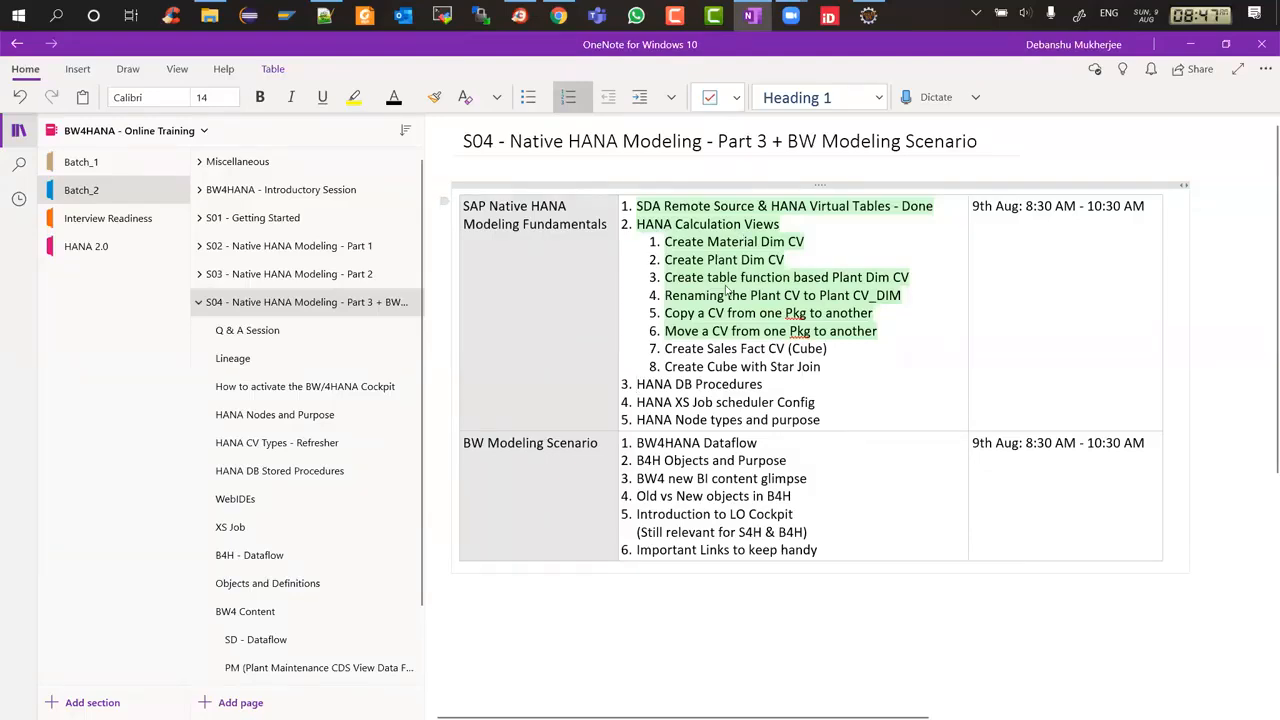
Review the completed HANA Calculation Views topics in the S04 agenda, from creating the Material Dim CV through moving a CV between packages.
{"action": "left_click_drag", "start_coordinate": [667, 242], "coordinate": [756, 243]}
{"action": "left_click", "coordinate": [691, 260]}
{"action": "left_click_drag", "start_coordinate": [678, 260], "coordinate": [771, 260]}
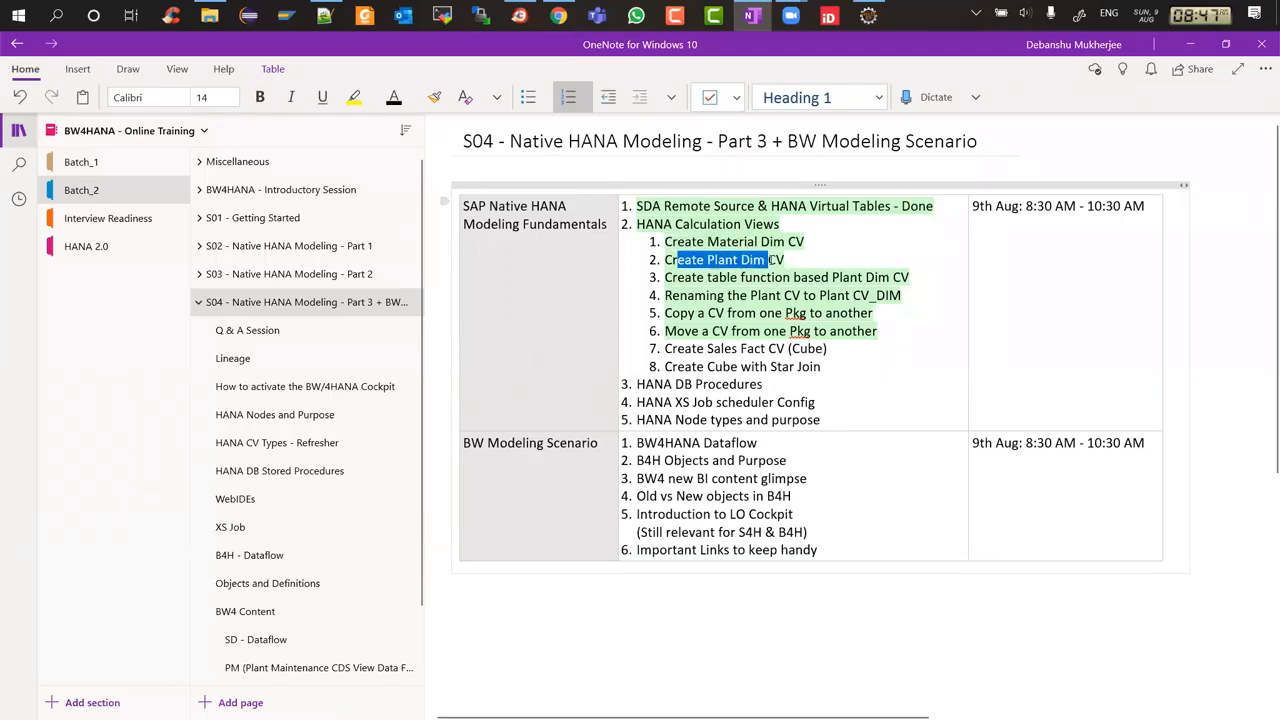
{"action": "left_click_drag", "start_coordinate": [665, 277], "coordinate": [784, 277]}
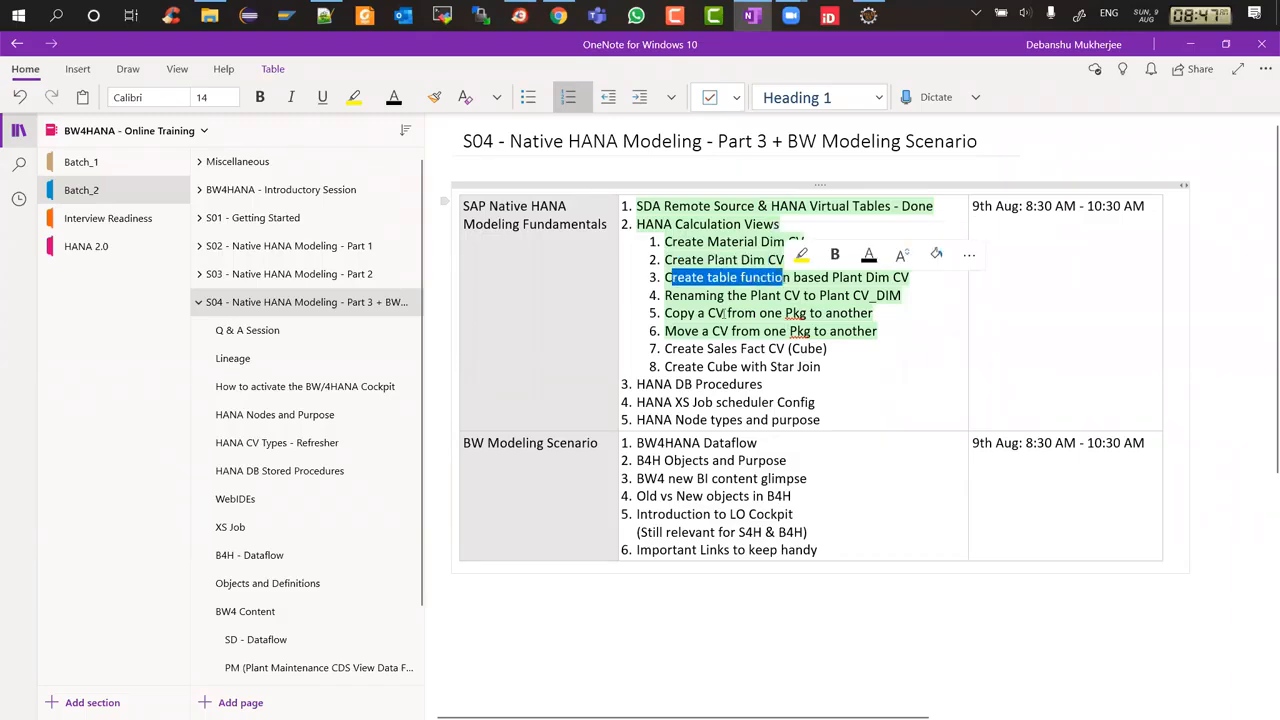
{"action": "left_click_drag", "start_coordinate": [680, 296], "coordinate": [782, 296]}
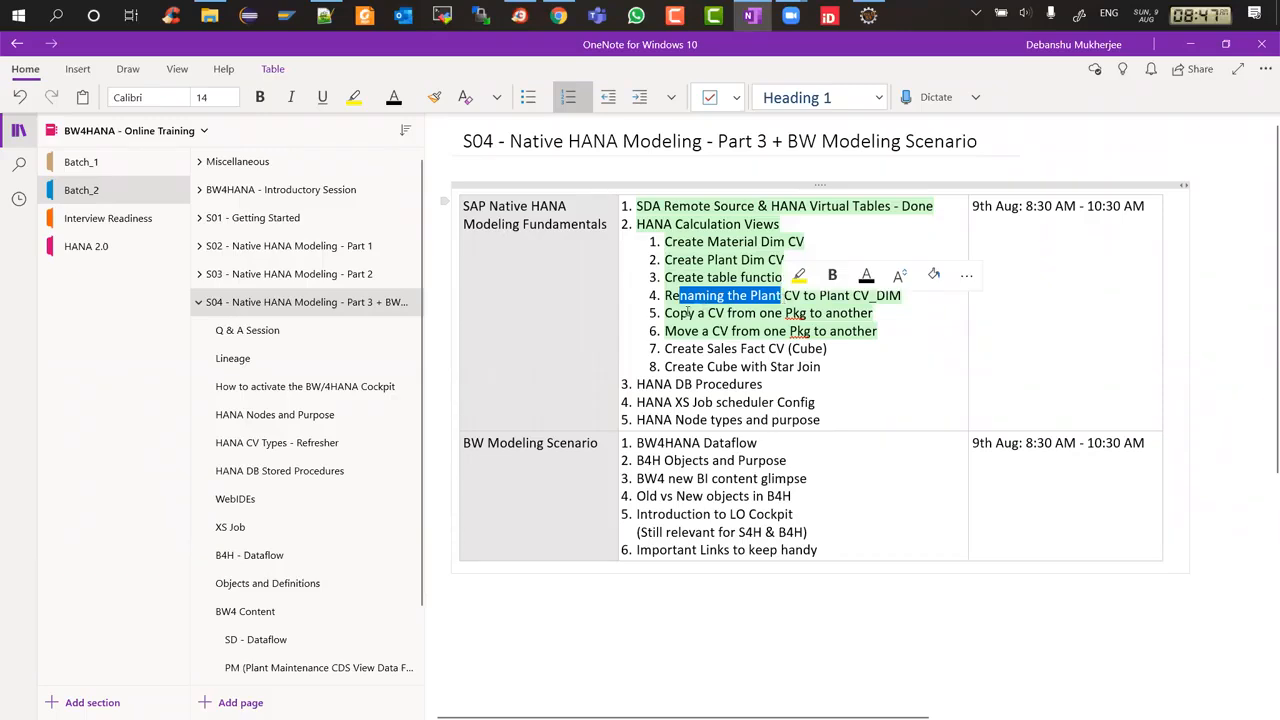
{"action": "left_click_drag", "start_coordinate": [690, 313], "coordinate": [768, 313]}
{"action": "left_click_drag", "start_coordinate": [686, 331], "coordinate": [758, 331]}
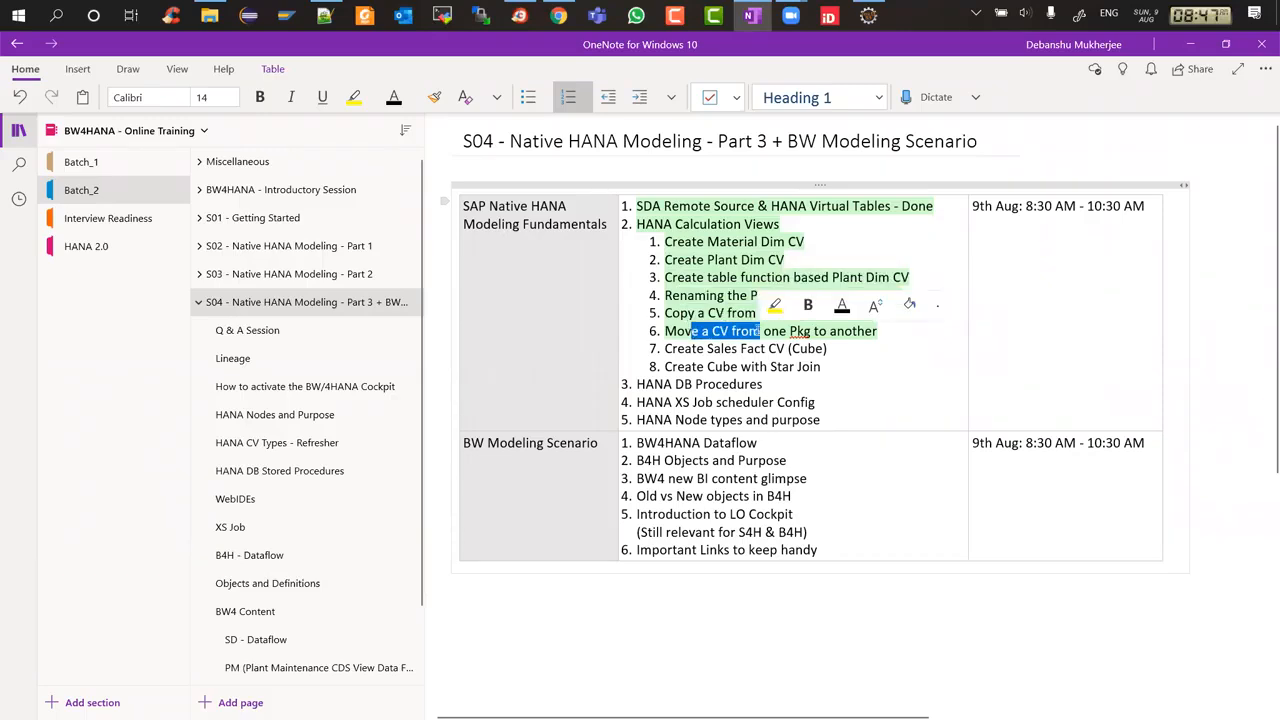
{"action": "left_click", "coordinate": [716, 313]}
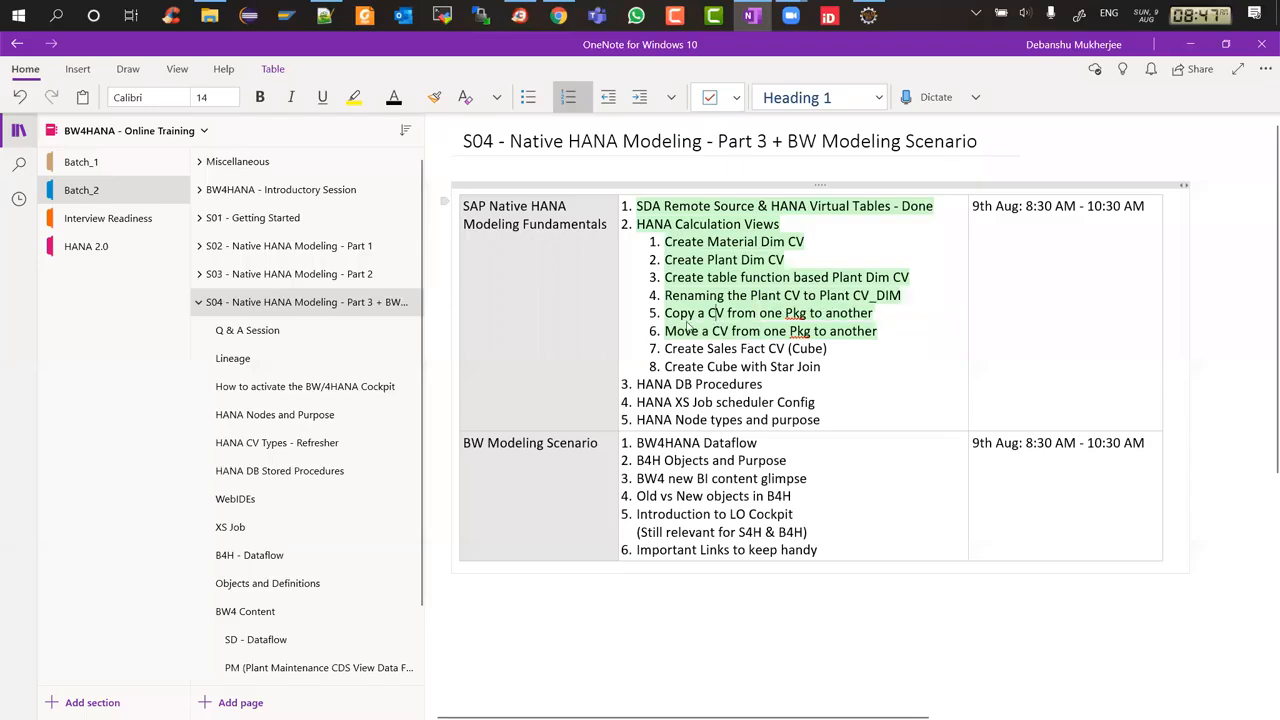
Switch to SAP HANA Studio and expand the B4H@HNA content tree down to the calculation views in ZDEBANSHU_BT2's CALC_VIEWS package.
{"action": "key", "text": "alt+Tab"}
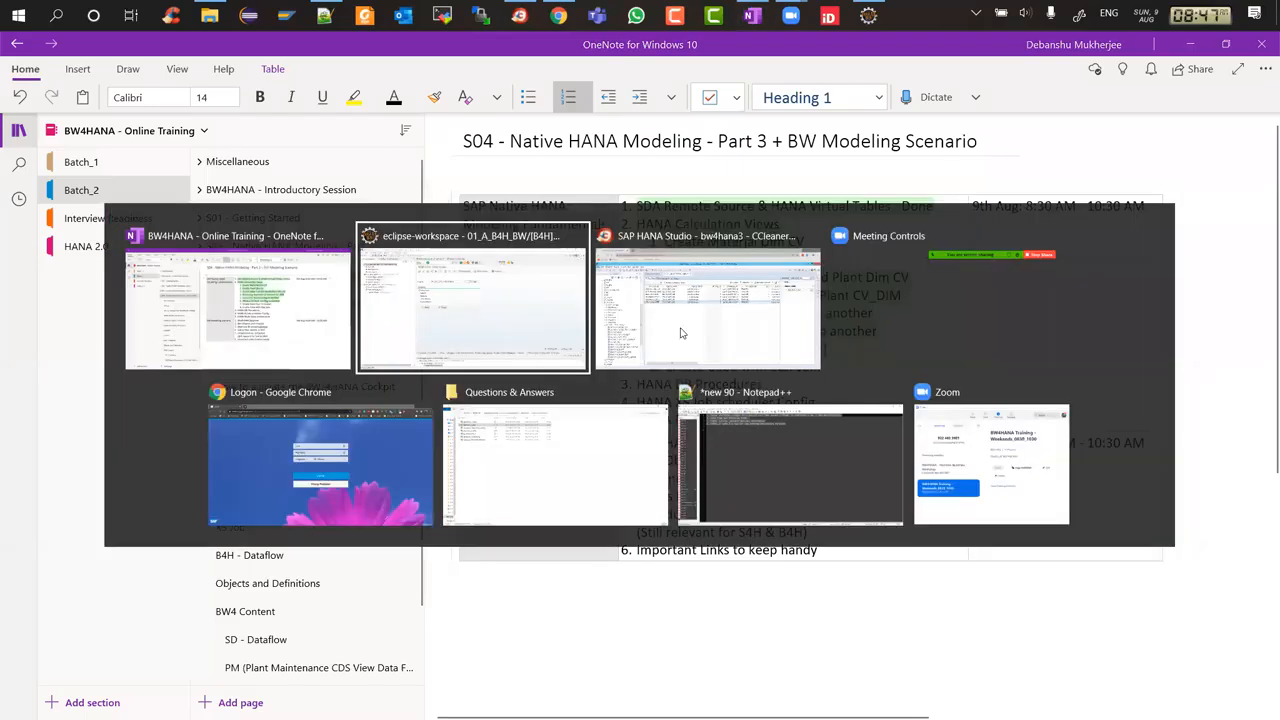
{"action": "left_click", "coordinate": [681, 333]}
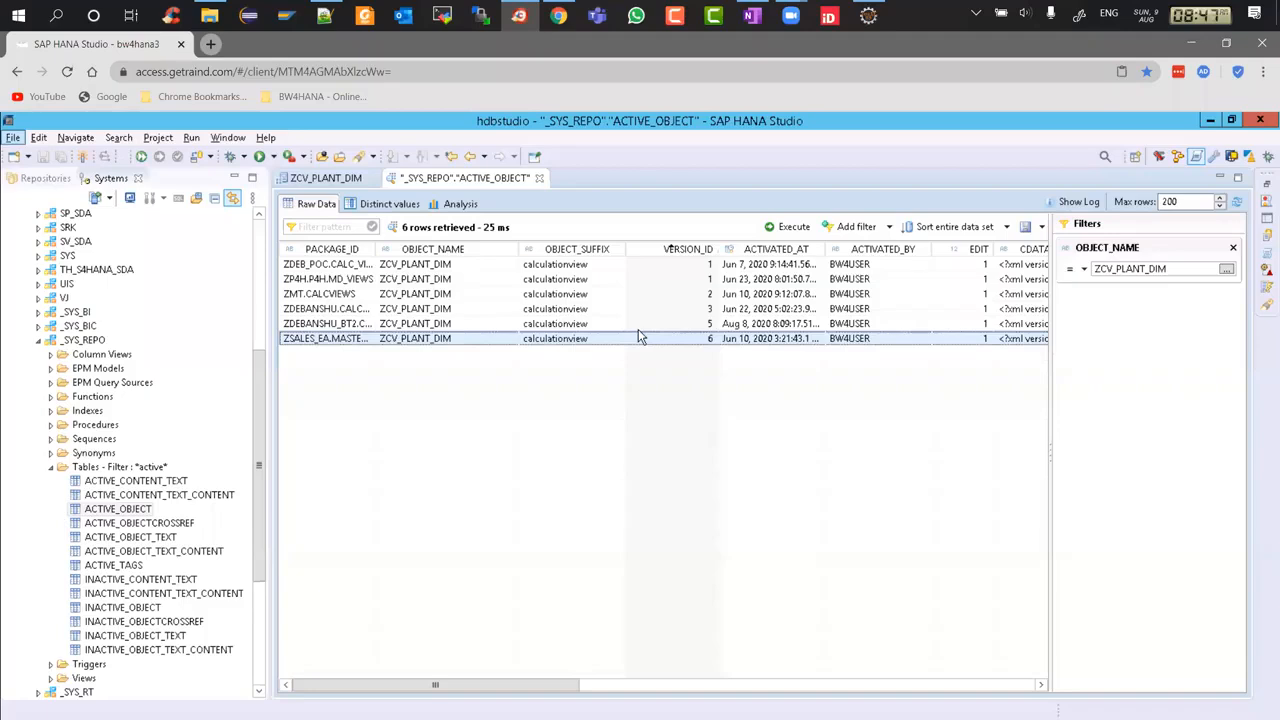
{"action": "left_click", "coordinate": [43, 180]}
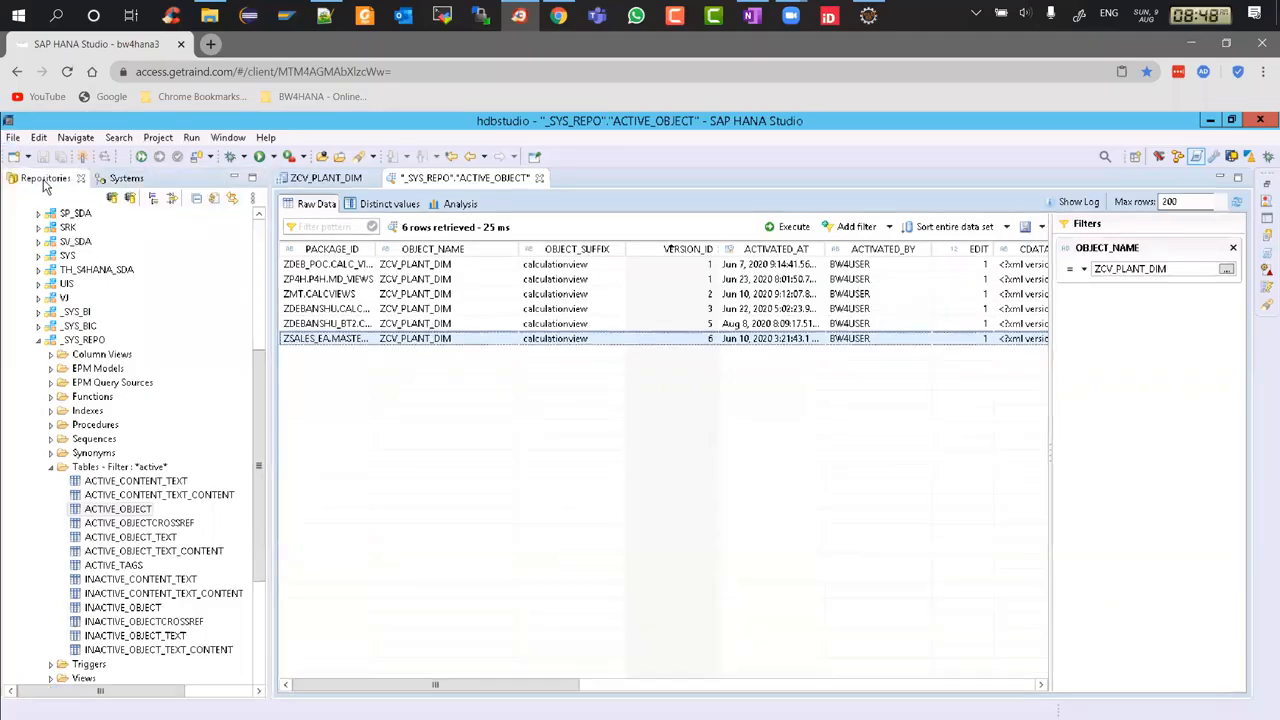
{"action": "left_click", "coordinate": [118, 181]}
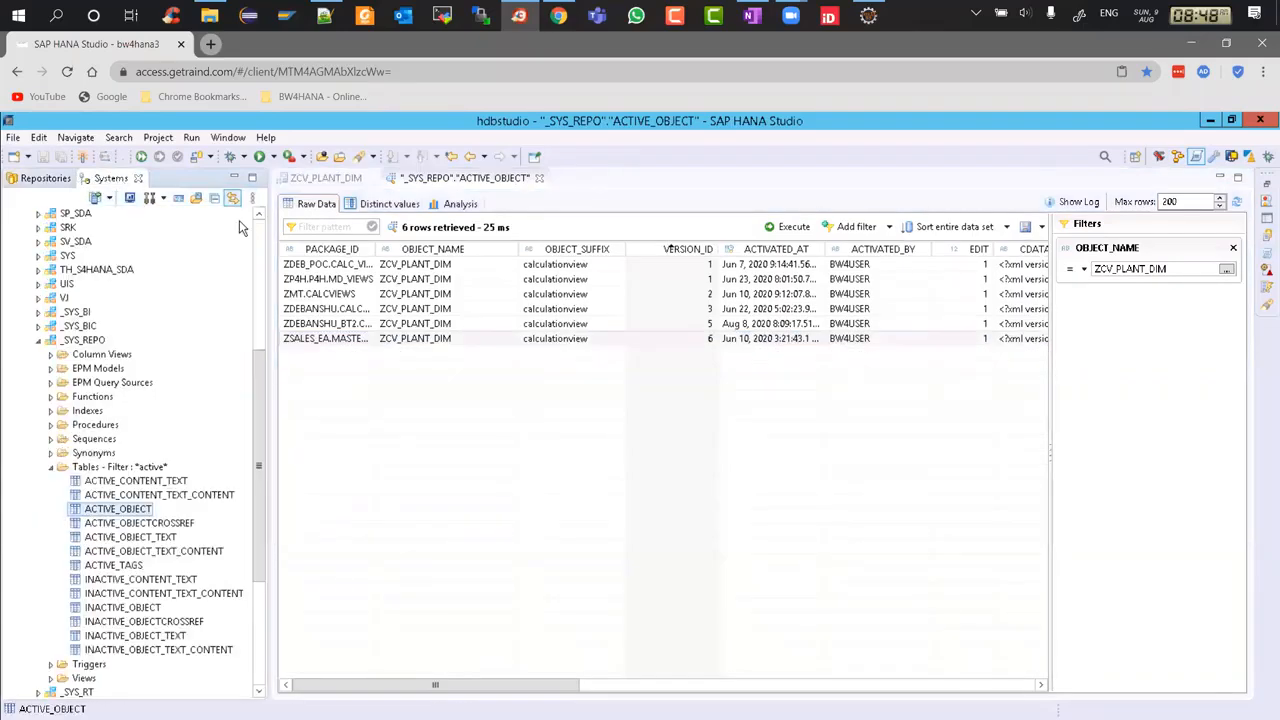
{"action": "scroll", "coordinate": [258, 232], "scroll_direction": "up", "scroll_amount": 10}
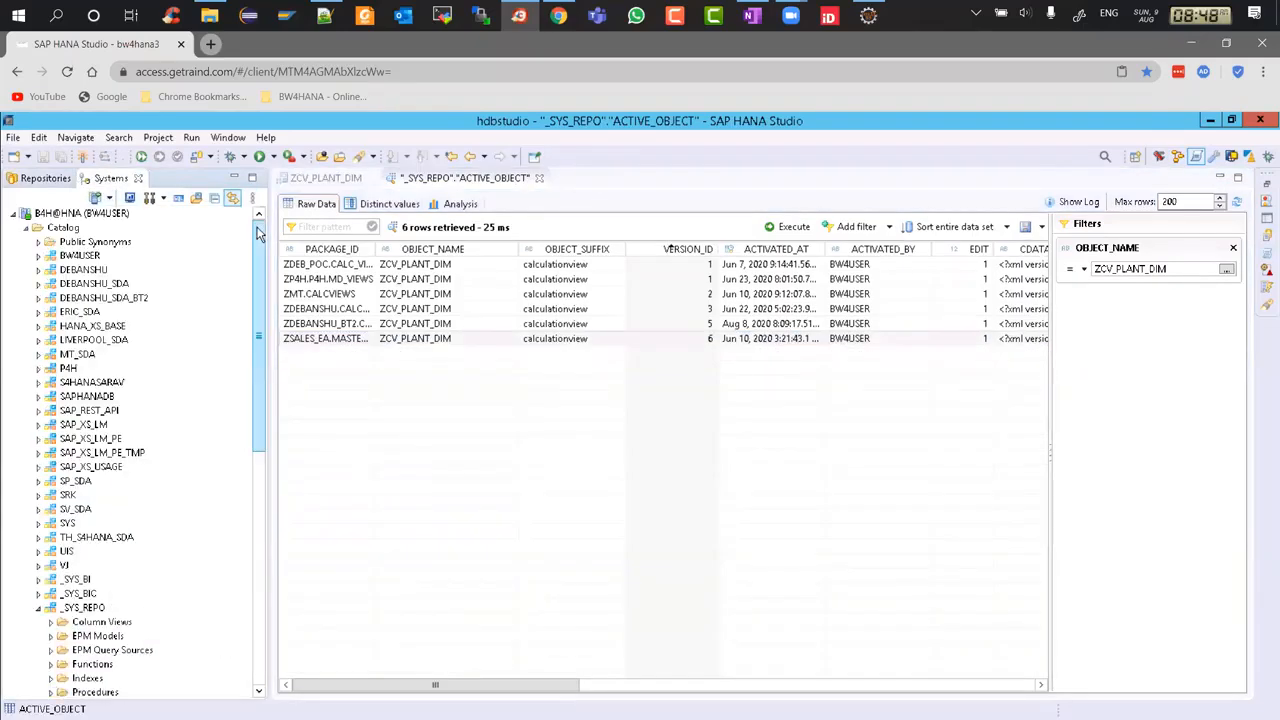
{"action": "left_click", "coordinate": [26, 228]}
{"action": "left_click", "coordinate": [26, 256]}
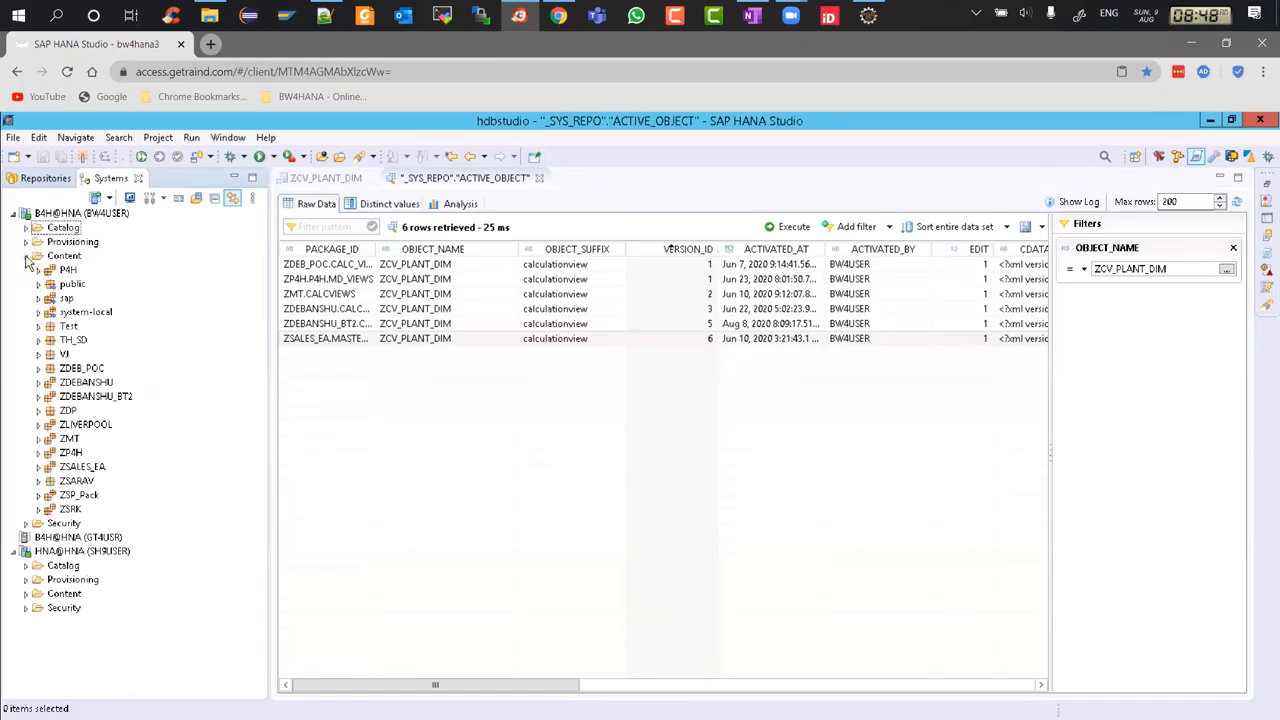
{"action": "left_click", "coordinate": [38, 397]}
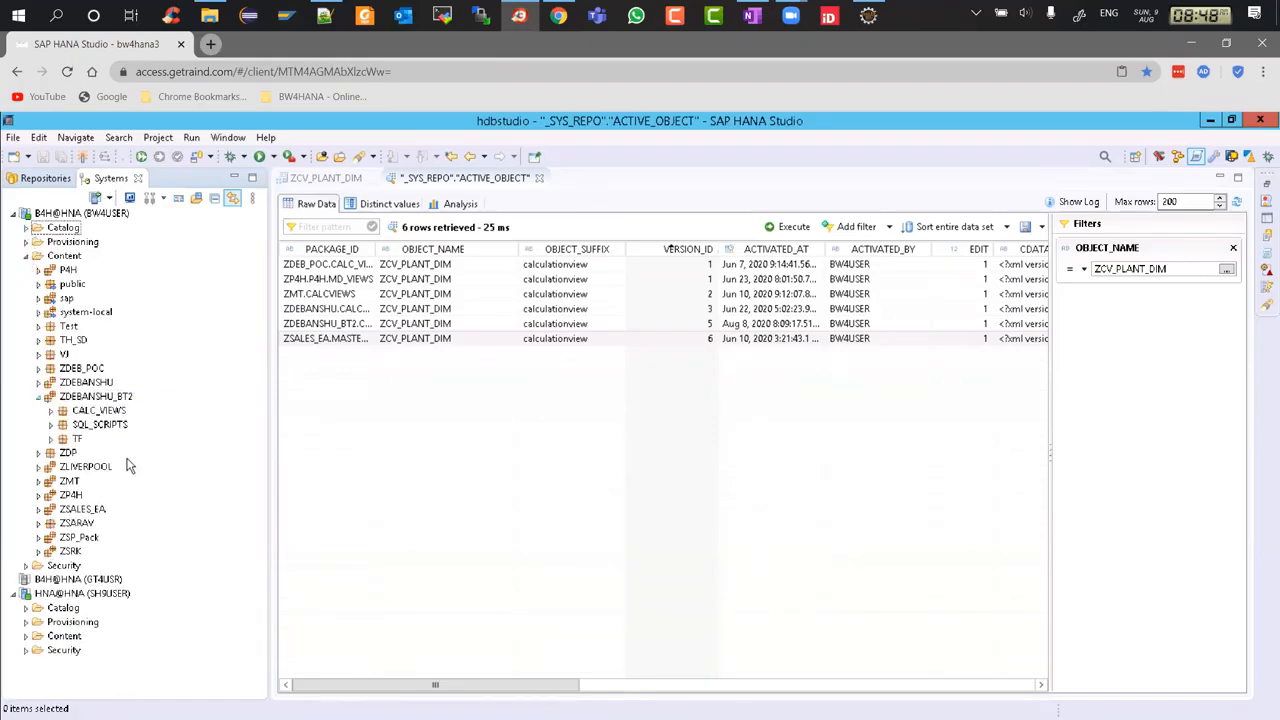
{"action": "left_click", "coordinate": [51, 411]}
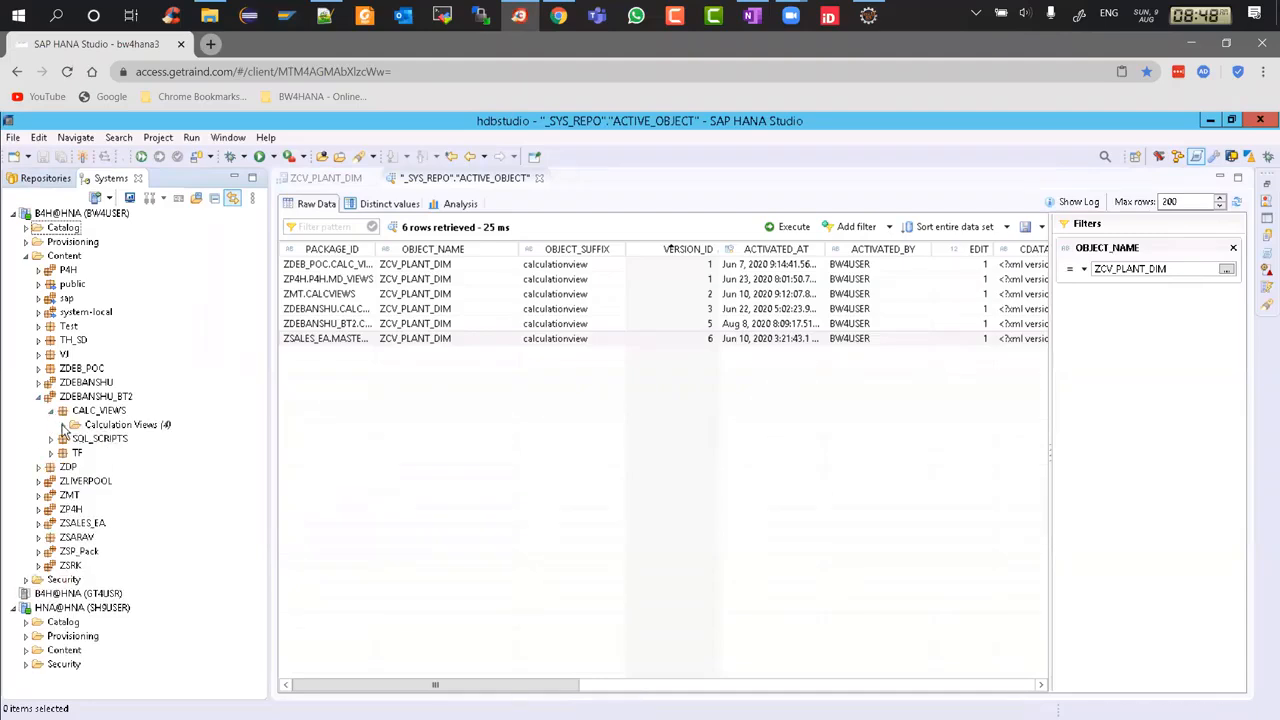
{"action": "left_click", "coordinate": [62, 426]}
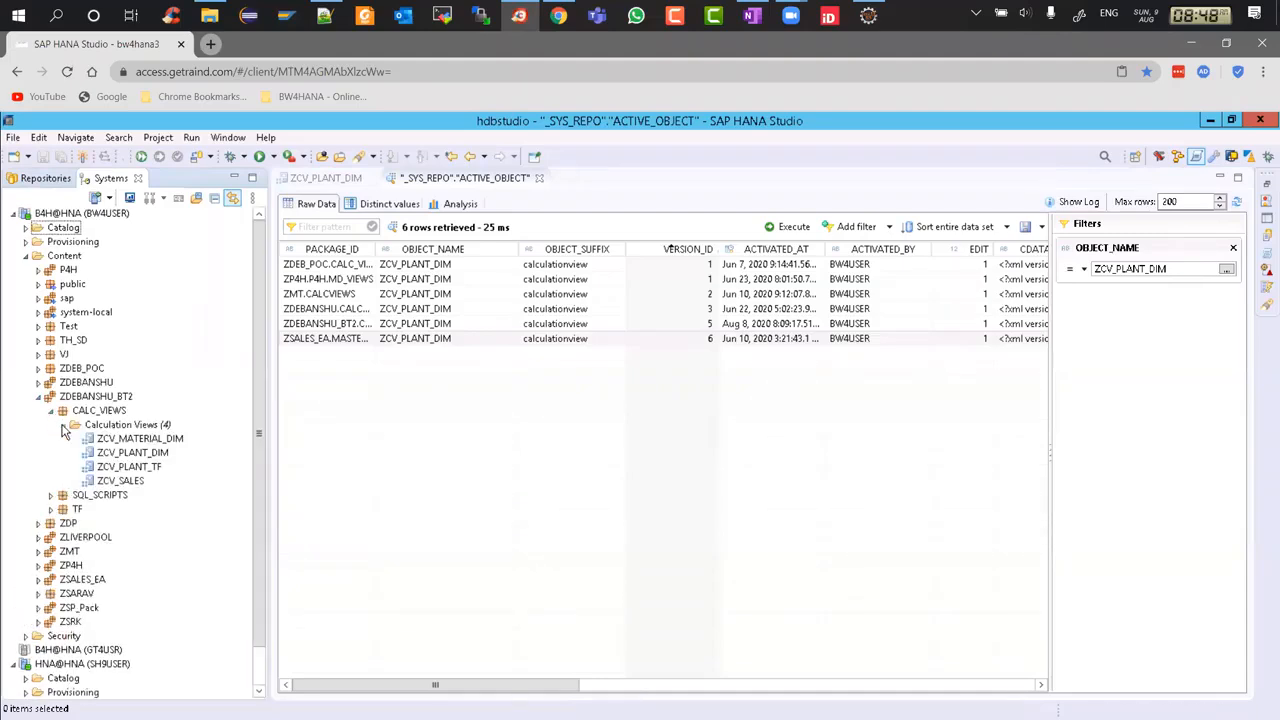
Copy the ZCV_PLANT_TF calculation view from ZDEBANSHU_BT2 into ZDEB_POC's CALC_VIEWS package, keeping the name ZCV_PLANT_TF.
{"action": "left_click", "coordinate": [150, 468]}
{"action": "right_click", "coordinate": [149, 468]}
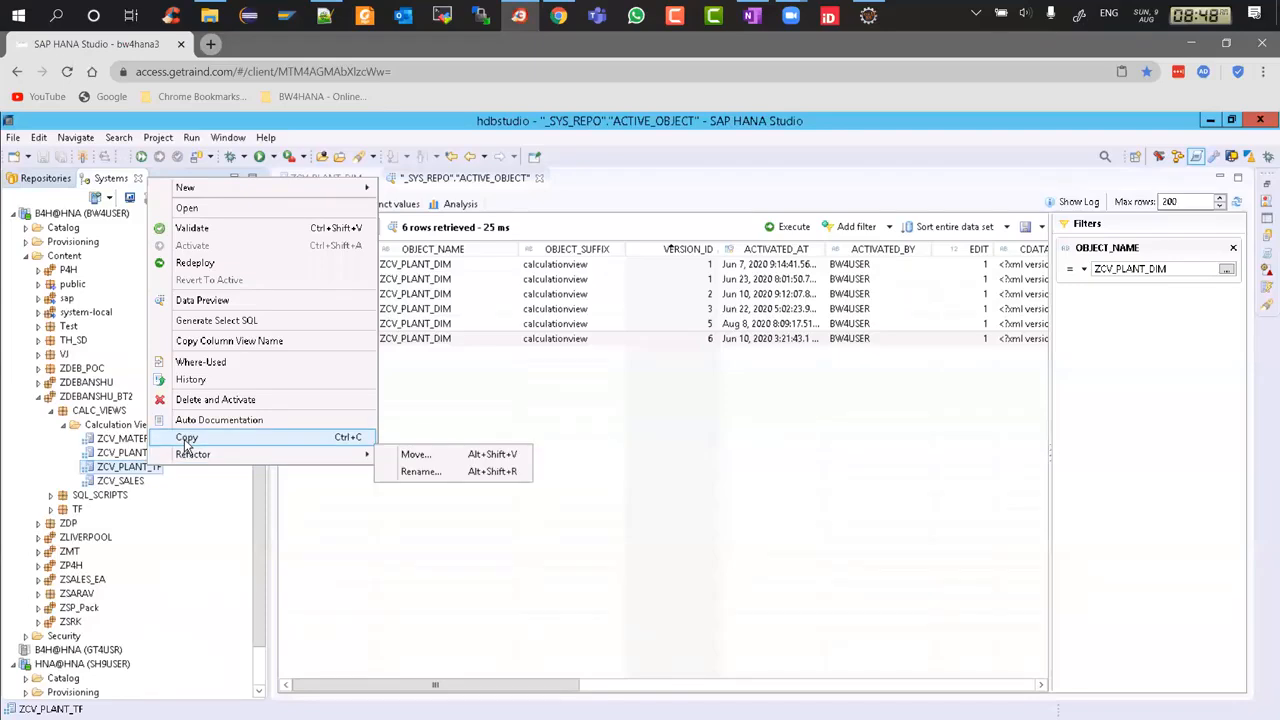
{"action": "left_click", "coordinate": [185, 444]}
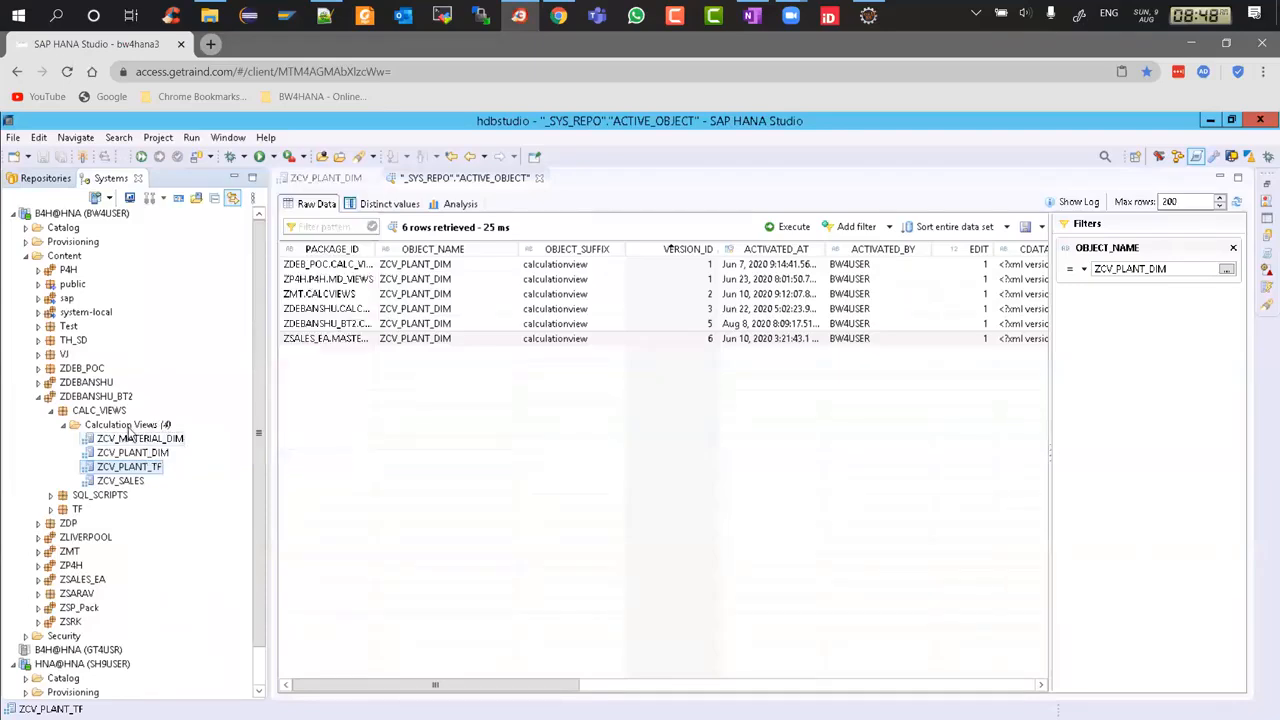
{"action": "left_click", "coordinate": [39, 383]}
{"action": "left_click", "coordinate": [42, 369]}
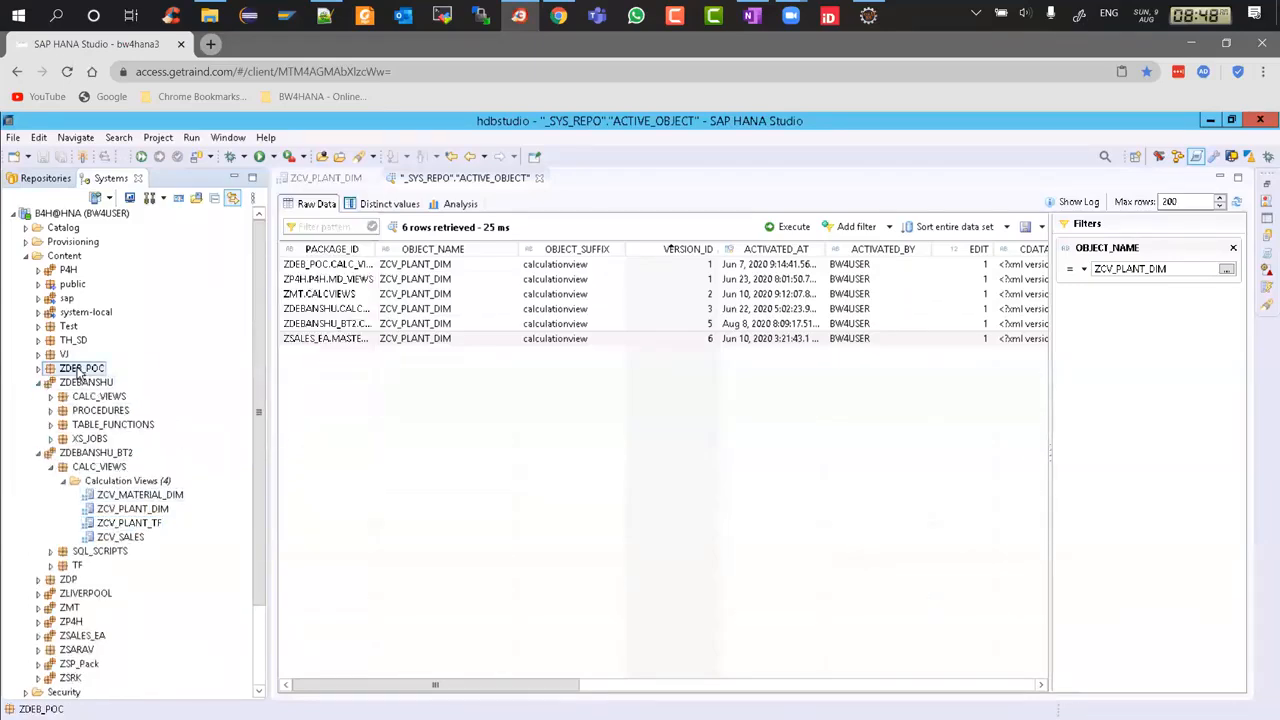
{"action": "left_click", "coordinate": [39, 369]}
{"action": "right_click", "coordinate": [98, 384]}
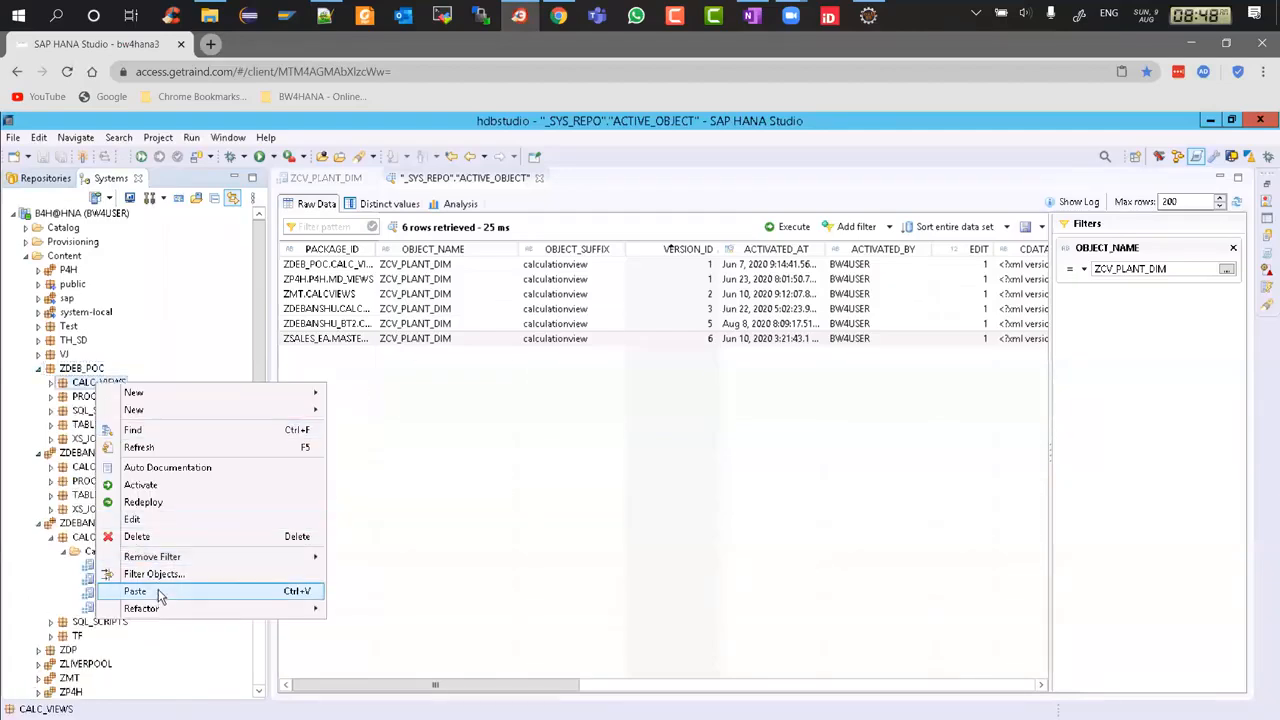
{"action": "left_click", "coordinate": [157, 594]}
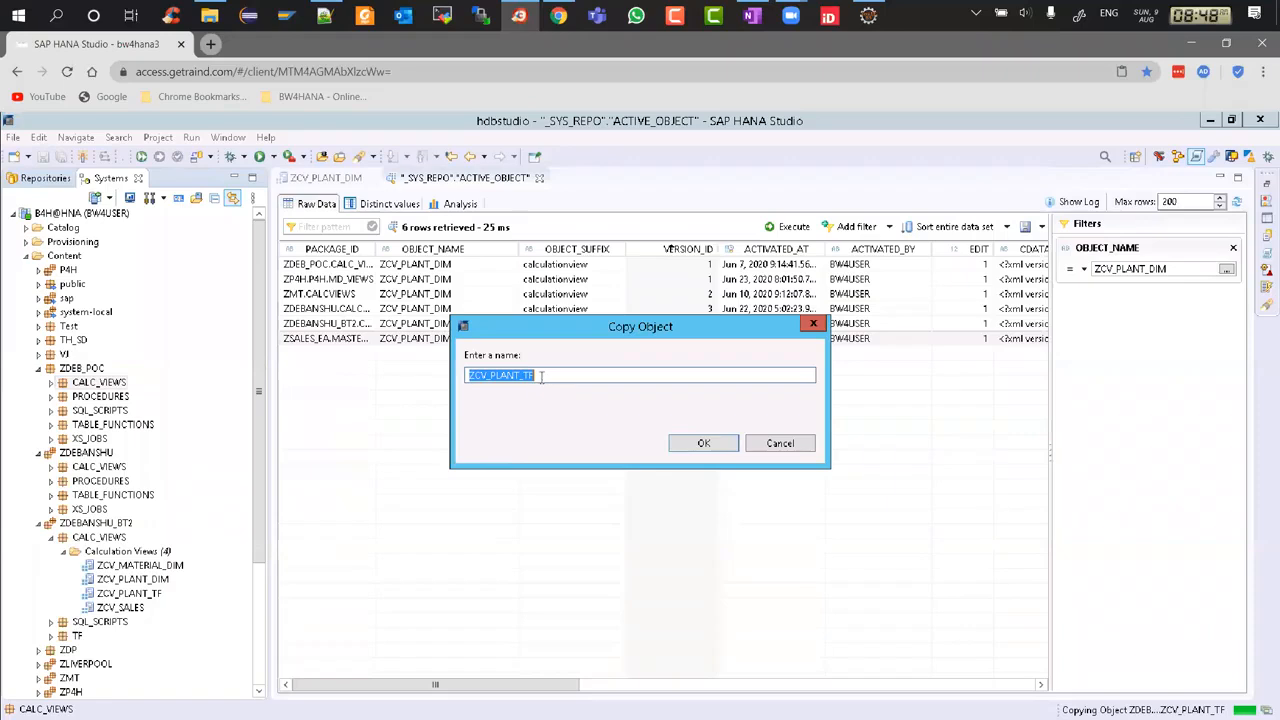
{"action": "left_click", "coordinate": [563, 385]}
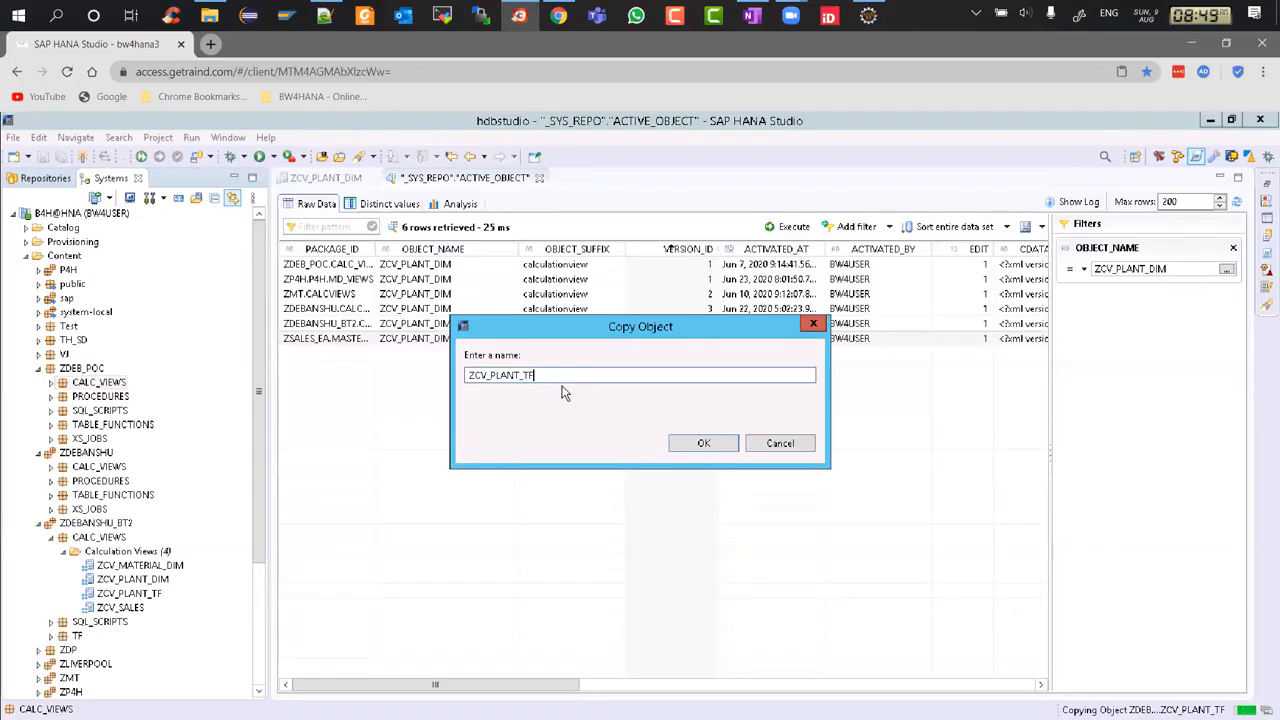
{"action": "left_click", "coordinate": [706, 445]}
{"action": "left_click", "coordinate": [795, 432]}
Activate the copied ZCV_PLANT_TF view in ZDEB_POC's CALC_VIEWS package and collapse that package.
{"action": "left_click", "coordinate": [51, 382]}
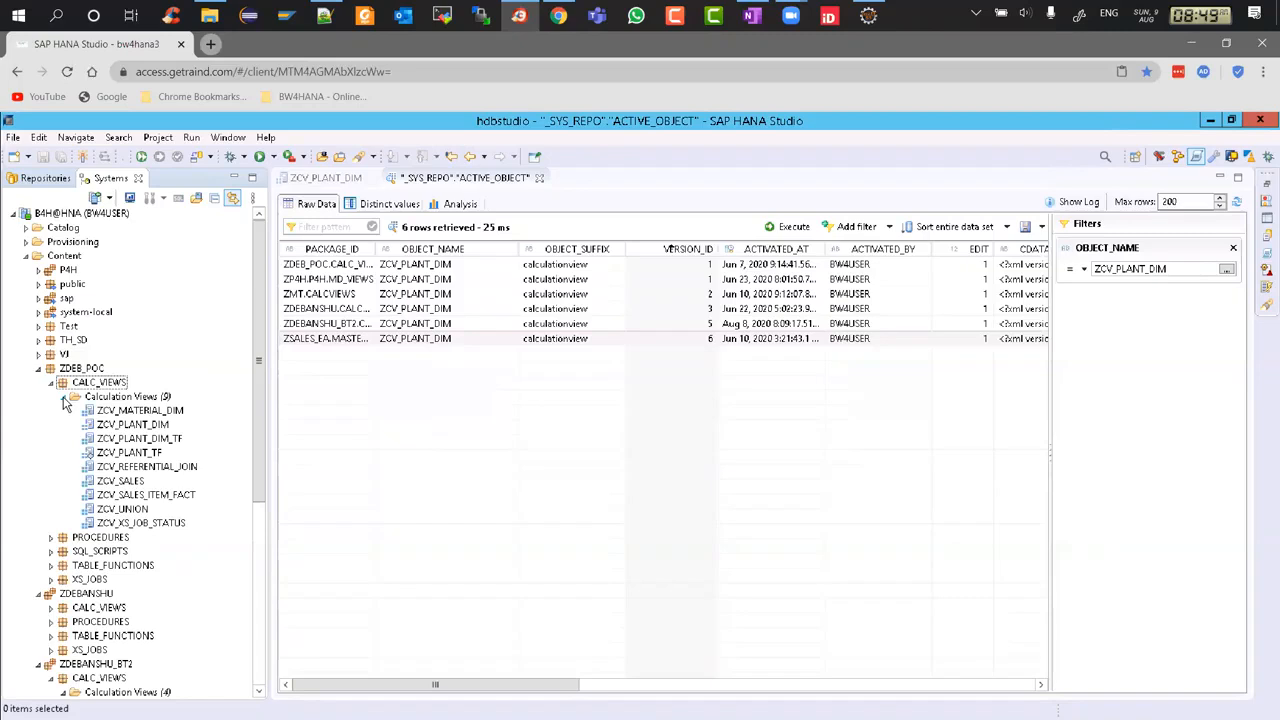
{"action": "right_click", "coordinate": [119, 456]}
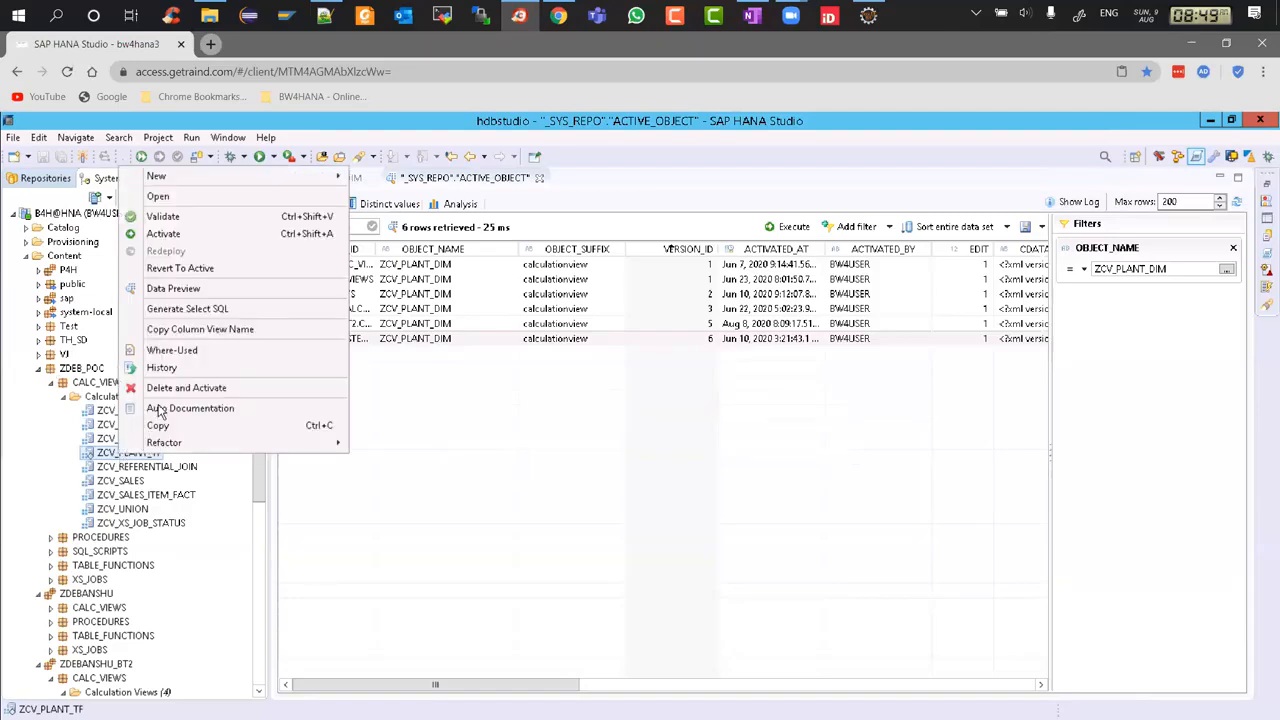
{"action": "left_click", "coordinate": [165, 234]}
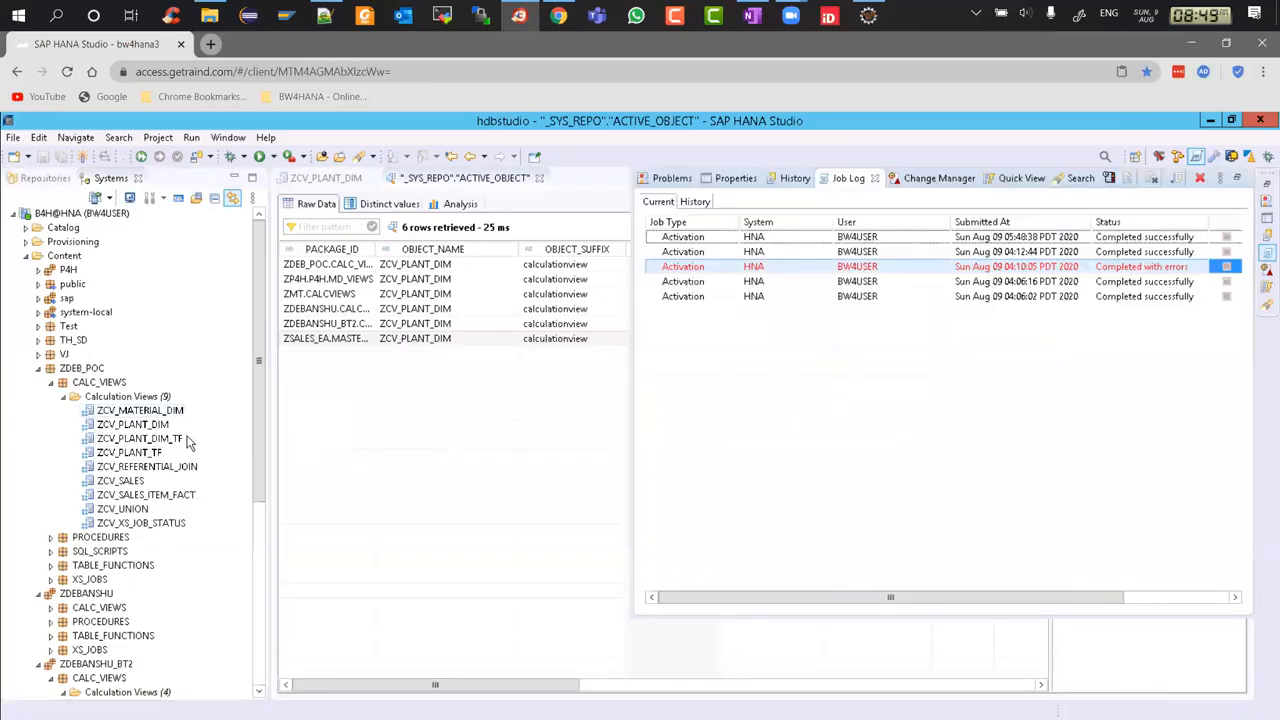
{"action": "left_click", "coordinate": [128, 455]}
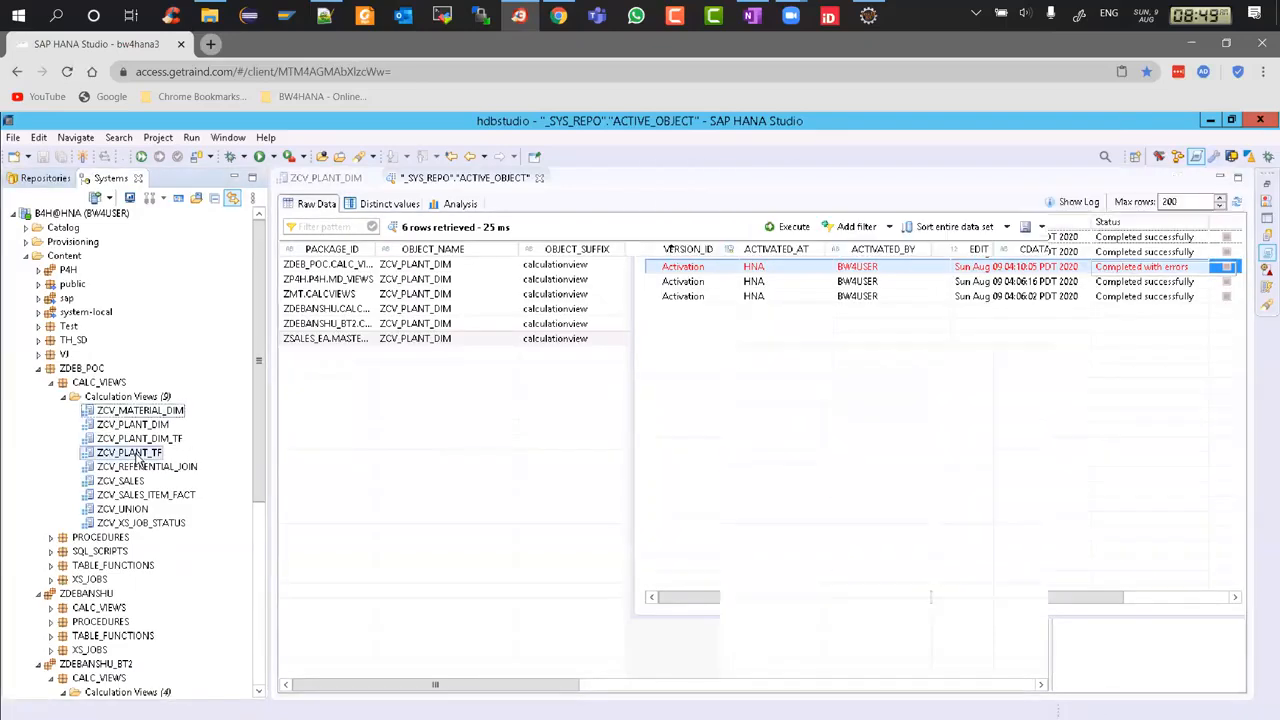
{"action": "left_click", "coordinate": [50, 382]}
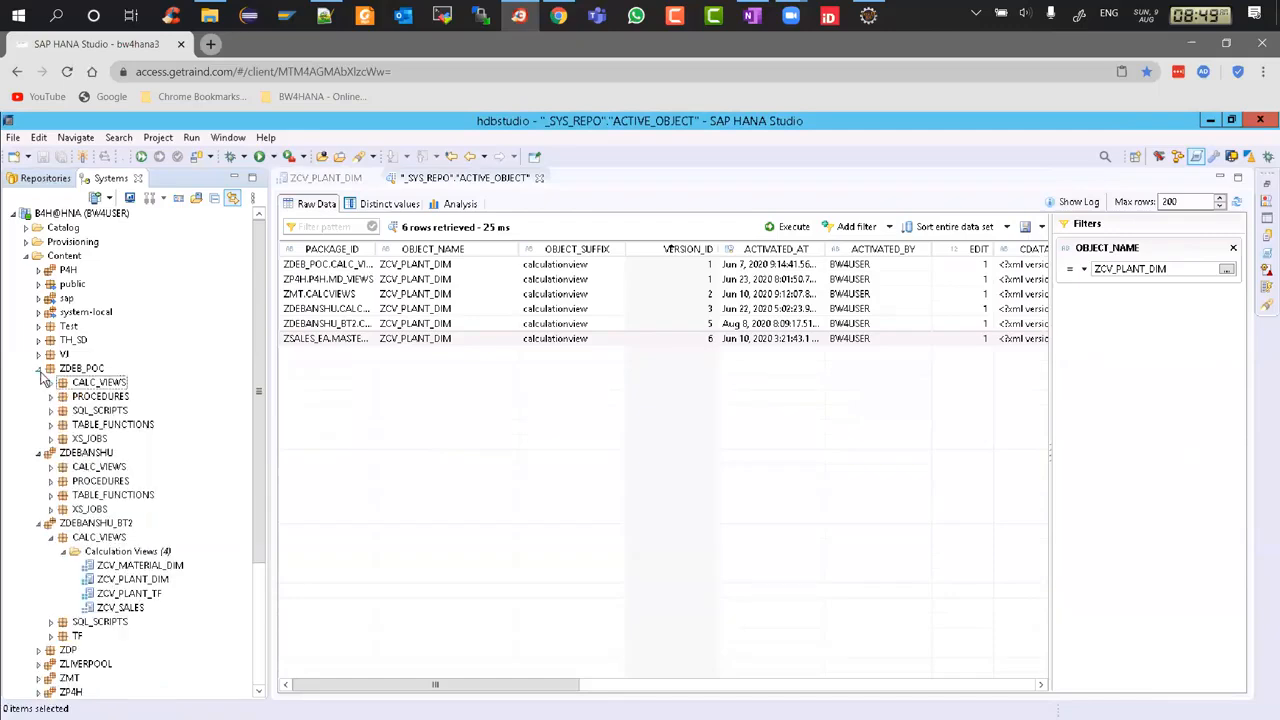
Switch to OneNote and review the remaining agenda topics: Sales Fact CV, Cube with Star Join, XS Job scheduler and HANA Node types.
{"action": "key", "text": "alt+Tab"}
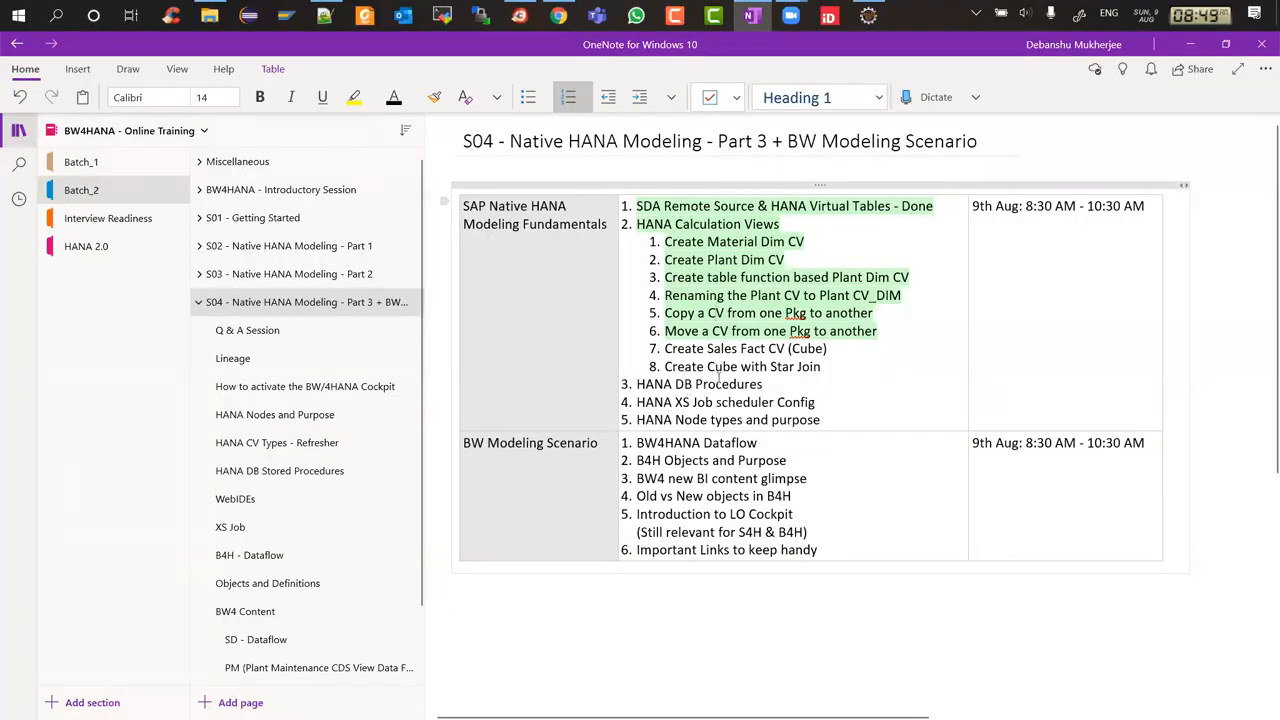
{"action": "left_click_drag", "start_coordinate": [825, 349], "coordinate": [666, 349]}
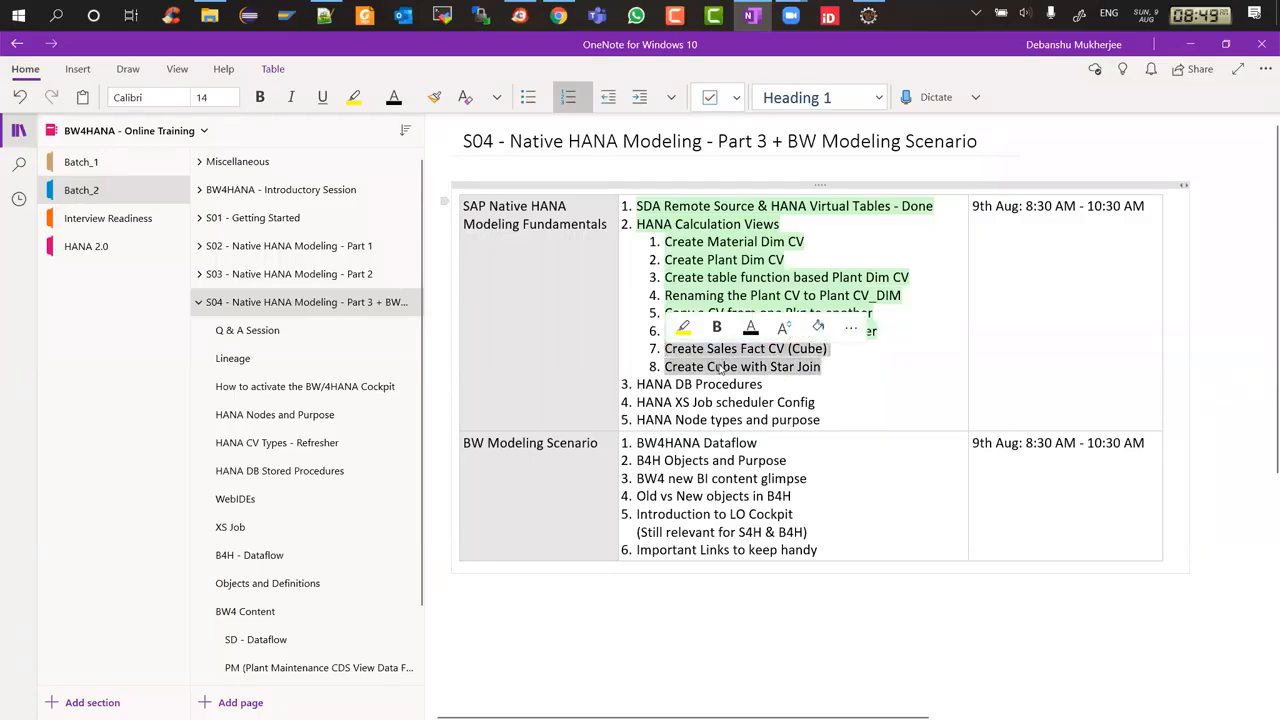
{"action": "left_click", "coordinate": [720, 368]}
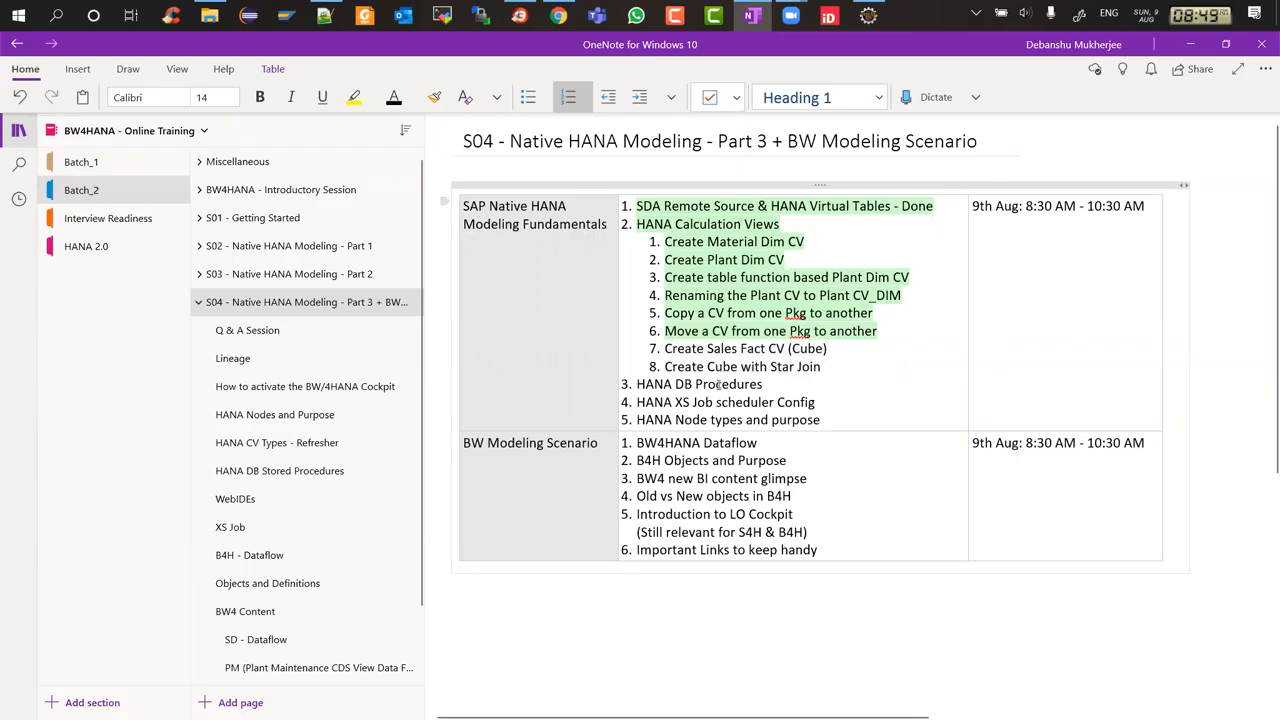
{"action": "left_click_drag", "start_coordinate": [676, 402], "coordinate": [752, 402]}
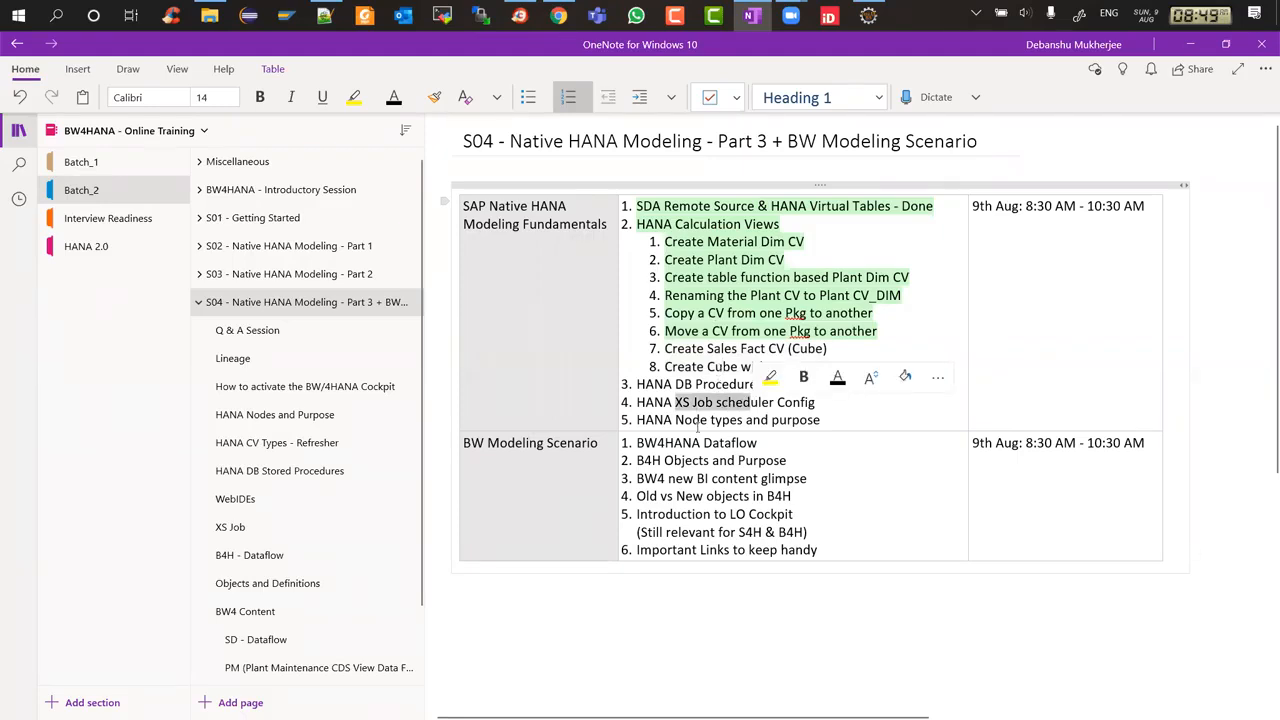
{"action": "left_click_drag", "start_coordinate": [676, 420], "coordinate": [730, 420]}
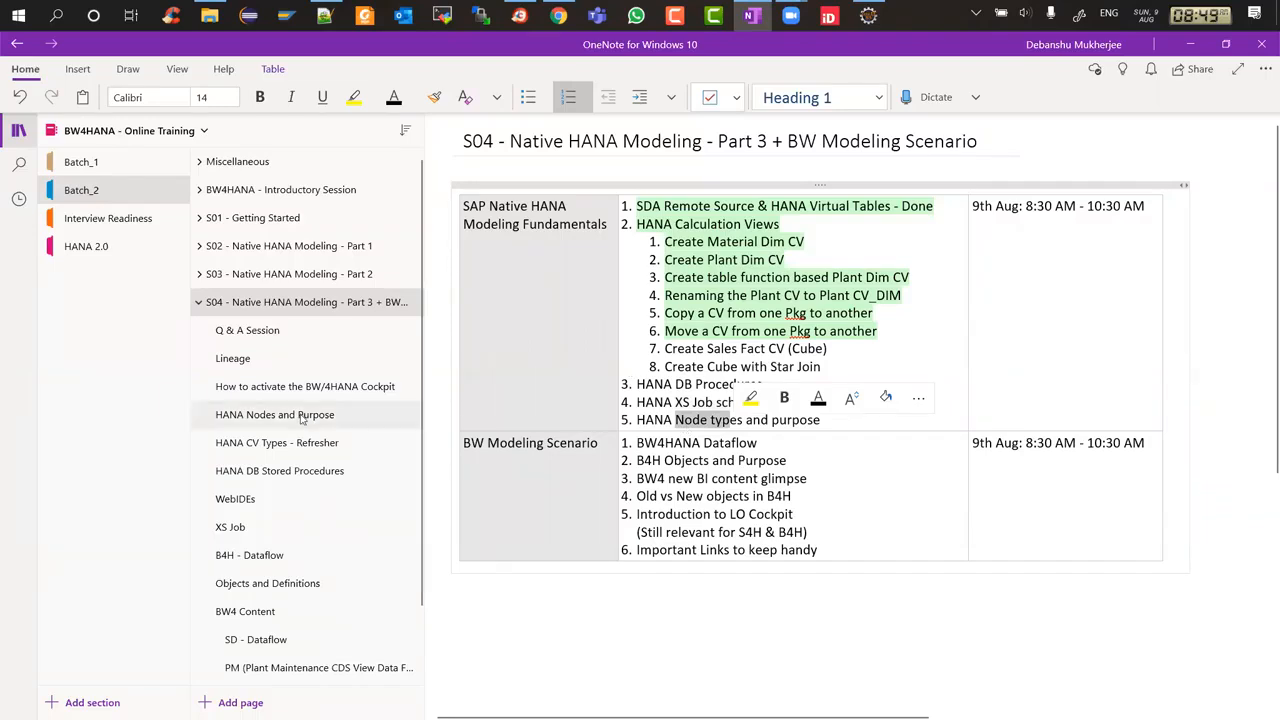
Switch back to SAP HANA Studio, close the open editors, and refresh the Calculation Views folder in ZDEBANSHU_BT2's CALC_VIEWS package.
{"action": "key", "text": "alt+Tab"}
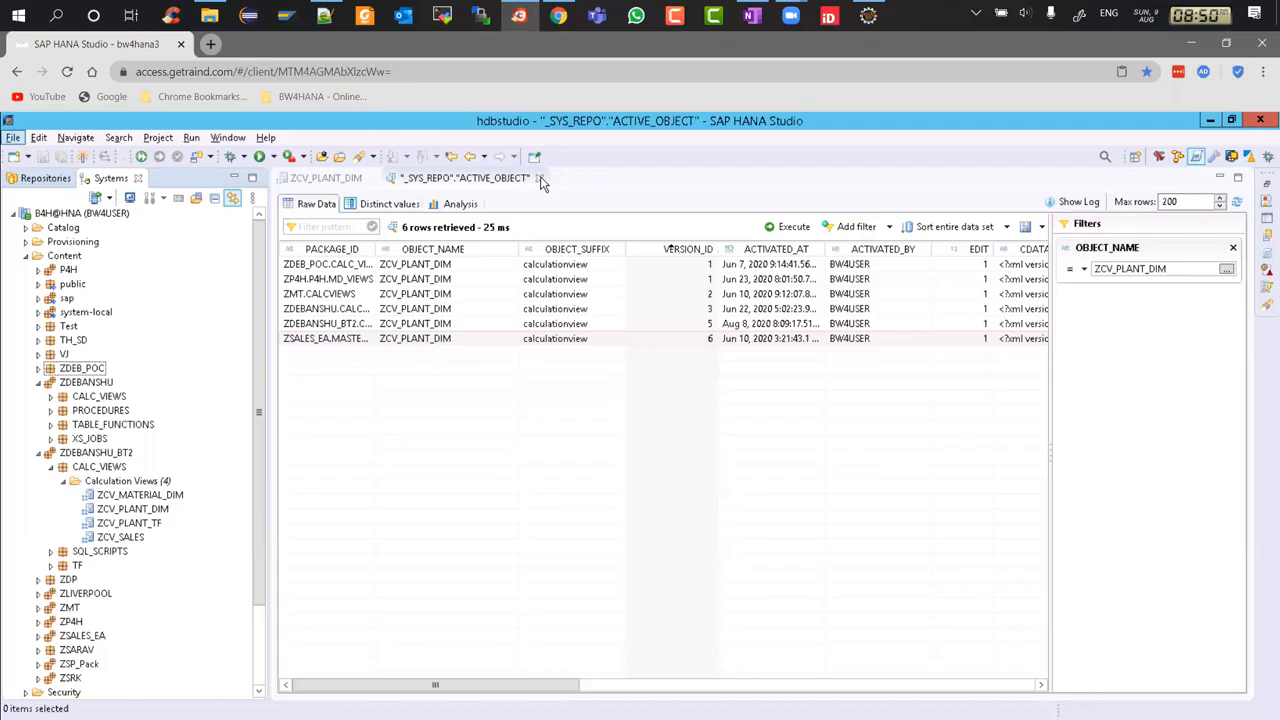
{"action": "left_click", "coordinate": [371, 179]}
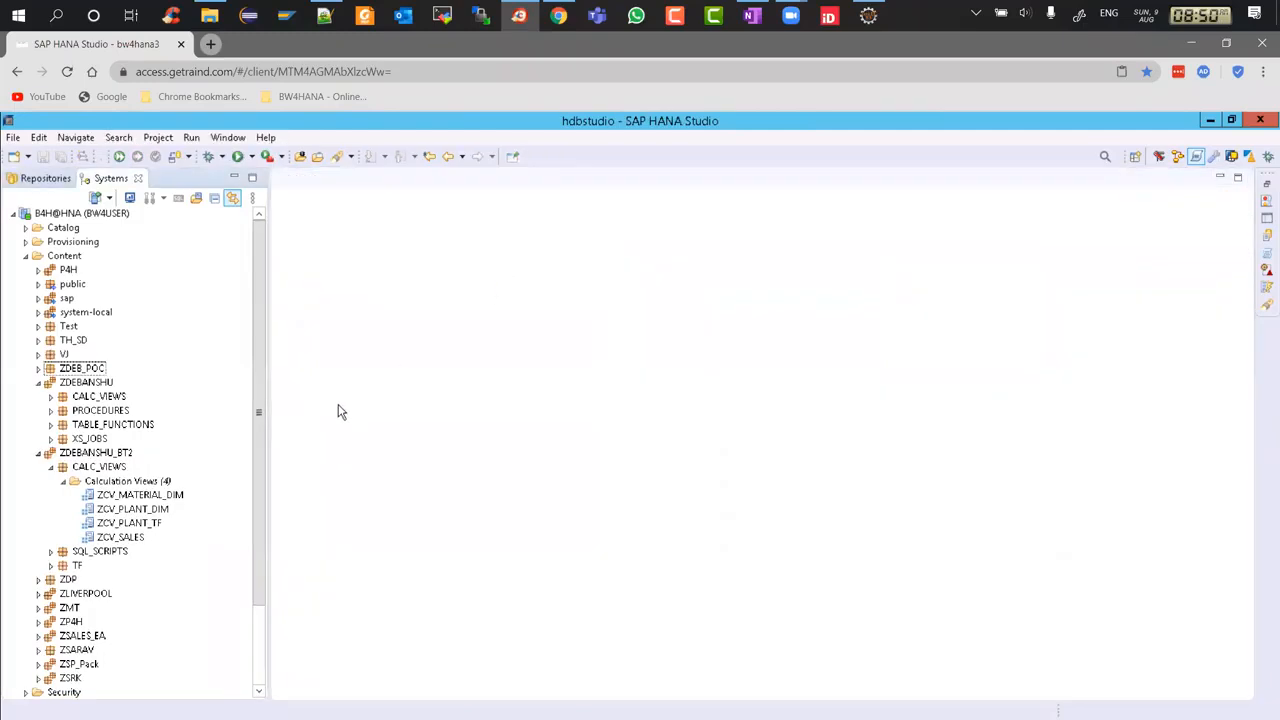
{"action": "left_click", "coordinate": [40, 384]}
{"action": "left_click", "coordinate": [110, 397]}
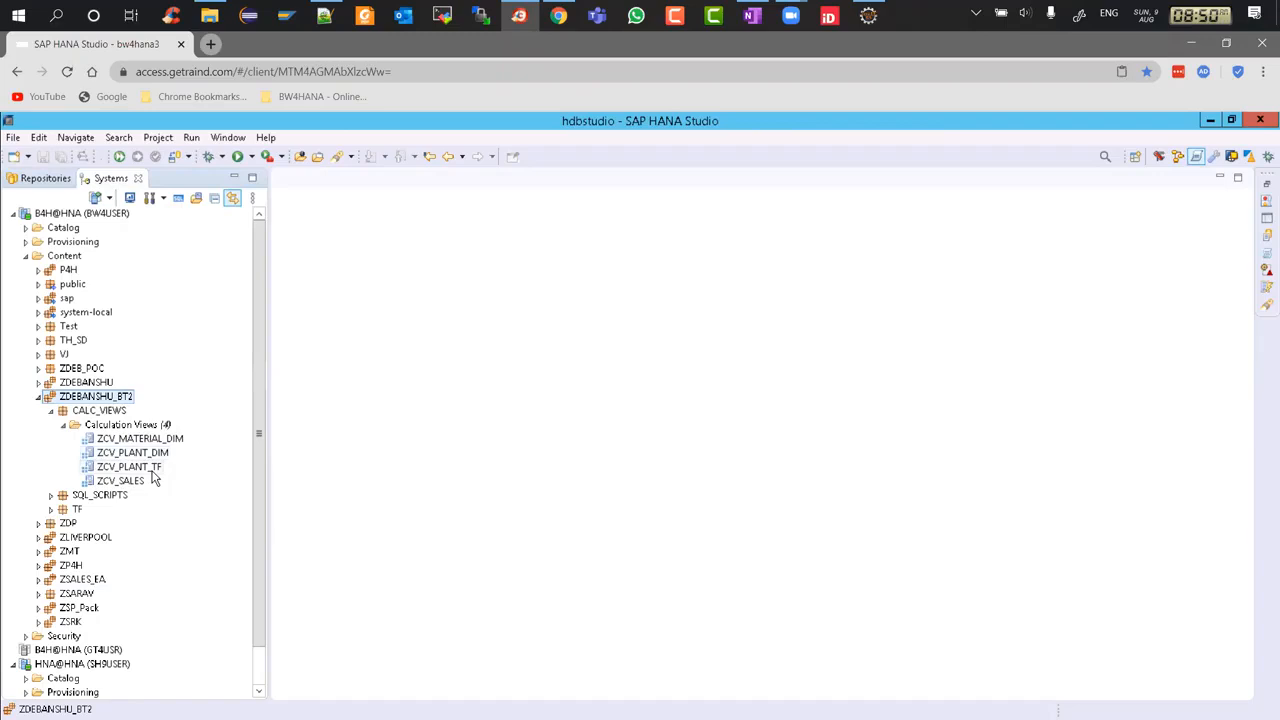
{"action": "right_click", "coordinate": [98, 430]}
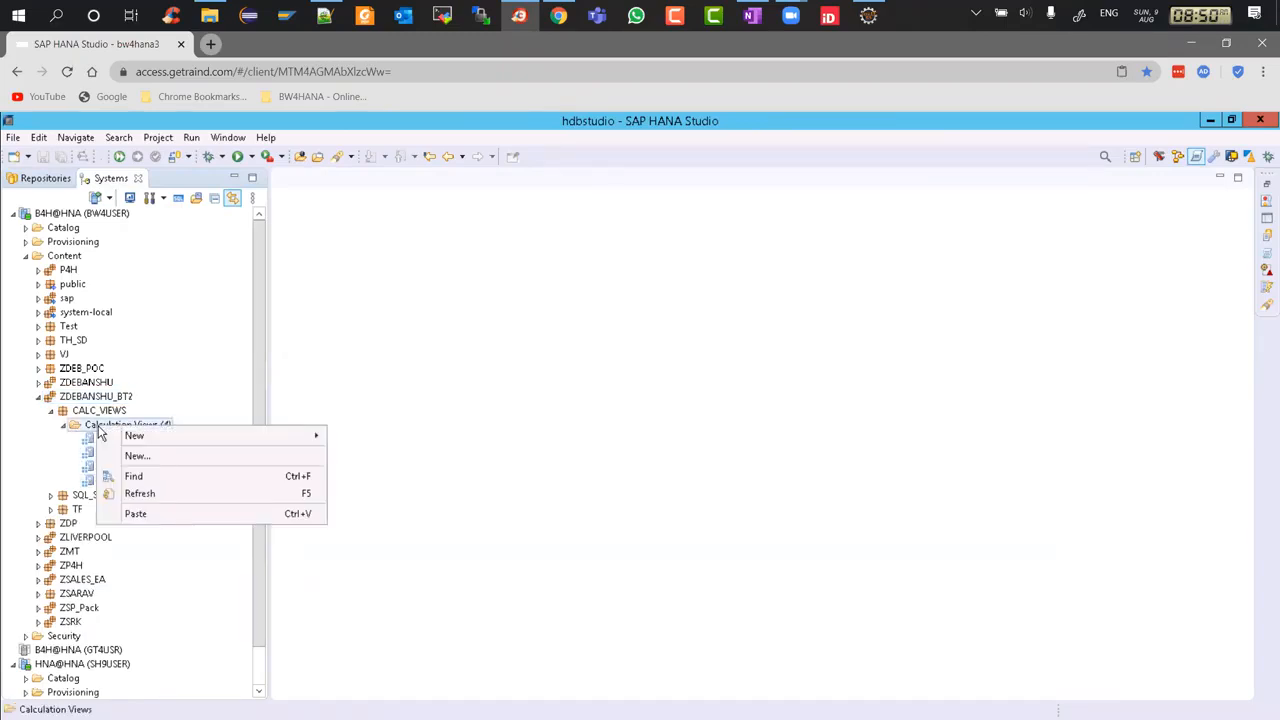
{"action": "left_click", "coordinate": [130, 494]}
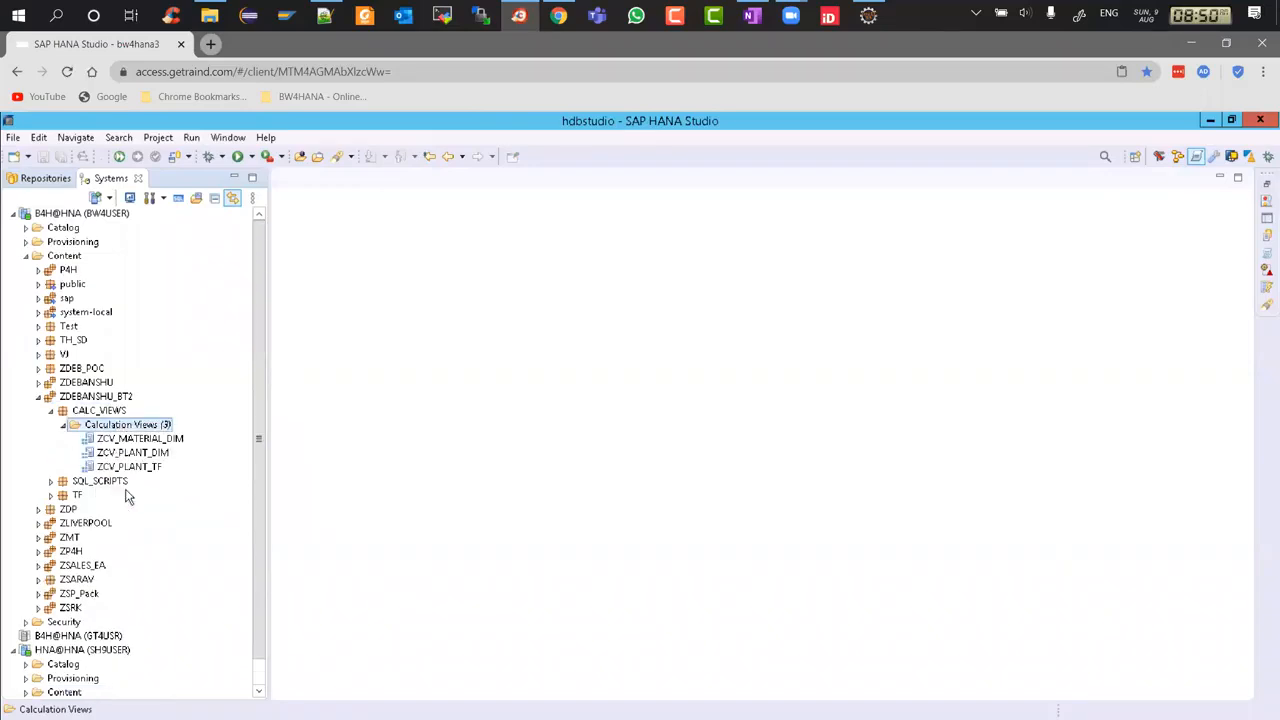
Refresh the list of calculation views under CALC_VIEWS in the ZDEBANSHU_BT2 package.
{"action": "right_click", "coordinate": [108, 428]}
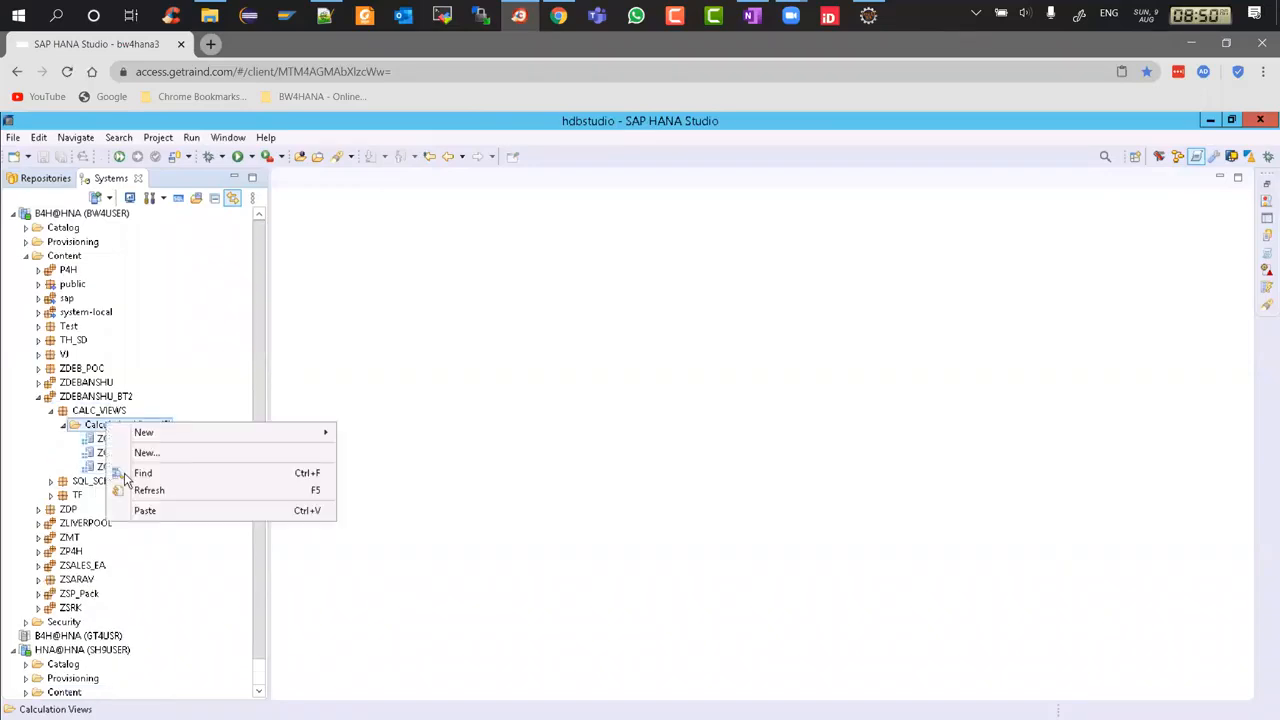
{"action": "left_click", "coordinate": [133, 490]}
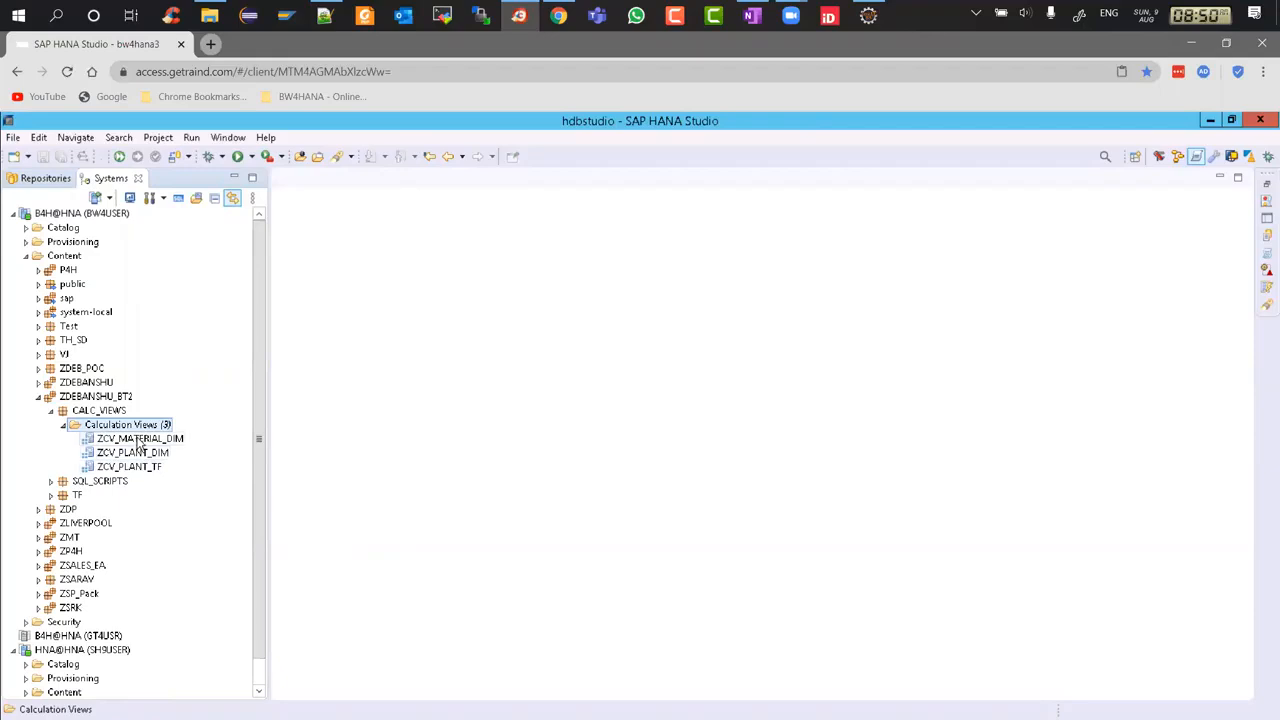
{"action": "left_click", "coordinate": [137, 468]}
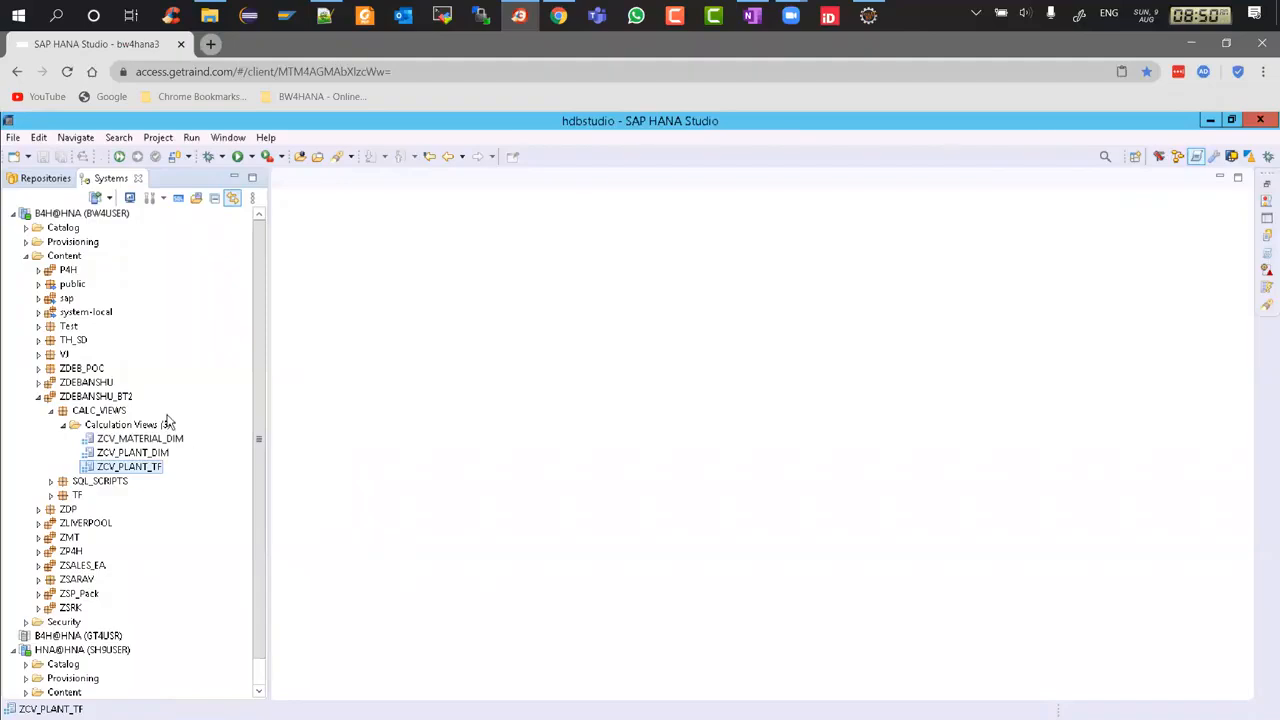
{"action": "left_click", "coordinate": [108, 427]}
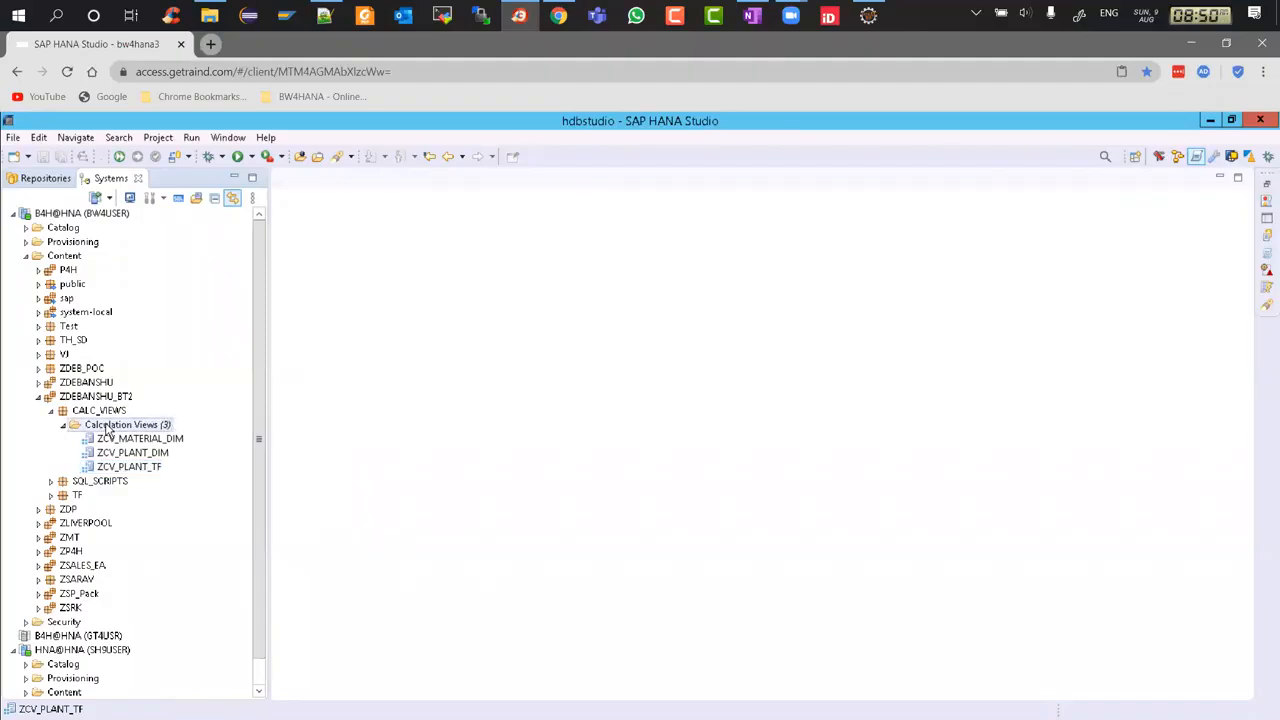
{"action": "right_click", "coordinate": [108, 427]}
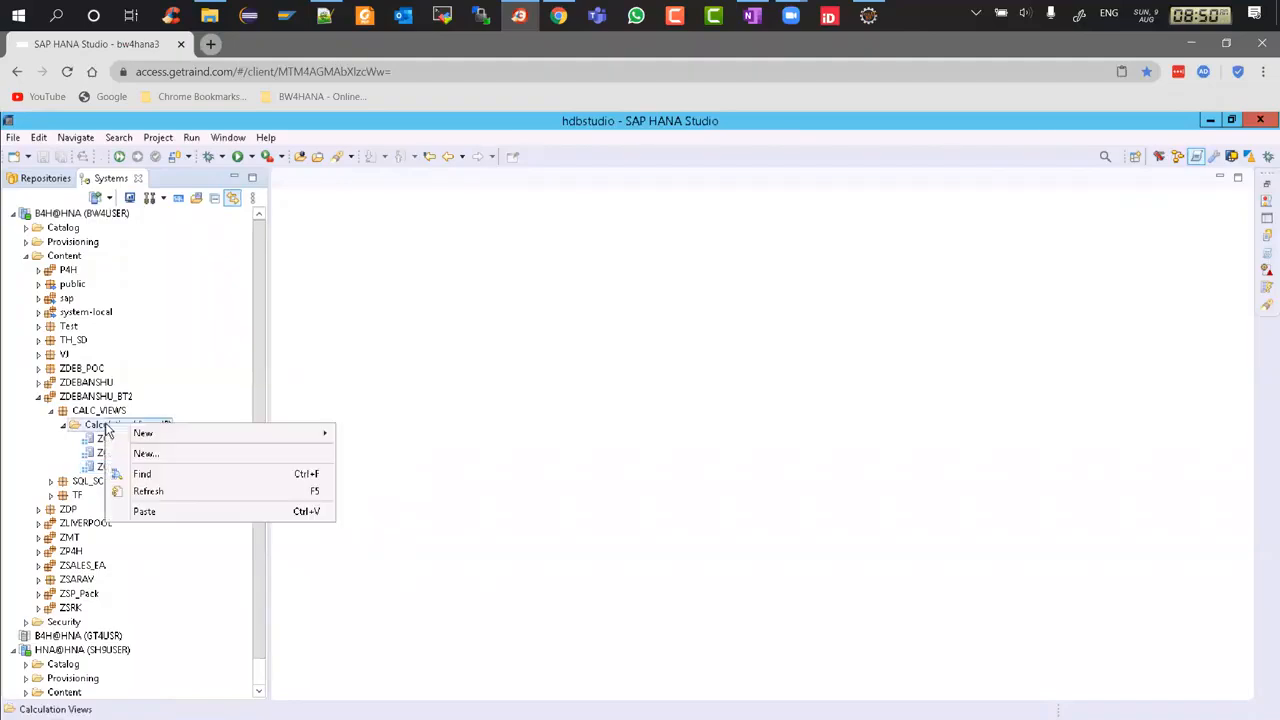
{"action": "left_click", "coordinate": [283, 456]}
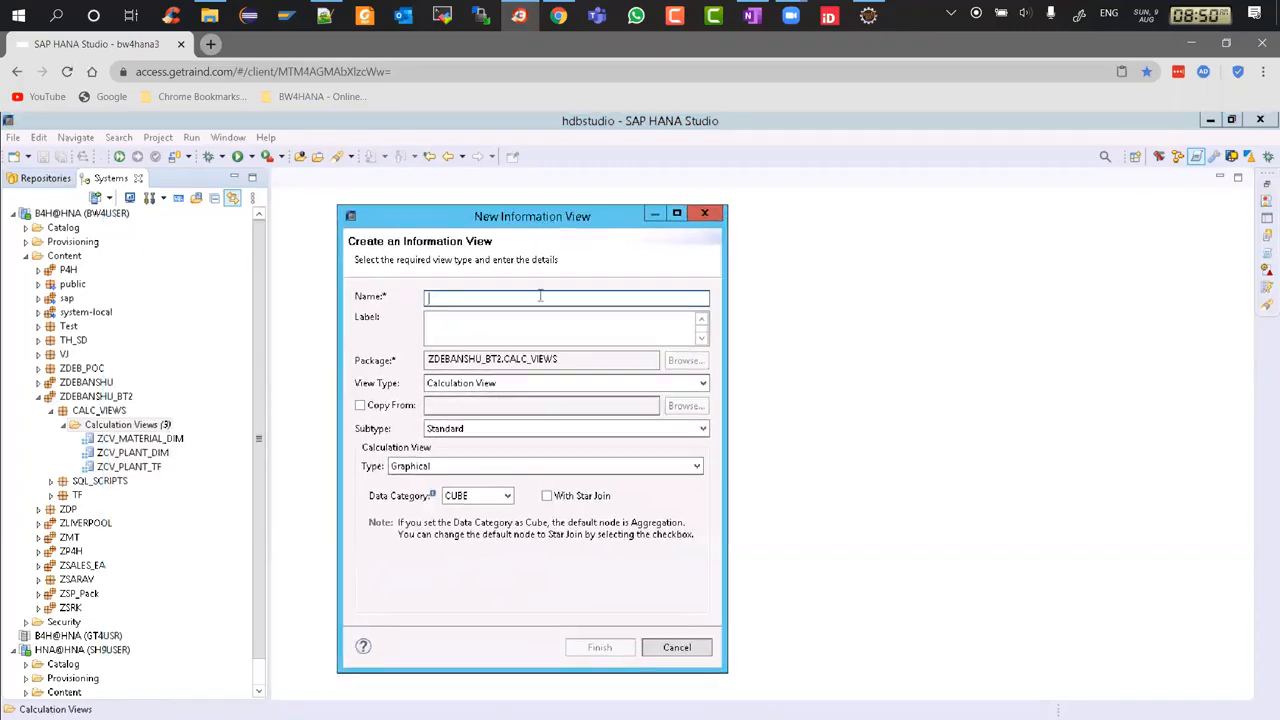
{"action": "type", "text": "Z"}
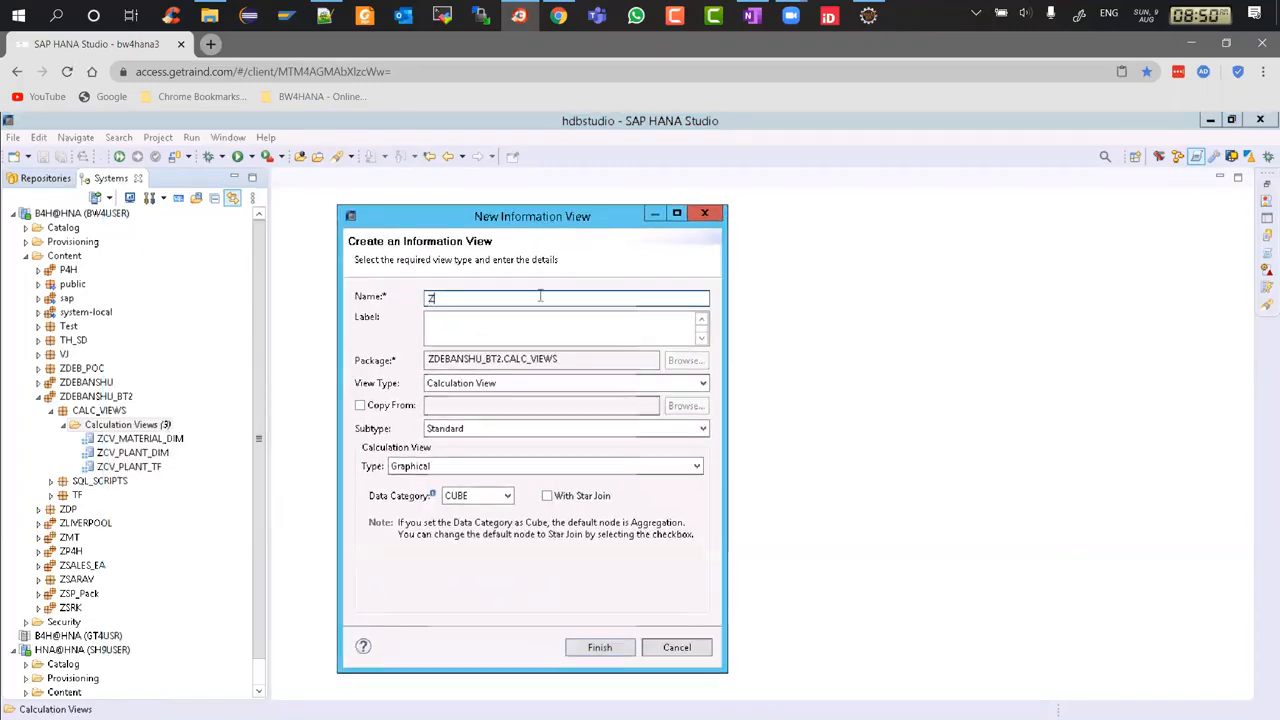
{"action": "type", "text": "CV_SAL"}
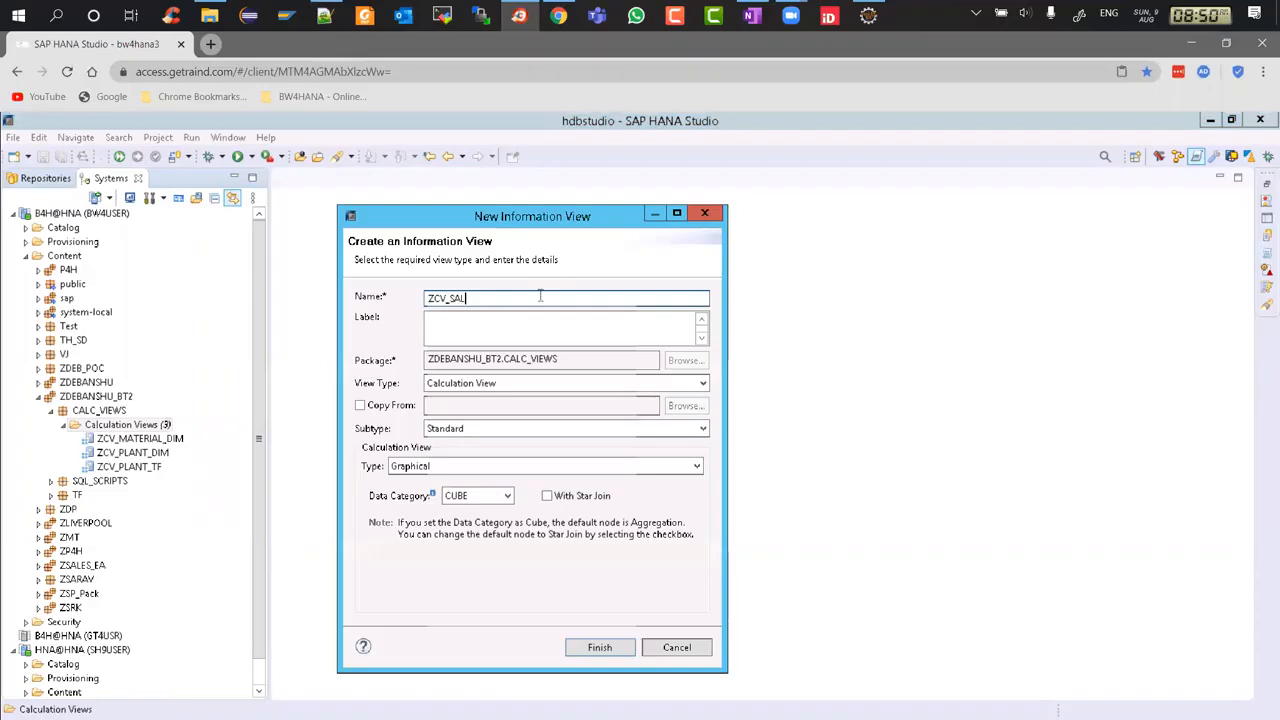
{"action": "type", "text": "ES_FACT"}
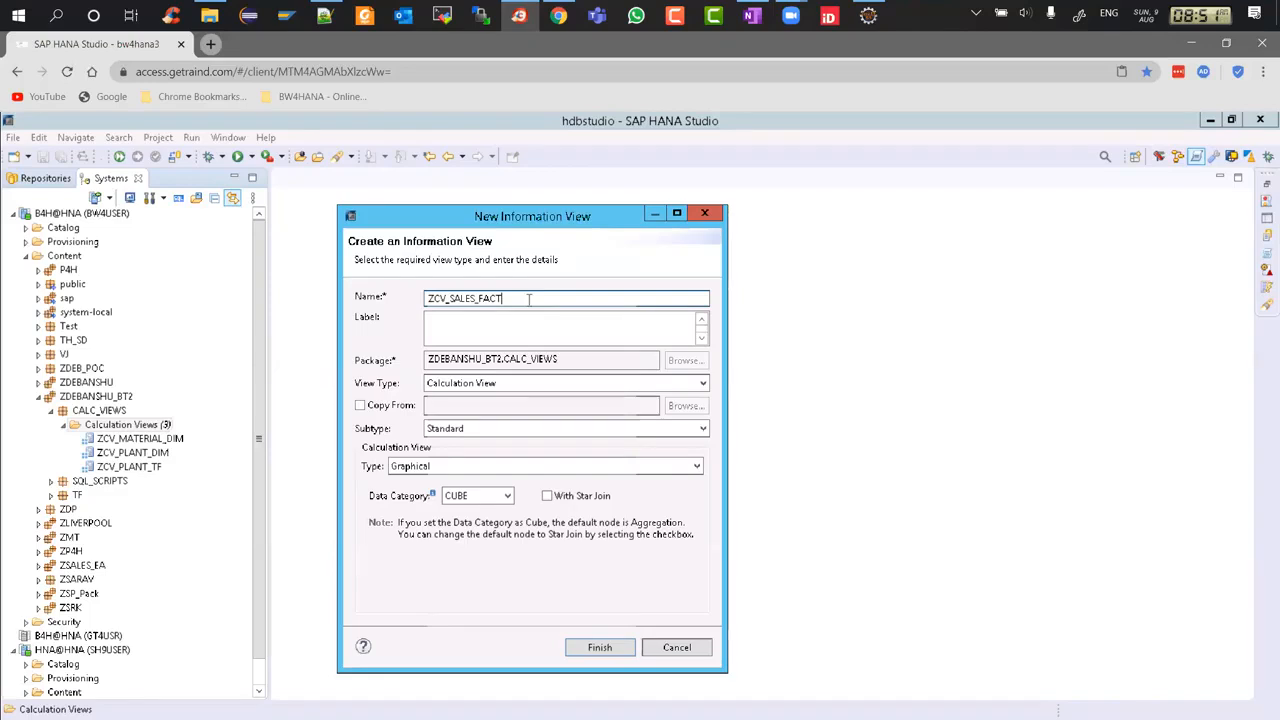
{"action": "key", "text": "Tab"}
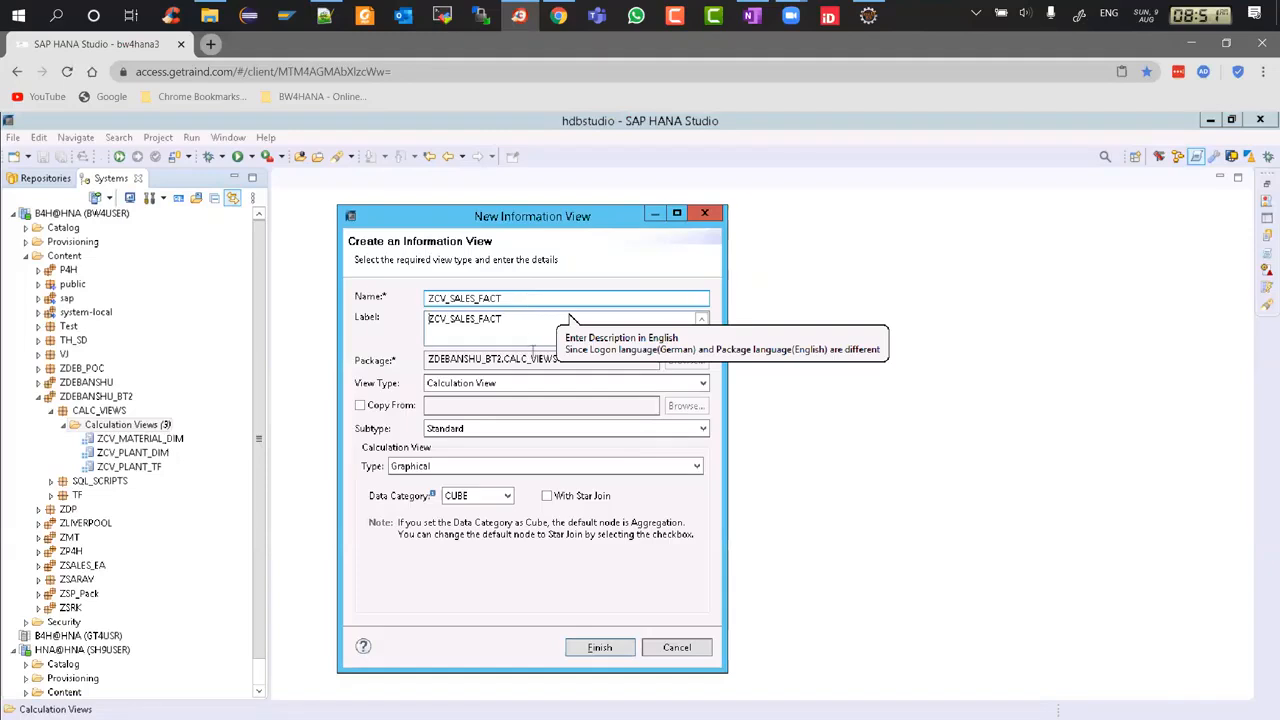
{"action": "left_click", "coordinate": [676, 648]}
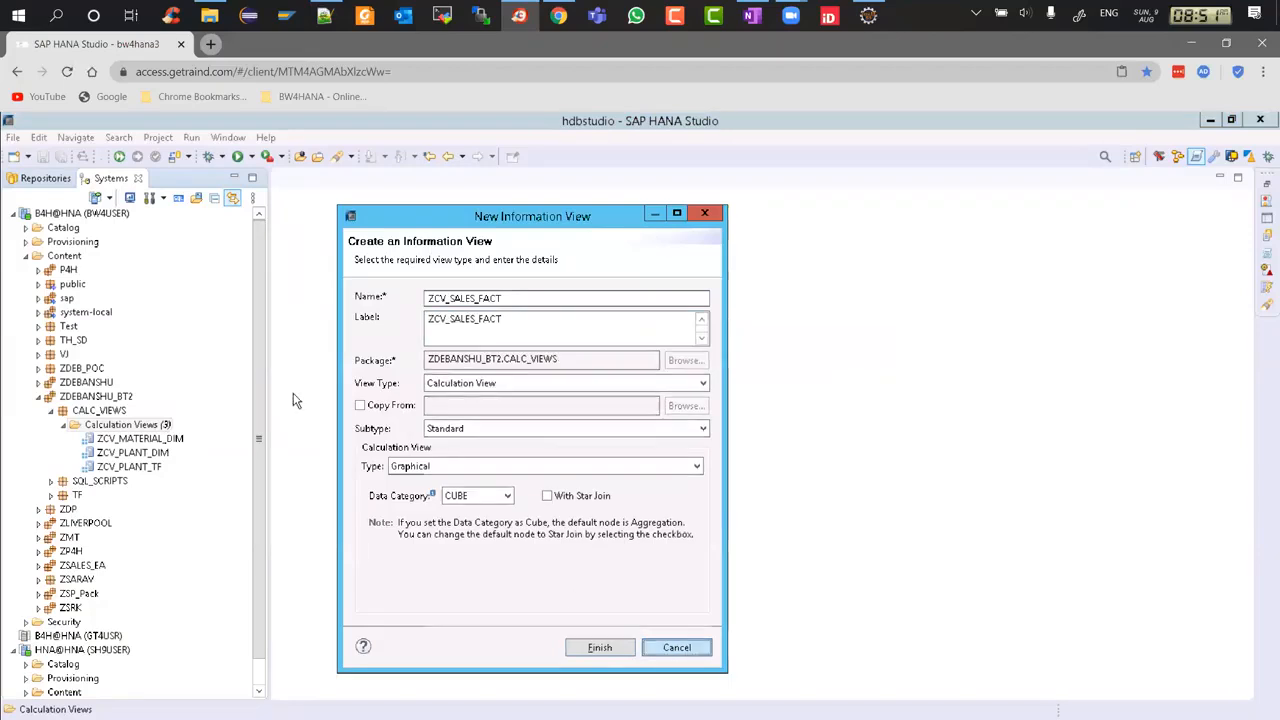
Set the connection locale of the B4H@HNA (BW4USER) system to English (United States) and apply the change.
{"action": "right_click", "coordinate": [86, 220]}
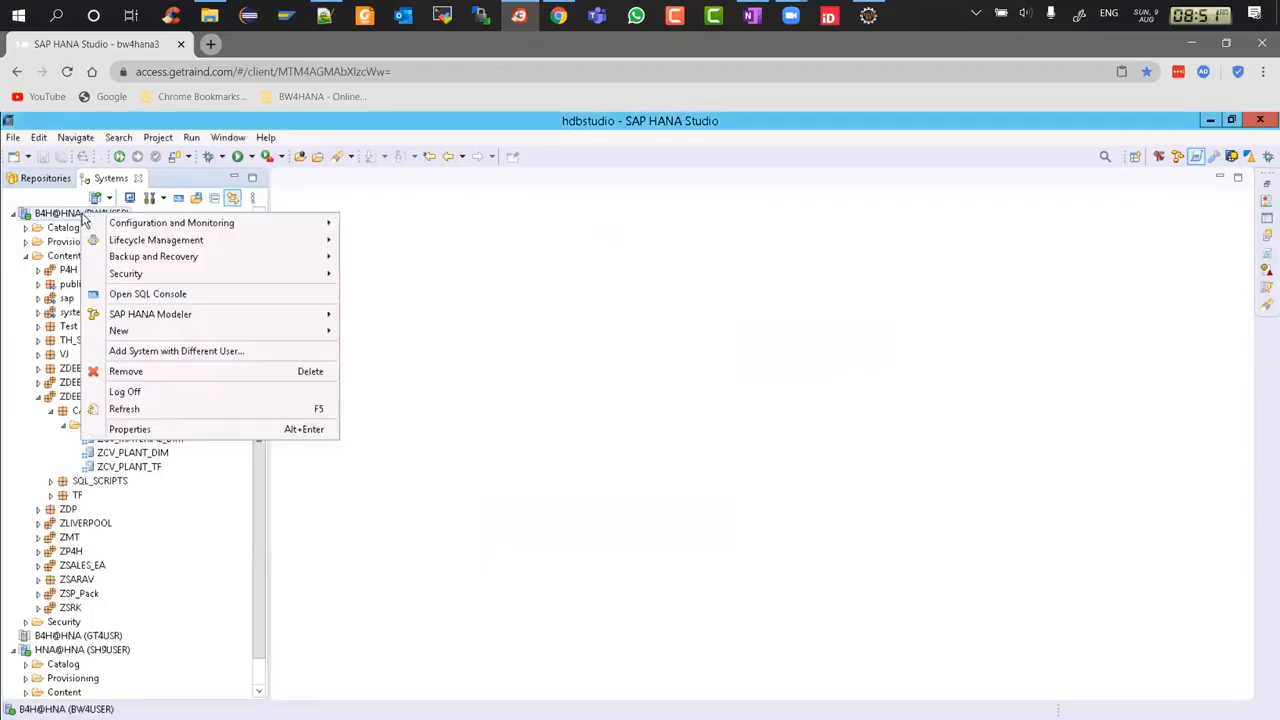
{"action": "left_click", "coordinate": [135, 429]}
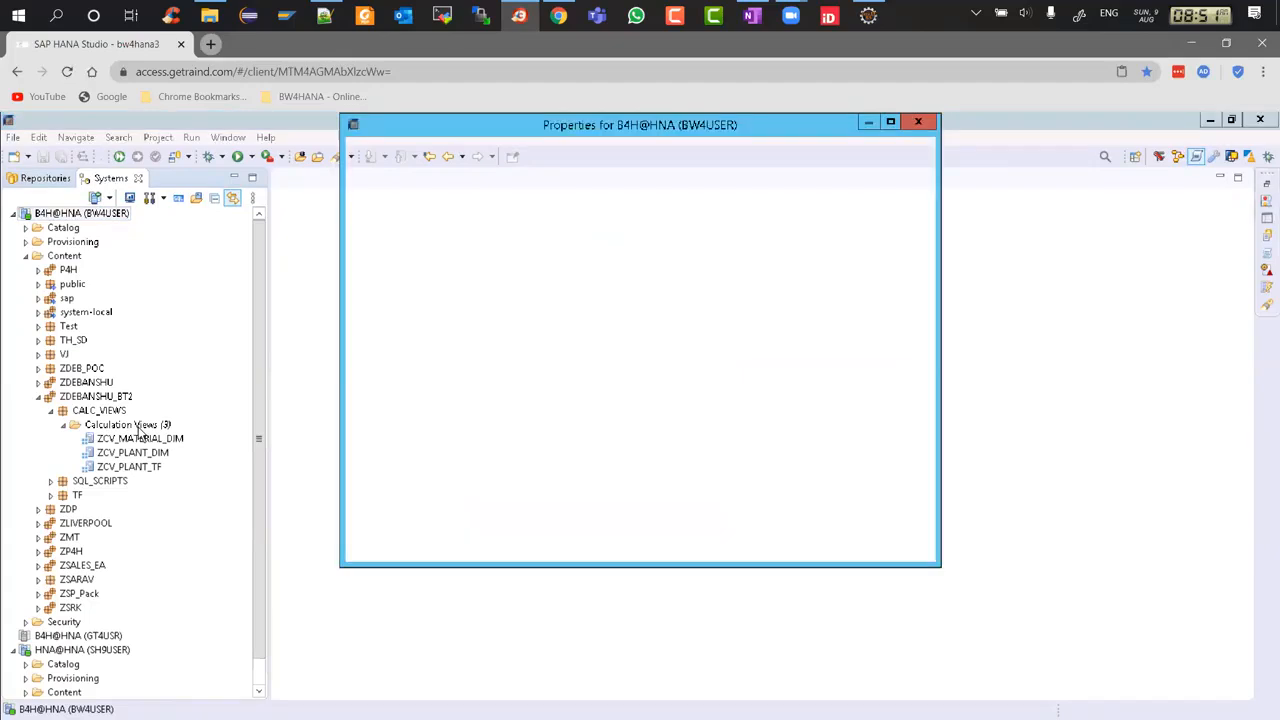
{"action": "left_click", "coordinate": [596, 179]}
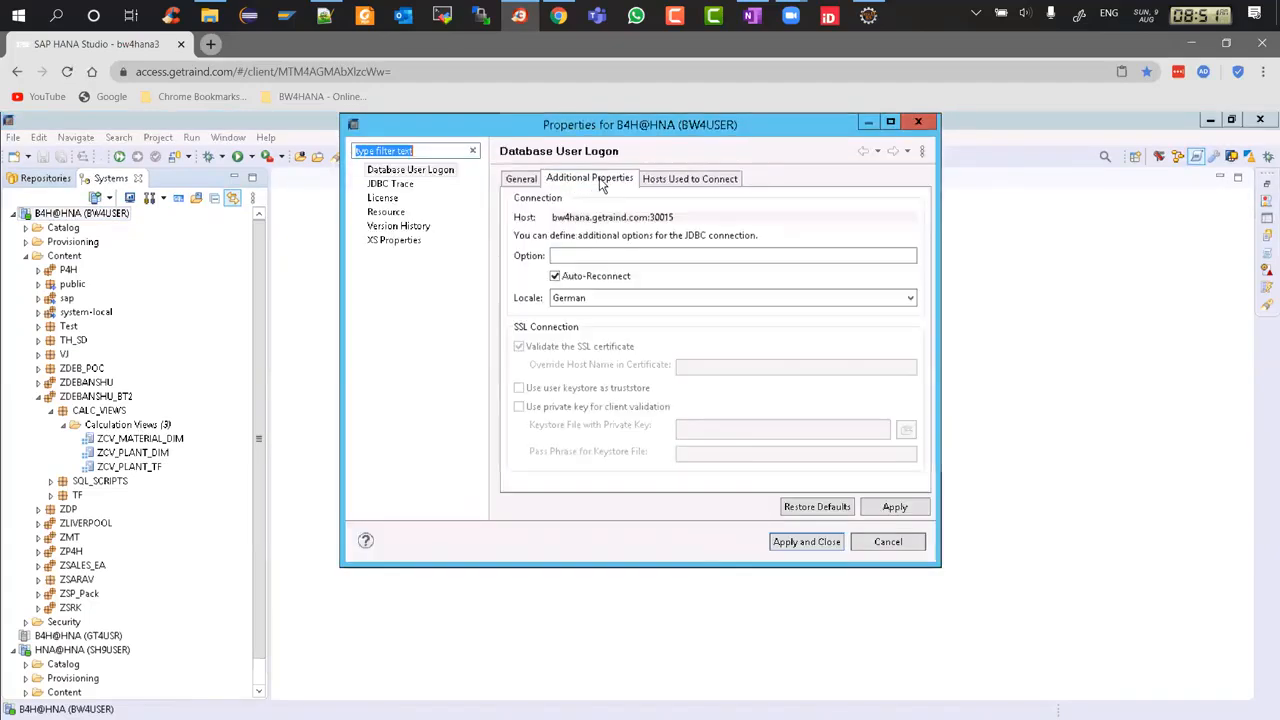
{"action": "left_click", "coordinate": [908, 298]}
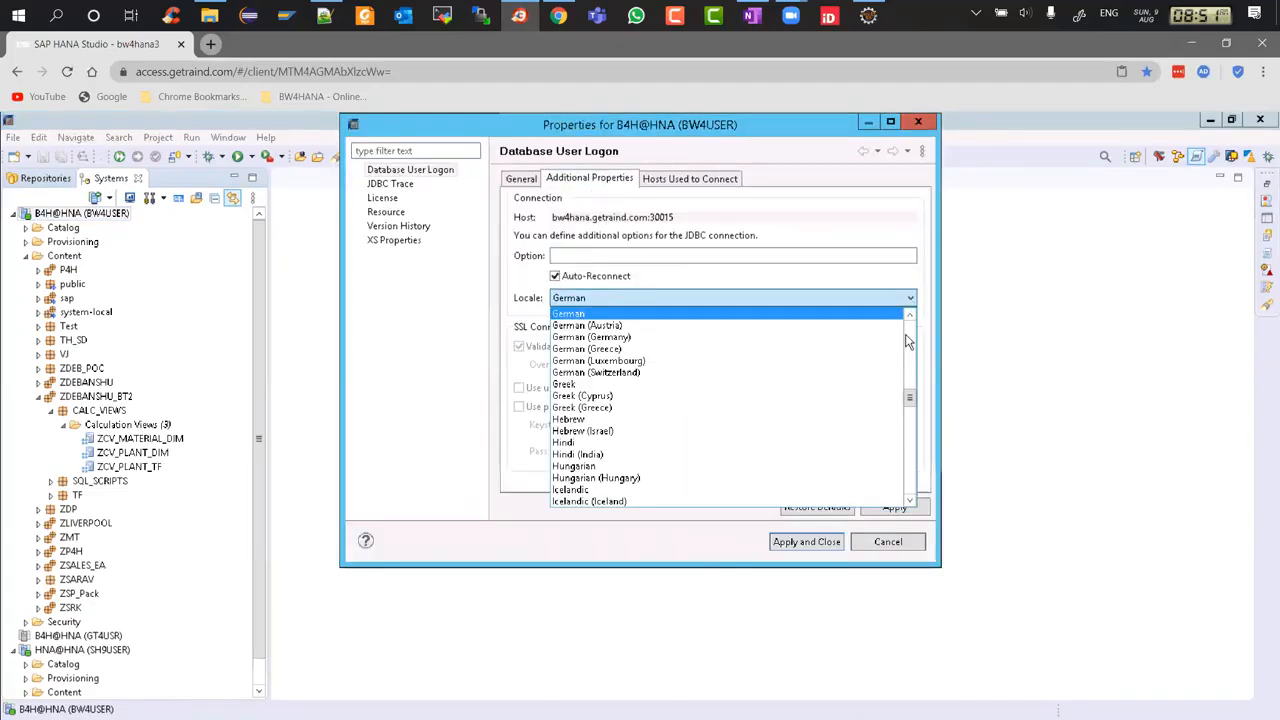
{"action": "left_click", "coordinate": [910, 368]}
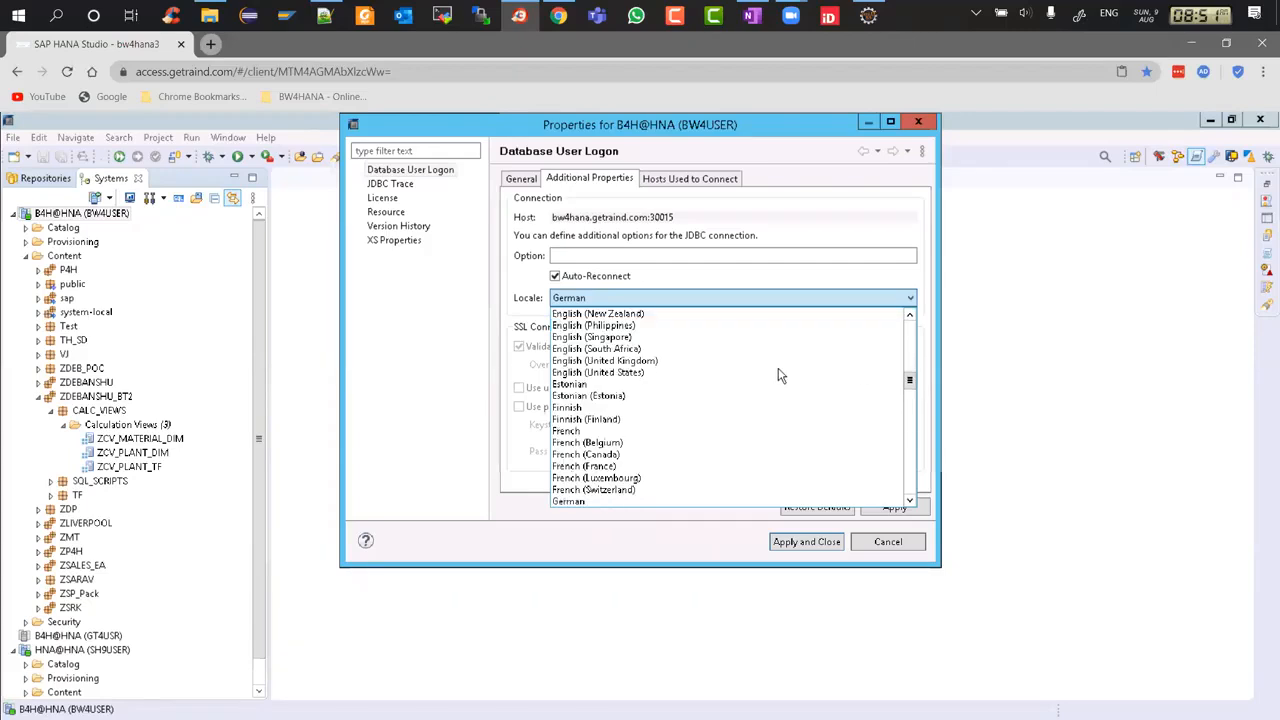
{"action": "left_click", "coordinate": [616, 373]}
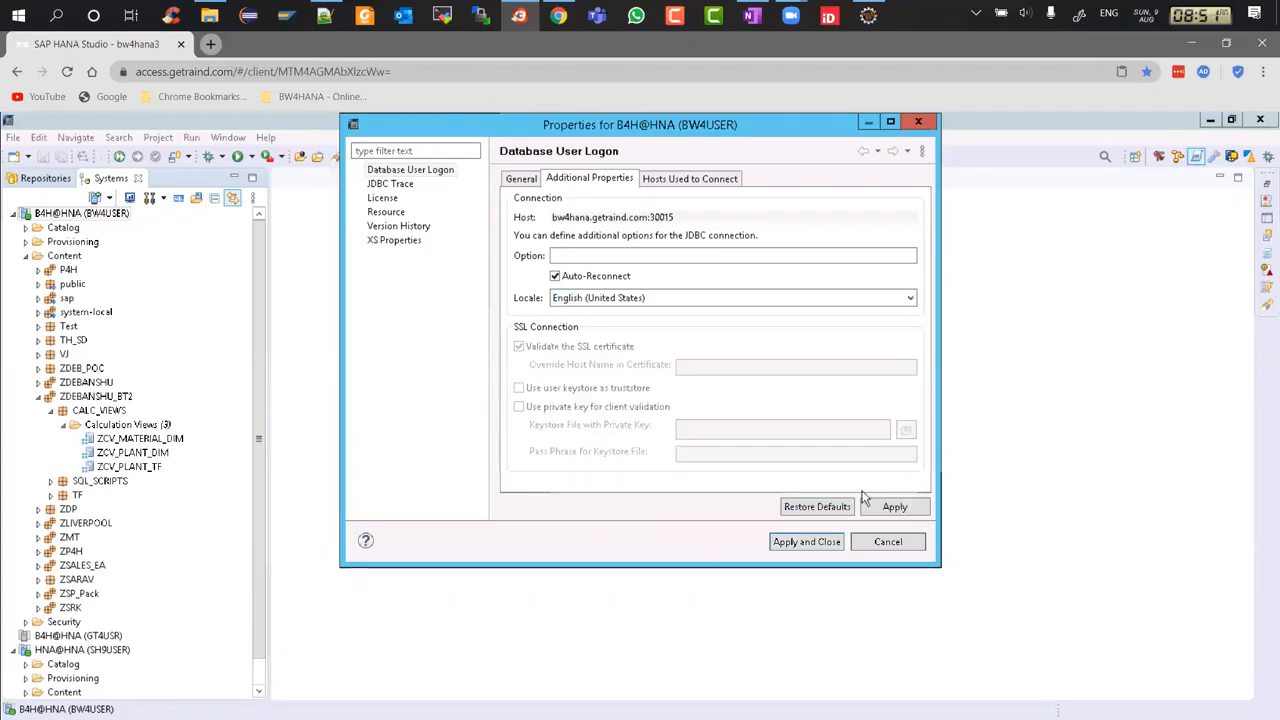
{"action": "left_click", "coordinate": [897, 507]}
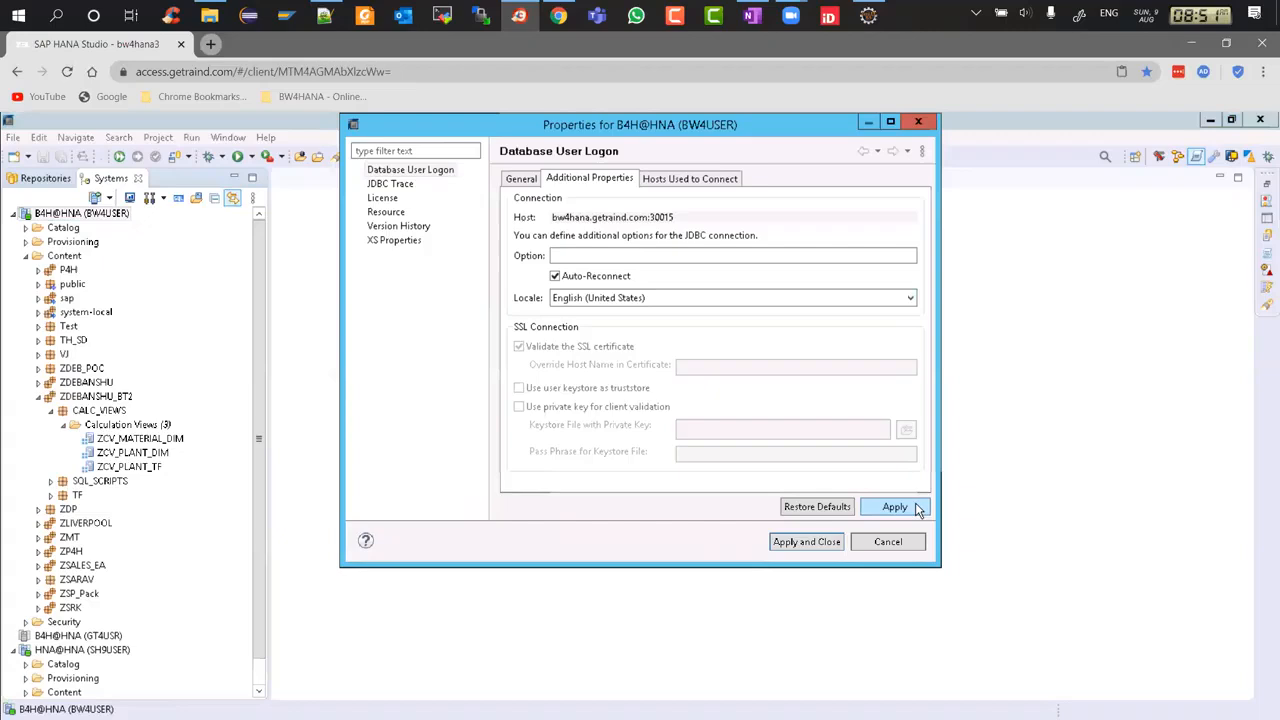
{"action": "left_click", "coordinate": [808, 541]}
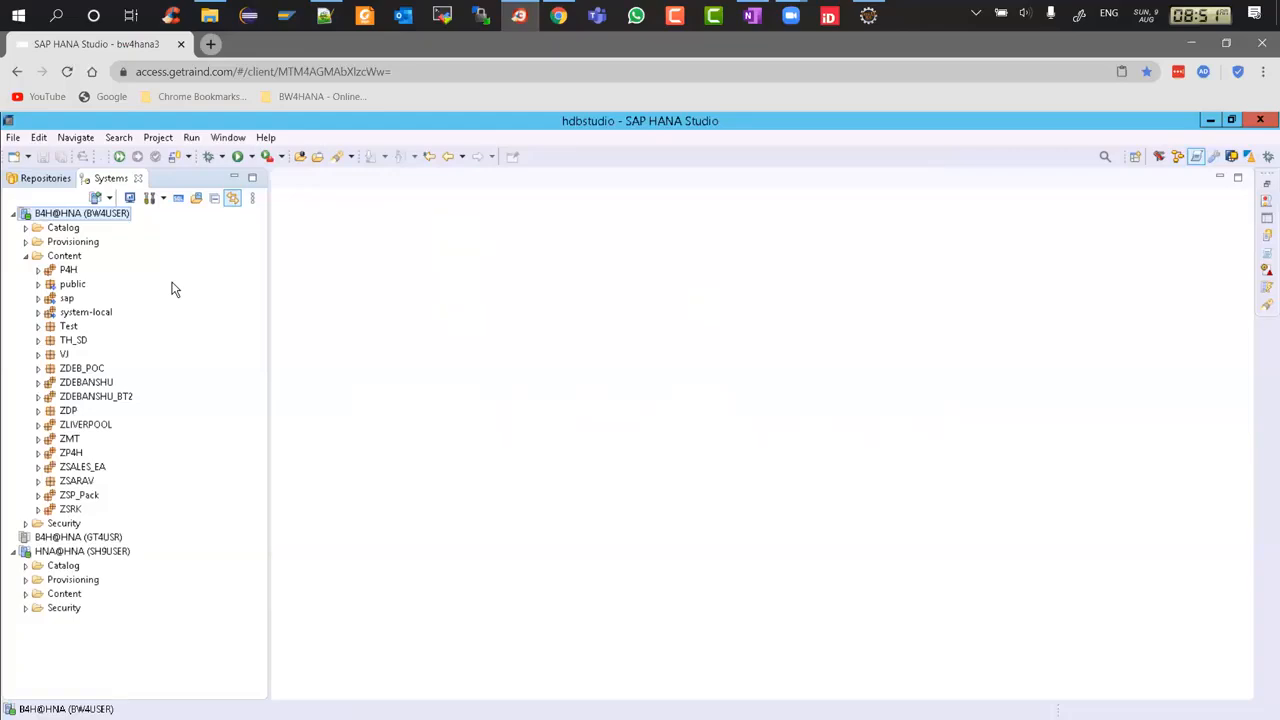
Start a new information view named ZCV_SALES_FACT, with the same label, in ZDEBANSHU_BT2's CALC_VIEWS package.
{"action": "left_click", "coordinate": [38, 398]}
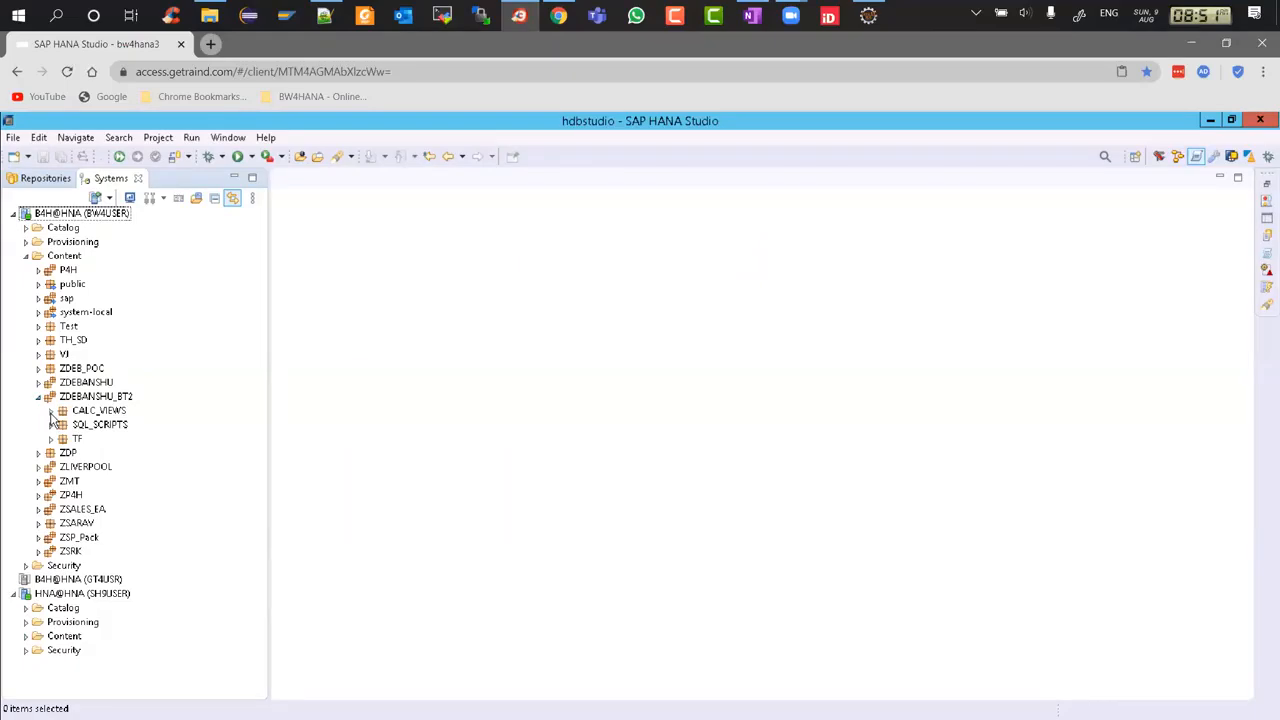
{"action": "left_click", "coordinate": [51, 411]}
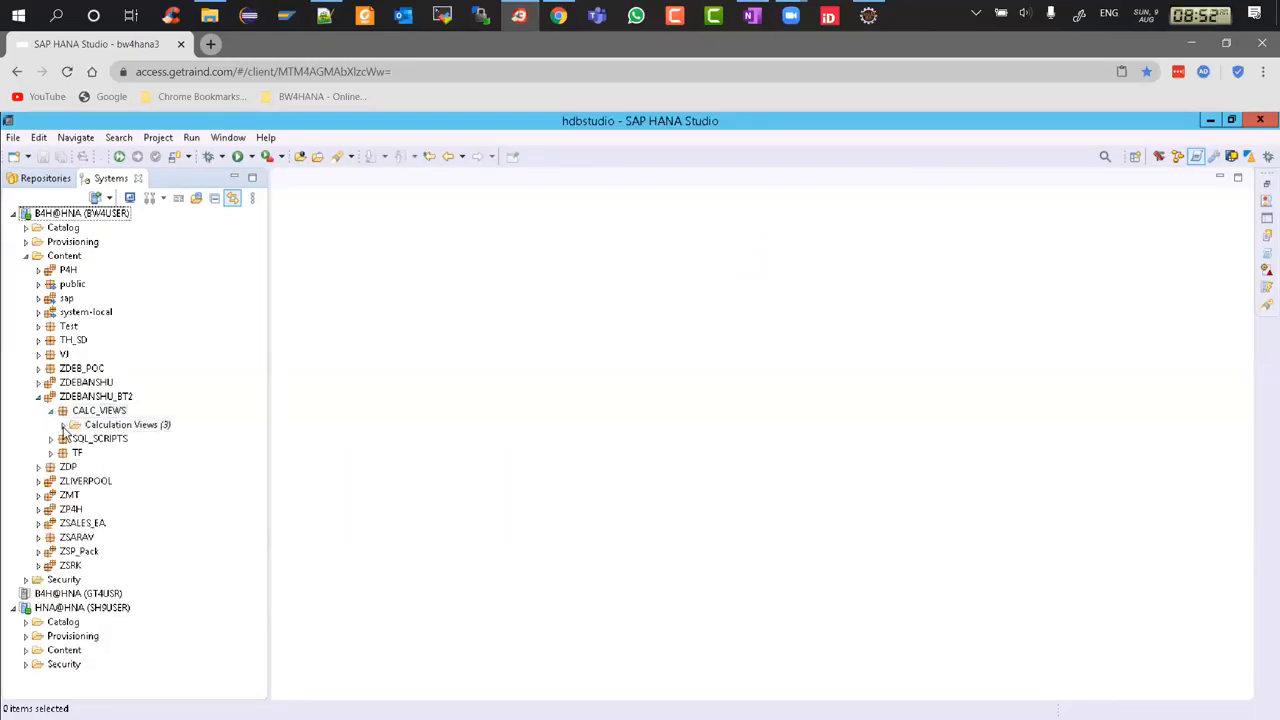
{"action": "left_click", "coordinate": [63, 425]}
{"action": "right_click", "coordinate": [104, 411]}
{"action": "left_click", "coordinate": [88, 426]}
{"action": "right_click", "coordinate": [89, 426]}
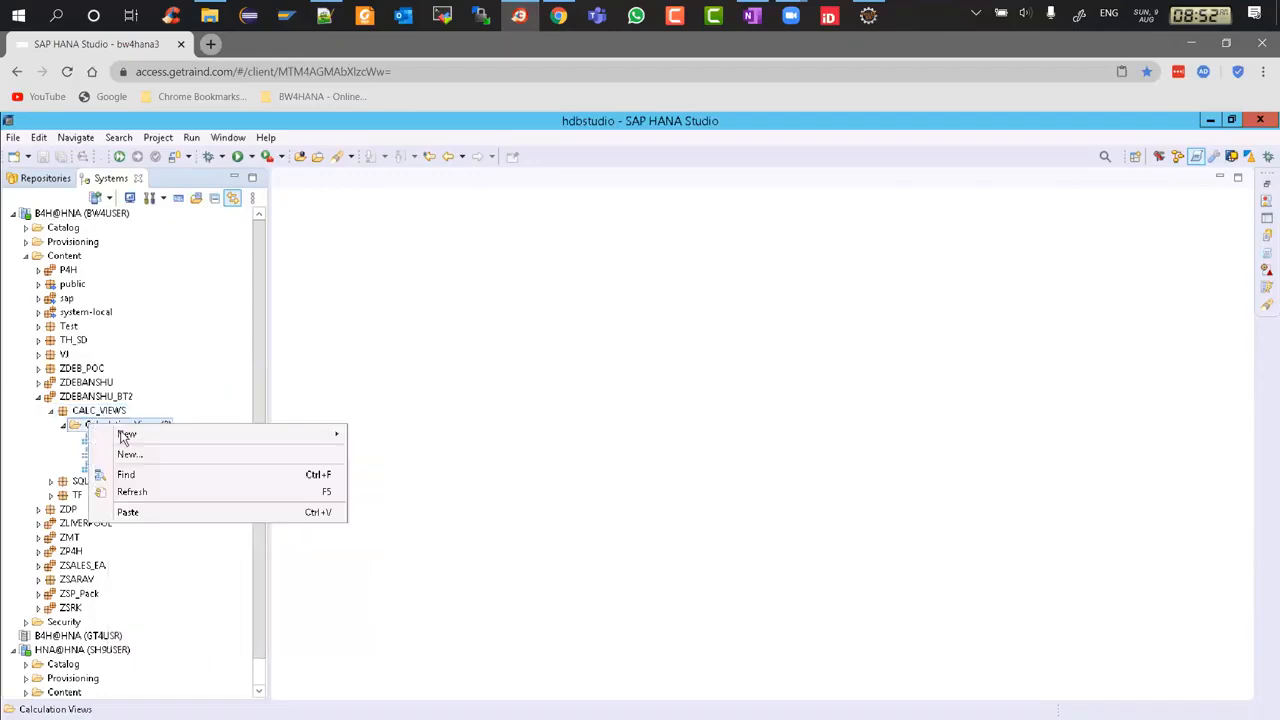
{"action": "left_click", "coordinate": [239, 452]}
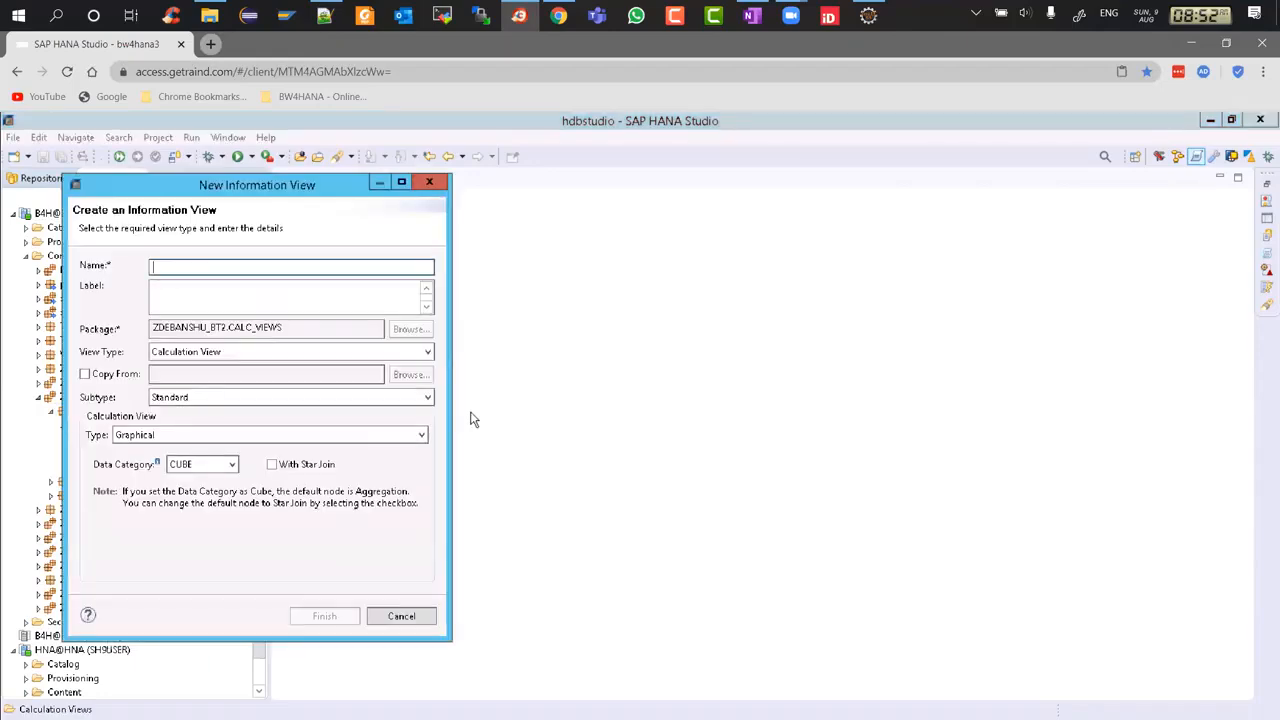
{"action": "type", "text": "ZCV_SALES_FACT"}
{"action": "key", "text": "Tab"}
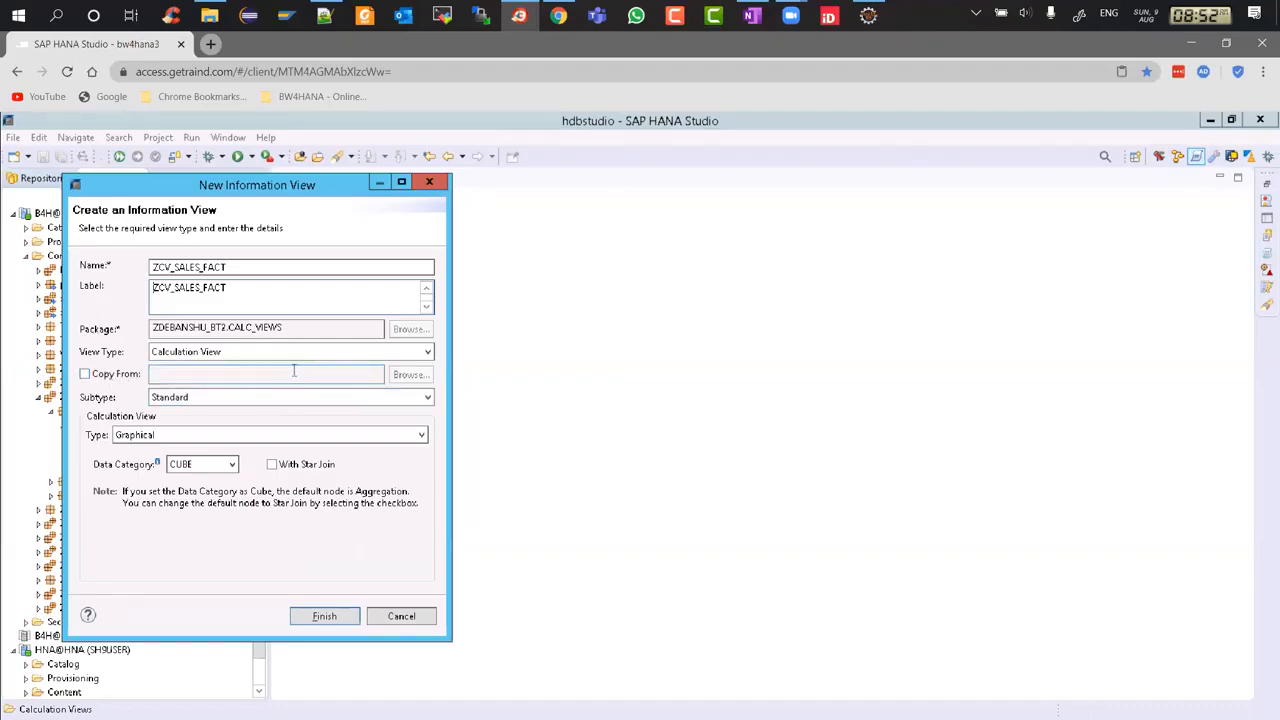
{"action": "left_click_drag", "start_coordinate": [248, 182], "coordinate": [474, 182]}
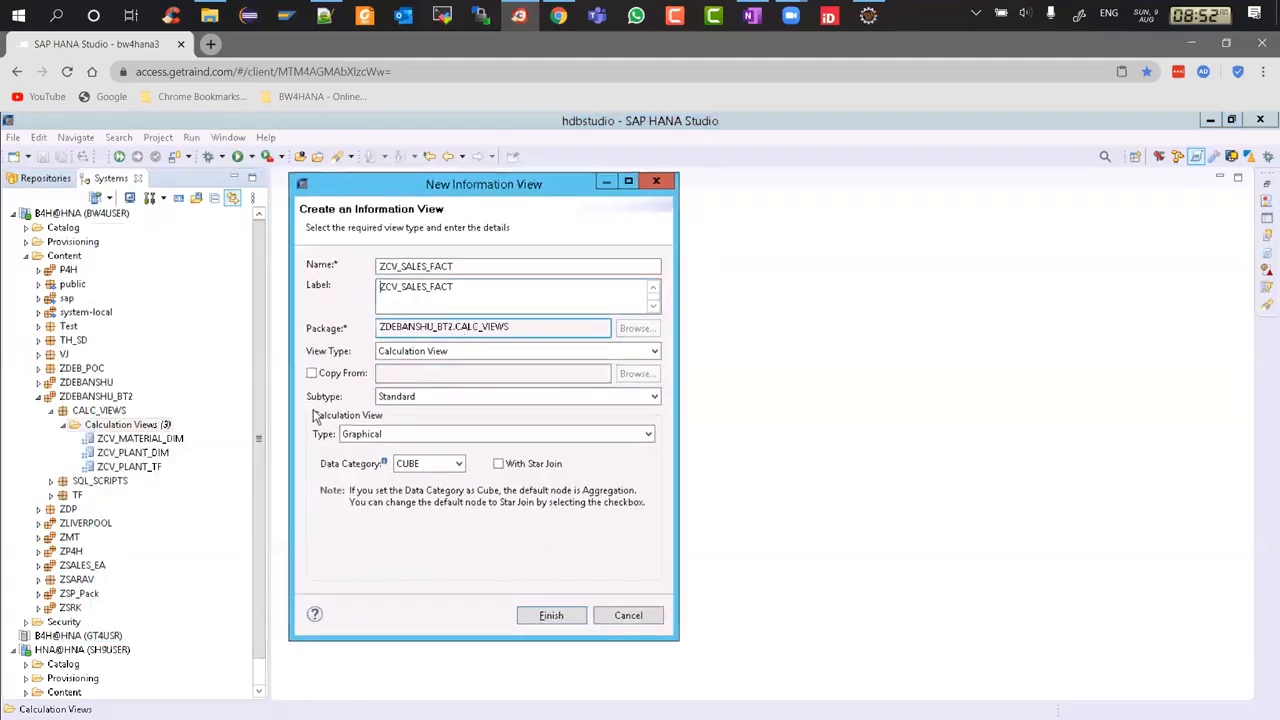
Create the view as a Graphical calculation view with data category CUBE and no star join.
{"action": "left_click", "coordinate": [377, 438]}
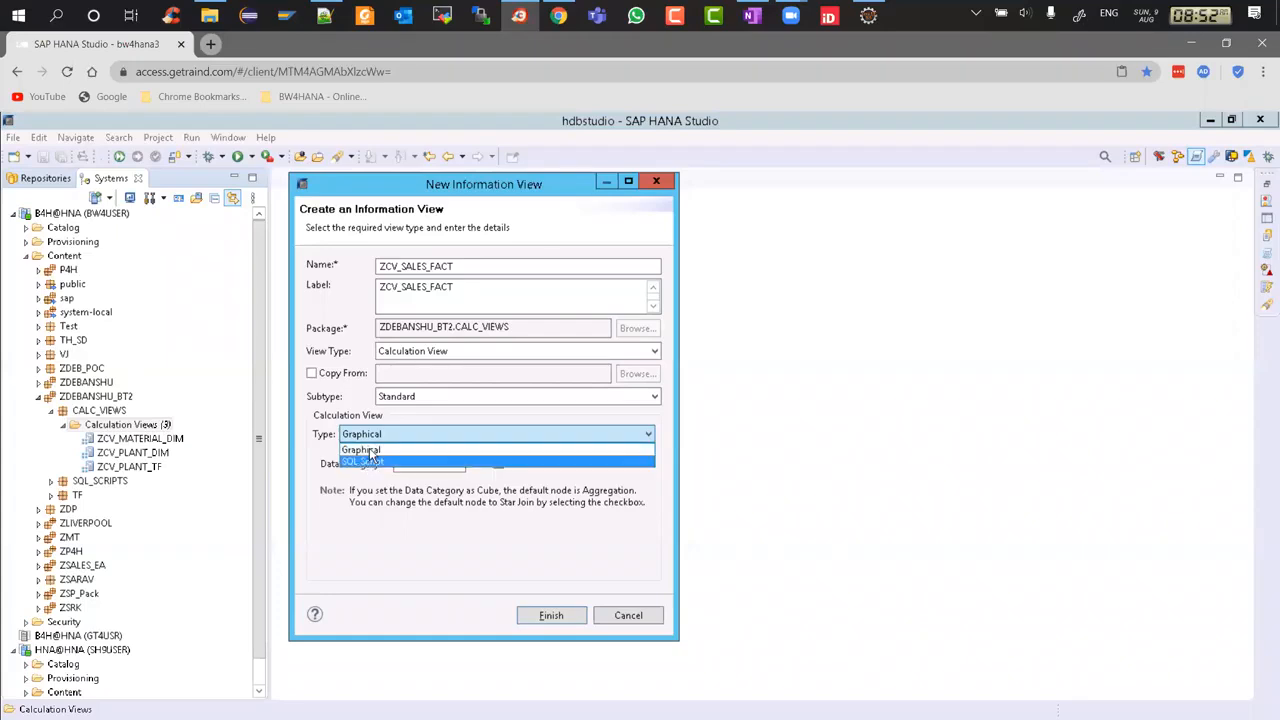
{"action": "left_click", "coordinate": [370, 455]}
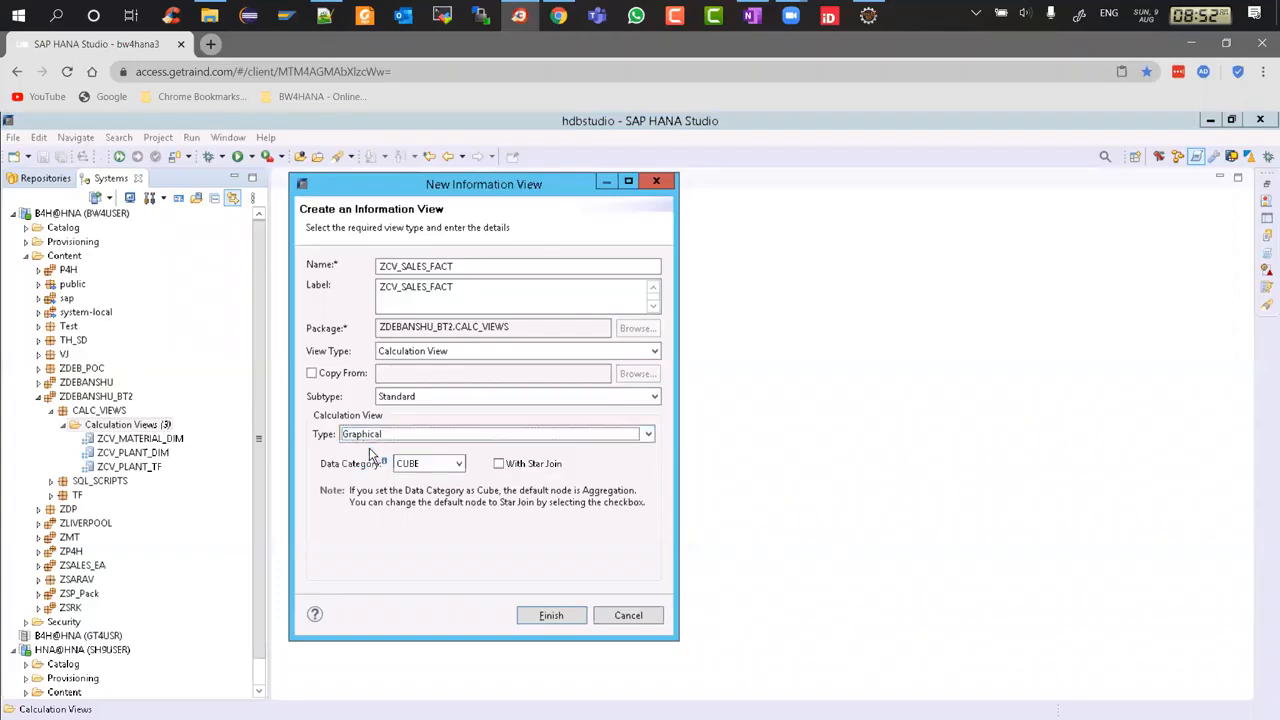
{"action": "left_click", "coordinate": [459, 468]}
{"action": "left_click", "coordinate": [459, 468]}
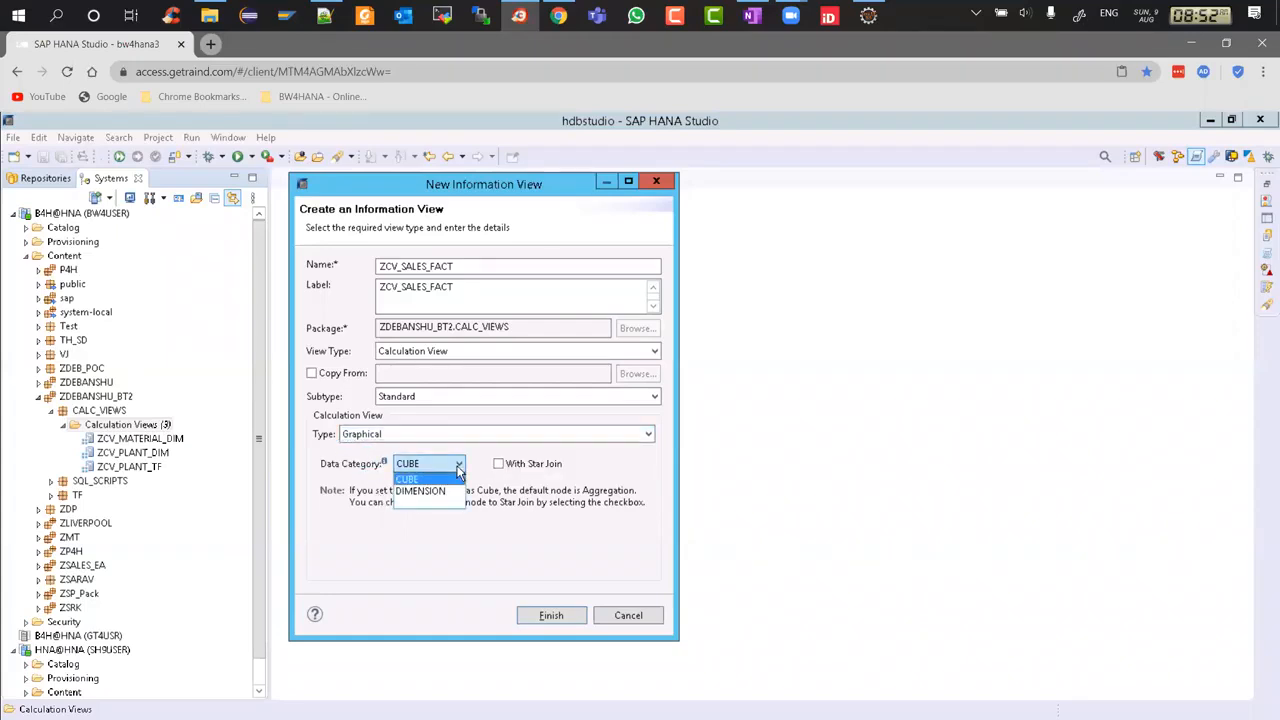
{"action": "left_click", "coordinate": [450, 480]}
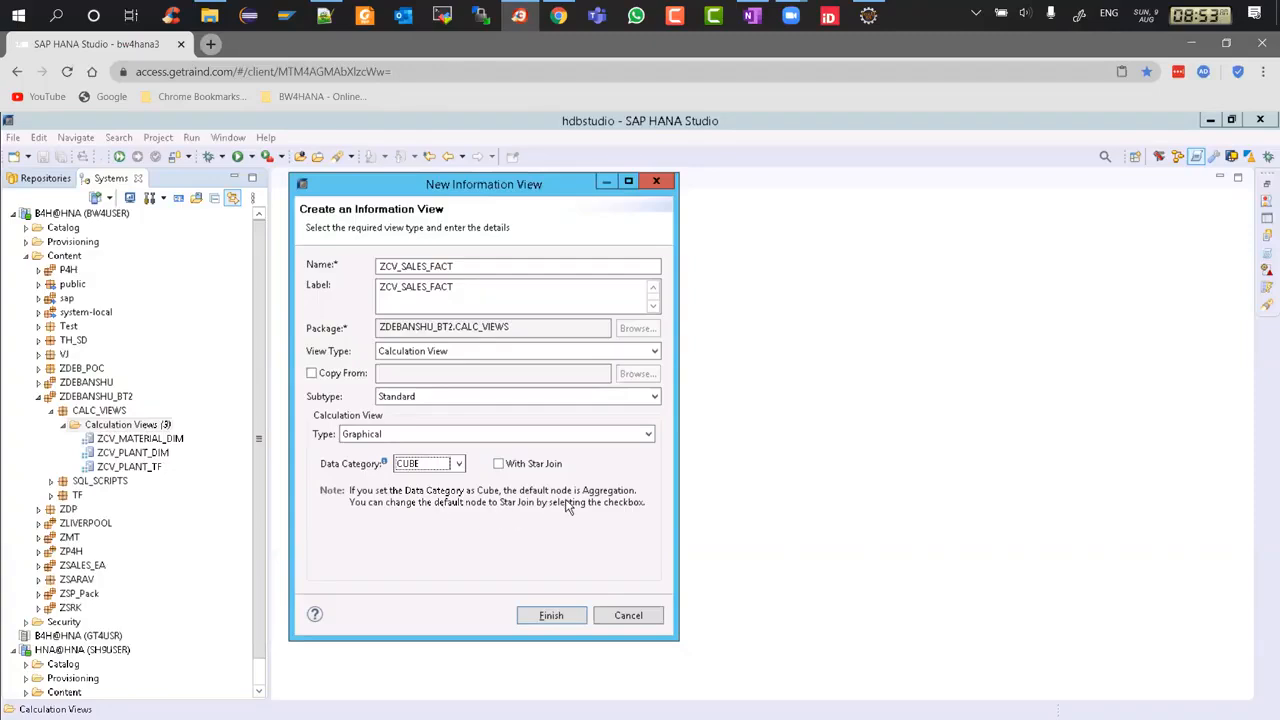
{"action": "left_click", "coordinate": [572, 618]}
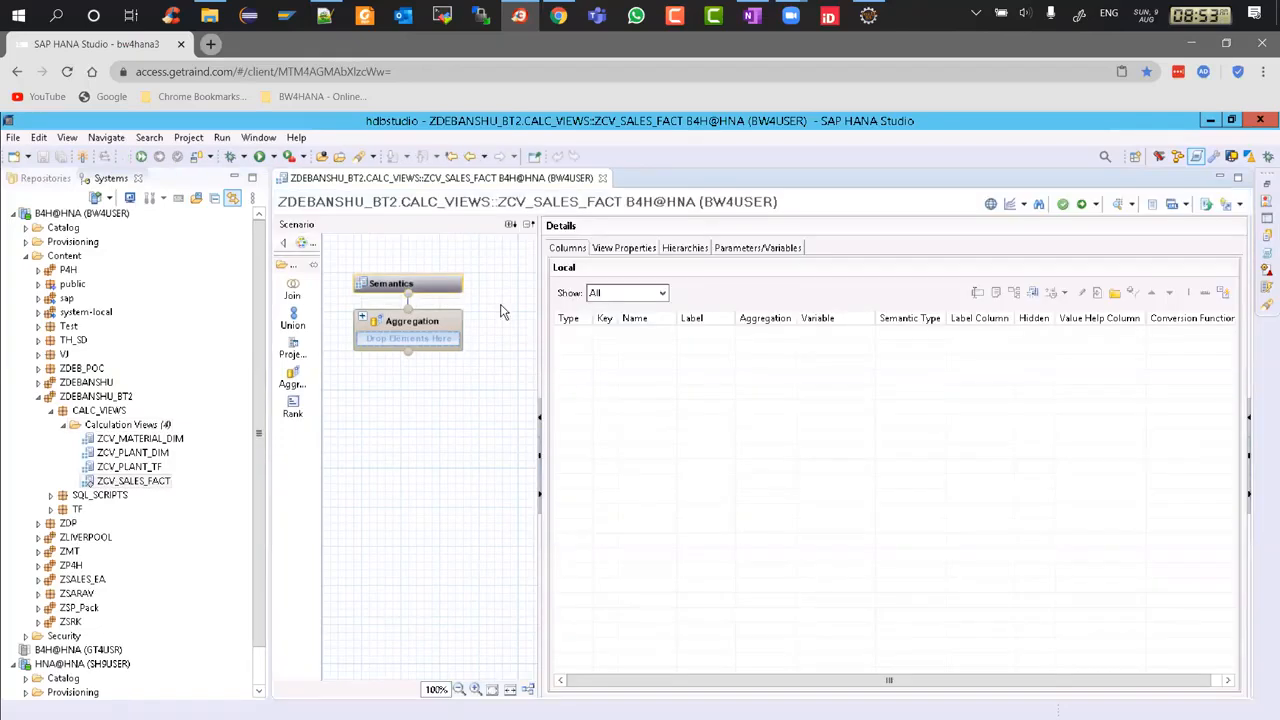
Widen the Scenario area and add a Projection node below the Aggregation node.
{"action": "mouse_move", "coordinate": [443, 328]}
{"action": "left_click_drag", "start_coordinate": [539, 350], "coordinate": [600, 356]}
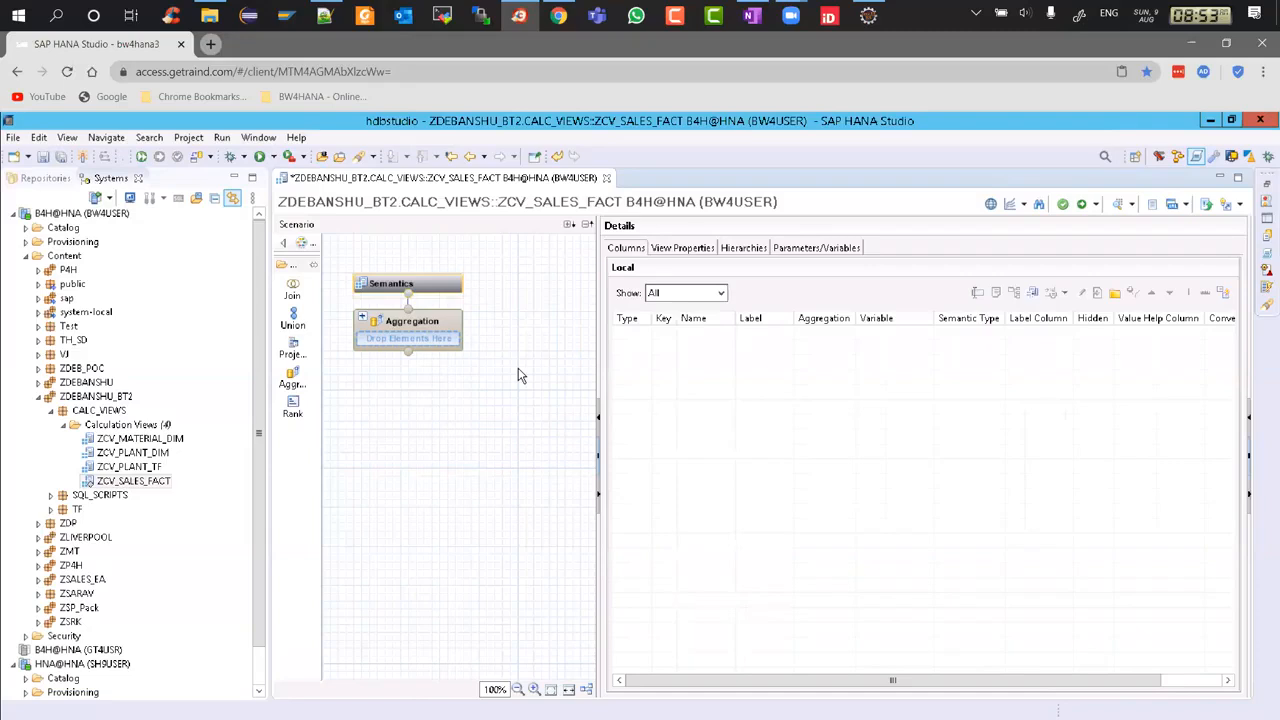
{"action": "left_click", "coordinate": [293, 348]}
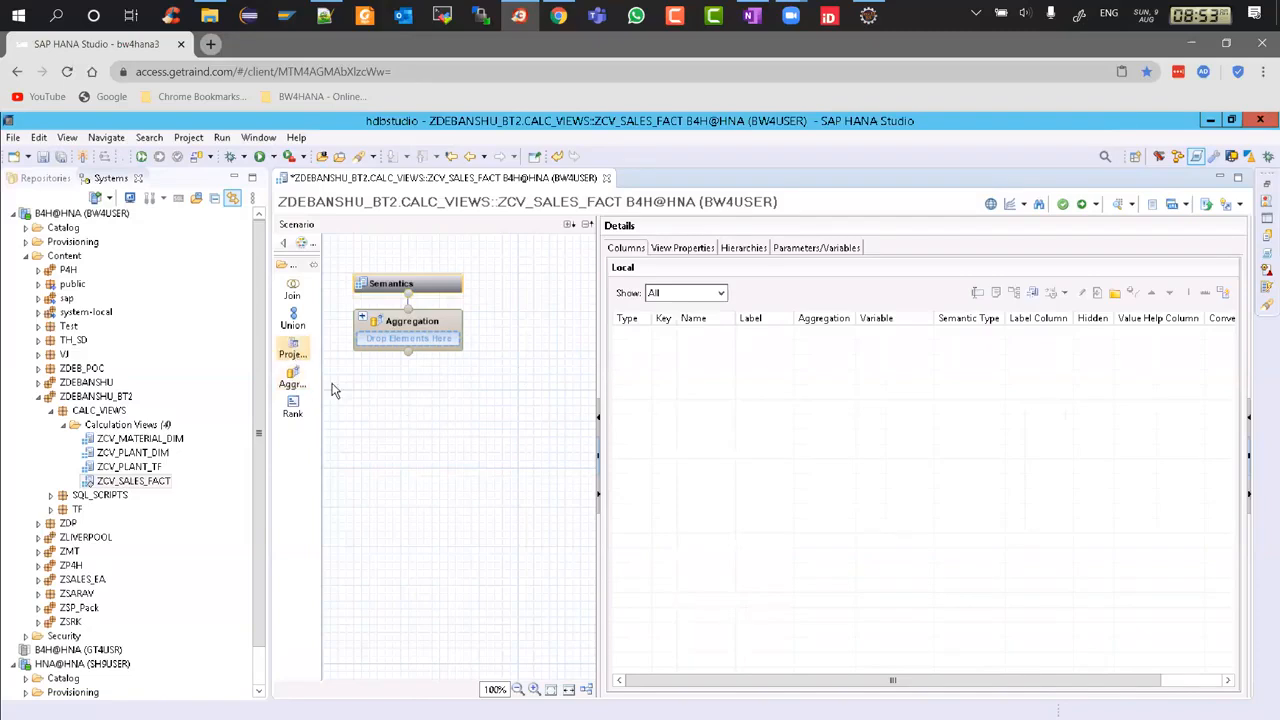
{"action": "left_click", "coordinate": [395, 422]}
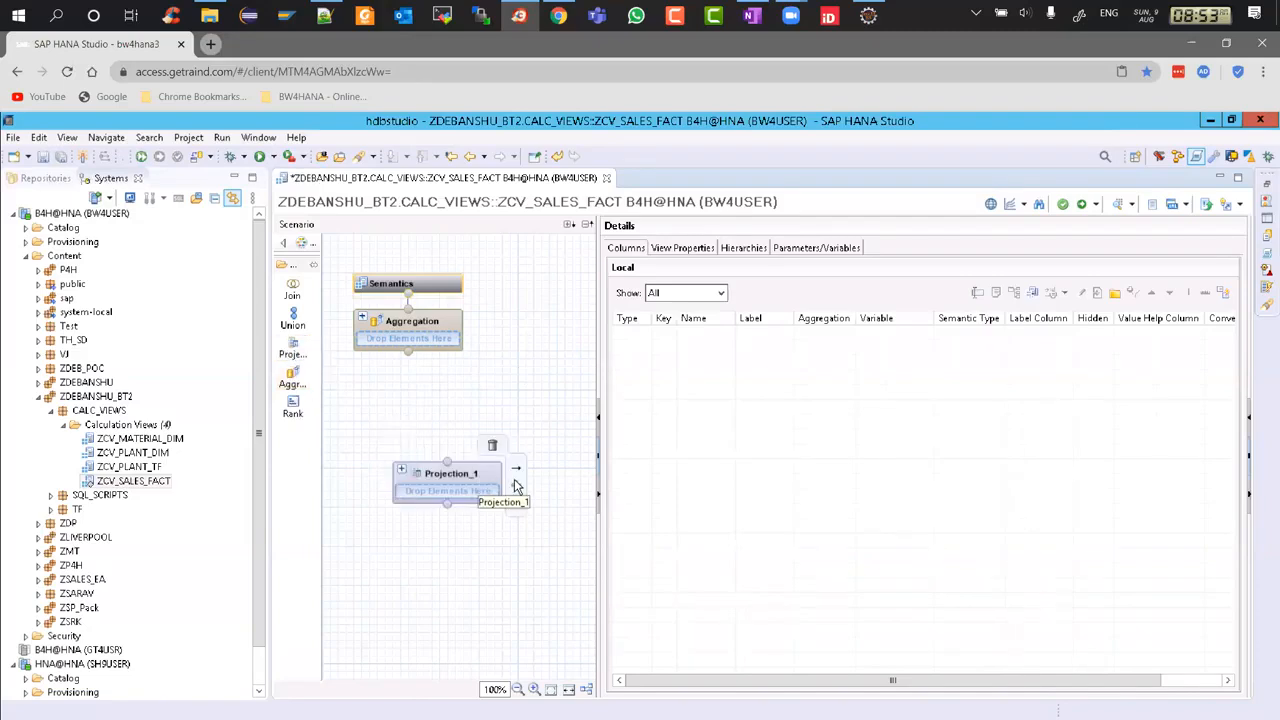
Add the STA_VBAP table from the DEBANSHU_SDA_BT2 schema as the data source of Projection_1.
{"action": "left_click", "coordinate": [516, 485]}
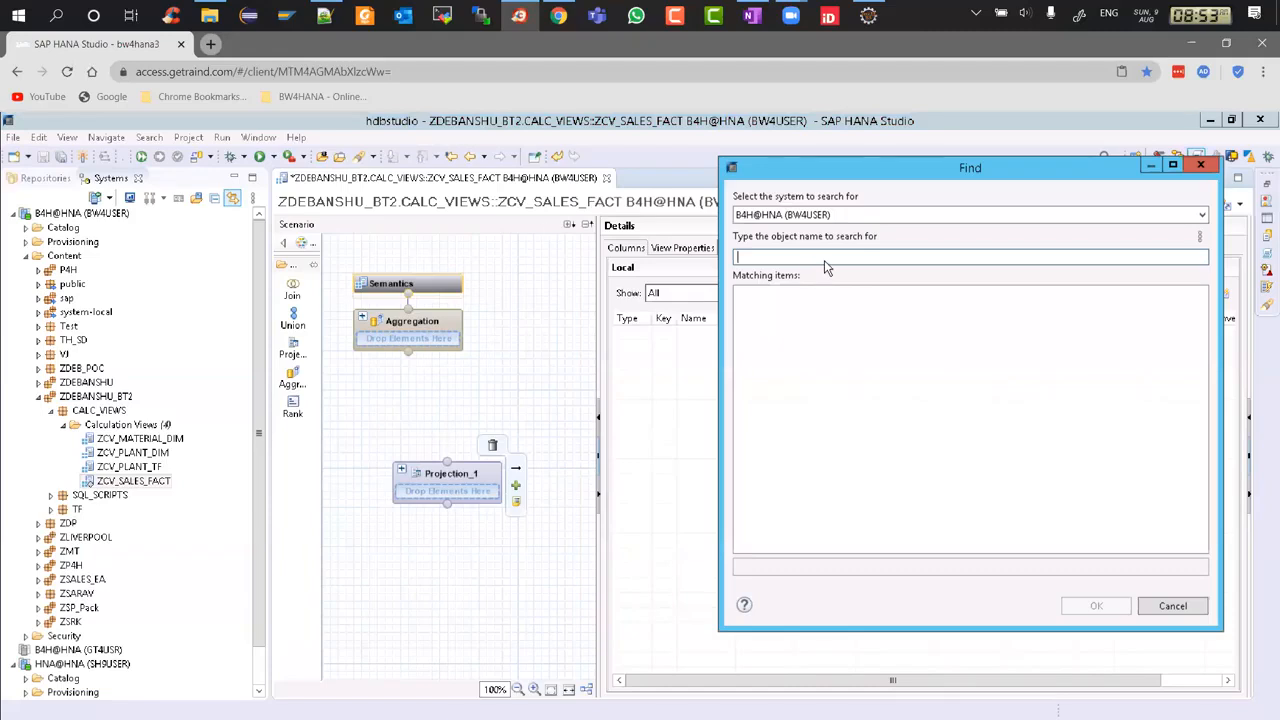
{"action": "type", "text": "vbap"}
{"action": "key", "text": "Home"}
{"action": "type", "text": "STA_"}
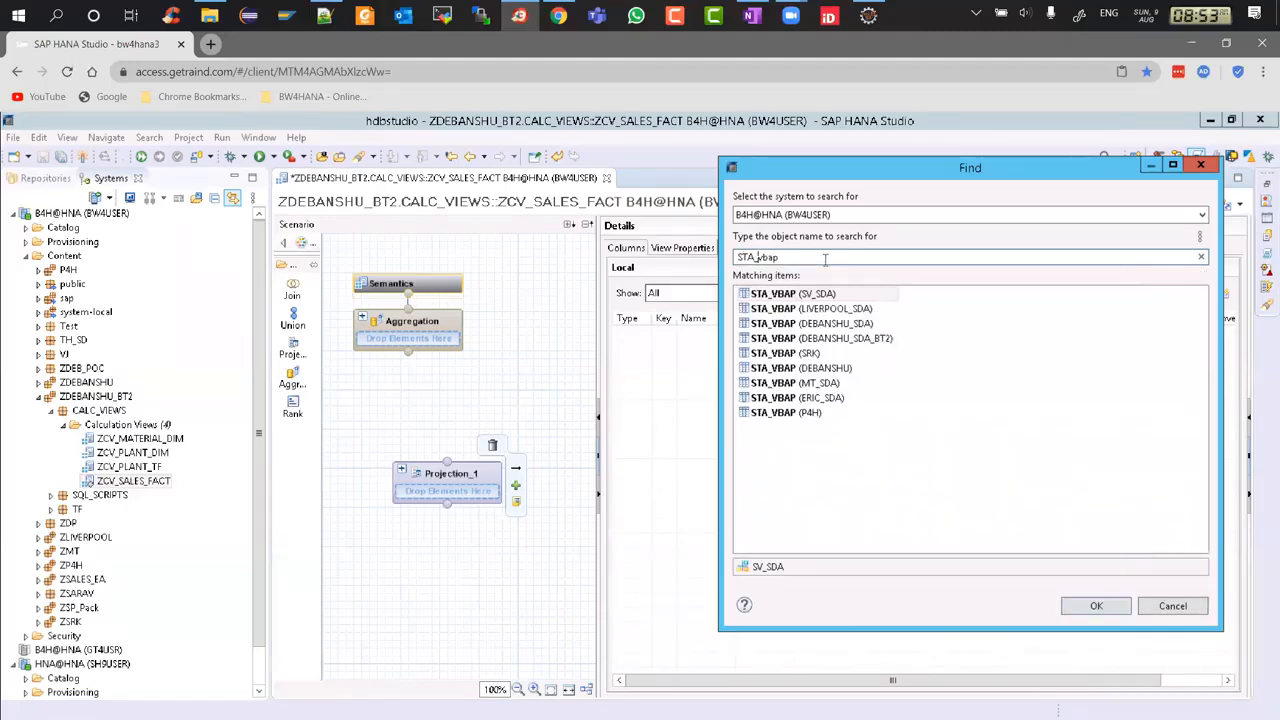
{"action": "left_click", "coordinate": [884, 342]}
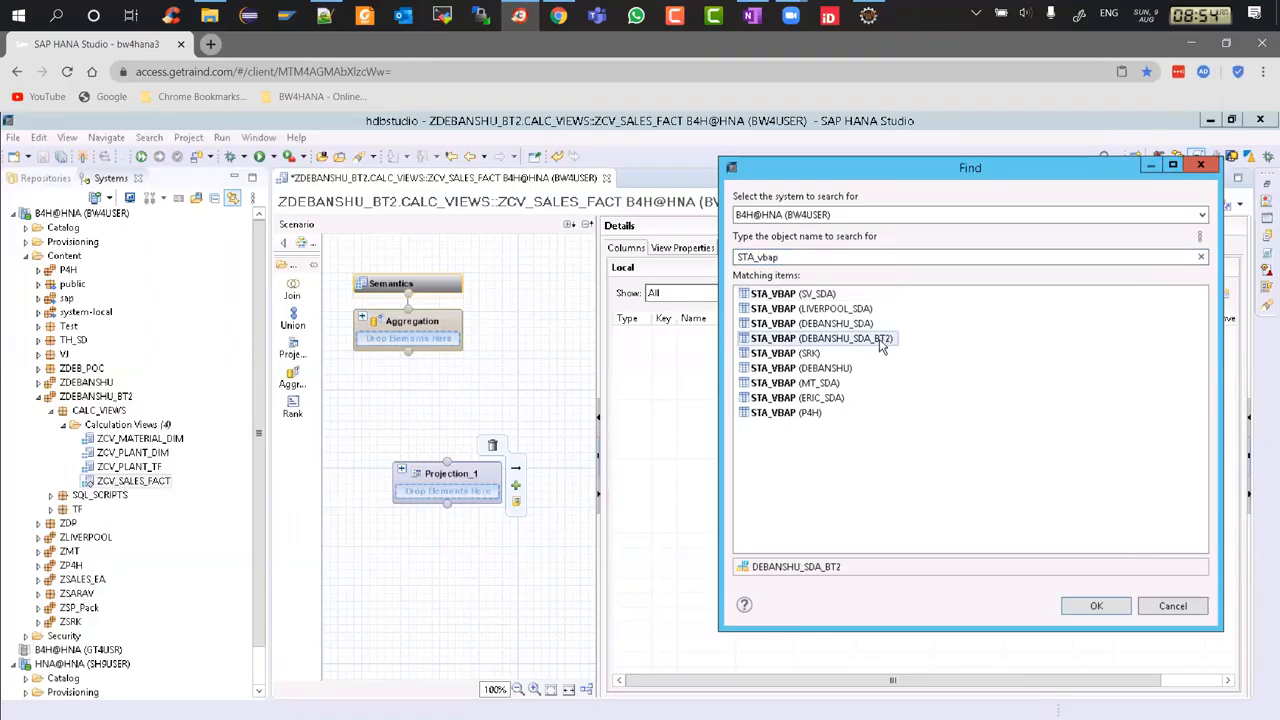
{"action": "left_click", "coordinate": [1094, 606]}
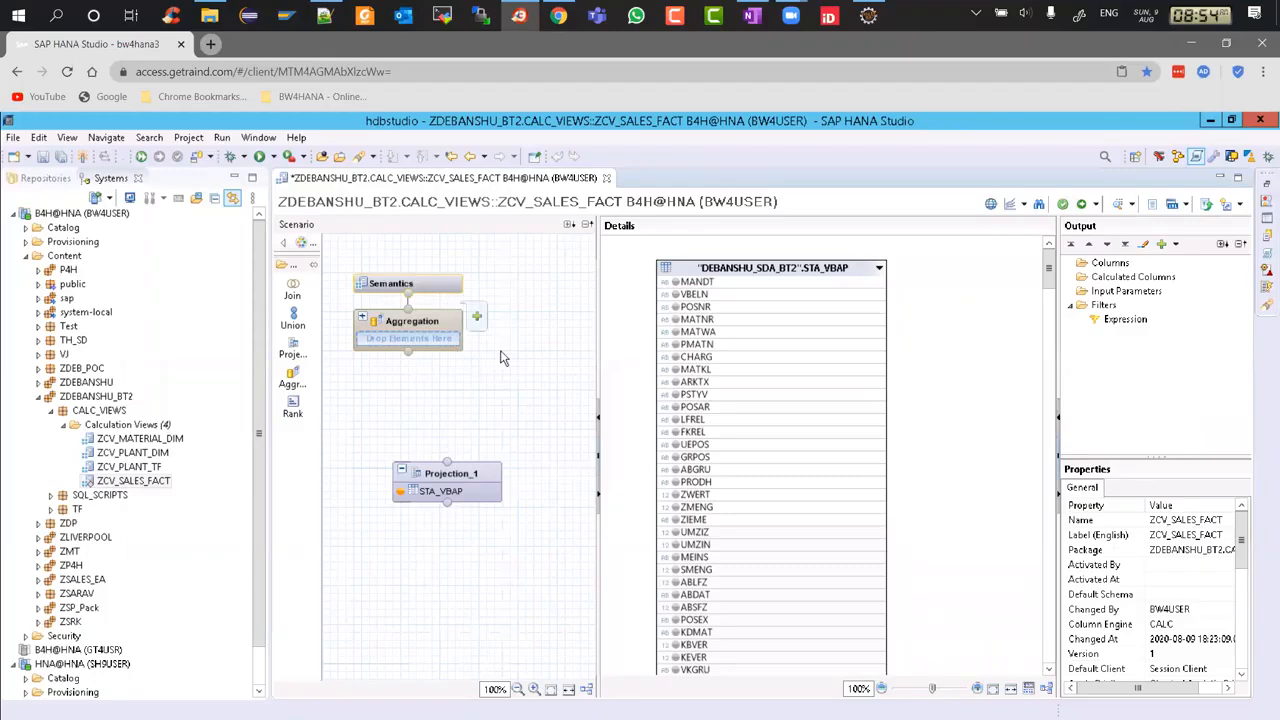
Include the MANDT, VBELN, POSNR and MATNR columns of STA_VBAP in the projection's output.
{"action": "left_click", "coordinate": [676, 283]}
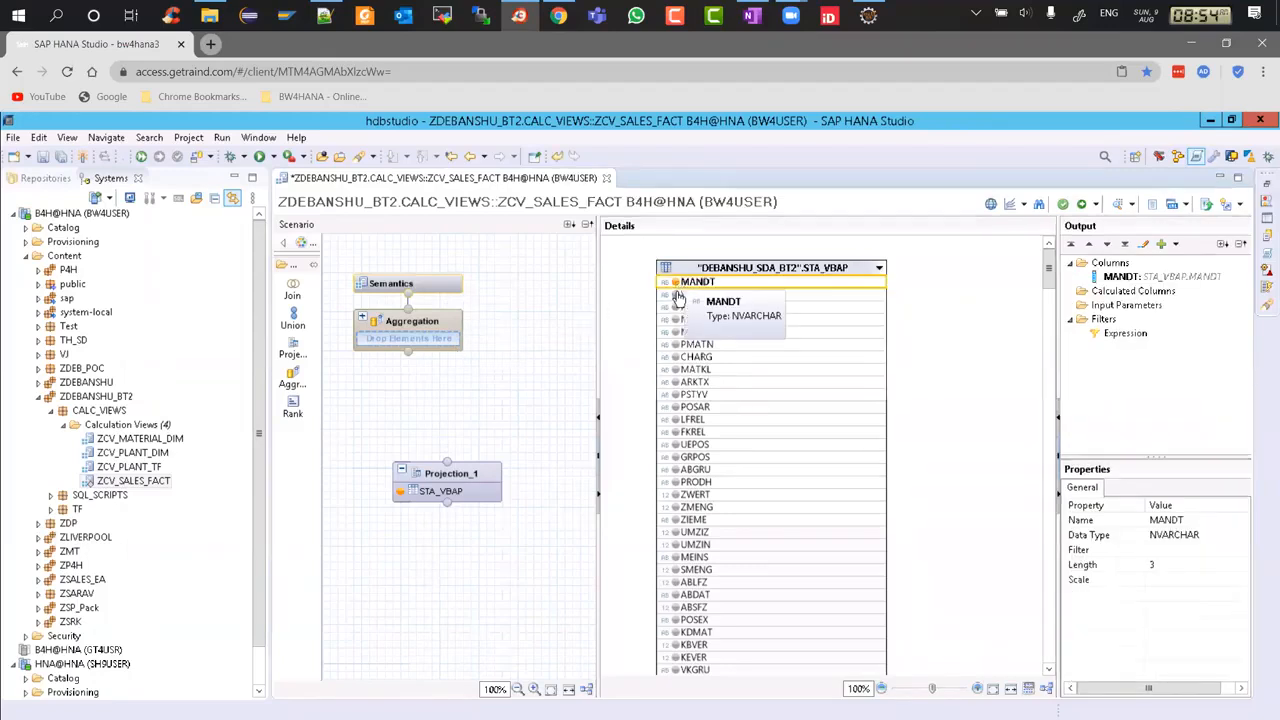
{"action": "left_click", "coordinate": [676, 295]}
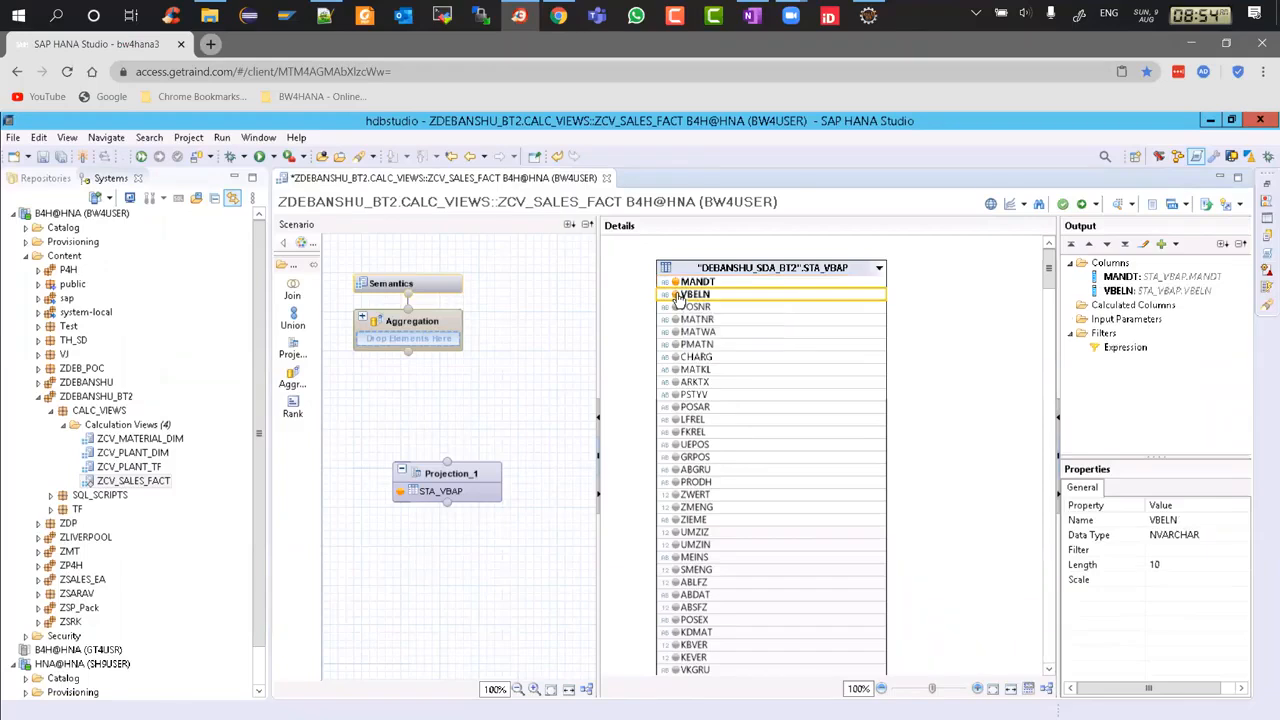
{"action": "left_click", "coordinate": [676, 307]}
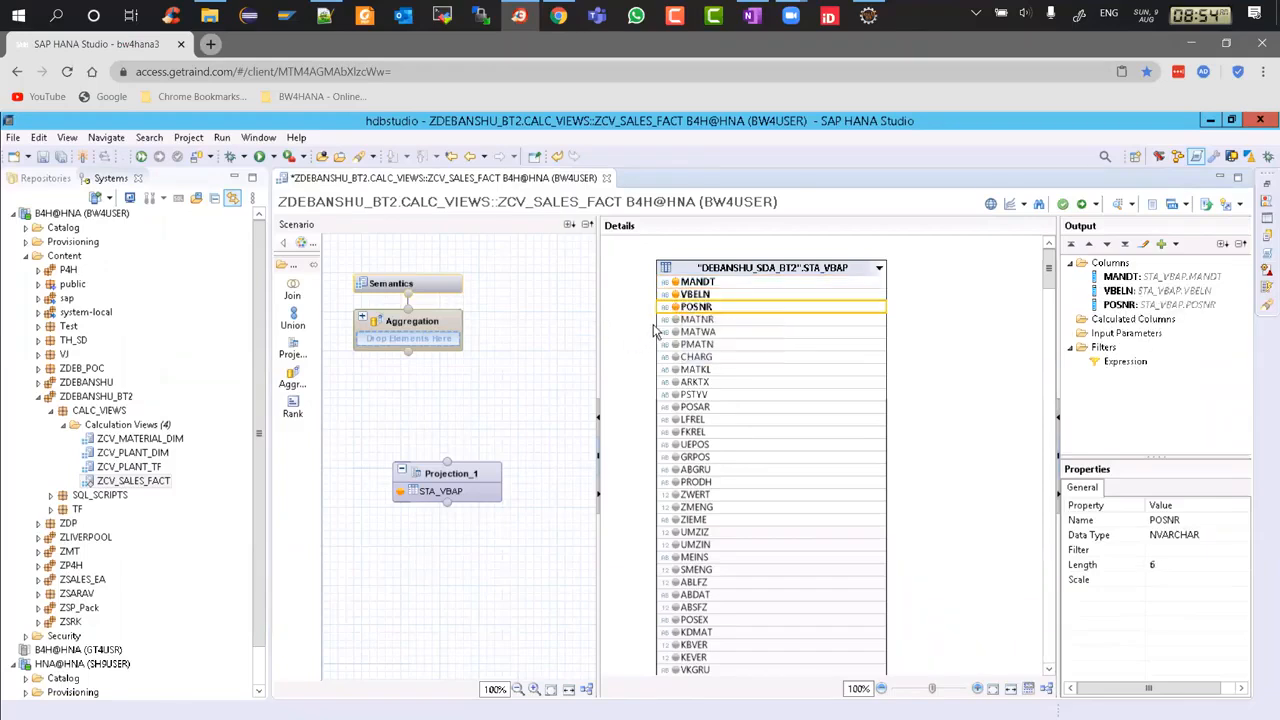
{"action": "left_click", "coordinate": [676, 326]}
{"action": "left_click", "coordinate": [676, 322]}
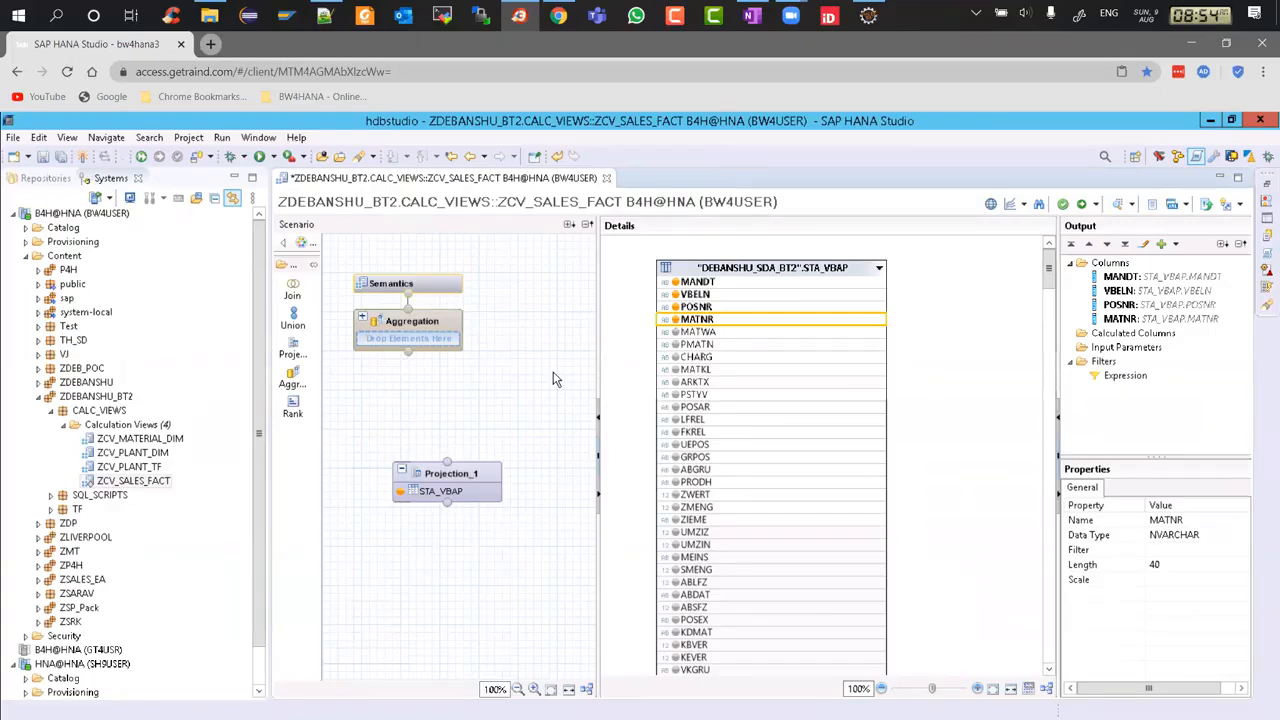
Filter the STA_VBAP columns by WERK, add WERKS to the projection's output, and clear the filter.
{"action": "left_click", "coordinate": [701, 267]}
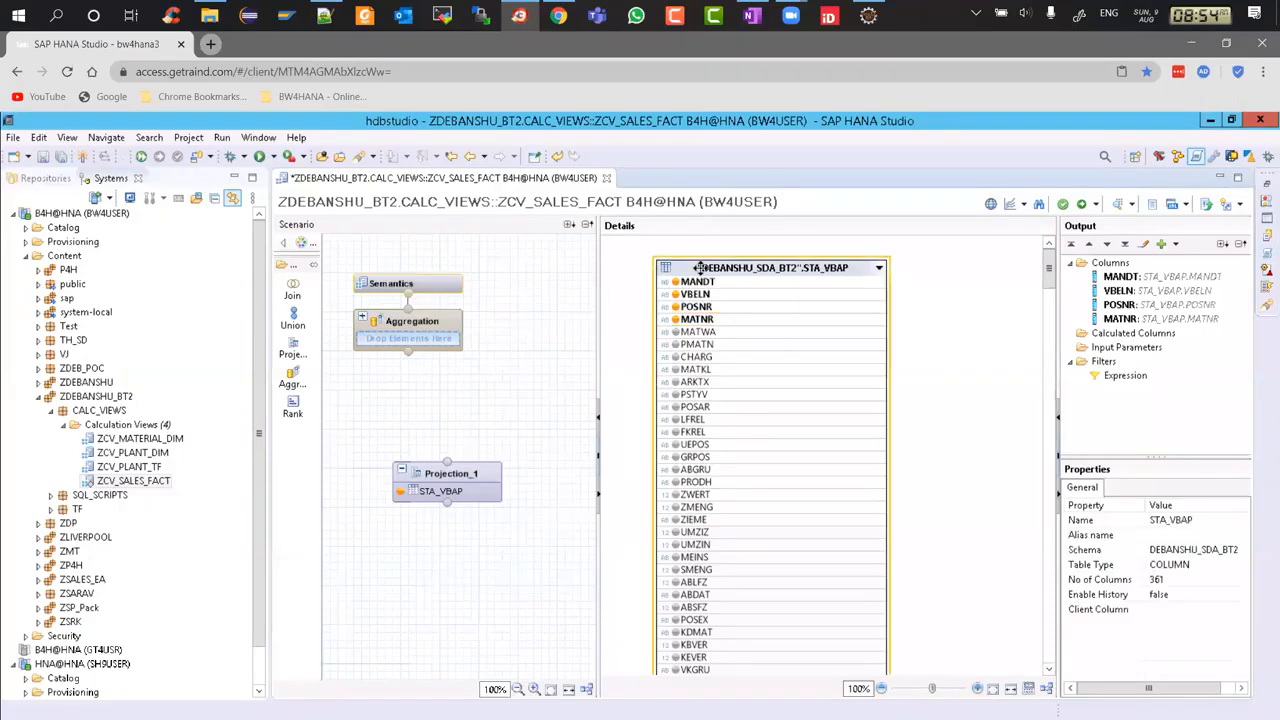
{"action": "type", "text": "WERK"}
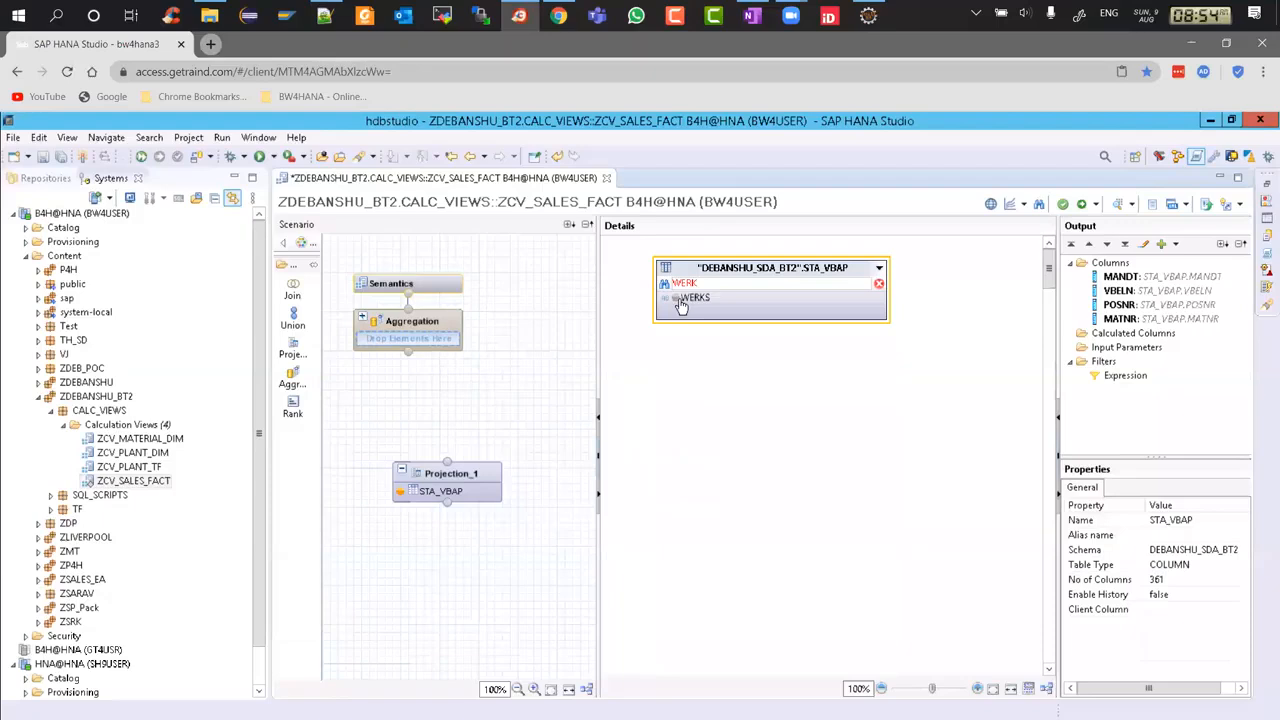
{"action": "left_click", "coordinate": [678, 302]}
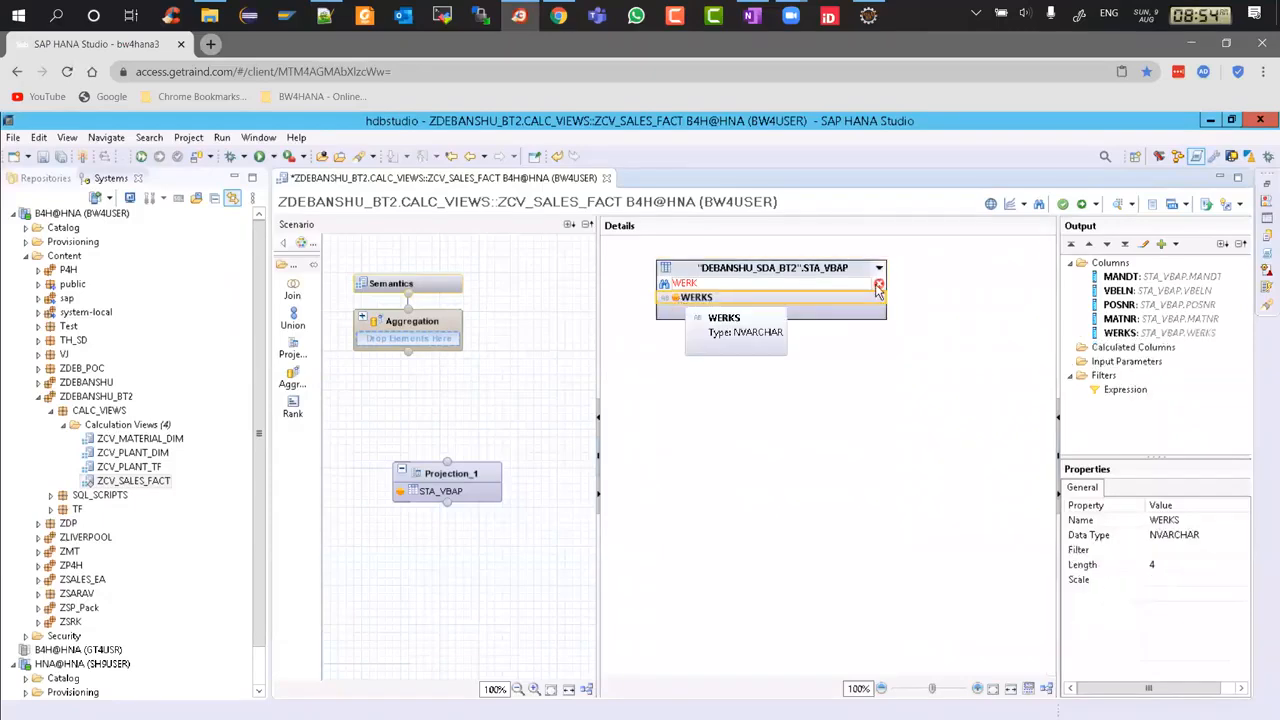
{"action": "left_click", "coordinate": [878, 285]}
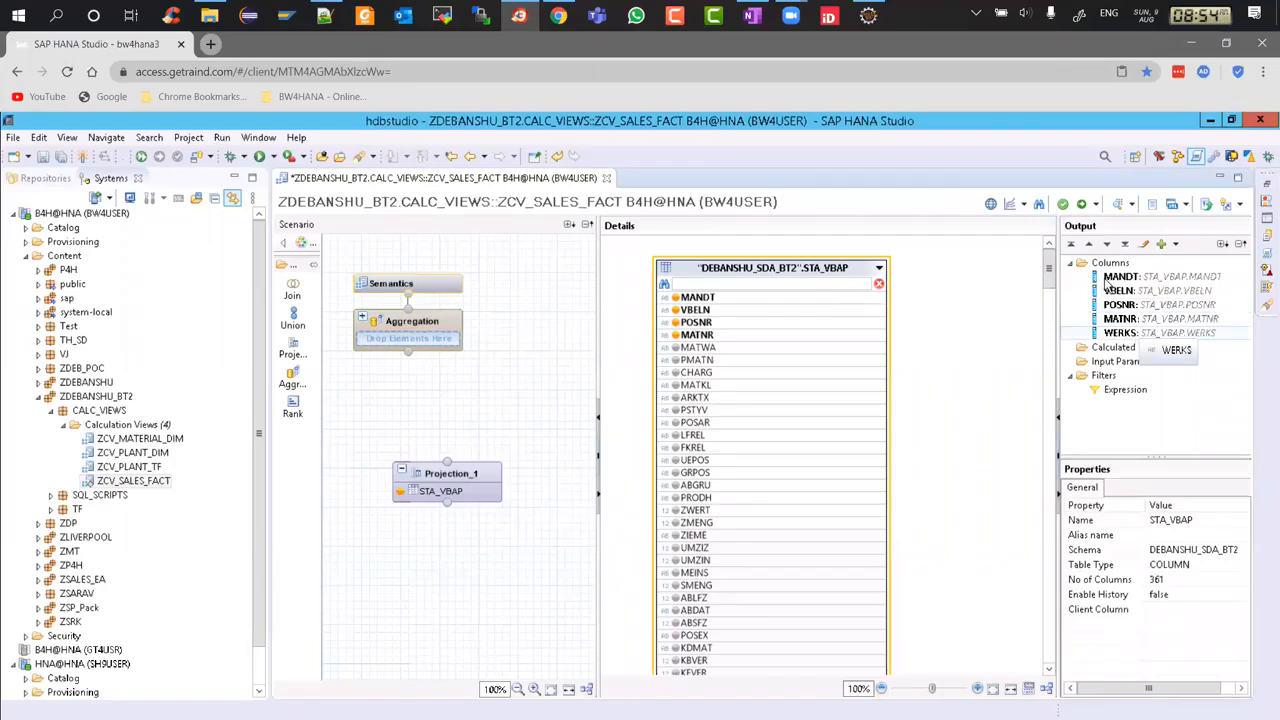
{"action": "left_click_drag", "start_coordinate": [1133, 315], "coordinate": [1113, 304]}
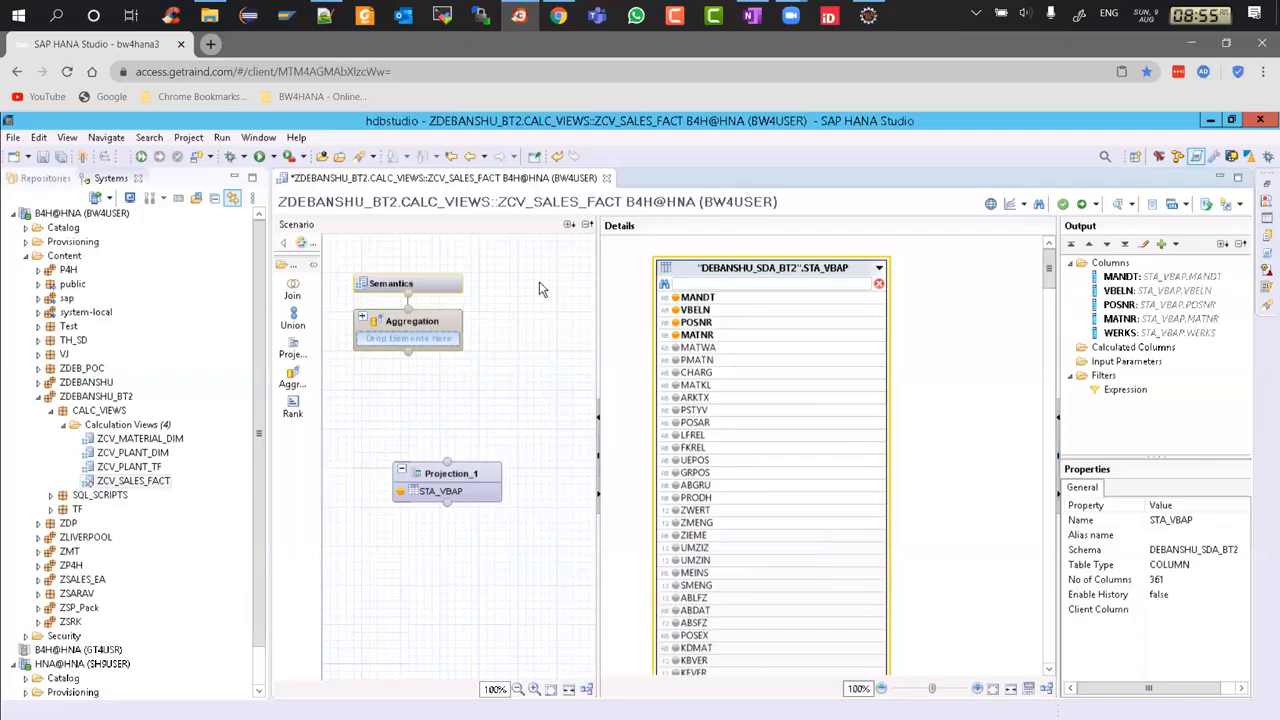
Switch to Eclipse IDE, close the open B4H editors, and start an SAP GUI session for the 2A_S4H_ABAP project.
{"action": "left_click", "coordinate": [871, 20]}
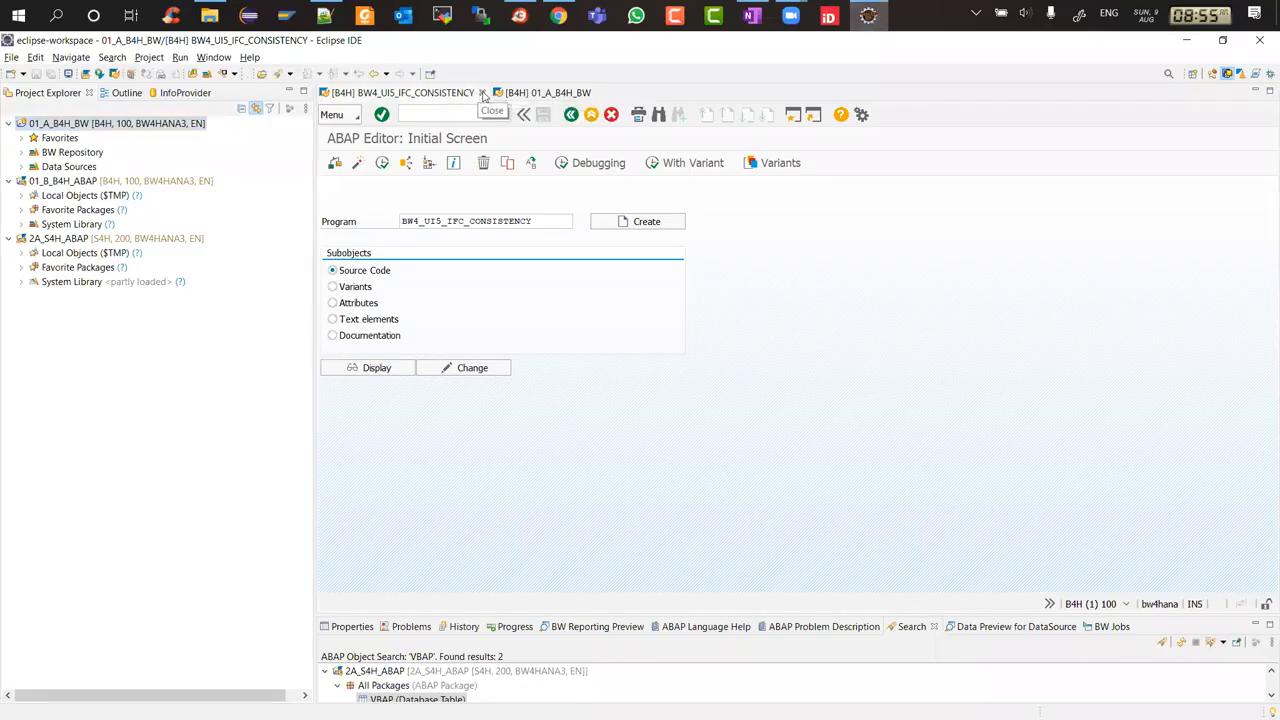
{"action": "left_click", "coordinate": [481, 92]}
{"action": "left_click", "coordinate": [425, 92]}
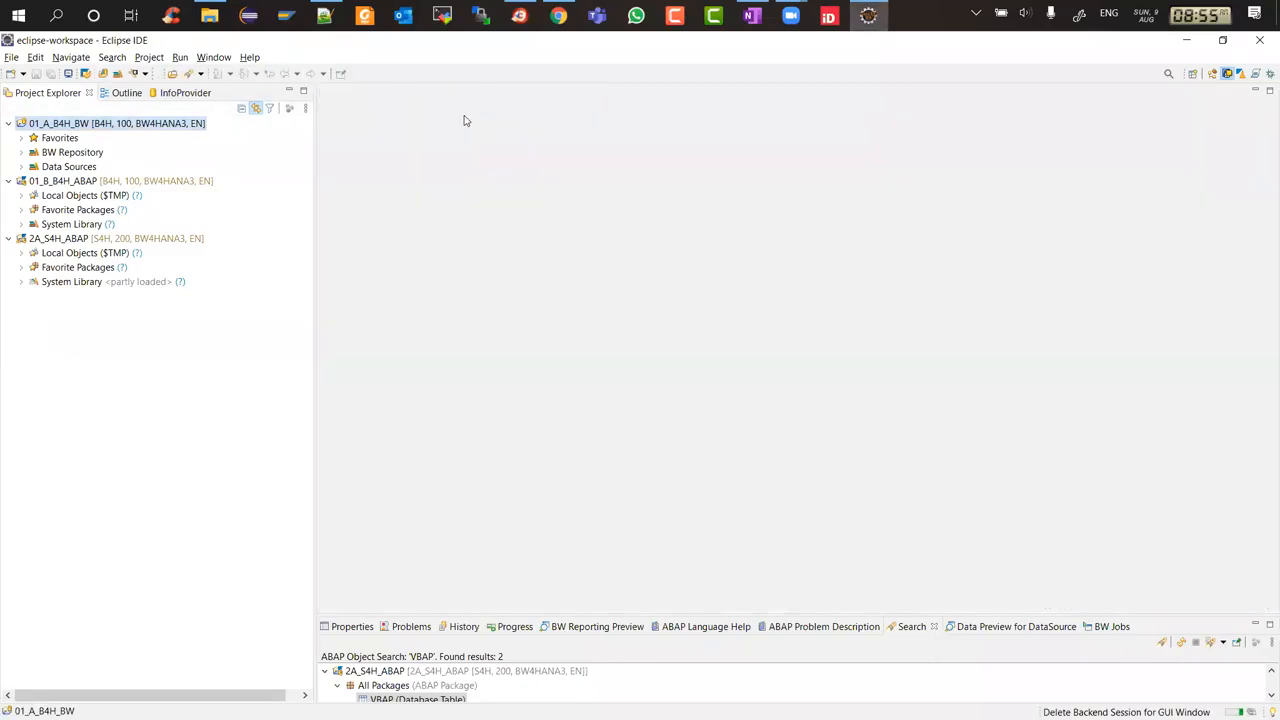
{"action": "left_click", "coordinate": [78, 239]}
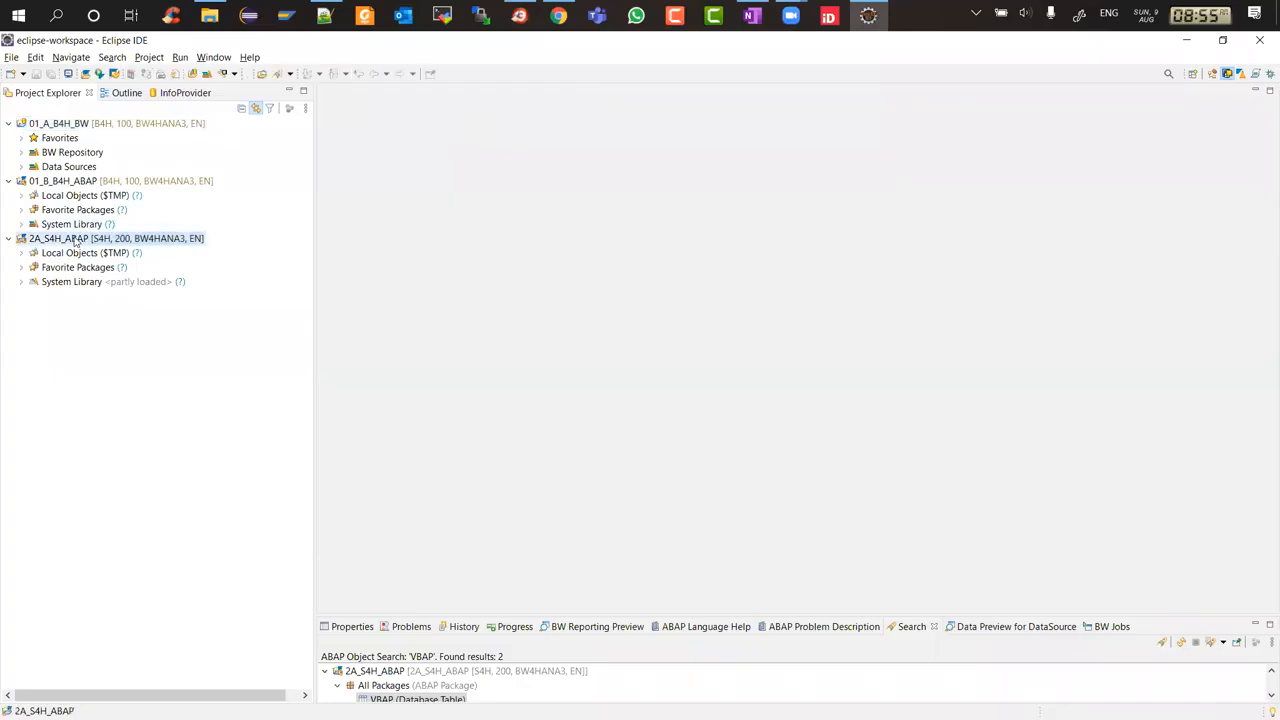
{"action": "key", "text": "ctrl+6"}
{"action": "key", "text": "Return"}
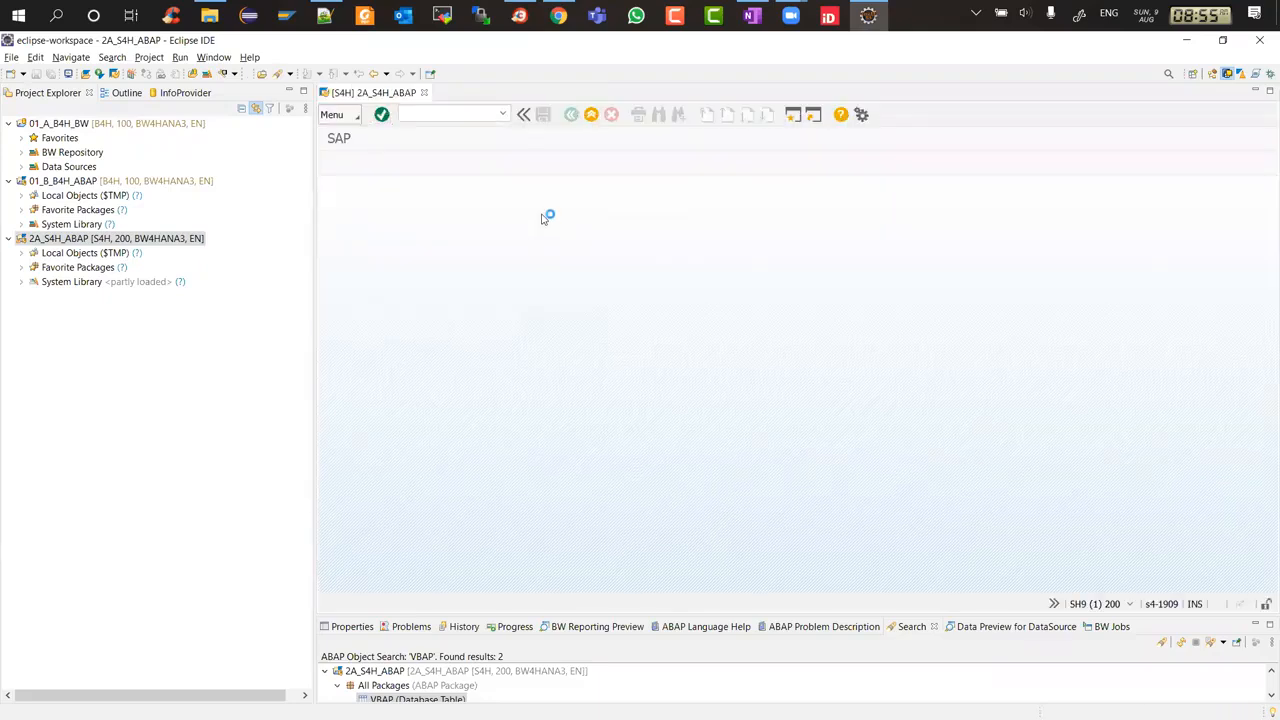
Open the ABAP Dictionary and display the definition of database table VBAP.
{"action": "type", "text": "SE16"}
{"action": "key", "text": "Return"}
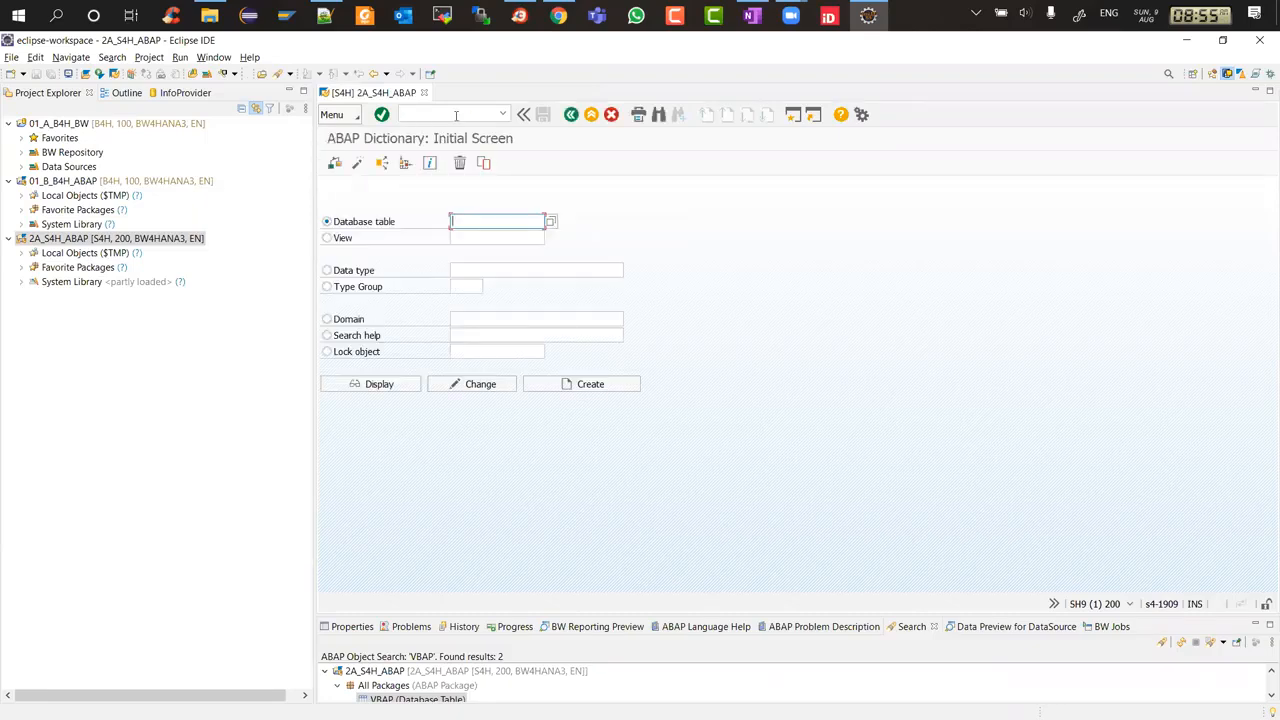
{"action": "type", "text": "vbap"}
{"action": "key", "text": "Return"}
{"action": "left_click", "coordinate": [403, 391]}
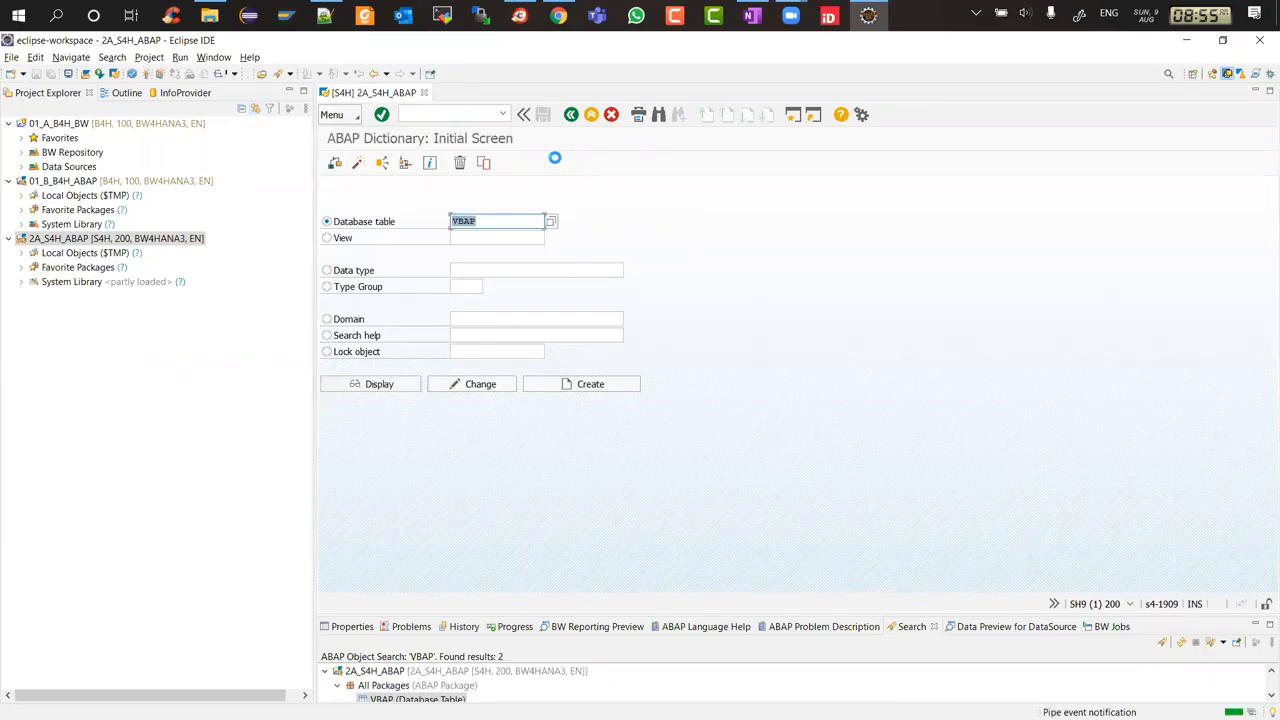
{"action": "left_click", "coordinate": [586, 247]}
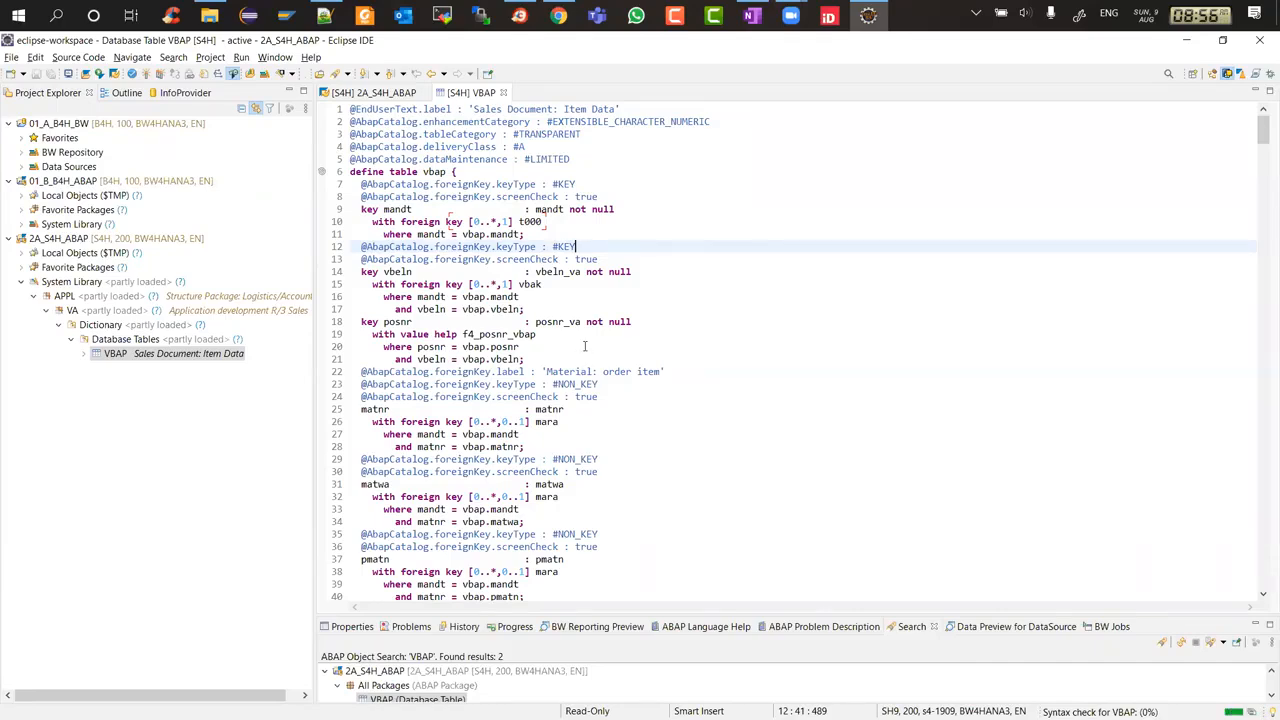
Examine the field definitions in the VBAP table source, from the key fields through the later non-key fields.
{"action": "left_click_drag", "start_coordinate": [551, 372], "coordinate": [665, 372]}
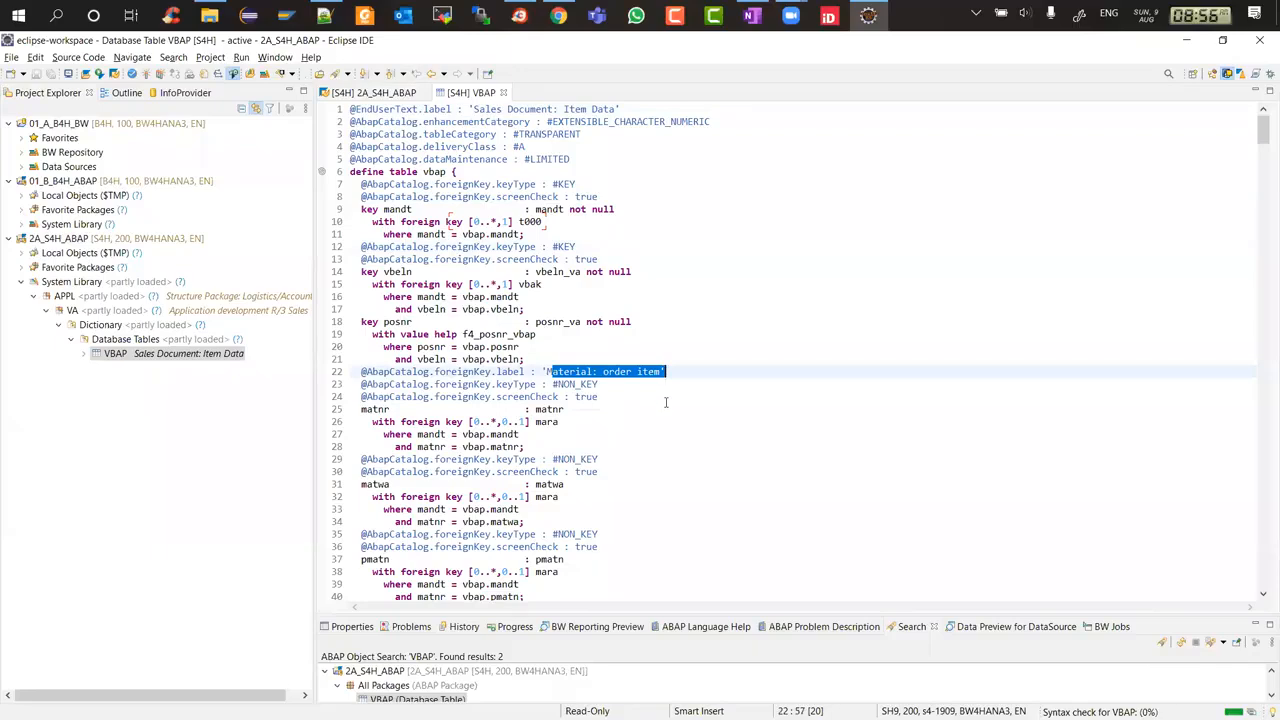
{"action": "left_click", "coordinate": [665, 402]}
{"action": "scroll", "coordinate": [665, 402], "scroll_direction": "down", "scroll_amount": 4}
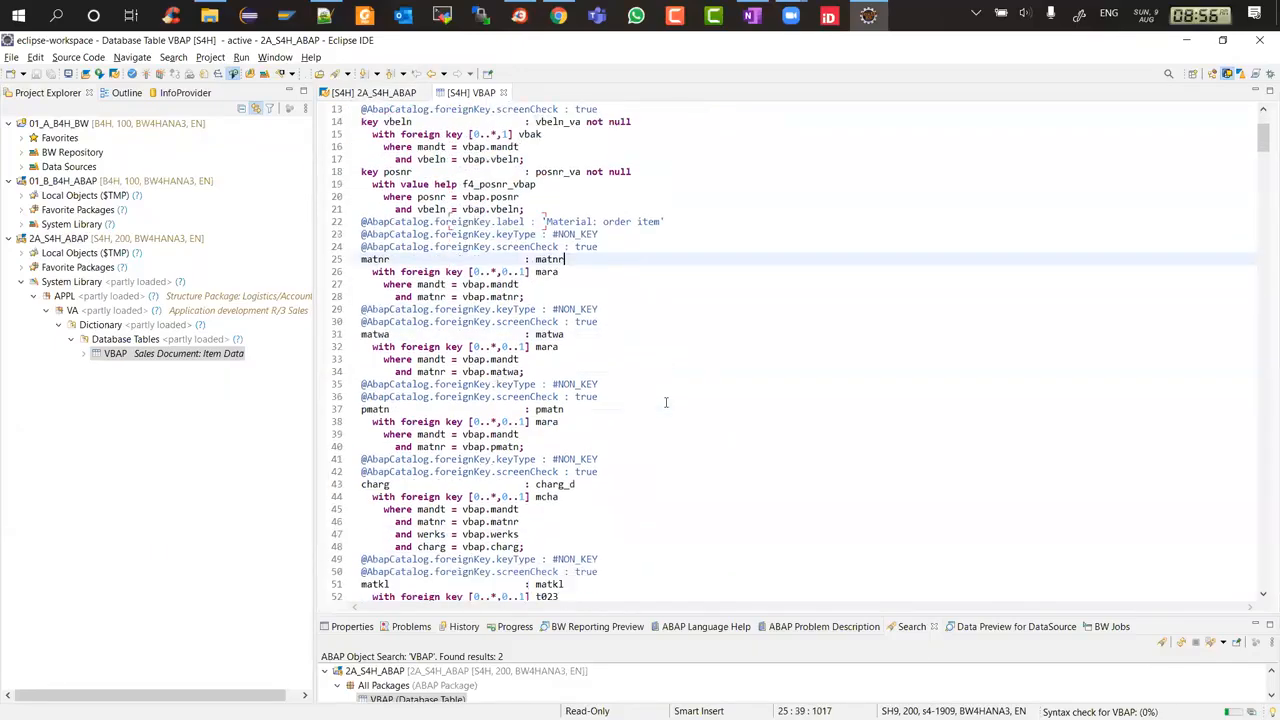
{"action": "scroll", "coordinate": [665, 402], "scroll_direction": "down", "scroll_amount": 20}
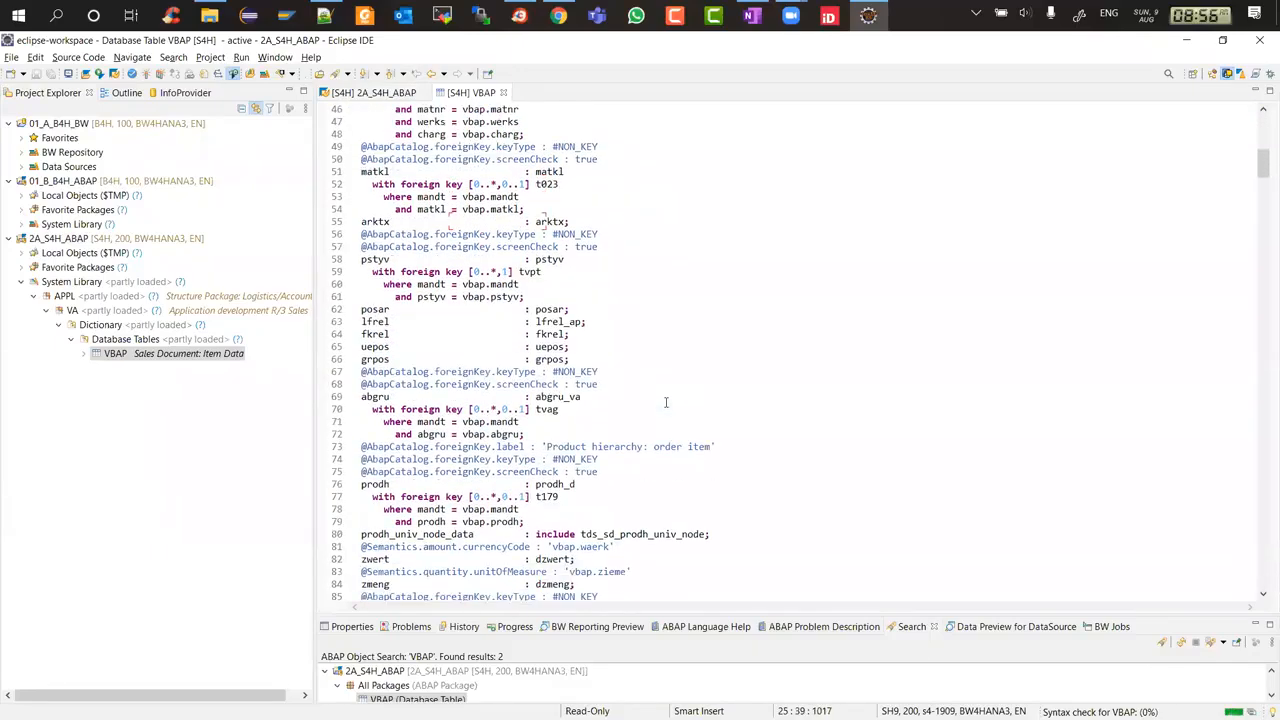
{"action": "scroll", "coordinate": [665, 402], "scroll_direction": "down", "scroll_amount": 20}
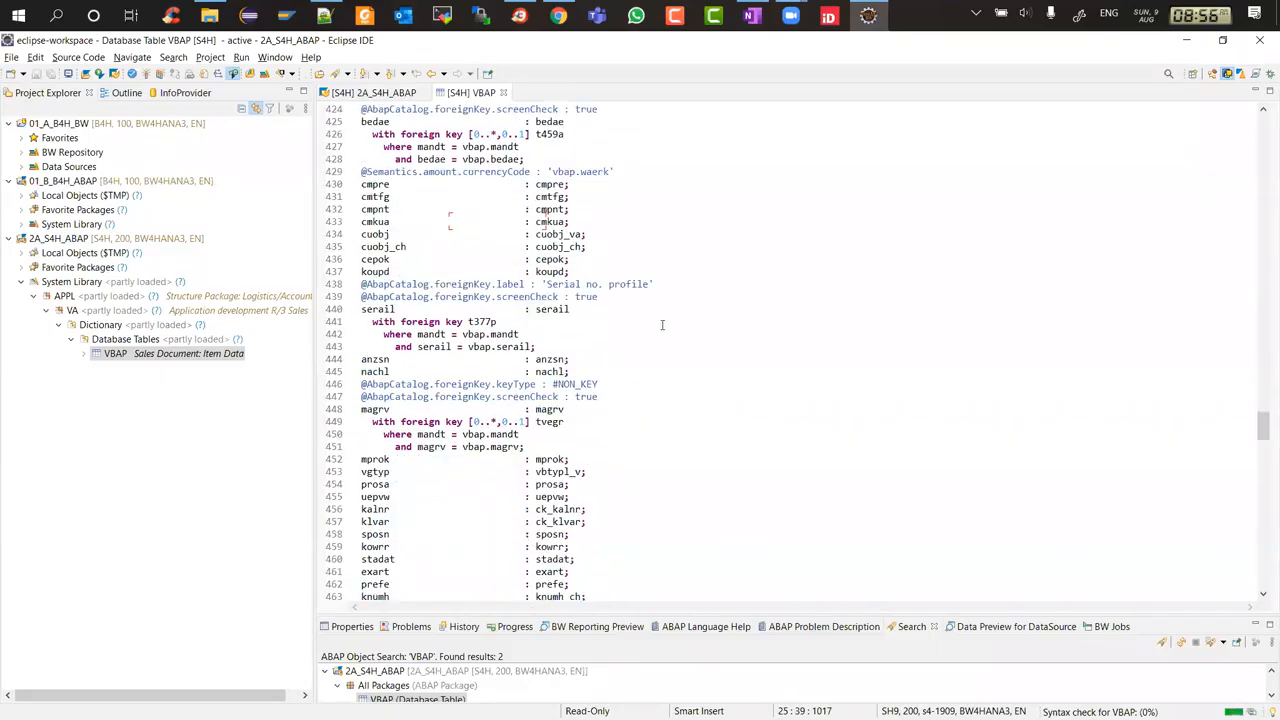
{"action": "scroll", "coordinate": [648, 220], "scroll_direction": "up", "scroll_amount": 16}
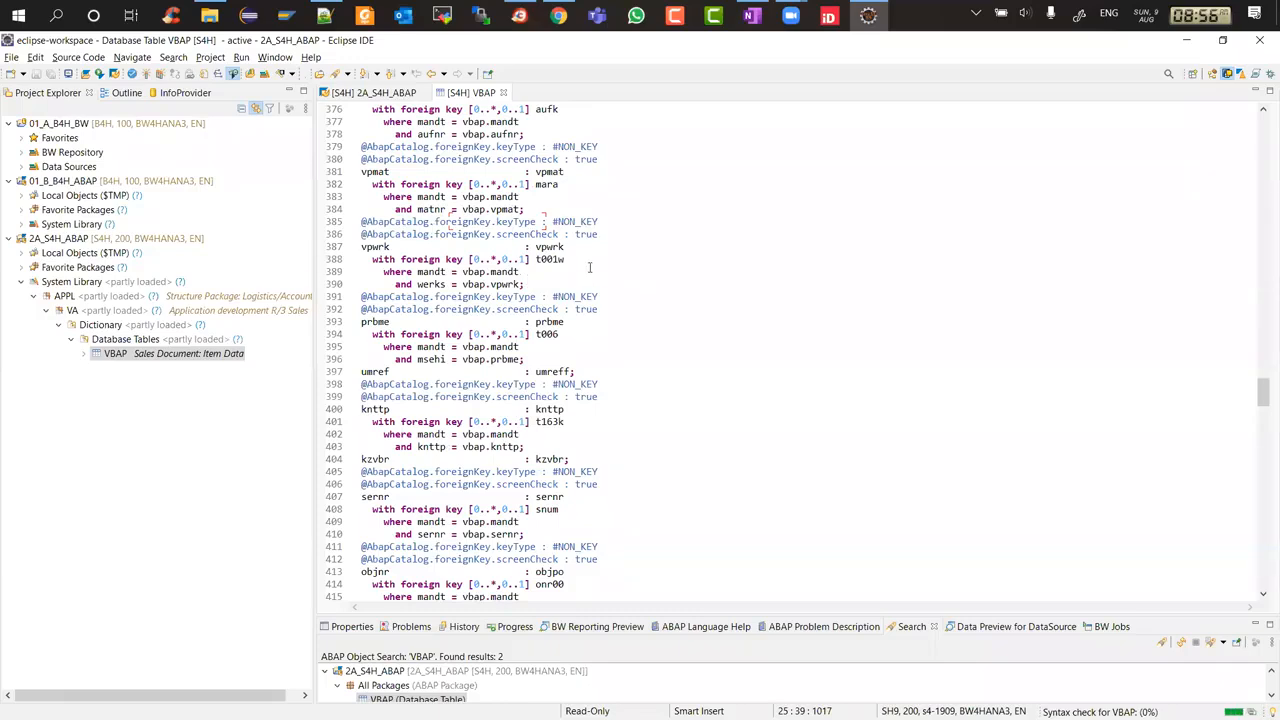
{"action": "scroll", "coordinate": [589, 269], "scroll_direction": "up", "scroll_amount": 20}
{"action": "scroll", "coordinate": [589, 269], "scroll_direction": "up", "scroll_amount": 20}
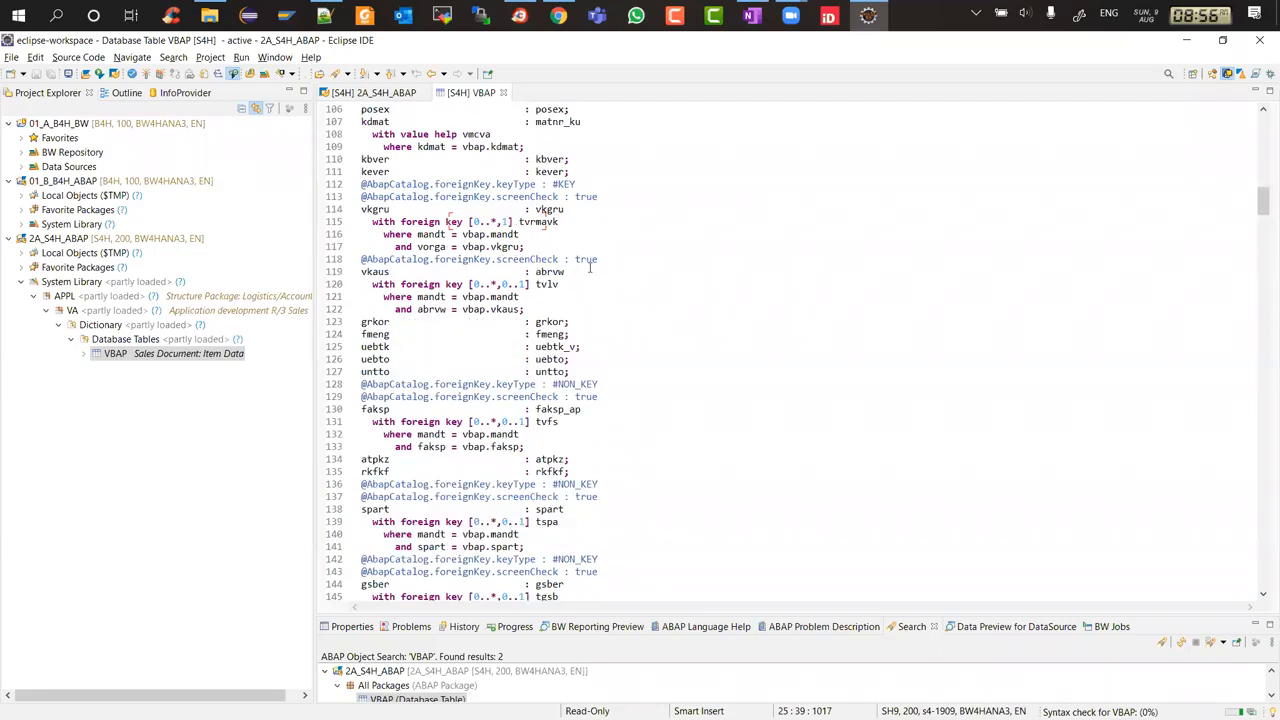
{"action": "scroll", "coordinate": [589, 269], "scroll_direction": "down", "scroll_amount": 1}
{"action": "scroll", "coordinate": [589, 269], "scroll_direction": "up", "scroll_amount": 1}
{"action": "left_click", "coordinate": [597, 271]}
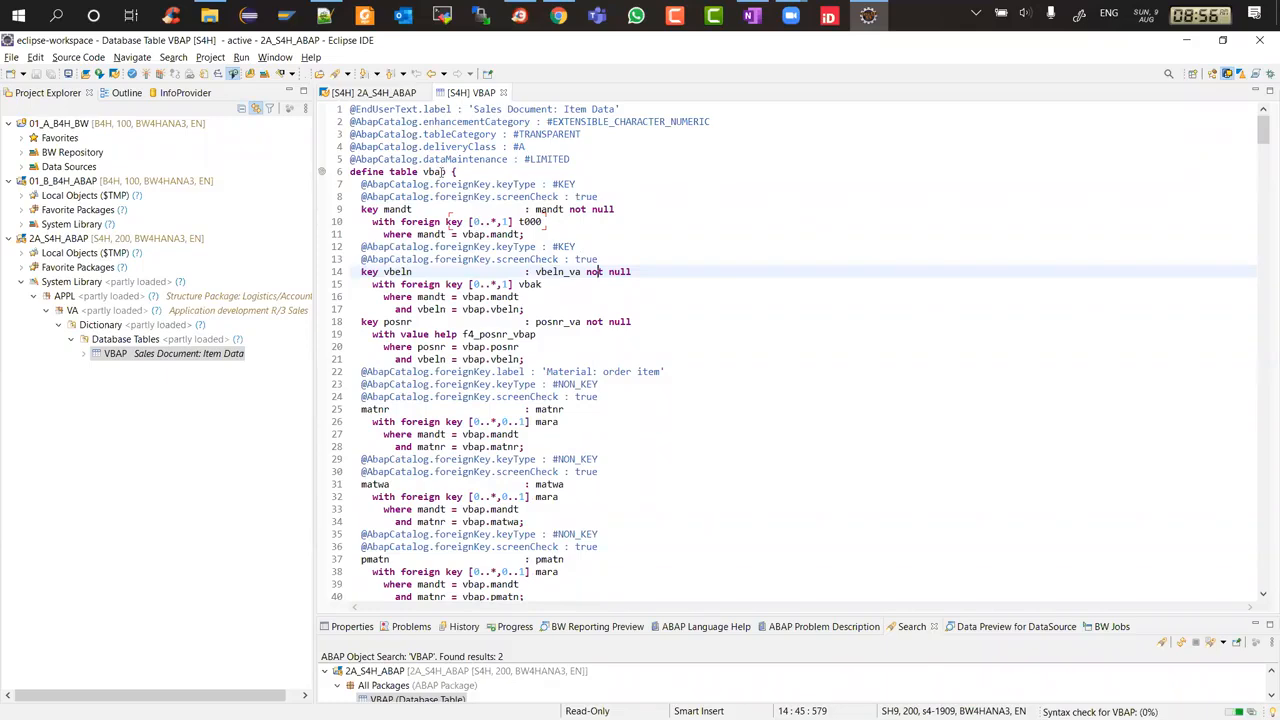
Open the VBAP table with SAP GUI from its name in the source definition.
{"action": "right_click", "coordinate": [434, 172]}
{"action": "key", "text": "Escape"}
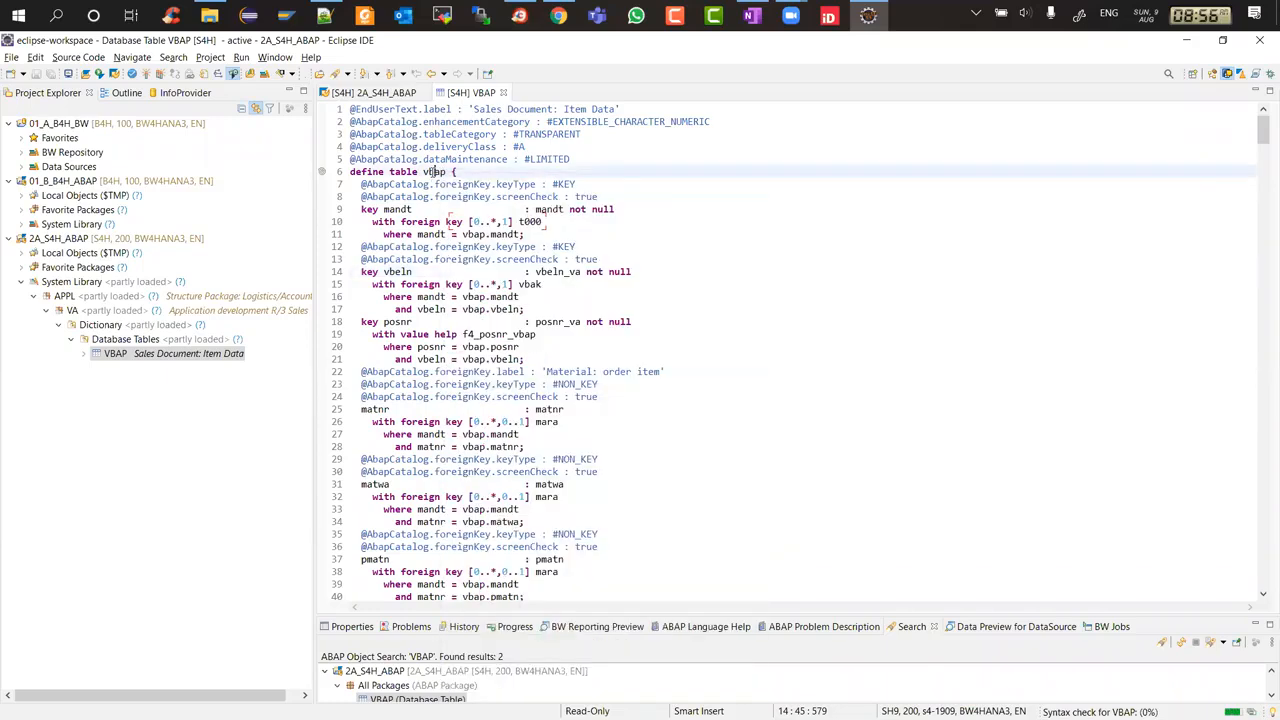
{"action": "right_click", "coordinate": [434, 172]}
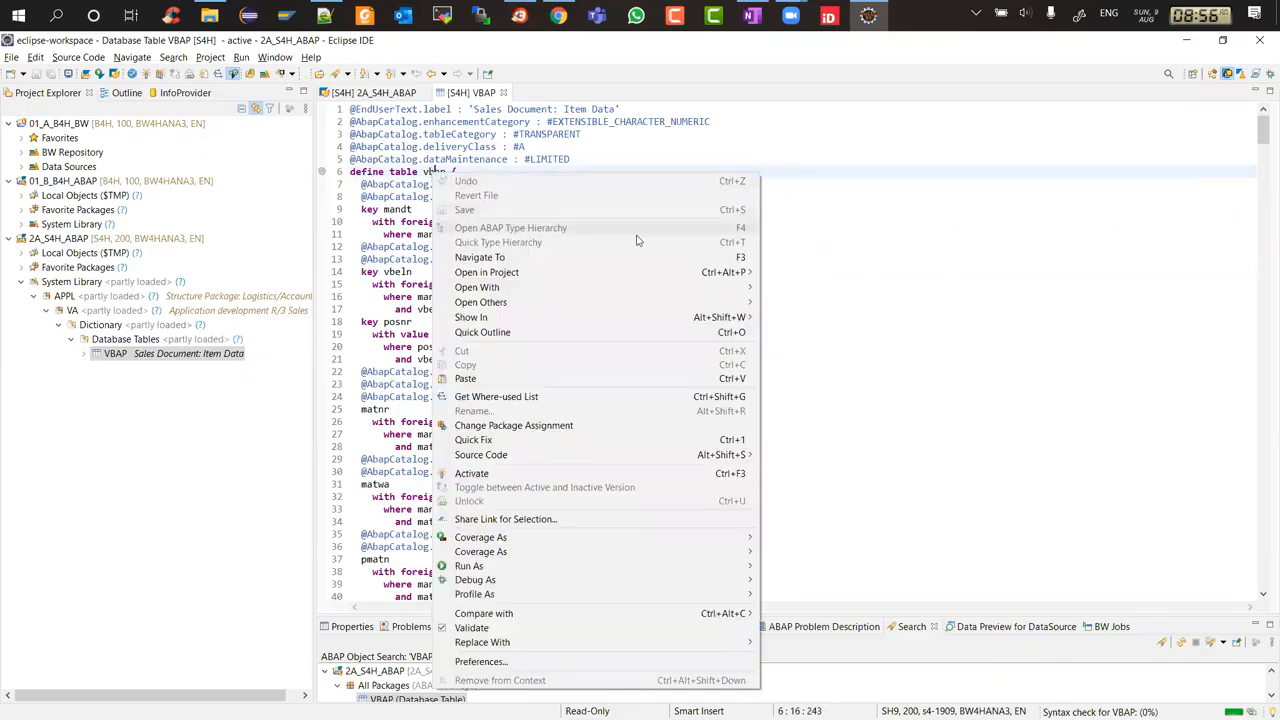
{"action": "mouse_move", "coordinate": [727, 292]}
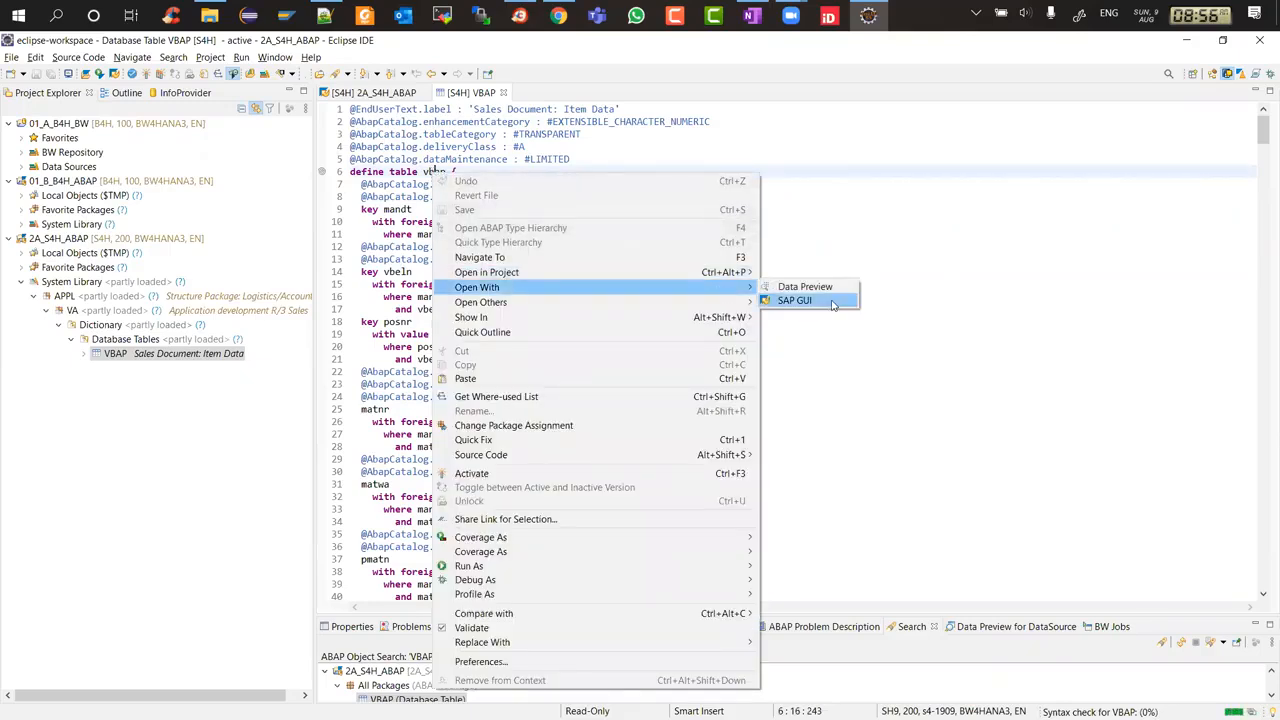
{"action": "left_click", "coordinate": [795, 301]}
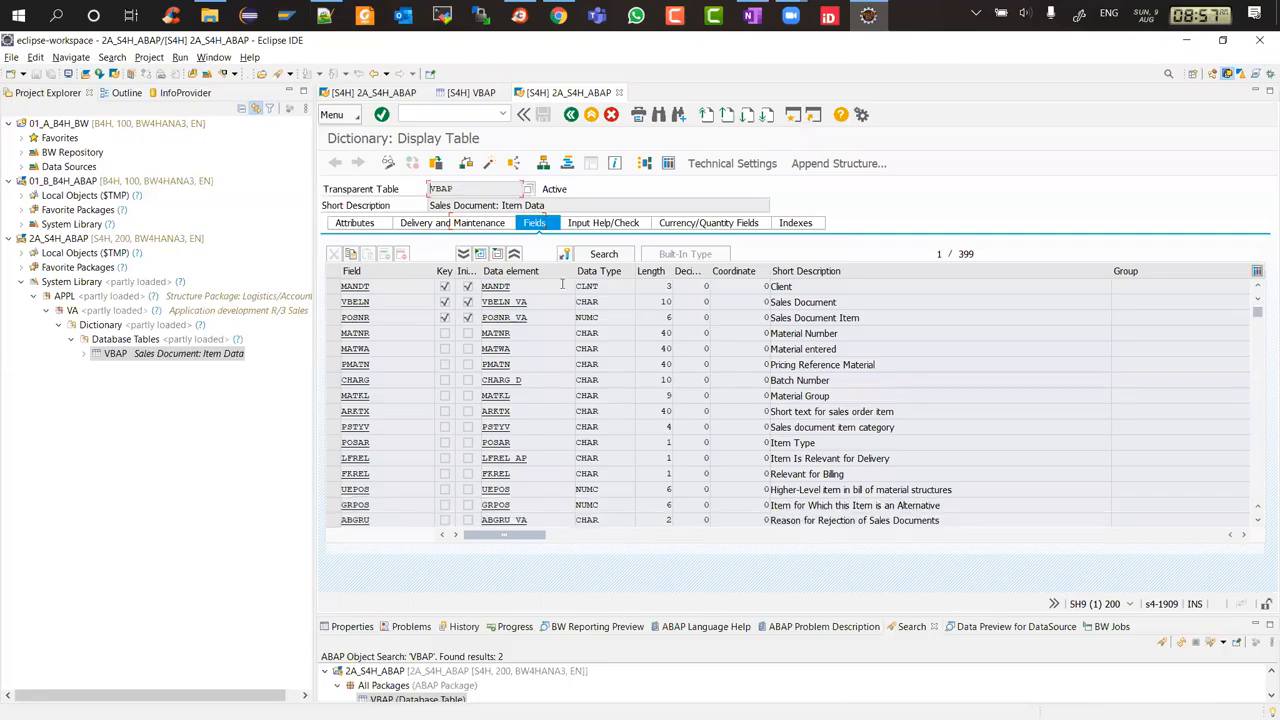
Search the VBAP field list for the KLMENG field.
{"action": "left_click", "coordinate": [659, 115]}
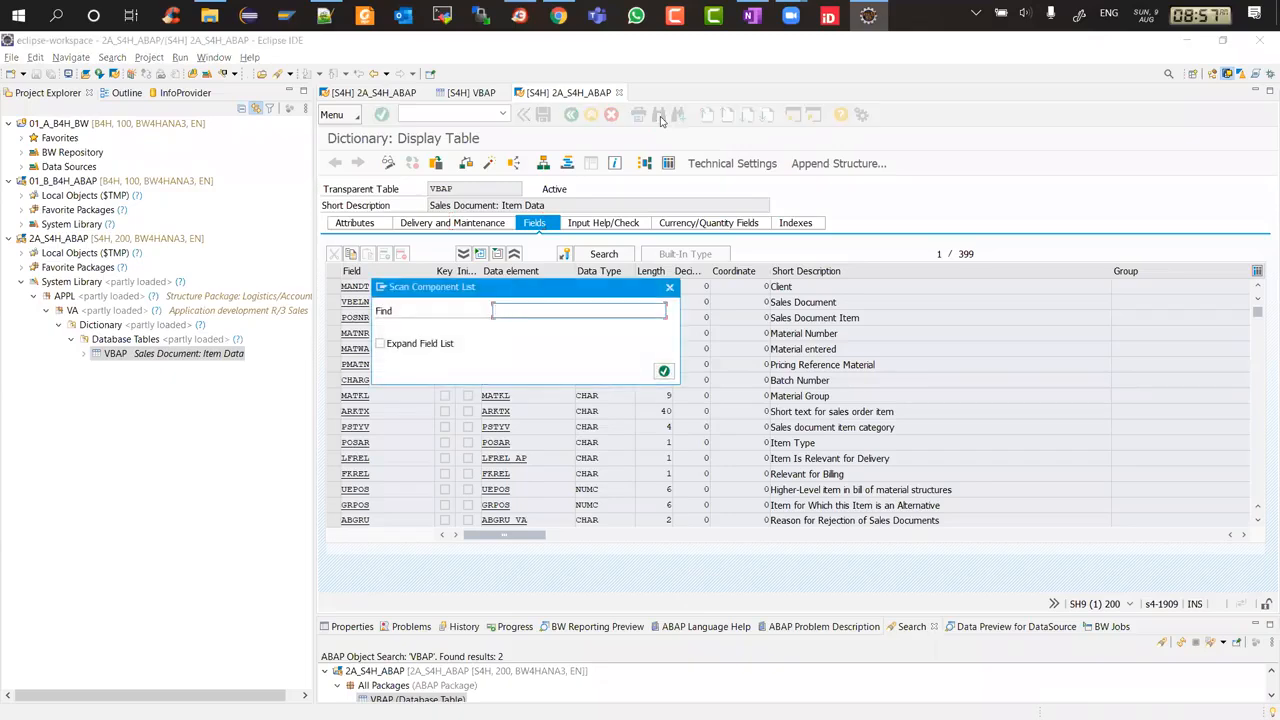
{"action": "type", "text": "k"}
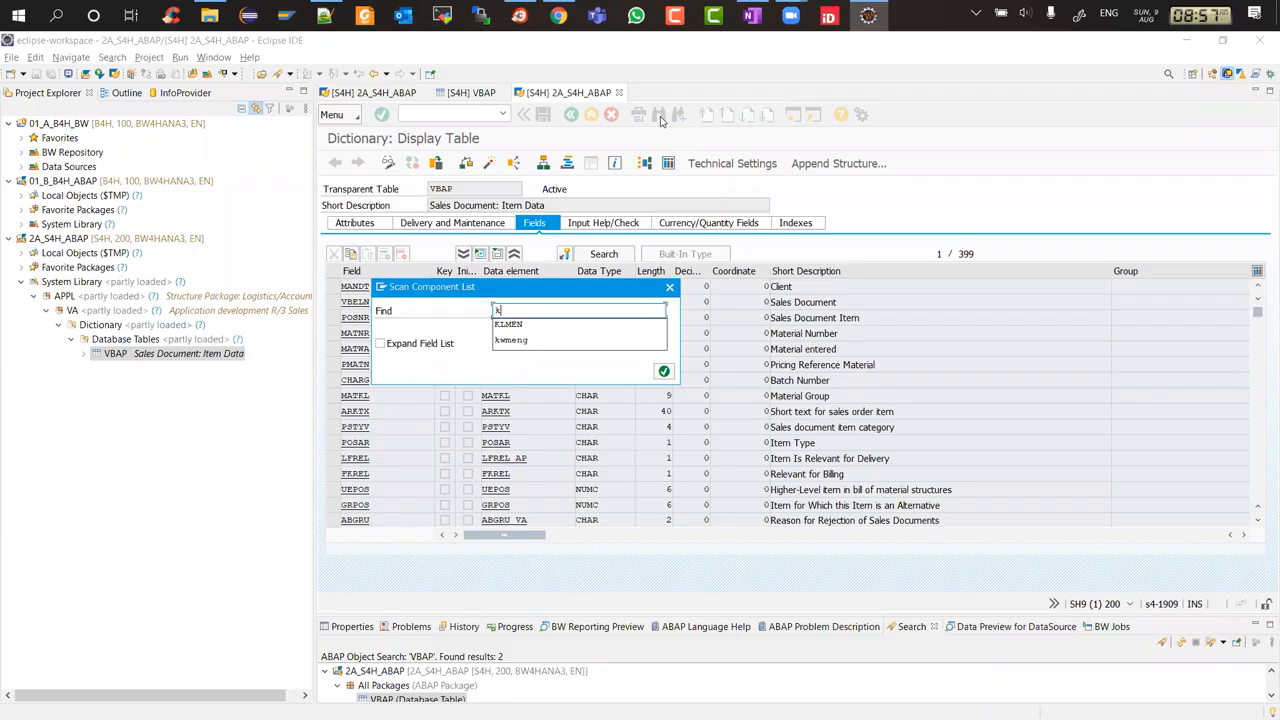
{"action": "type", "text": "l"}
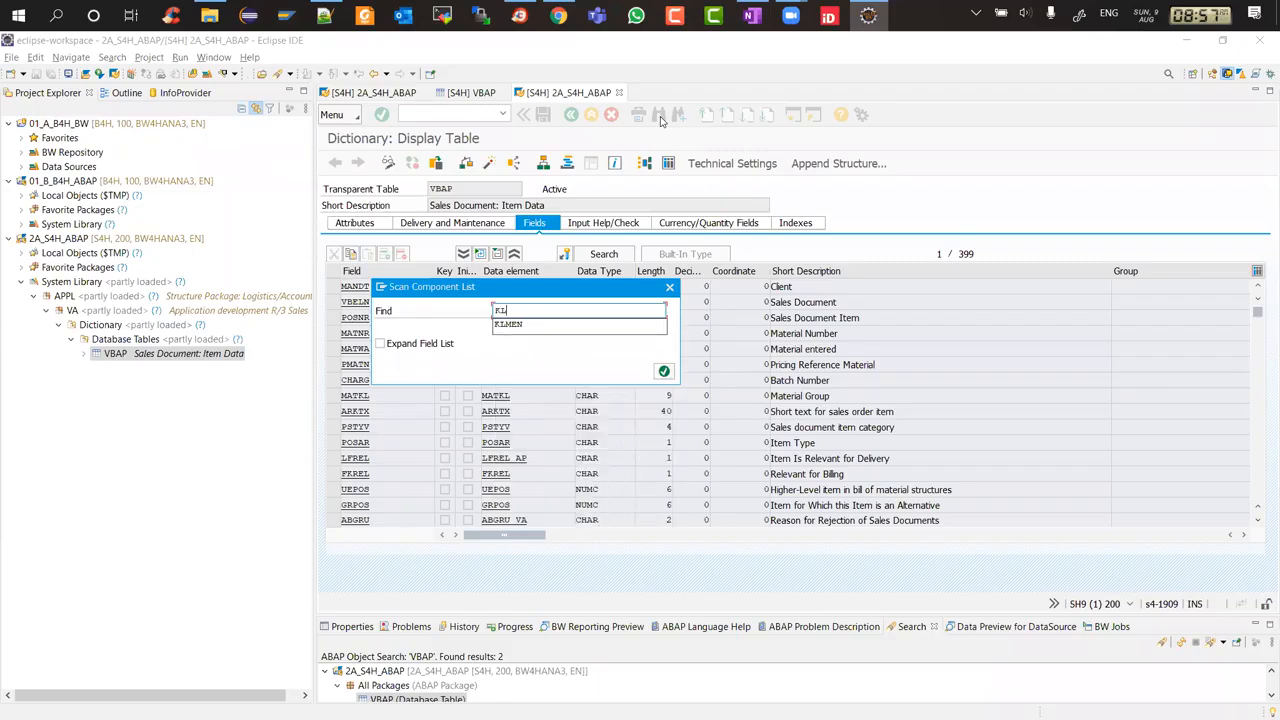
{"action": "type", "text": "meng"}
{"action": "key", "text": "Return"}
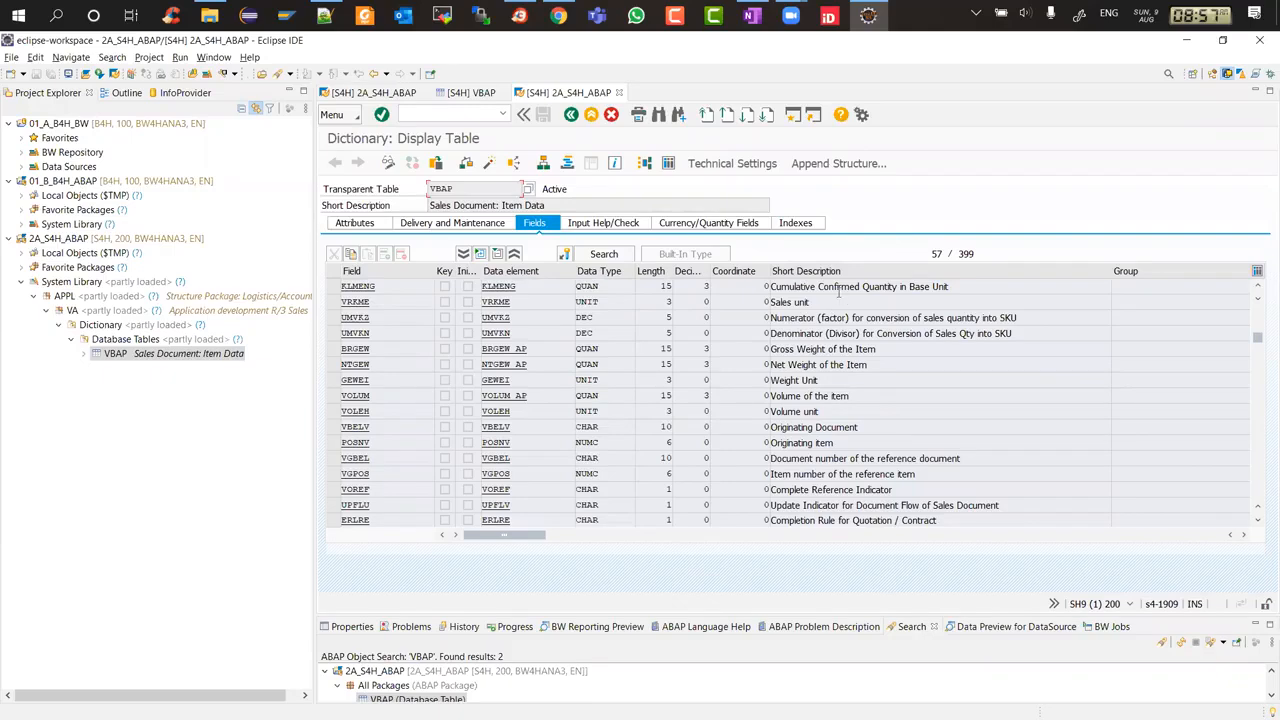
Switch from the VBAP dictionary table to the ZCV_SALES_FACT calculation view in SAP HANA Studio.
{"action": "key", "text": "alt+Tab"}
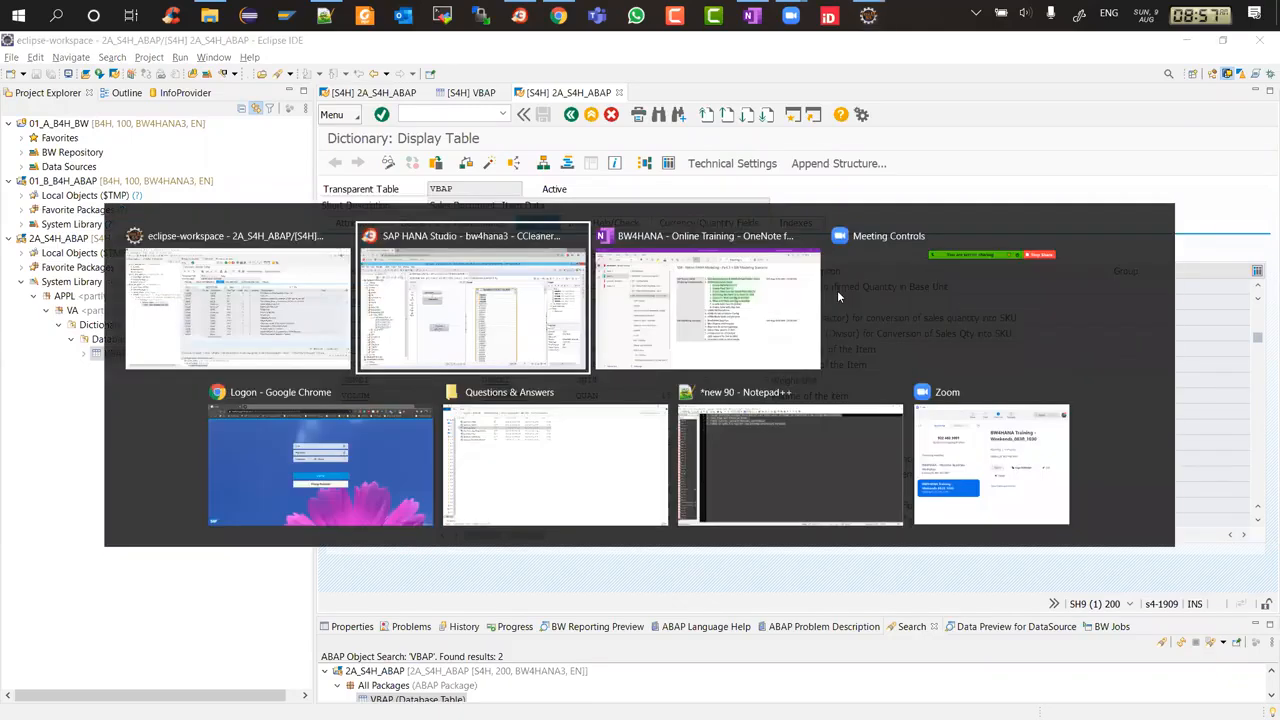
{"action": "key", "text": "alt+Tab"}
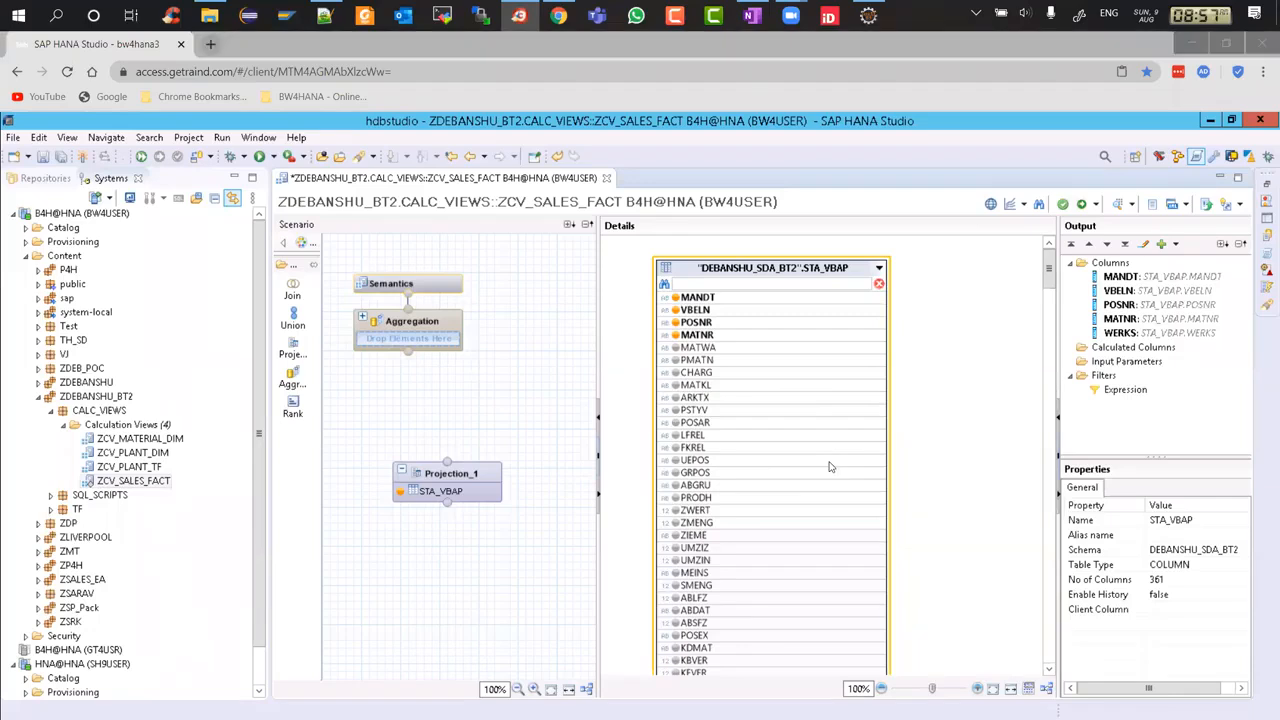
{"action": "key", "text": "alt+Tab"}
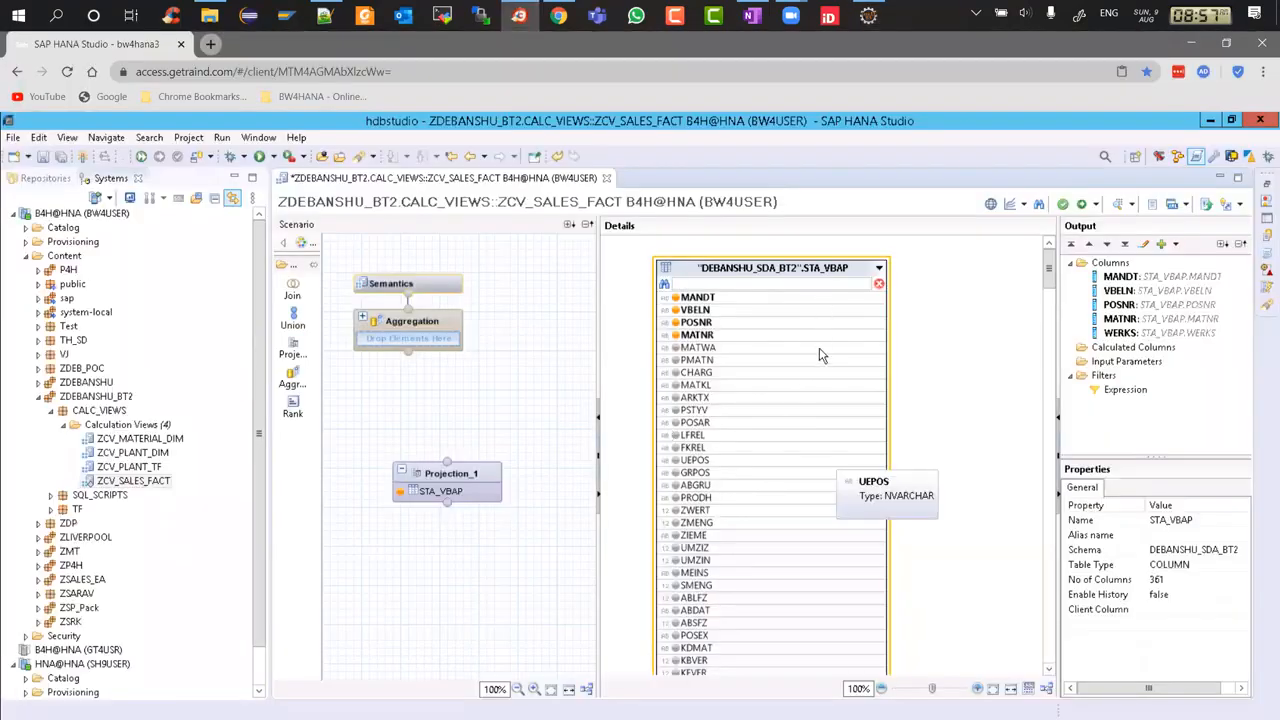
{"action": "key", "text": "alt+Tab"}
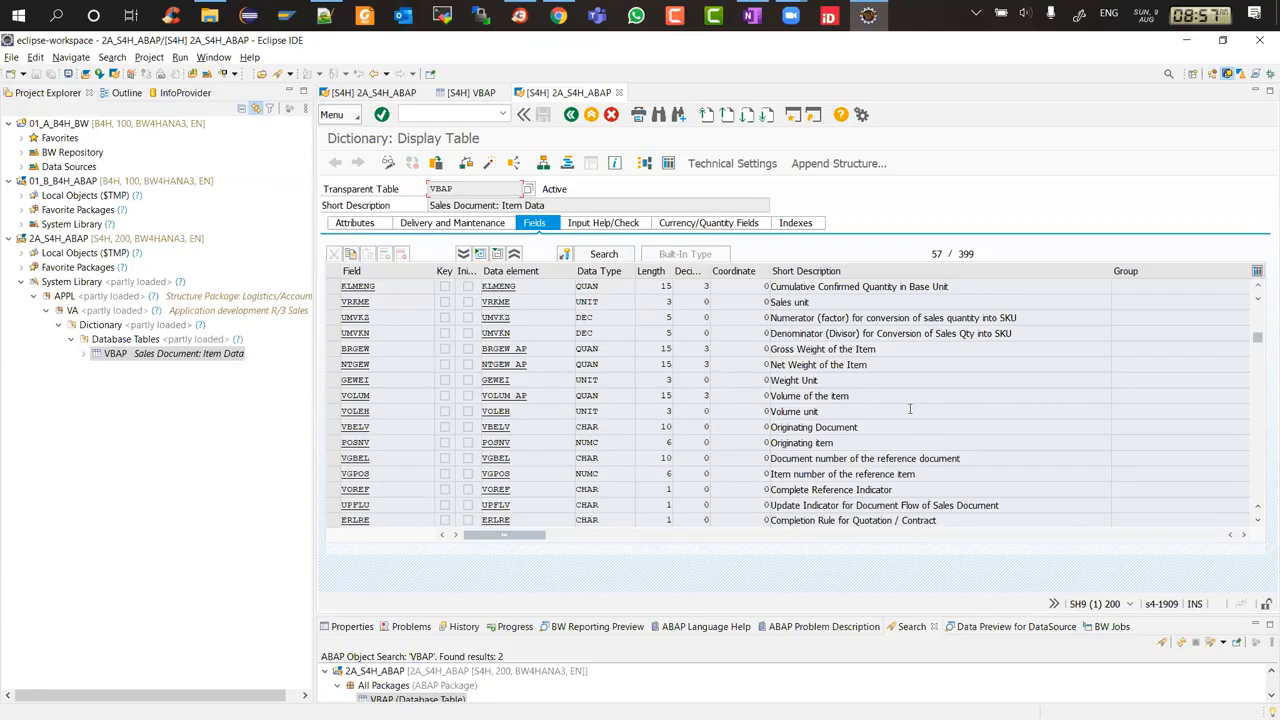
{"action": "key", "text": "alt+Tab"}
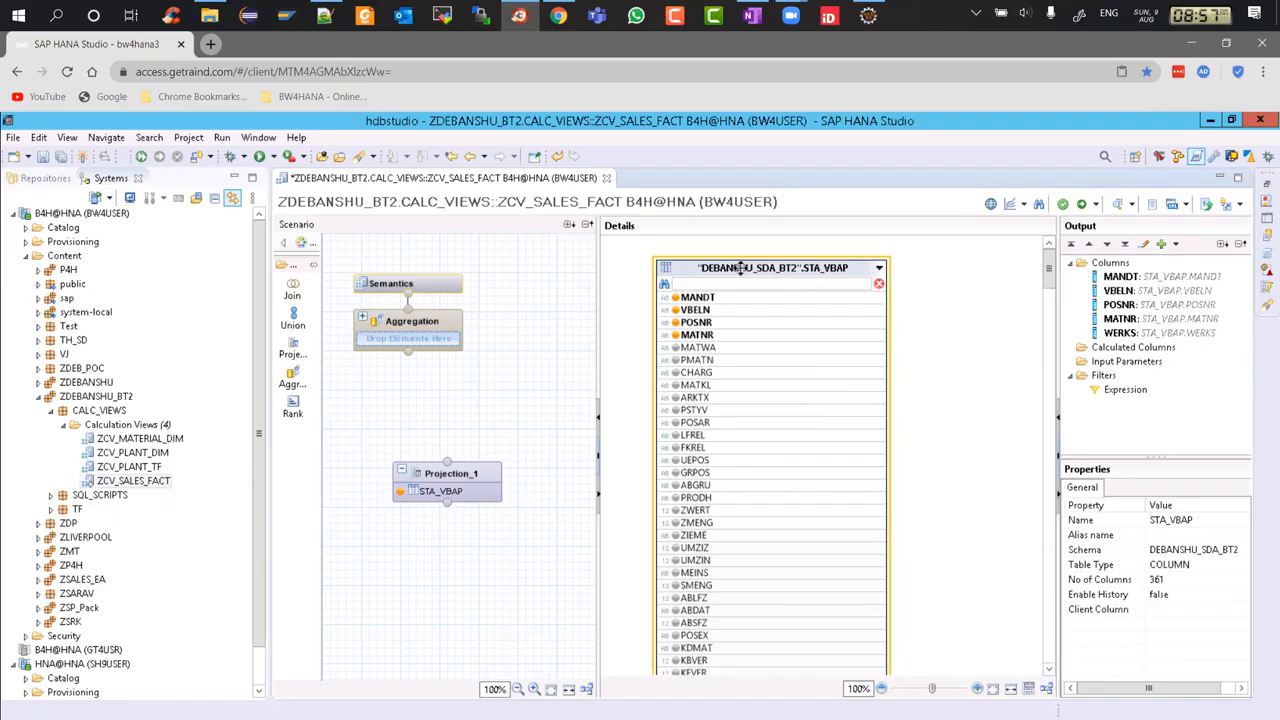
{"action": "left_click", "coordinate": [553, 300]}
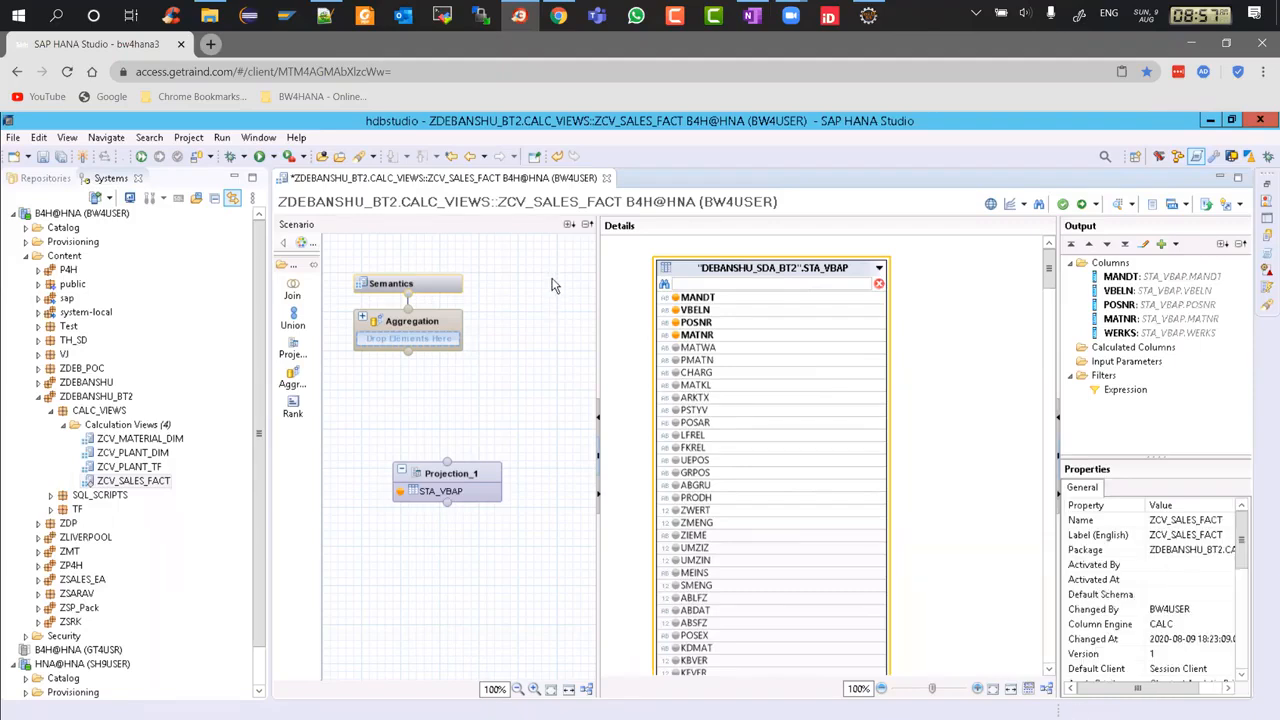
{"action": "left_click", "coordinate": [636, 280]}
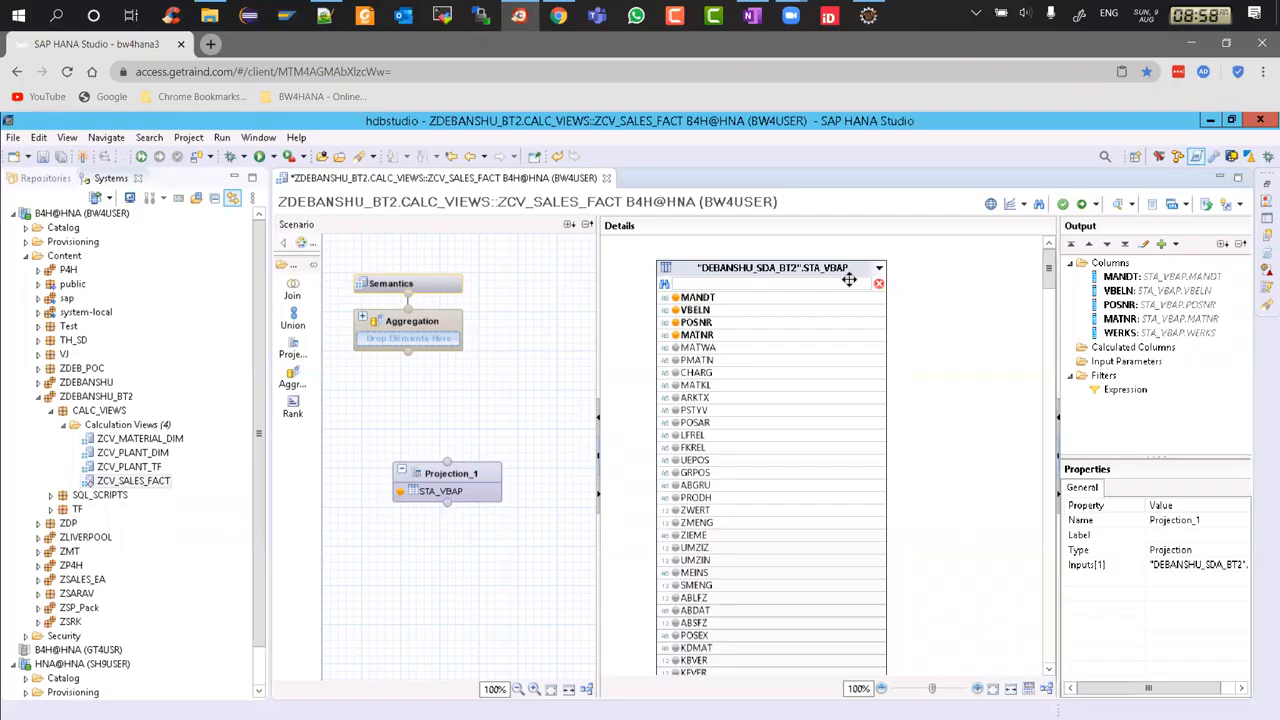
{"action": "left_click", "coordinate": [879, 288]}
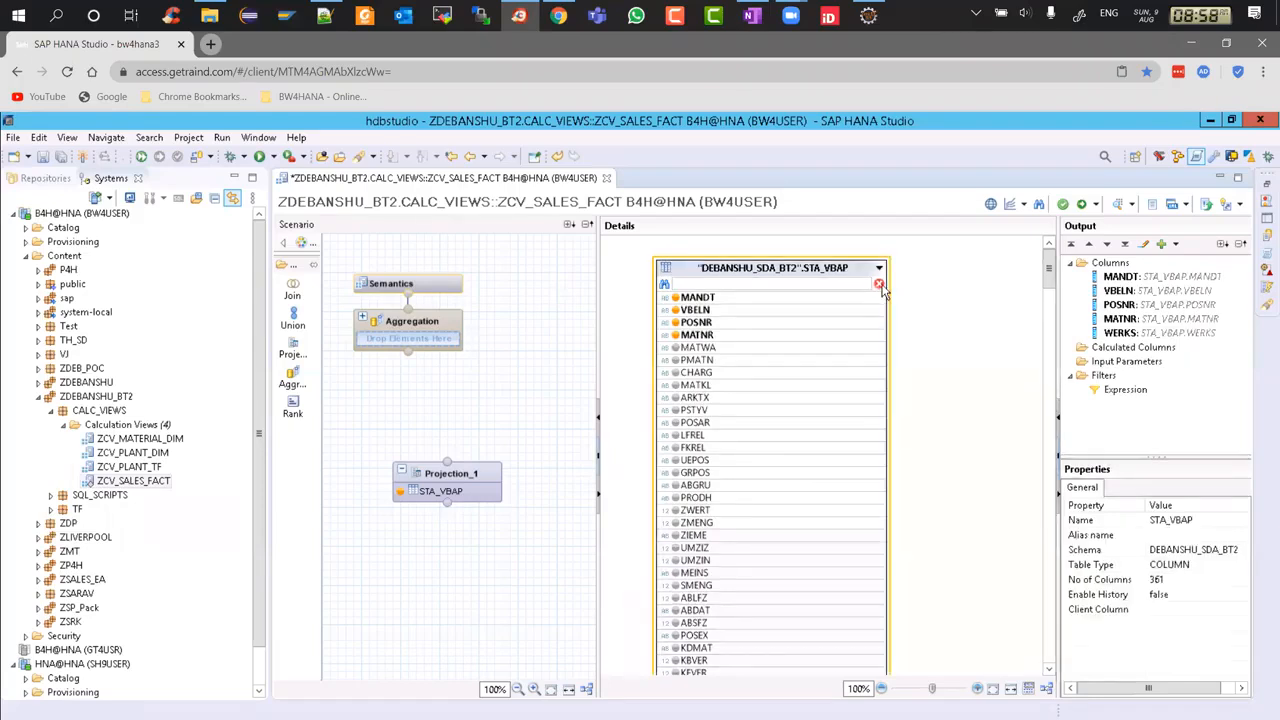
{"action": "left_click", "coordinate": [749, 268]}
{"action": "left_click", "coordinate": [749, 268]}
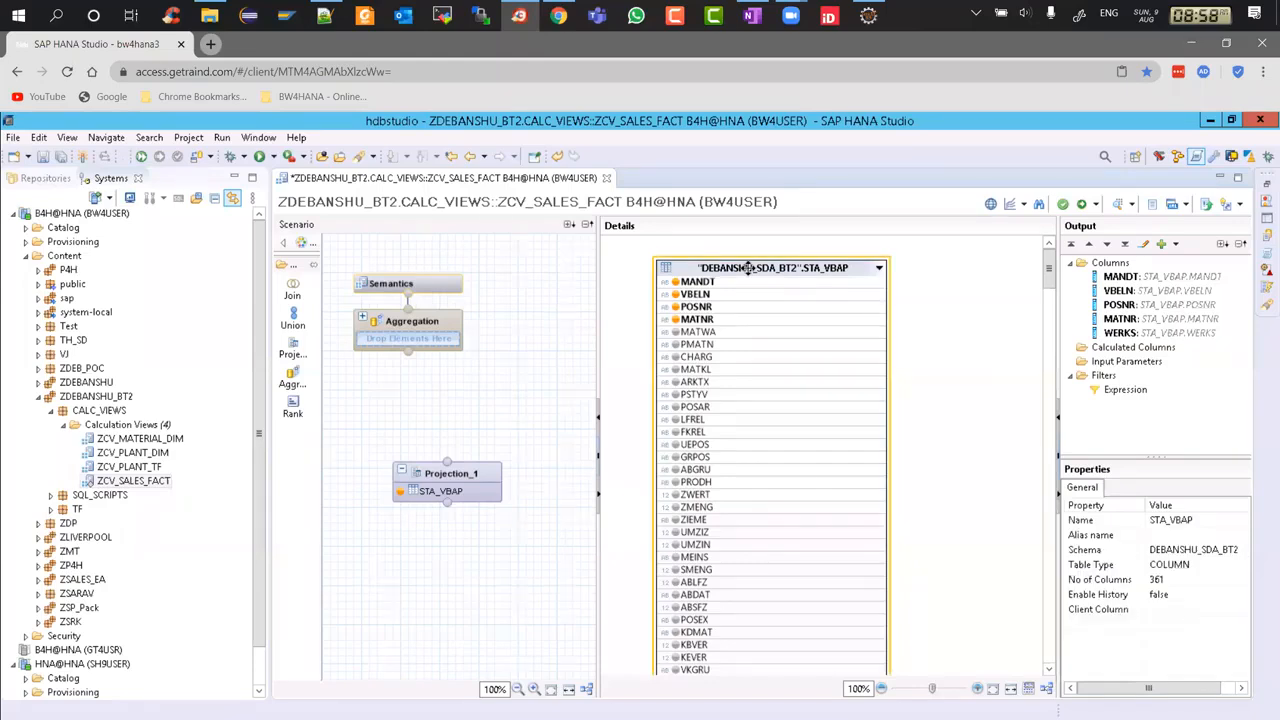
{"action": "type", "text": "L"}
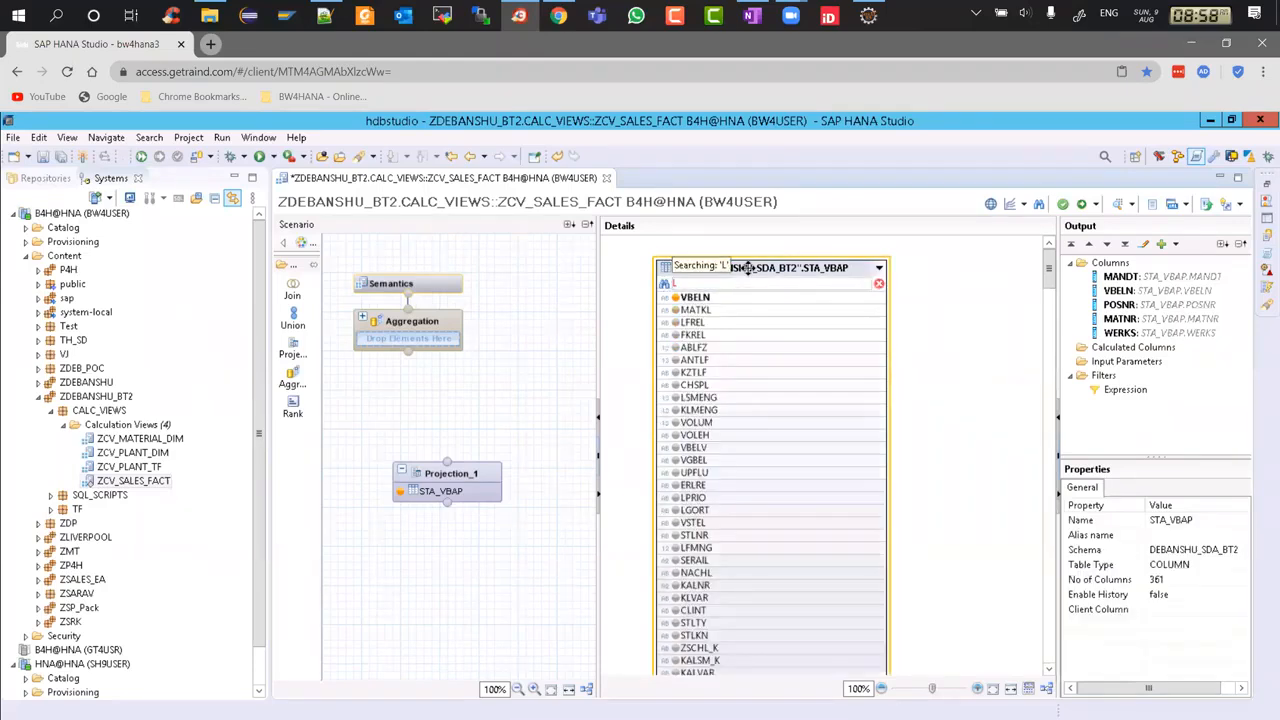
{"action": "left_click", "coordinate": [749, 268]}
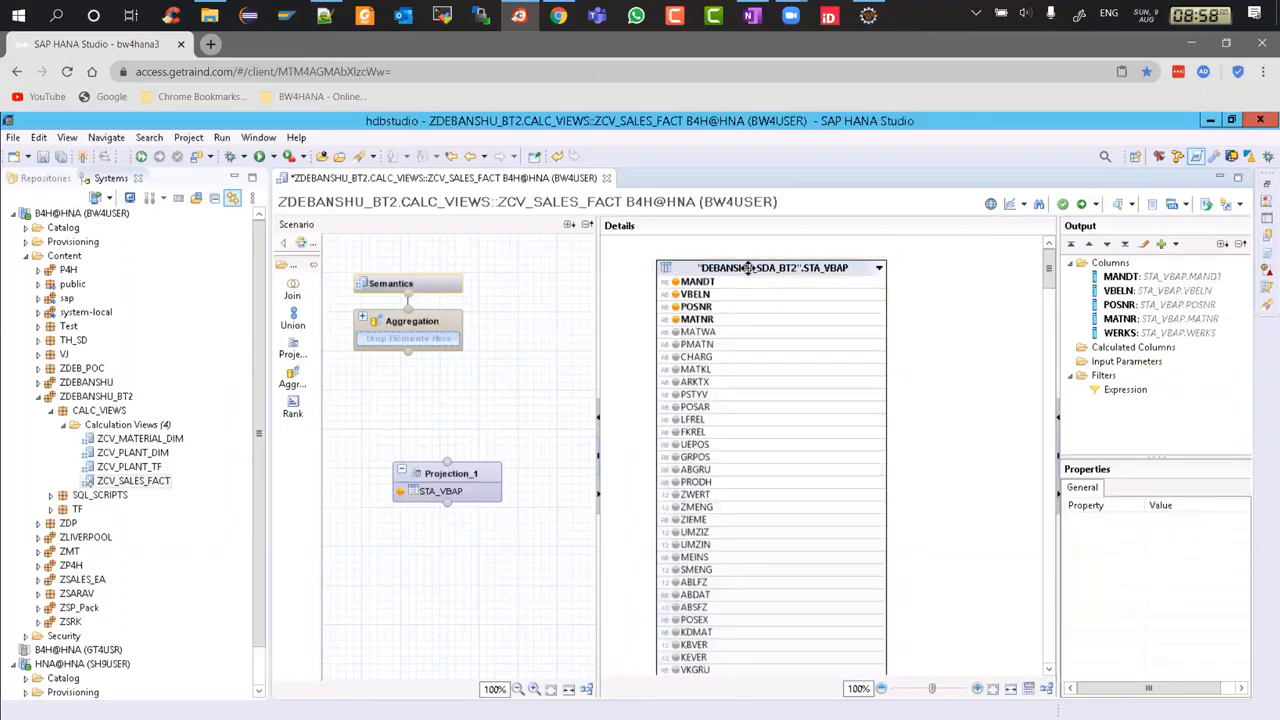
Filter the STA_VBAP columns by KLME, add KLMENG to the projection output, and clear the filter.
{"action": "left_click", "coordinate": [749, 268]}
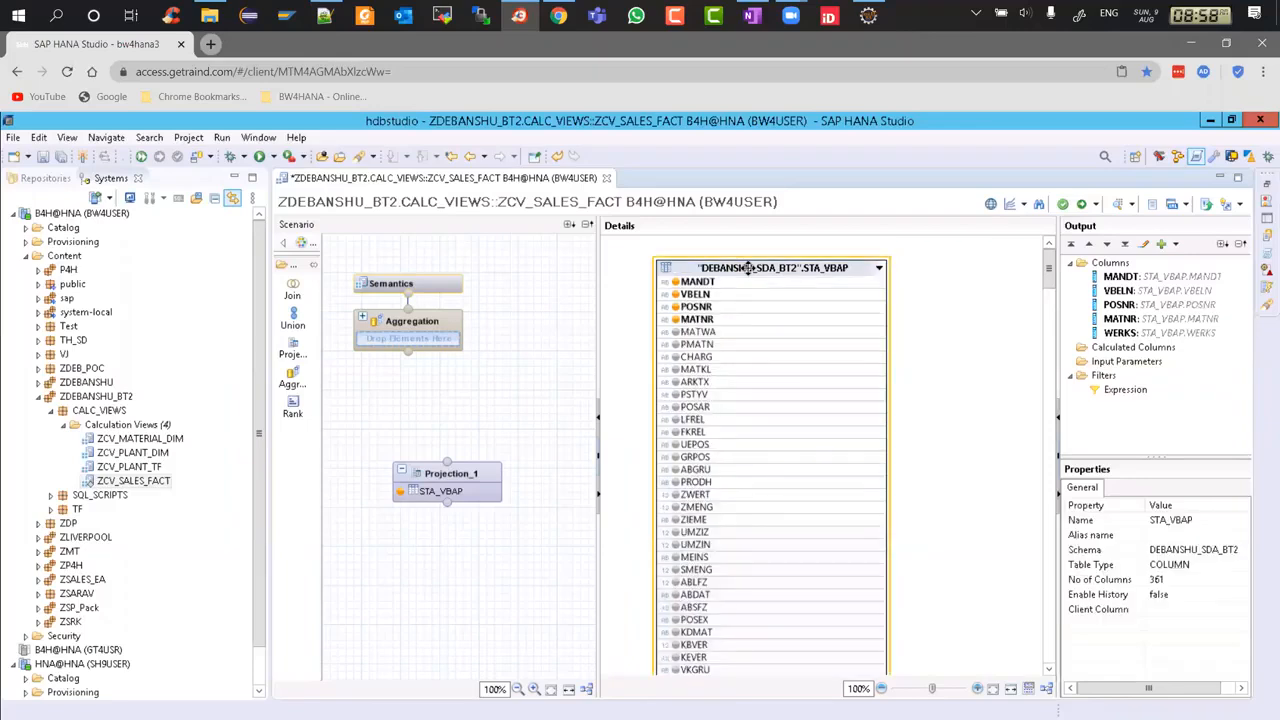
{"action": "type", "text": "KLME"}
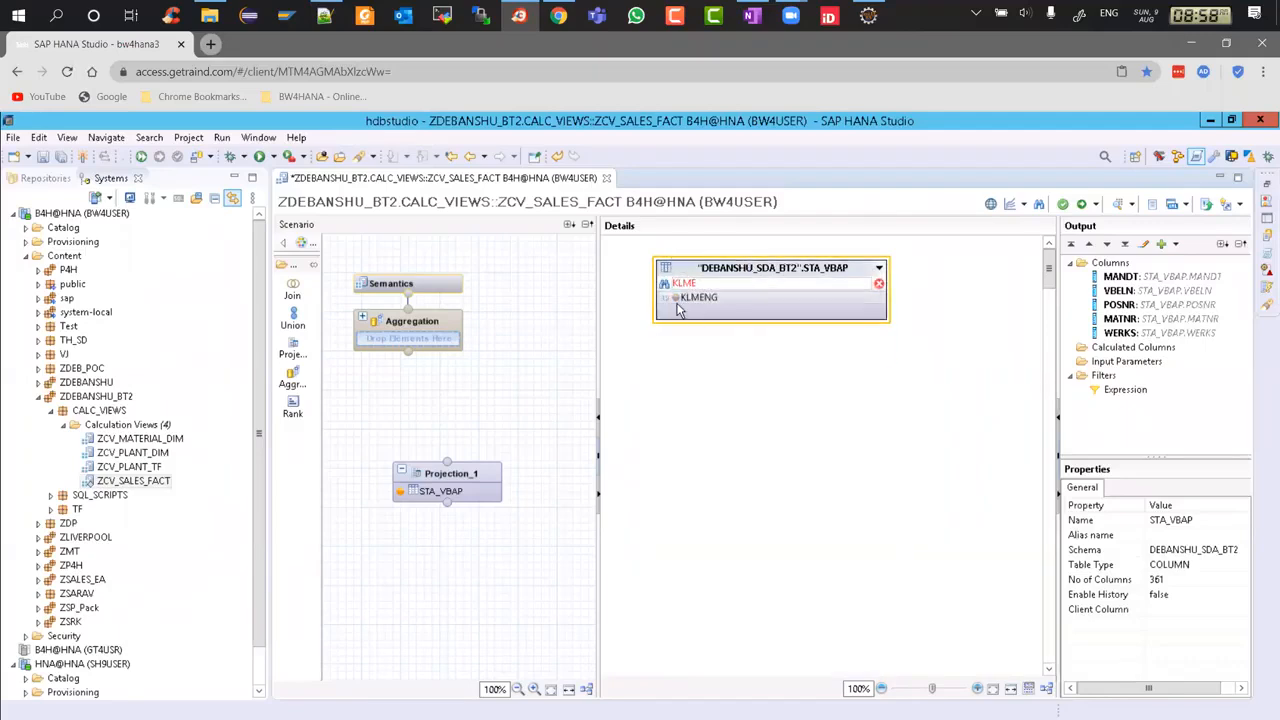
{"action": "left_click", "coordinate": [676, 298]}
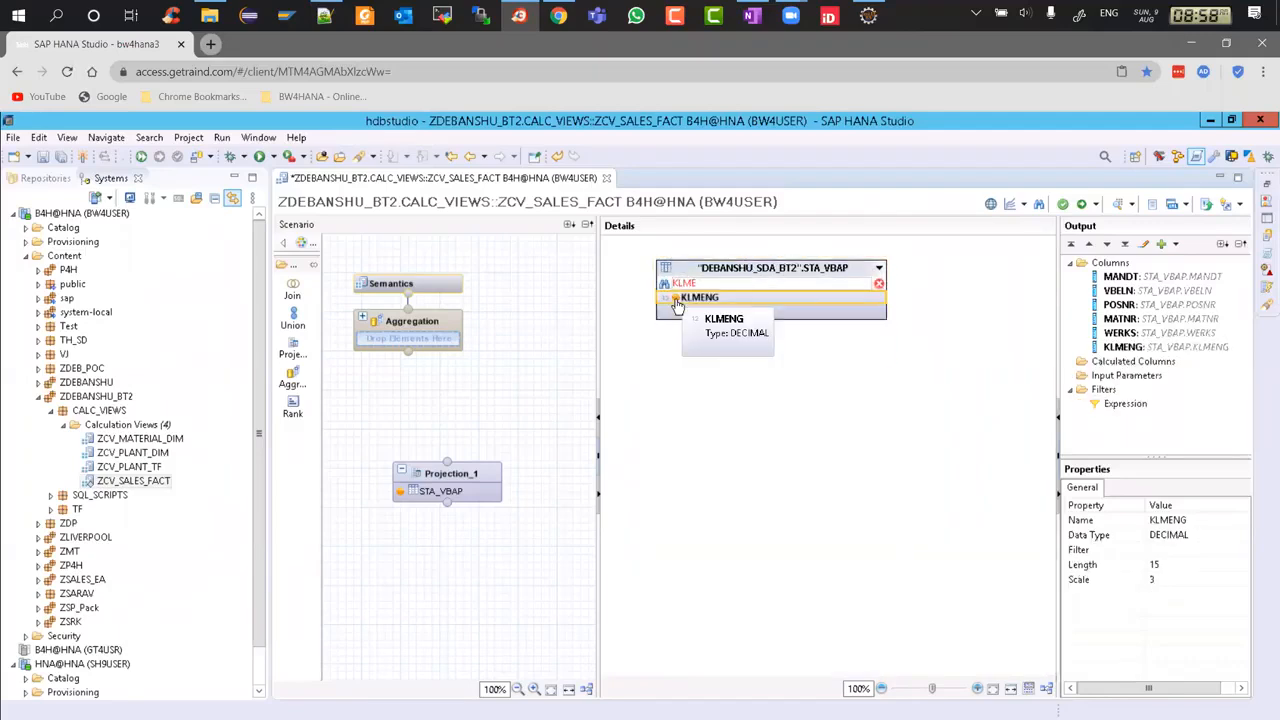
{"action": "left_click", "coordinate": [880, 285]}
Switch to the VBAP table in Eclipse and review the short descriptions of KLMENG and VRKME.
{"action": "key", "text": "alt+Tab"}
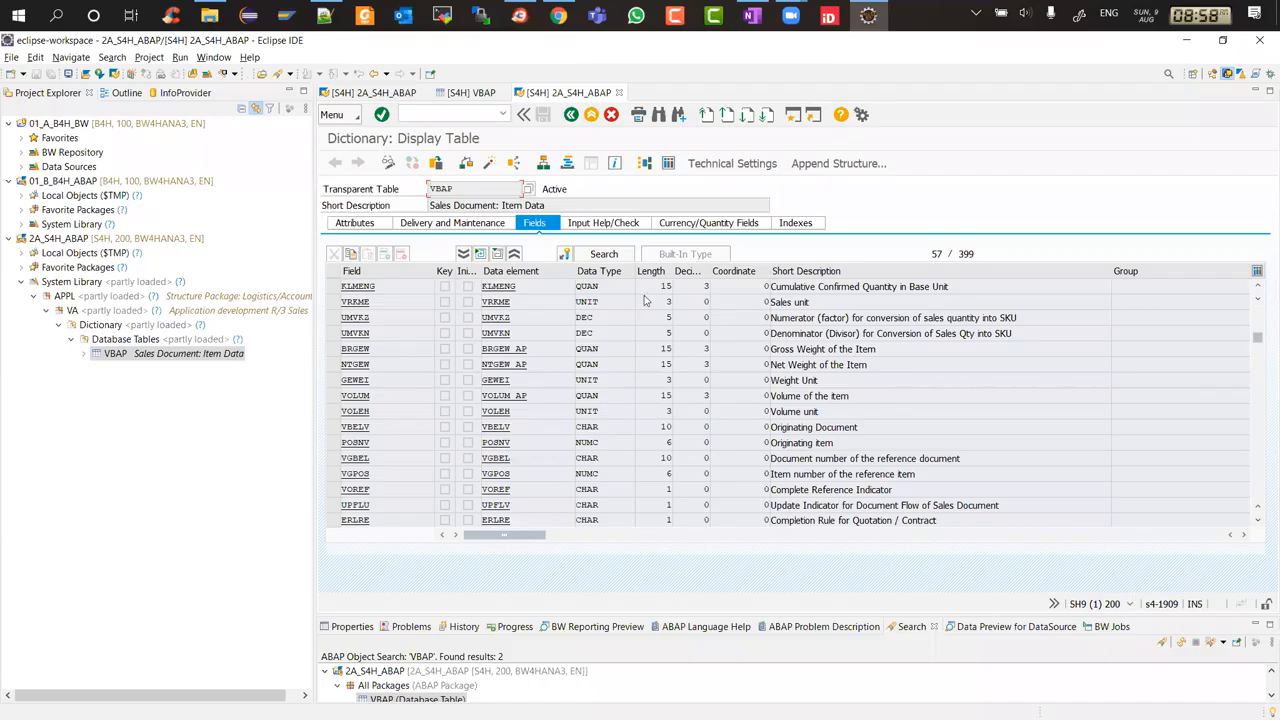
{"action": "left_click_drag", "start_coordinate": [811, 302], "coordinate": [770, 302]}
{"action": "left_click_drag", "start_coordinate": [950, 287], "coordinate": [908, 287]}
{"action": "left_click_drag", "start_coordinate": [772, 287], "coordinate": [968, 290]}
{"action": "left_click", "coordinate": [968, 290]}
Search the VBAP field list for MEINS and review its short description.
{"action": "left_click", "coordinate": [658, 116]}
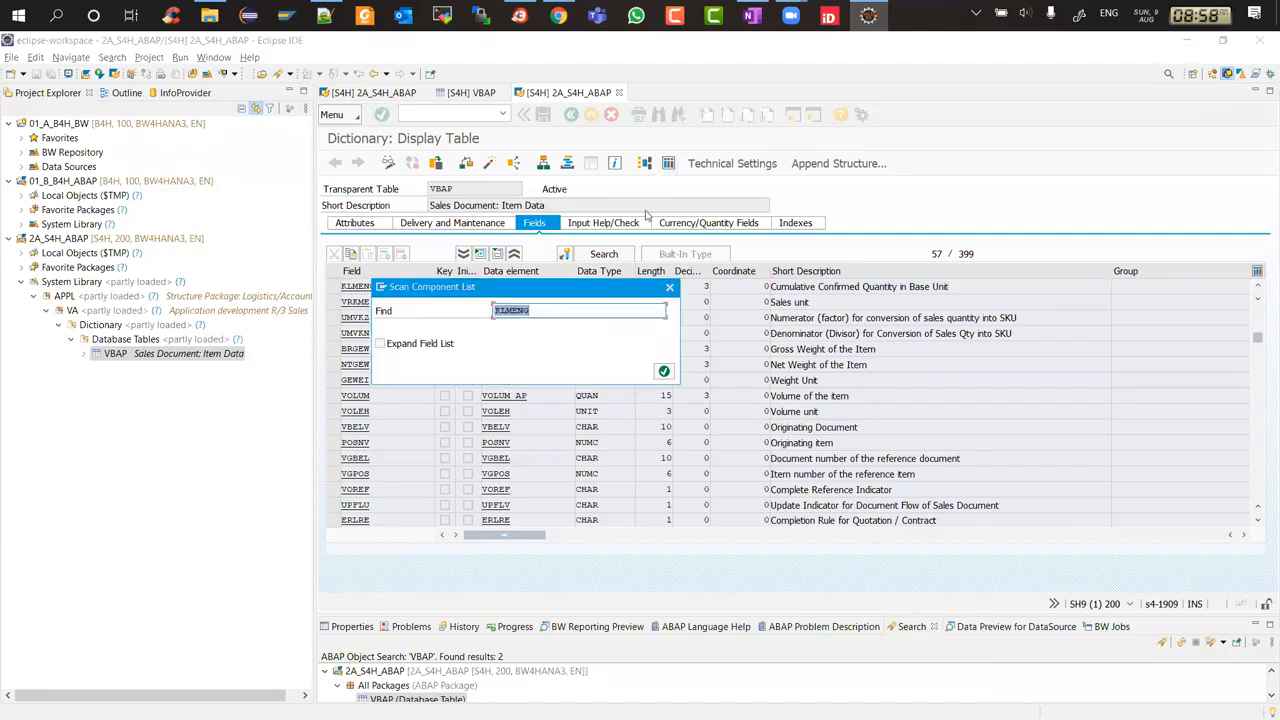
{"action": "type", "text": "MEINS"}
{"action": "key", "text": "Return"}
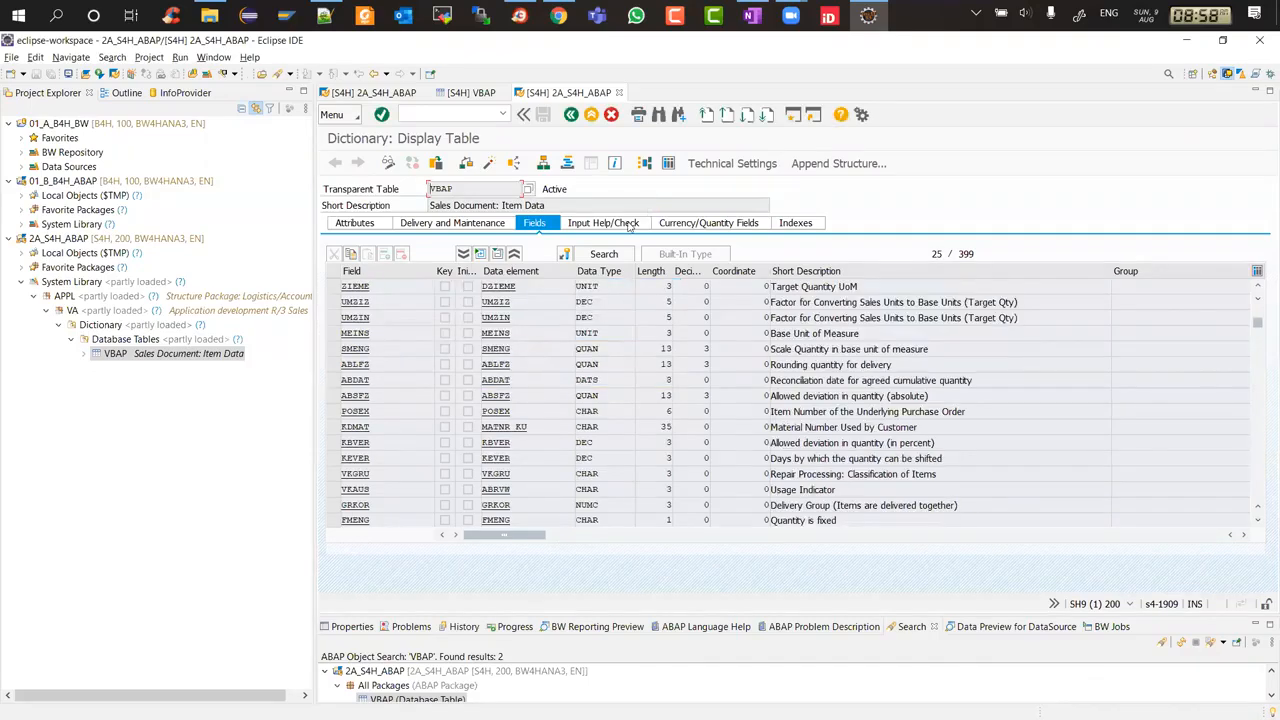
{"action": "left_click", "coordinate": [333, 333]}
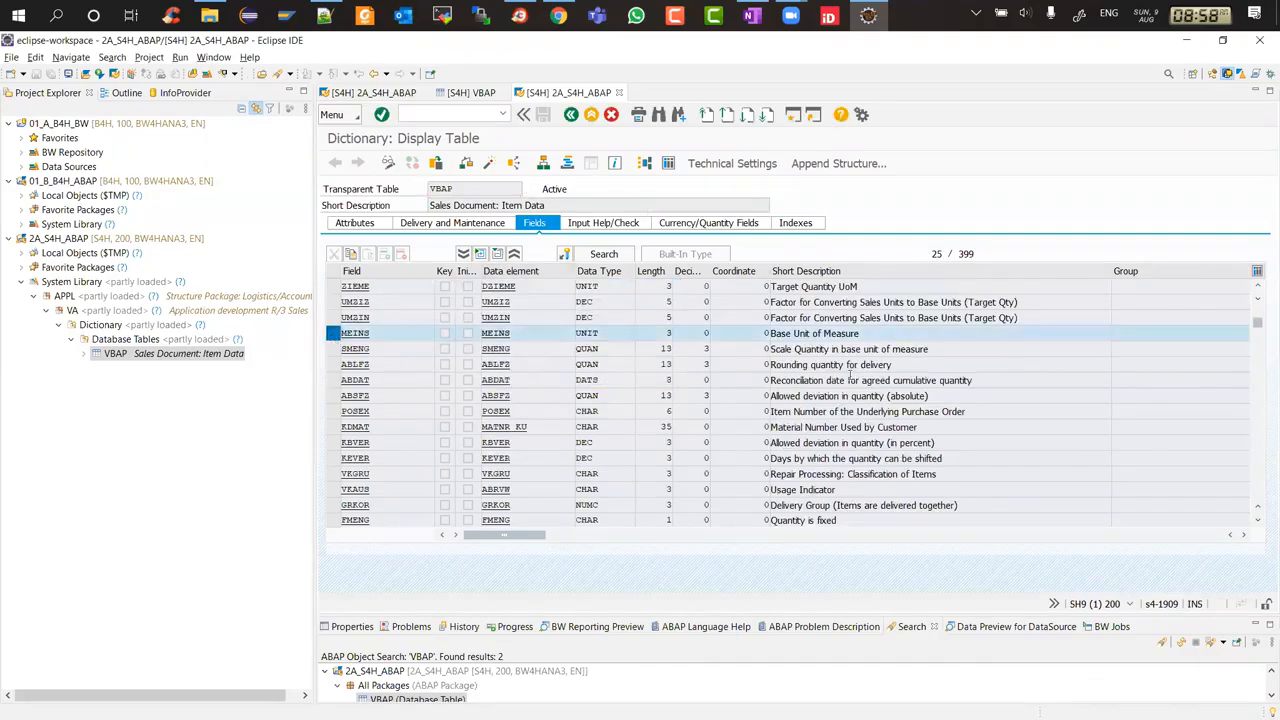
{"action": "left_click", "coordinate": [873, 331]}
In SAP HANA Studio, filter the STA_VBAP columns by MEI, add MEINS to the projection output, and clear the filter.
{"action": "key", "text": "alt+Tab"}
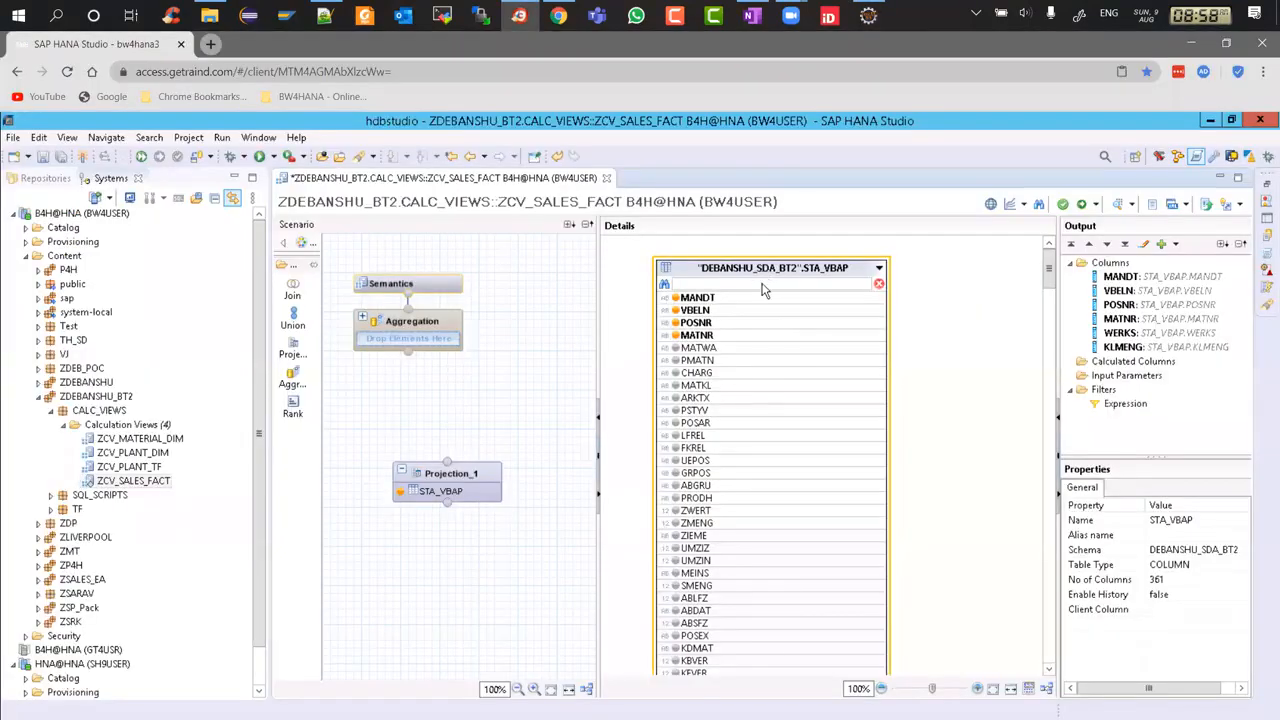
{"action": "type", "text": "MEI"}
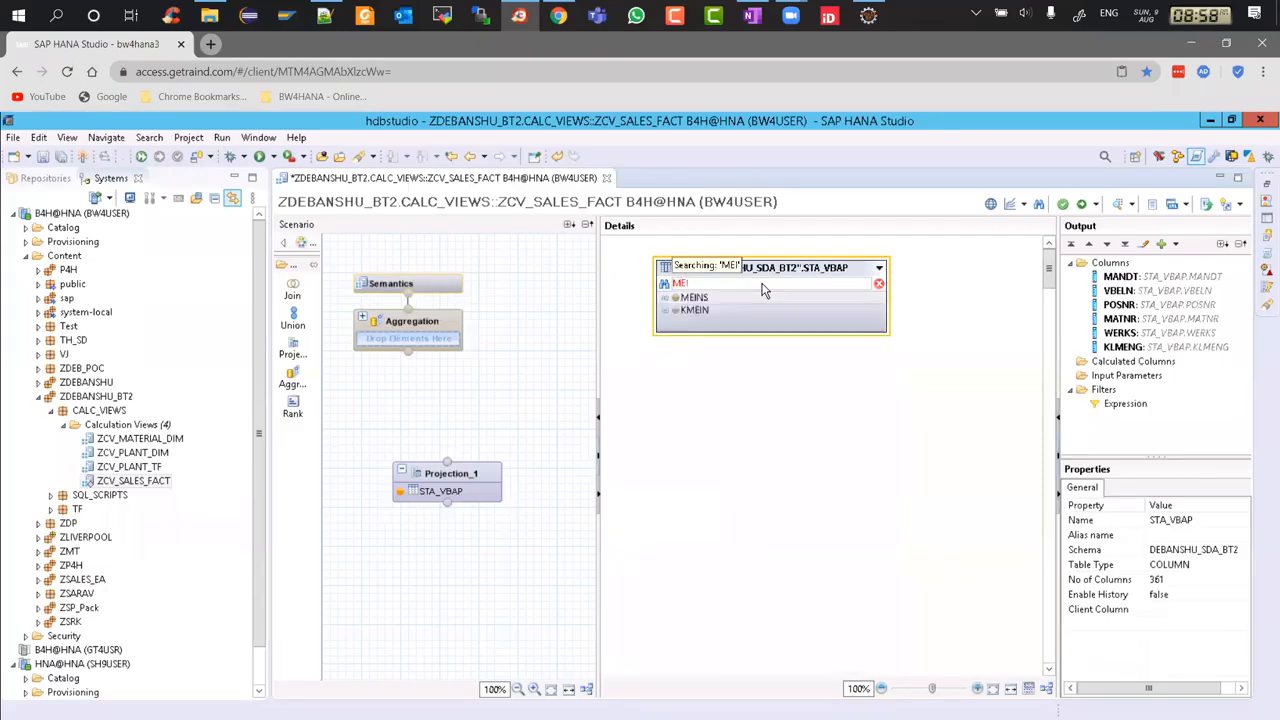
{"action": "left_click", "coordinate": [675, 297]}
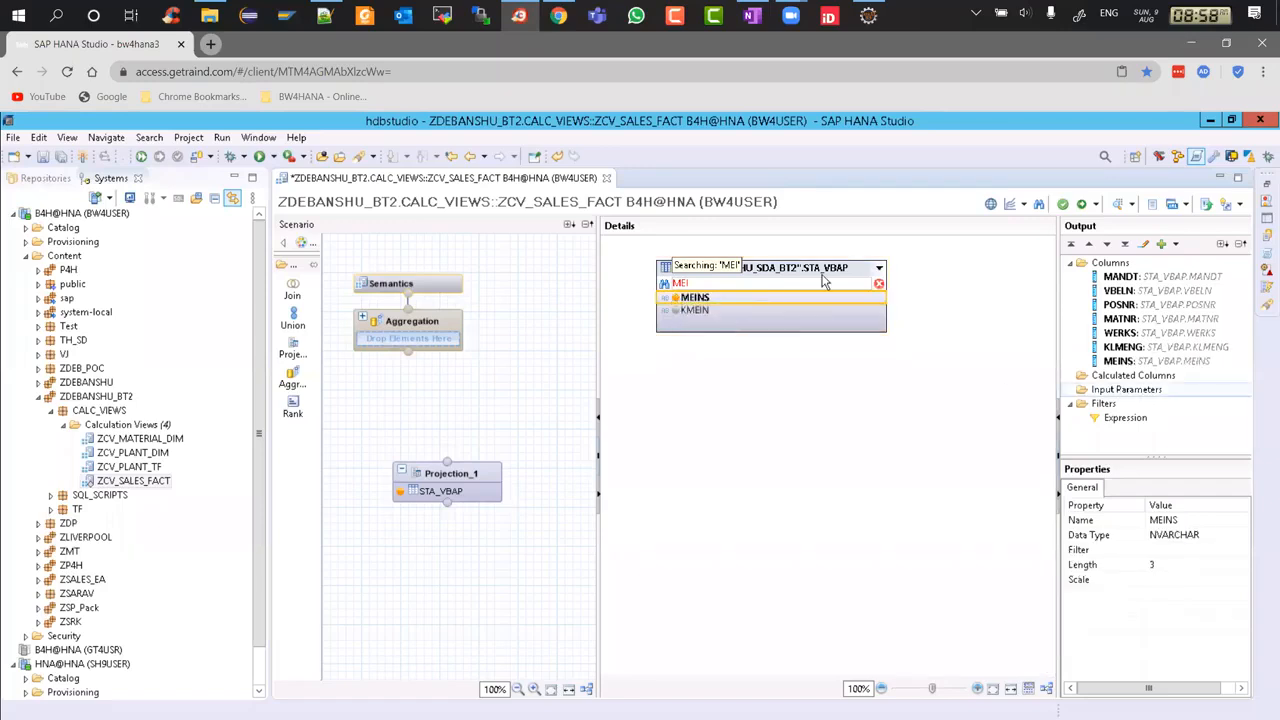
{"action": "left_click", "coordinate": [879, 285]}
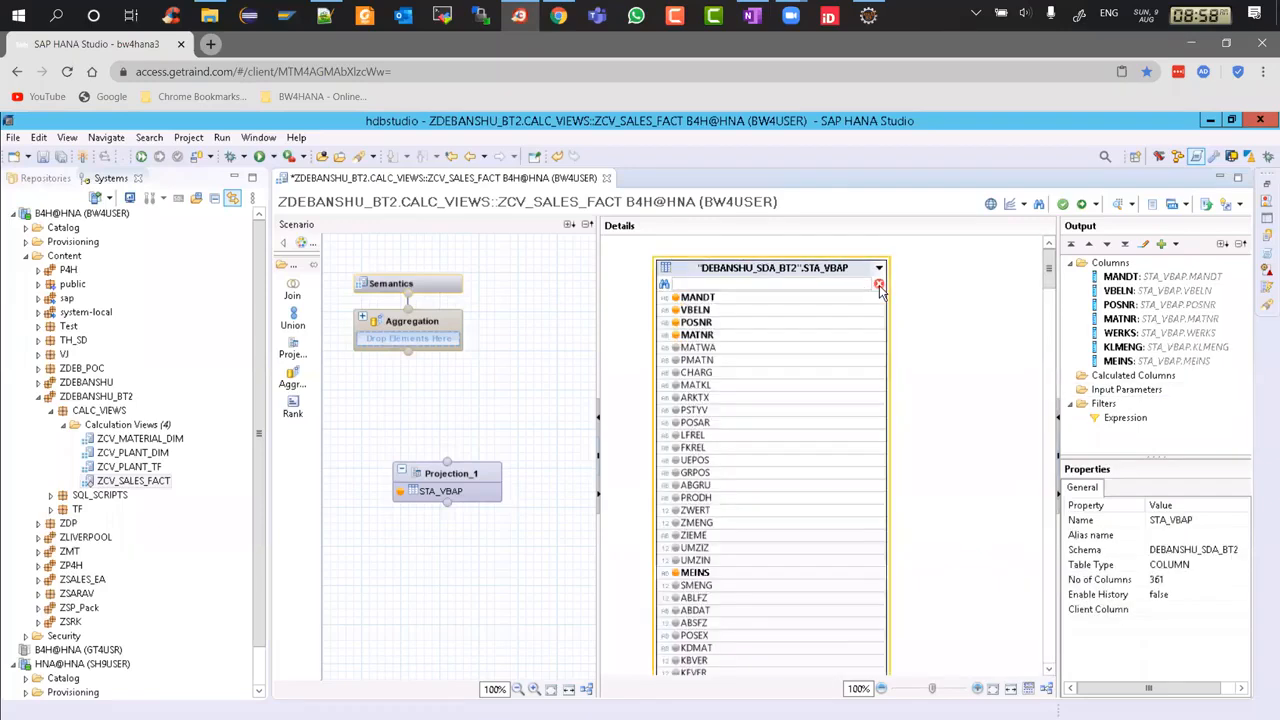
{"action": "left_click", "coordinate": [1122, 348]}
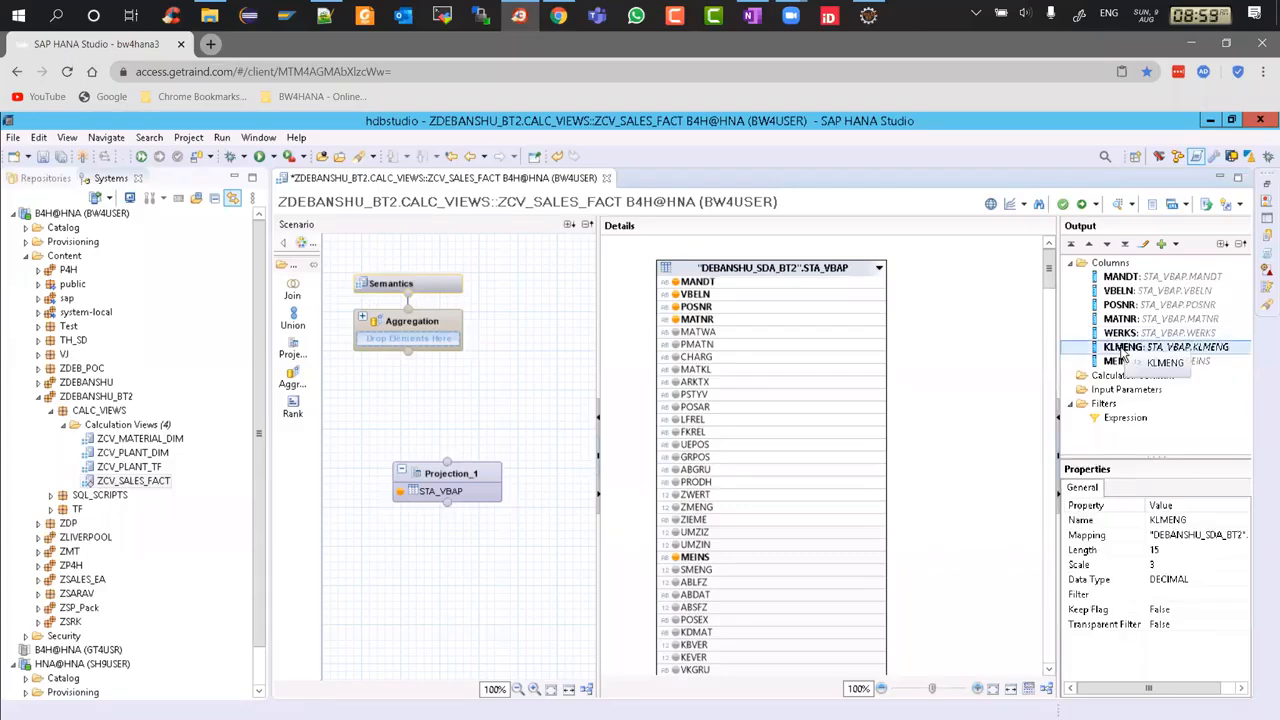
Rename the Projection_1 node as VBAP.
{"action": "left_click", "coordinate": [450, 472]}
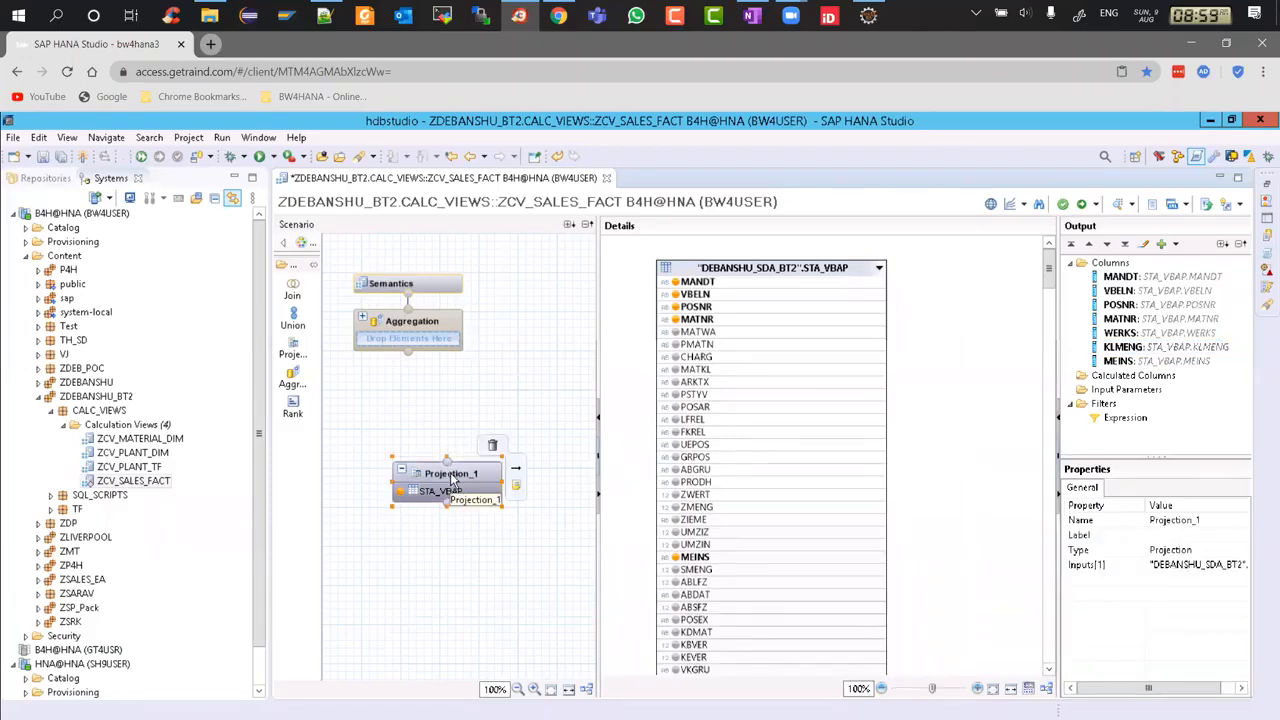
{"action": "left_click", "coordinate": [450, 476]}
{"action": "type", "text": "VBAP"}
{"action": "key", "text": "Return"}
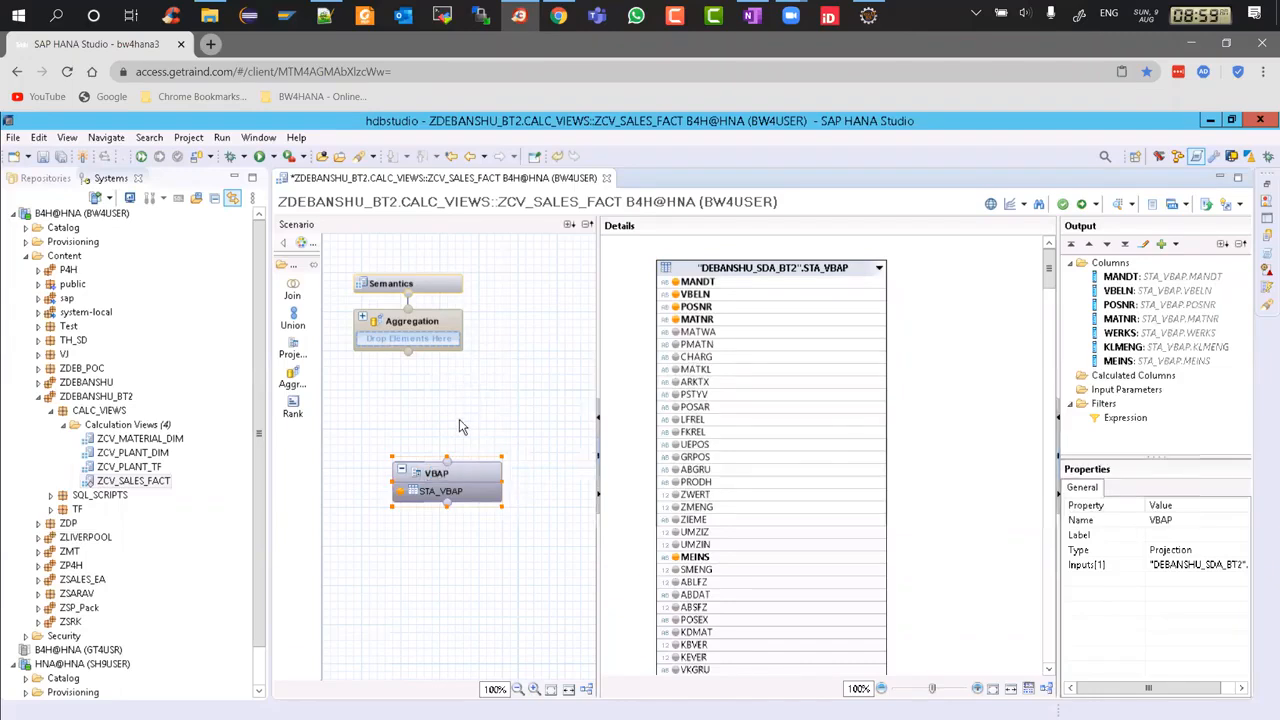
{"action": "left_click", "coordinate": [455, 460]}
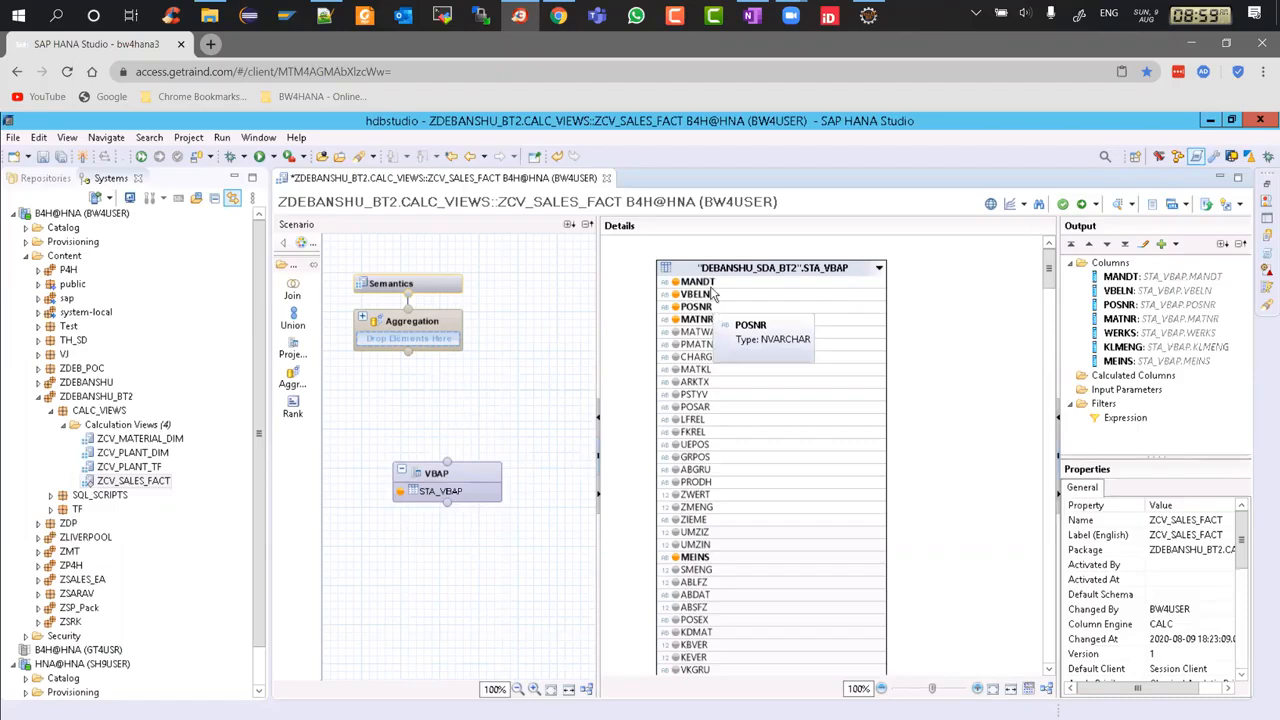
Switch to Eclipse, search the VBAP field list for VBELN, and review its short description.
{"action": "key", "text": "alt+Tab"}
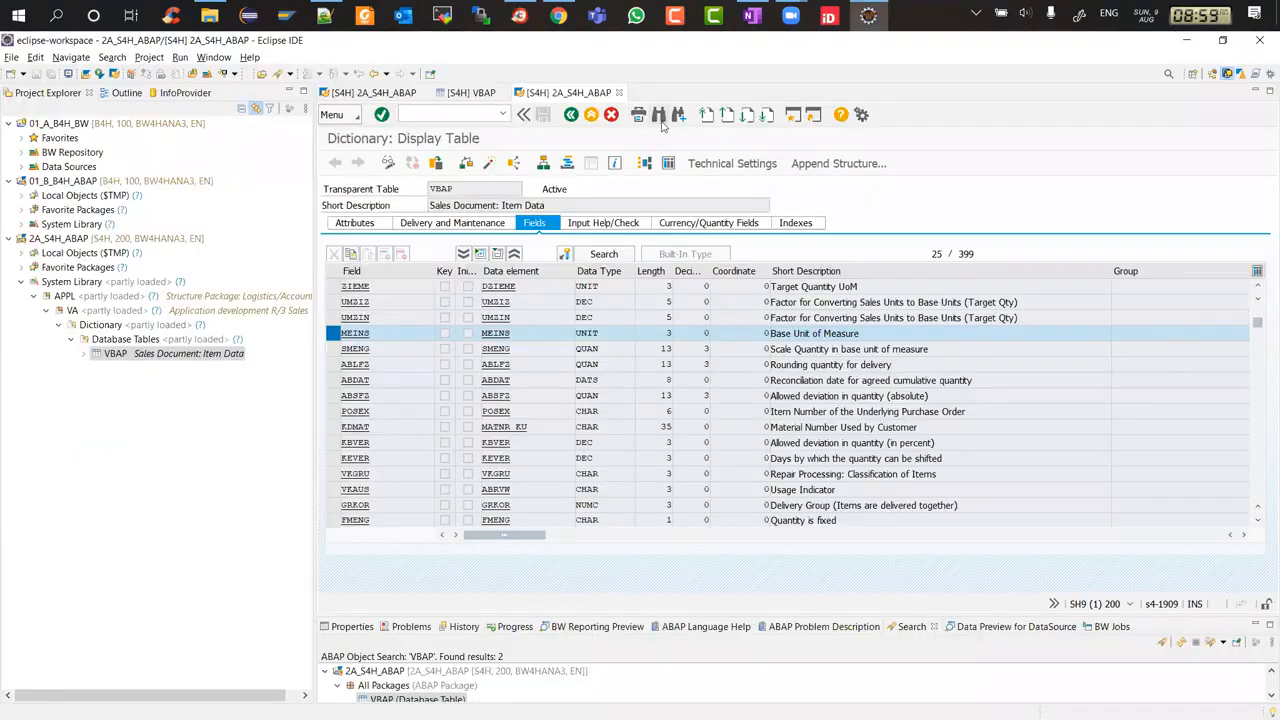
{"action": "left_click", "coordinate": [660, 122]}
{"action": "type", "text": "VBELN"}
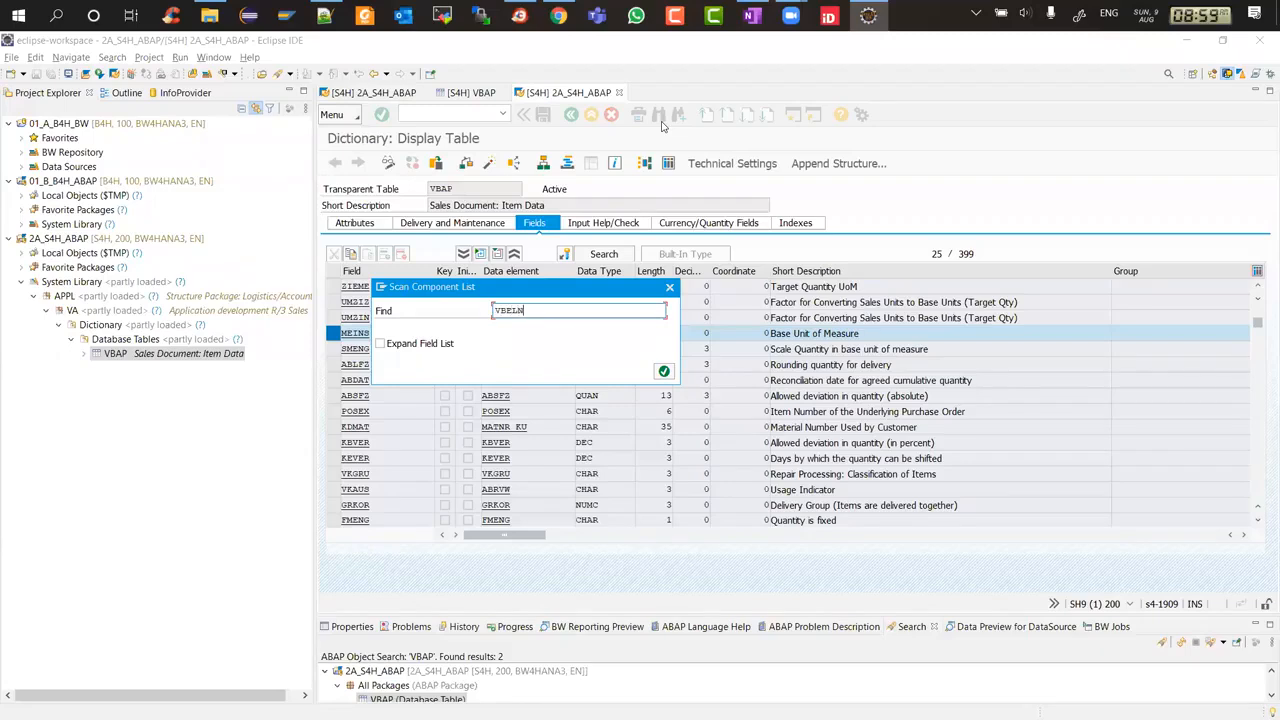
{"action": "key", "text": "Return"}
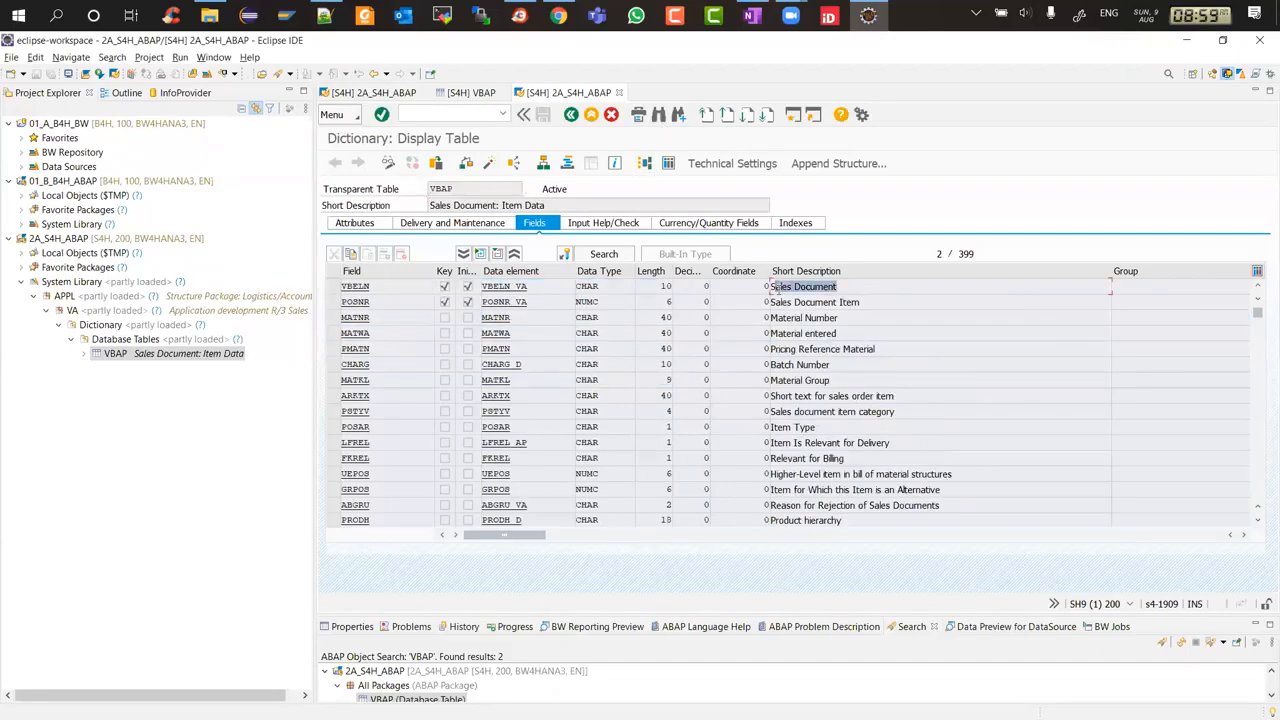
{"action": "left_click", "coordinate": [875, 304]}
In SAP HANA Studio, connect the VBAP projection to the Aggregation node and auto-arrange the scenario layout.
{"action": "key", "text": "alt+Tab"}
{"action": "left_click_drag", "start_coordinate": [449, 467], "coordinate": [423, 344]}
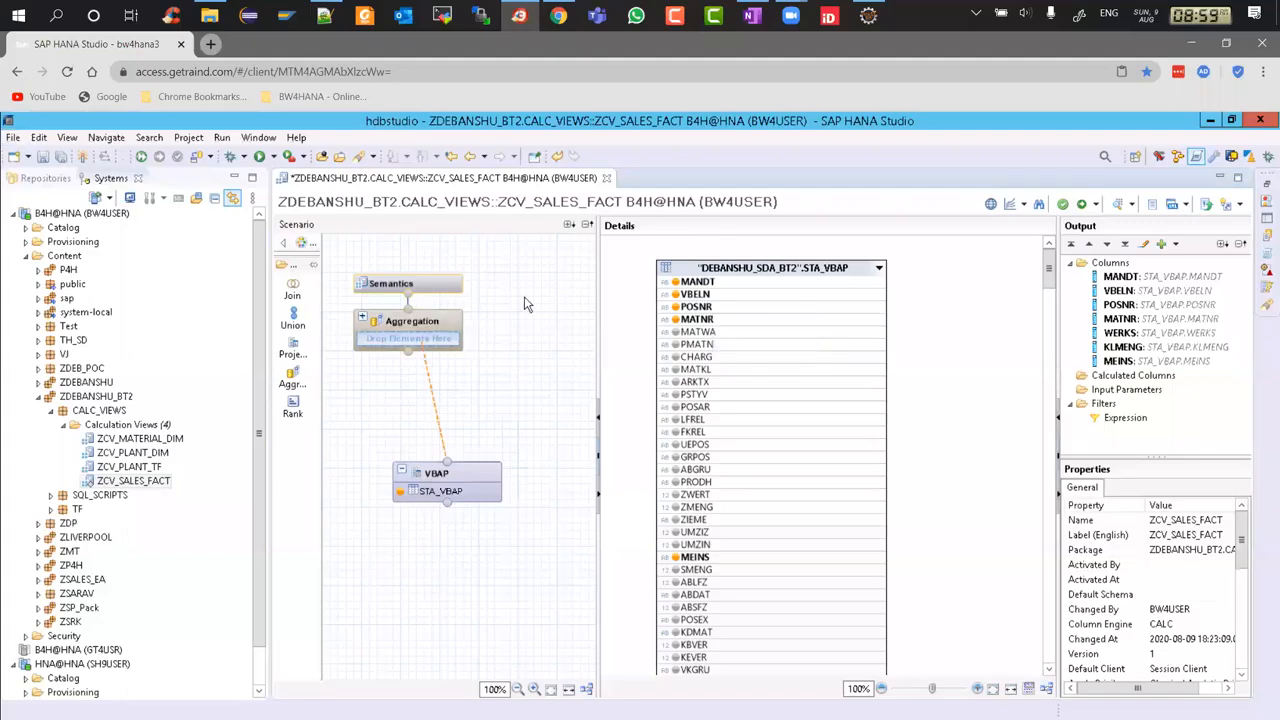
{"action": "right_click", "coordinate": [524, 293]}
{"action": "left_click", "coordinate": [549, 303]}
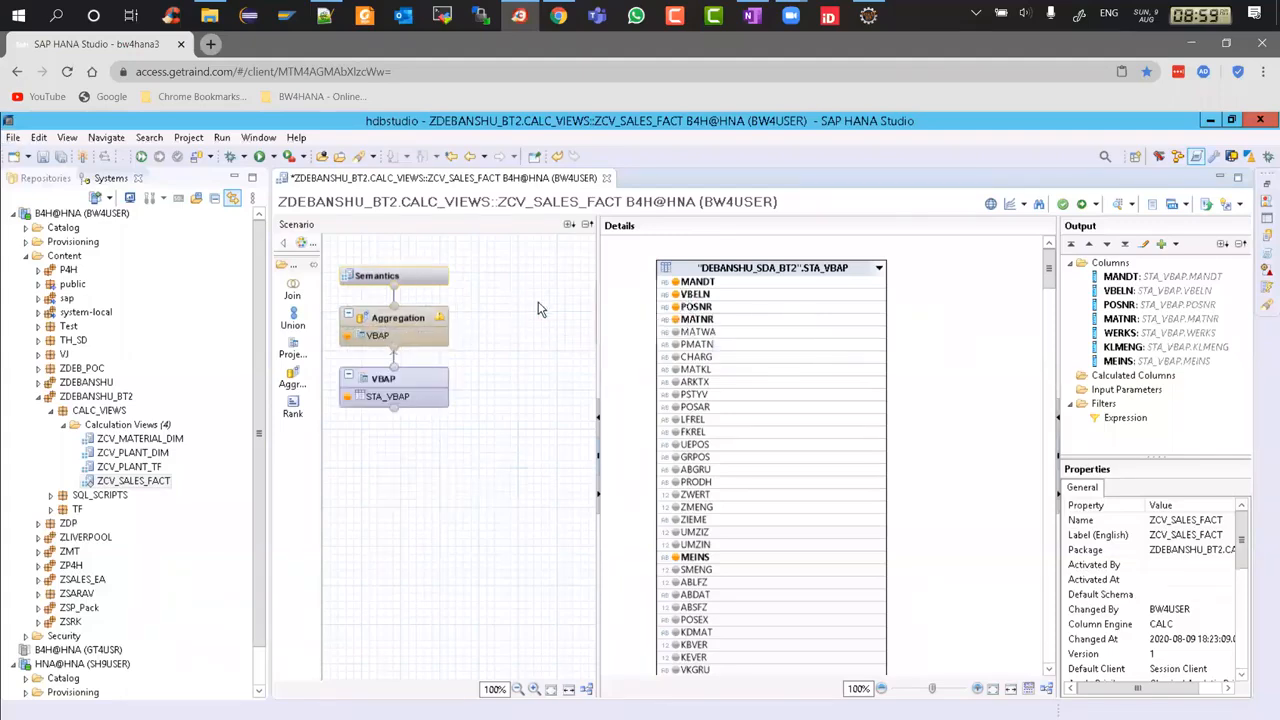
Add all VBAP columns to the Aggregation node's output and open the Semantics node.
{"action": "left_click", "coordinate": [412, 320]}
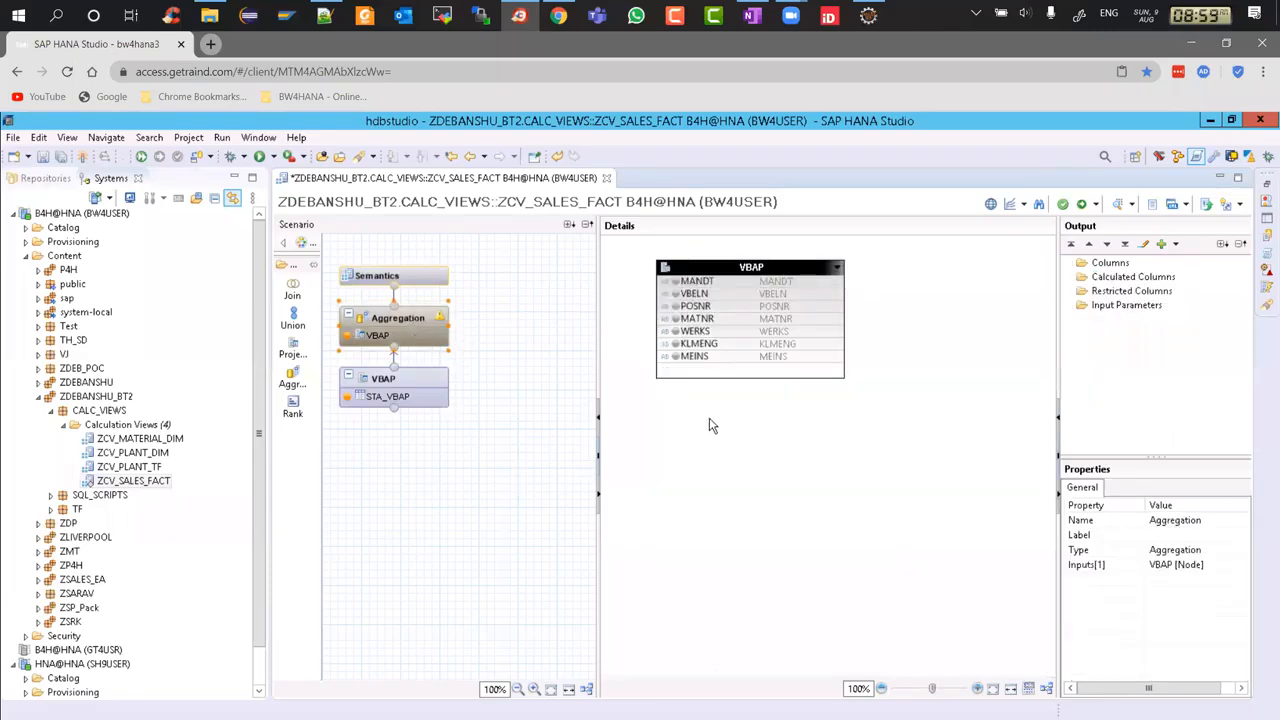
{"action": "right_click", "coordinate": [722, 277]}
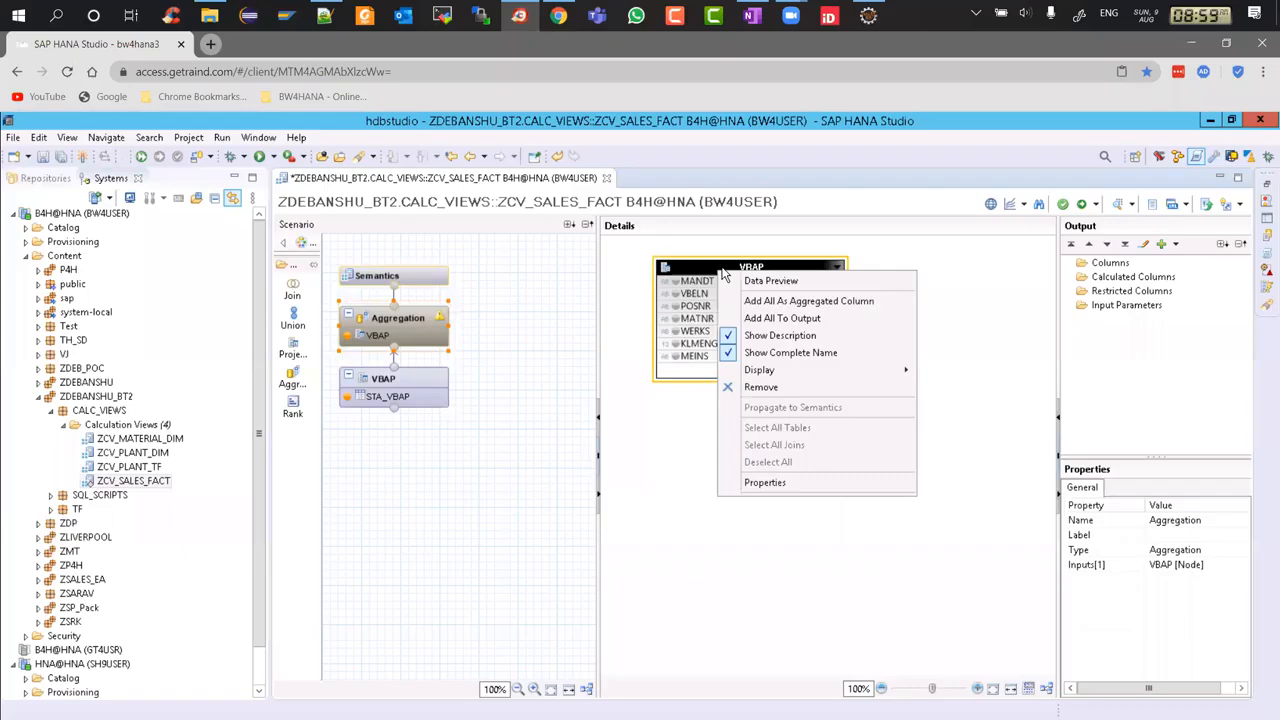
{"action": "left_click", "coordinate": [782, 318]}
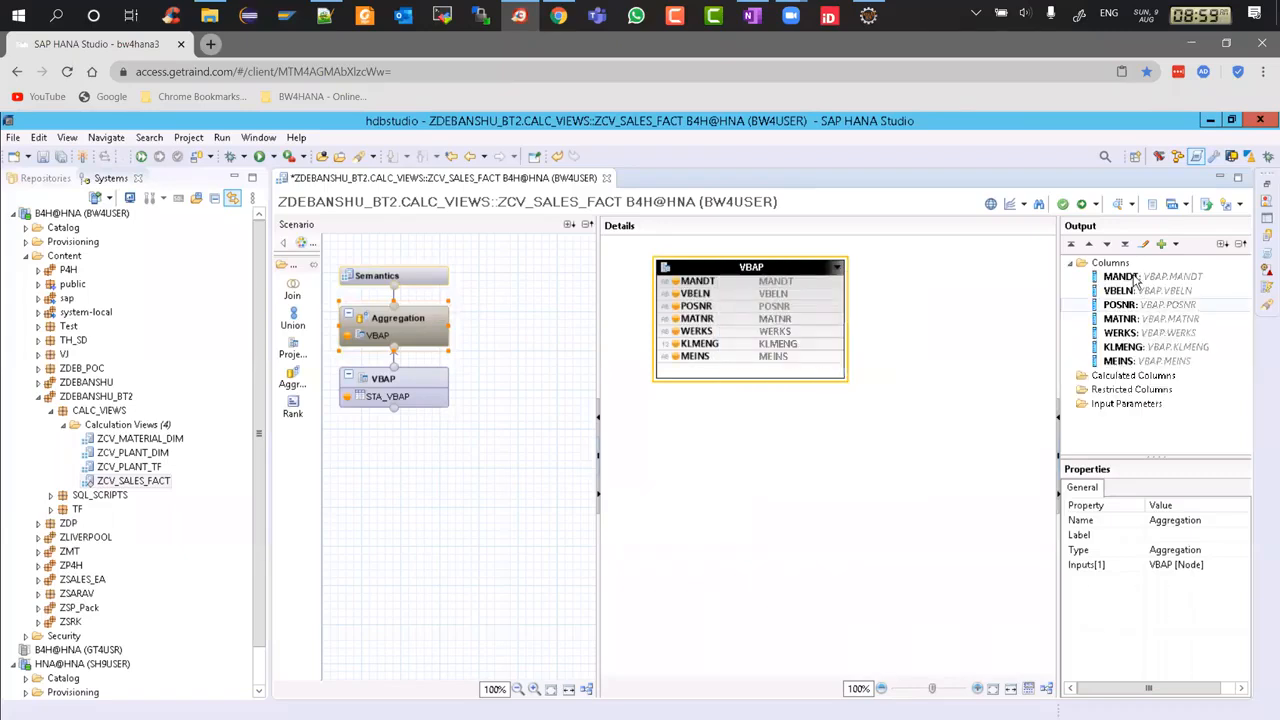
{"action": "left_click", "coordinate": [404, 278]}
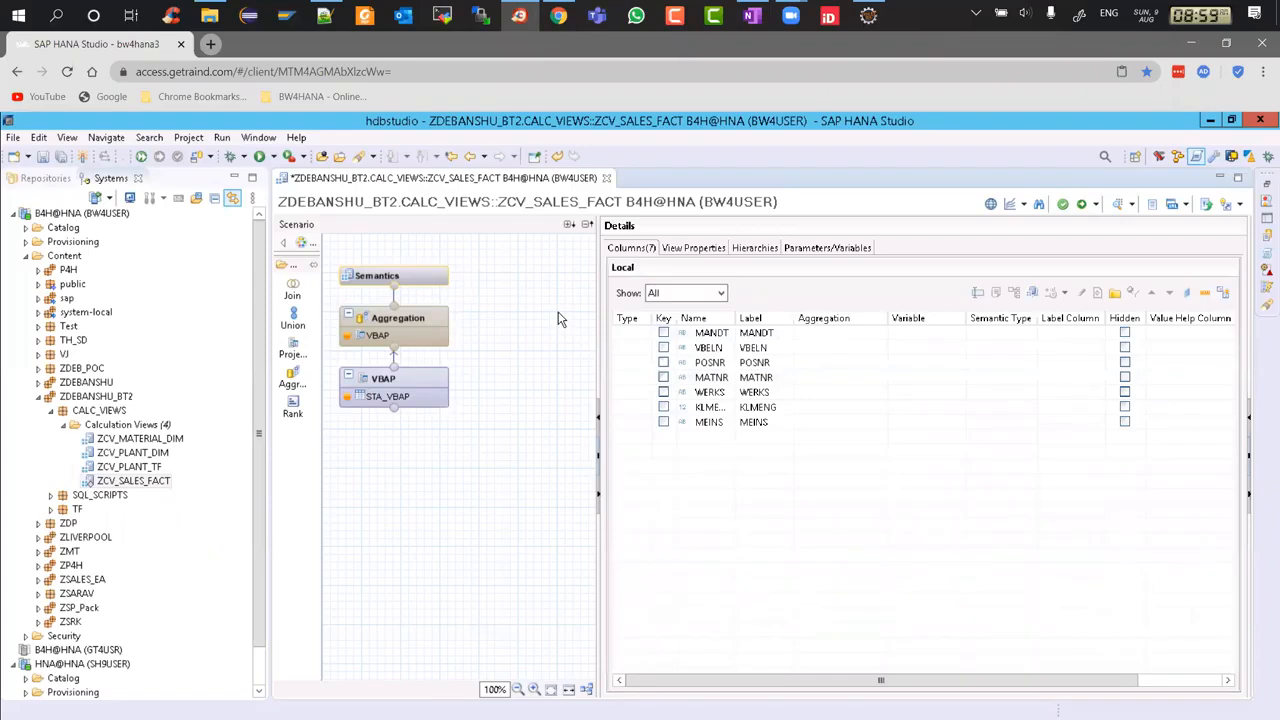
Save the calculation view and inspect the properties of the KLMENG, MANDT, VBELN and POSNR output columns in the Aggregation node.
{"action": "key", "text": "ctrl+s"}
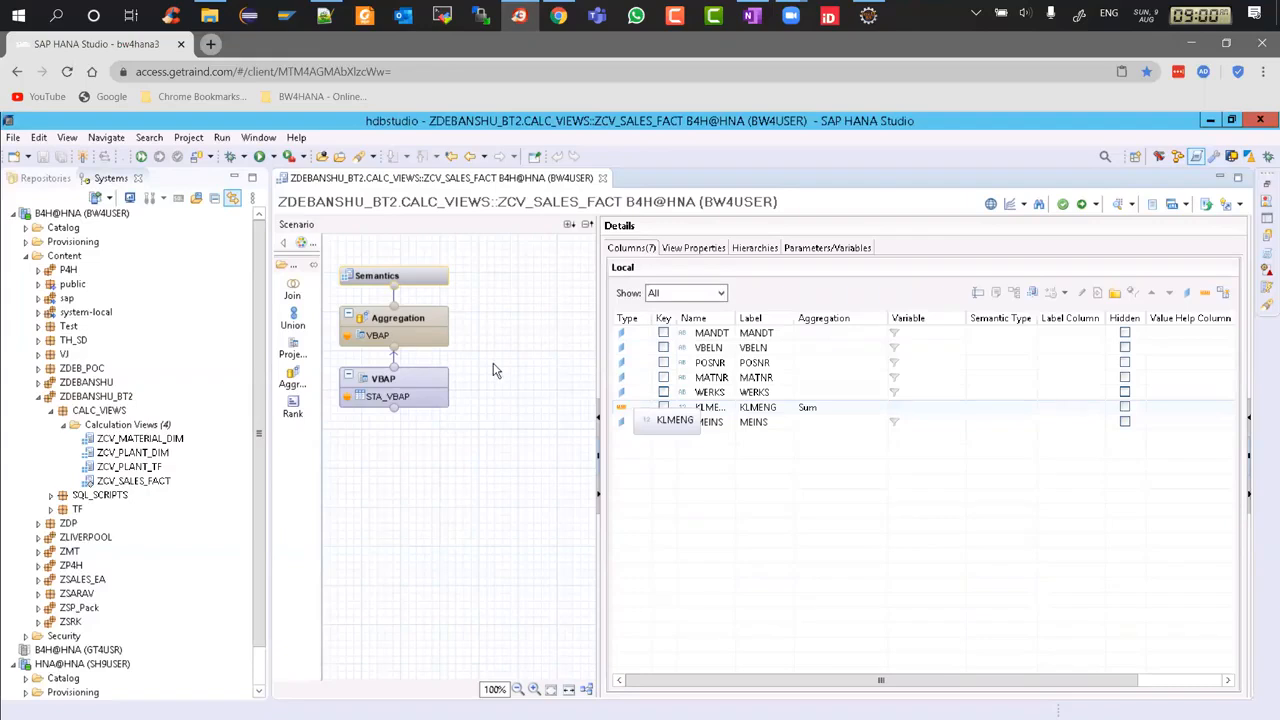
{"action": "left_click", "coordinate": [422, 319]}
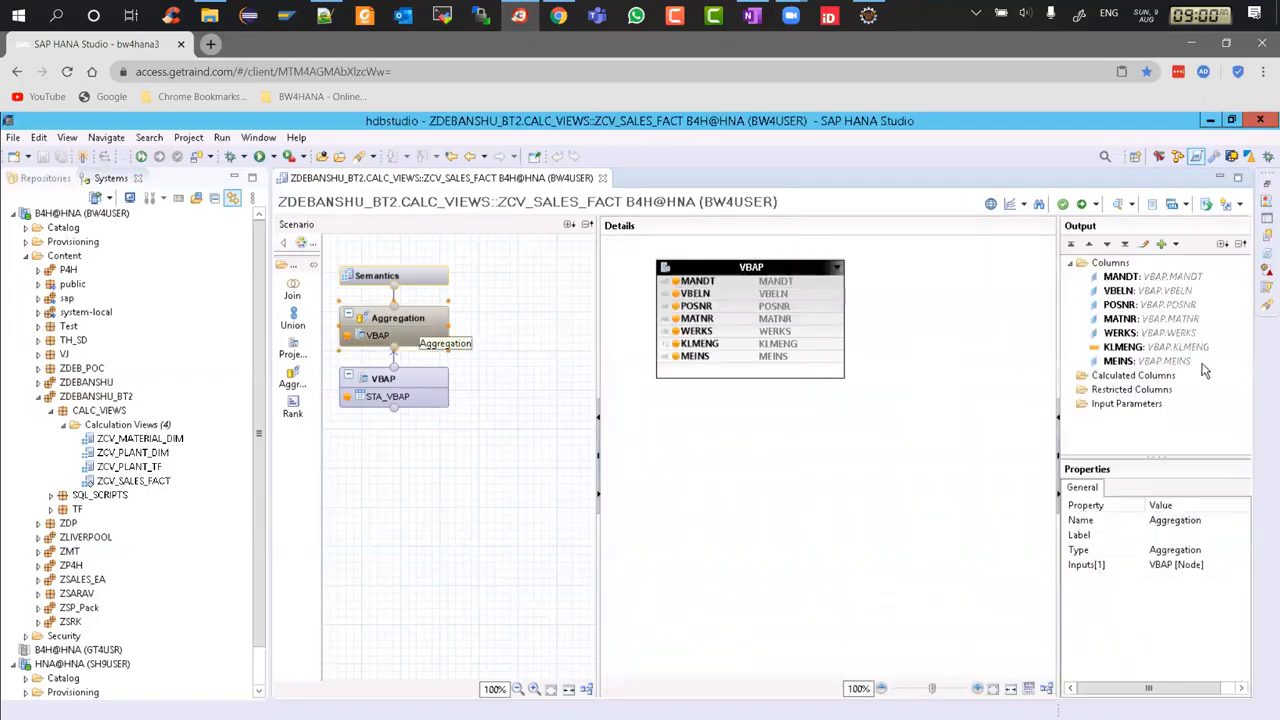
{"action": "left_click", "coordinate": [1137, 348]}
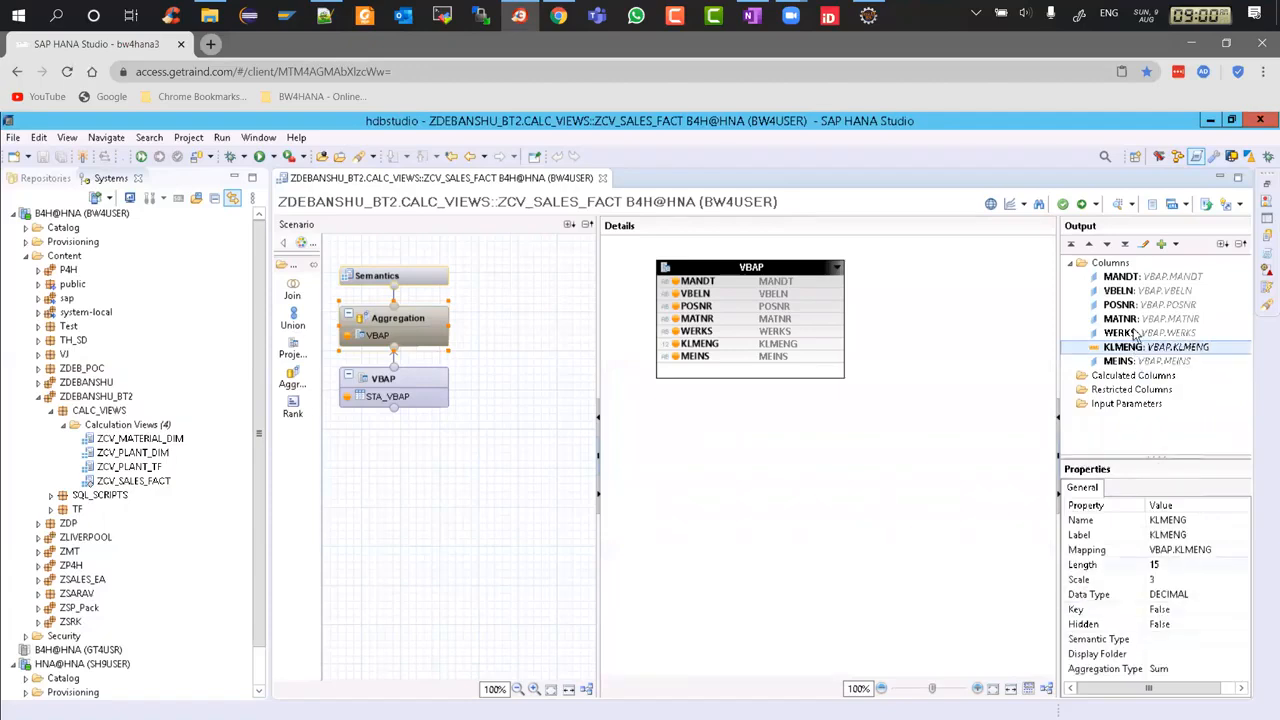
{"action": "left_click_drag", "start_coordinate": [1125, 277], "coordinate": [1135, 291]}
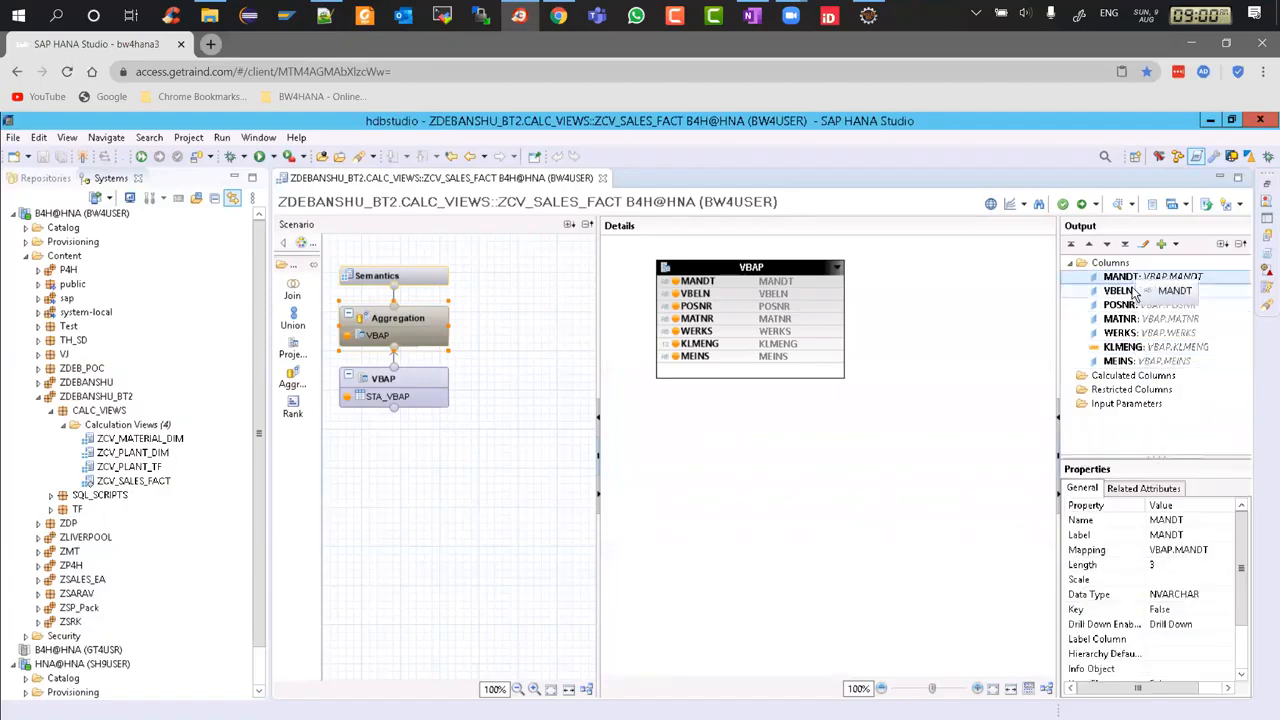
{"action": "left_click", "coordinate": [1120, 291]}
{"action": "left_click", "coordinate": [1126, 305]}
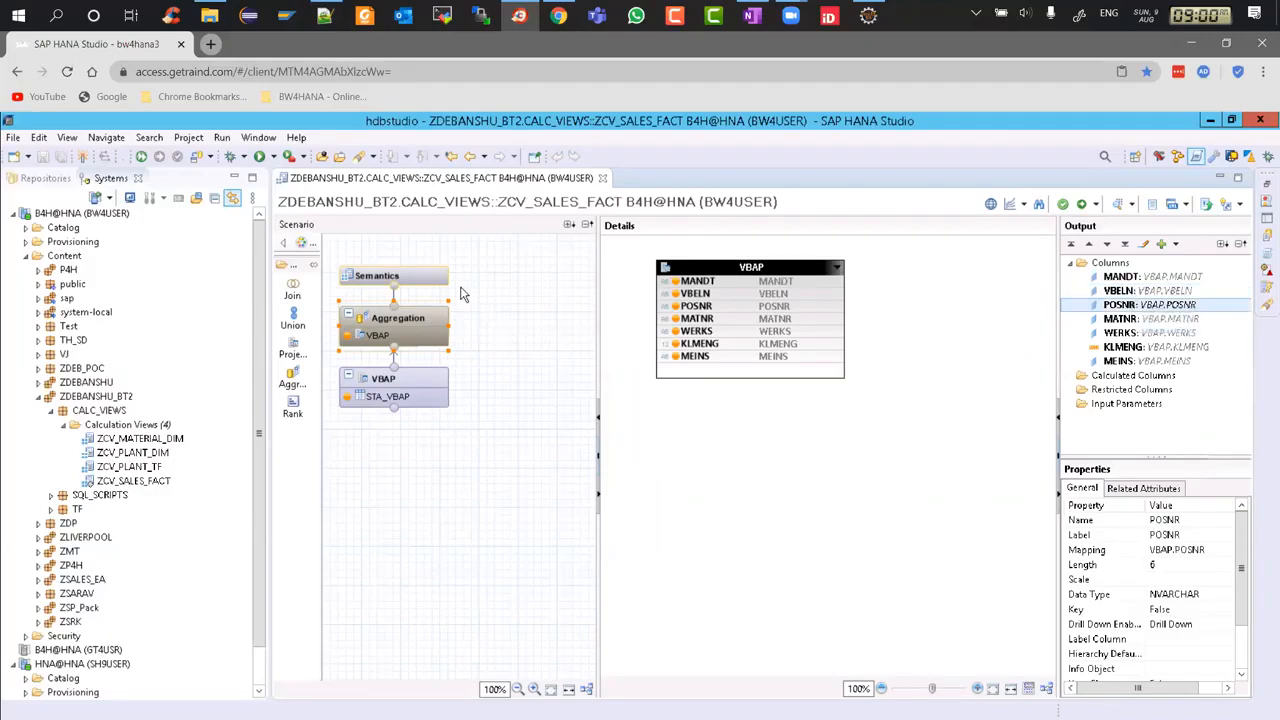
In the Semantics node, widen the Name column, change KLMENG's column type to Attribute, and save the view.
{"action": "left_click", "coordinate": [446, 279]}
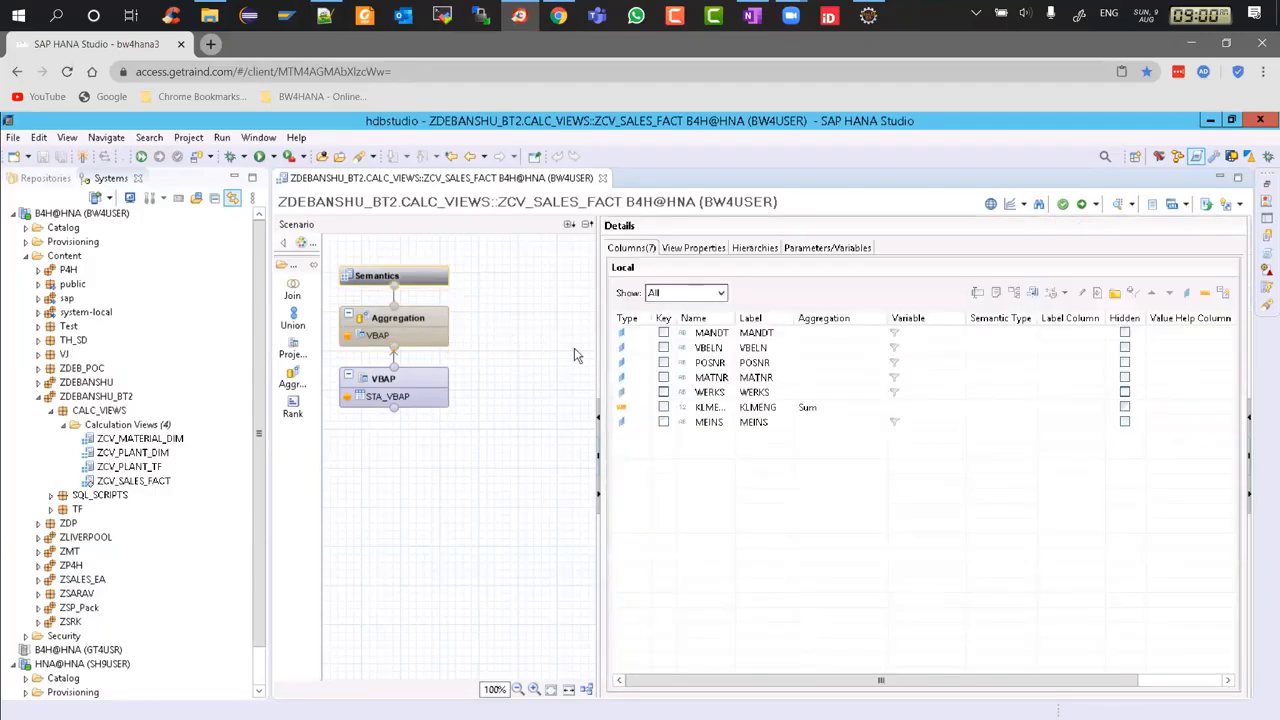
{"action": "left_click_drag", "start_coordinate": [737, 318], "coordinate": [781, 318]}
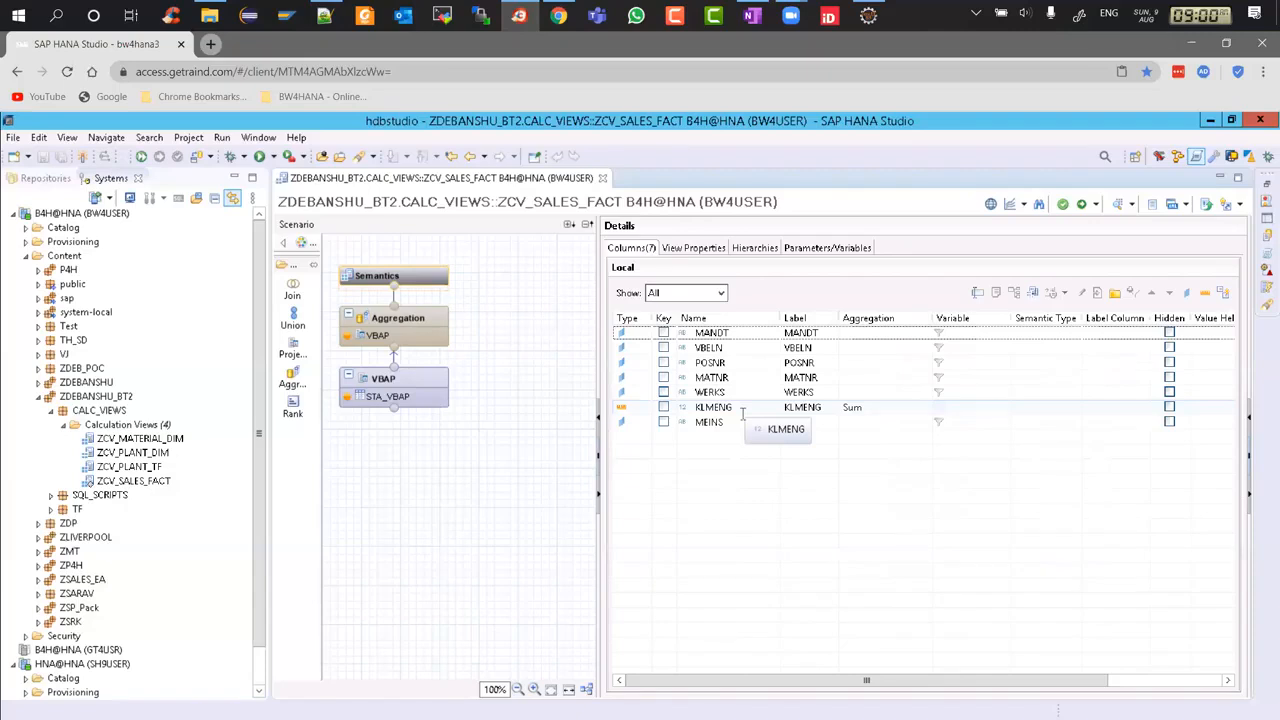
{"action": "left_click", "coordinate": [641, 410]}
{"action": "left_click", "coordinate": [643, 409]}
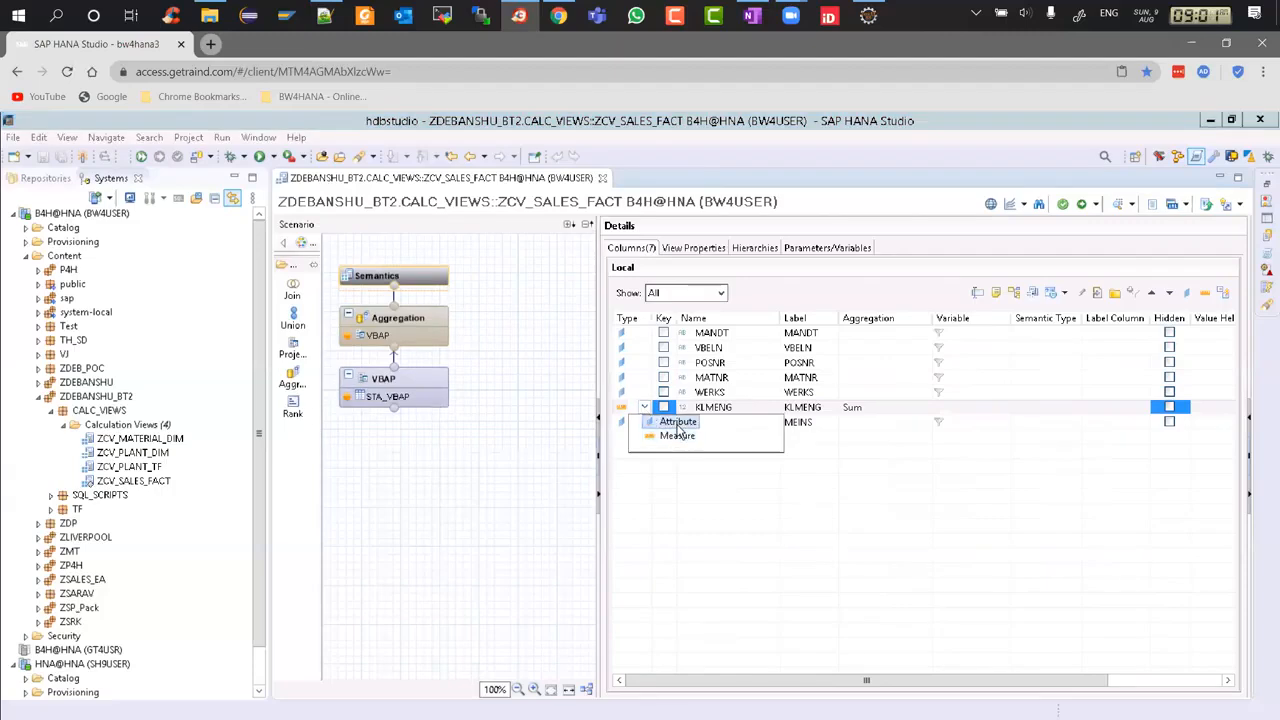
{"action": "left_click", "coordinate": [677, 421]}
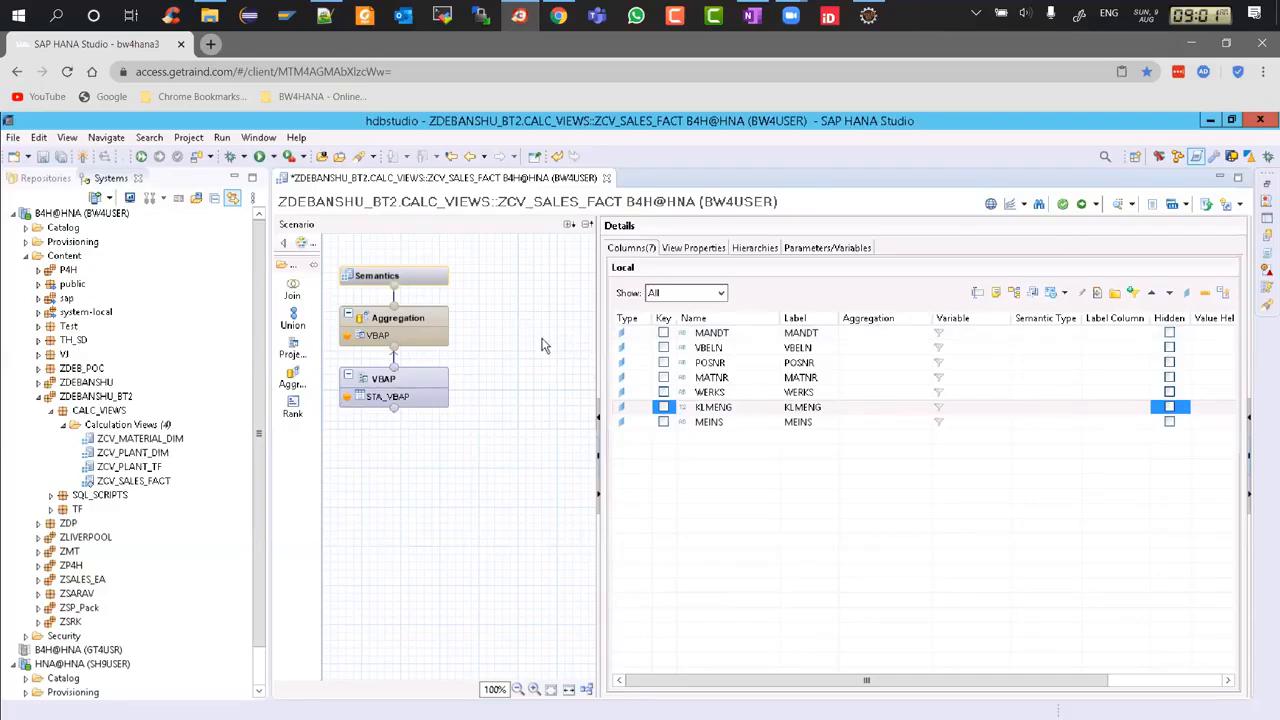
{"action": "key", "text": "ctrl+s"}
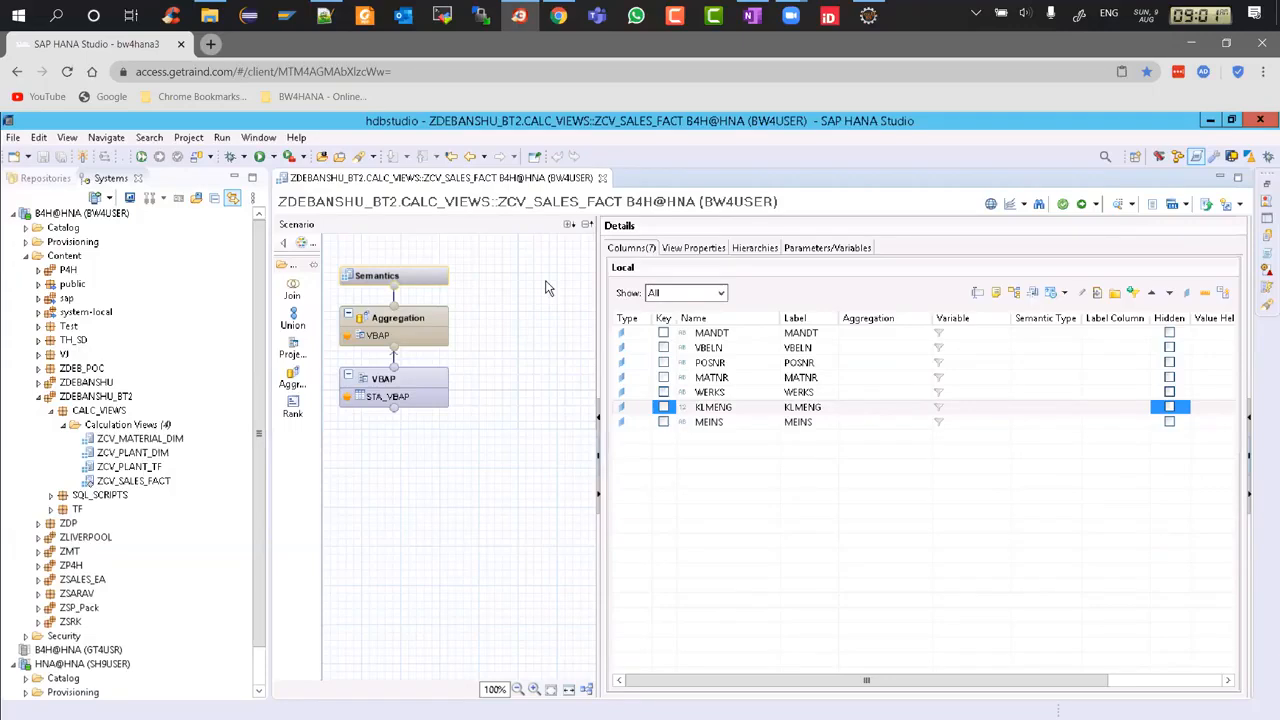
Try to activate the calculation view and review the detailed error report of the latest activation job.
{"action": "left_click", "coordinate": [1081, 205]}
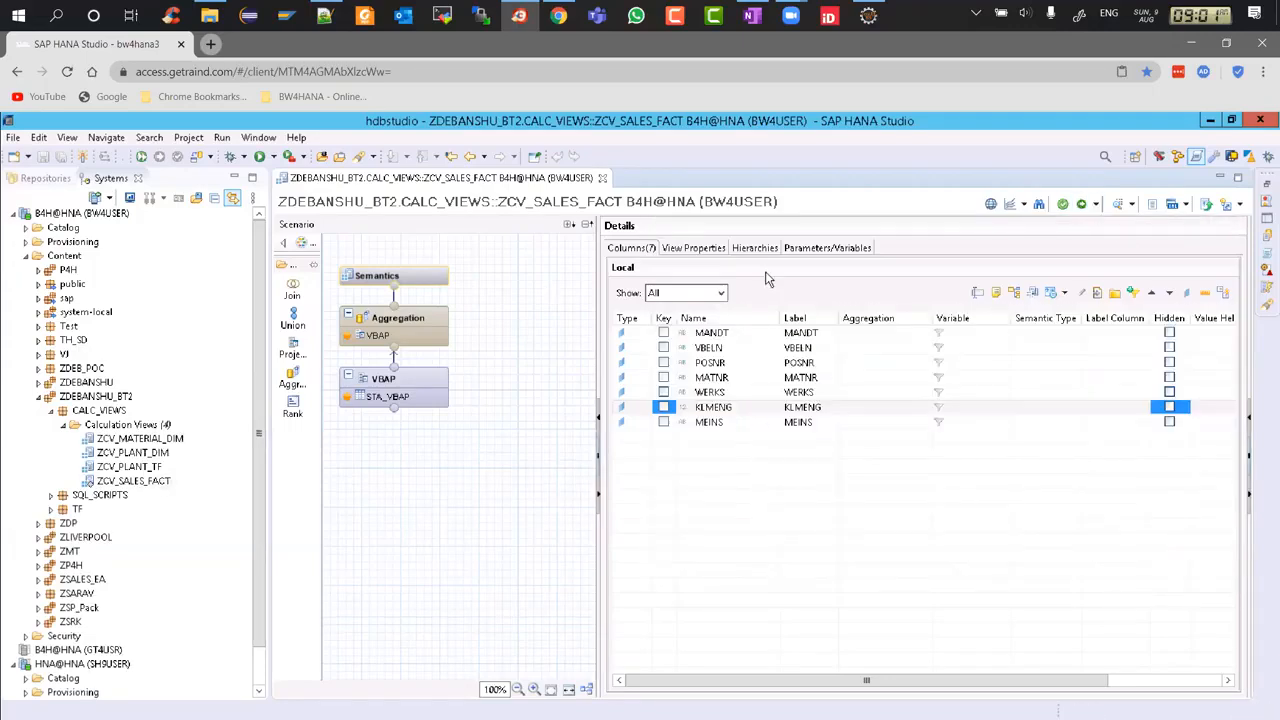
{"action": "left_click", "coordinate": [1265, 255]}
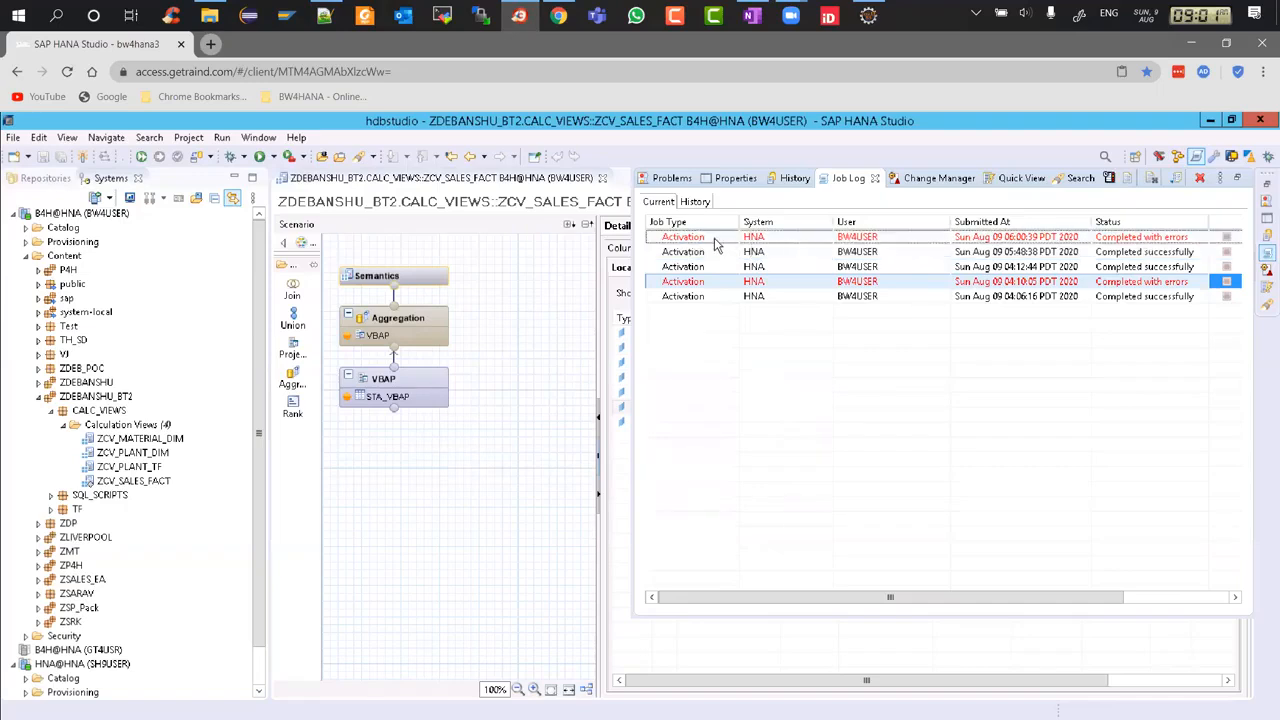
{"action": "left_click", "coordinate": [713, 242]}
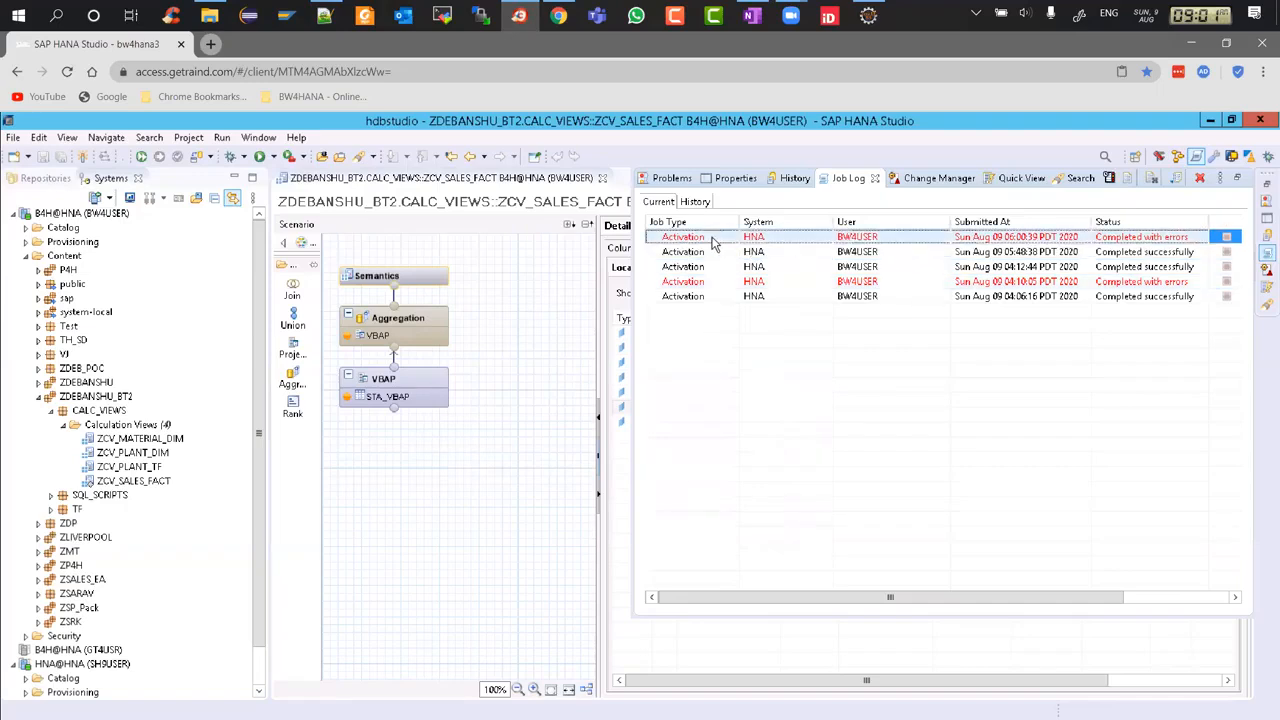
{"action": "double_click", "coordinate": [713, 242]}
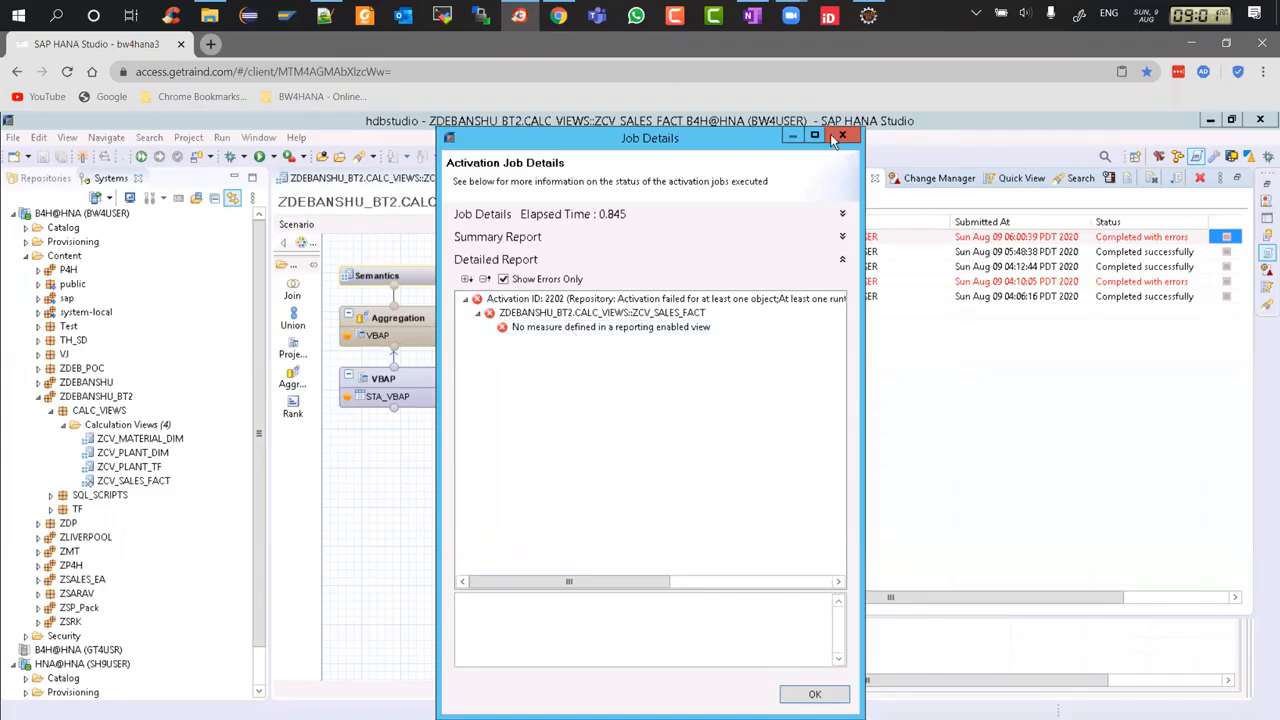
{"action": "key", "text": "Escape"}
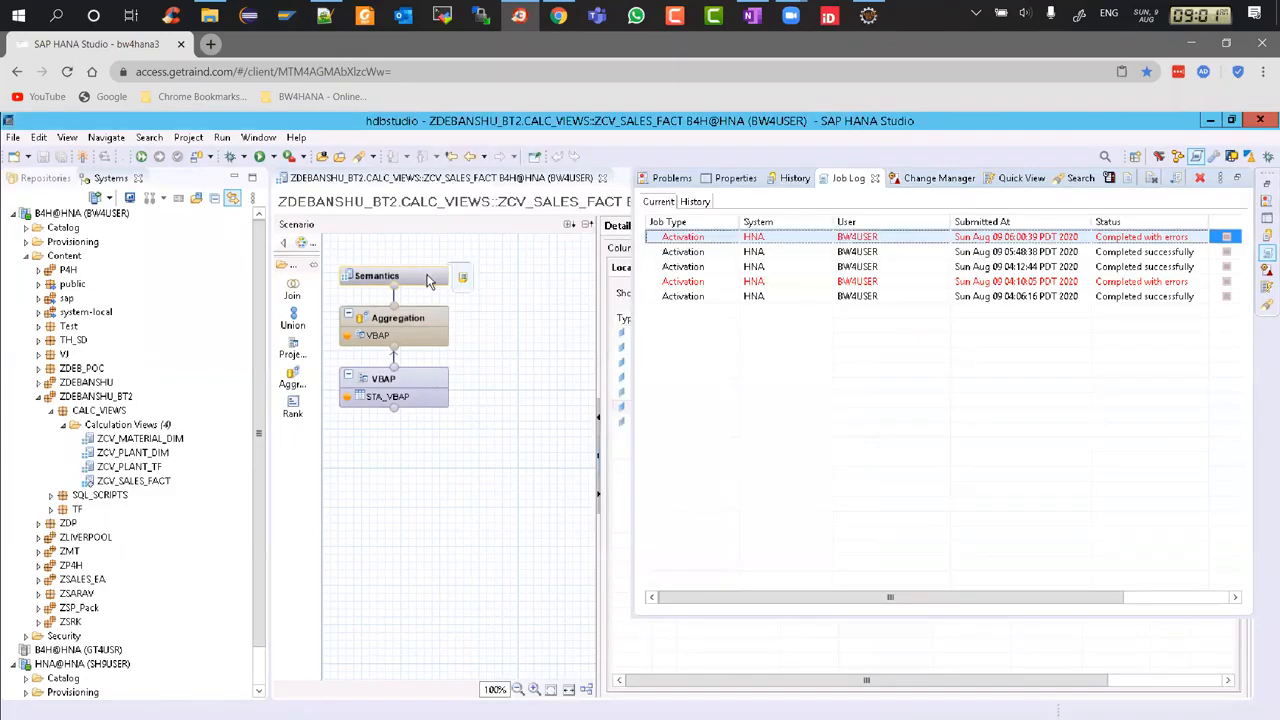
Set KLMENG's column type to Measure in the Semantics node.
{"action": "left_click", "coordinate": [428, 281]}
{"action": "left_click", "coordinate": [644, 410]}
{"action": "left_click", "coordinate": [644, 412]}
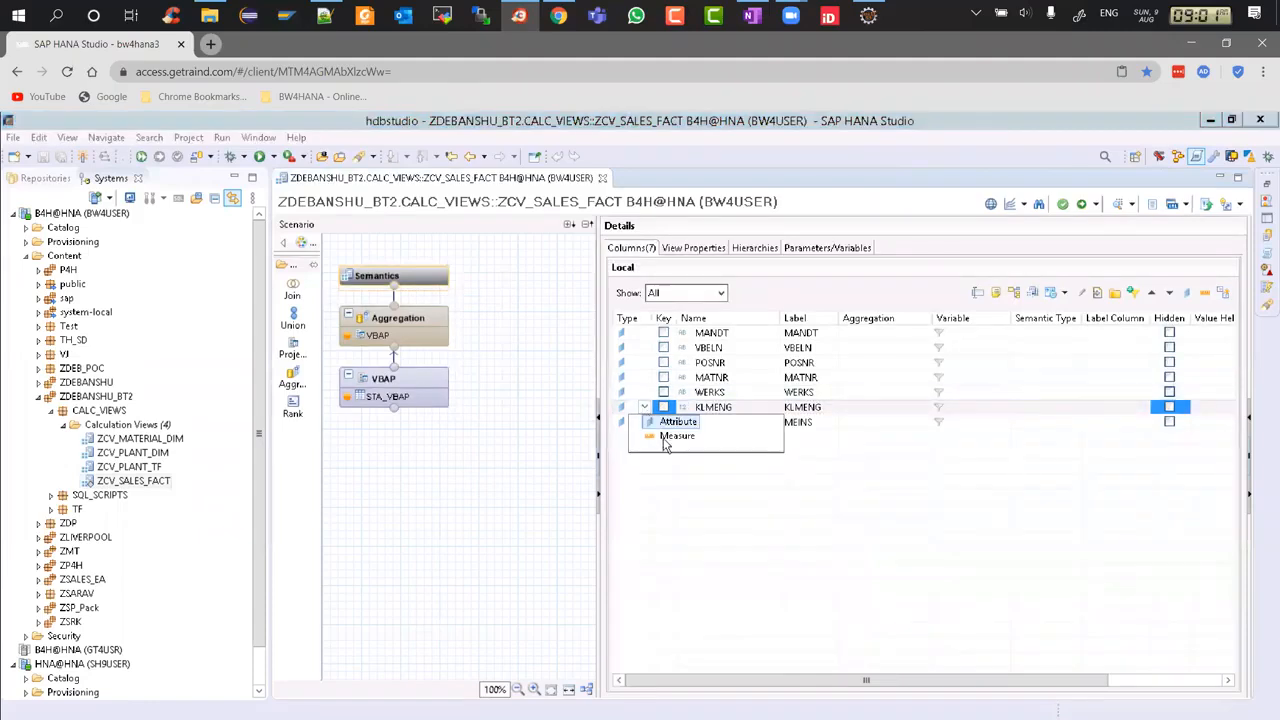
{"action": "left_click", "coordinate": [666, 440]}
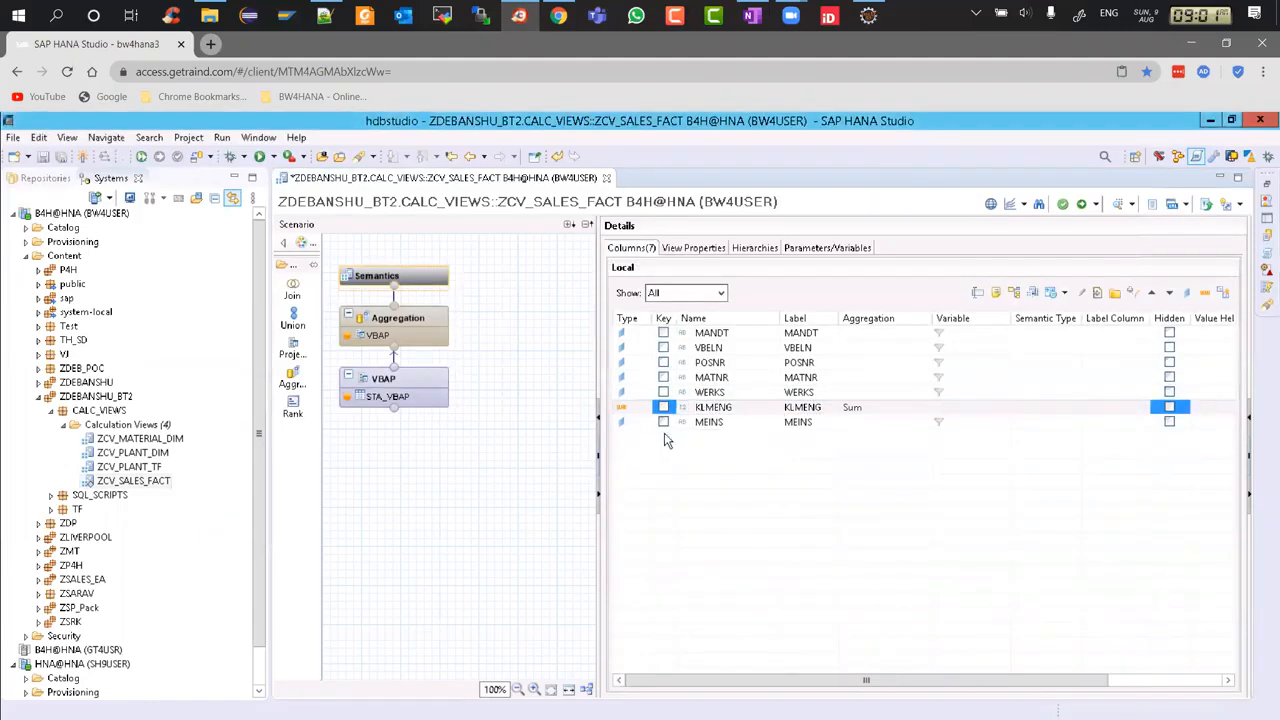
Set the view's default client to Cross Client and return to the Semantics column list.
{"action": "left_click", "coordinate": [693, 248]}
{"action": "left_click", "coordinate": [832, 433]}
{"action": "left_click", "coordinate": [780, 462]}
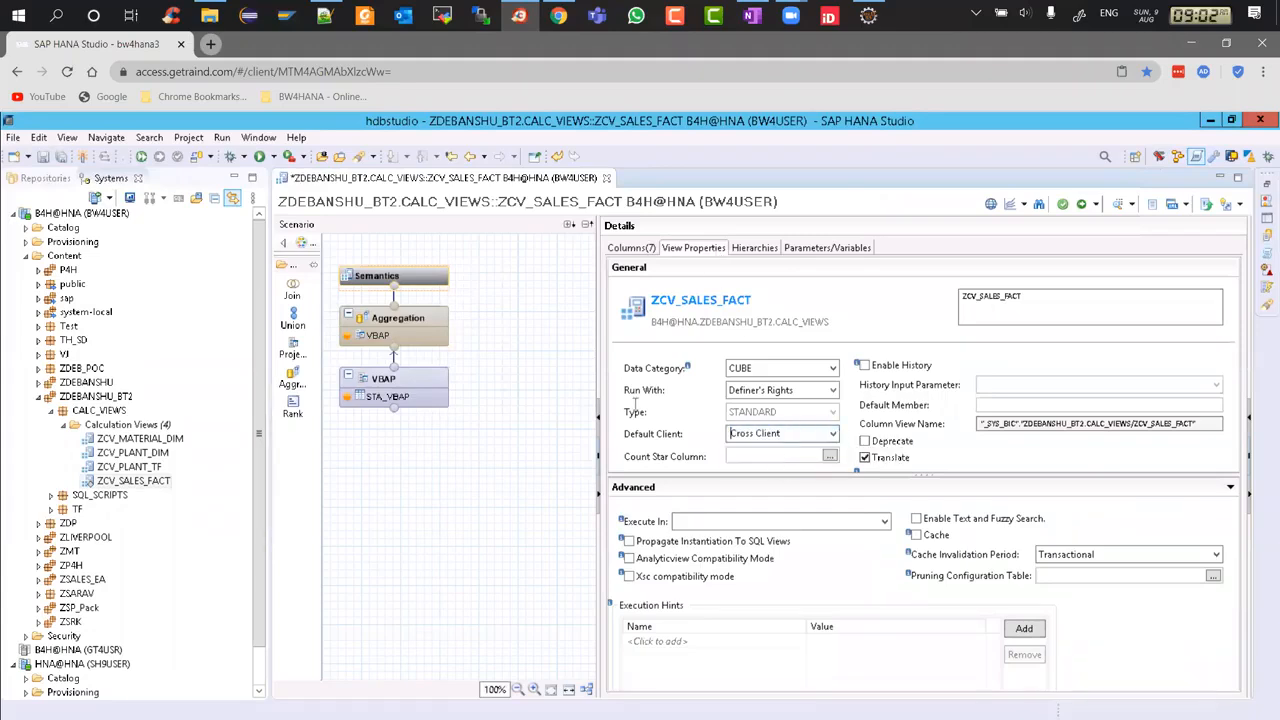
{"action": "left_click", "coordinate": [508, 293]}
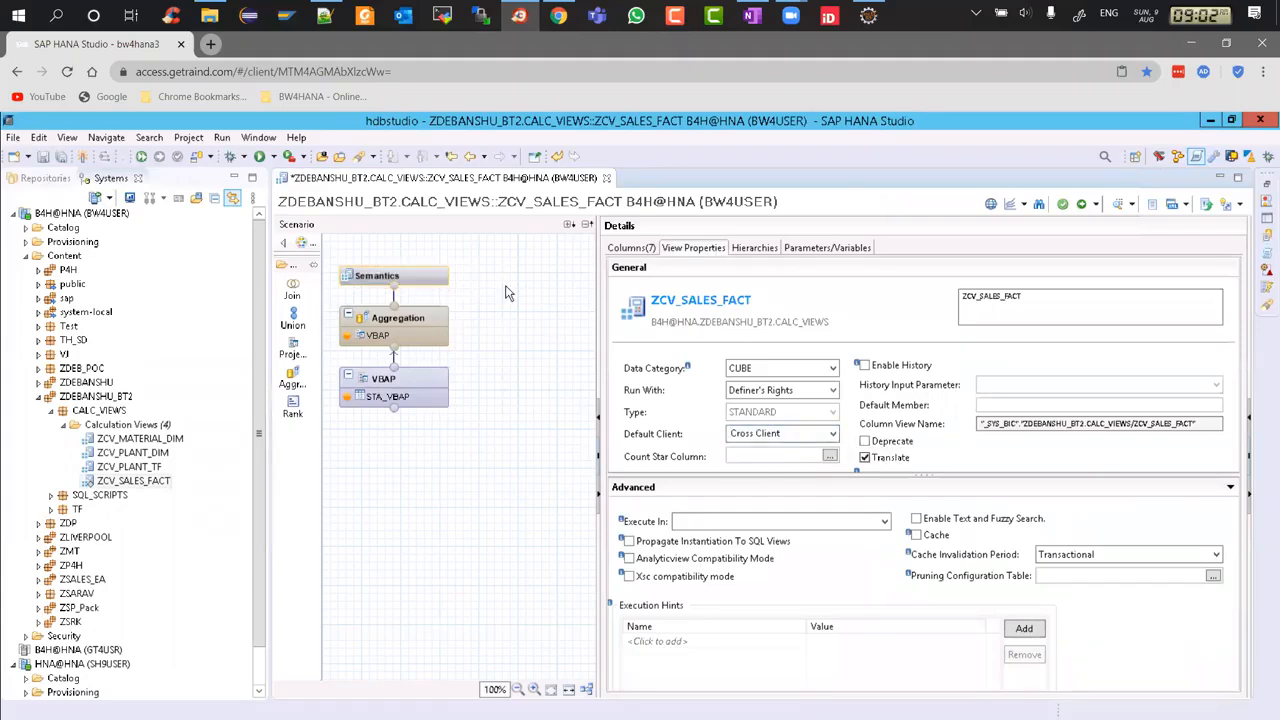
{"action": "left_click", "coordinate": [634, 251]}
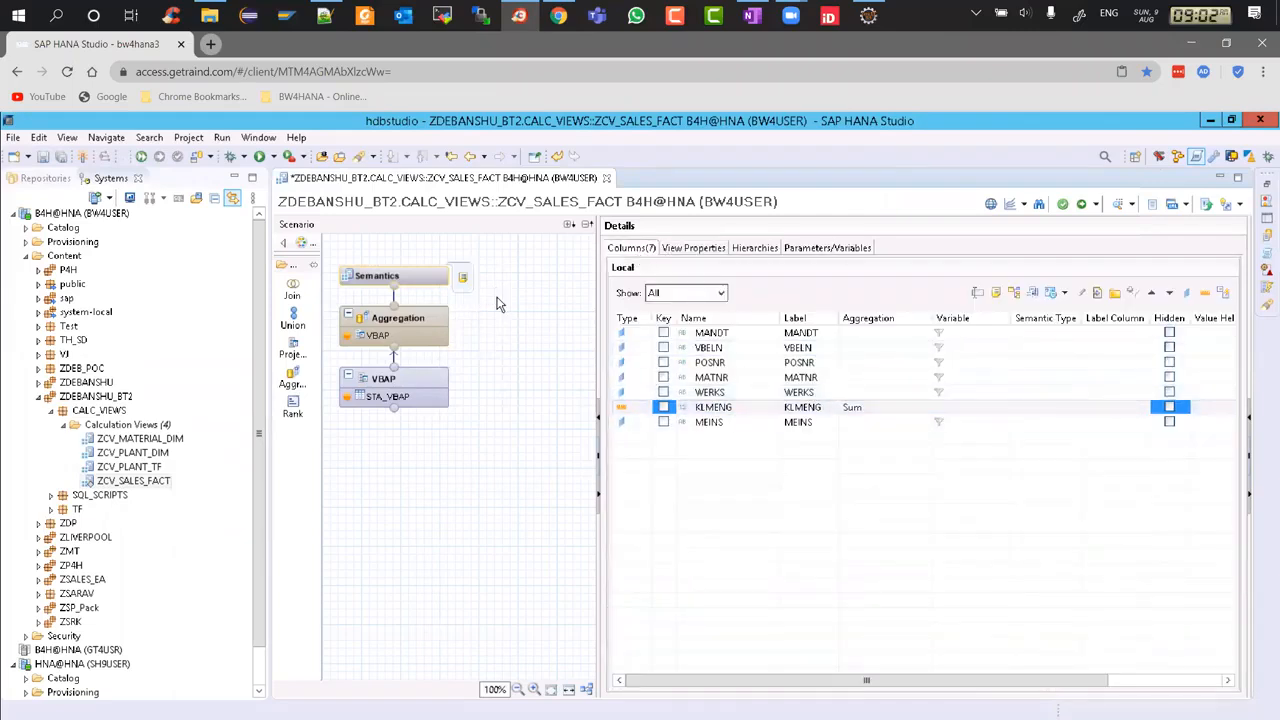
Save and activate the calculation view, and check the latest activation's status in the job log.
{"action": "left_click", "coordinate": [1081, 206]}
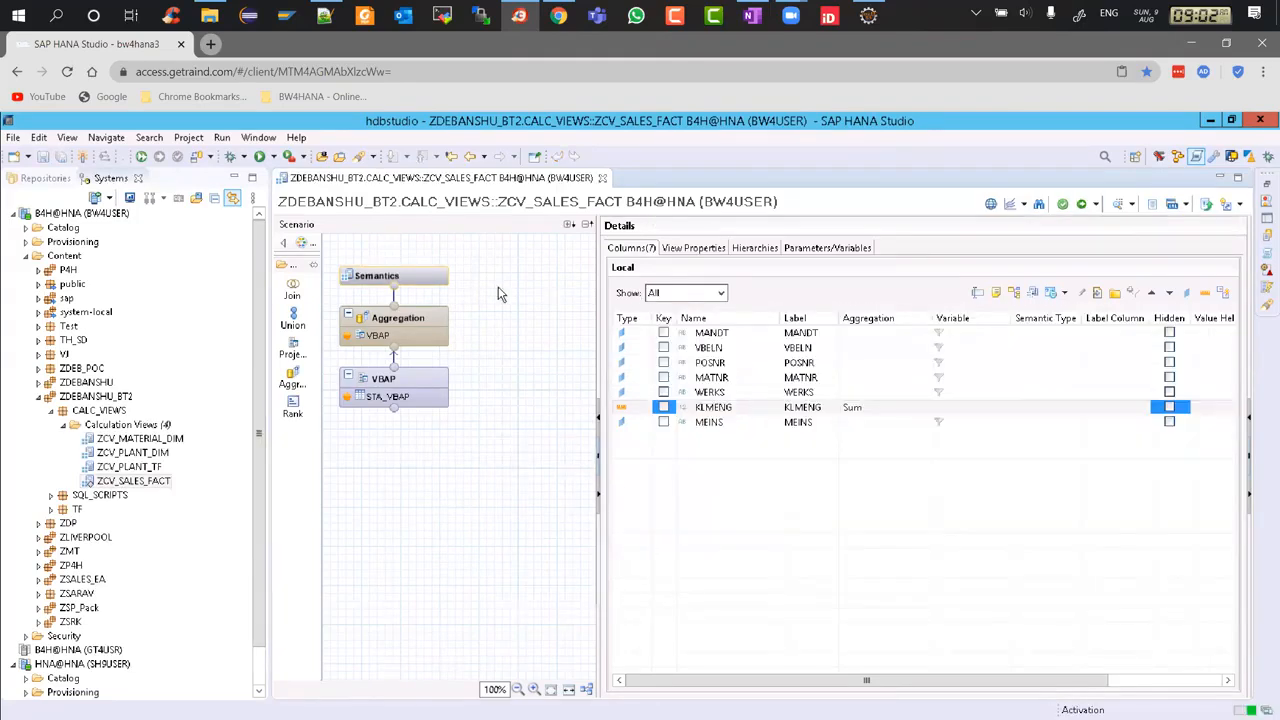
{"action": "left_click", "coordinate": [1266, 258]}
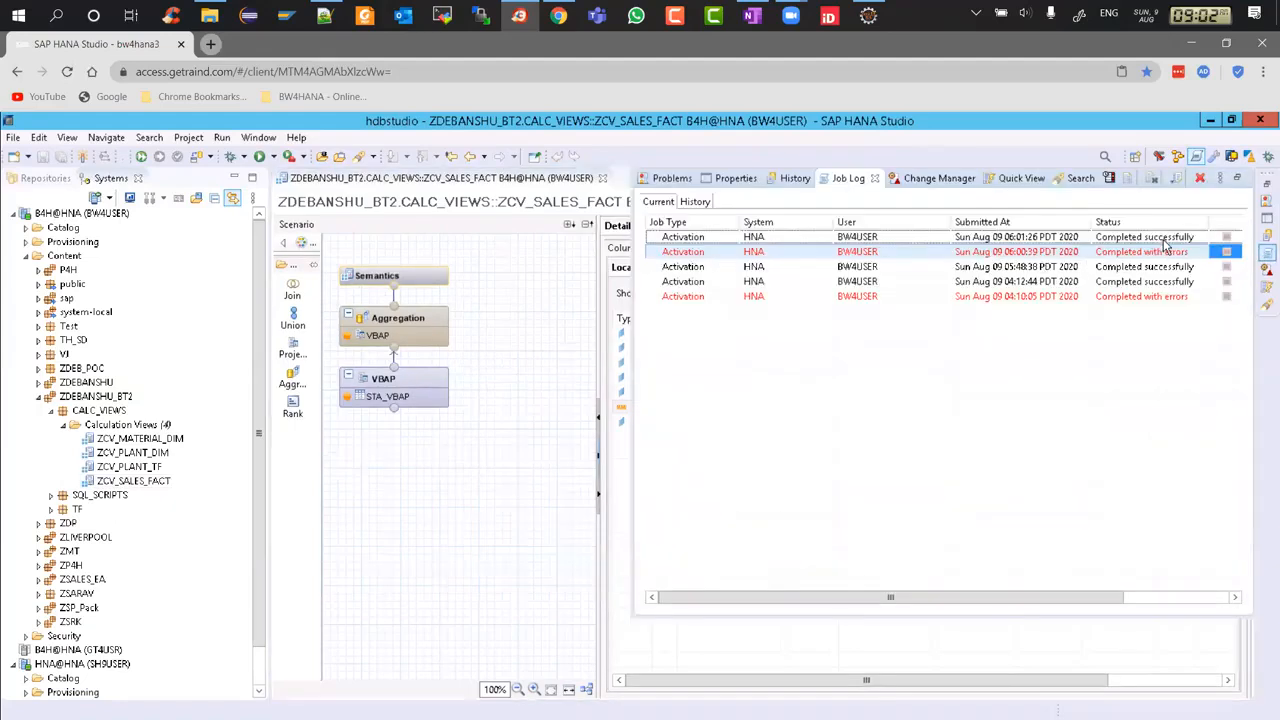
{"action": "left_click", "coordinate": [433, 280]}
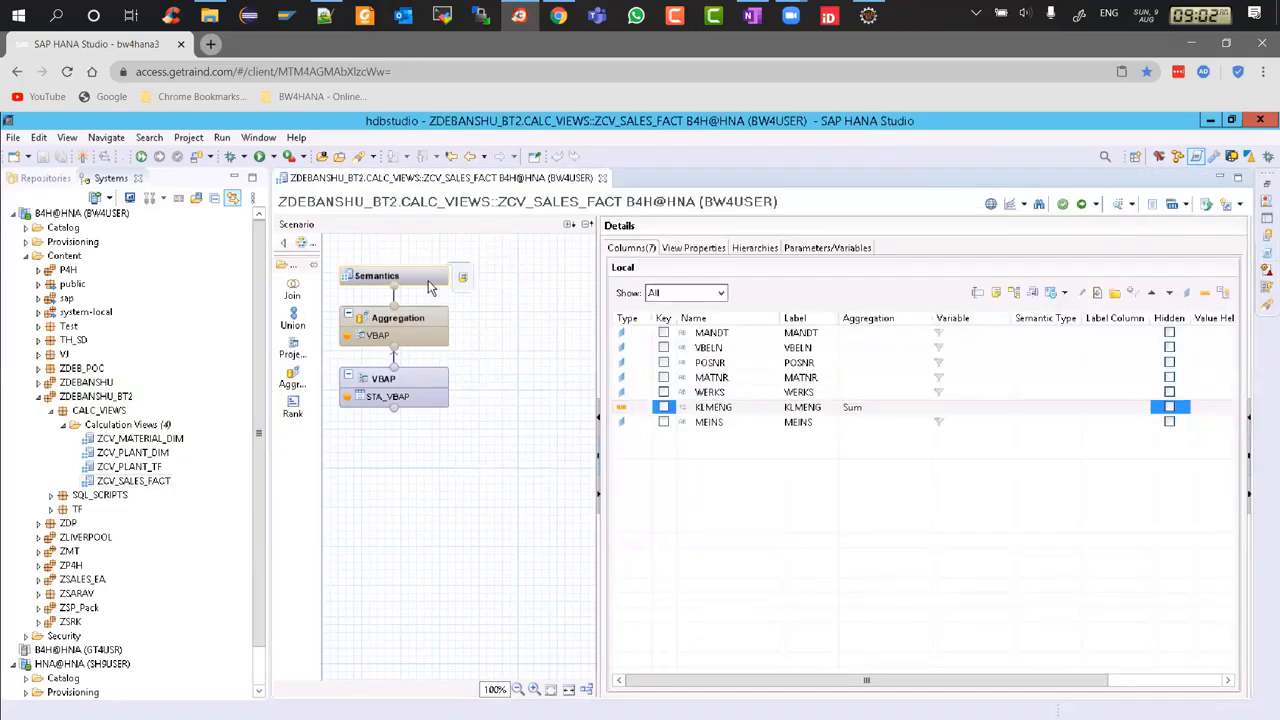
Open a data preview of the activated ZCV_SALES_FACT view and examine its raw data.
{"action": "right_click", "coordinate": [430, 286]}
{"action": "left_click", "coordinate": [470, 291]}
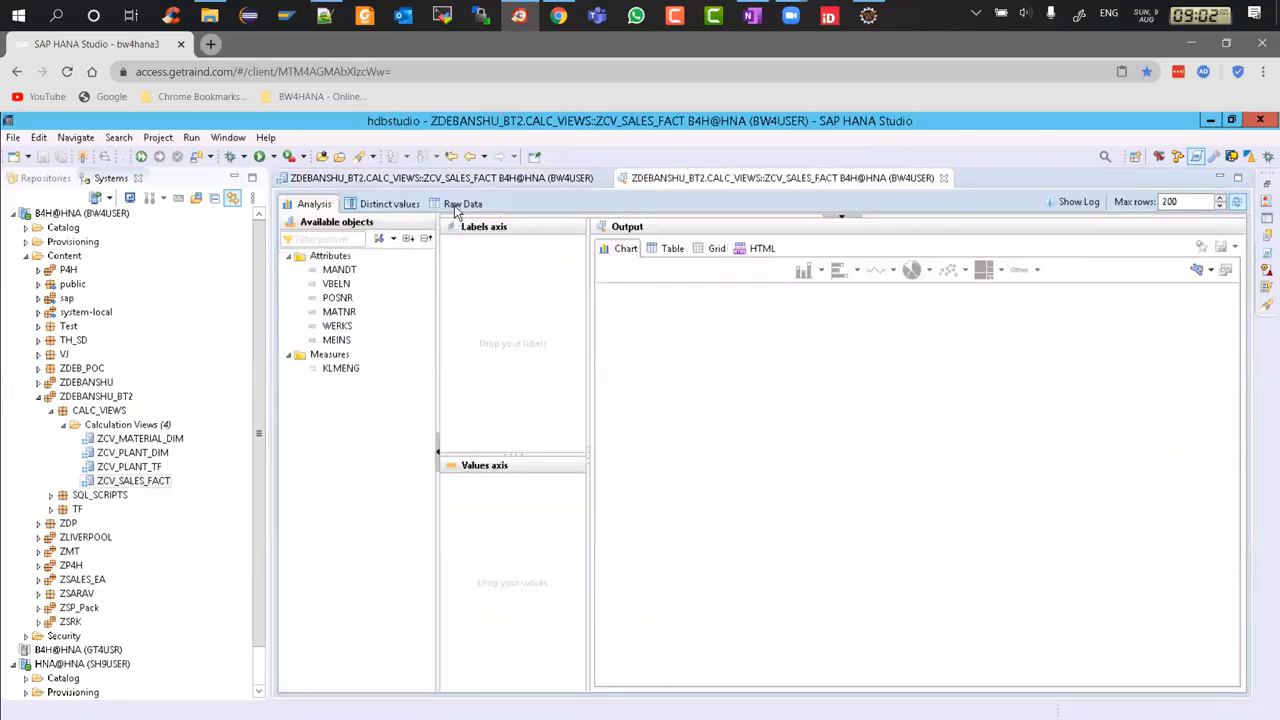
{"action": "left_click", "coordinate": [460, 204]}
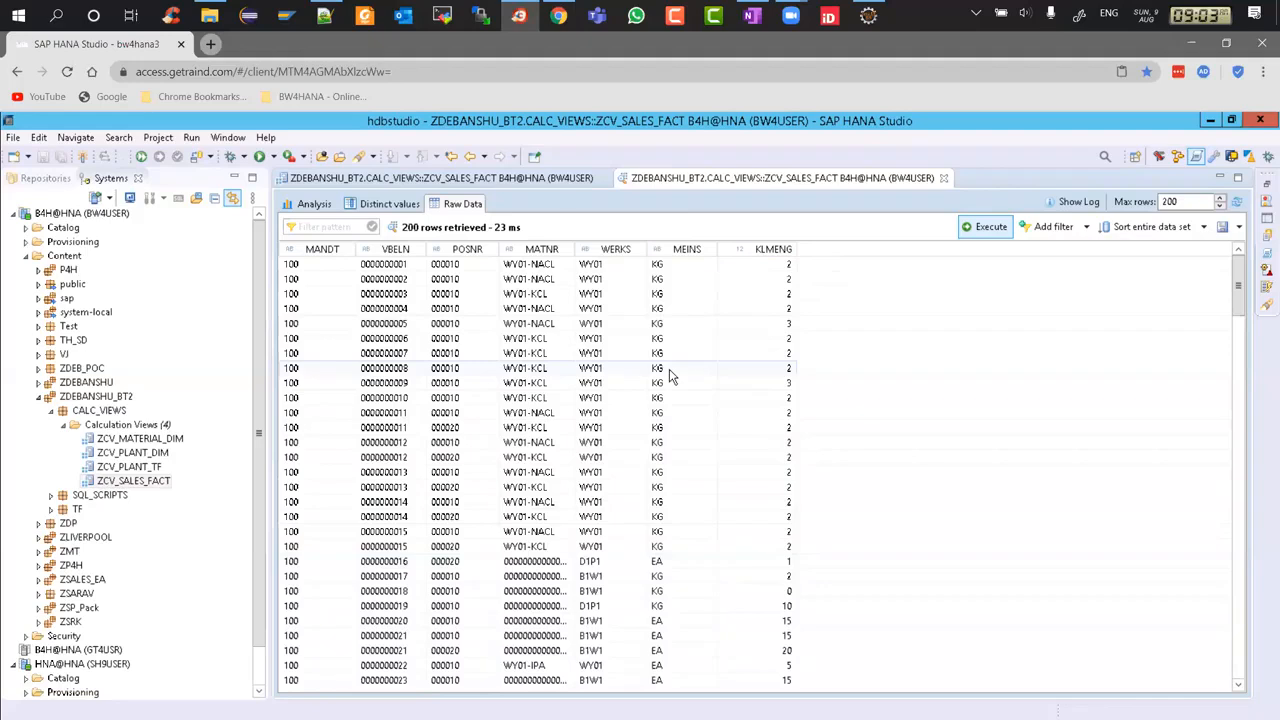
Return to the ZCV_SALES_FACT editor and review the Semantics node's view properties.
{"action": "left_click", "coordinate": [500, 182]}
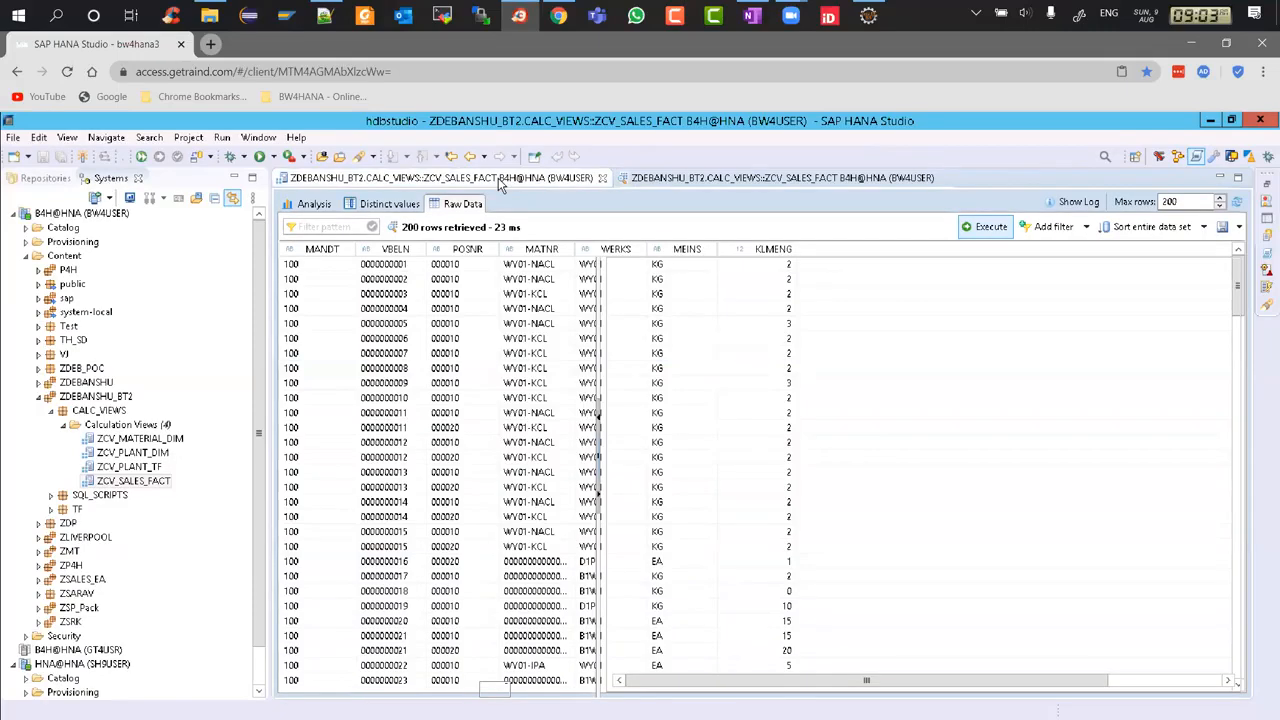
{"action": "left_click", "coordinate": [513, 289]}
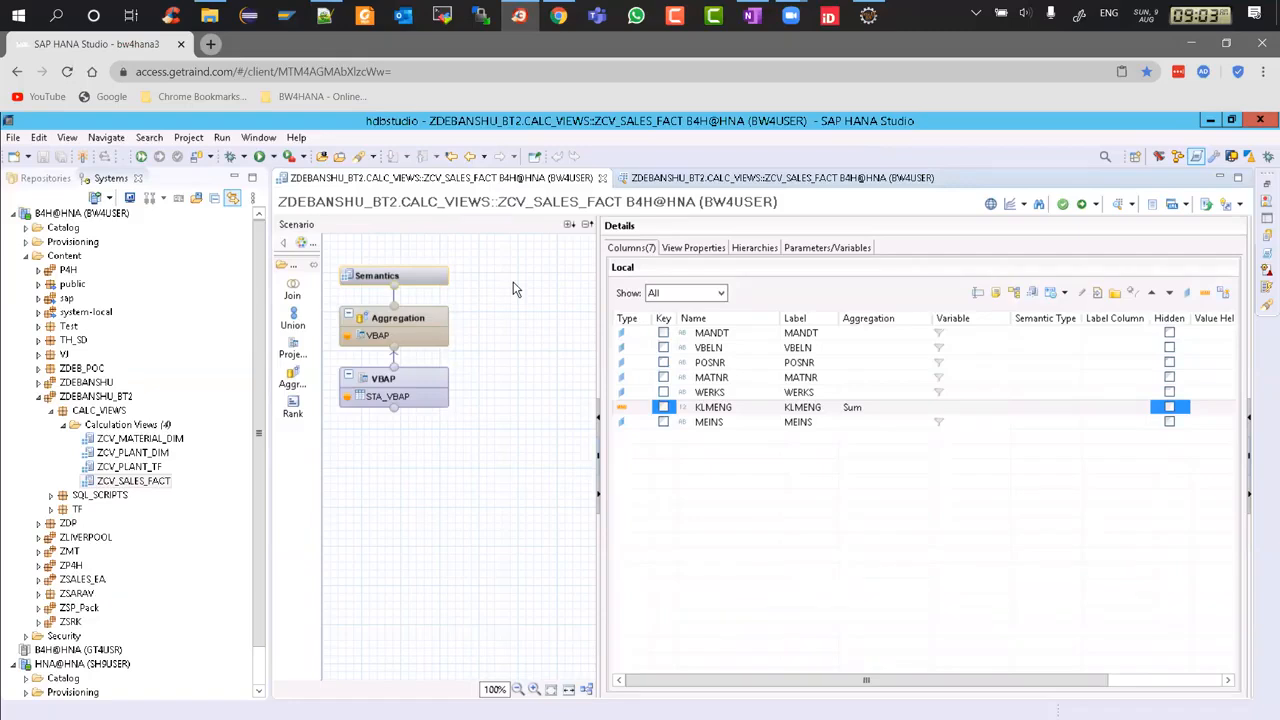
{"action": "left_click", "coordinate": [452, 279]}
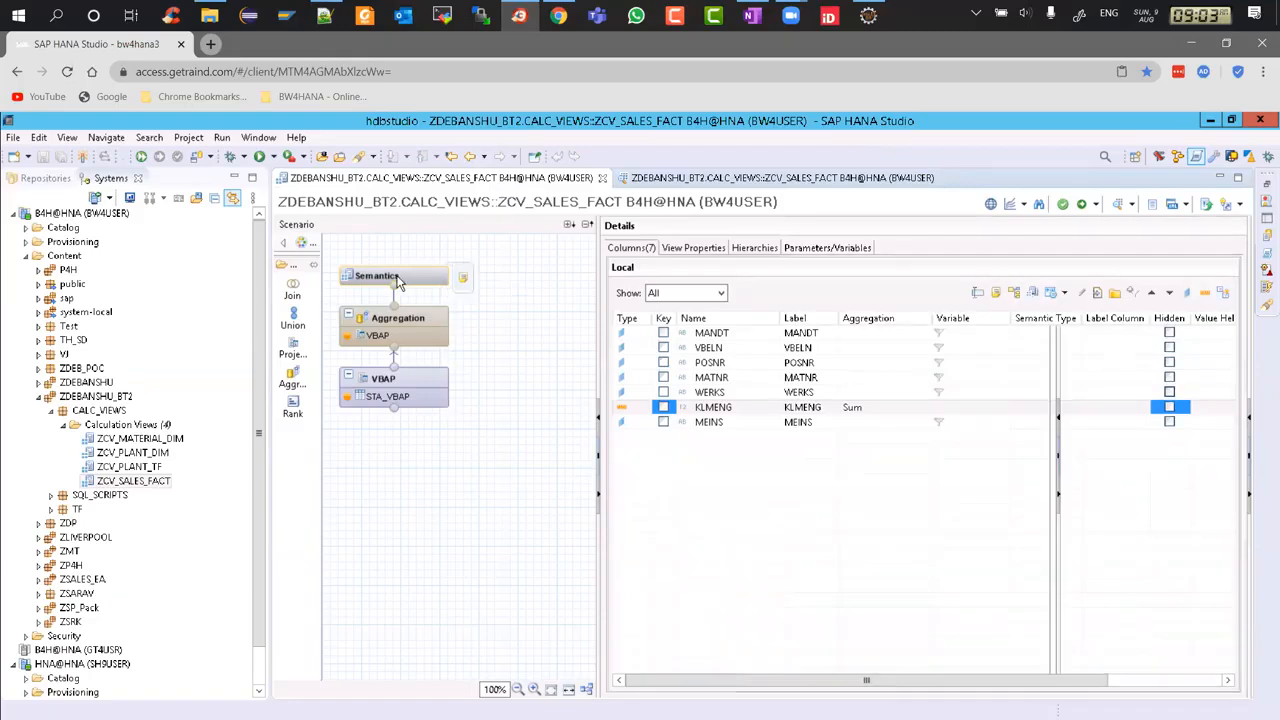
{"action": "left_click", "coordinate": [695, 248]}
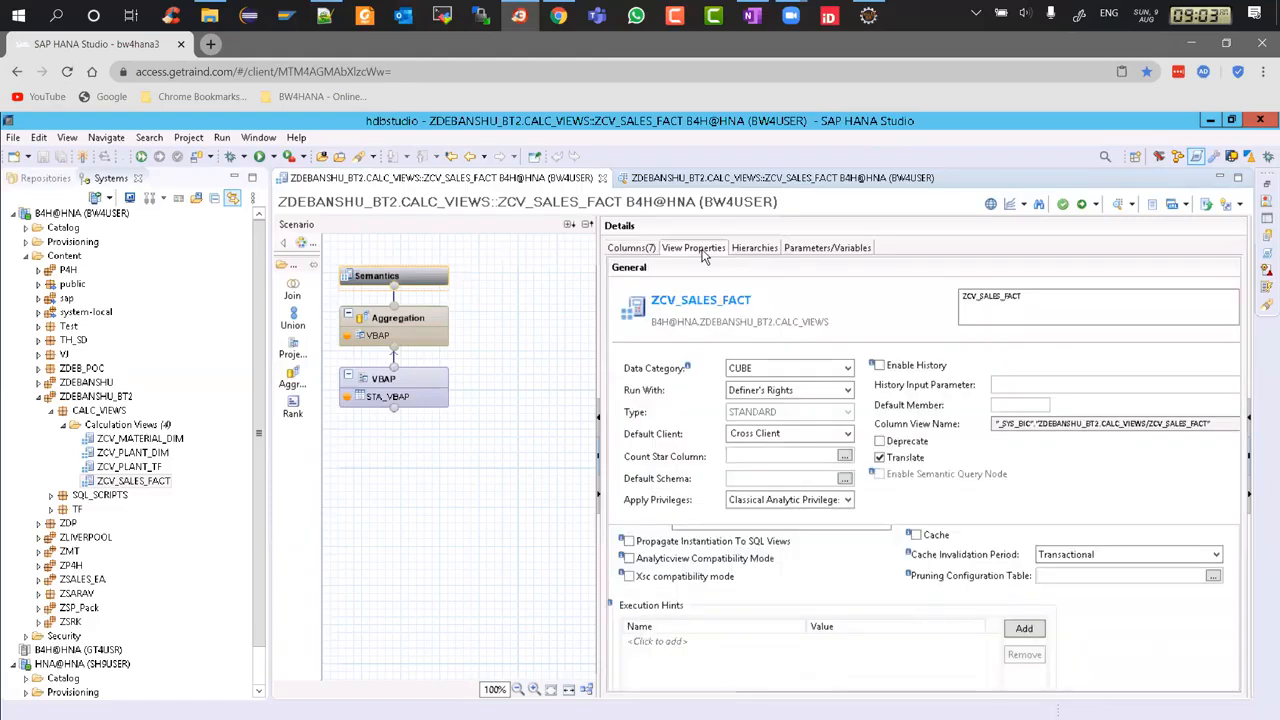
Examine KLMENG's properties in the Aggregation node's output, enlarging the property list to check its semantic type.
{"action": "left_click", "coordinate": [393, 320]}
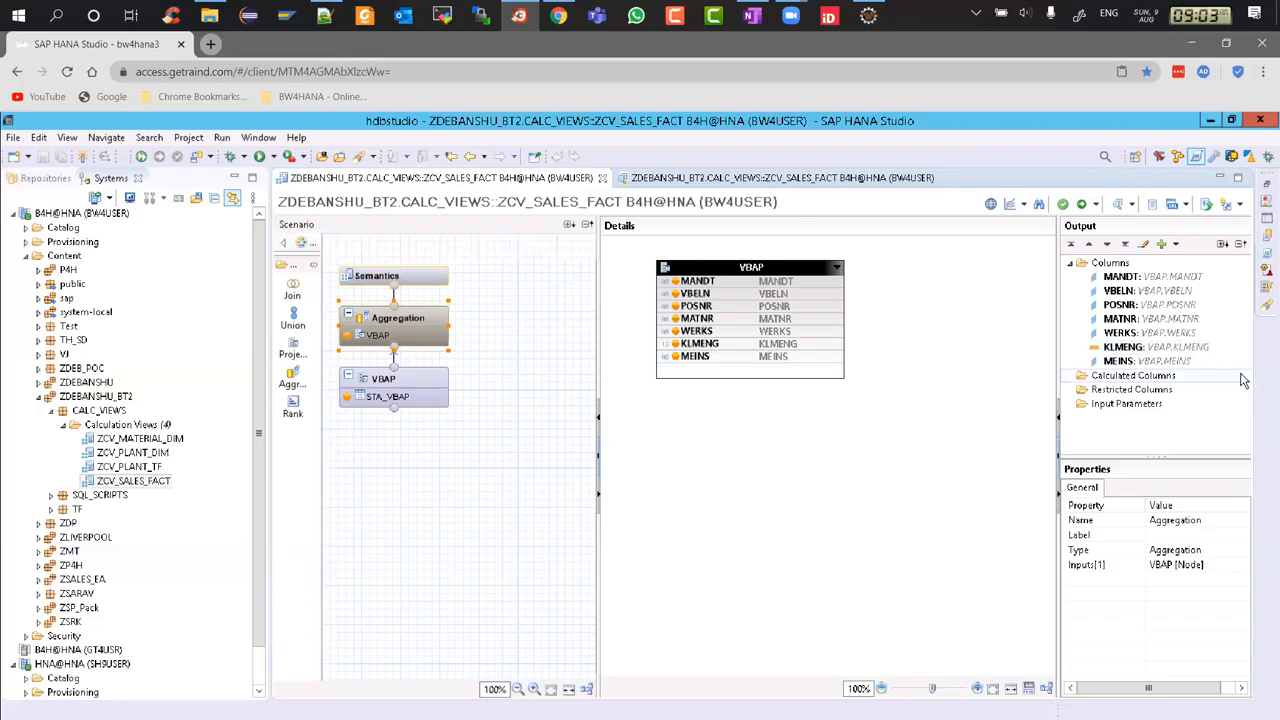
{"action": "left_click", "coordinate": [1134, 348]}
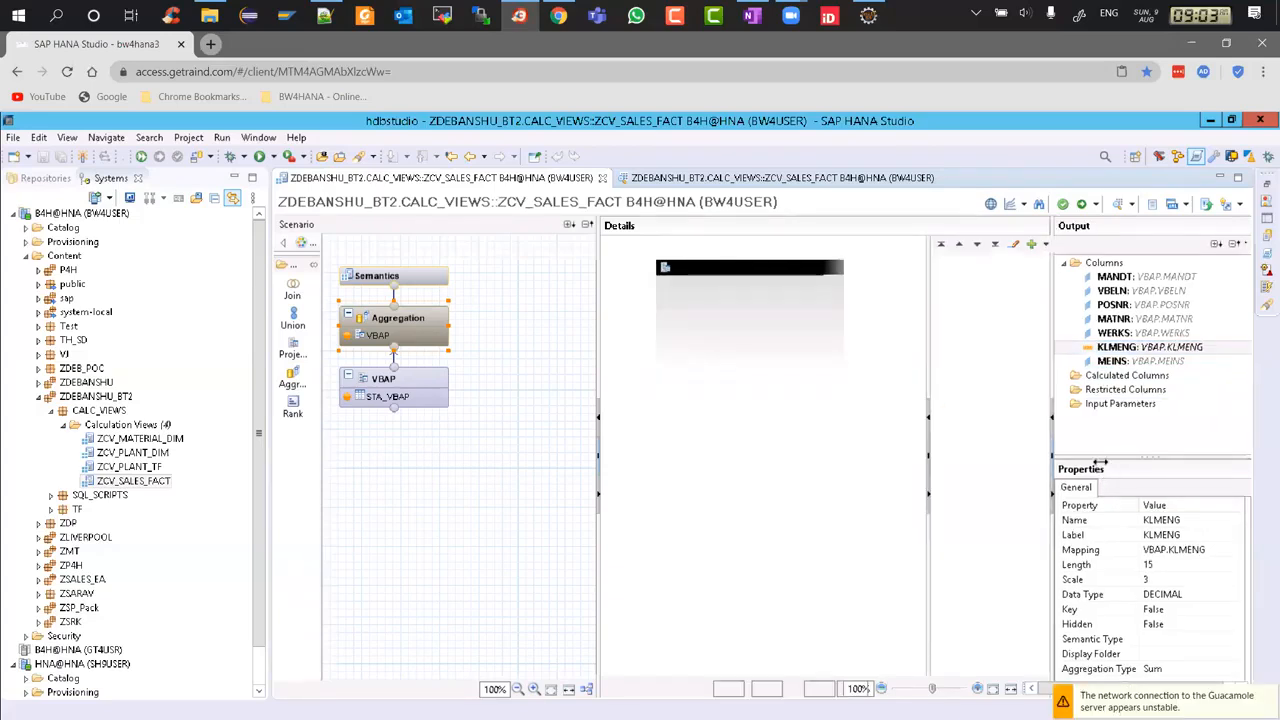
{"action": "left_click_drag", "start_coordinate": [1117, 457], "coordinate": [1133, 493]}
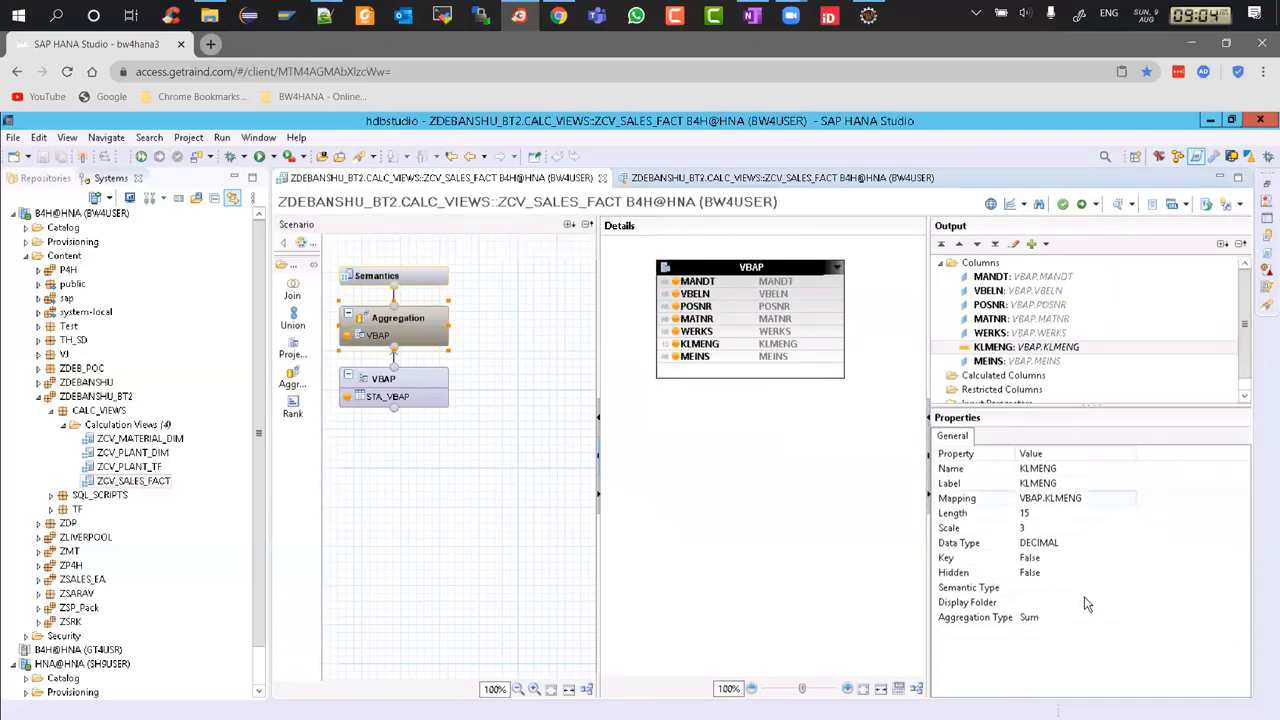
{"action": "left_click", "coordinate": [1054, 587]}
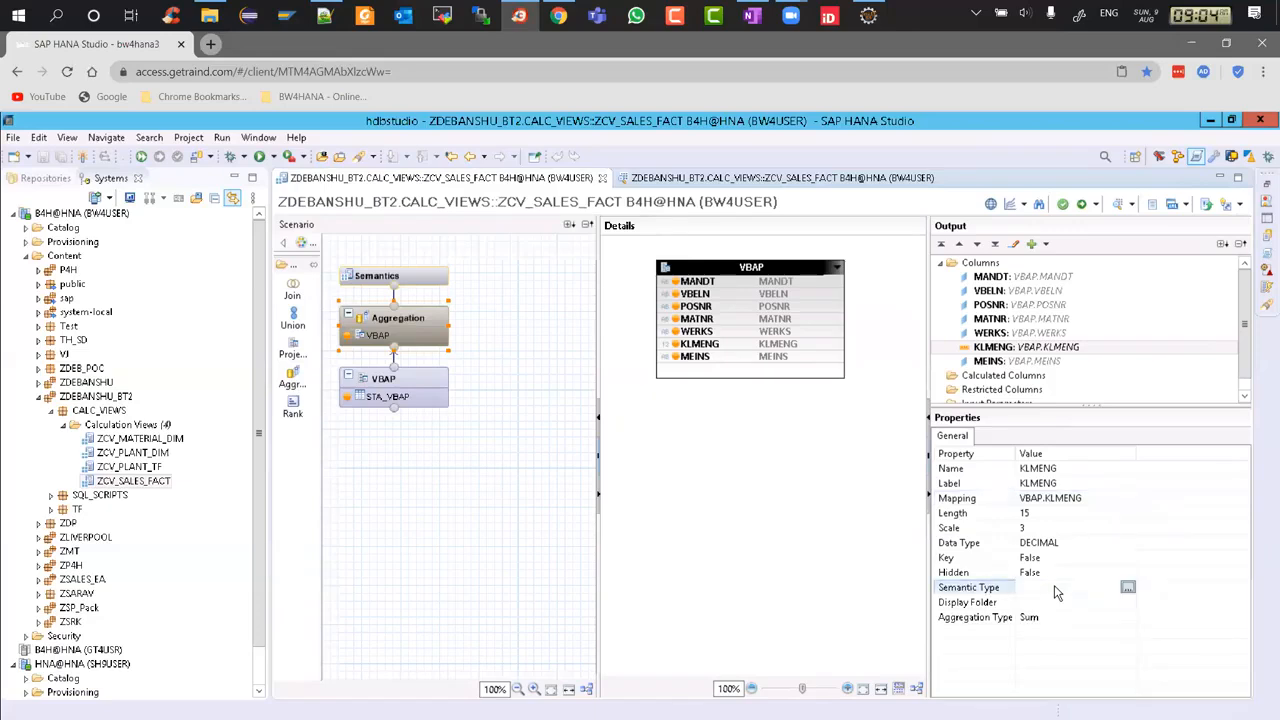
Assign the semantic type Unit of Measure to the MEINS column in the Aggregation node's output.
{"action": "left_click", "coordinate": [1000, 364]}
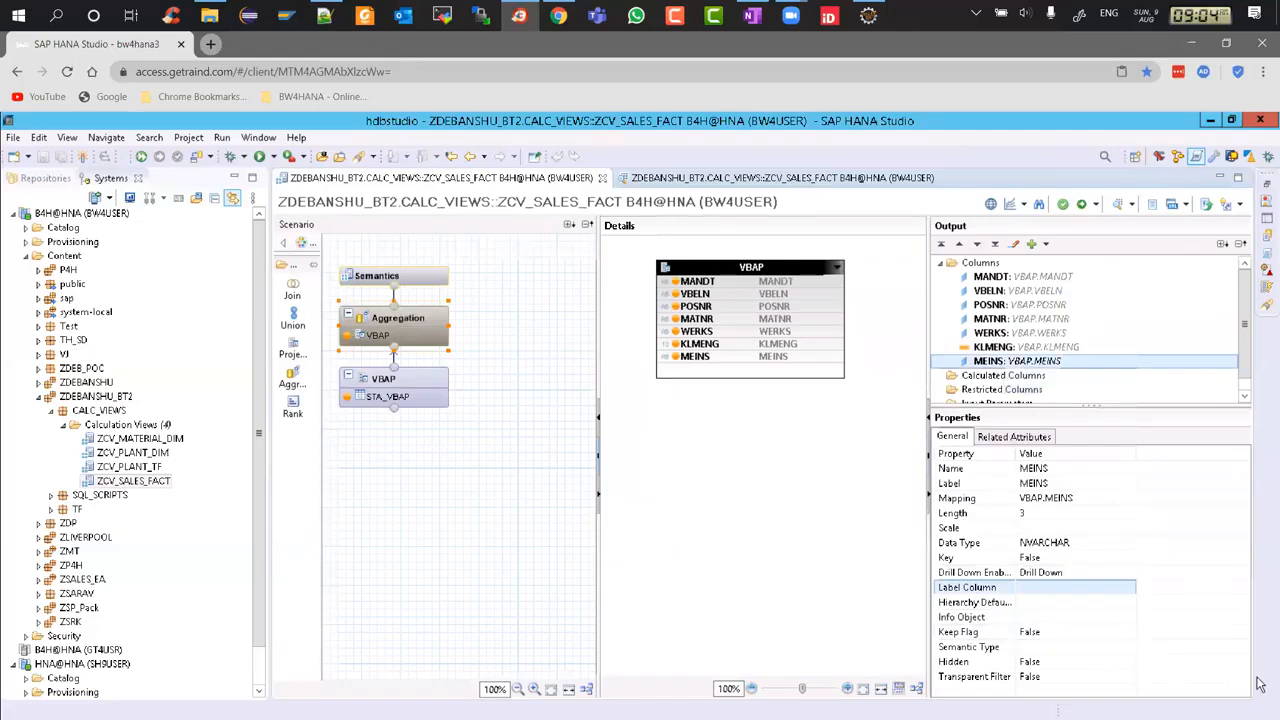
{"action": "left_click", "coordinate": [1092, 651]}
{"action": "left_click", "coordinate": [1127, 648]}
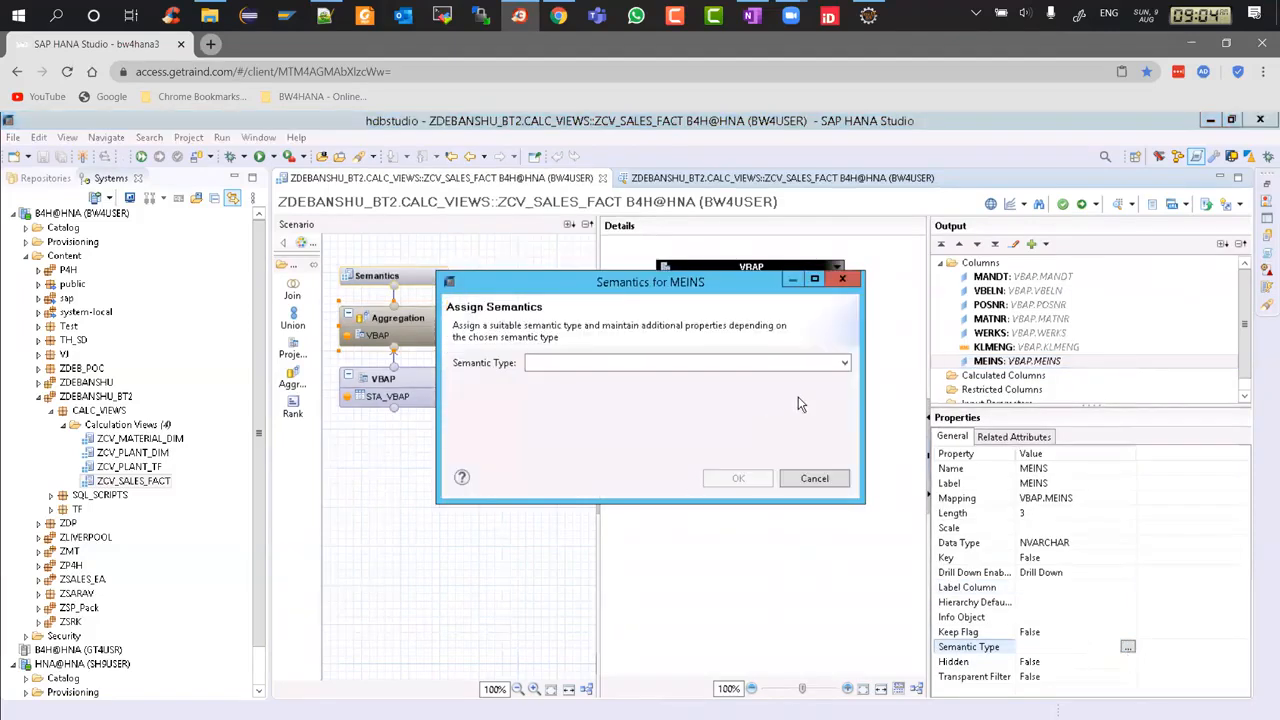
{"action": "left_click", "coordinate": [844, 364]}
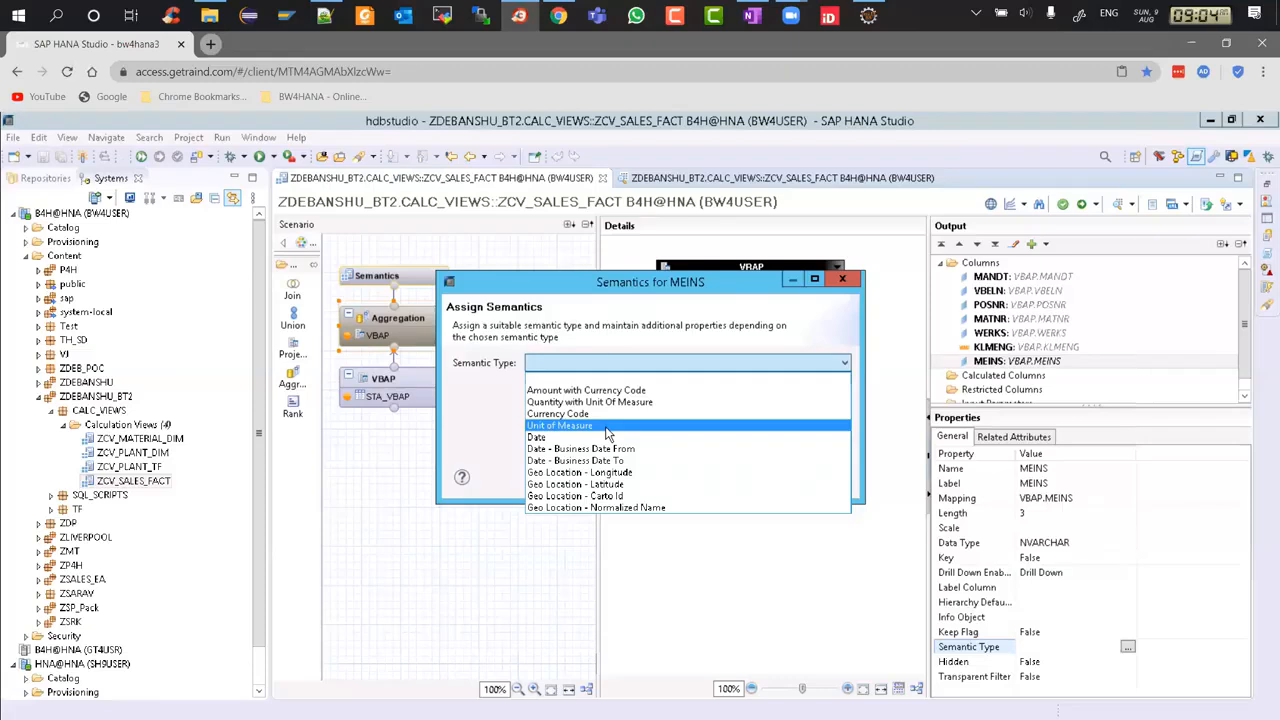
{"action": "left_click", "coordinate": [607, 428]}
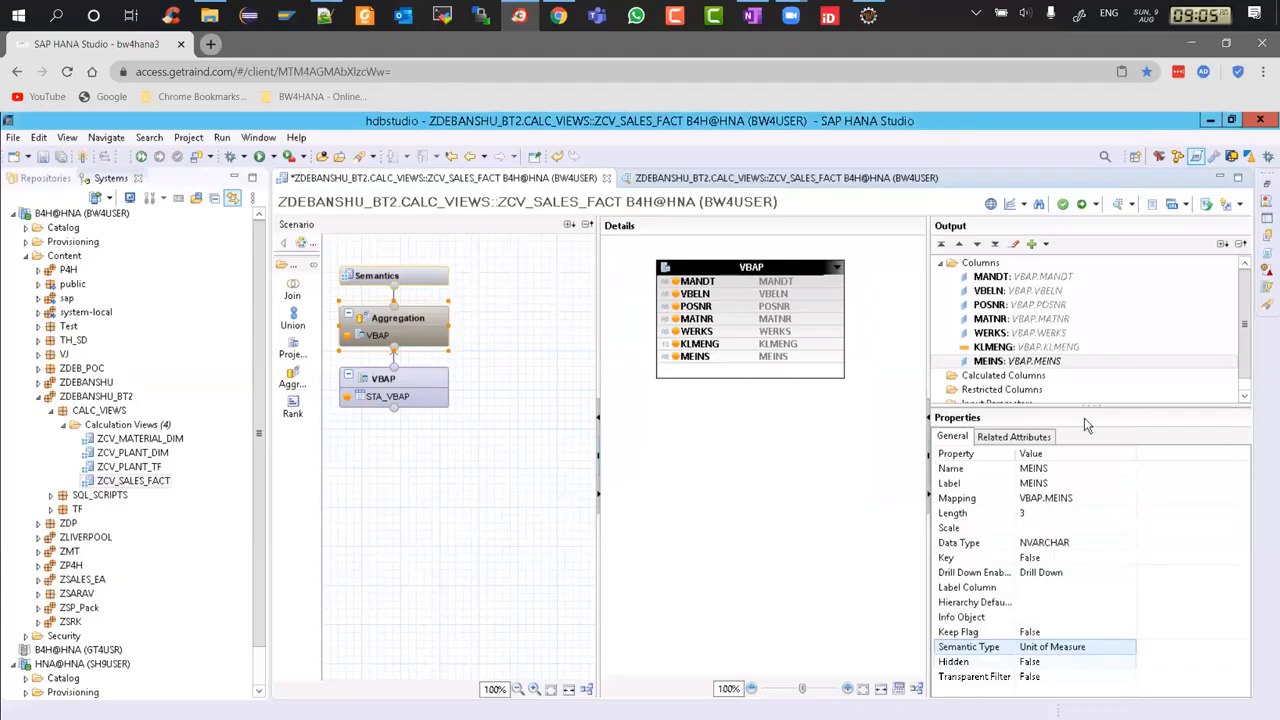
Choose Quantity with Unit Of Measure as the semantic type for KLMENG in the Aggregation node's output.
{"action": "left_click", "coordinate": [1000, 347]}
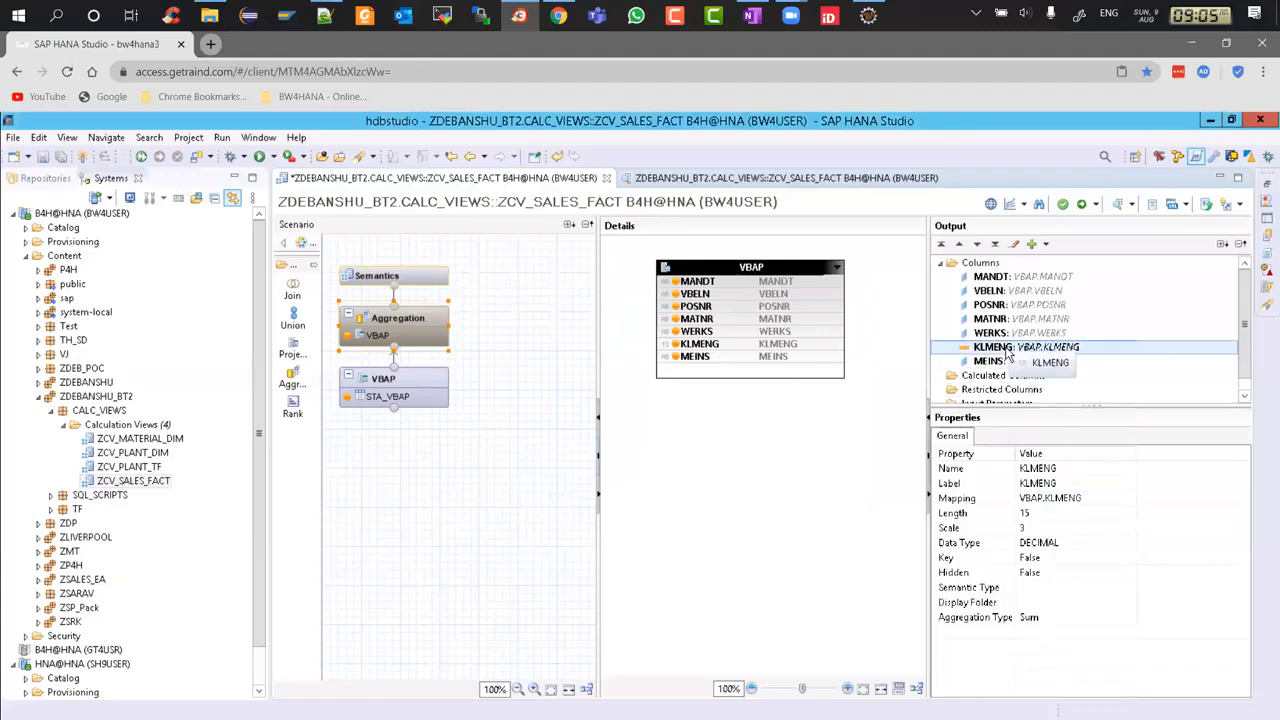
{"action": "left_click", "coordinate": [1127, 590]}
{"action": "left_click", "coordinate": [1128, 589]}
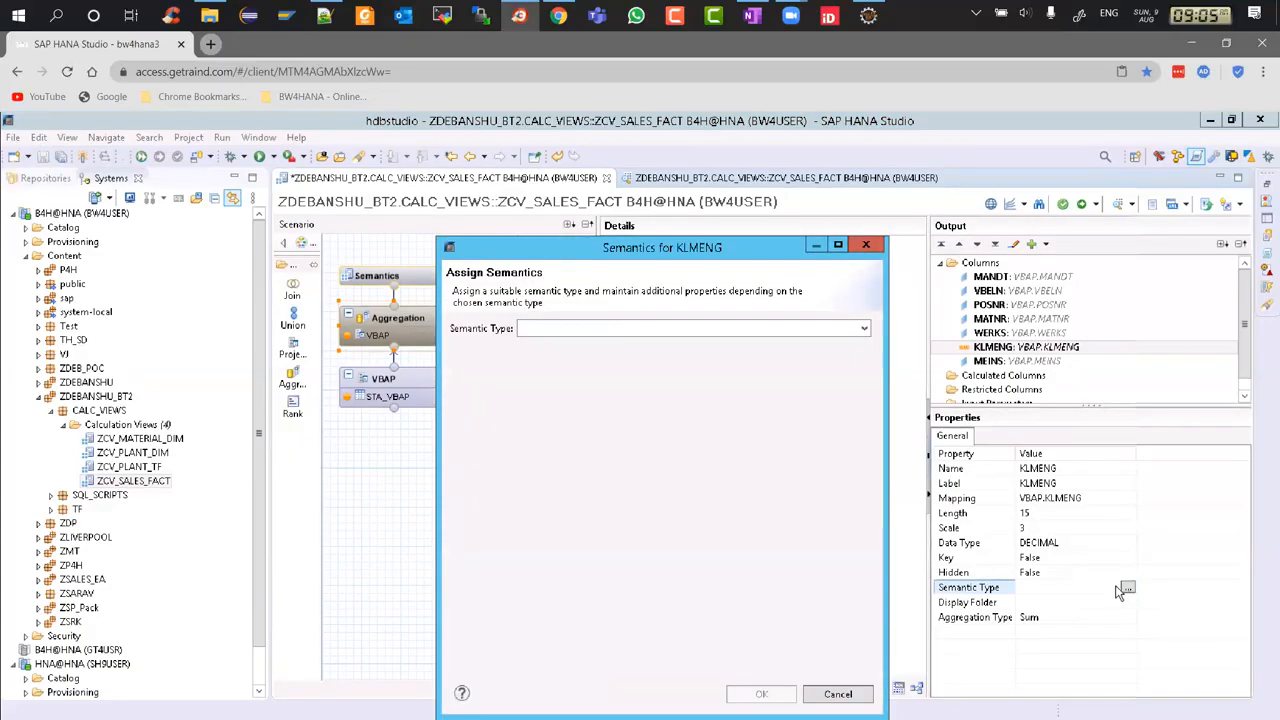
{"action": "left_click", "coordinate": [864, 330]}
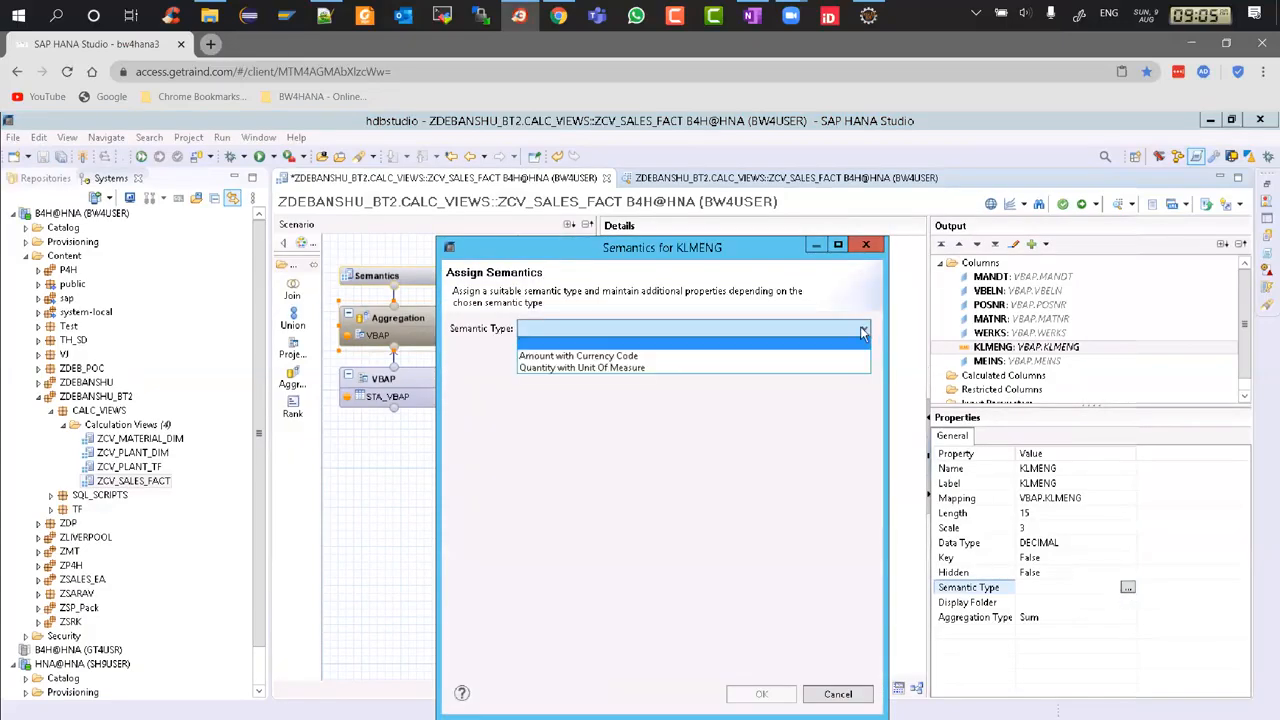
{"action": "left_click", "coordinate": [660, 367]}
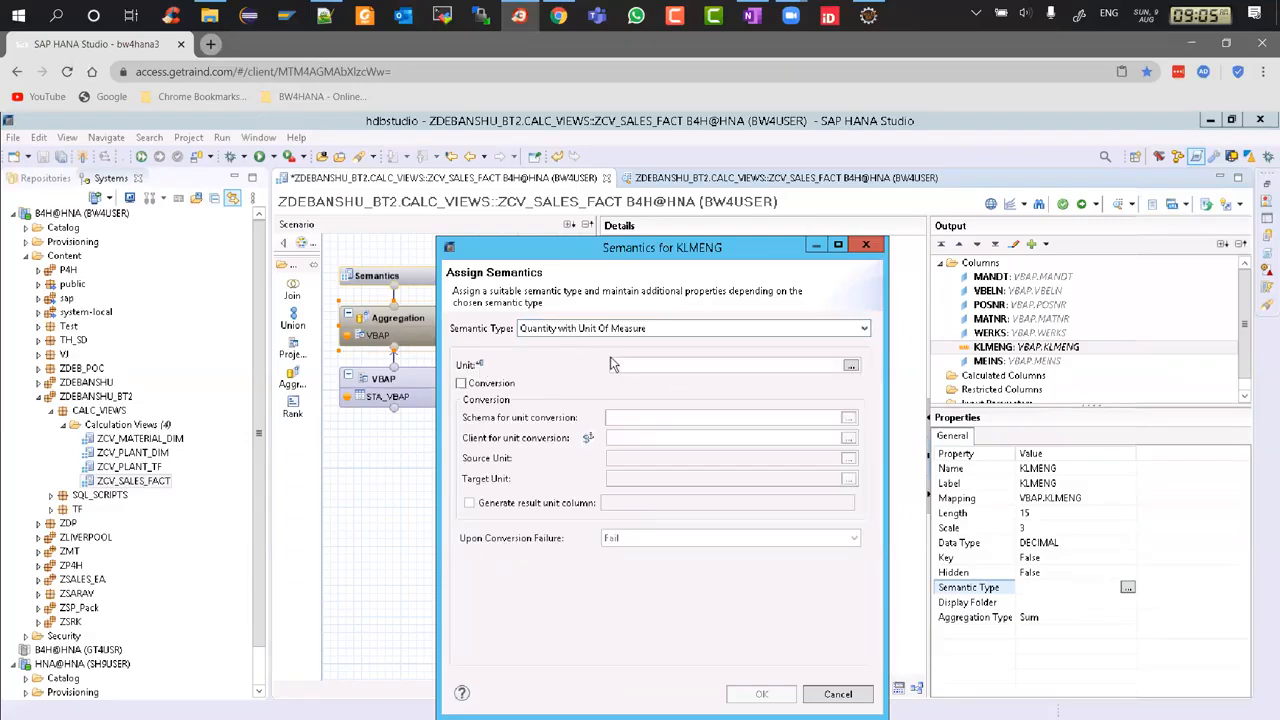
Set KLMENG's unit to the MEINS column, listing only columns whose semantic type is Unit of Measure, and confirm the semantics.
{"action": "left_click", "coordinate": [850, 368]}
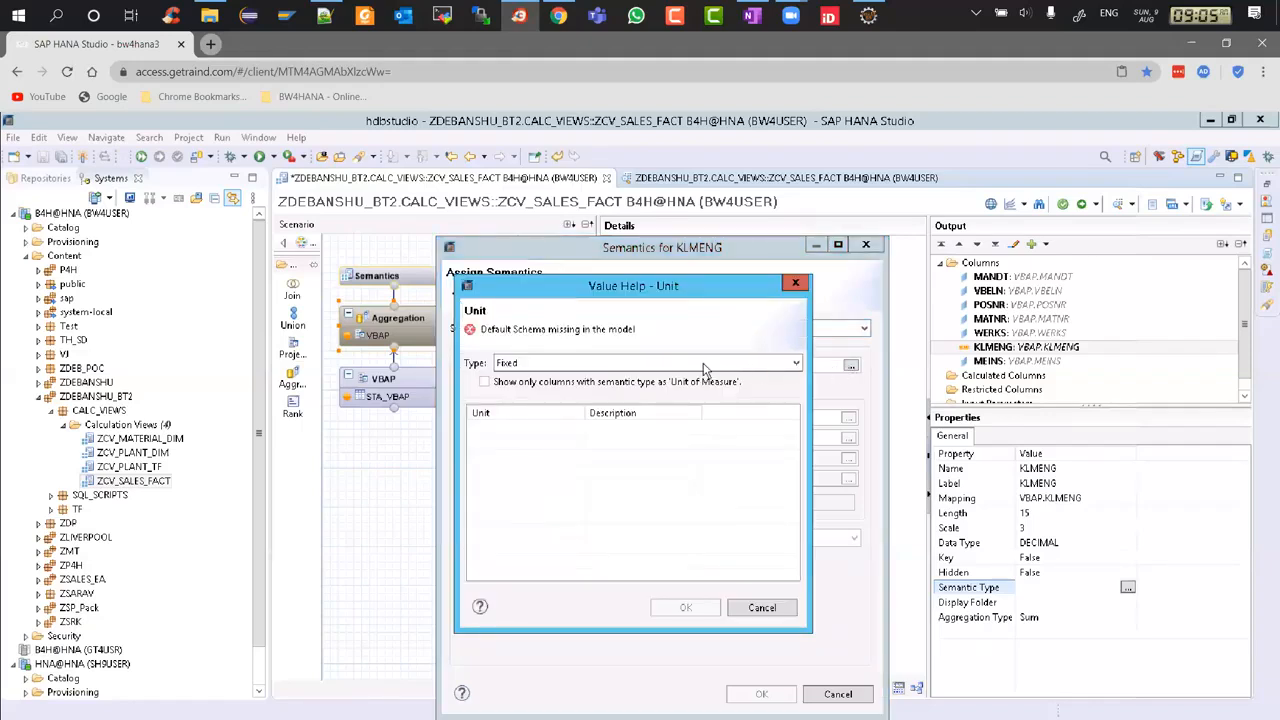
{"action": "left_click", "coordinate": [703, 364]}
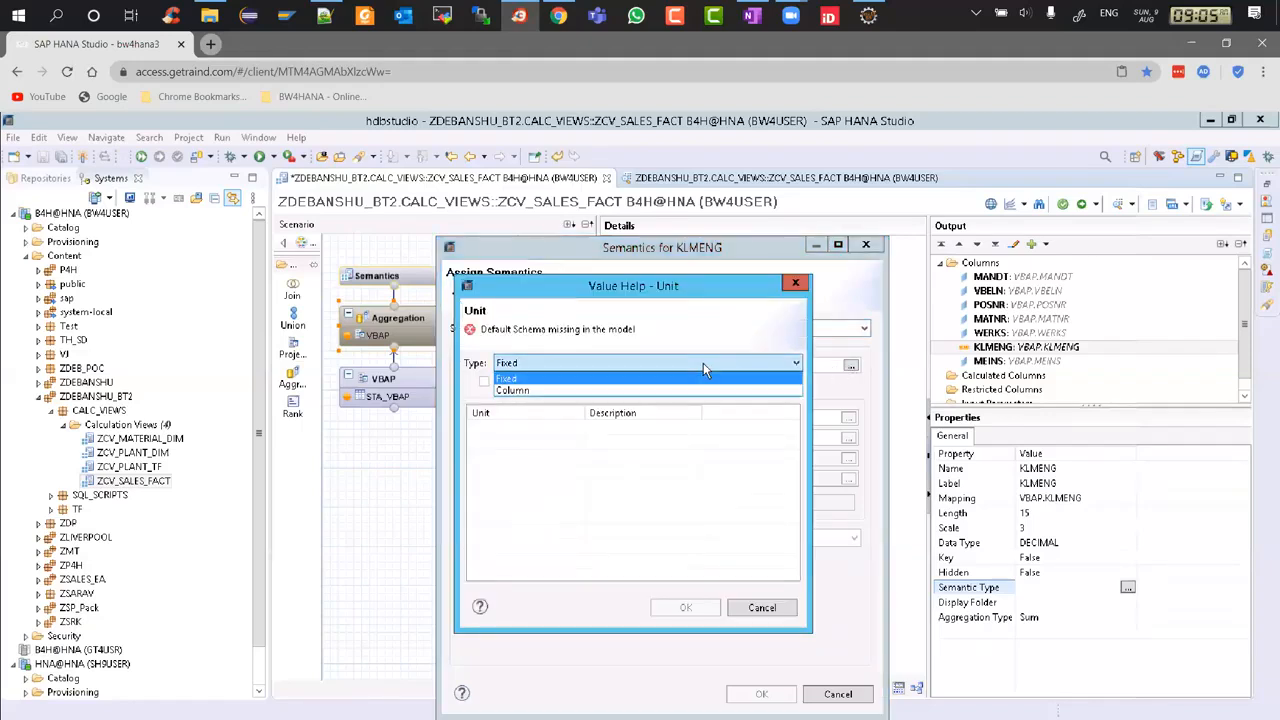
{"action": "left_click", "coordinate": [568, 388]}
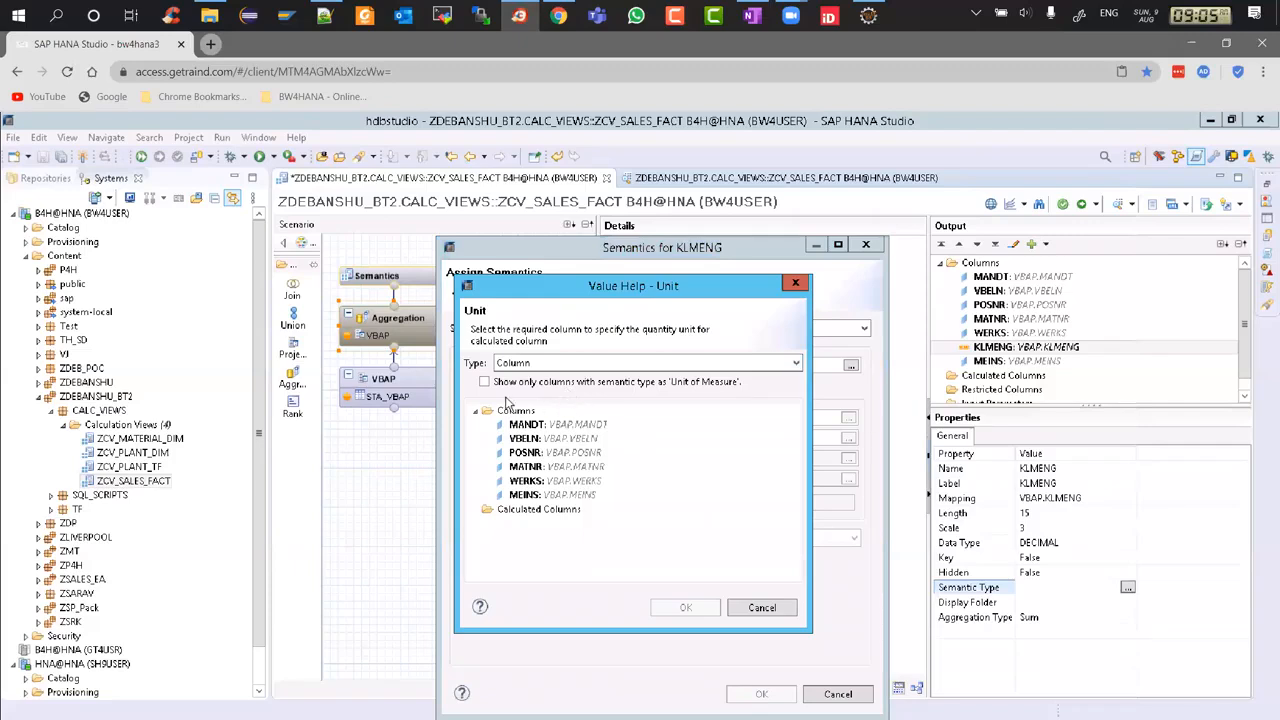
{"action": "left_click", "coordinate": [486, 383]}
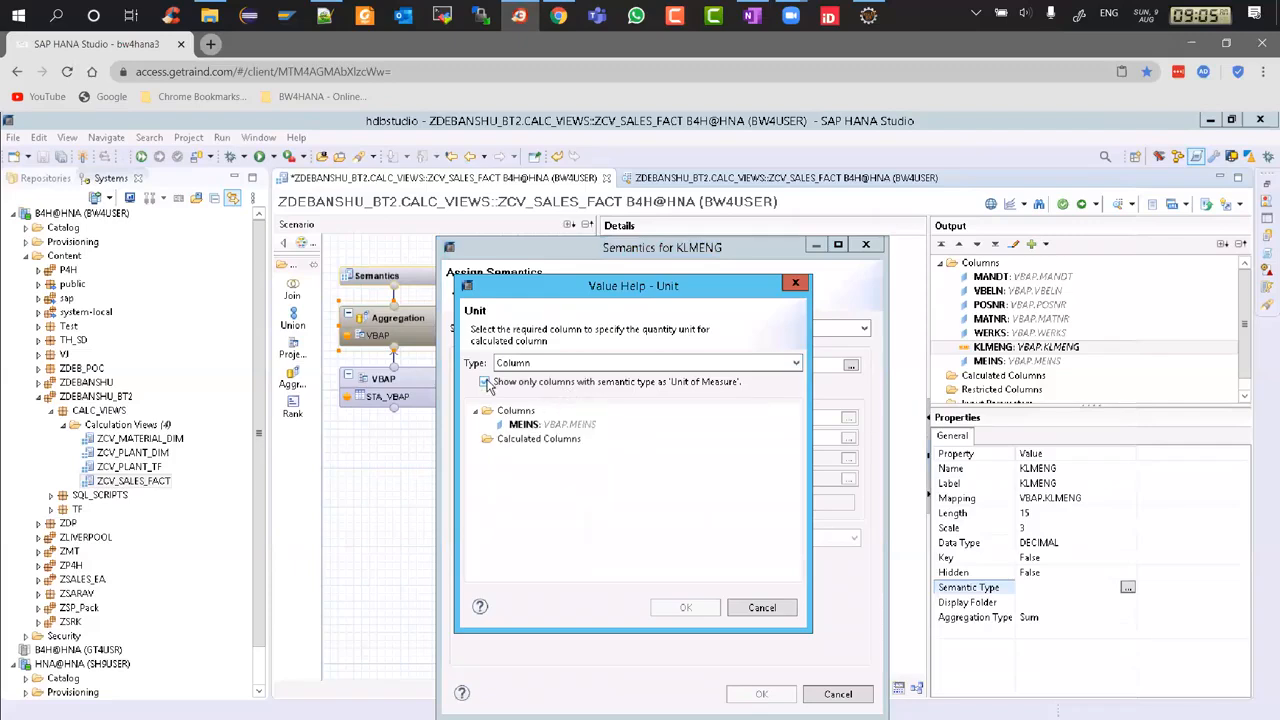
{"action": "double_click", "coordinate": [530, 425]}
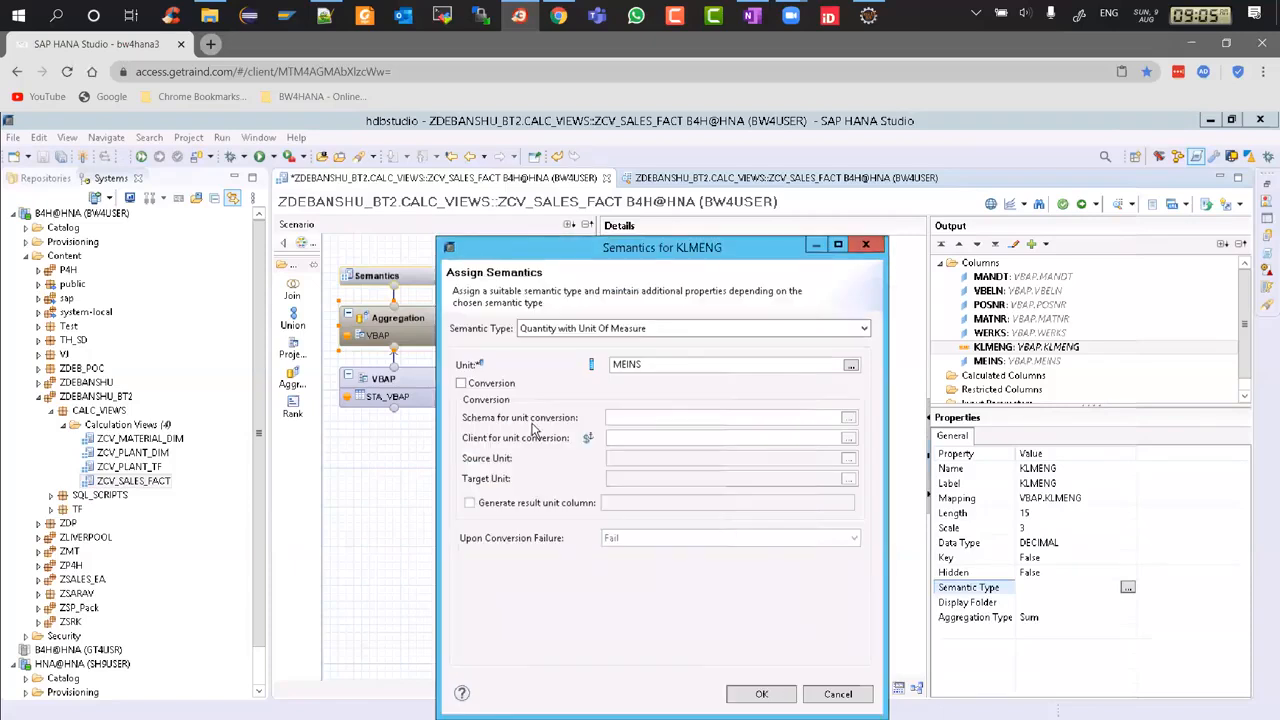
{"action": "left_click_drag", "start_coordinate": [688, 250], "coordinate": [691, 182]}
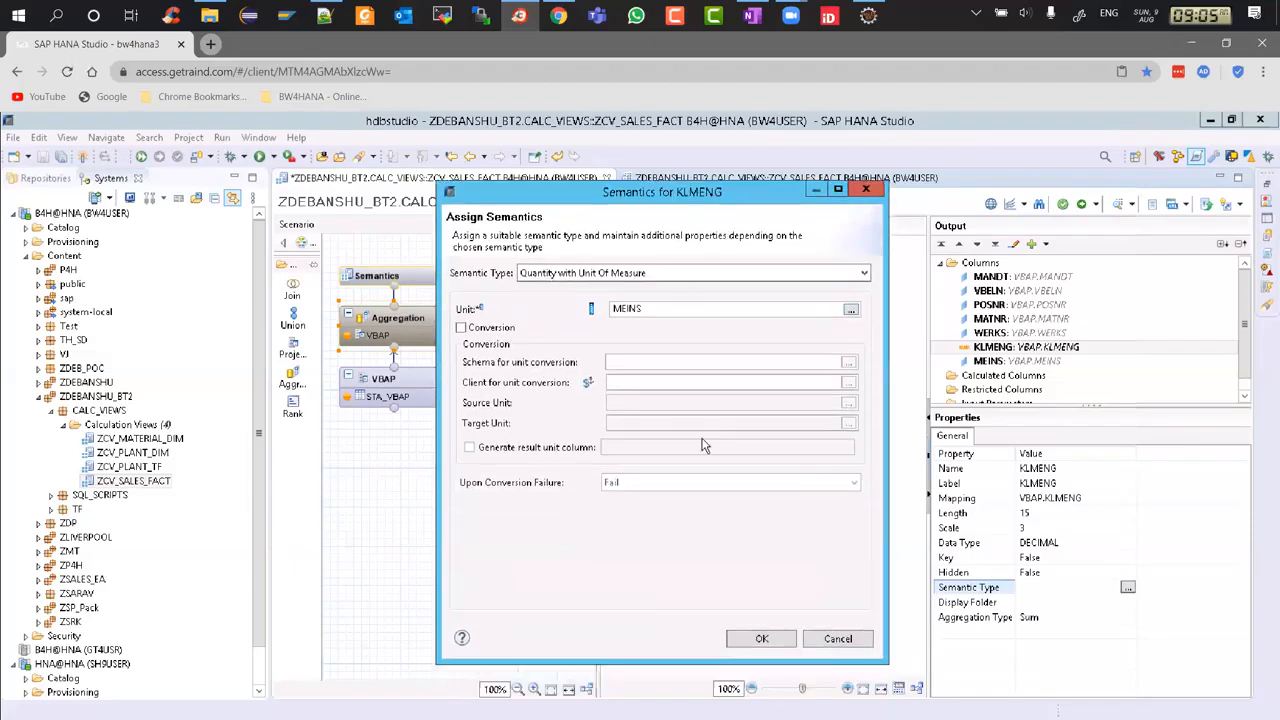
{"action": "left_click", "coordinate": [764, 626]}
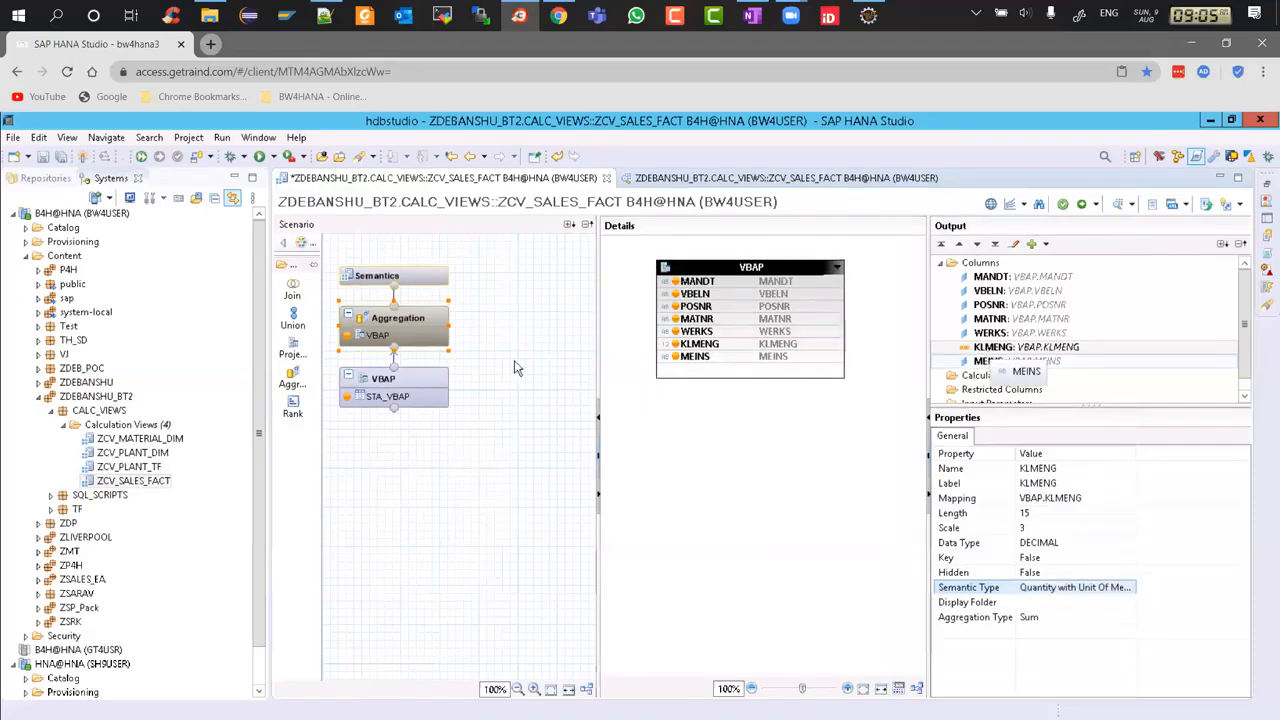
Clear the semantic type assigned to KLMENG in the Aggregation node's output.
{"action": "left_click", "coordinate": [405, 272]}
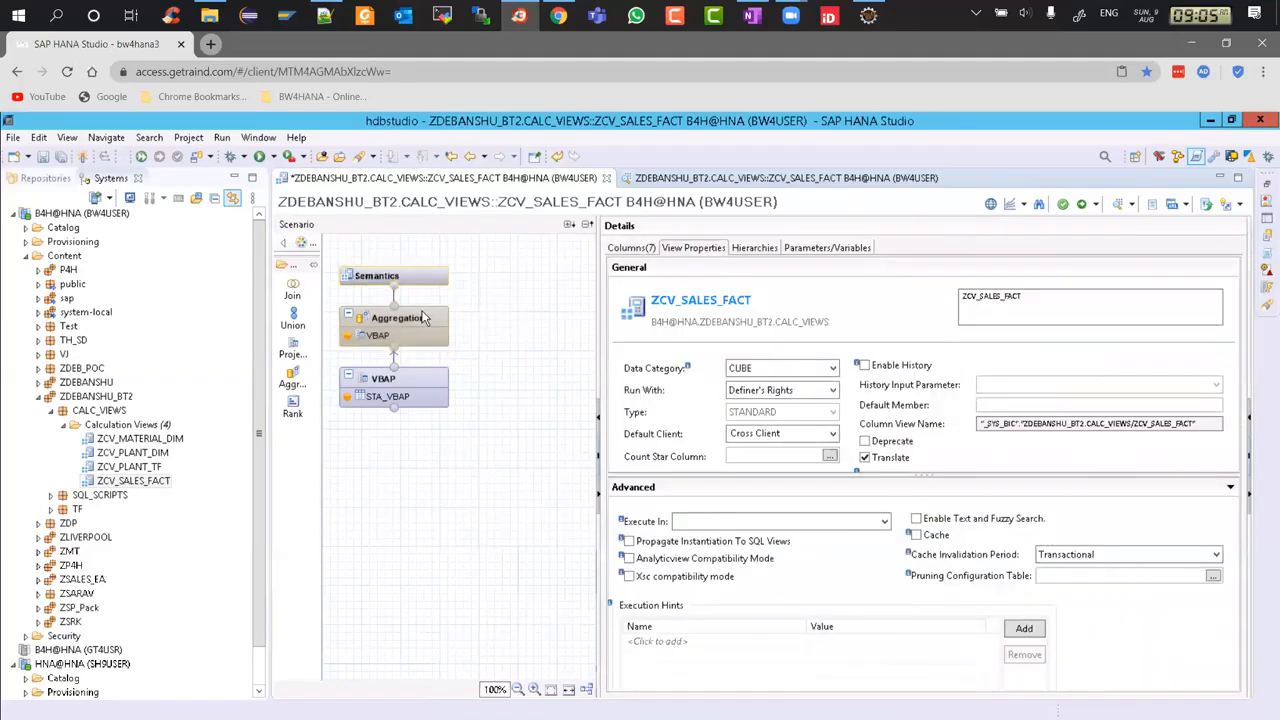
{"action": "left_click", "coordinate": [422, 317]}
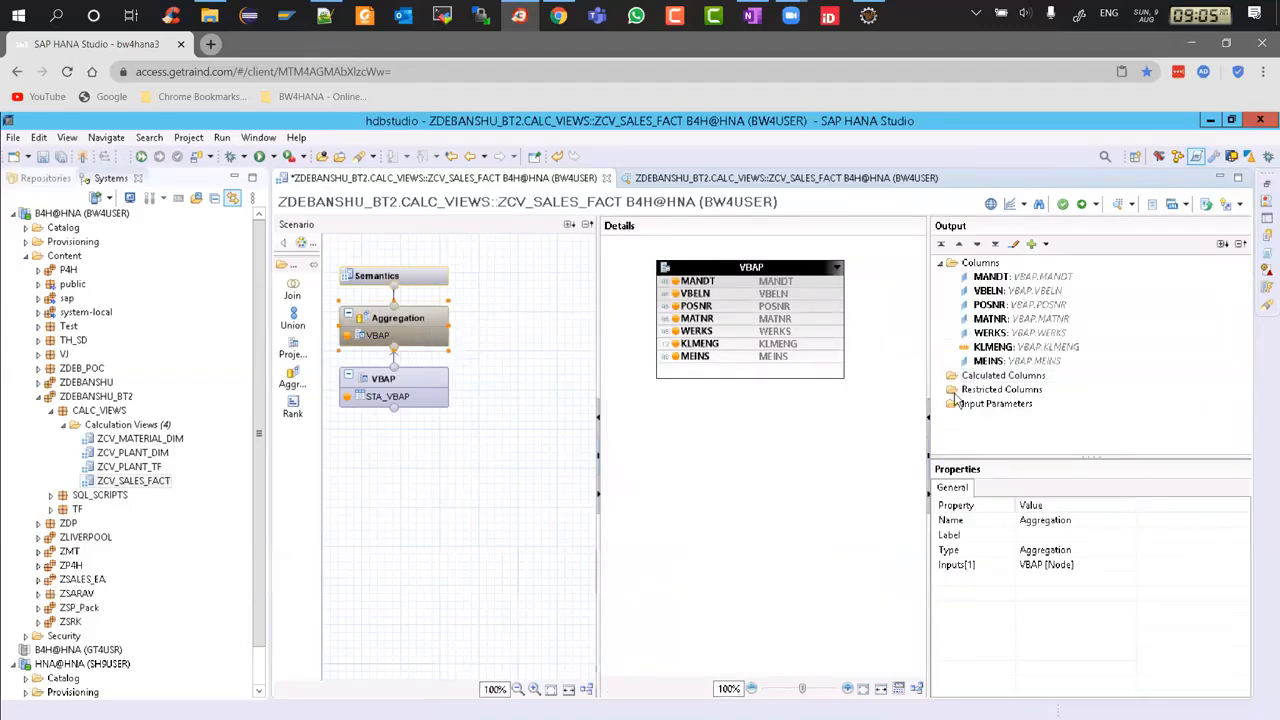
{"action": "left_click", "coordinate": [397, 276]}
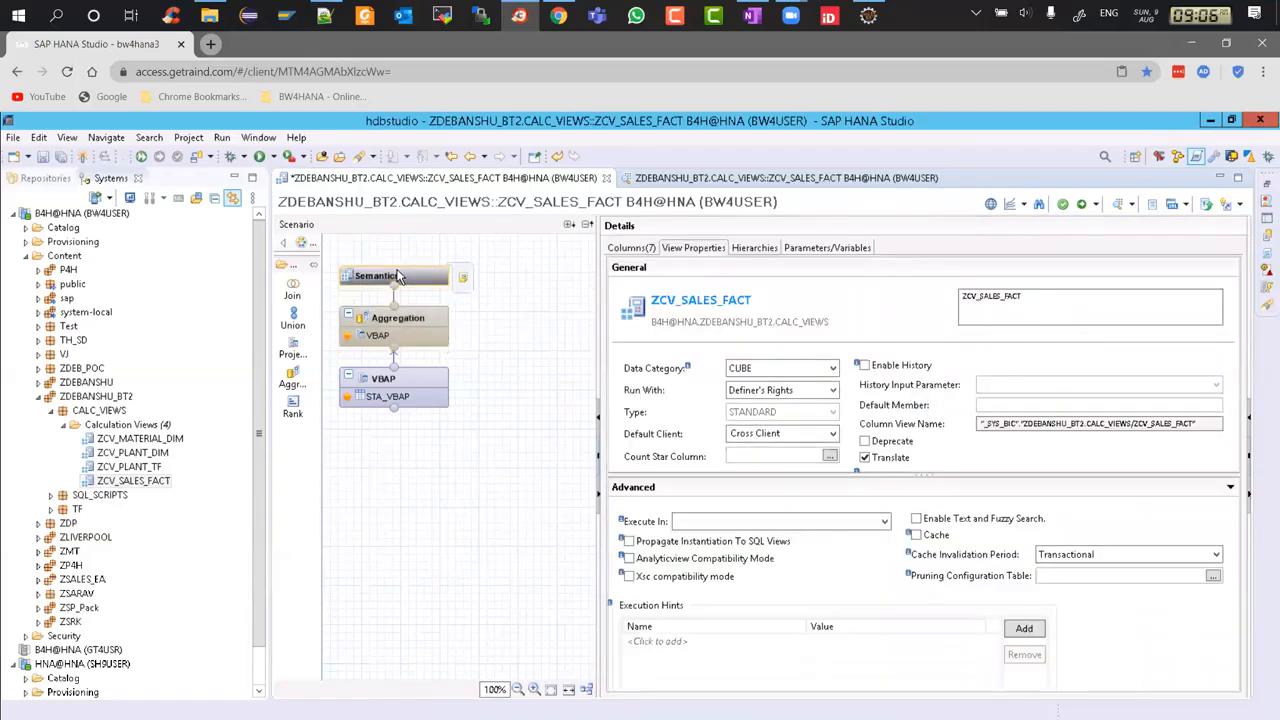
{"action": "left_click", "coordinate": [420, 323]}
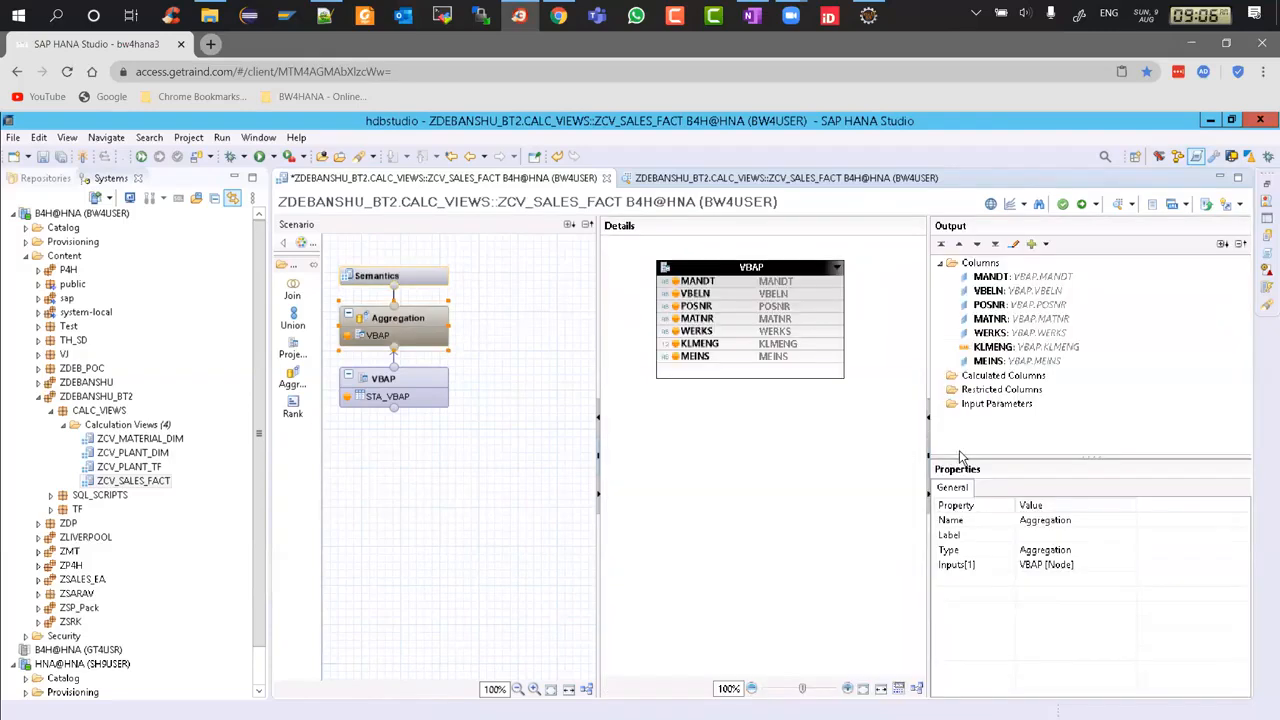
{"action": "left_click", "coordinate": [992, 350]}
{"action": "left_click", "coordinate": [1128, 641]}
{"action": "left_click", "coordinate": [1128, 639]}
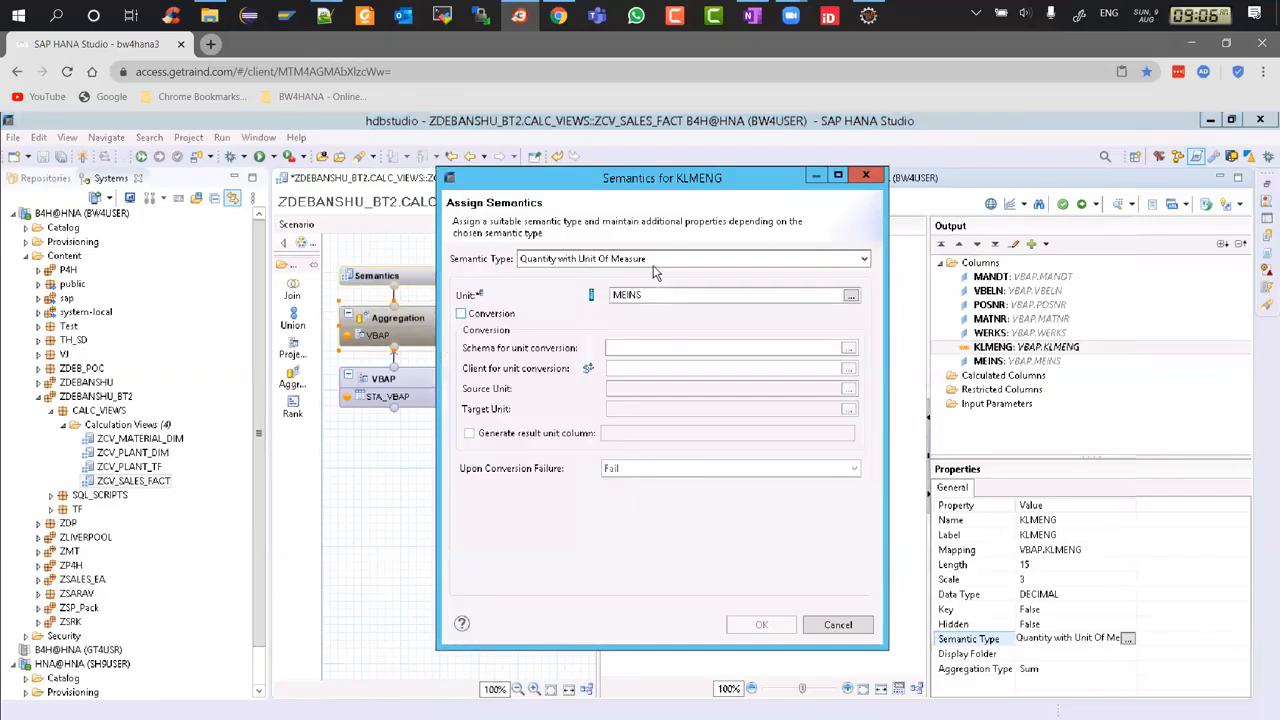
{"action": "left_click", "coordinate": [655, 263]}
{"action": "left_click", "coordinate": [654, 276]}
{"action": "left_click", "coordinate": [762, 624]}
Clear the semantic type assigned to MEINS in the Aggregation node's output.
{"action": "left_click", "coordinate": [1013, 362]}
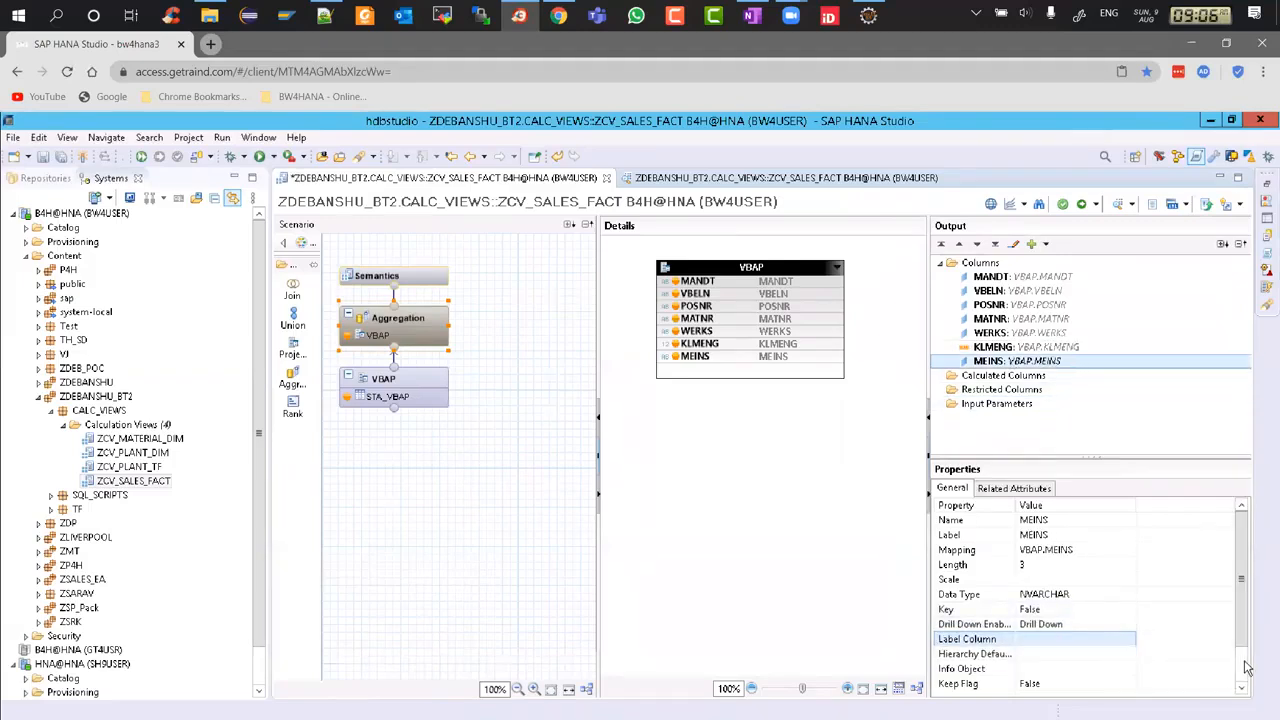
{"action": "scroll", "coordinate": [1243, 668], "scroll_direction": "down", "scroll_amount": 1}
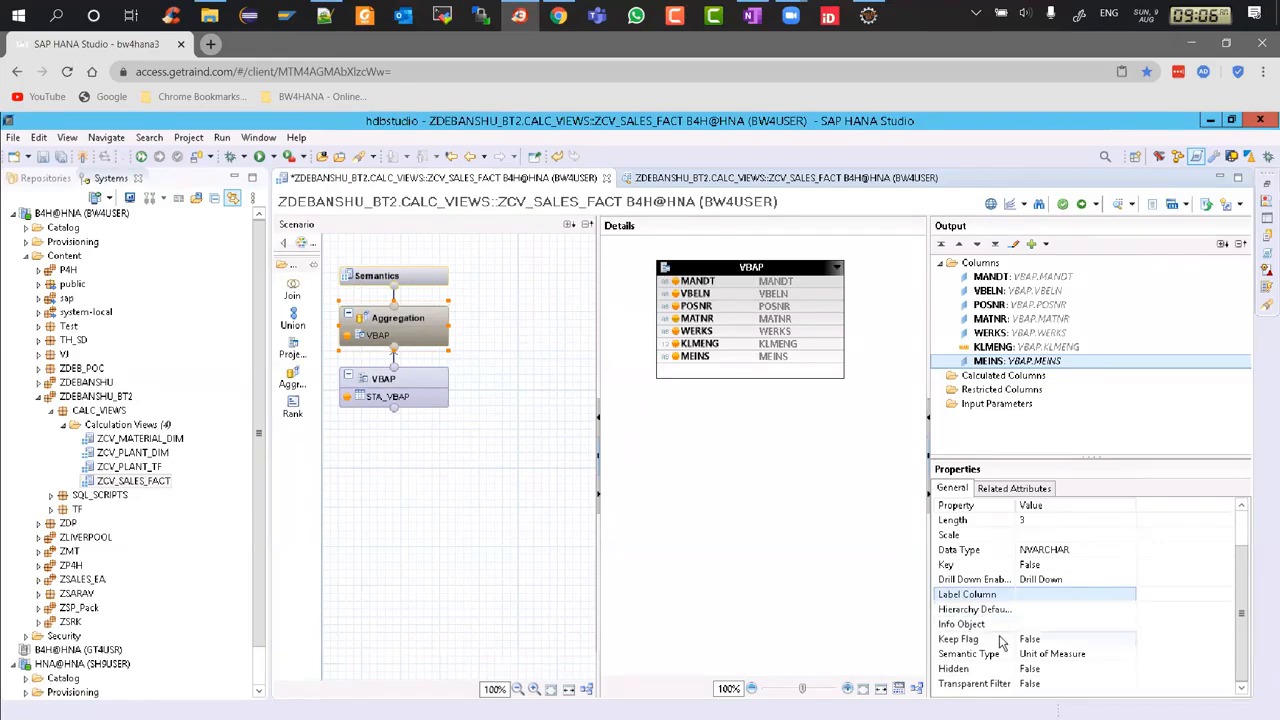
{"action": "left_click", "coordinate": [1128, 656]}
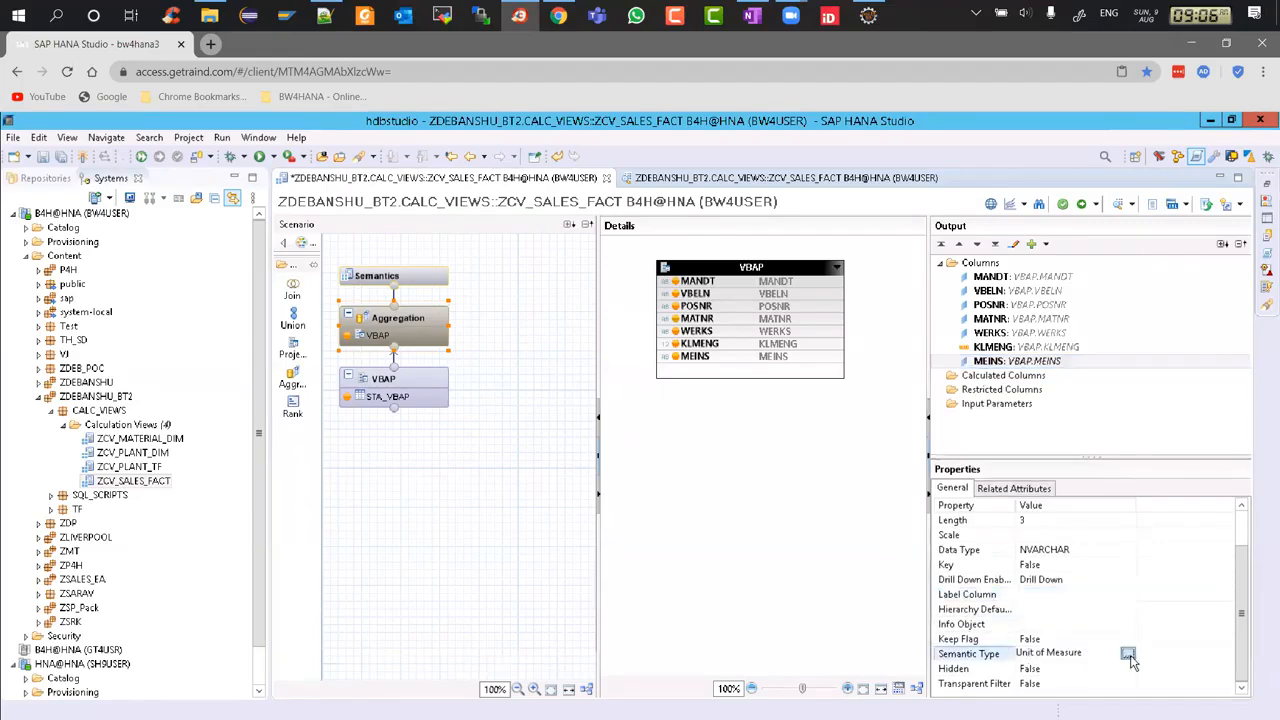
{"action": "left_click", "coordinate": [1128, 653]}
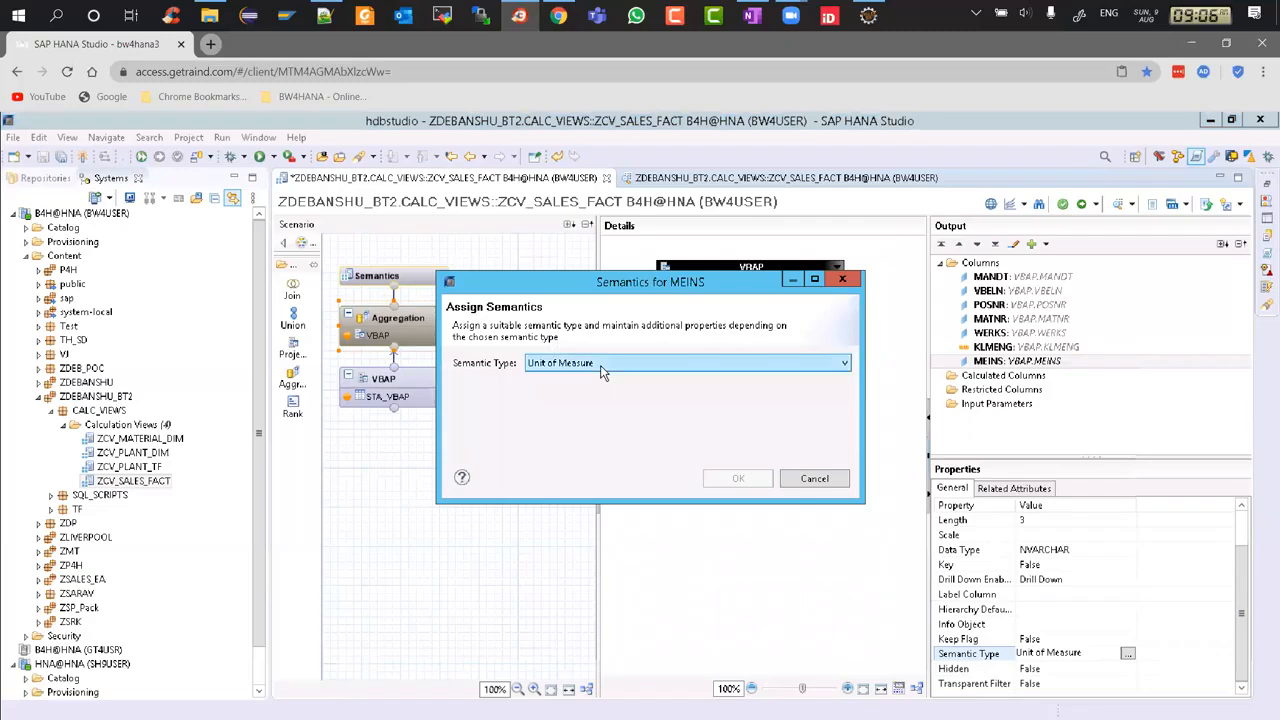
{"action": "left_click", "coordinate": [600, 363]}
{"action": "left_click", "coordinate": [596, 378]}
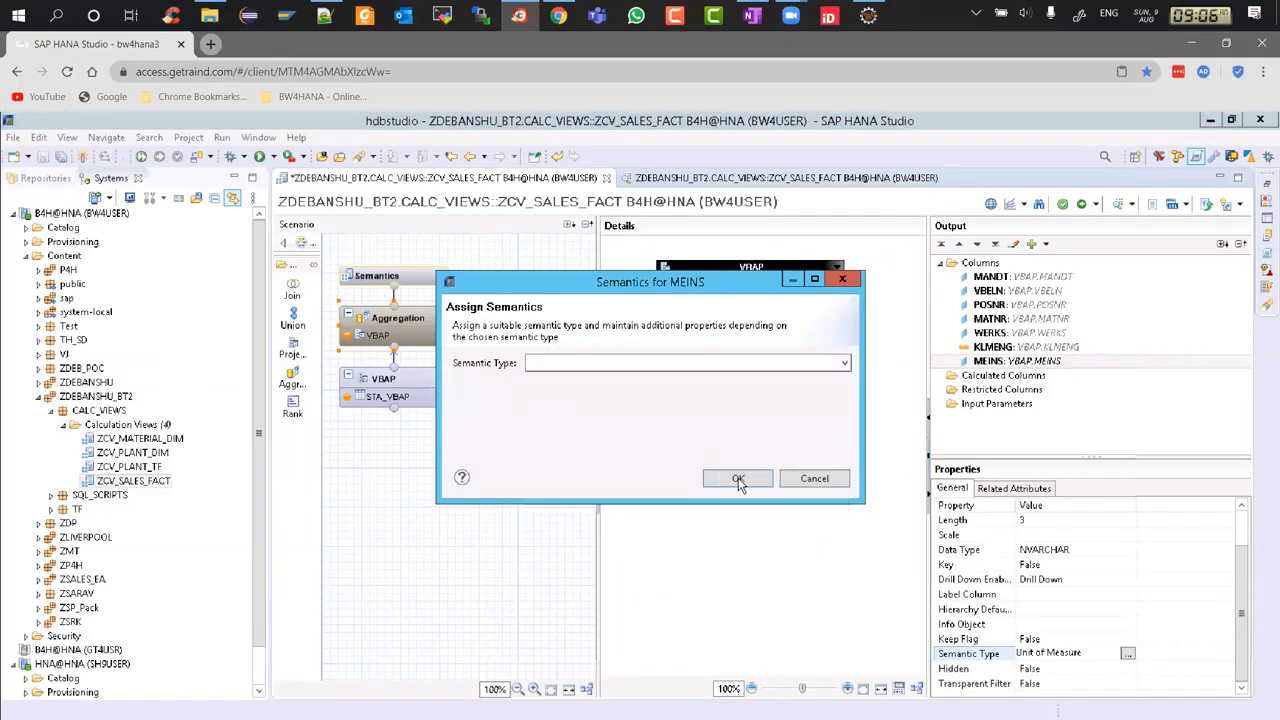
{"action": "left_click", "coordinate": [738, 481]}
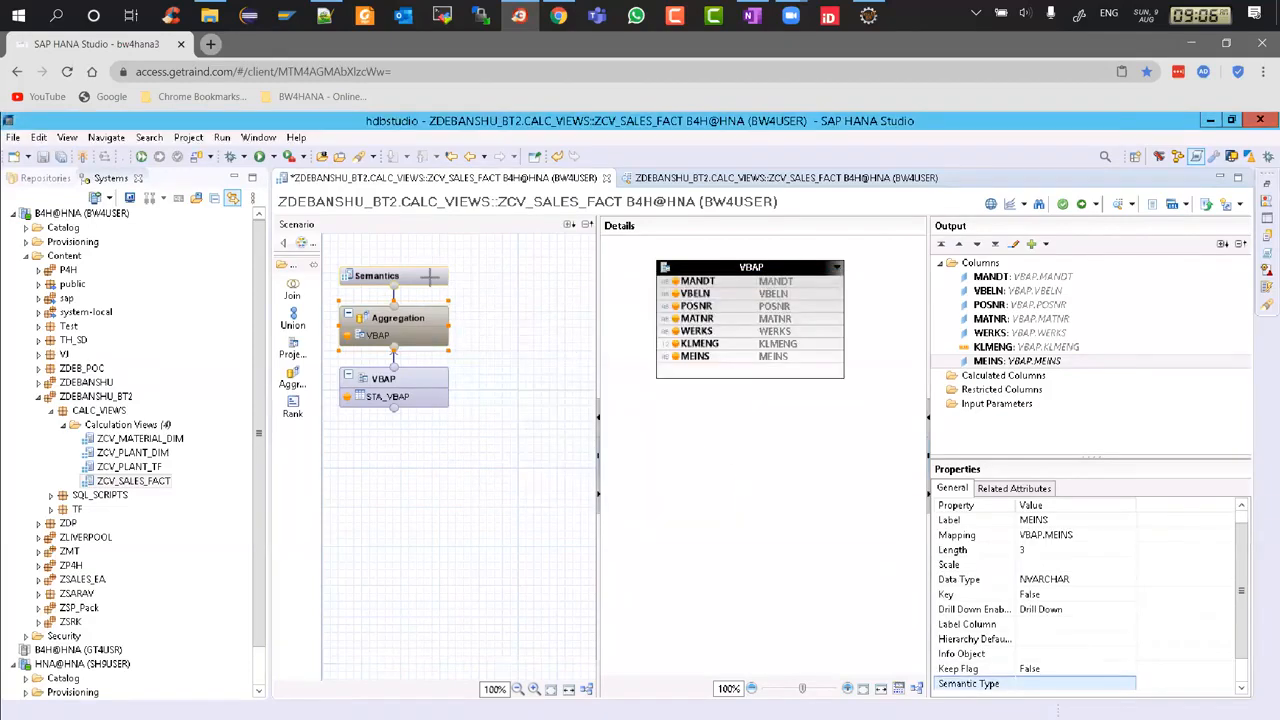
Assign the semantic type Unit of Measure to MEINS in the Semantics node's column list, enlarging the editor area.
{"action": "left_click", "coordinate": [425, 281]}
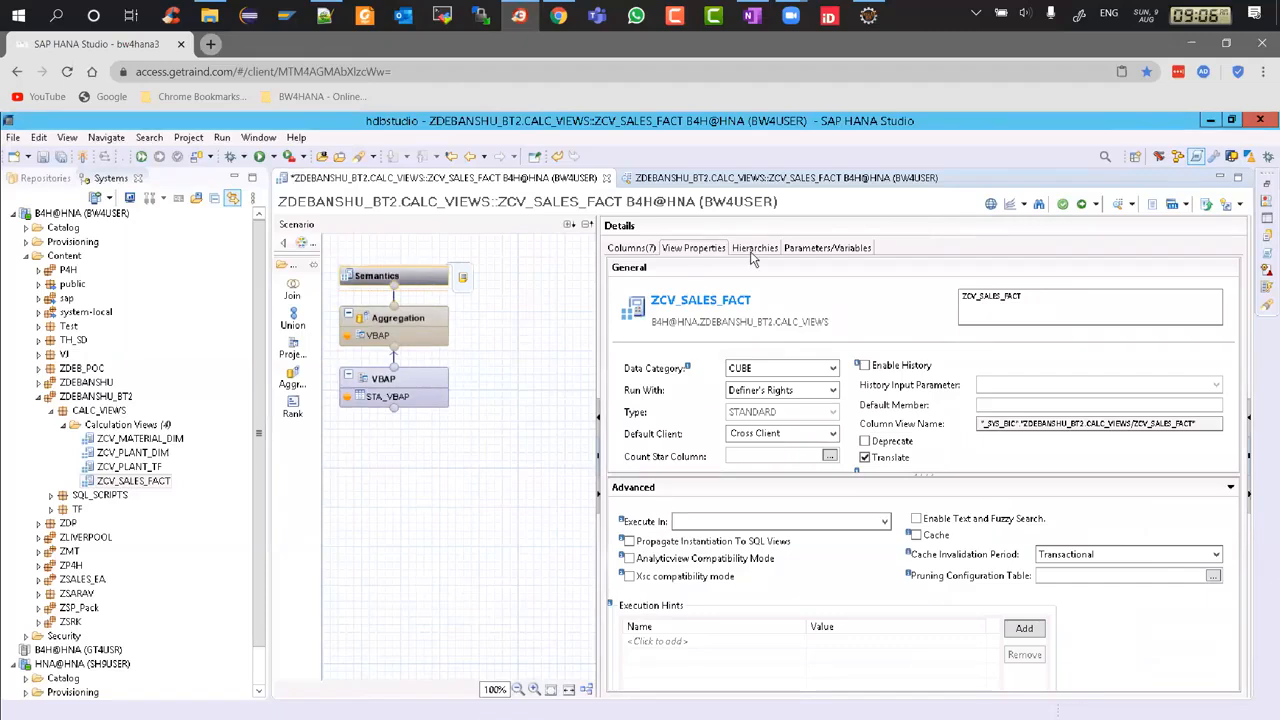
{"action": "left_click", "coordinate": [640, 249]}
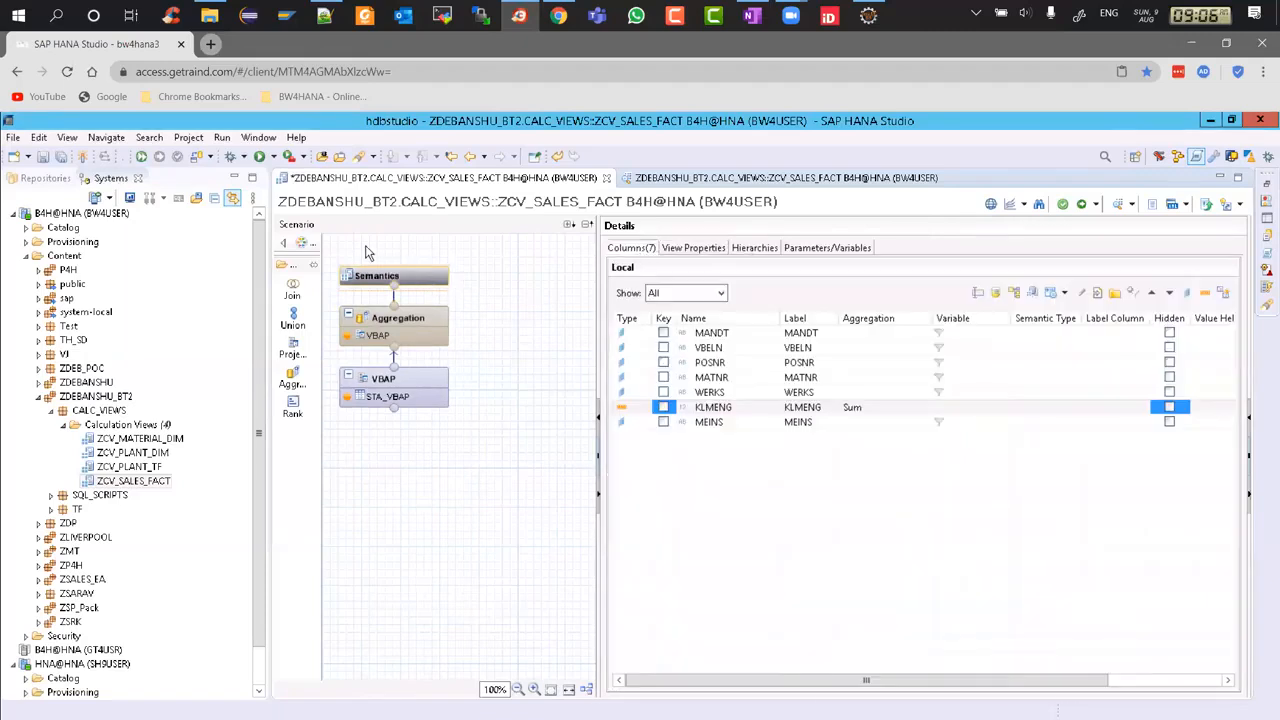
{"action": "left_click", "coordinate": [236, 178]}
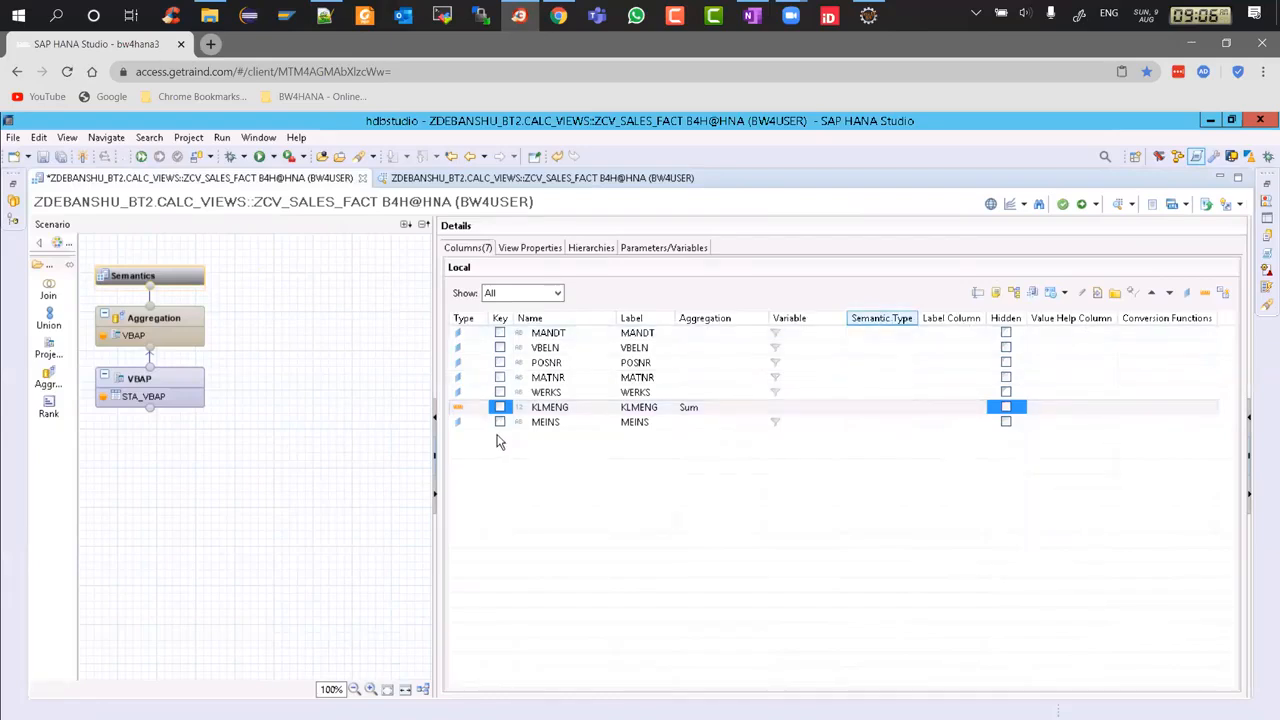
{"action": "double_click", "coordinate": [552, 422]}
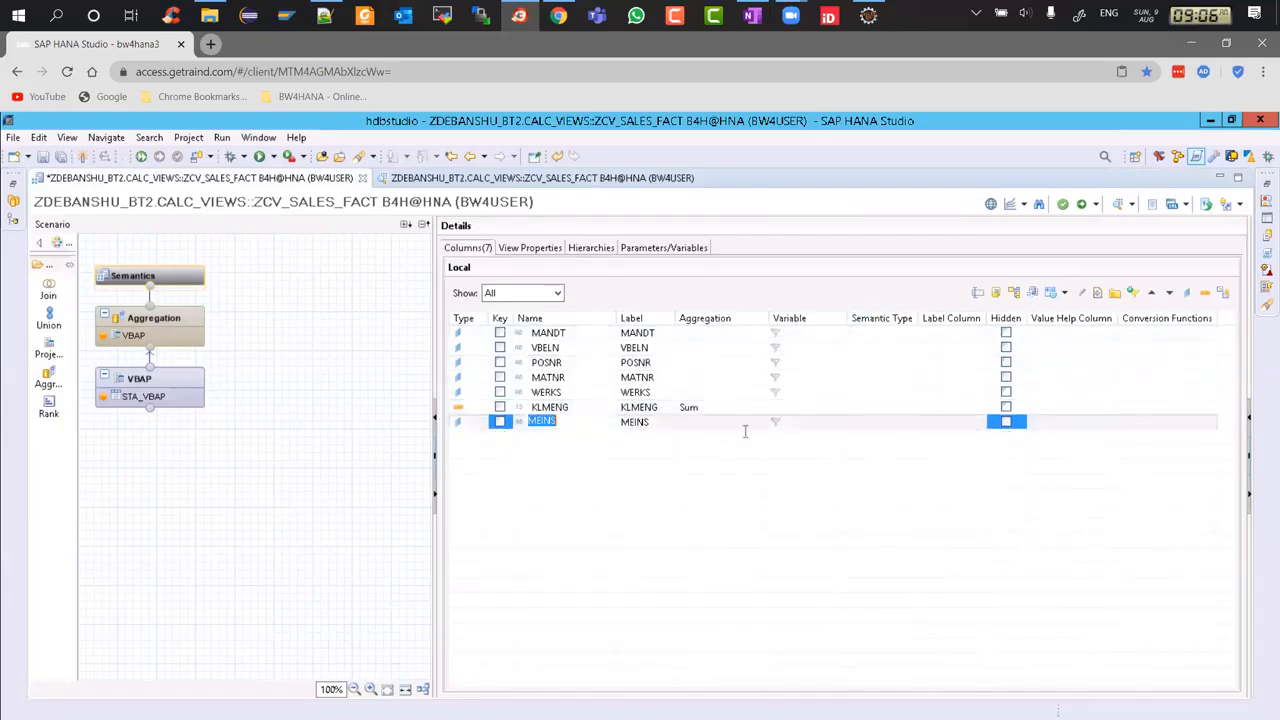
{"action": "left_click", "coordinate": [900, 423]}
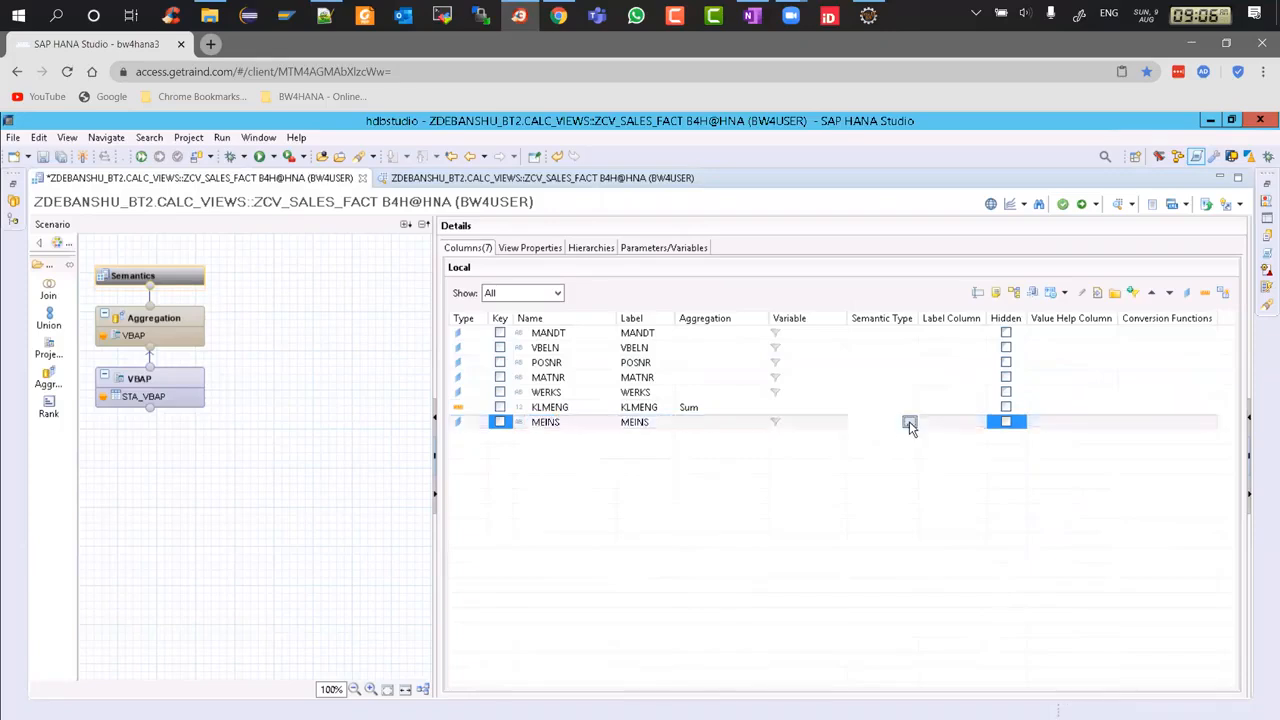
{"action": "left_click", "coordinate": [909, 421]}
{"action": "left_click", "coordinate": [733, 372]}
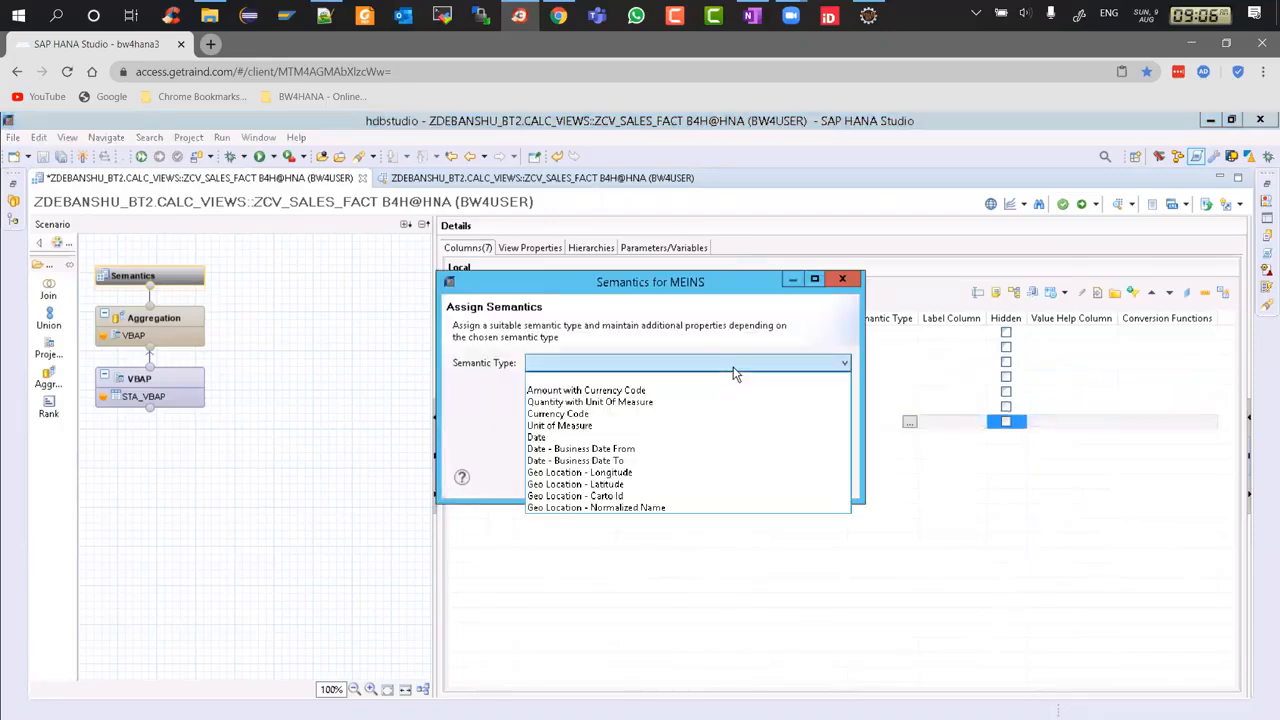
{"action": "left_click", "coordinate": [549, 421]}
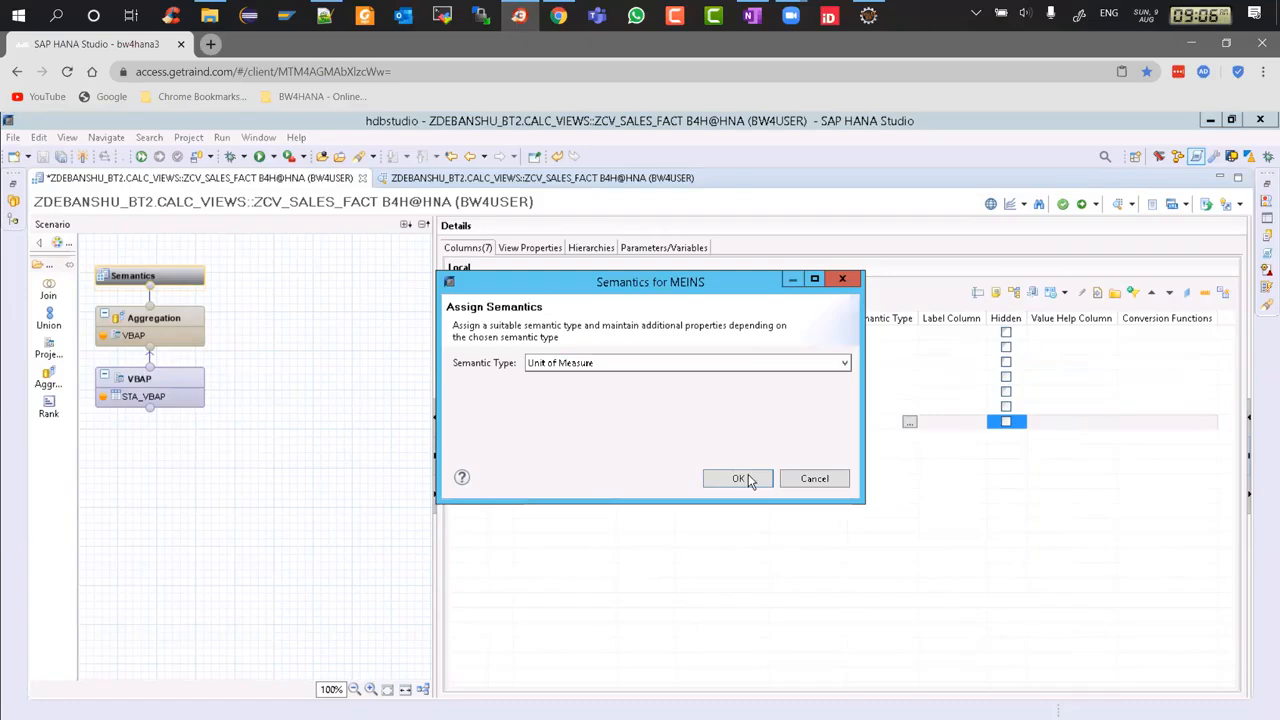
{"action": "left_click", "coordinate": [748, 476]}
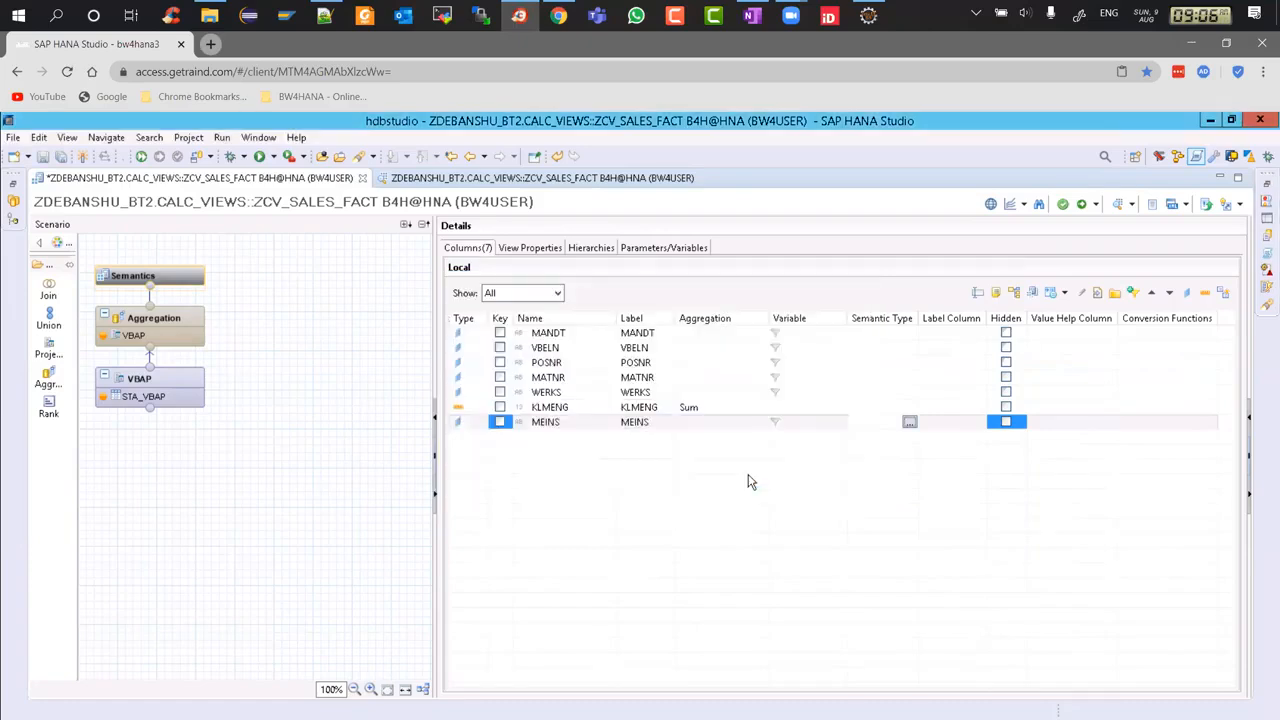
Assign the semantic type Quantity with Unit Of Measure to KLMENG in the Semantics node's column list.
{"action": "left_click", "coordinate": [907, 409]}
{"action": "left_click", "coordinate": [909, 409]}
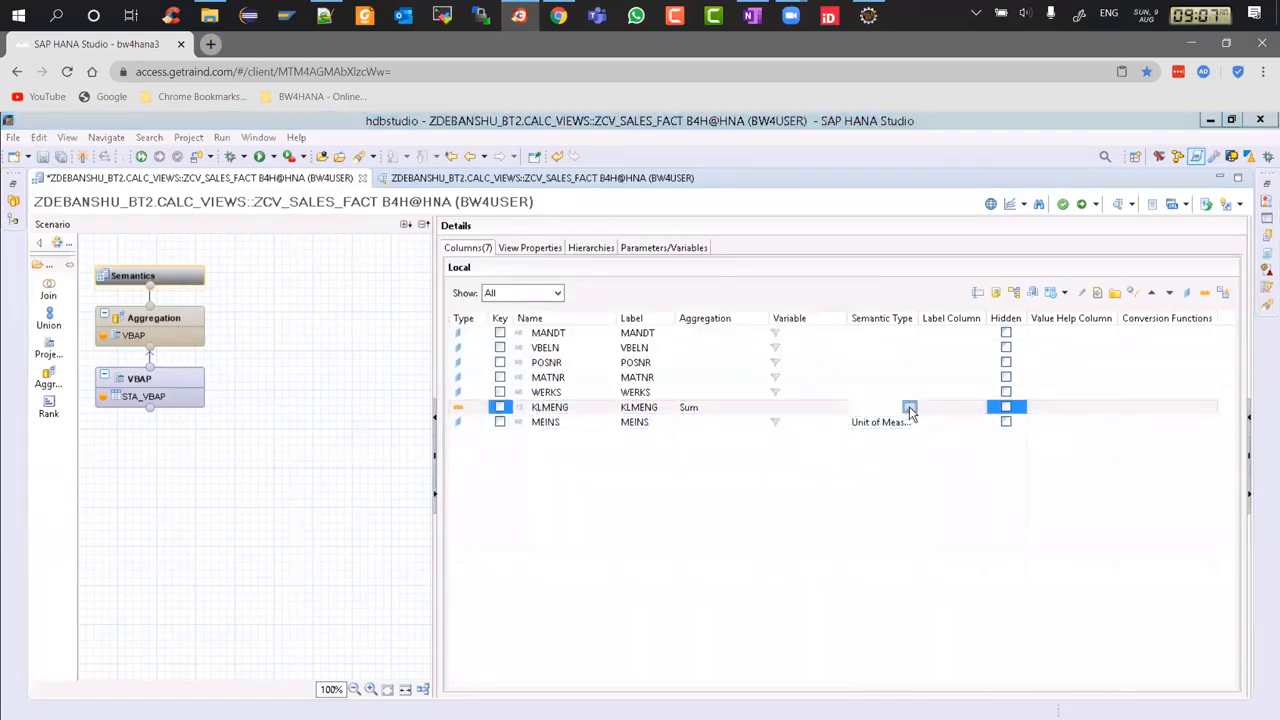
{"action": "left_click", "coordinate": [678, 329]}
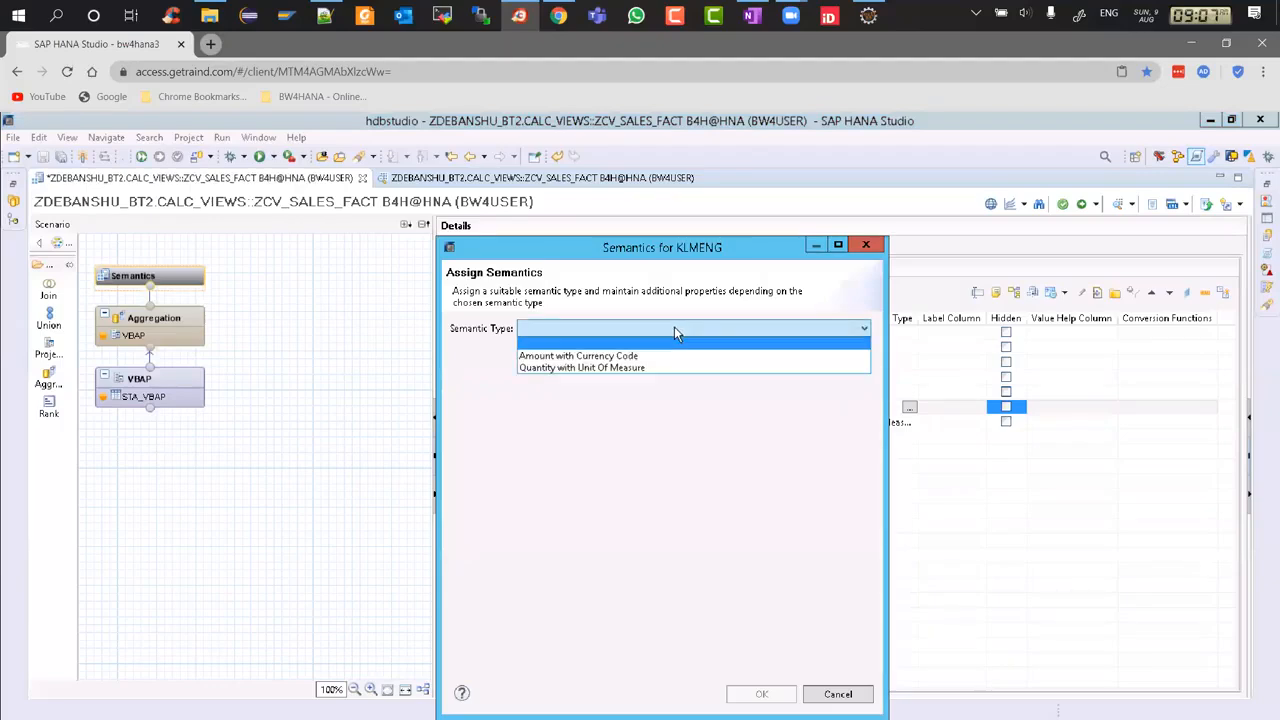
{"action": "left_click", "coordinate": [592, 368]}
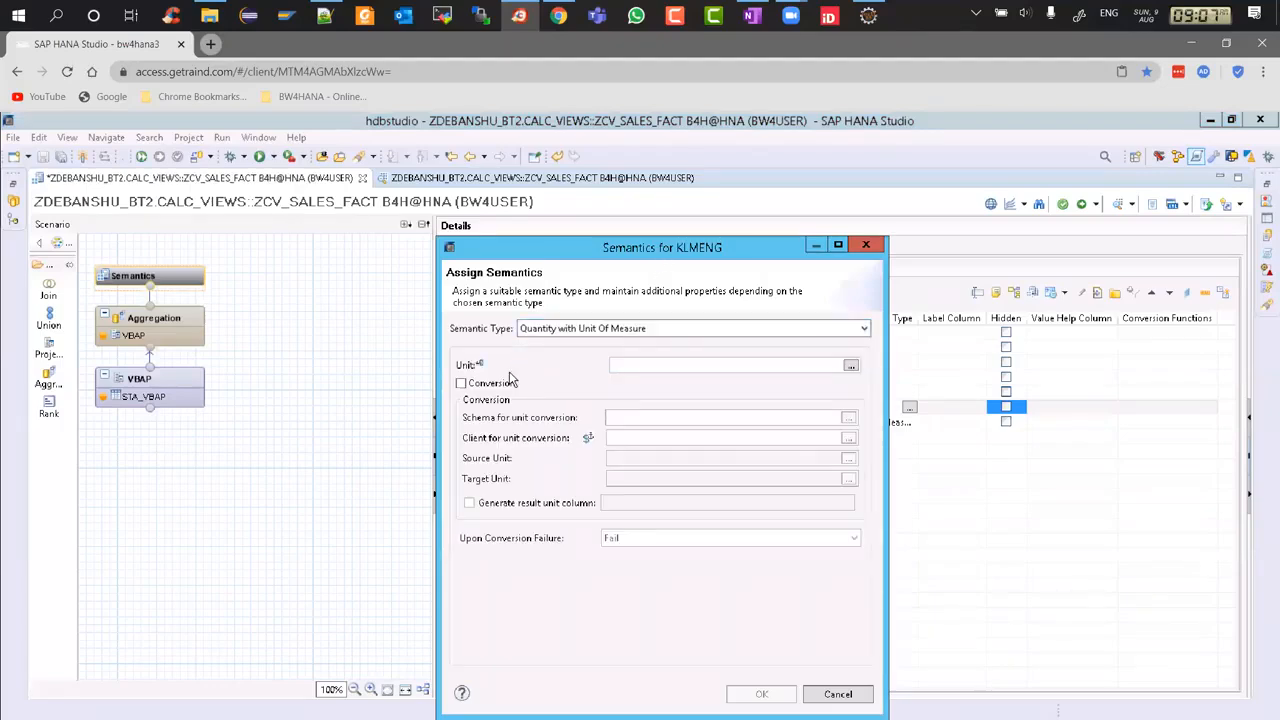
Set KLMENG's unit to the MEINS column, listing only columns with semantic type Unit of Measure, and activate the view.
{"action": "left_click", "coordinate": [850, 366]}
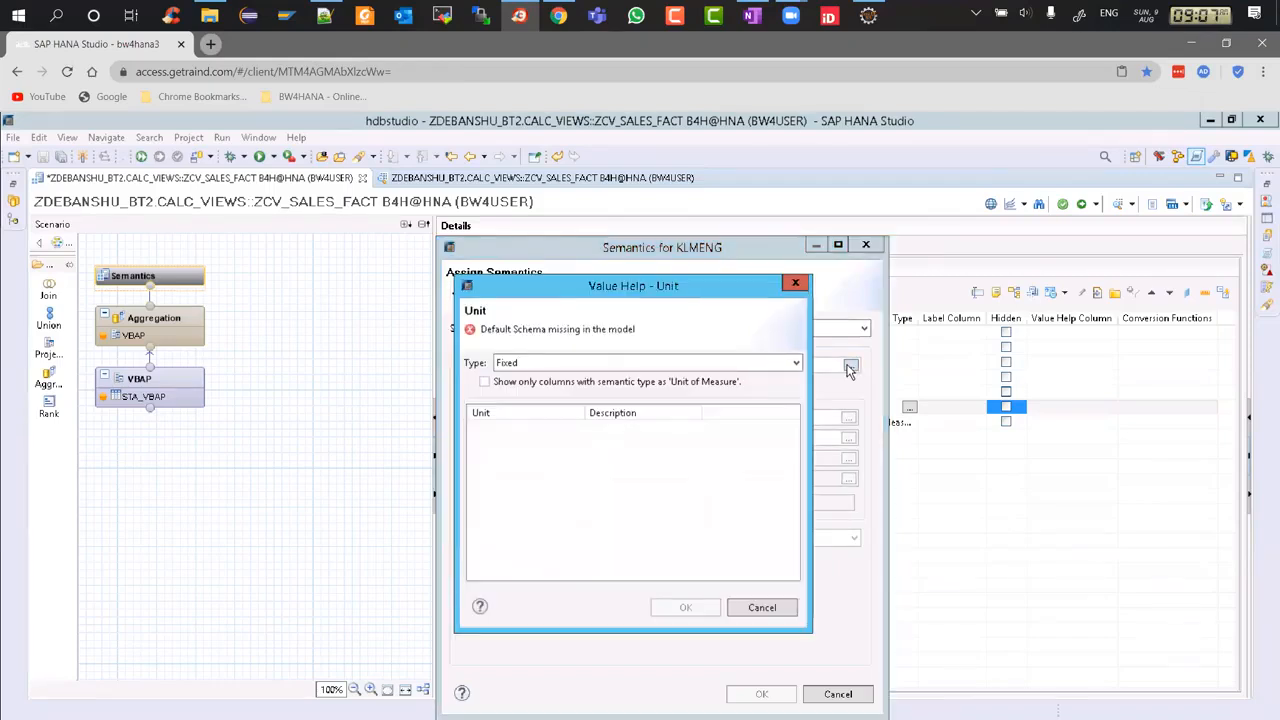
{"action": "left_click", "coordinate": [794, 365]}
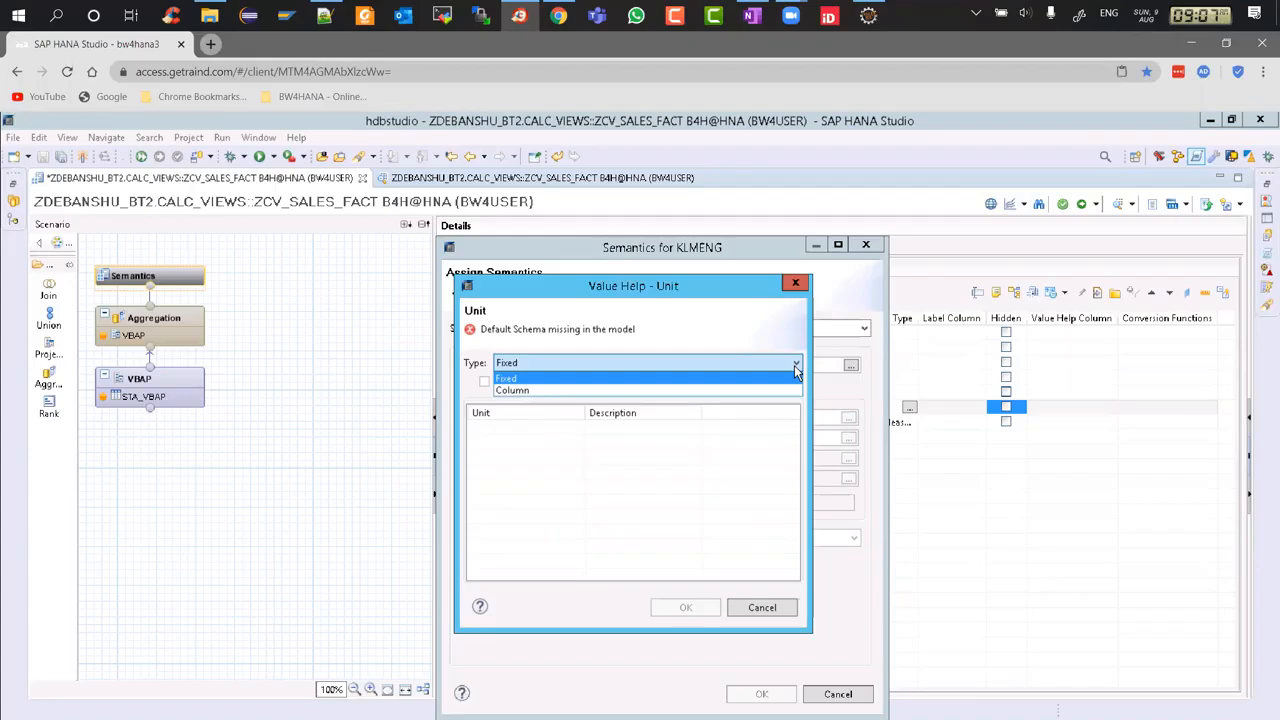
{"action": "left_click", "coordinate": [546, 390]}
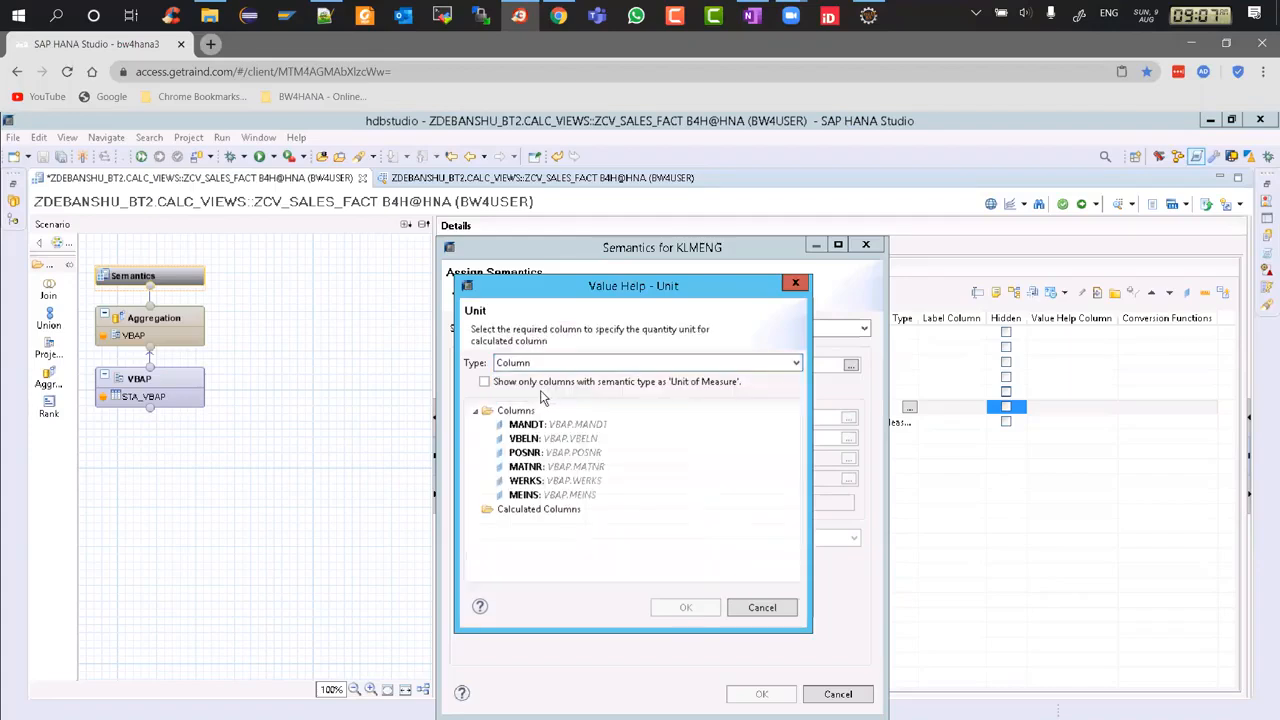
{"action": "left_click", "coordinate": [485, 383]}
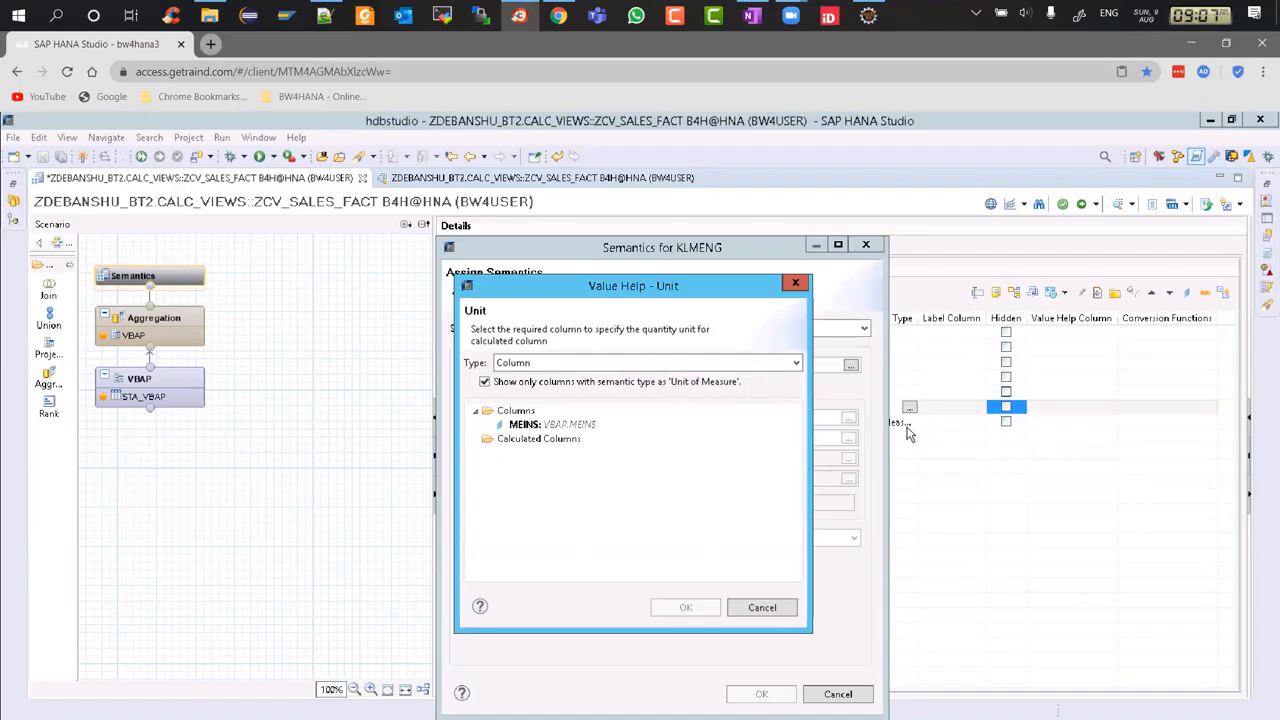
{"action": "double_click", "coordinate": [516, 426]}
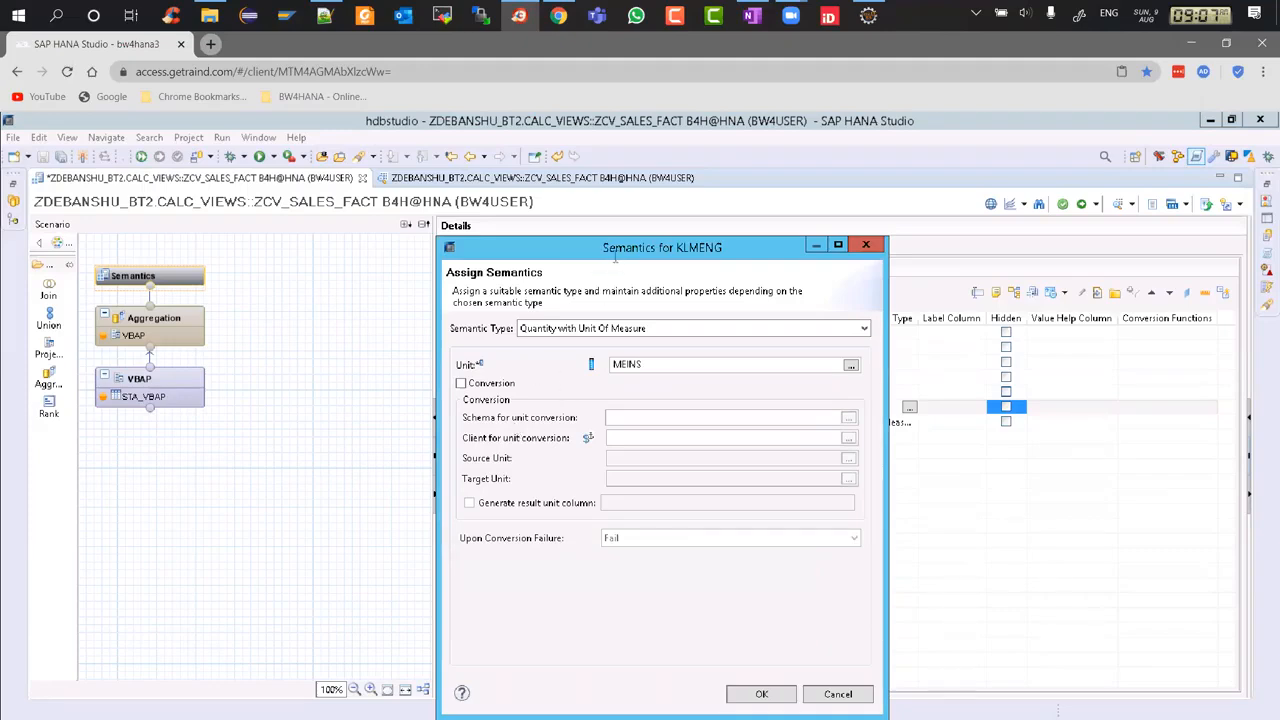
{"action": "left_click_drag", "start_coordinate": [619, 250], "coordinate": [619, 210]}
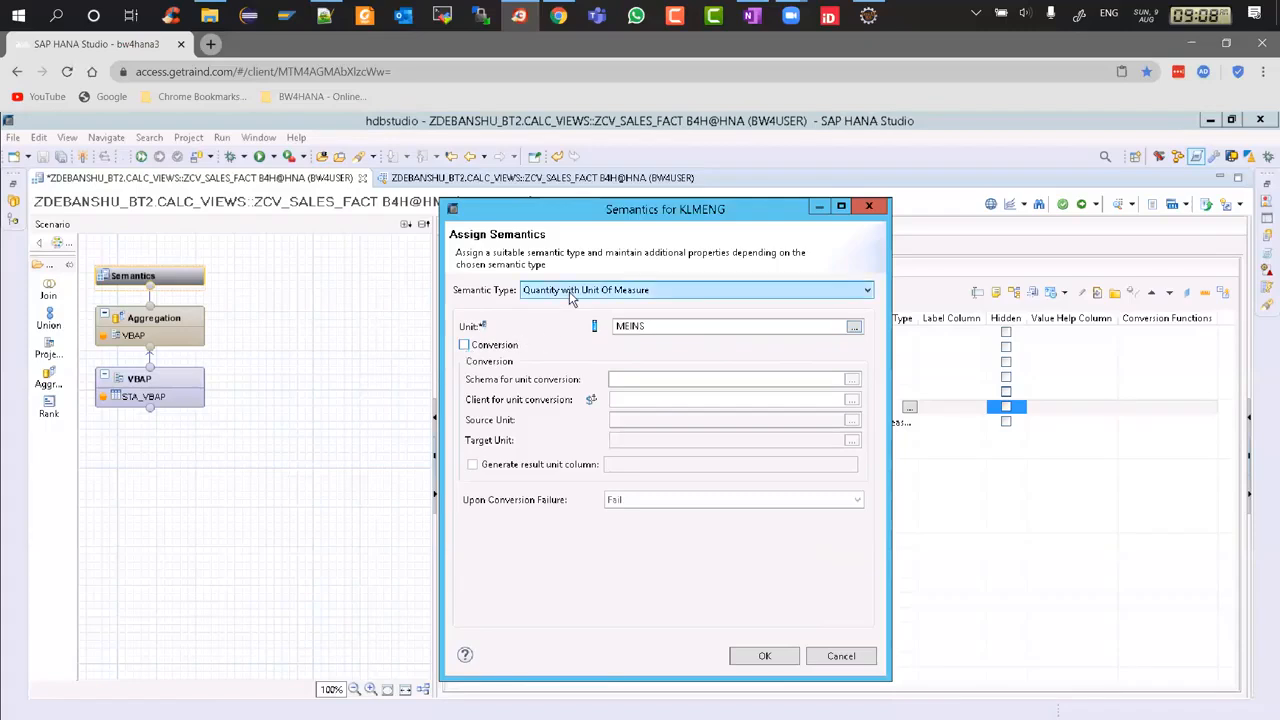
{"action": "left_click", "coordinate": [760, 656]}
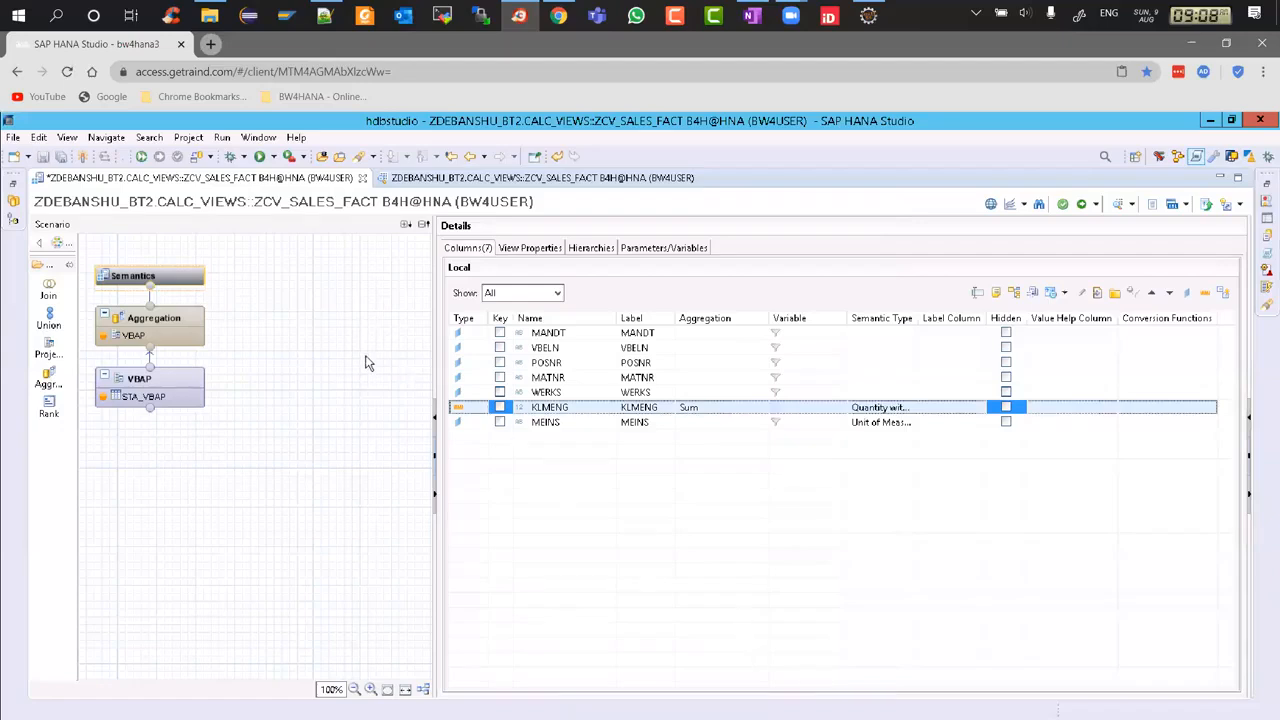
{"action": "left_click", "coordinate": [1084, 205]}
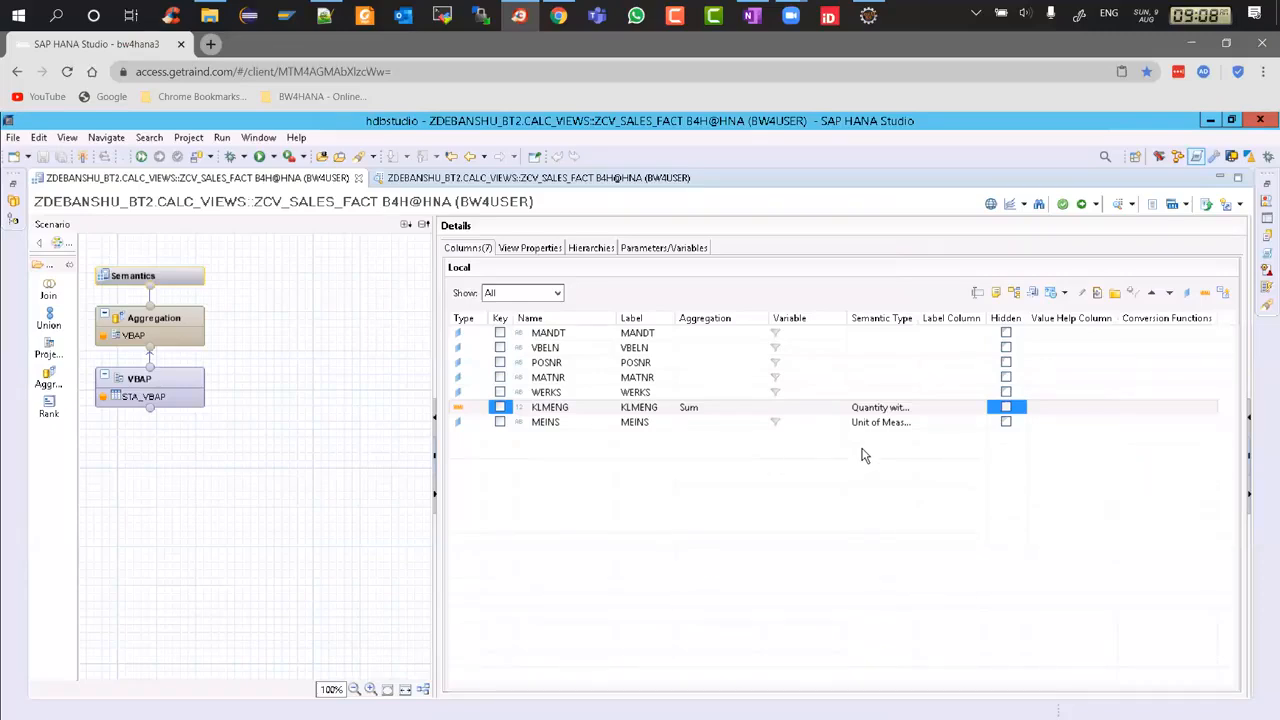
Hide the MEINS column in the Semantics node and activate the view.
{"action": "left_click", "coordinate": [1006, 422]}
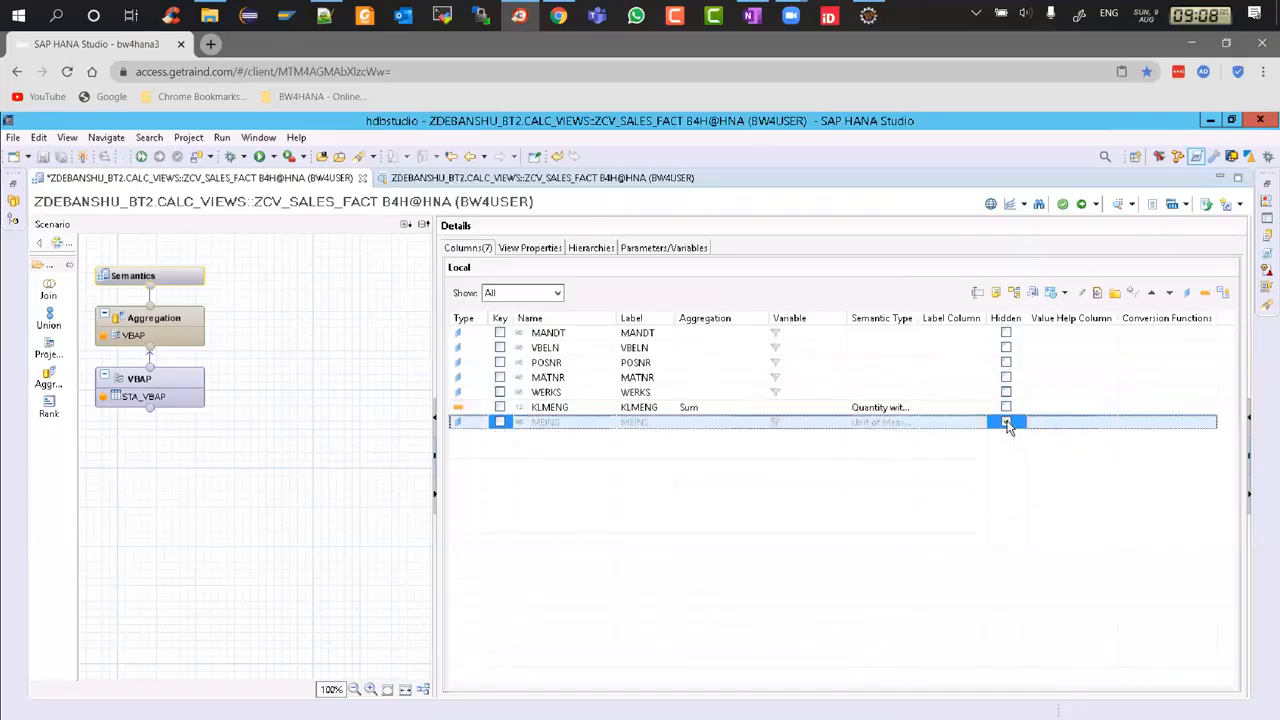
{"action": "left_click", "coordinate": [1083, 205]}
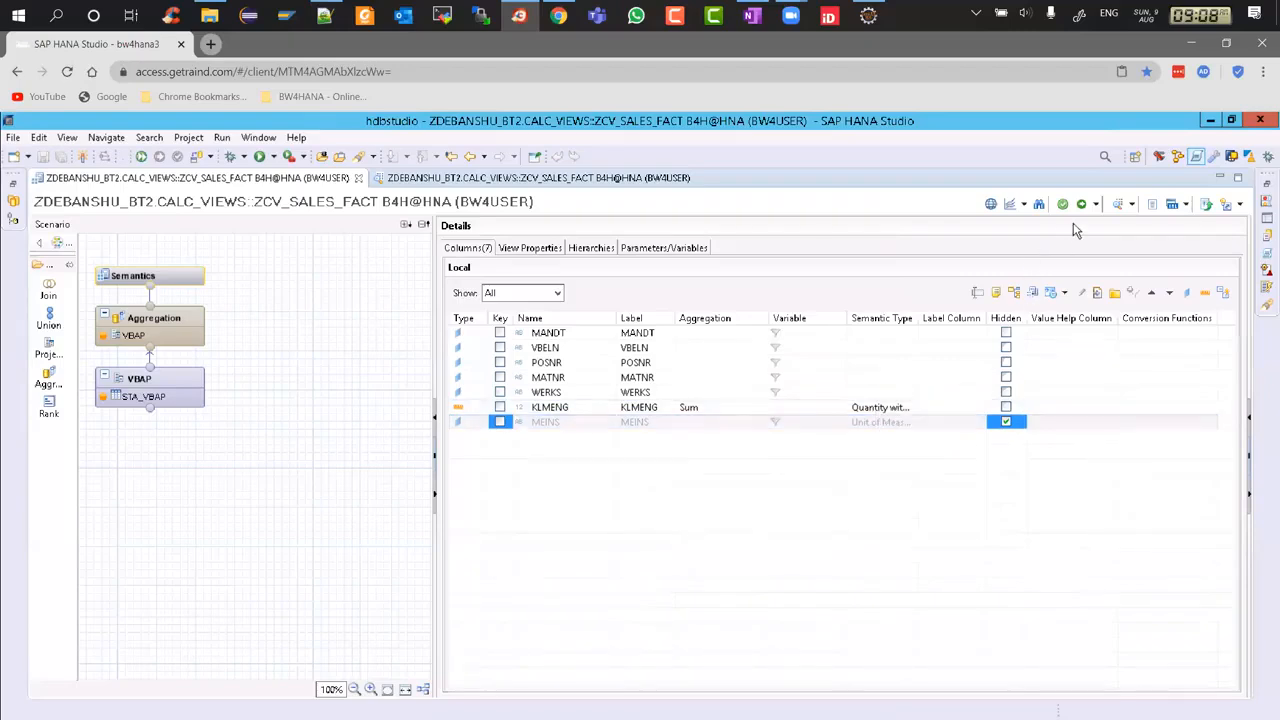
Preview the raw data of ZCV_SALES_FACT with MEINS hidden, refresh it and close the preview.
{"action": "left_click", "coordinate": [1132, 205]}
{"action": "left_click", "coordinate": [1145, 222]}
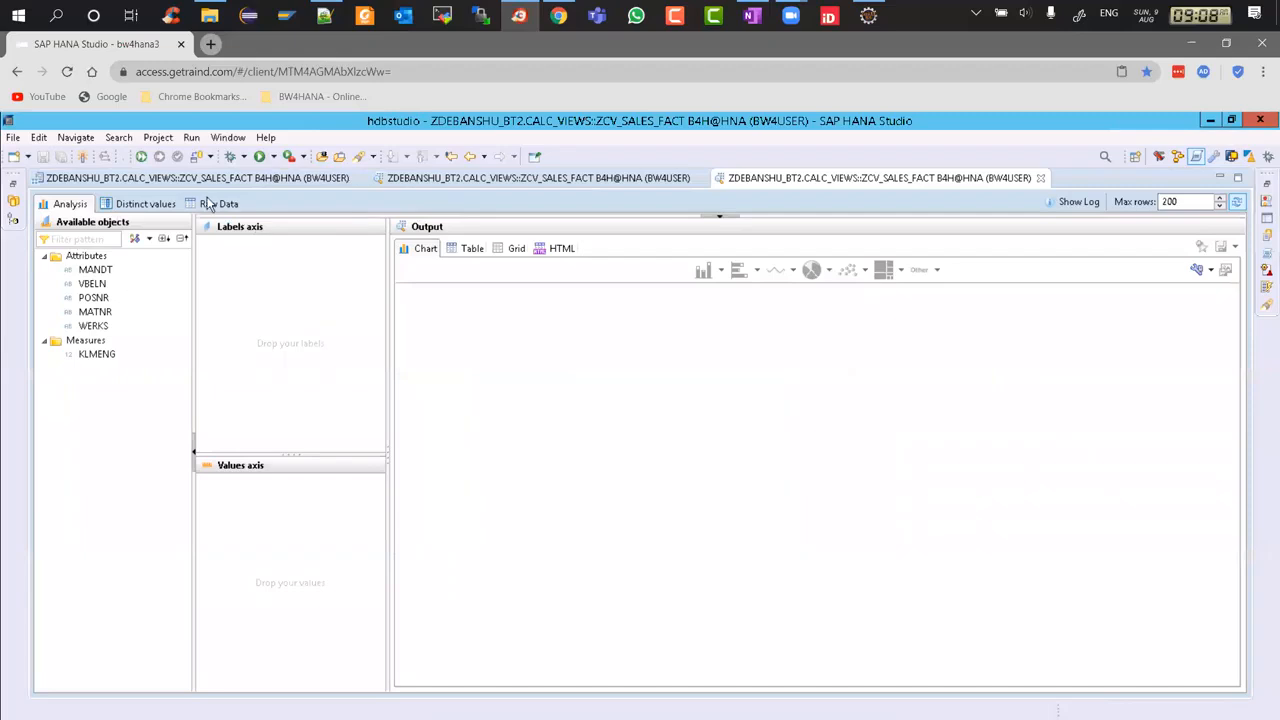
{"action": "left_click", "coordinate": [209, 204]}
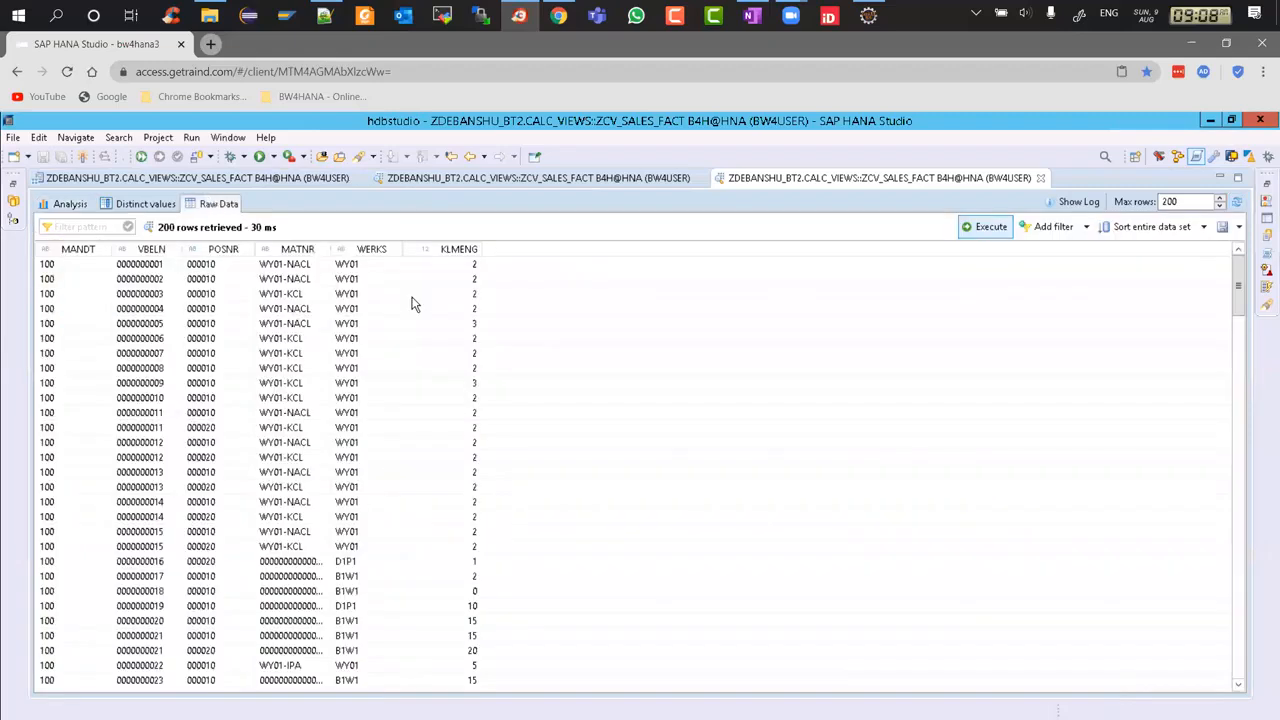
{"action": "left_click", "coordinate": [1237, 201]}
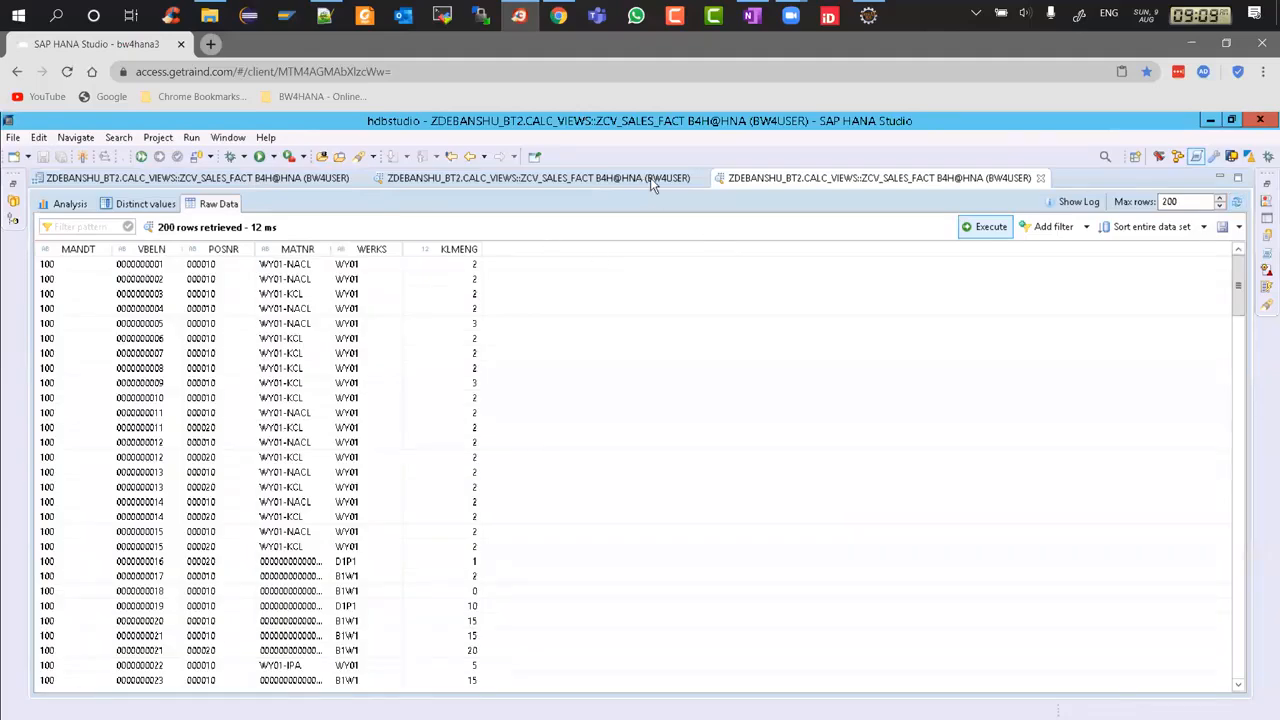
{"action": "left_click", "coordinate": [700, 178]}
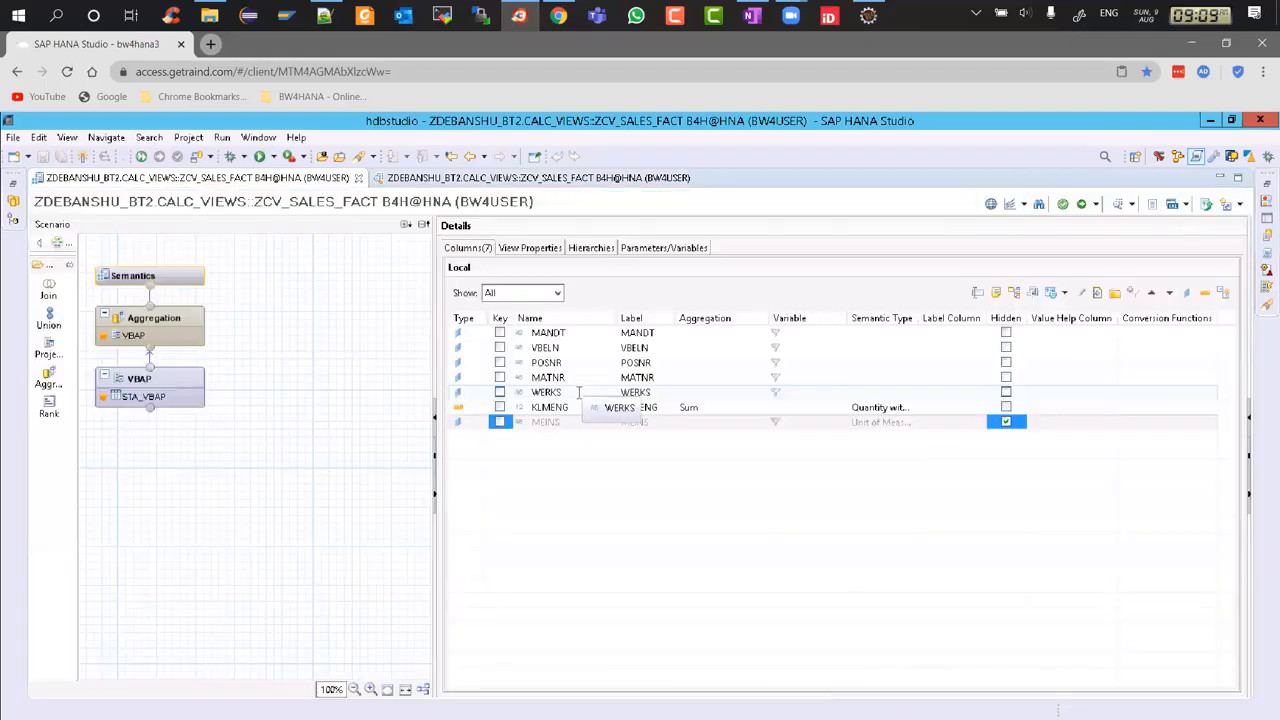
Unhide the MEINS column, activate the view and check the activation result.
{"action": "left_click", "coordinate": [1006, 422]}
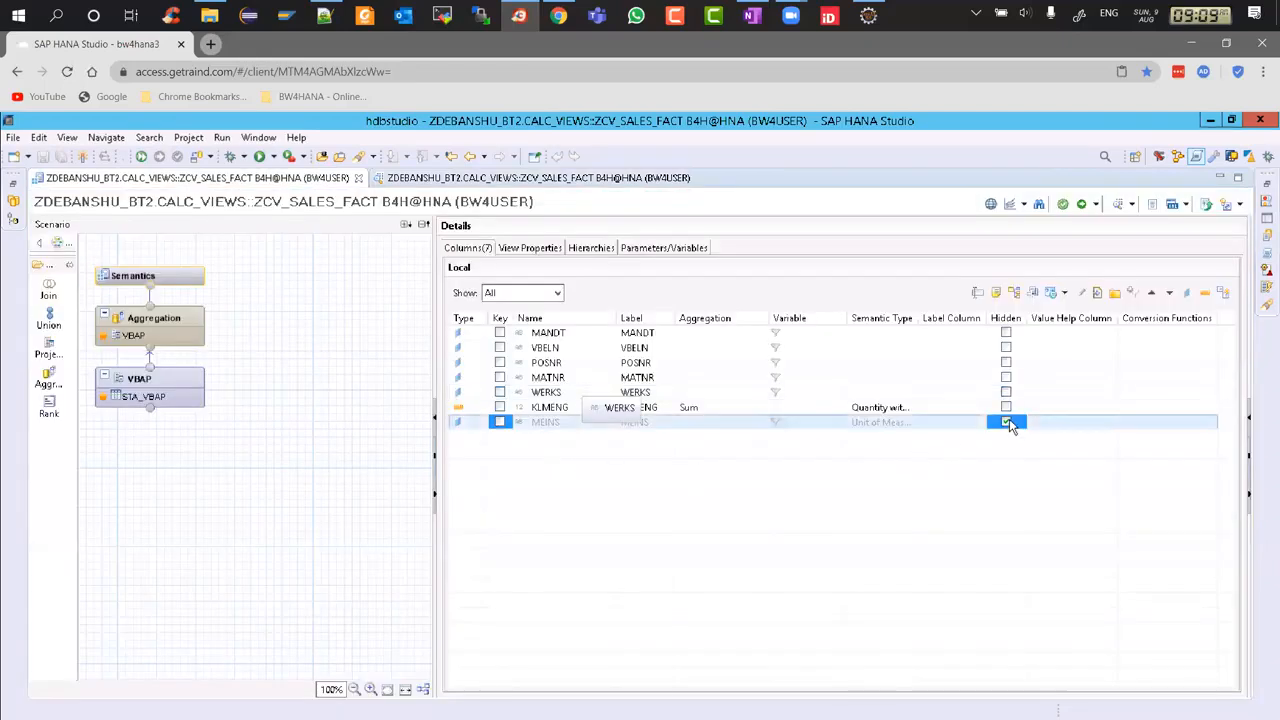
{"action": "left_click", "coordinate": [1081, 204]}
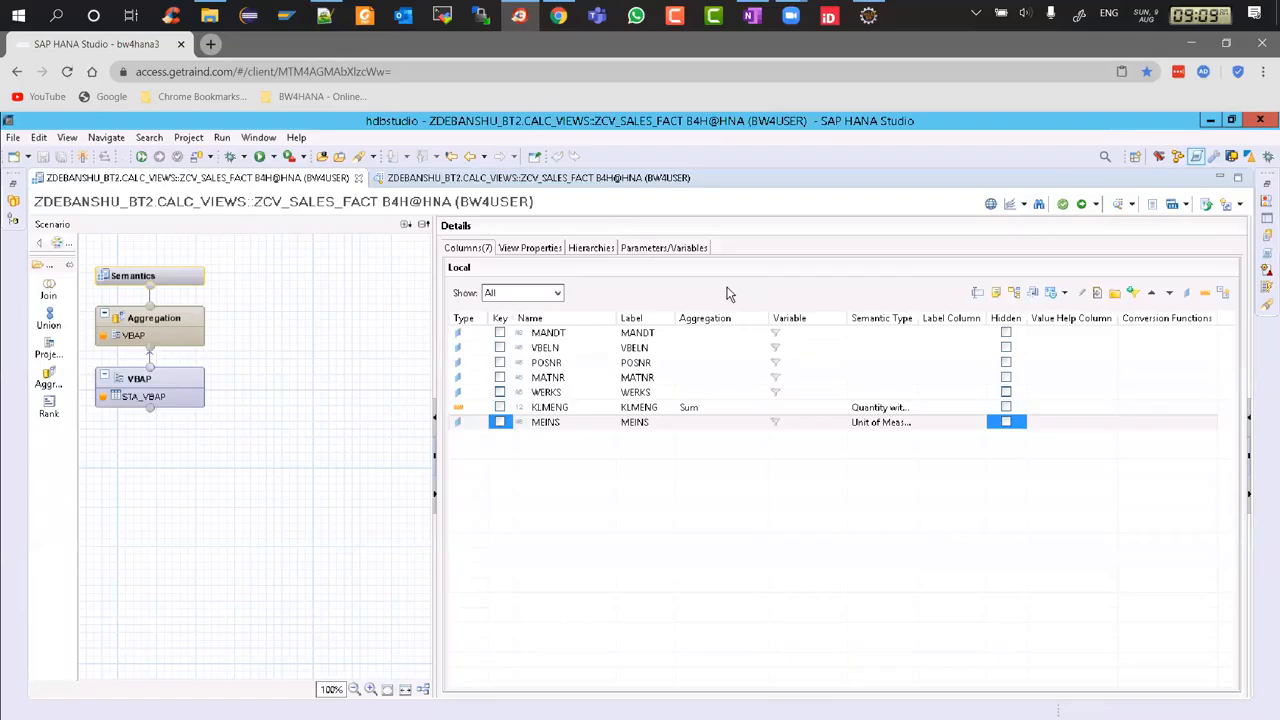
{"action": "left_click", "coordinate": [1265, 250]}
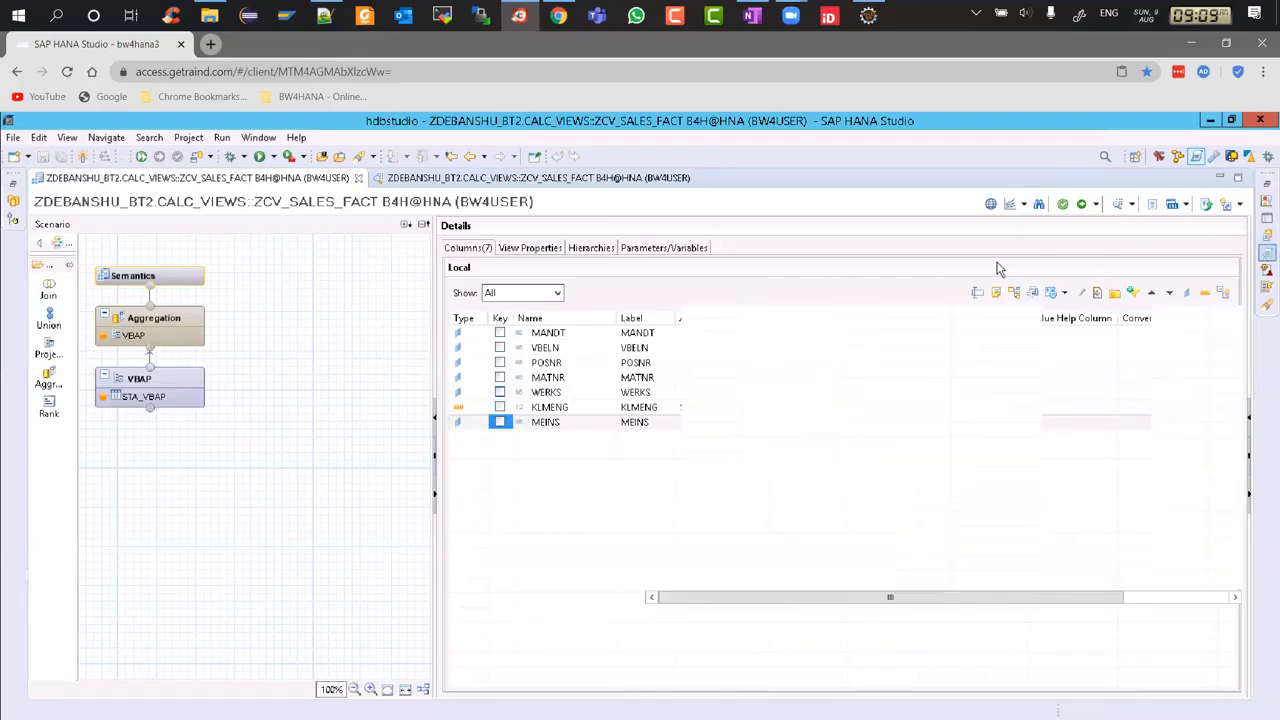
{"action": "left_click", "coordinate": [299, 281]}
Close the remaining data preview and view editor, and refresh the Calculation Views folder in the CALC_VIEWS package.
{"action": "left_click", "coordinate": [700, 178]}
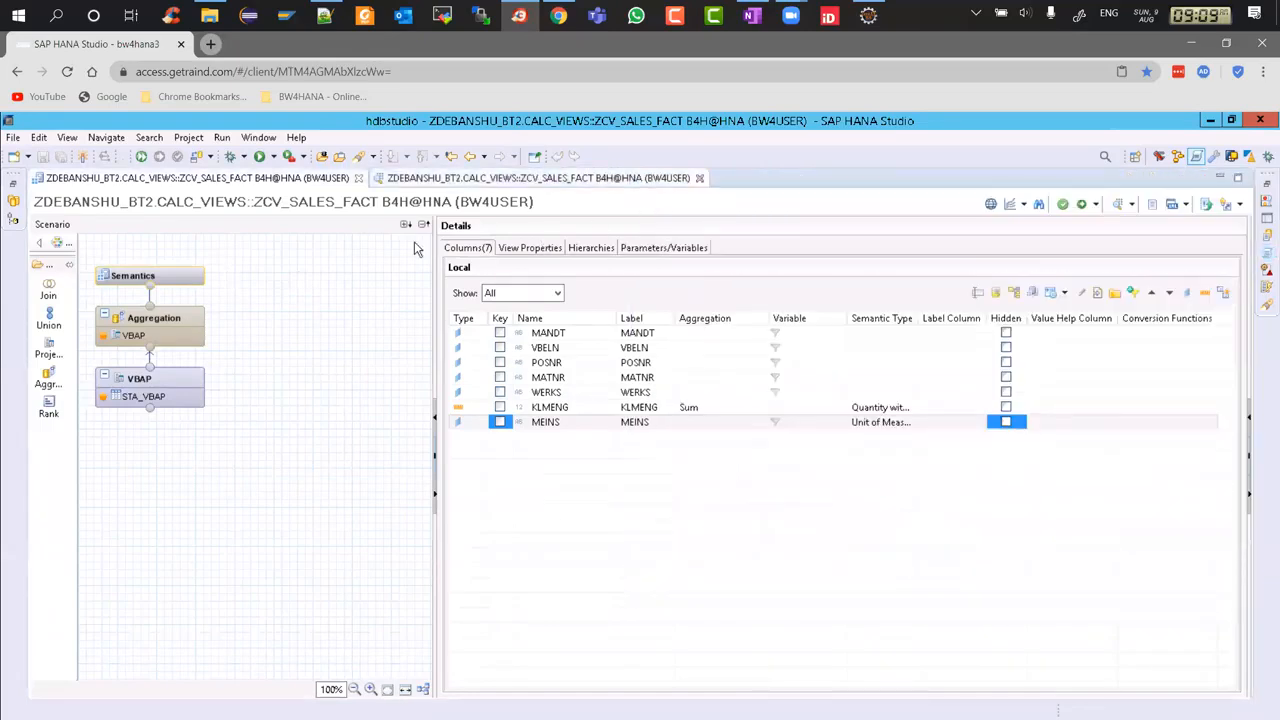
{"action": "left_click", "coordinate": [358, 178]}
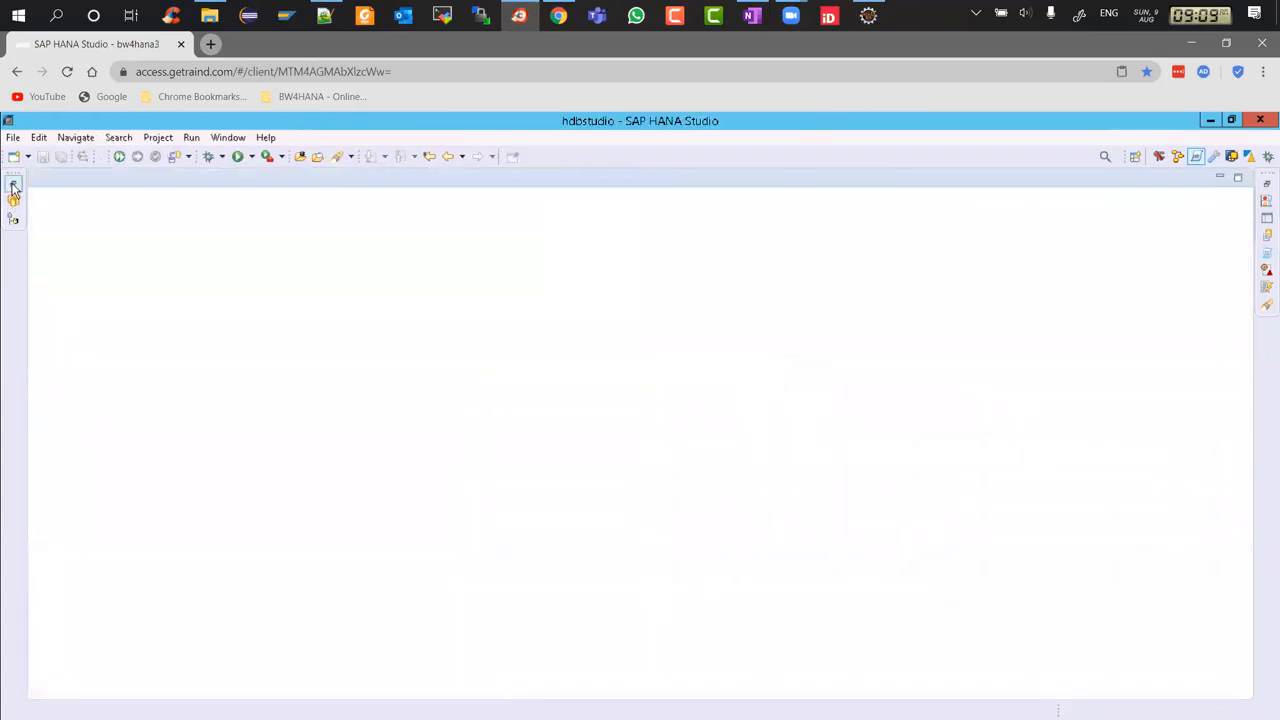
{"action": "left_click", "coordinate": [13, 185]}
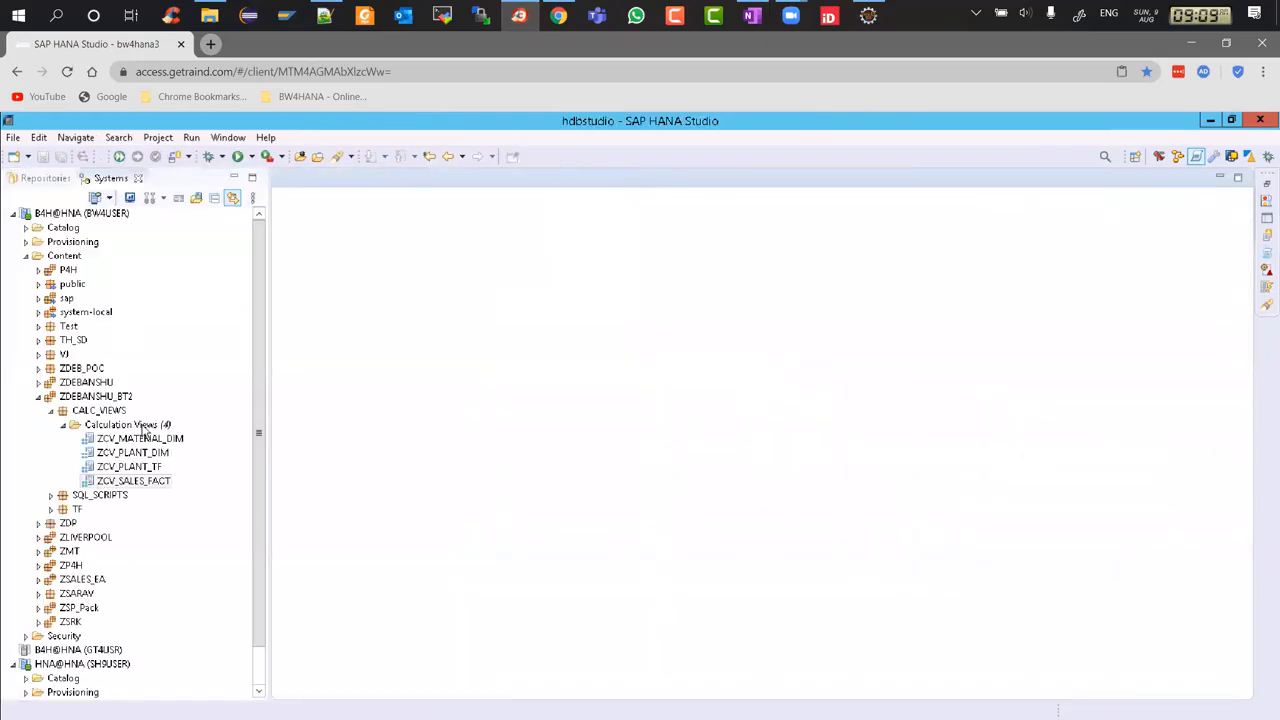
{"action": "left_click", "coordinate": [137, 427]}
{"action": "right_click", "coordinate": [137, 428]}
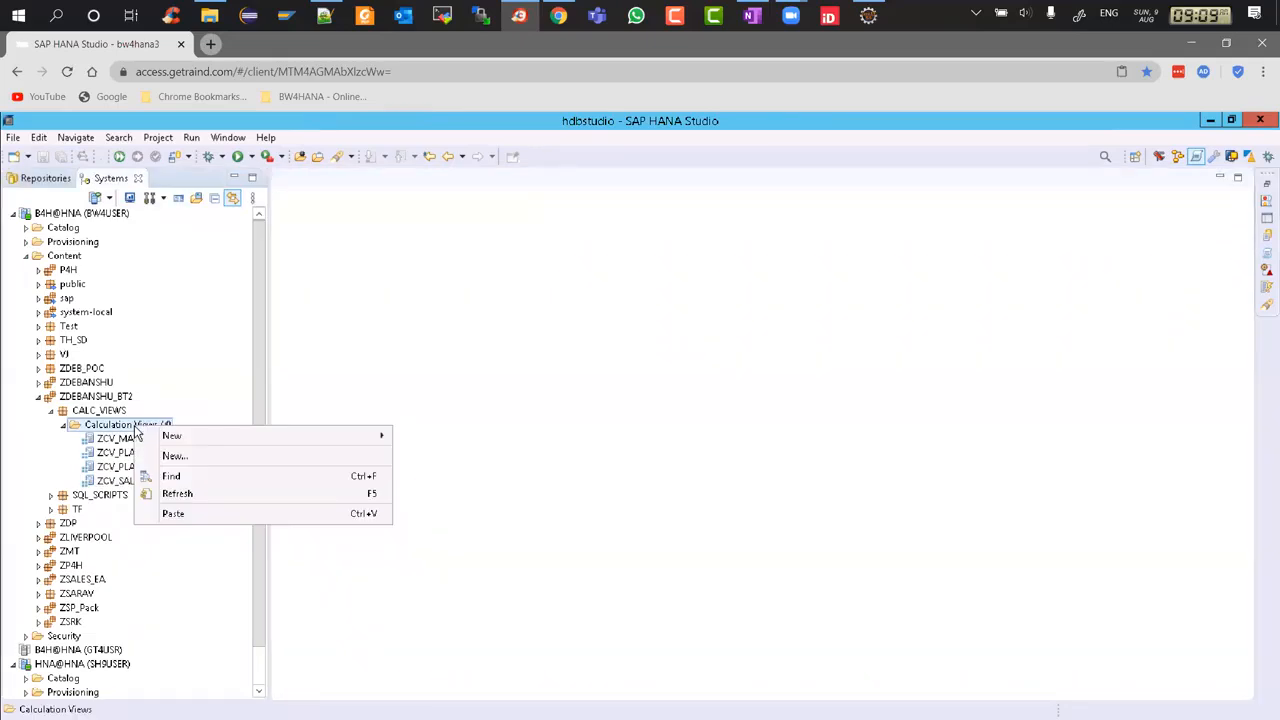
{"action": "left_click", "coordinate": [175, 494]}
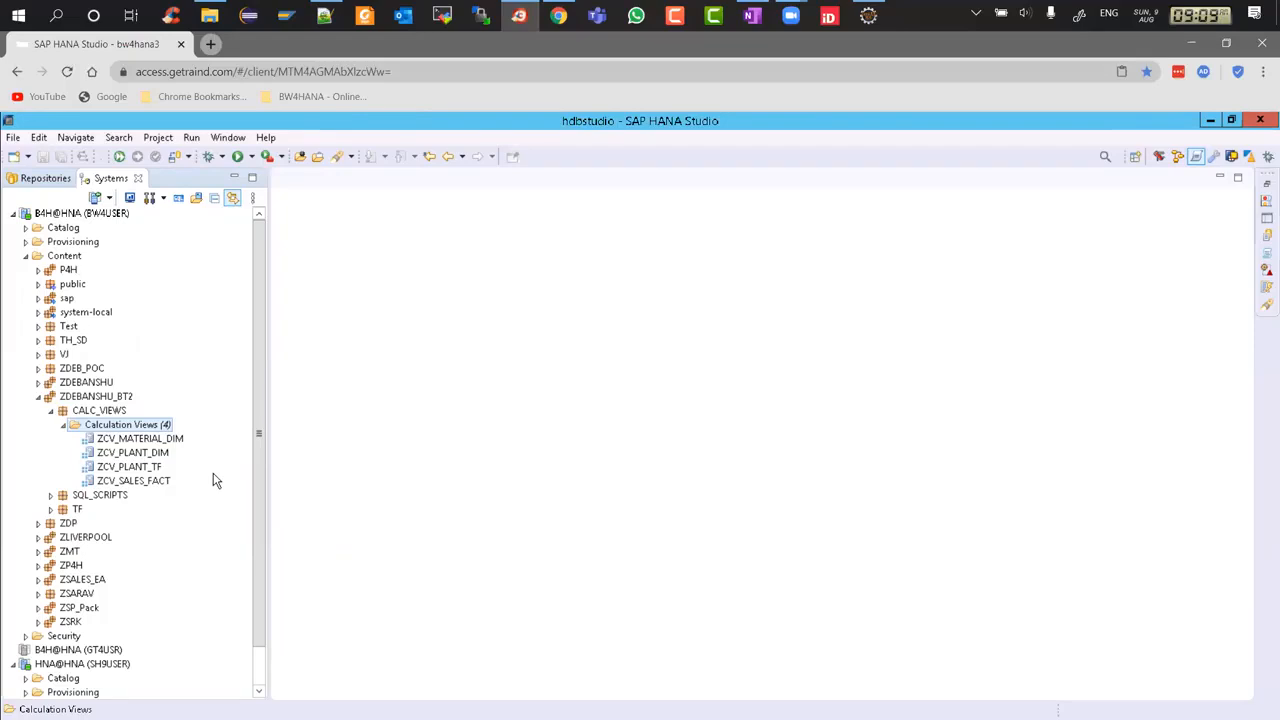
Reopen ZCV_SALES_FACT and preview its raw data to examine how KLMENG is displayed with MEINS included.
{"action": "double_click", "coordinate": [137, 484]}
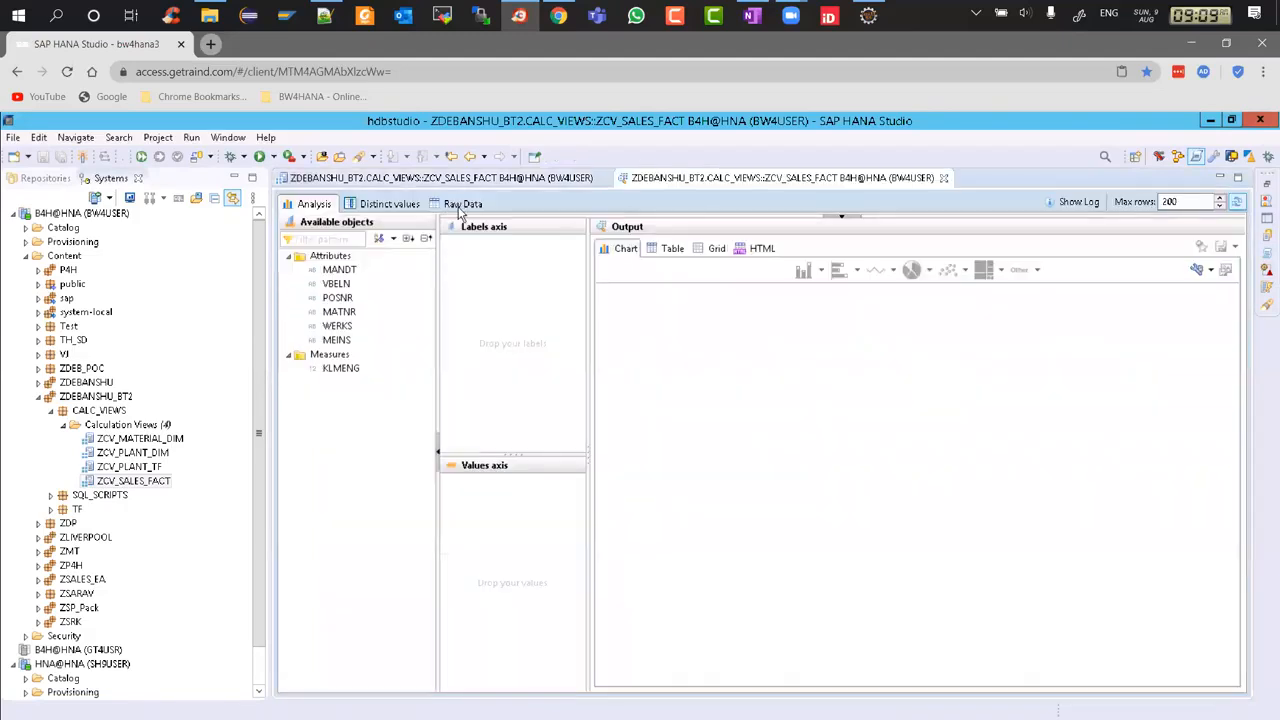
{"action": "left_click", "coordinate": [461, 205]}
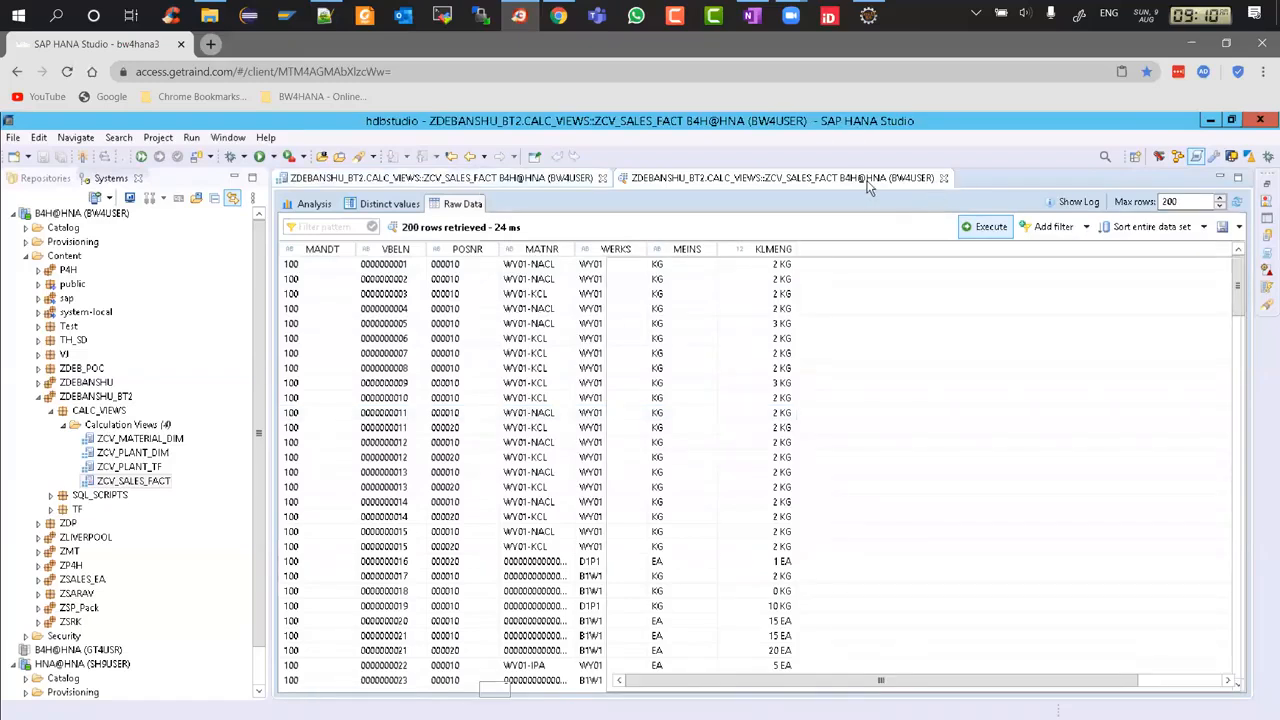
{"action": "left_click", "coordinate": [943, 178]}
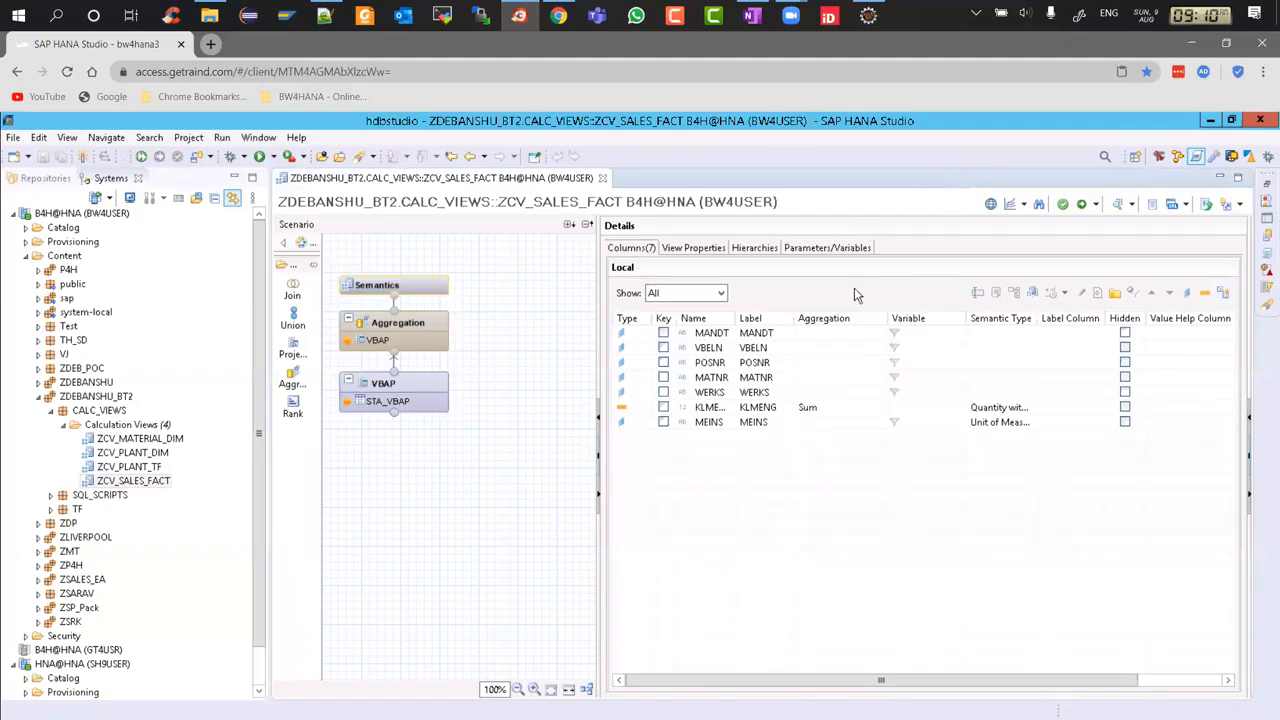
Hide the MEINS column in the reopened view, activate it again and check the activation result.
{"action": "left_click", "coordinate": [1126, 424]}
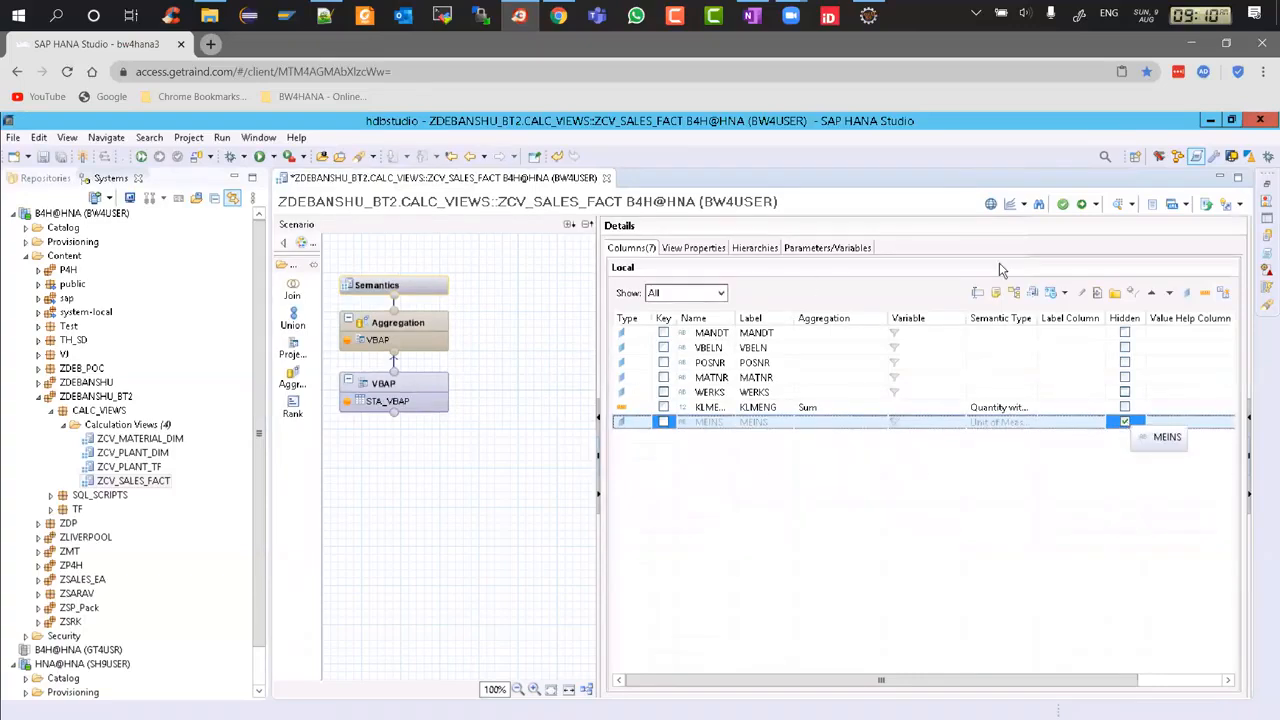
{"action": "left_click", "coordinate": [1082, 204]}
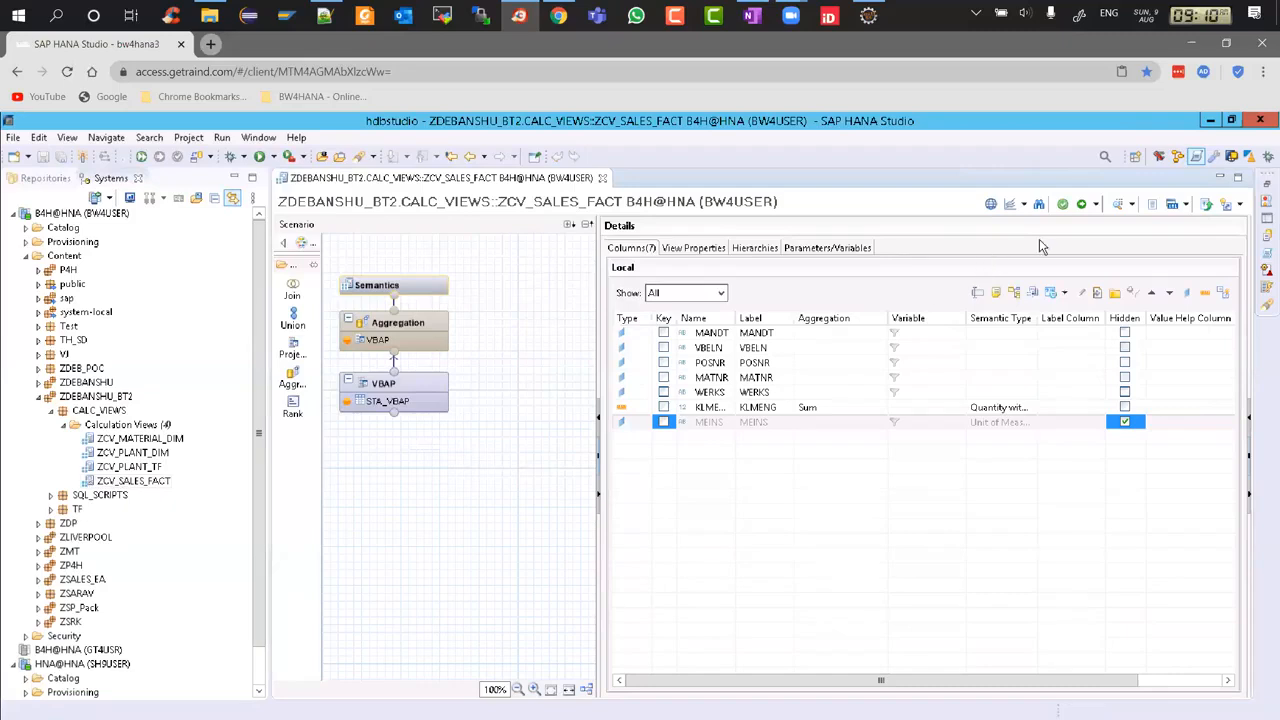
{"action": "left_click", "coordinate": [1267, 253]}
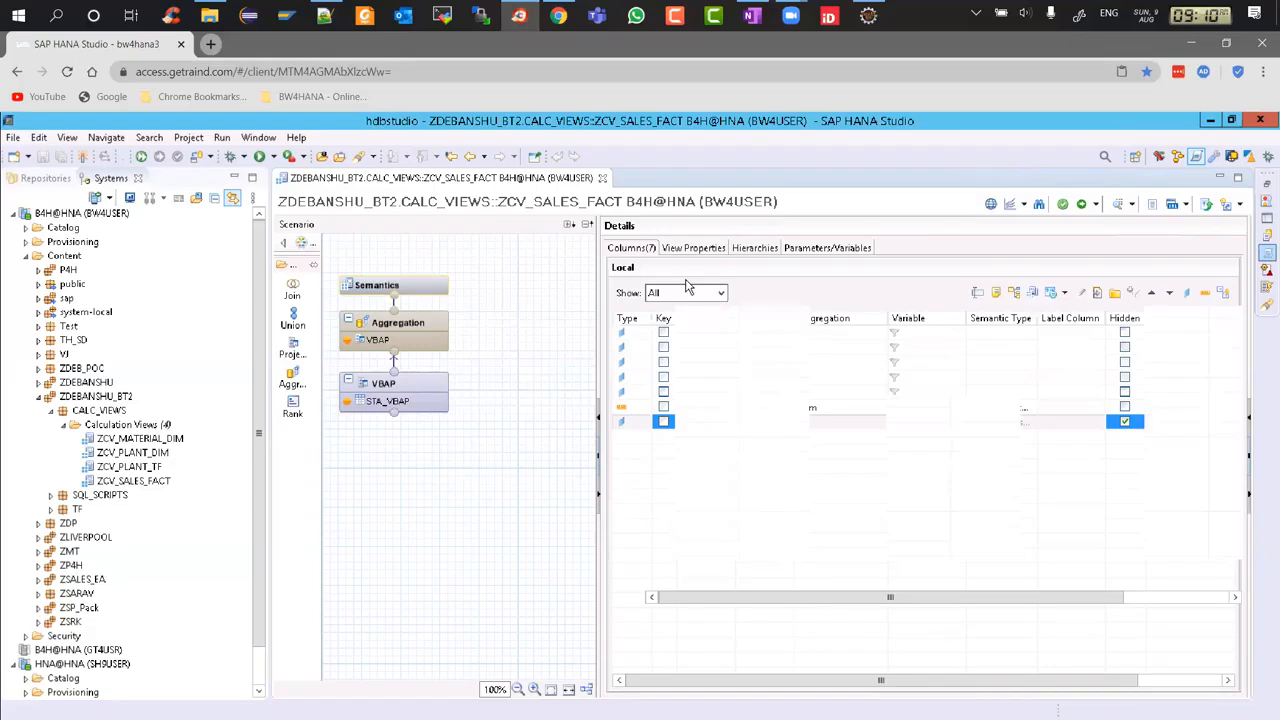
{"action": "left_click", "coordinate": [532, 278]}
Preview the view's raw data to examine how KLMENG is displayed without the MEINS column.
{"action": "left_click", "coordinate": [1117, 203]}
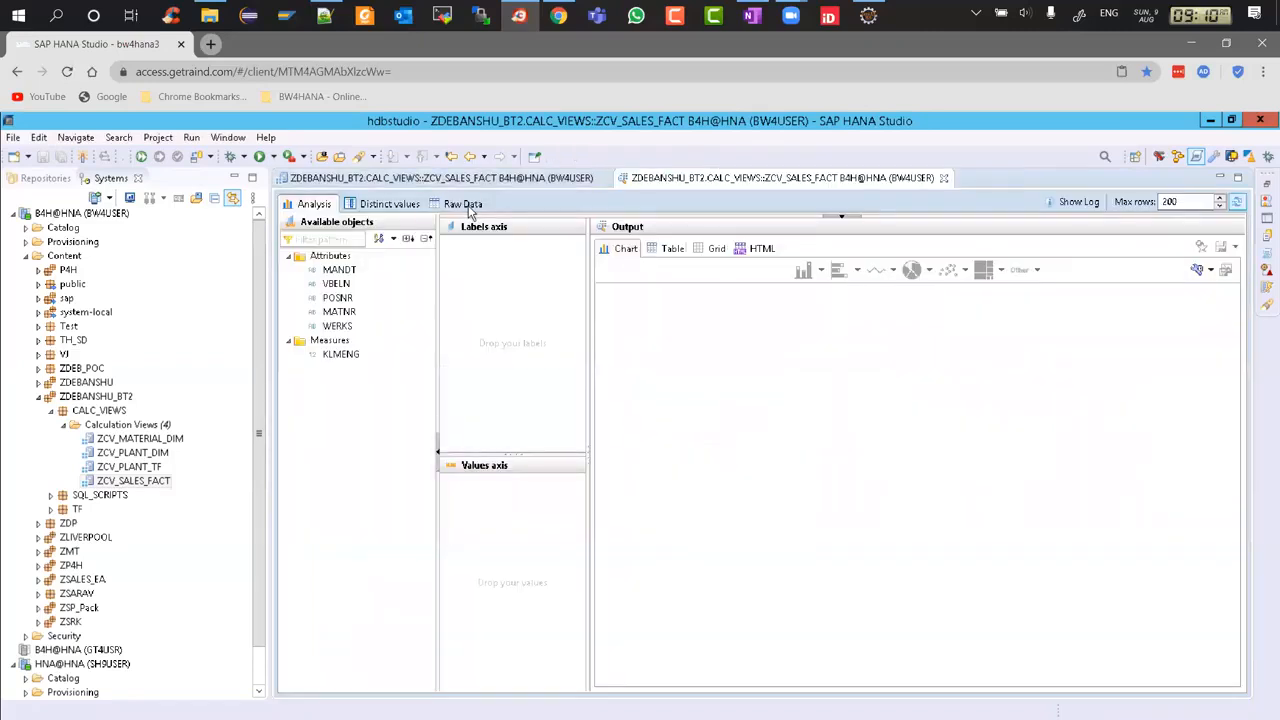
{"action": "left_click", "coordinate": [463, 205]}
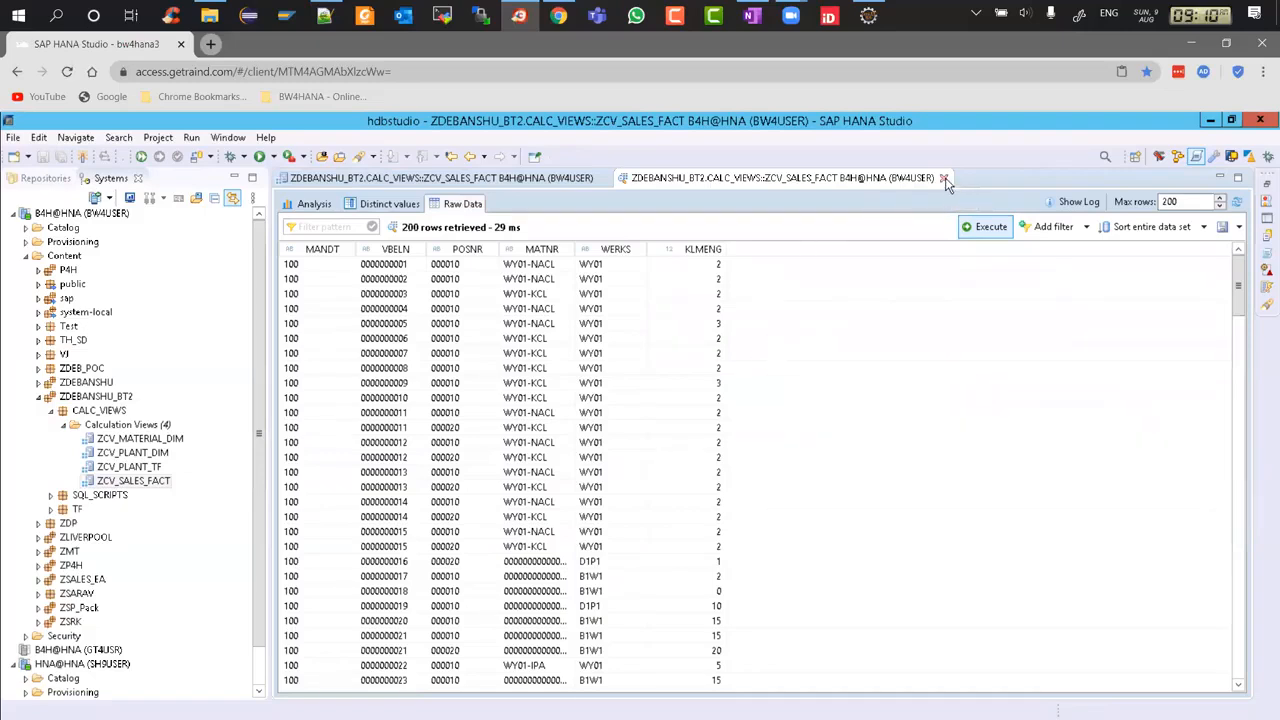
Return from the preview to the view editor, make the MEINS column visible again and activate the view.
{"action": "left_click", "coordinate": [432, 180]}
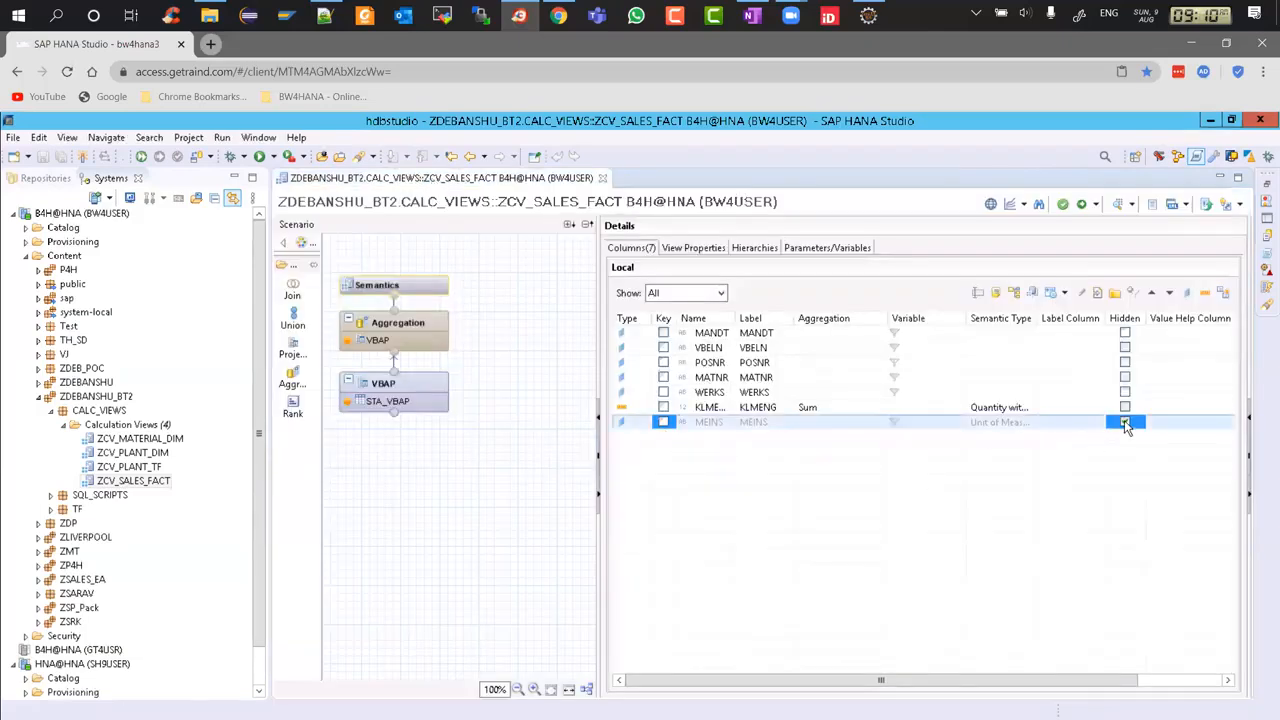
{"action": "left_click", "coordinate": [1081, 205]}
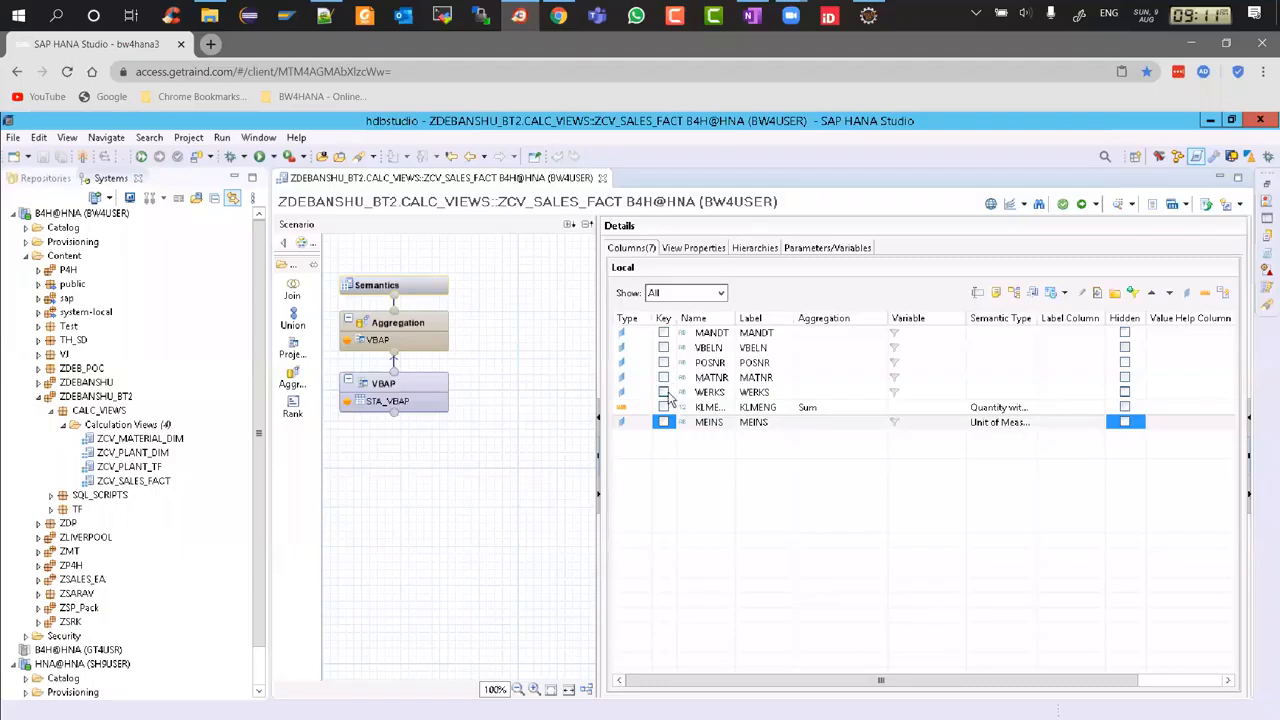
Enable unit conversion in KLMENG's semantics and choose ABAP (SAPHANADB) from the unit schemas as the conversion schema.
{"action": "left_click_drag", "start_coordinate": [670, 392], "coordinate": [1043, 438]}
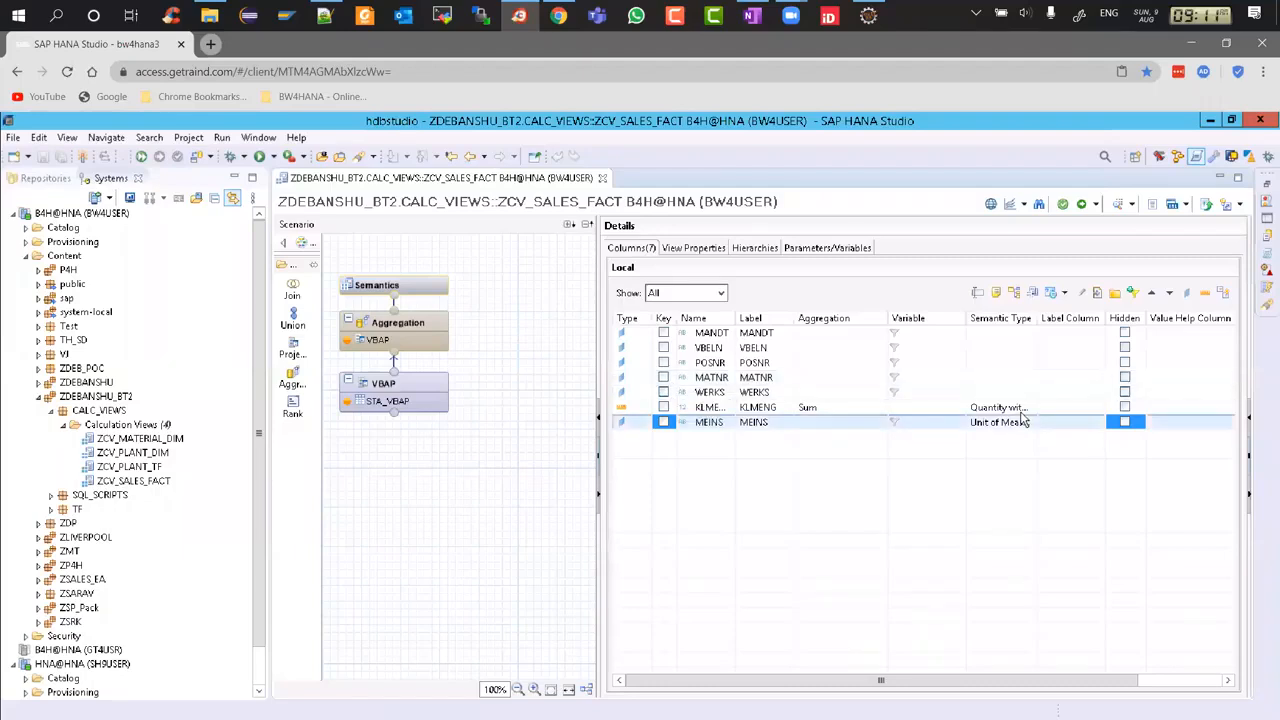
{"action": "left_click", "coordinate": [1024, 409]}
{"action": "left_click", "coordinate": [1028, 407]}
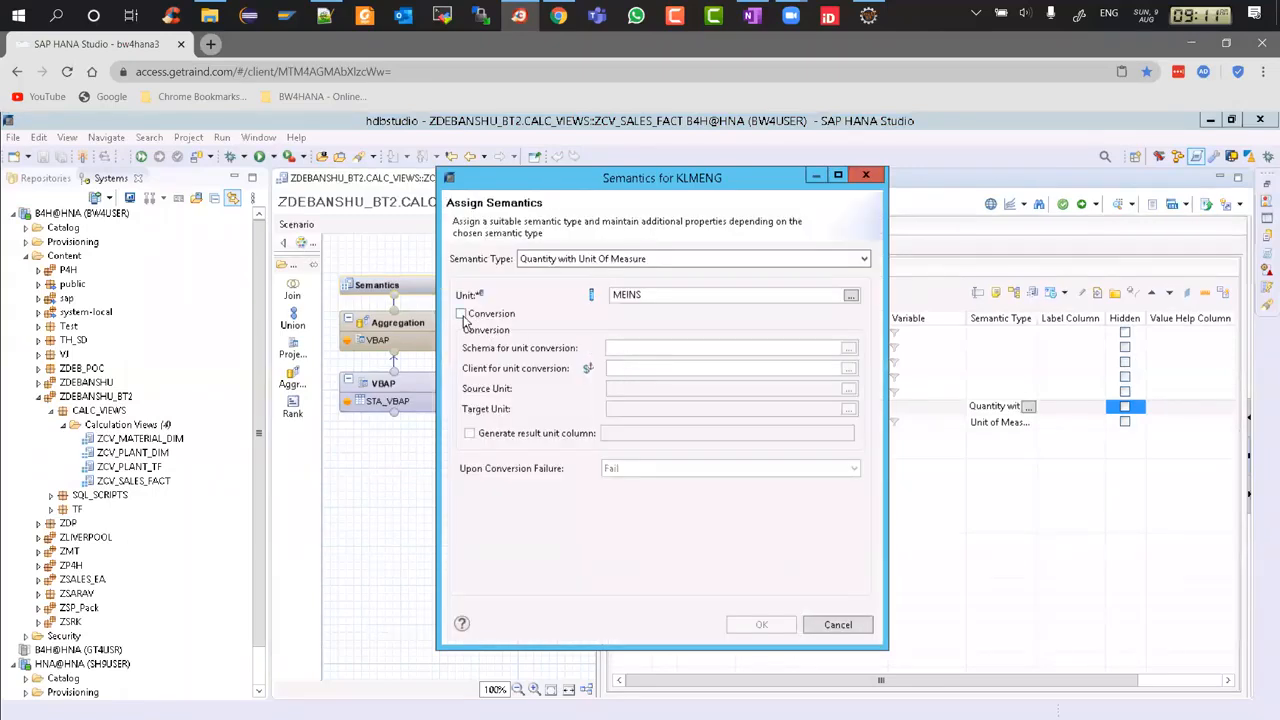
{"action": "left_click", "coordinate": [461, 314]}
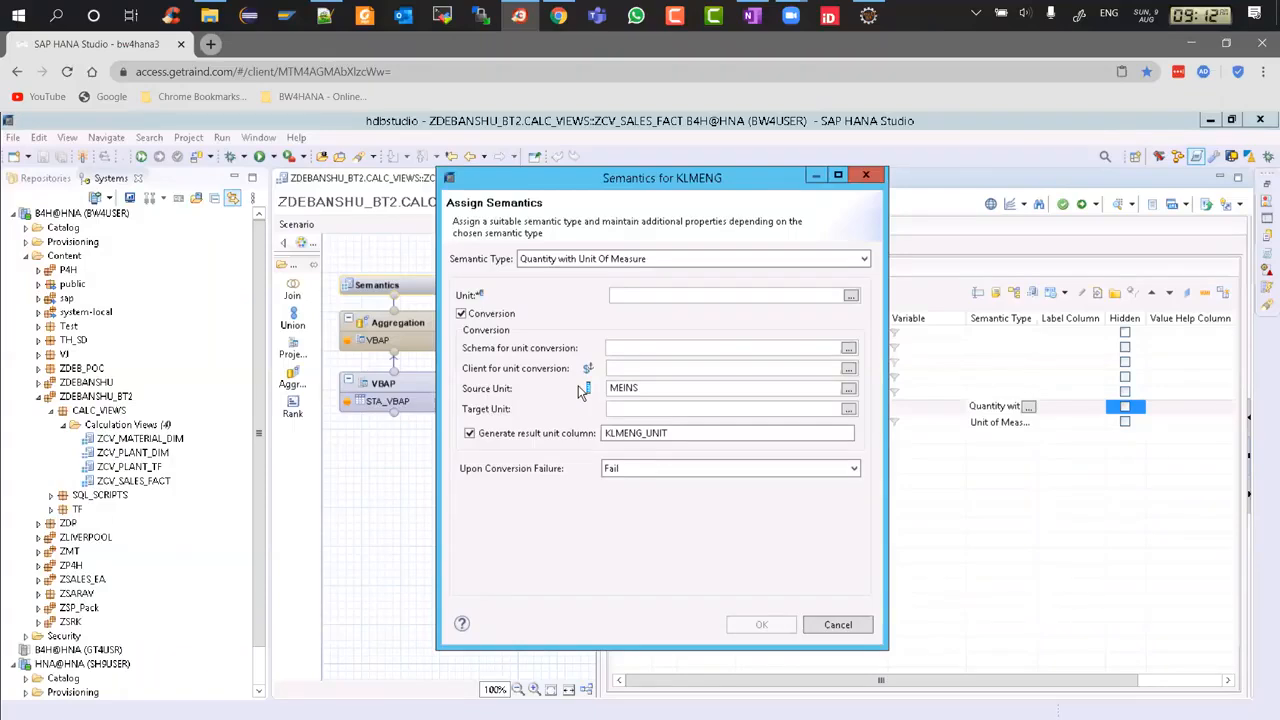
{"action": "left_click", "coordinate": [849, 348]}
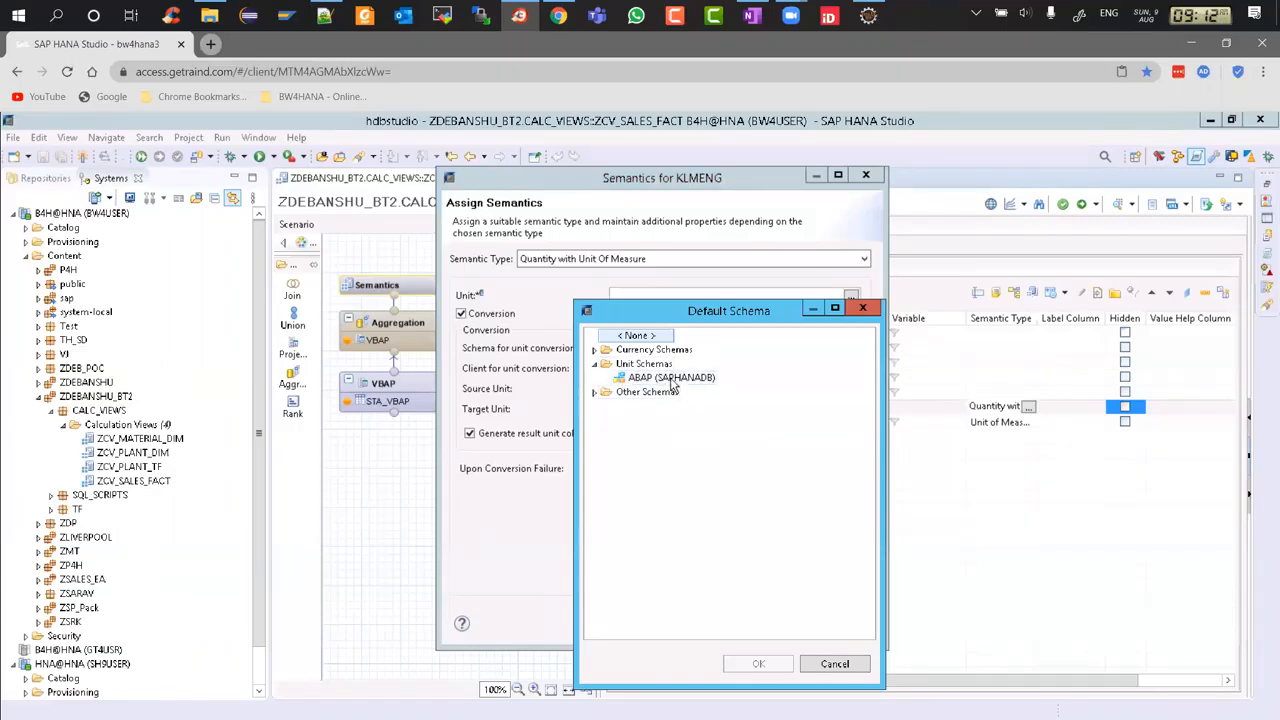
{"action": "left_click", "coordinate": [595, 350]}
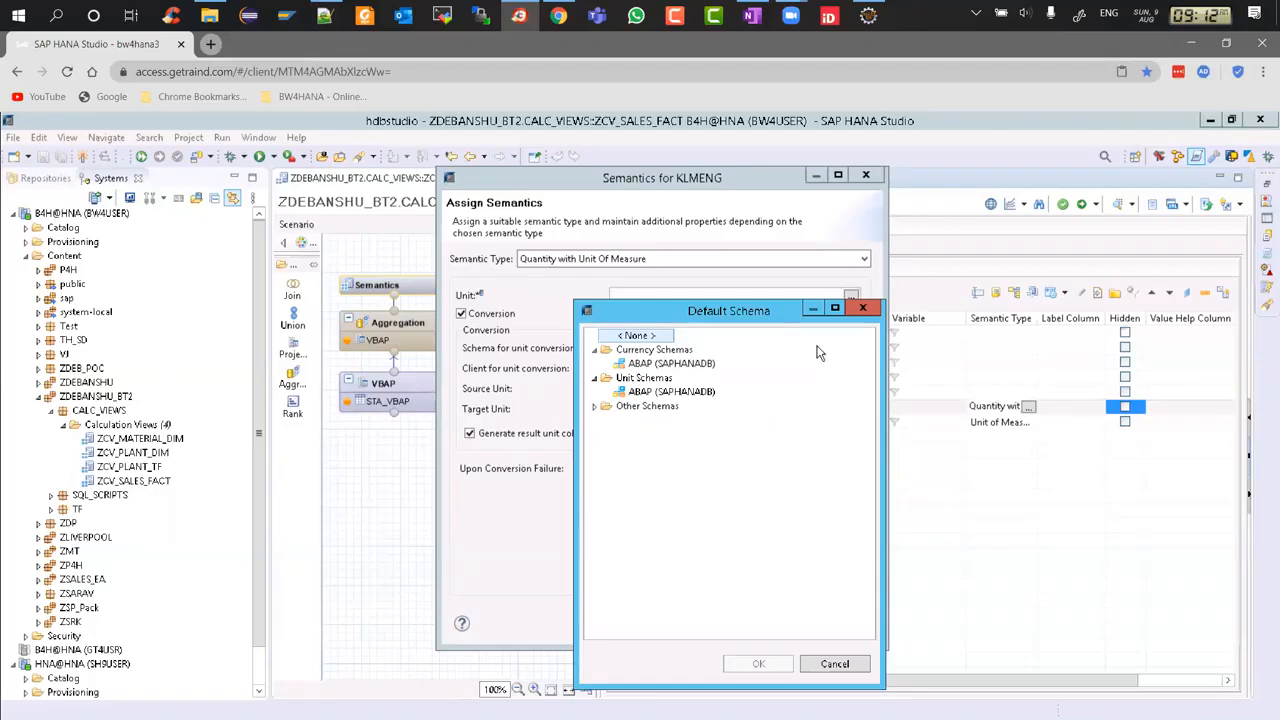
{"action": "double_click", "coordinate": [666, 390]}
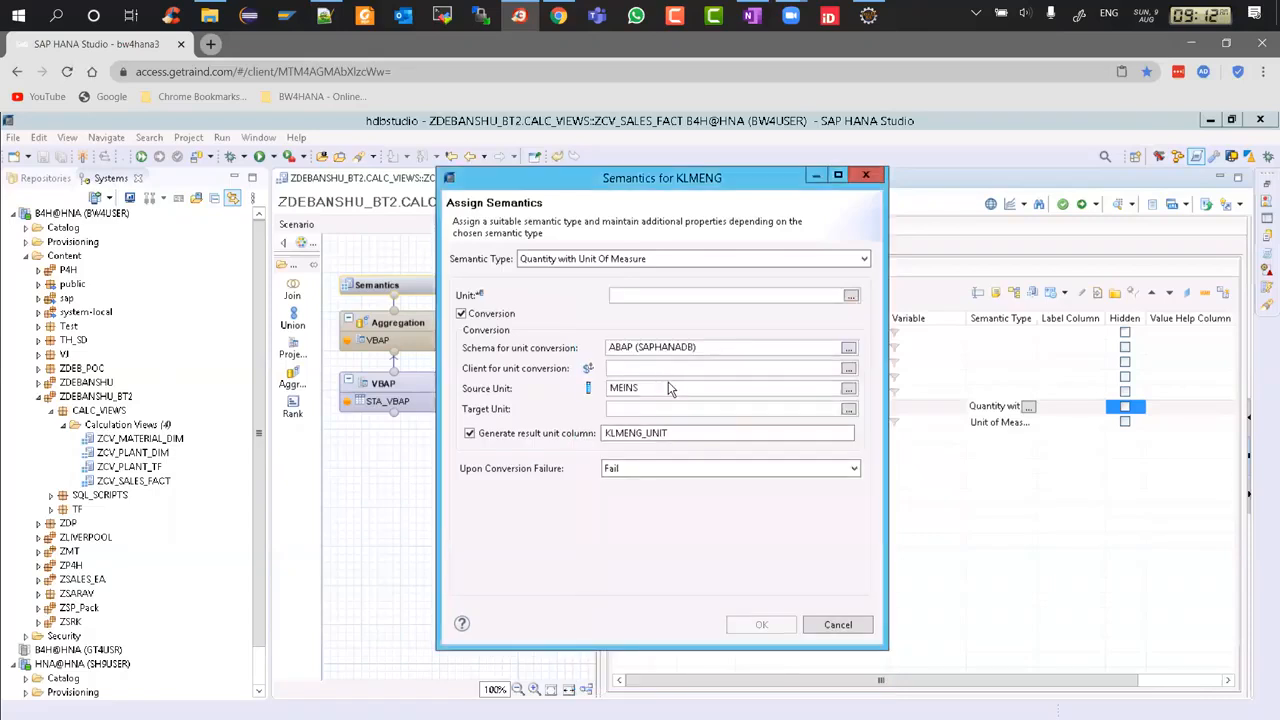
Set the client for KLMENG's unit conversion to the MANDT column.
{"action": "left_click", "coordinate": [848, 369]}
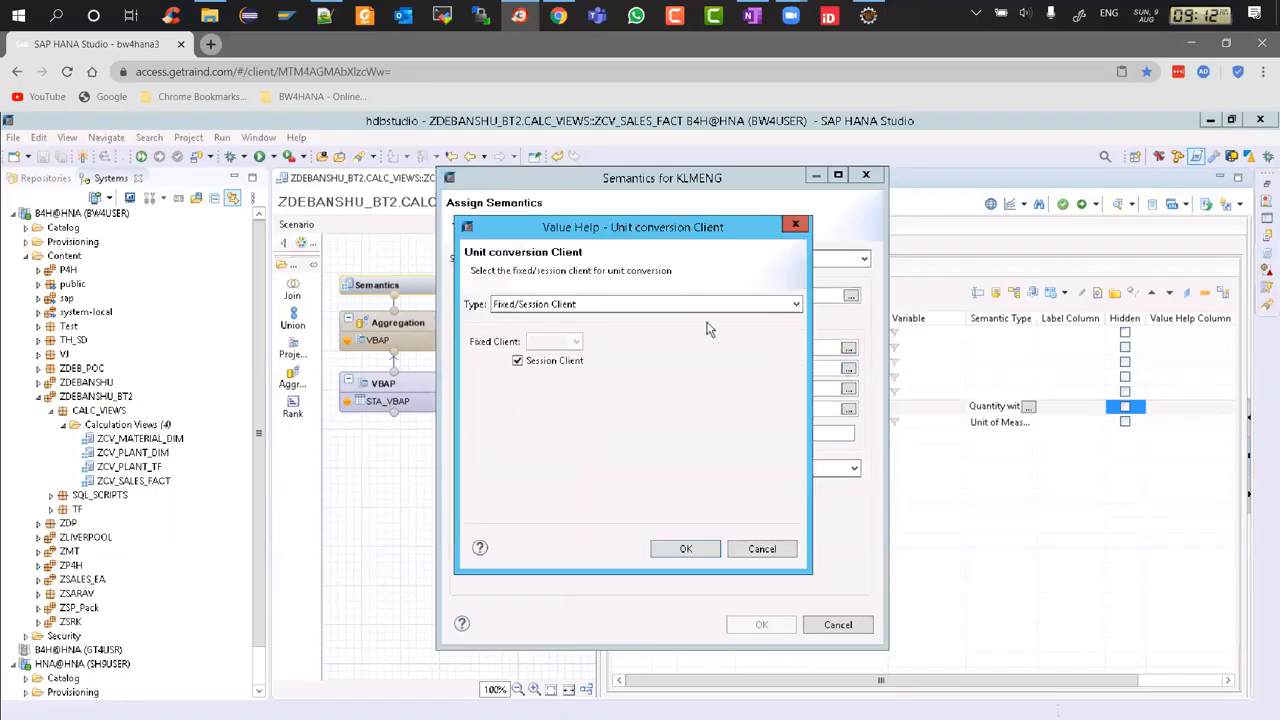
{"action": "left_click", "coordinate": [699, 303]}
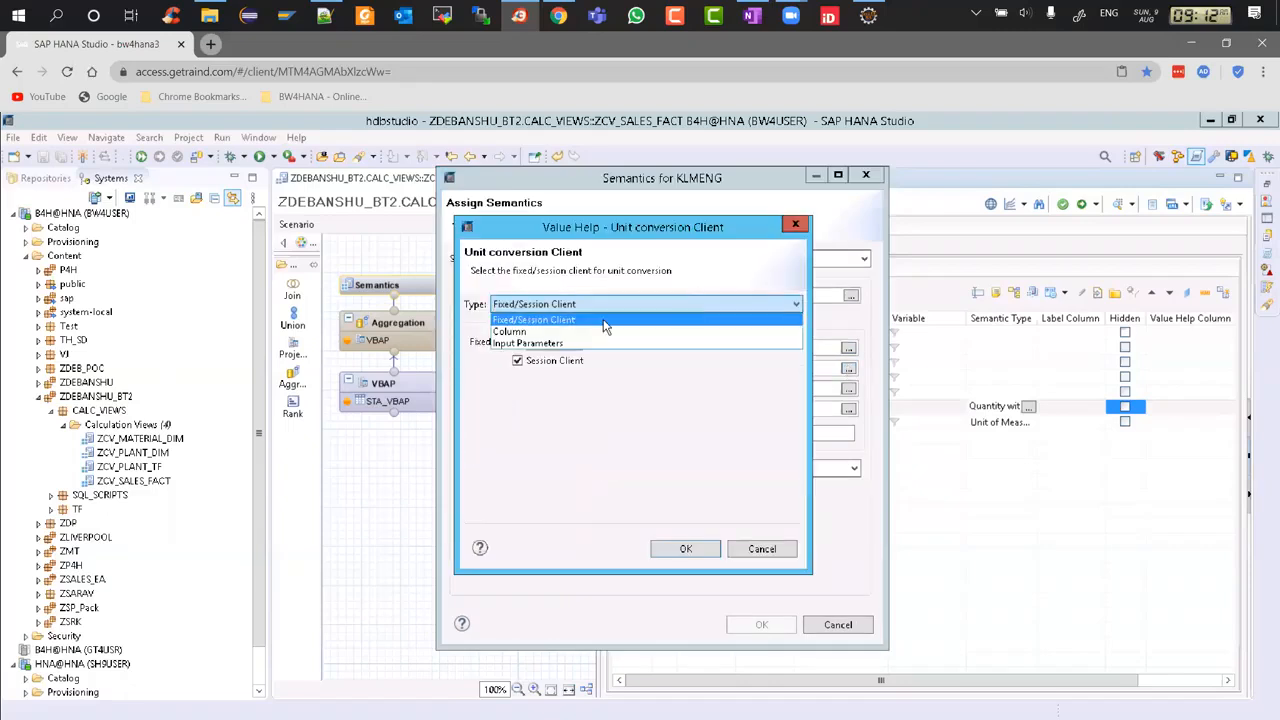
{"action": "left_click", "coordinate": [540, 331]}
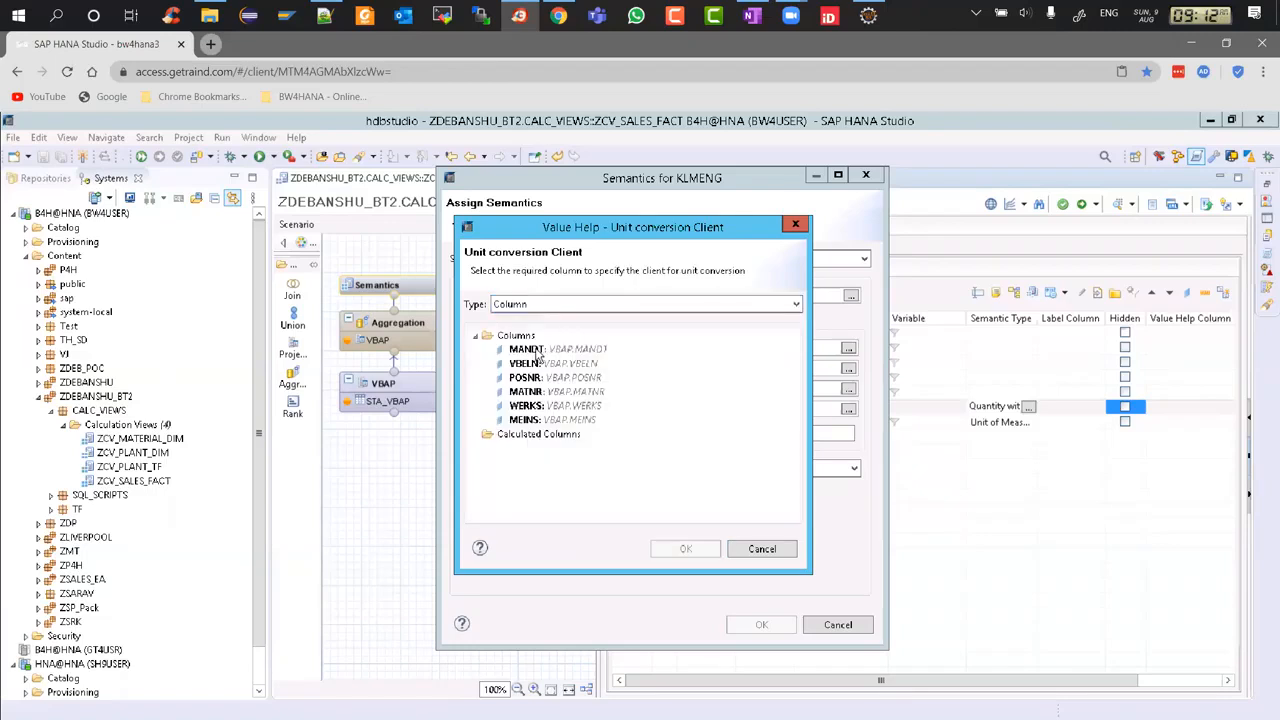
{"action": "left_click", "coordinate": [536, 352]}
{"action": "left_click", "coordinate": [686, 550]}
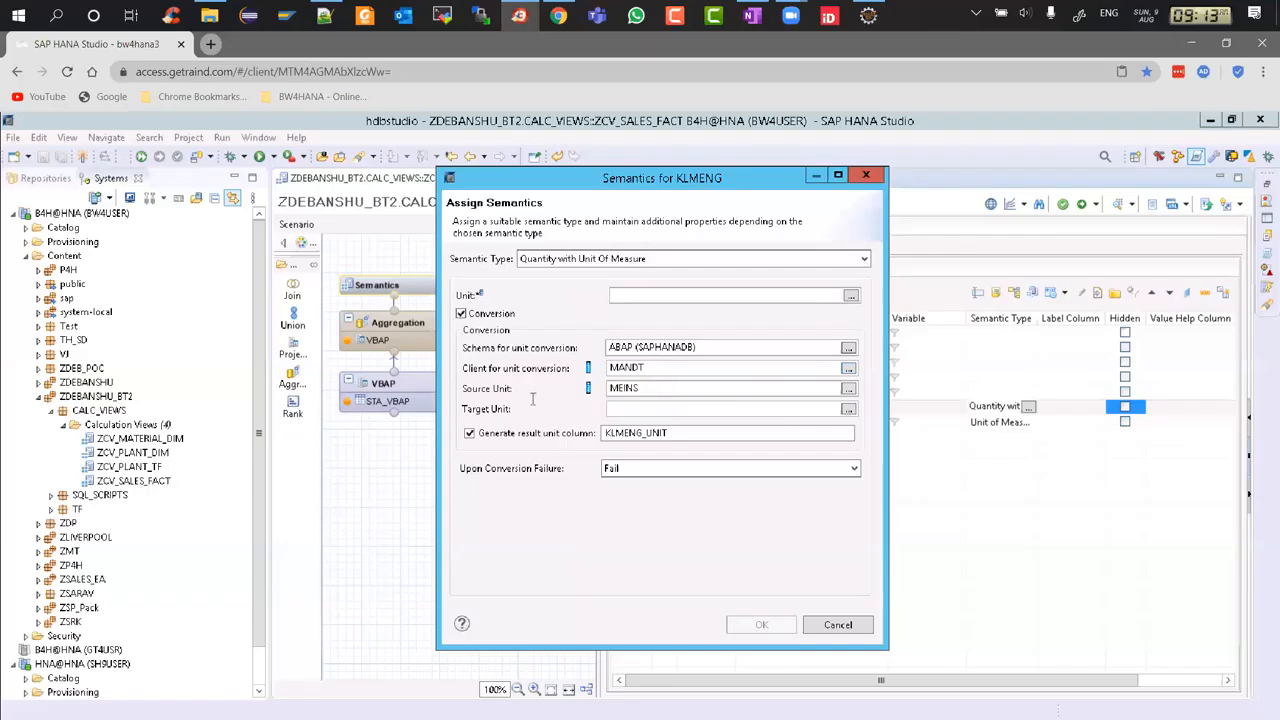
Examine the Input Parameters, Column and Fixed source types offered for the target unit, without choosing a unit.
{"action": "left_click", "coordinate": [847, 412]}
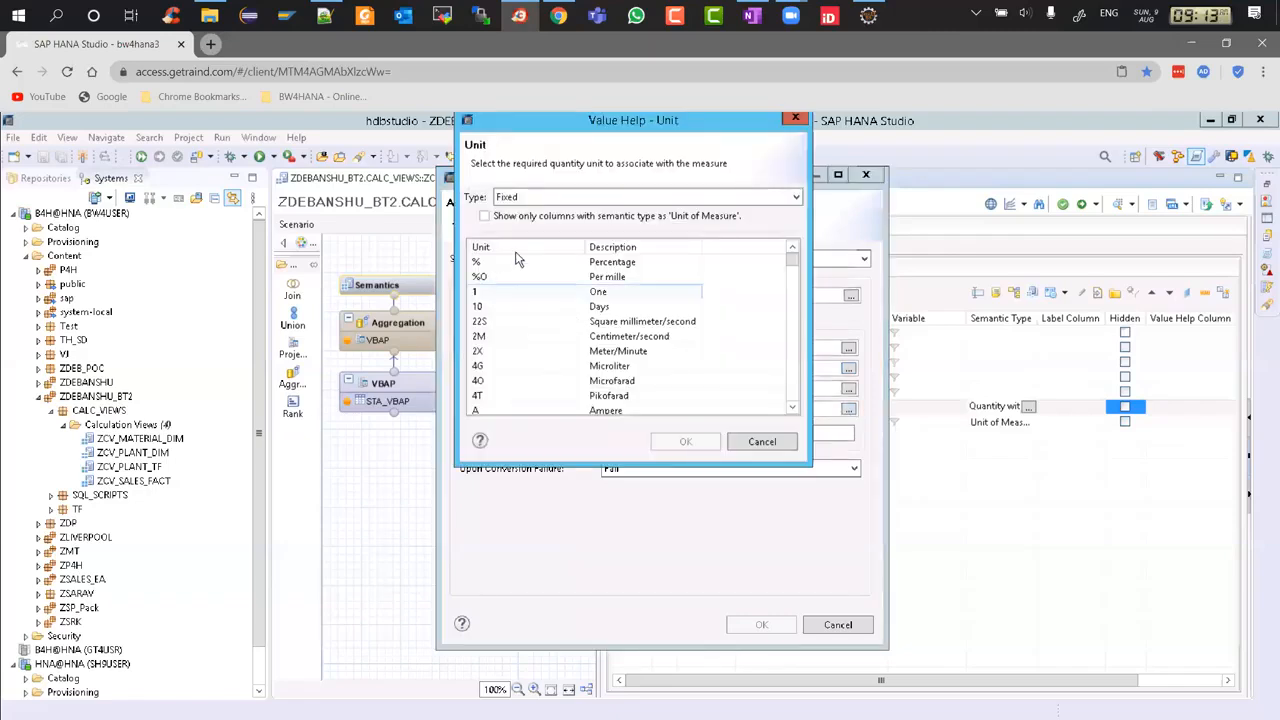
{"action": "left_click", "coordinate": [556, 199]}
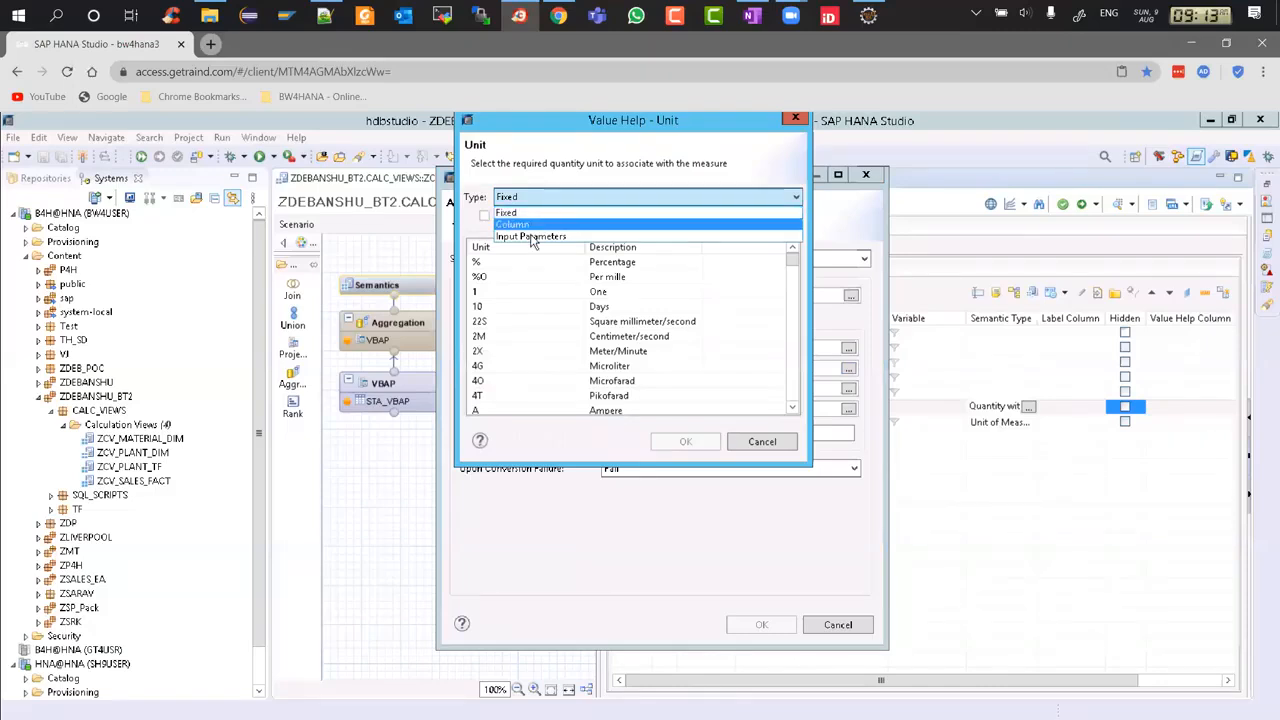
{"action": "left_click", "coordinate": [531, 237]}
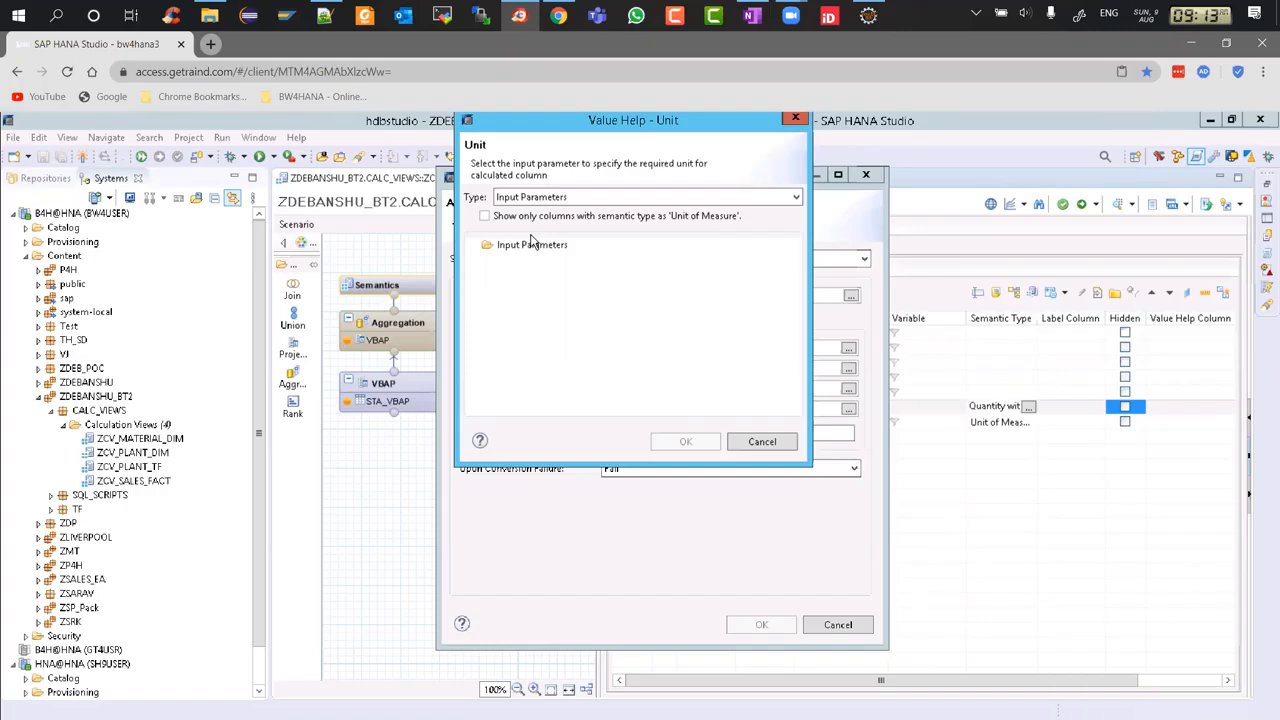
{"action": "left_click", "coordinate": [535, 198]}
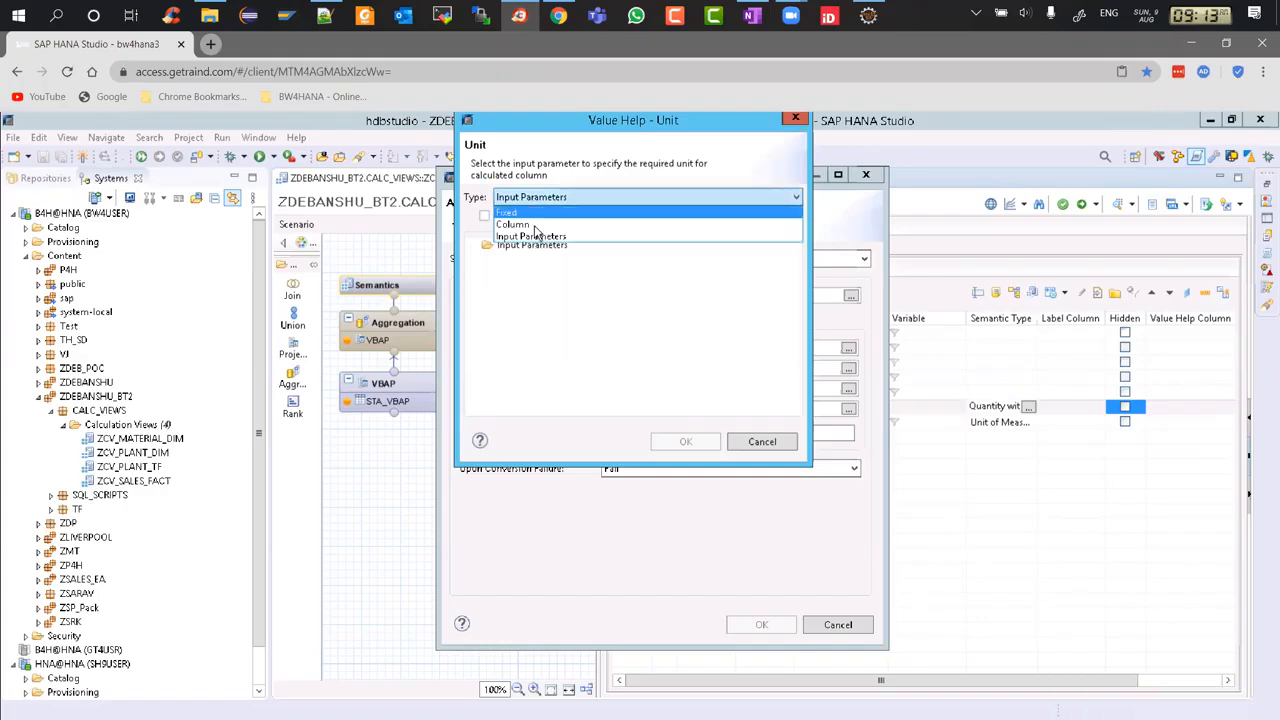
{"action": "left_click", "coordinate": [535, 225]}
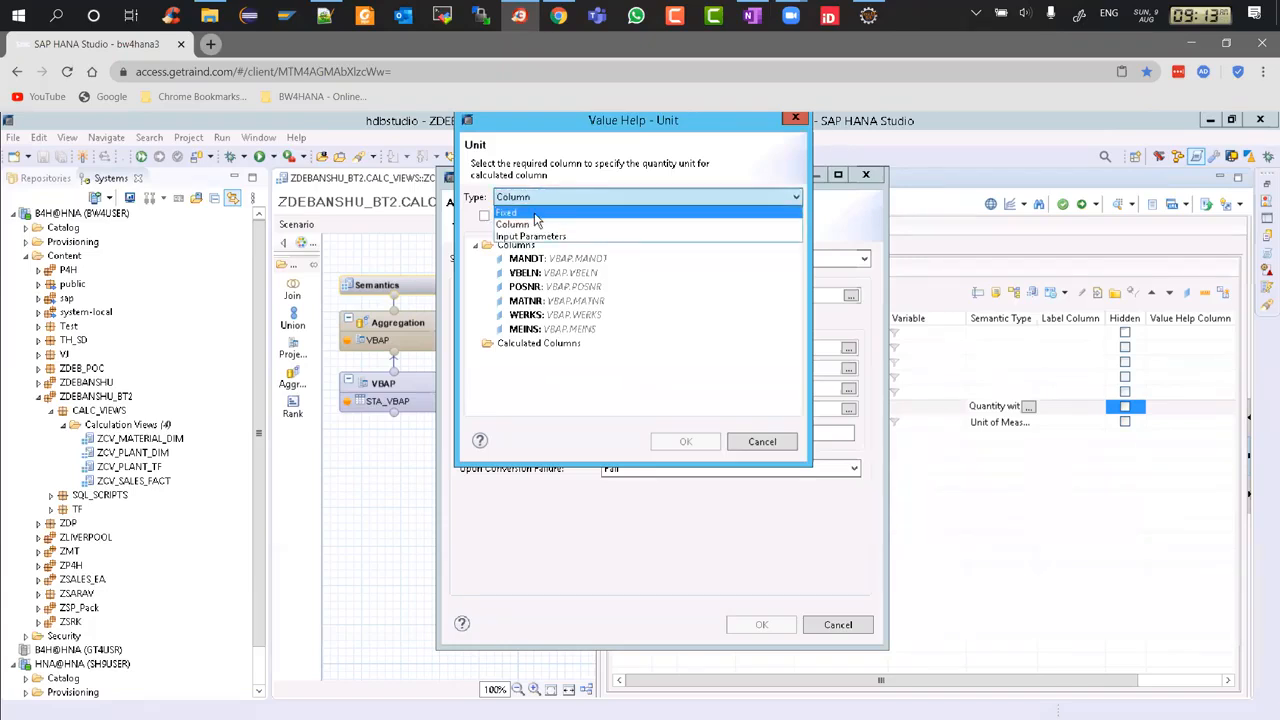
{"action": "left_click", "coordinate": [536, 214]}
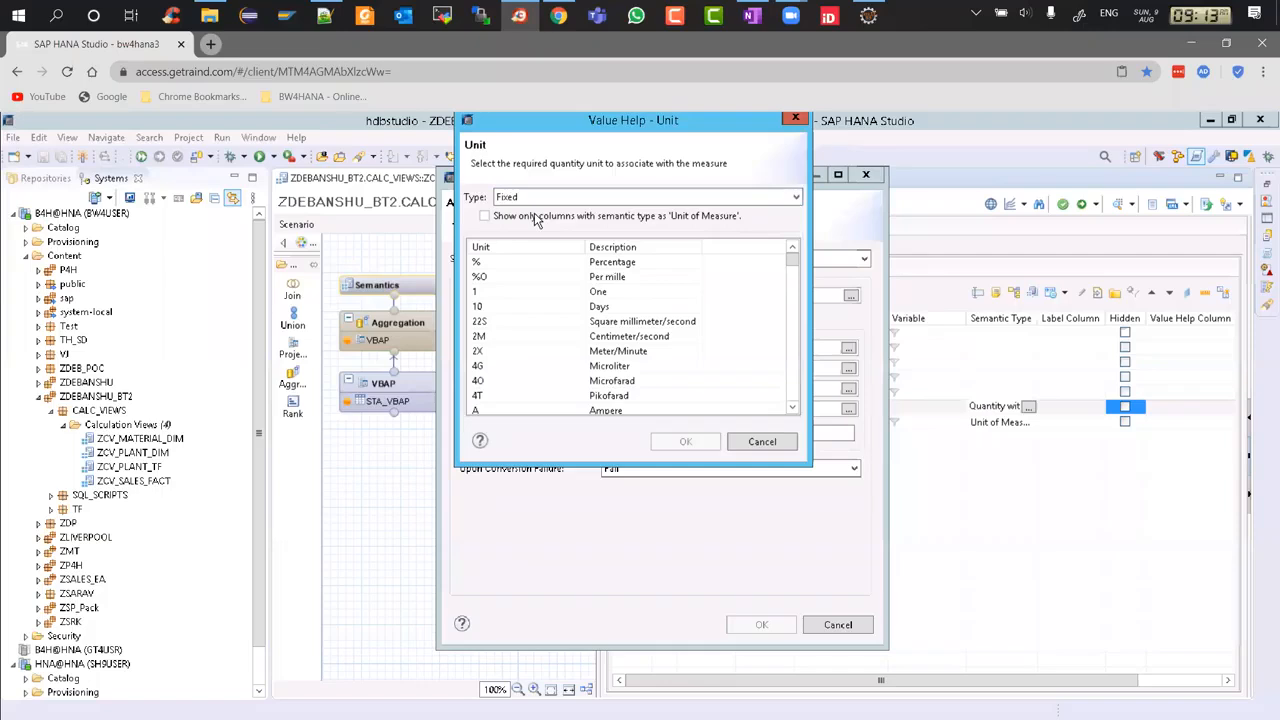
{"action": "left_click", "coordinate": [762, 442]}
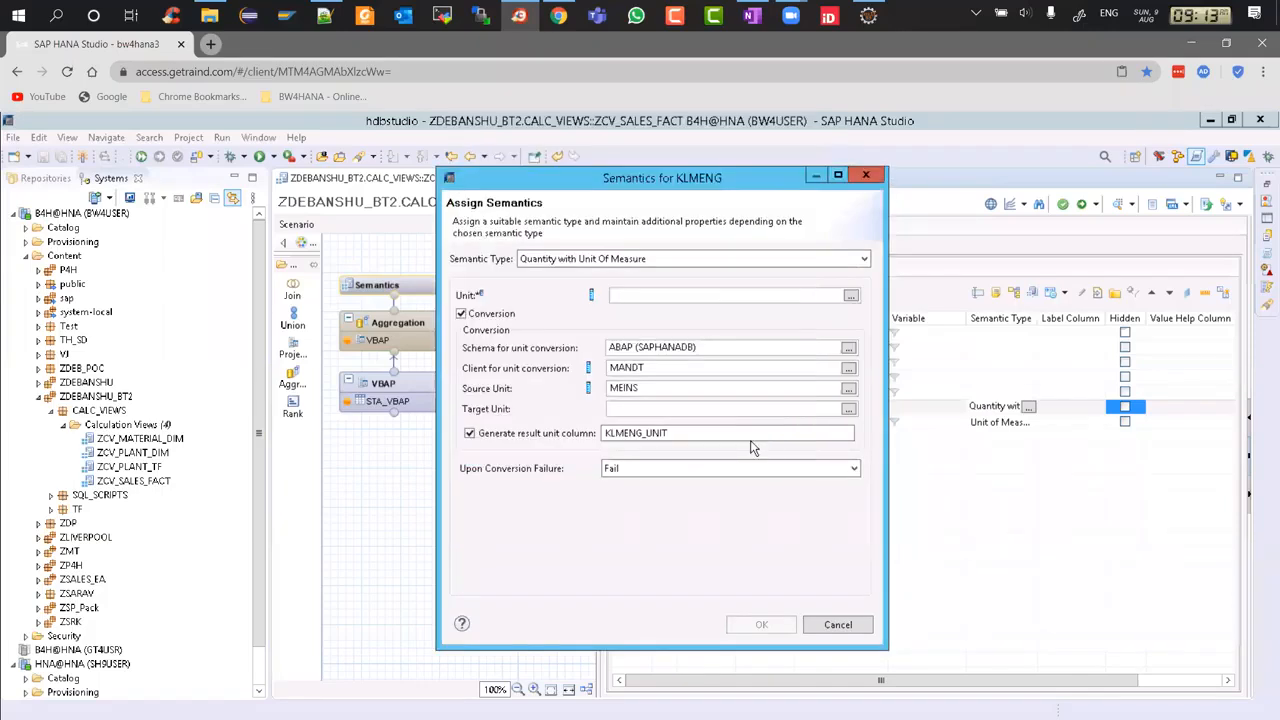
Set the target unit of the KLMENG conversion to the fixed unit EA (Each).
{"action": "left_click", "coordinate": [848, 412]}
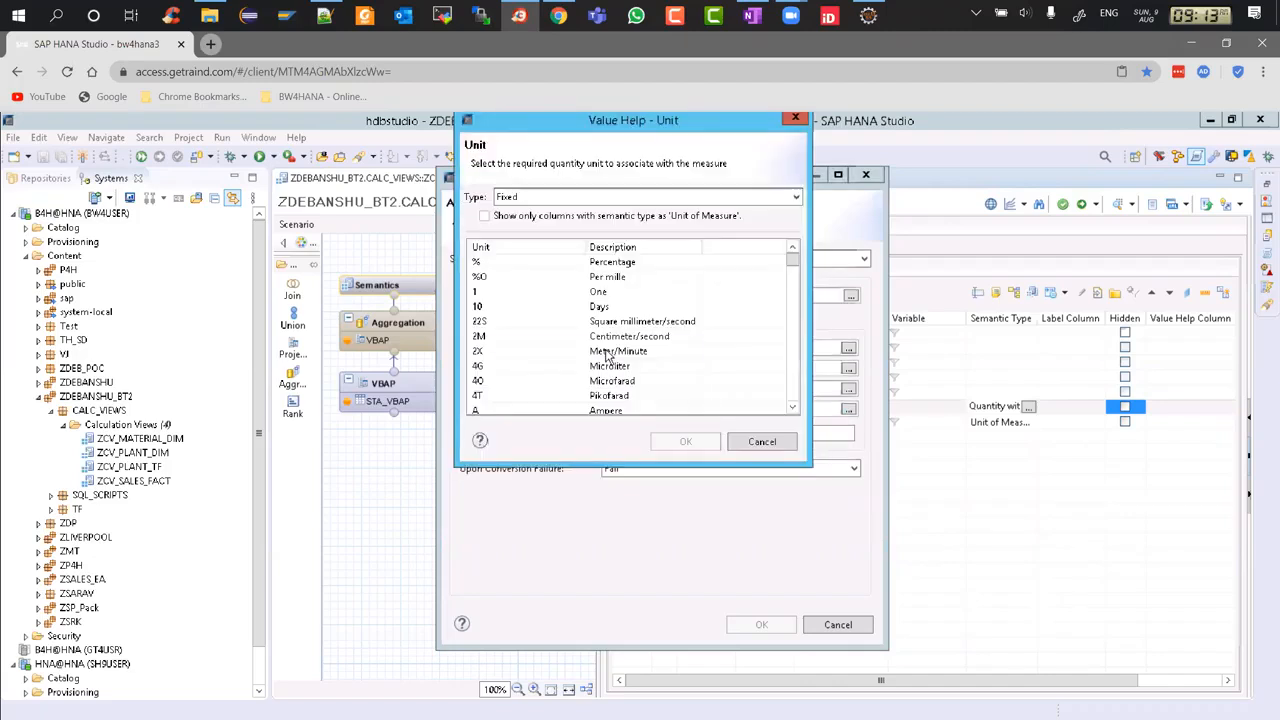
{"action": "left_click", "coordinate": [577, 197]}
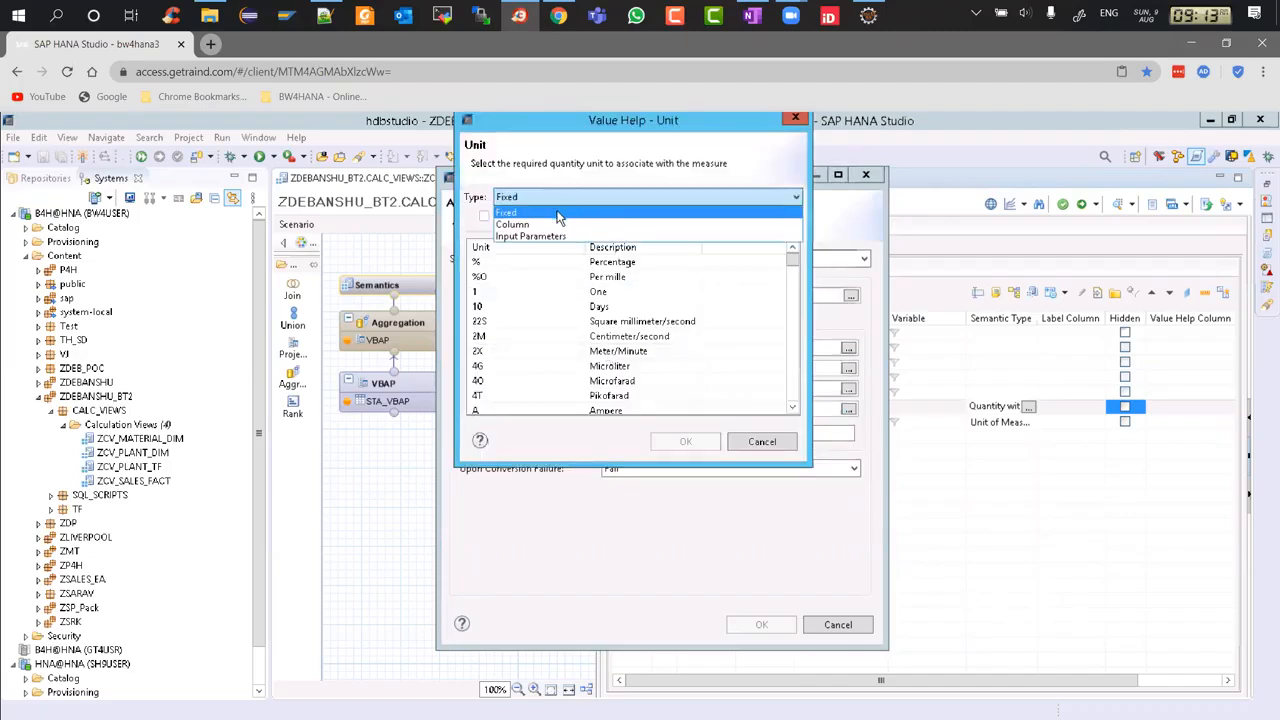
{"action": "left_click", "coordinate": [558, 216]}
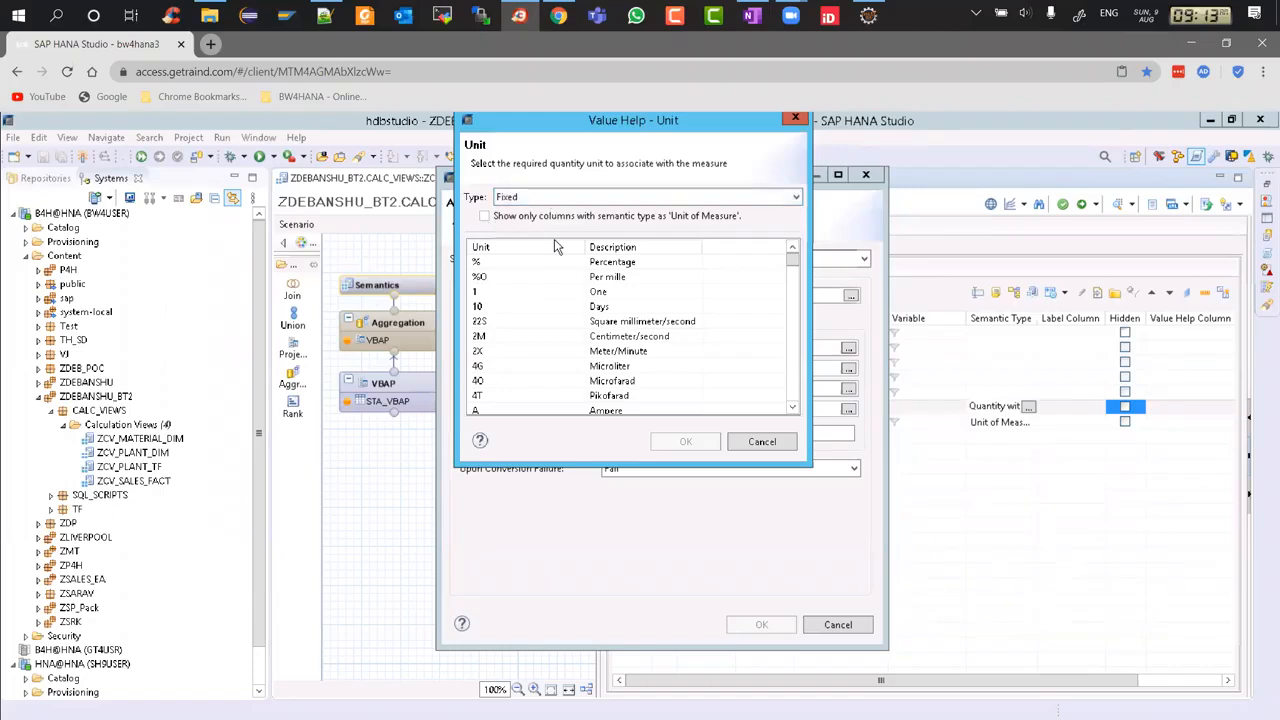
{"action": "left_click", "coordinate": [790, 366]}
{"action": "left_click", "coordinate": [789, 366]}
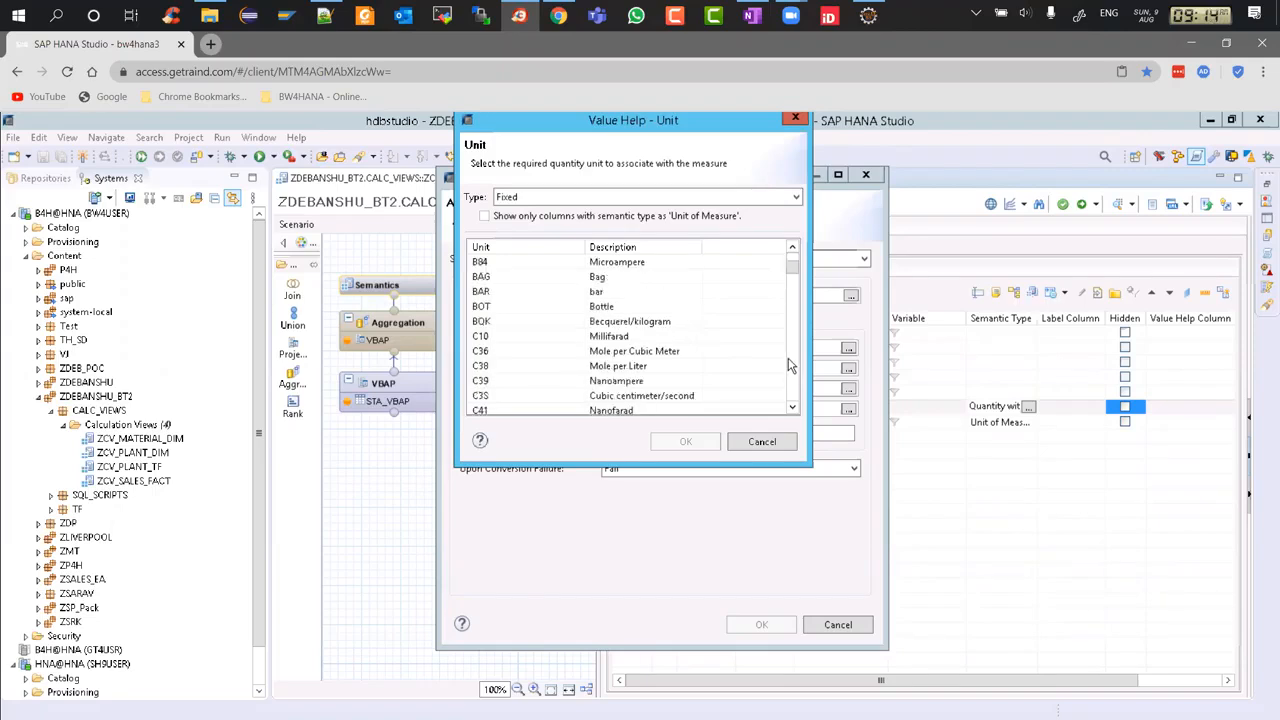
{"action": "left_click", "coordinate": [789, 366]}
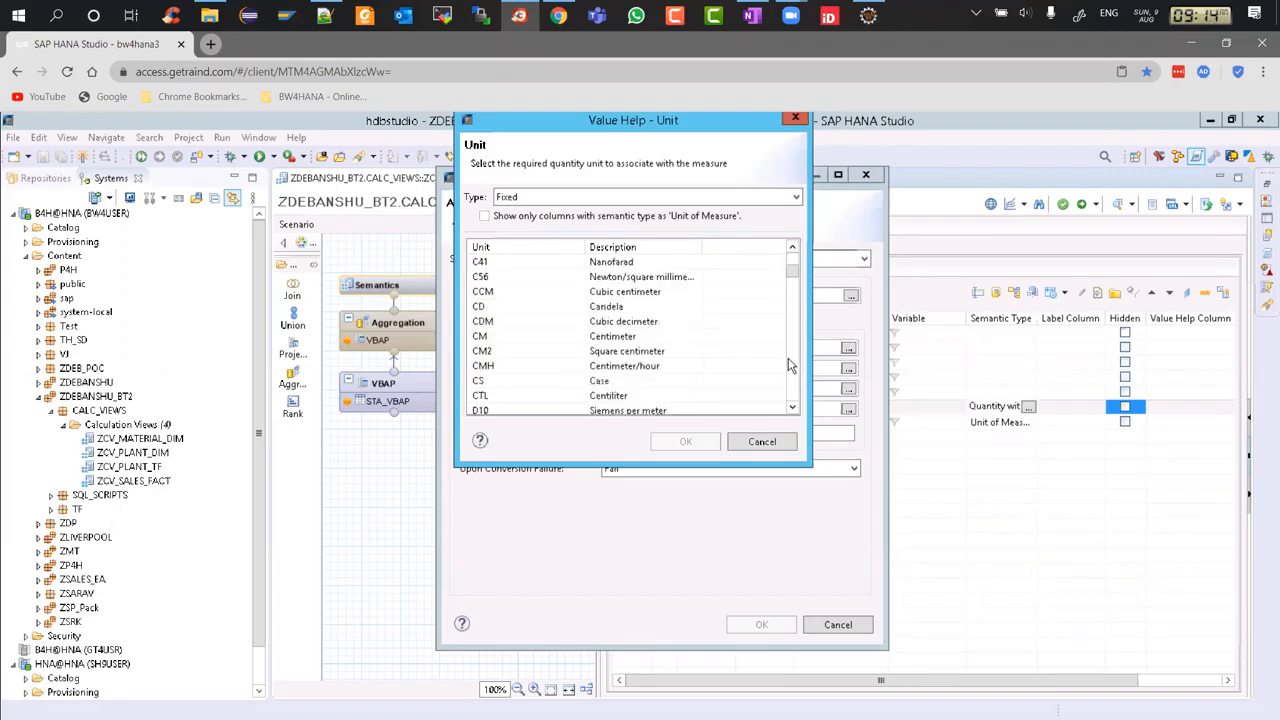
{"action": "left_click", "coordinate": [789, 366]}
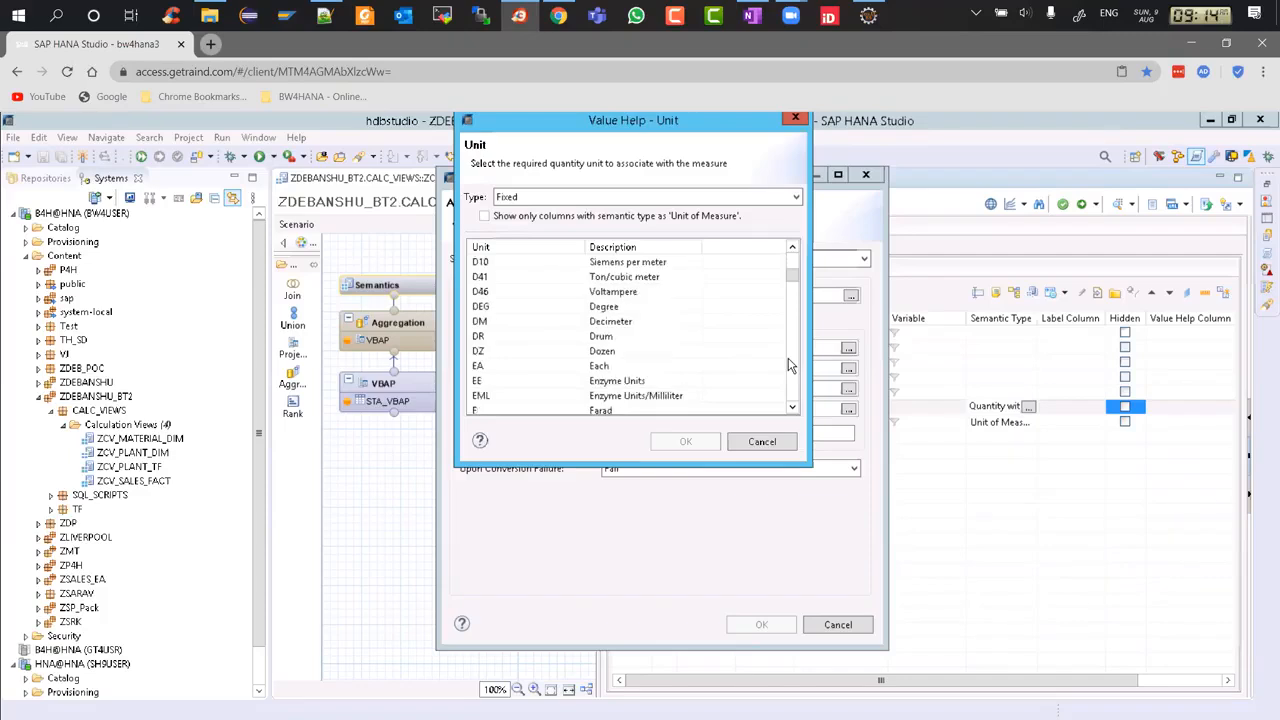
{"action": "left_click", "coordinate": [521, 370]}
{"action": "left_click", "coordinate": [708, 444]}
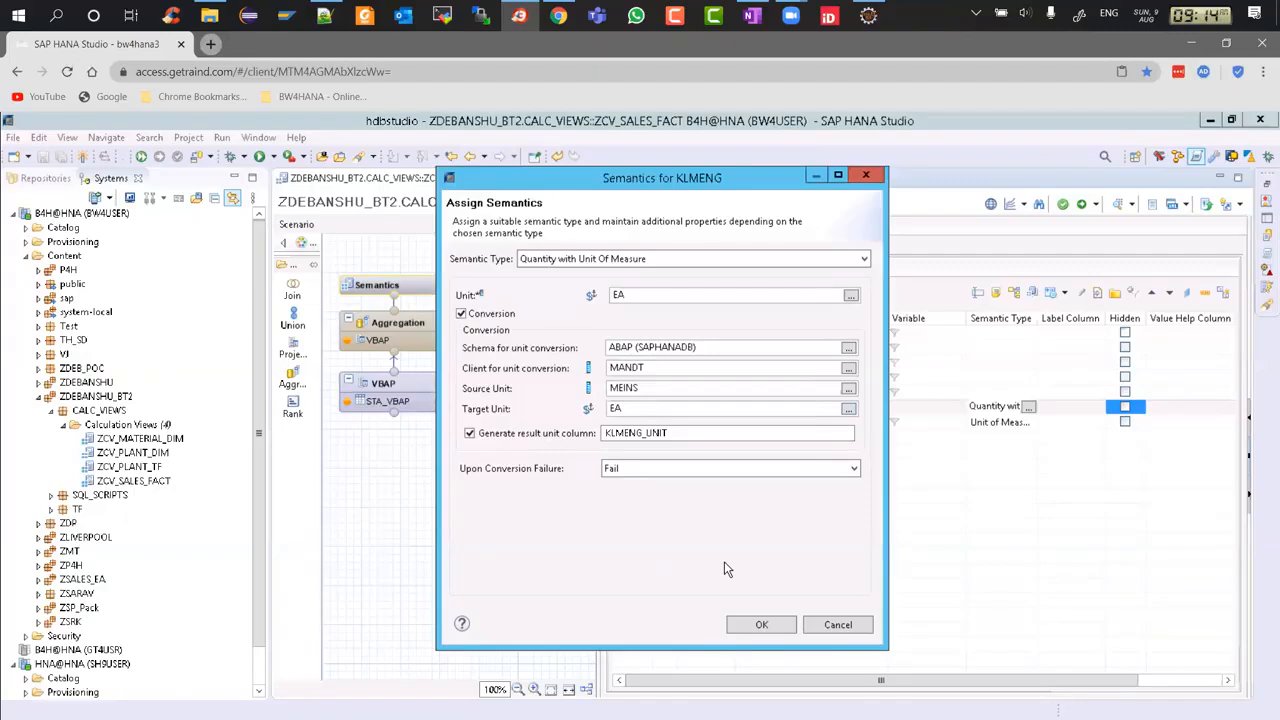
Set the conversion failure handling to Ignore and apply the KLMENG semantics.
{"action": "left_click", "coordinate": [719, 470]}
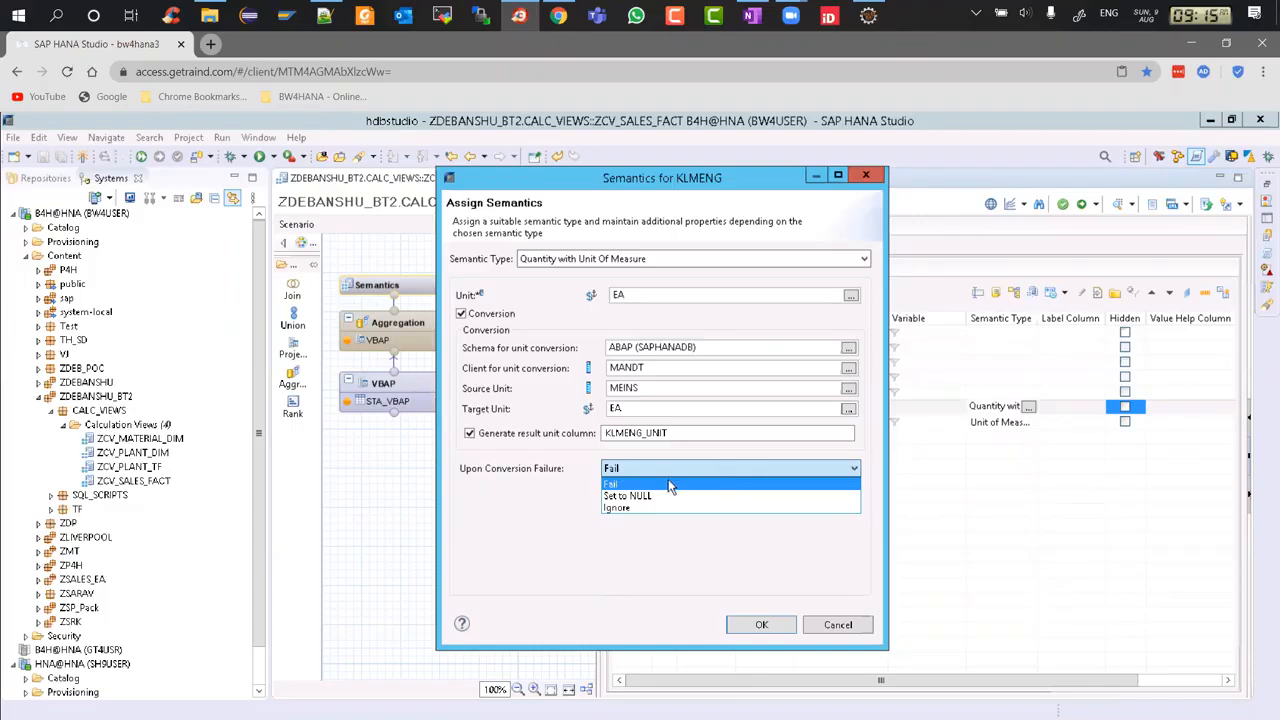
{"action": "left_click", "coordinate": [633, 507]}
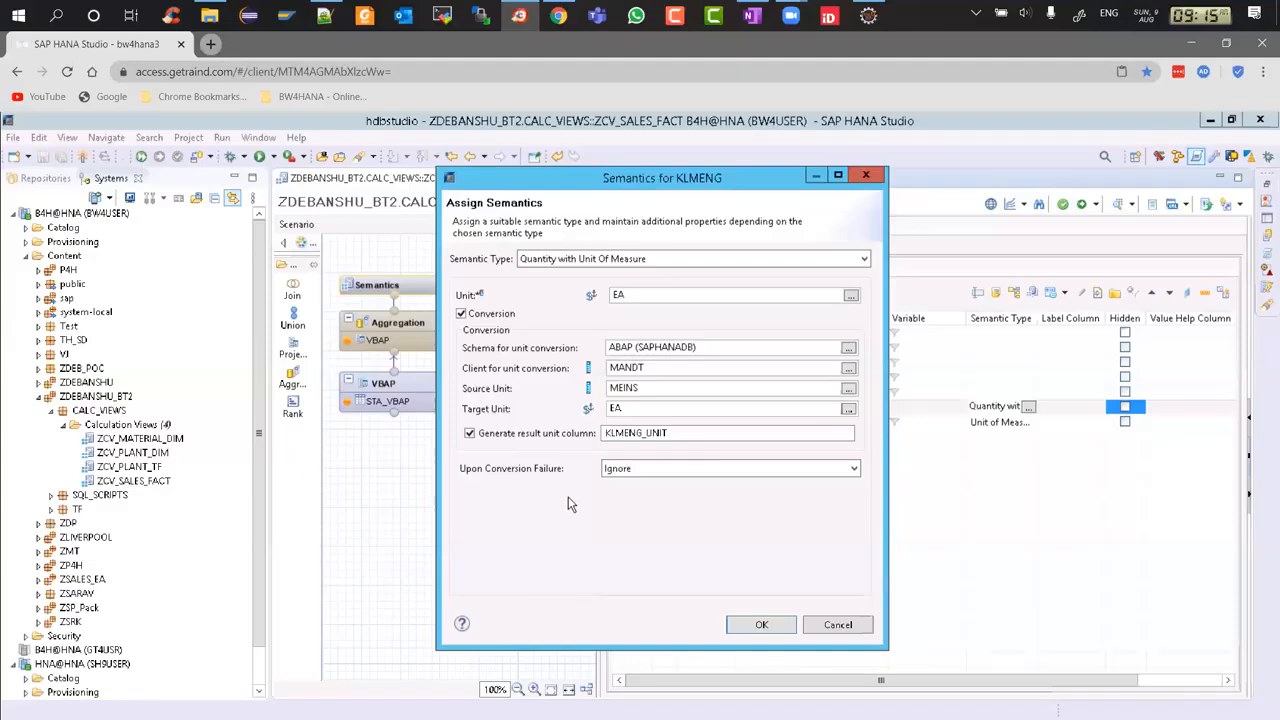
{"action": "left_click", "coordinate": [649, 469]}
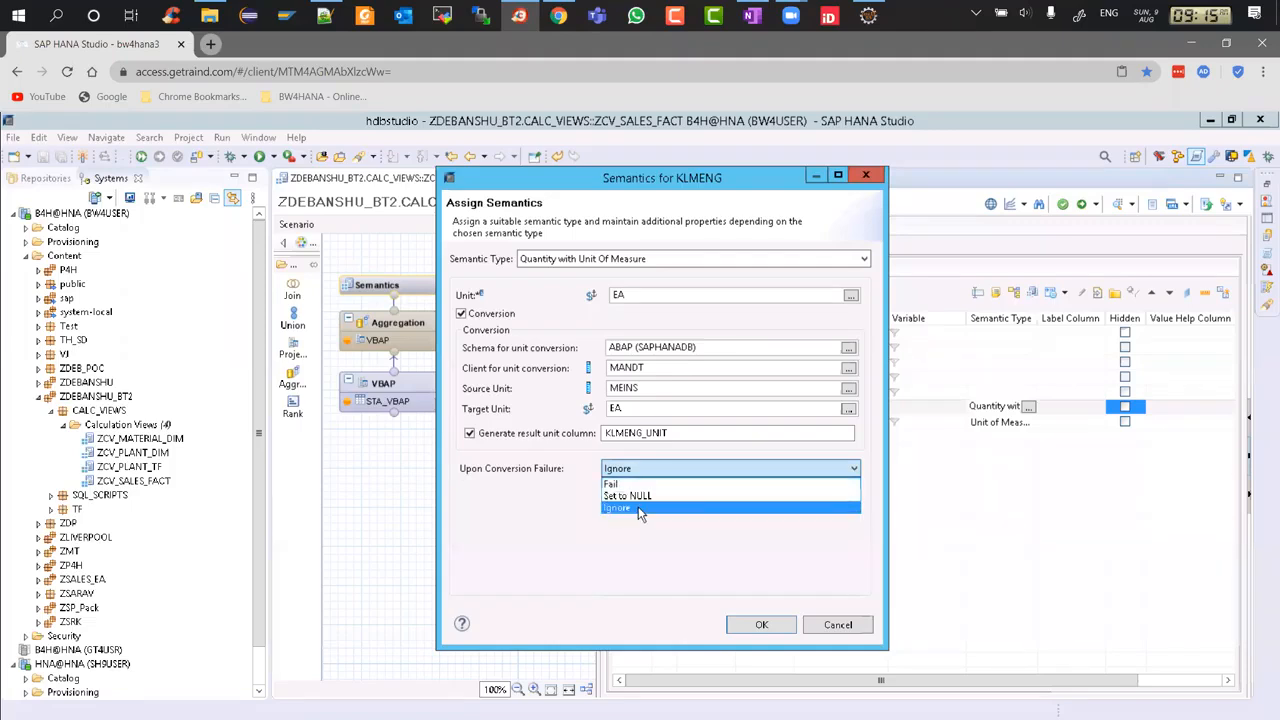
{"action": "left_click", "coordinate": [640, 508]}
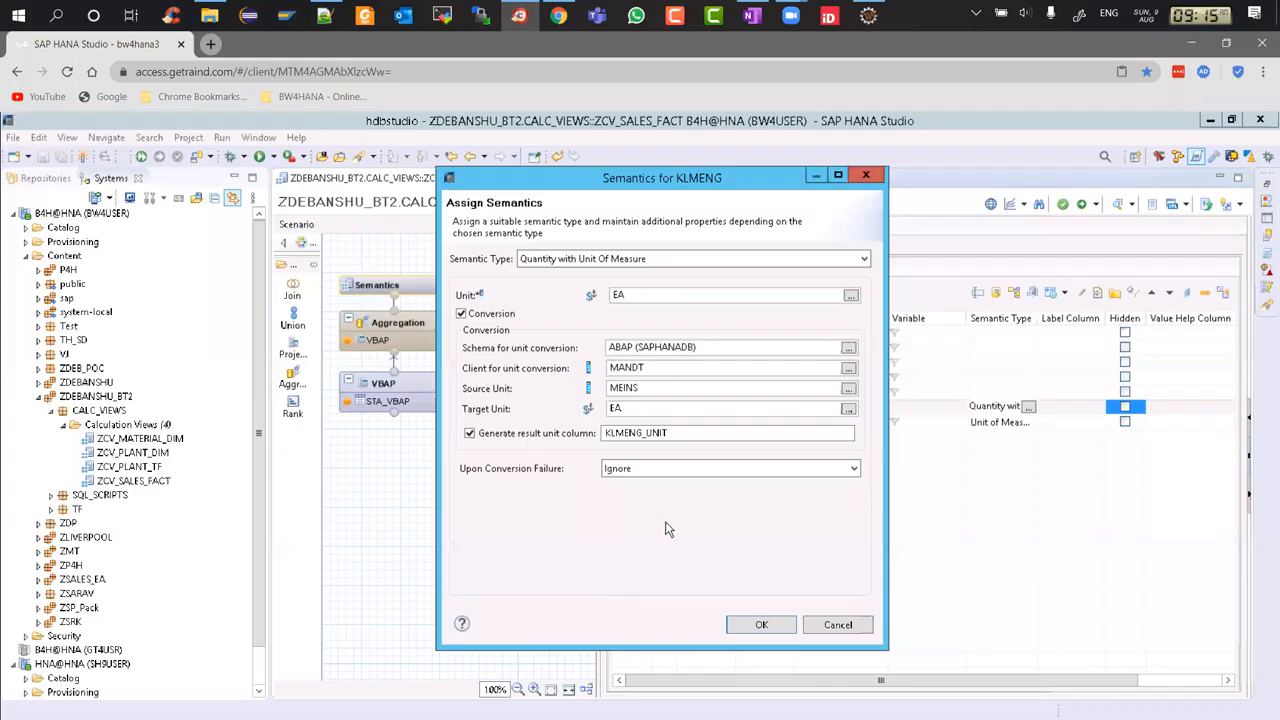
{"action": "left_click", "coordinate": [763, 624]}
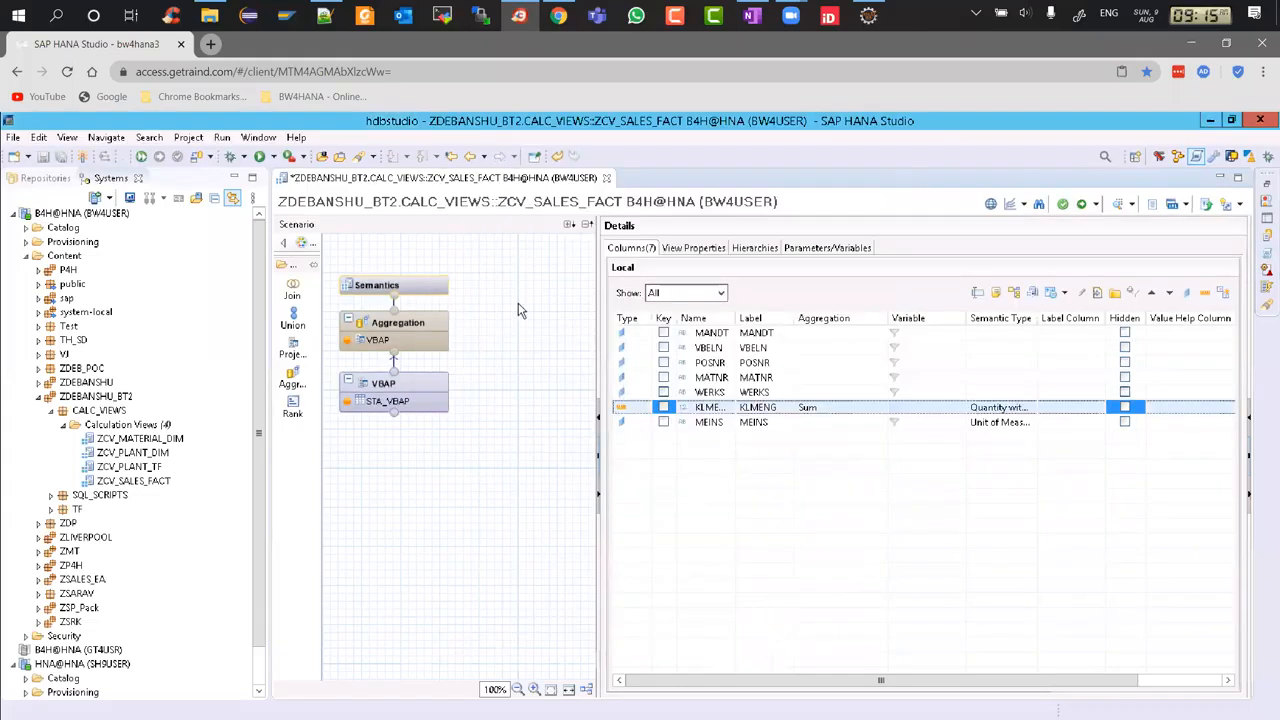
Activate ZCV_SALES_FACT and preview its raw data to compare the KLMENG units with the MEINS column.
{"action": "left_click", "coordinate": [1081, 204]}
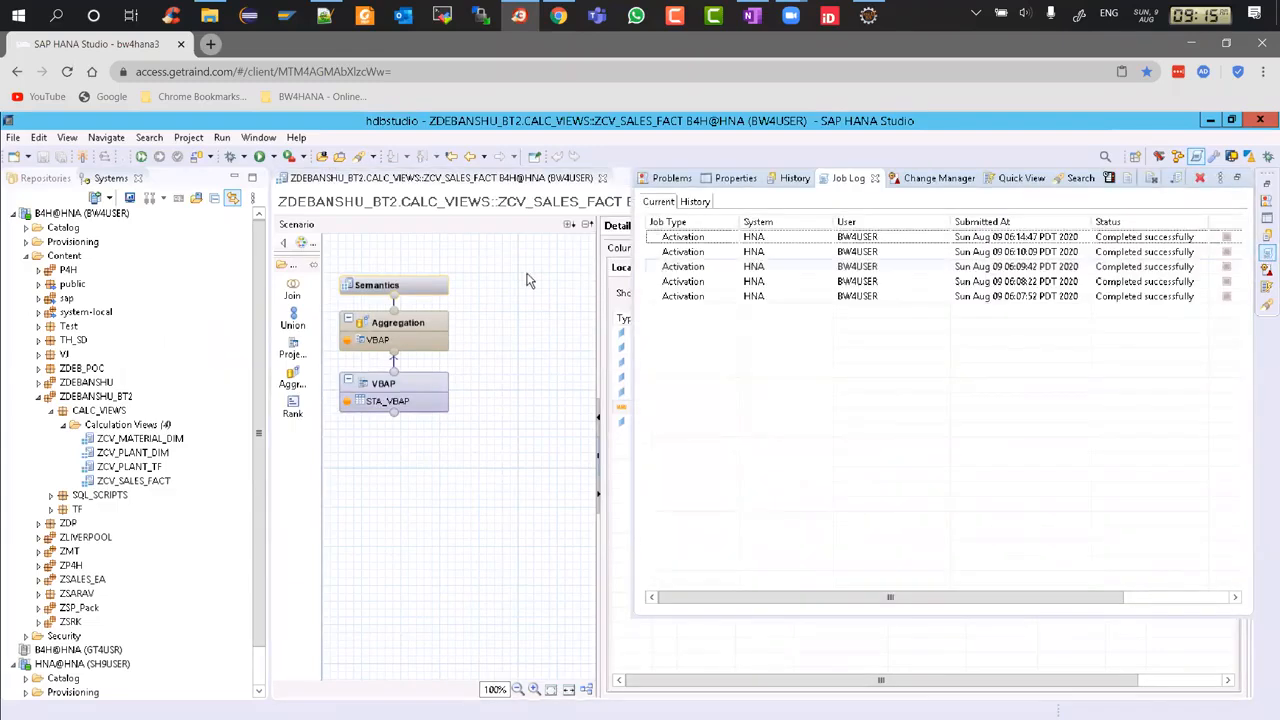
{"action": "left_click", "coordinate": [483, 267]}
{"action": "right_click", "coordinate": [428, 285]}
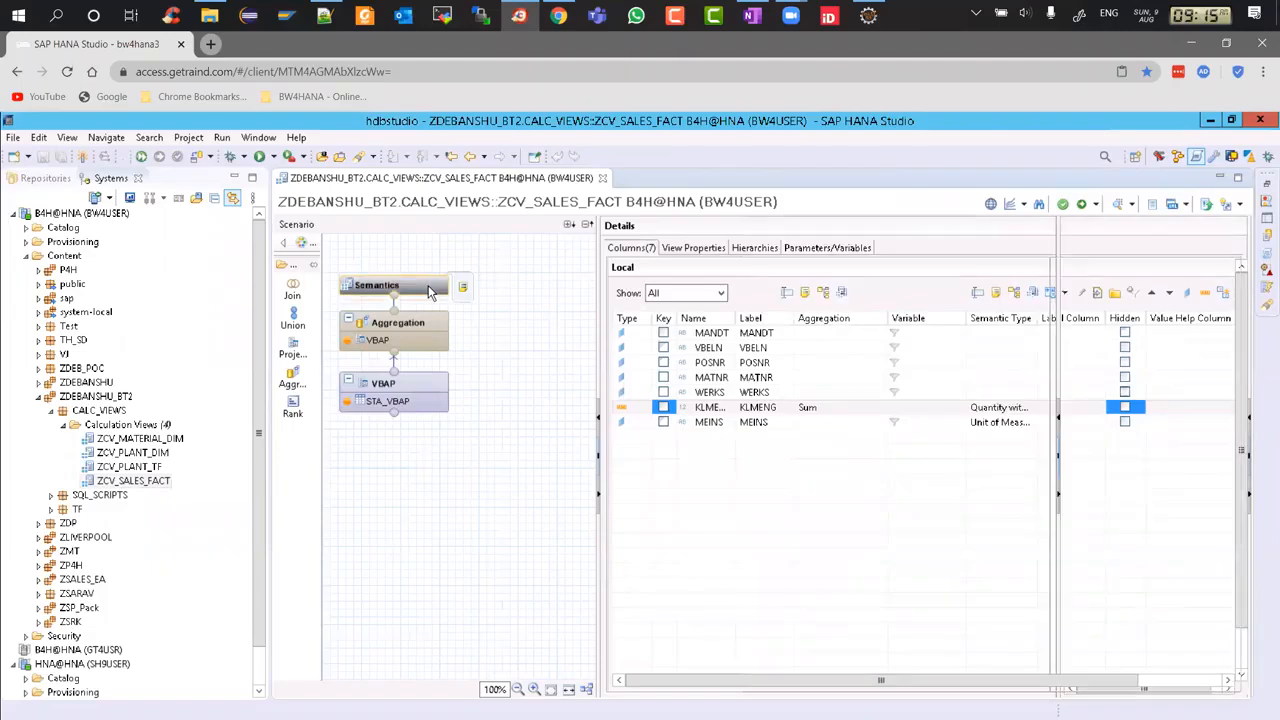
{"action": "left_click", "coordinate": [470, 296]}
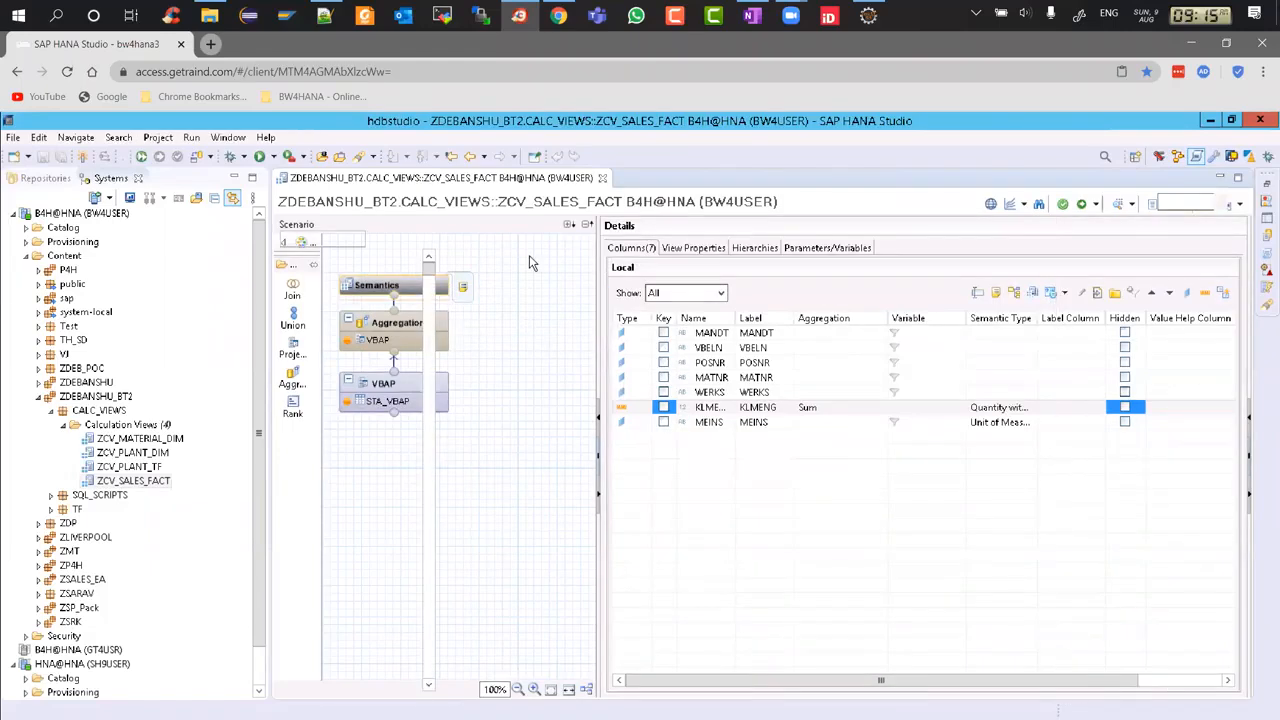
{"action": "left_click", "coordinate": [466, 204]}
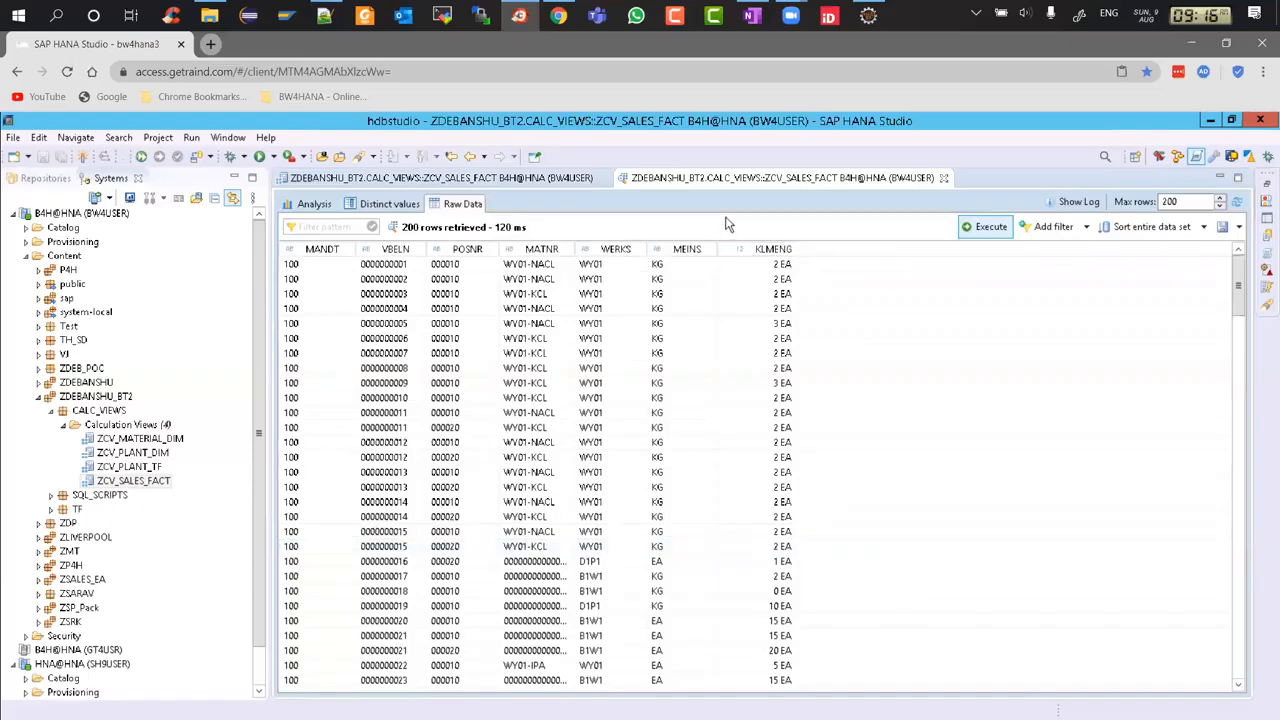
{"action": "left_click", "coordinate": [1237, 401]}
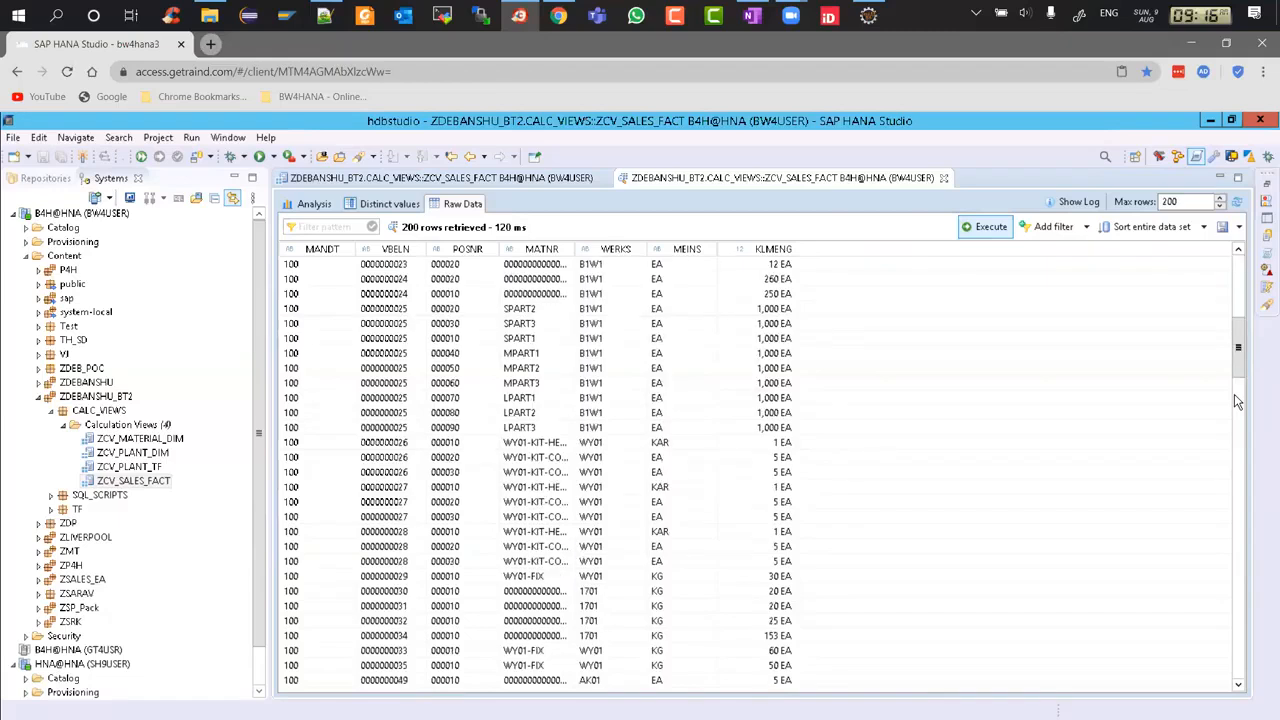
{"action": "left_click", "coordinate": [1237, 466]}
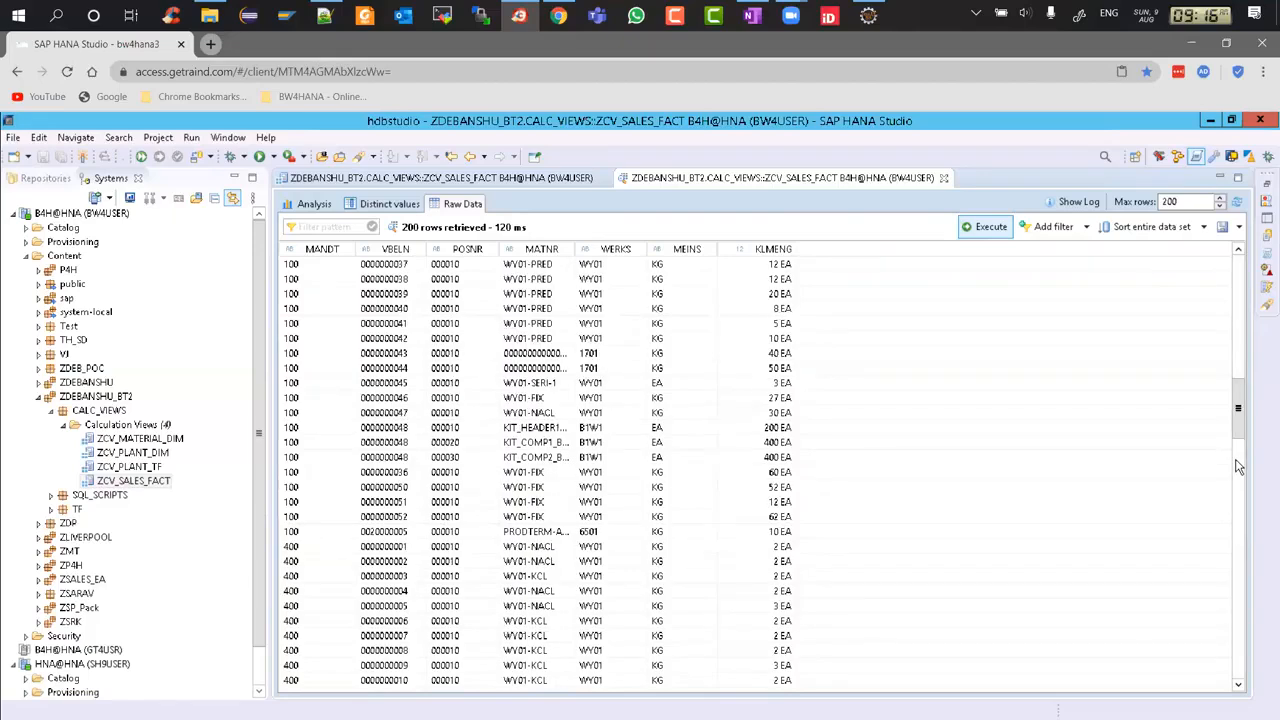
Filter the tables of the SAPHANADB catalog schema by the pattern t006.
{"action": "left_click", "coordinate": [1238, 513]}
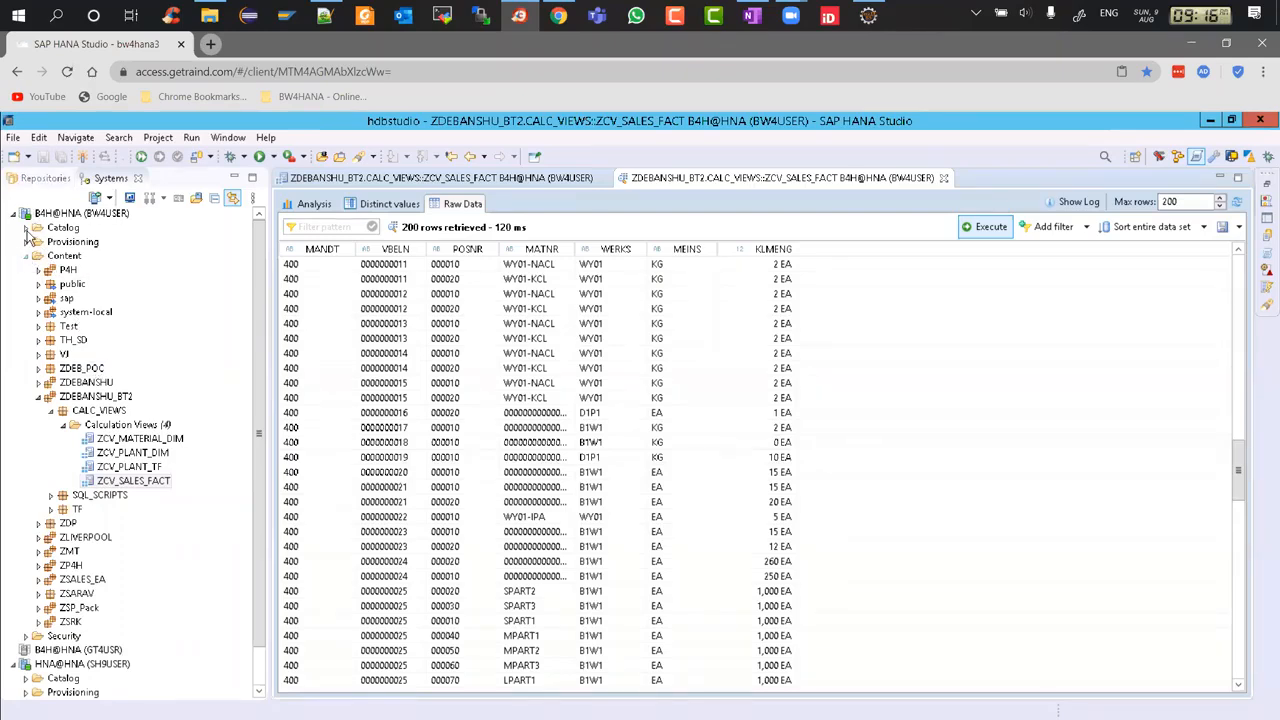
{"action": "left_click", "coordinate": [27, 228]}
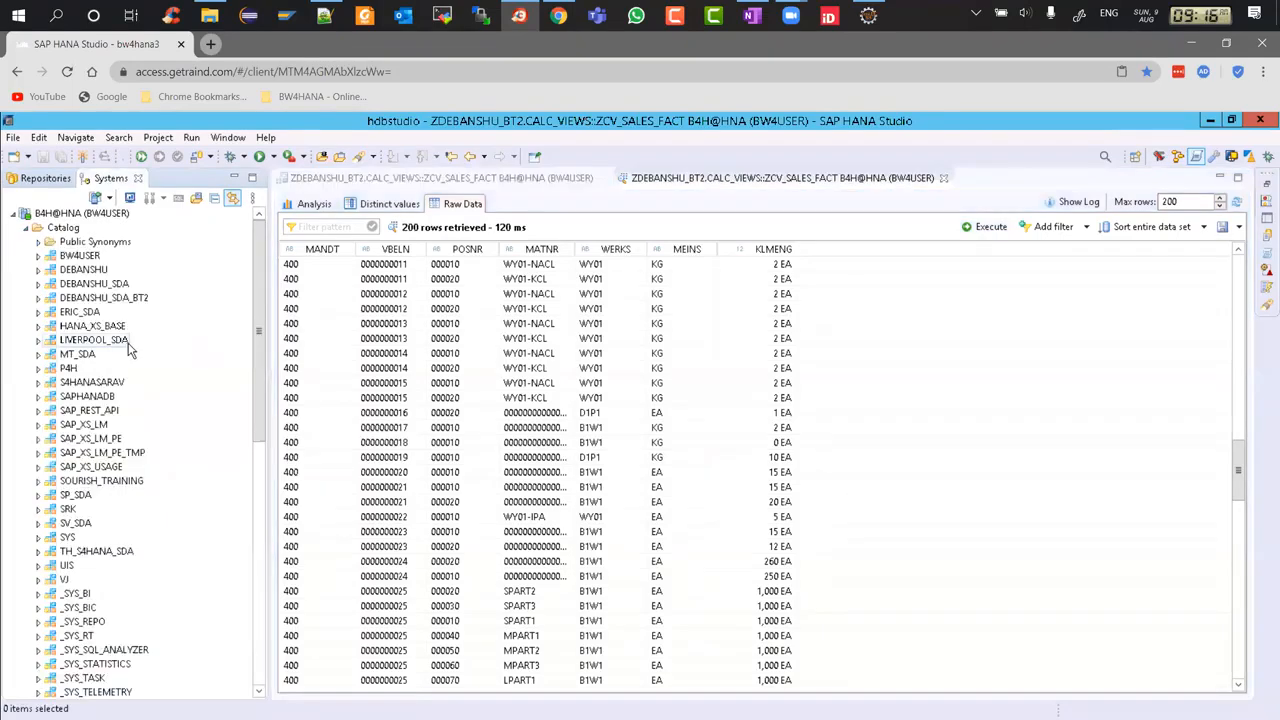
{"action": "left_click", "coordinate": [38, 397]}
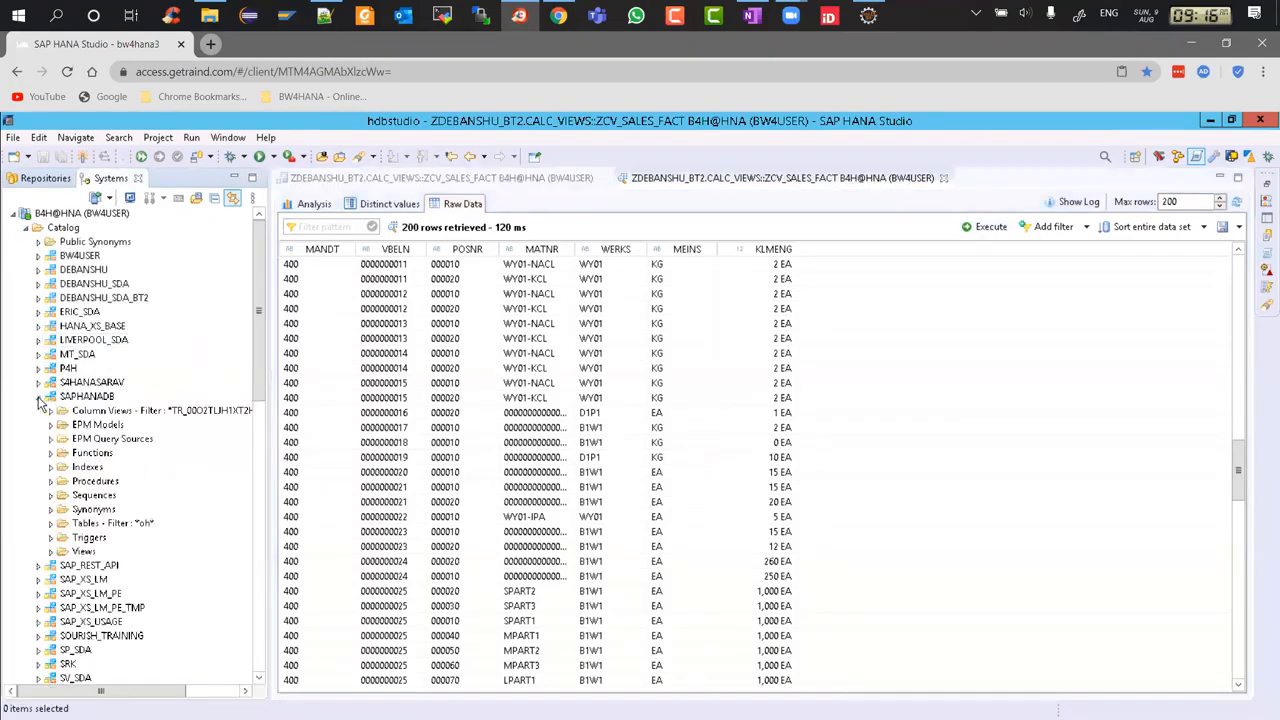
{"action": "left_click", "coordinate": [116, 528]}
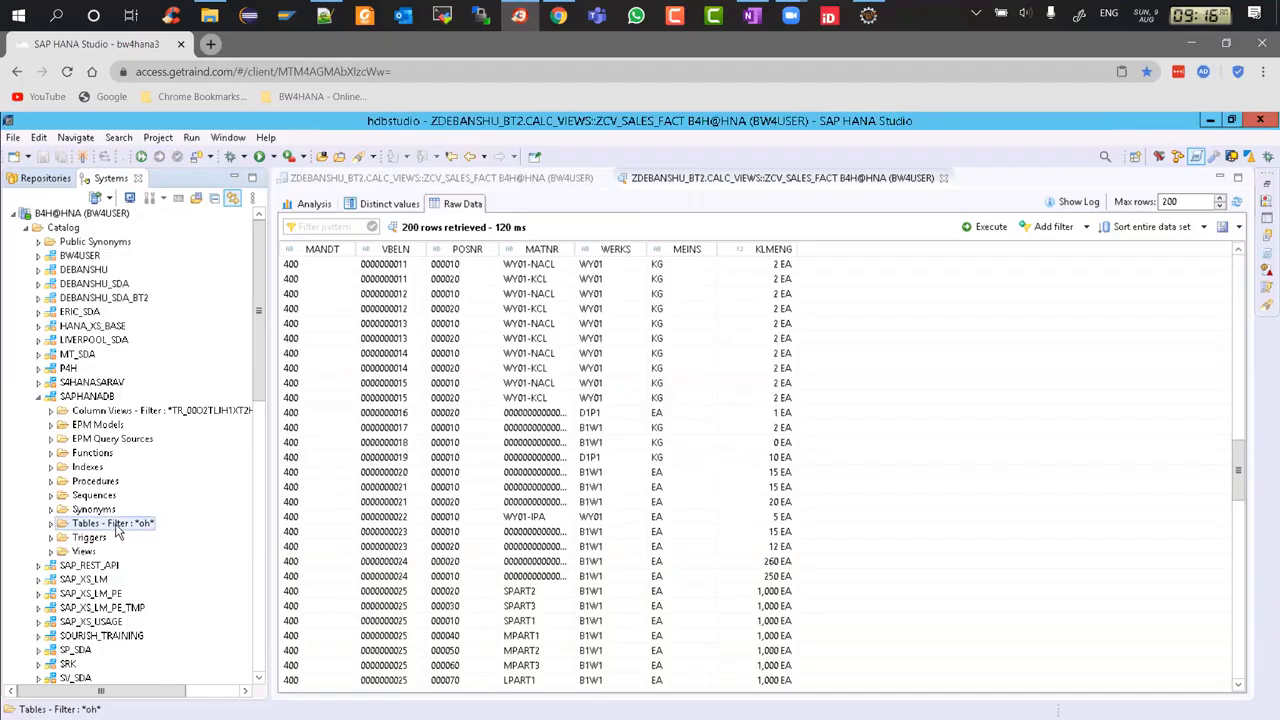
{"action": "right_click", "coordinate": [116, 532]}
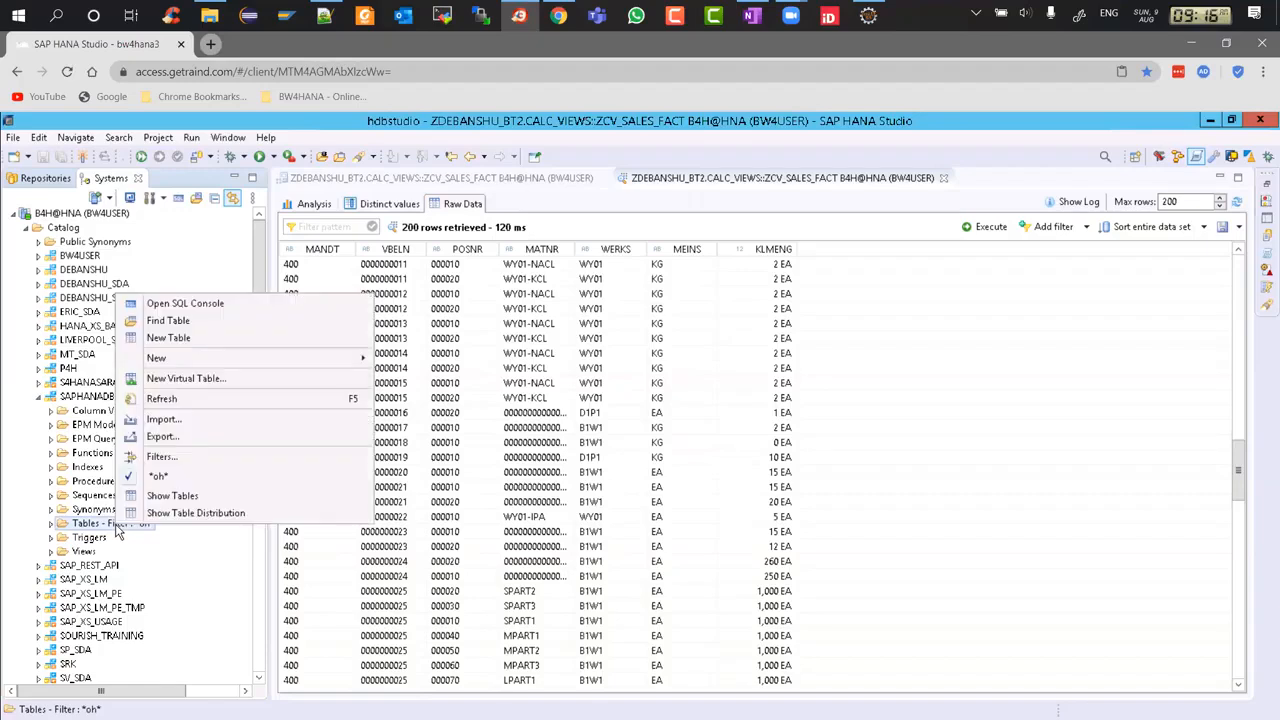
{"action": "left_click", "coordinate": [179, 456]}
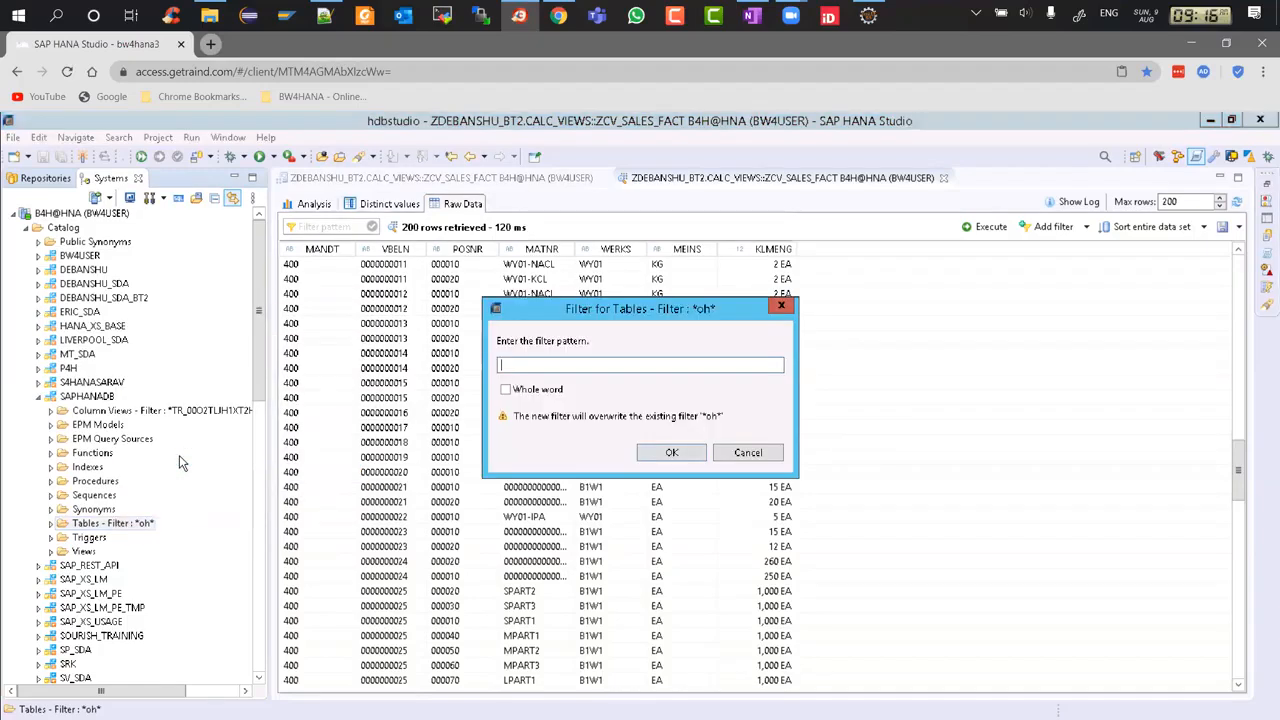
{"action": "type", "text": "t006"}
{"action": "key", "text": "Return"}
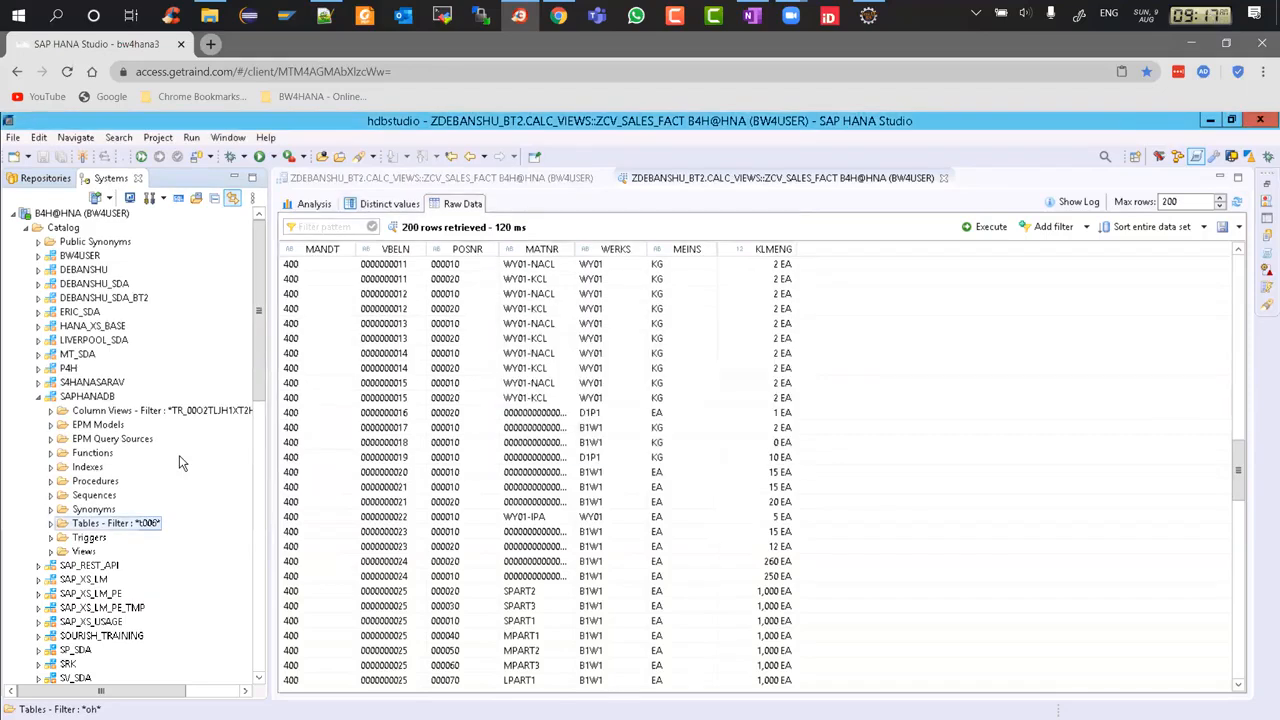
List the filtered SAPHANADB tables and examine the unit-of-measure tables T006 and T006A.
{"action": "left_click", "coordinate": [52, 525]}
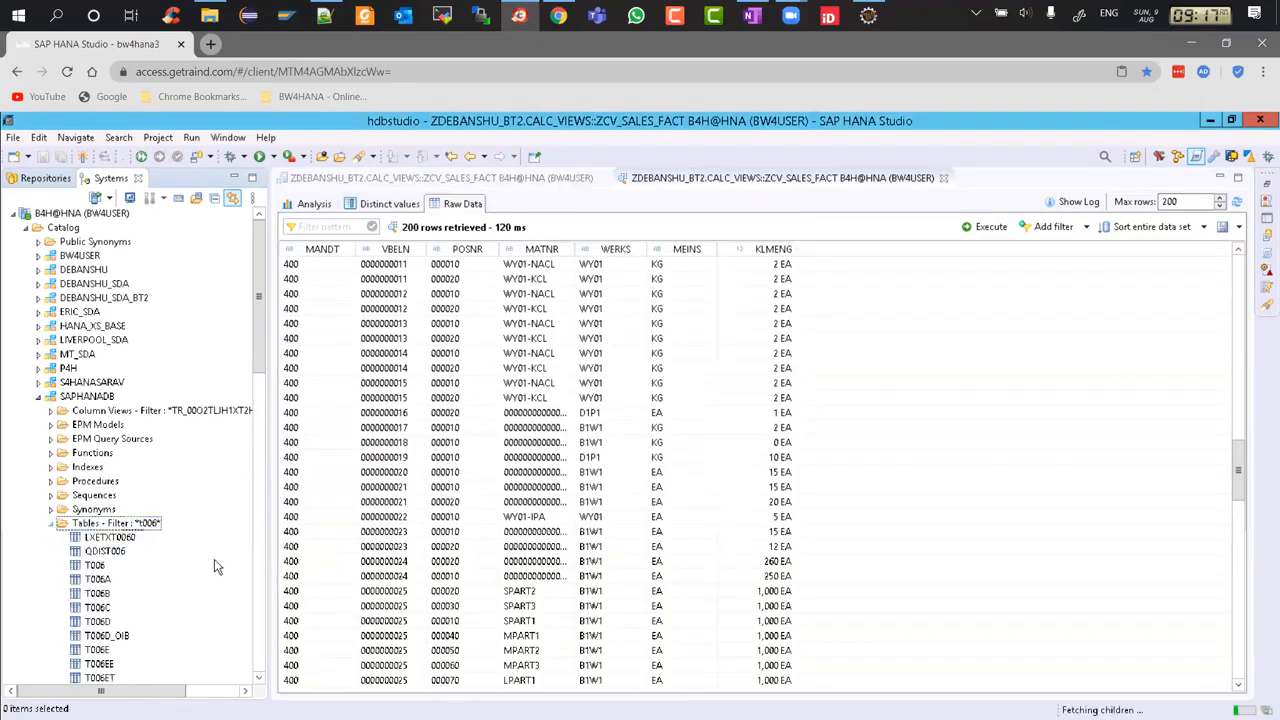
{"action": "scroll", "coordinate": [213, 567], "scroll_direction": "down", "scroll_amount": 2}
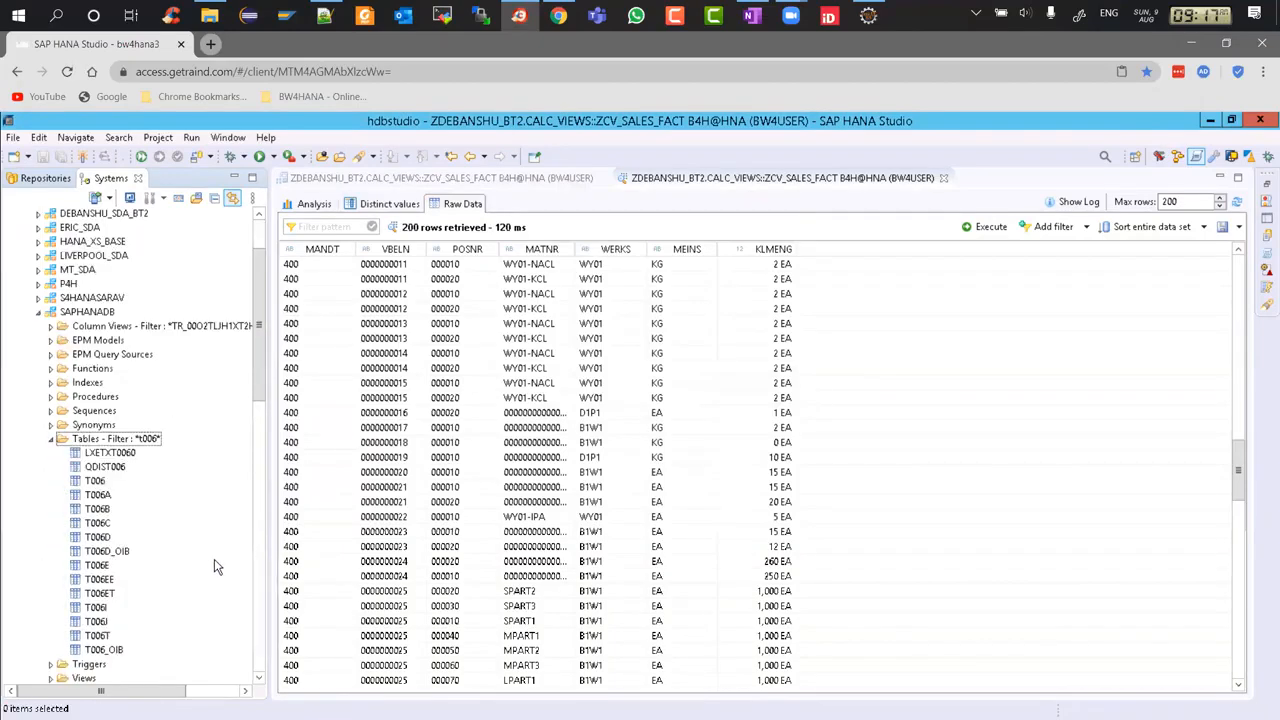
{"action": "left_click", "coordinate": [100, 484]}
{"action": "left_click", "coordinate": [108, 496]}
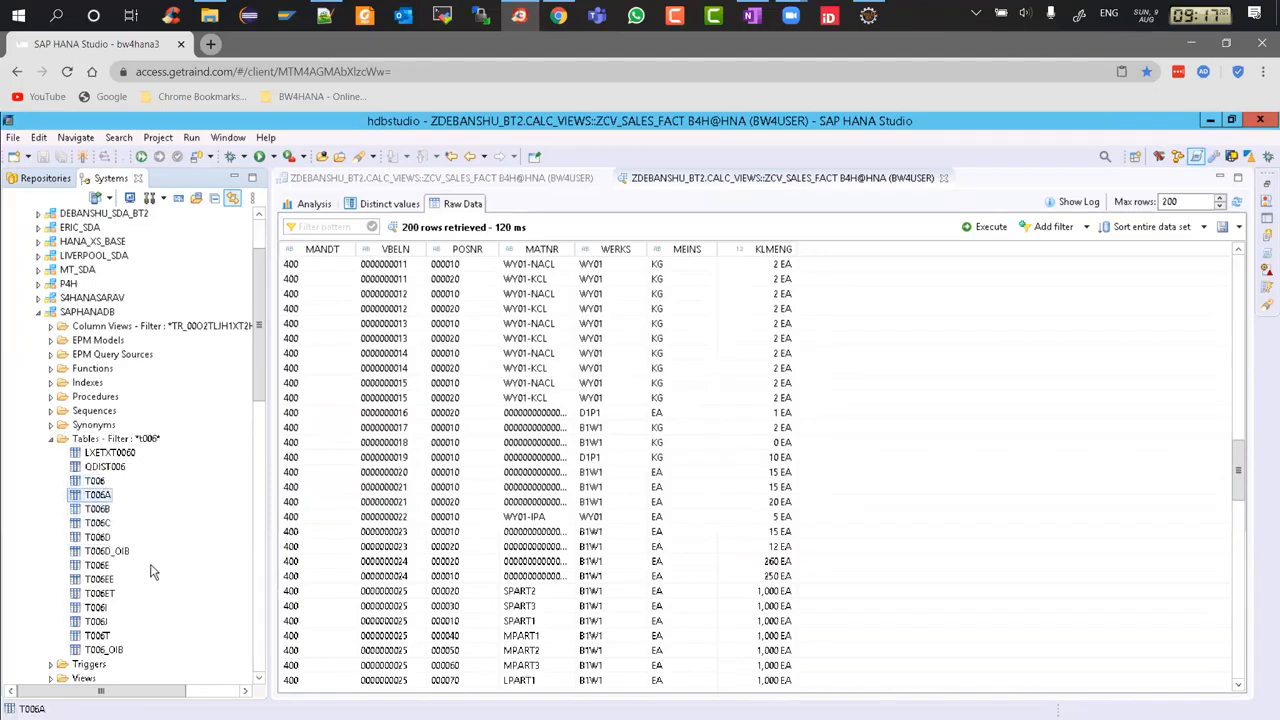
Filter the SAPHANADB tables by the pattern TCUR and examine the currency tables in that schema.
{"action": "left_click", "coordinate": [115, 440]}
{"action": "right_click", "coordinate": [116, 446]}
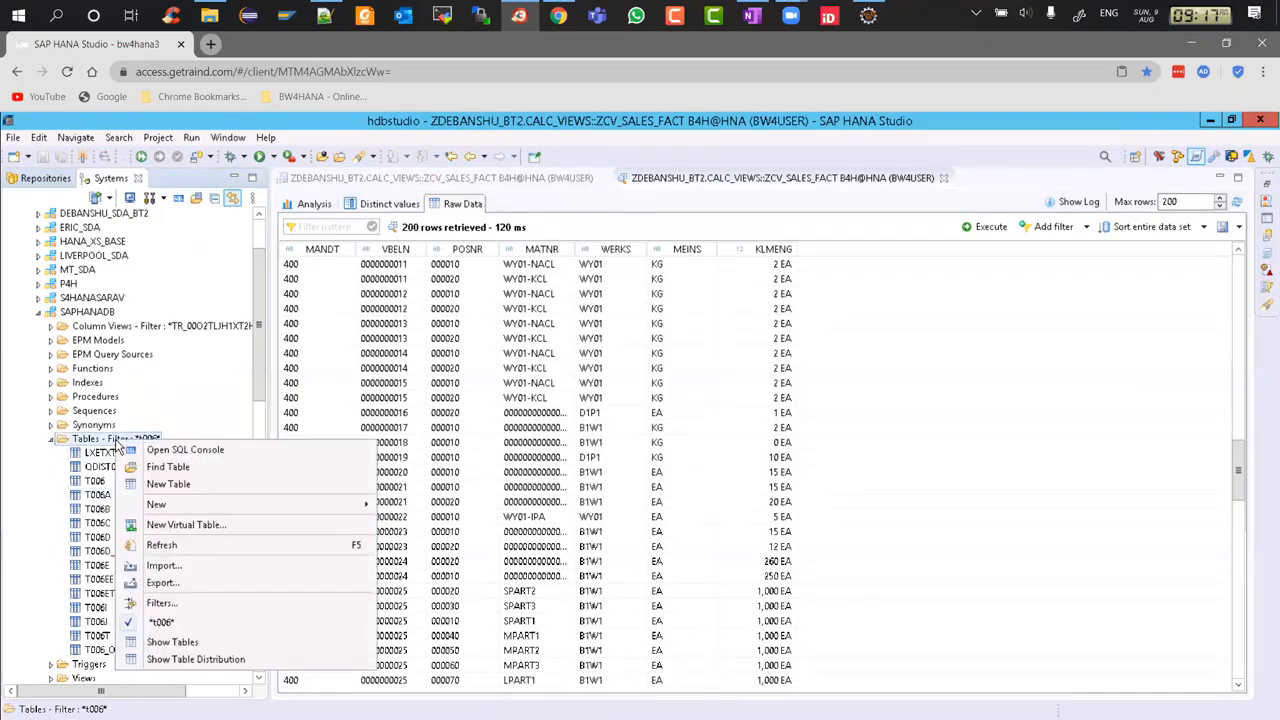
{"action": "left_click", "coordinate": [165, 604]}
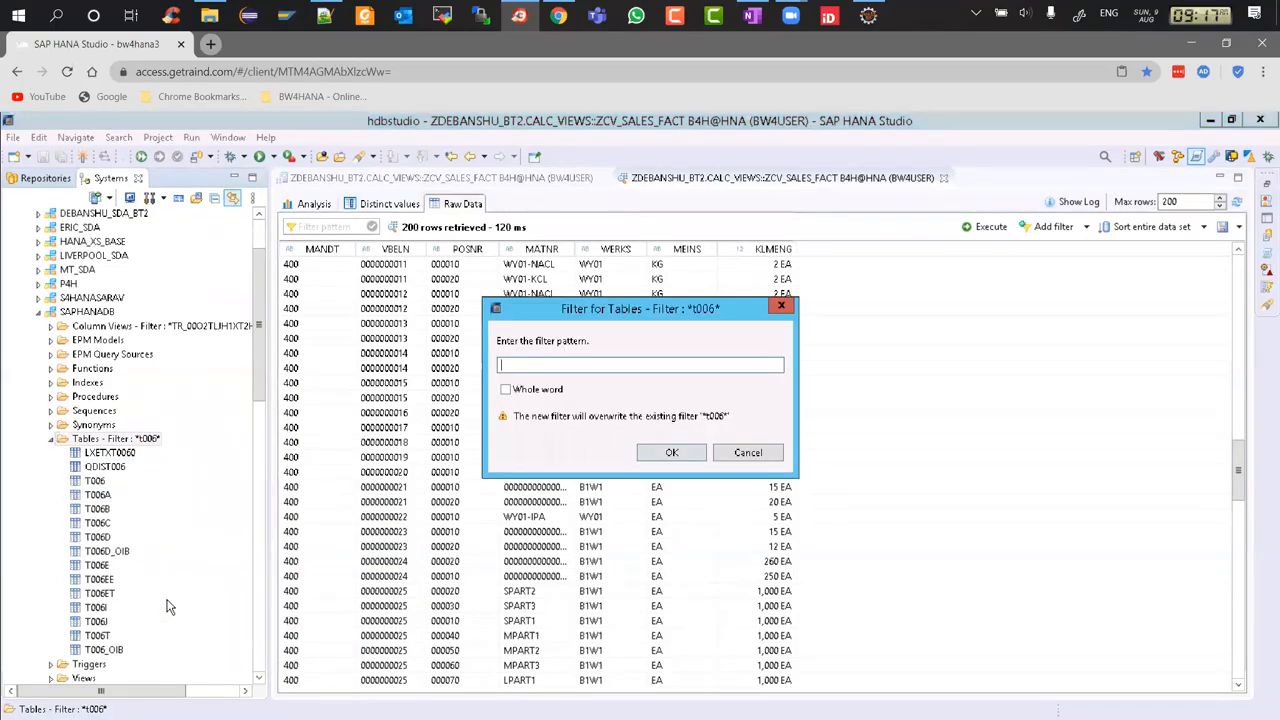
{"action": "type", "text": "TCUR"}
{"action": "left_click", "coordinate": [645, 453]}
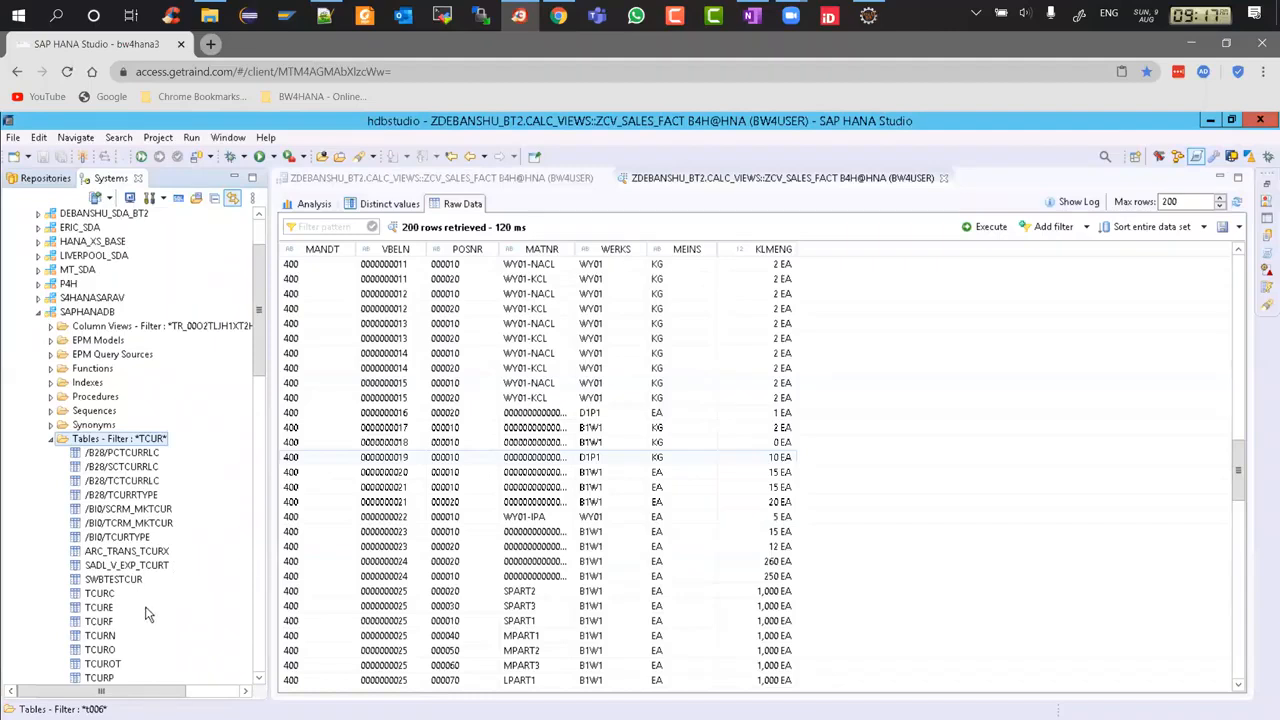
{"action": "scroll", "coordinate": [174, 637], "scroll_direction": "down", "scroll_amount": 2}
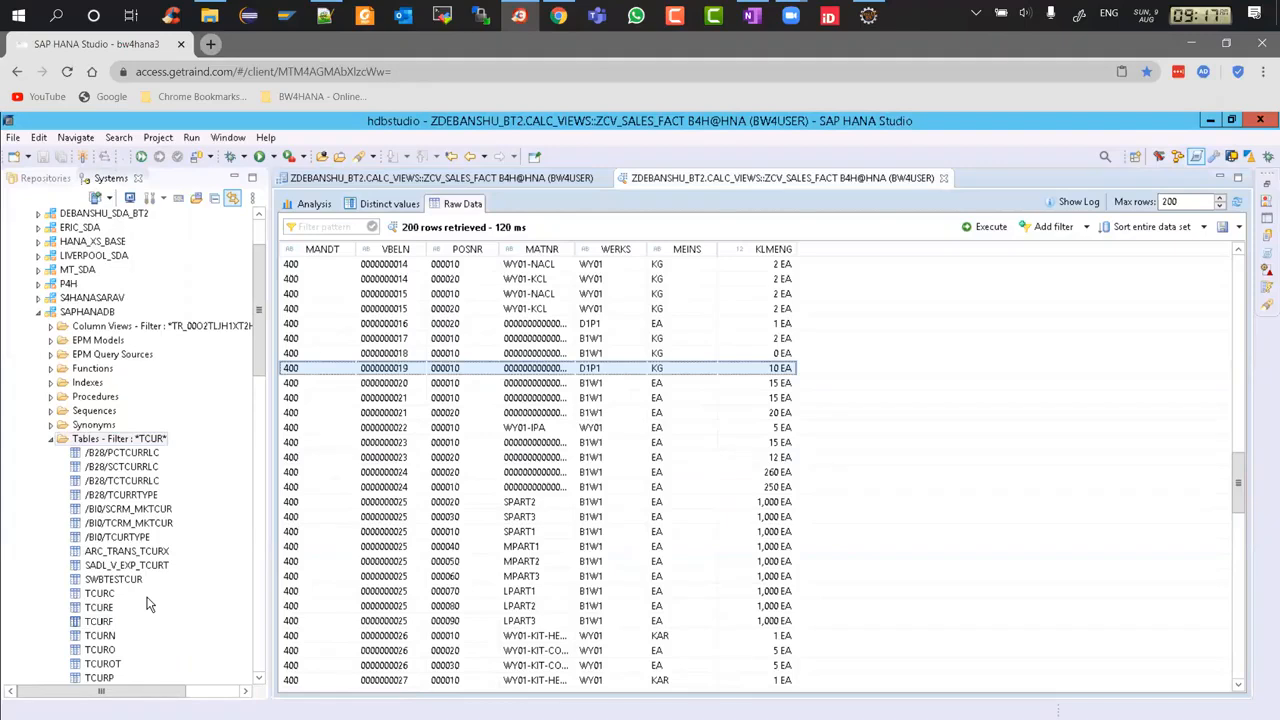
{"action": "scroll", "coordinate": [147, 604], "scroll_direction": "down", "scroll_amount": 4}
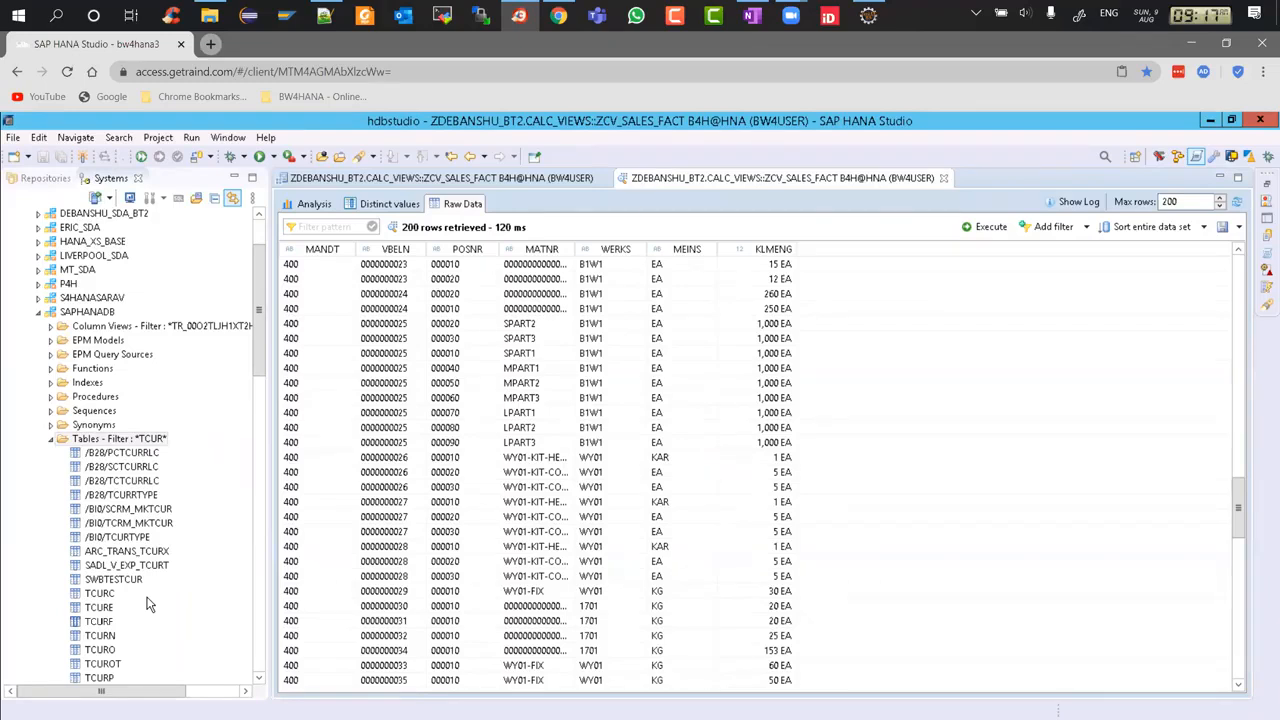
{"action": "left_click", "coordinate": [90, 312]}
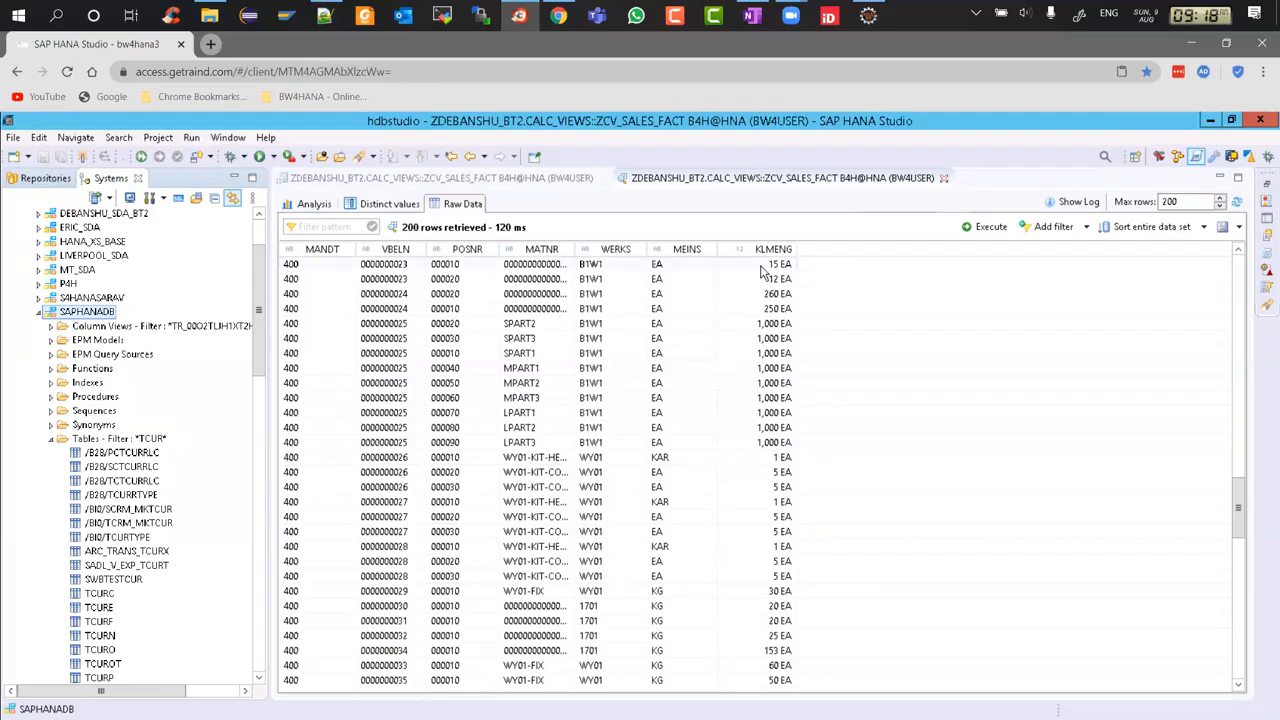
Close the ZCV_SALES_FACT data preview and view editor, and review the calculation views in the CALC_VIEWS package.
{"action": "left_click", "coordinate": [943, 179]}
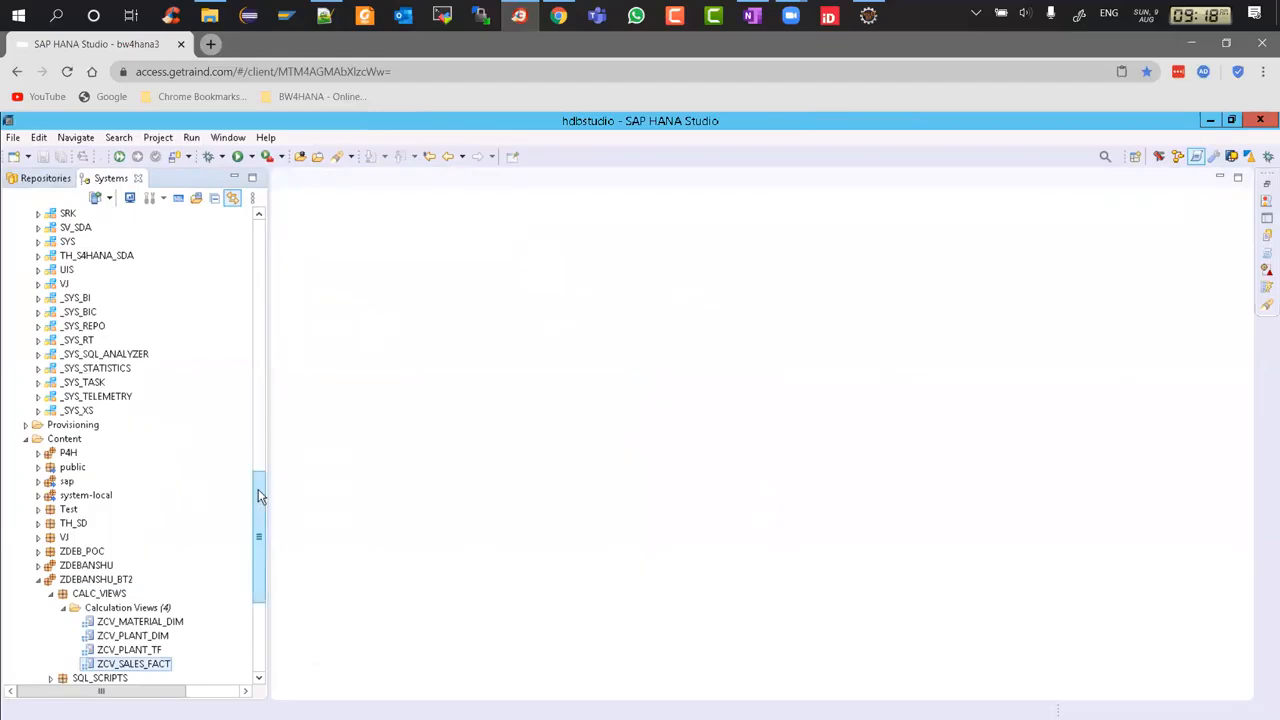
{"action": "left_click_drag", "start_coordinate": [258, 489], "coordinate": [263, 514]}
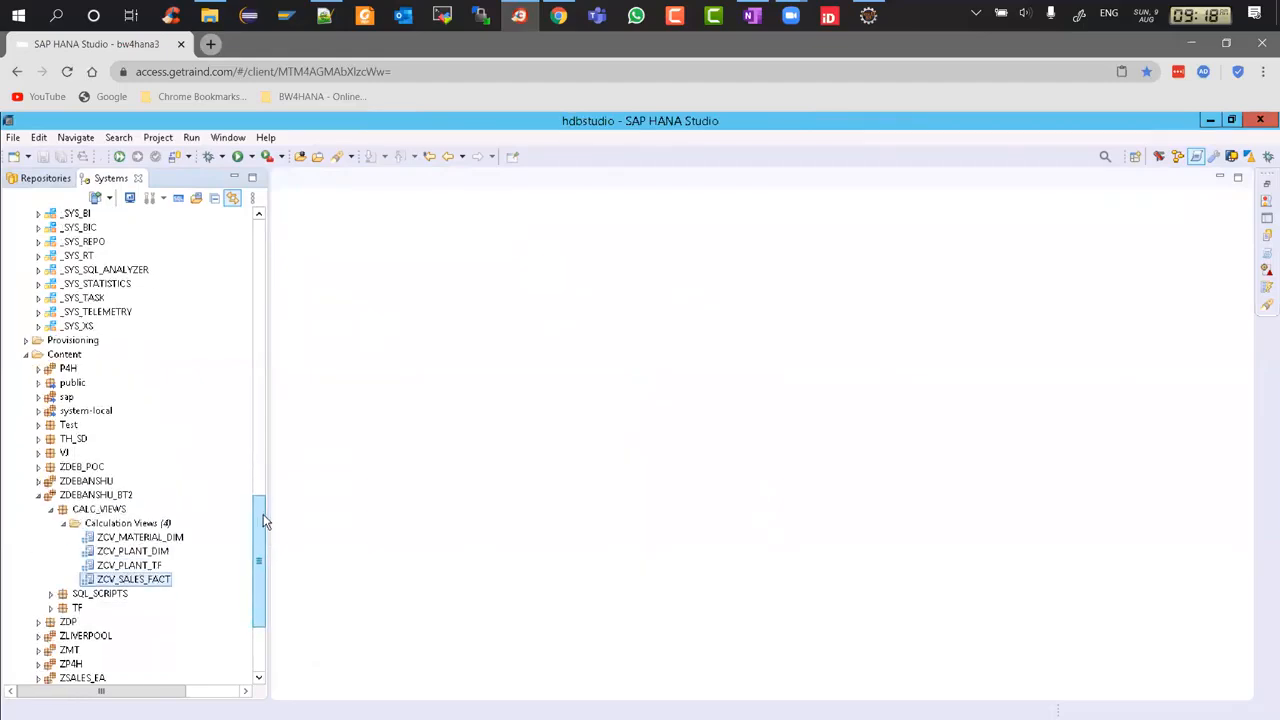
{"action": "left_click", "coordinate": [168, 541]}
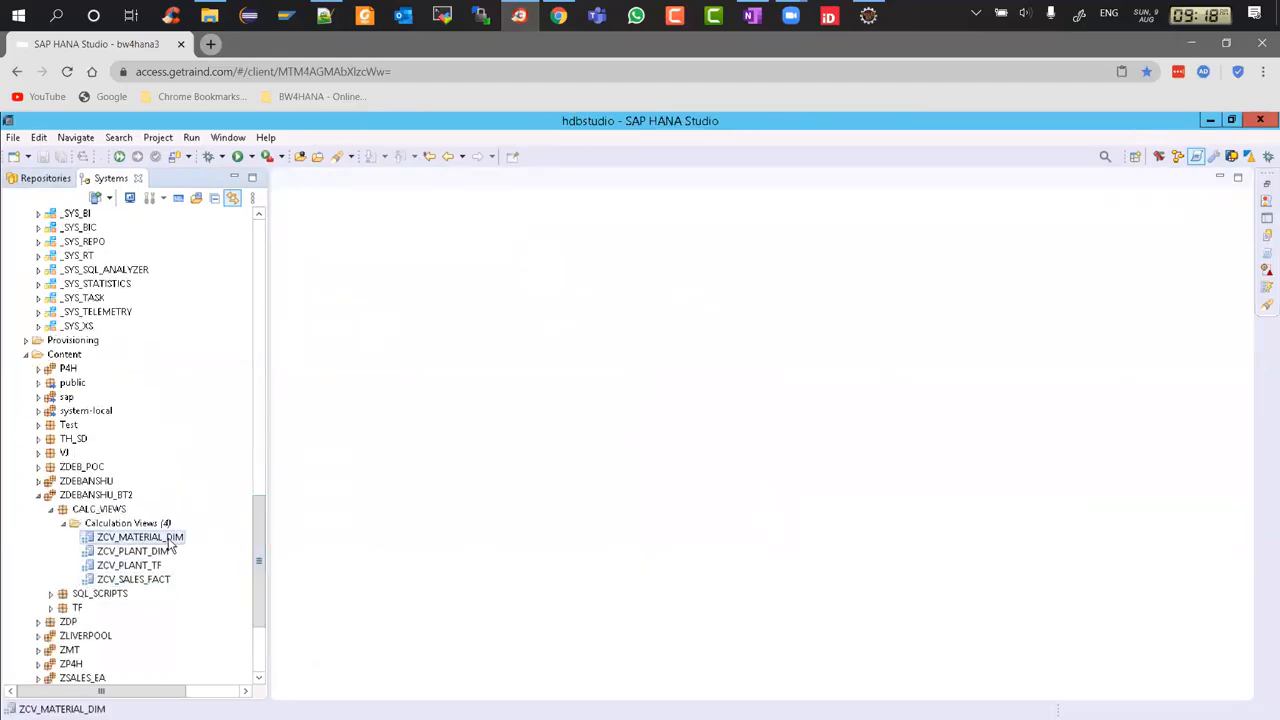
{"action": "left_click", "coordinate": [152, 567]}
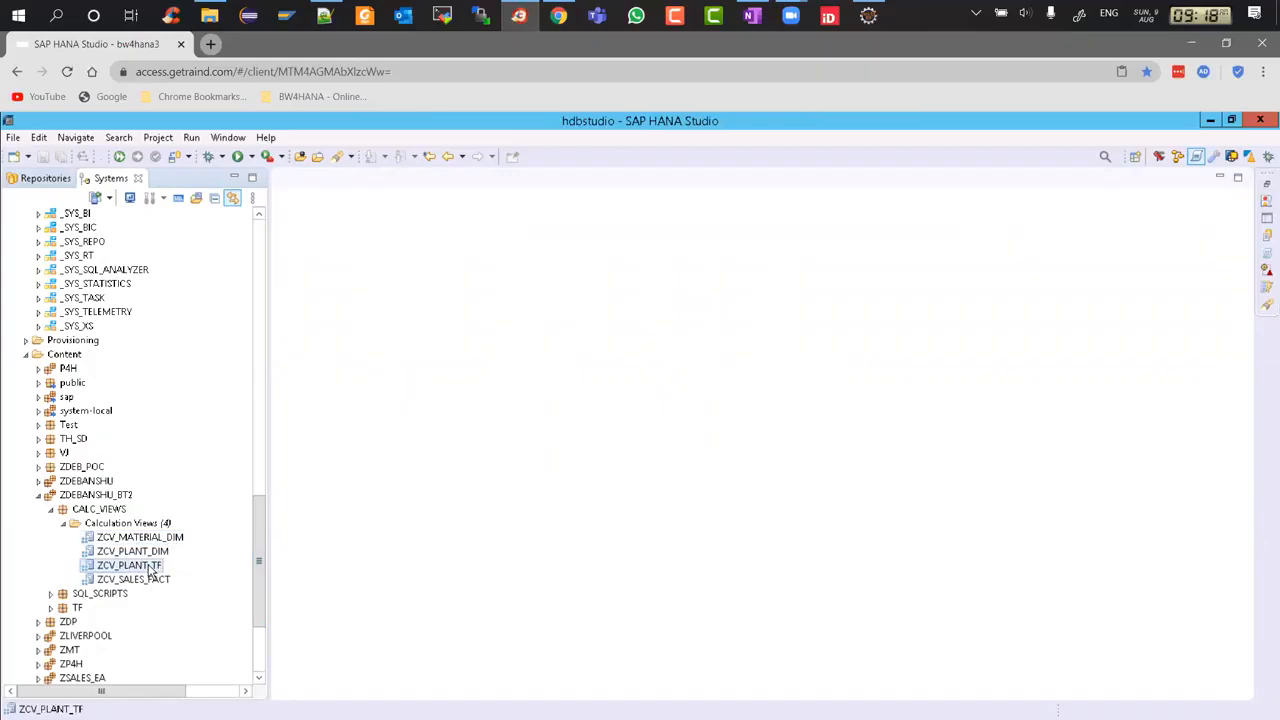
{"action": "left_click", "coordinate": [160, 580]}
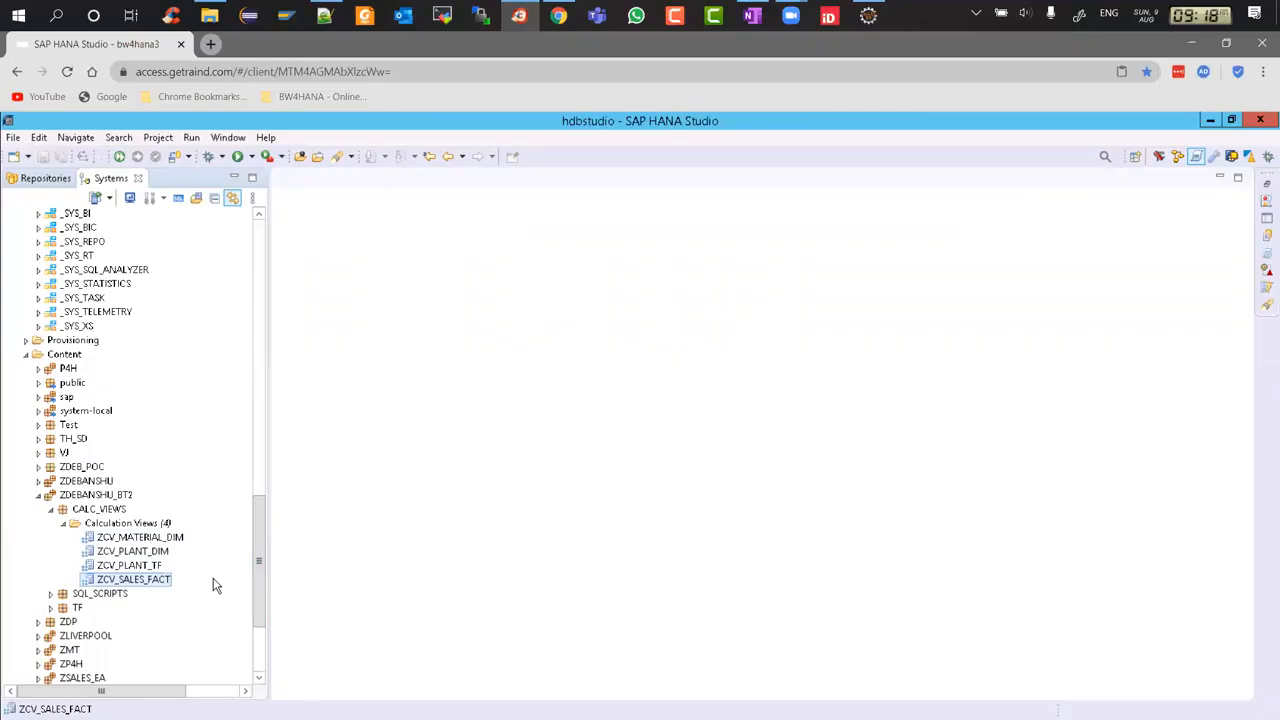
Create a graphical calculation view named ZCV_SALES with data category CUBE and no star join in the CALC_VIEWS package.
{"action": "left_click", "coordinate": [127, 525]}
{"action": "right_click", "coordinate": [127, 531]}
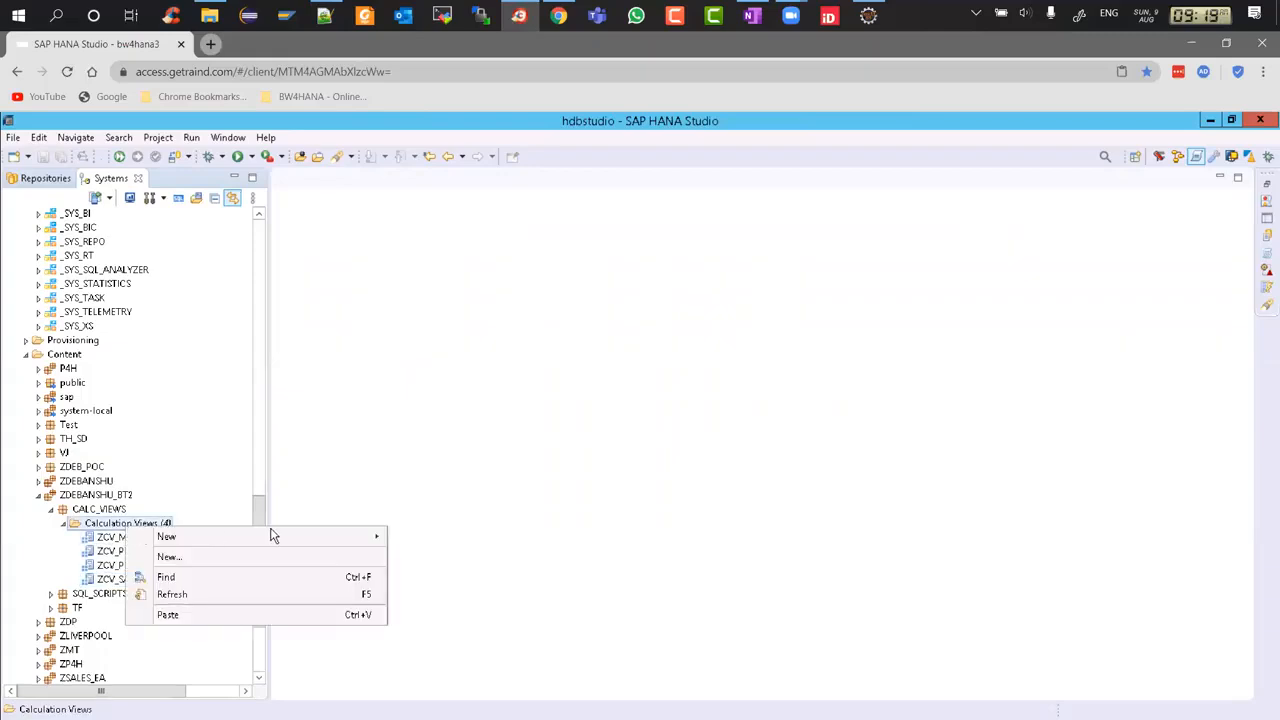
{"action": "left_click", "coordinate": [320, 565]}
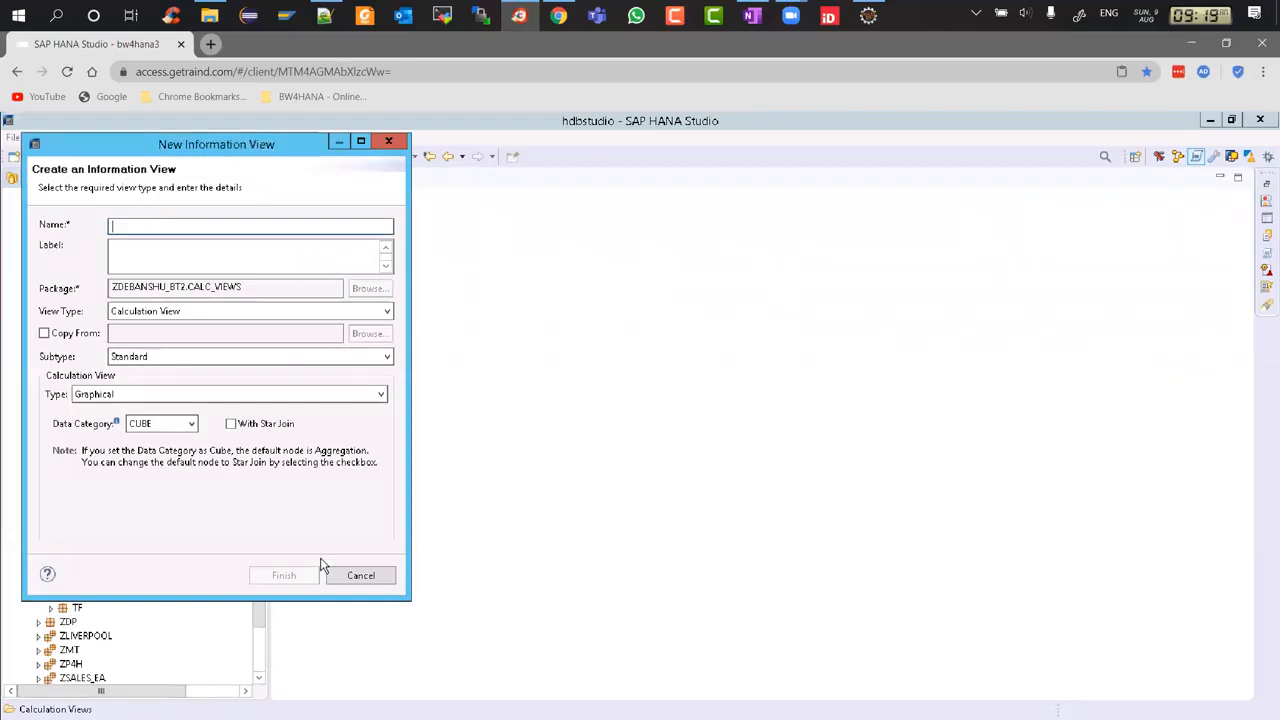
{"action": "type", "text": "Z"}
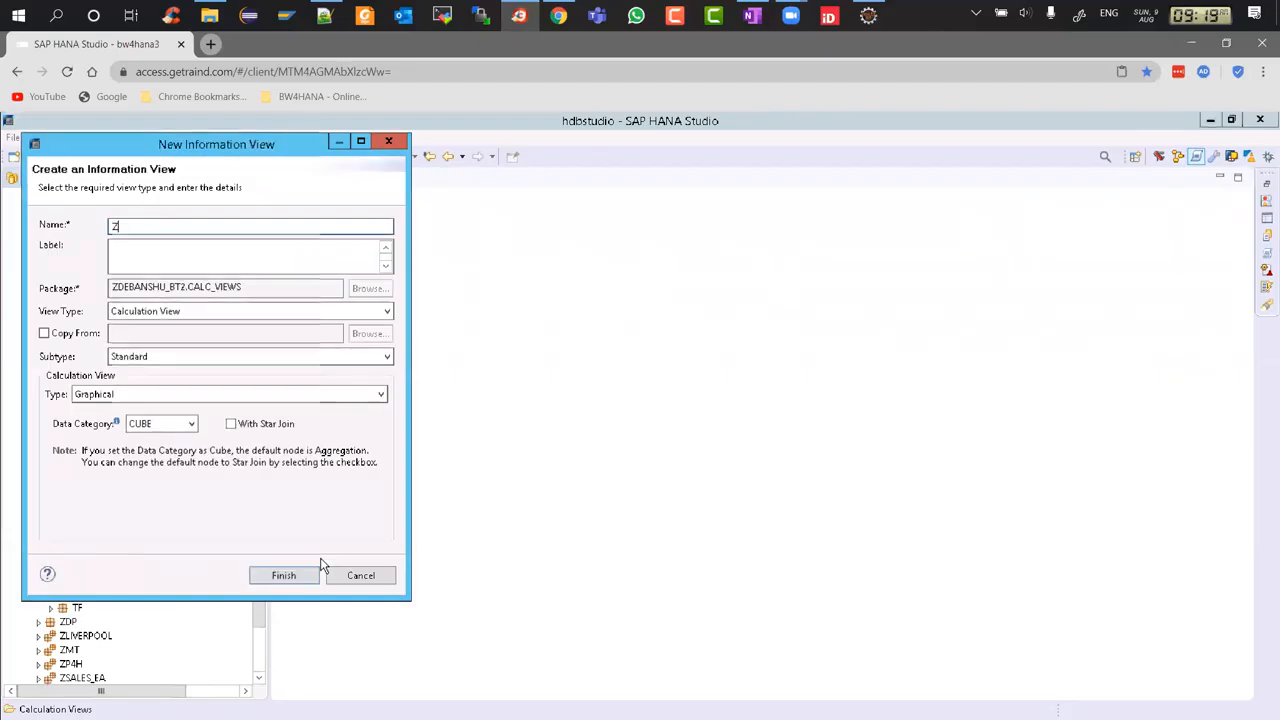
{"action": "type", "text": "CV_SALES"}
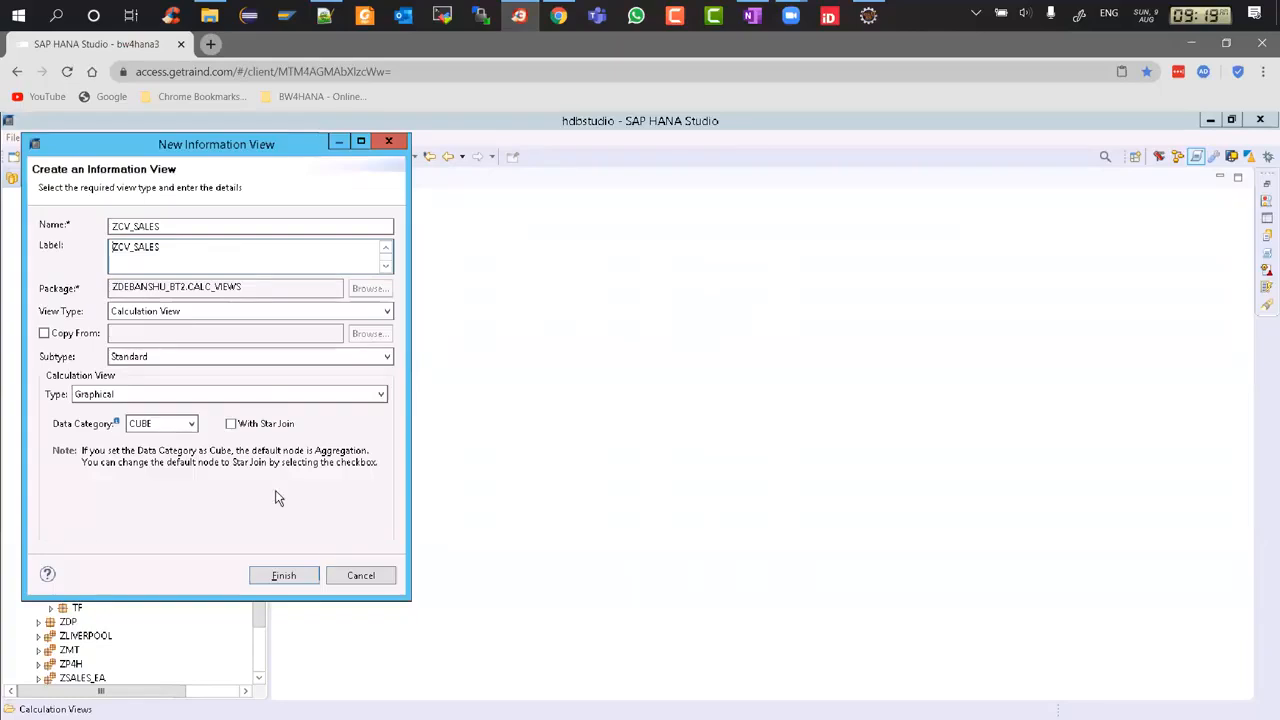
{"action": "left_click", "coordinate": [138, 395]}
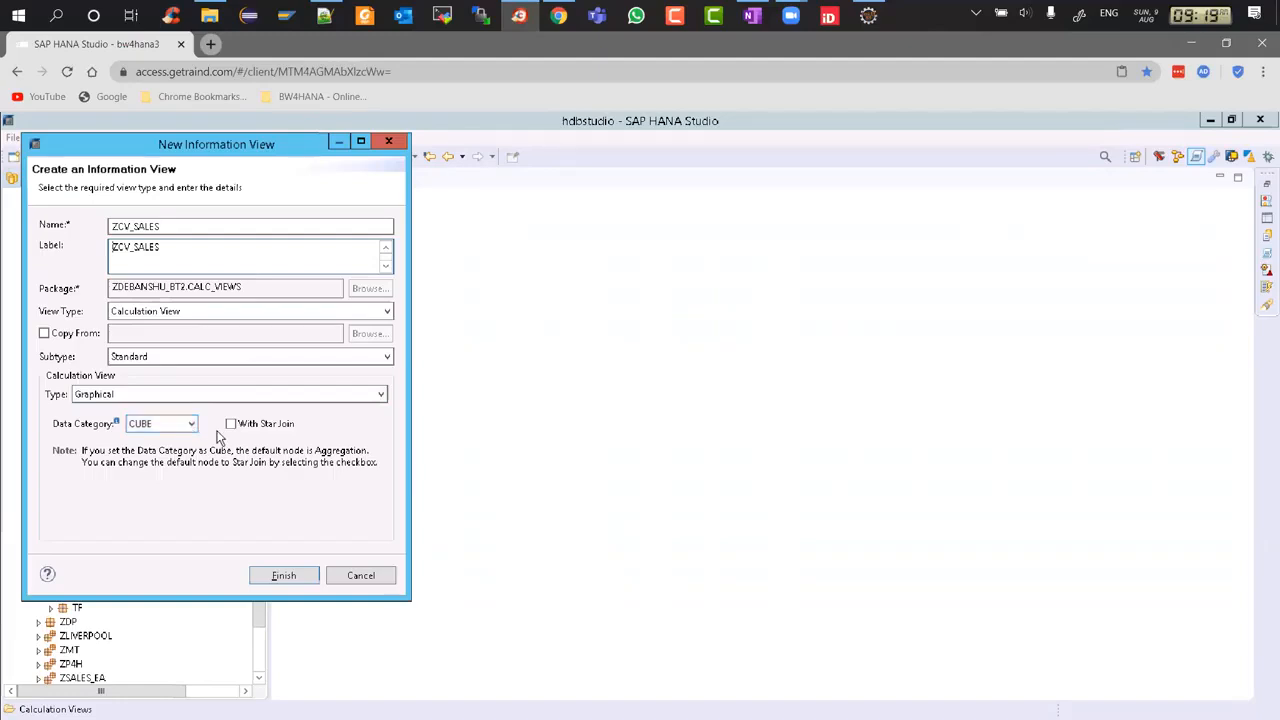
{"action": "left_click", "coordinate": [278, 572]}
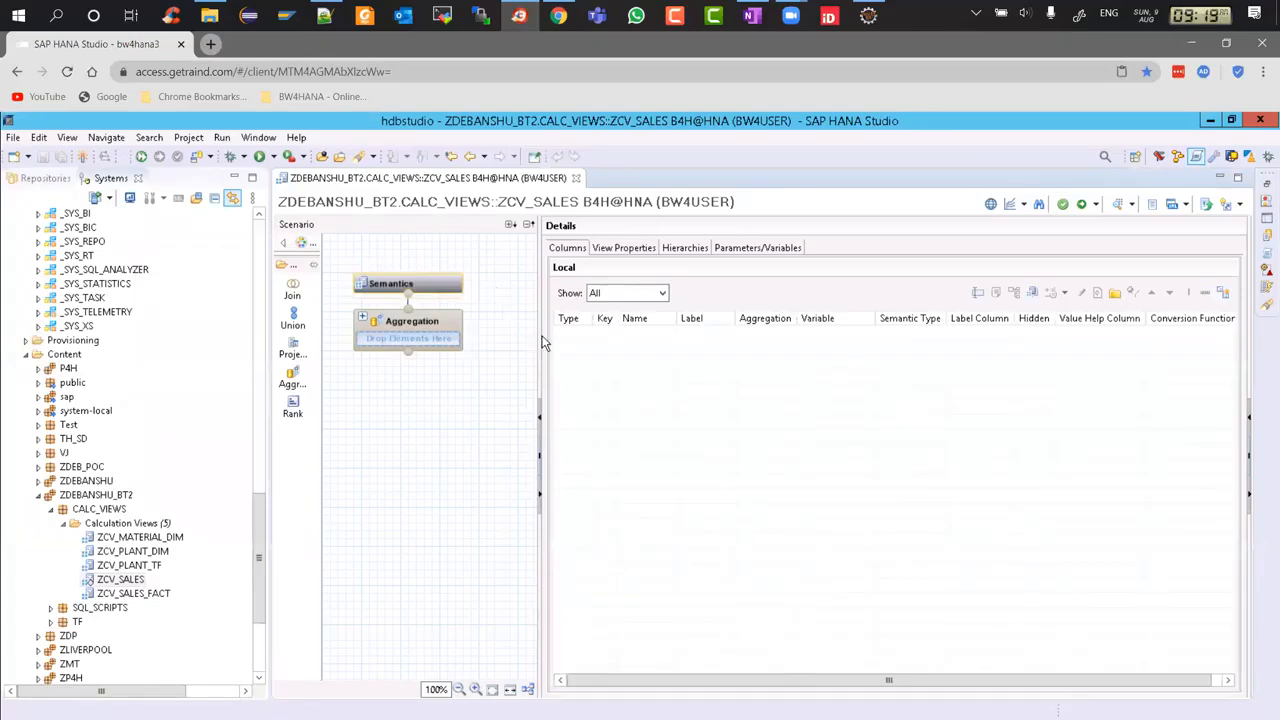
Widen the scenario area, add a projection node below the Aggregation, and assign ZCV_SALES_FACT as its data source.
{"action": "left_click_drag", "start_coordinate": [601, 338], "coordinate": [598, 340]}
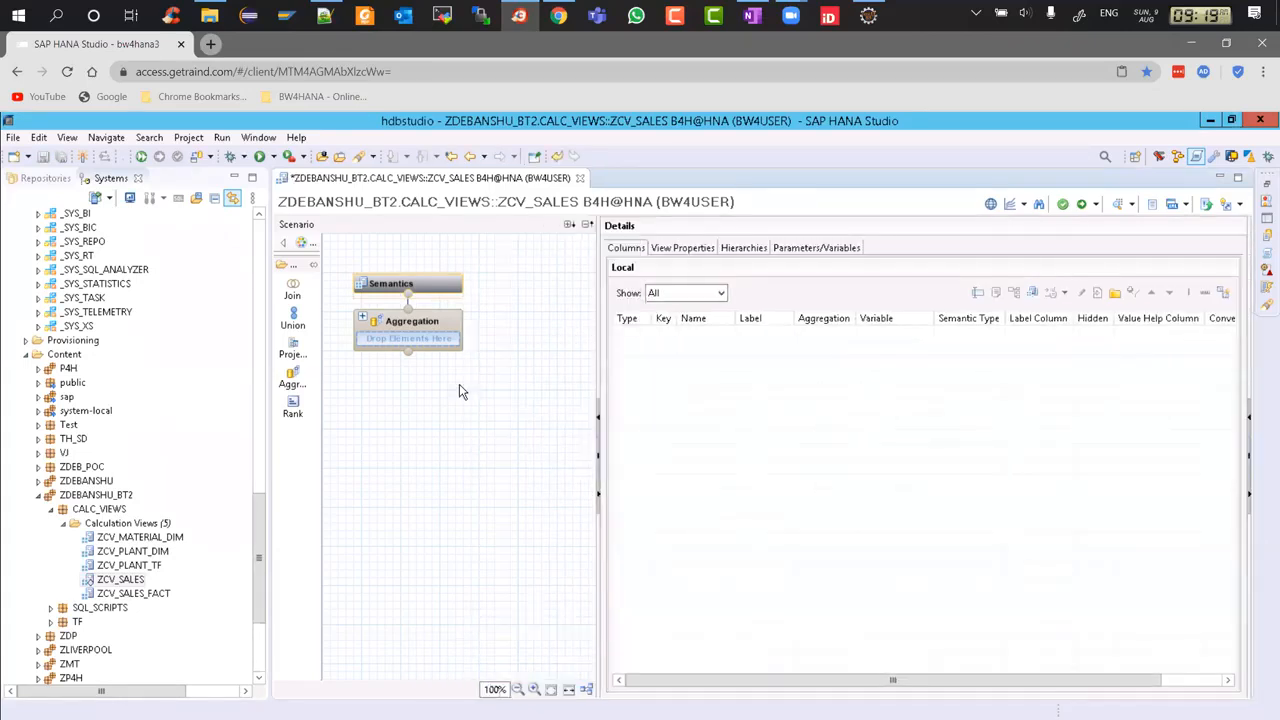
{"action": "left_click", "coordinate": [298, 350]}
{"action": "left_click", "coordinate": [401, 518]}
{"action": "left_click_drag", "start_coordinate": [598, 383], "coordinate": [707, 378]}
{"action": "mouse_move", "coordinate": [483, 538]}
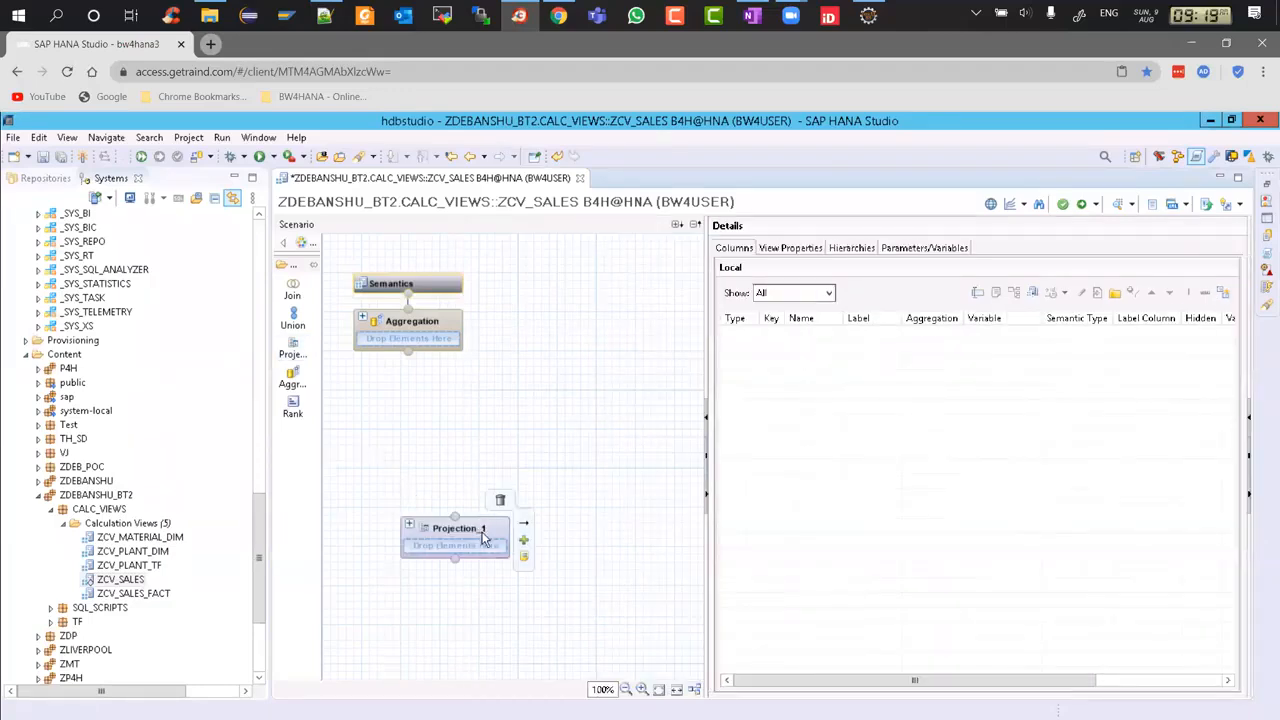
{"action": "left_click_drag", "start_coordinate": [135, 594], "coordinate": [470, 533]}
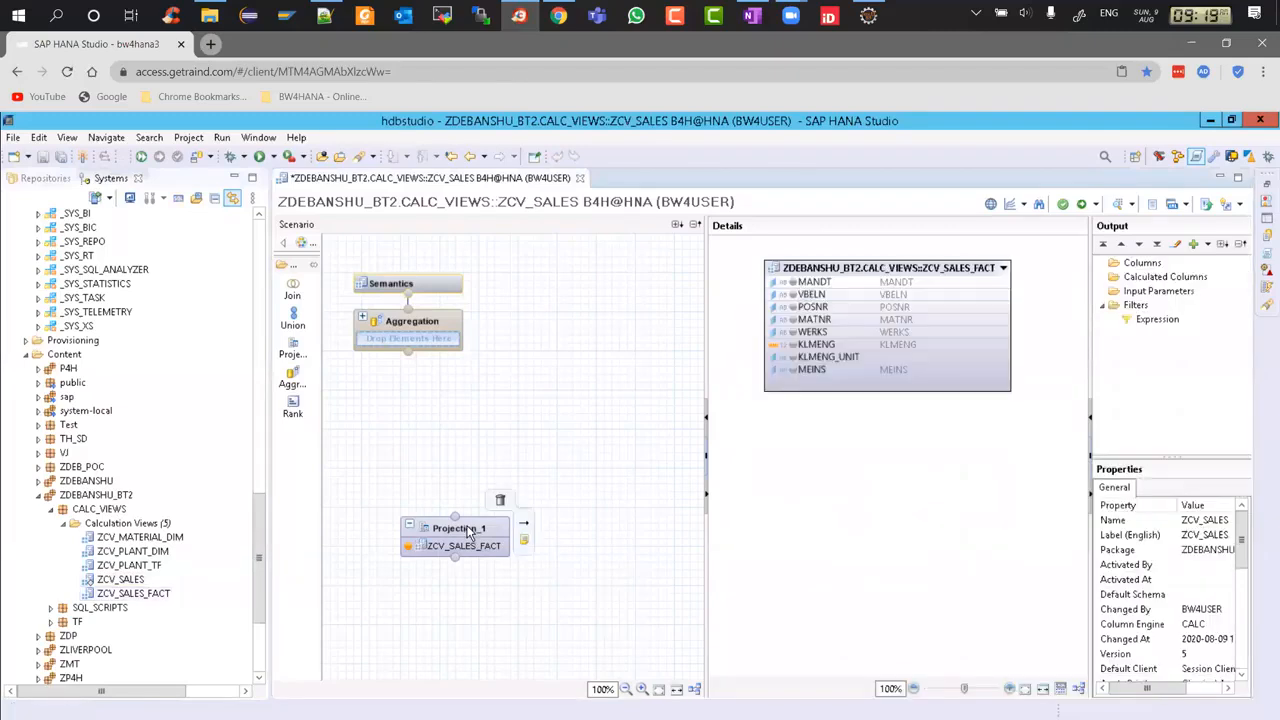
Rename the projection node containing ZCV_SALES_FACT as SALES_FACT.
{"action": "left_click", "coordinate": [470, 533]}
{"action": "left_click", "coordinate": [467, 530]}
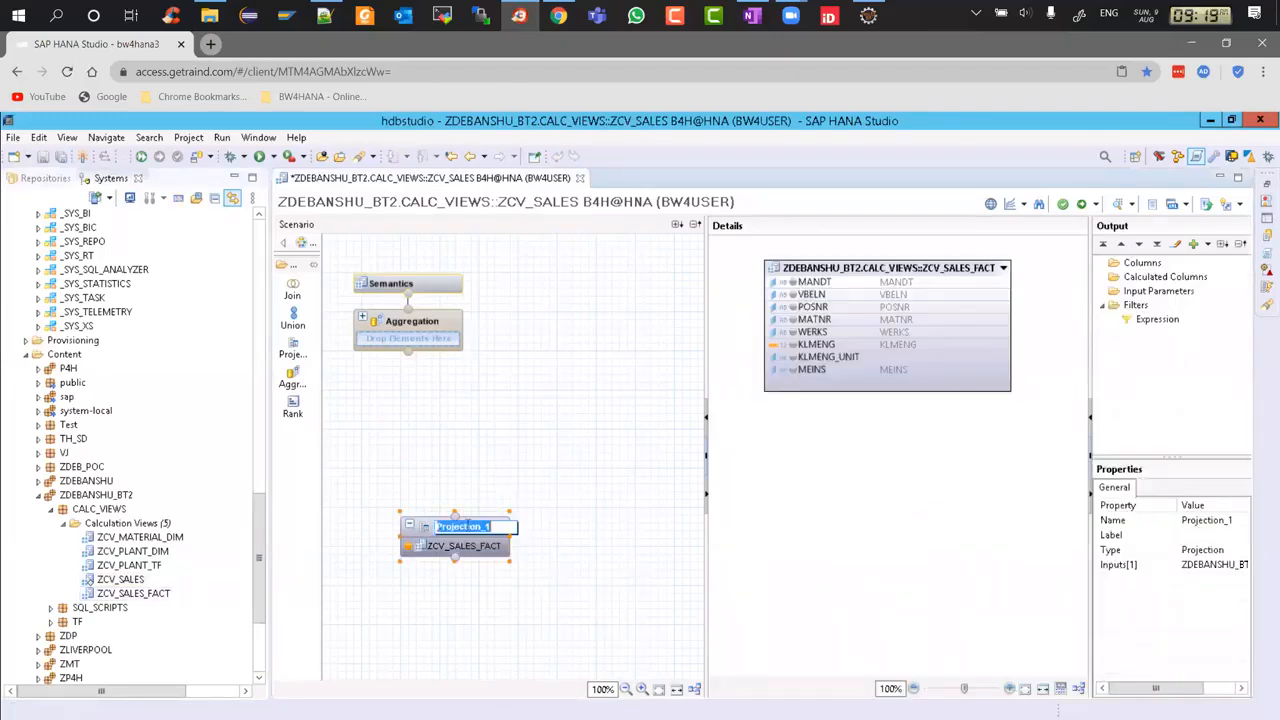
{"action": "type", "text": "sALES"}
{"action": "key", "text": "BackSpace"}
{"action": "key", "text": "BackSpace"}
{"action": "key", "text": "BackSpace"}
{"action": "key", "text": "BackSpace"}
{"action": "key", "text": "BackSpace"}
{"action": "type", "text": "sales"}
{"action": "key", "text": "BackSpace"}
{"action": "key", "text": "BackSpace"}
{"action": "key", "text": "BackSpace"}
{"action": "key", "text": "BackSpace"}
{"action": "key", "text": "BackSpace"}
{"action": "type", "text": "SALES_FACT"}
{"action": "key", "text": "Return"}
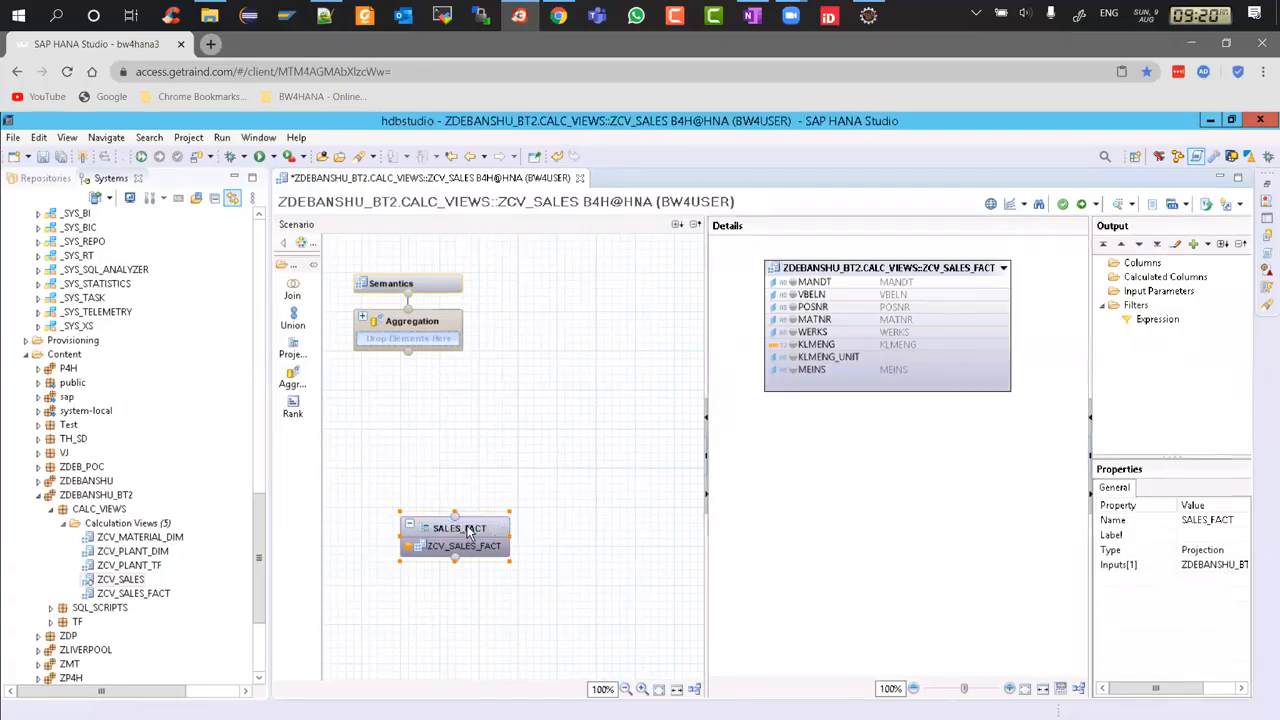
Add a join node to the scenario between the Aggregation and the SALES_FACT projection.
{"action": "left_click", "coordinate": [428, 478]}
{"action": "left_click", "coordinate": [293, 292]}
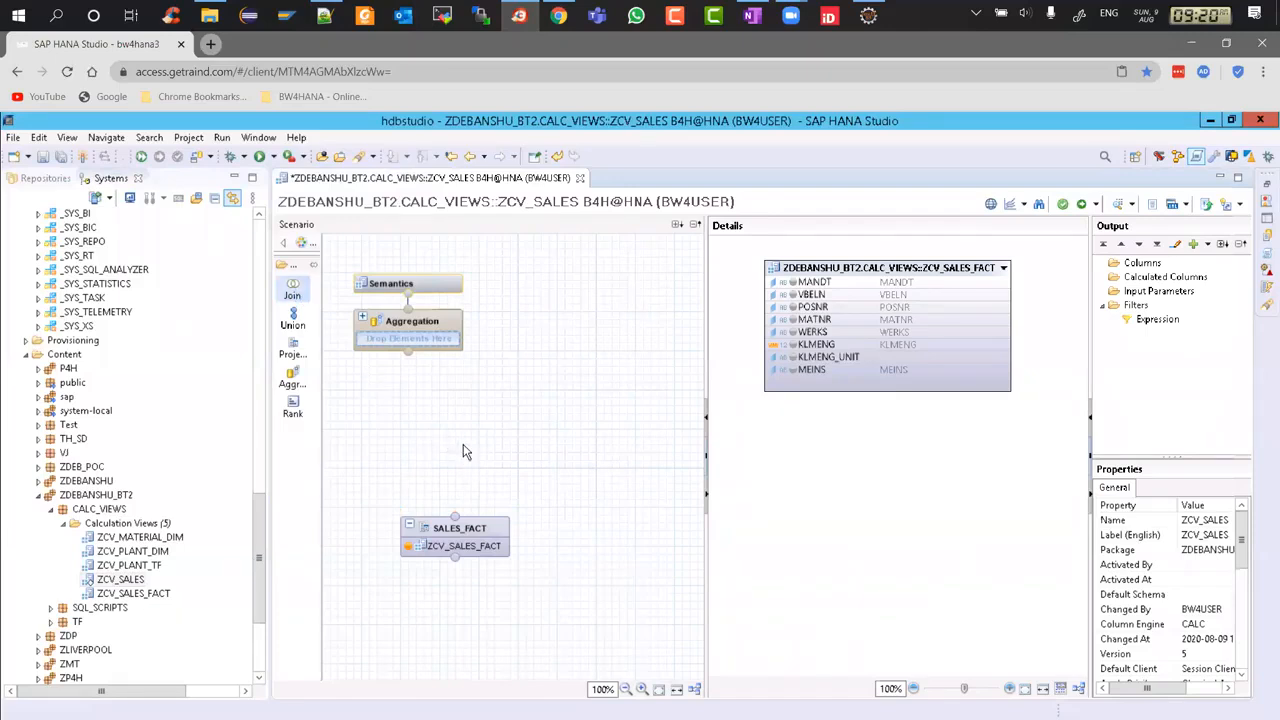
{"action": "left_click", "coordinate": [463, 451]}
{"action": "left_click_drag", "start_coordinate": [525, 505], "coordinate": [487, 458]}
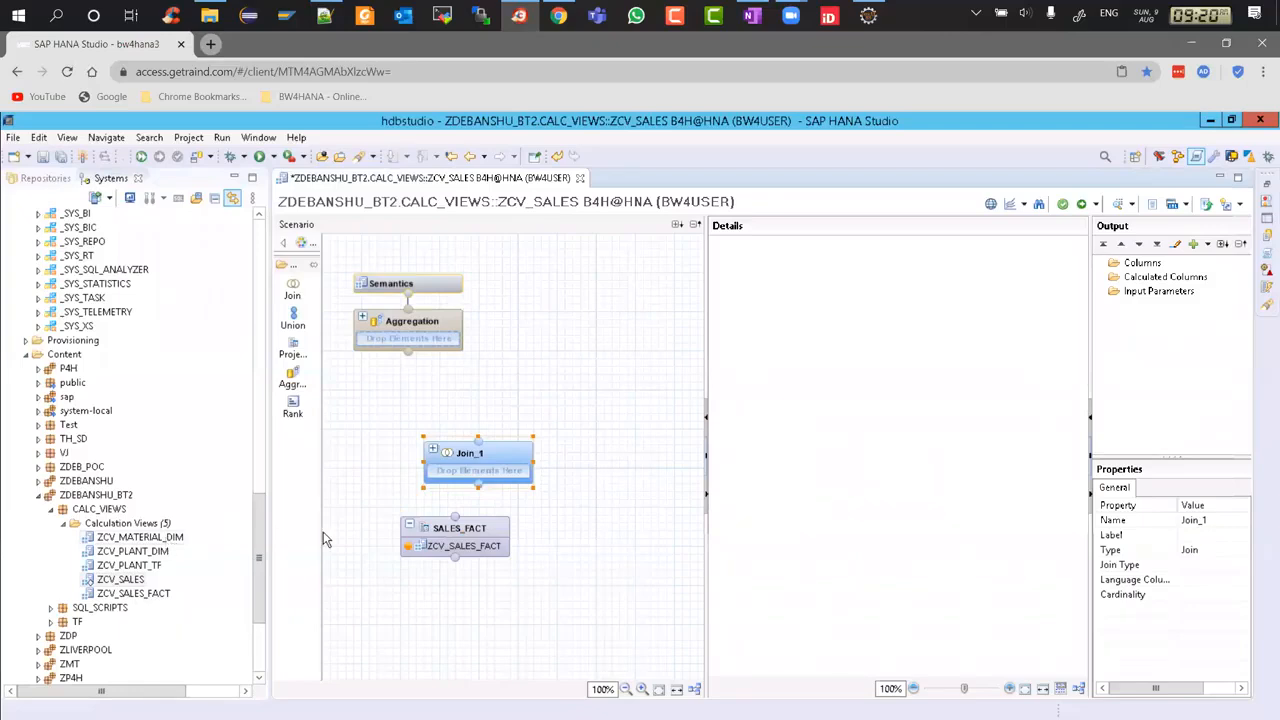
Add a second projection node beside SALES_FACT with ZCV_MATERIAL_DIM as its data source, and rename it MATERIAL.
{"action": "left_click_drag", "start_coordinate": [140, 537], "coordinate": [499, 526]}
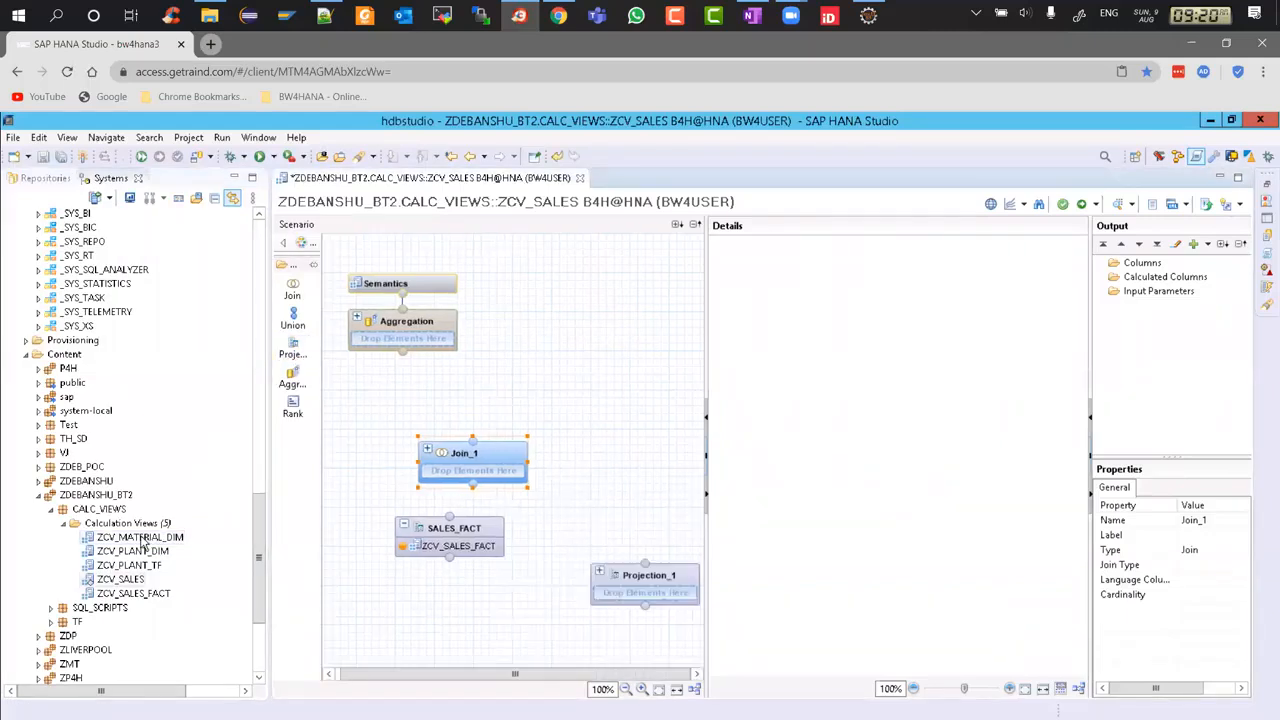
{"action": "left_click_drag", "start_coordinate": [143, 541], "coordinate": [645, 588]}
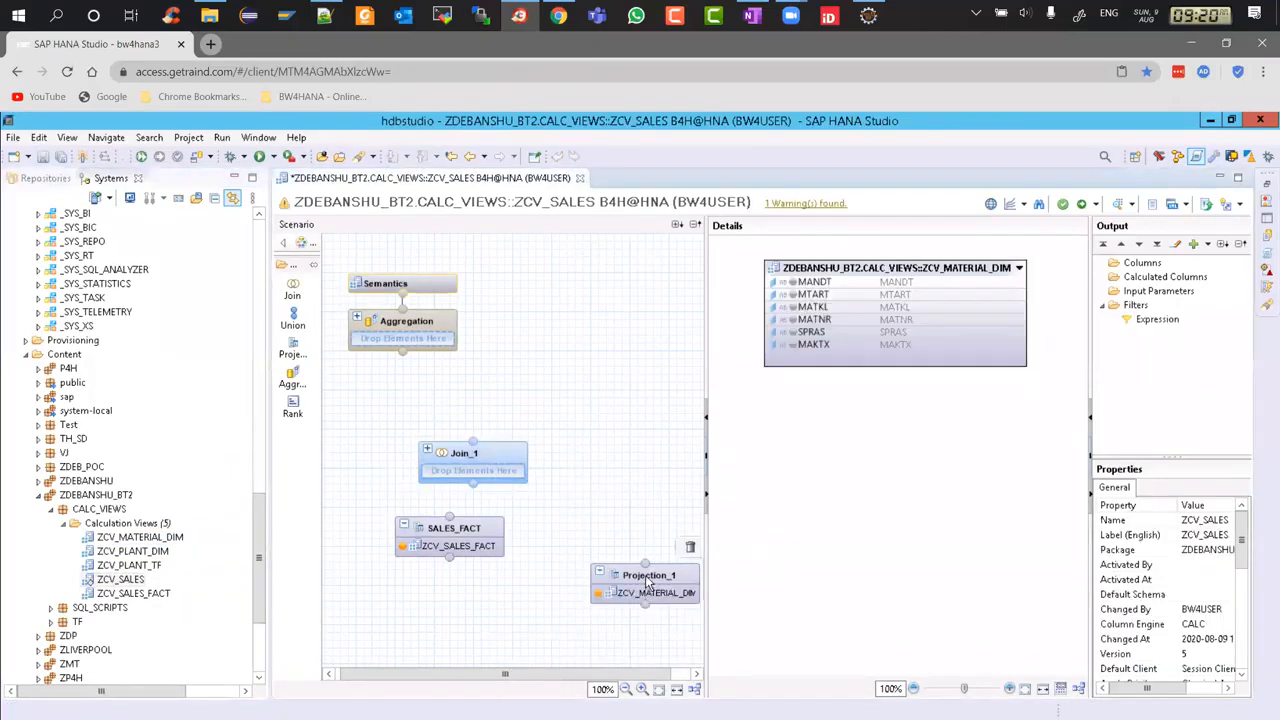
{"action": "double_click", "coordinate": [648, 576]}
{"action": "type", "text": "m"}
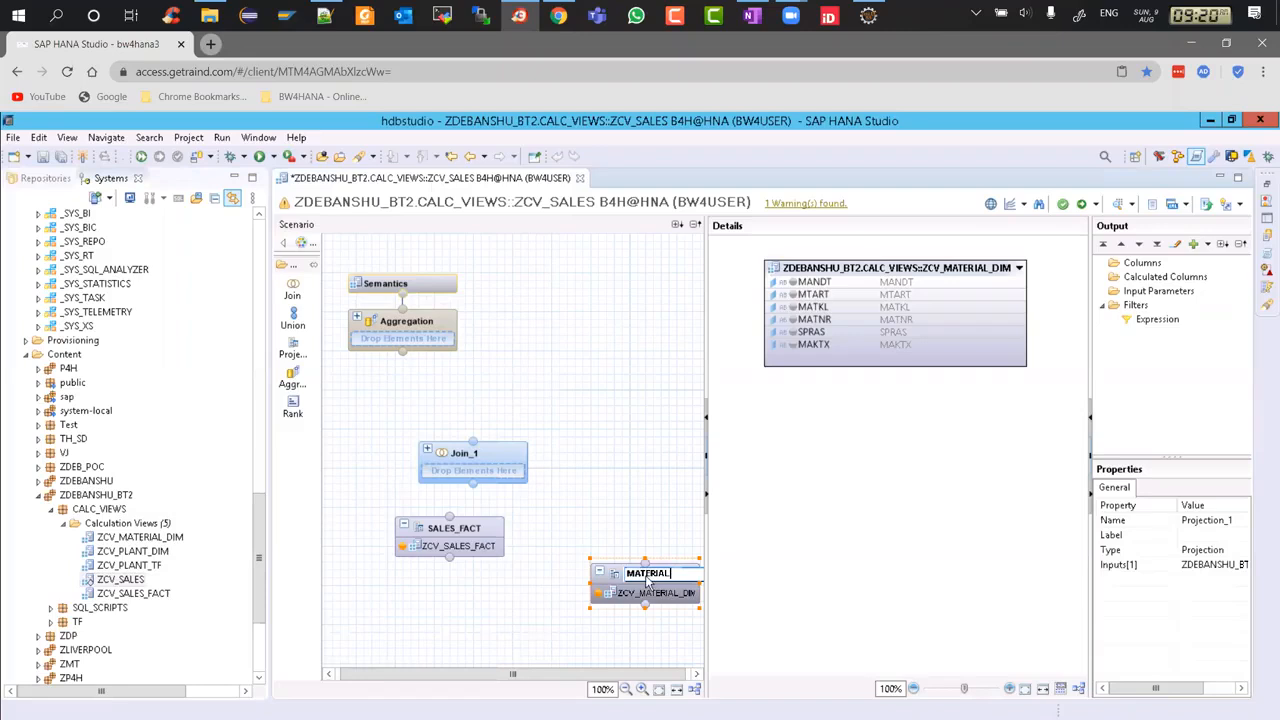
{"action": "key", "text": "Return"}
Connect the SALES_FACT and MATERIAL projections to Join_1 as its two inputs.
{"action": "left_click_drag", "start_coordinate": [449, 517], "coordinate": [476, 482]}
{"action": "left_click_drag", "start_coordinate": [644, 561], "coordinate": [502, 487]}
{"action": "left_click", "coordinate": [490, 456]}
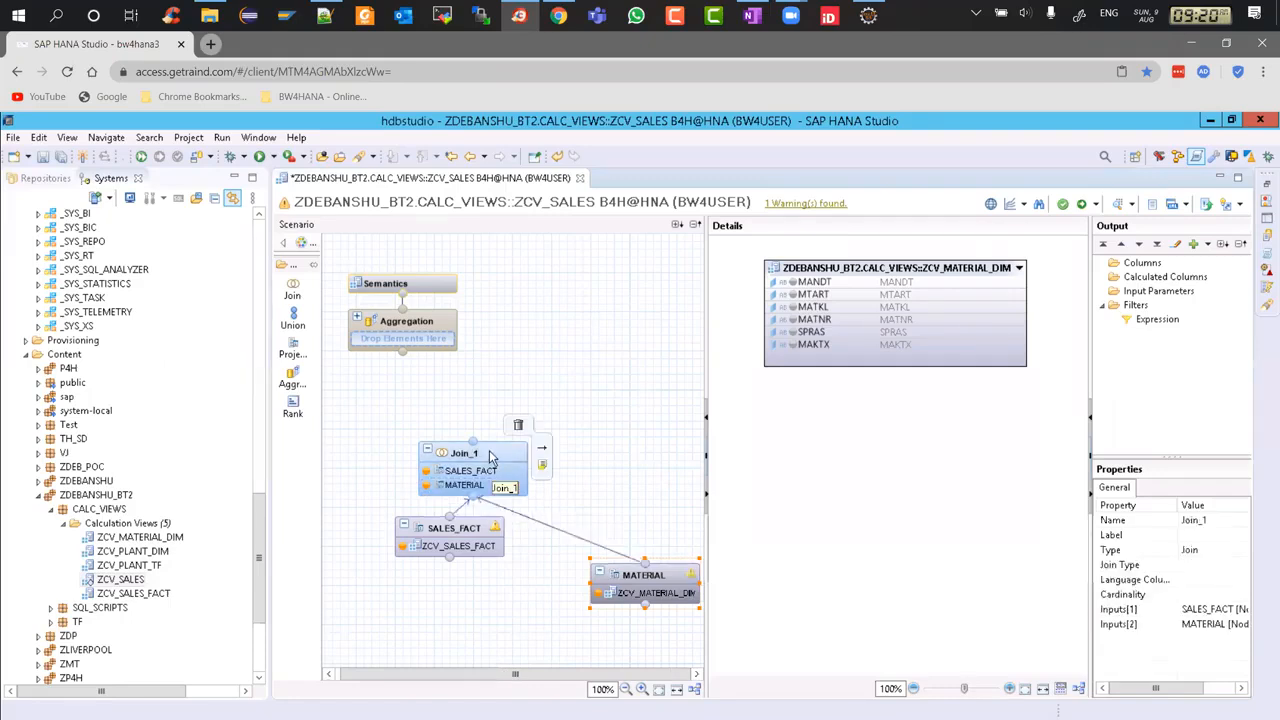
Add all columns of ZCV_SALES_FACT to the output of the SALES_FACT projection.
{"action": "left_click", "coordinate": [460, 533]}
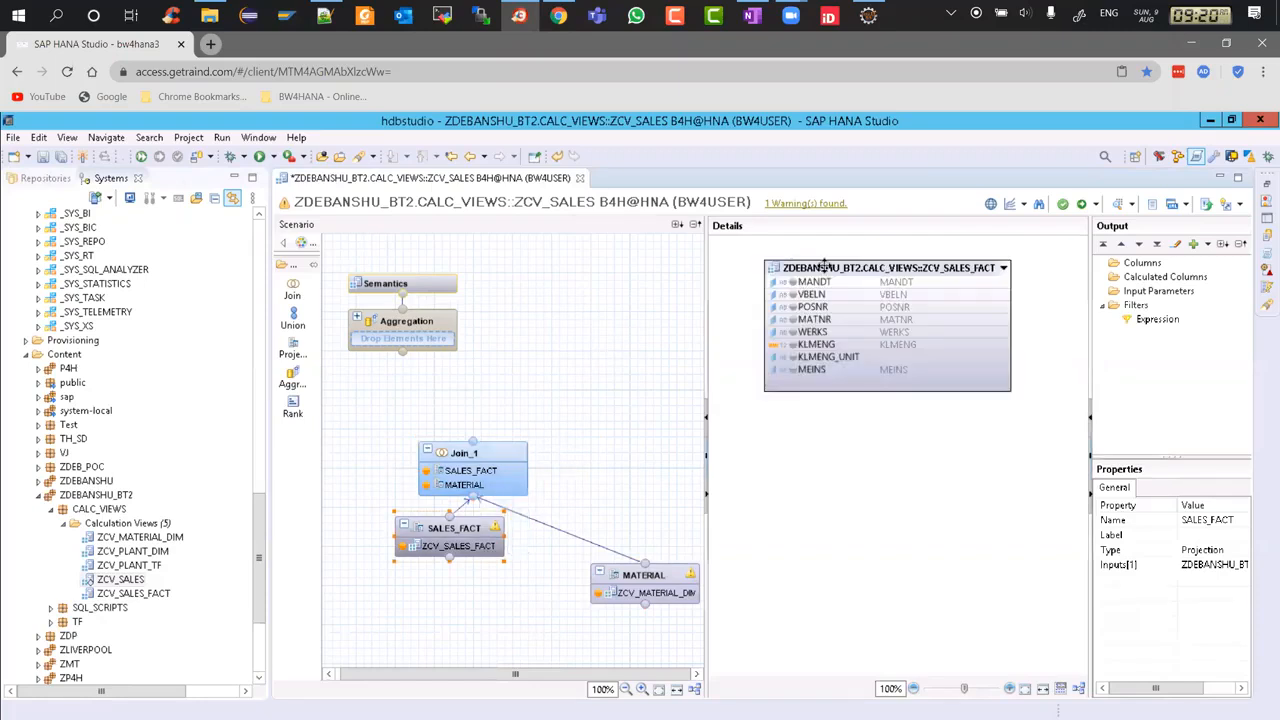
{"action": "right_click", "coordinate": [826, 276]}
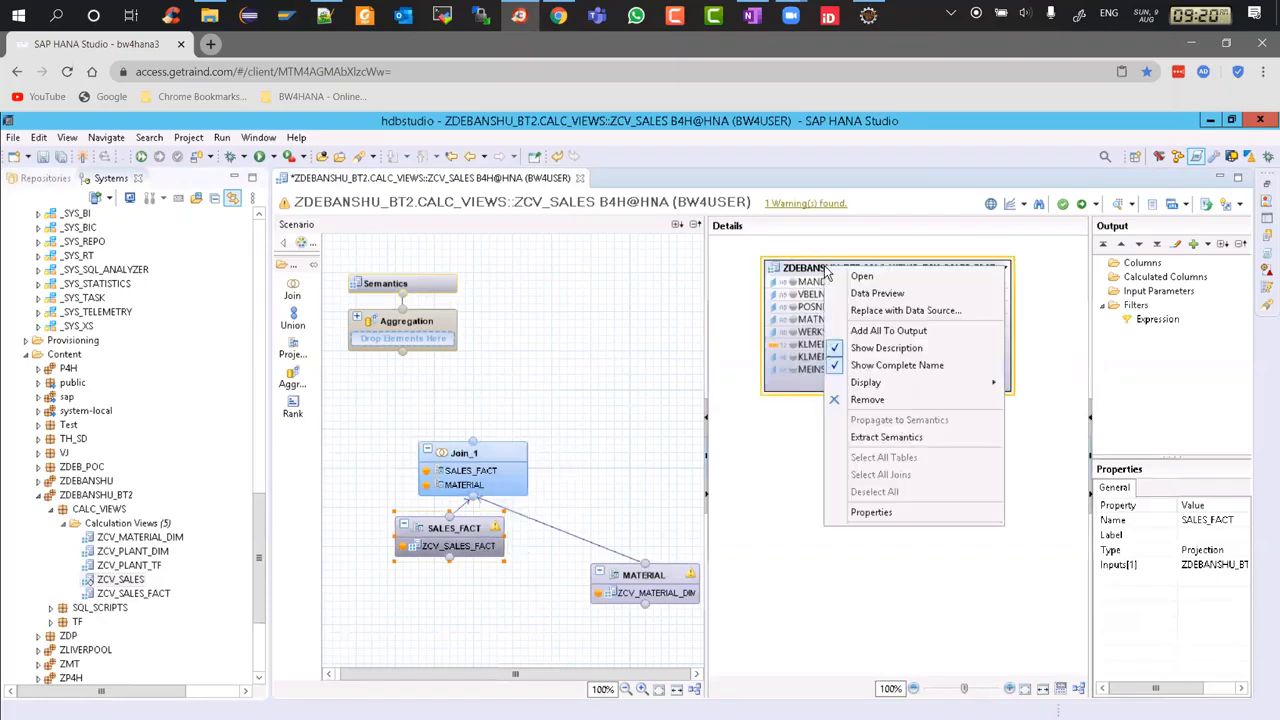
{"action": "left_click", "coordinate": [885, 339]}
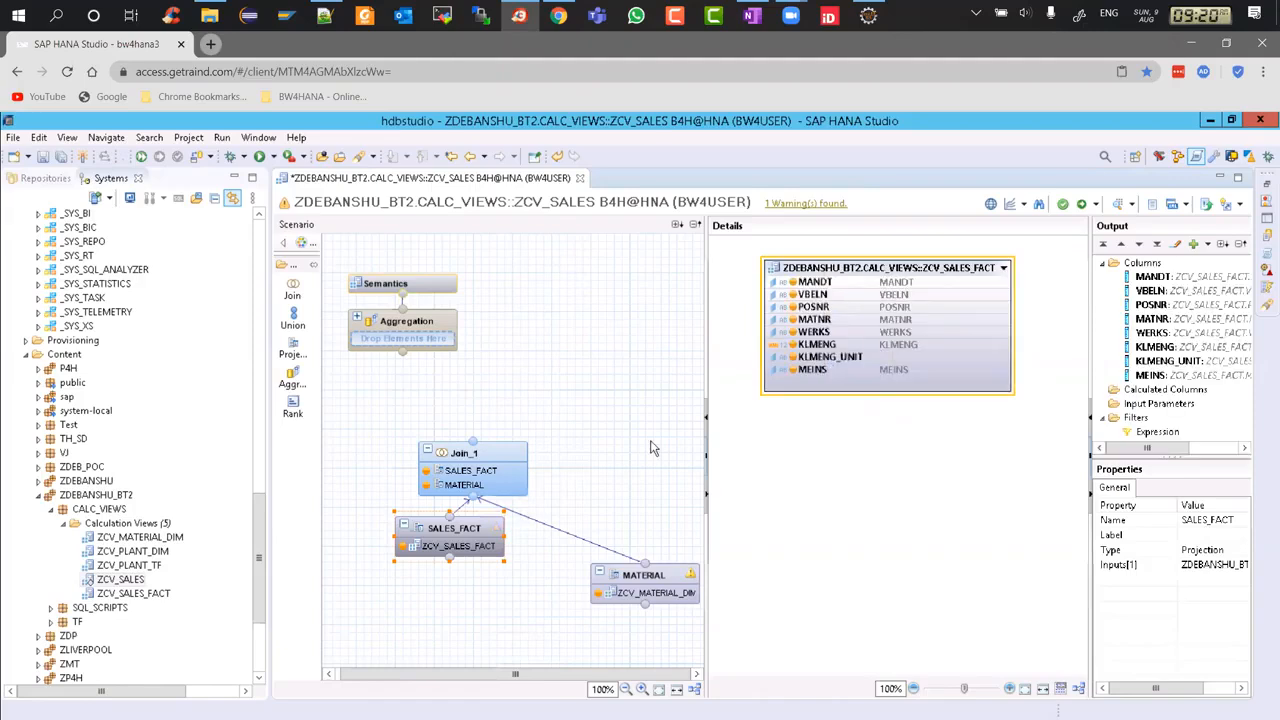
Add all columns of ZCV_MATERIAL_DIM to the output of the MATERIAL projection.
{"action": "left_click", "coordinate": [656, 578]}
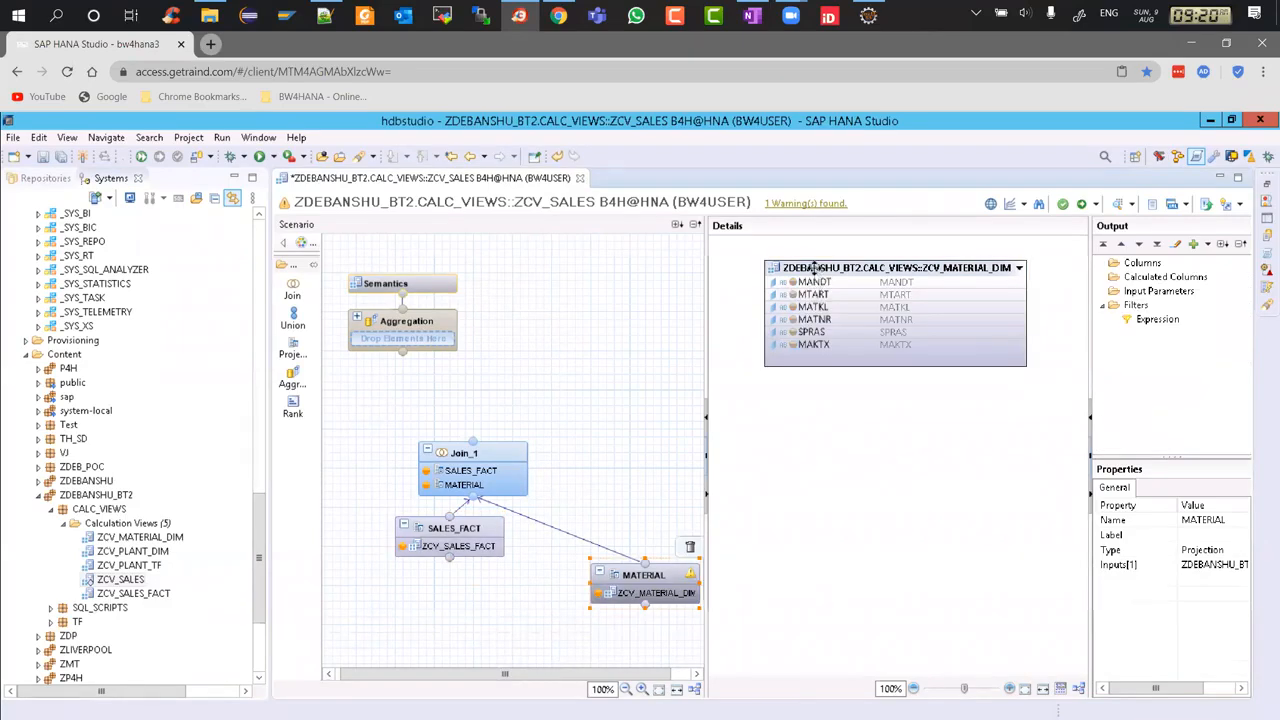
{"action": "right_click", "coordinate": [813, 267]}
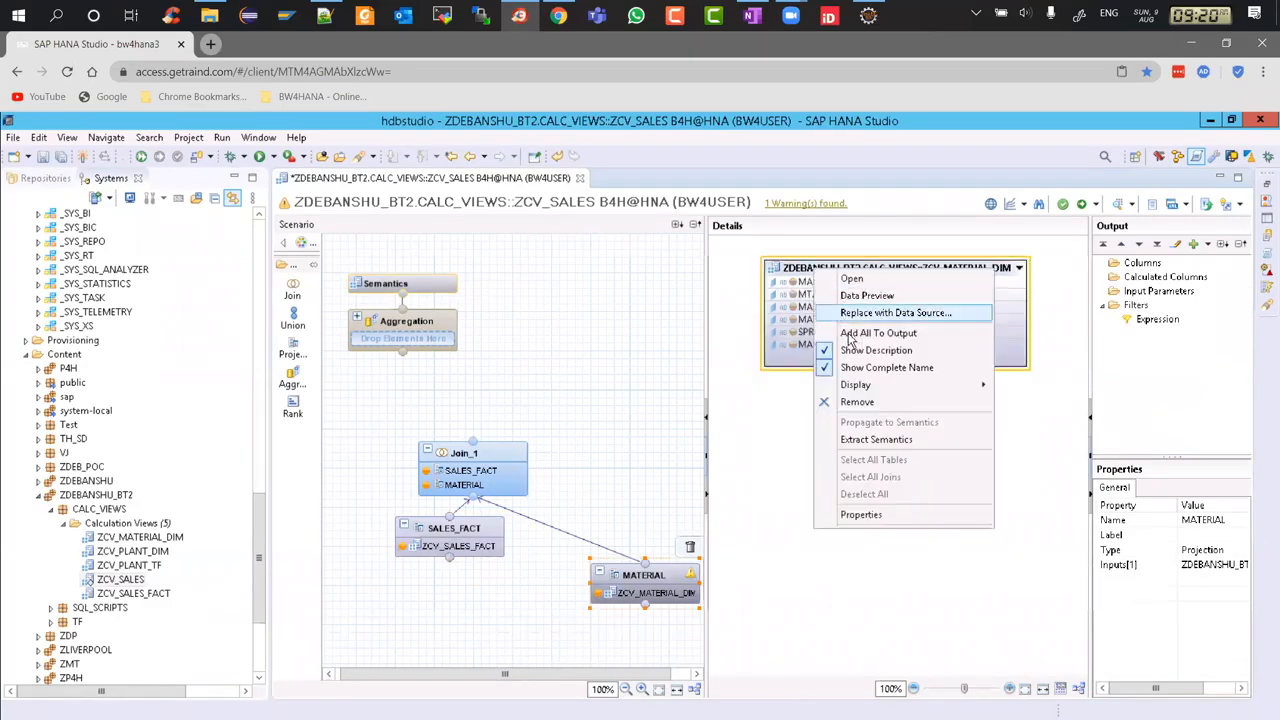
Add all ZCV_MATERIAL_DIM columns to the MATERIAL projection's output and place the MATERIAL table beside SALES_FACT in Join_1.
{"action": "left_click", "coordinate": [848, 333]}
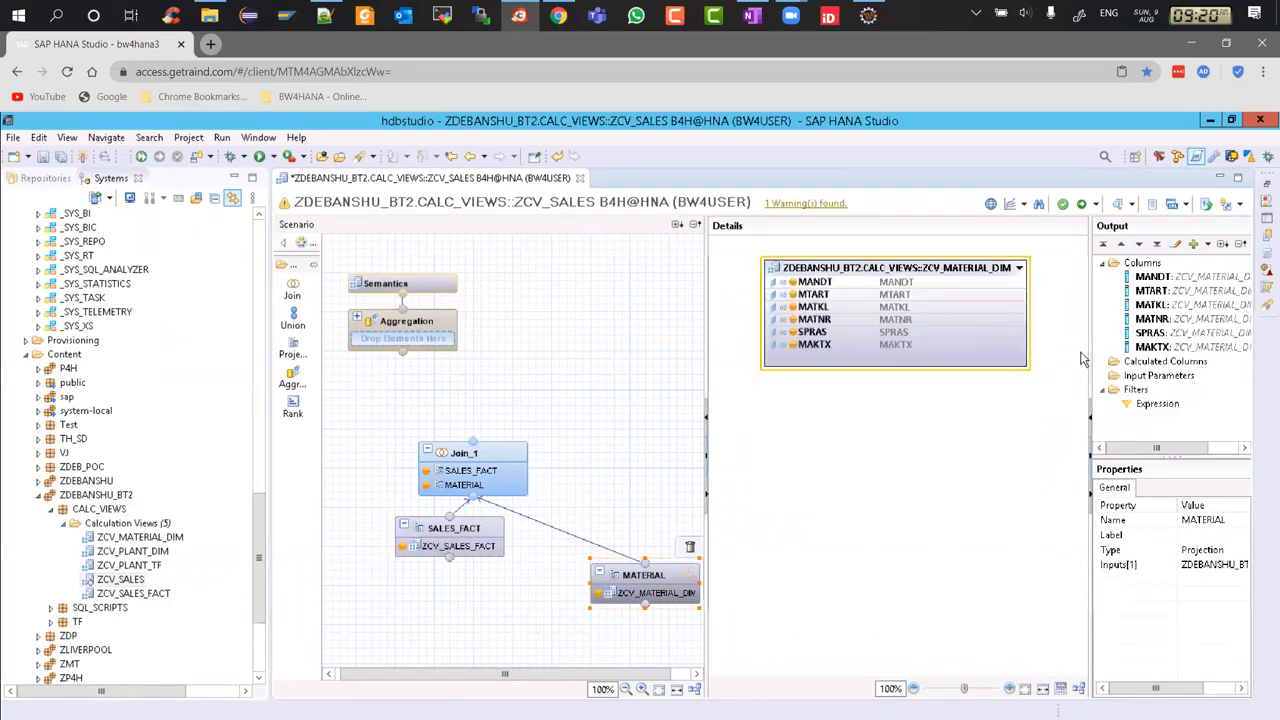
{"action": "left_click", "coordinate": [487, 458]}
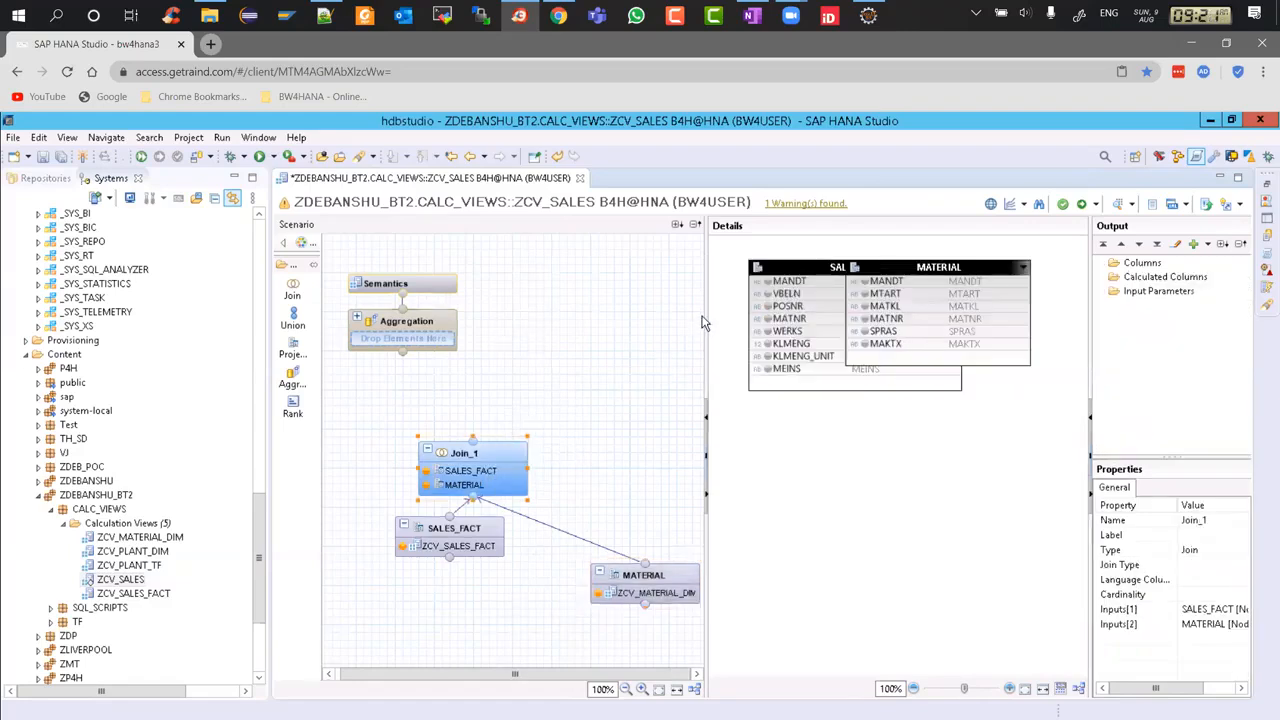
{"action": "left_click_drag", "start_coordinate": [621, 316], "coordinate": [617, 316]}
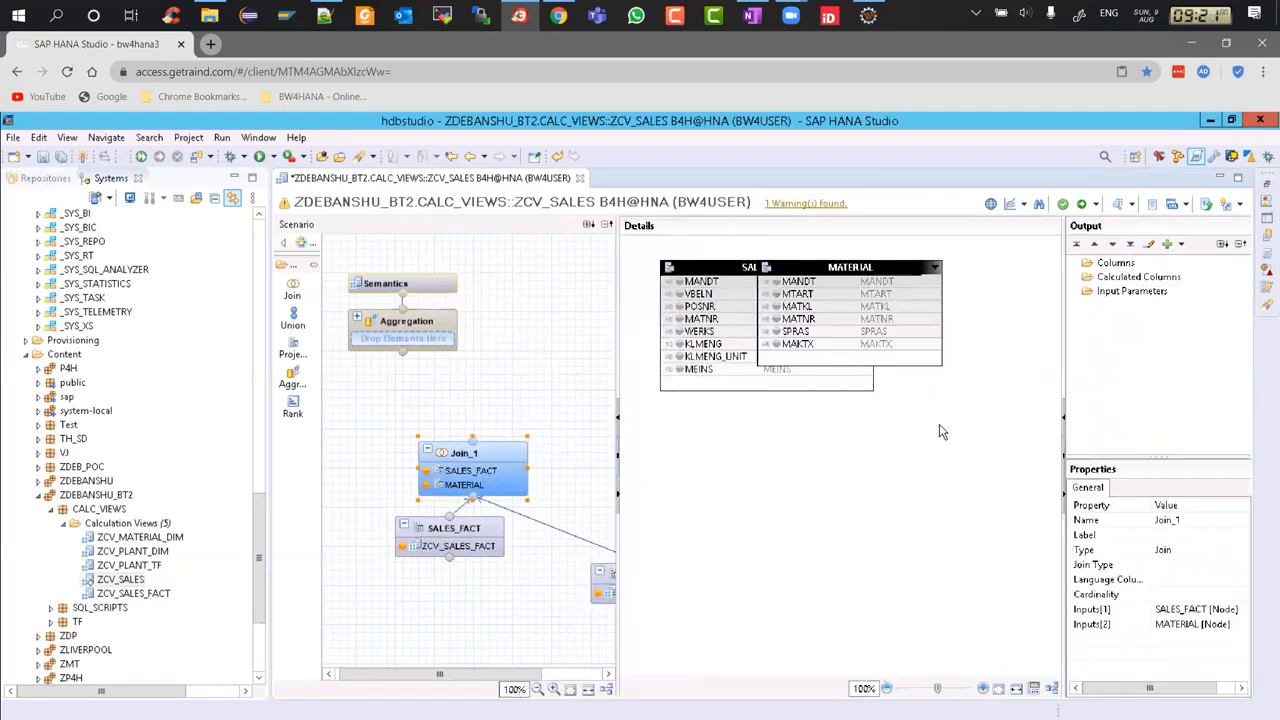
{"action": "left_click", "coordinate": [880, 266]}
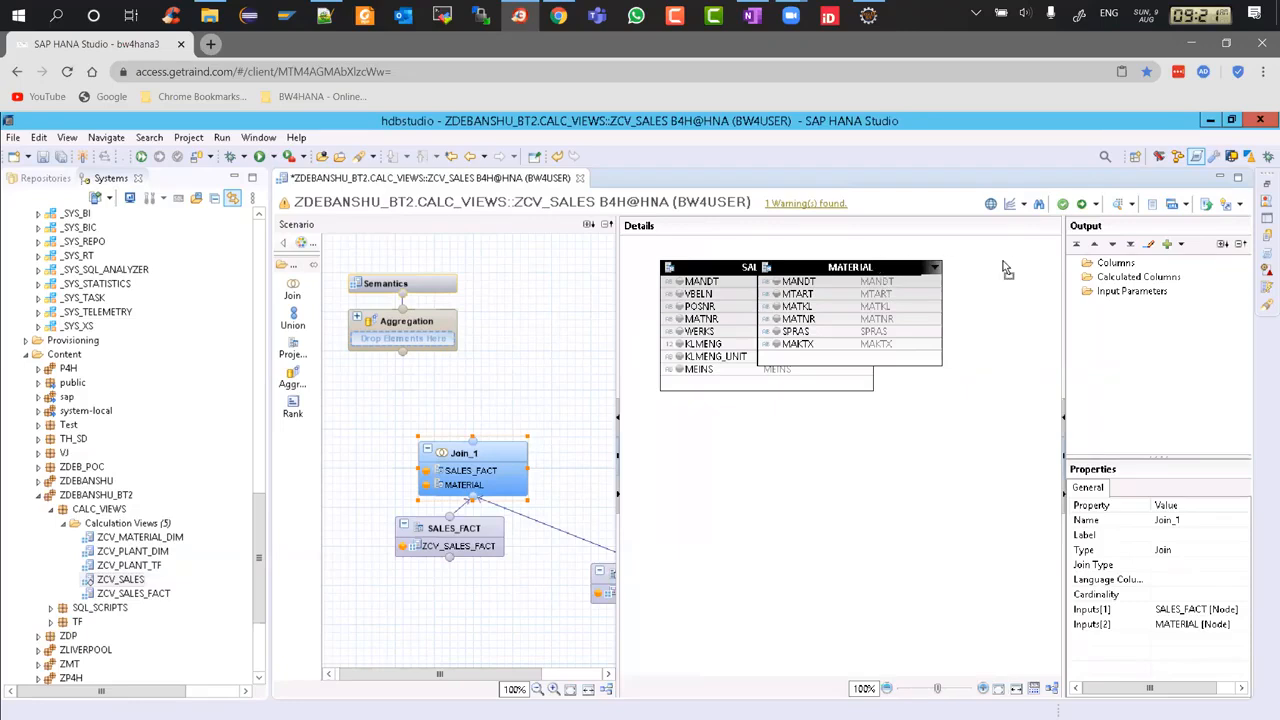
Create a new join in Join_1 with SALES_FACT as the left table and MATERIAL as the right table.
{"action": "right_click", "coordinate": [764, 421]}
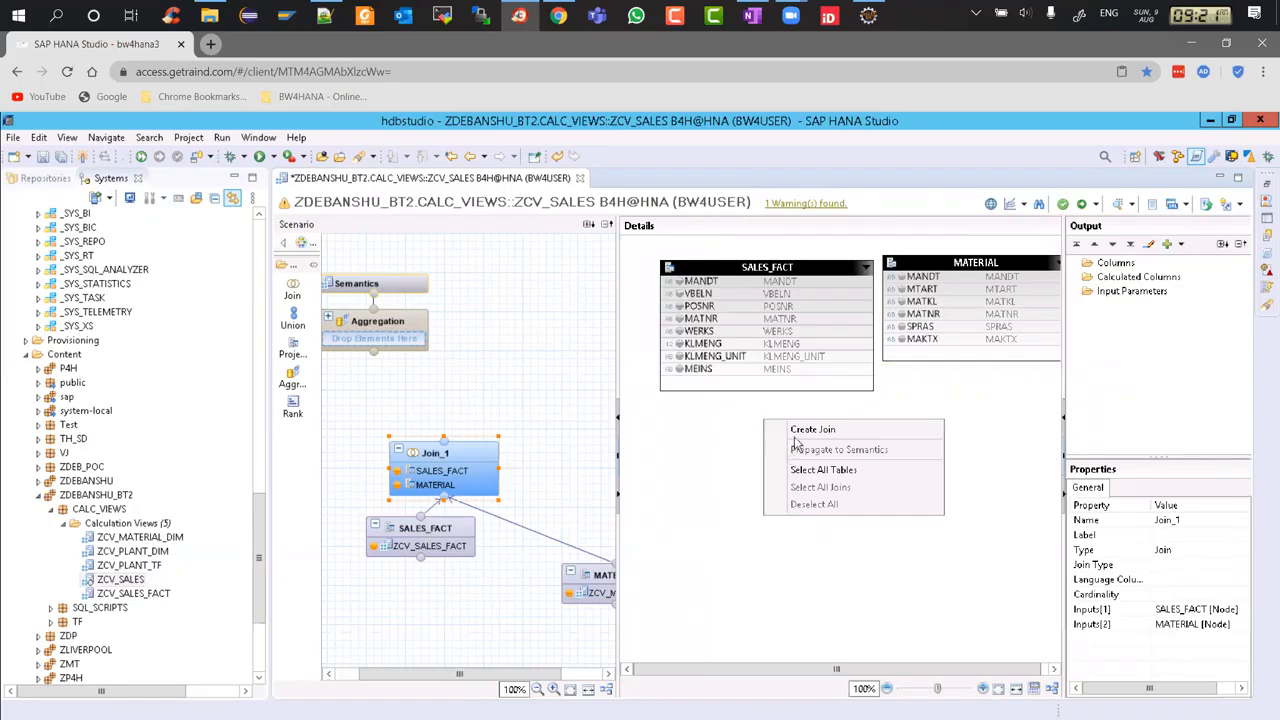
{"action": "left_click", "coordinate": [797, 435]}
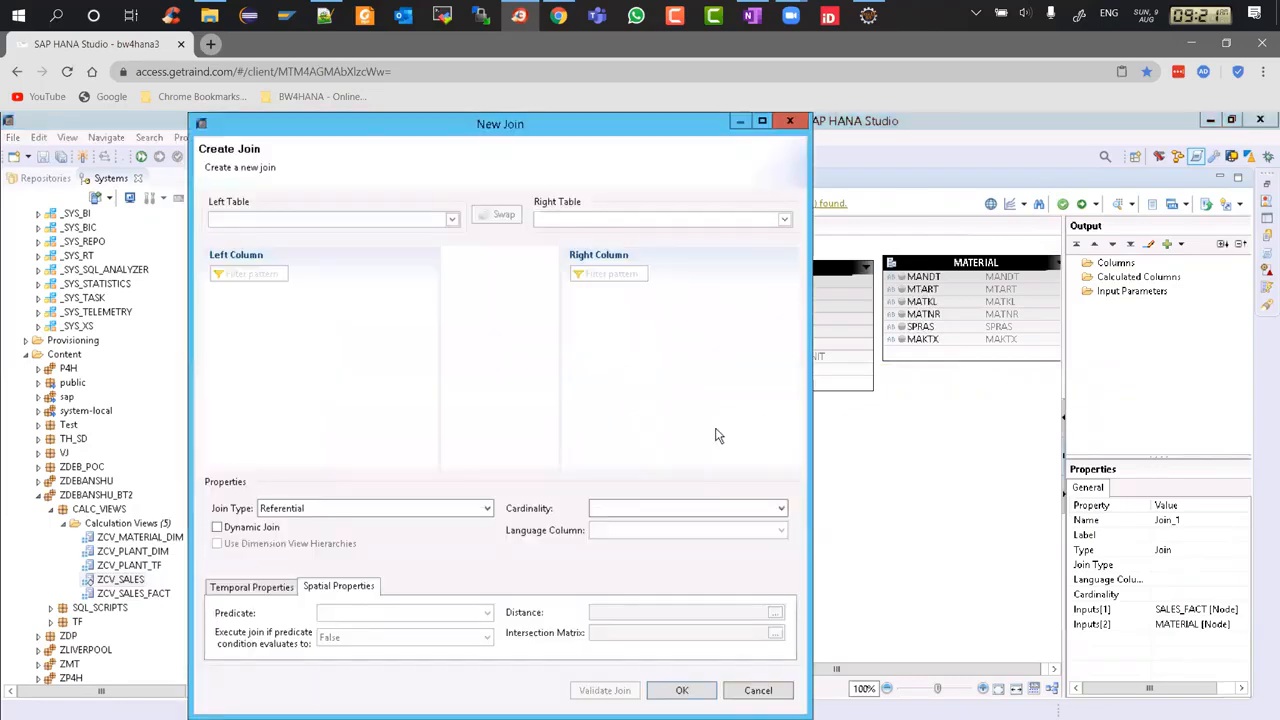
{"action": "left_click", "coordinate": [451, 221]}
{"action": "left_click", "coordinate": [450, 234]}
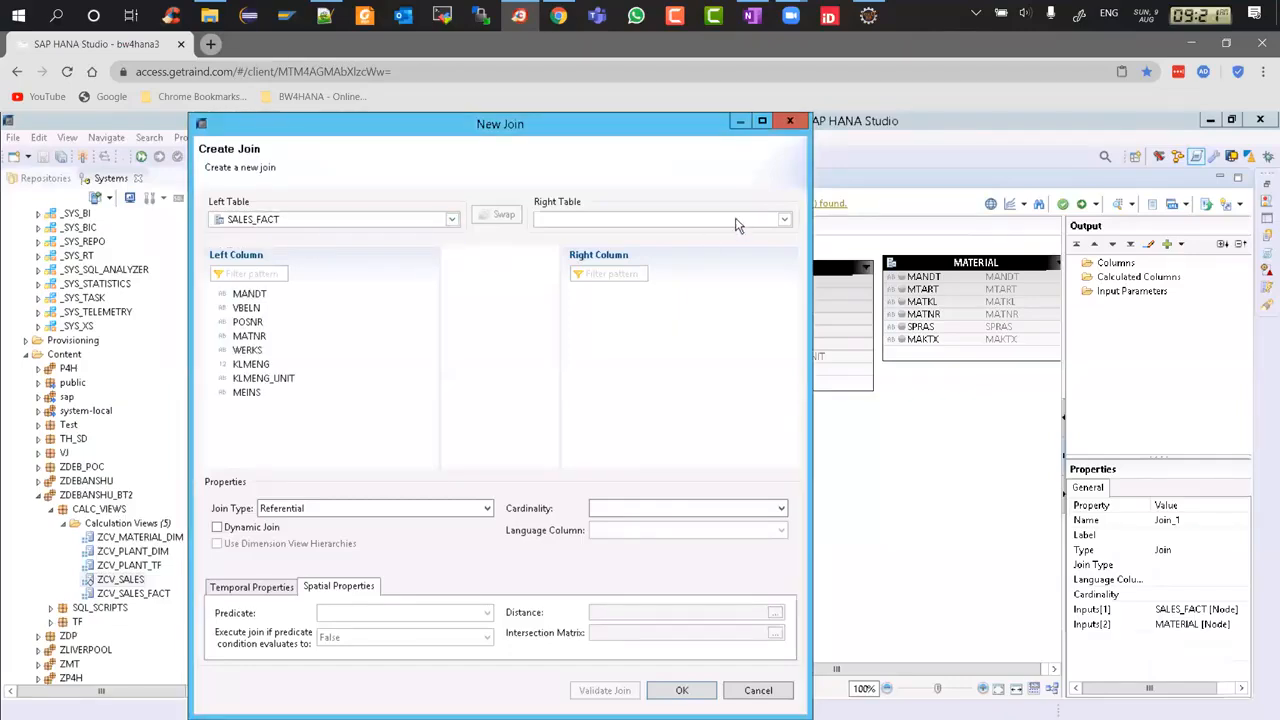
{"action": "left_click", "coordinate": [737, 221]}
{"action": "left_click", "coordinate": [660, 239]}
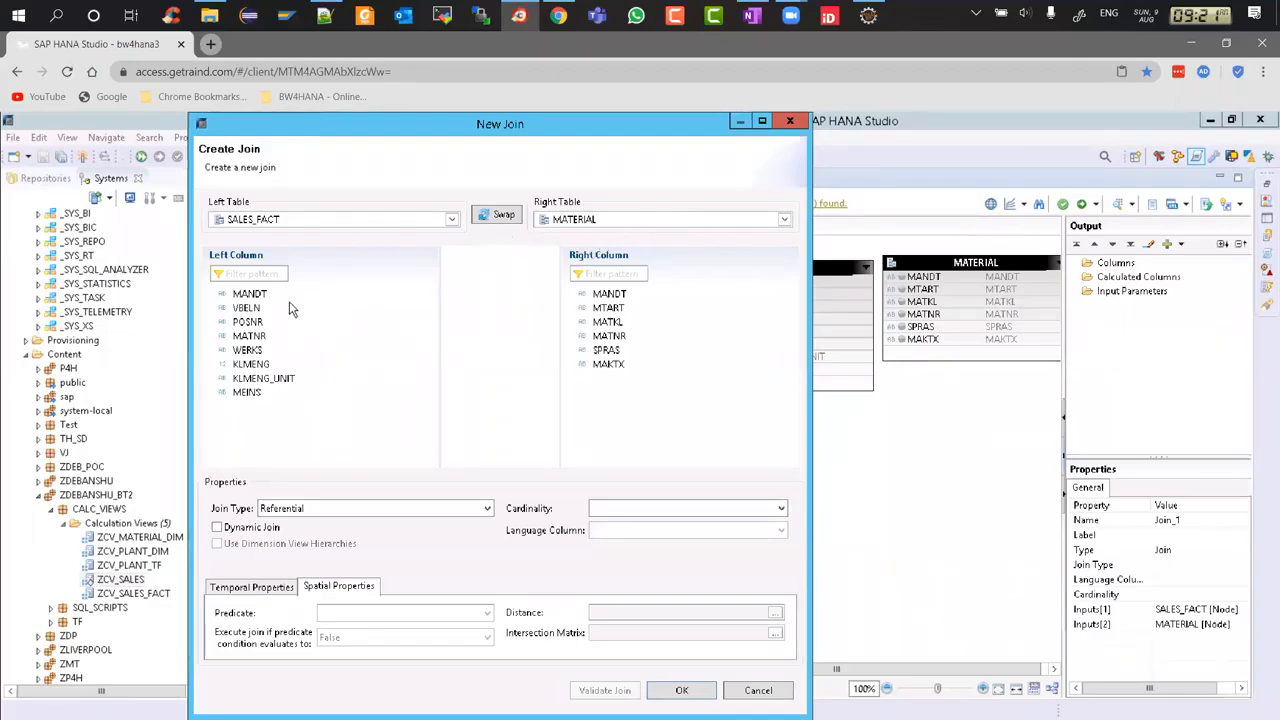
Match MANDT and MATNR between SALES_FACT and MATERIAL, and make the join Left Outer.
{"action": "left_click_drag", "start_coordinate": [252, 294], "coordinate": [611, 297]}
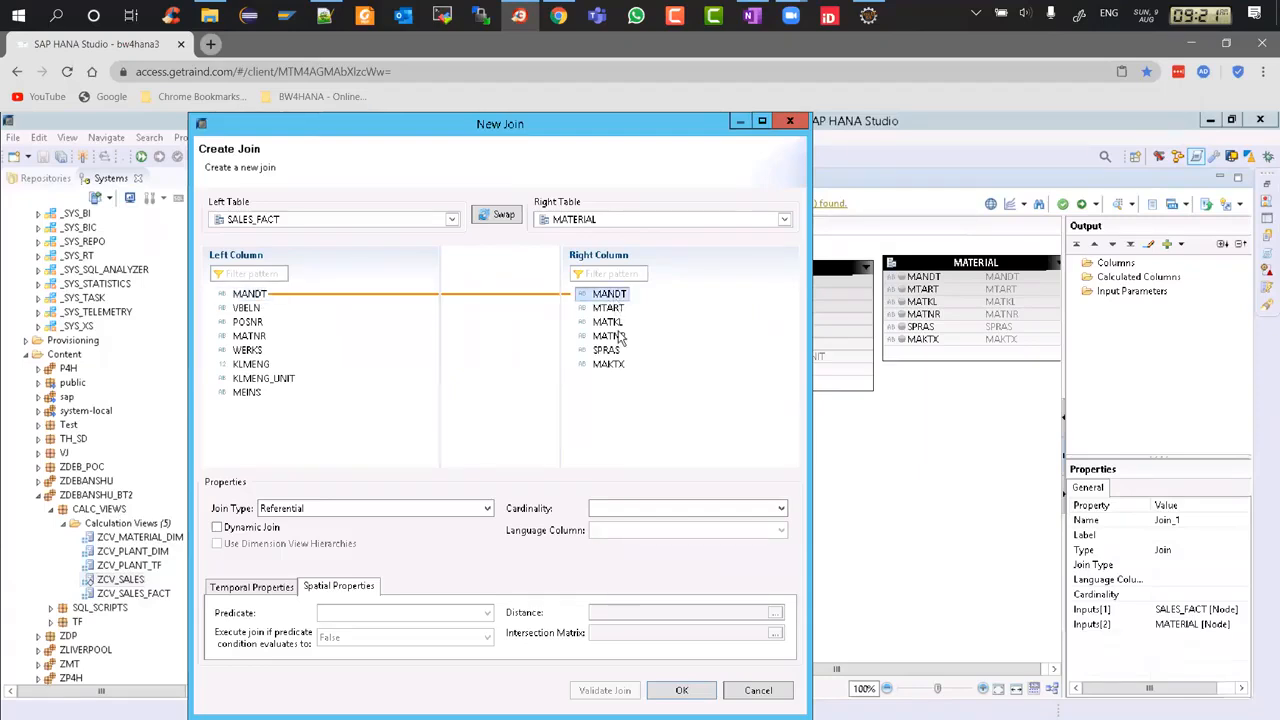
{"action": "left_click_drag", "start_coordinate": [257, 342], "coordinate": [615, 343]}
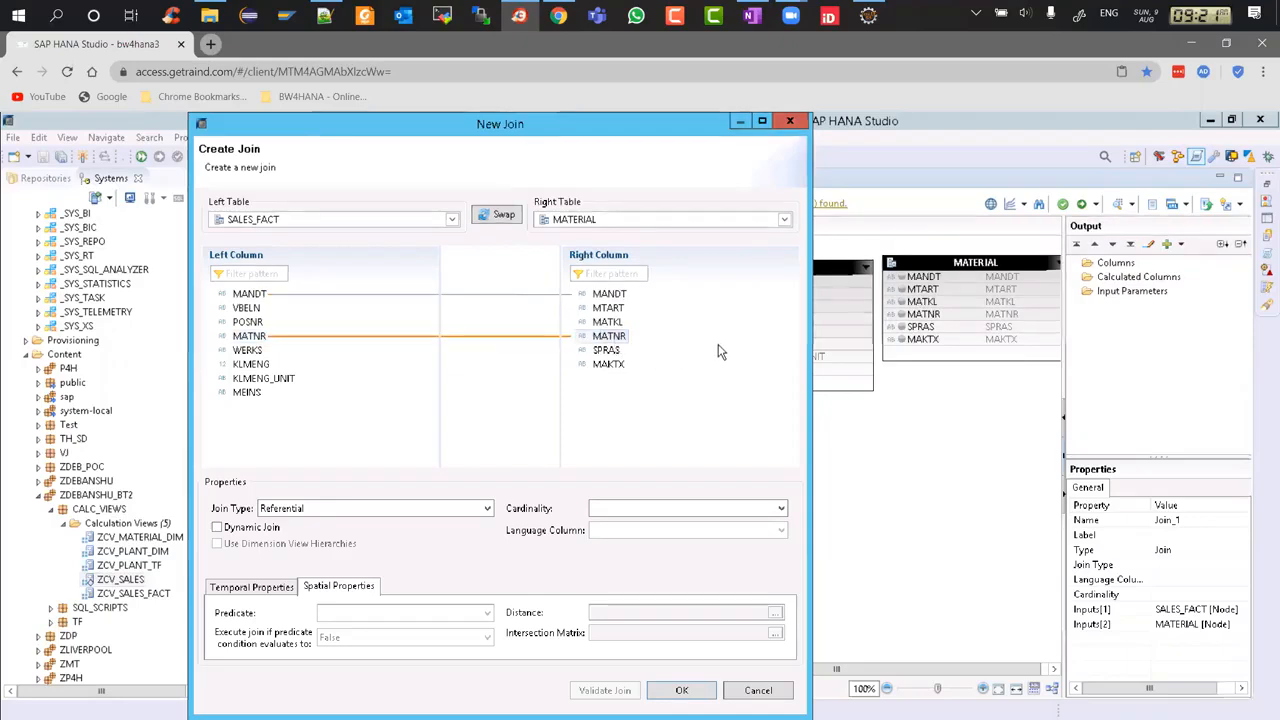
{"action": "left_click", "coordinate": [408, 510]}
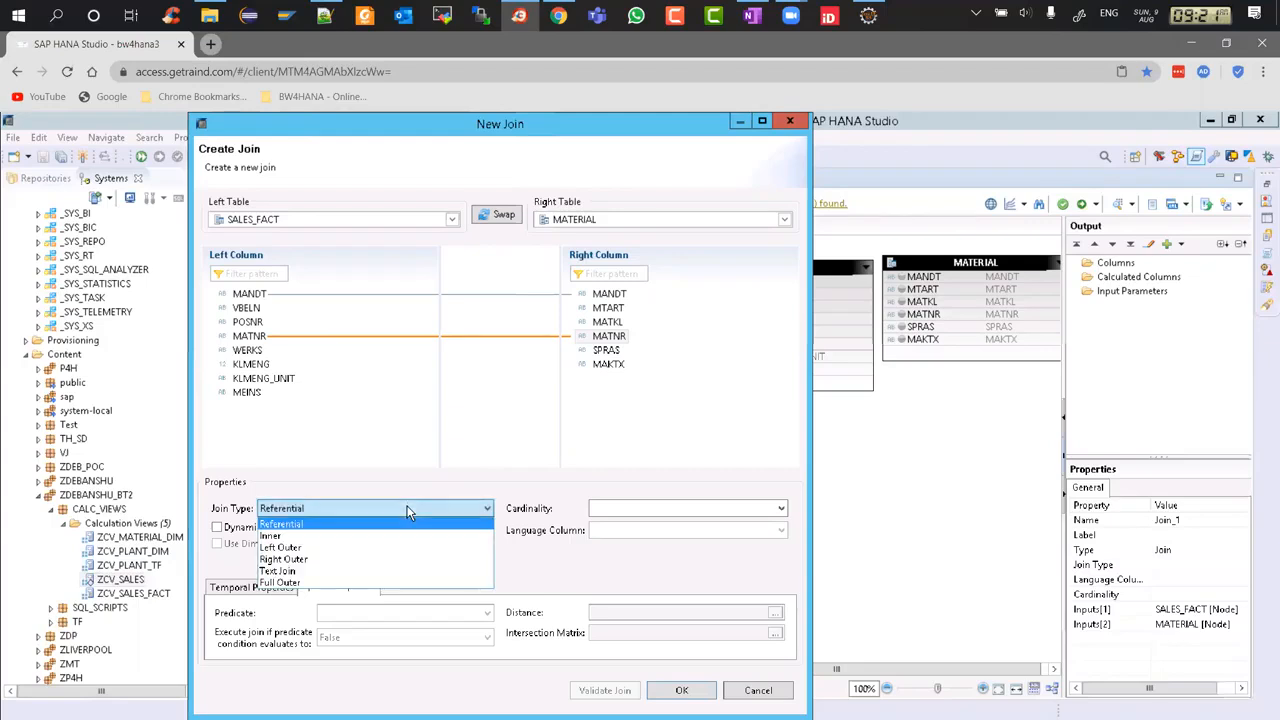
{"action": "left_click", "coordinate": [305, 548]}
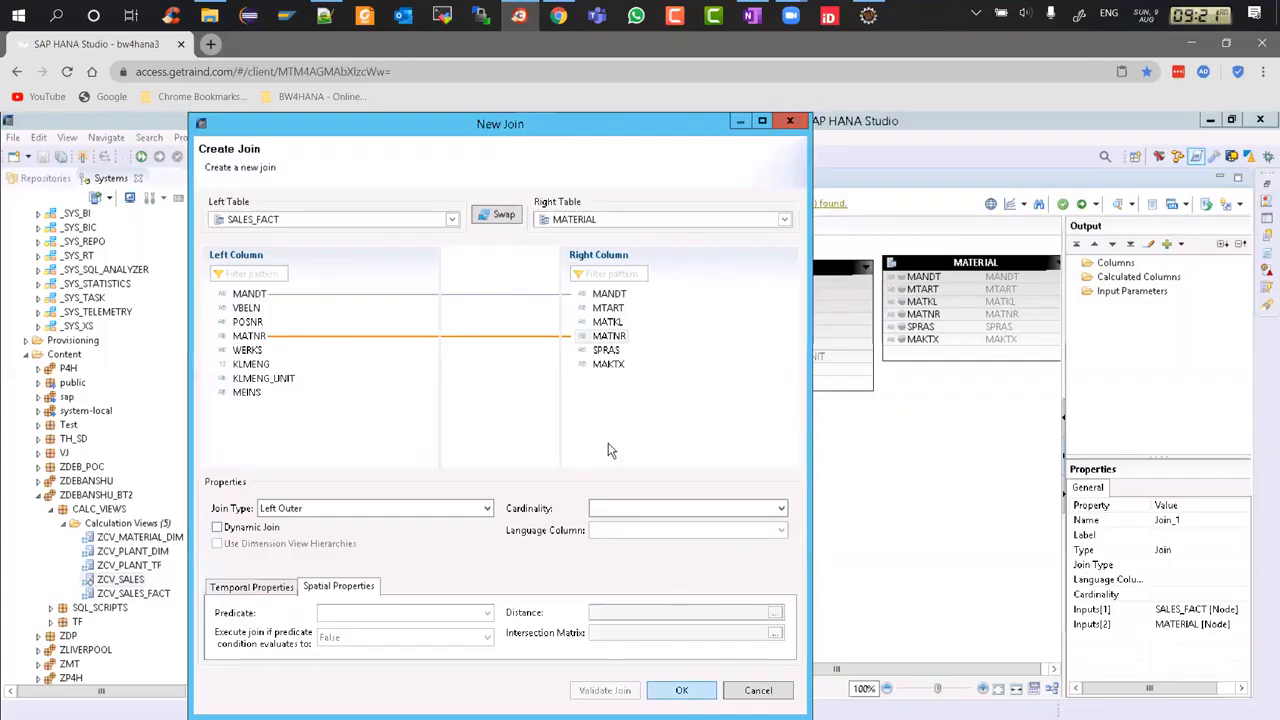
{"action": "key", "text": "Return"}
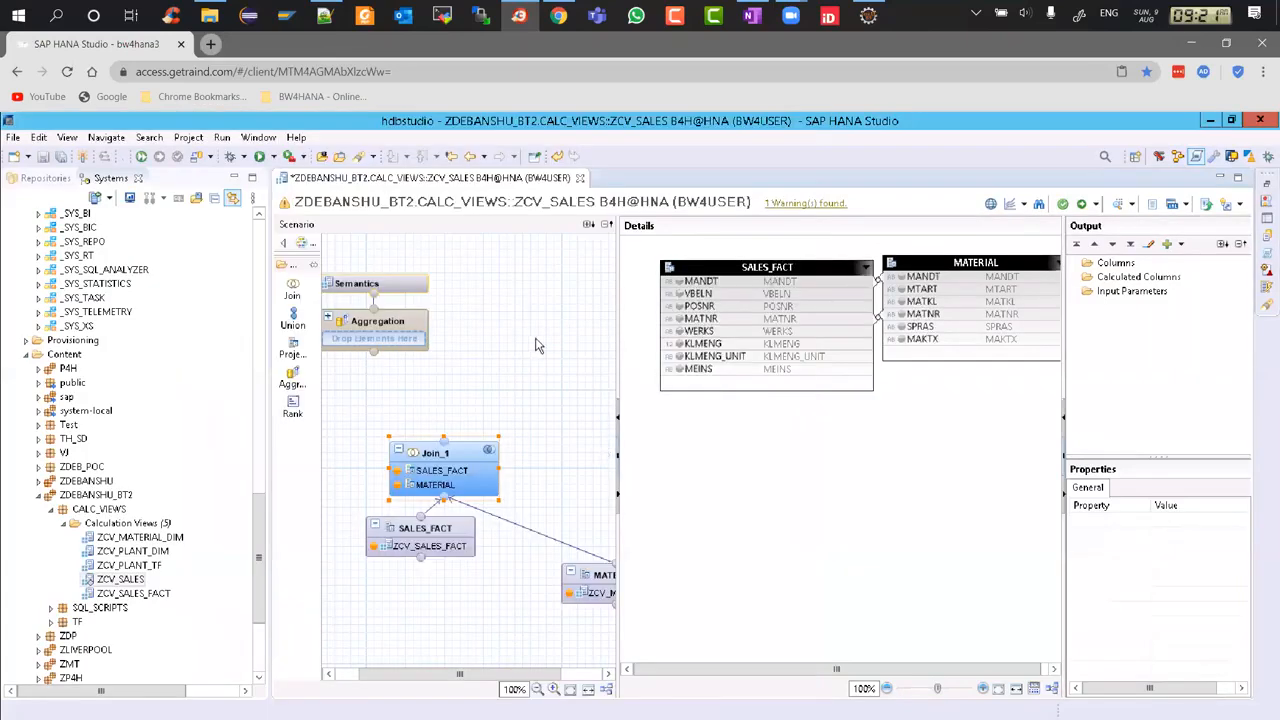
Connect Join_1 to the Aggregation node and arrange the scenario diagram with Auto-Layout.
{"action": "left_click", "coordinate": [535, 345]}
{"action": "right_click", "coordinate": [536, 344]}
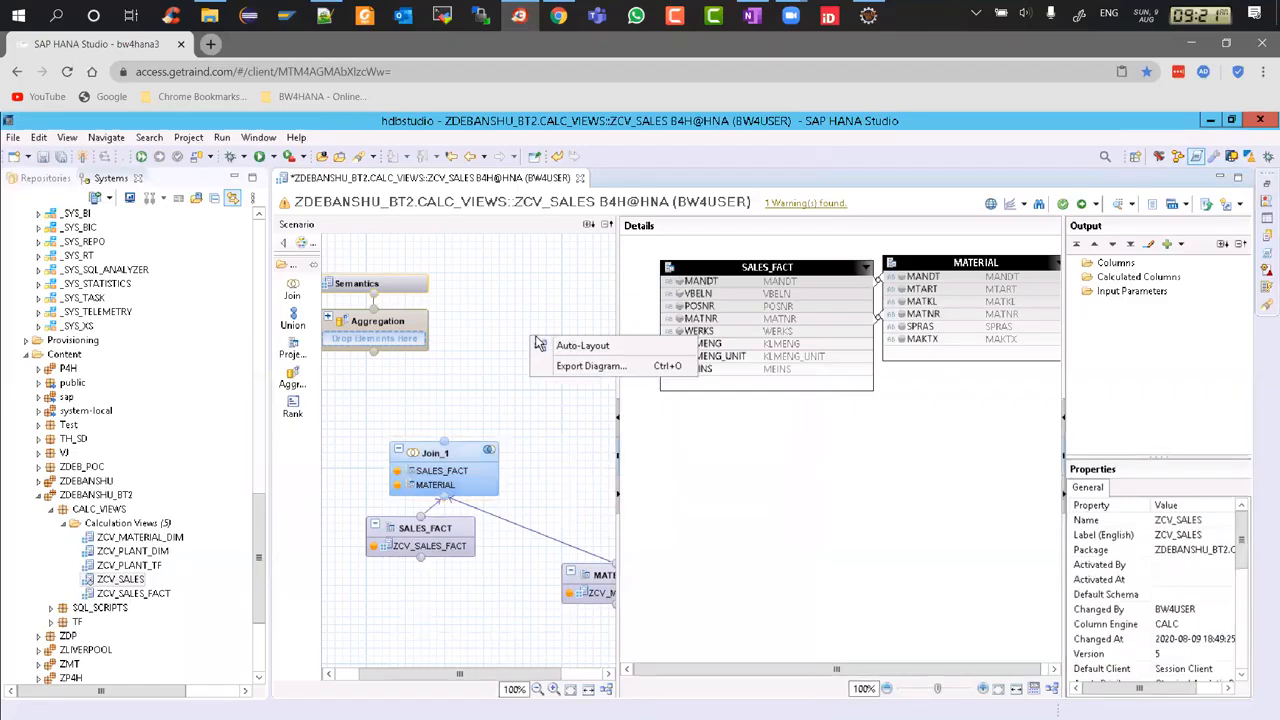
{"action": "left_click", "coordinate": [565, 346]}
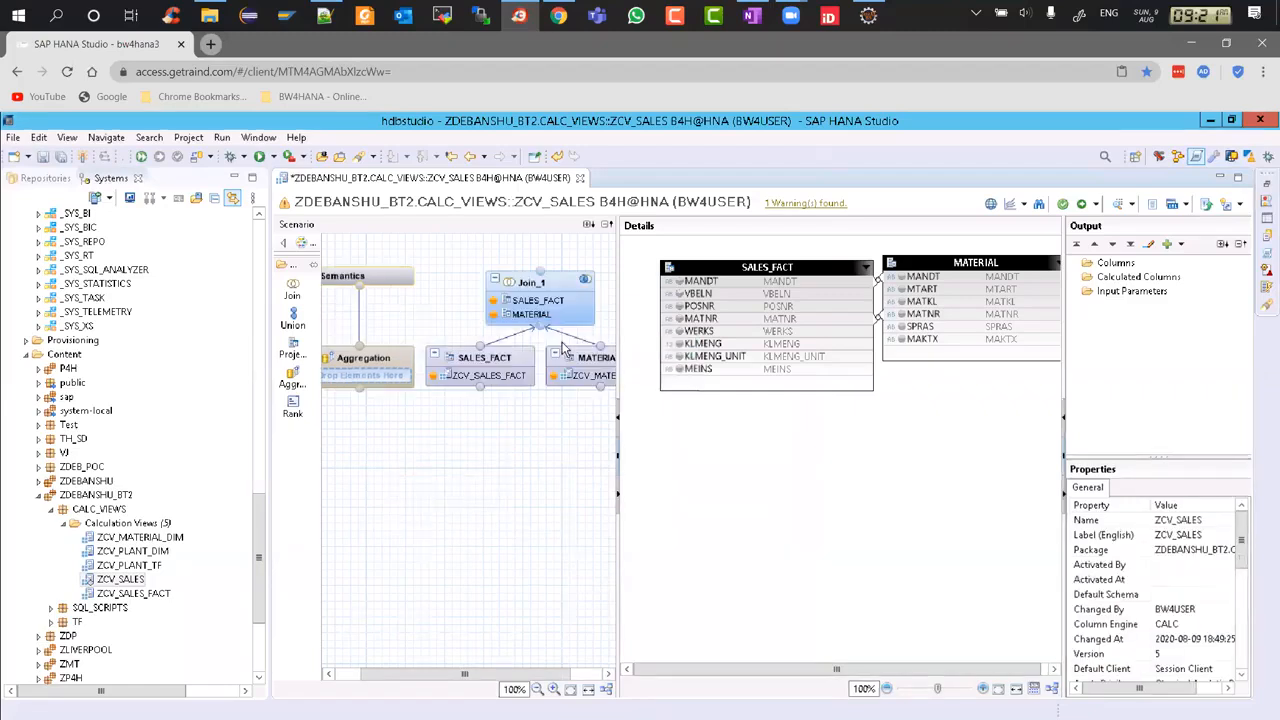
{"action": "left_click_drag", "start_coordinate": [618, 383], "coordinate": [728, 383]}
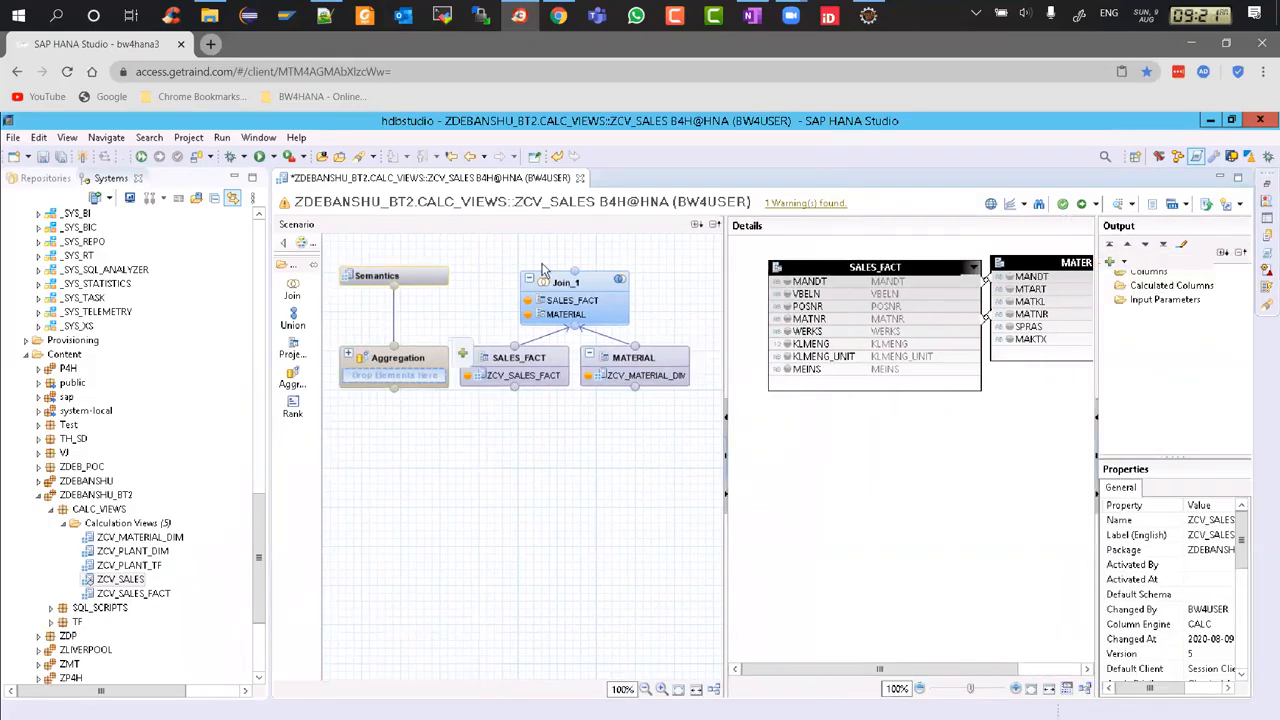
{"action": "left_click_drag", "start_coordinate": [459, 323], "coordinate": [406, 386]}
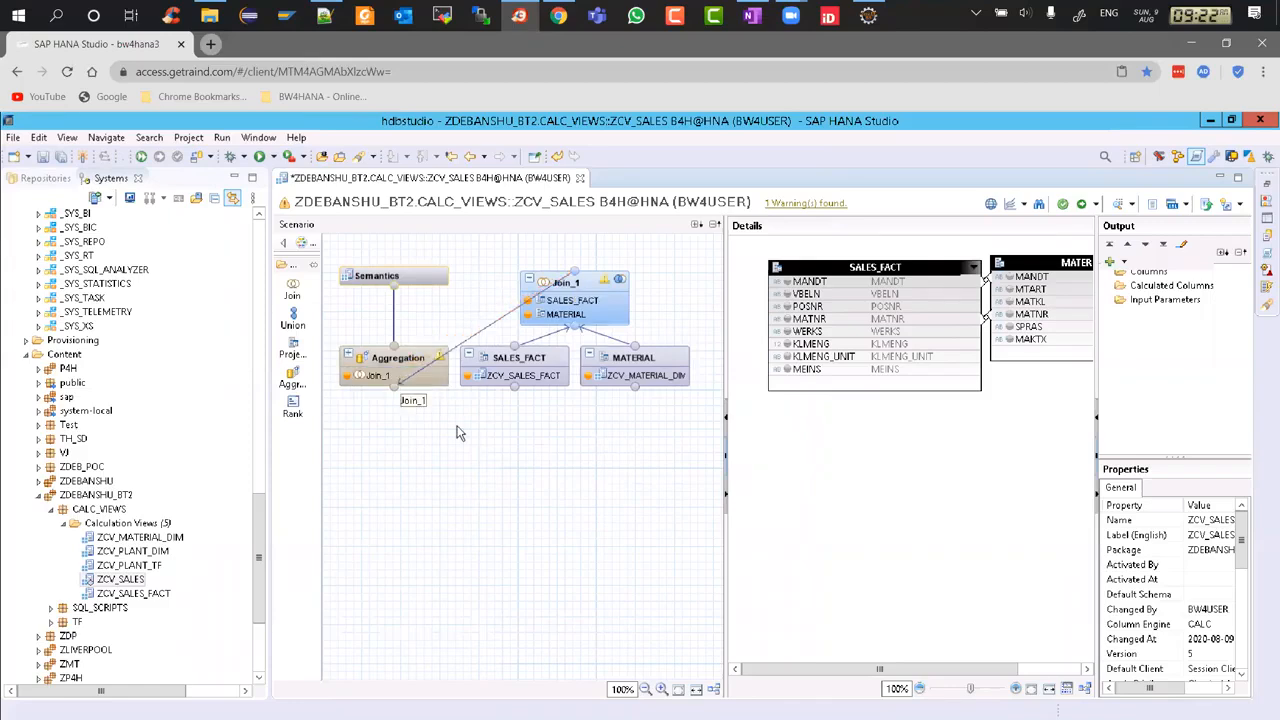
{"action": "right_click", "coordinate": [459, 432]}
{"action": "left_click", "coordinate": [507, 436]}
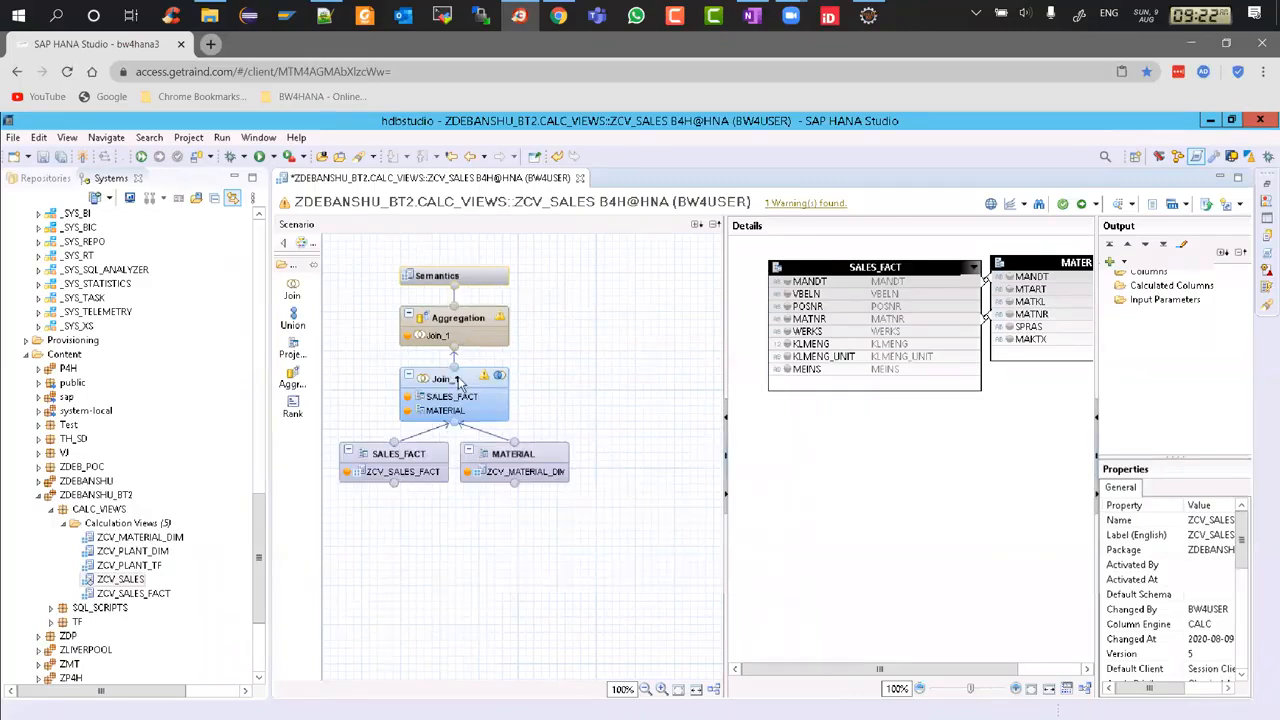
Add all SALES_FACT columns to the output of Join_1.
{"action": "left_click", "coordinate": [459, 383]}
{"action": "left_click_drag", "start_coordinate": [685, 300], "coordinate": [649, 303]}
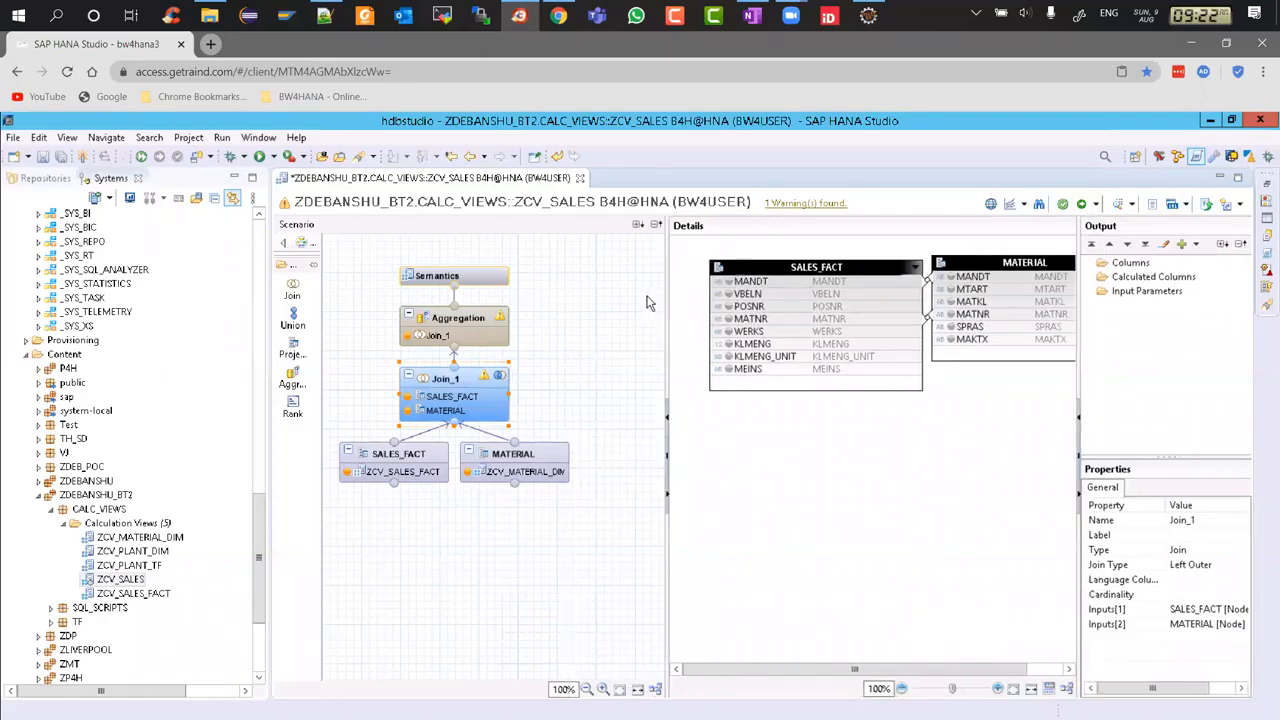
{"action": "right_click", "coordinate": [741, 270]}
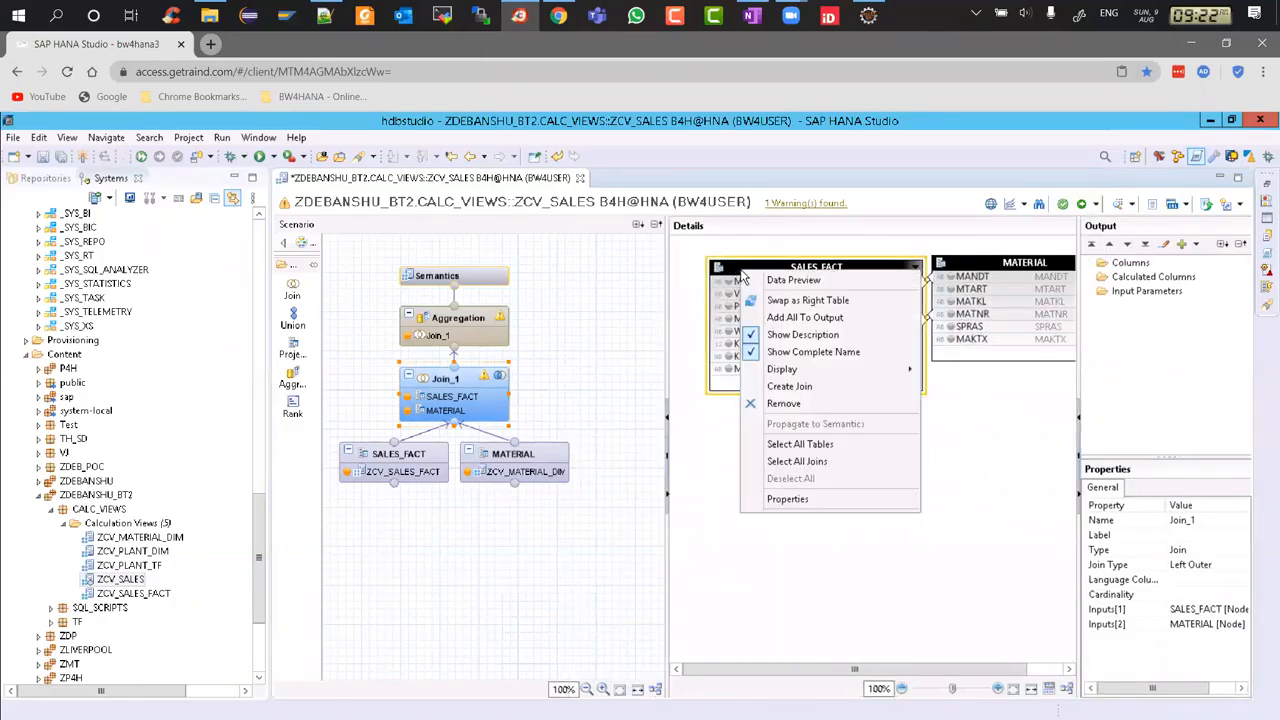
{"action": "left_click", "coordinate": [805, 317]}
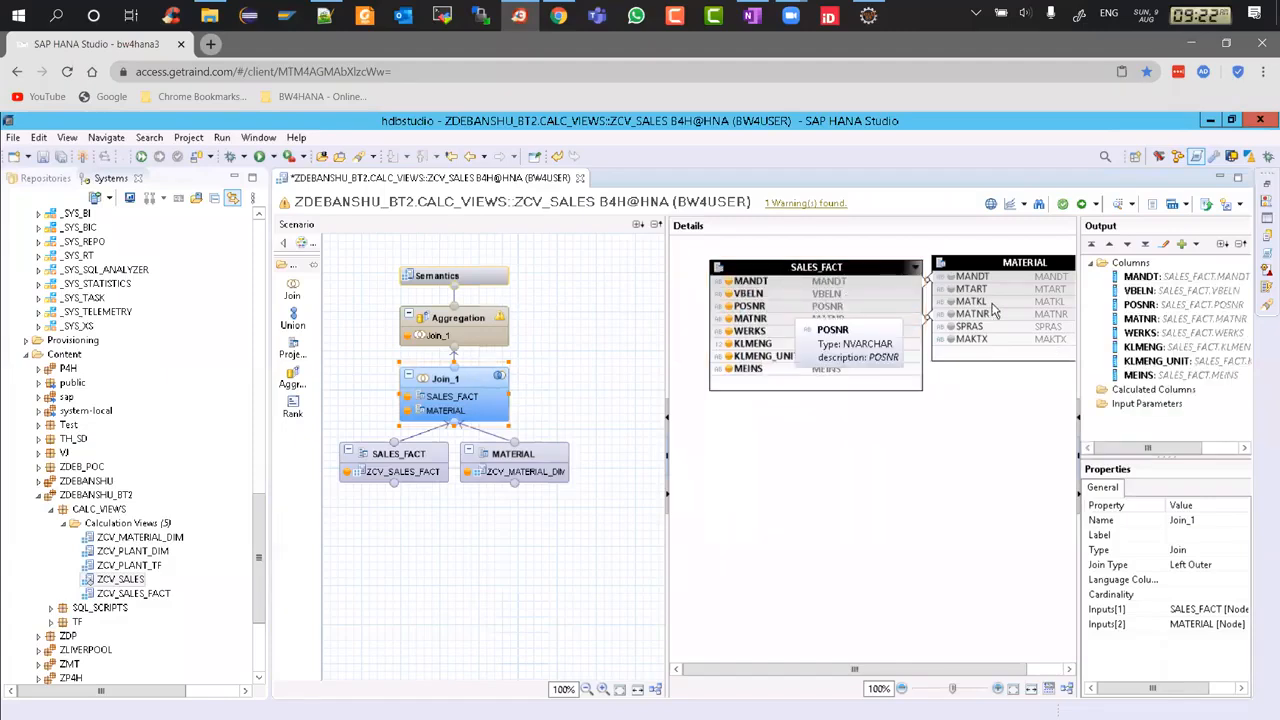
Add the MATERIAL columns MTART, MATKL, SPRAS and MAKTX to the output of Join_1.
{"action": "left_click", "coordinate": [951, 289]}
{"action": "left_click", "coordinate": [951, 301]}
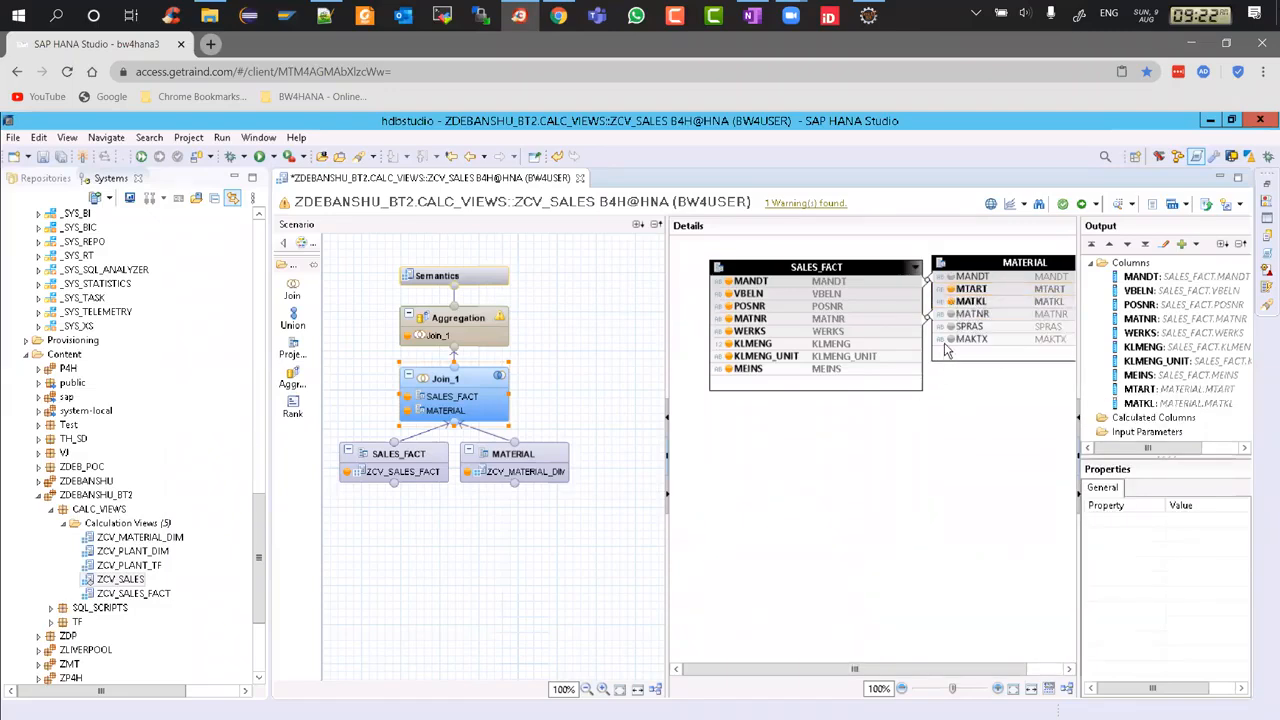
{"action": "left_click", "coordinate": [951, 328]}
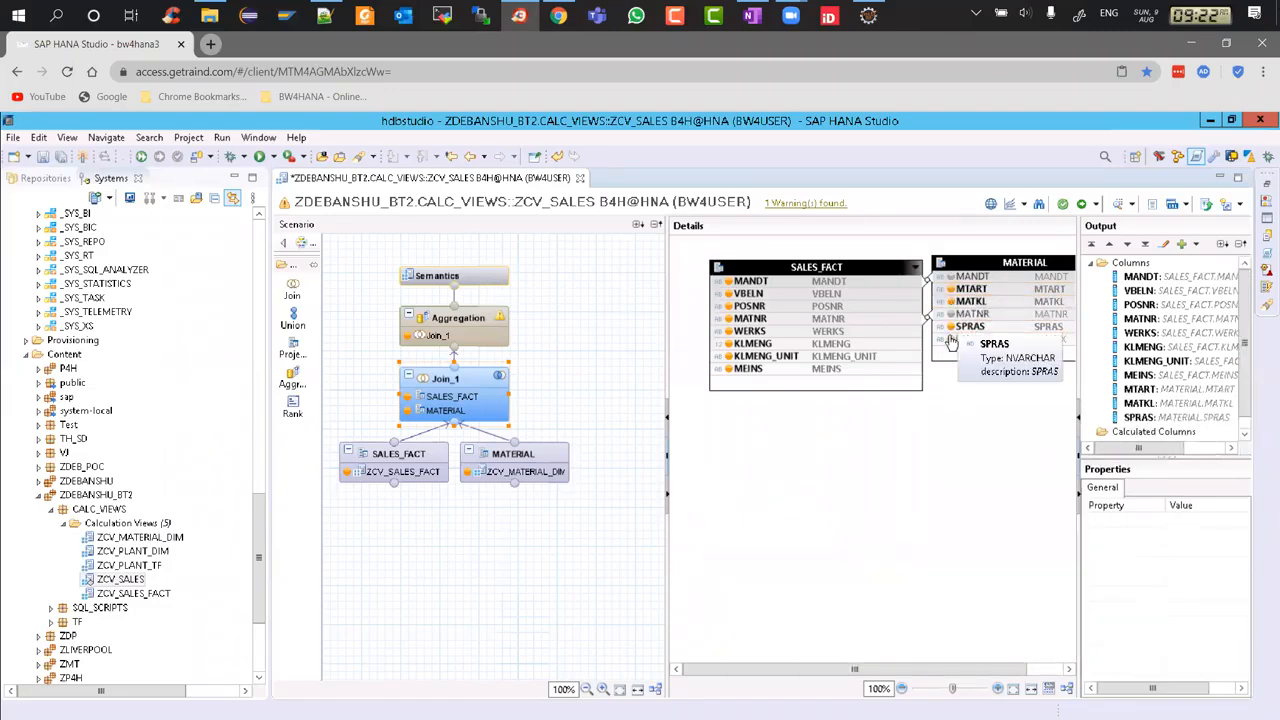
{"action": "left_click", "coordinate": [951, 340]}
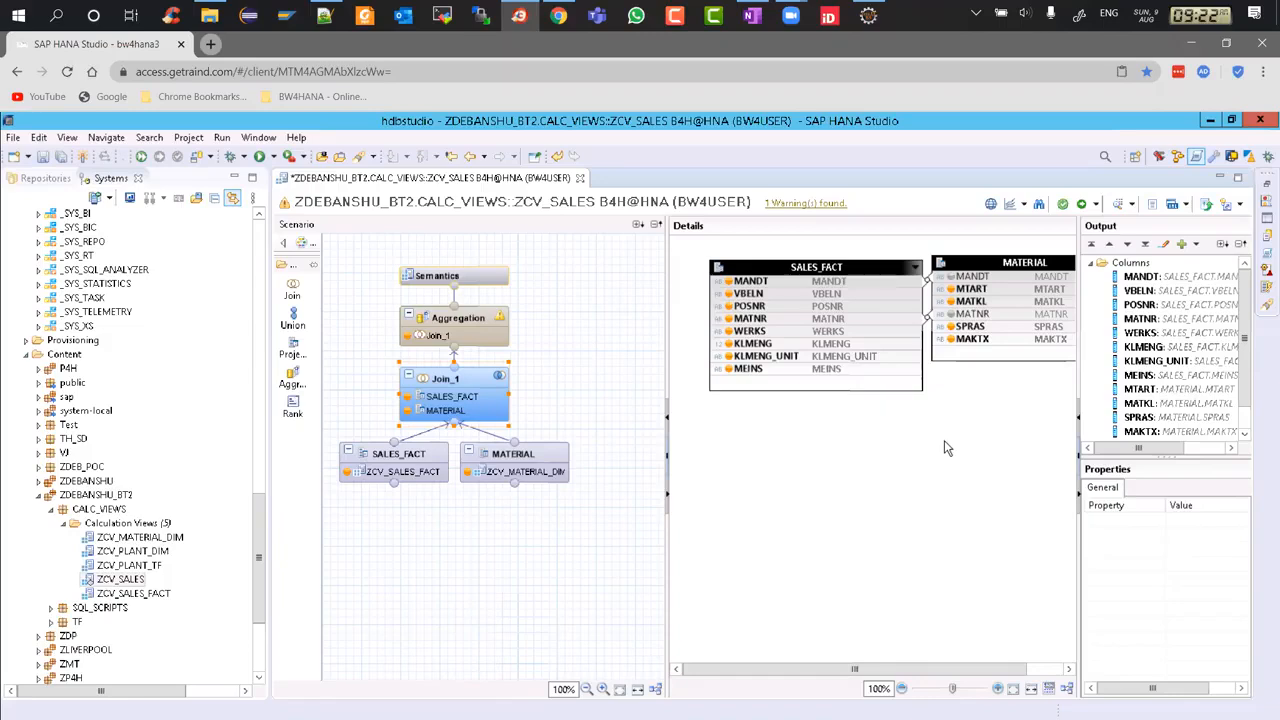
Remove the SPRAS column from the output of Join_1.
{"action": "left_click", "coordinate": [955, 328]}
{"action": "key", "text": "Delete"}
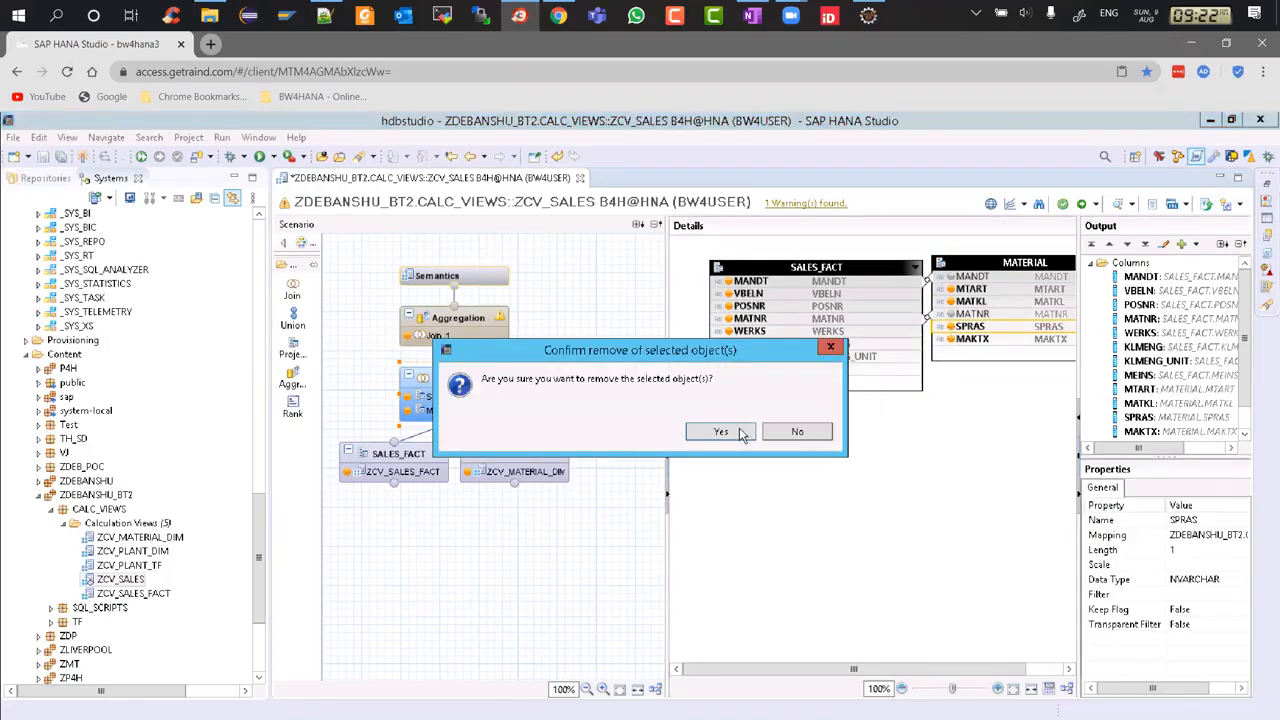
{"action": "left_click", "coordinate": [742, 433]}
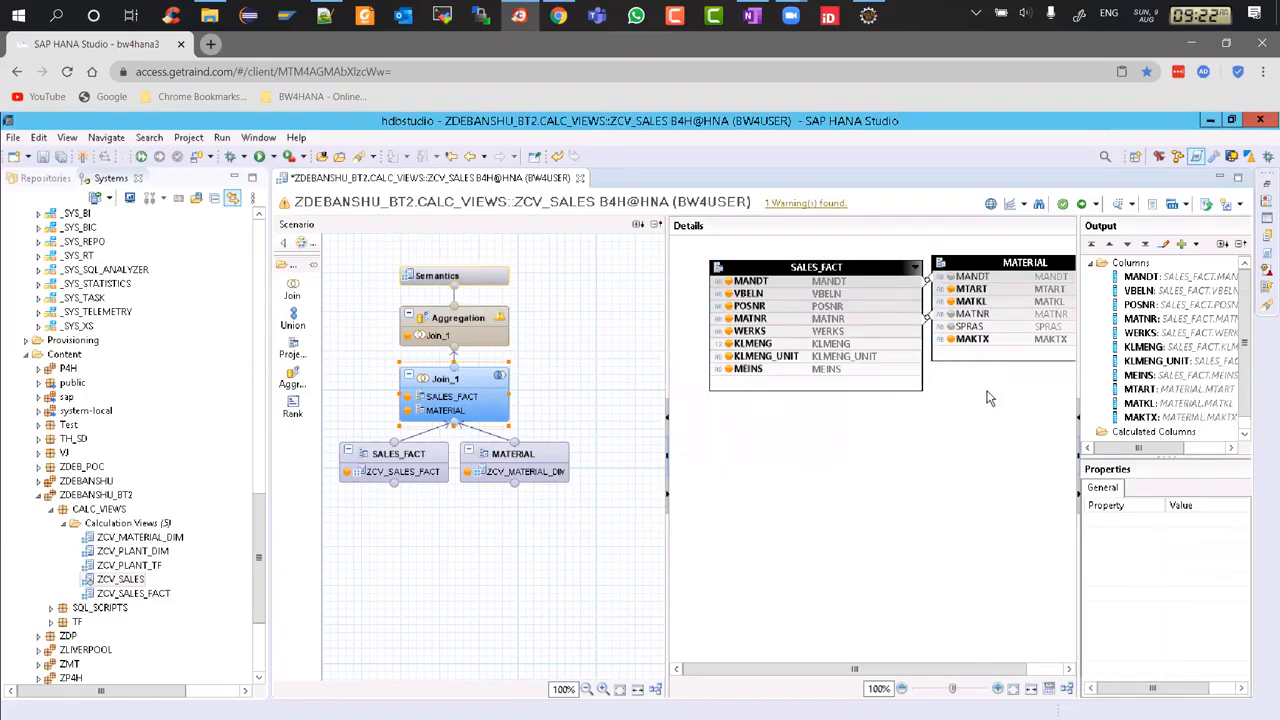
Add all Join_1 columns to the output of the Aggregation node.
{"action": "left_click", "coordinate": [475, 322]}
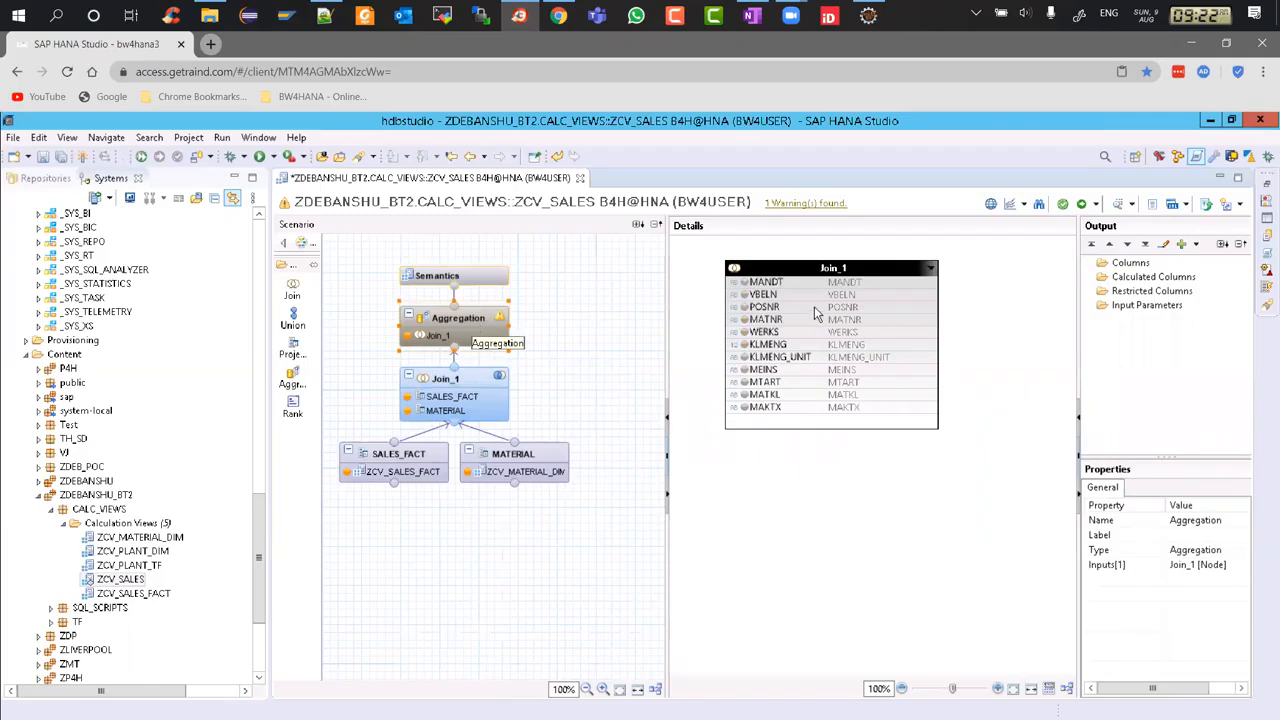
{"action": "right_click", "coordinate": [773, 267]}
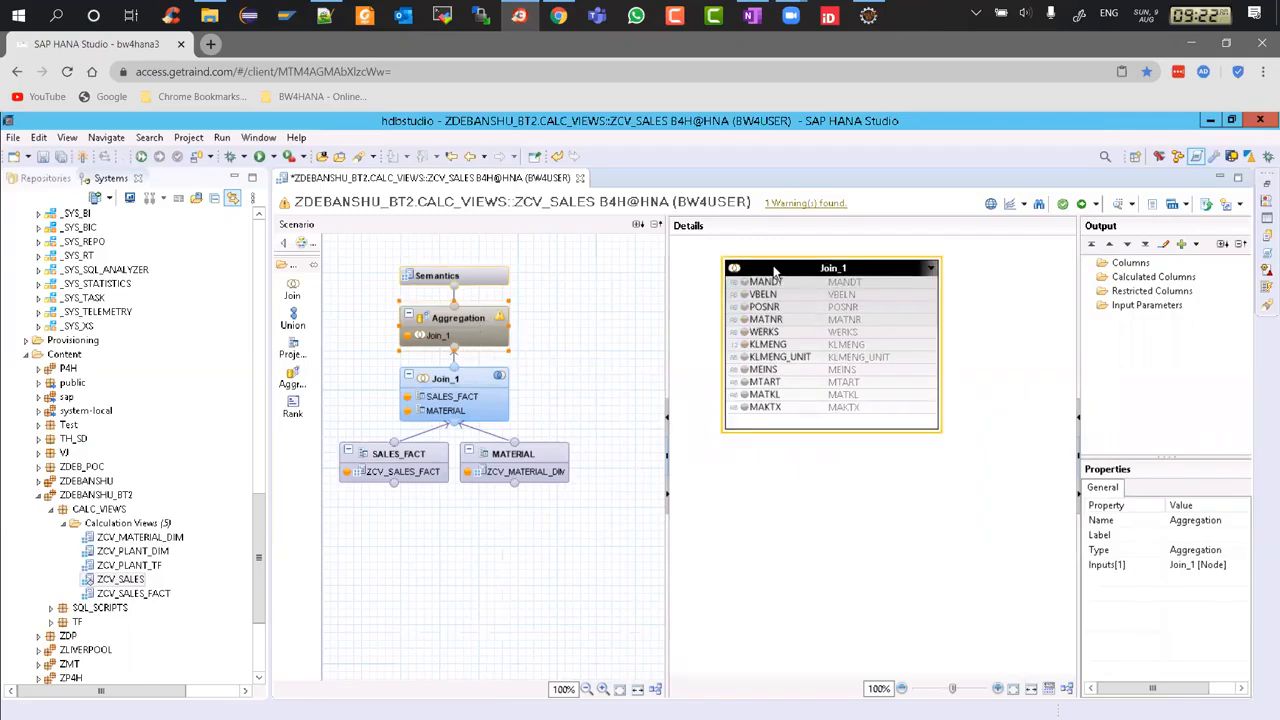
{"action": "left_click", "coordinate": [823, 313]}
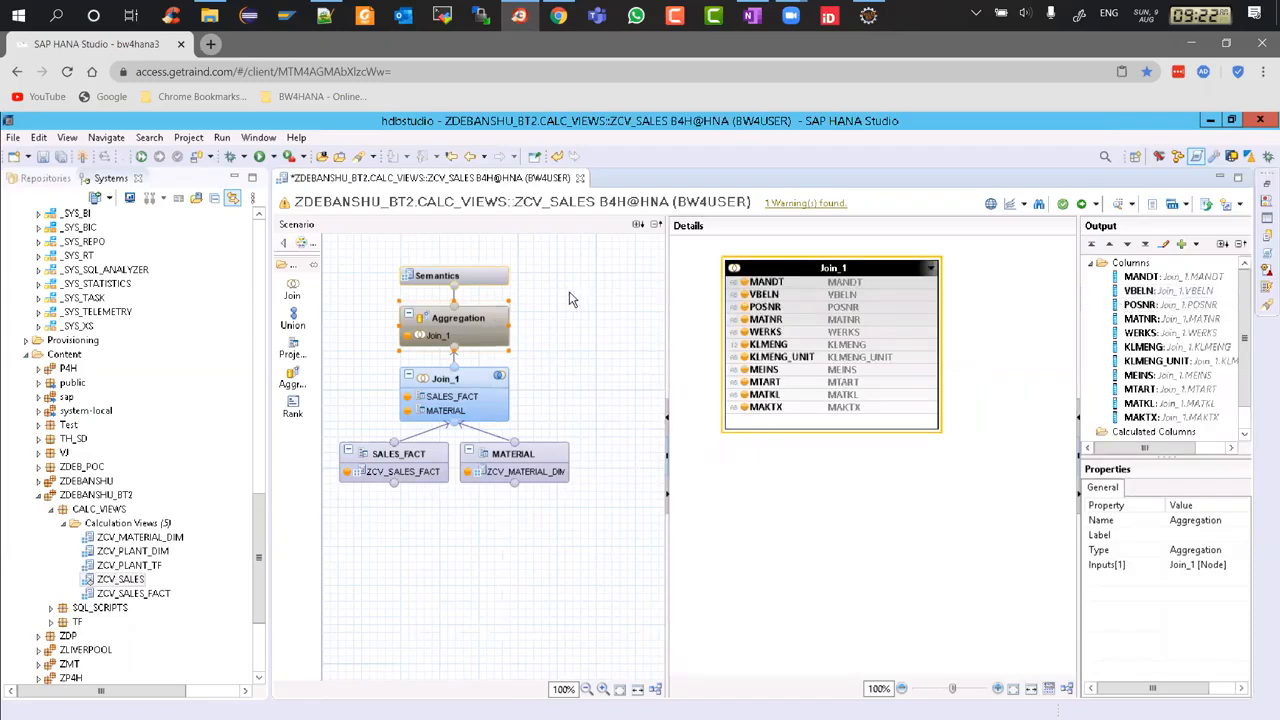
Remove the MANDT column from the Aggregation node's output.
{"action": "right_click", "coordinate": [1140, 277]}
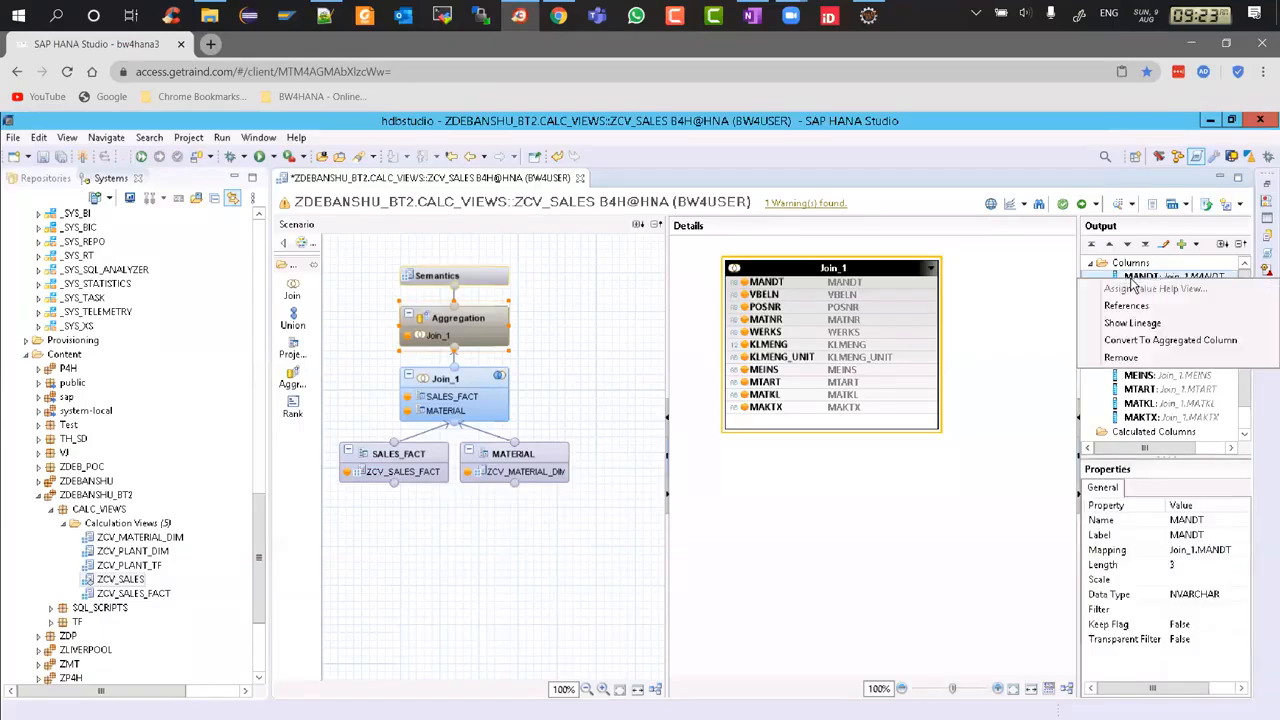
{"action": "left_click", "coordinate": [1130, 358]}
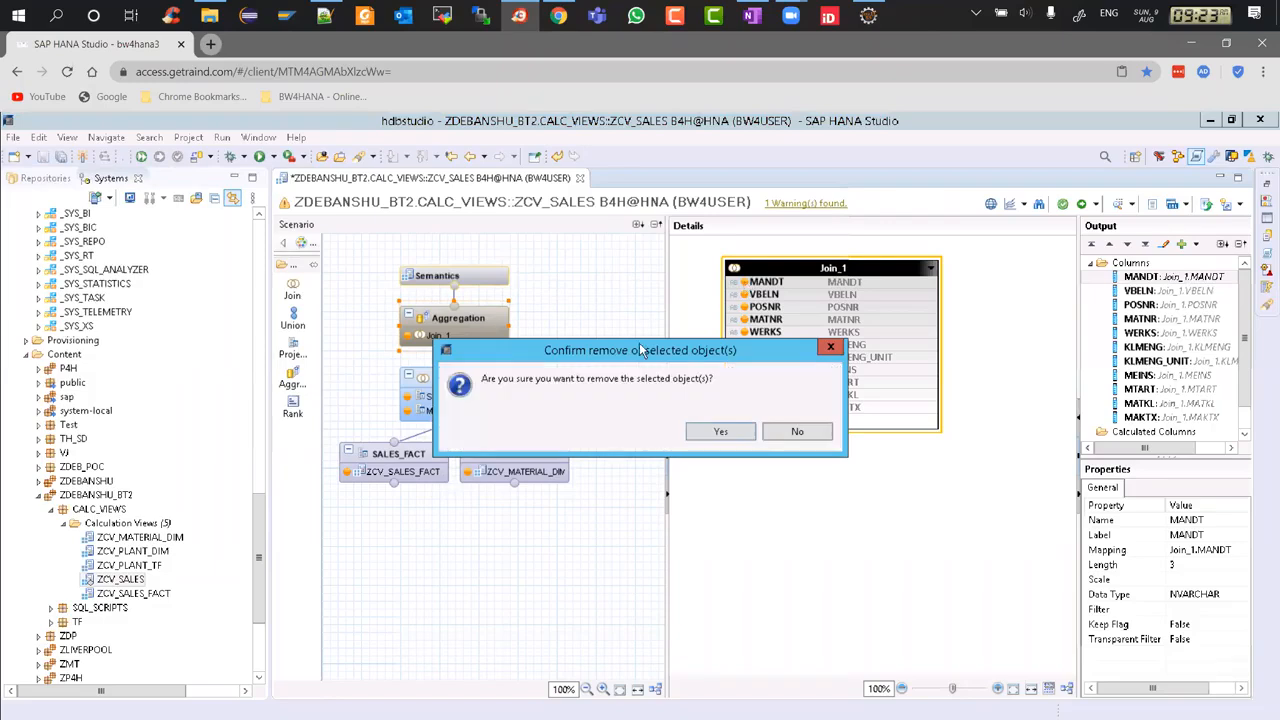
{"action": "left_click", "coordinate": [743, 434]}
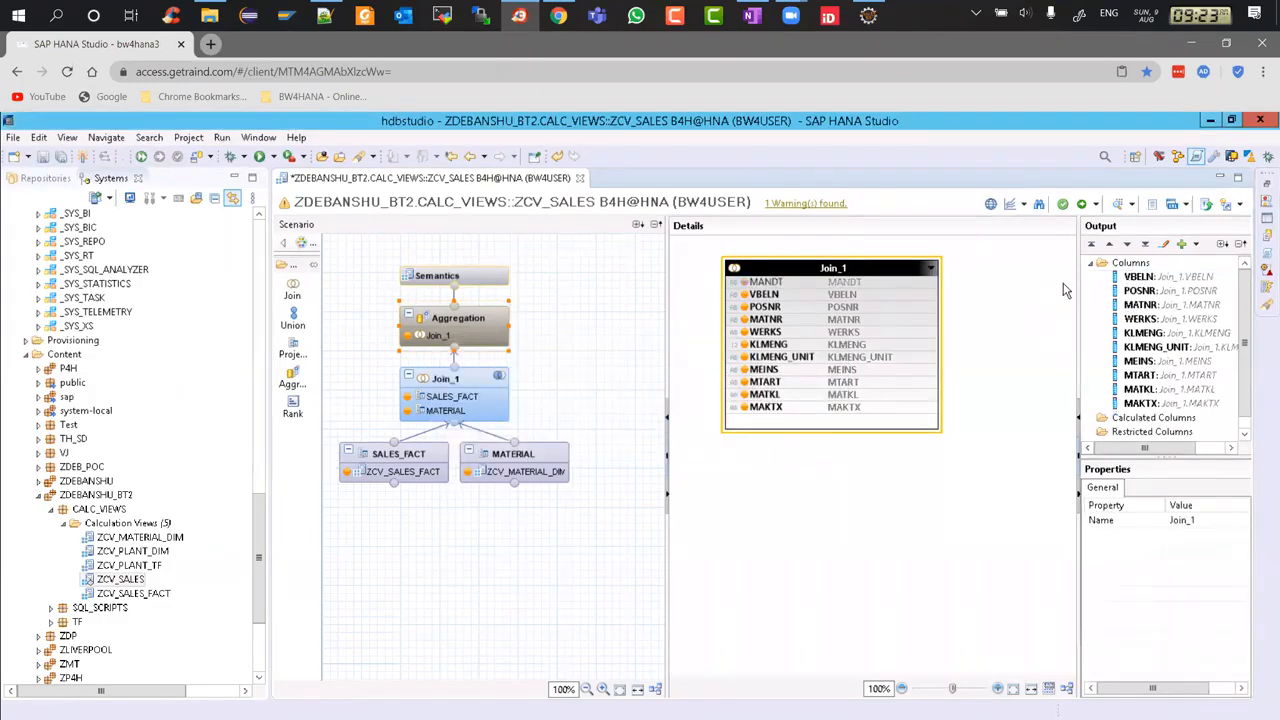
Convert KLMENG and KLMENG_UNIT to aggregated columns in the Aggregation output and save the view from Semantics.
{"action": "left_click", "coordinate": [1143, 333]}
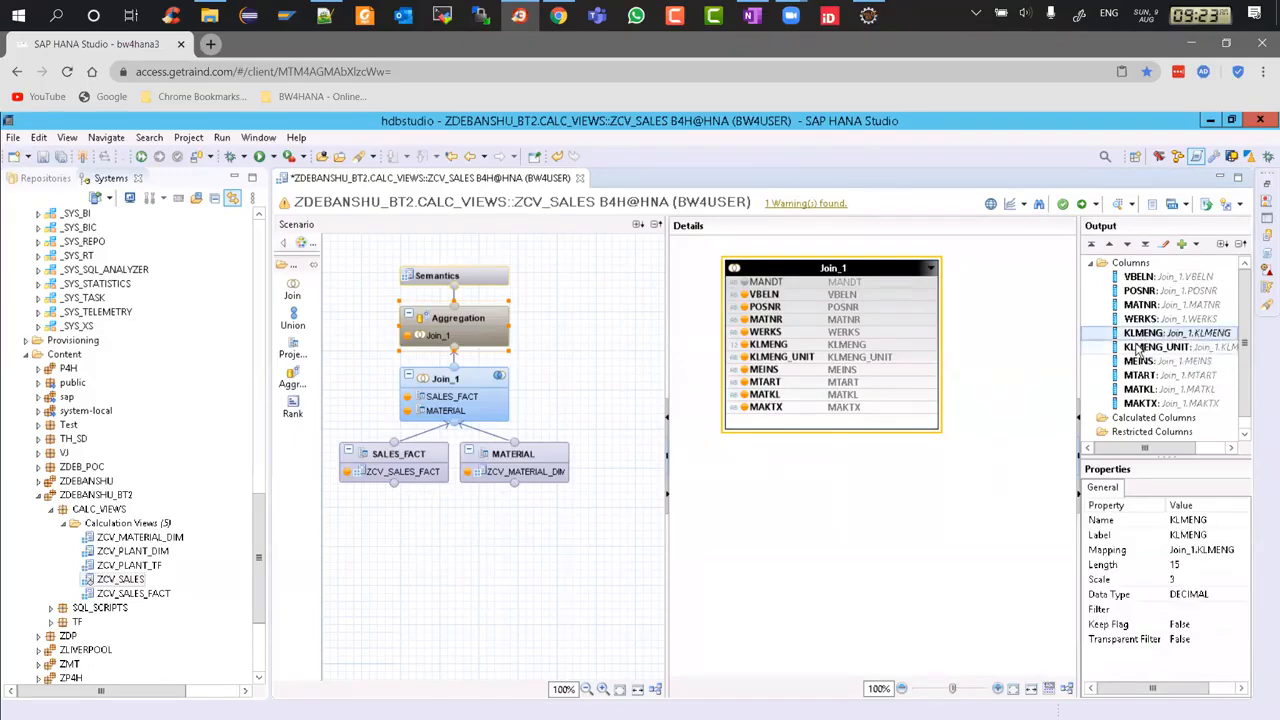
{"action": "right_click", "coordinate": [1137, 348]}
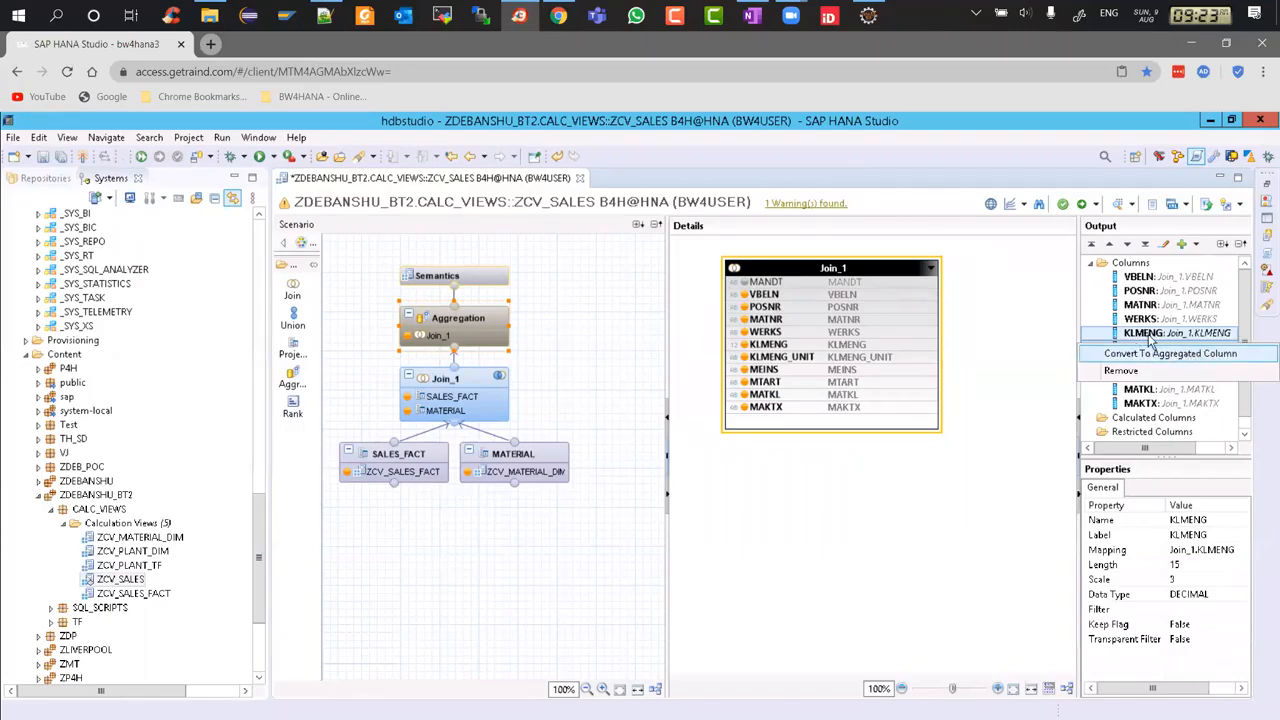
{"action": "left_click", "coordinate": [1145, 340]}
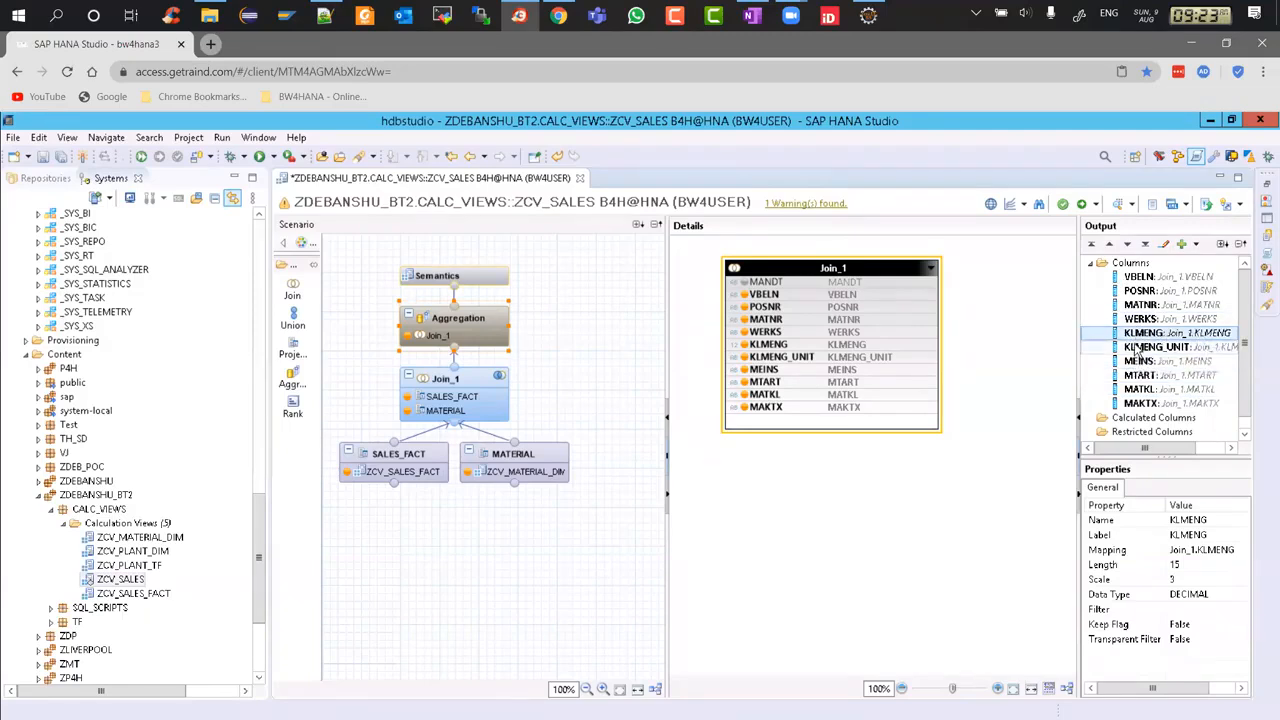
{"action": "right_click", "coordinate": [1136, 347]}
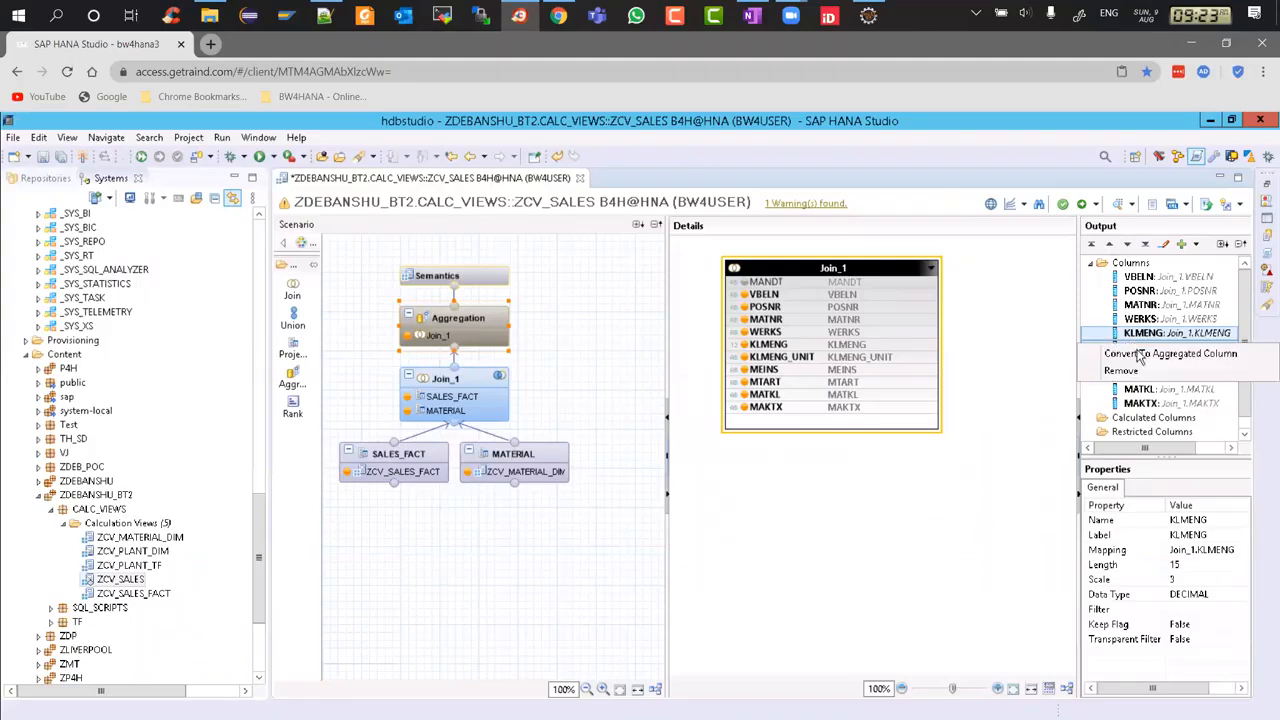
{"action": "left_click", "coordinate": [1142, 355]}
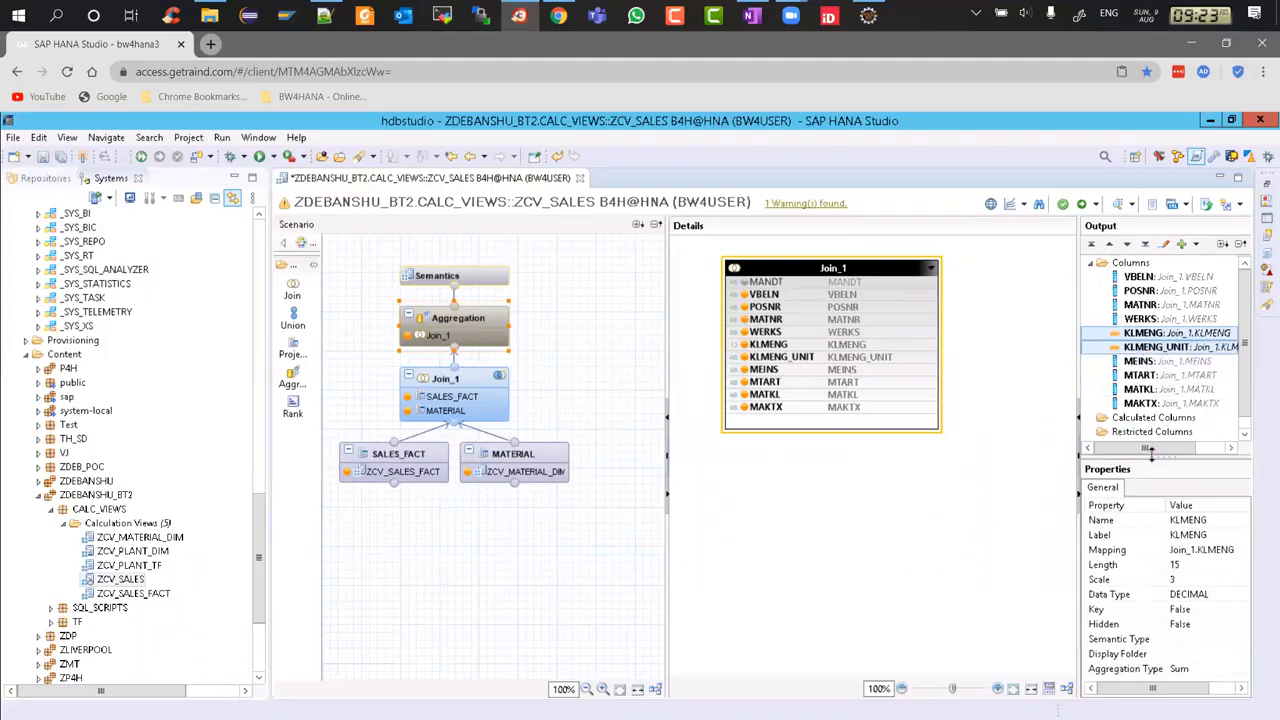
{"action": "left_click_drag", "start_coordinate": [1117, 346], "coordinate": [1150, 347]}
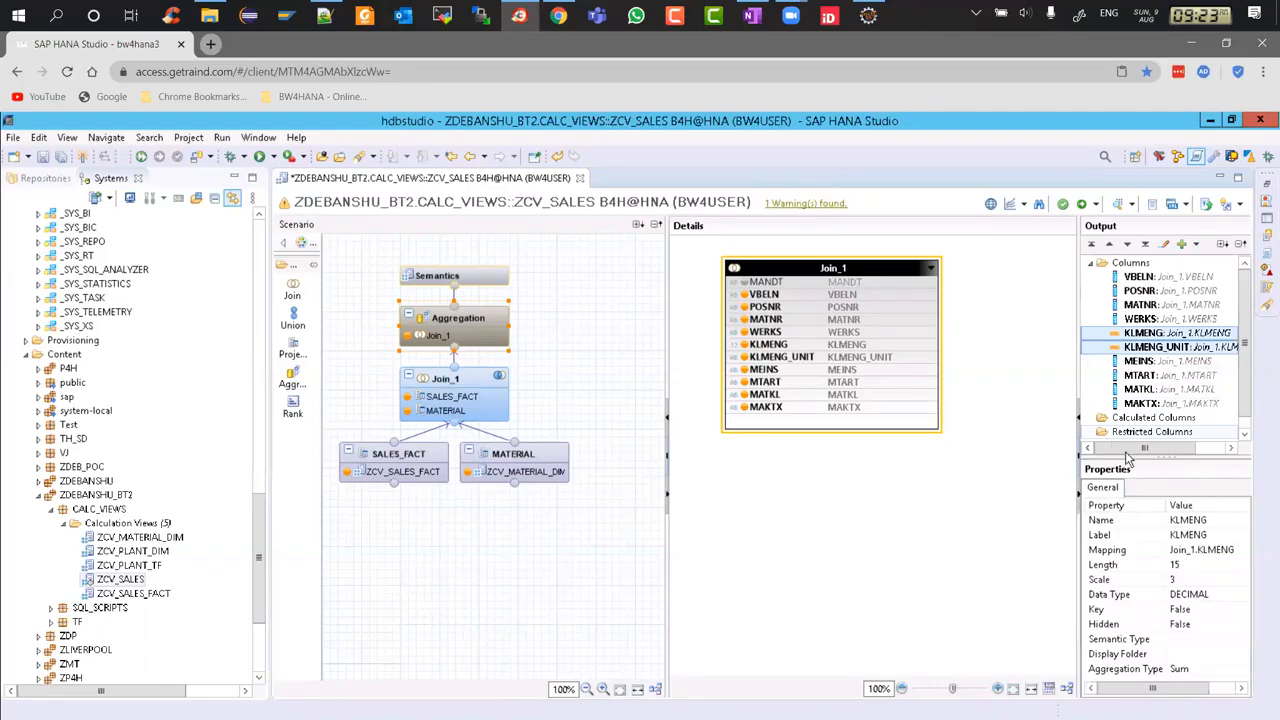
{"action": "left_click_drag", "start_coordinate": [1127, 460], "coordinate": [1133, 500]}
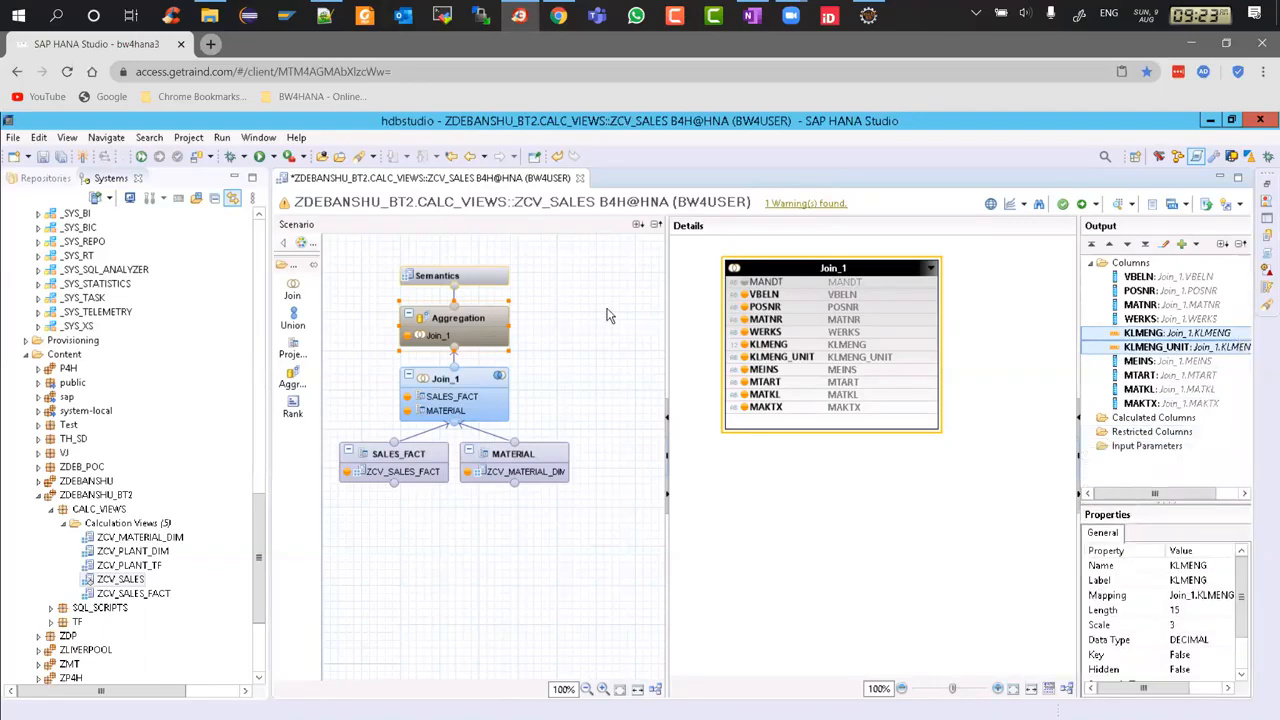
{"action": "left_click", "coordinate": [482, 274]}
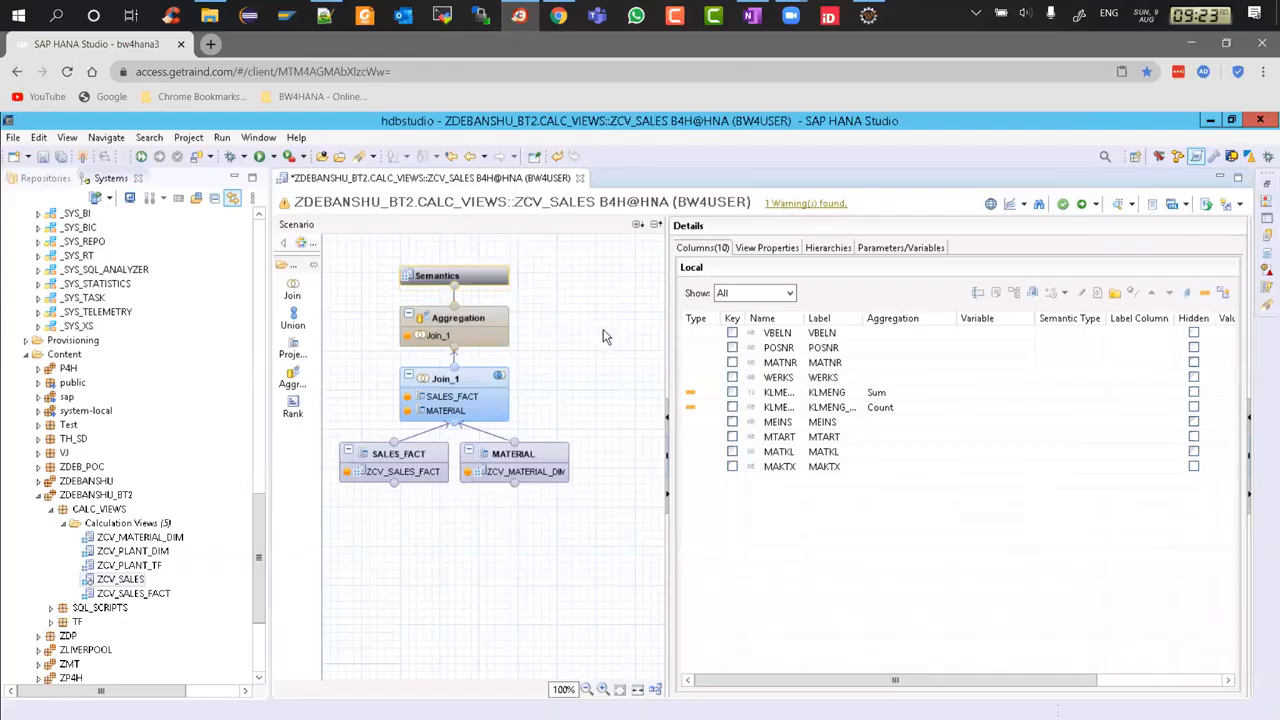
{"action": "key", "text": "ctrl+s"}
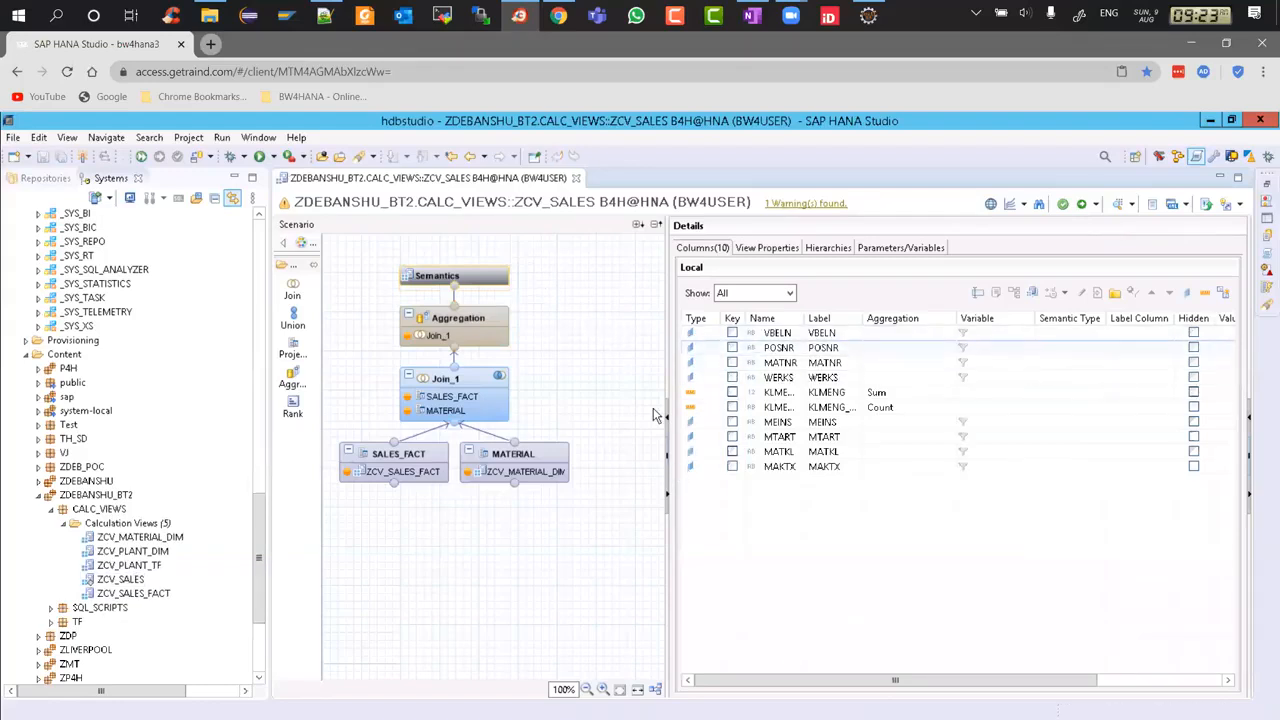
Examine the aggregation types available for KLMENG and KLMENG_UNIT in the Semantics columns.
{"action": "left_click", "coordinate": [899, 392]}
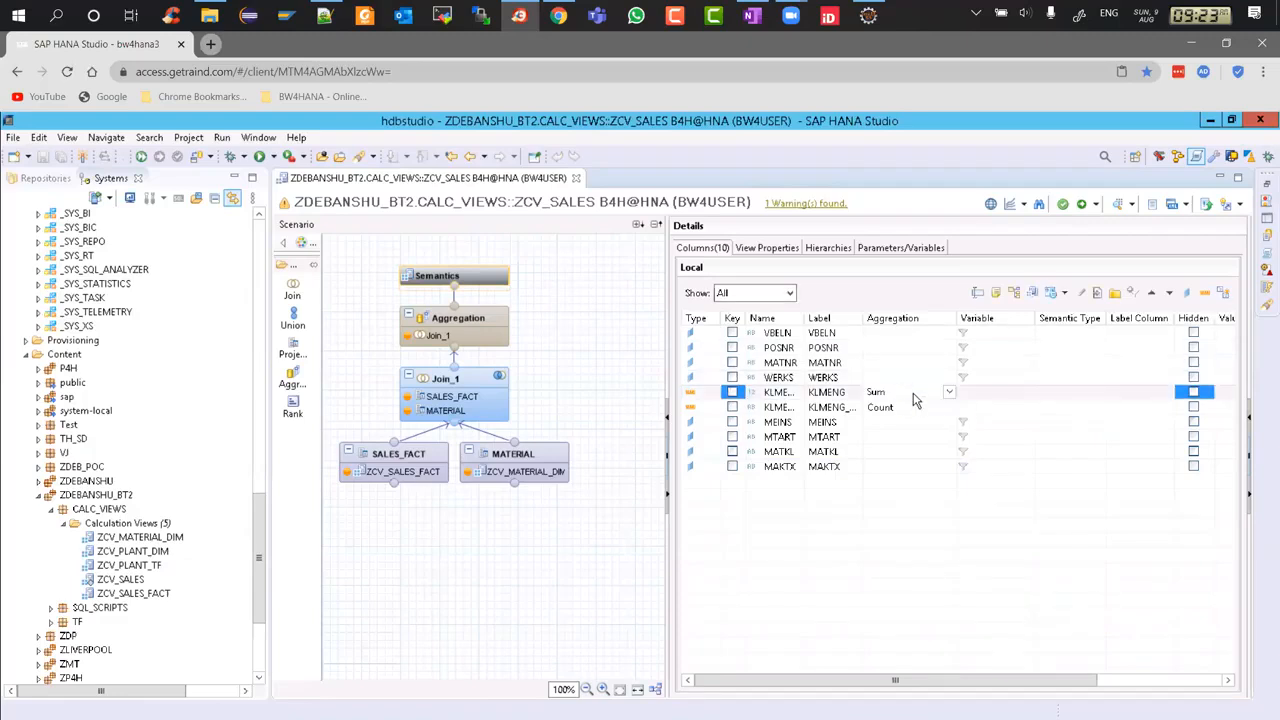
{"action": "left_click", "coordinate": [949, 393]}
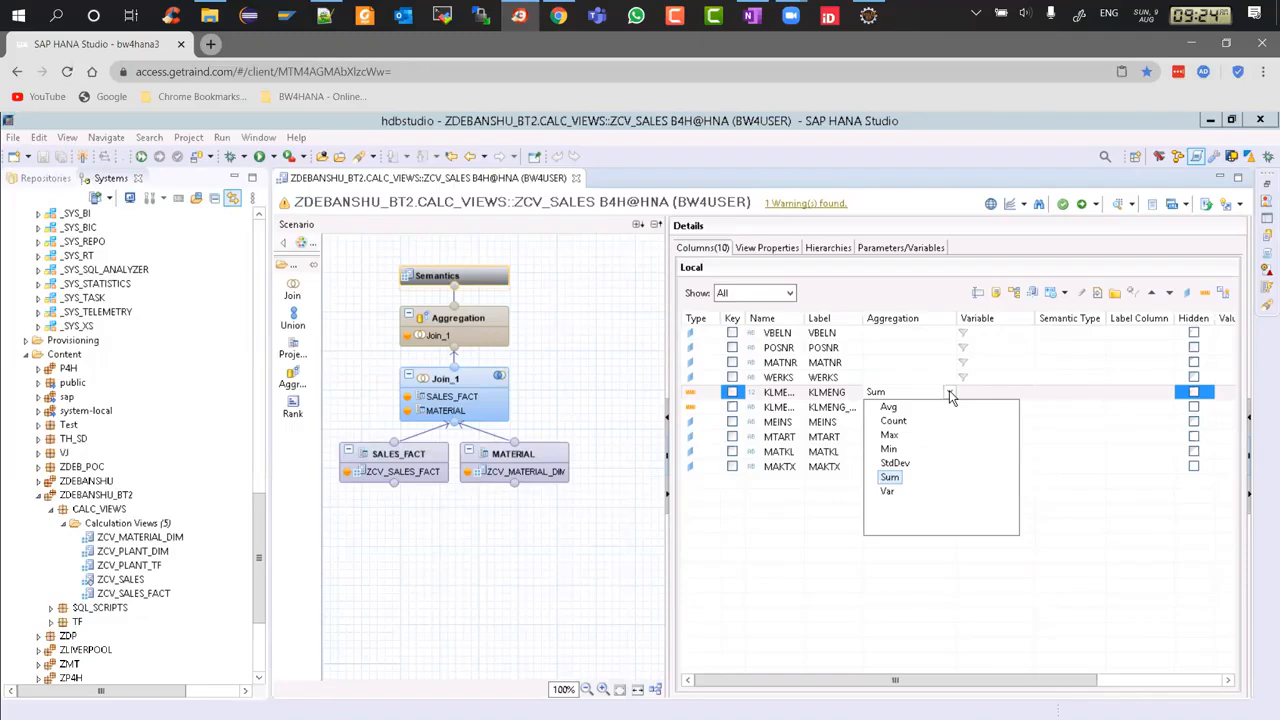
{"action": "left_click", "coordinate": [605, 390]}
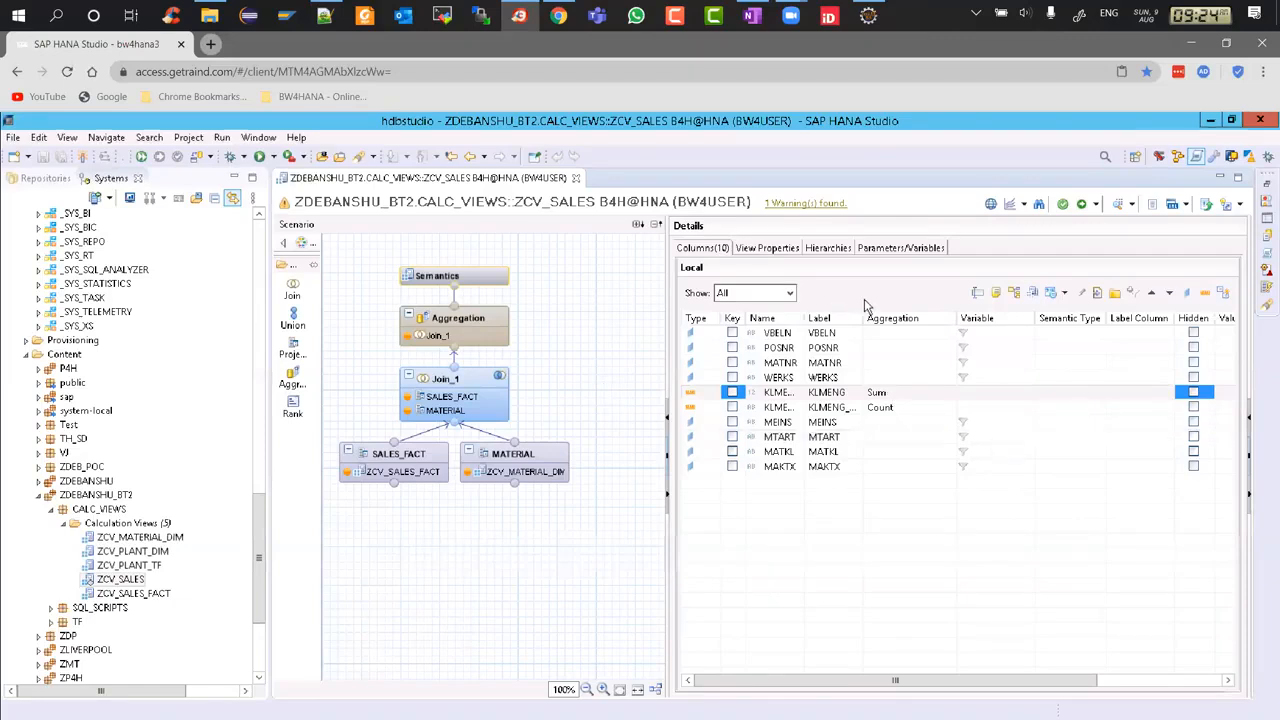
{"action": "left_click_drag", "start_coordinate": [864, 319], "coordinate": [903, 322]}
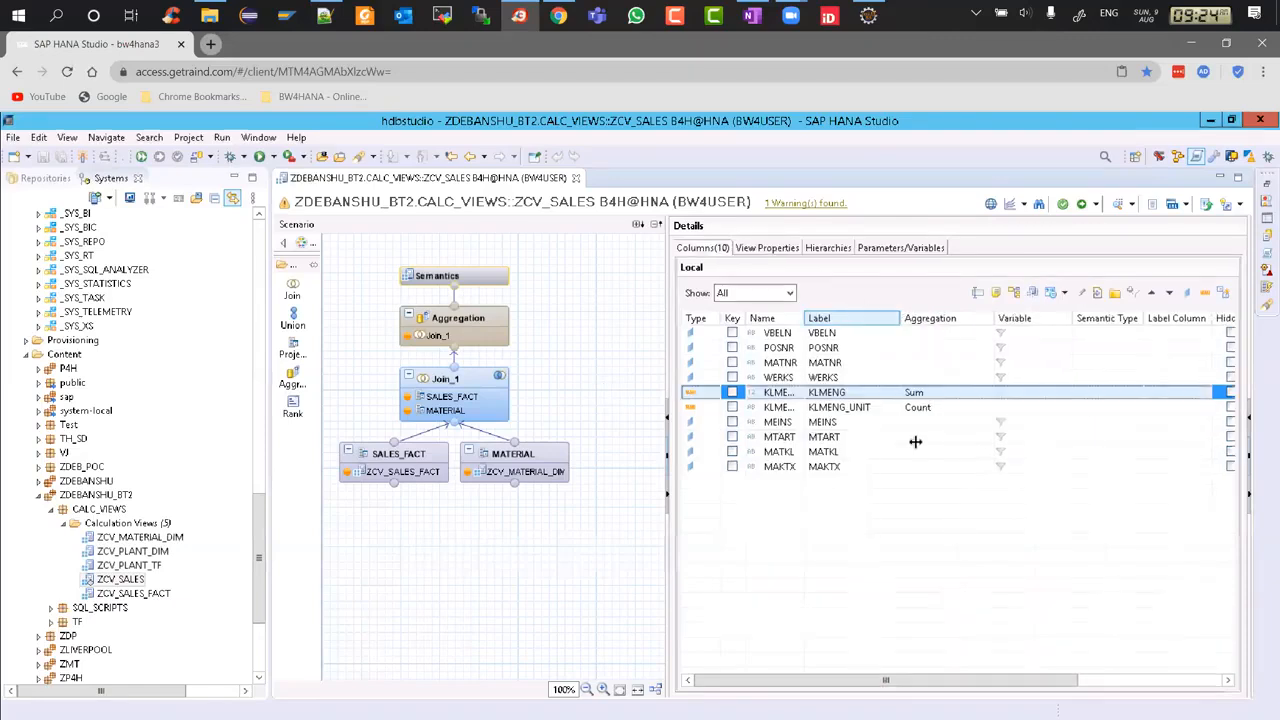
{"action": "left_click", "coordinate": [952, 408]}
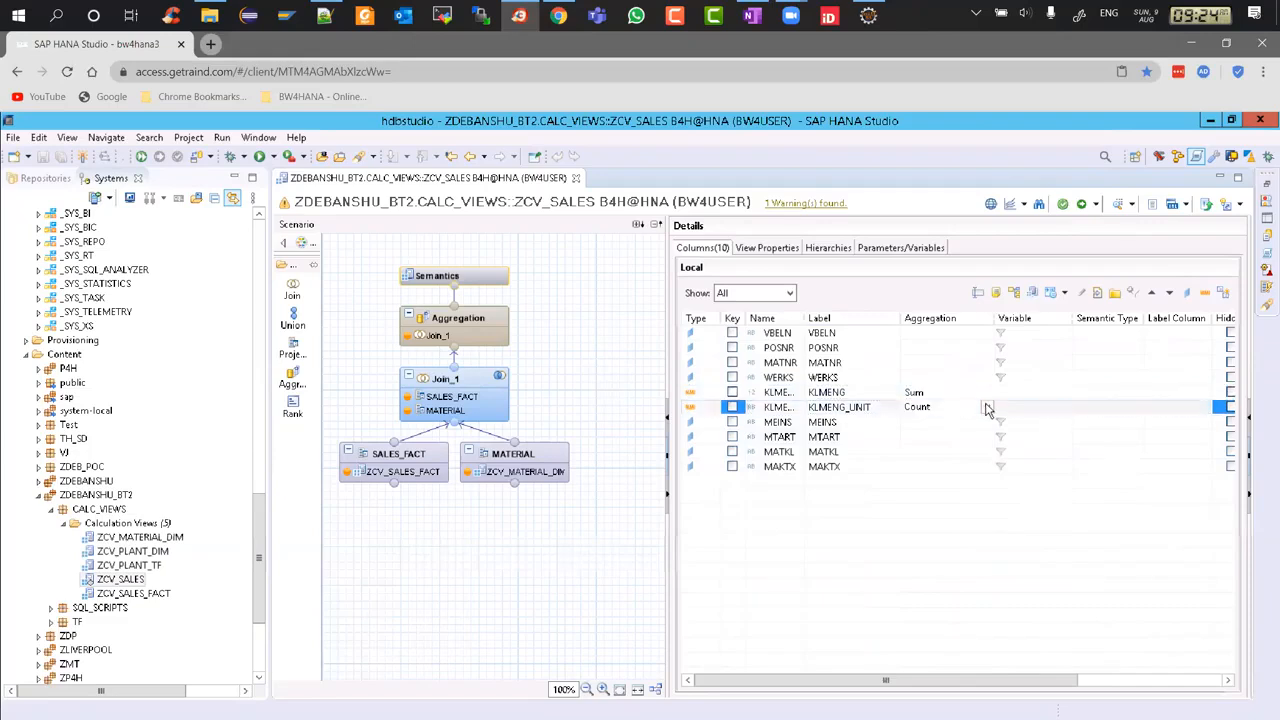
{"action": "left_click", "coordinate": [987, 408]}
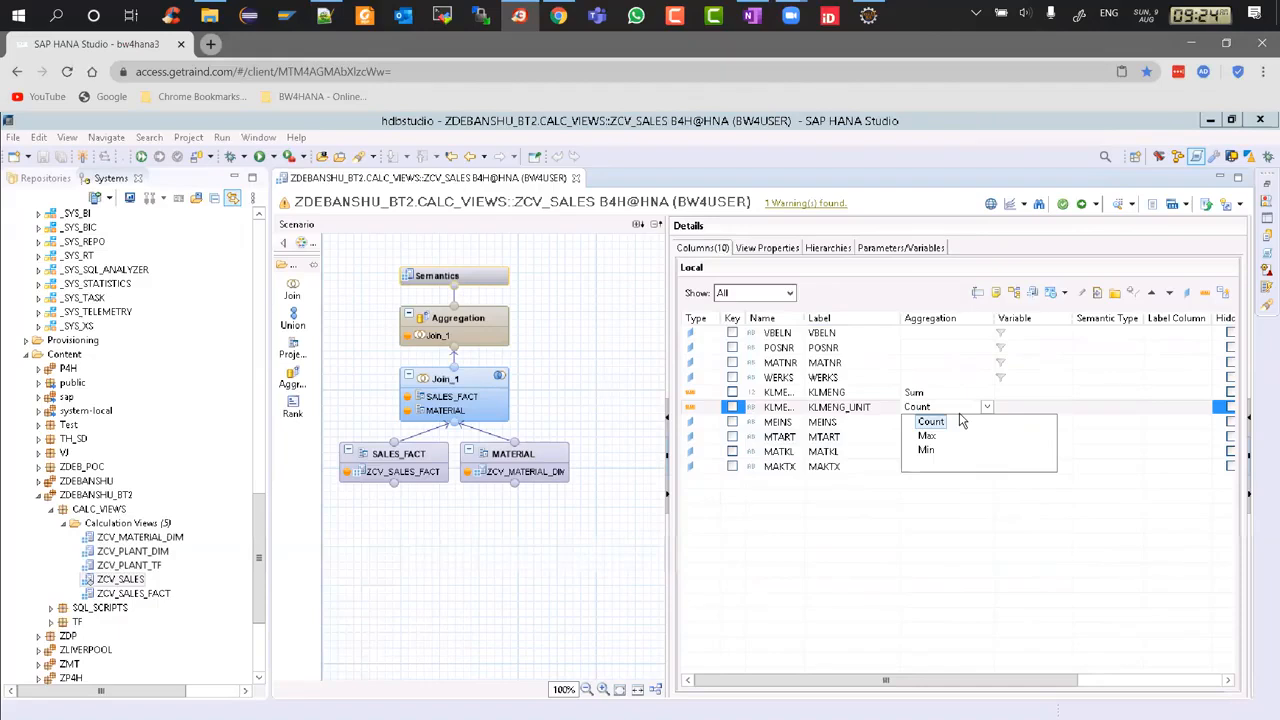
{"action": "left_click", "coordinate": [459, 315]}
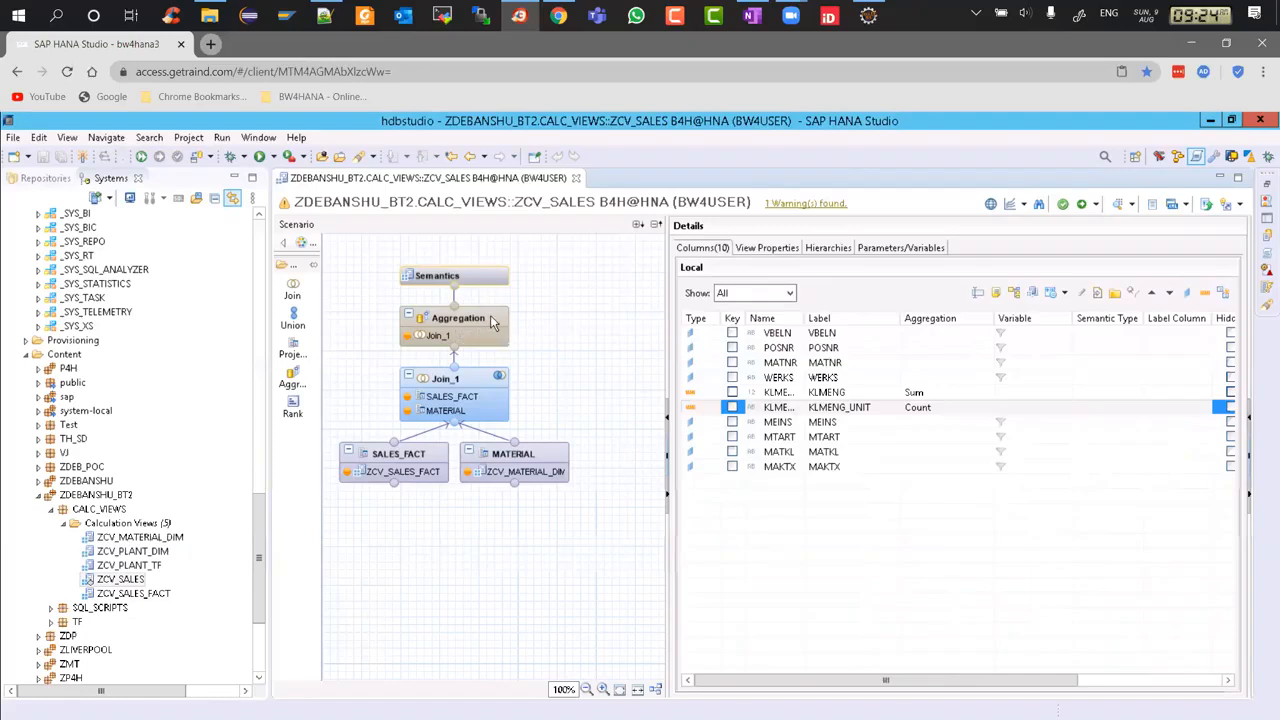
Check the properties of KLMENG_UNIT in the Aggregation node and remove that column from the output.
{"action": "left_click", "coordinate": [490, 322]}
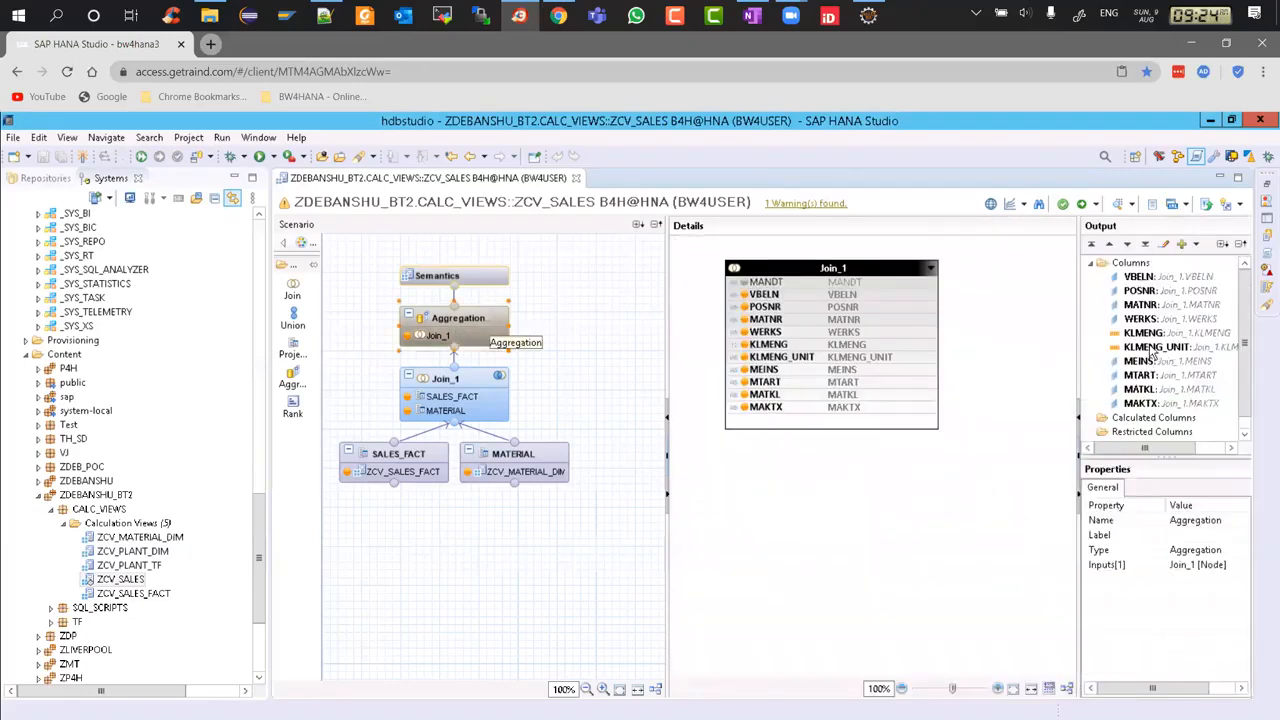
{"action": "left_click", "coordinate": [1153, 348]}
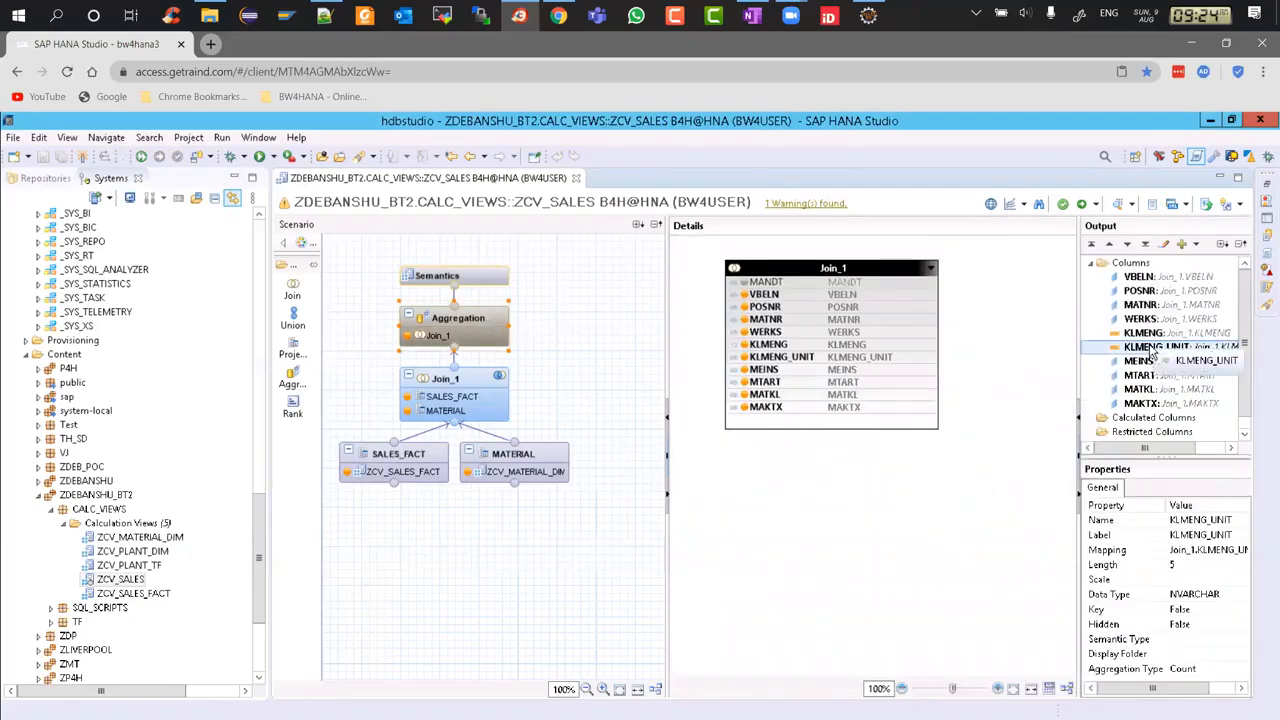
{"action": "left_click_drag", "start_coordinate": [1010, 321], "coordinate": [1008, 321]}
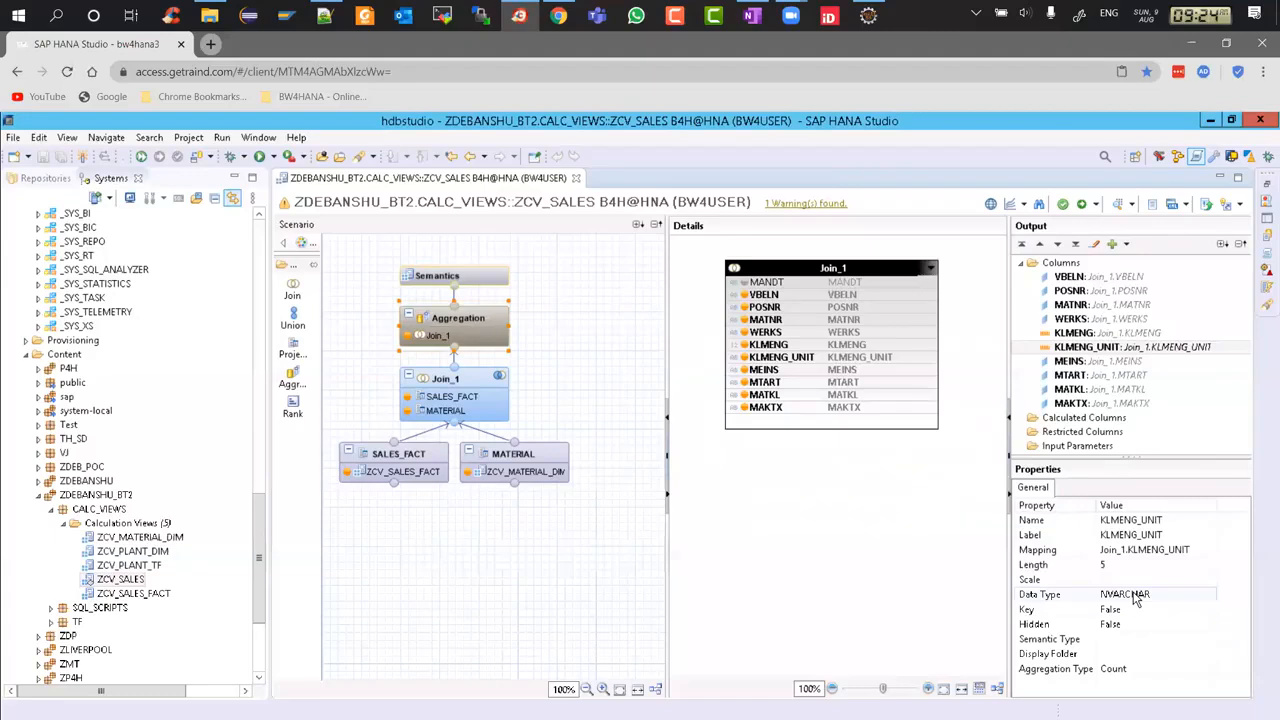
{"action": "right_click", "coordinate": [1074, 352]}
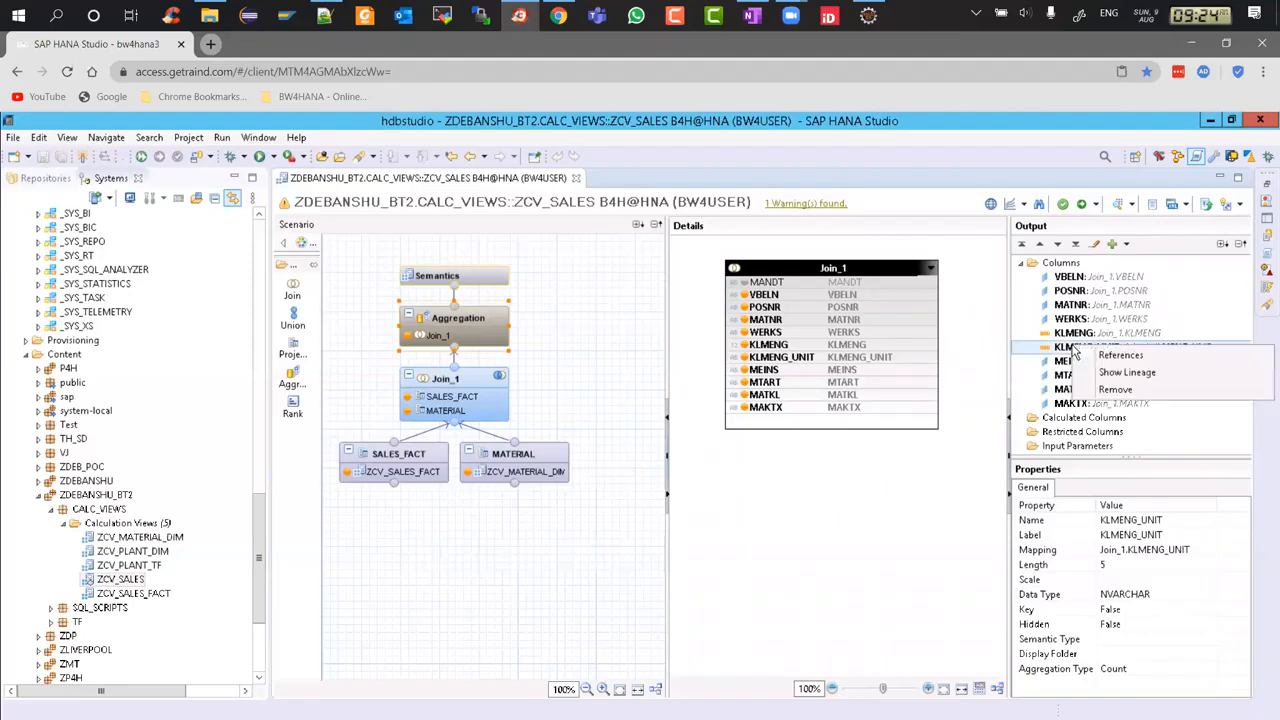
{"action": "left_click", "coordinate": [1060, 353]}
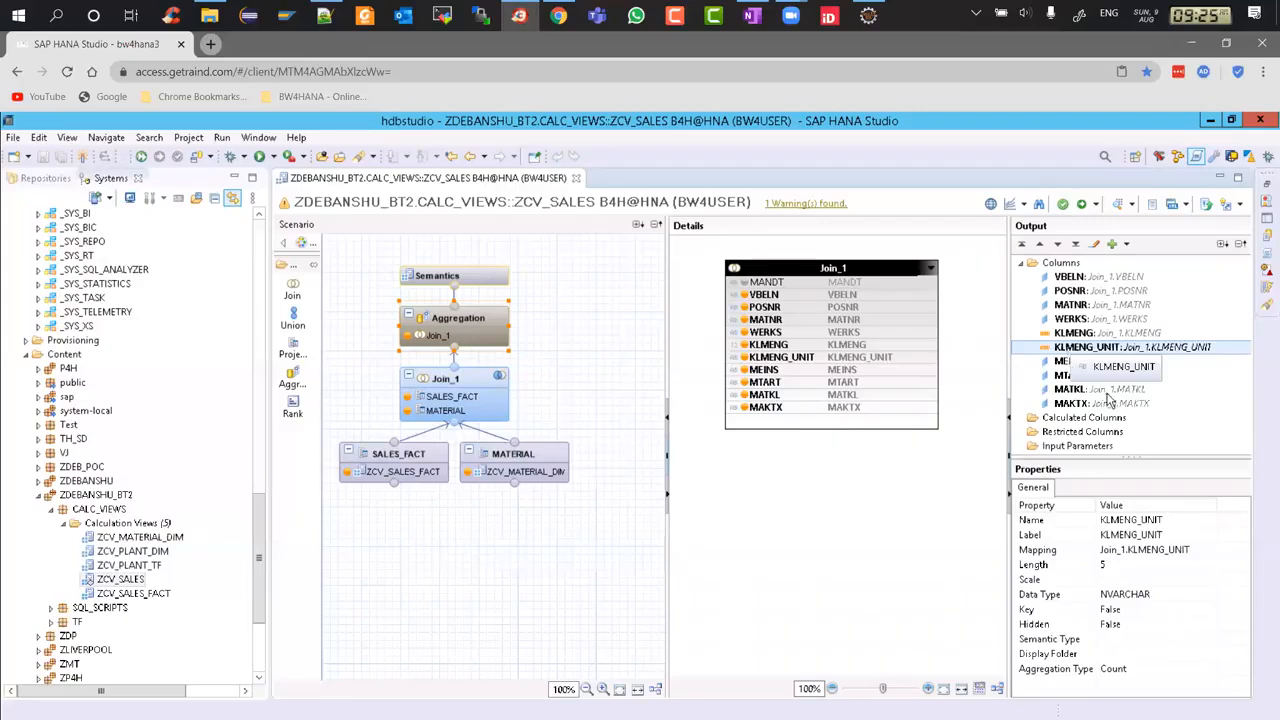
{"action": "right_click", "coordinate": [1080, 350]}
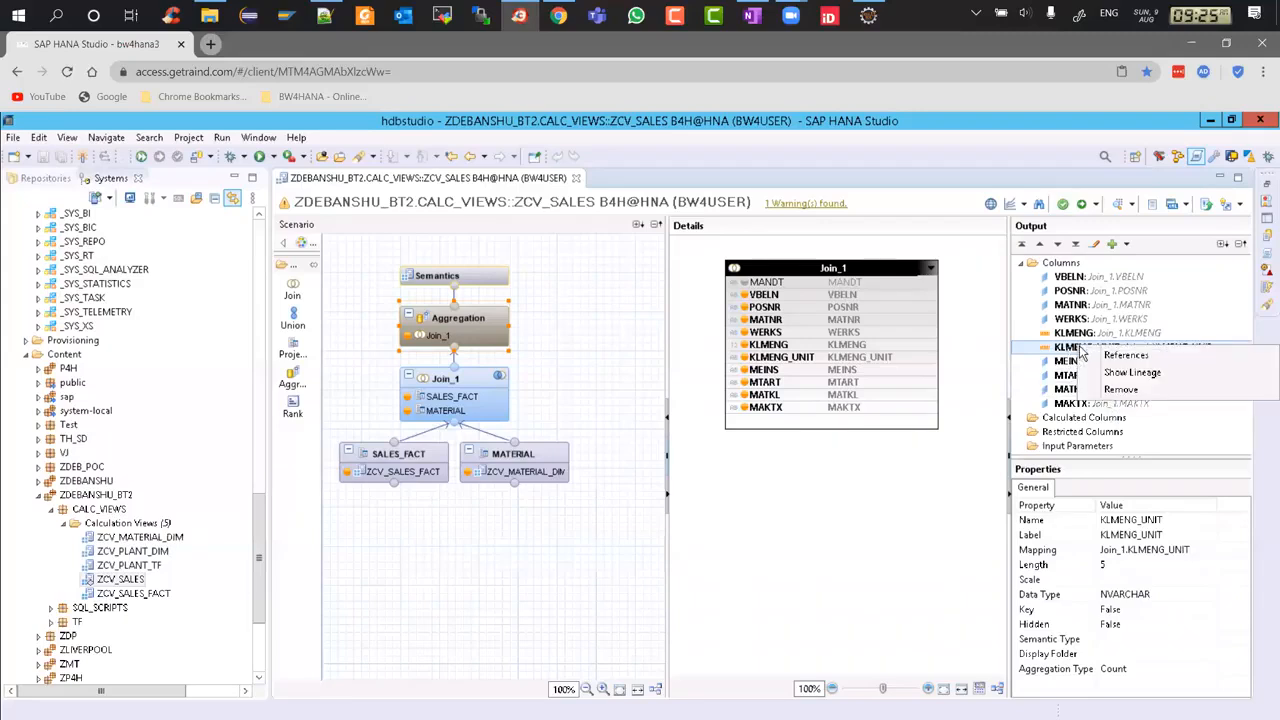
{"action": "left_click", "coordinate": [1112, 390]}
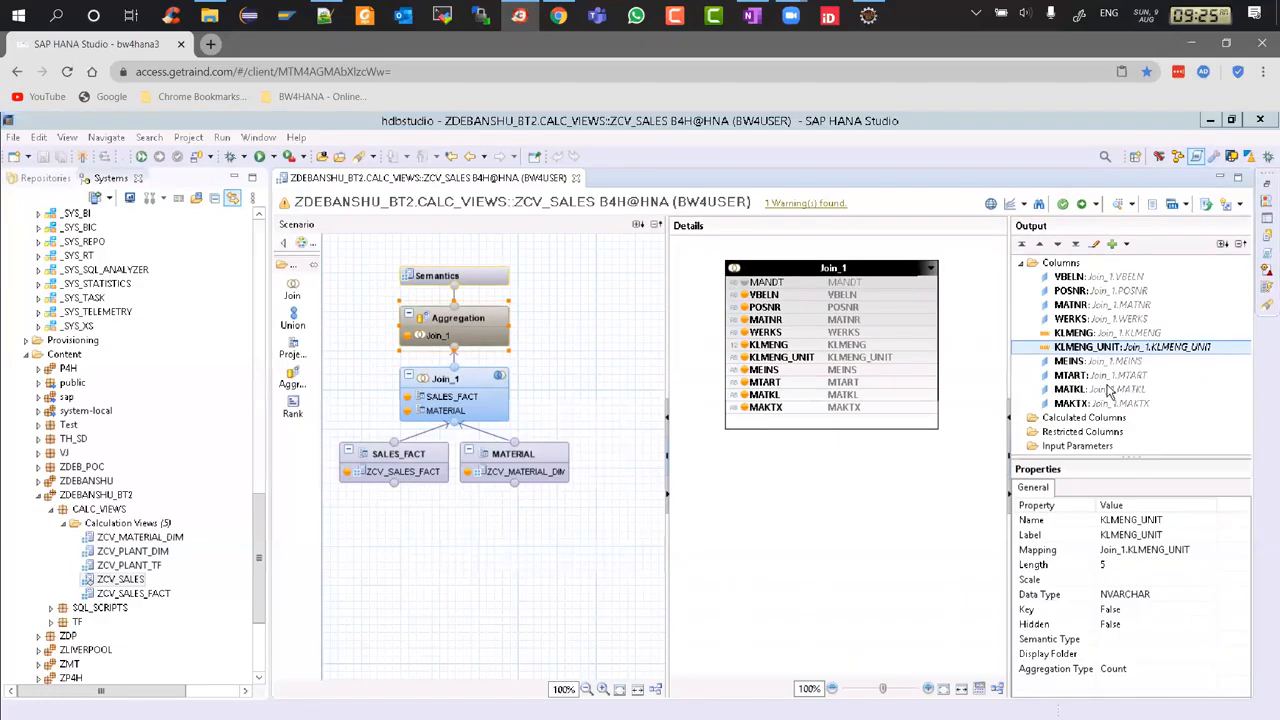
{"action": "left_click", "coordinate": [720, 431]}
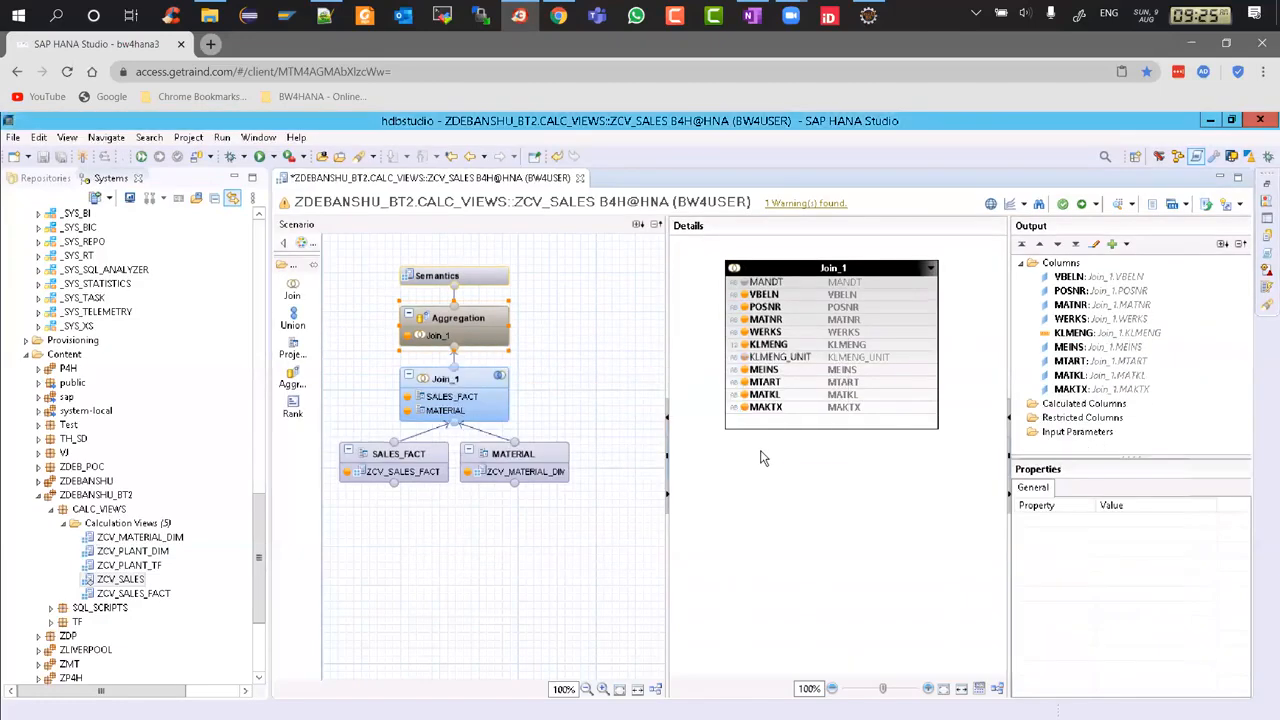
Add KLMENG_UNIT back to the Aggregation output as a regular column, save the view, and widen the Name column in Semantics.
{"action": "left_click", "coordinate": [745, 357]}
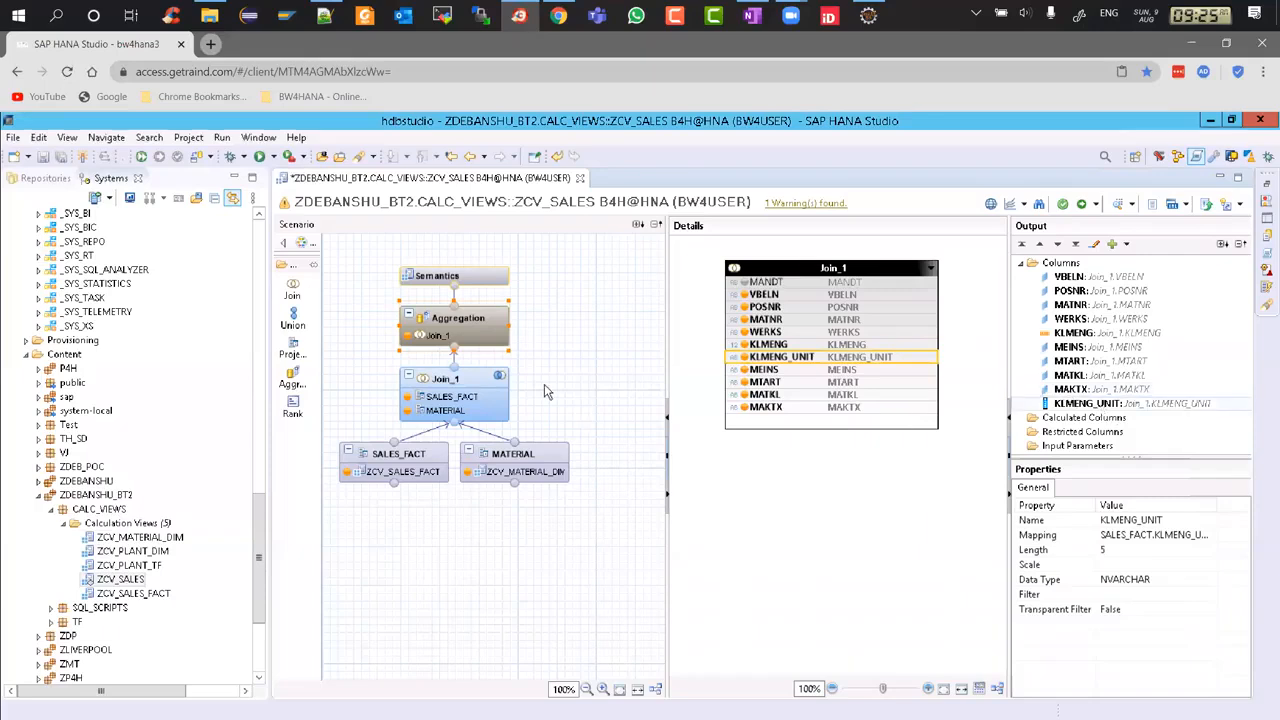
{"action": "left_click", "coordinate": [482, 285]}
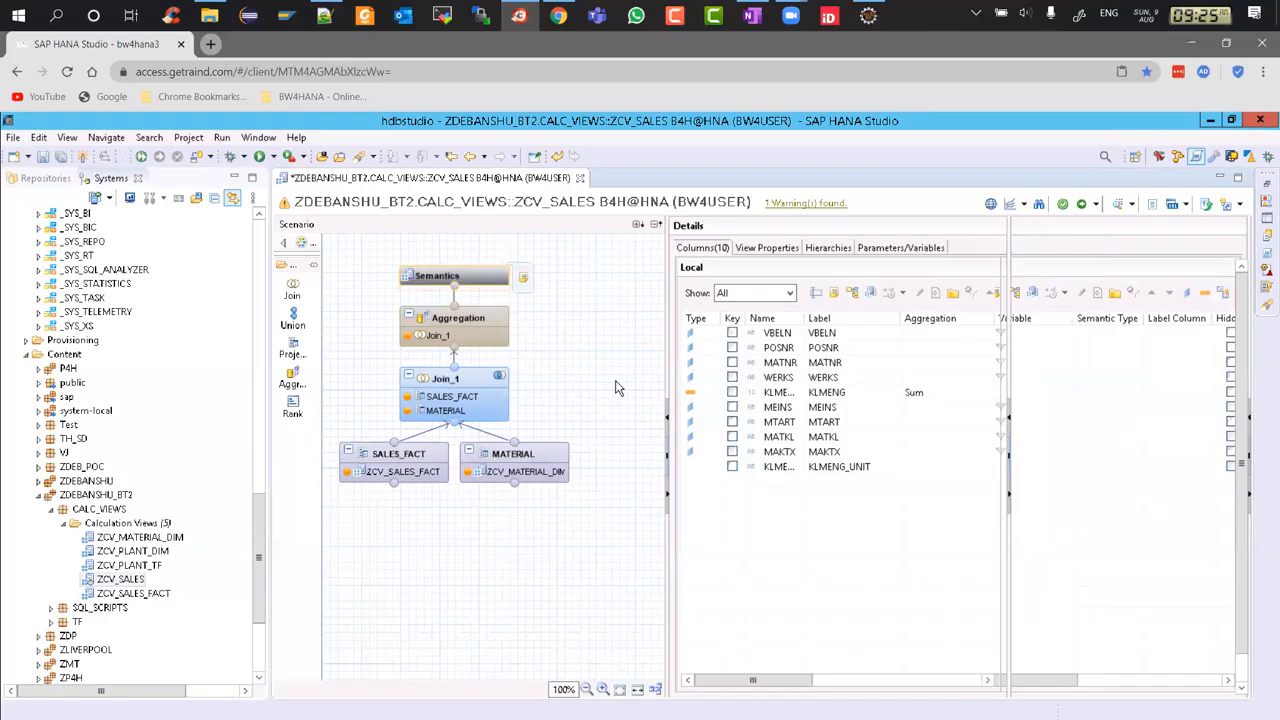
{"action": "key", "text": "ctrl+s"}
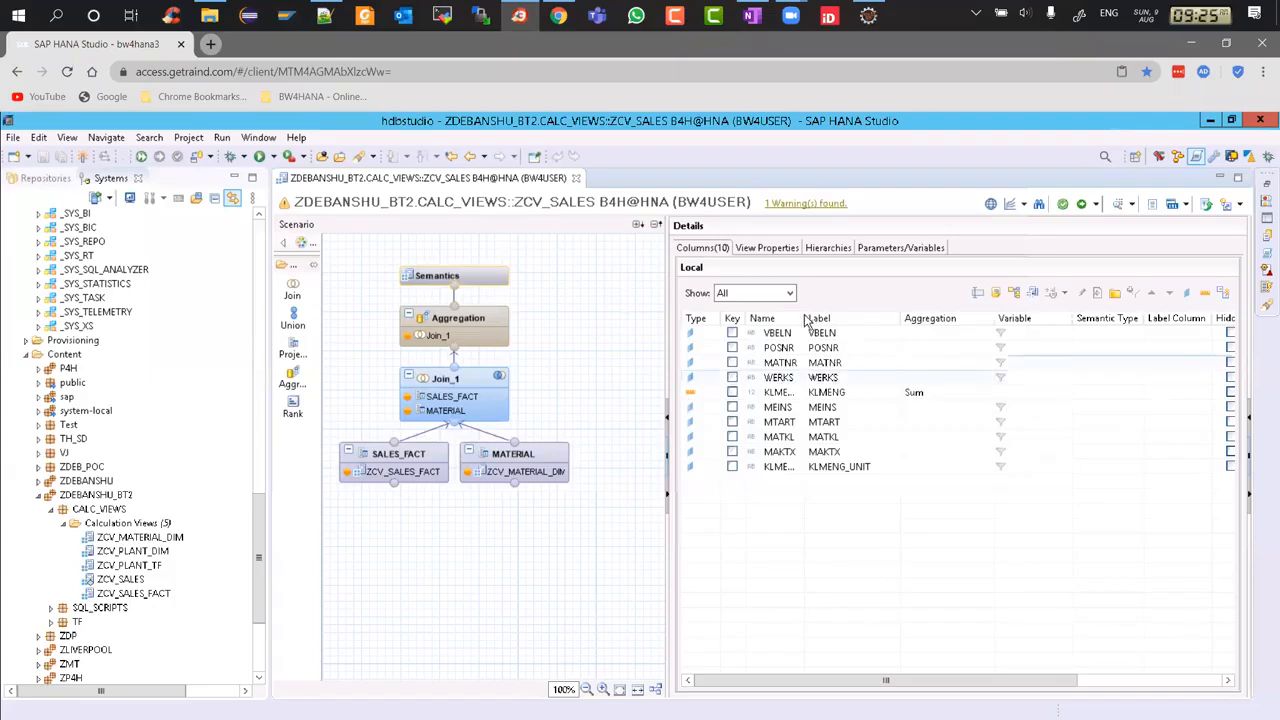
{"action": "left_click_drag", "start_coordinate": [836, 313], "coordinate": [851, 315]}
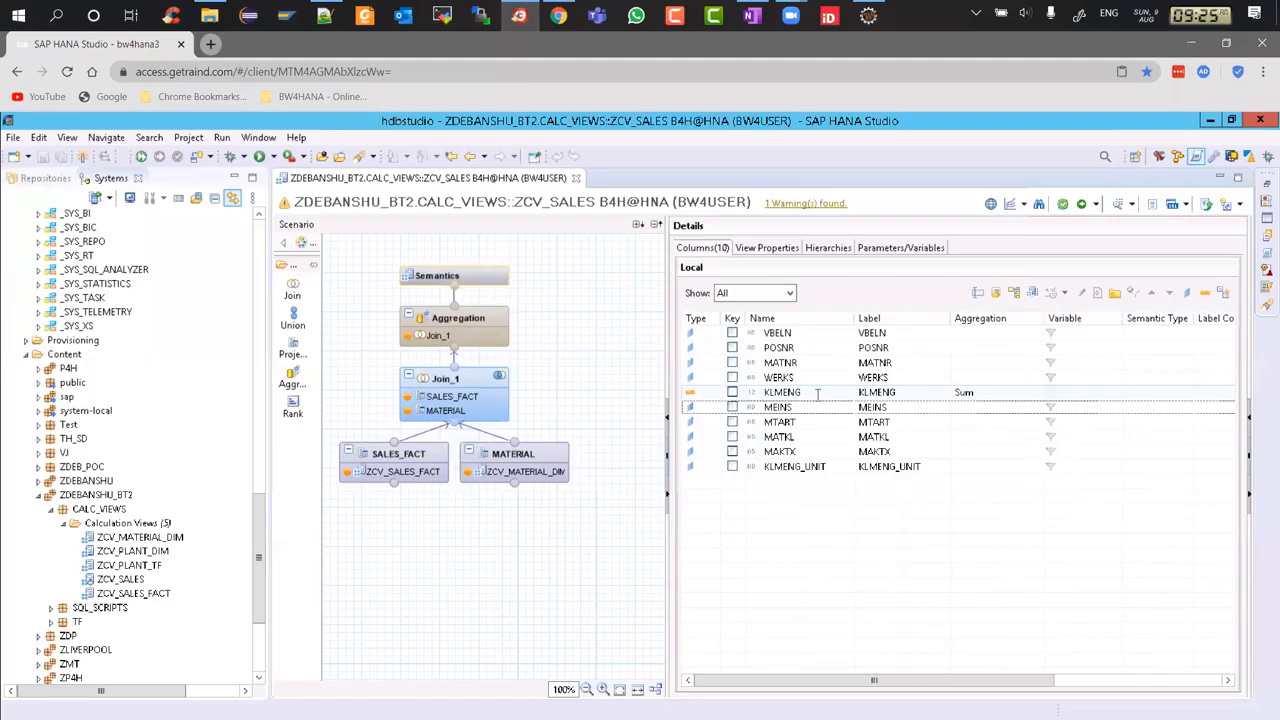
{"action": "left_click_drag", "start_coordinate": [821, 392], "coordinate": [817, 396]}
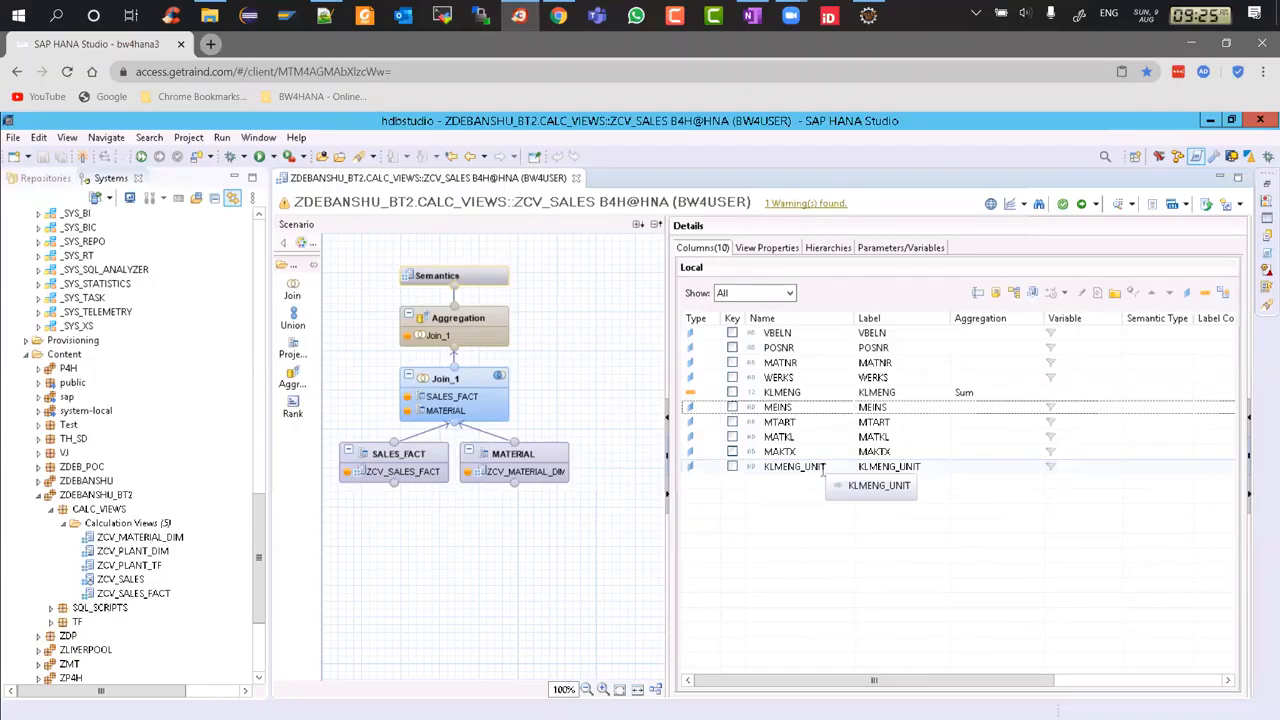
{"action": "left_click", "coordinate": [588, 288]}
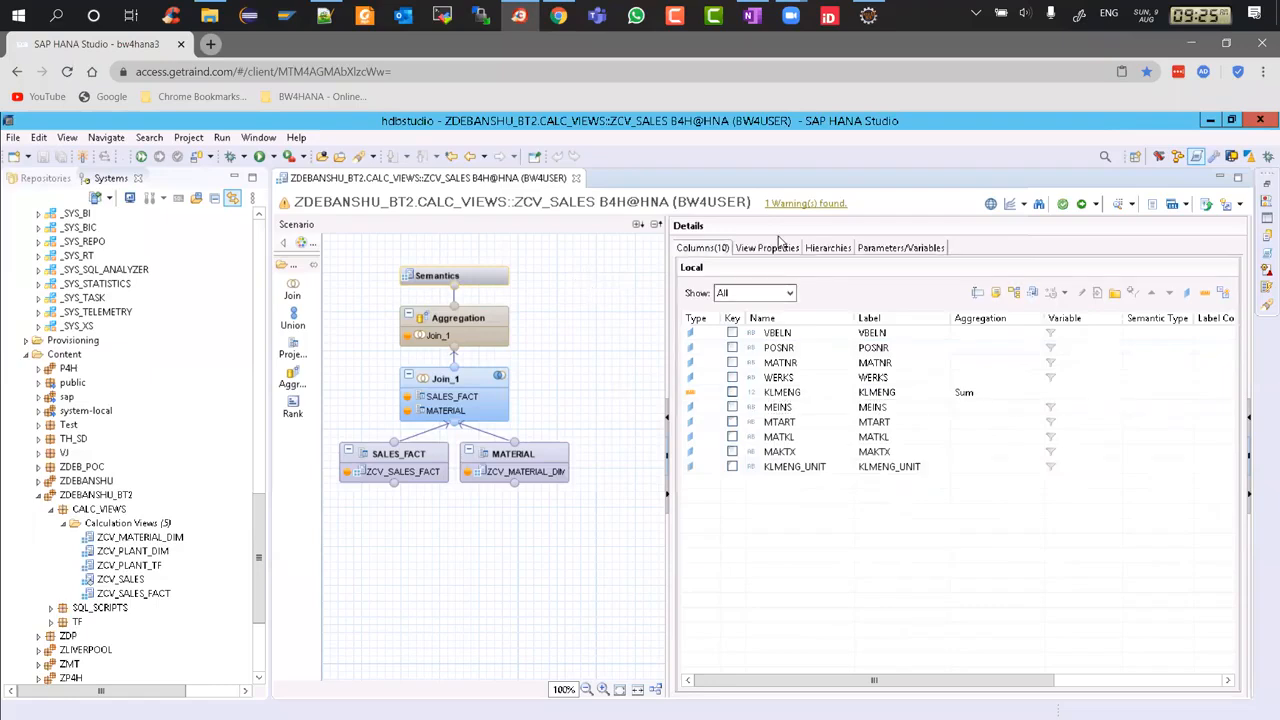
Set the view's Default Client to Cross Client in its properties and save the view.
{"action": "left_click", "coordinate": [775, 248]}
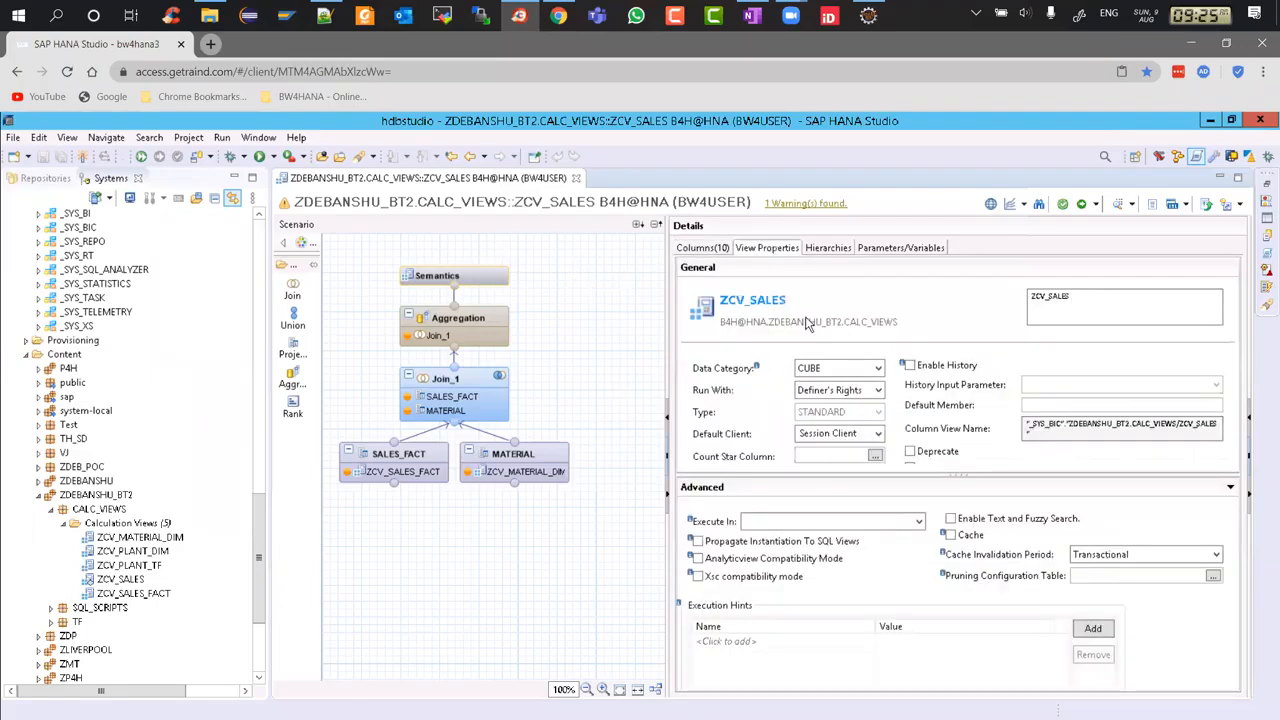
{"action": "left_click", "coordinate": [878, 434]}
{"action": "left_click", "coordinate": [845, 461]}
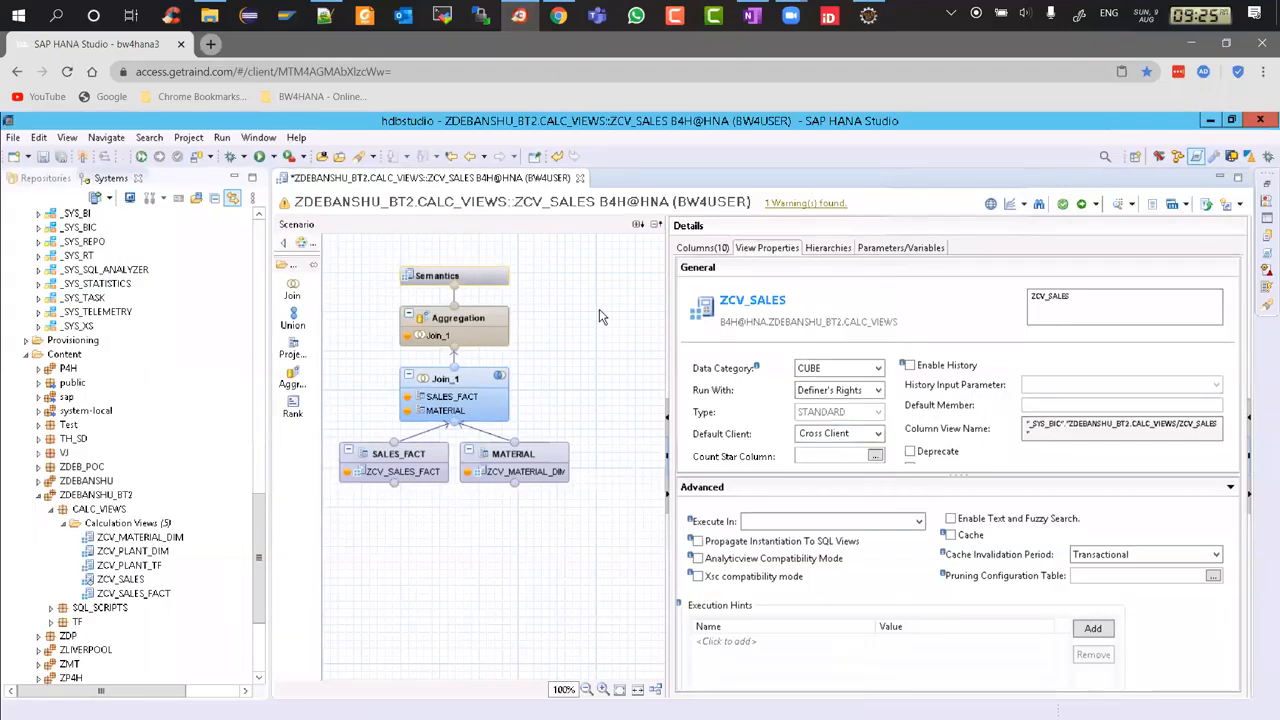
{"action": "key", "text": "ctrl+s"}
{"action": "left_click", "coordinate": [714, 250]}
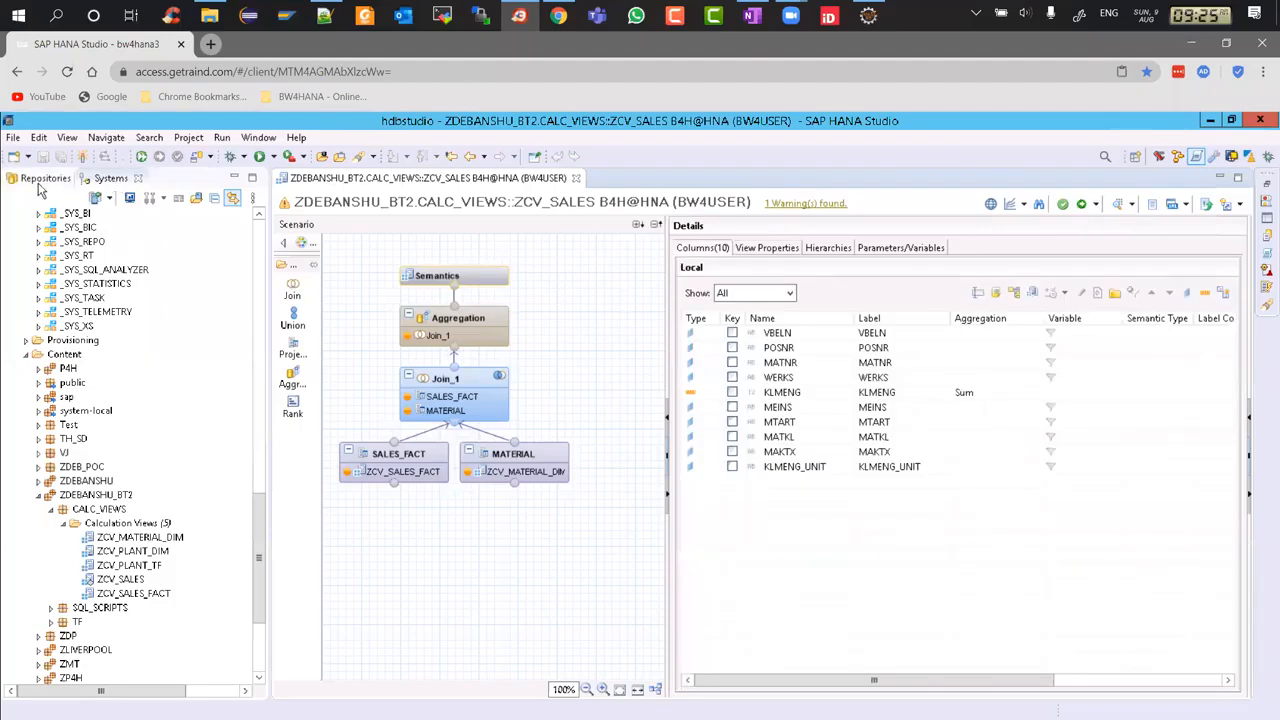
Save and activate the ZCV_SALES calculation view.
{"action": "left_click", "coordinate": [1083, 206]}
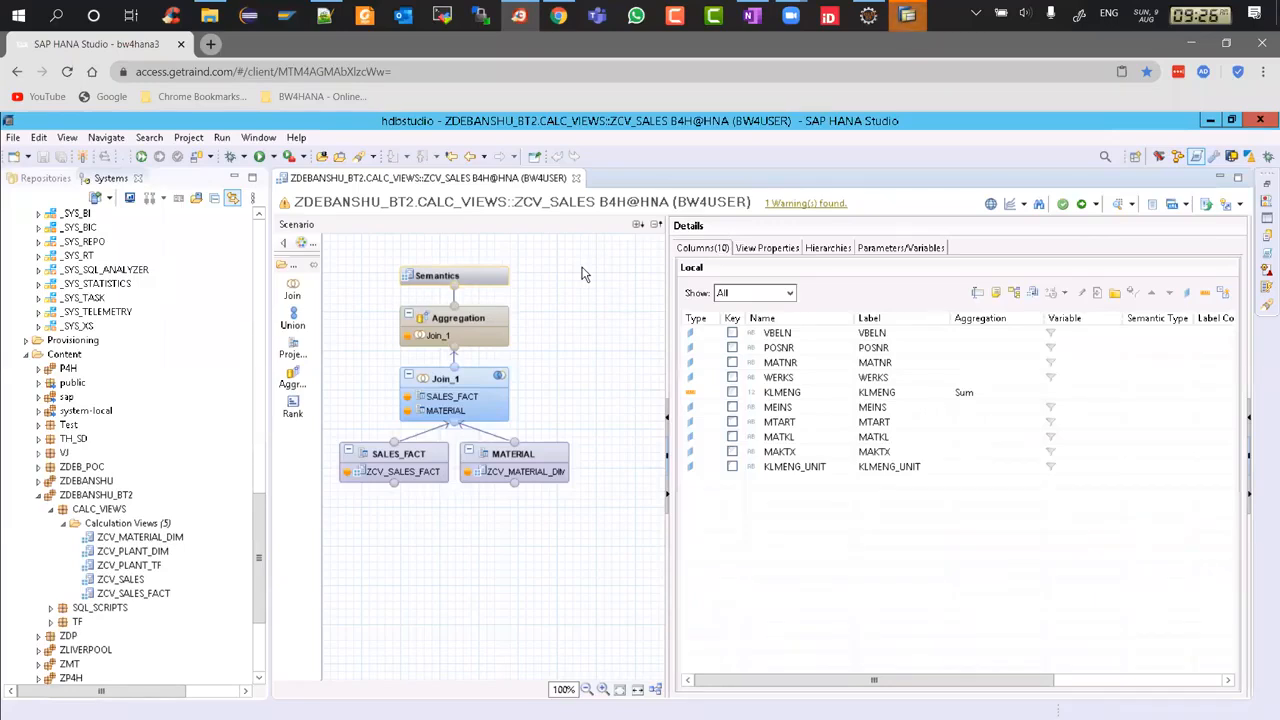
{"action": "left_click", "coordinate": [908, 17]}
{"action": "left_click", "coordinate": [738, 458]}
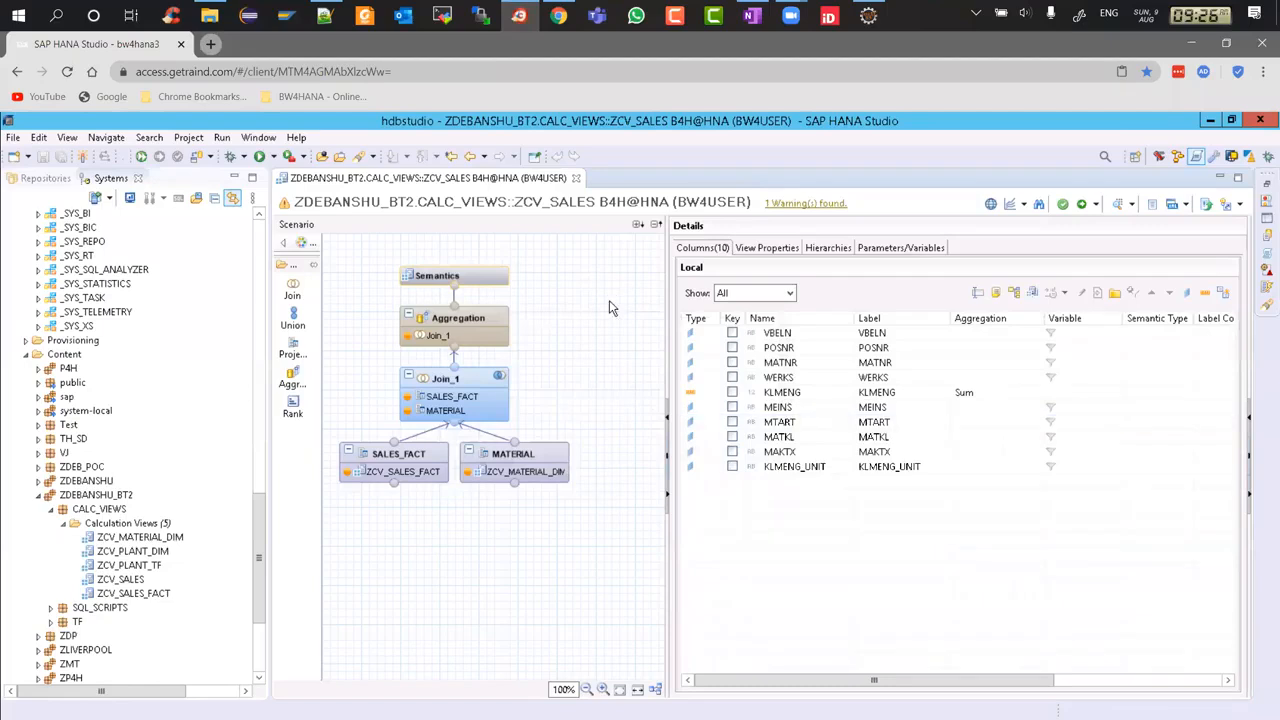
Check the activation status of the calculation view in the job log.
{"action": "left_click", "coordinate": [1266, 256]}
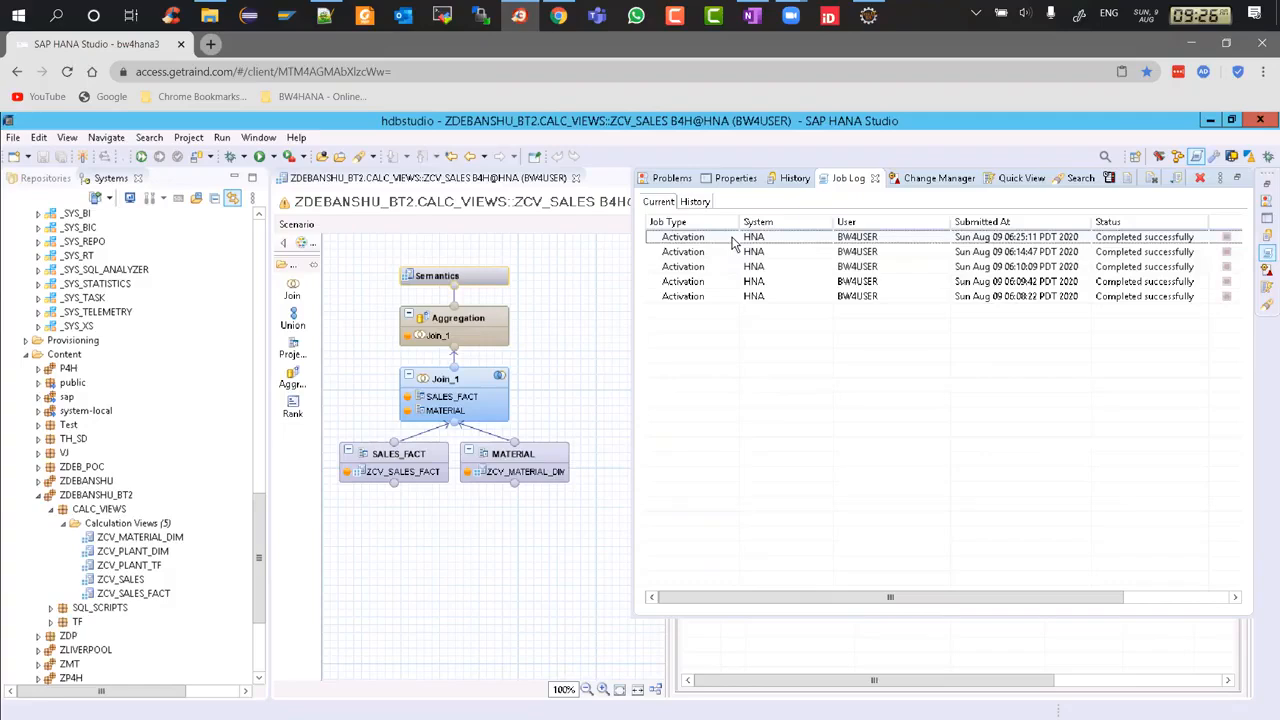
{"action": "left_click", "coordinate": [580, 277]}
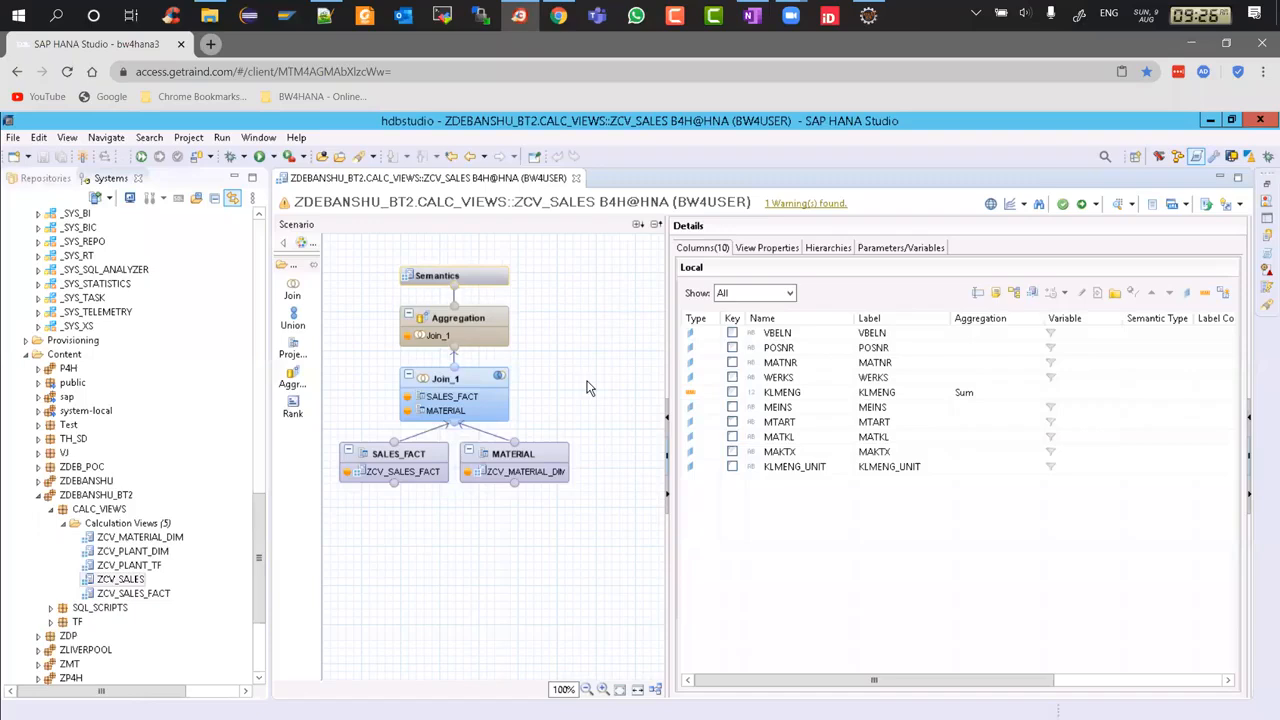
Preview the raw data of the SALES_FACT projection node and close the preview.
{"action": "right_click", "coordinate": [403, 458]}
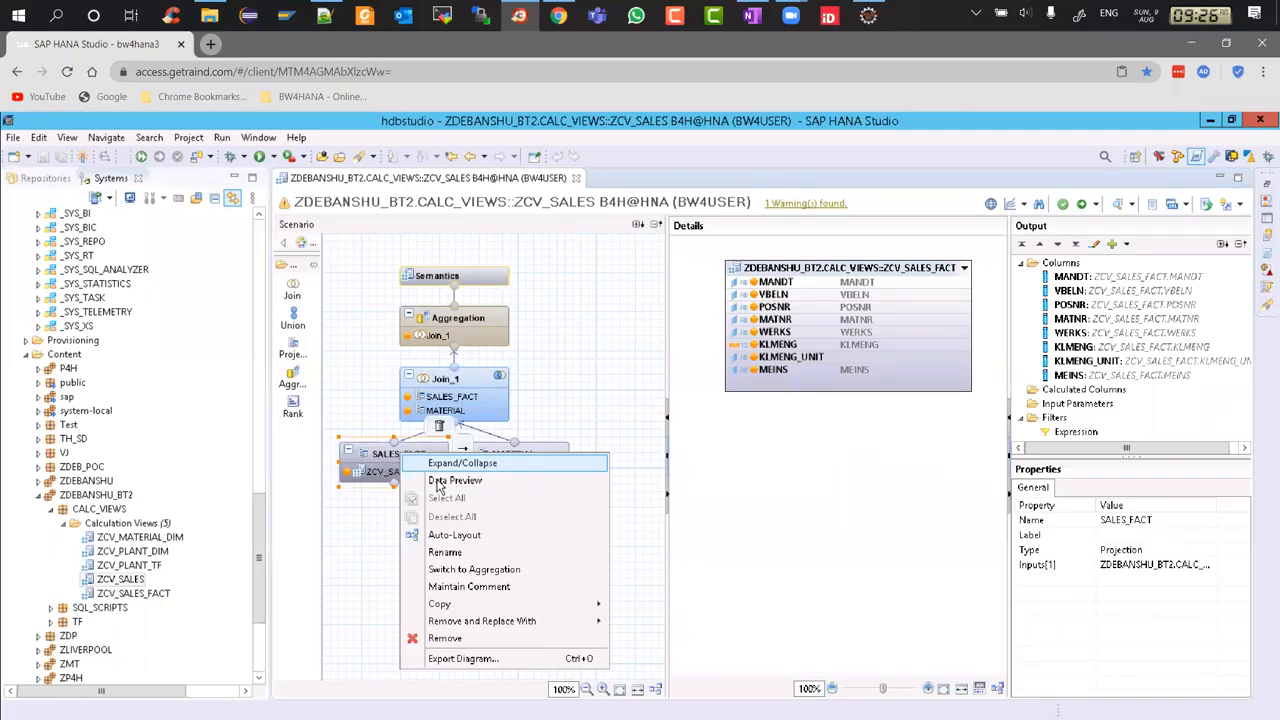
{"action": "left_click", "coordinate": [437, 483]}
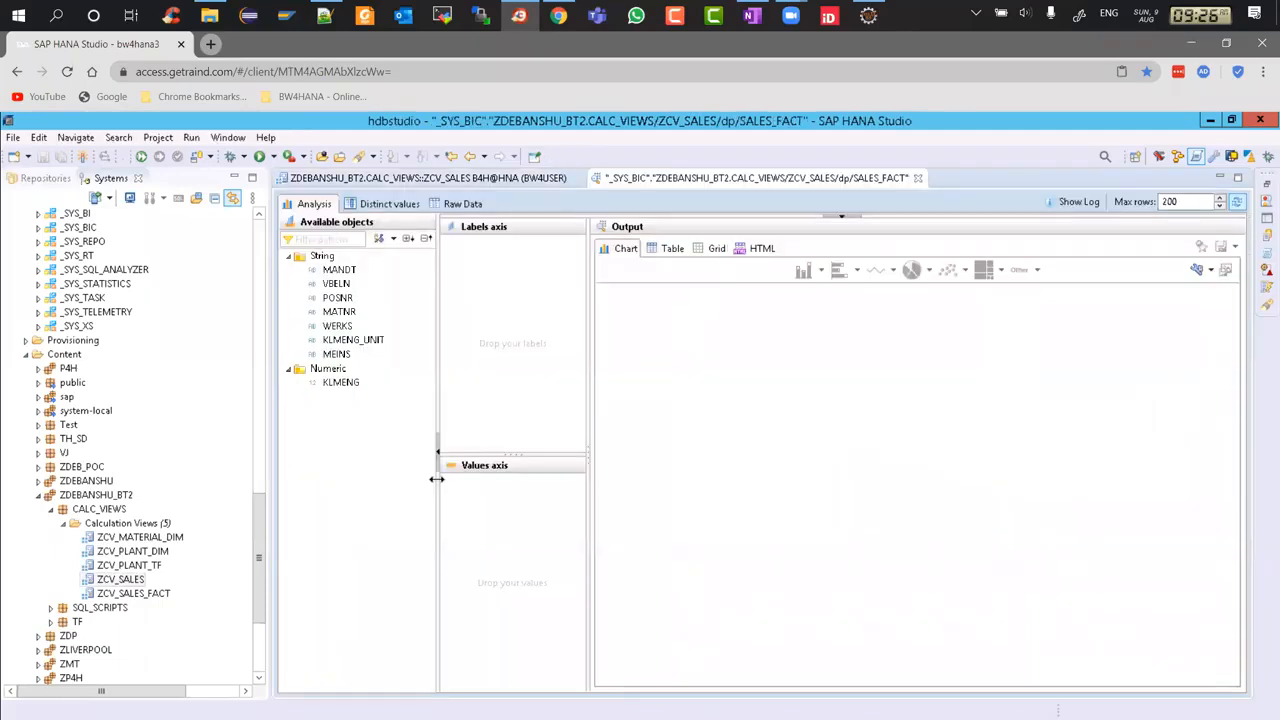
{"action": "left_click", "coordinate": [462, 204]}
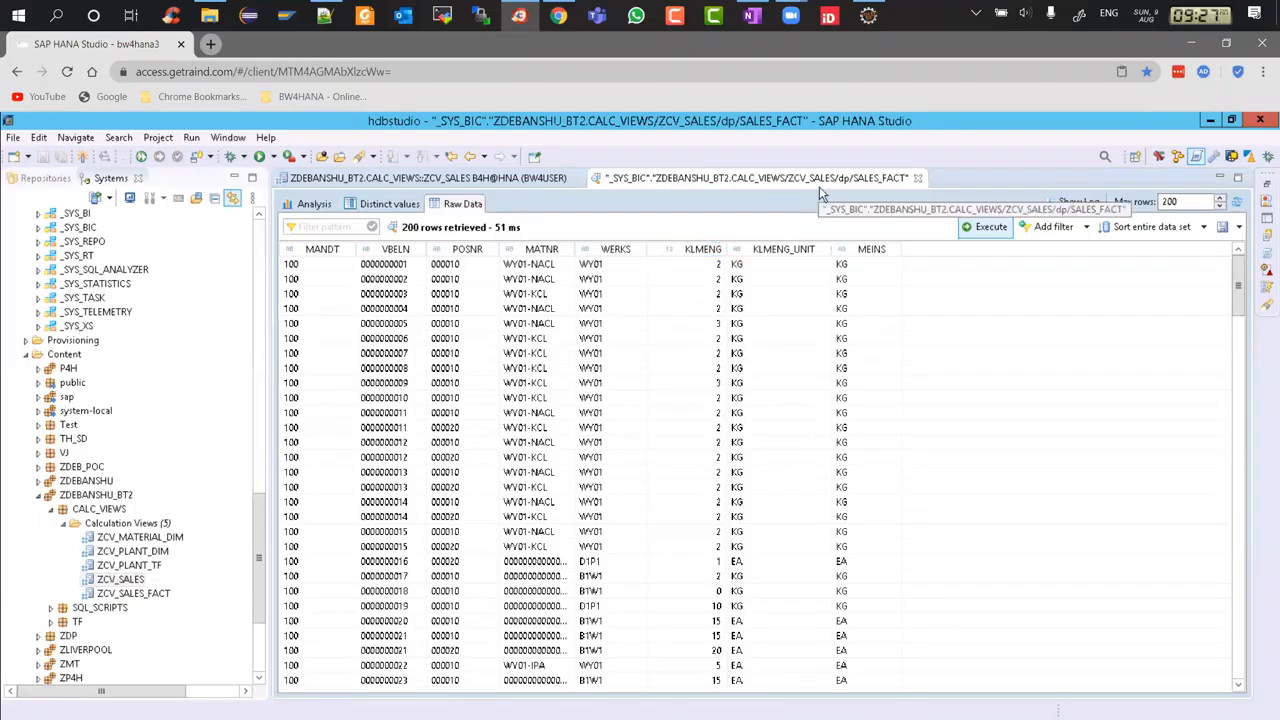
{"action": "left_click", "coordinate": [918, 179]}
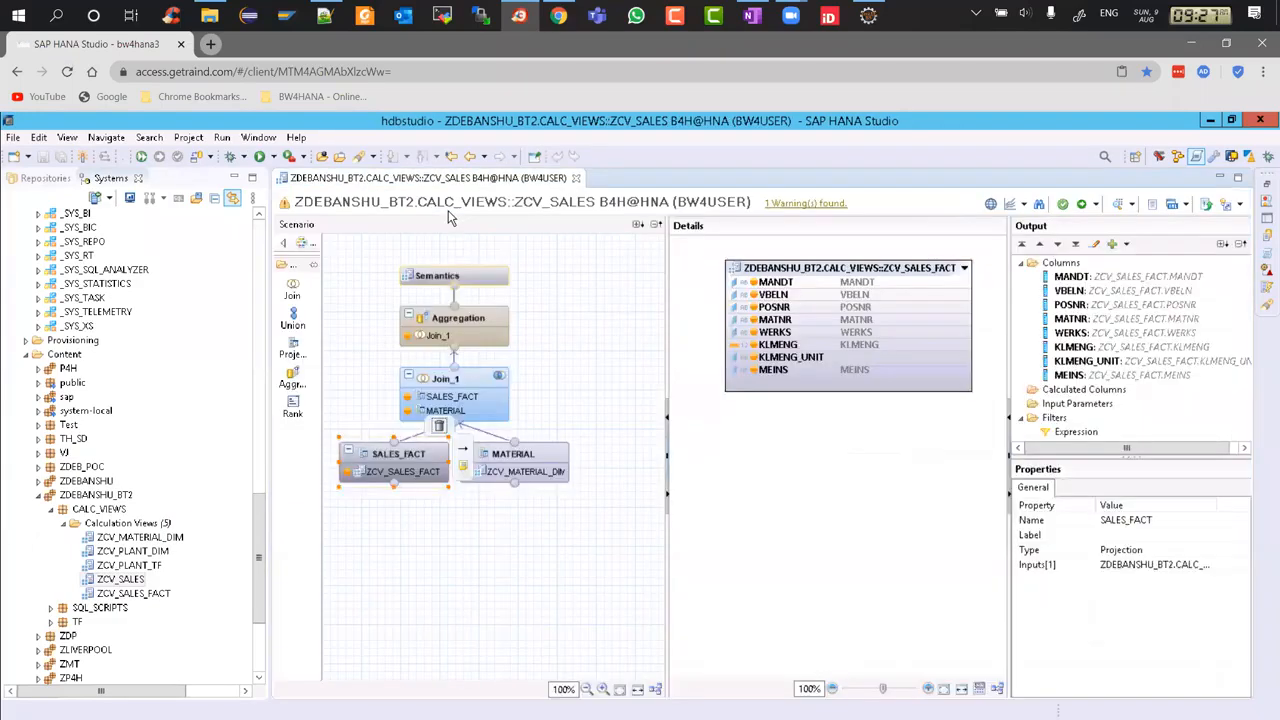
Insert a new join node between Join_1 and Aggregation, and auto-arrange the scenario.
{"action": "left_click", "coordinate": [604, 334]}
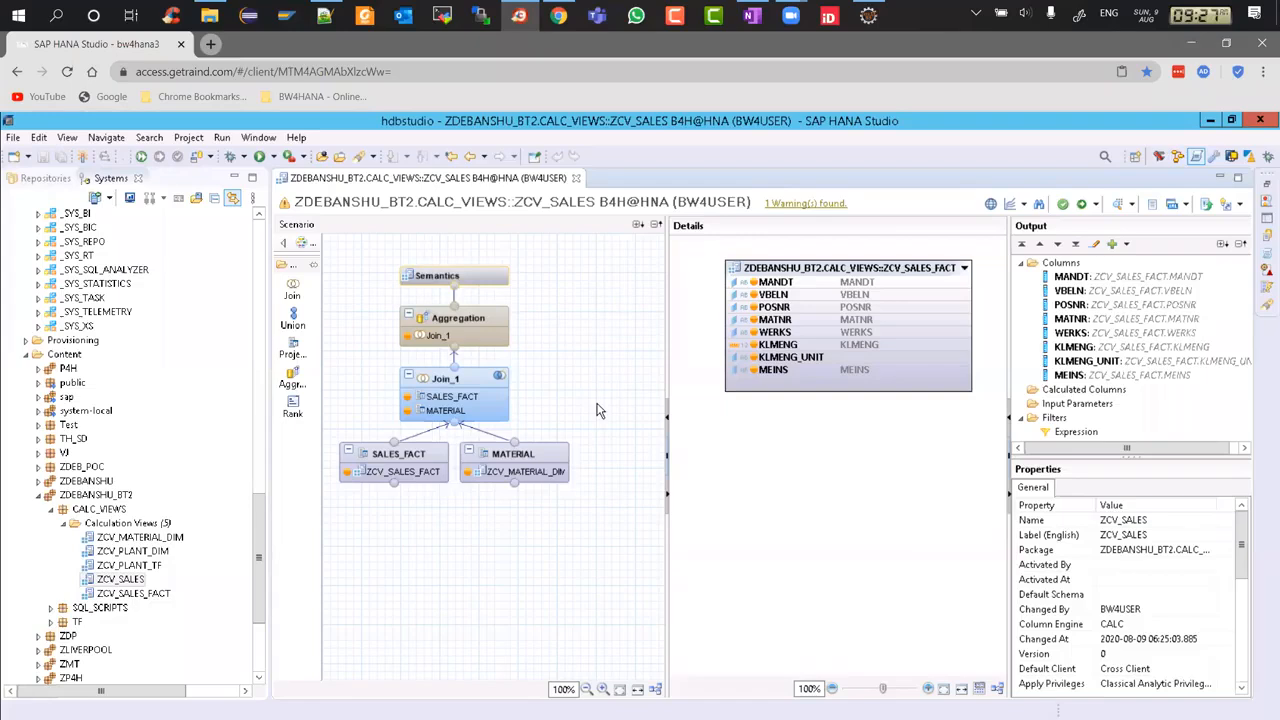
{"action": "left_click", "coordinate": [293, 292]}
{"action": "left_click", "coordinate": [454, 358]}
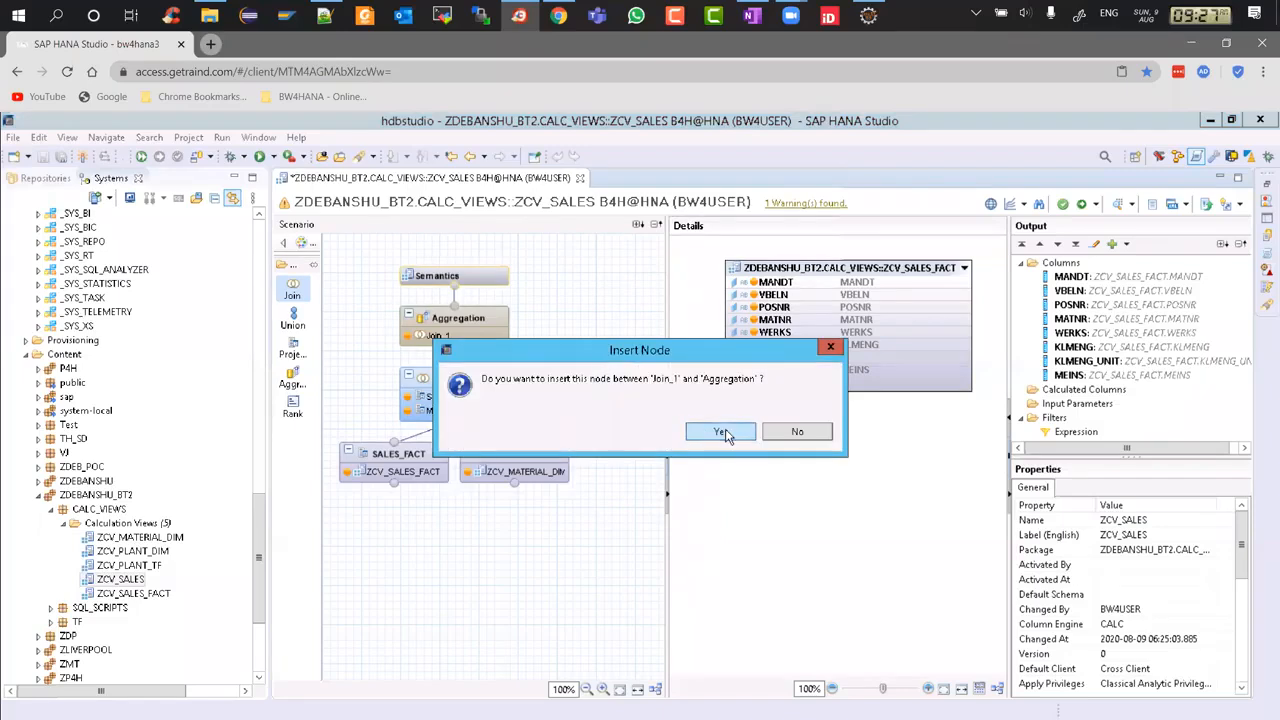
{"action": "left_click", "coordinate": [721, 432]}
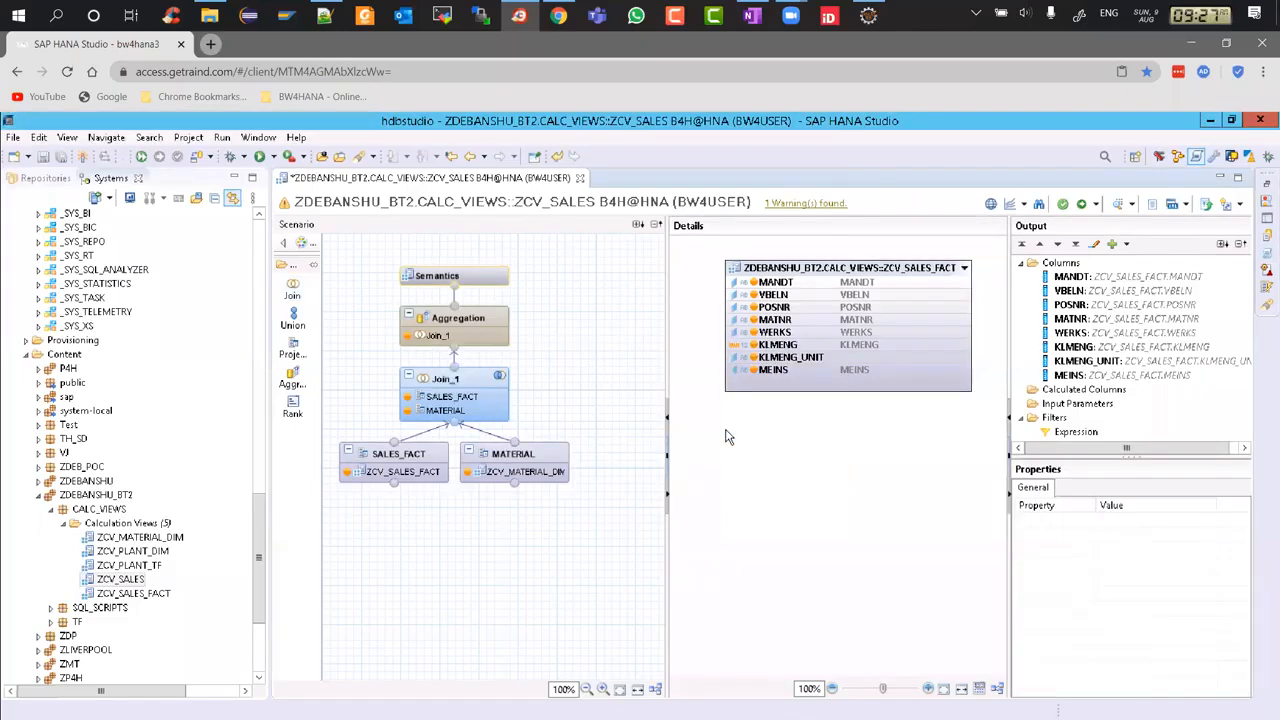
{"action": "right_click", "coordinate": [570, 332]}
{"action": "left_click", "coordinate": [603, 340]}
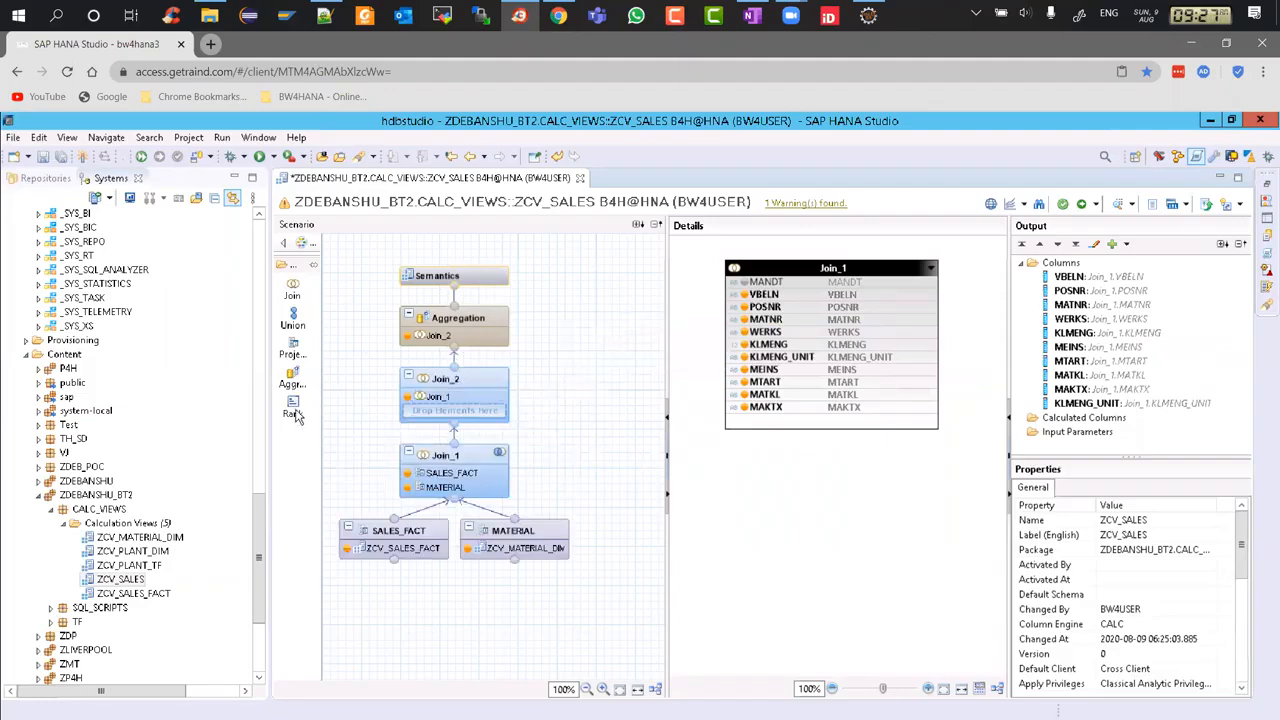
Add a projection node to the scenario beside Join_1.
{"action": "left_click", "coordinate": [293, 350]}
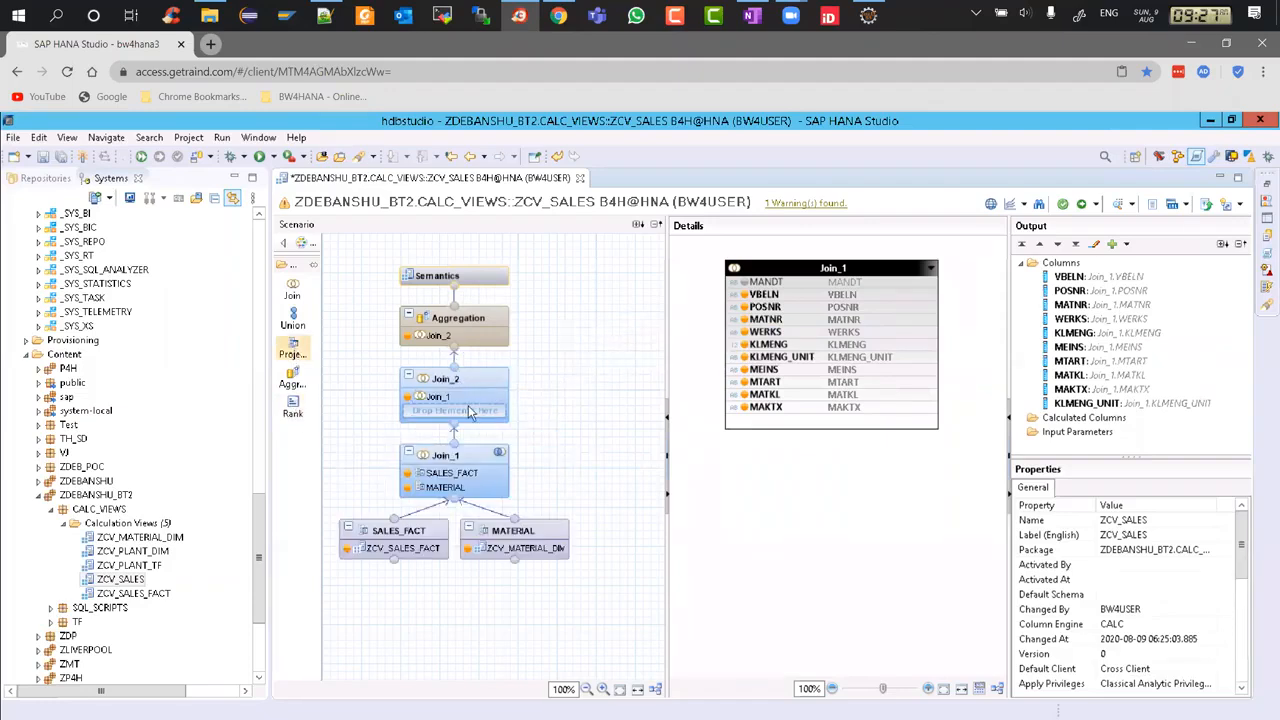
{"action": "left_click", "coordinate": [557, 435]}
{"action": "mouse_move", "coordinate": [624, 487]}
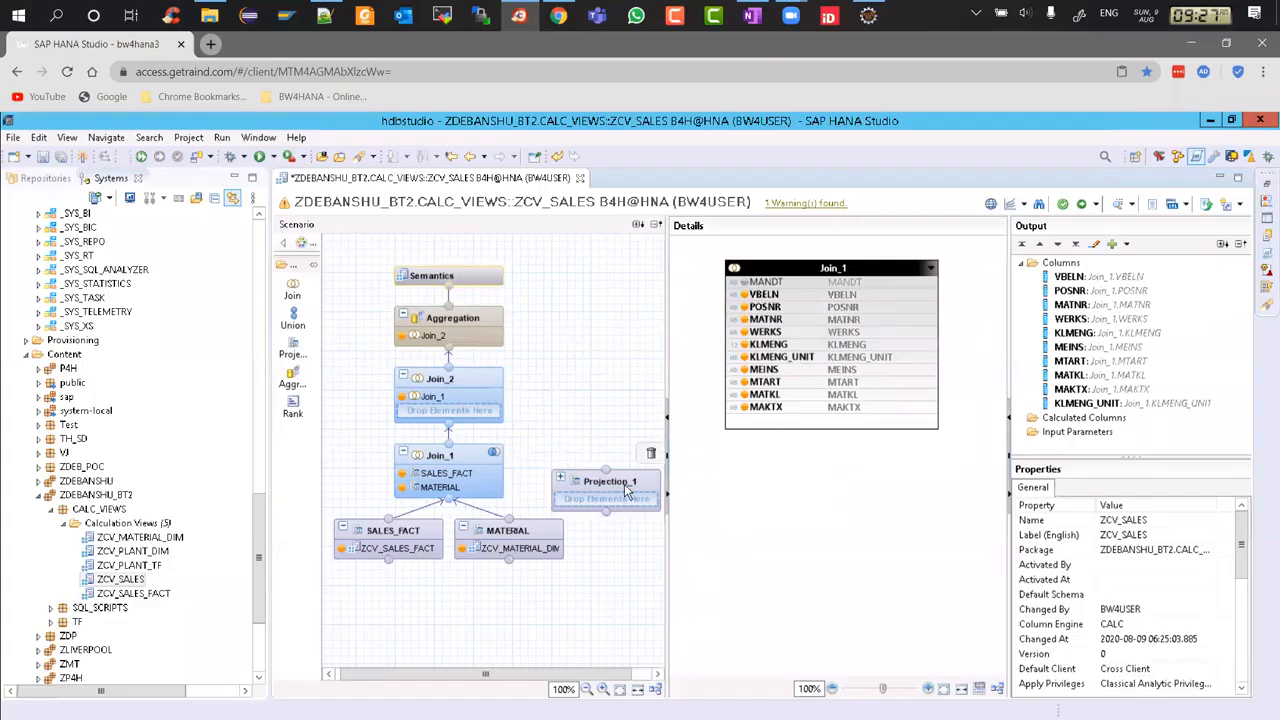
{"action": "right_click", "coordinate": [624, 486]}
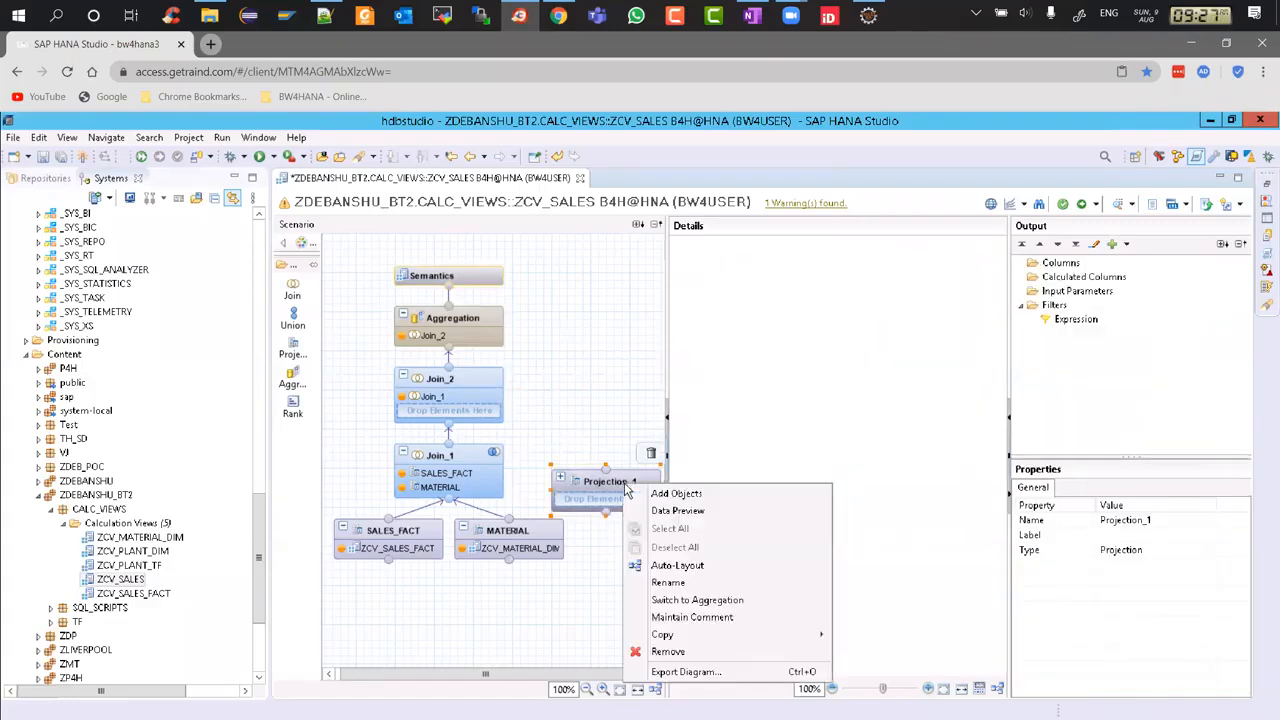
{"action": "left_click", "coordinate": [652, 497]}
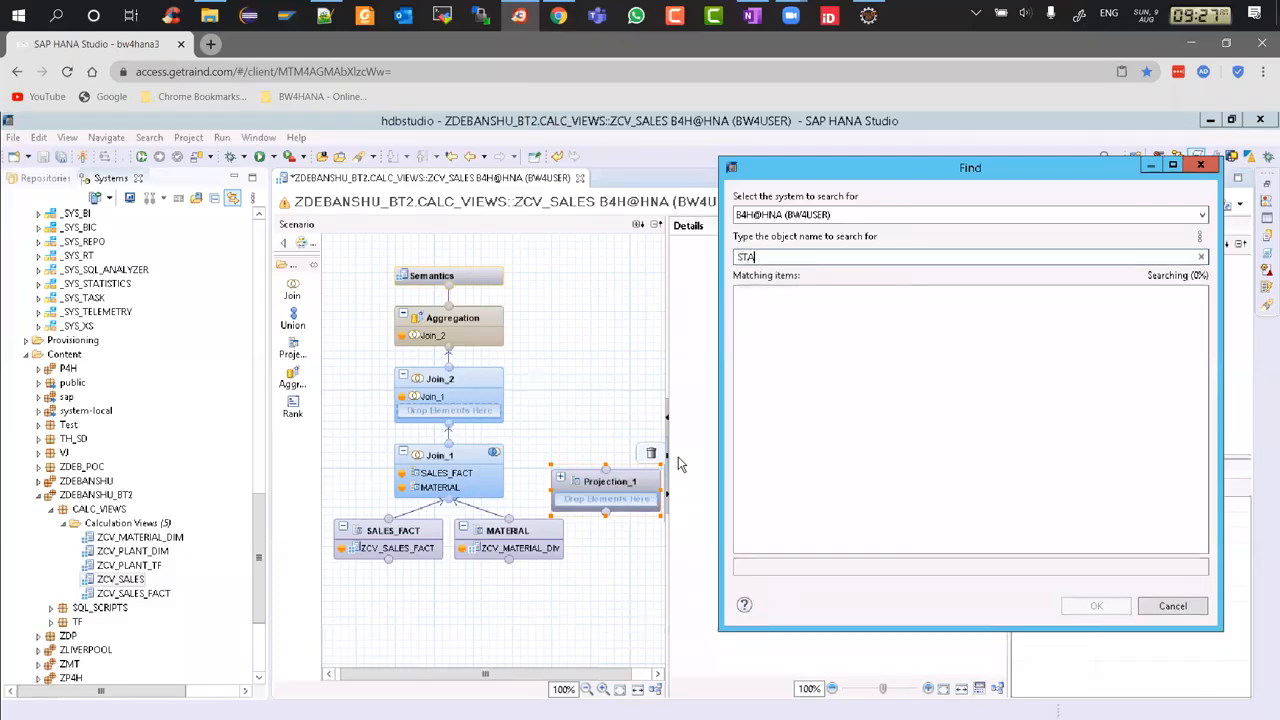
{"action": "left_click", "coordinate": [1160, 606]}
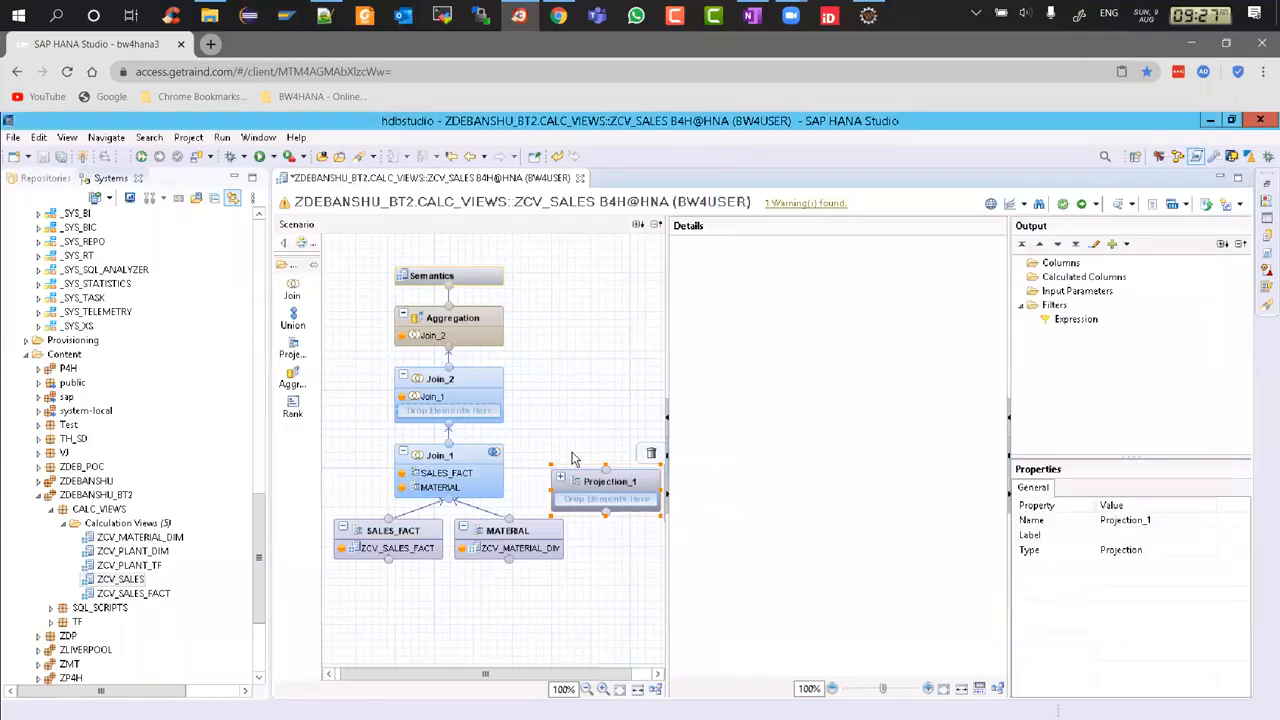
Add the ZCV_PLANT_TF view as the source of the new projection node and rename the node PLANT.
{"action": "left_click", "coordinate": [112, 566]}
{"action": "left_click_drag", "start_coordinate": [467, 525], "coordinate": [601, 504]}
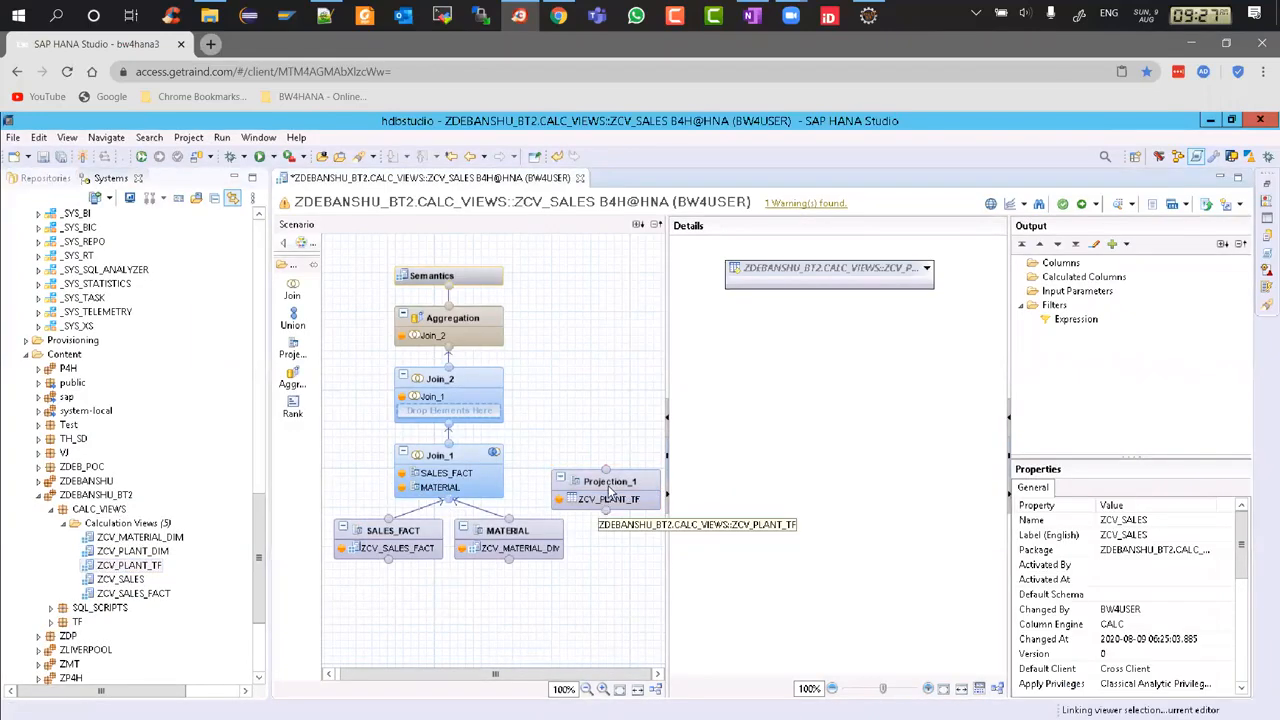
{"action": "left_click", "coordinate": [614, 487]}
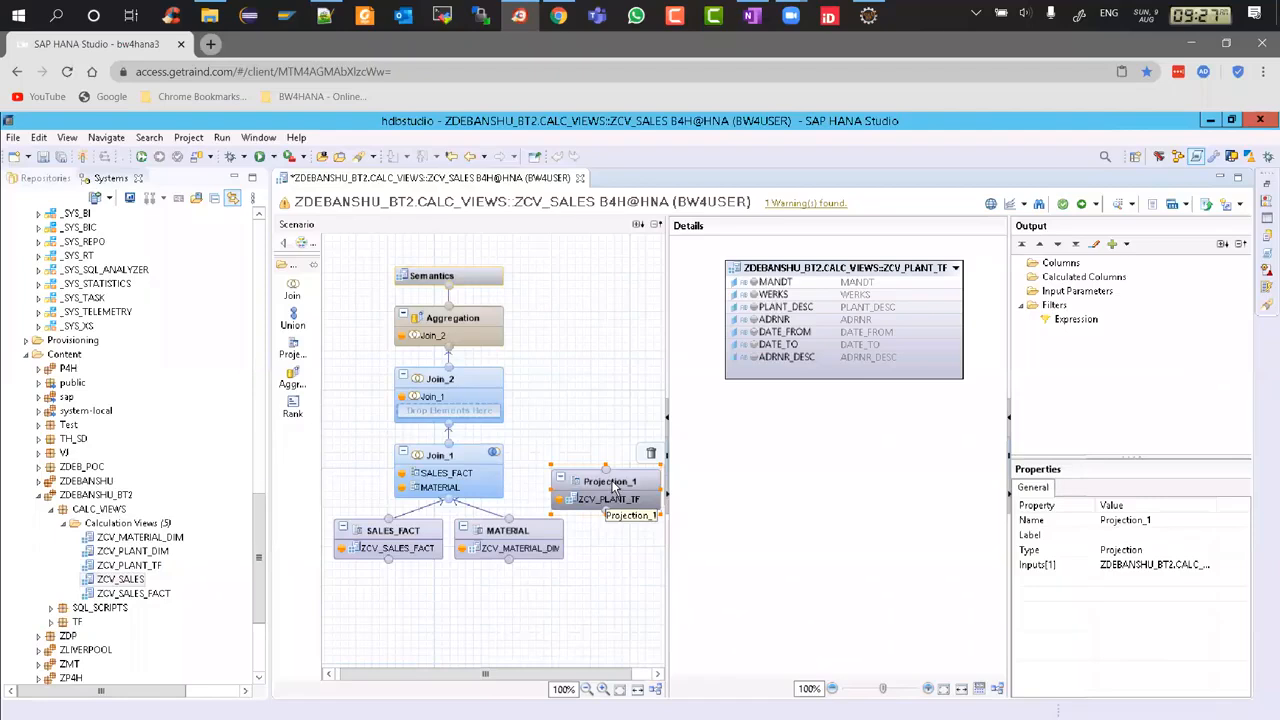
{"action": "left_click", "coordinate": [613, 481]}
{"action": "type", "text": "pla"}
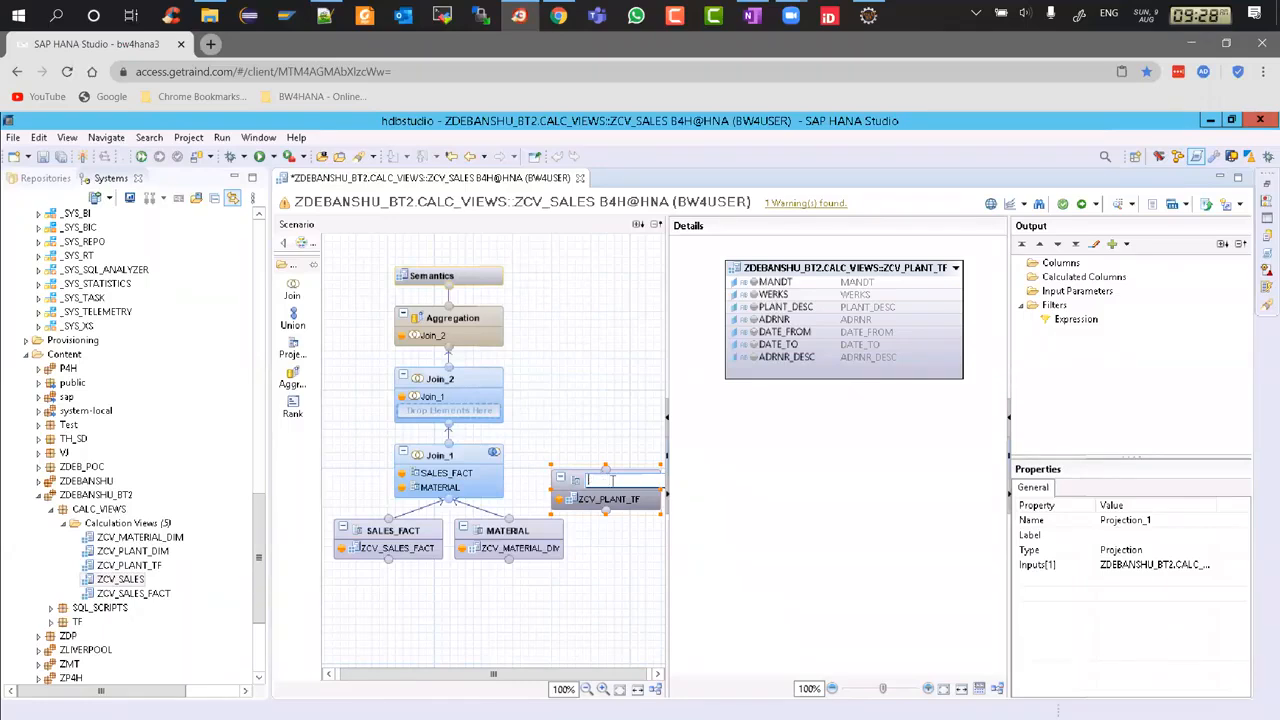
{"action": "type", "text": "ANT"}
{"action": "key", "text": "Return"}
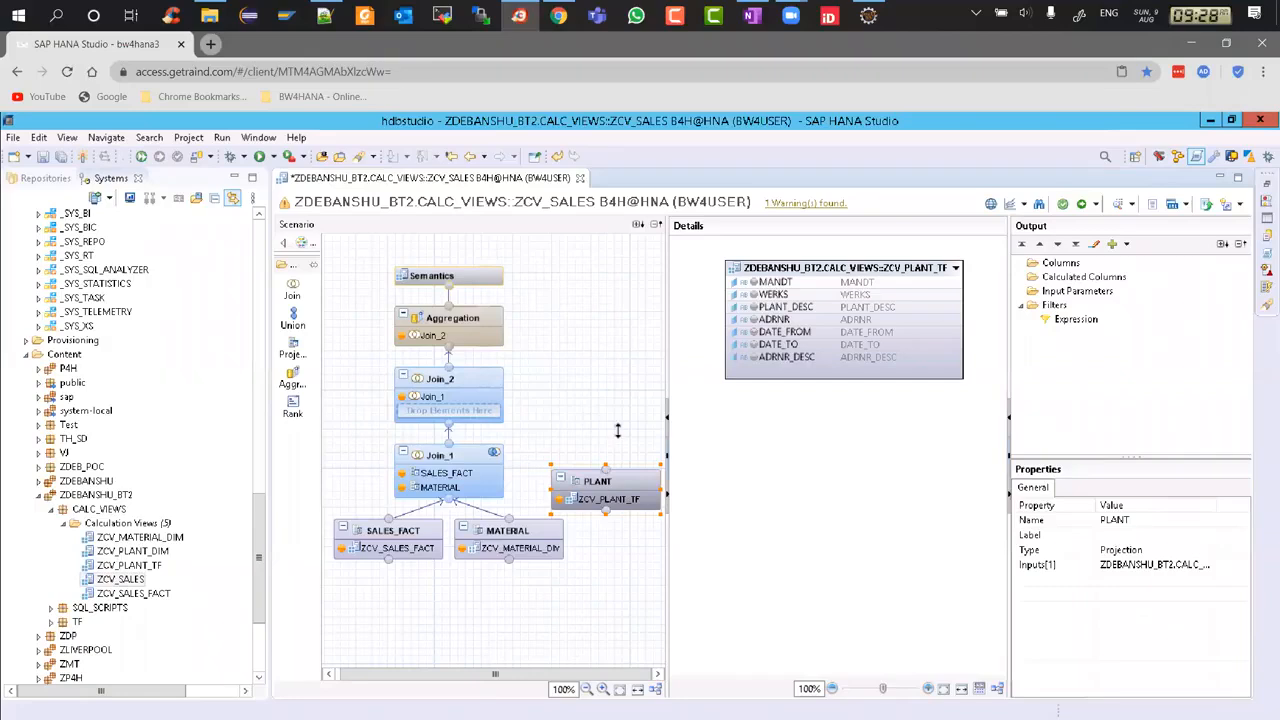
Connect the PLANT projection to Join_2 and add all ZCV_PLANT_TF columns to the projection's output.
{"action": "left_click_drag", "start_coordinate": [608, 472], "coordinate": [490, 412]}
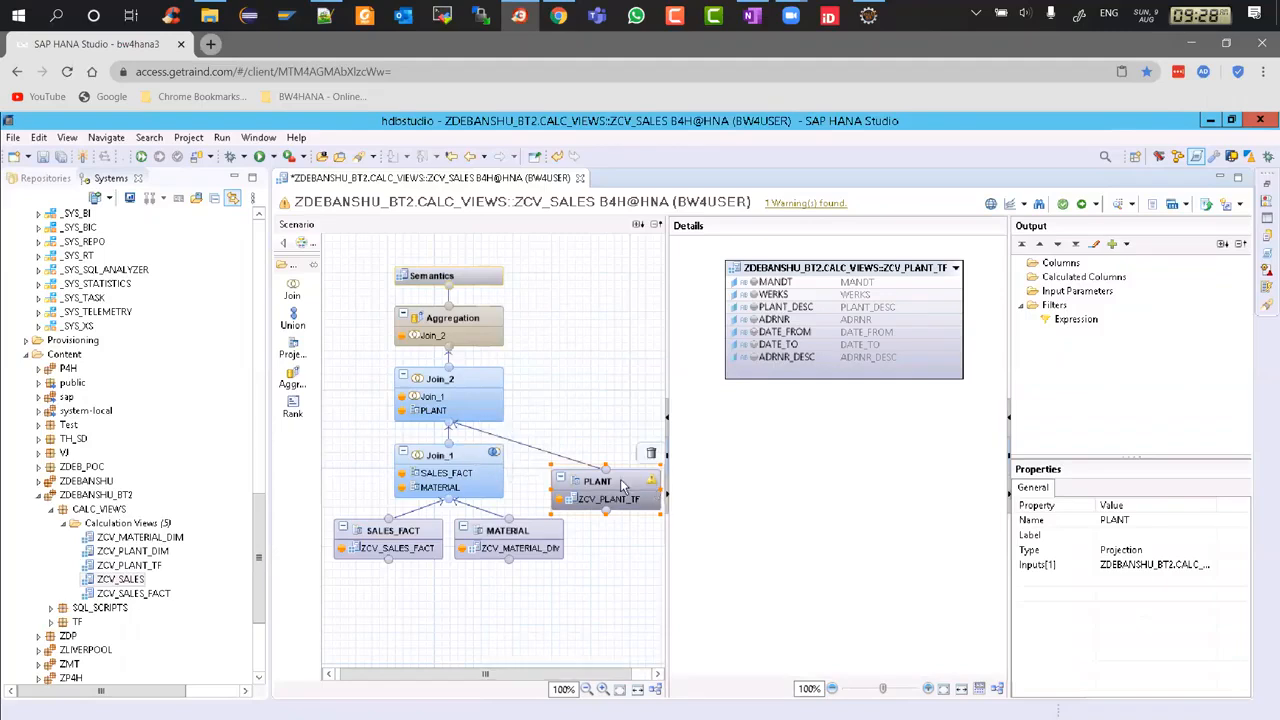
{"action": "left_click", "coordinate": [815, 272]}
{"action": "right_click", "coordinate": [815, 272]}
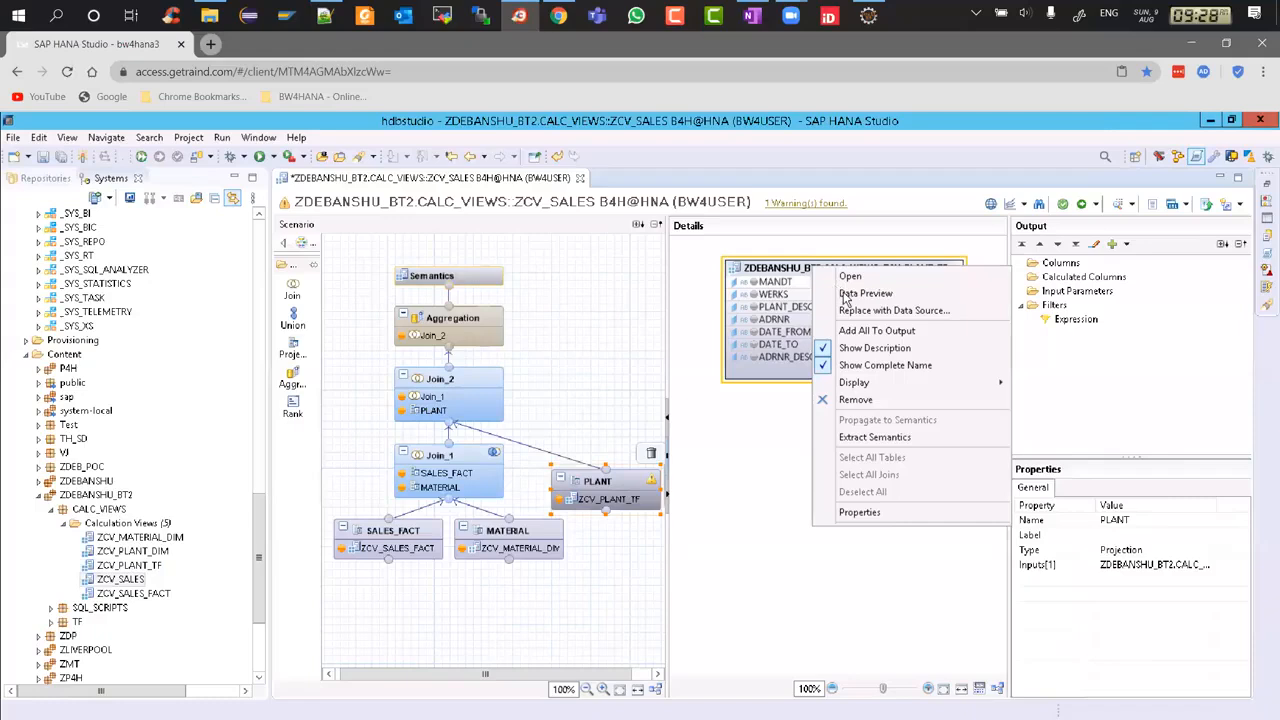
{"action": "left_click", "coordinate": [878, 331]}
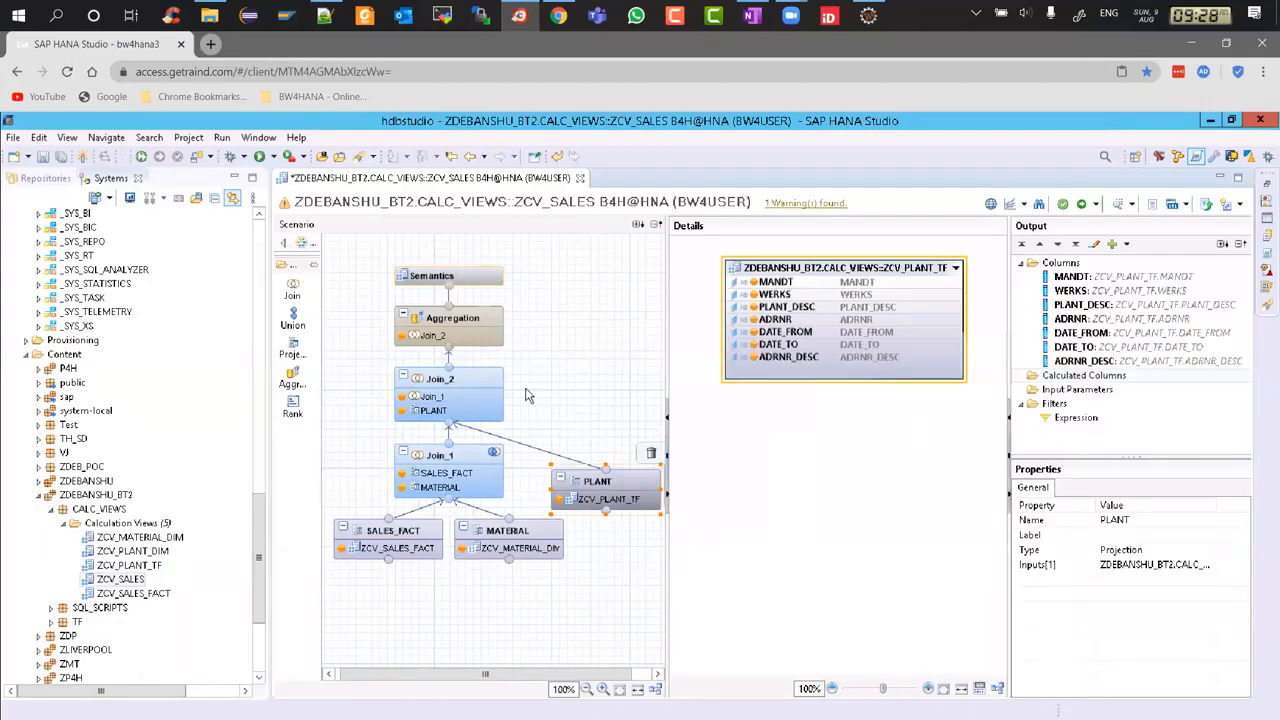
Start a new join in the Join_2 node with Join_1 as left table and PLANT as right table.
{"action": "left_click", "coordinate": [490, 388]}
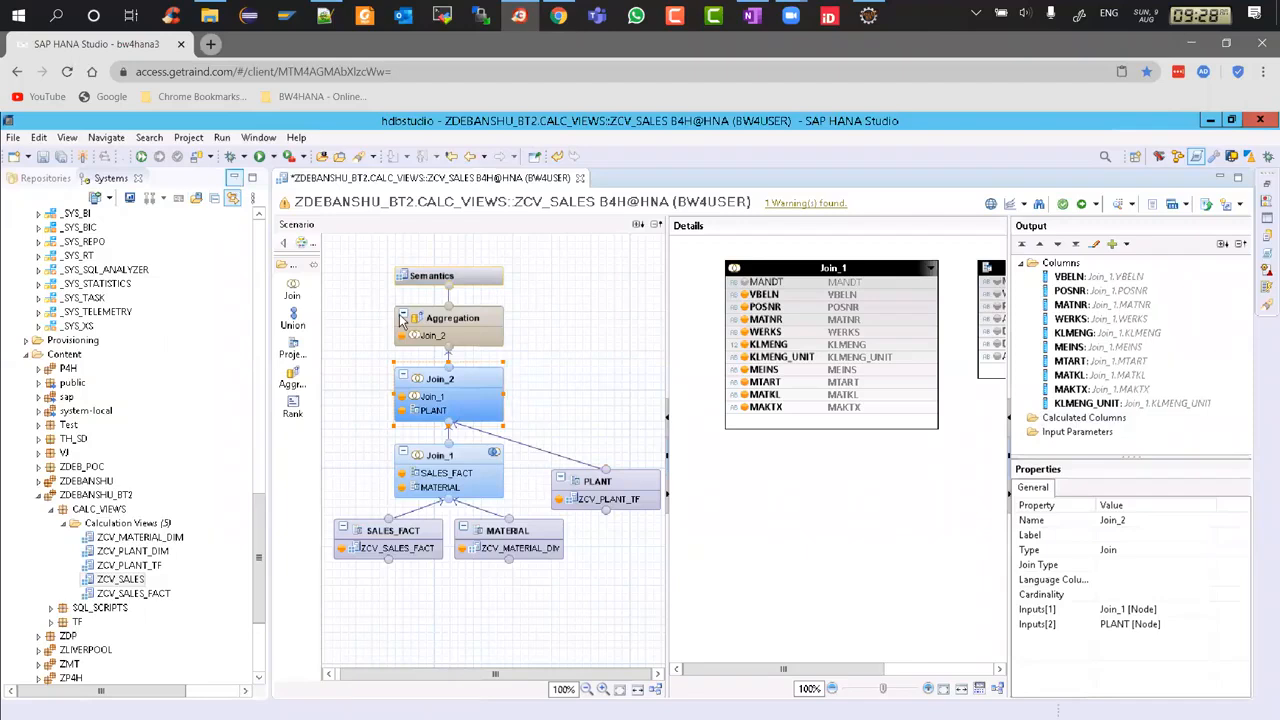
{"action": "left_click", "coordinate": [234, 179]}
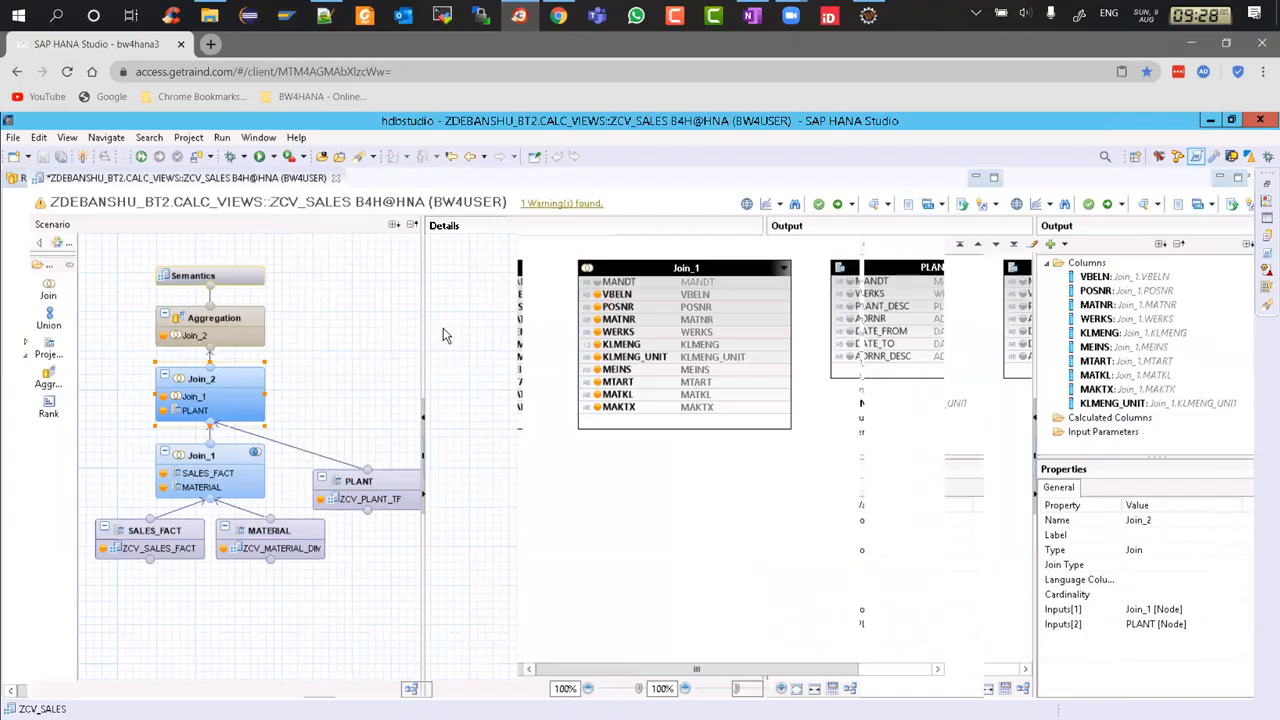
{"action": "right_click", "coordinate": [699, 463]}
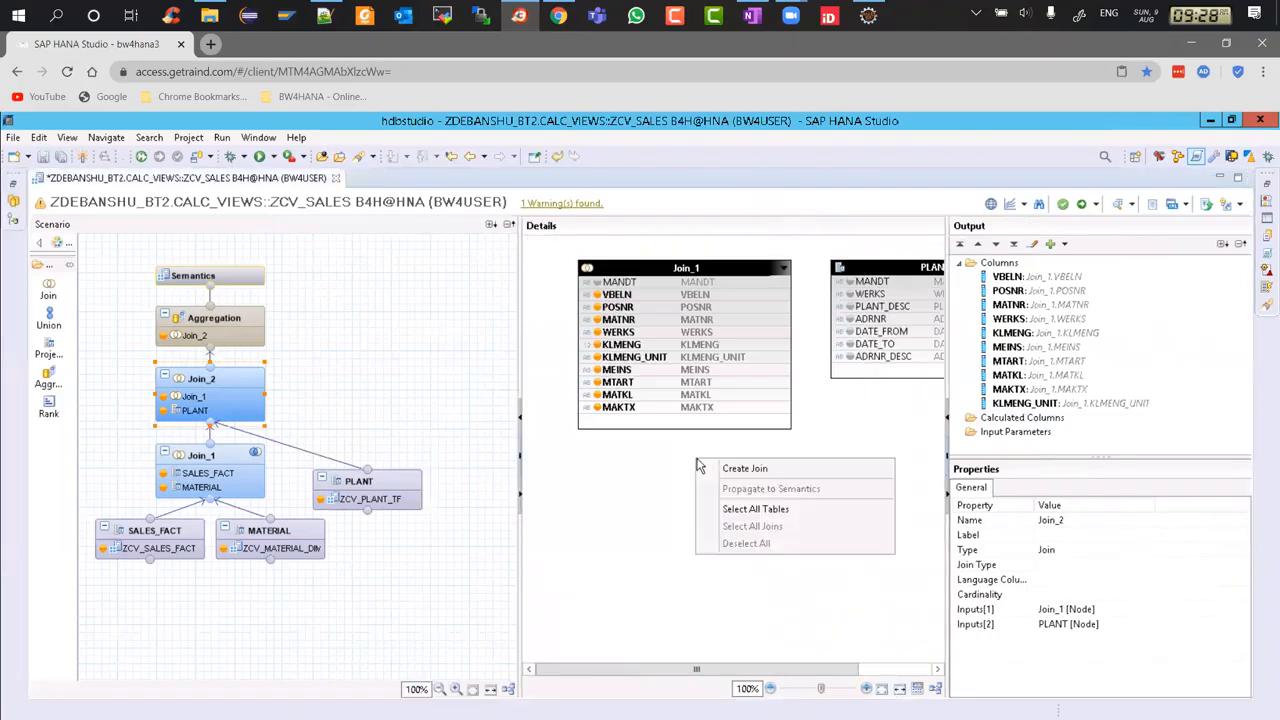
{"action": "left_click", "coordinate": [744, 470]}
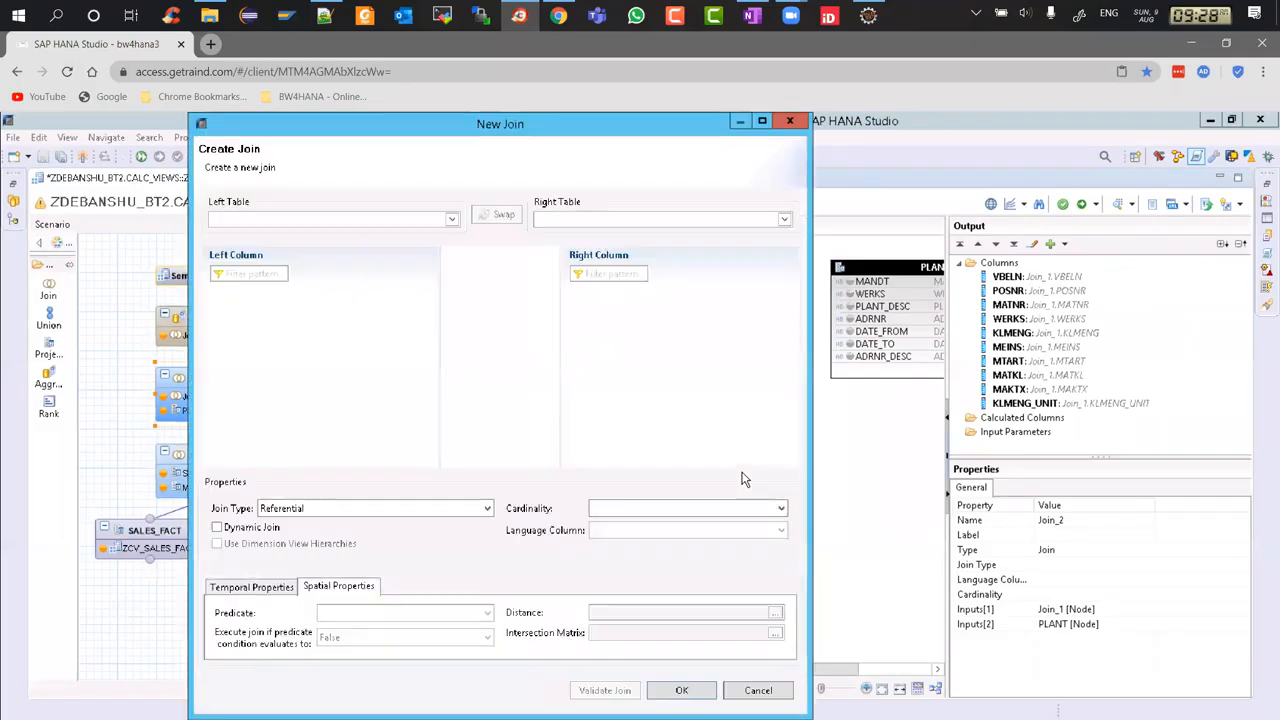
{"action": "left_click", "coordinate": [405, 222]}
{"action": "left_click", "coordinate": [314, 240]}
{"action": "left_click", "coordinate": [617, 222]}
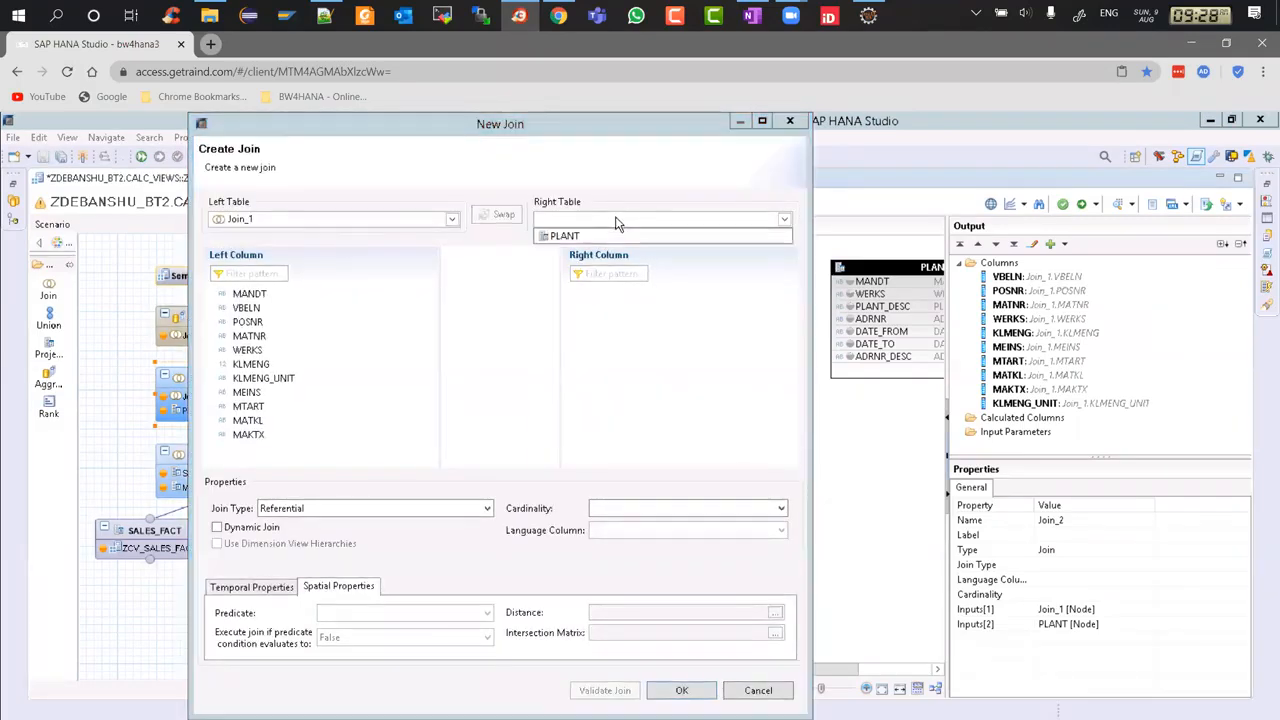
{"action": "left_click", "coordinate": [608, 234]}
Map MANDT to MANDT and WERKS to WERKS, and create the join as Left Outer.
{"action": "left_click_drag", "start_coordinate": [250, 294], "coordinate": [608, 295]}
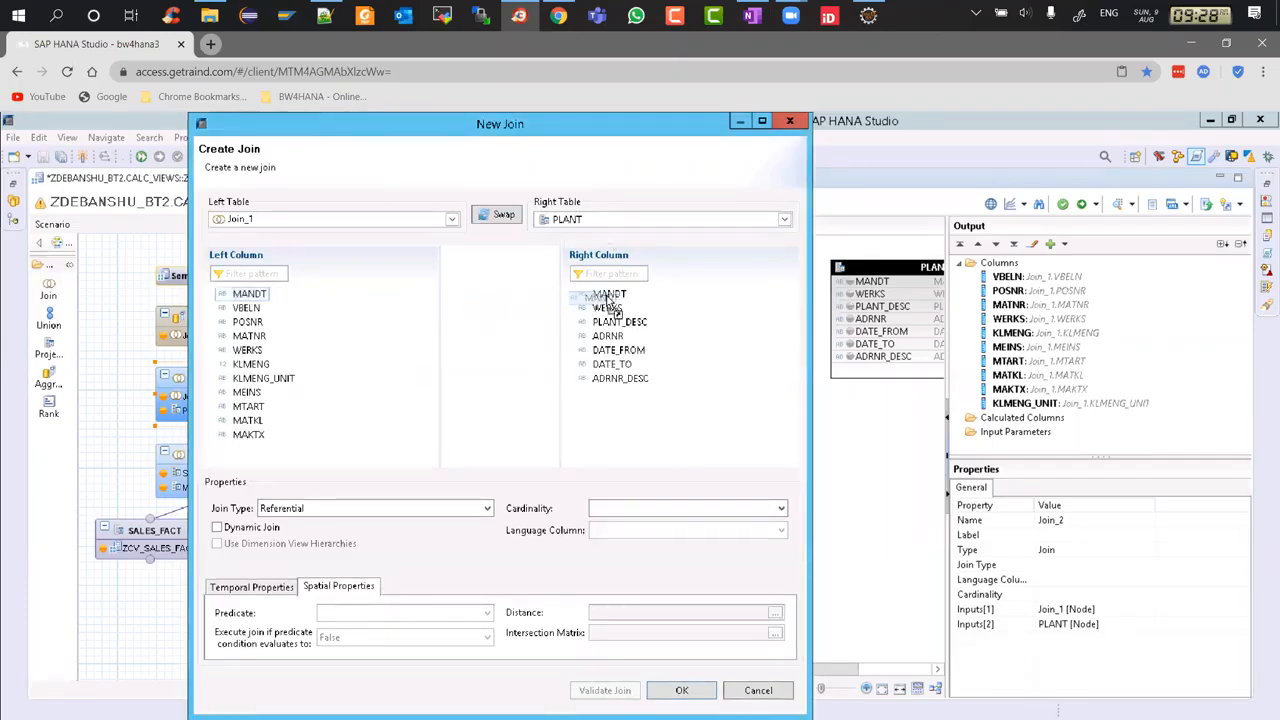
{"action": "left_click_drag", "start_coordinate": [256, 354], "coordinate": [610, 315]}
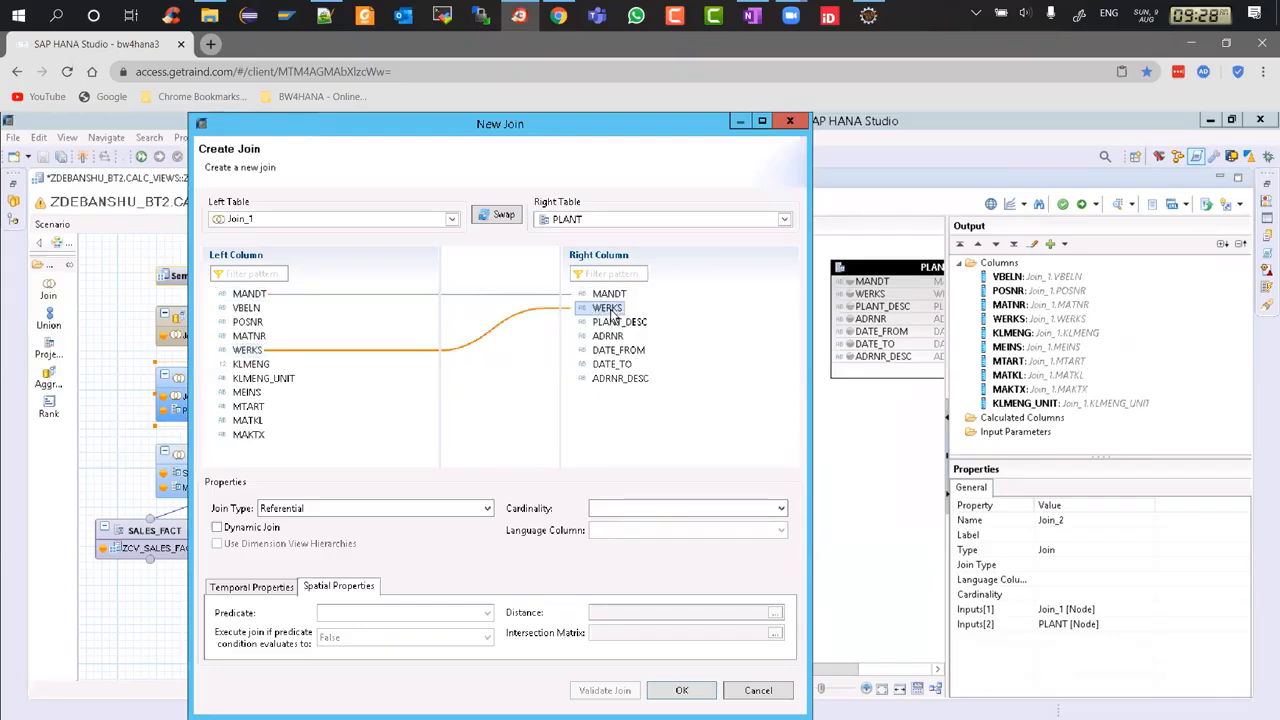
{"action": "left_click", "coordinate": [383, 510]}
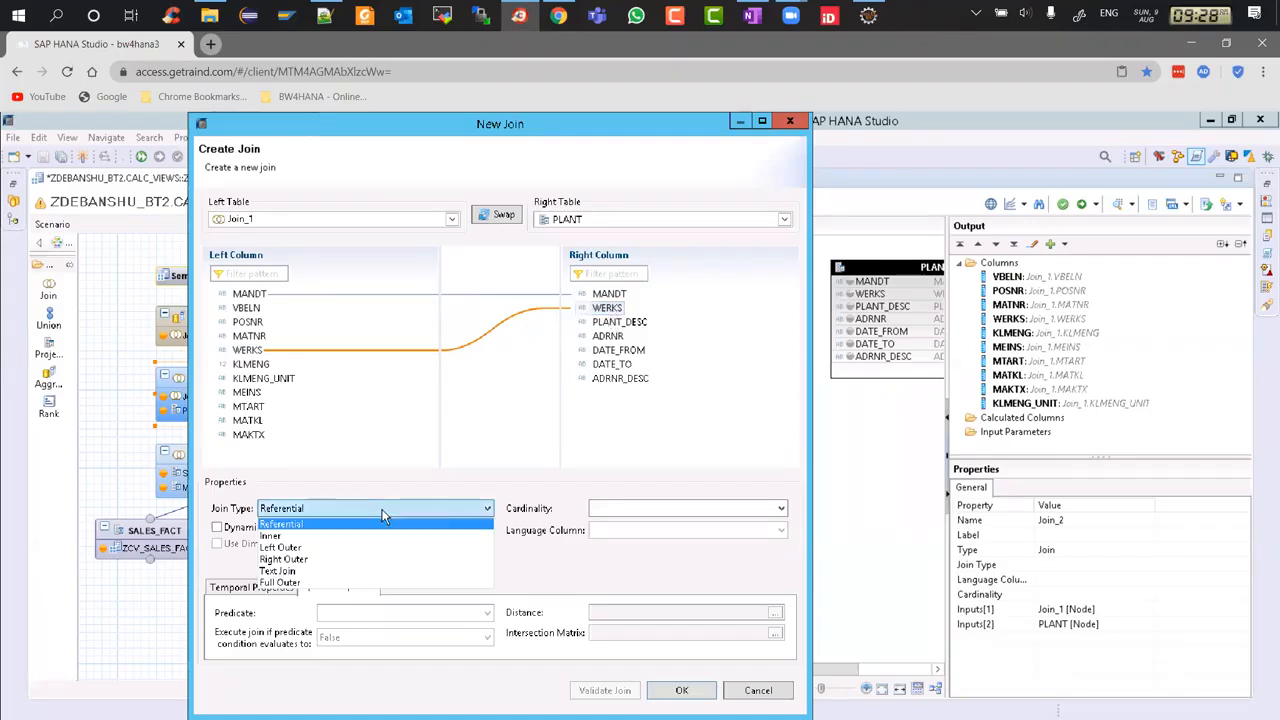
{"action": "left_click", "coordinate": [322, 547]}
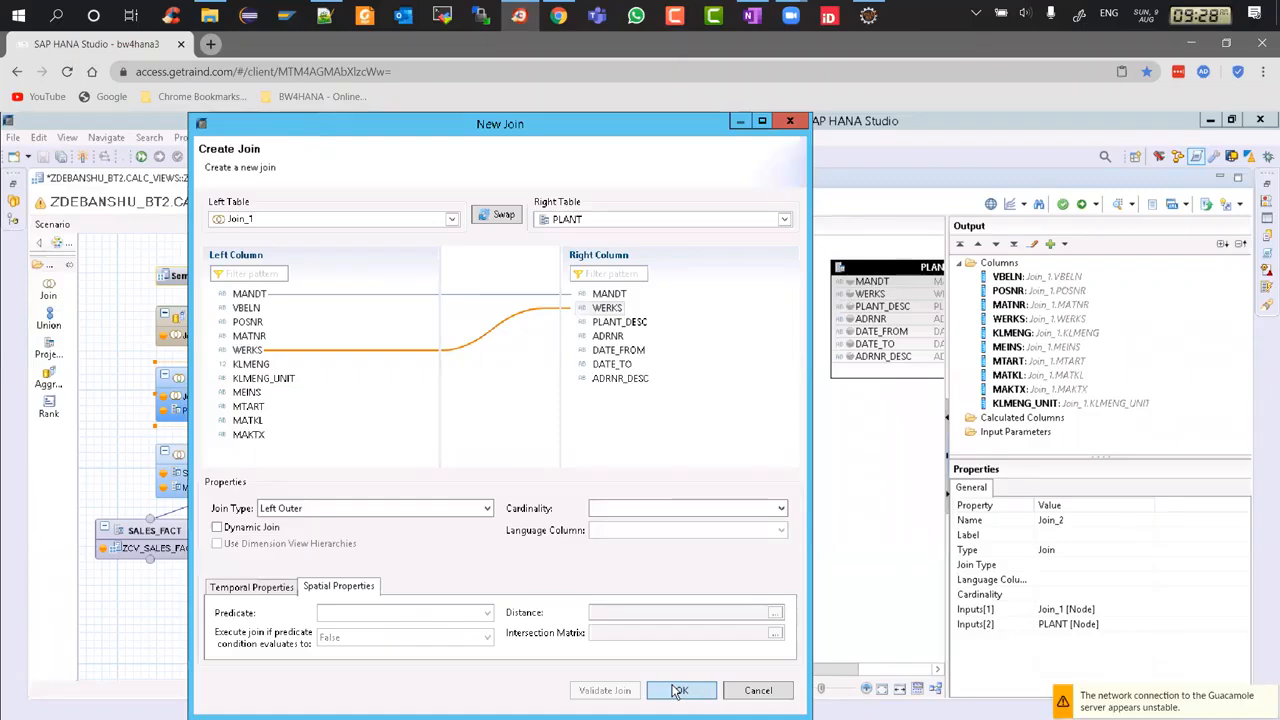
{"action": "left_click", "coordinate": [679, 690]}
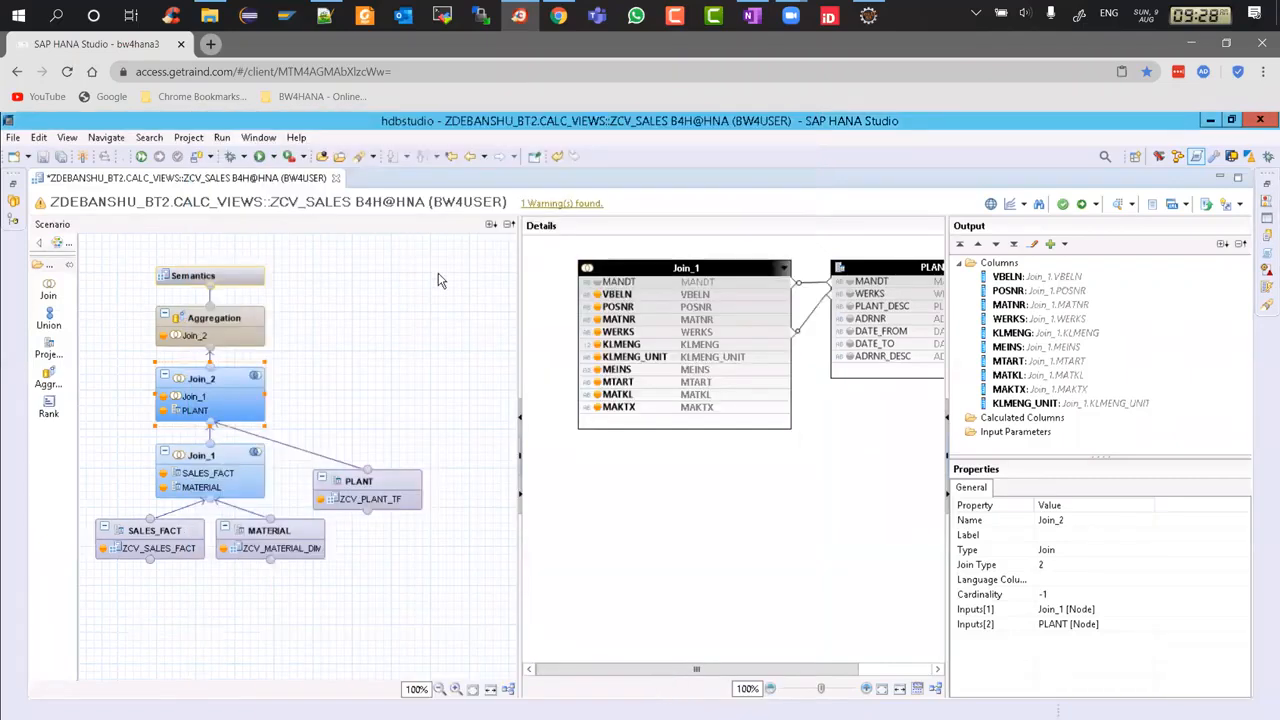
Auto-arrange the scenario and add PLANT_DESC from PLANT to the Join_2 output.
{"action": "right_click", "coordinate": [390, 280]}
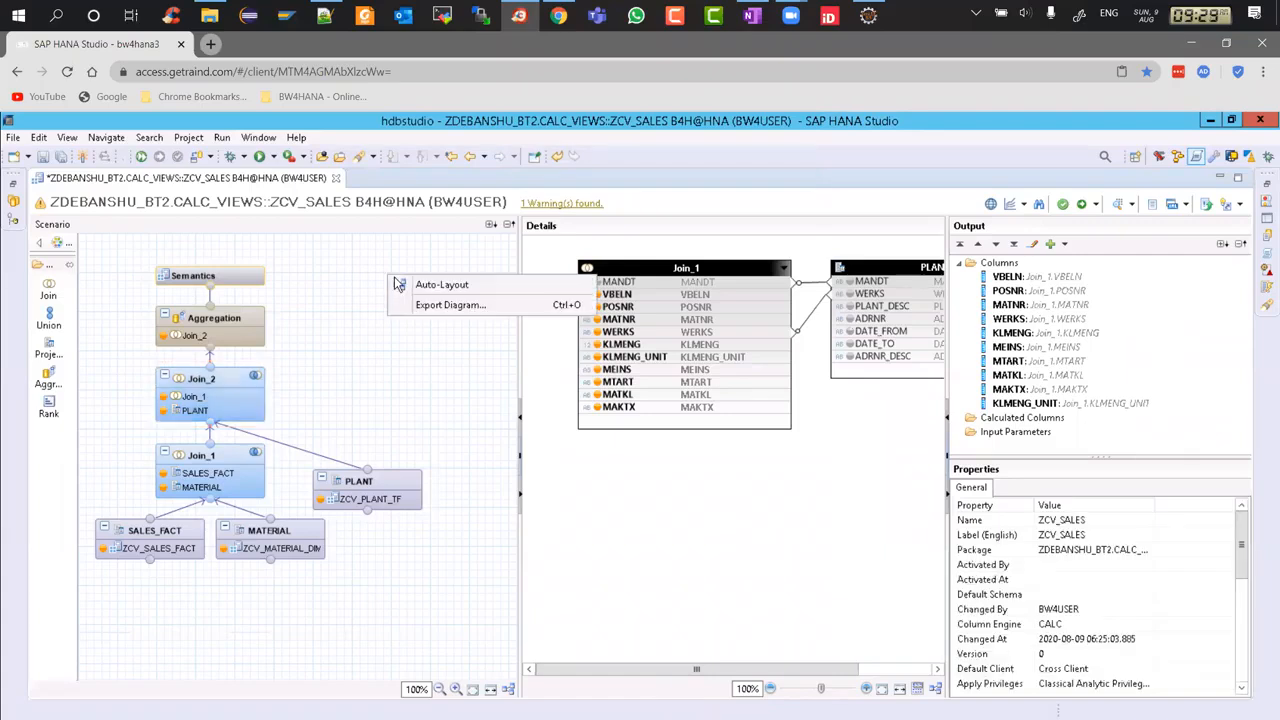
{"action": "left_click", "coordinate": [416, 284]}
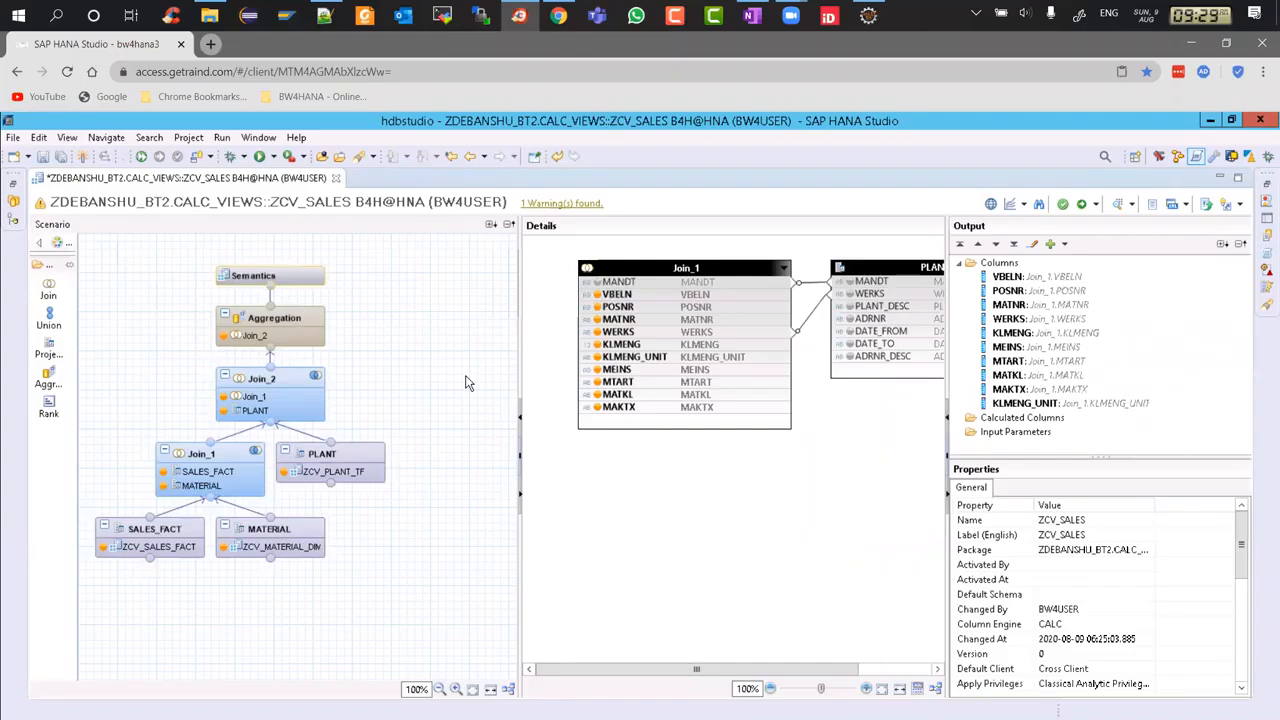
{"action": "left_click", "coordinate": [850, 309]}
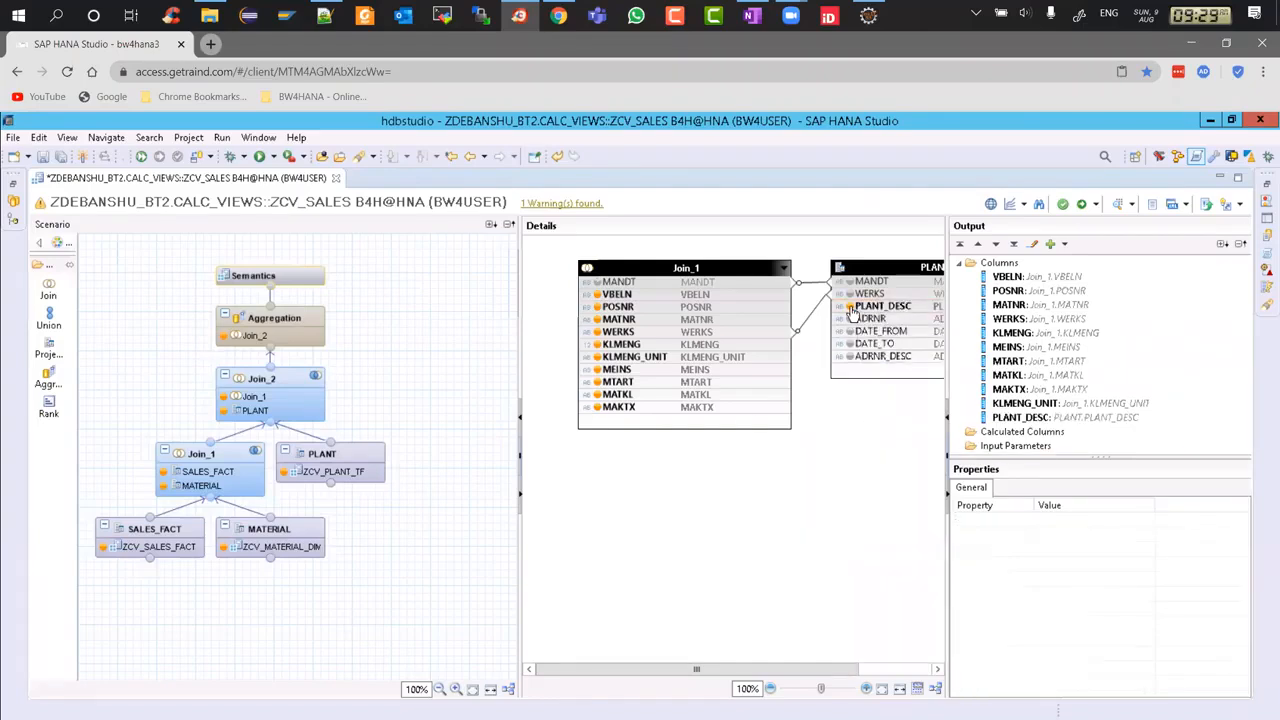
Add ADRNR, ADRNR_DESC, DATE_FROM and DATE_TO from PLANT to the Join_2 output.
{"action": "left_click", "coordinate": [851, 358]}
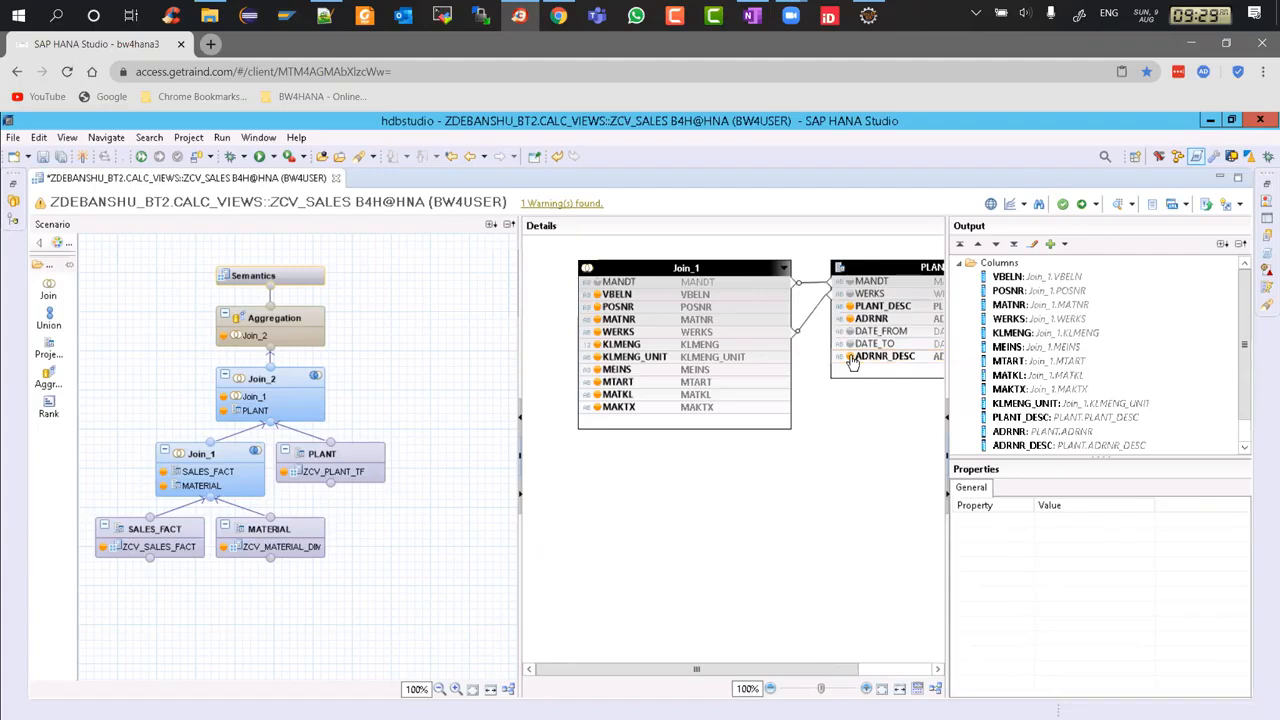
{"action": "left_click", "coordinate": [850, 332]}
{"action": "left_click", "coordinate": [851, 345]}
{"action": "left_click", "coordinate": [405, 334]}
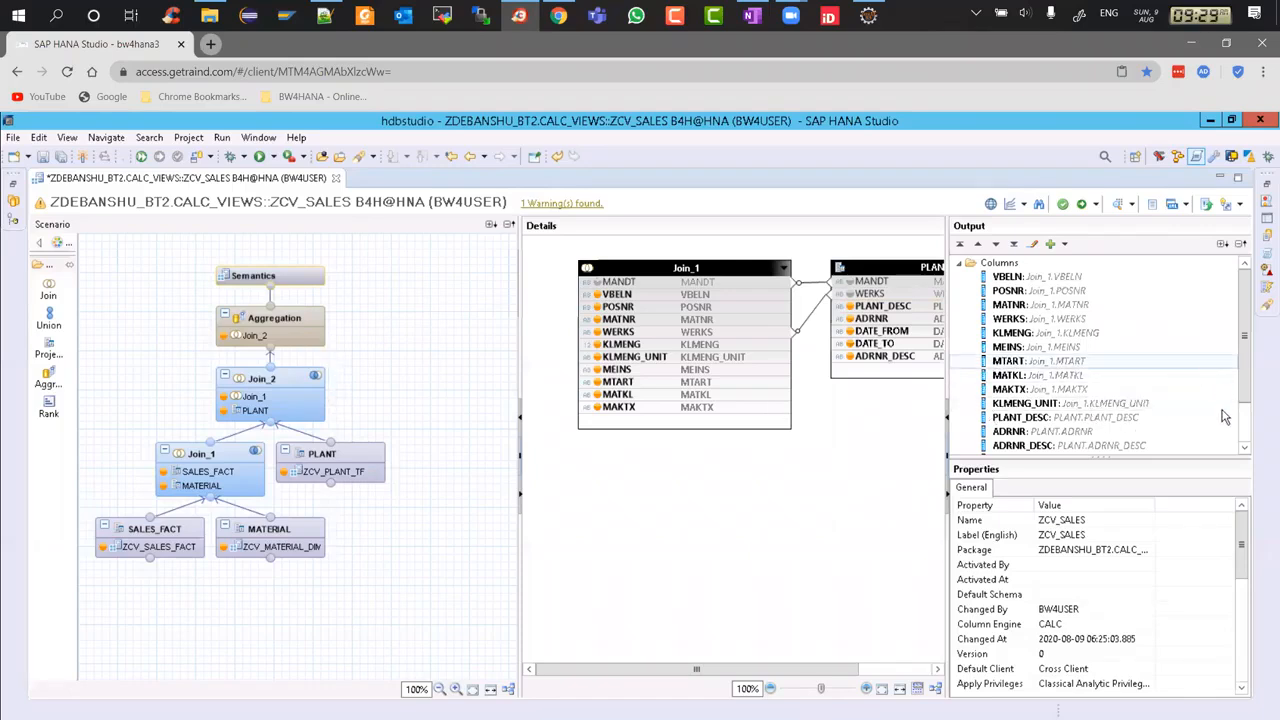
Propagate PLANT_DESC, ADRNR, ADRNR_DESC, DATE_FROM and DATE_TO from the Join_2 output to Semantics.
{"action": "left_click_drag", "start_coordinate": [1190, 457], "coordinate": [1170, 510]}
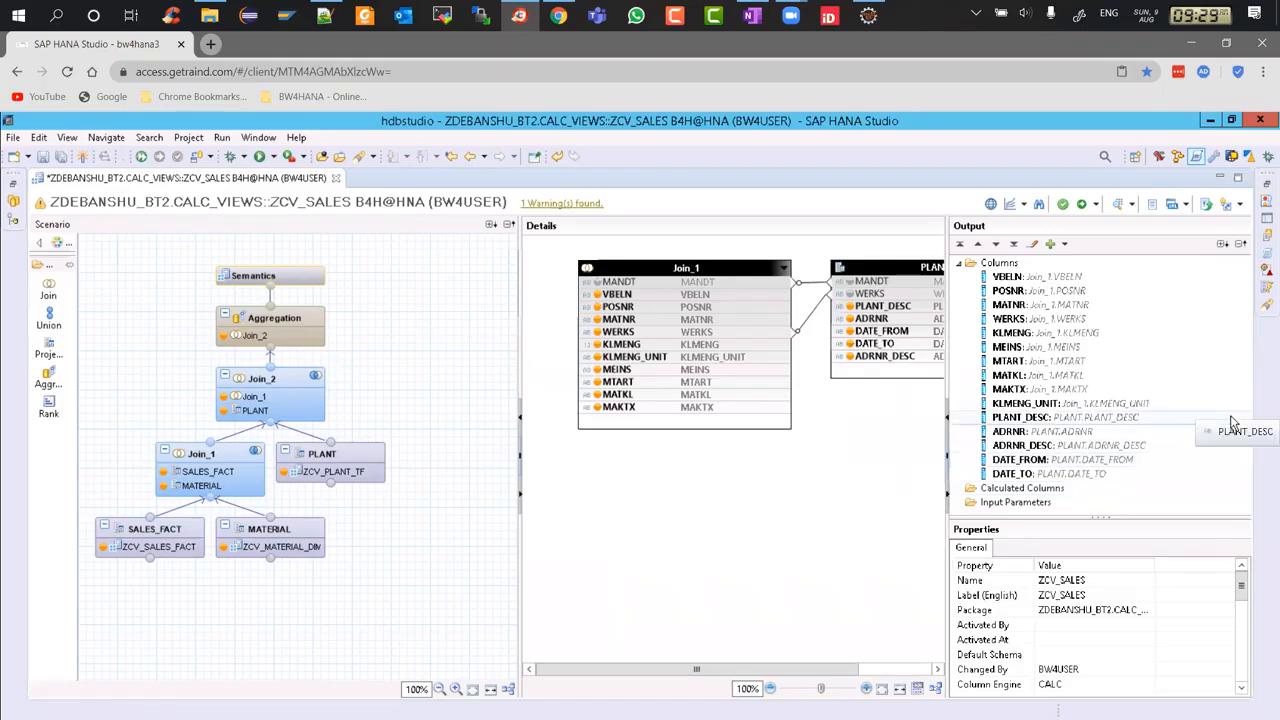
{"action": "left_click", "coordinate": [1022, 424]}
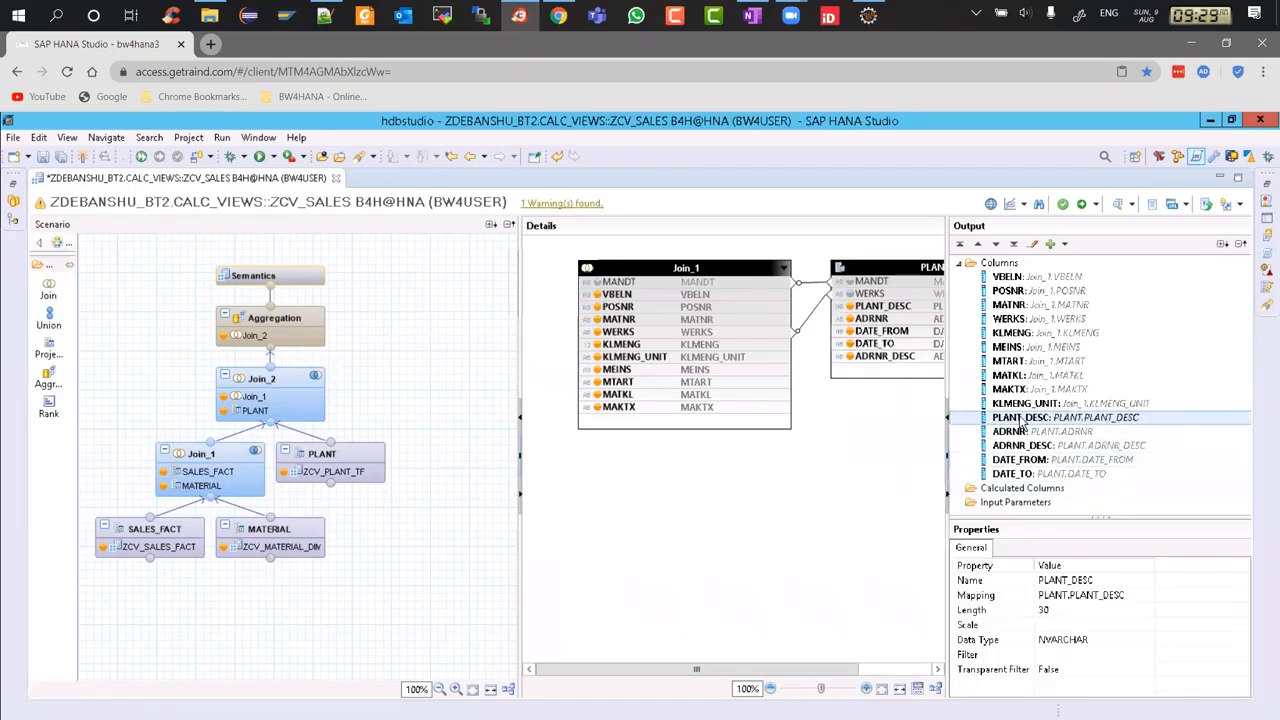
{"action": "left_click", "coordinate": [1022, 476], "text": "shift"}
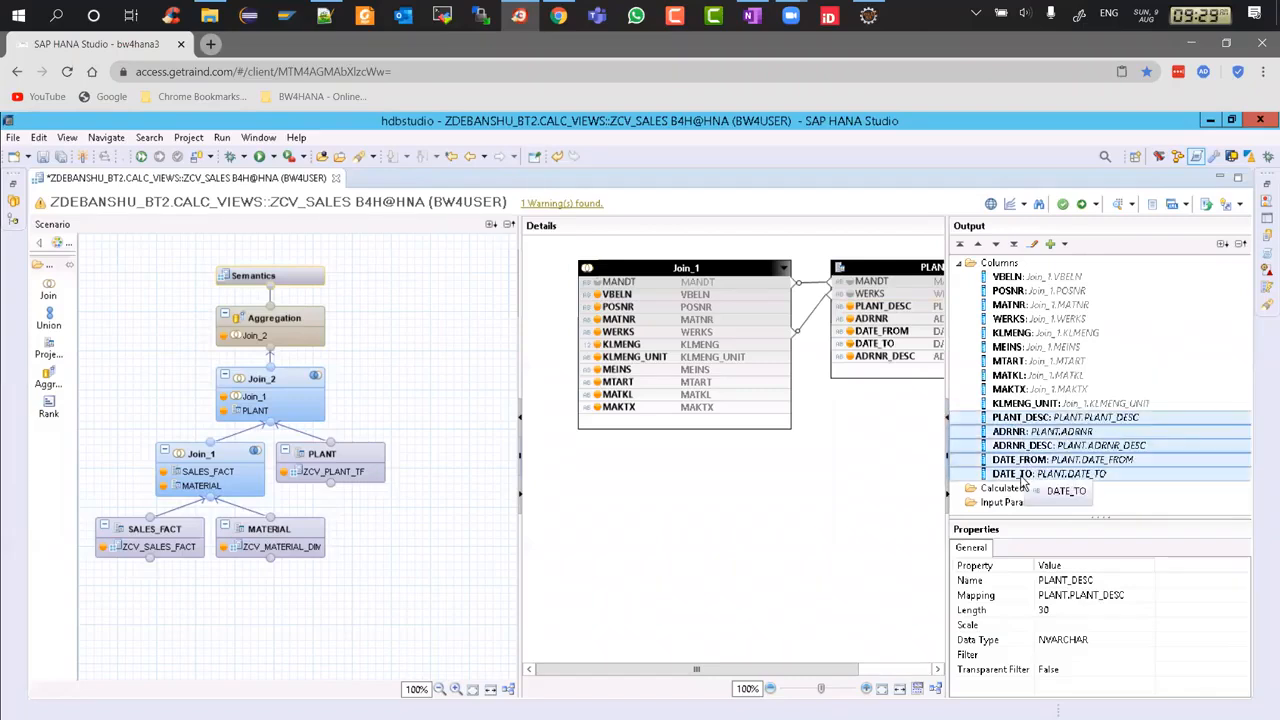
{"action": "right_click", "coordinate": [1022, 480]}
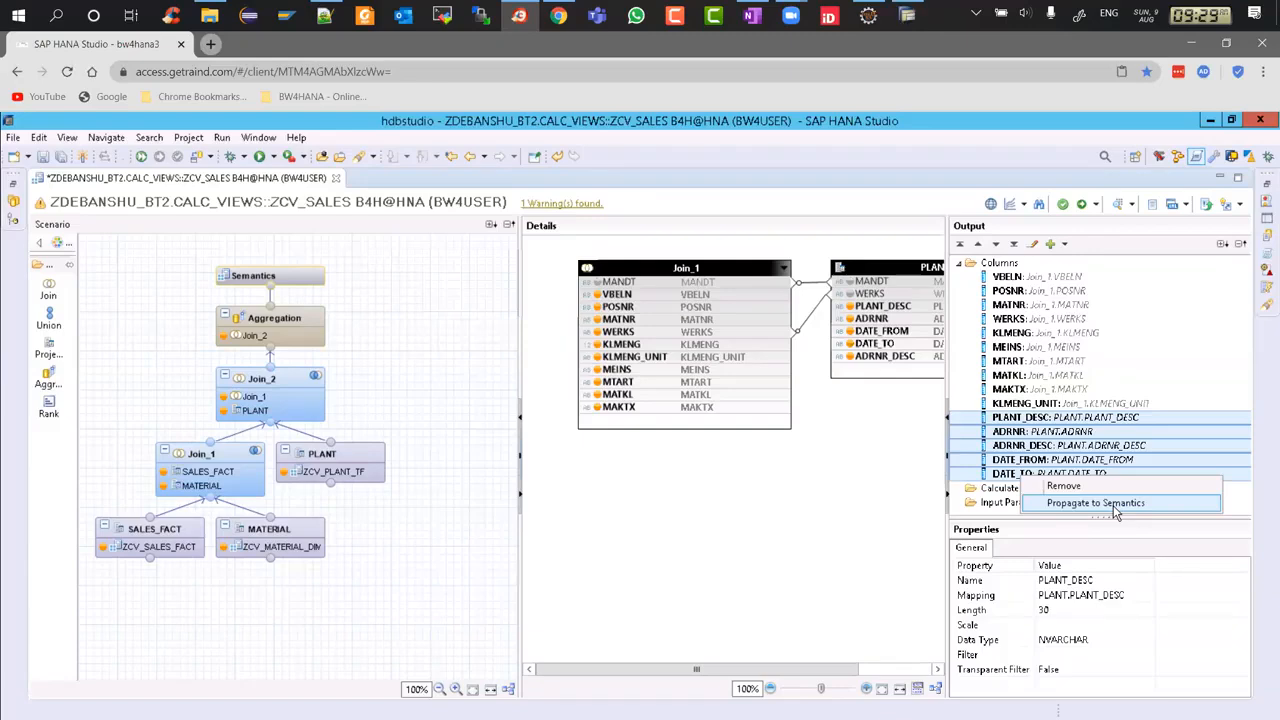
{"action": "left_click", "coordinate": [1113, 505]}
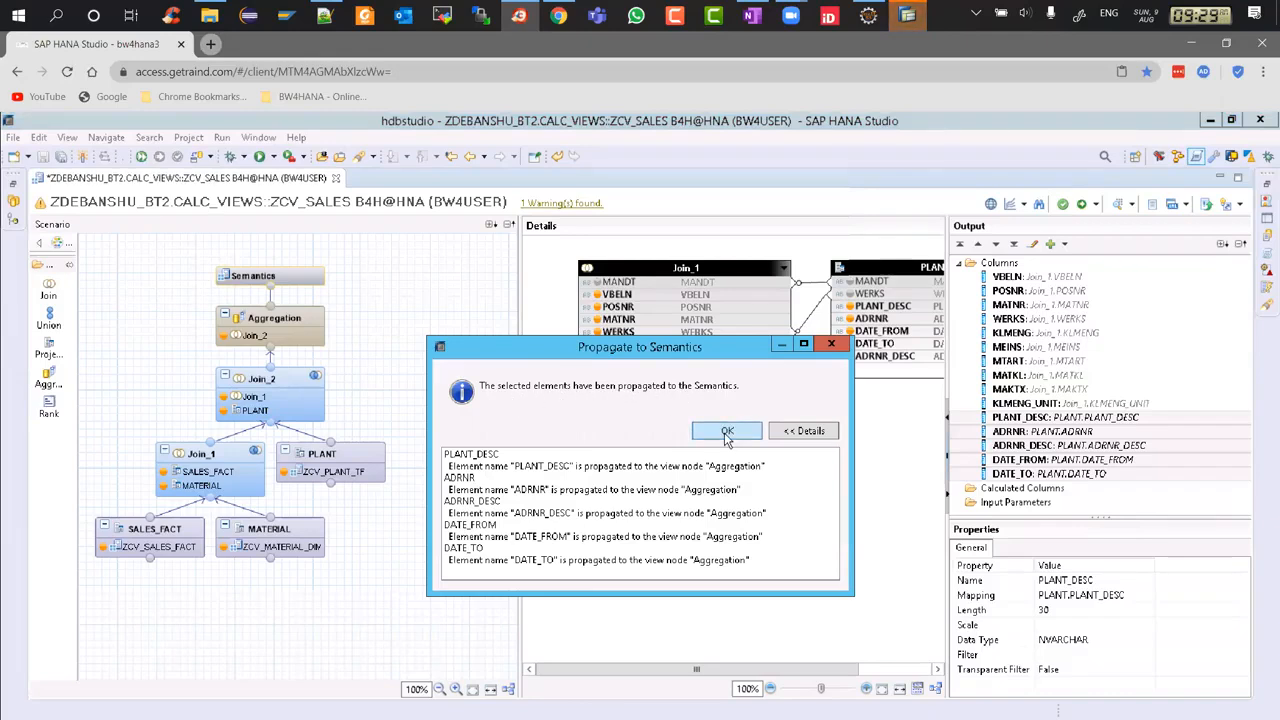
{"action": "left_click", "coordinate": [708, 432]}
Check the propagated columns in the Aggregation and Semantics nodes, and save and activate ZCV_SALES.
{"action": "left_click", "coordinate": [297, 320]}
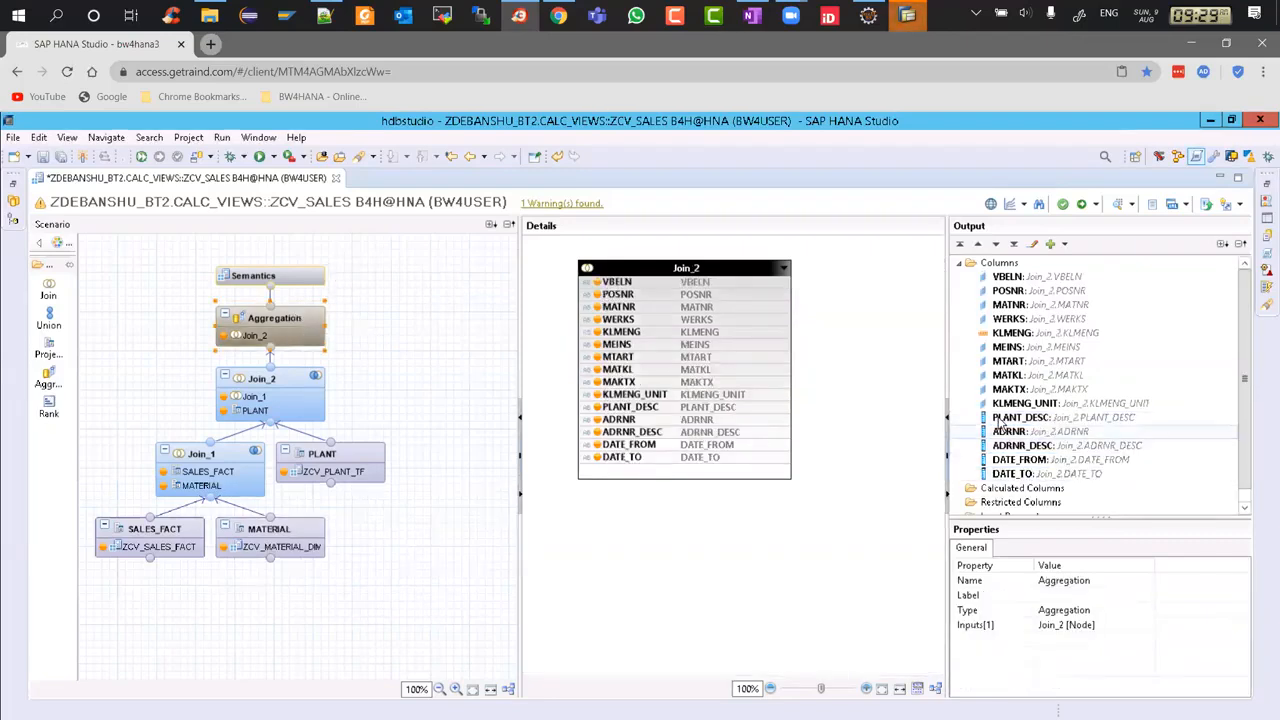
{"action": "left_click", "coordinate": [310, 285]}
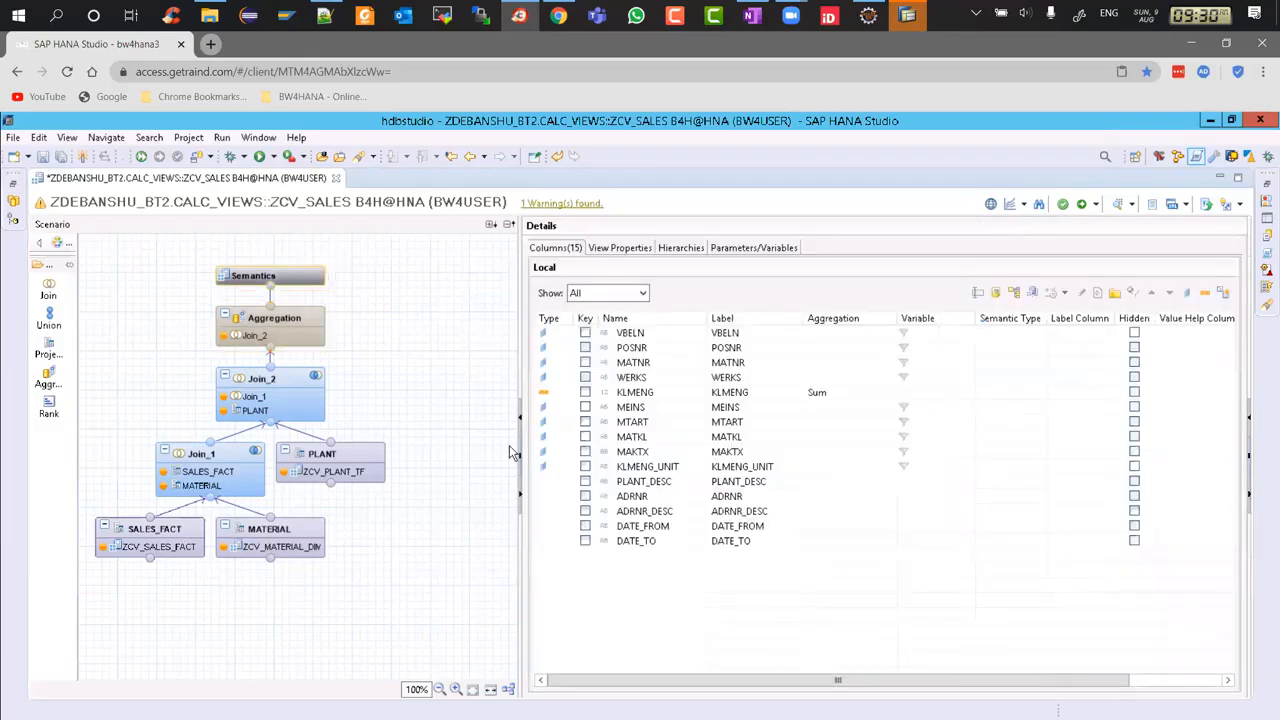
{"action": "key", "text": "ctrl+F3"}
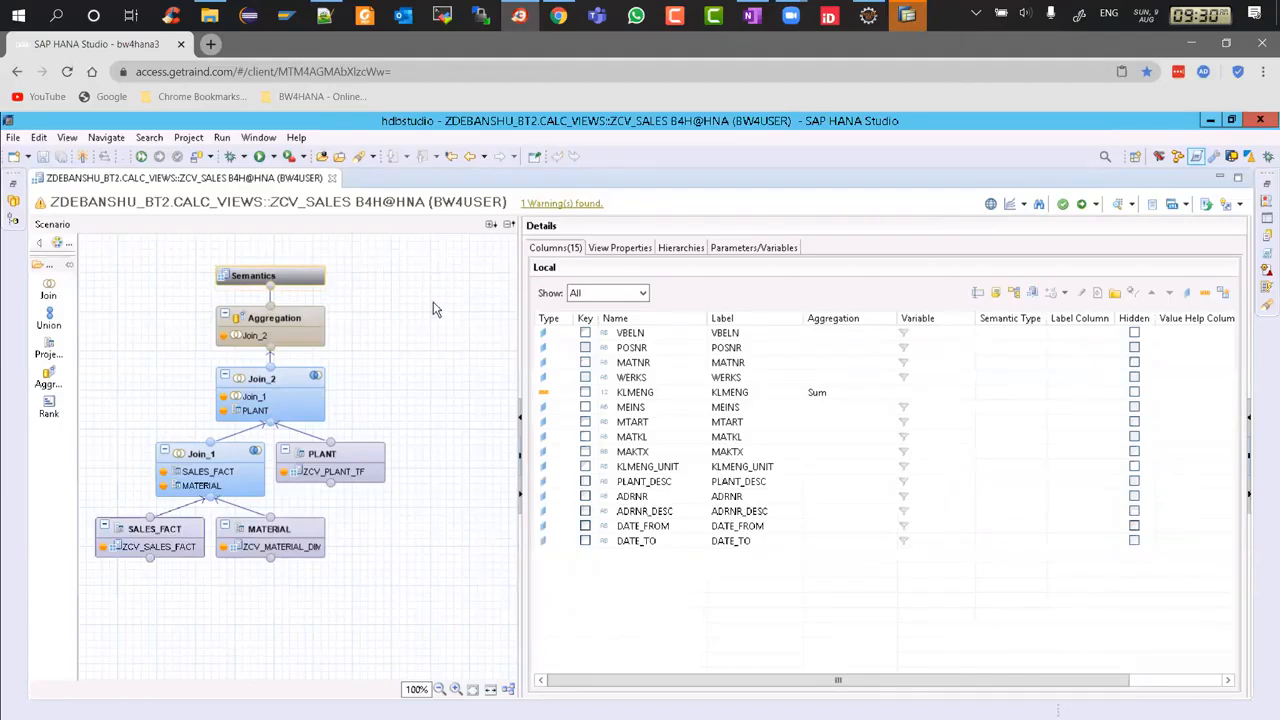
{"action": "left_click", "coordinate": [1081, 205]}
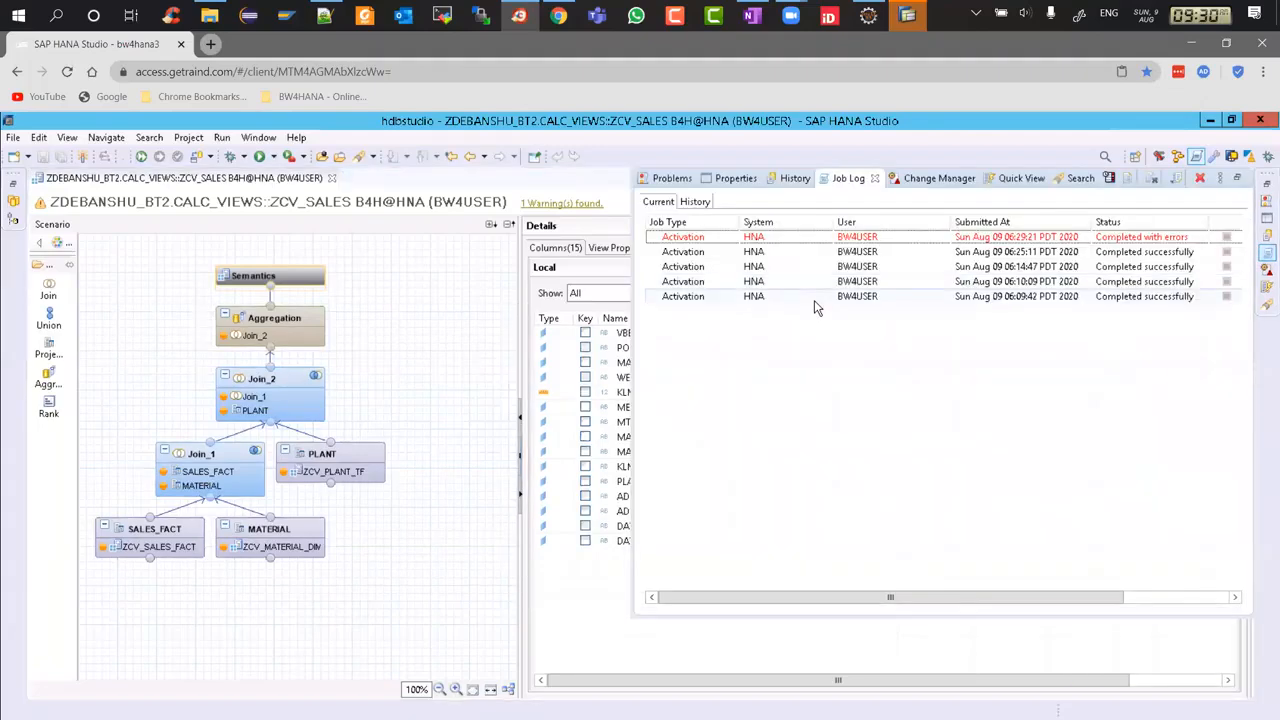
Examine the error message in the details of the latest ZCV_SALES activation job.
{"action": "double_click", "coordinate": [704, 241]}
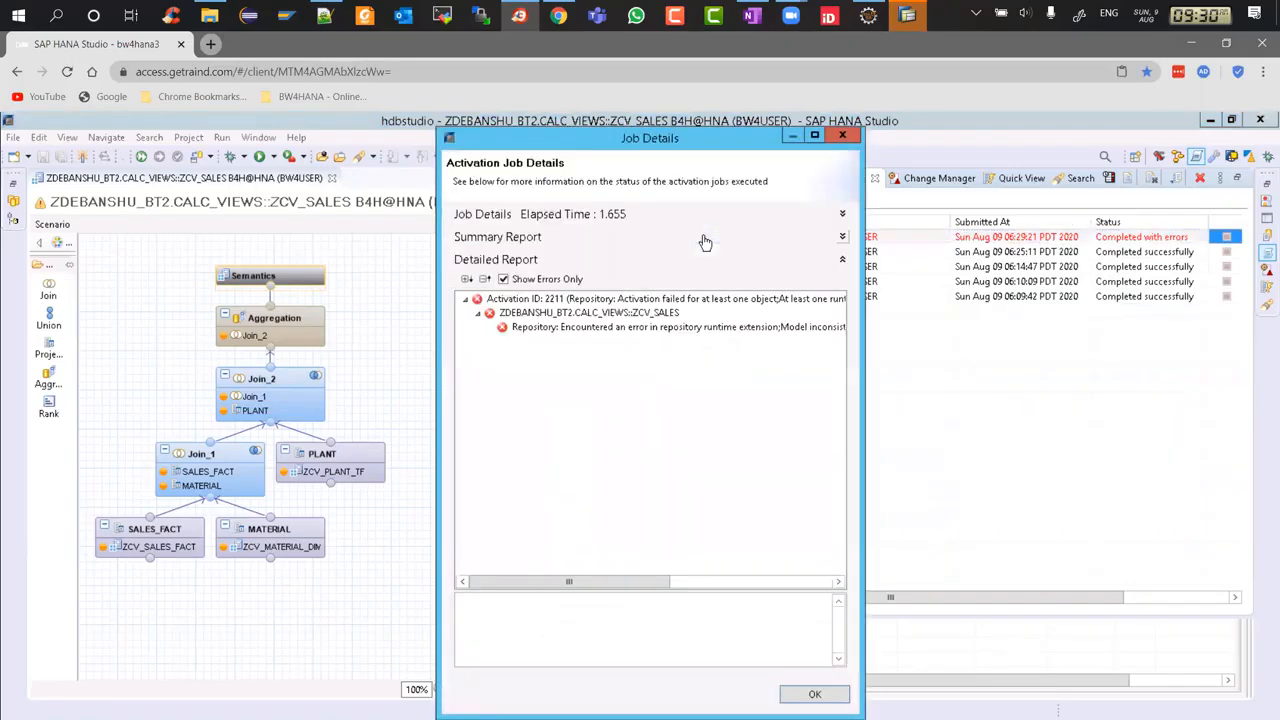
{"action": "left_click", "coordinate": [688, 328]}
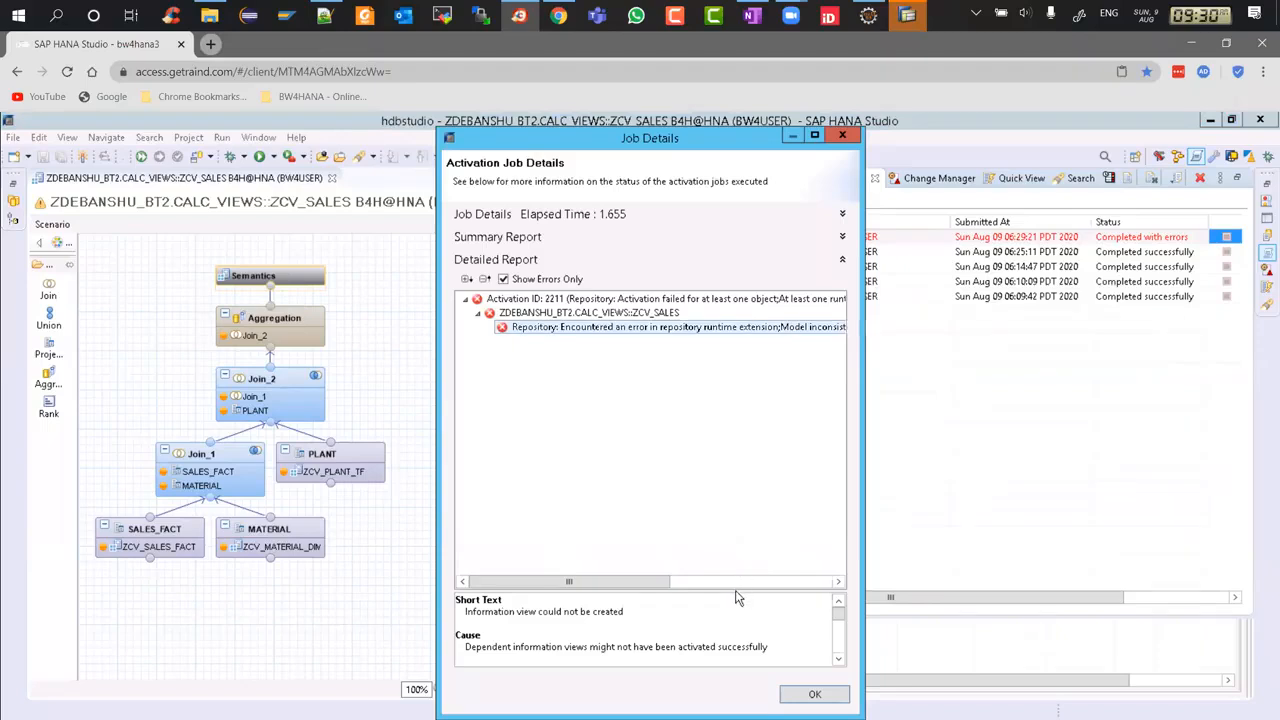
{"action": "left_click_drag", "start_coordinate": [736, 588], "coordinate": [736, 447]}
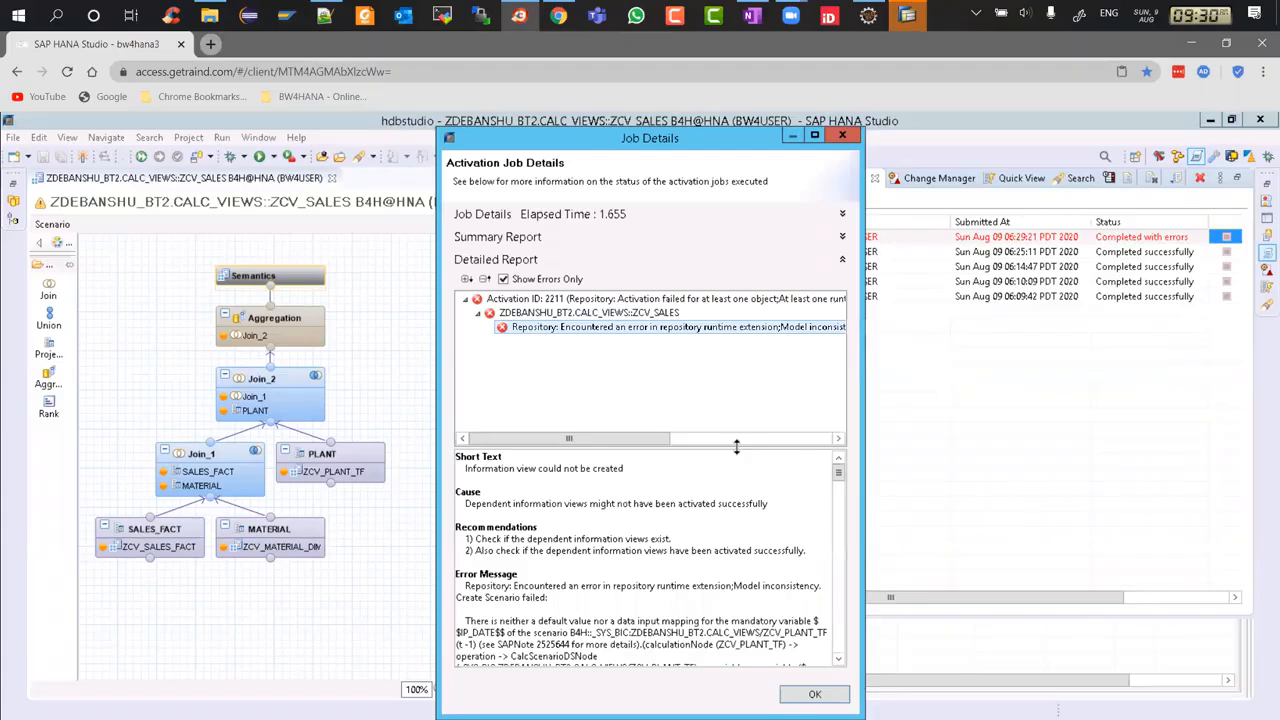
{"action": "left_click", "coordinate": [849, 135]}
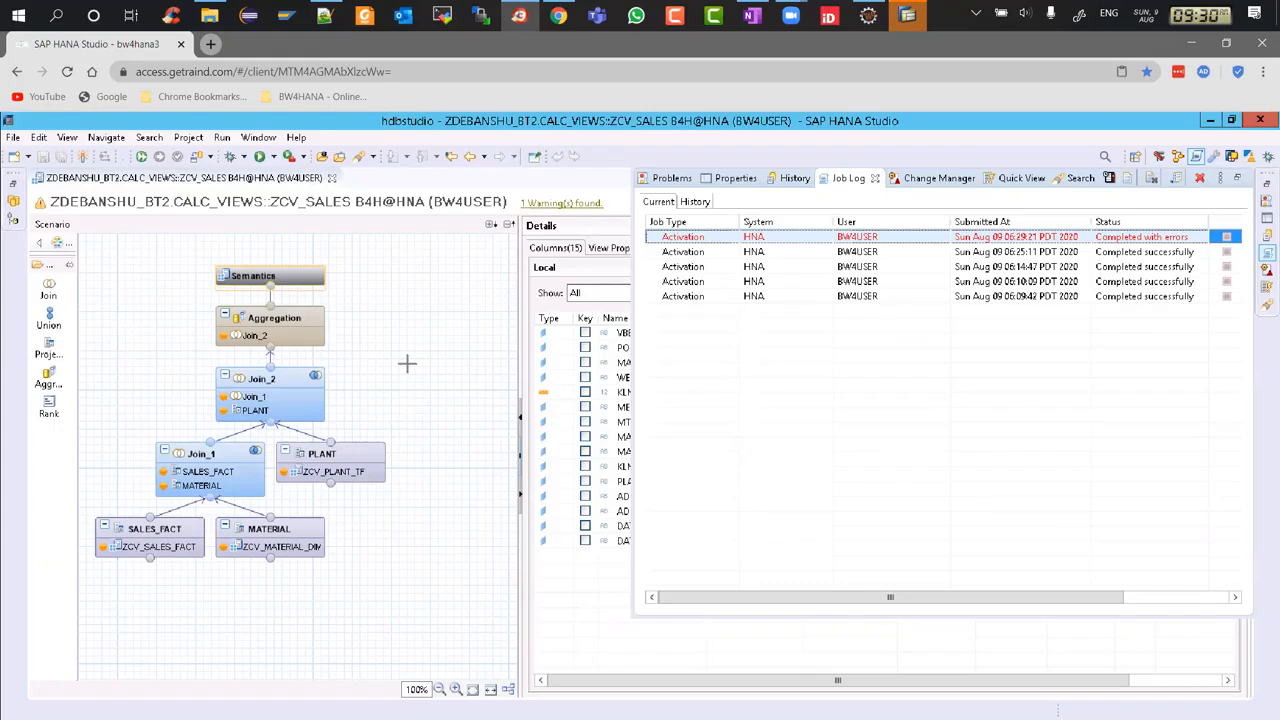
{"action": "left_click", "coordinate": [406, 364]}
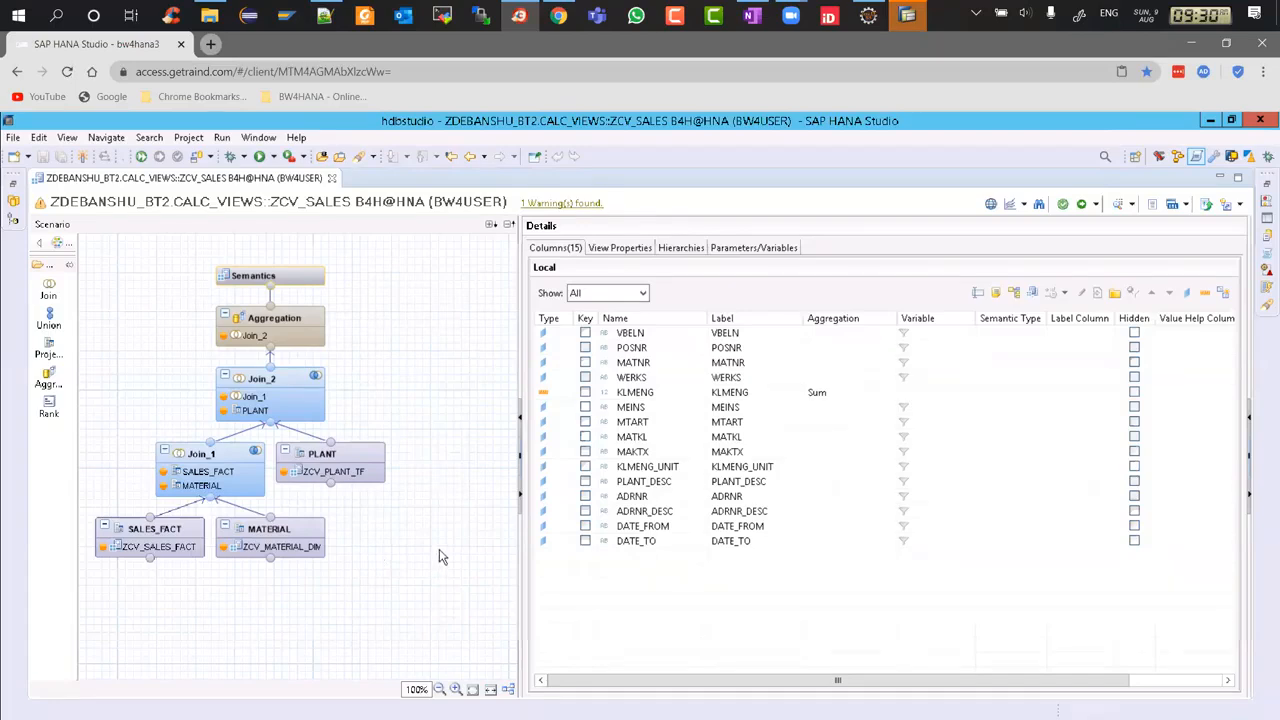
Open ZCV_MATERIAL_DIM from the MATERIAL projection, make its IP_MATERIAL input parameter mandatory and activate the view.
{"action": "right_click", "coordinate": [303, 553]}
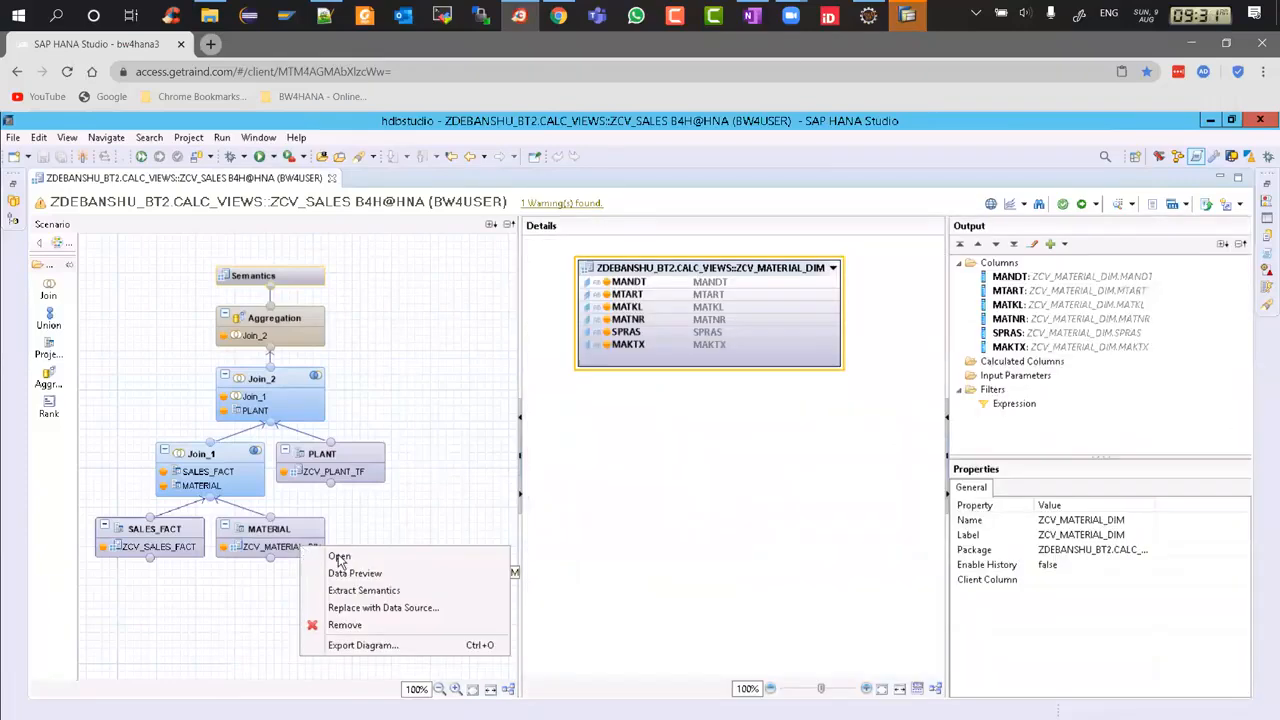
{"action": "left_click", "coordinate": [338, 561]}
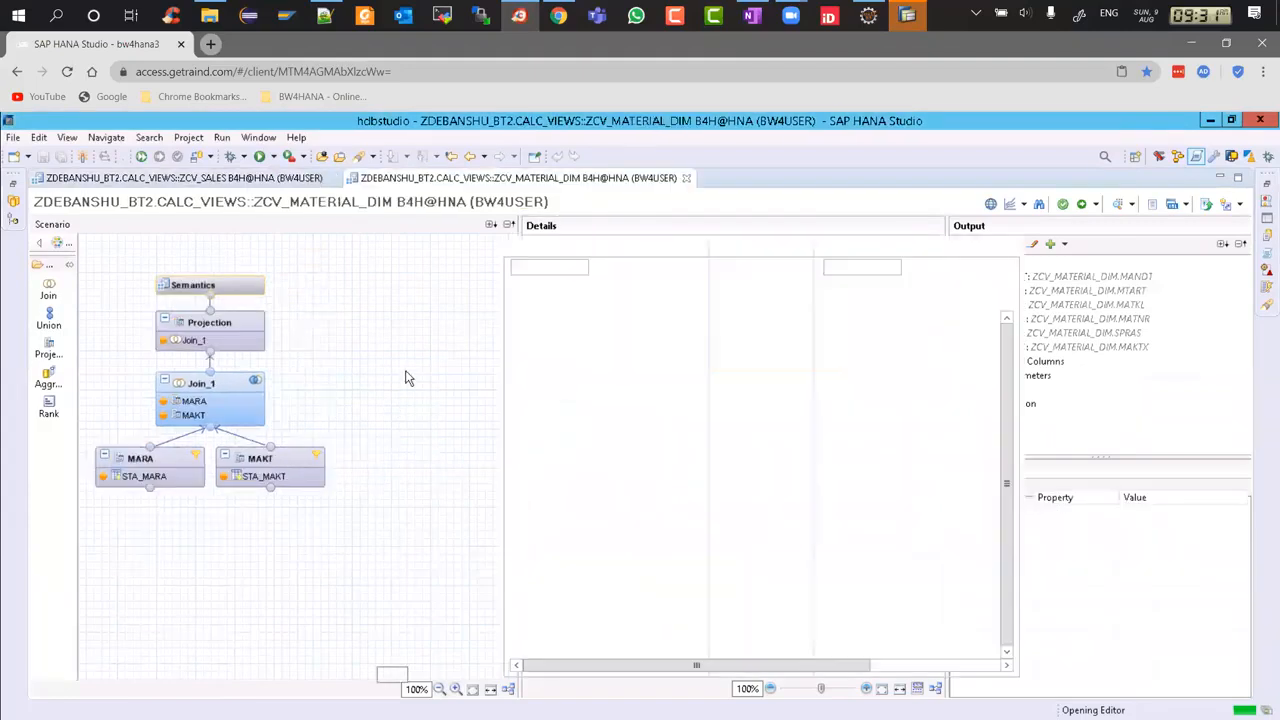
{"action": "left_click", "coordinate": [722, 250]}
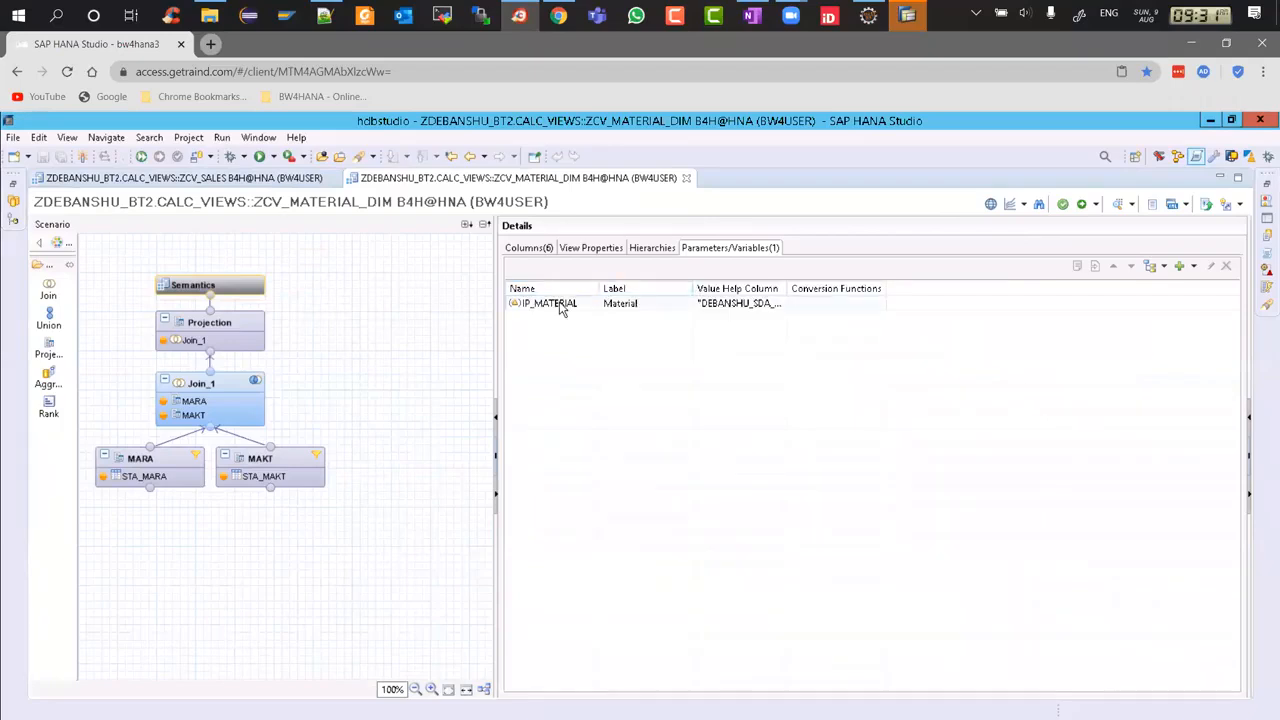
{"action": "double_click", "coordinate": [561, 309]}
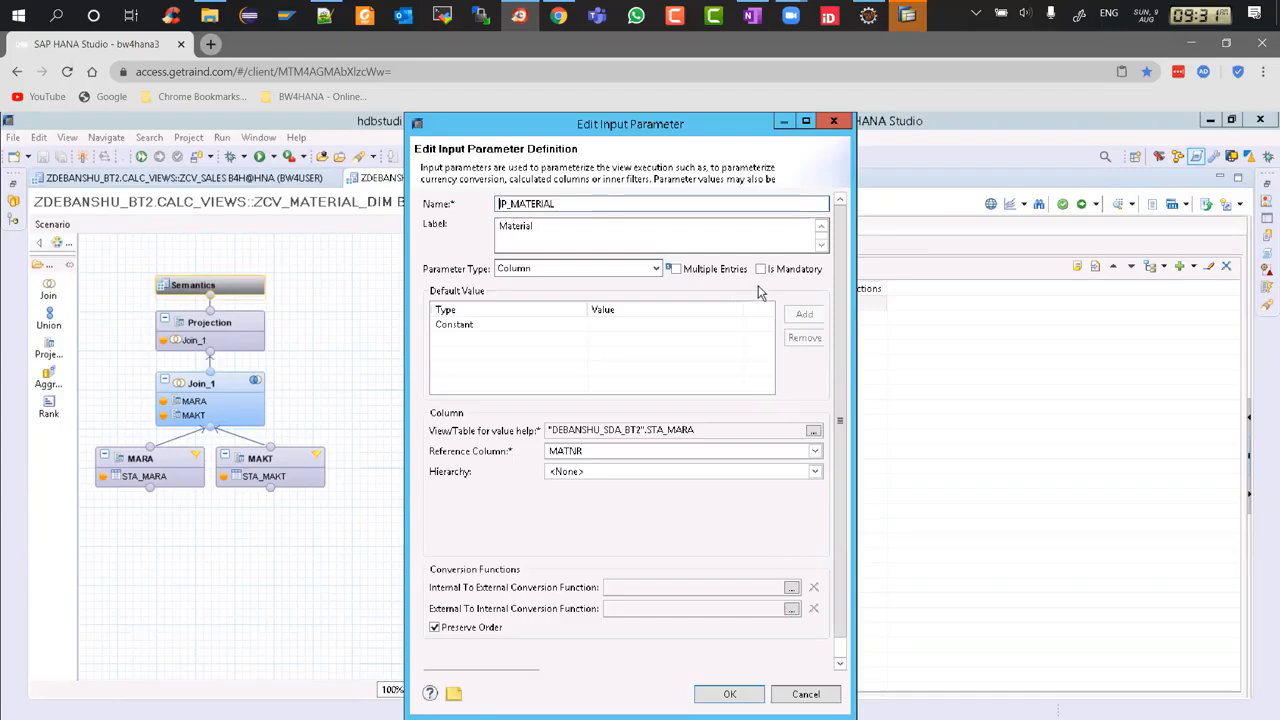
{"action": "left_click", "coordinate": [762, 270]}
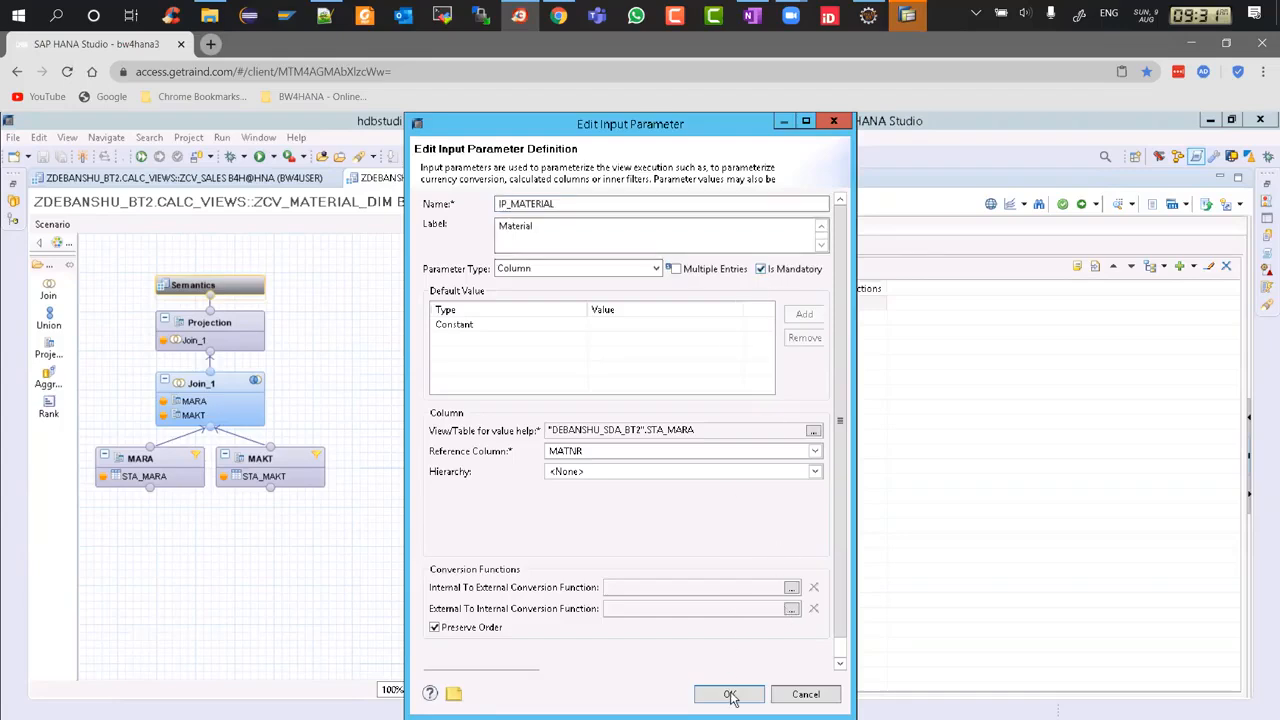
{"action": "left_click", "coordinate": [729, 694]}
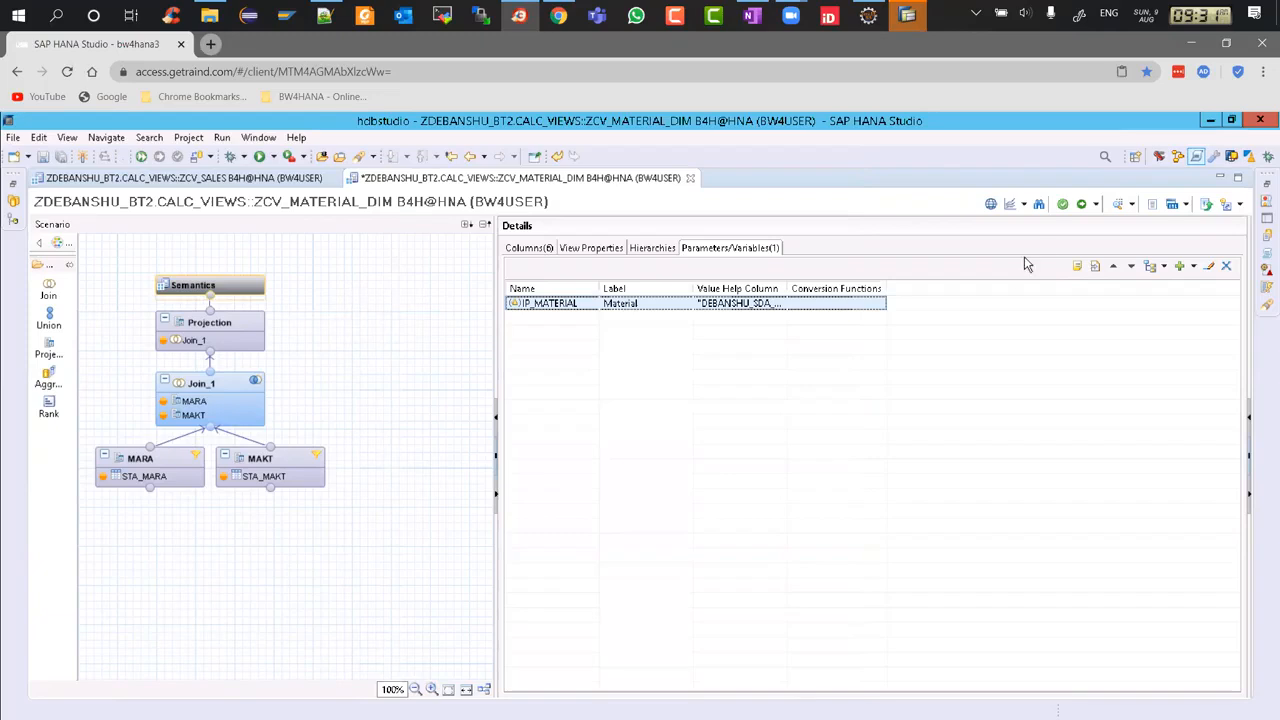
{"action": "left_click", "coordinate": [1081, 205]}
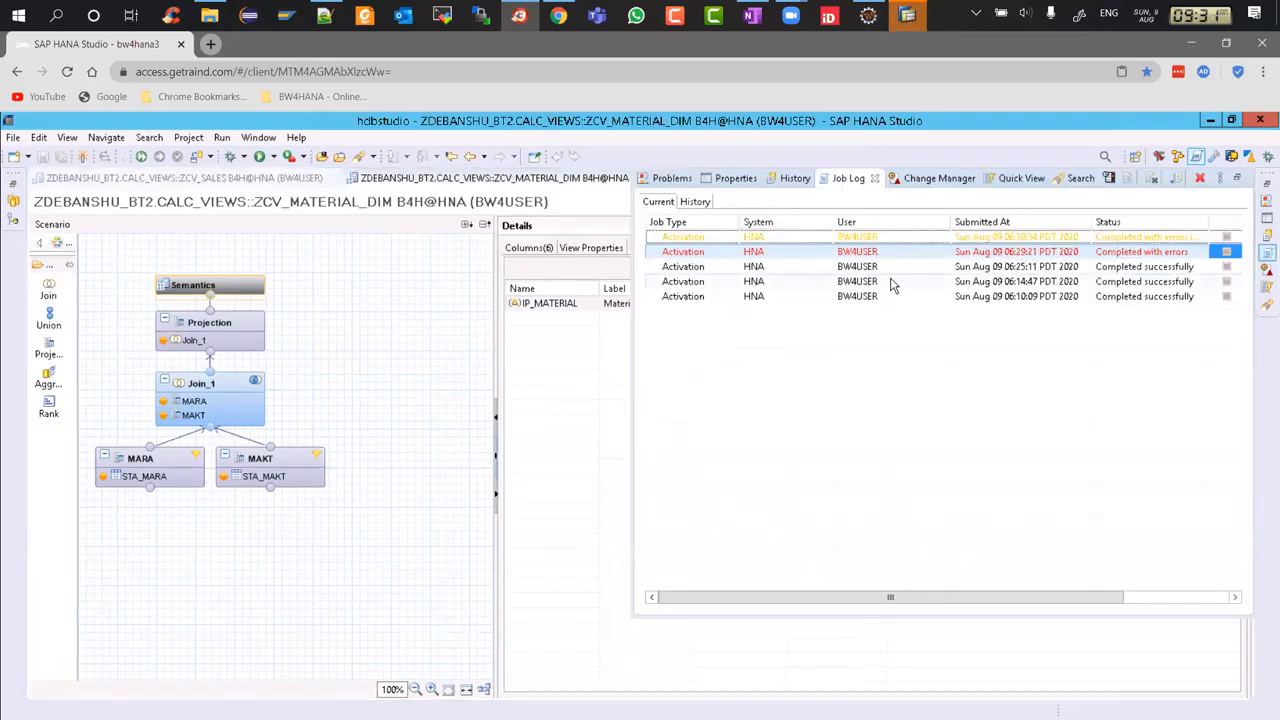
{"action": "left_click", "coordinate": [415, 355]}
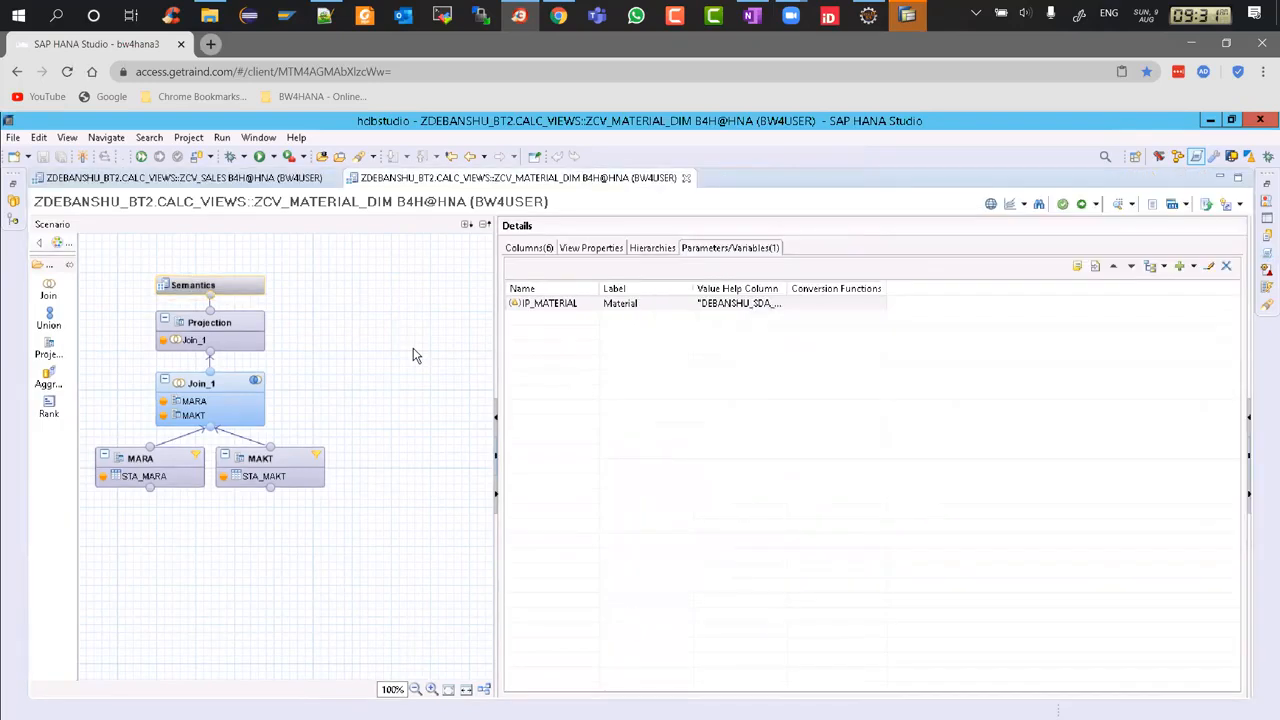
Examine the ZCV_MATERIAL_DIM and ZCV_SALES entries in the latest activation job's details, and close the ZCV_MATERIAL_DIM view.
{"action": "left_click", "coordinate": [1265, 256]}
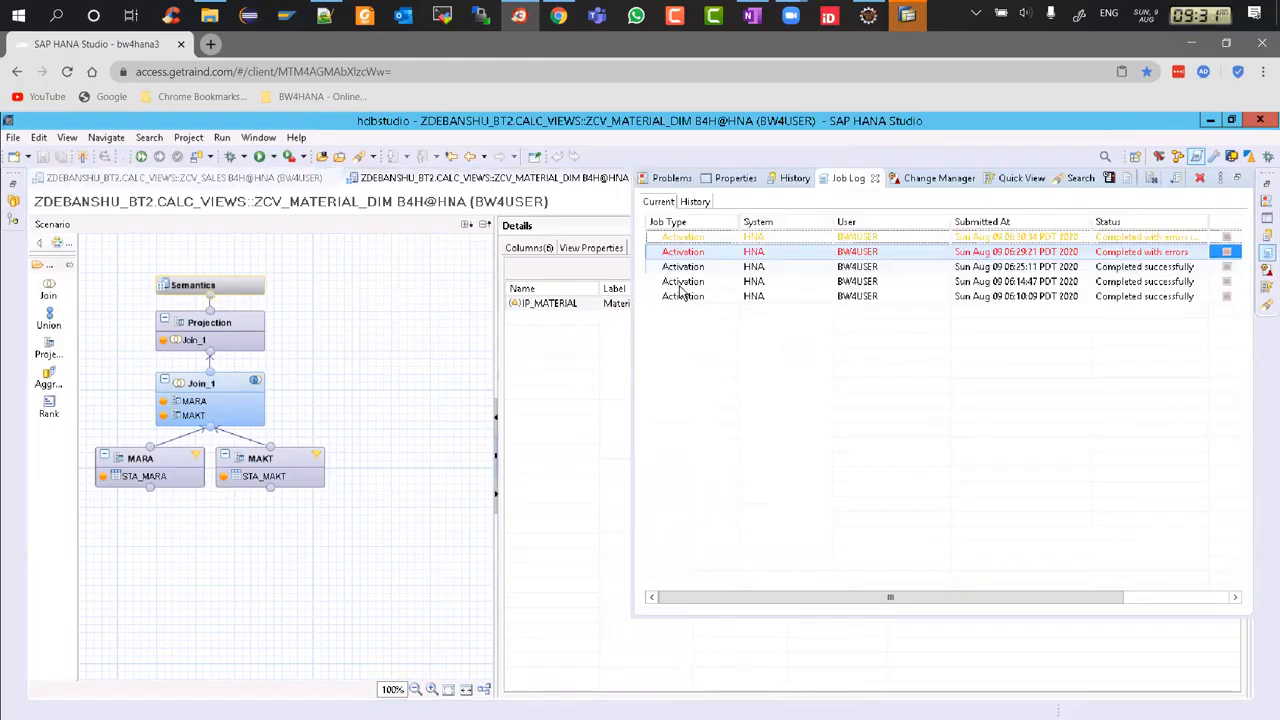
{"action": "left_click", "coordinate": [692, 238]}
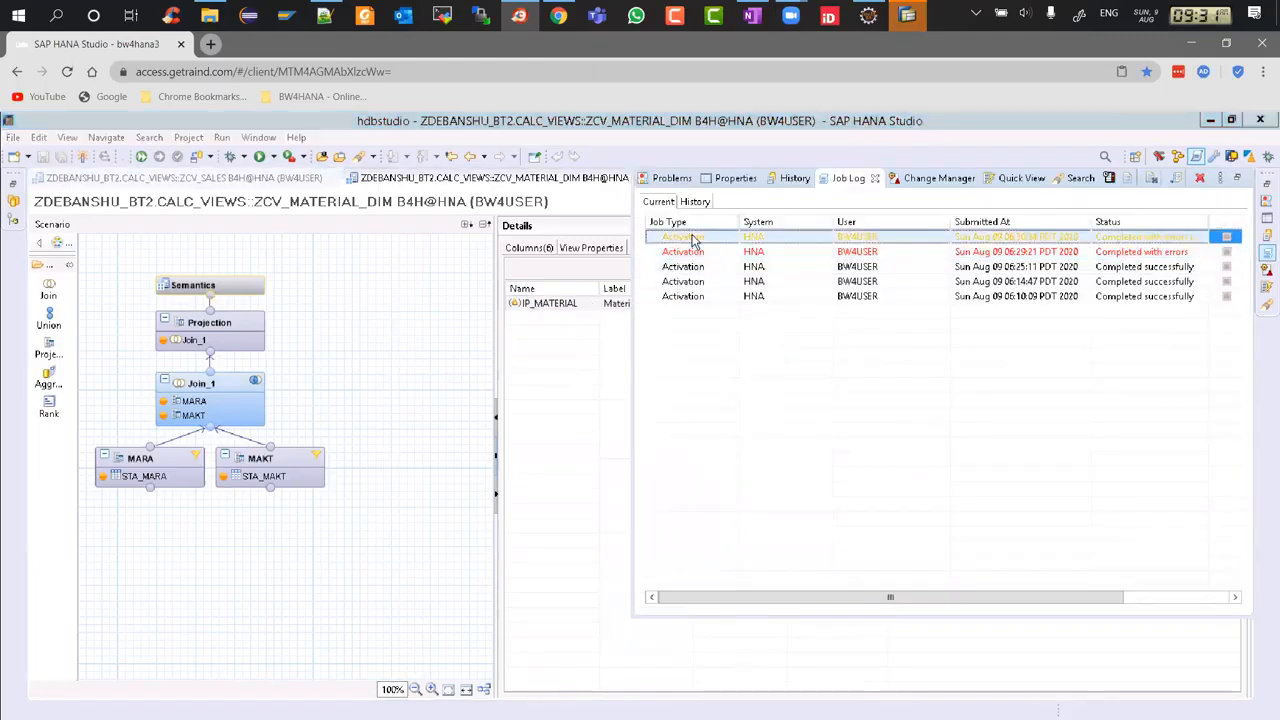
{"action": "double_click", "coordinate": [692, 238]}
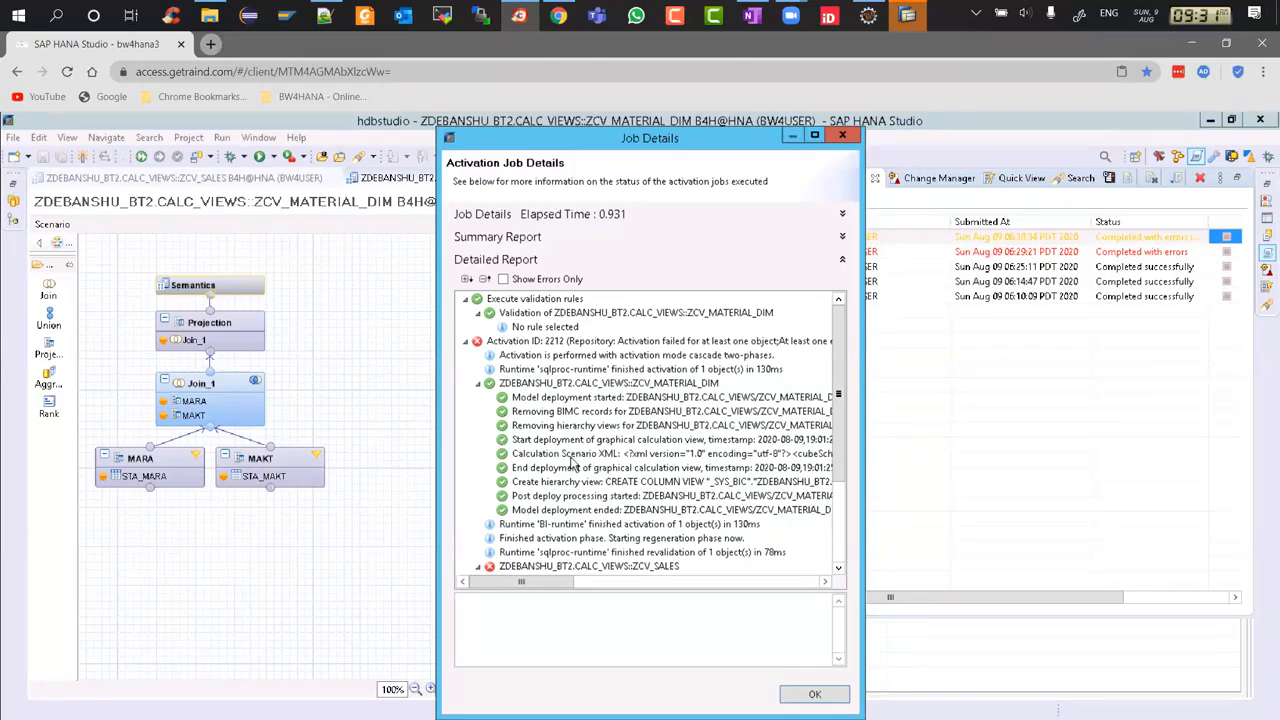
{"action": "left_click", "coordinate": [653, 385]}
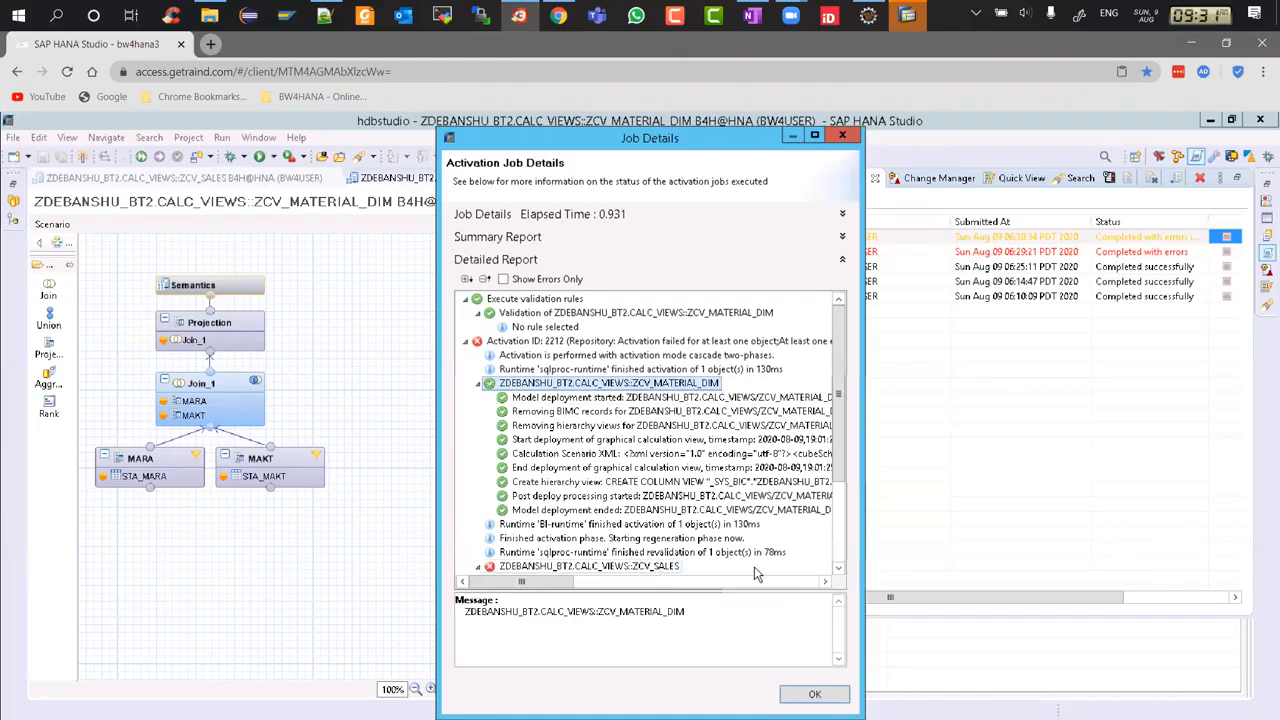
{"action": "left_click", "coordinate": [658, 566]}
{"action": "scroll", "coordinate": [843, 514], "scroll_direction": "down", "scroll_amount": 3}
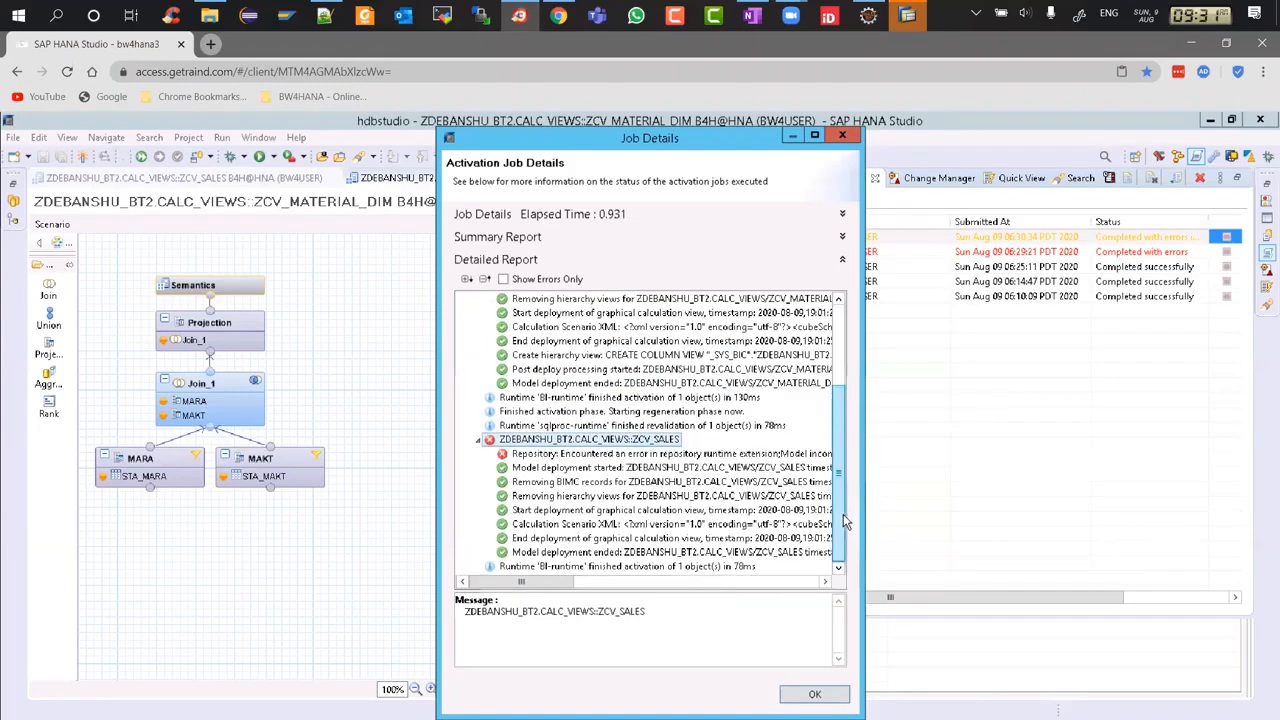
{"action": "left_click", "coordinate": [815, 695]}
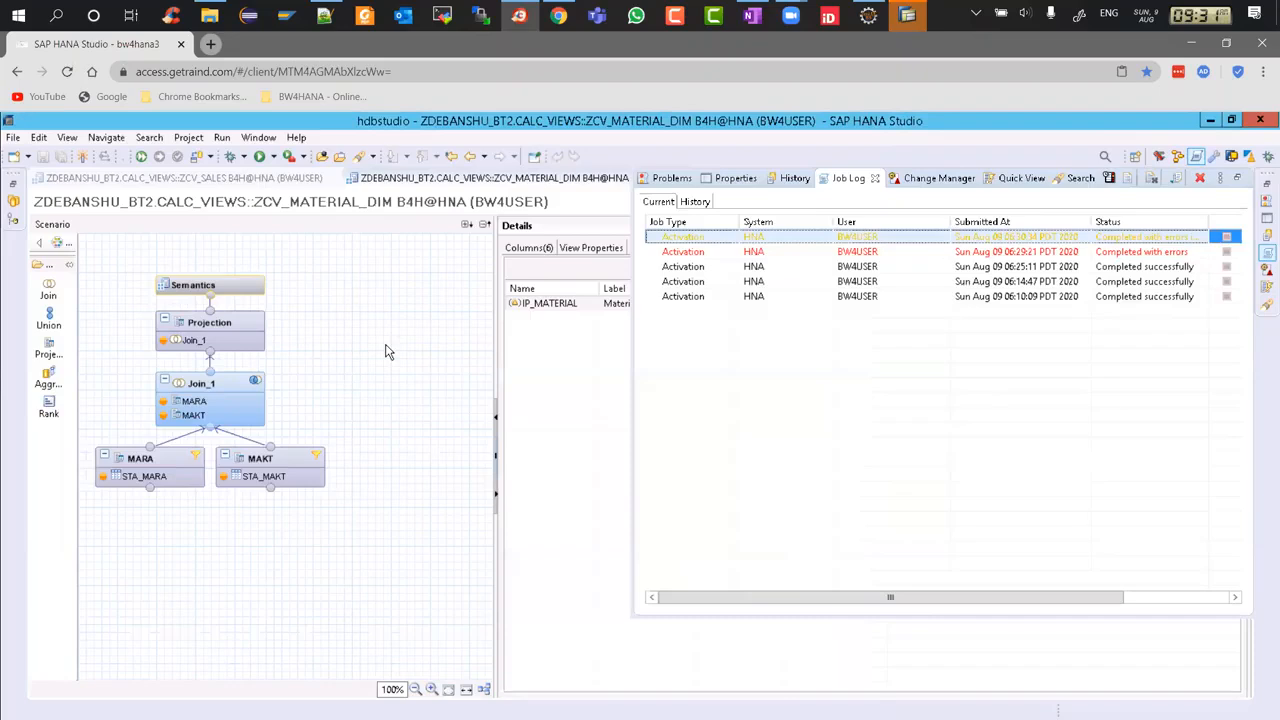
{"action": "left_click", "coordinate": [425, 316]}
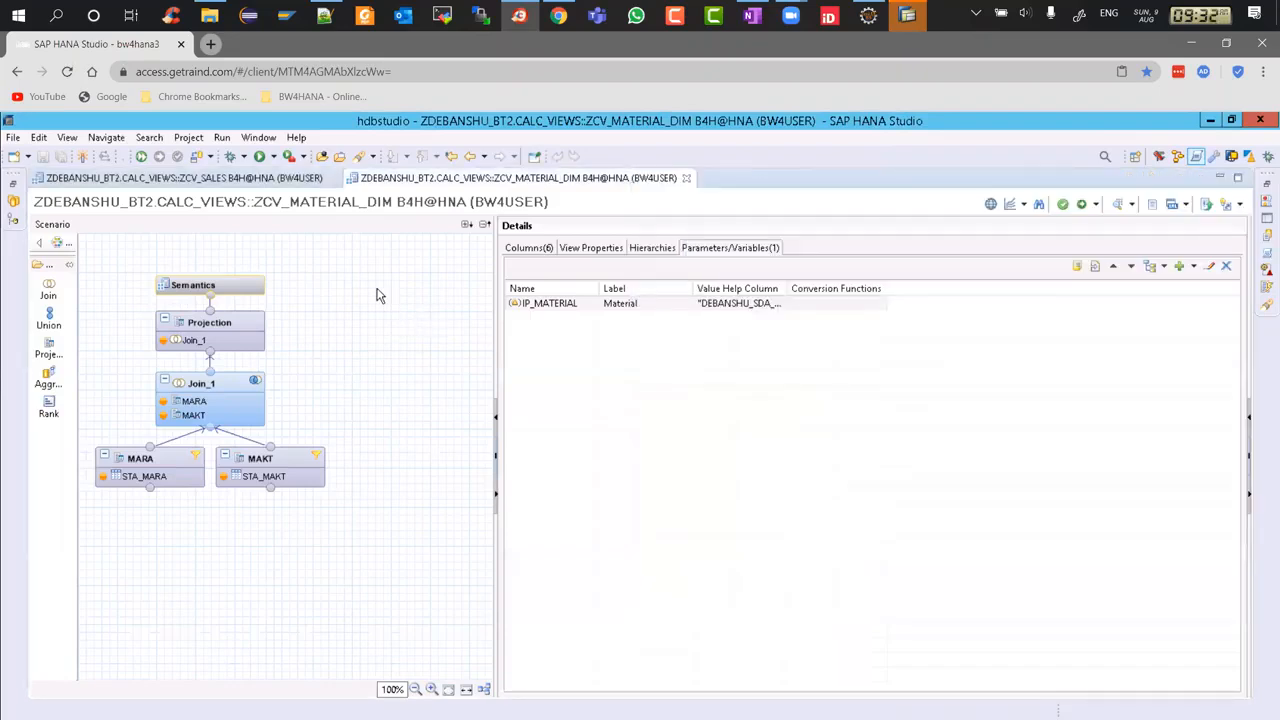
{"action": "left_click", "coordinate": [686, 178]}
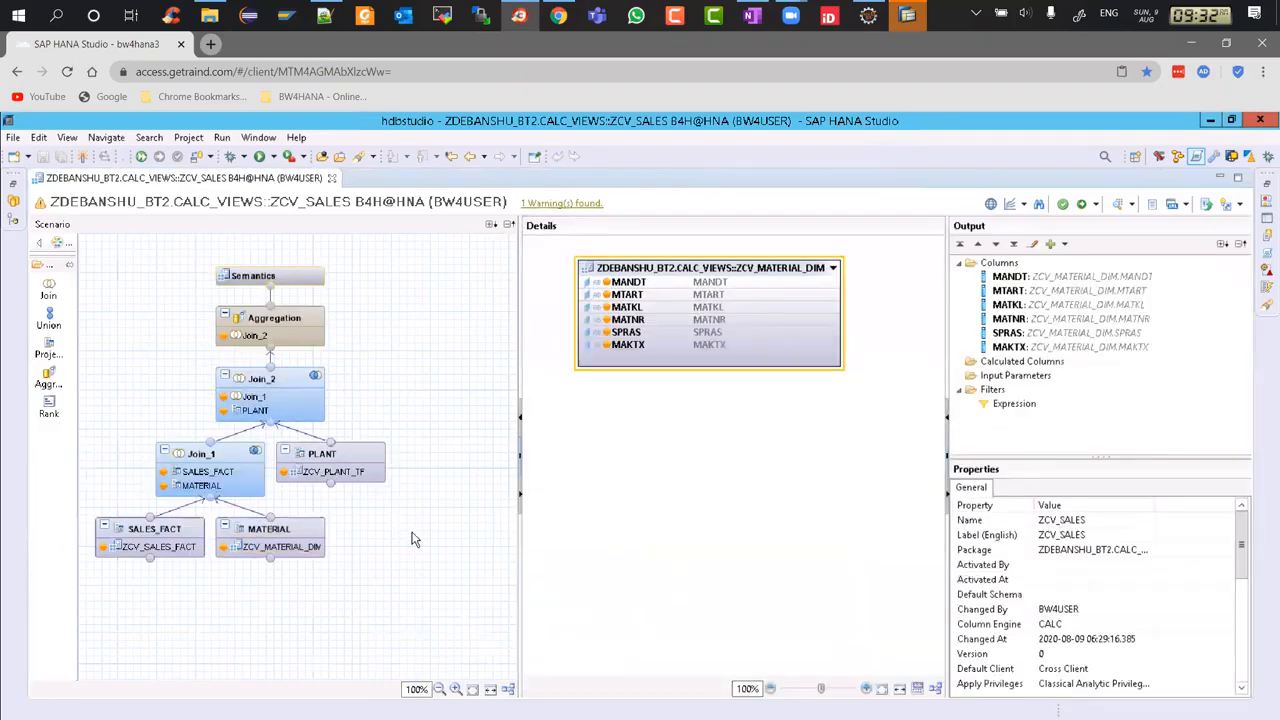
Open ZCV_PLANT_TF from the PLANT projection, check its IP_DATE input parameter definition, and close the view without saving.
{"action": "left_click", "coordinate": [362, 479]}
{"action": "right_click", "coordinate": [364, 478]}
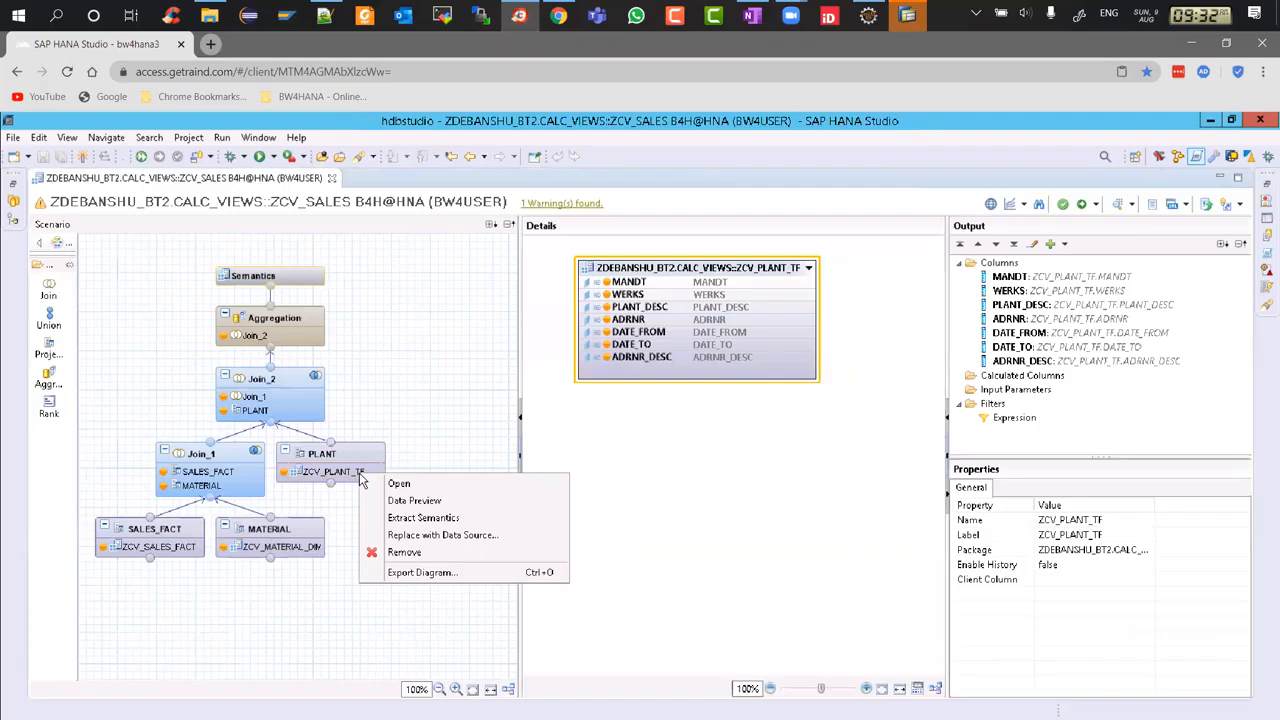
{"action": "left_click", "coordinate": [397, 484]}
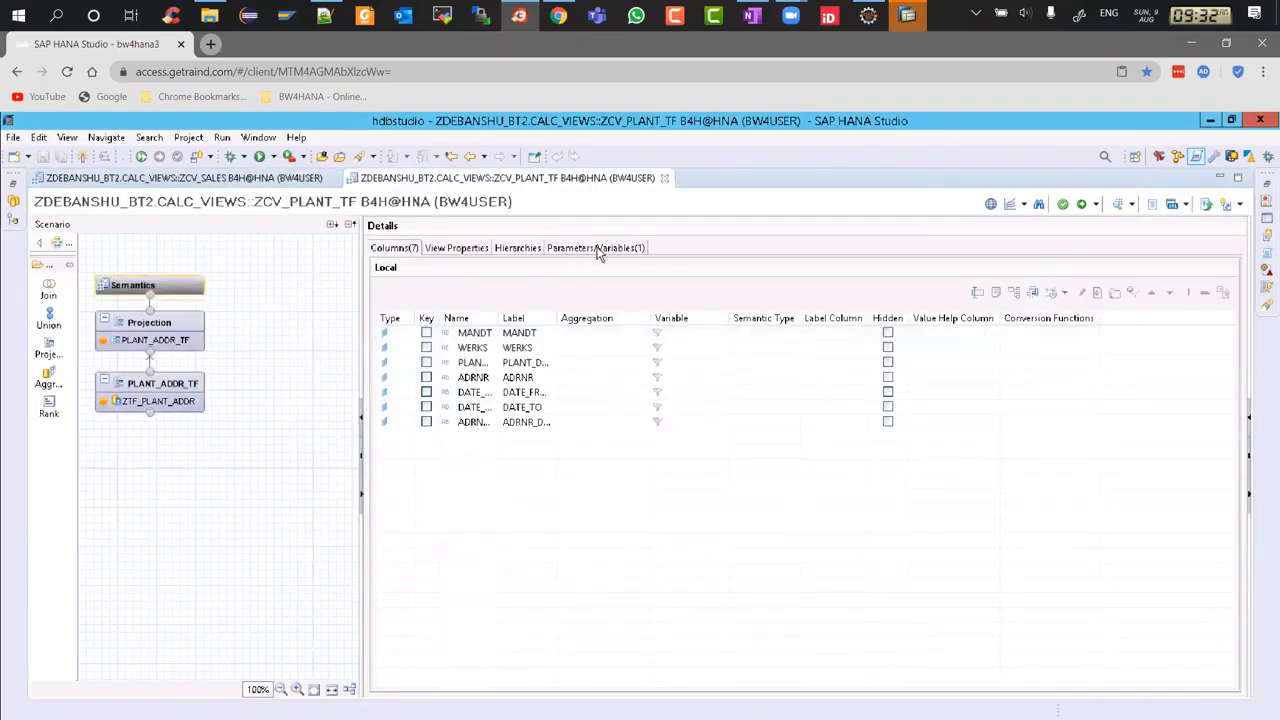
{"action": "left_click", "coordinate": [597, 249]}
{"action": "left_click", "coordinate": [411, 308]}
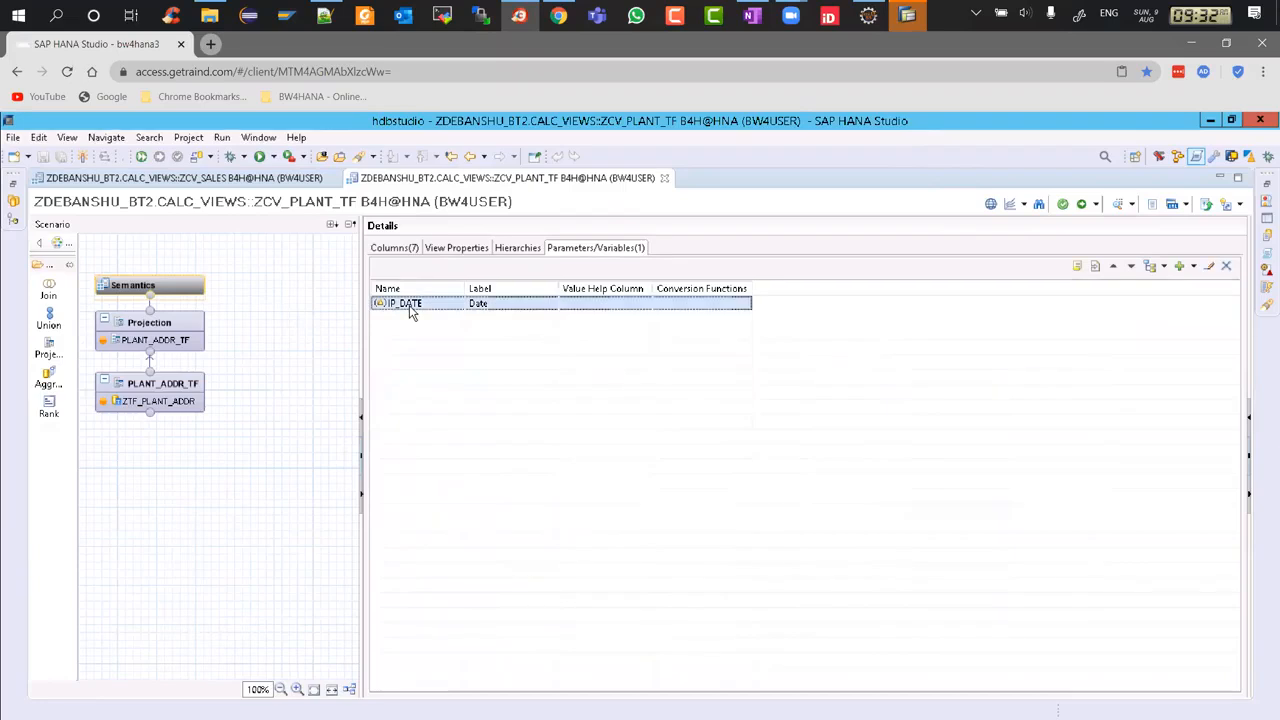
{"action": "double_click", "coordinate": [405, 303]}
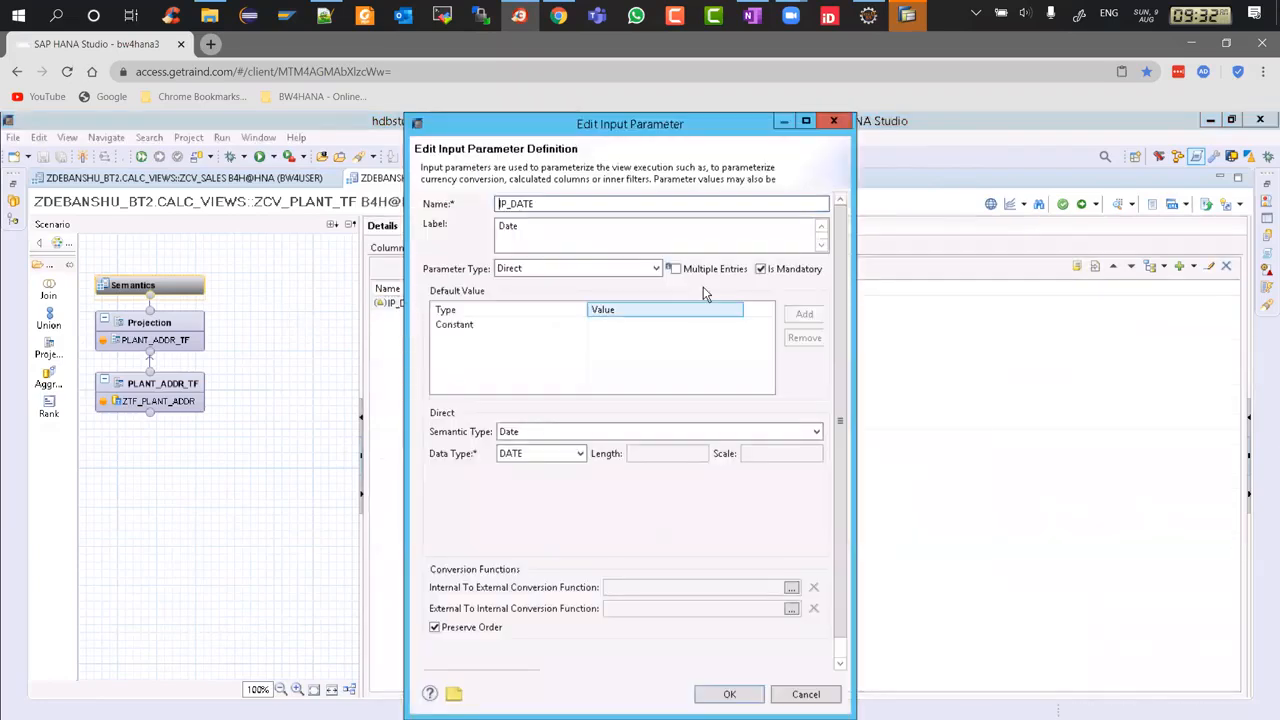
{"action": "left_click", "coordinate": [730, 692]}
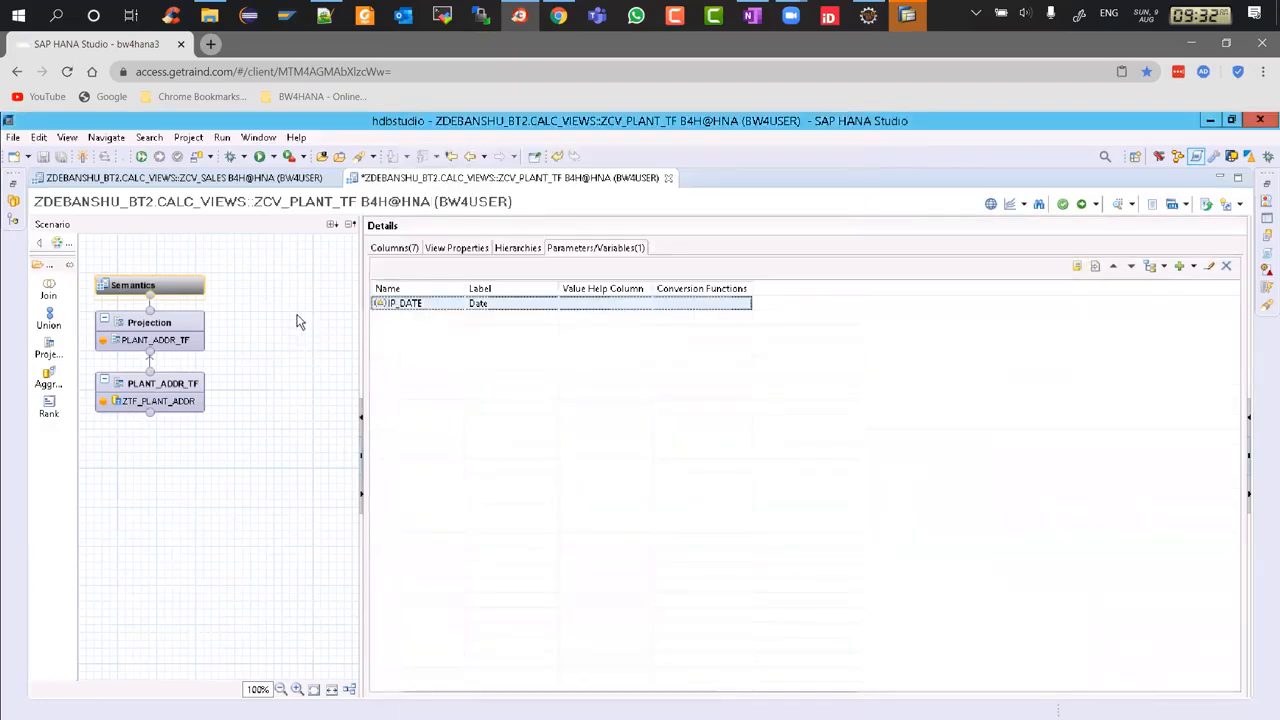
{"action": "left_click", "coordinate": [668, 178]}
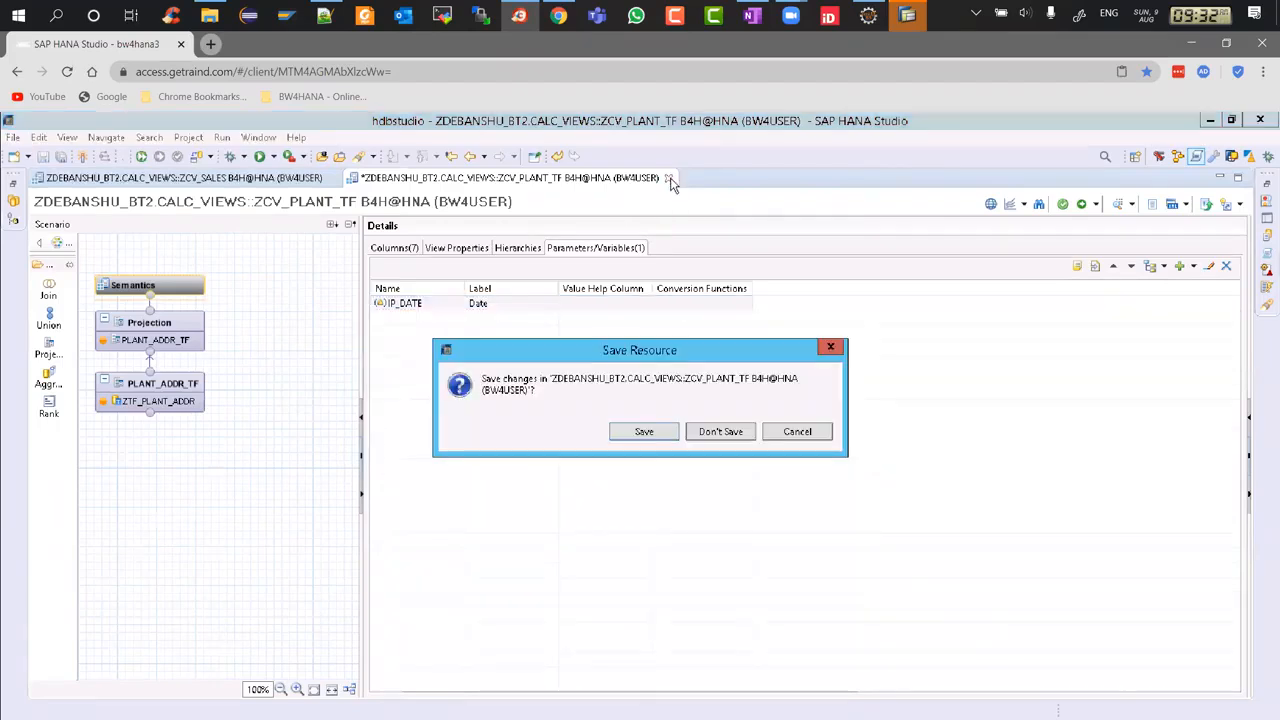
{"action": "left_click", "coordinate": [722, 435]}
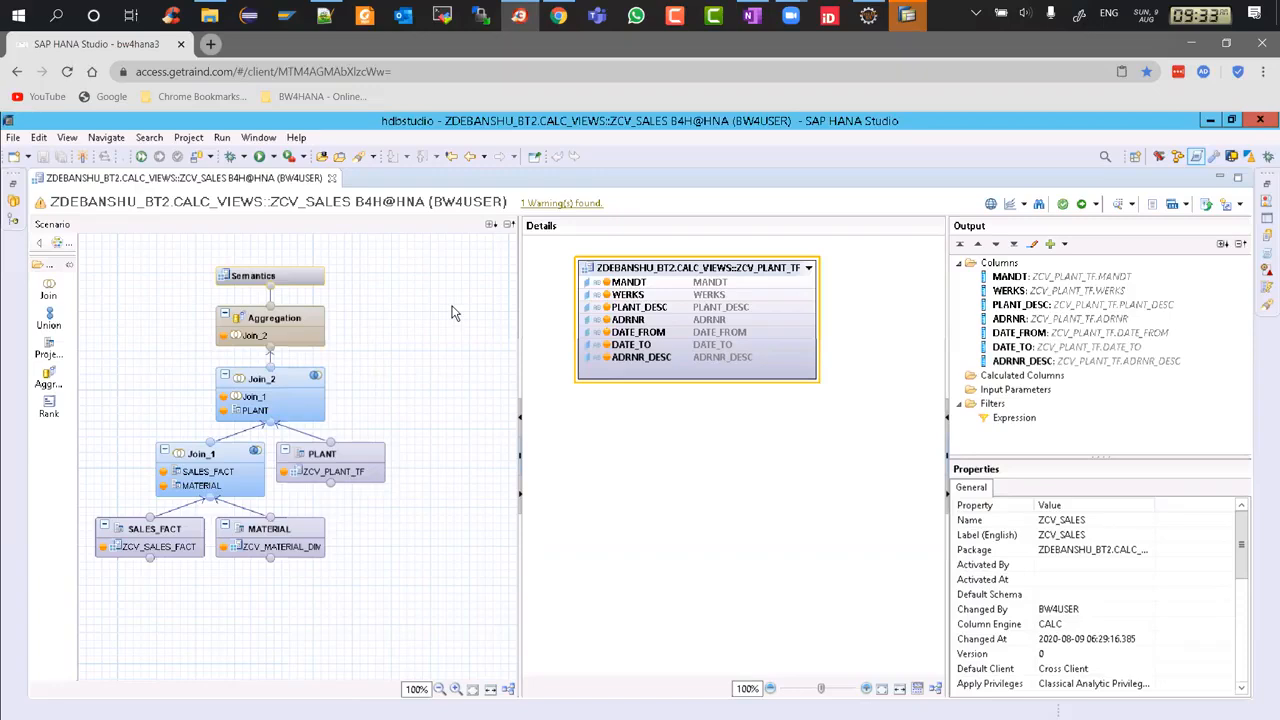
Show the parameters and variables of the Semantics node in ZCV_SALES.
{"action": "left_click", "coordinate": [305, 279]}
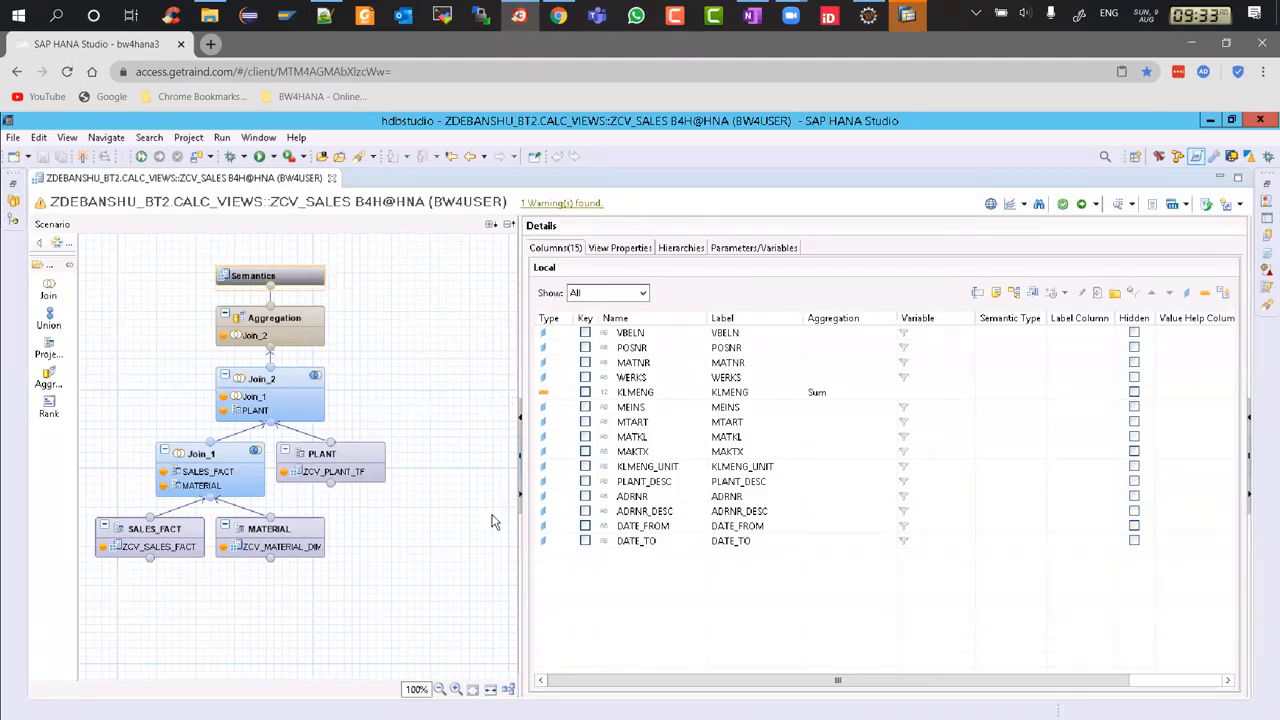
{"action": "mouse_move", "coordinate": [333, 458]}
{"action": "left_click", "coordinate": [790, 250]}
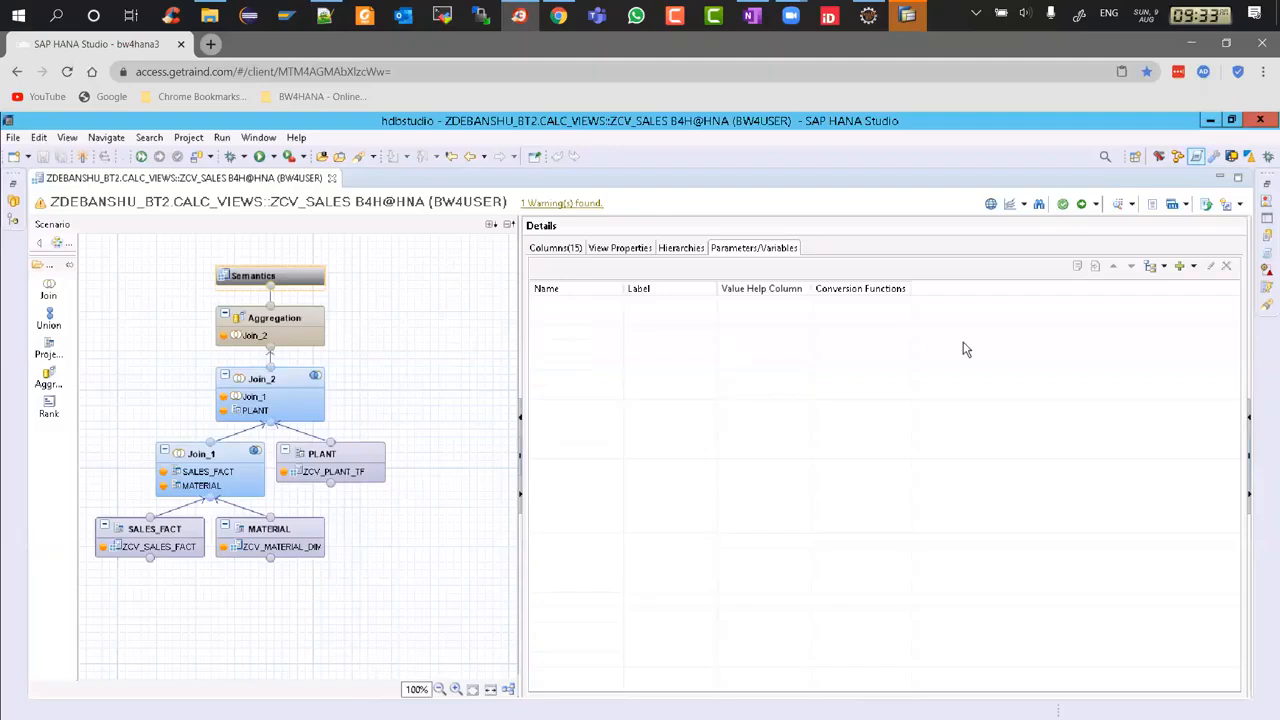
{"action": "left_click", "coordinate": [1149, 267]}
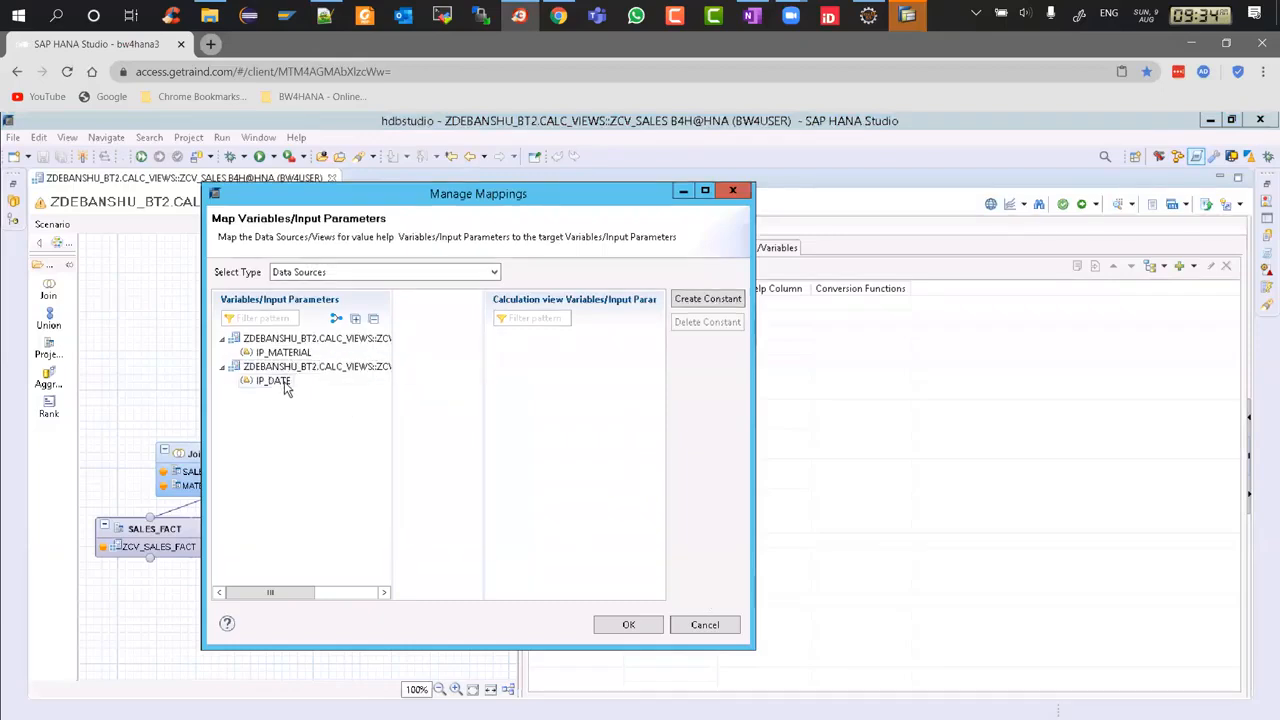
{"action": "left_click", "coordinate": [336, 320]}
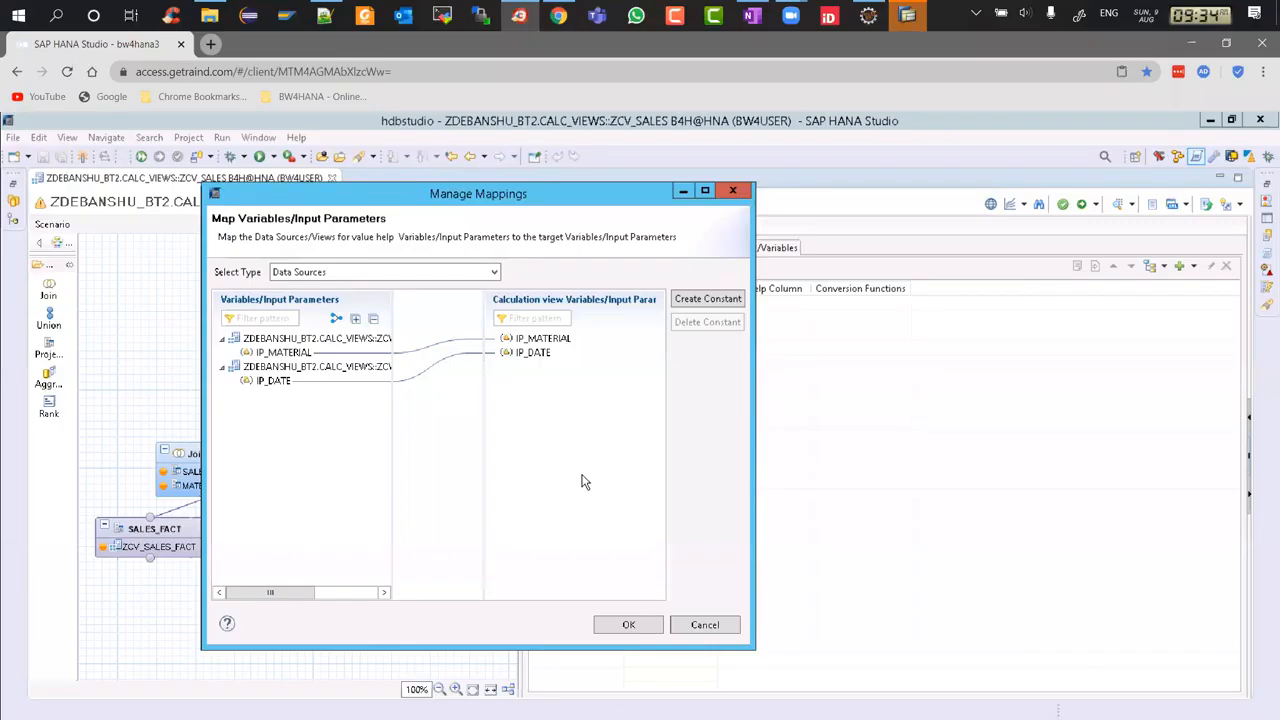
{"action": "left_click", "coordinate": [707, 625]}
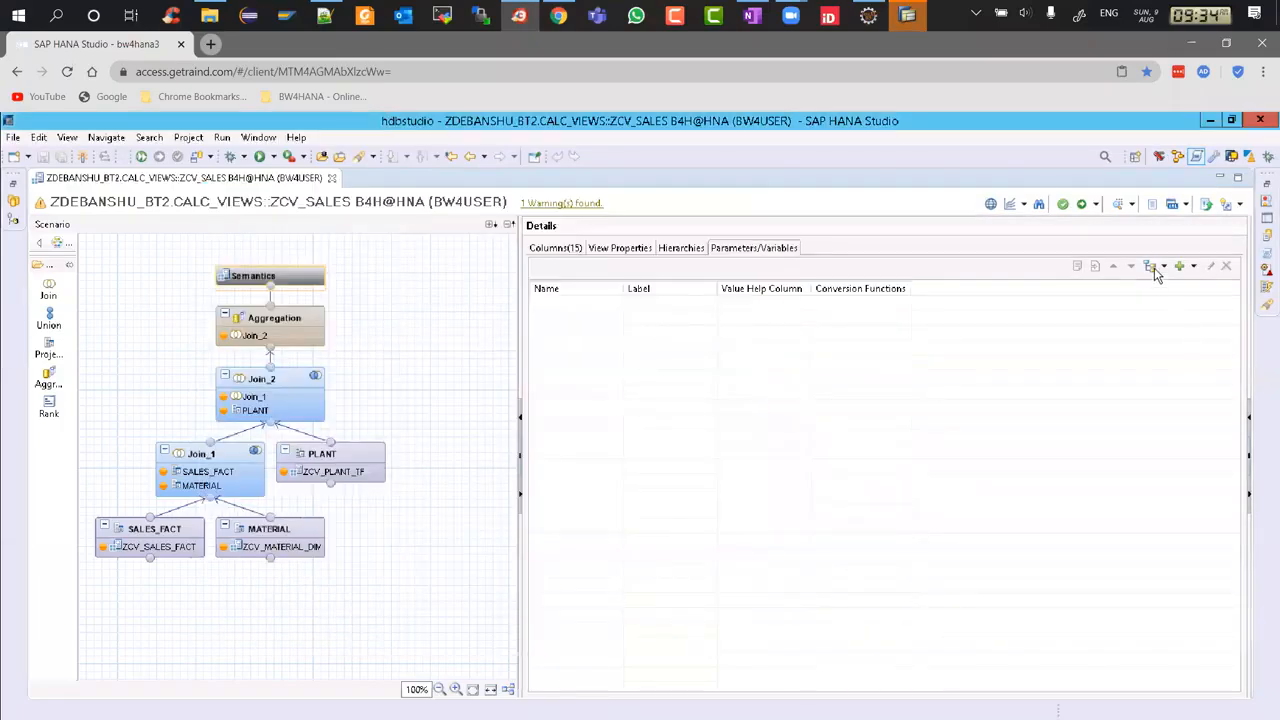
Copy and map the data source parameters IP_MATERIAL and IP_DATE 1:1 into ZCV_SALES, and activate the view.
{"action": "left_click", "coordinate": [1154, 267]}
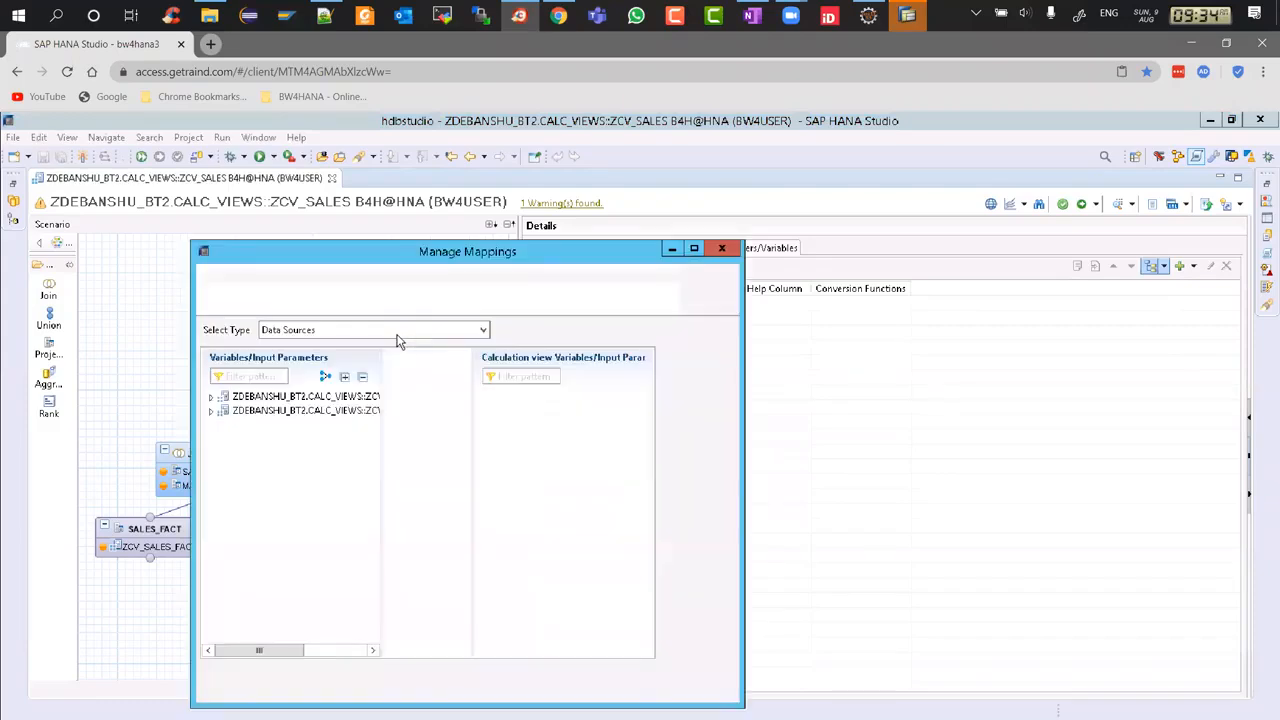
{"action": "left_click", "coordinate": [266, 413]}
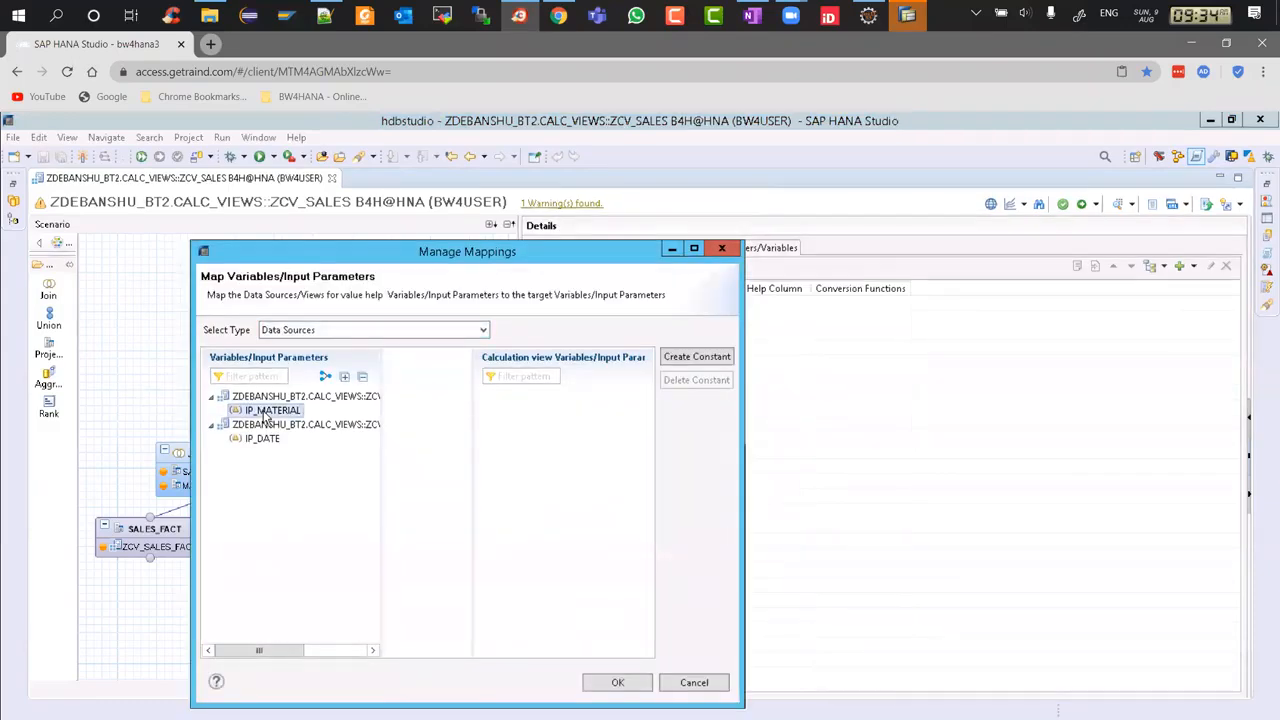
{"action": "right_click", "coordinate": [266, 416]}
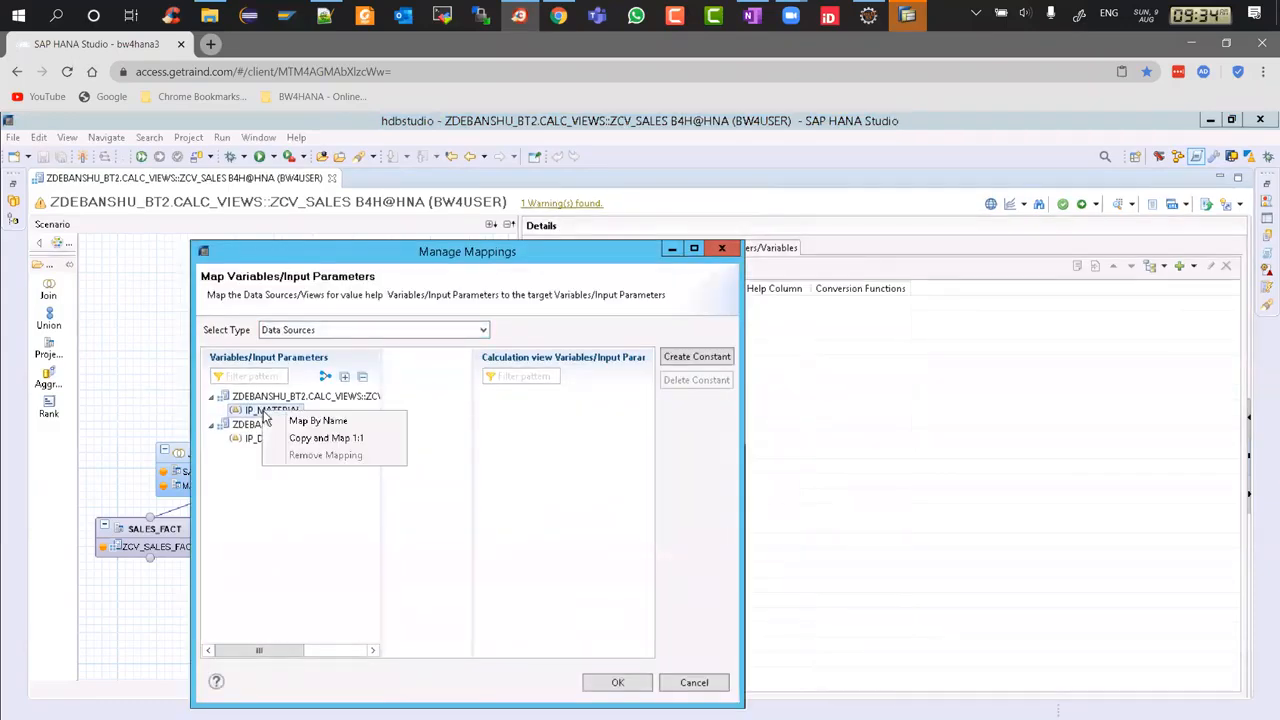
{"action": "left_click", "coordinate": [371, 447]}
{"action": "left_click", "coordinate": [262, 439]}
{"action": "right_click", "coordinate": [261, 440]}
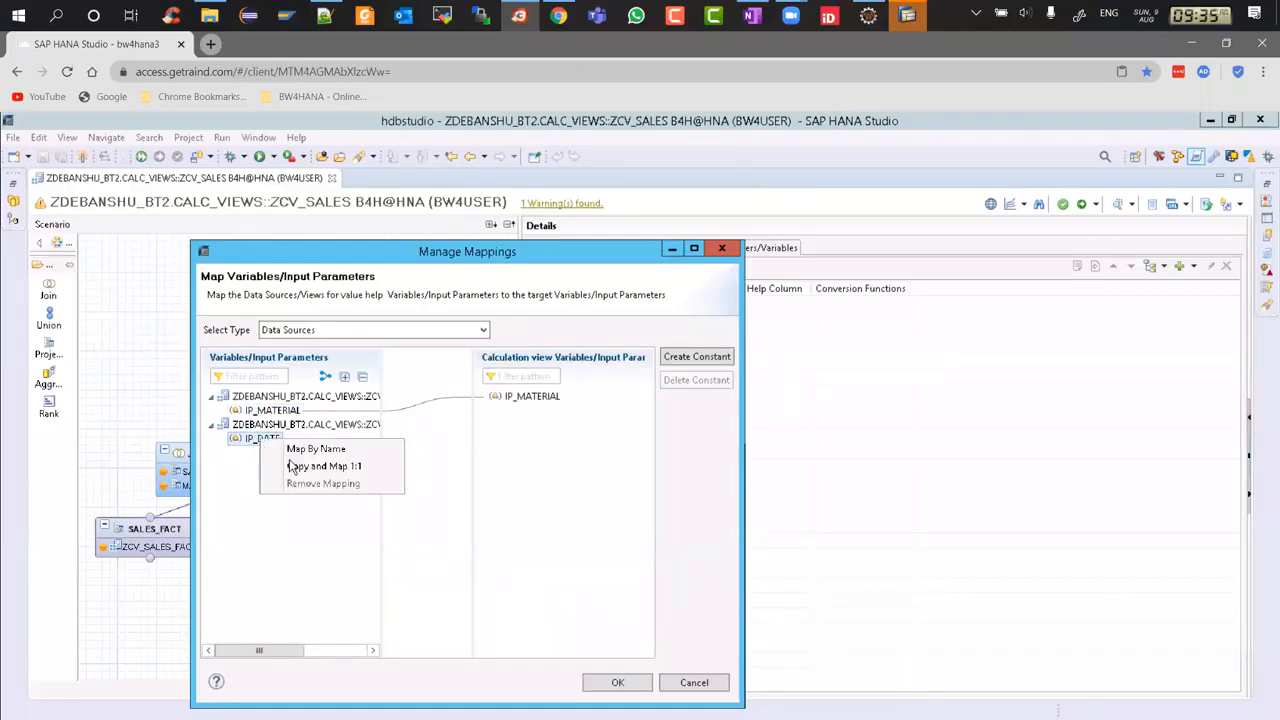
{"action": "left_click", "coordinate": [292, 467]}
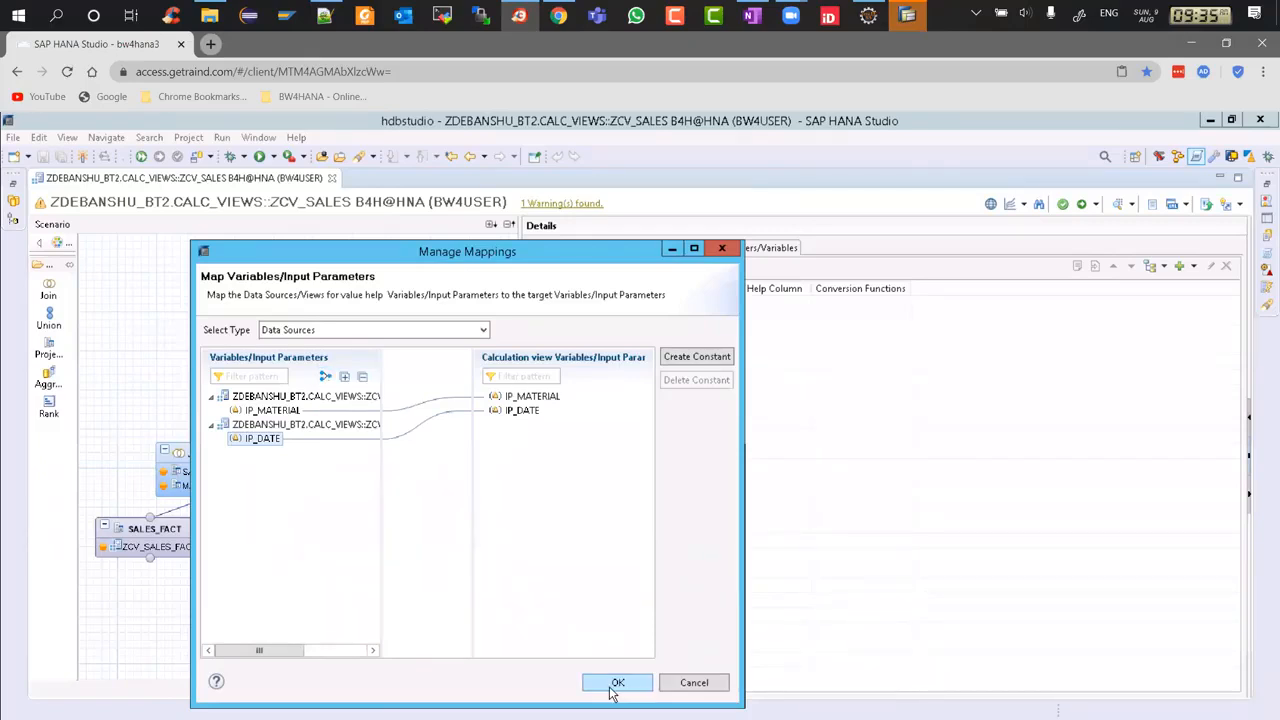
{"action": "key", "text": "Return"}
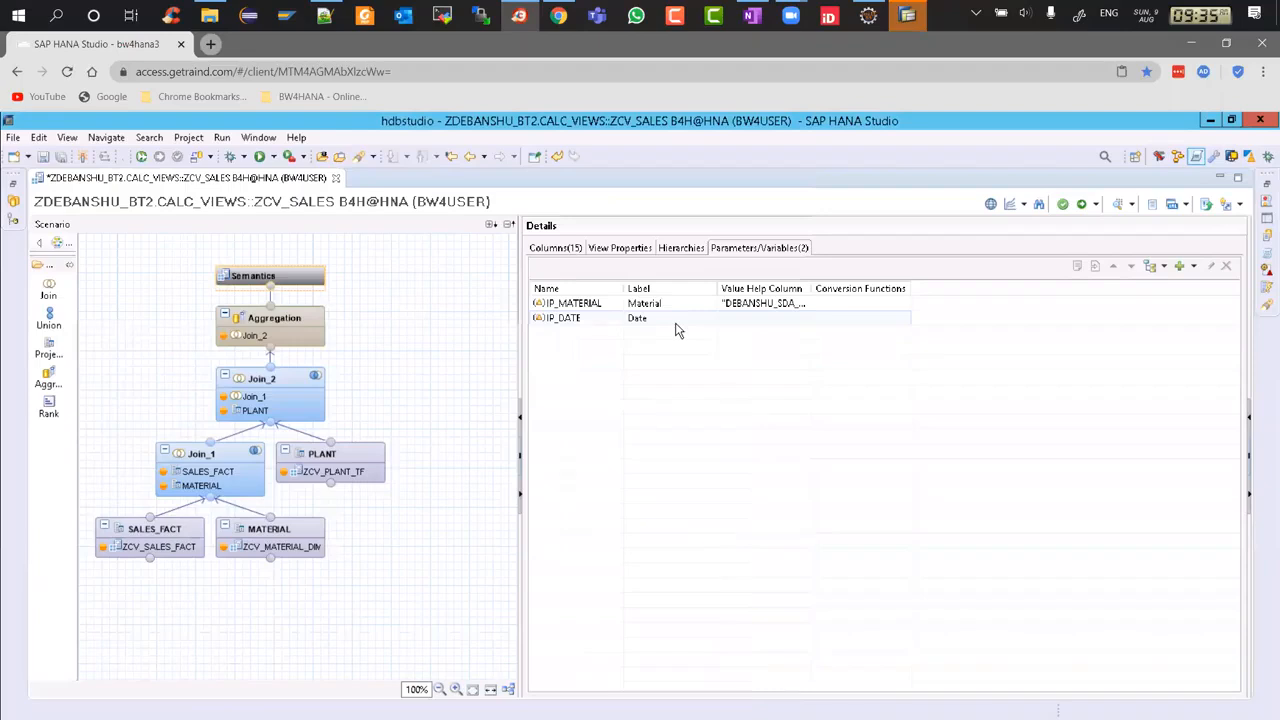
{"action": "left_click", "coordinate": [1081, 205]}
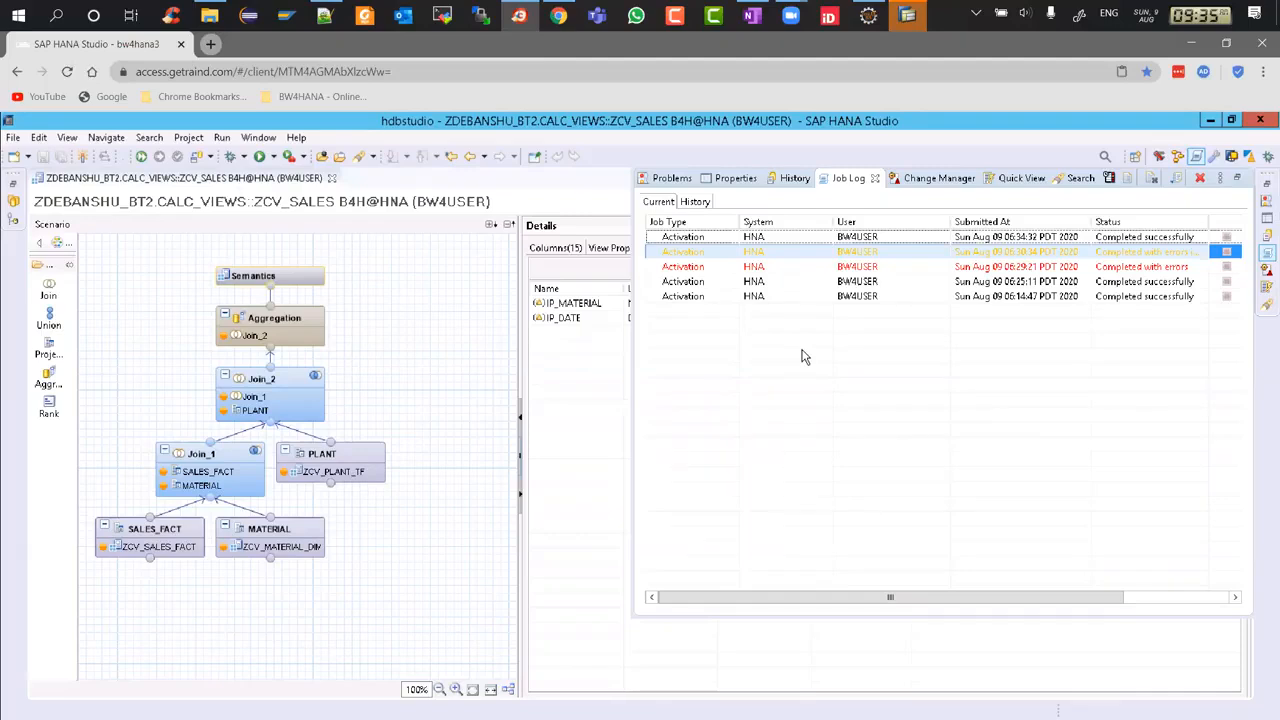
Examine the definition of the IP_MATERIAL input parameter in ZCV_SALES.
{"action": "left_click", "coordinate": [580, 306]}
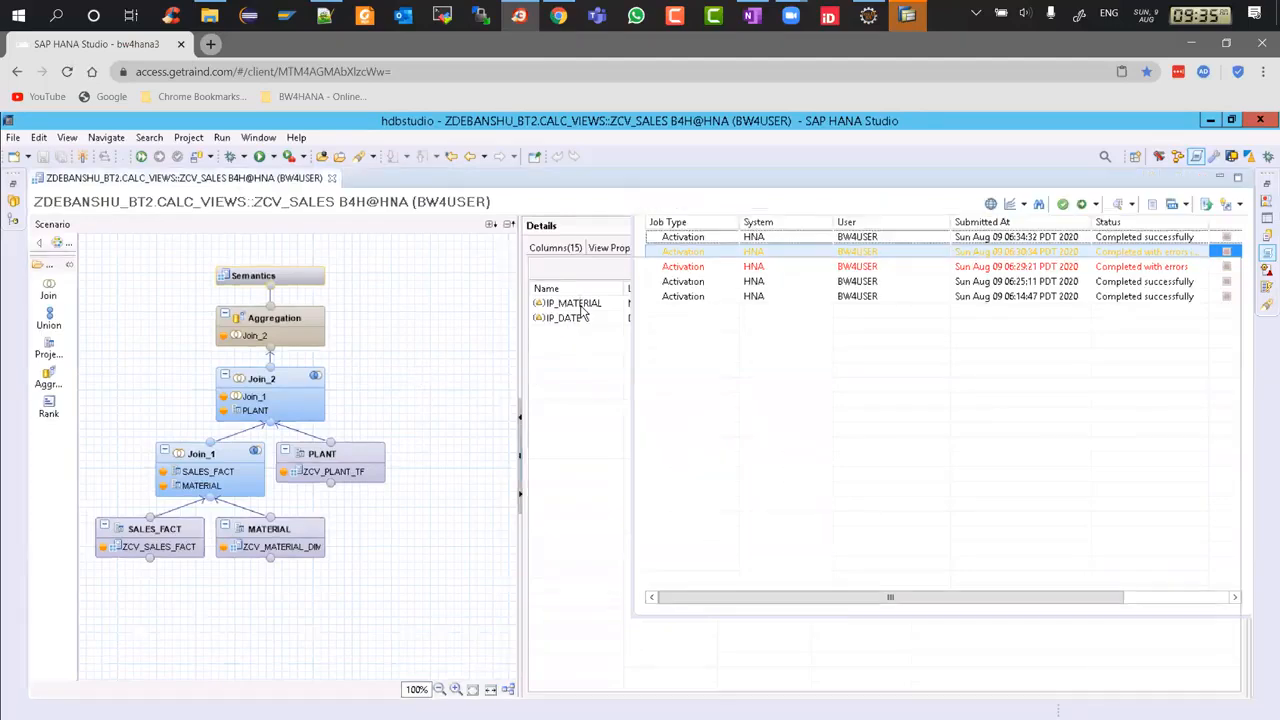
{"action": "left_click", "coordinate": [585, 307]}
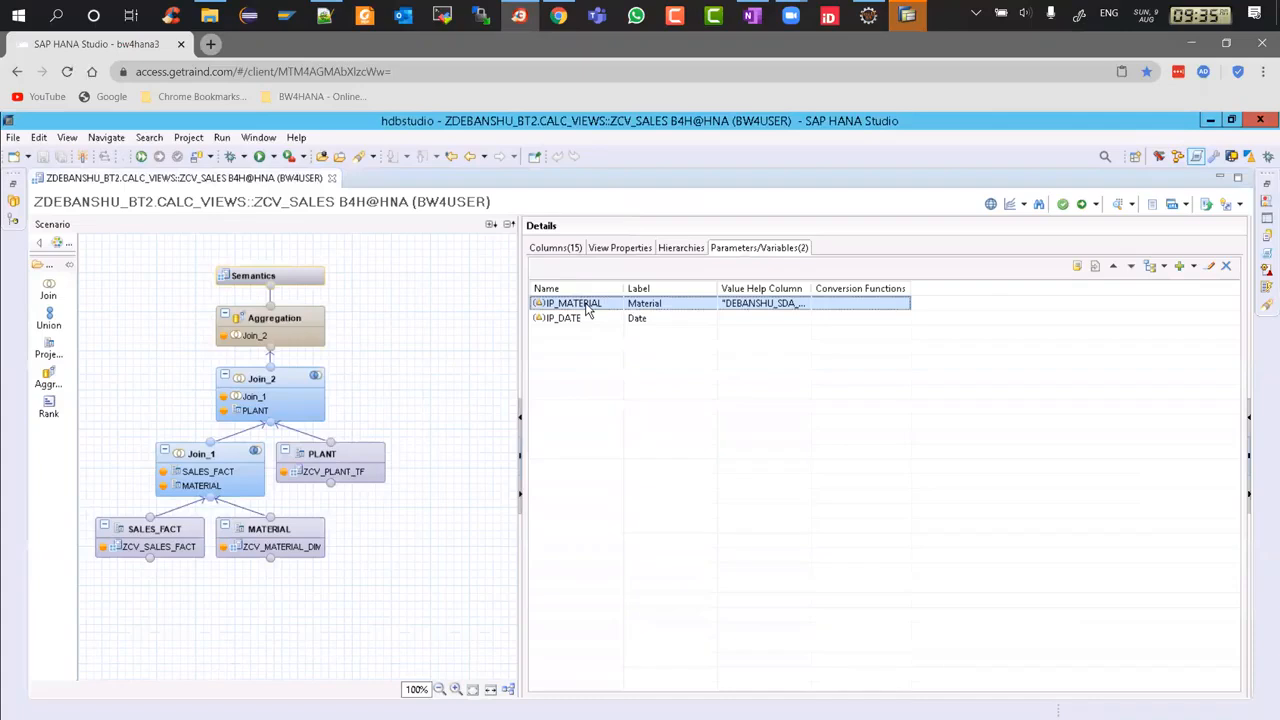
{"action": "double_click", "coordinate": [584, 304]}
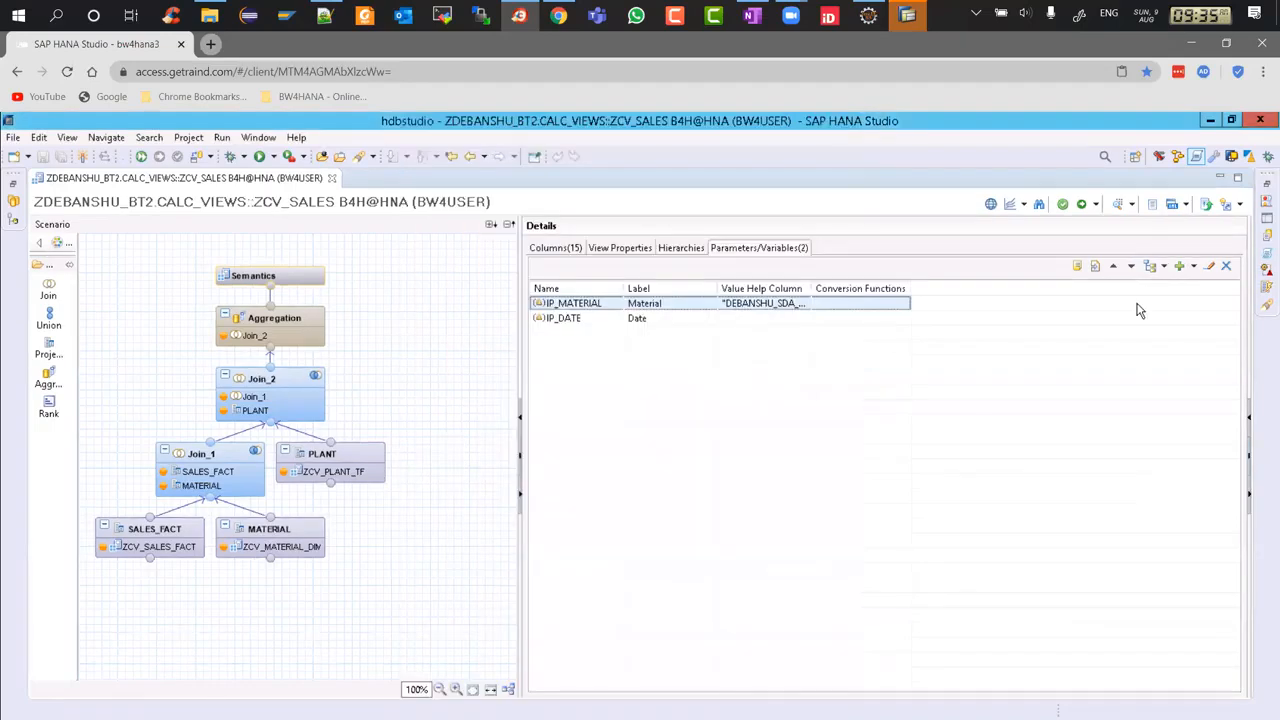
Remove all existing data source parameter mappings from ZCV_SALES in Manage Mappings.
{"action": "left_click", "coordinate": [1149, 268]}
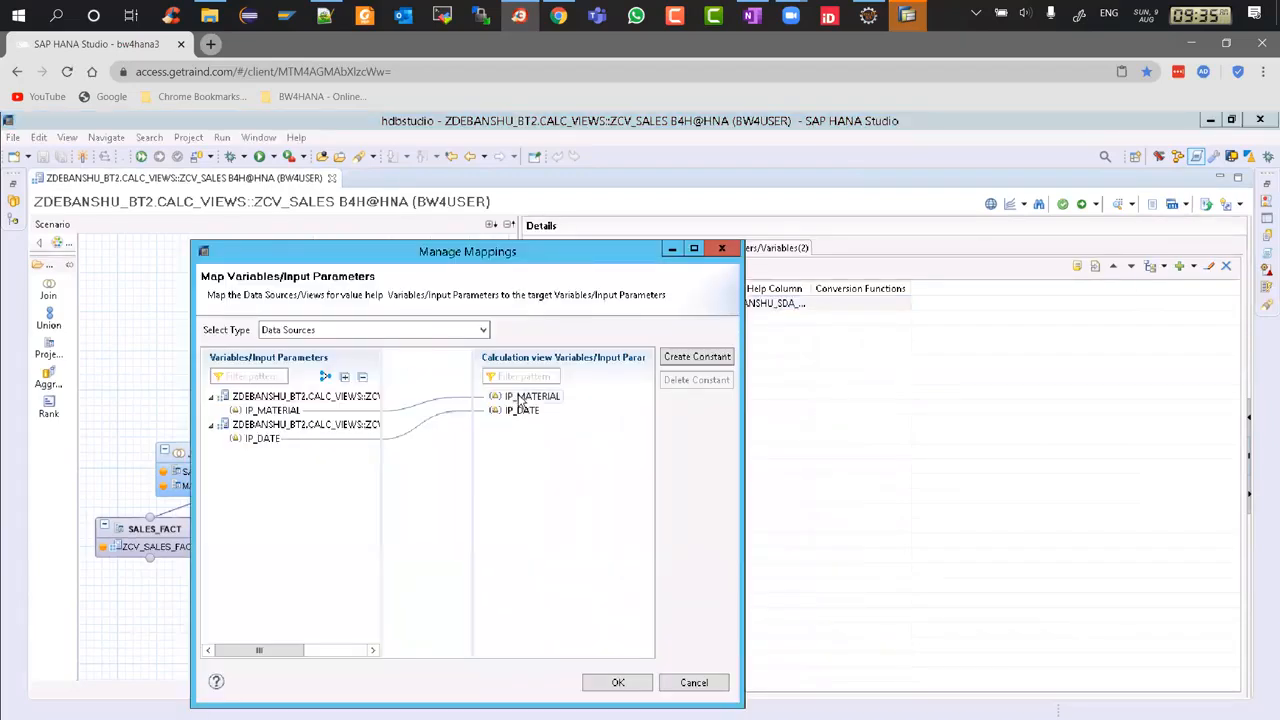
{"action": "left_click", "coordinate": [520, 398]}
{"action": "right_click", "coordinate": [520, 400]}
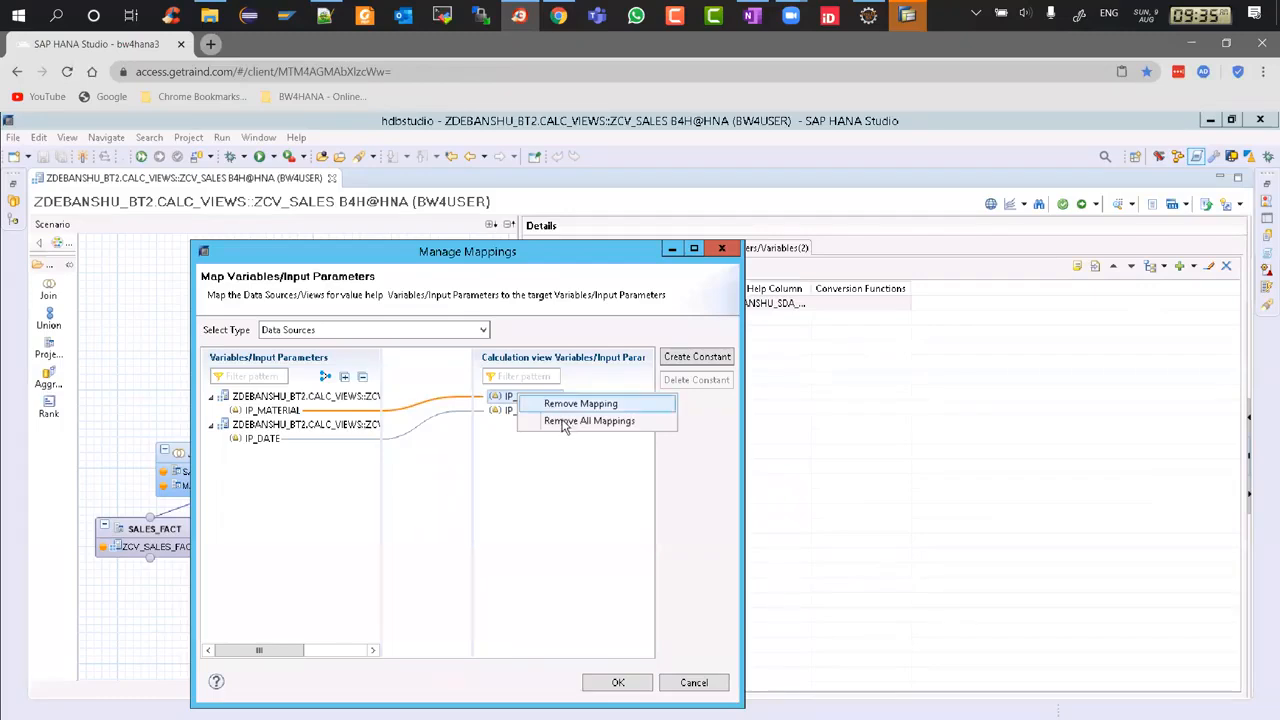
{"action": "left_click", "coordinate": [566, 421]}
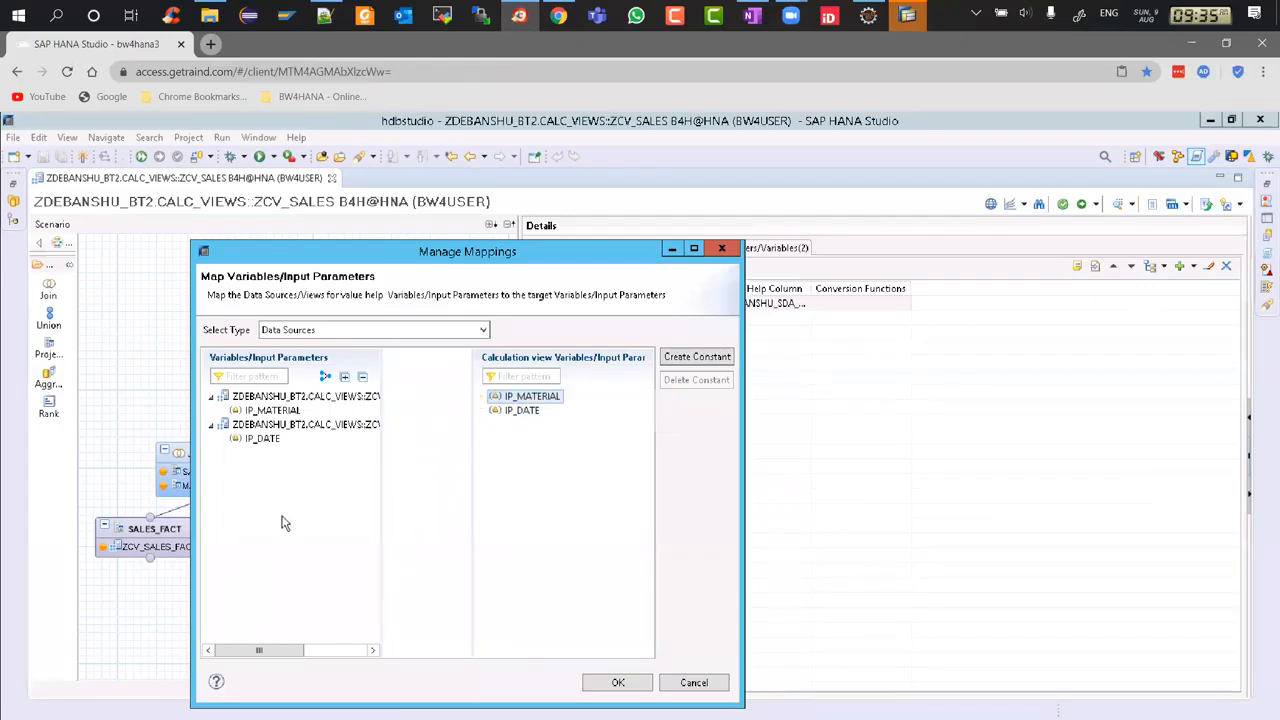
{"action": "left_click_drag", "start_coordinate": [500, 256], "coordinate": [507, 225]}
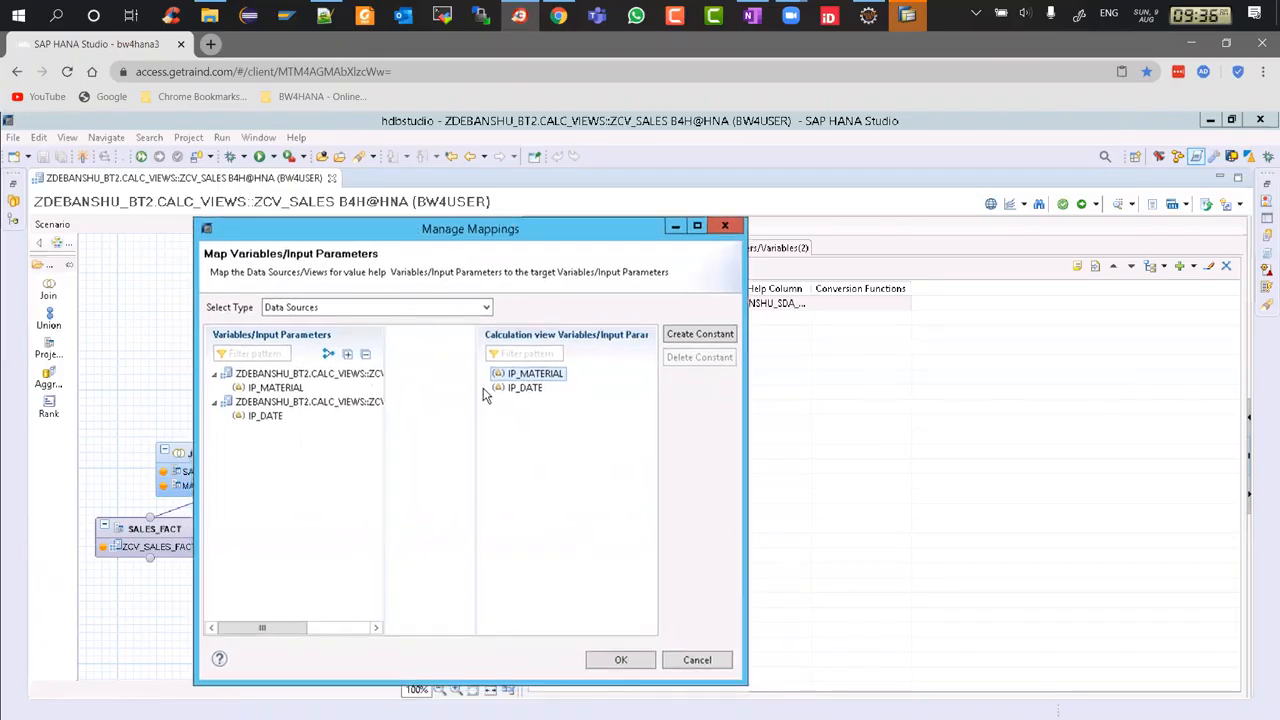
Try mapping source IP_MATERIAL to IP_DATE and source IP_DATE to IP_MATERIAL, and remove all mappings again.
{"action": "left_click", "coordinate": [296, 381]}
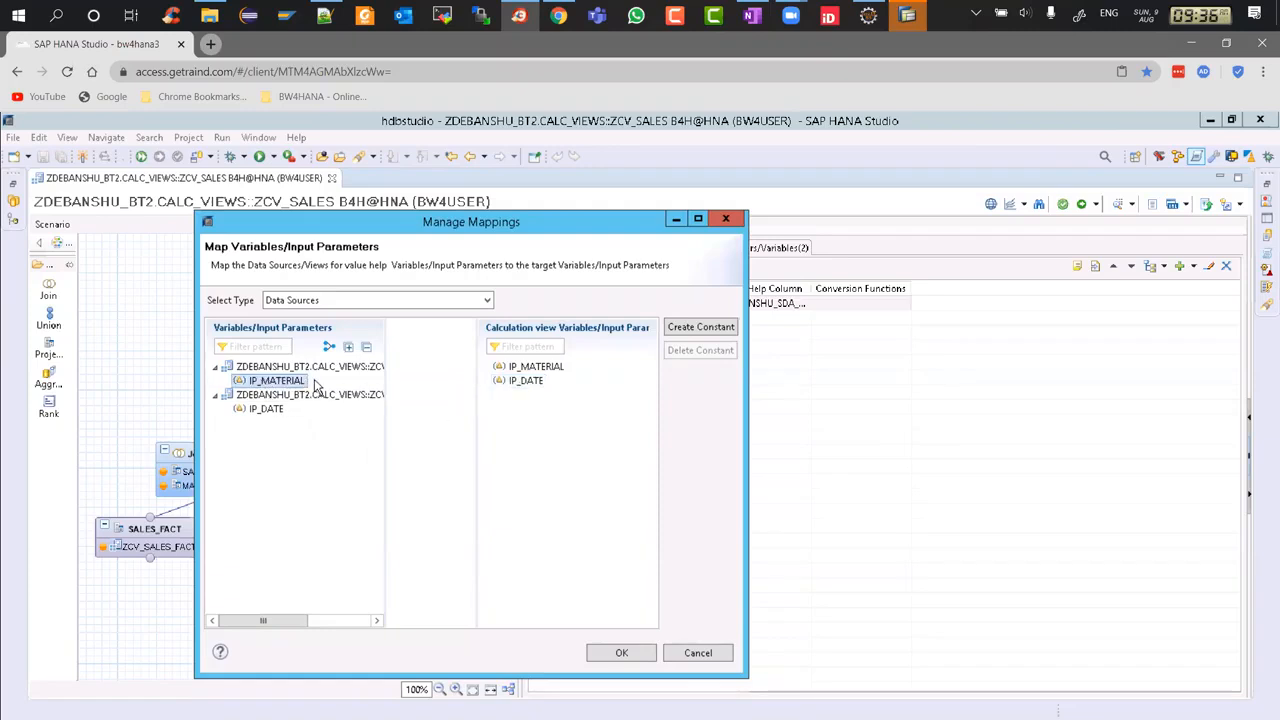
{"action": "left_click_drag", "start_coordinate": [292, 386], "coordinate": [522, 384]}
{"action": "left_click_drag", "start_coordinate": [270, 414], "coordinate": [520, 368]}
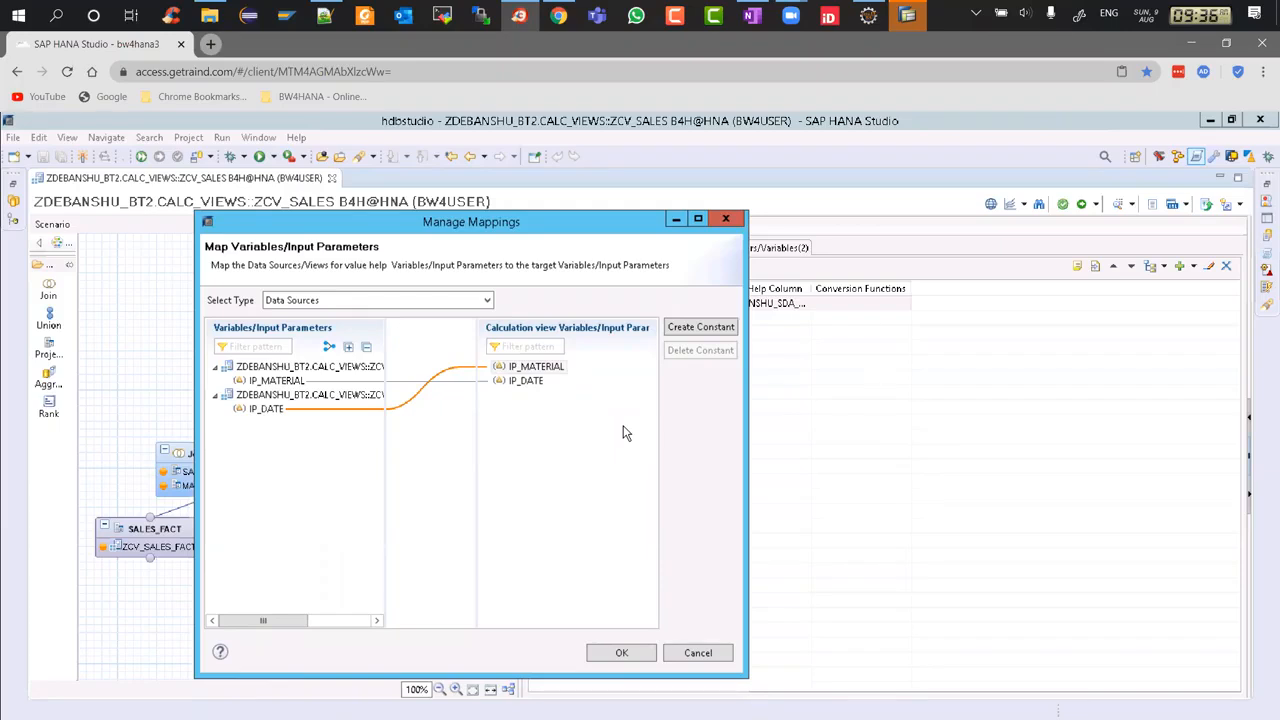
{"action": "left_click", "coordinate": [520, 370]}
{"action": "right_click", "coordinate": [520, 370]}
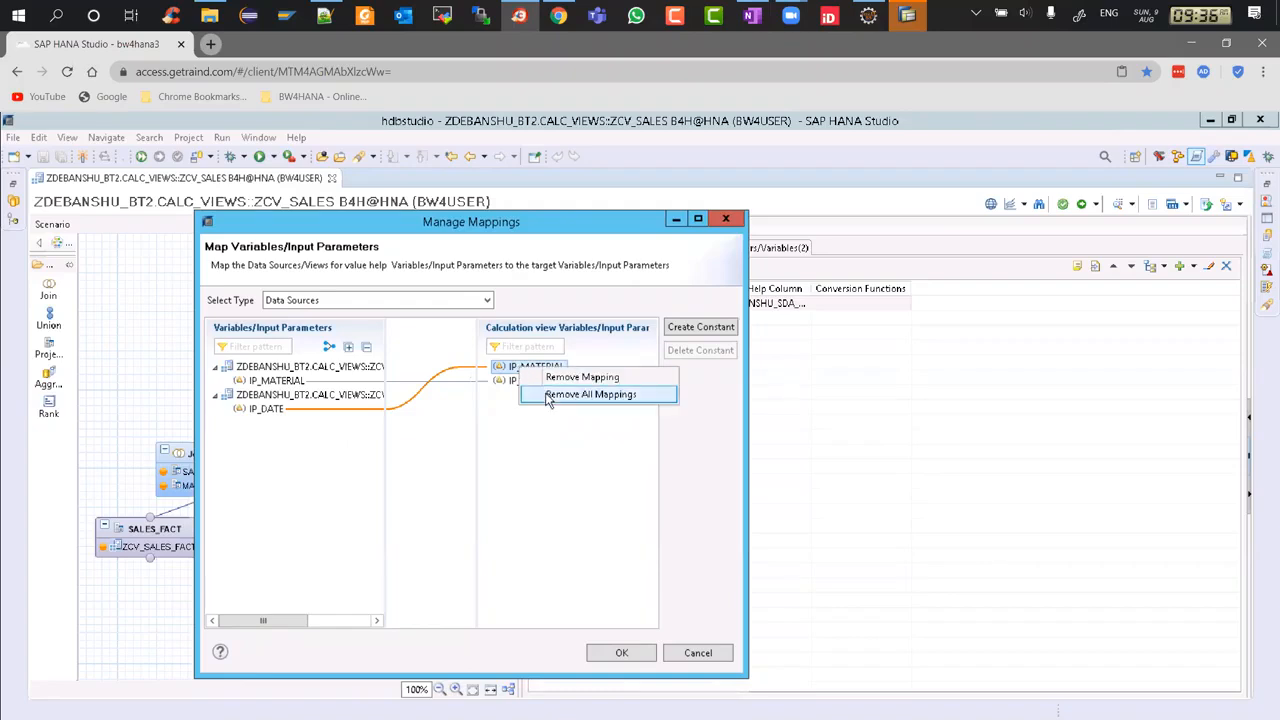
{"action": "left_click", "coordinate": [546, 394]}
{"action": "left_click", "coordinate": [541, 398]}
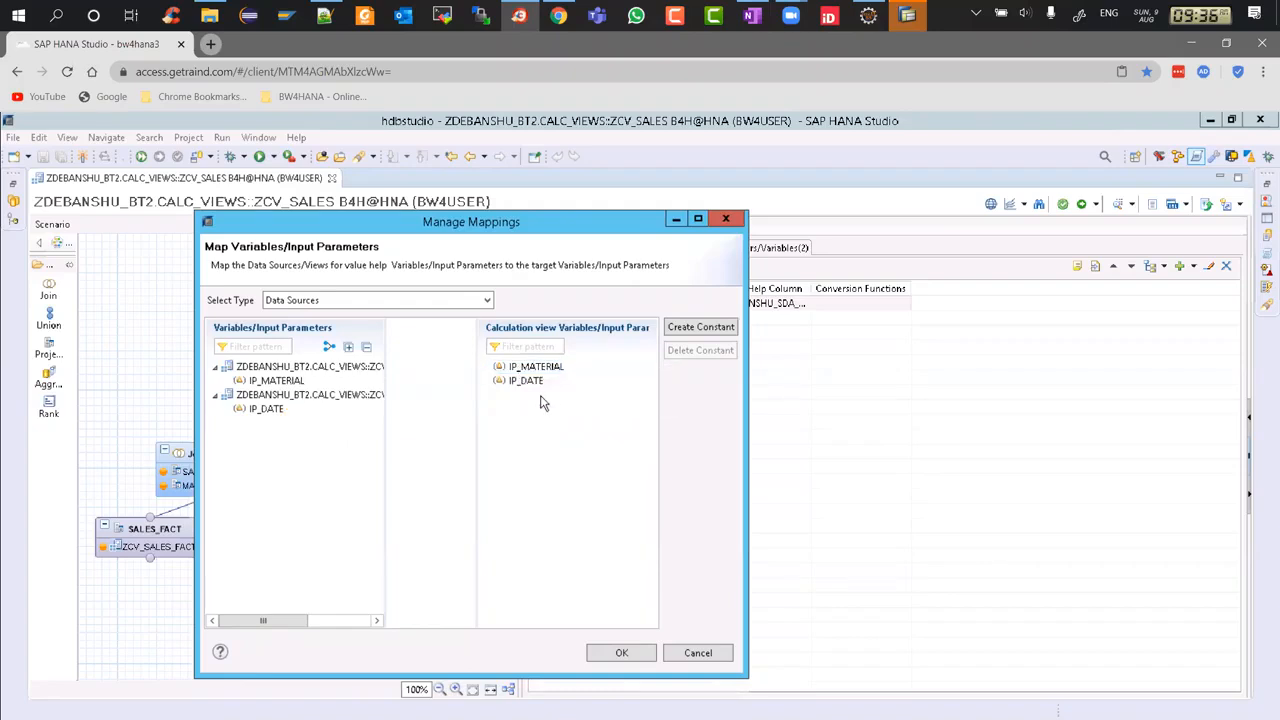
Try mapping both source parameters, IP_DATE and IP_MATERIAL, to the calculation view's single IP_DATE parameter.
{"action": "left_click", "coordinate": [539, 386]}
{"action": "left_click_drag", "start_coordinate": [265, 410], "coordinate": [519, 390]}
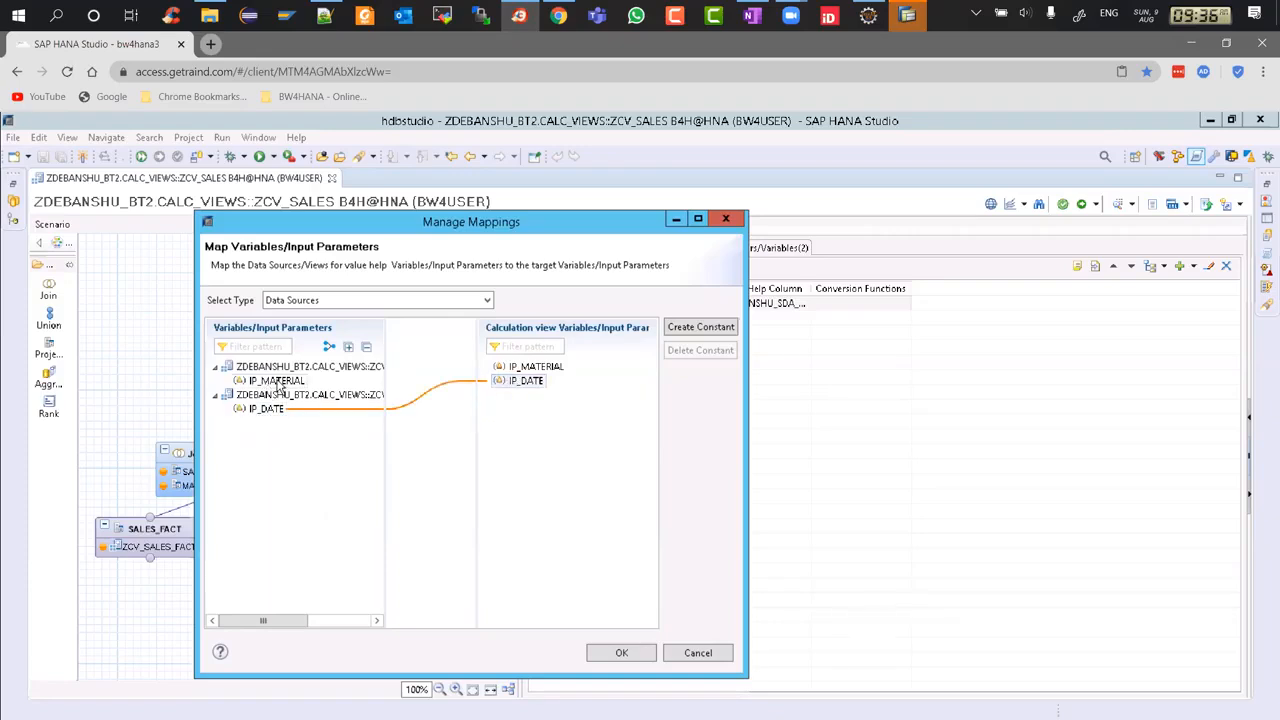
{"action": "left_click_drag", "start_coordinate": [268, 381], "coordinate": [521, 392]}
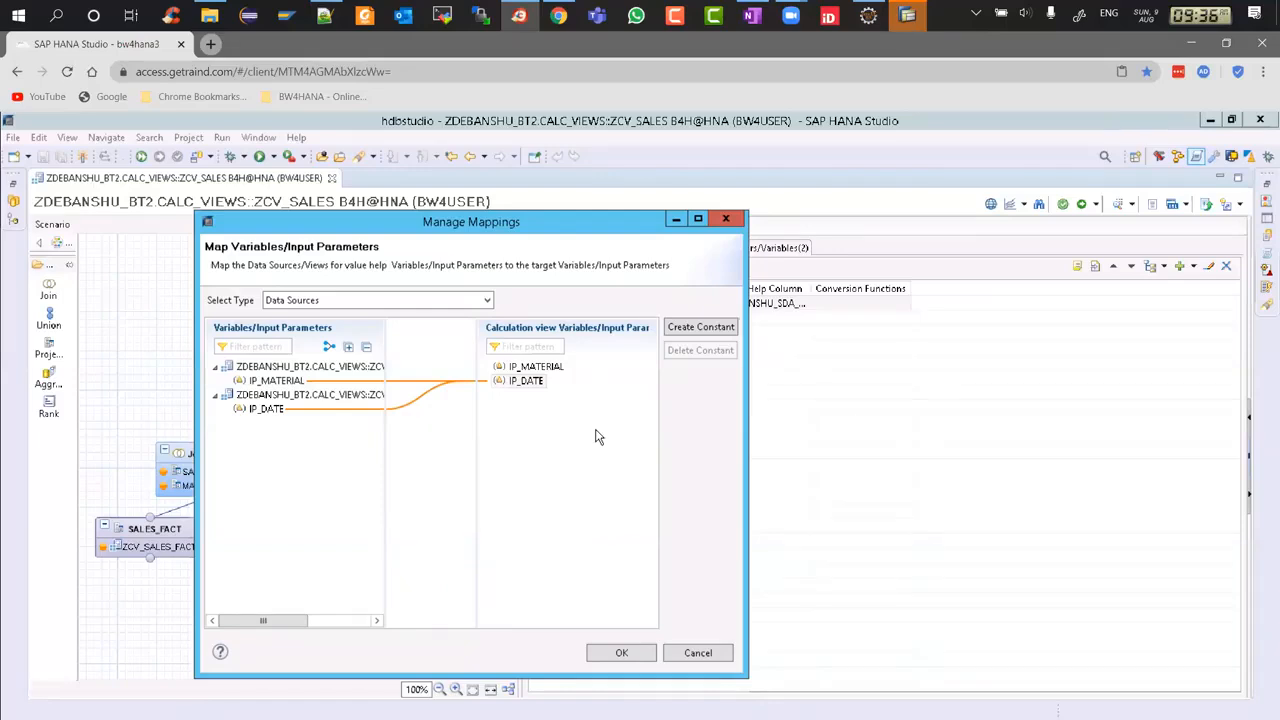
Auto-map the source parameters to the matching IP_MATERIAL and IP_DATE parameters, accept the mappings and activate ZCV_SALES.
{"action": "left_click", "coordinate": [330, 348]}
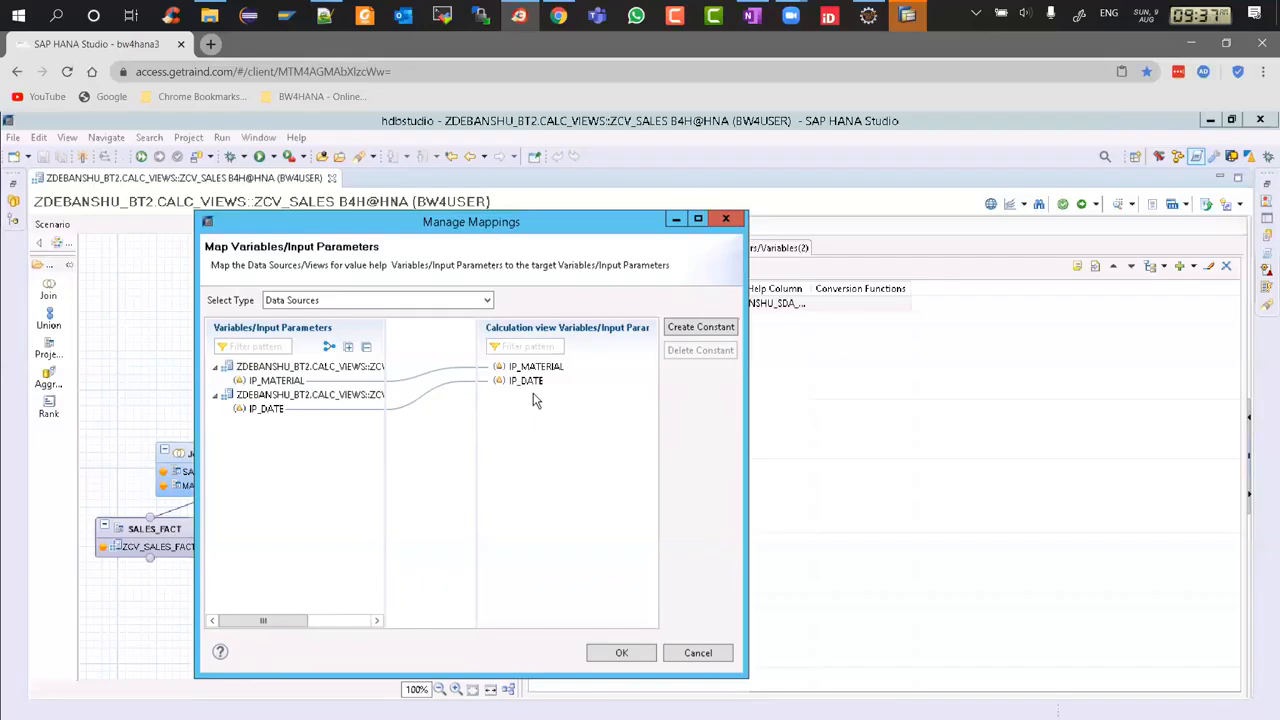
{"action": "left_click", "coordinate": [617, 650]}
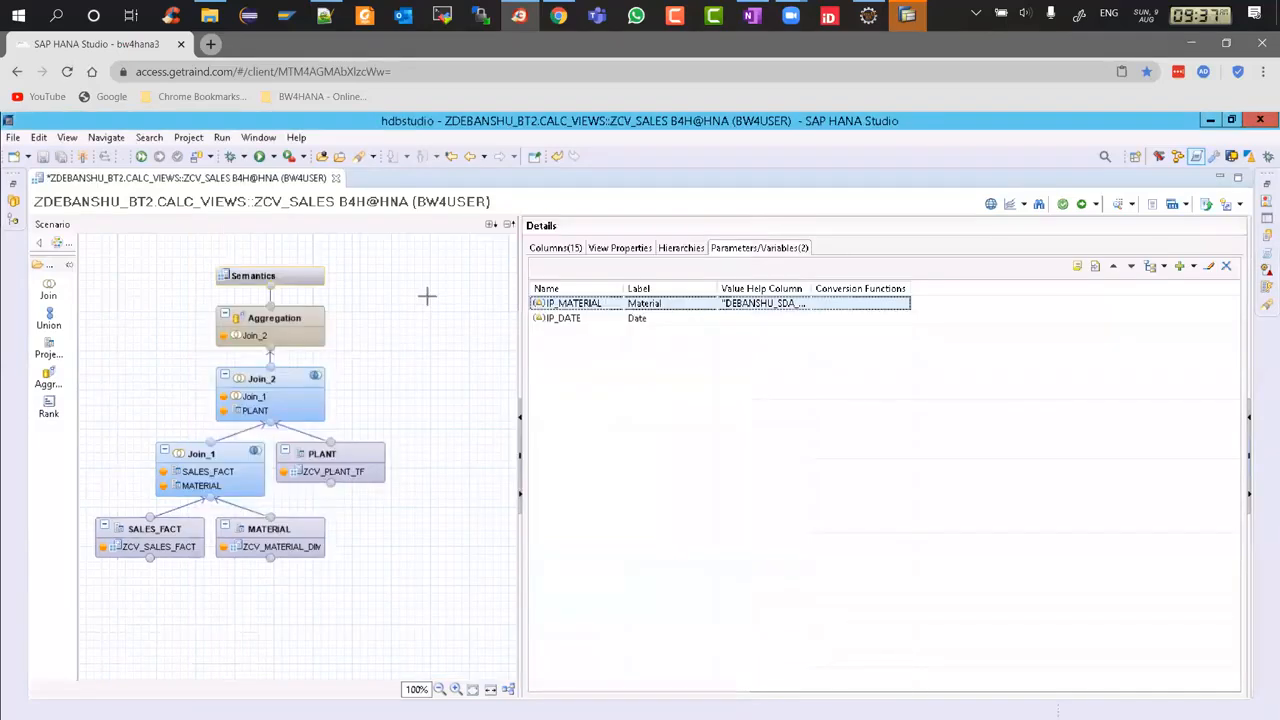
{"action": "left_click", "coordinate": [1082, 204]}
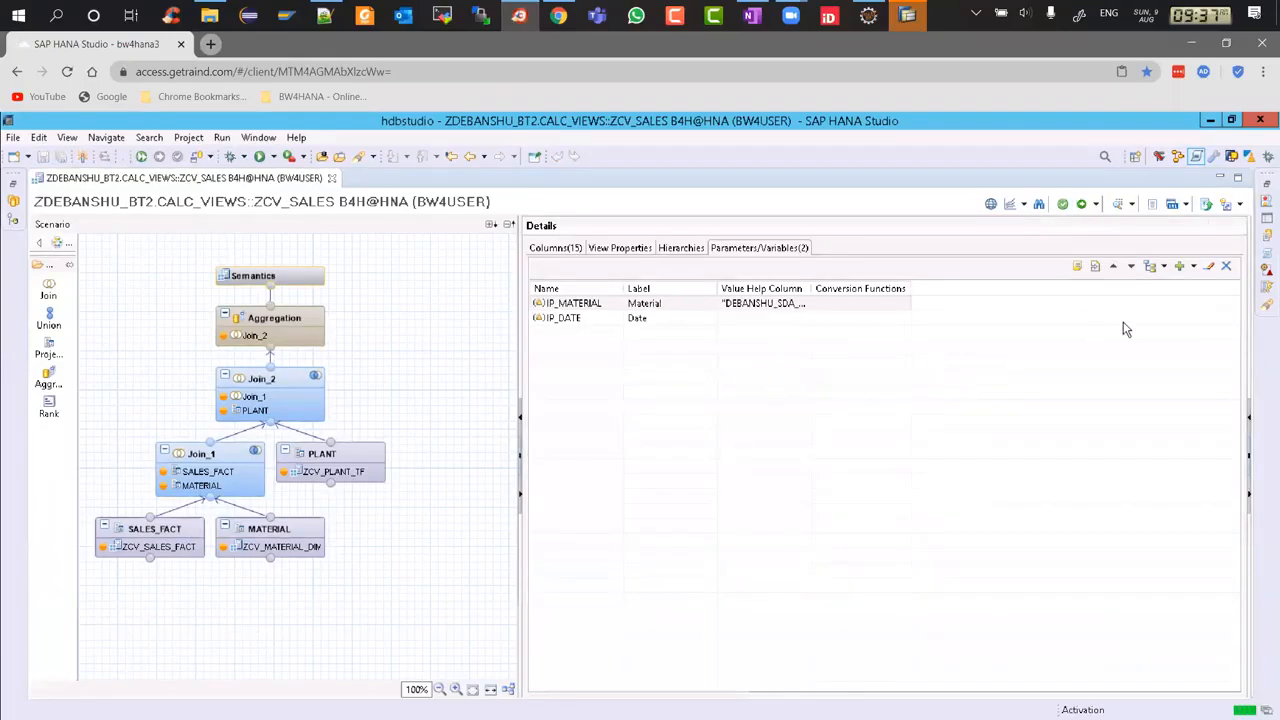
Check the latest activation status in the job log and open a data preview of ZCV_SALES from its Semantics node.
{"action": "left_click", "coordinate": [1267, 254]}
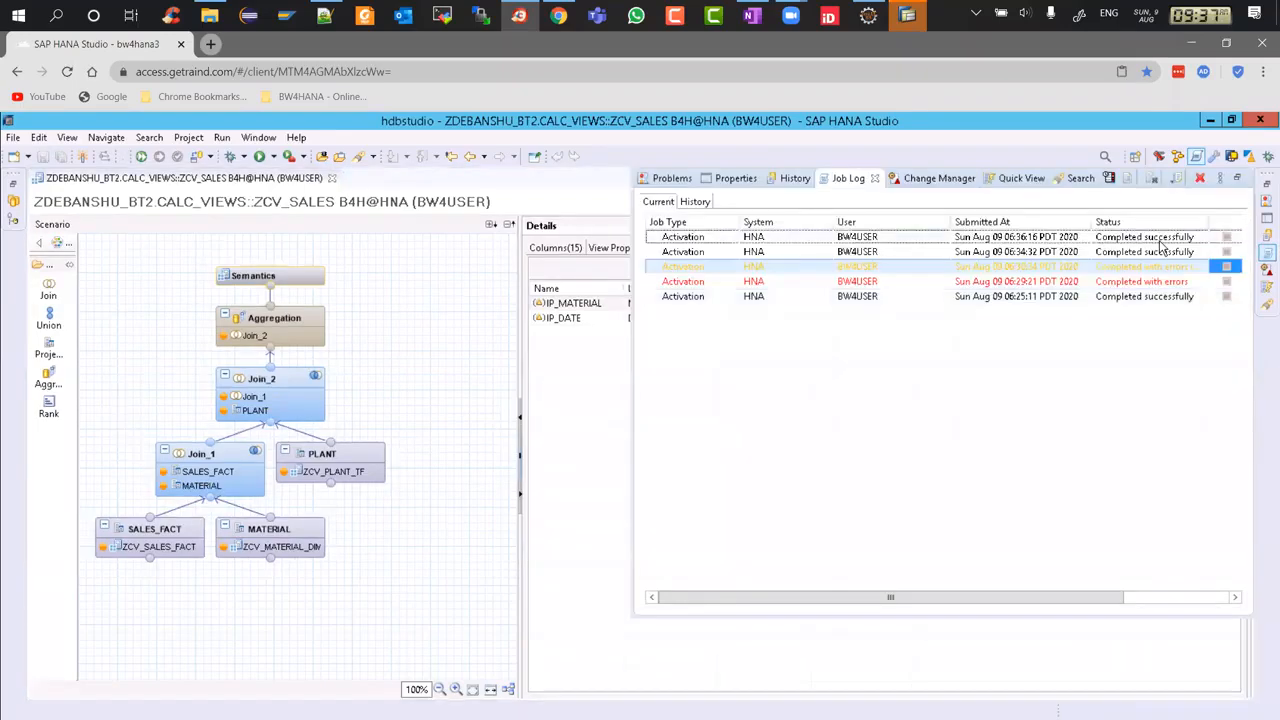
{"action": "left_click", "coordinate": [424, 312]}
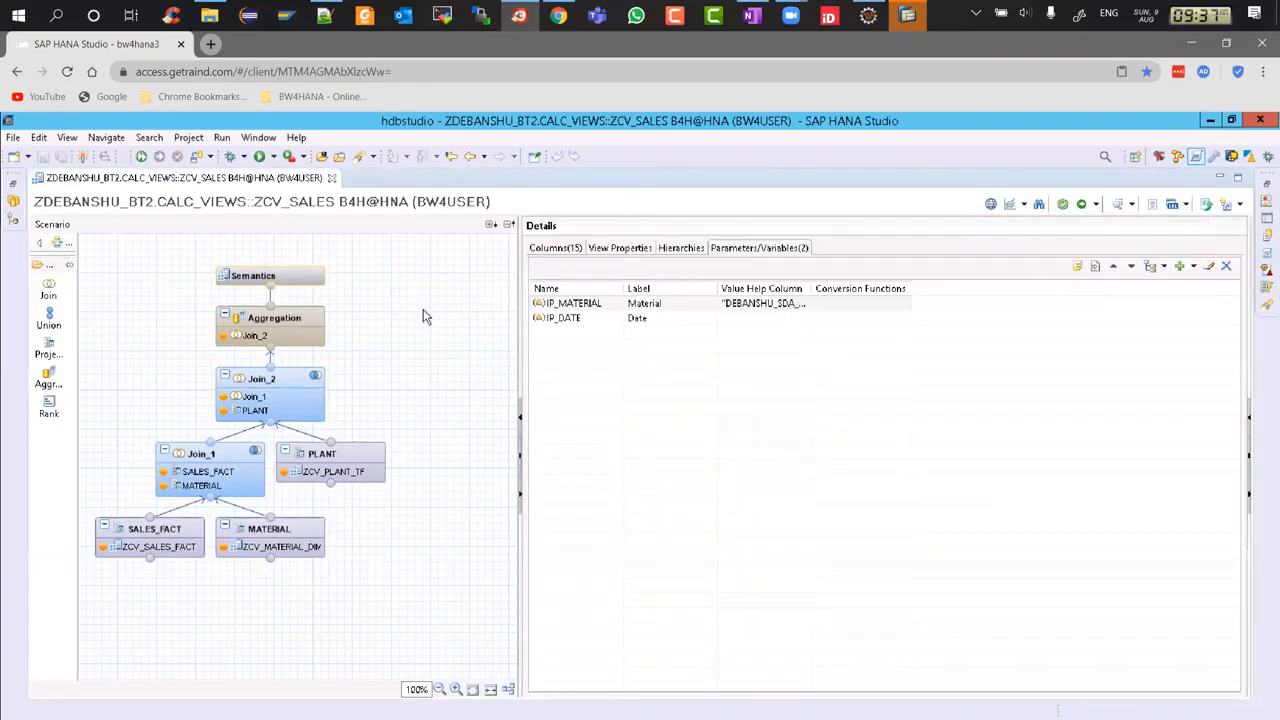
{"action": "right_click", "coordinate": [320, 276]}
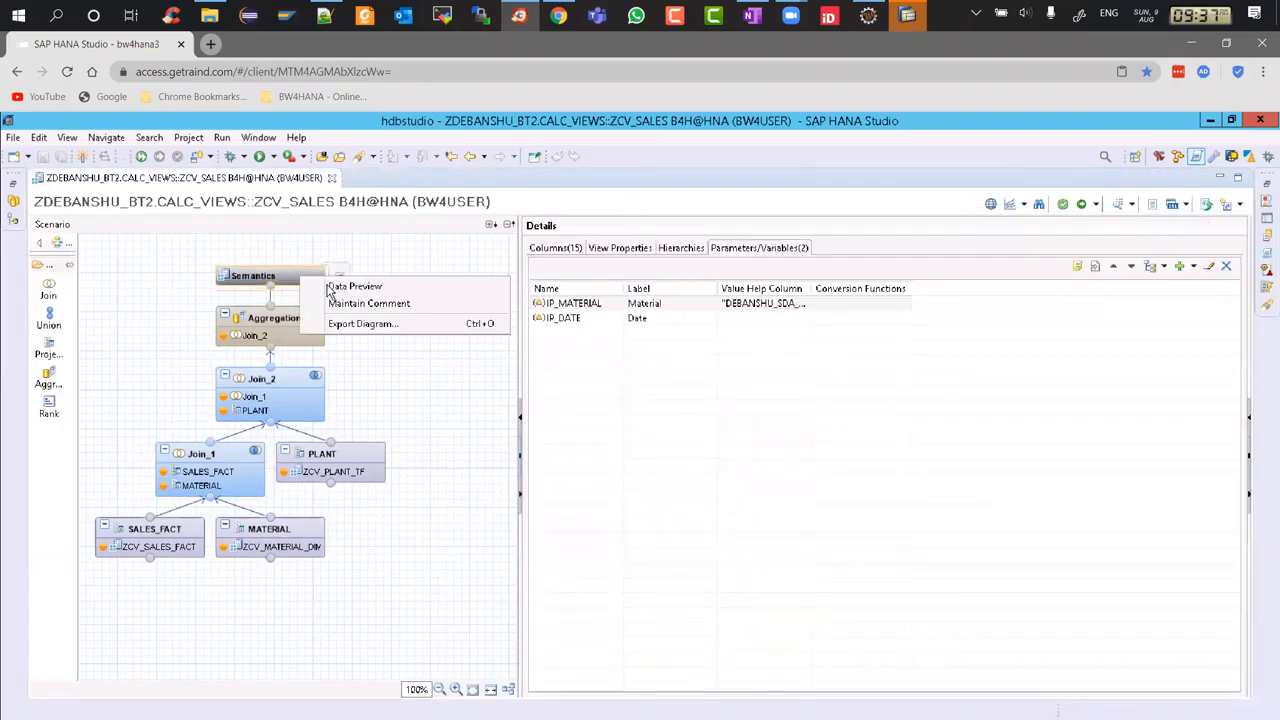
{"action": "left_click", "coordinate": [327, 287]}
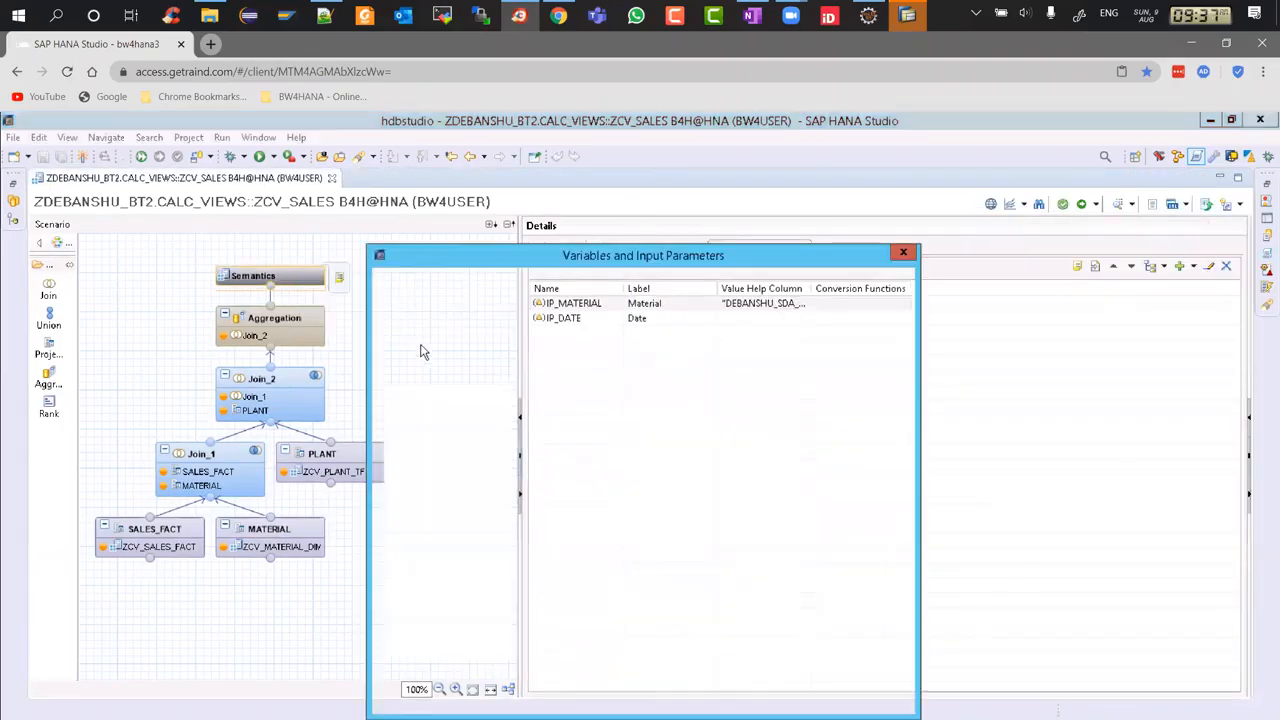
Set IP_MATERIAL to the first listed material and IP_DATE to 2020-08-01, and run the ZCV_SALES data preview.
{"action": "left_click", "coordinate": [660, 364]}
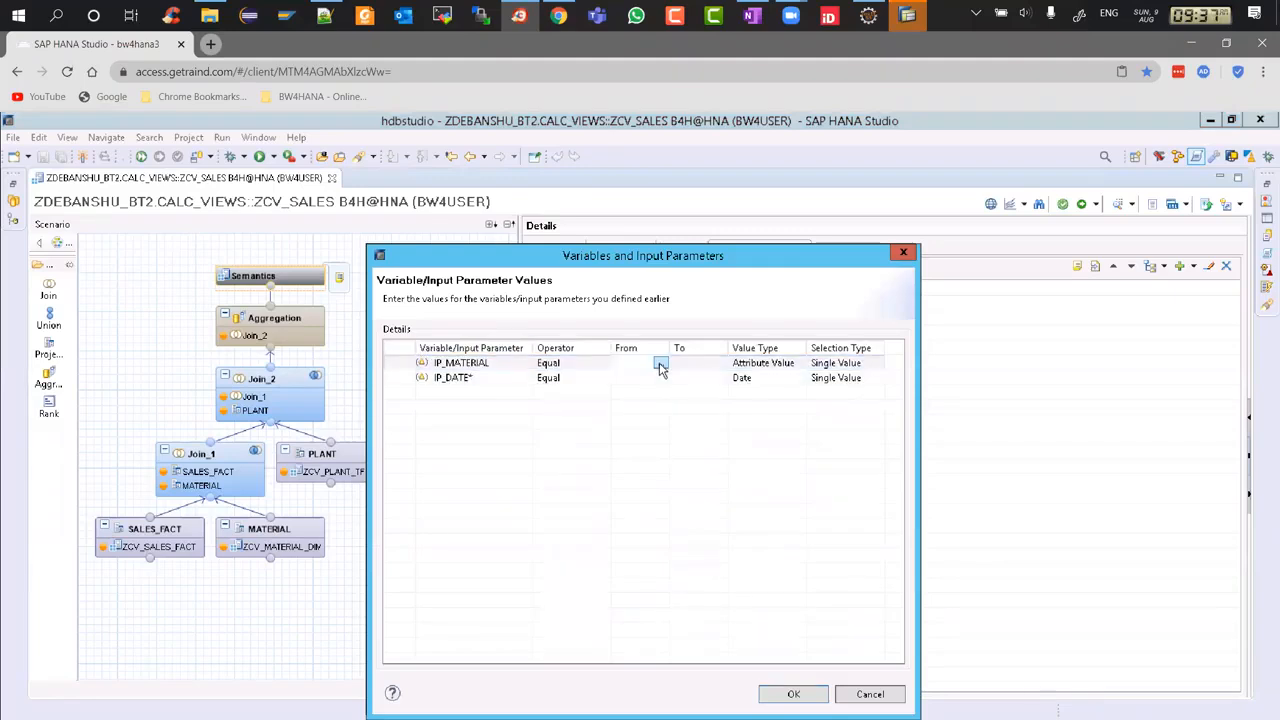
{"action": "left_click", "coordinate": [660, 364]}
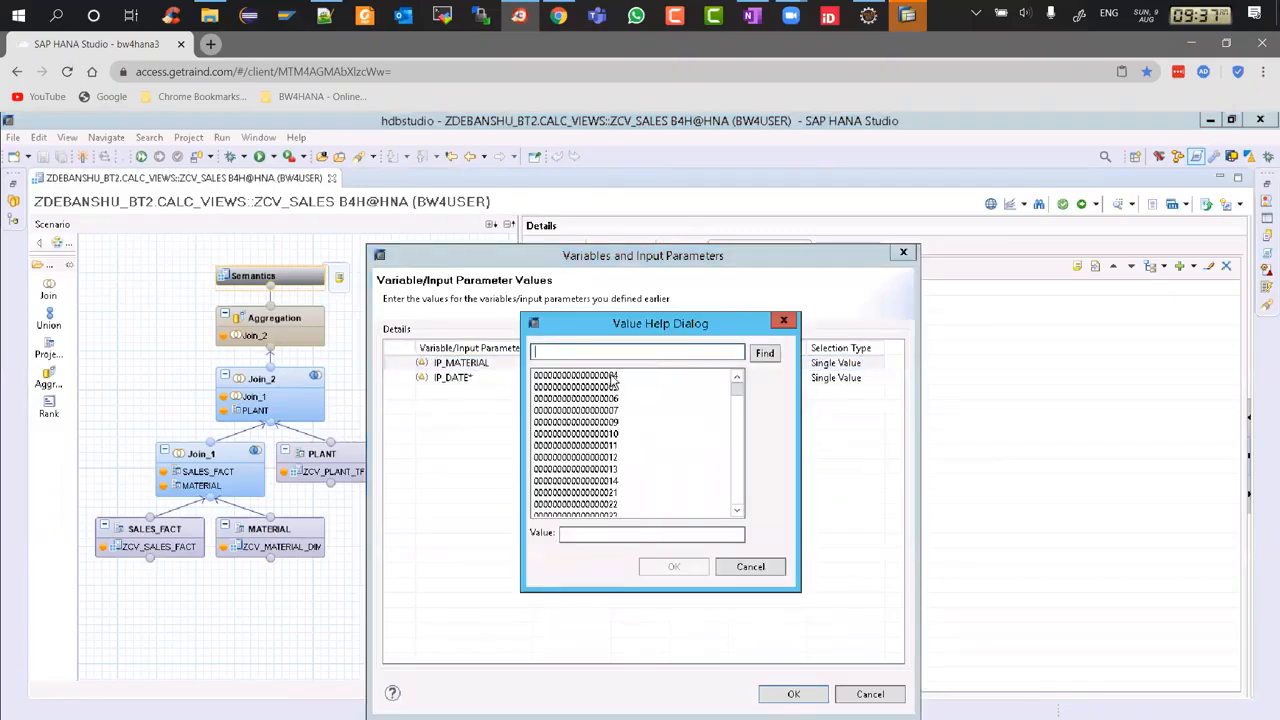
{"action": "double_click", "coordinate": [613, 378]}
{"action": "left_click", "coordinate": [662, 380]}
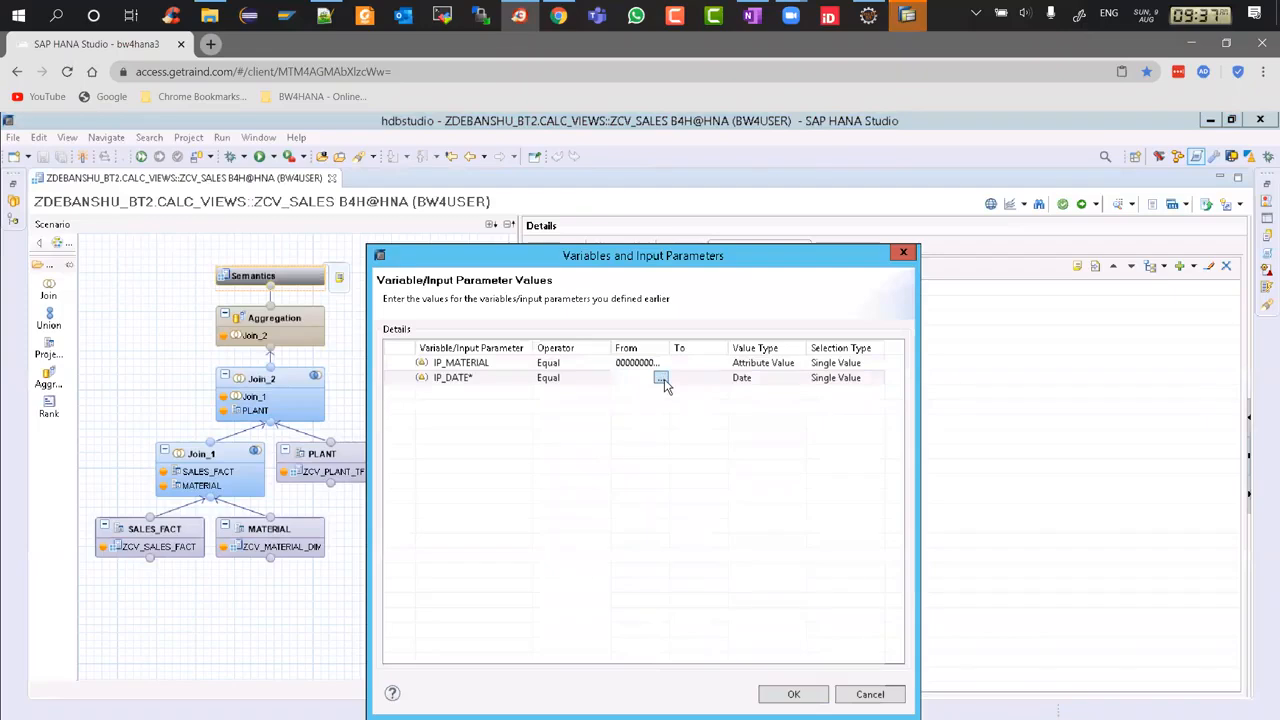
{"action": "left_click", "coordinate": [662, 380]}
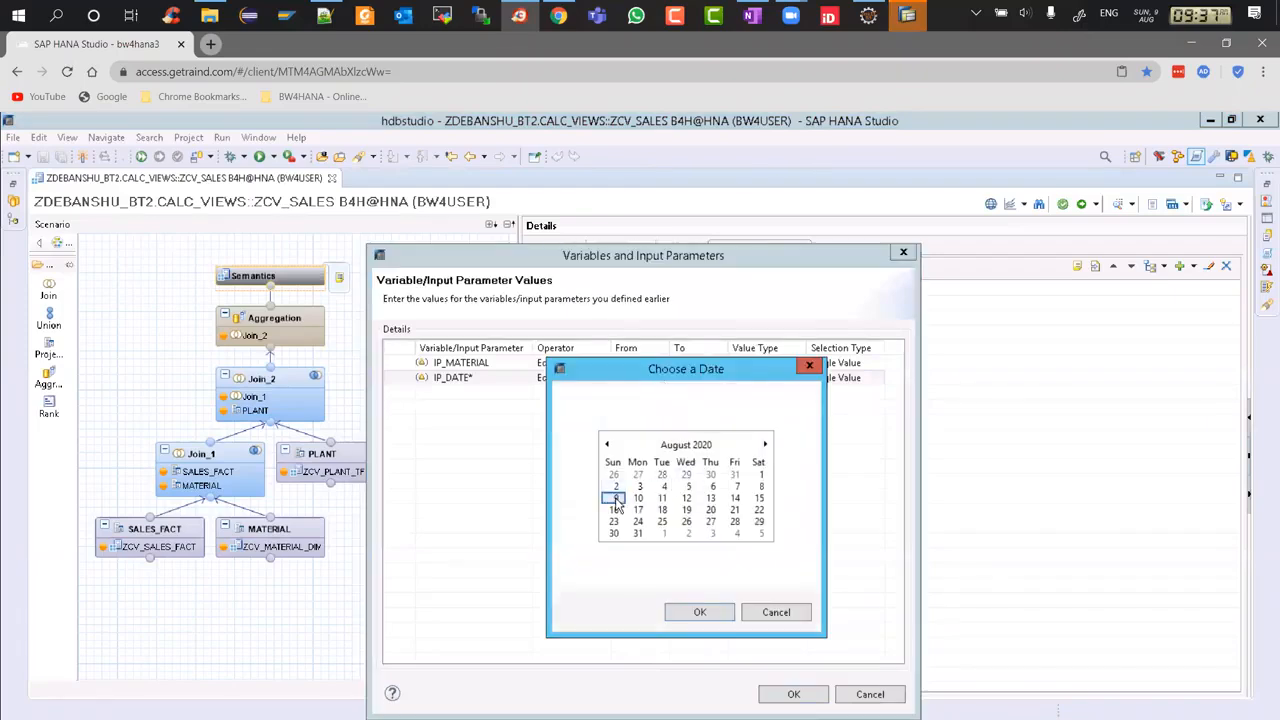
{"action": "left_click", "coordinate": [759, 474]}
{"action": "left_click", "coordinate": [713, 609]}
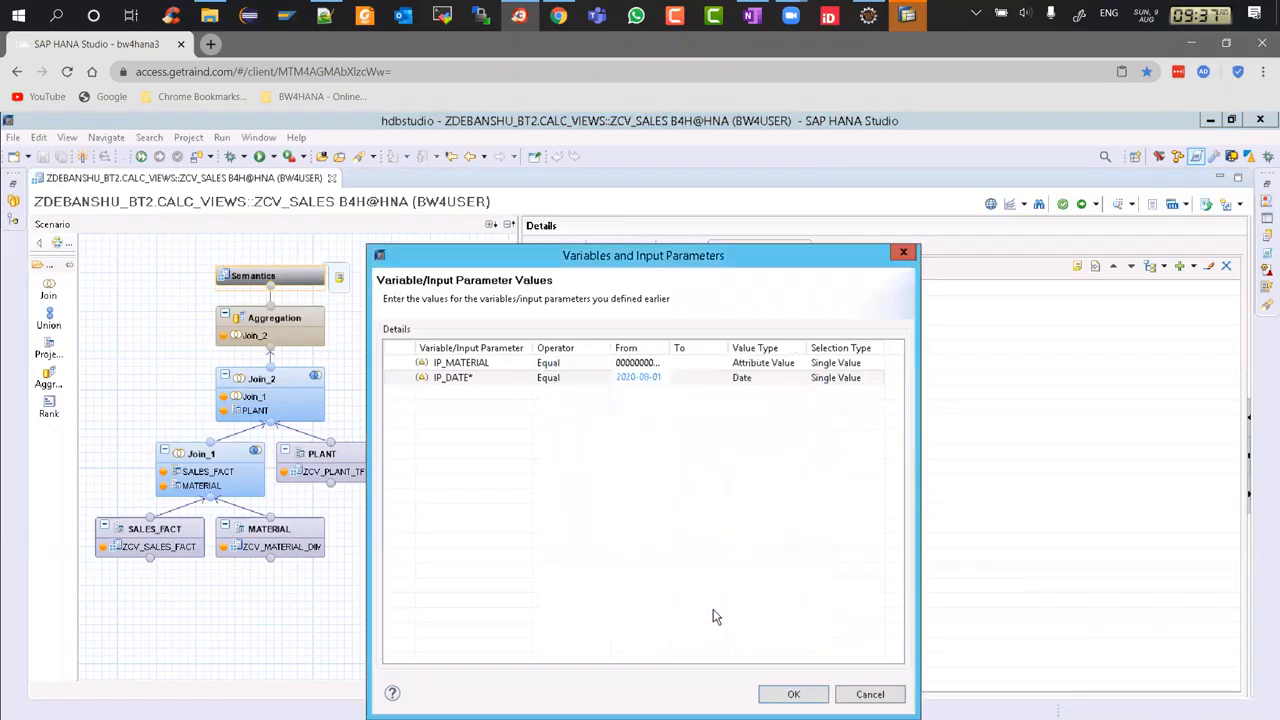
{"action": "left_click", "coordinate": [794, 694]}
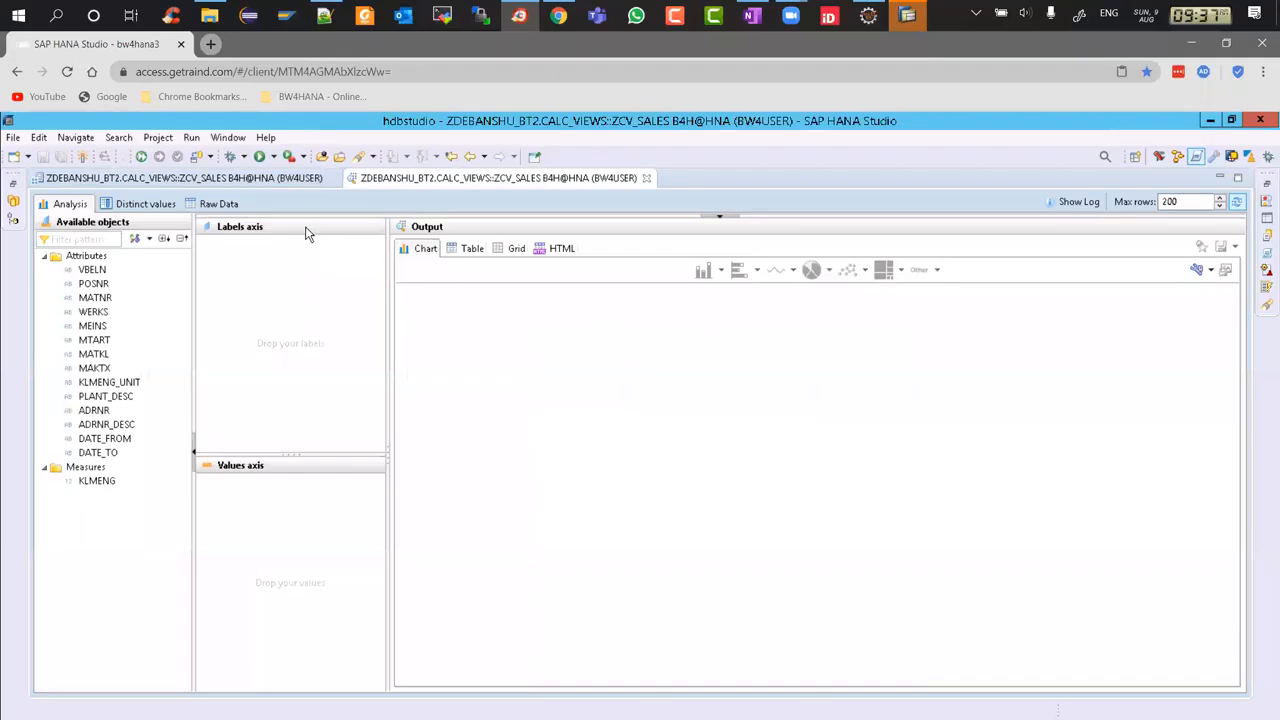
Examine the raw data of the ZCV_SALES preview across all columns and close the preview.
{"action": "left_click", "coordinate": [214, 204]}
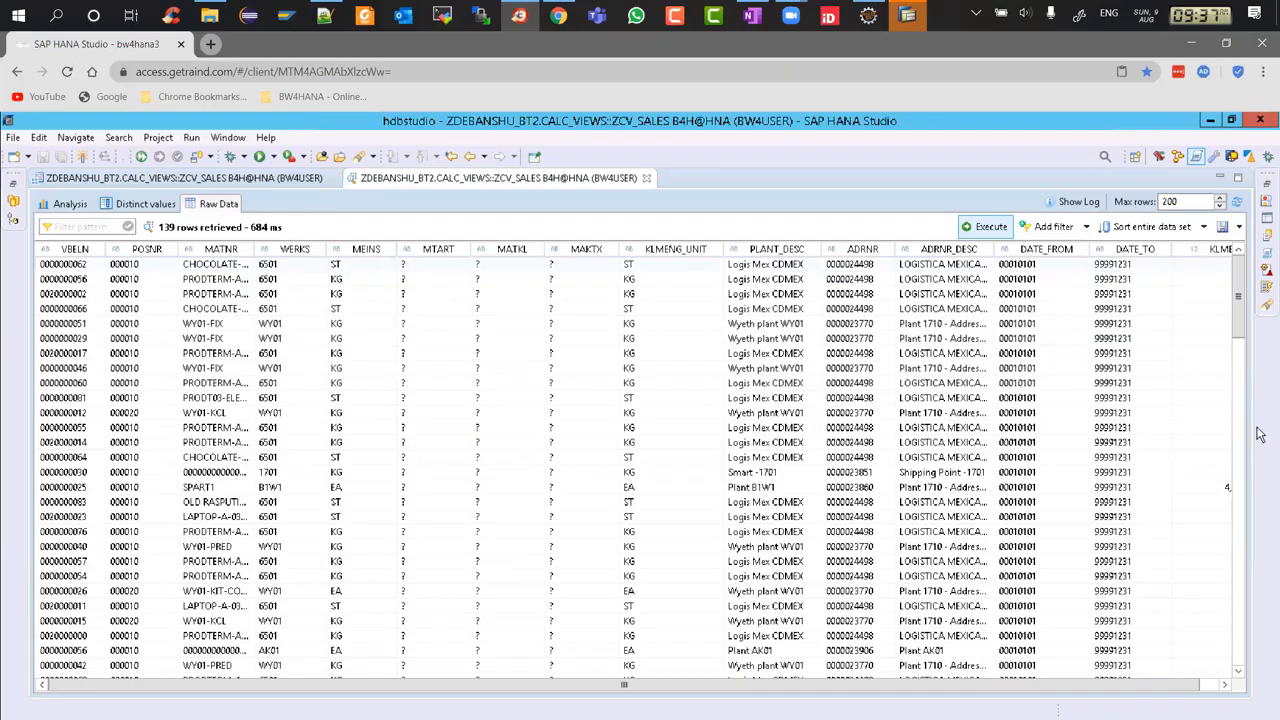
{"action": "scroll", "coordinate": [1207, 687], "scroll_direction": "right", "scroll_amount": 1}
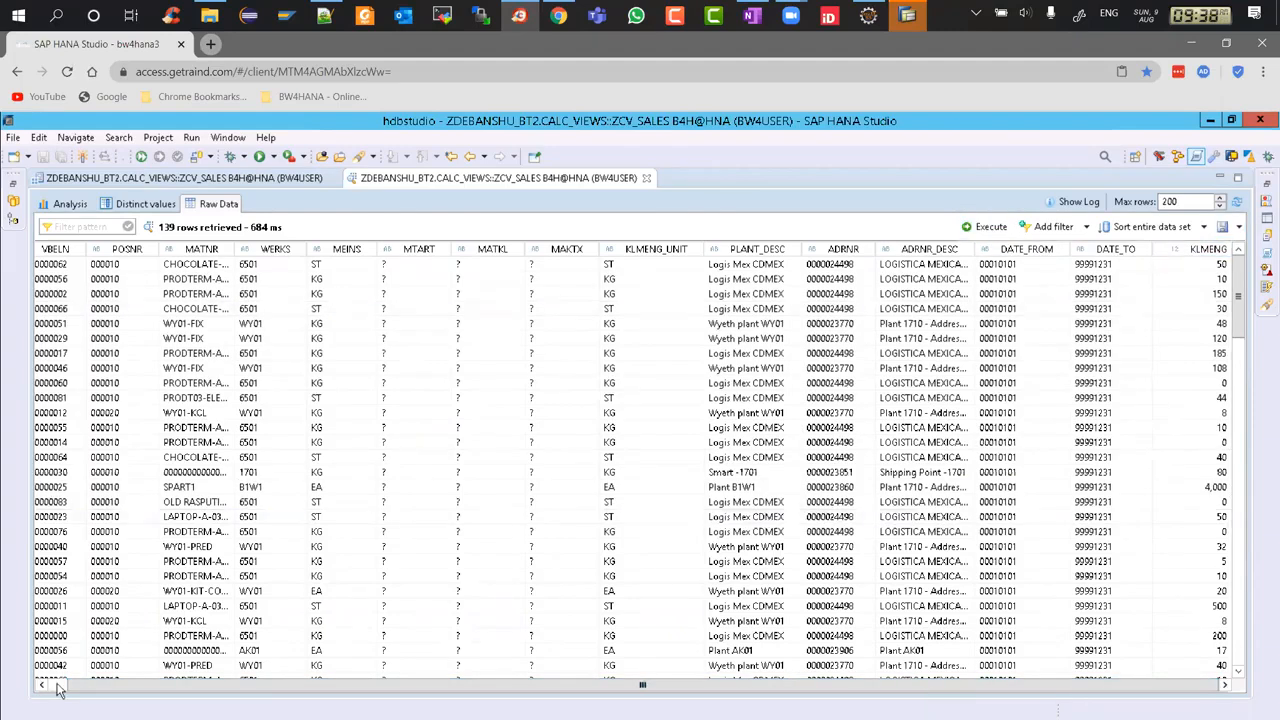
{"action": "scroll", "coordinate": [57, 688], "scroll_direction": "left", "scroll_amount": 1}
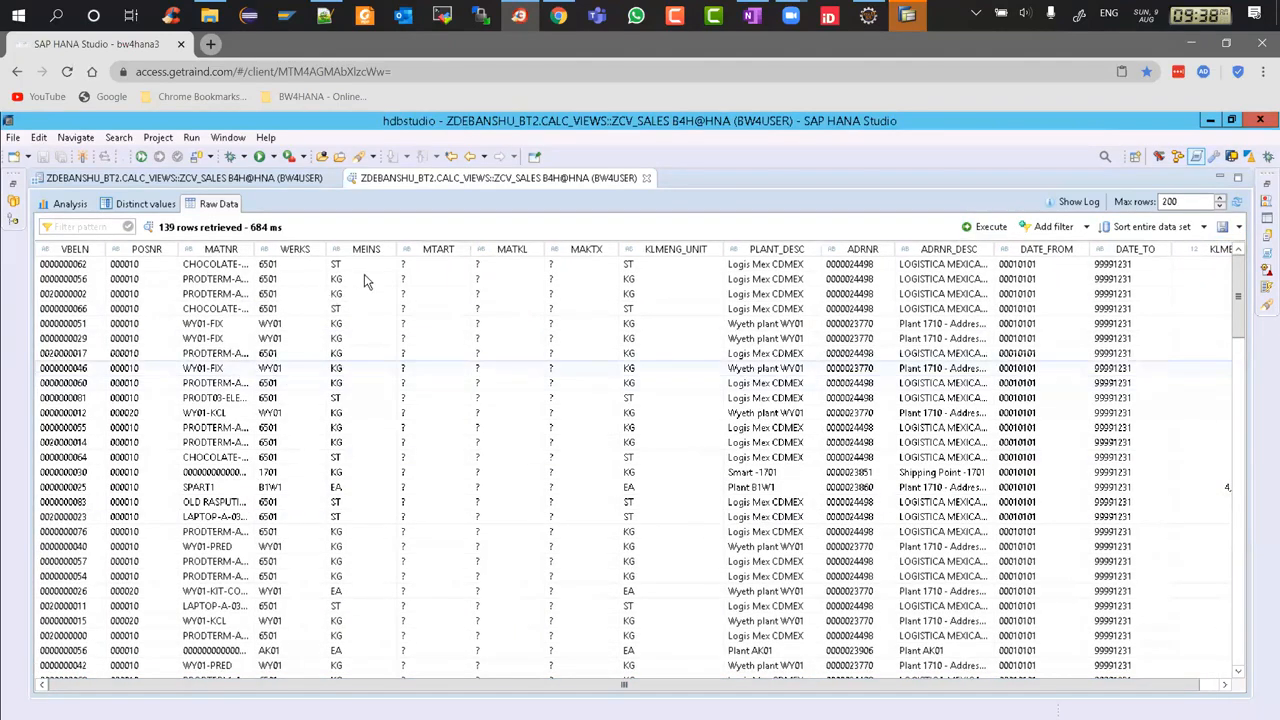
{"action": "left_click", "coordinate": [647, 179]}
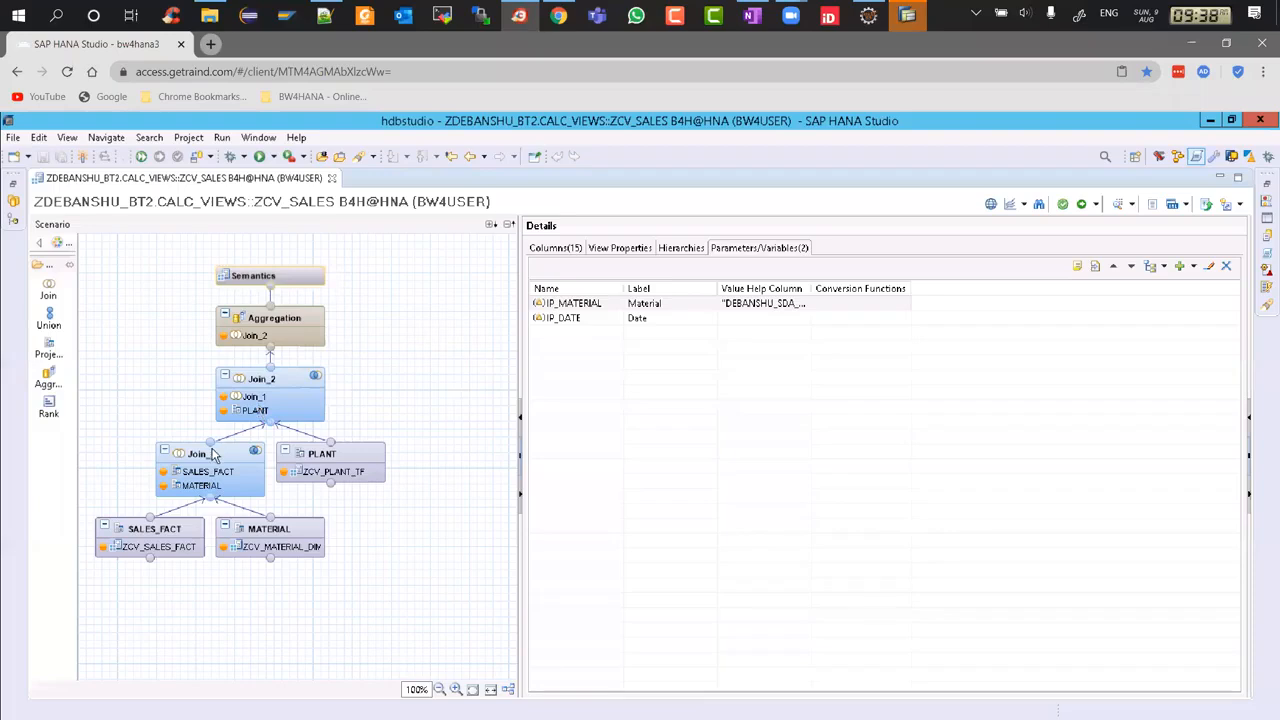
Check out the ZDEBANSHU_BT2 package in the Repositories tree and close the ZCV_SALES editor.
{"action": "mouse_move", "coordinate": [280, 388]}
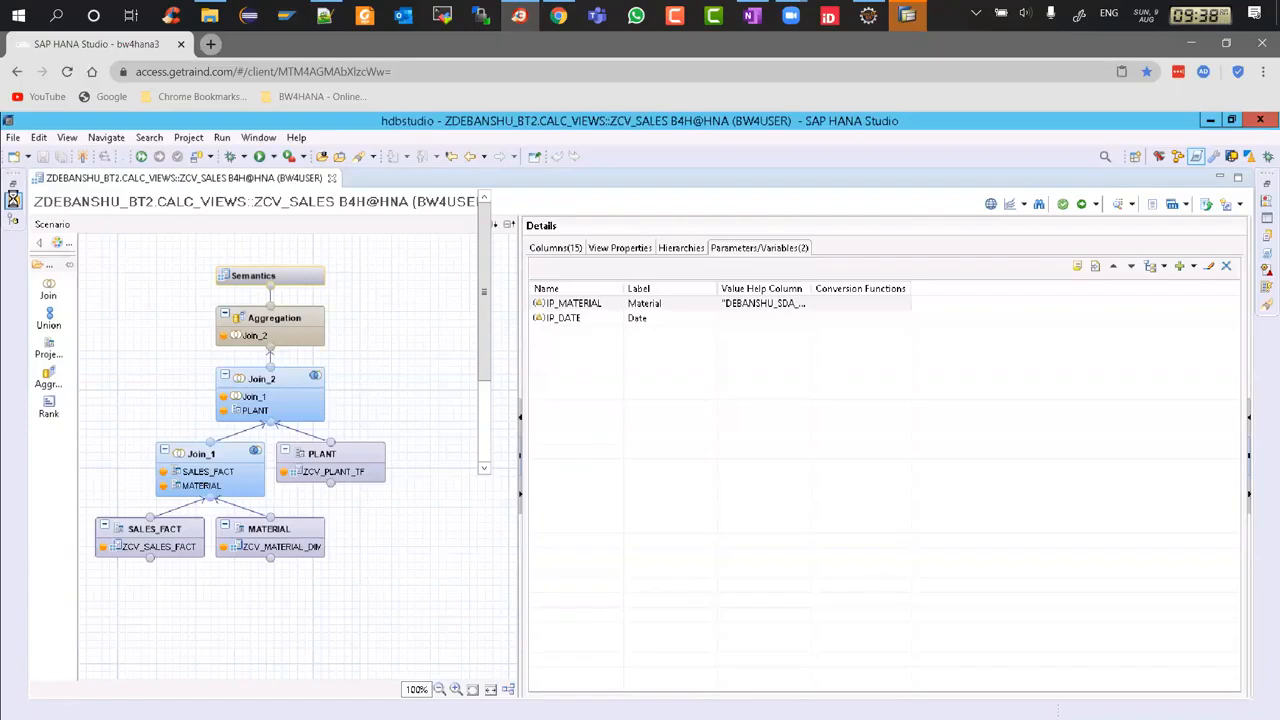
{"action": "left_click", "coordinate": [13, 201]}
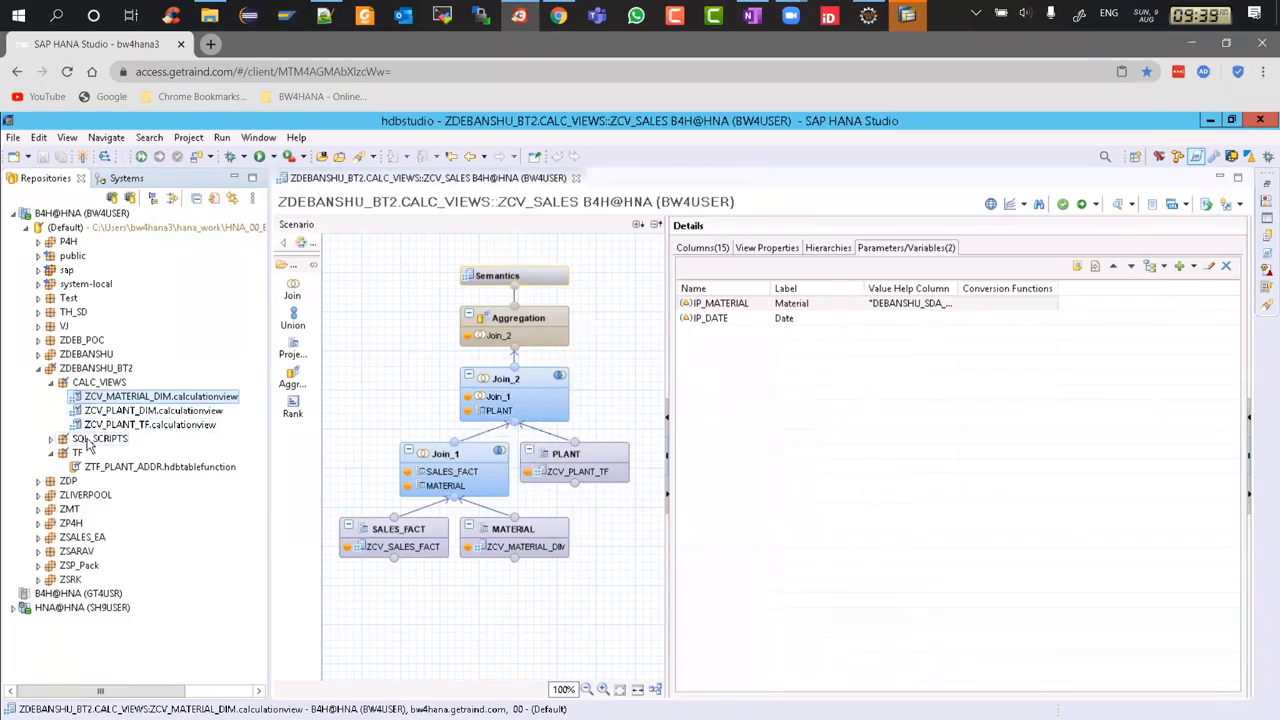
{"action": "left_click", "coordinate": [100, 386]}
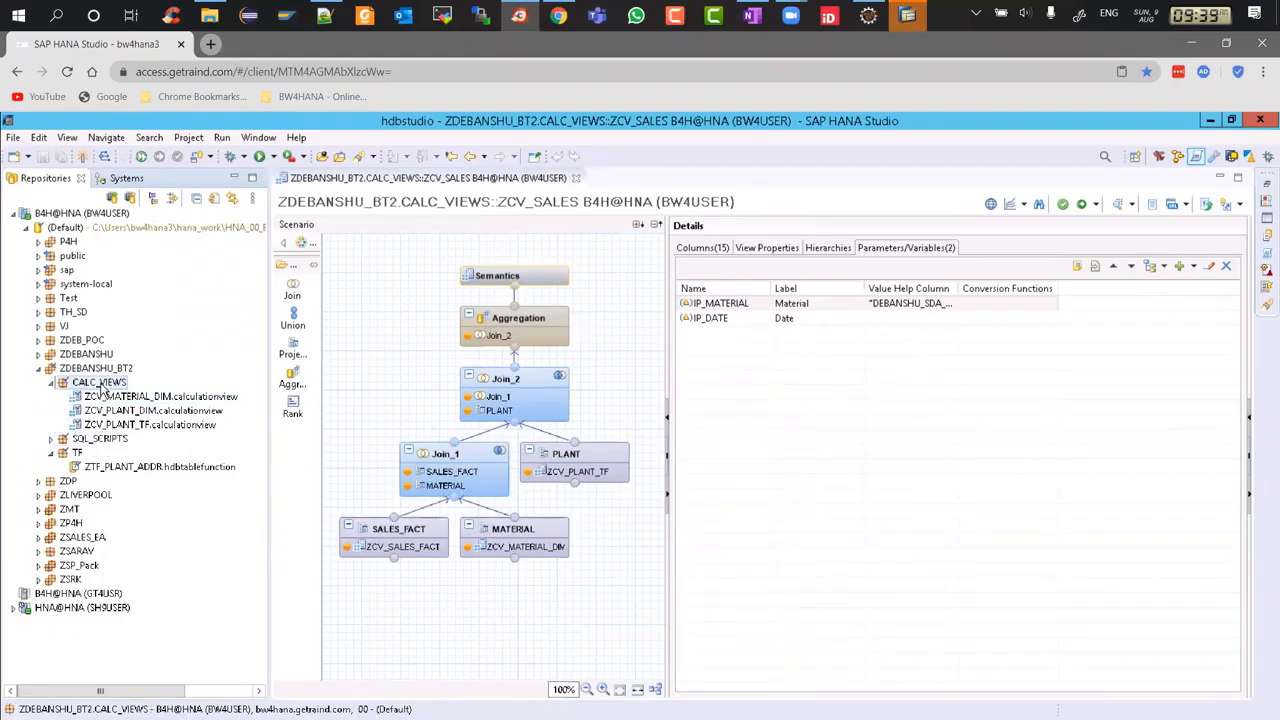
{"action": "right_click", "coordinate": [101, 390]}
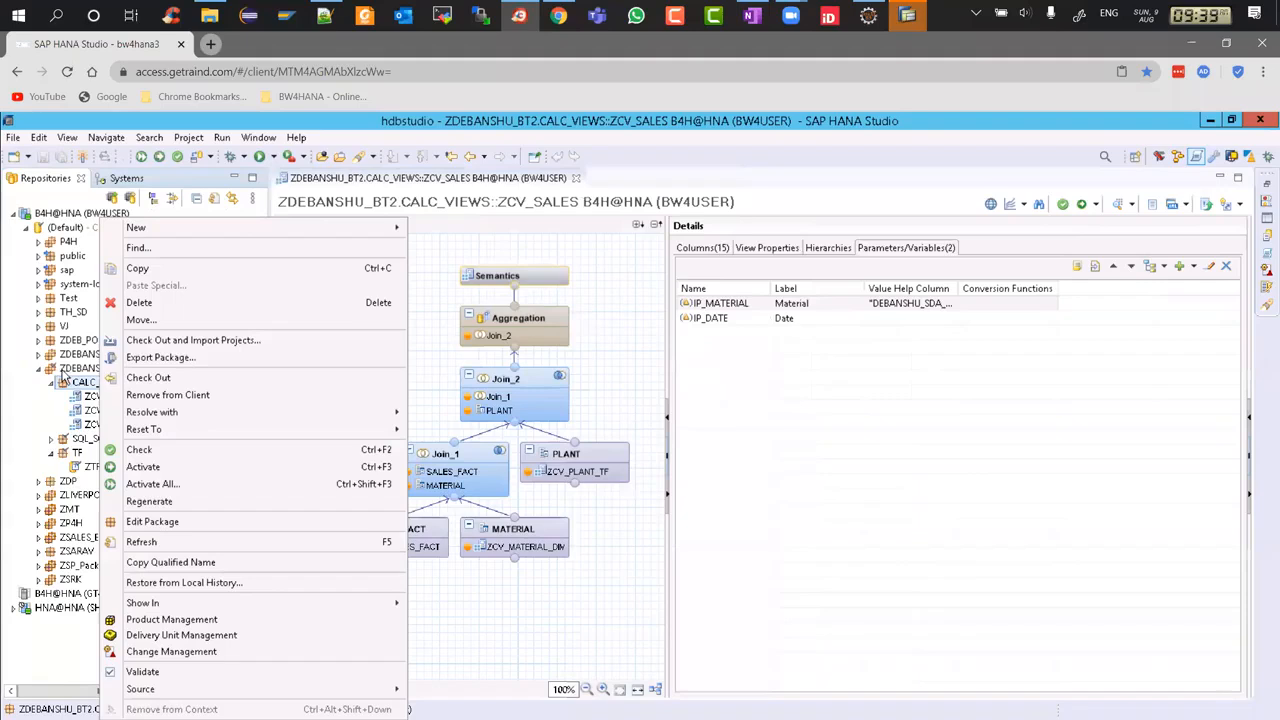
{"action": "left_click", "coordinate": [74, 371]}
{"action": "right_click", "coordinate": [74, 372]}
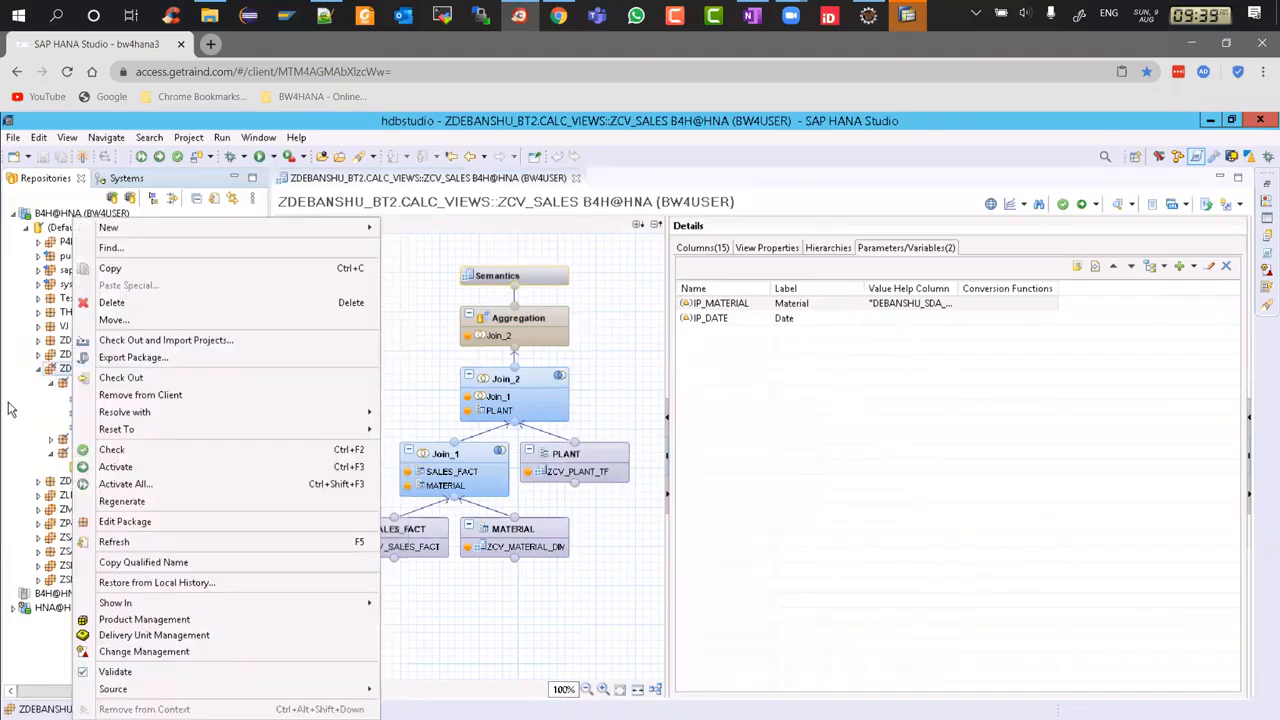
{"action": "left_click", "coordinate": [9, 409]}
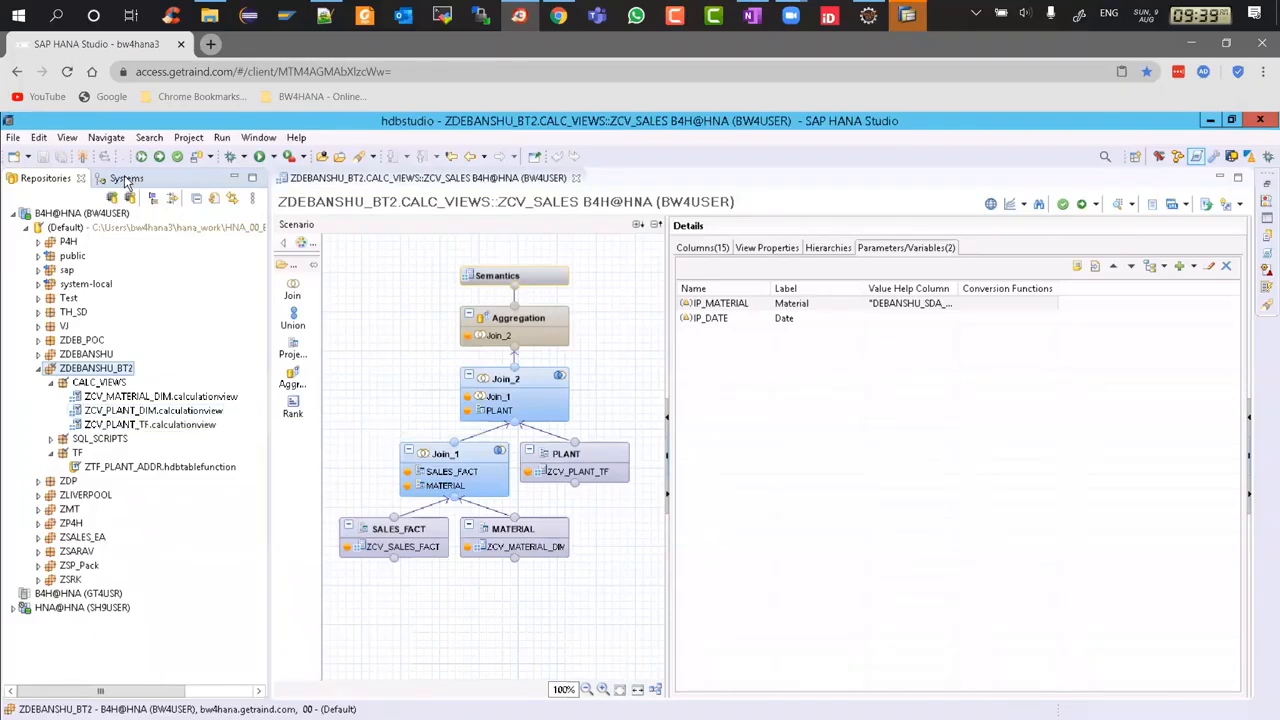
{"action": "right_click", "coordinate": [98, 372]}
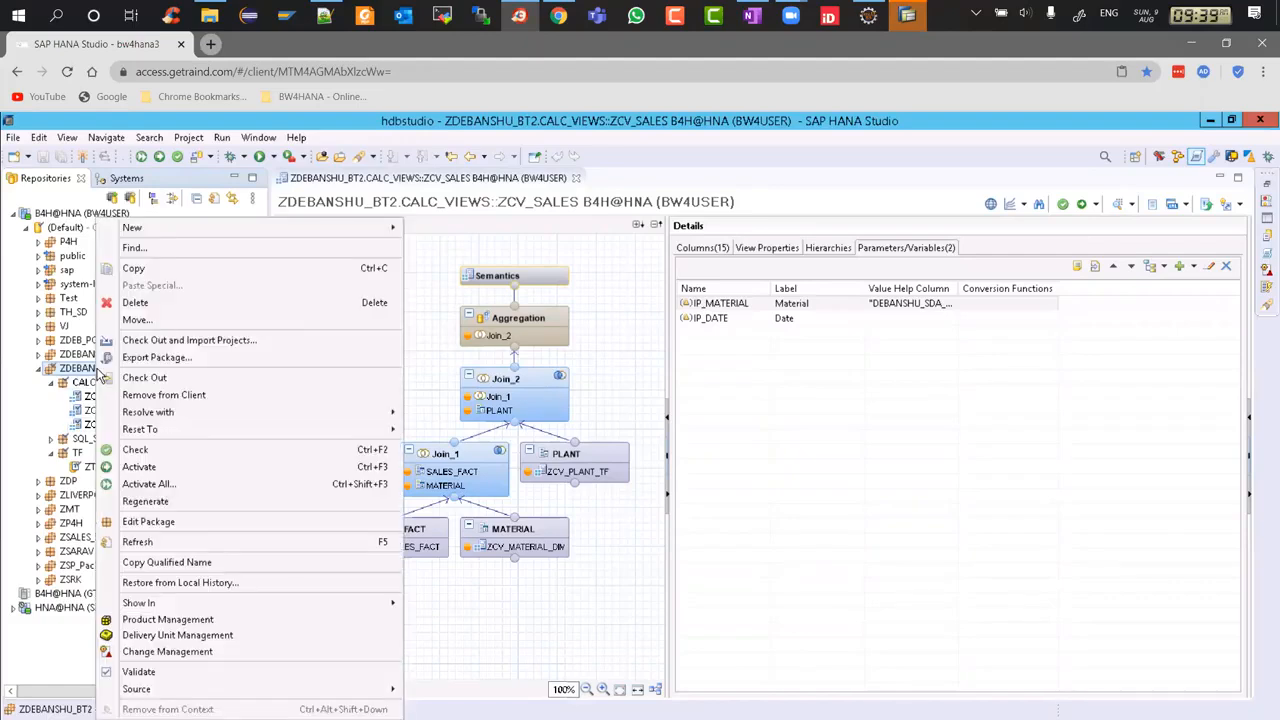
{"action": "left_click", "coordinate": [128, 373]}
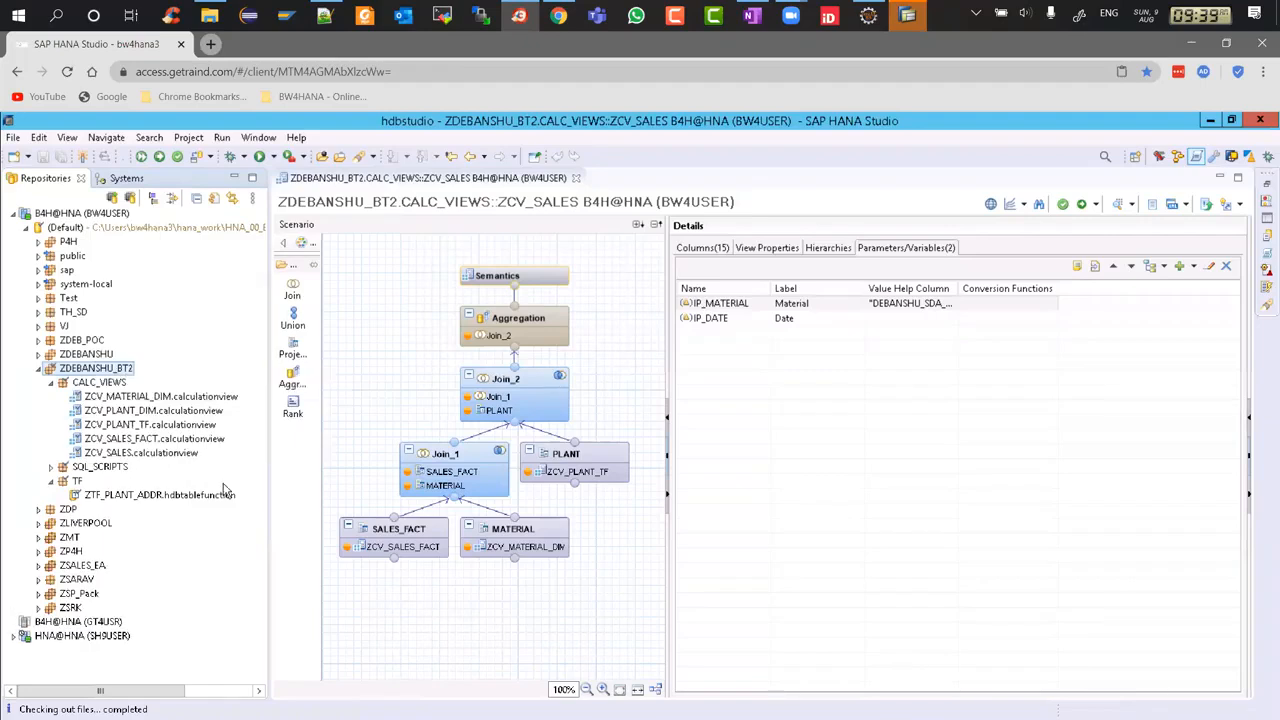
{"action": "left_click", "coordinate": [155, 440]}
{"action": "left_click", "coordinate": [140, 453]}
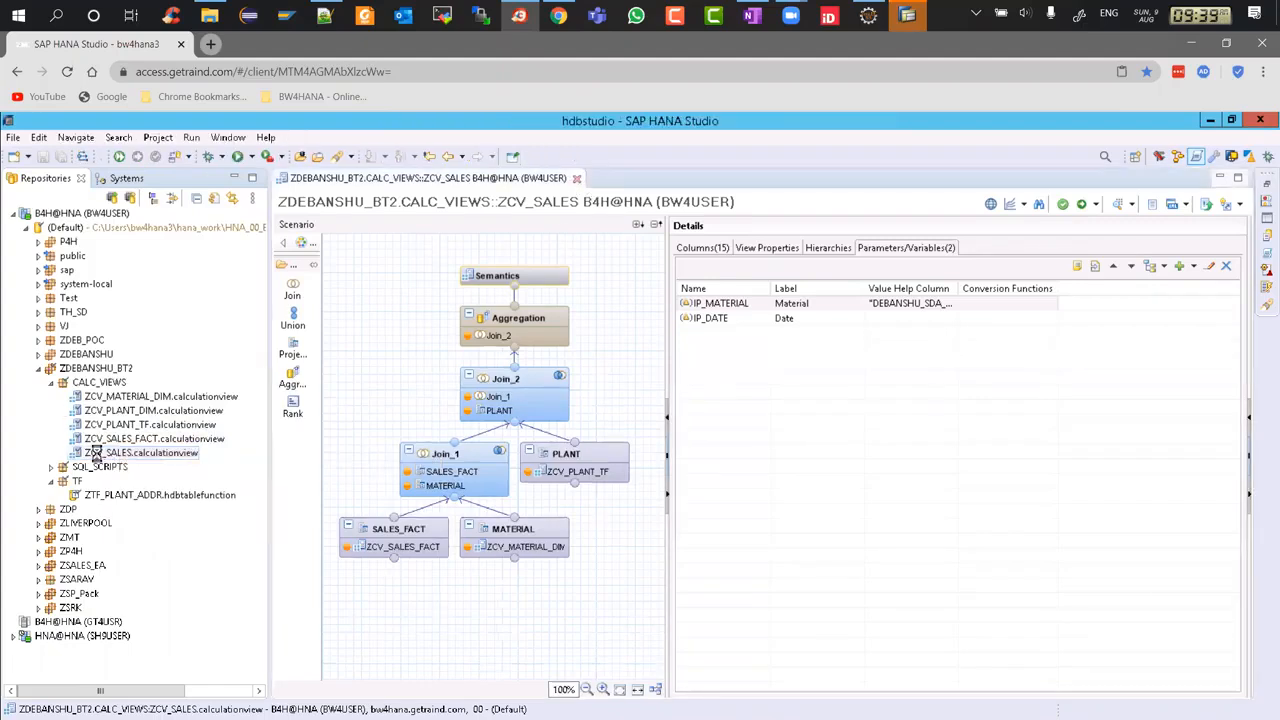
Start creating a new calculation view in the CALC_VIEWS package of ZDEBANSHU_BT2.
{"action": "left_click", "coordinate": [94, 388]}
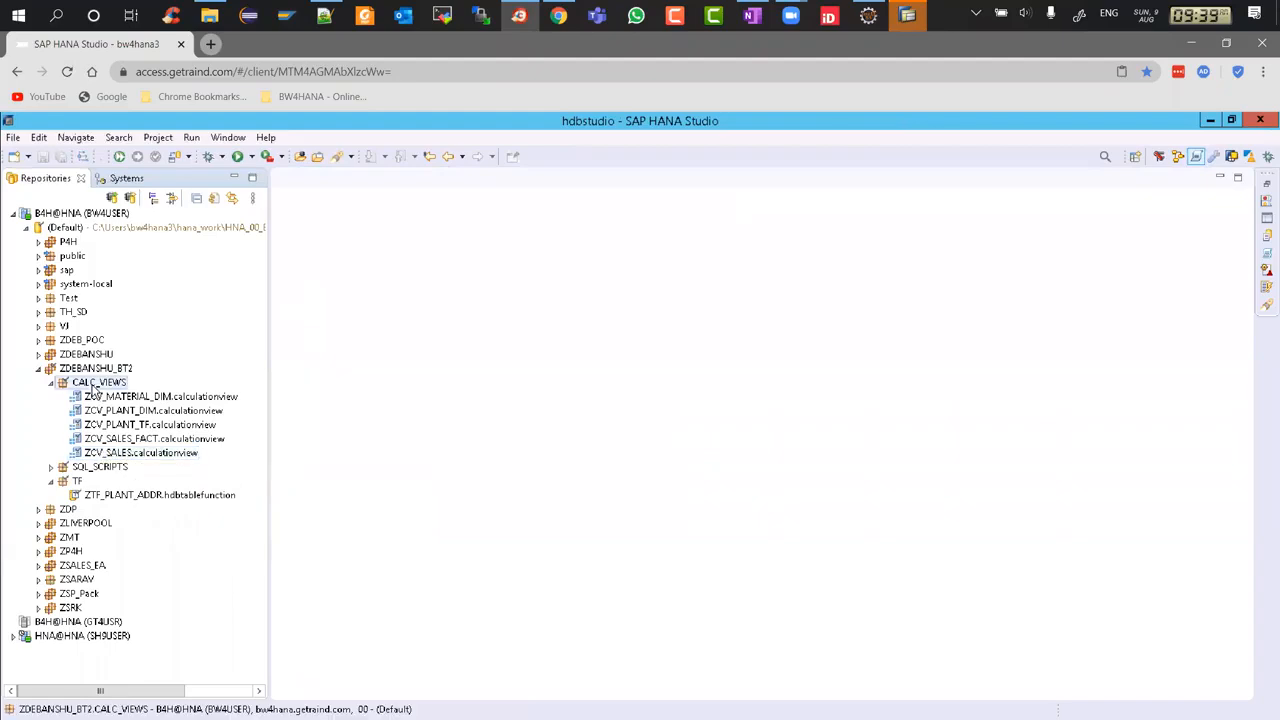
{"action": "right_click", "coordinate": [94, 388]}
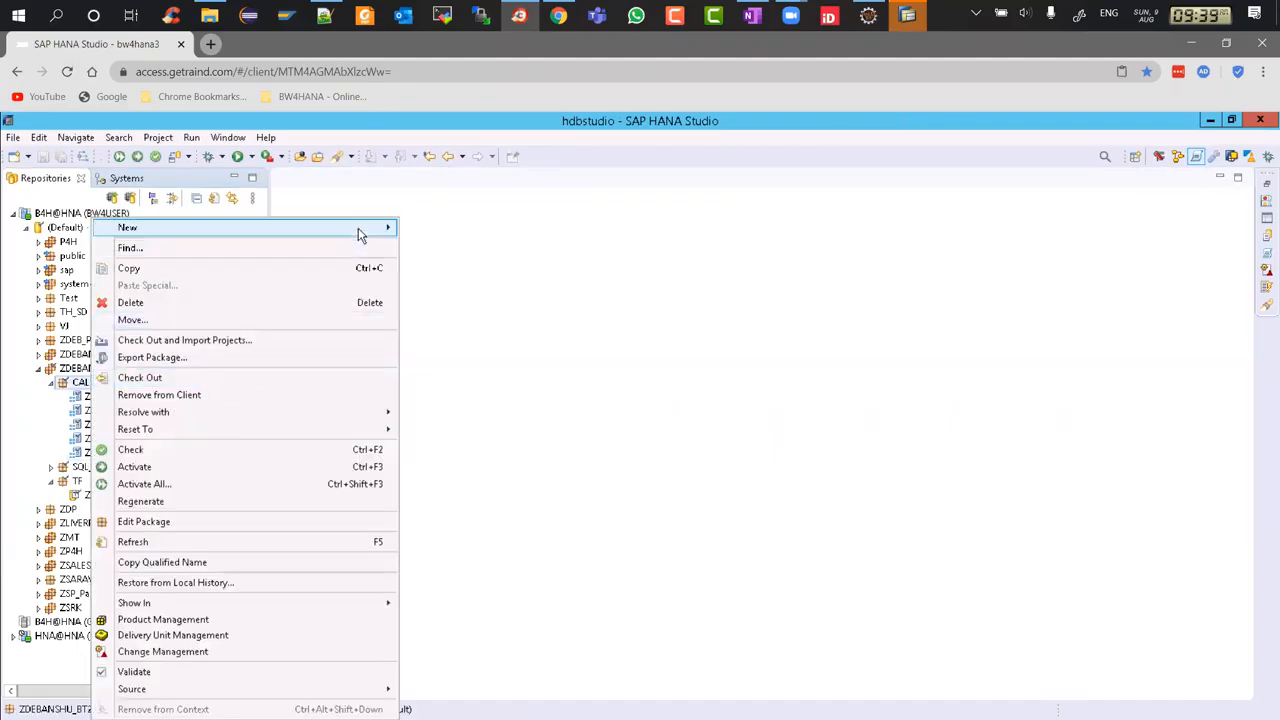
{"action": "mouse_move", "coordinate": [358, 232]}
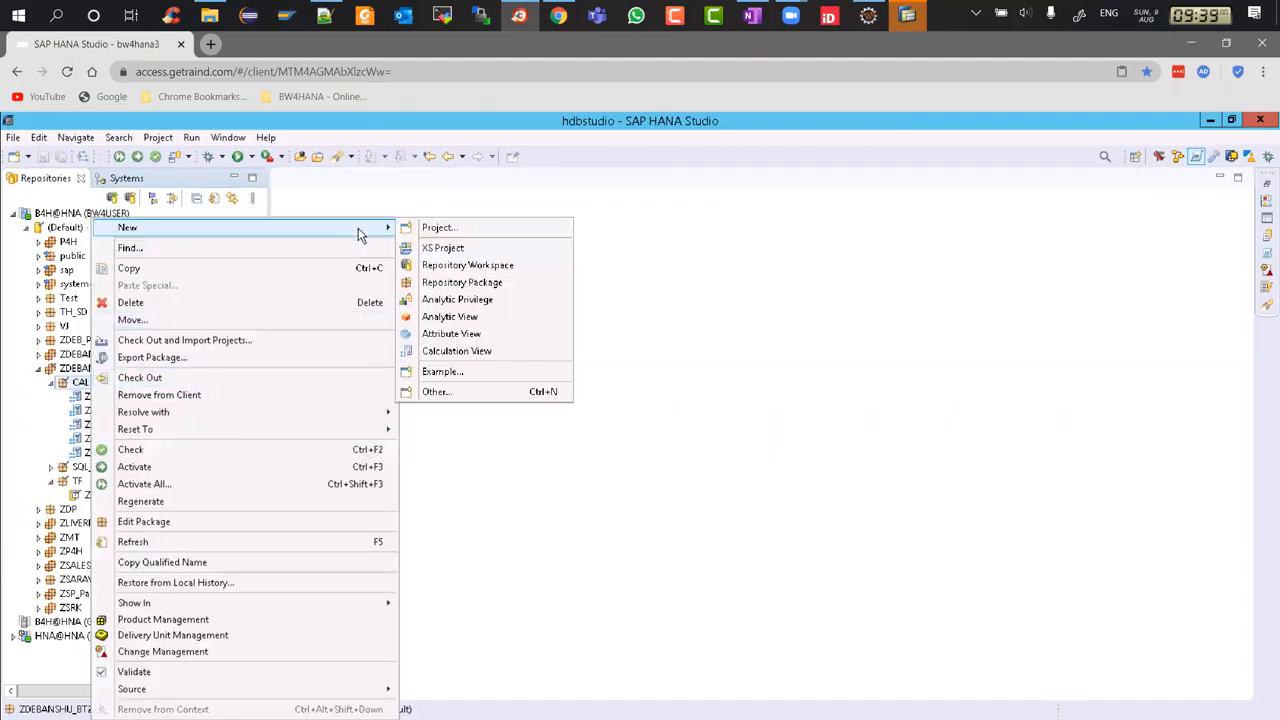
{"action": "left_click", "coordinate": [457, 352]}
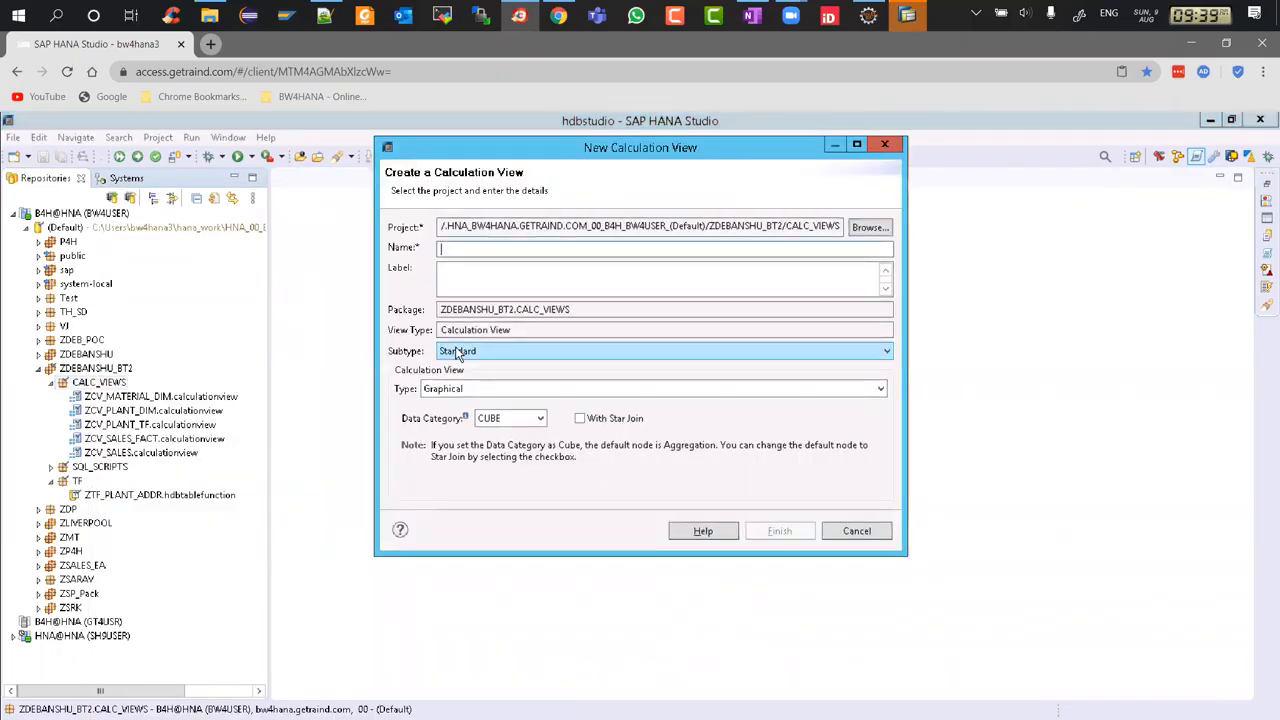
{"action": "type", "text": "zcv"}
{"action": "key", "text": "BackSpace"}
{"action": "key", "text": "BackSpace"}
{"action": "key", "text": "BackSpace"}
{"action": "type", "text": "zcv"}
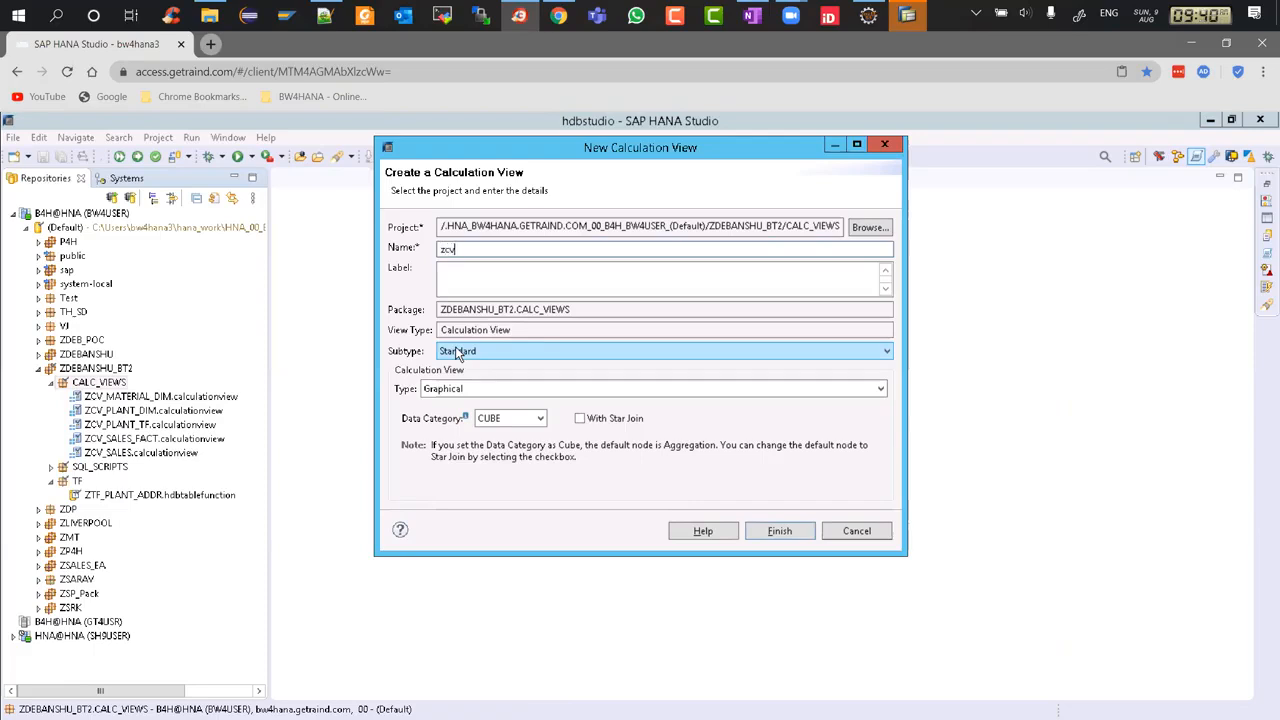
{"action": "key", "text": "BackSpace"}
{"action": "key", "text": "BackSpace"}
{"action": "key", "text": "BackSpace"}
{"action": "type", "text": "zc"}
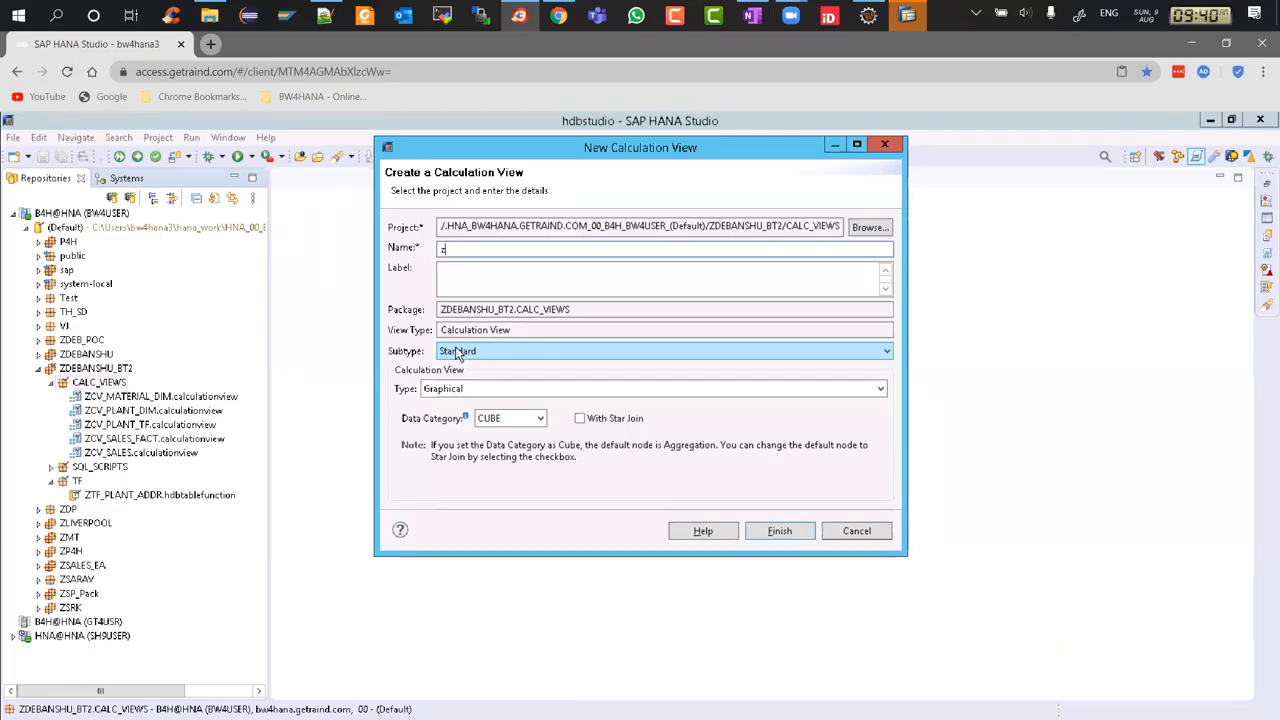
{"action": "key", "text": "BackSpace"}
{"action": "key", "text": "BackSpace"}
Name the new calculation view ZCV_SALES_STAR, carry that name over as its label and enable With Star Join.
{"action": "type", "text": "ZCV"}
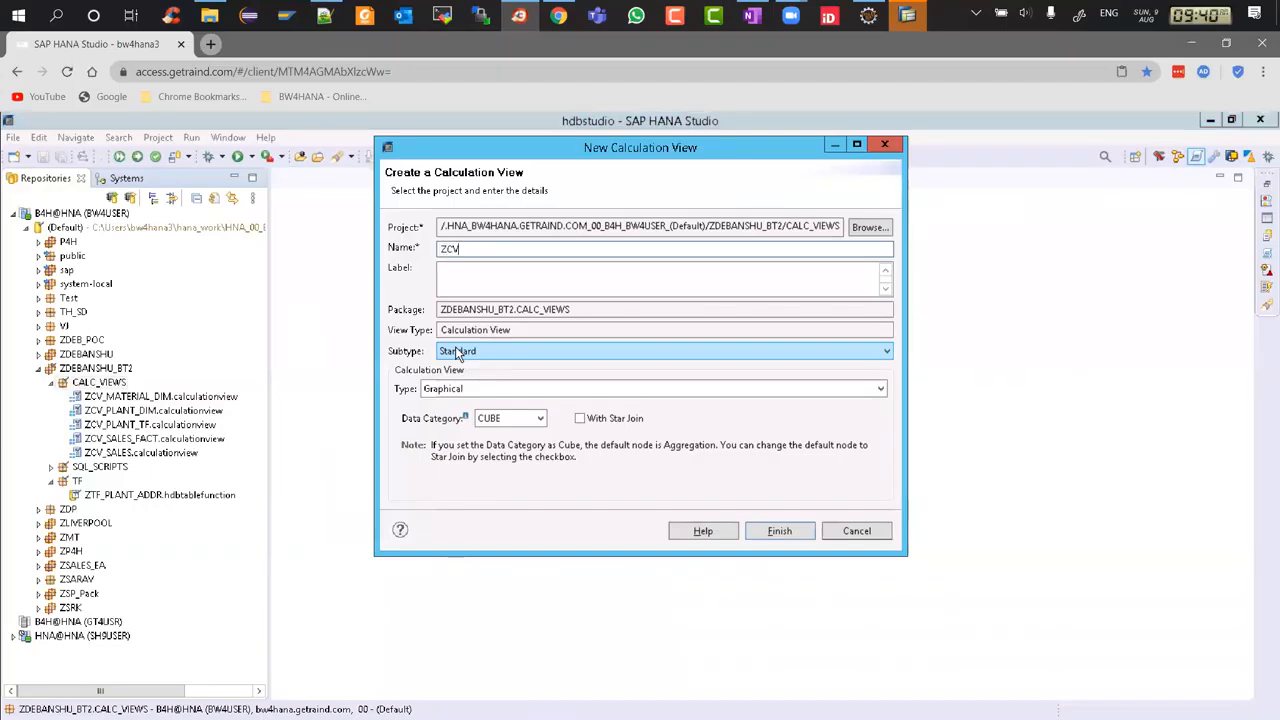
{"action": "type", "text": "_SALES"}
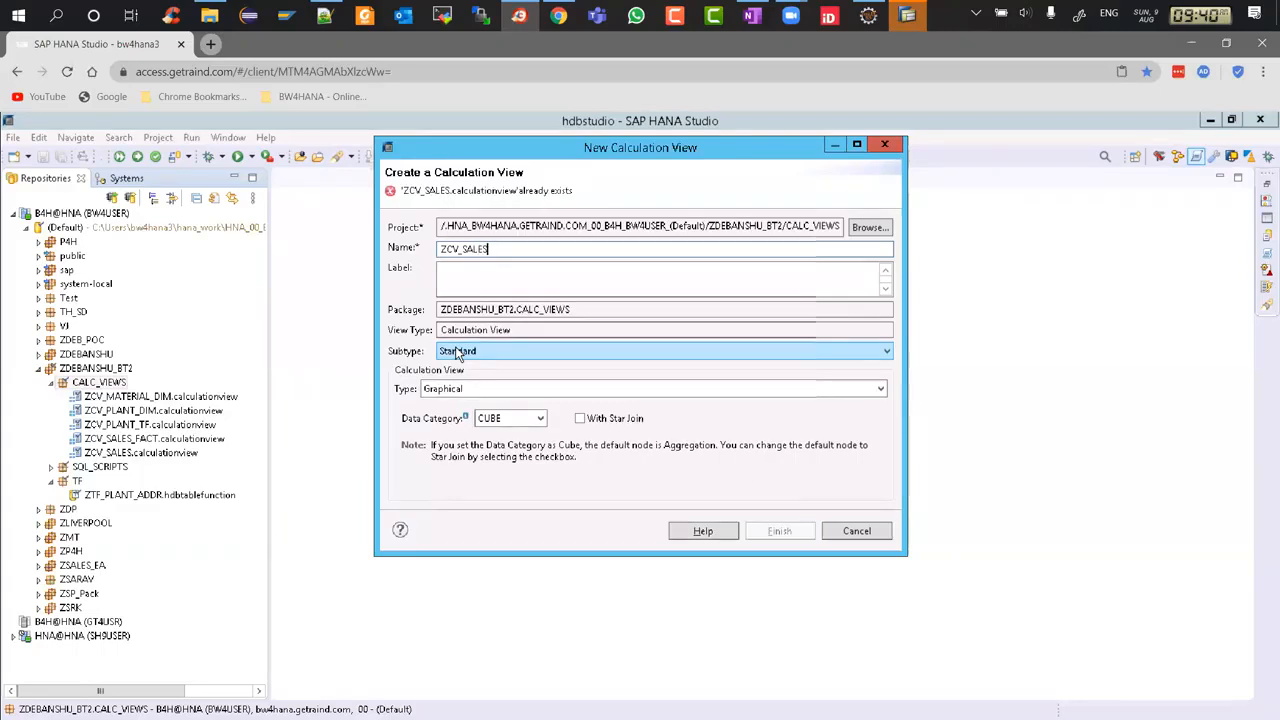
{"action": "type", "text": "_"}
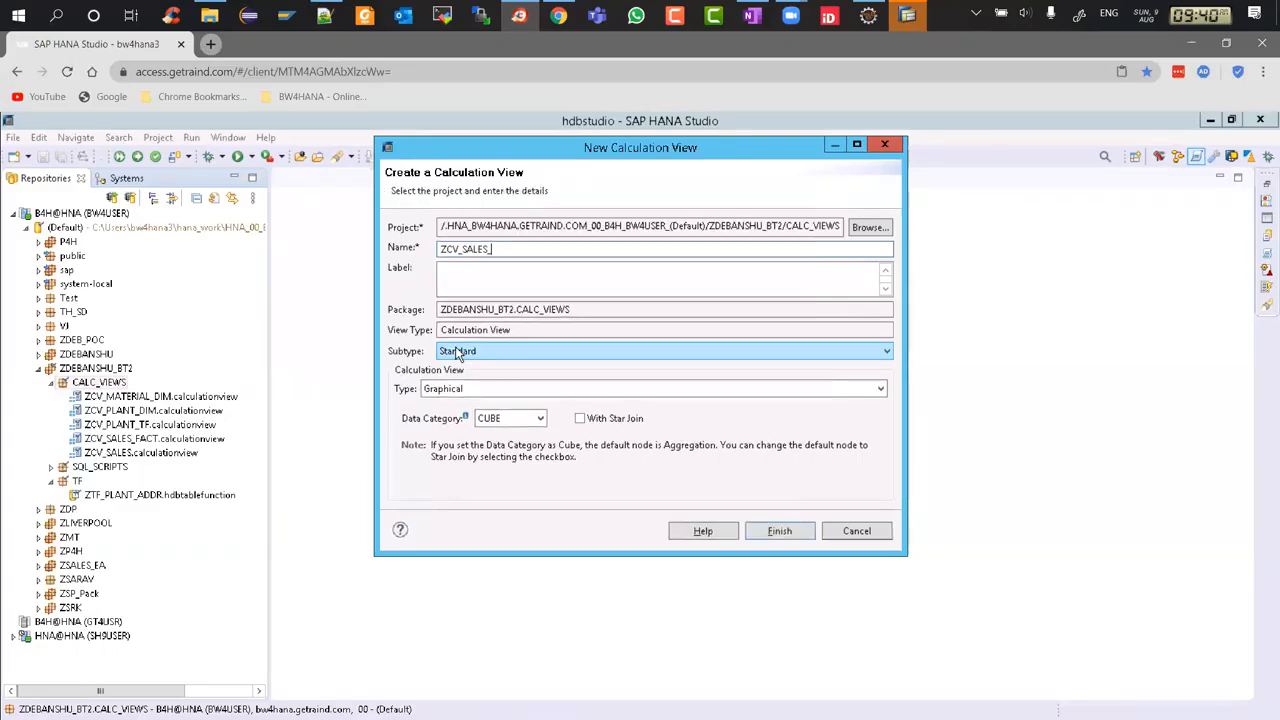
{"action": "type", "text": "STAR"}
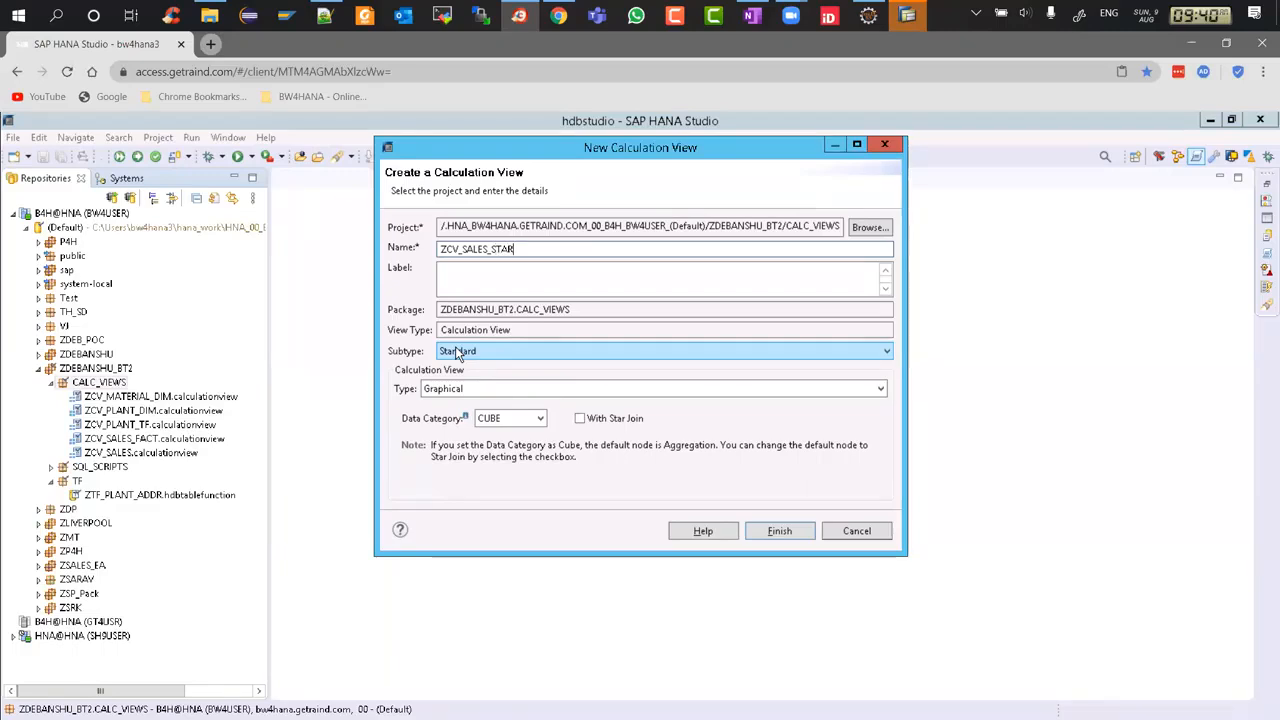
{"action": "key", "text": "Tab"}
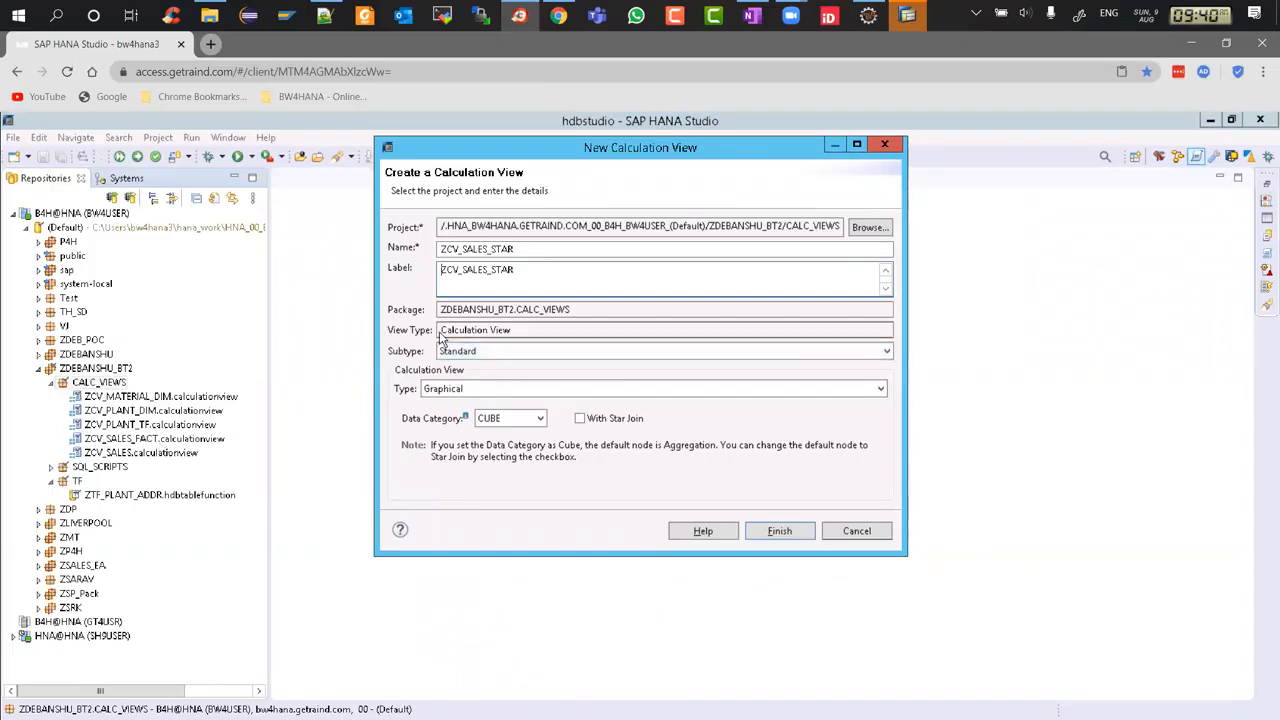
{"action": "left_click", "coordinate": [582, 420]}
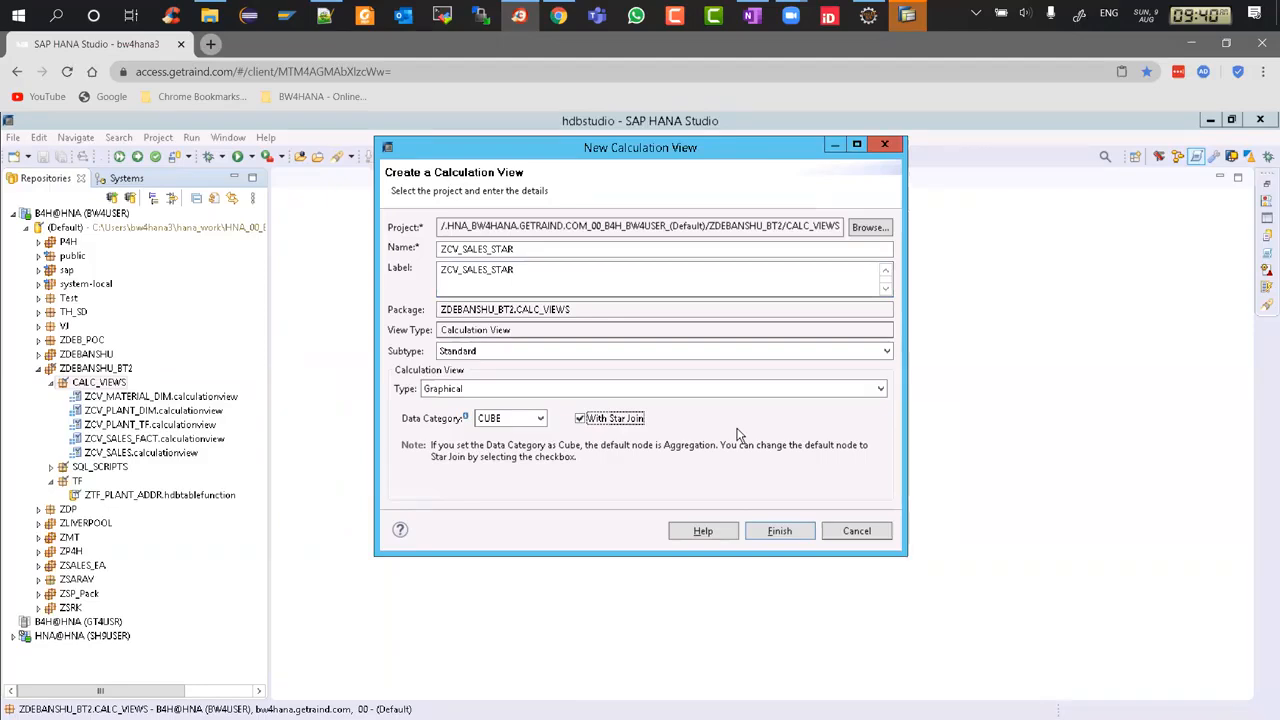
Finish creating the ZCV_SALES_STAR view, widen its scenario area and check out the empty Star Join node.
{"action": "left_click", "coordinate": [778, 534]}
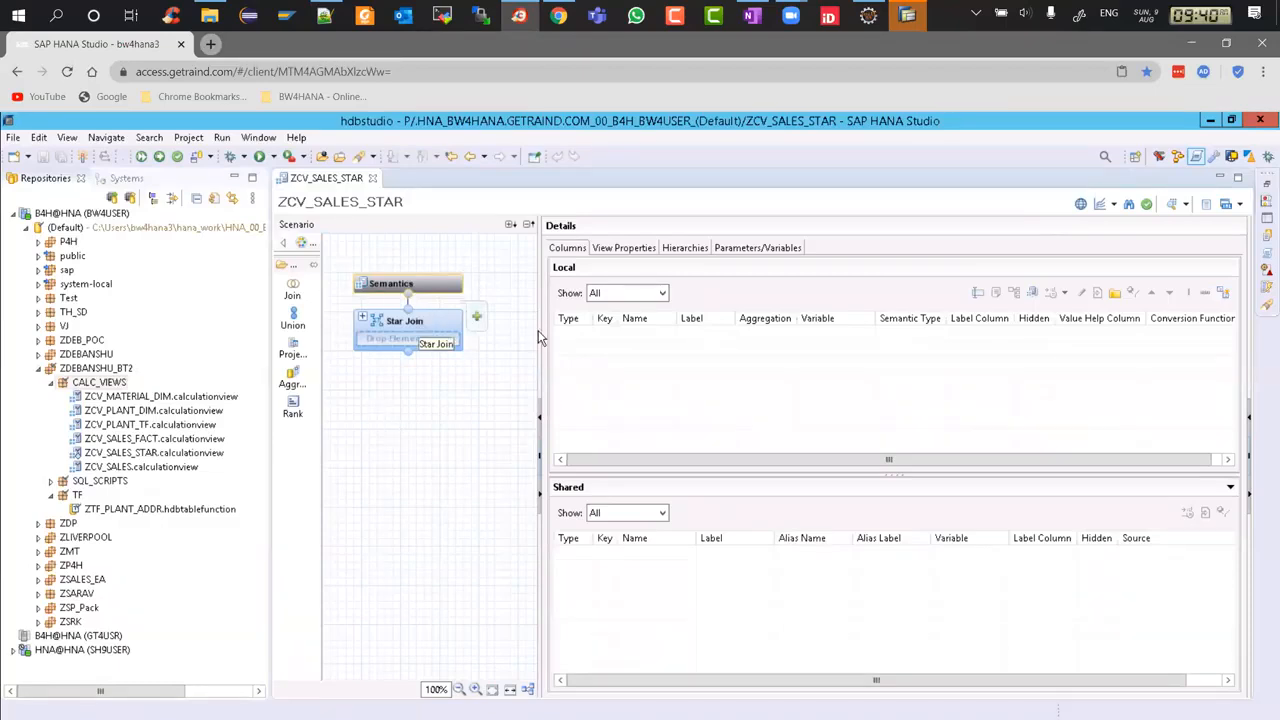
{"action": "left_click_drag", "start_coordinate": [538, 330], "coordinate": [638, 334]}
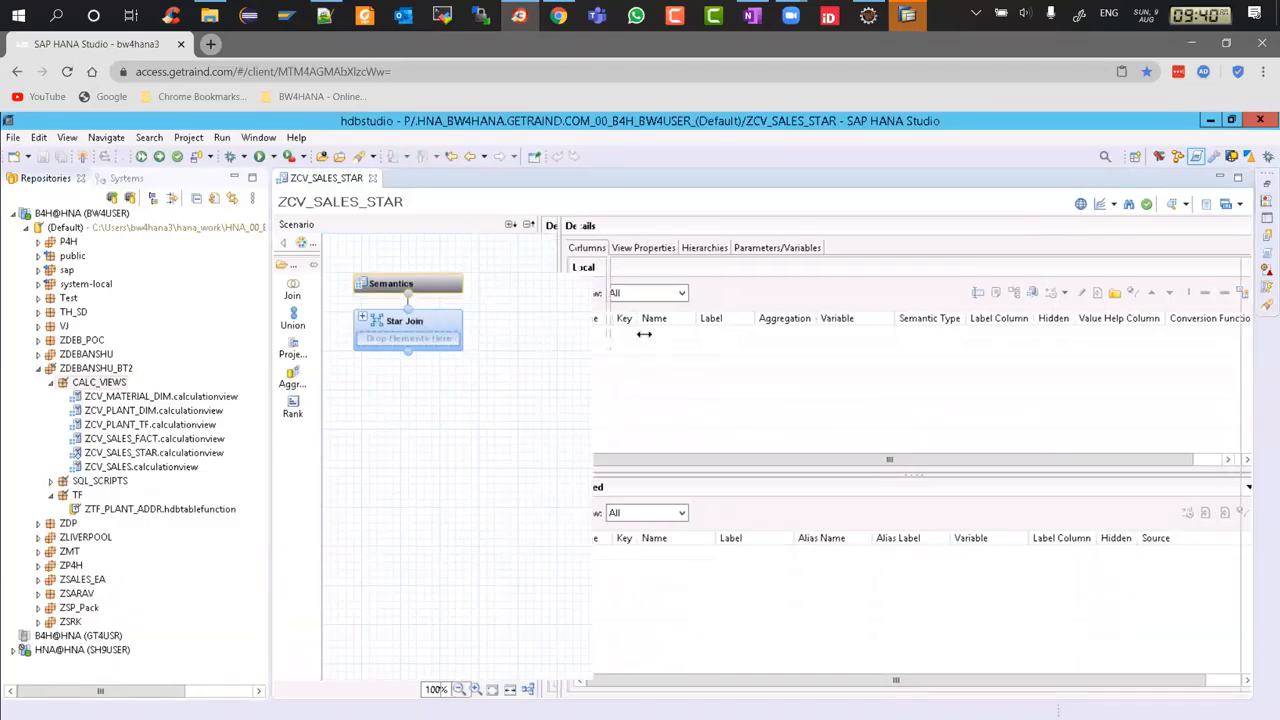
{"action": "left_click", "coordinate": [445, 327]}
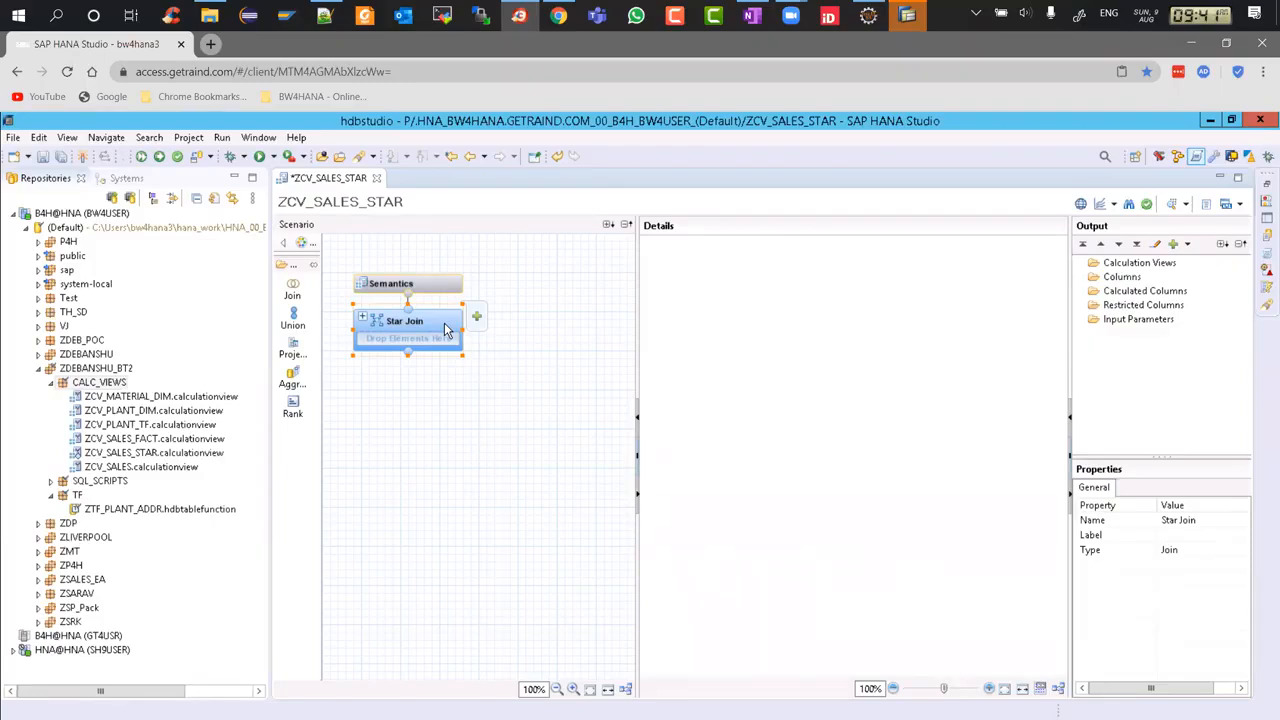
{"action": "left_click", "coordinate": [546, 405]}
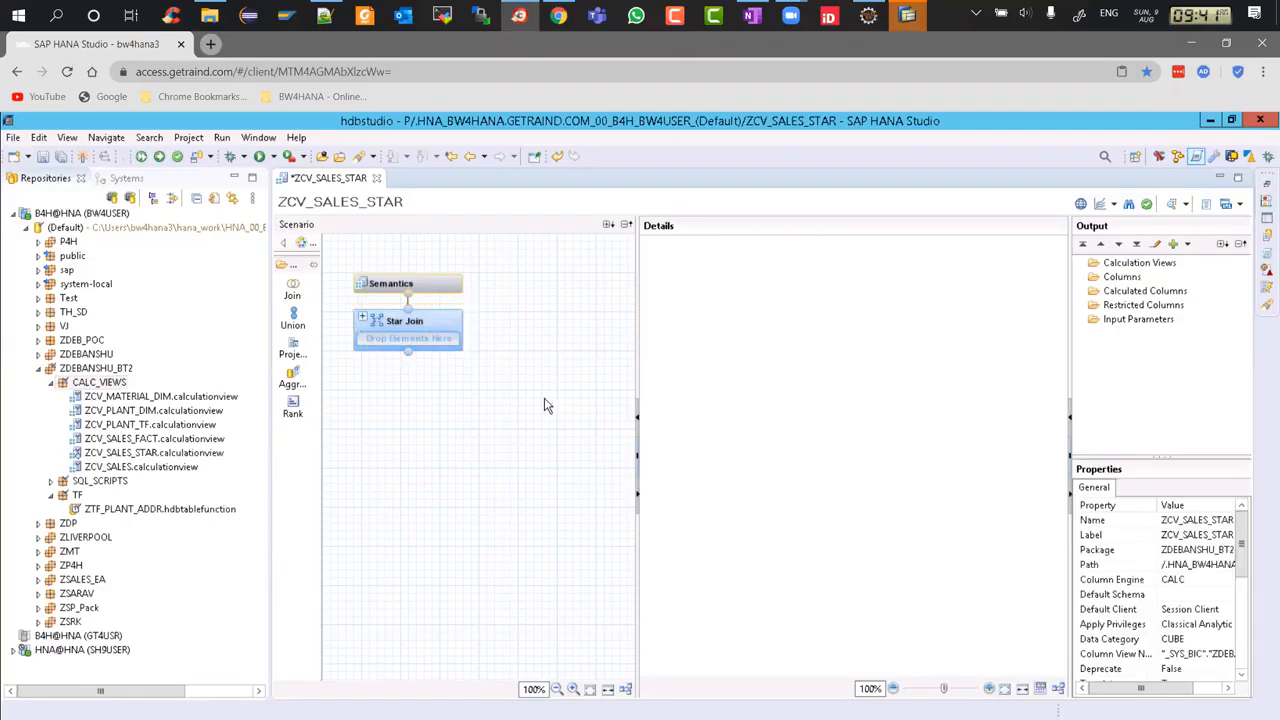
Add a projection node below the Star Join and assign ZCV_SALES_FACT as its data source.
{"action": "left_click_drag", "start_coordinate": [294, 349], "coordinate": [412, 437]}
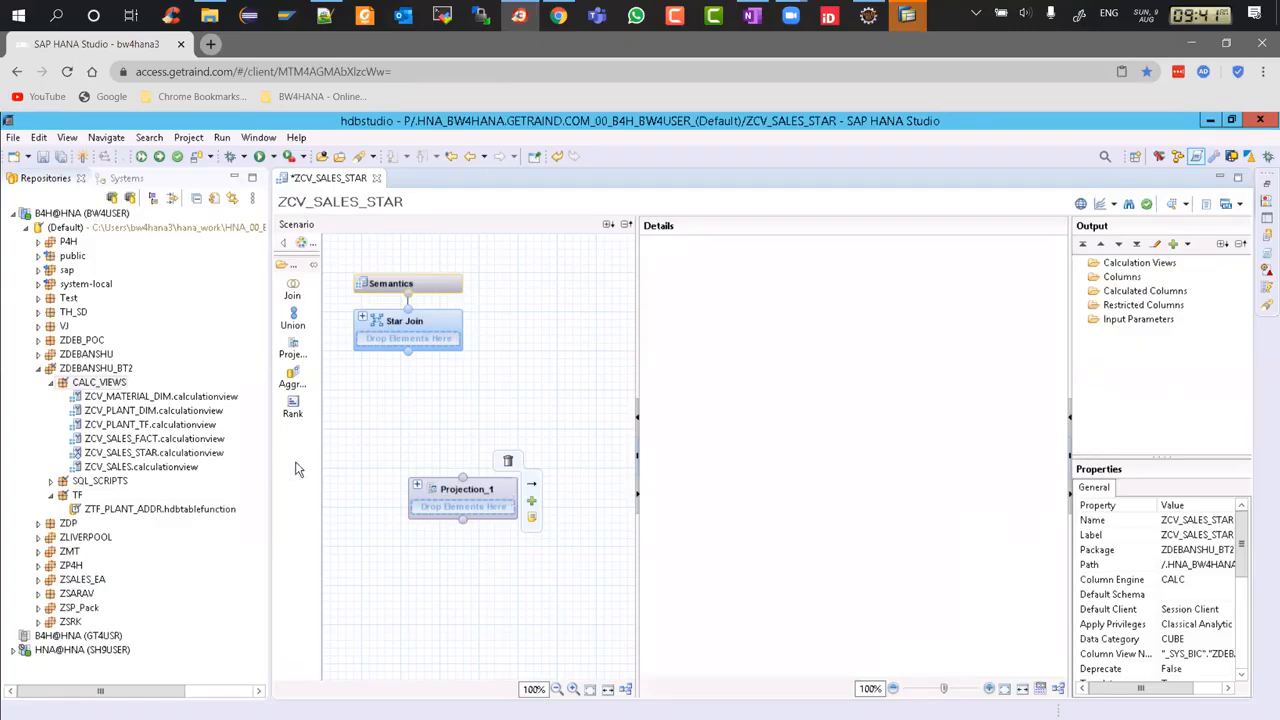
{"action": "left_click", "coordinate": [203, 449]}
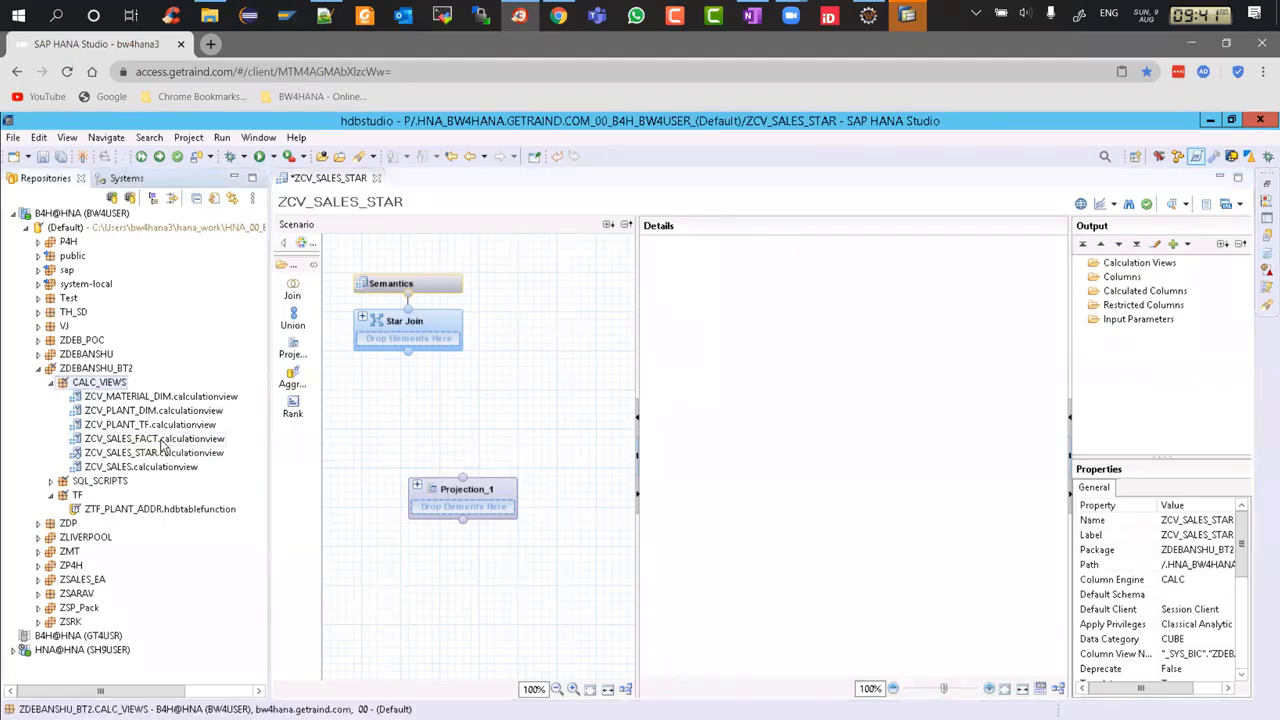
{"action": "left_click_drag", "start_coordinate": [172, 440], "coordinate": [479, 505]}
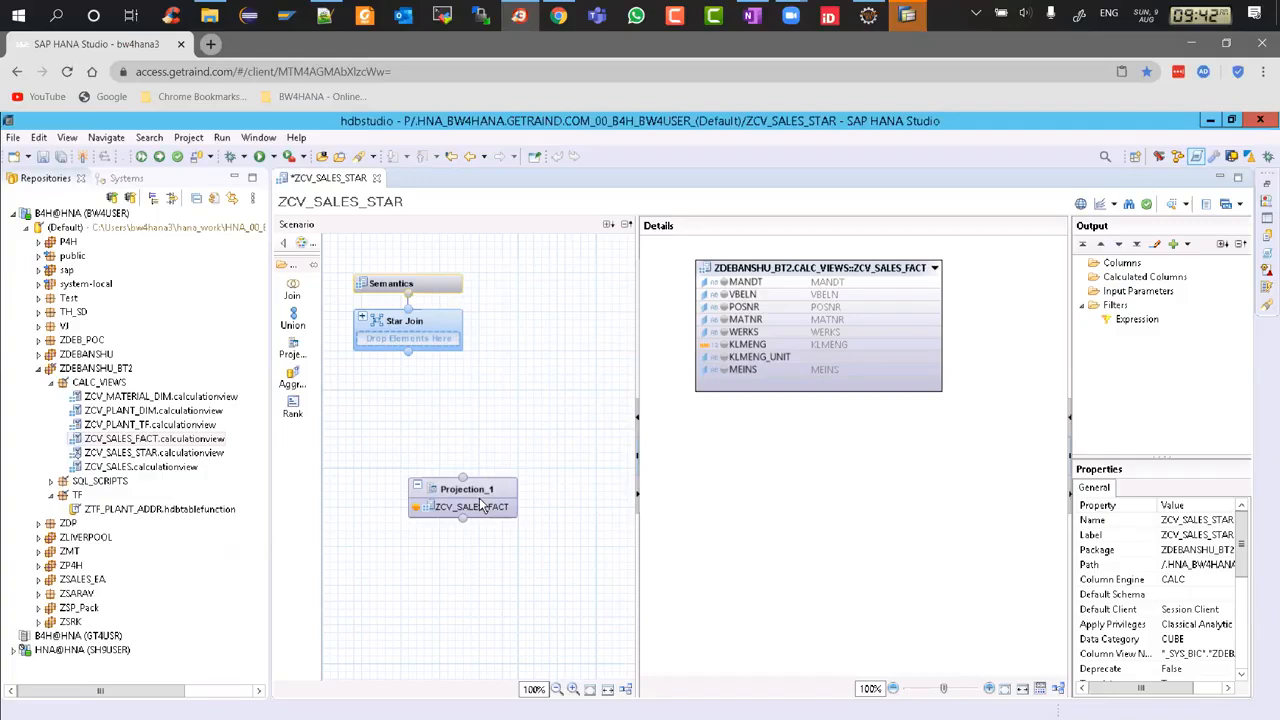
Rename the projection node as SALES and connect it to the Star Join node.
{"action": "left_click", "coordinate": [479, 497]}
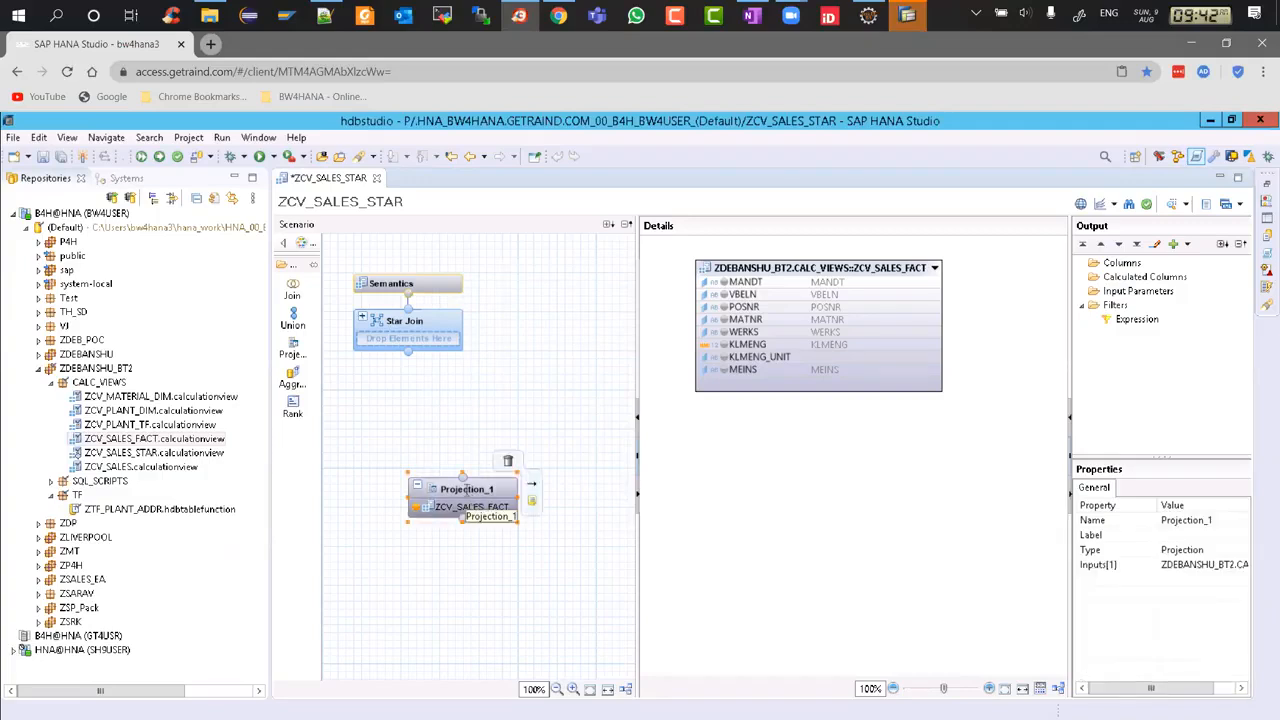
{"action": "left_click", "coordinate": [470, 488]}
{"action": "type", "text": "SALES"}
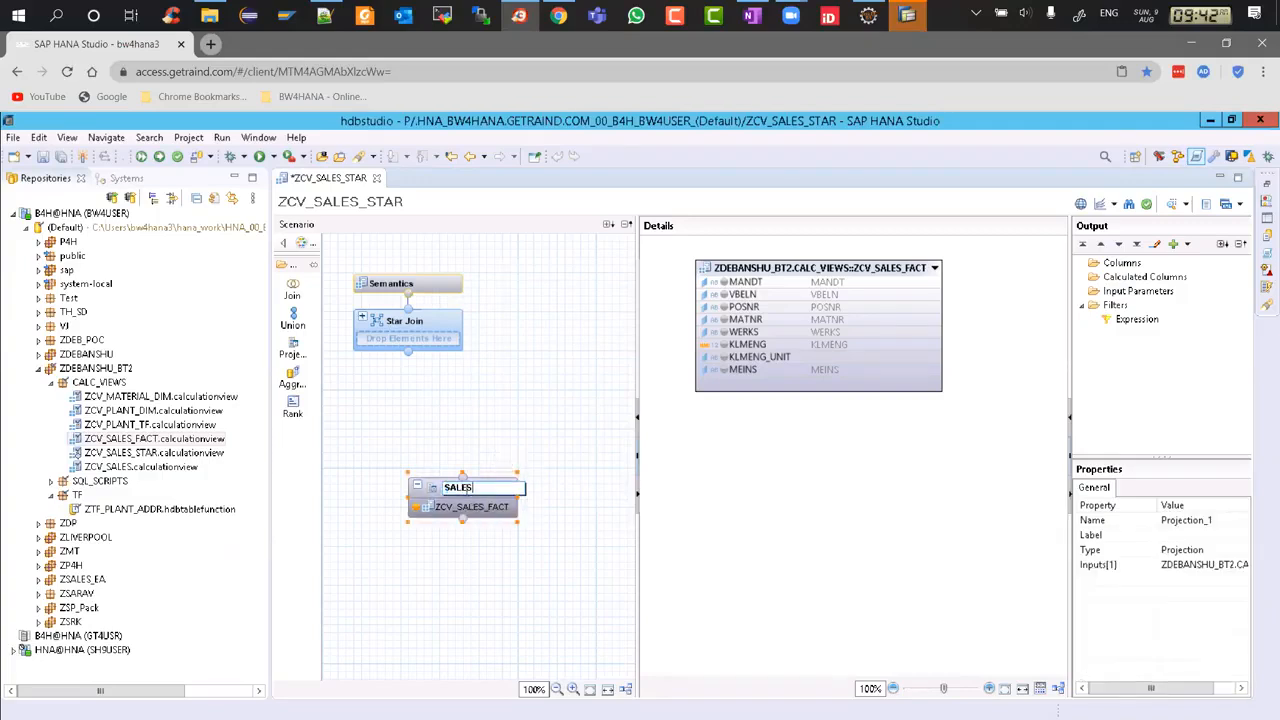
{"action": "key", "text": "Return"}
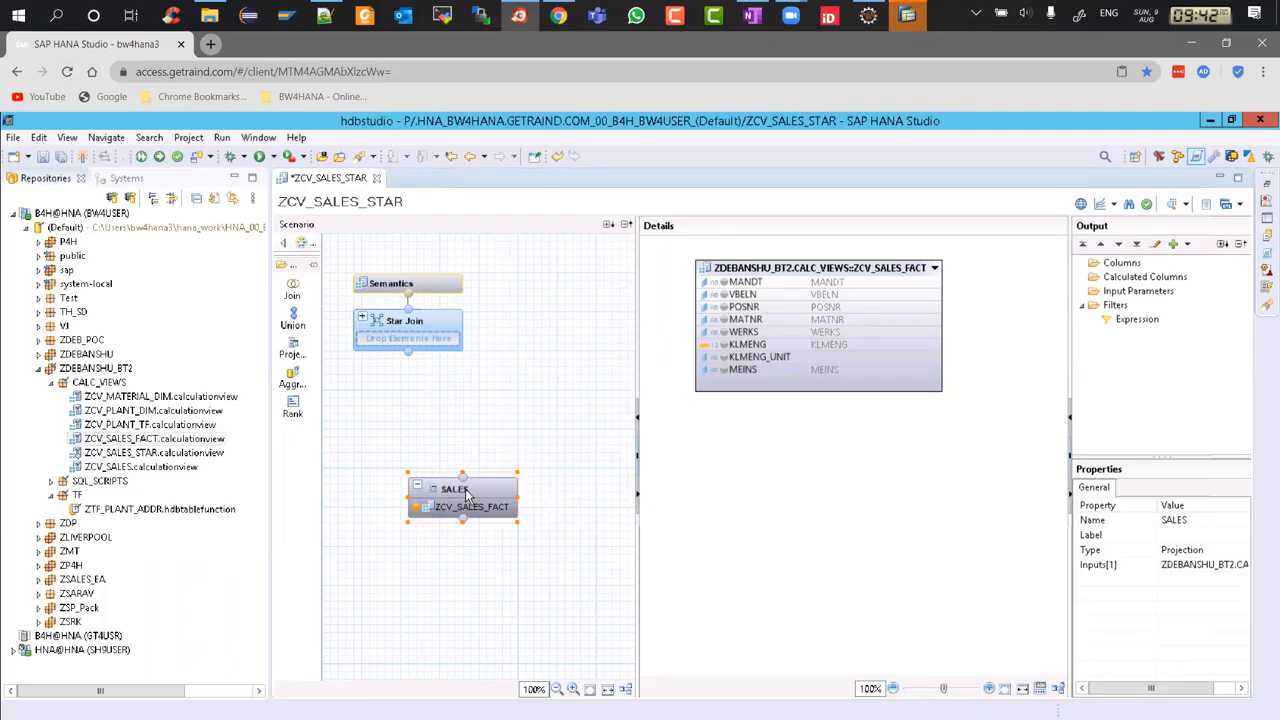
{"action": "left_click_drag", "start_coordinate": [462, 474], "coordinate": [410, 345]}
{"action": "left_click", "coordinate": [412, 338]}
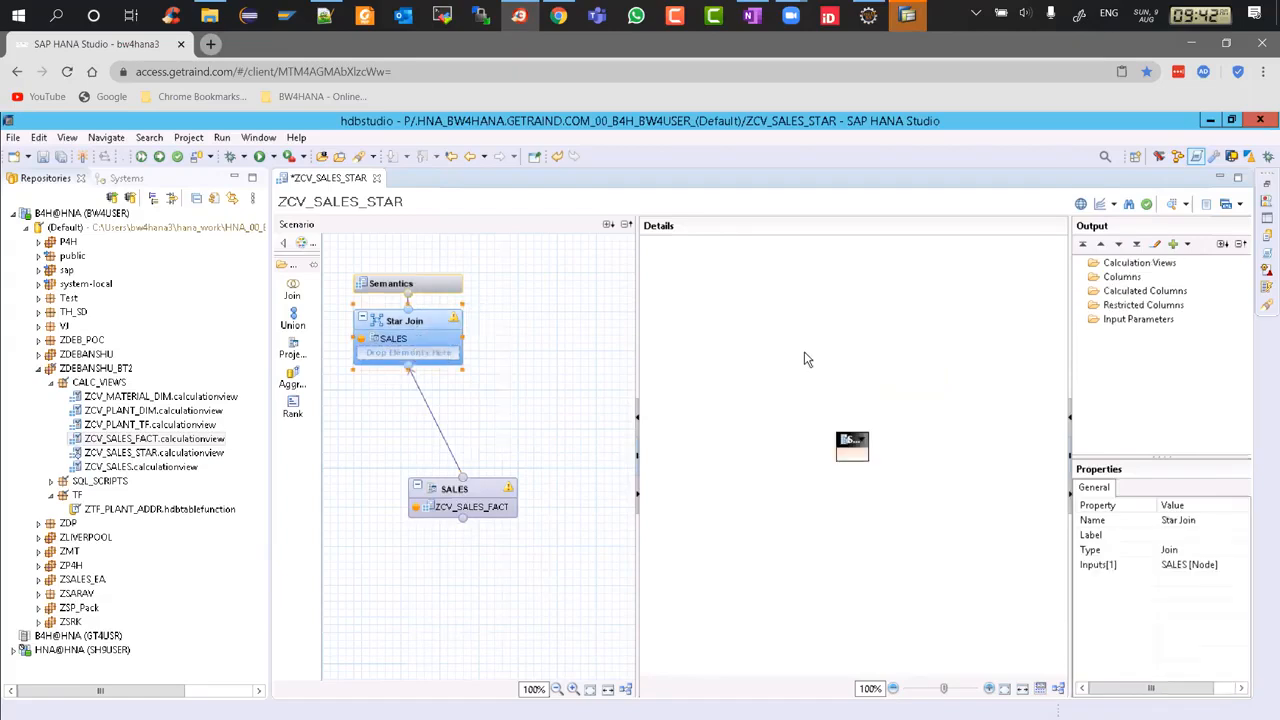
Add all ZCV_SALES_FACT columns to the output of the SALES projection and widen the output area.
{"action": "left_click", "coordinate": [500, 490]}
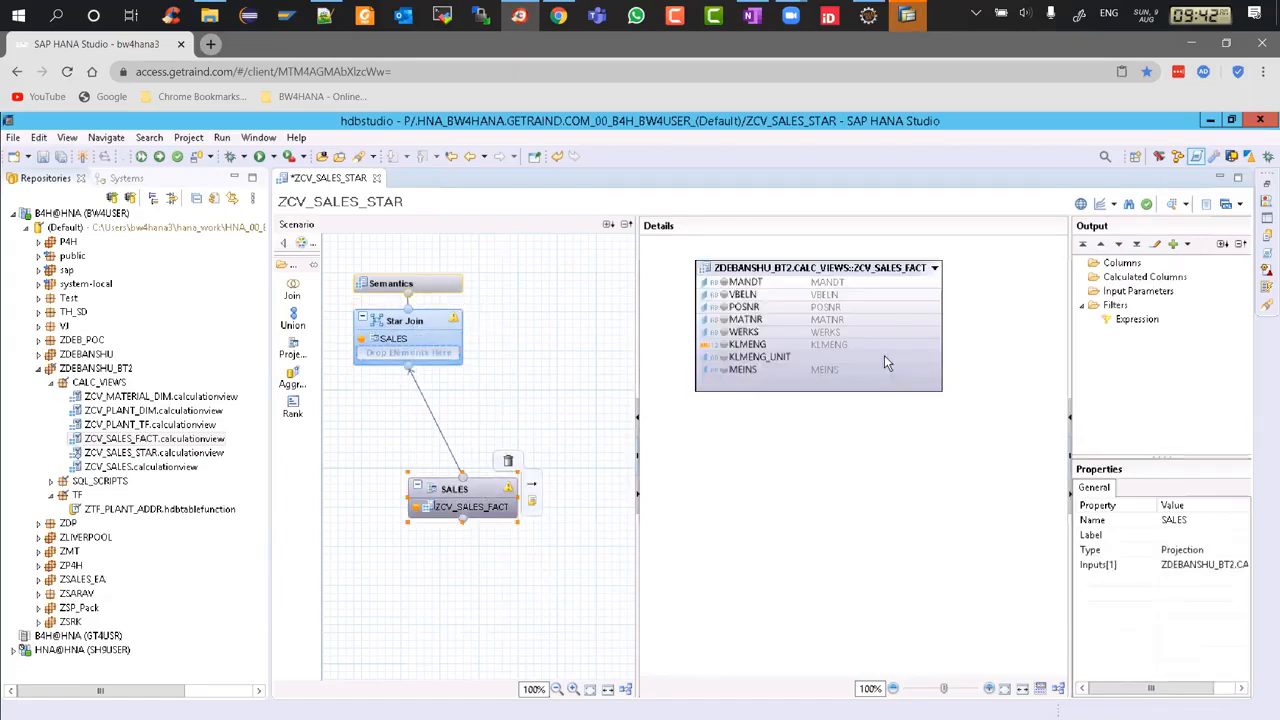
{"action": "right_click", "coordinate": [770, 268]}
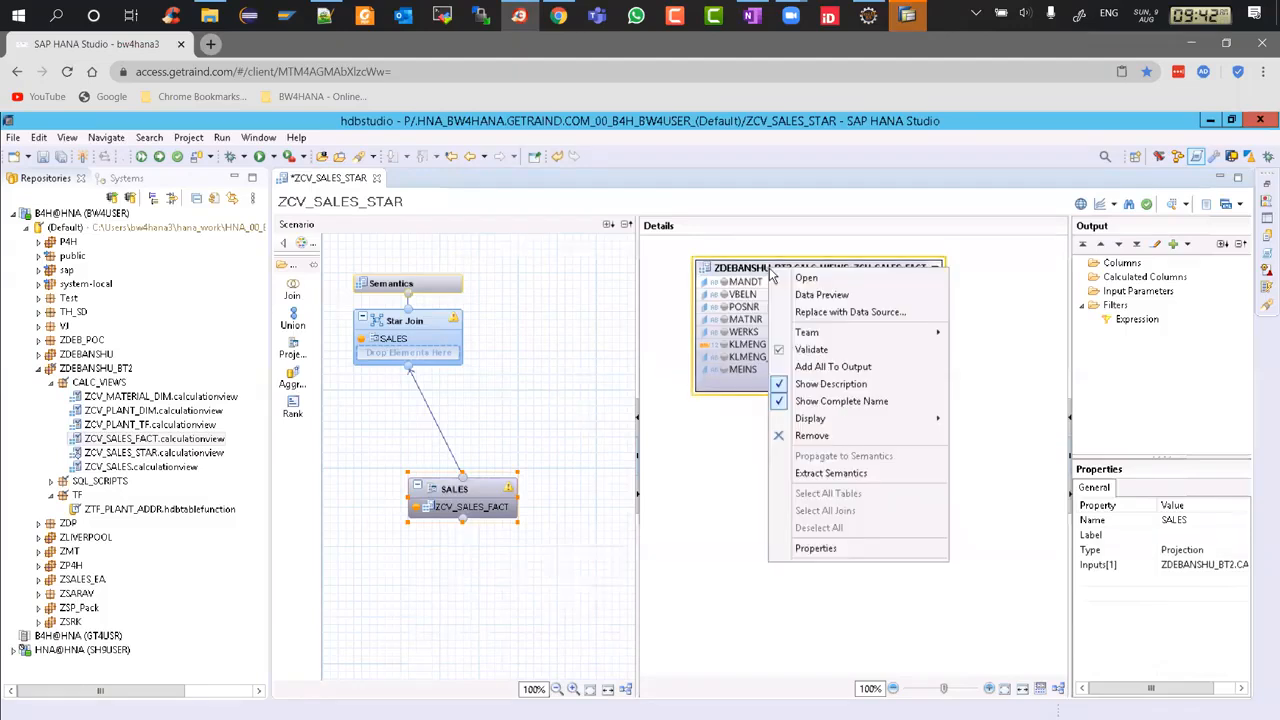
{"action": "left_click", "coordinate": [825, 367]}
{"action": "left_click_drag", "start_coordinate": [1069, 340], "coordinate": [984, 342]}
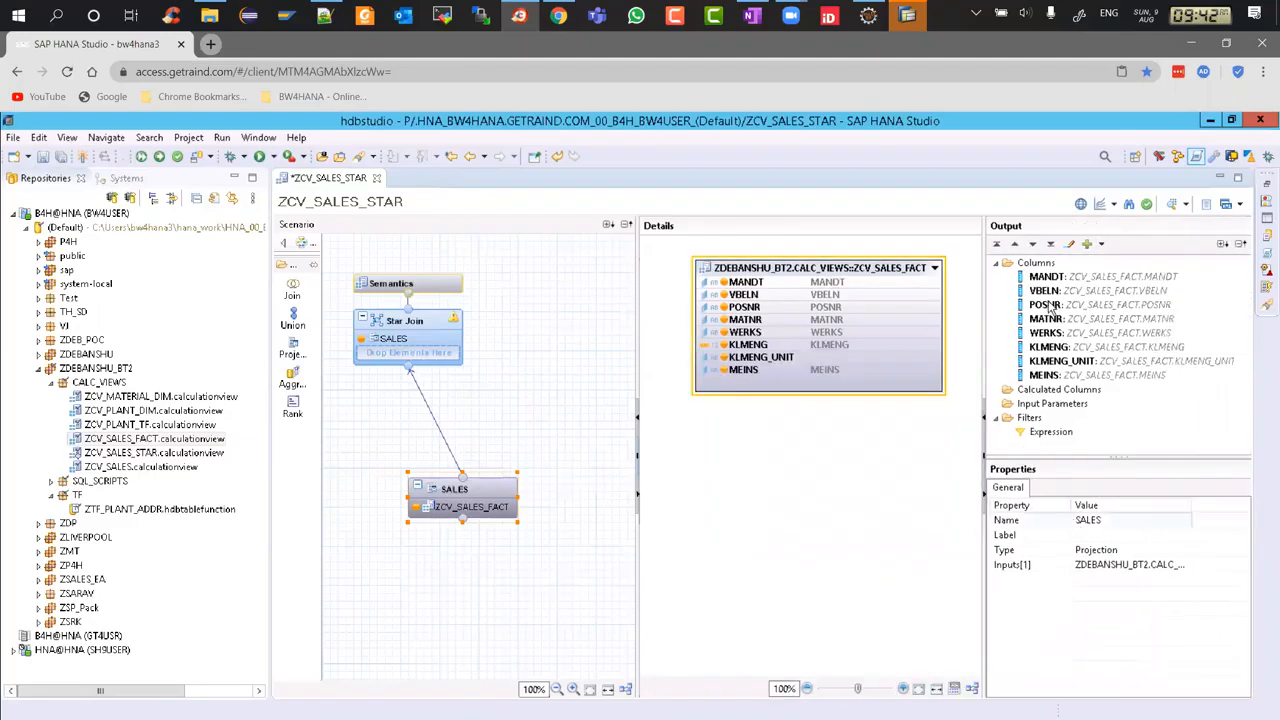
Rename the MANDT output column of the SALES projection as MANDT_SALES.
{"action": "left_click", "coordinate": [1048, 277]}
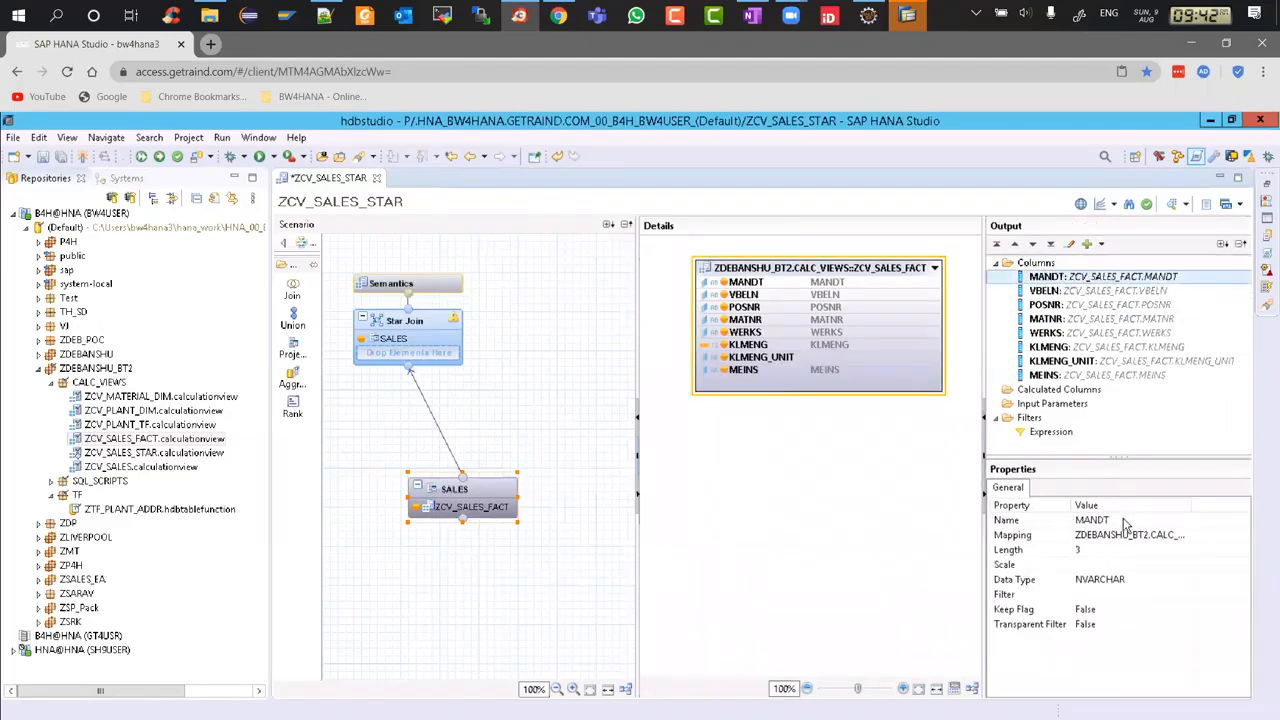
{"action": "left_click", "coordinate": [1122, 520]}
{"action": "left_click", "coordinate": [1122, 519]}
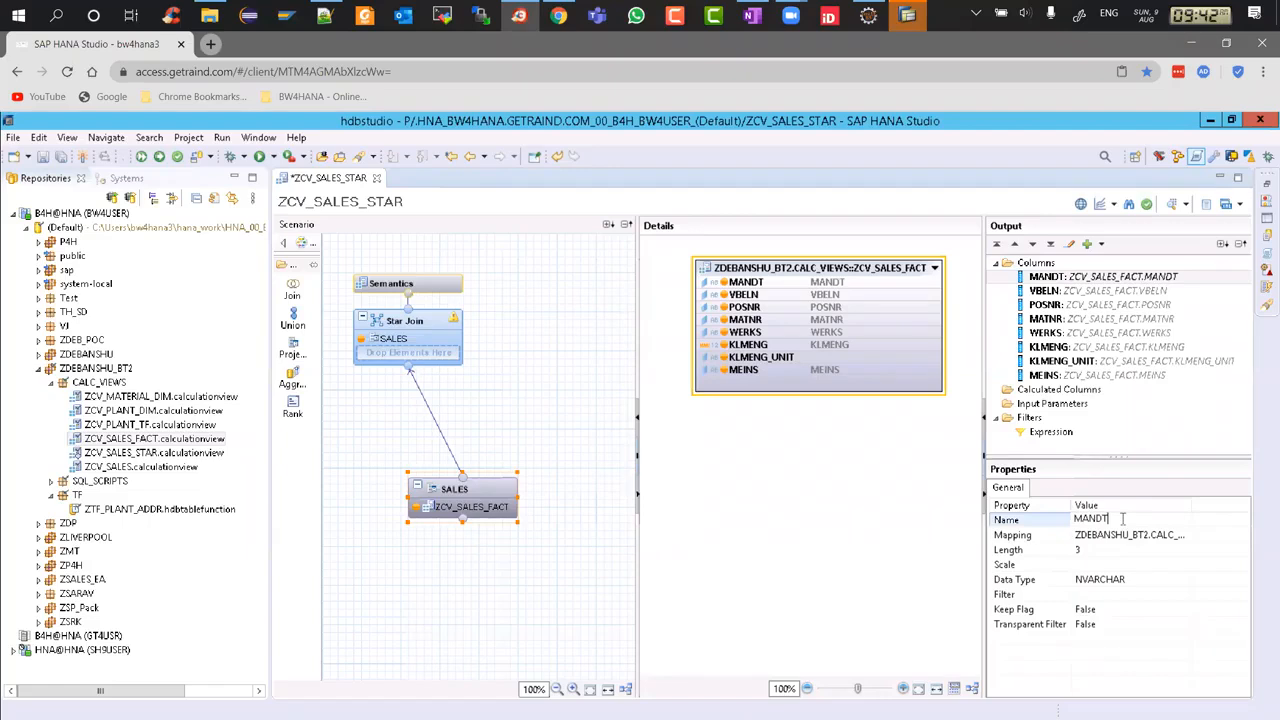
{"action": "type", "text": "_SALES"}
{"action": "key", "text": "Return"}
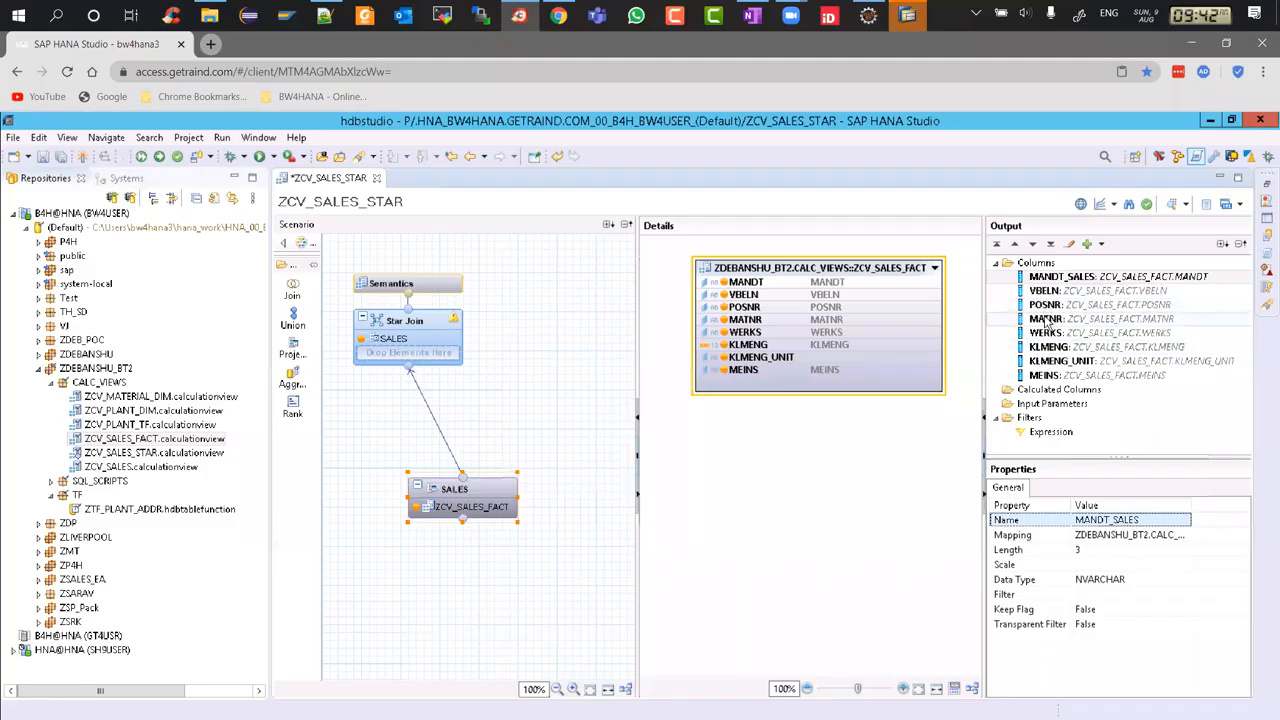
Move the MATNR output column directly below MANDT_SALES and rename it as MATNR_SALES.
{"action": "left_click_drag", "start_coordinate": [1047, 319], "coordinate": [1046, 292]}
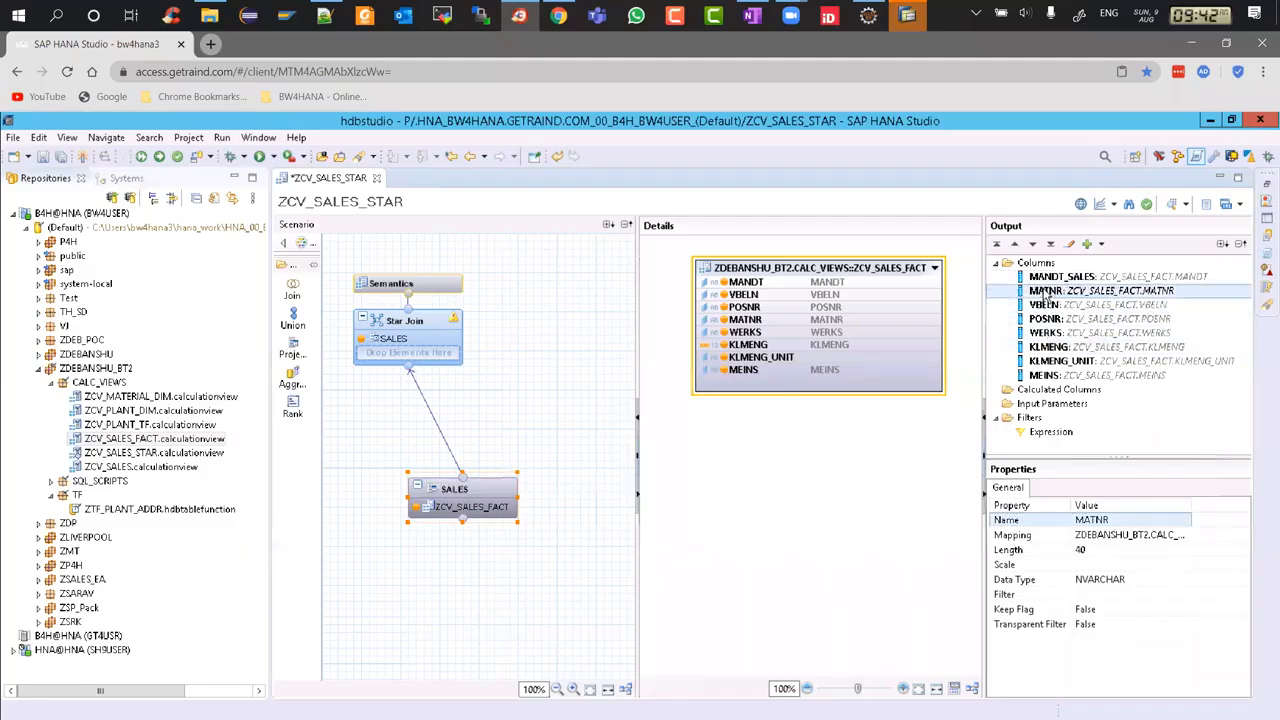
{"action": "left_click", "coordinate": [1102, 520]}
{"action": "left_click", "coordinate": [1134, 520]}
{"action": "type", "text": "_SALES"}
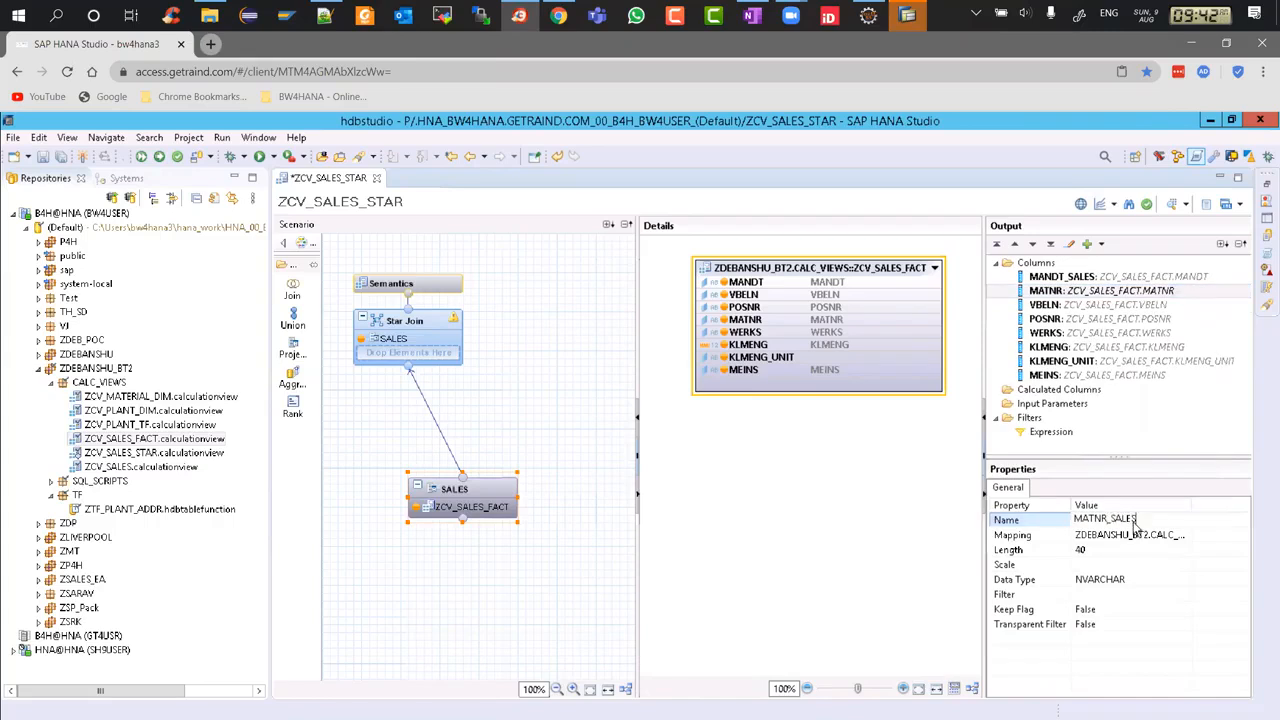
{"action": "key", "text": "Return"}
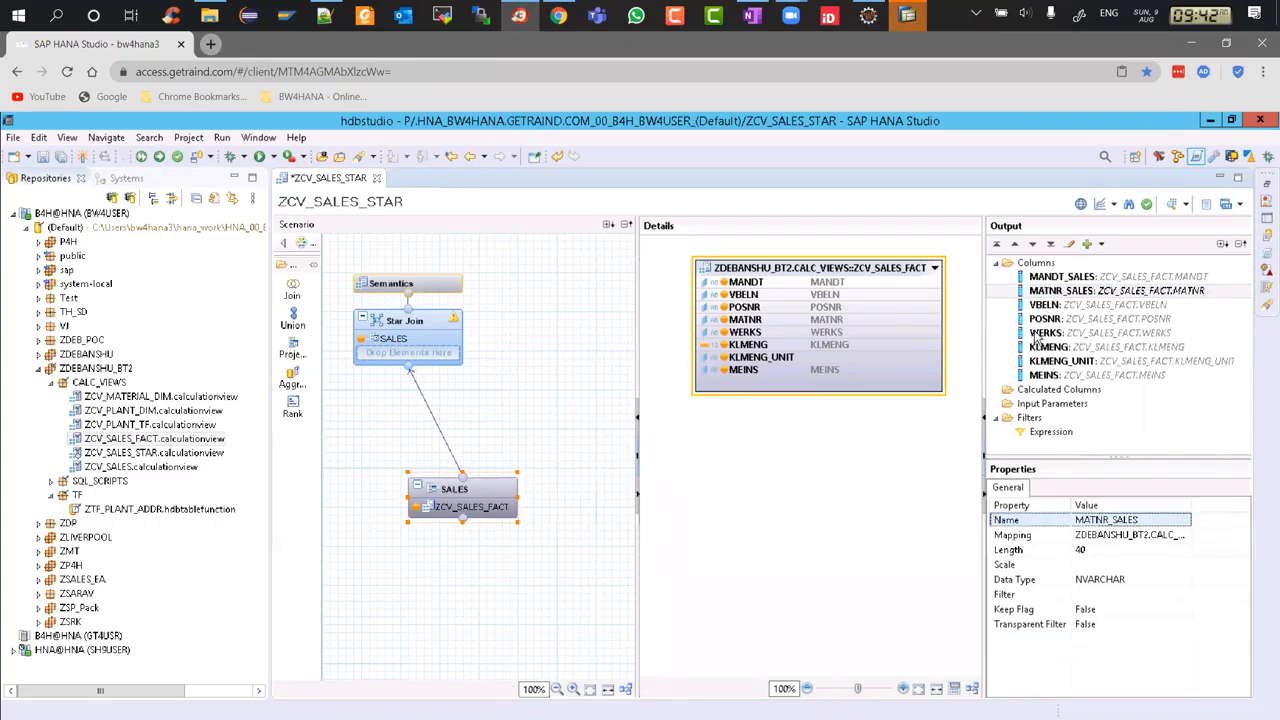
Move the WERKS output column directly below MATNR_SALES and rename it as WERKS_SALES.
{"action": "left_click_drag", "start_coordinate": [1035, 331], "coordinate": [1036, 305]}
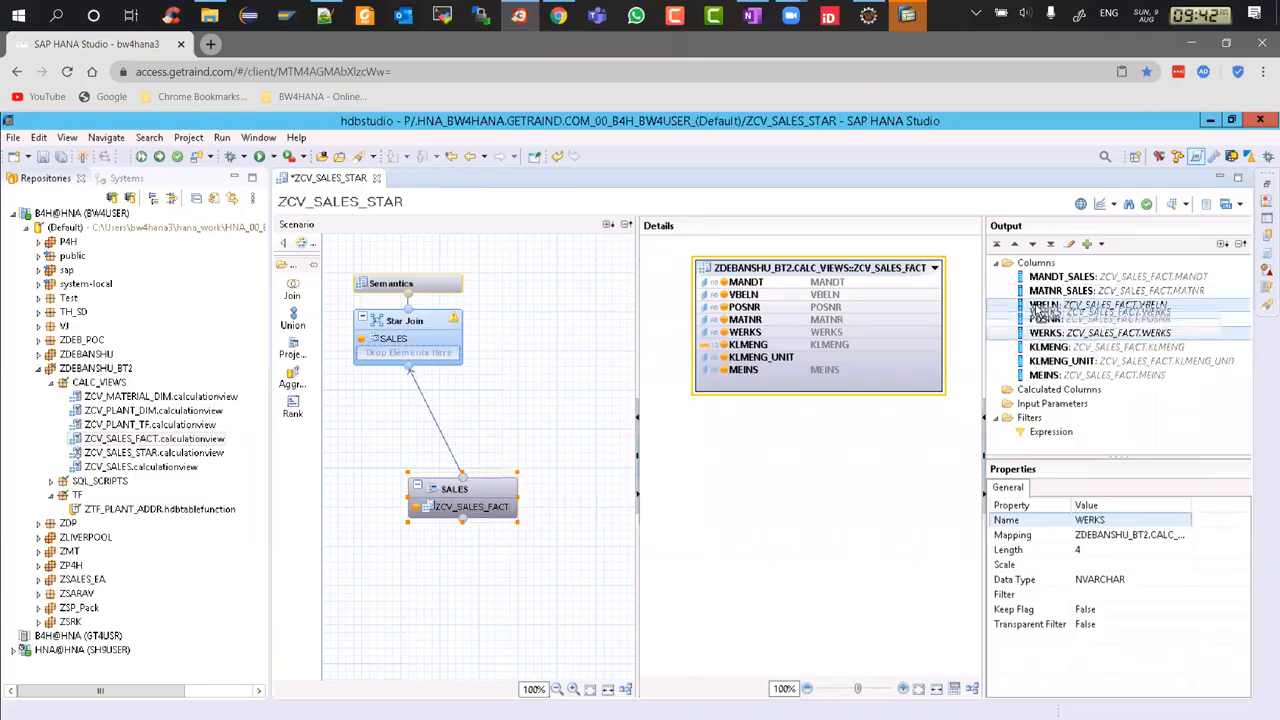
{"action": "left_click", "coordinate": [1120, 522]}
{"action": "left_click", "coordinate": [1122, 518]}
{"action": "type", "text": "_SALES"}
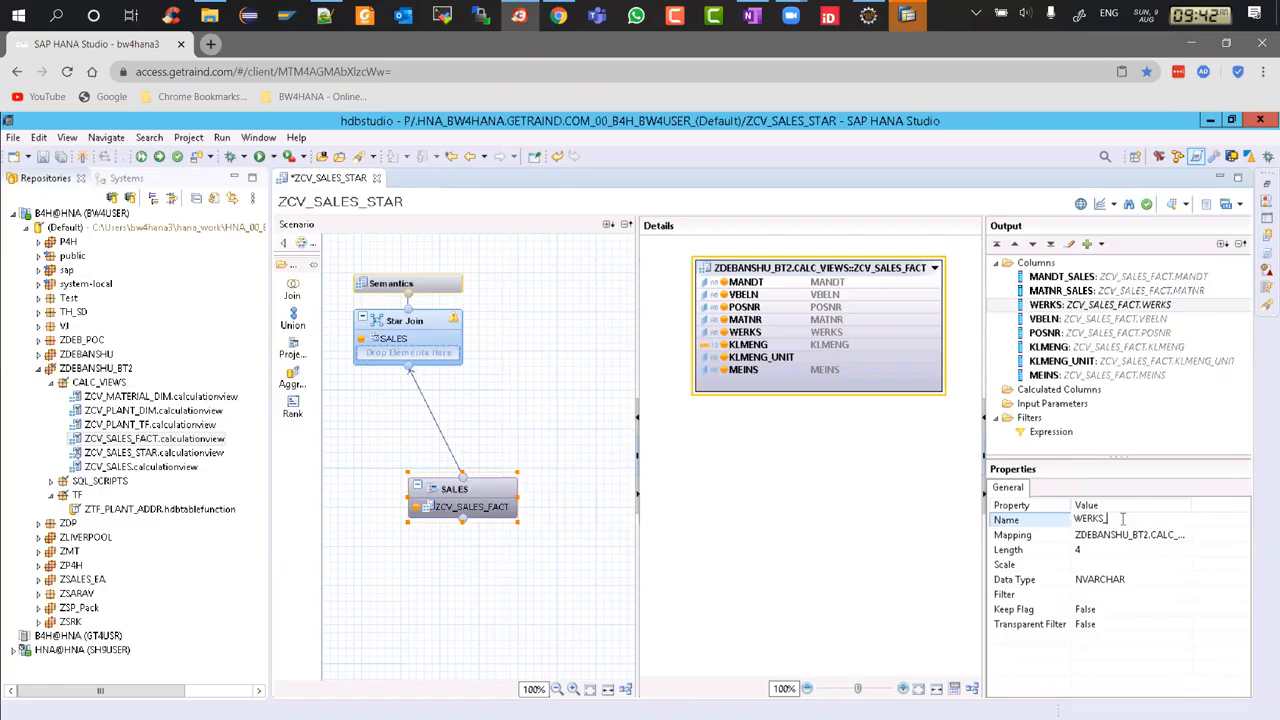
{"action": "key", "text": "Return"}
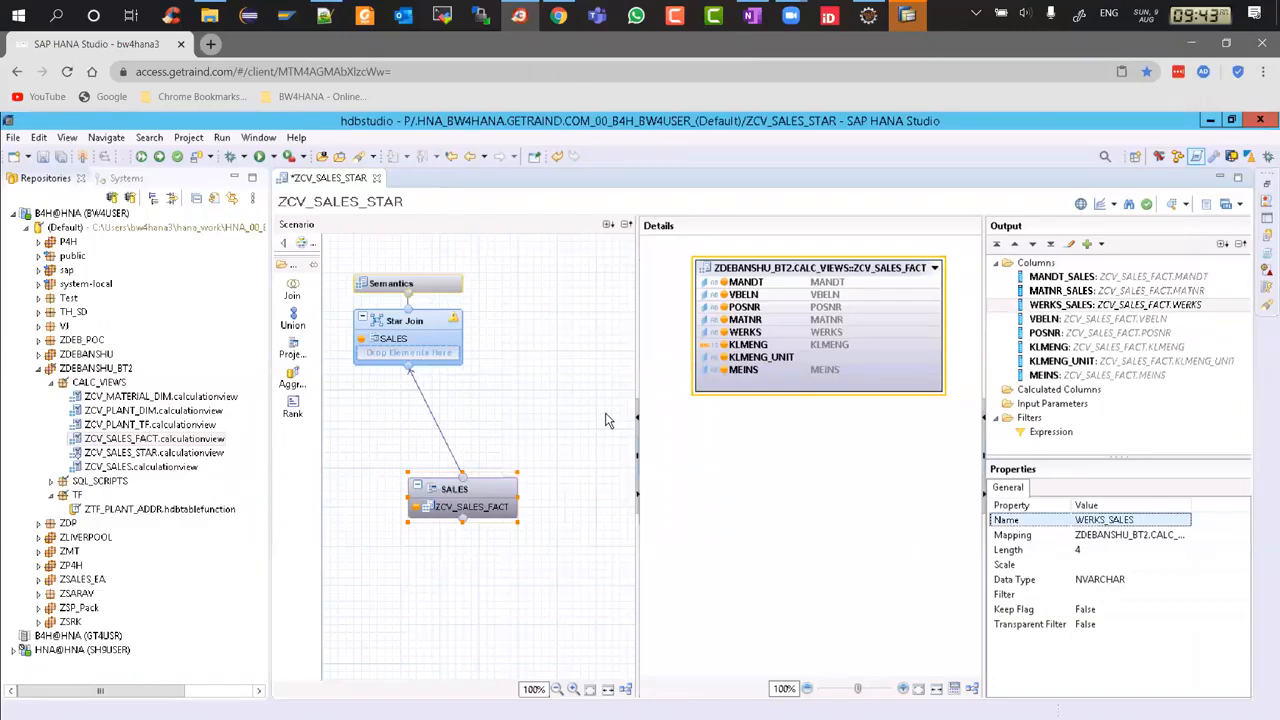
{"action": "left_click_drag", "start_coordinate": [1055, 313], "coordinate": [657, 417]}
{"action": "left_click", "coordinate": [506, 411]}
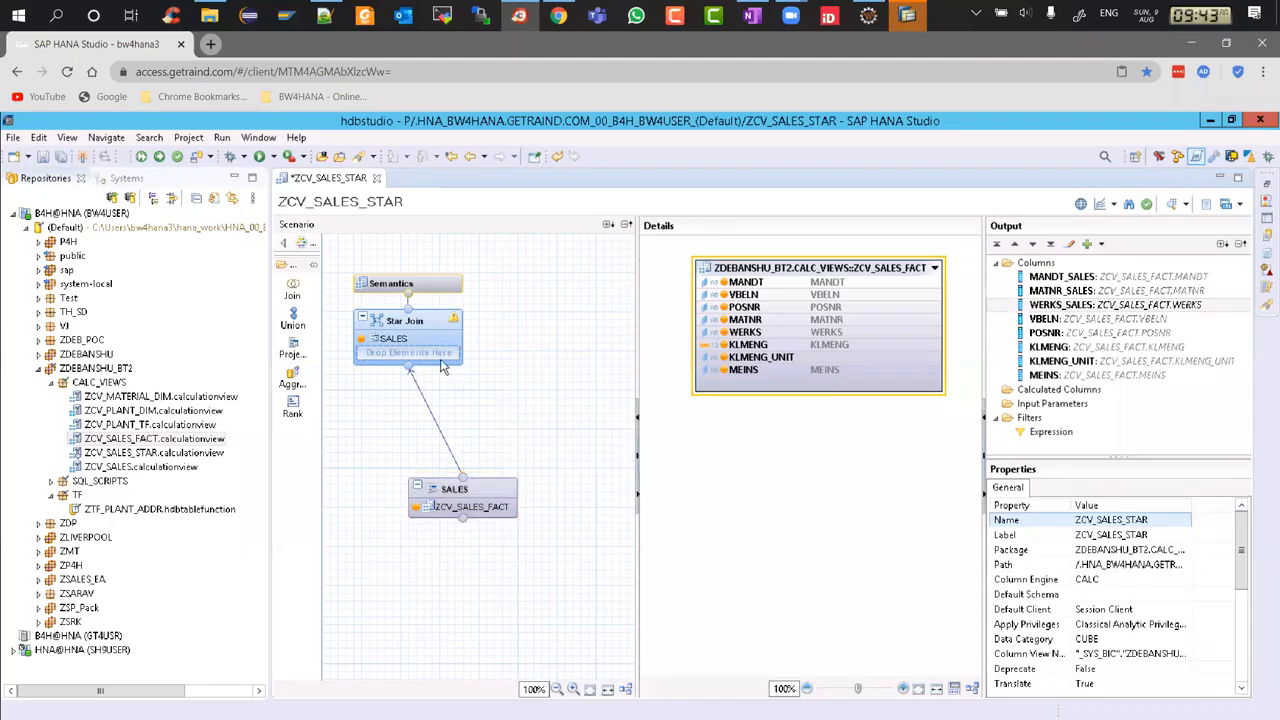
Open the Star Join node's details, minimize the Repositories view and rearrange the layout to give the SALES table more room.
{"action": "left_click", "coordinate": [425, 329]}
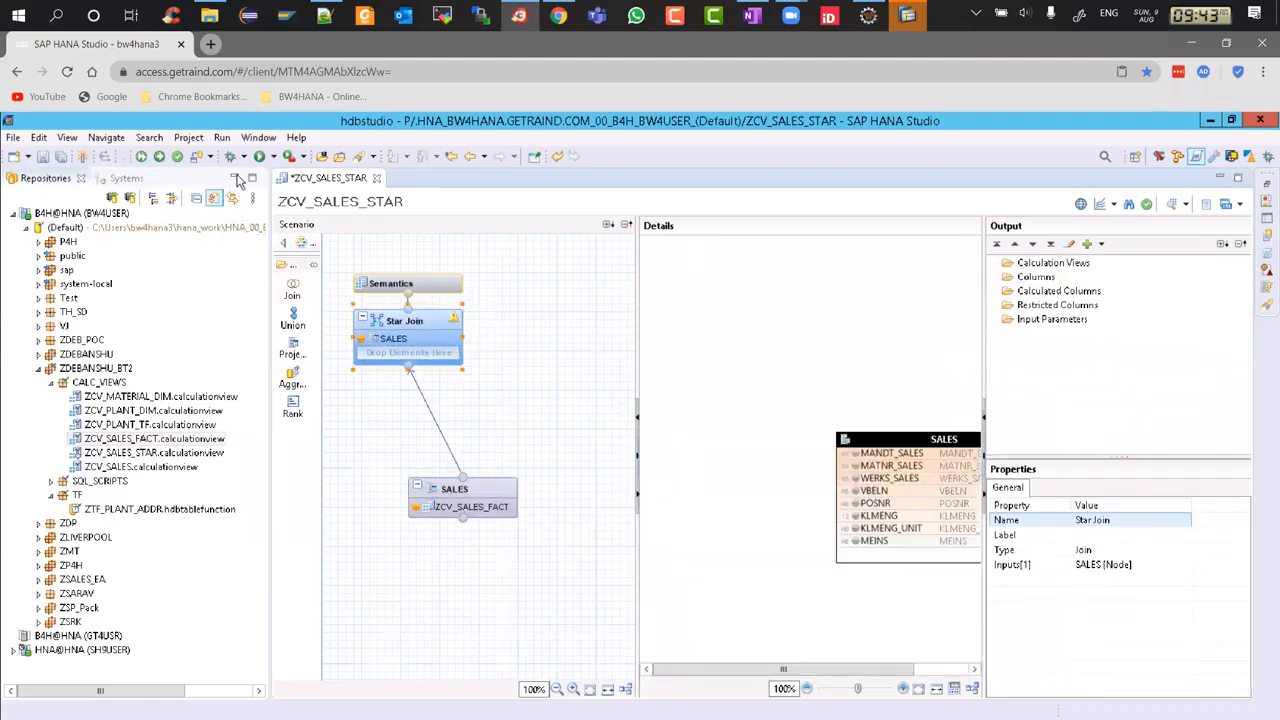
{"action": "left_click", "coordinate": [237, 178]}
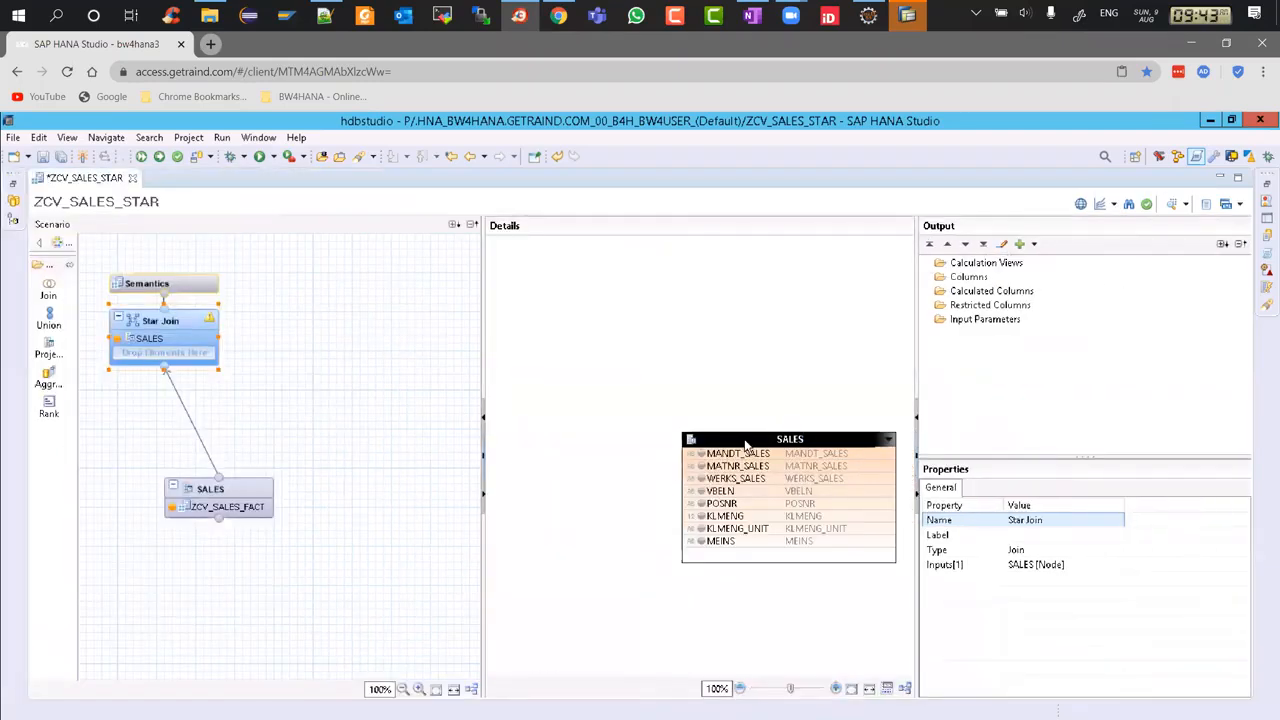
{"action": "left_click_drag", "start_coordinate": [744, 439], "coordinate": [485, 319]}
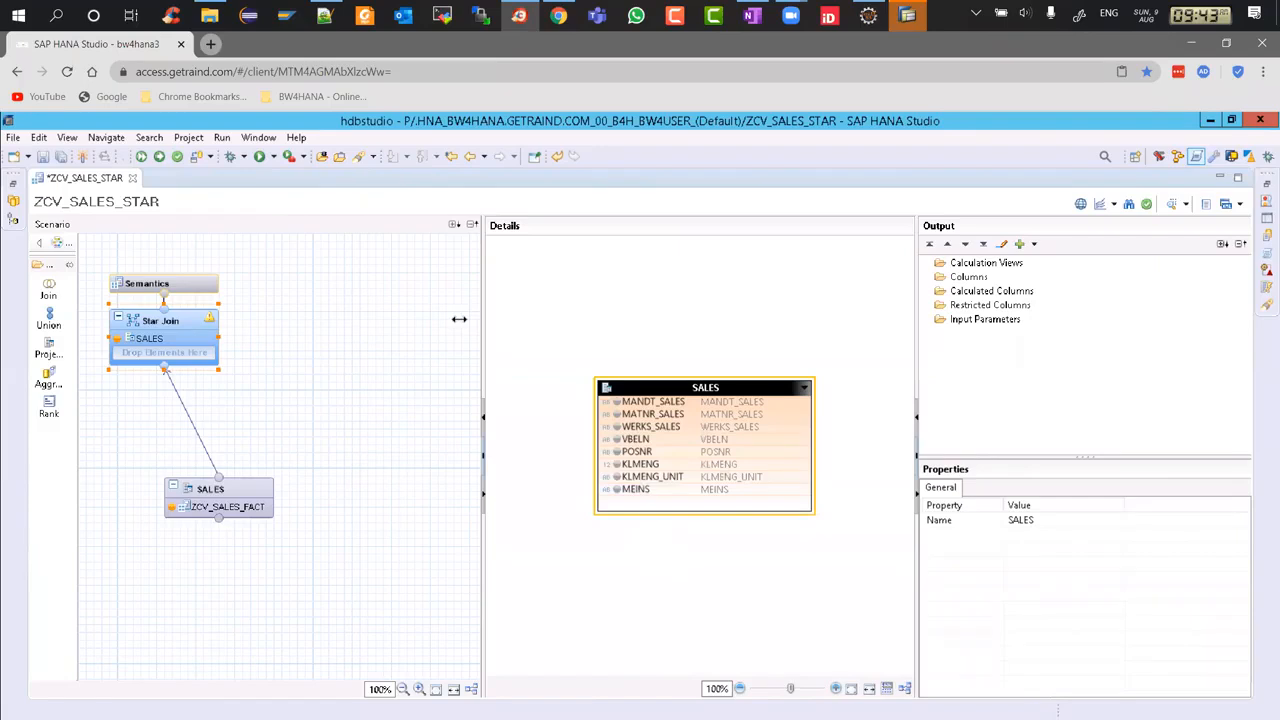
{"action": "left_click_drag", "start_coordinate": [459, 319], "coordinate": [361, 322]}
{"action": "left_click", "coordinate": [704, 345]}
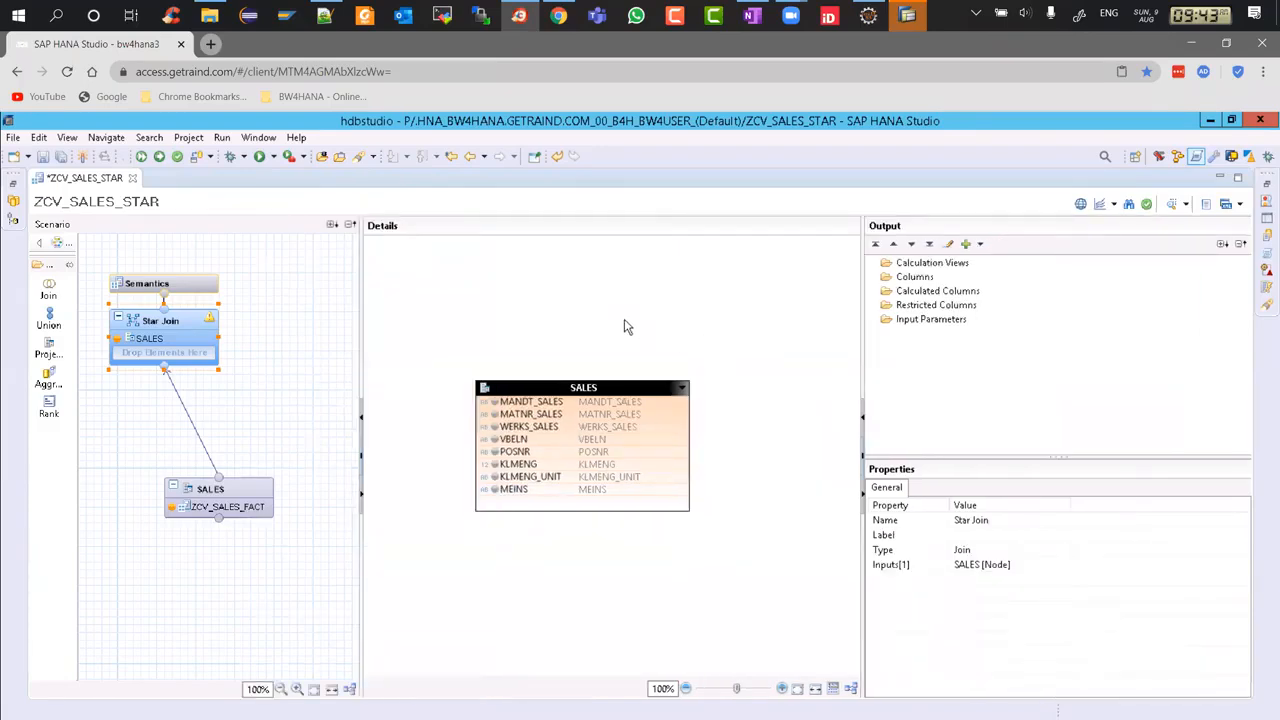
Add VBELN, POSNR, KLMENG, KLMENG_UNIT, MEINS, MATNR_SALES and WERKS_SALES from SALES to the Star Join output.
{"action": "left_click", "coordinate": [494, 439]}
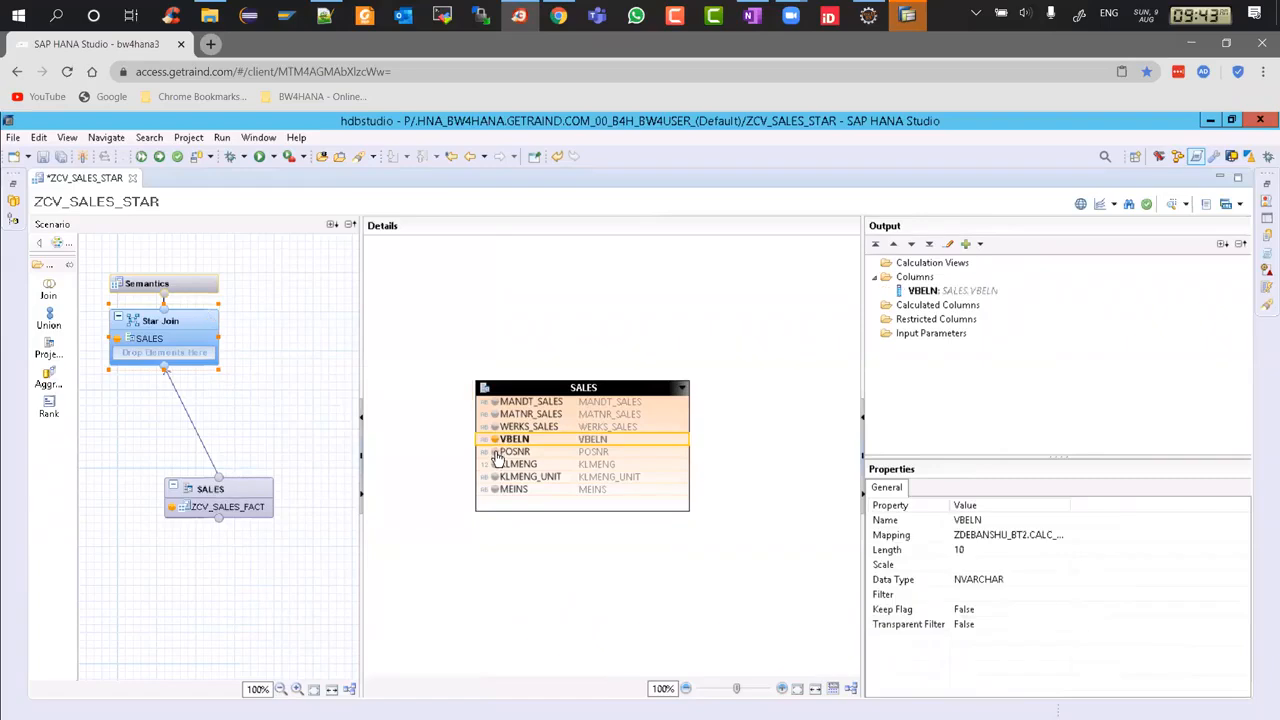
{"action": "left_click", "coordinate": [495, 452]}
{"action": "left_click", "coordinate": [495, 465]}
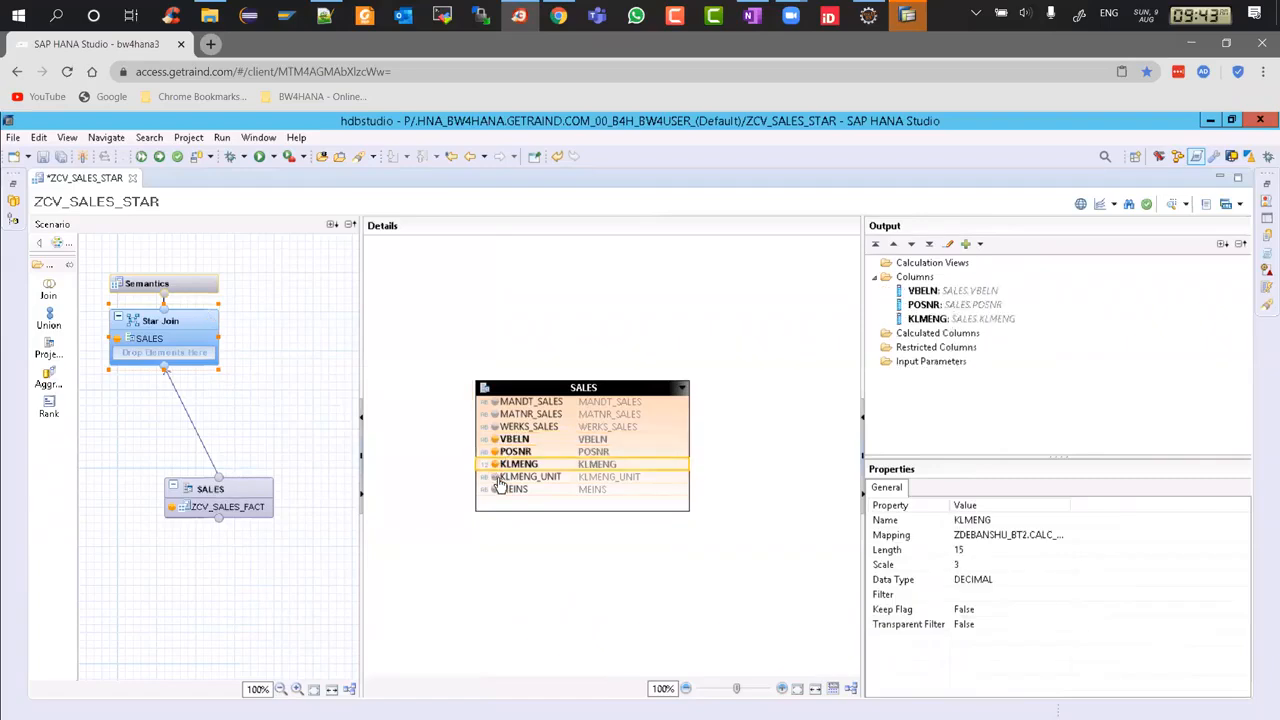
{"action": "left_click", "coordinate": [494, 479]}
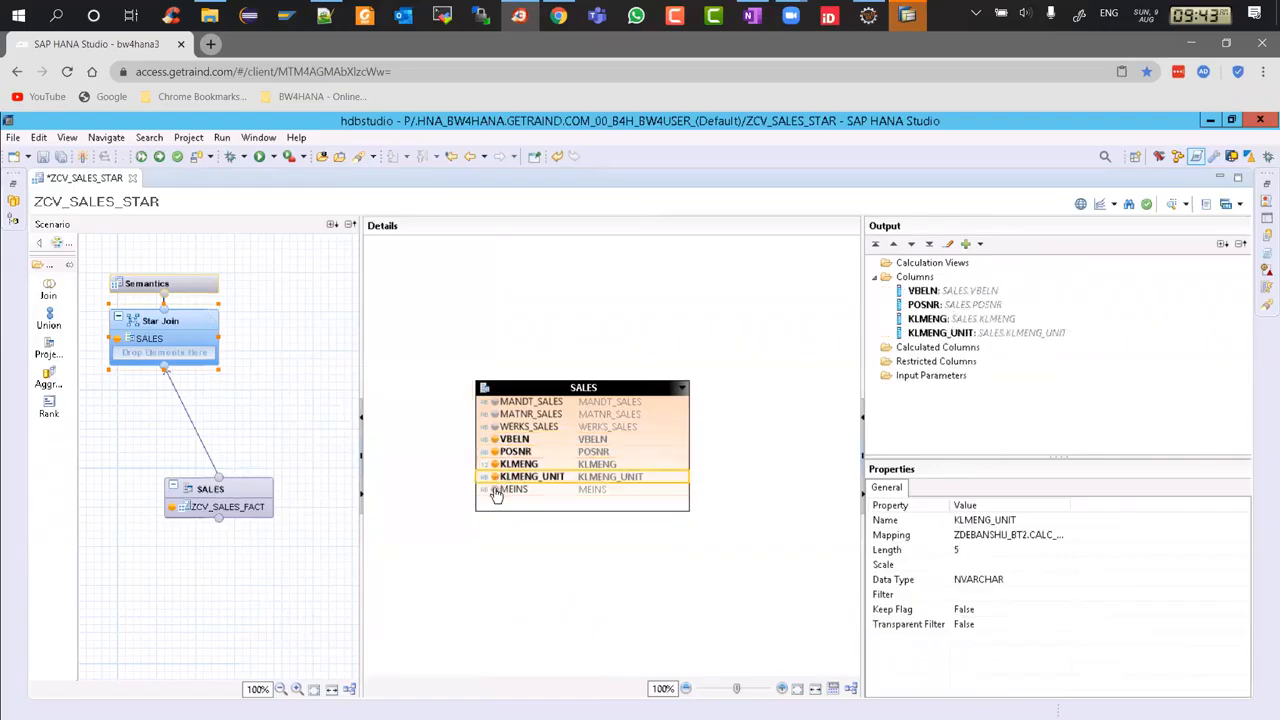
{"action": "left_click", "coordinate": [494, 490]}
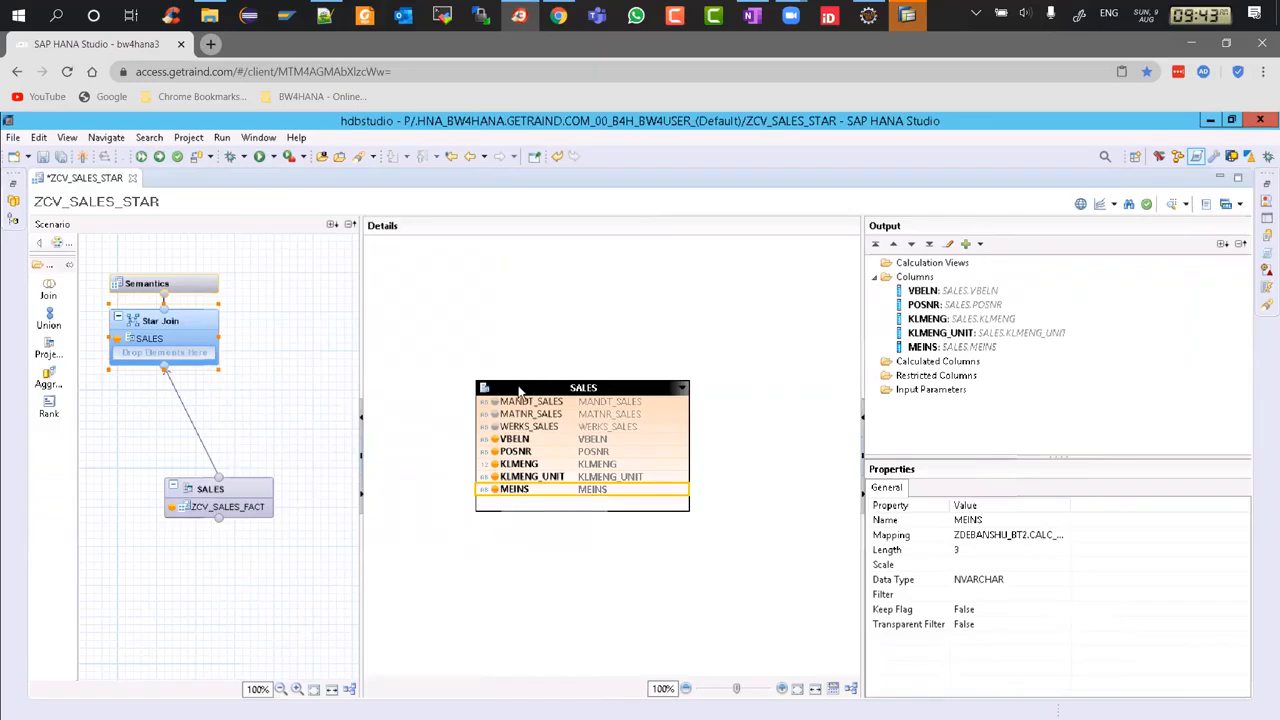
{"action": "left_click", "coordinate": [495, 414]}
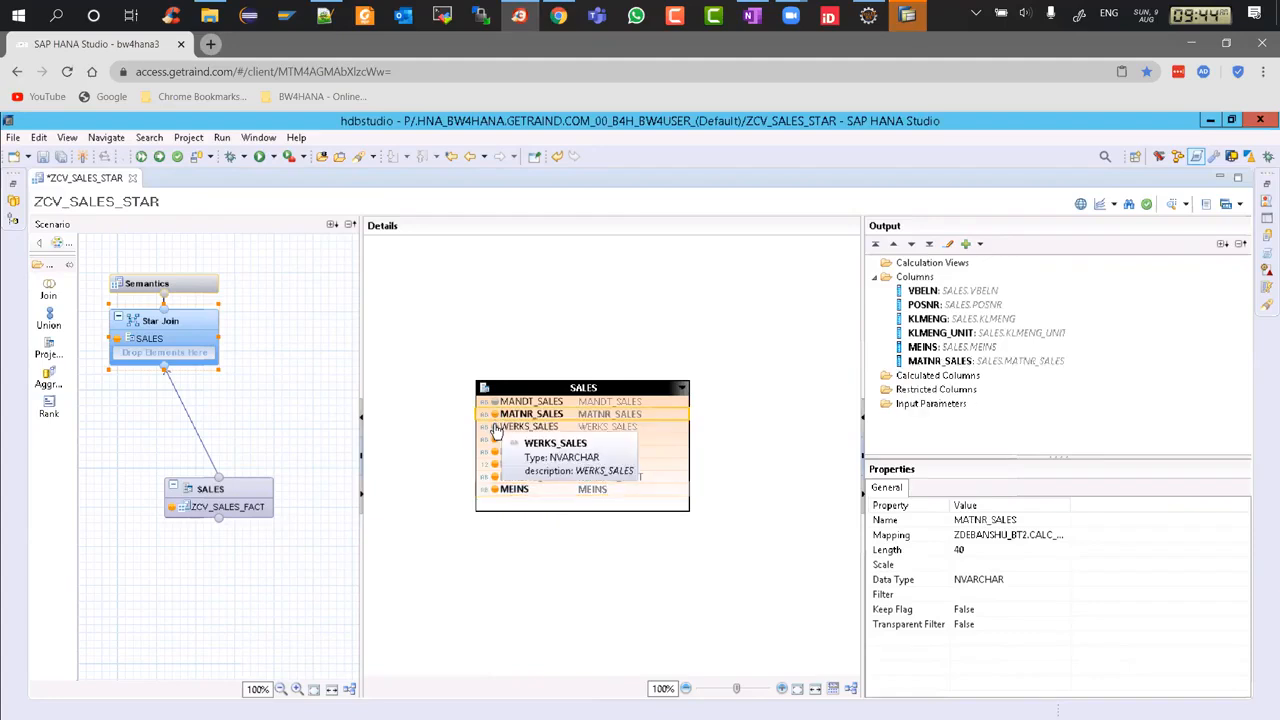
{"action": "left_click", "coordinate": [494, 427]}
{"action": "left_click", "coordinate": [600, 325]}
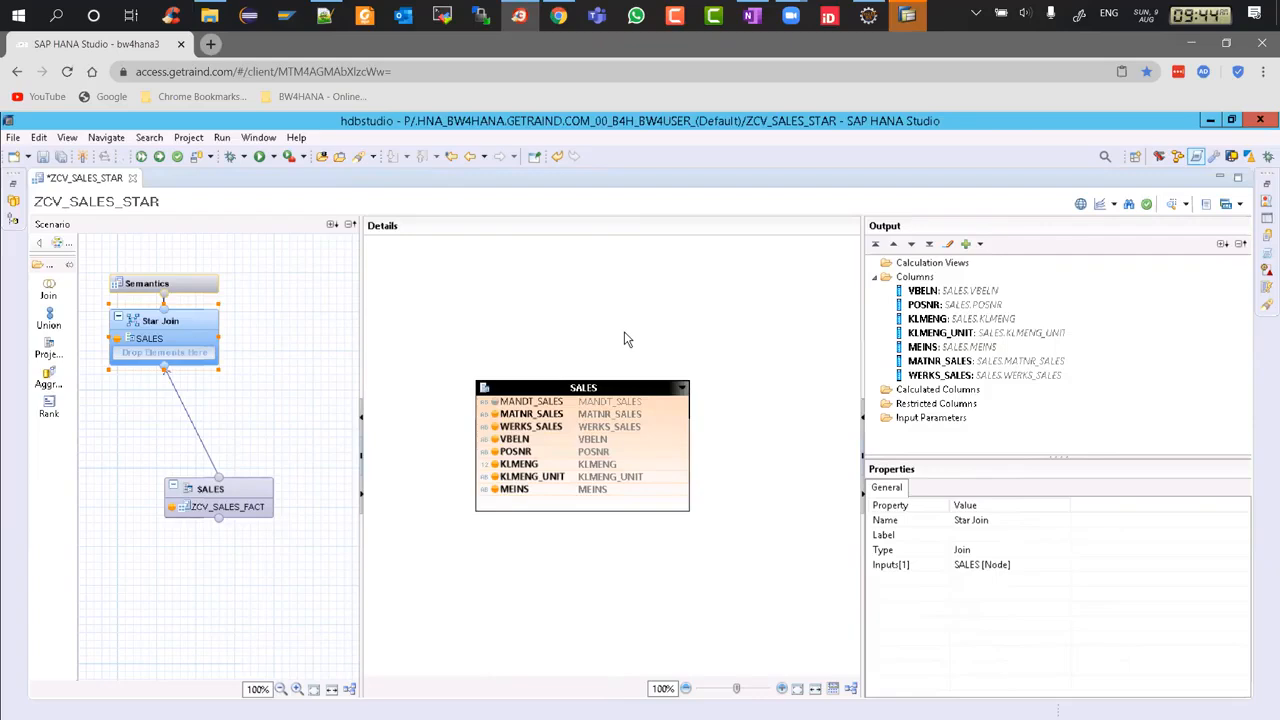
Open the object search for adding another source to the Star Join node.
{"action": "right_click", "coordinate": [703, 268]}
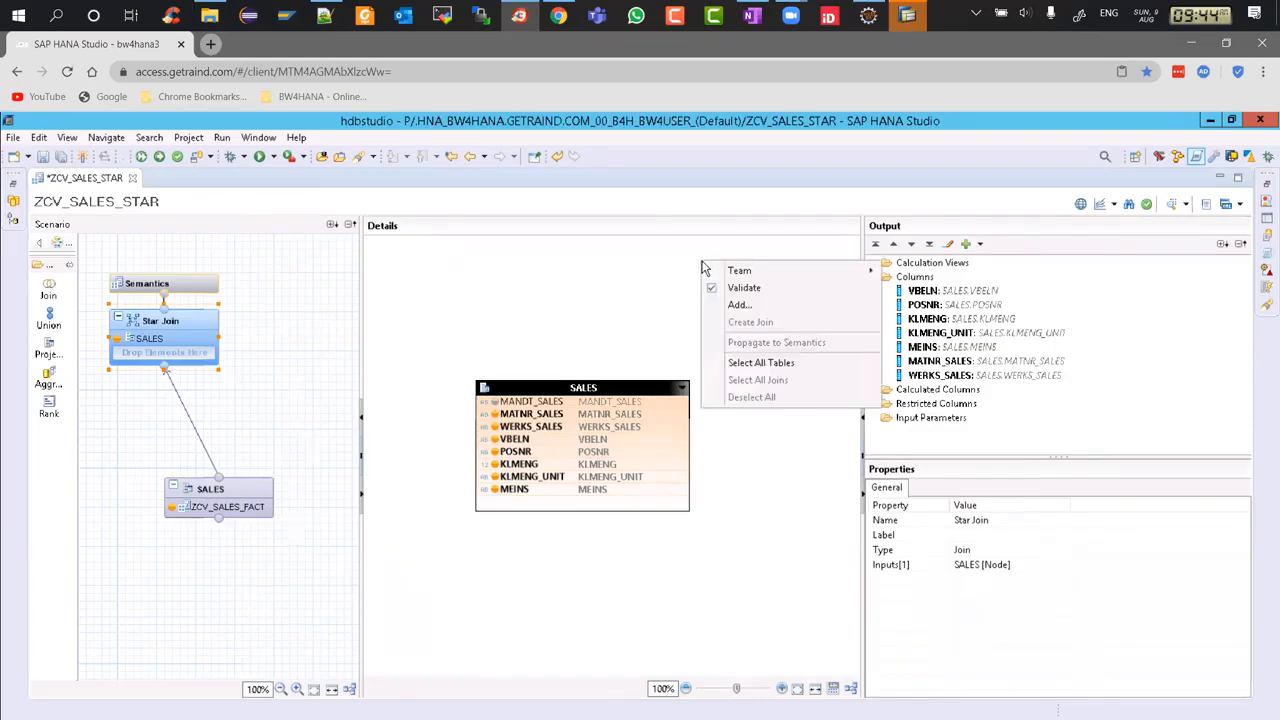
{"action": "left_click", "coordinate": [739, 305]}
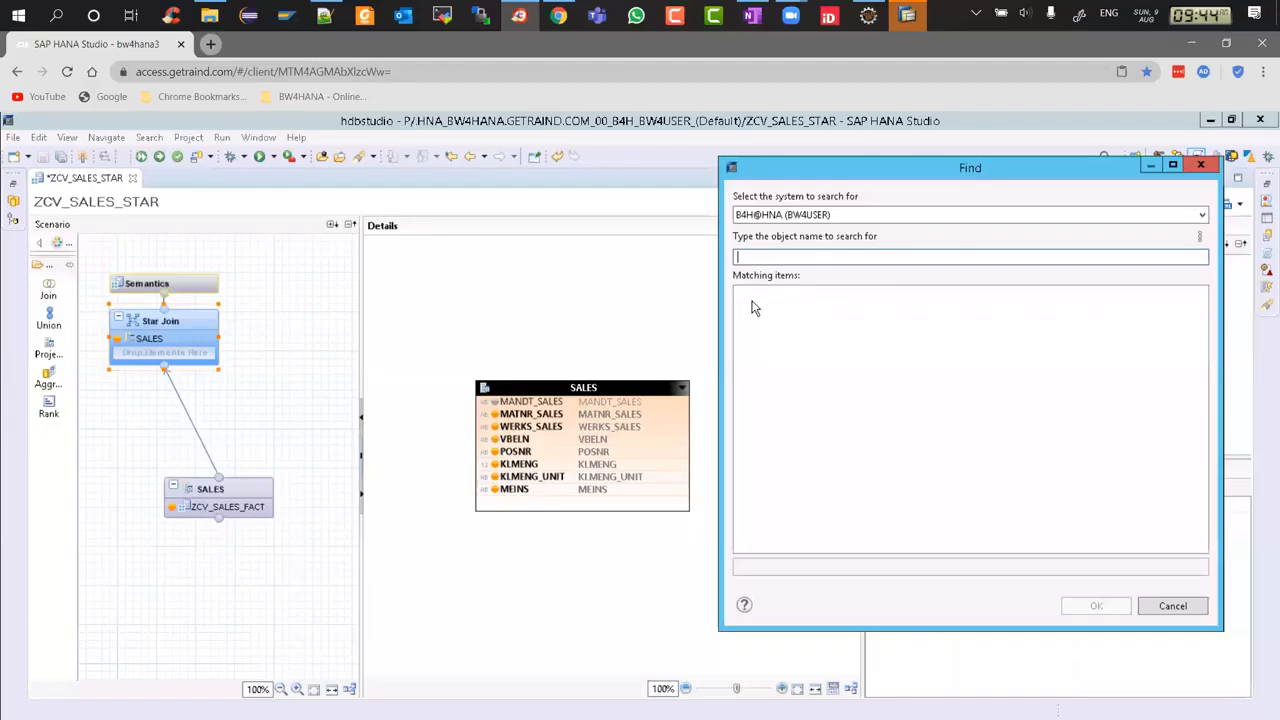
{"action": "type", "text": "sta"}
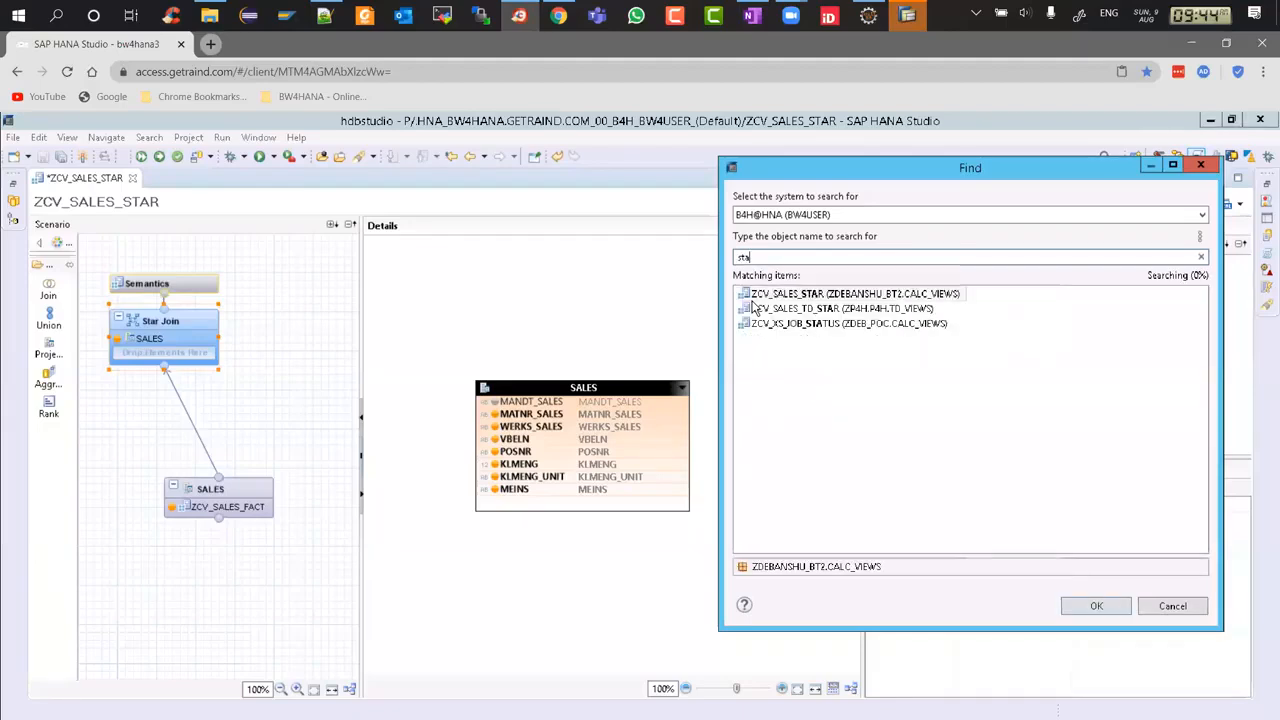
{"action": "type", "text": "_vbap"}
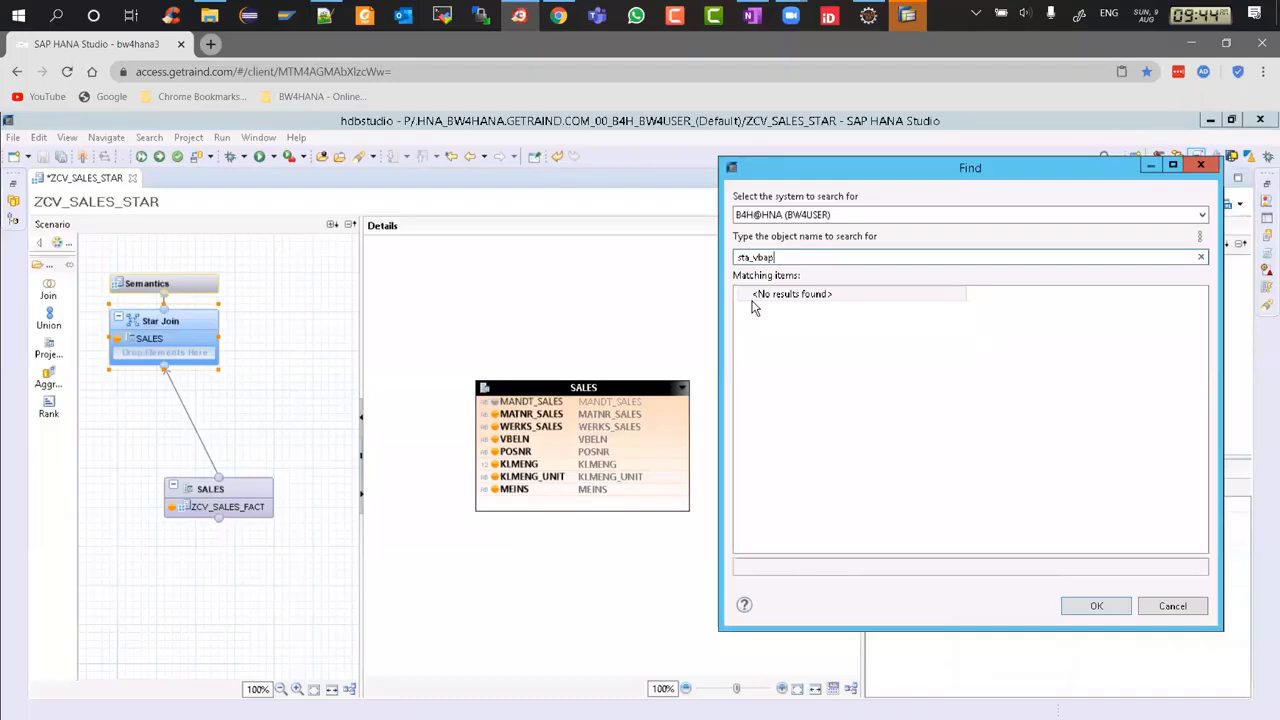
{"action": "key", "text": "BackSpace"}
{"action": "key", "text": "BackSpace"}
{"action": "key", "text": "BackSpace"}
{"action": "type", "text": "MARA"}
{"action": "key", "text": "BackSpace"}
{"action": "key", "text": "BackSpace"}
{"action": "key", "text": "BackSpace"}
{"action": "key", "text": "BackSpace"}
{"action": "key", "text": "BackSpace"}
{"action": "key", "text": "BackSpace"}
{"action": "key", "text": "BackSpace"}
{"action": "key", "text": "BackSpace"}
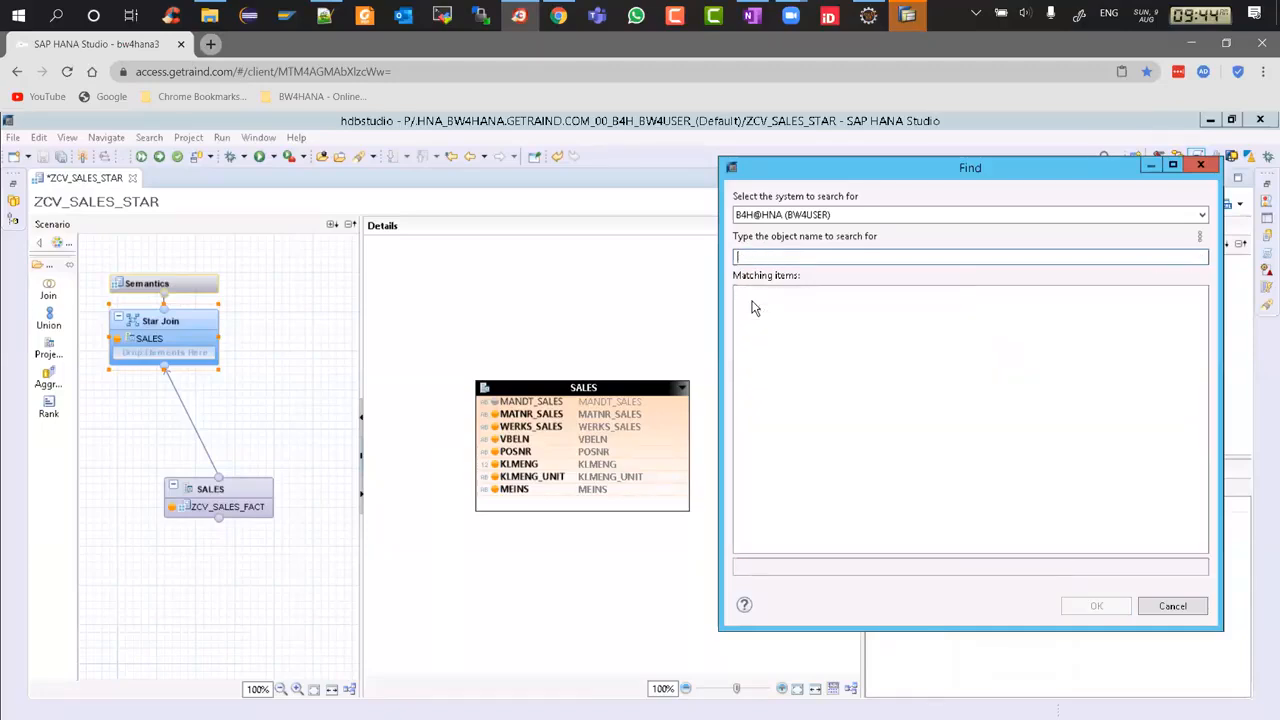
Search for ZCV_MATE and add ZCV_MATERIAL_DIM from the ZDEBANSHU_BT2.CALC_VIEWS package to the Star Join.
{"action": "type", "text": "ZC"}
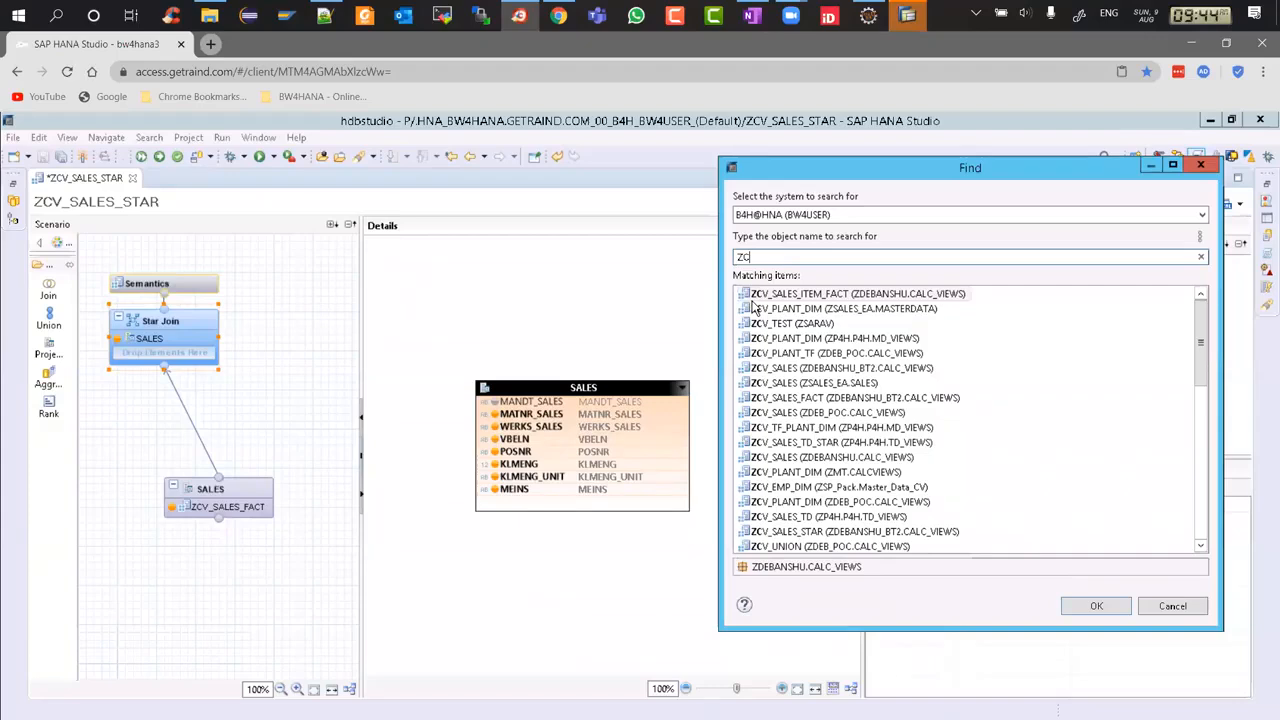
{"action": "type", "text": "V_MATE"}
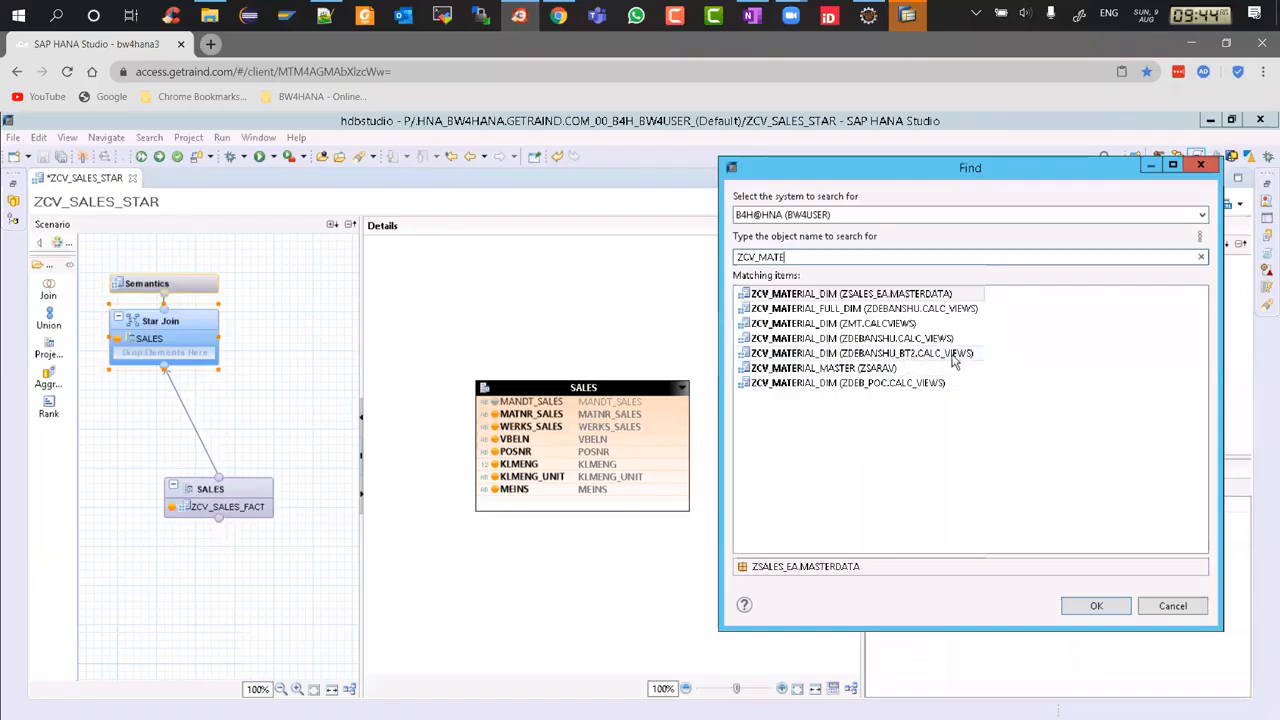
{"action": "left_click", "coordinate": [816, 358]}
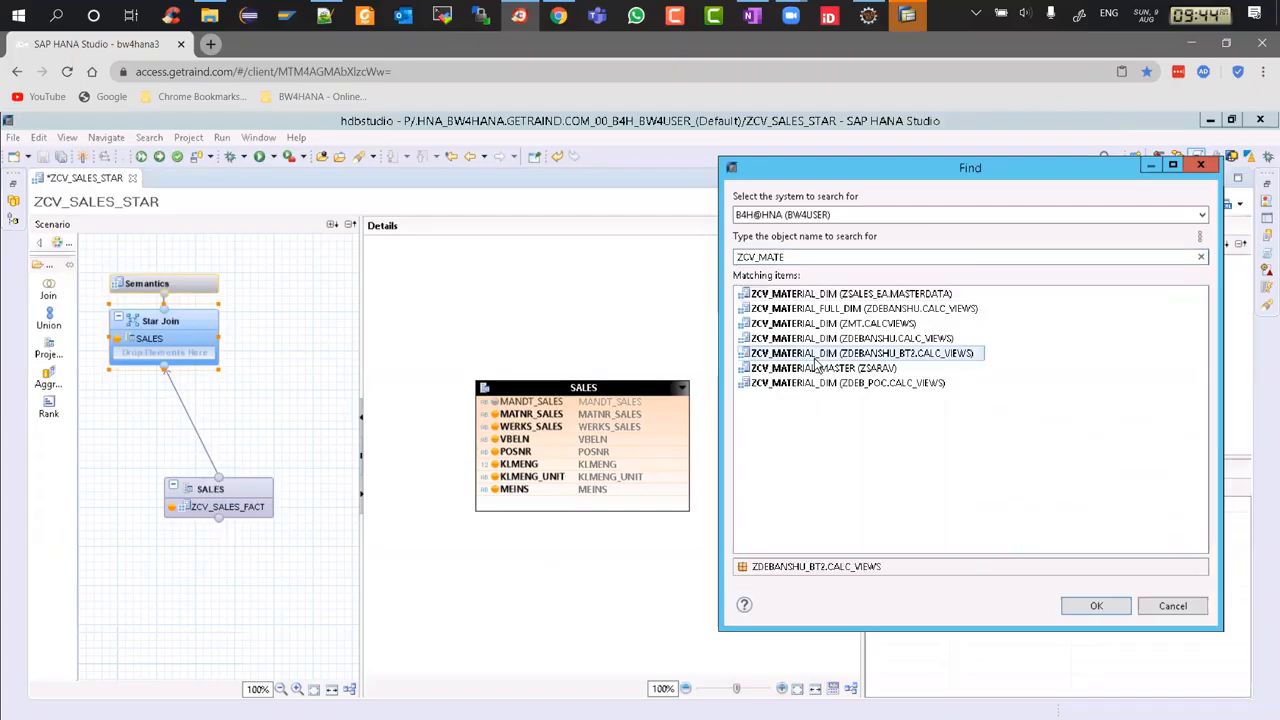
{"action": "double_click", "coordinate": [816, 358]}
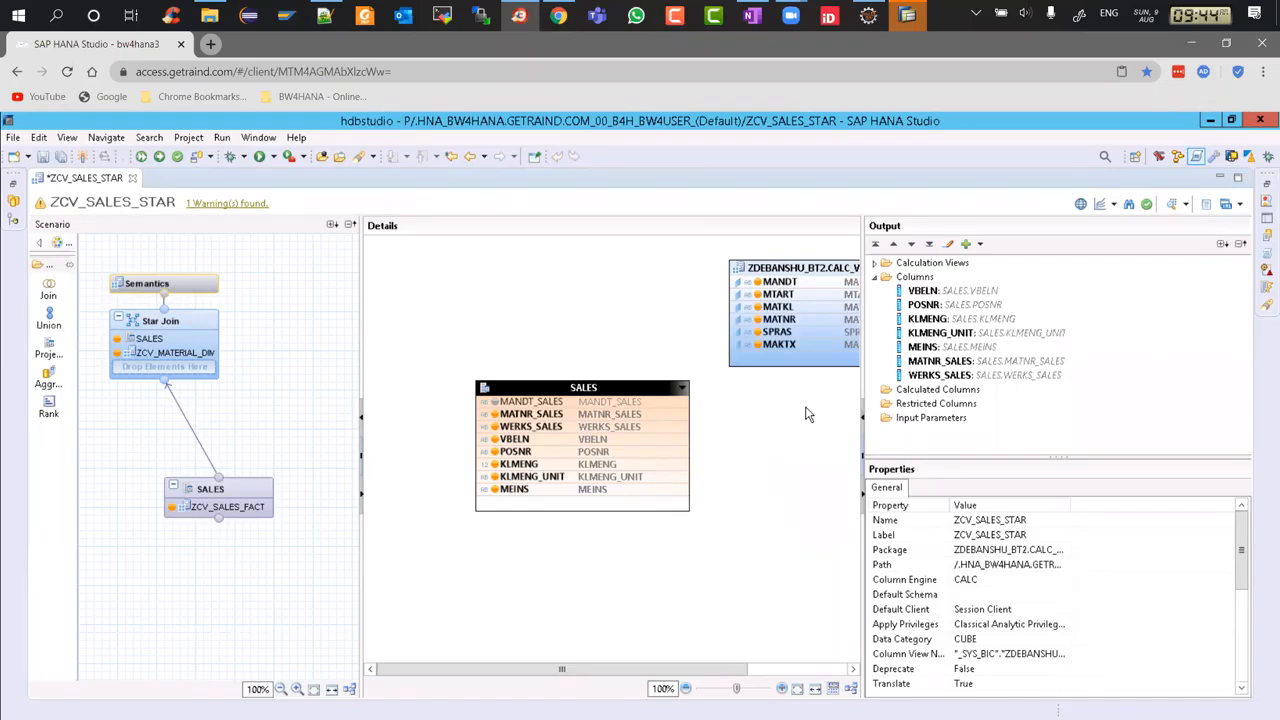
Collapse the output's Columns folder and expand ZCV_MATERIAL_DIM under Calculation Views to examine its columns.
{"action": "left_click", "coordinate": [879, 278]}
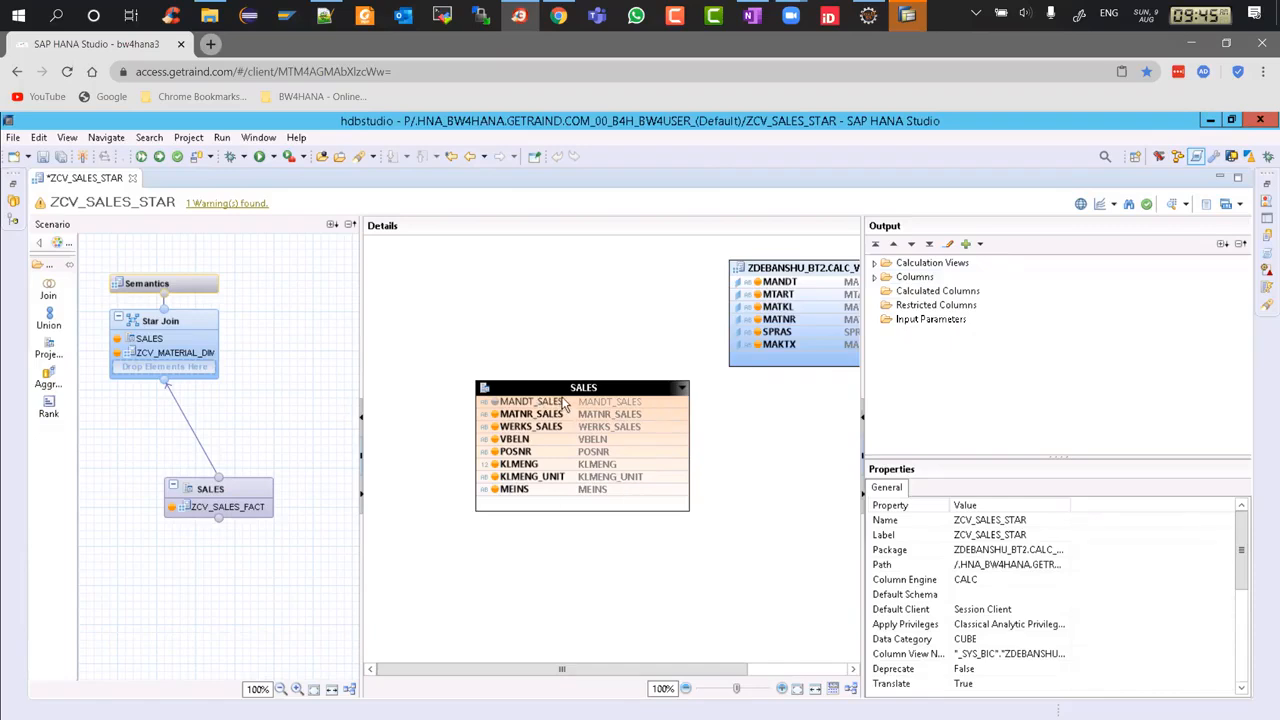
{"action": "left_click", "coordinate": [875, 264]}
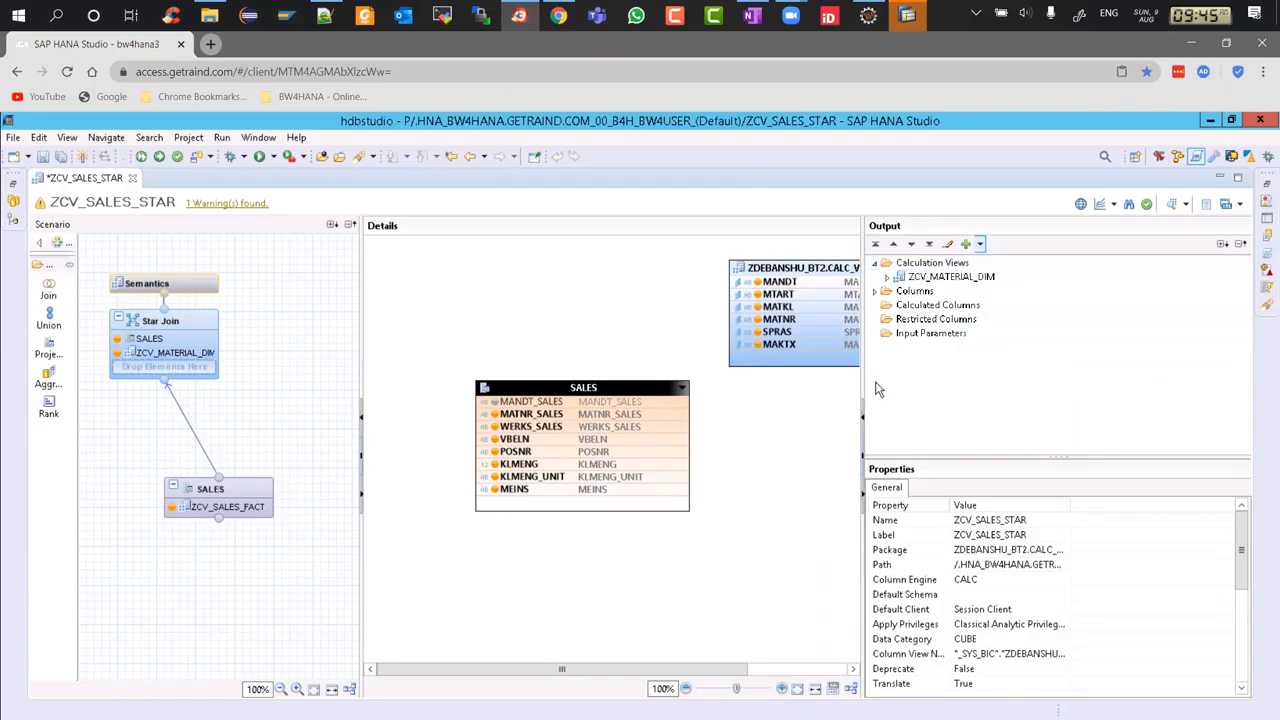
{"action": "left_click", "coordinate": [760, 283]}
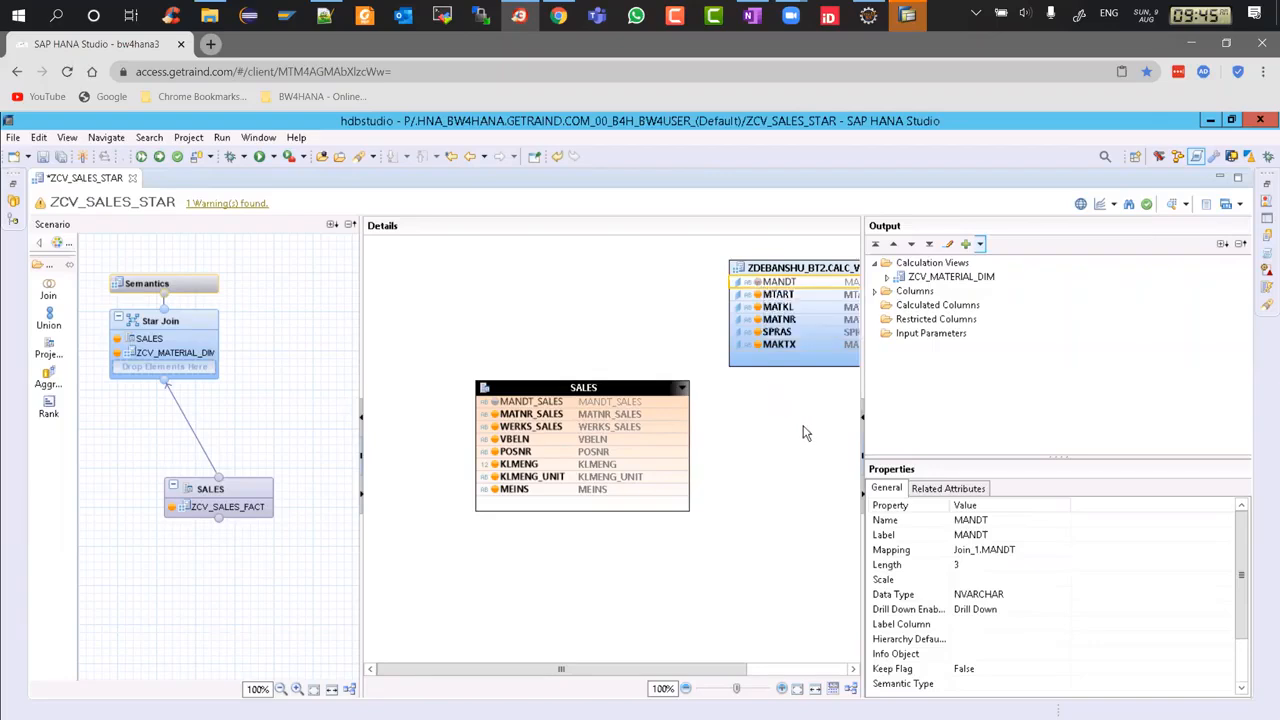
{"action": "left_click", "coordinate": [887, 277]}
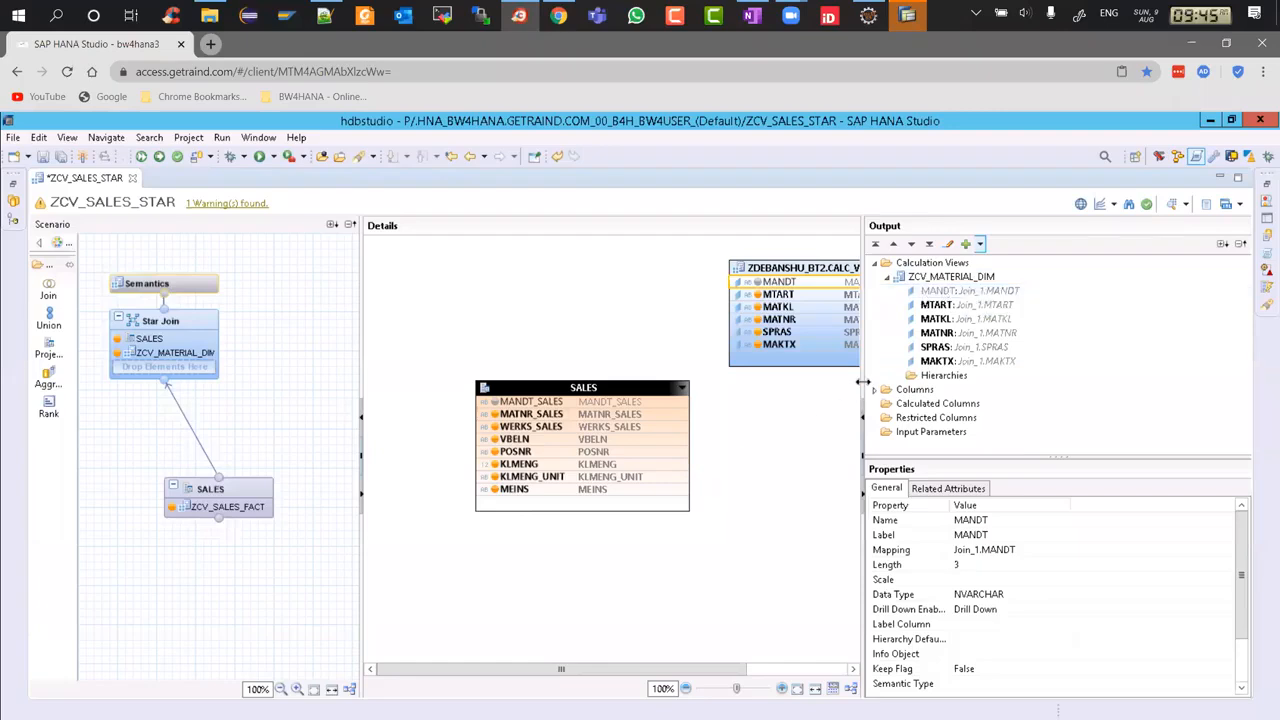
Create a join from SALES to ZCV_MATERIAL_DIM, mapping MANDT_SALES to MANDT and MATNR_SALES to MATNR.
{"action": "left_click_drag", "start_coordinate": [862, 376], "coordinate": [898, 378]}
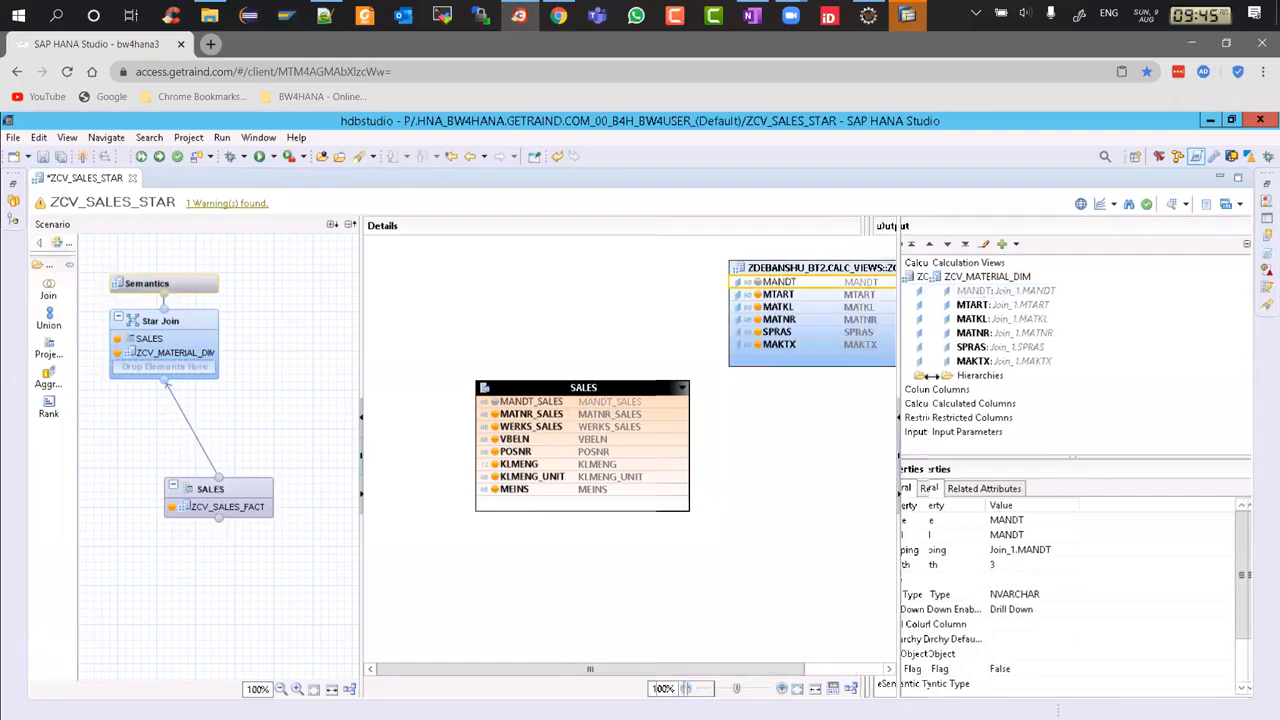
{"action": "right_click", "coordinate": [744, 402]}
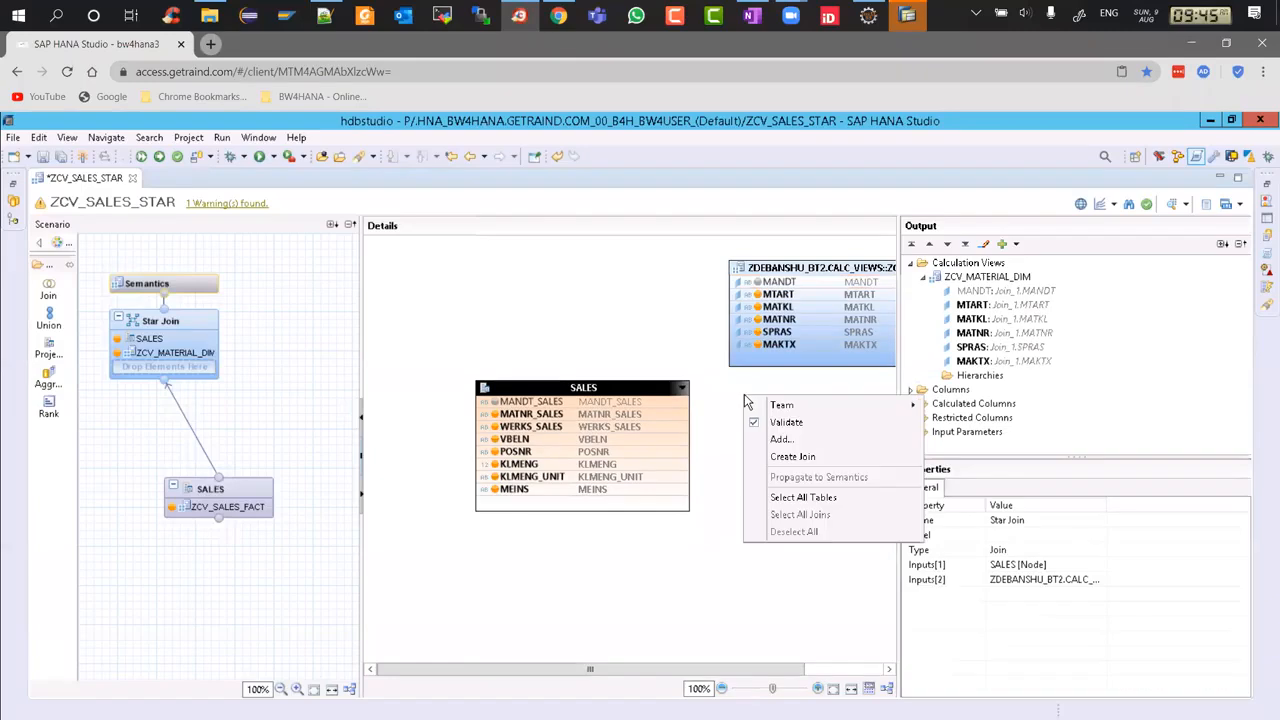
{"action": "left_click", "coordinate": [796, 465]}
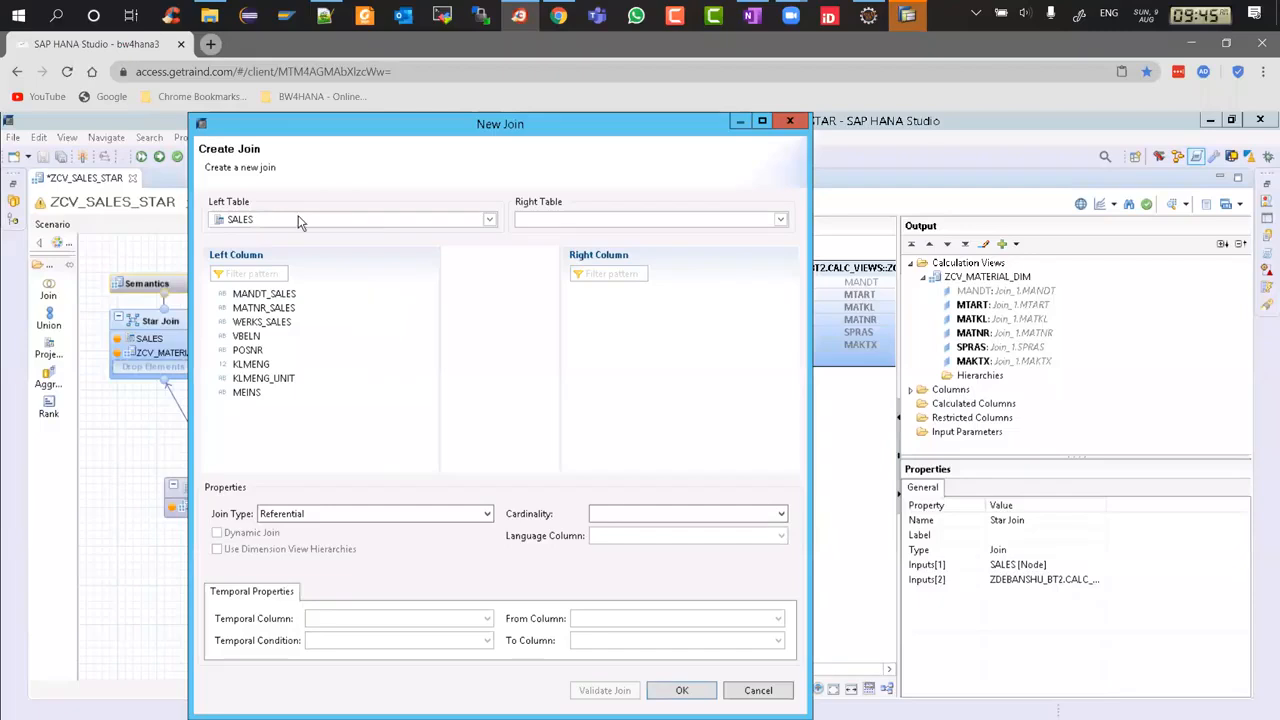
{"action": "left_click", "coordinate": [566, 226]}
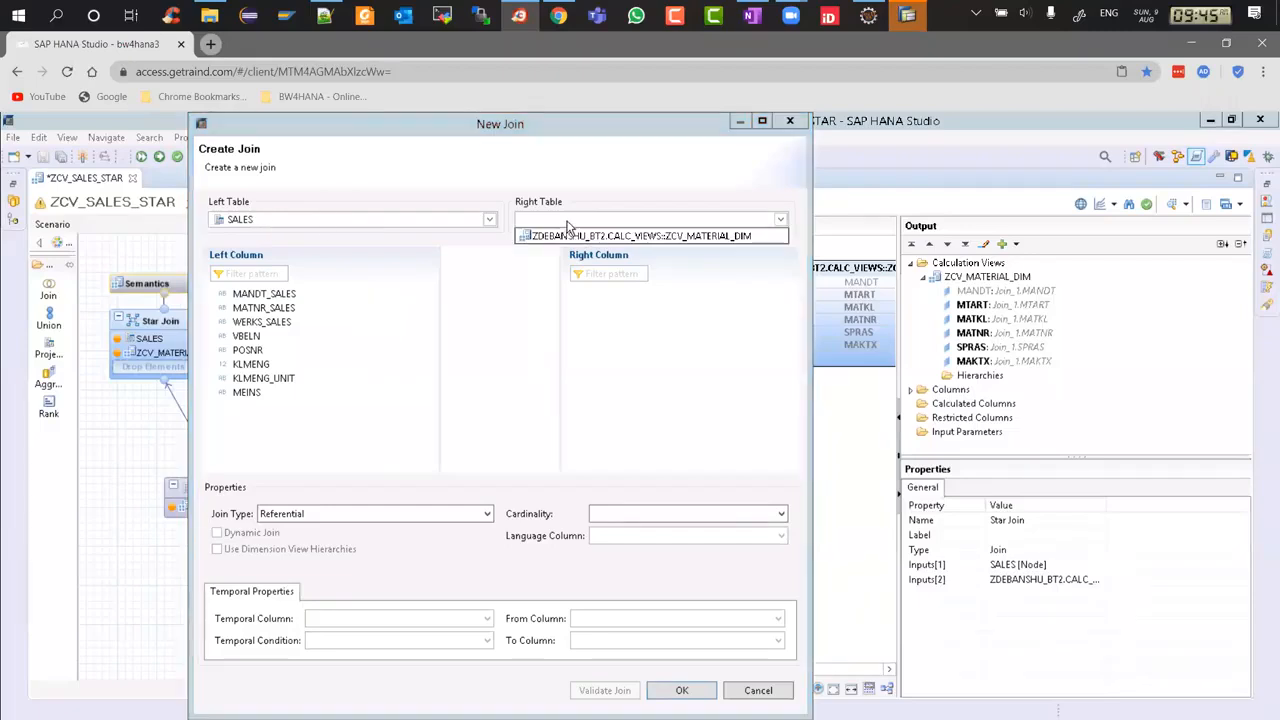
{"action": "left_click", "coordinate": [570, 236]}
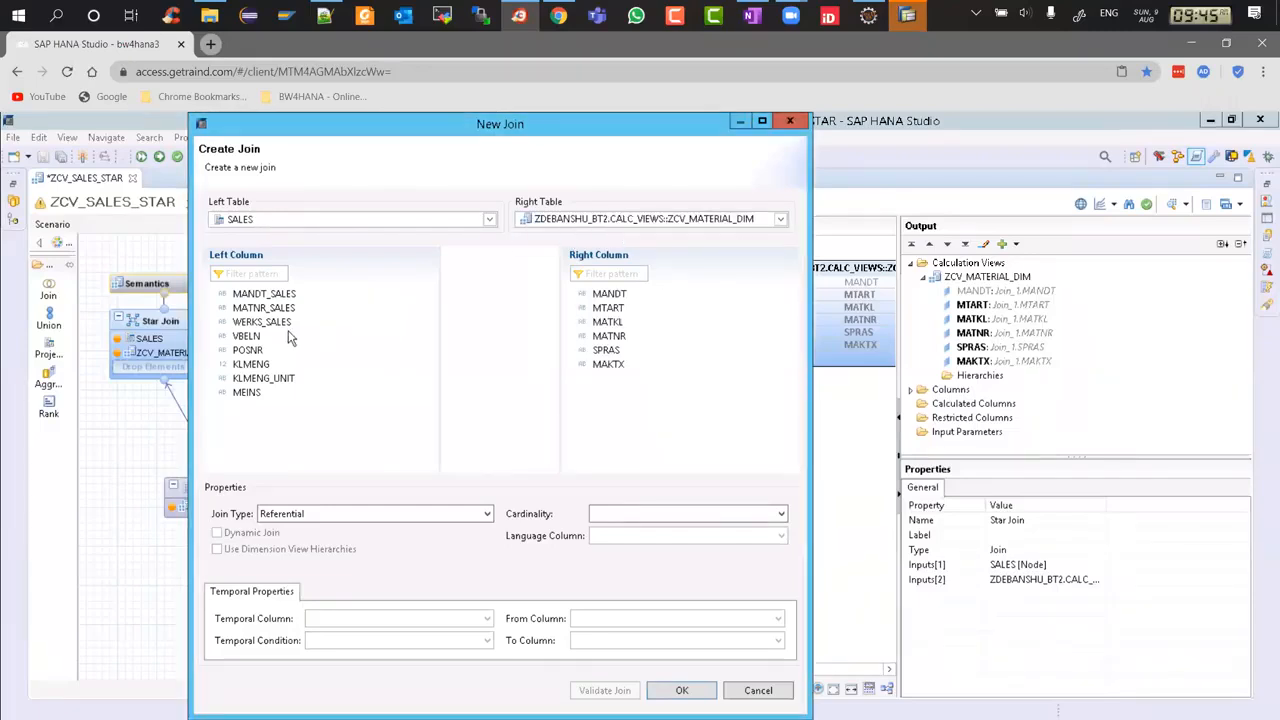
{"action": "left_click", "coordinate": [264, 293]}
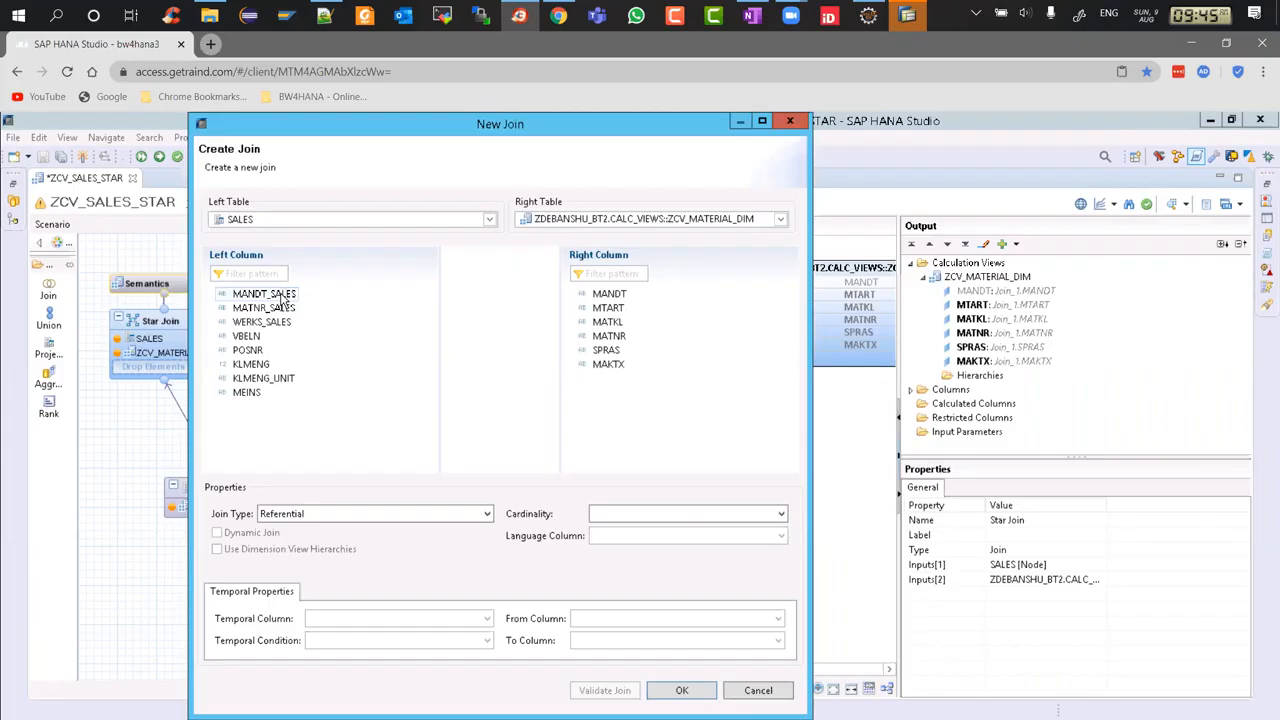
{"action": "left_click", "coordinate": [607, 294]}
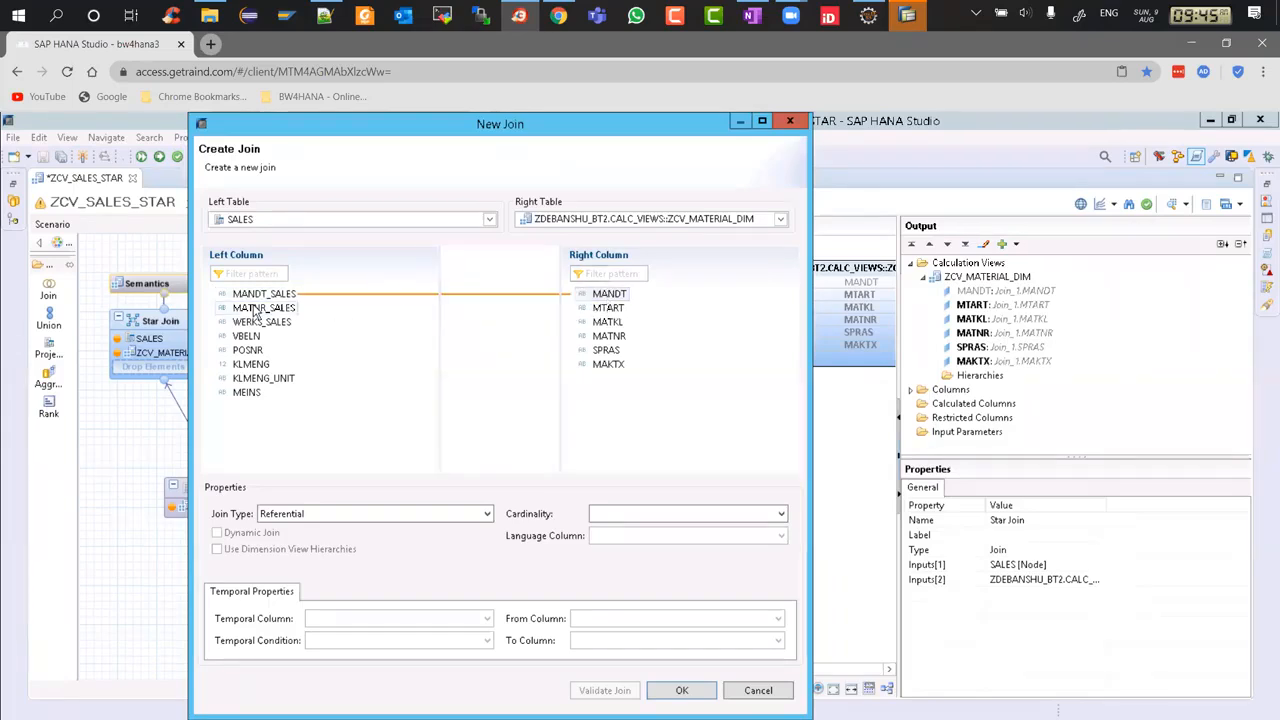
{"action": "left_click_drag", "start_coordinate": [258, 310], "coordinate": [607, 336]}
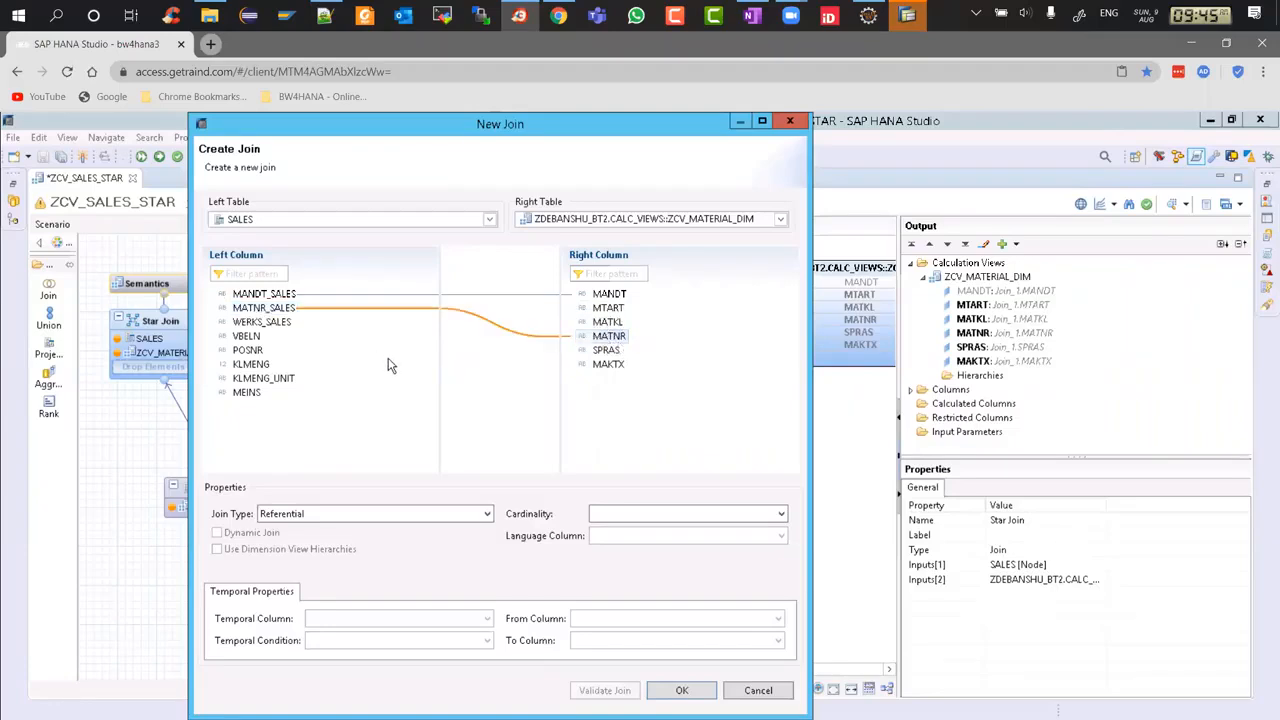
Set the SALES to ZCV_MATERIAL_DIM join type to Left Outer and confirm the join.
{"action": "left_click", "coordinate": [391, 525]}
{"action": "left_click", "coordinate": [390, 517]}
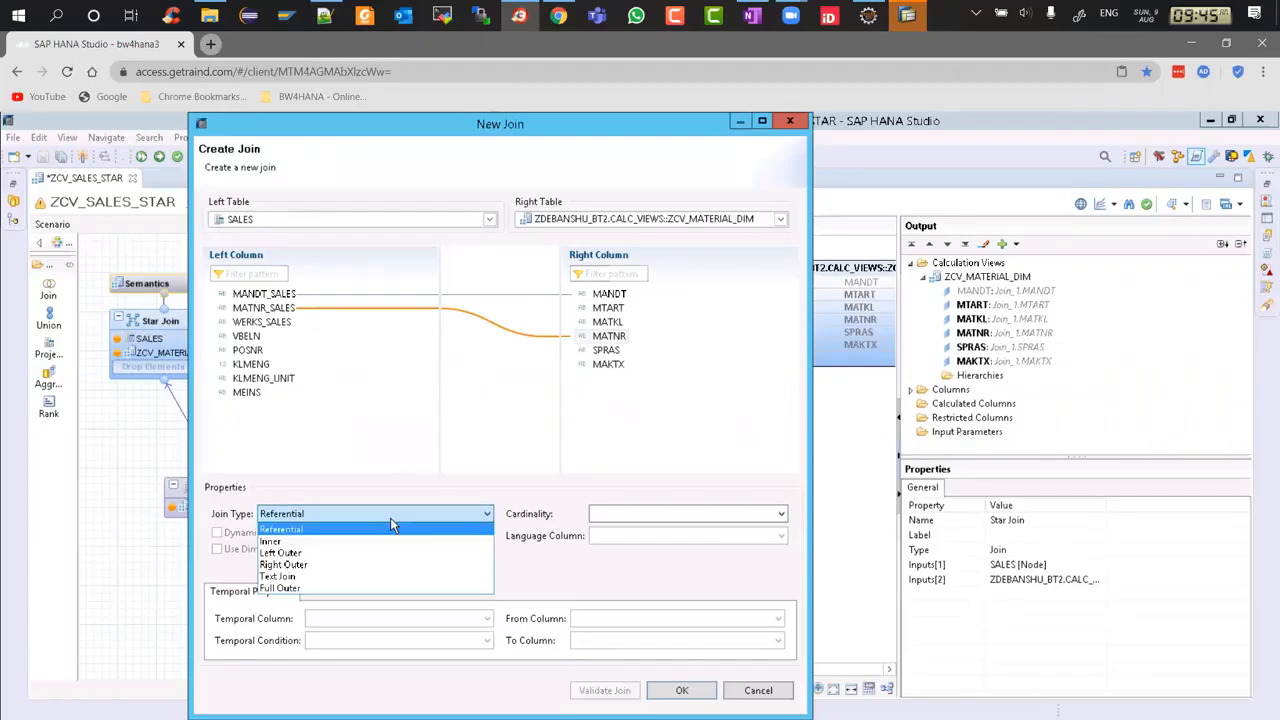
{"action": "left_click", "coordinate": [308, 551]}
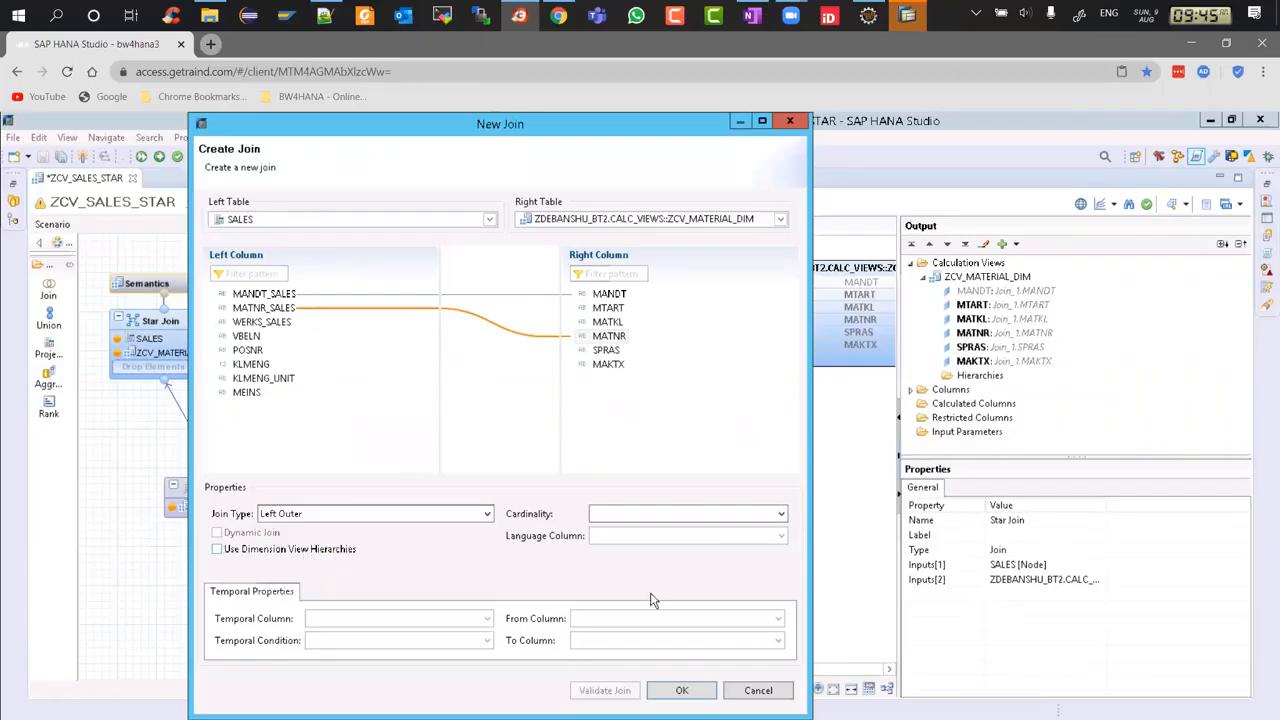
{"action": "left_click", "coordinate": [681, 691]}
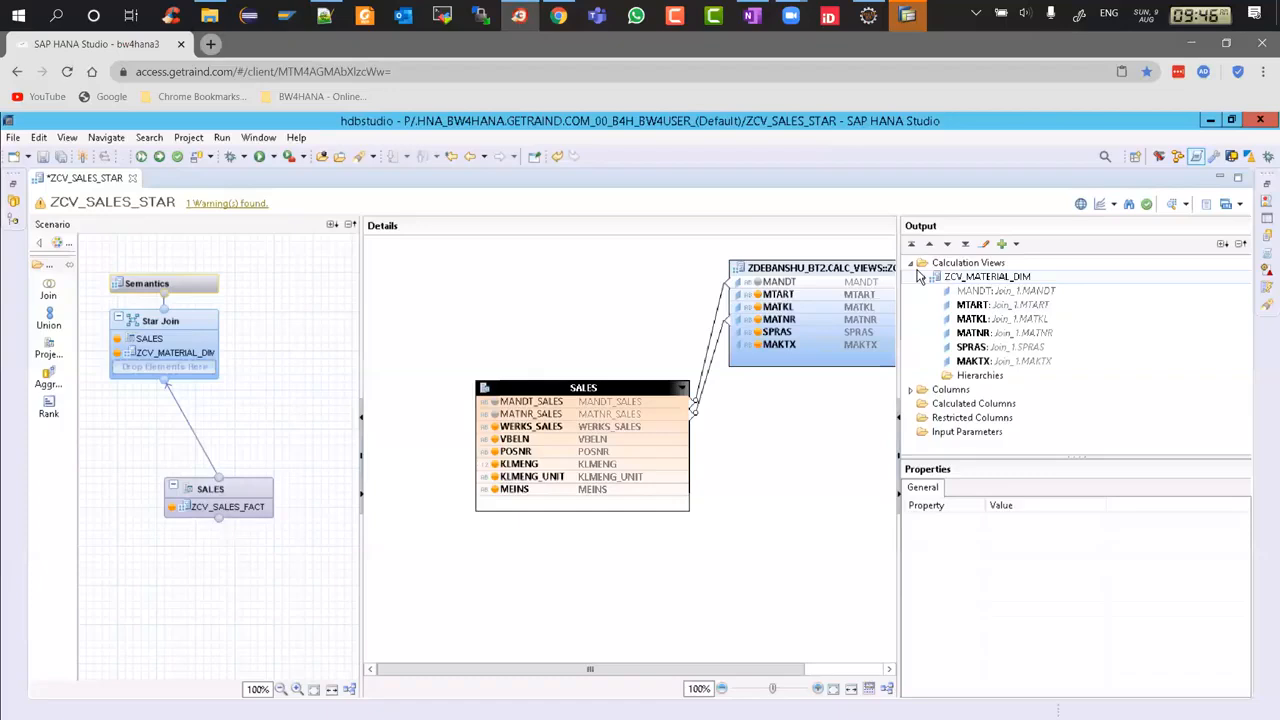
Search for zcv_plant_tf and add ZCV_PLANT_TF from the ZDEBANSHU_BT2.CALC_VIEWS package to the Star Join.
{"action": "right_click", "coordinate": [459, 278]}
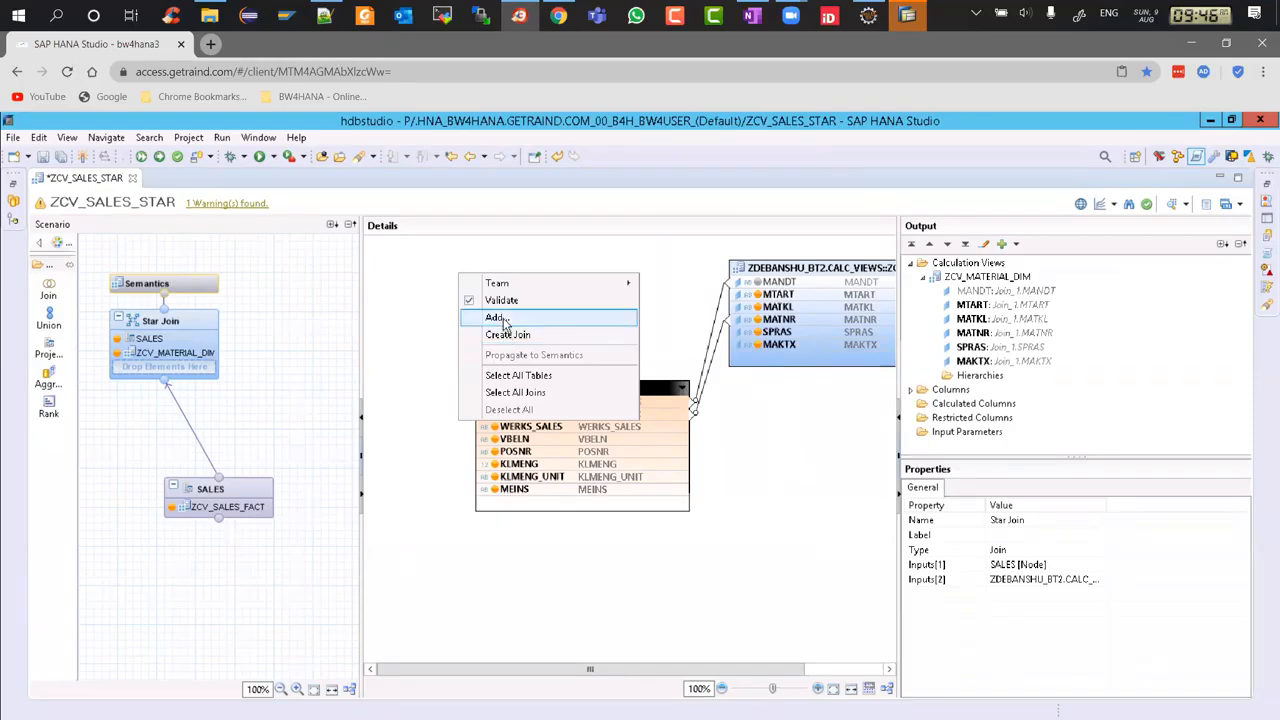
{"action": "left_click", "coordinate": [497, 318]}
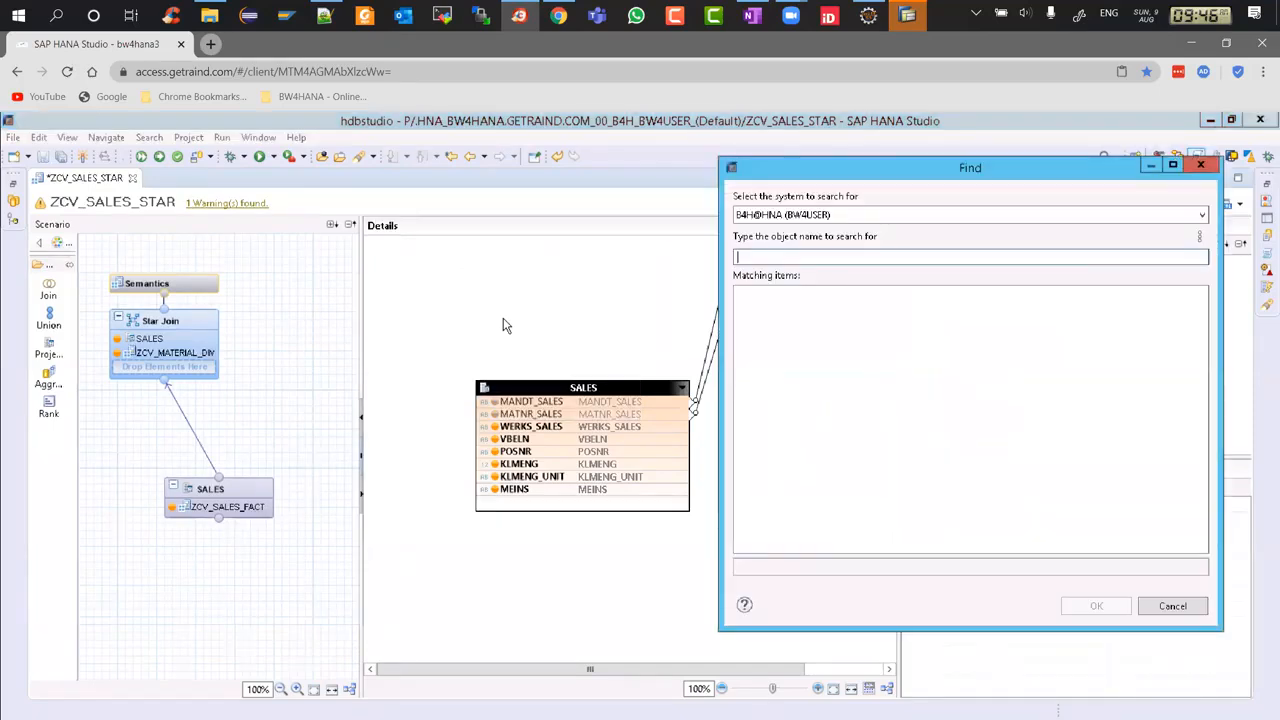
{"action": "type", "text": "zcv_pla"}
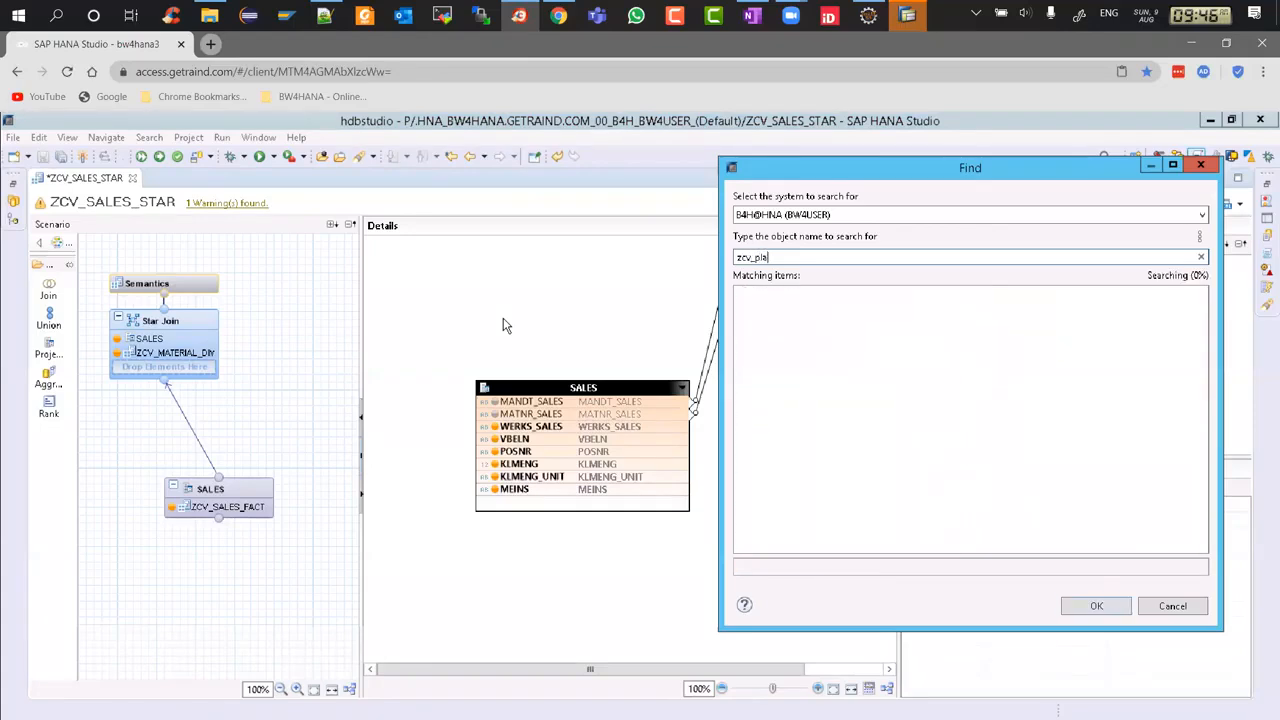
{"action": "type", "text": "nt_tf"}
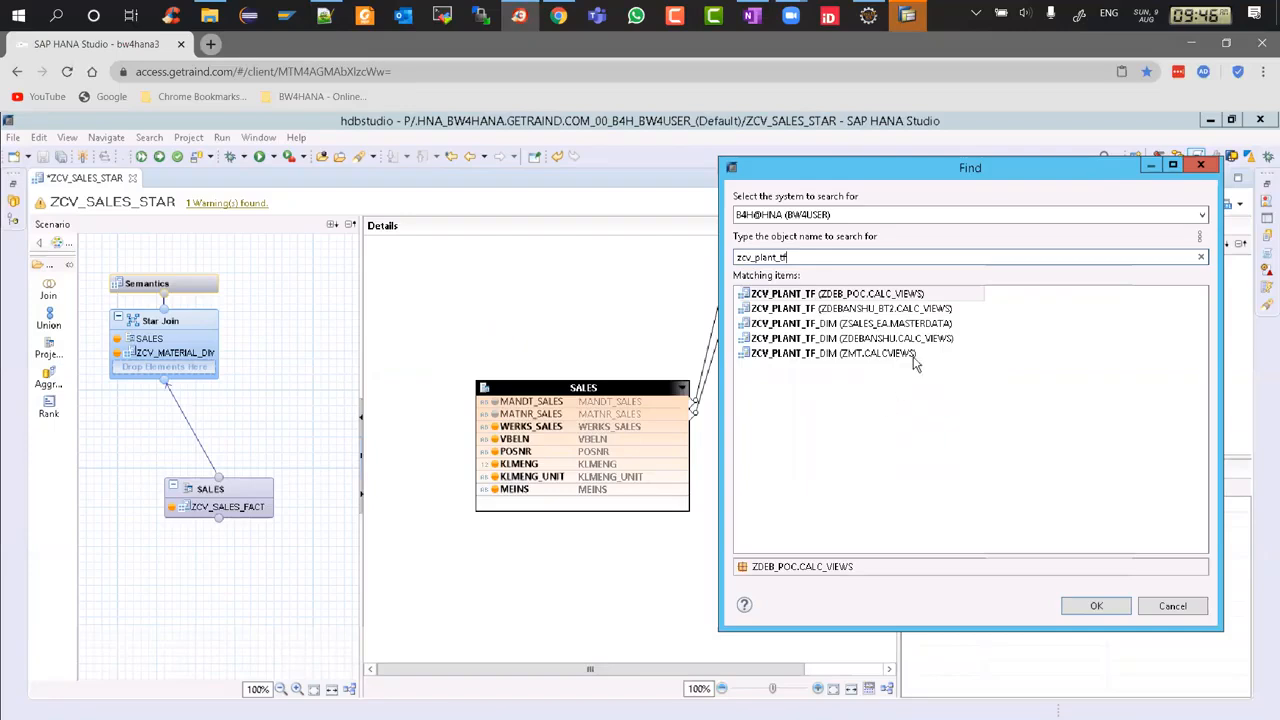
{"action": "double_click", "coordinate": [797, 311]}
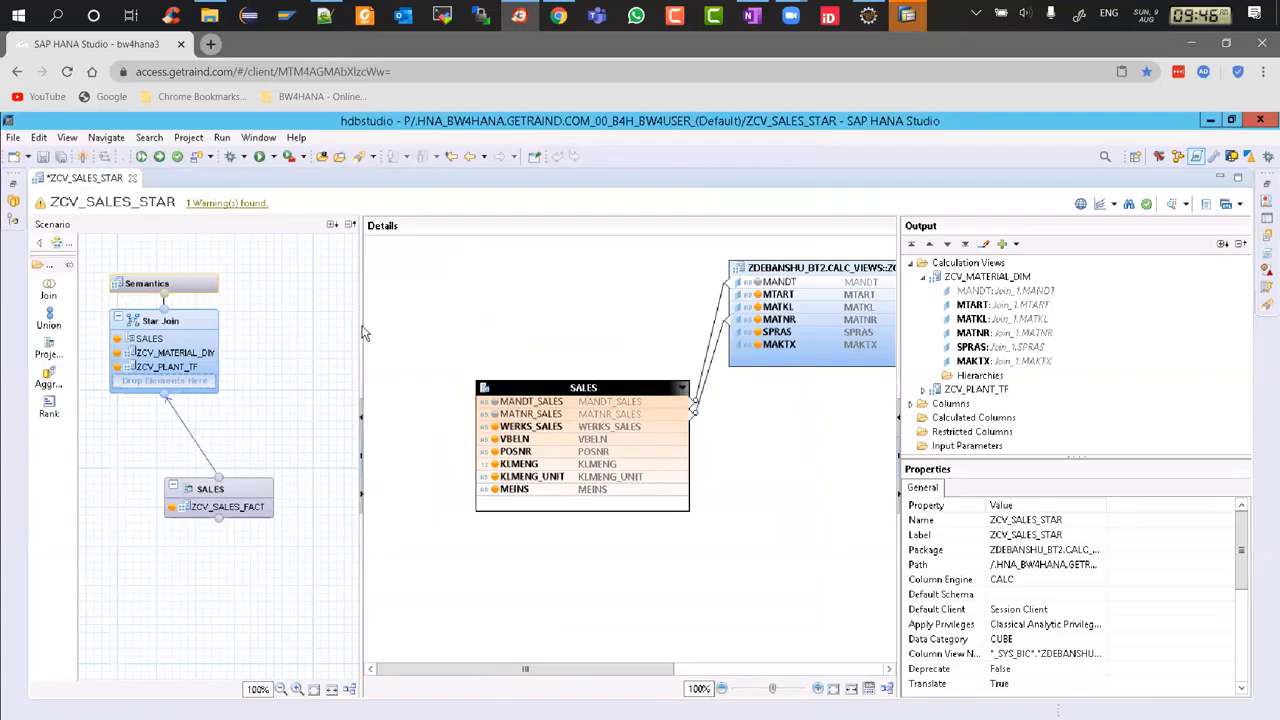
Widen the details area and place the ZCV_PLANT_TF table below ZCV_MATERIAL_DIM, beside the SALES table.
{"action": "left_click_drag", "start_coordinate": [339, 369], "coordinate": [291, 369]}
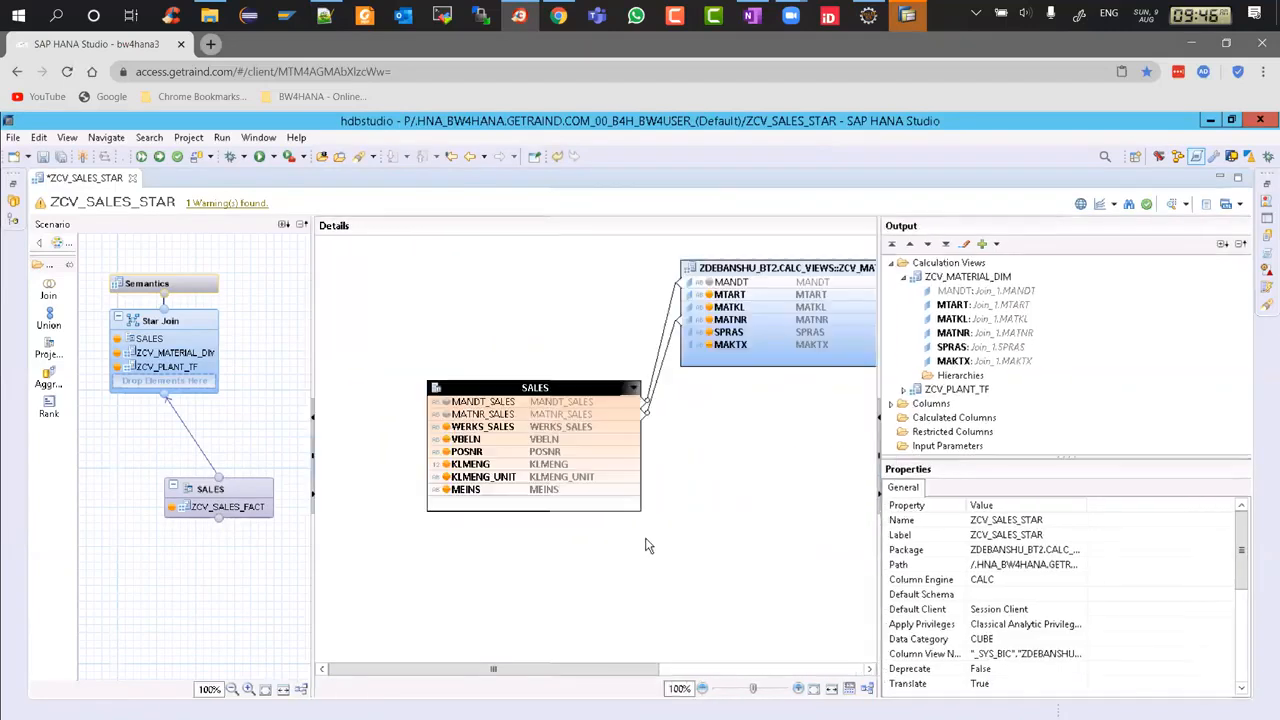
{"action": "left_click", "coordinate": [697, 670]}
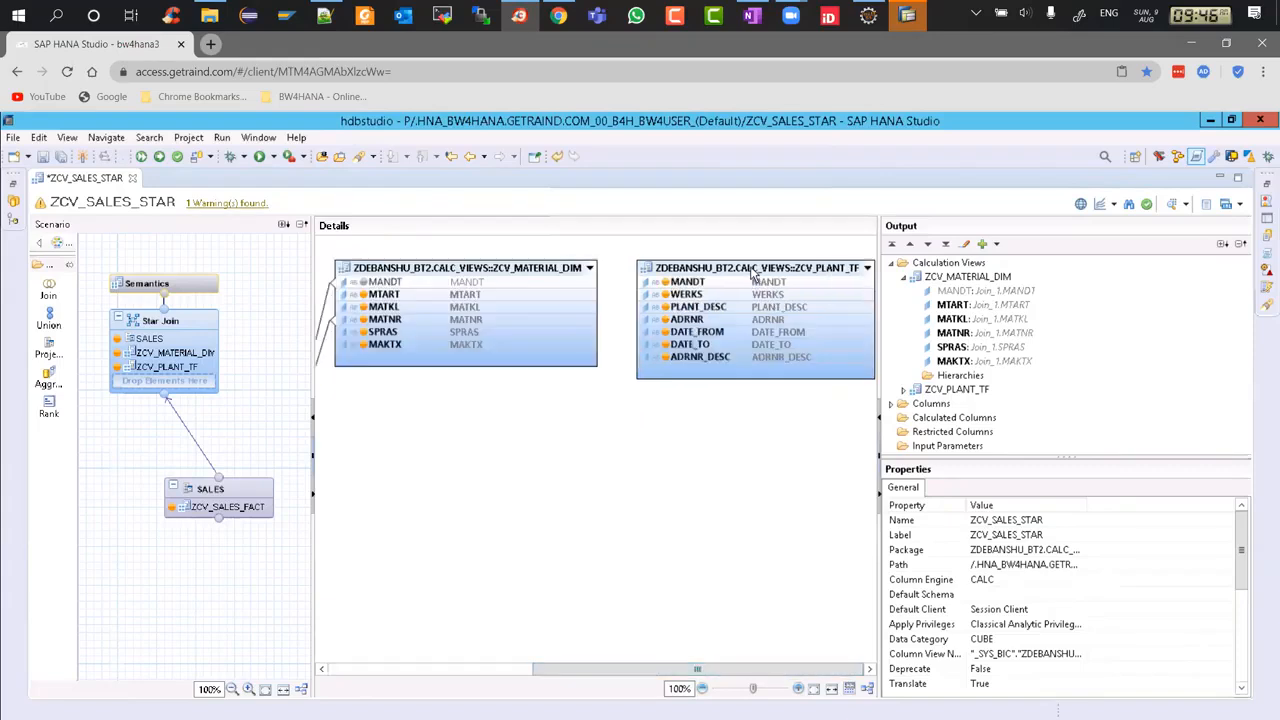
{"action": "left_click_drag", "start_coordinate": [483, 433], "coordinate": [445, 461]}
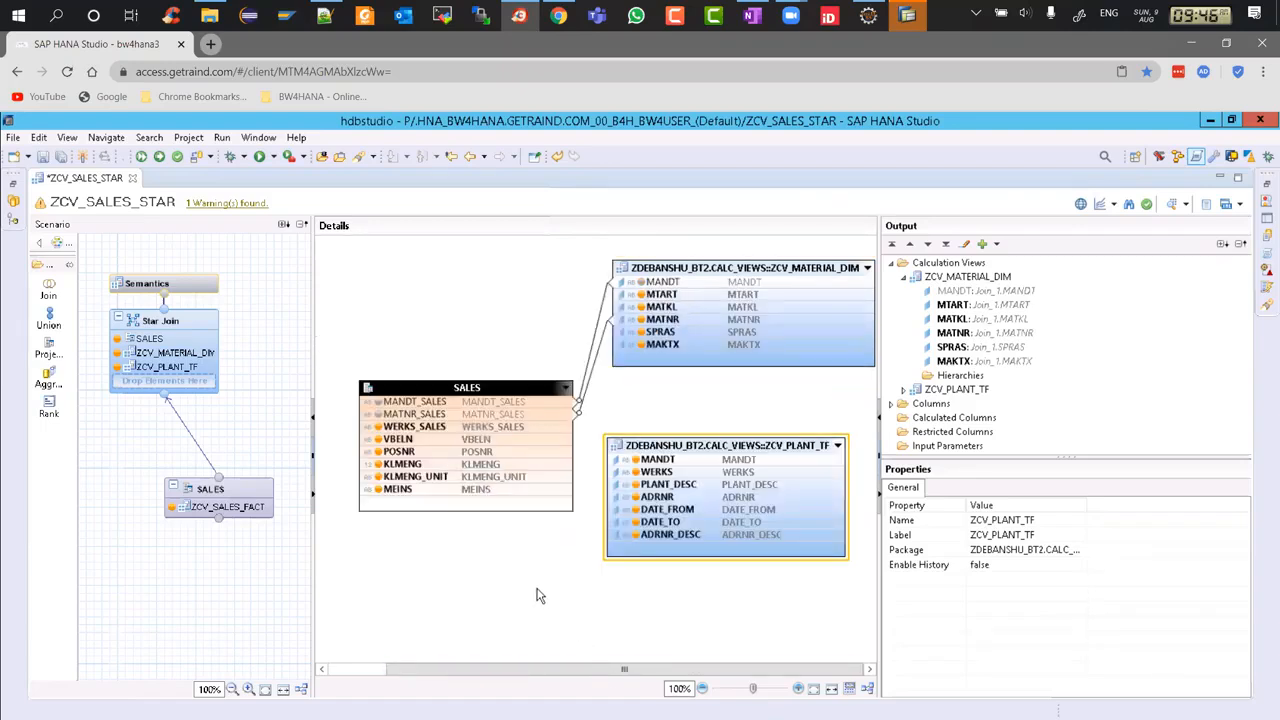
Create a join from SALES to ZCV_PLANT_TF, mapping MANDT_SALES to MANDT and WERKS_SALES to WERKS.
{"action": "left_click", "coordinate": [452, 580]}
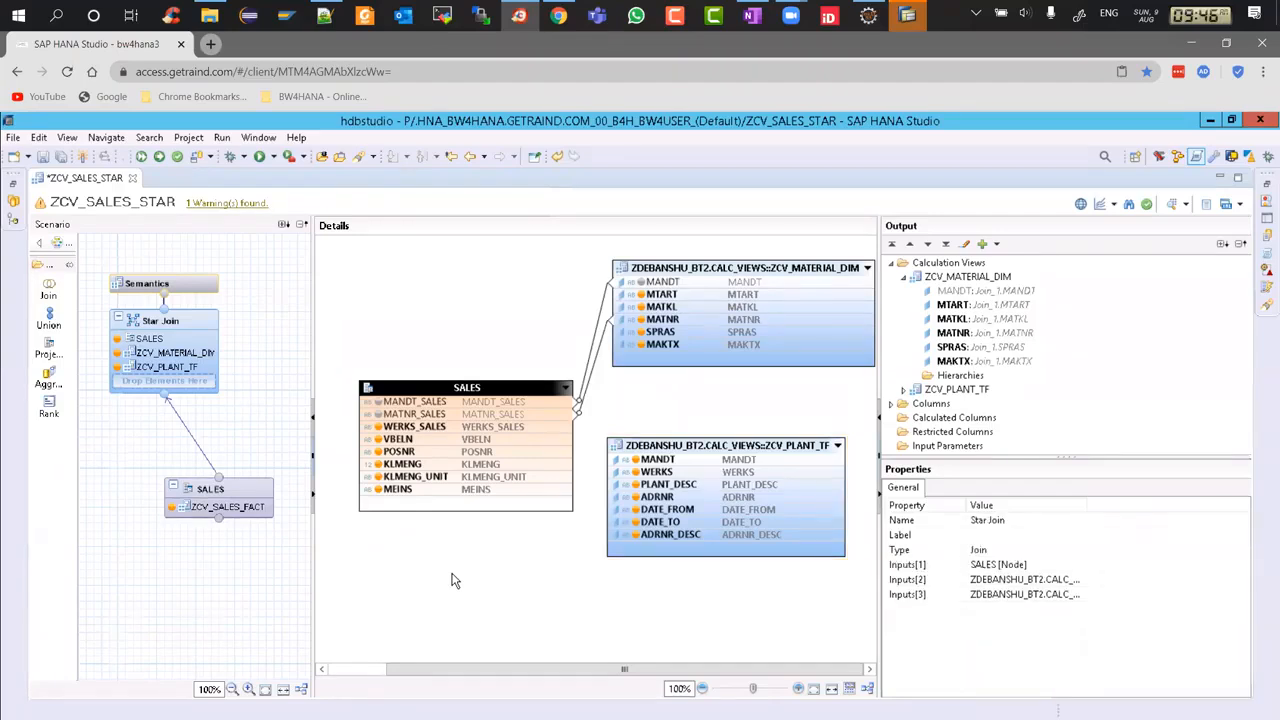
{"action": "right_click", "coordinate": [452, 580]}
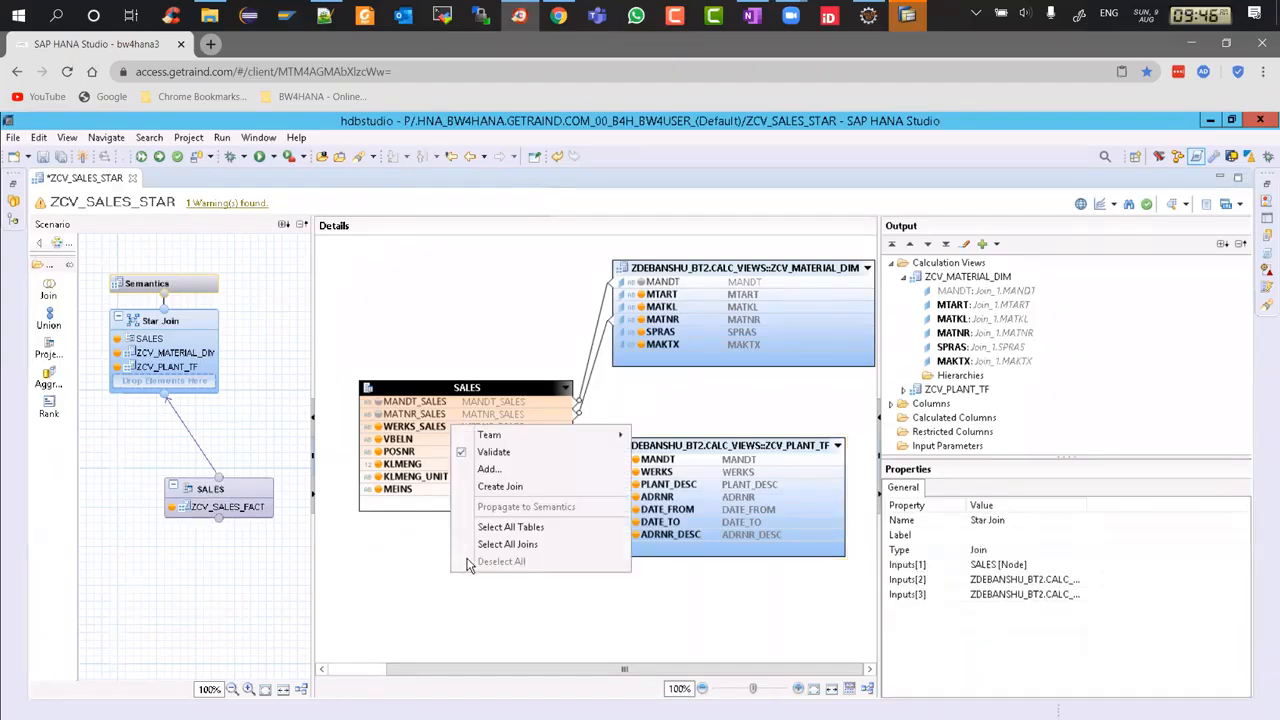
{"action": "left_click", "coordinate": [501, 488]}
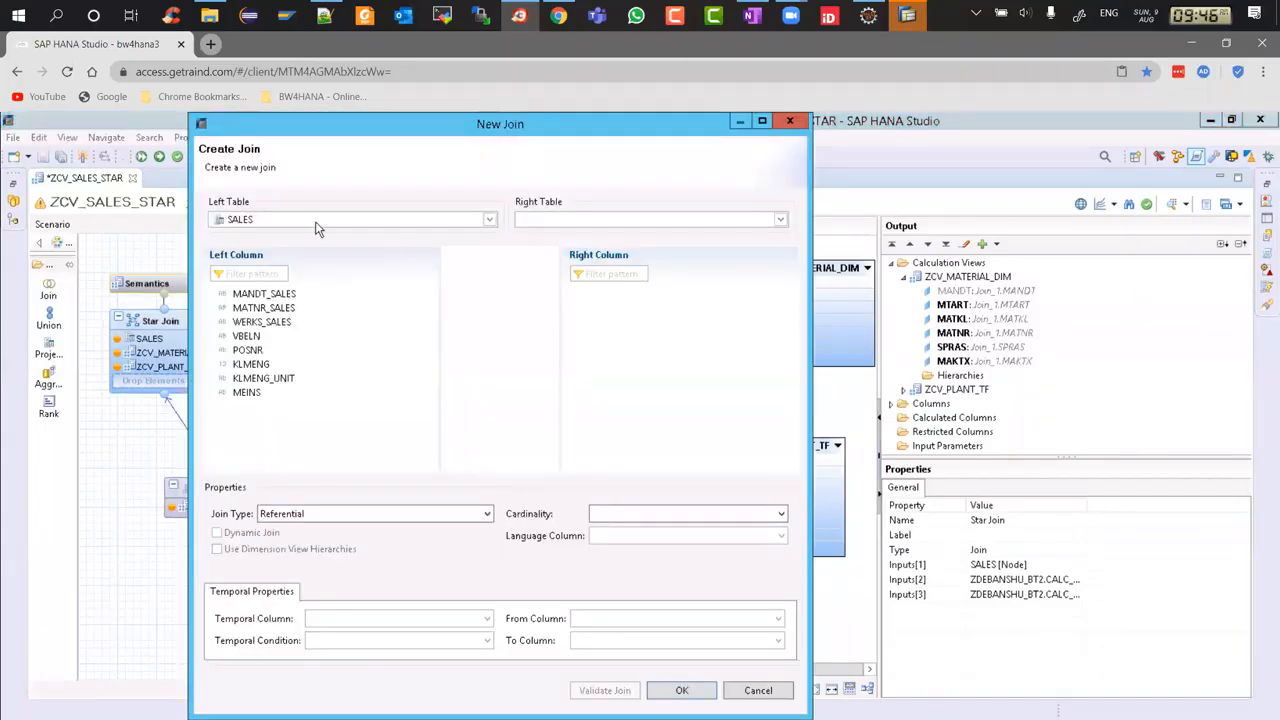
{"action": "left_click", "coordinate": [656, 222]}
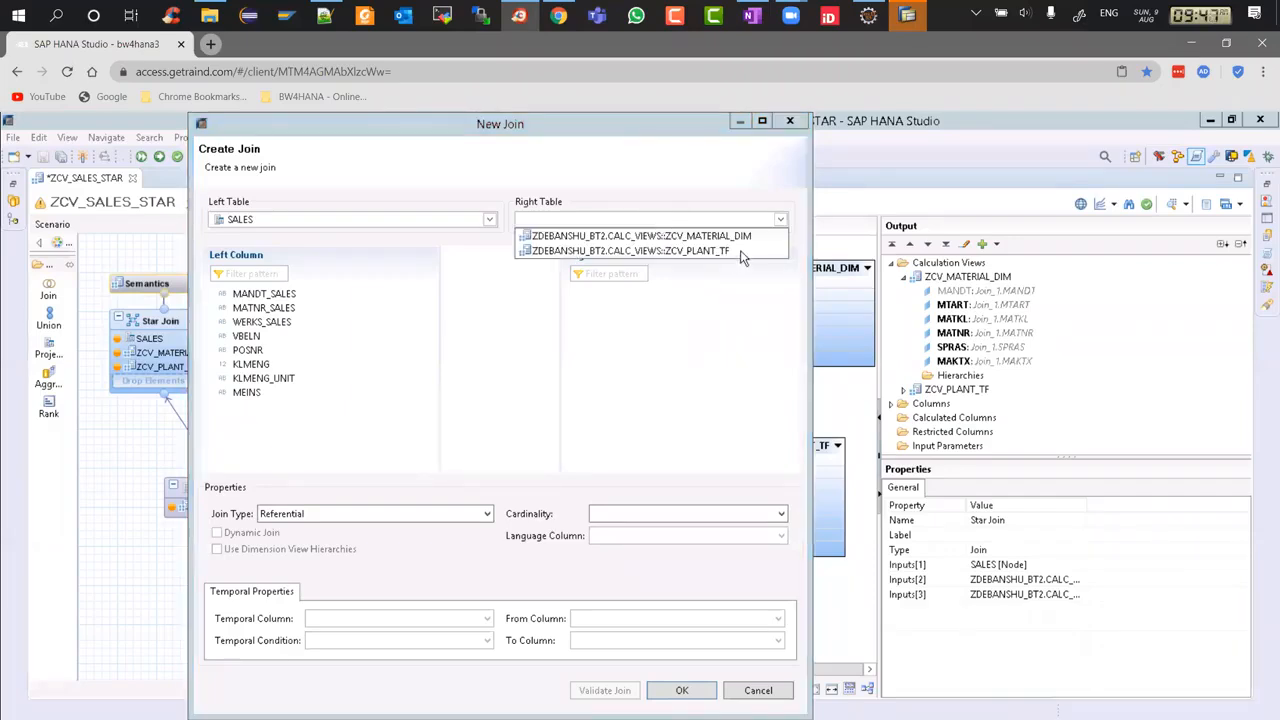
{"action": "key", "text": "Down"}
{"action": "key", "text": "Down"}
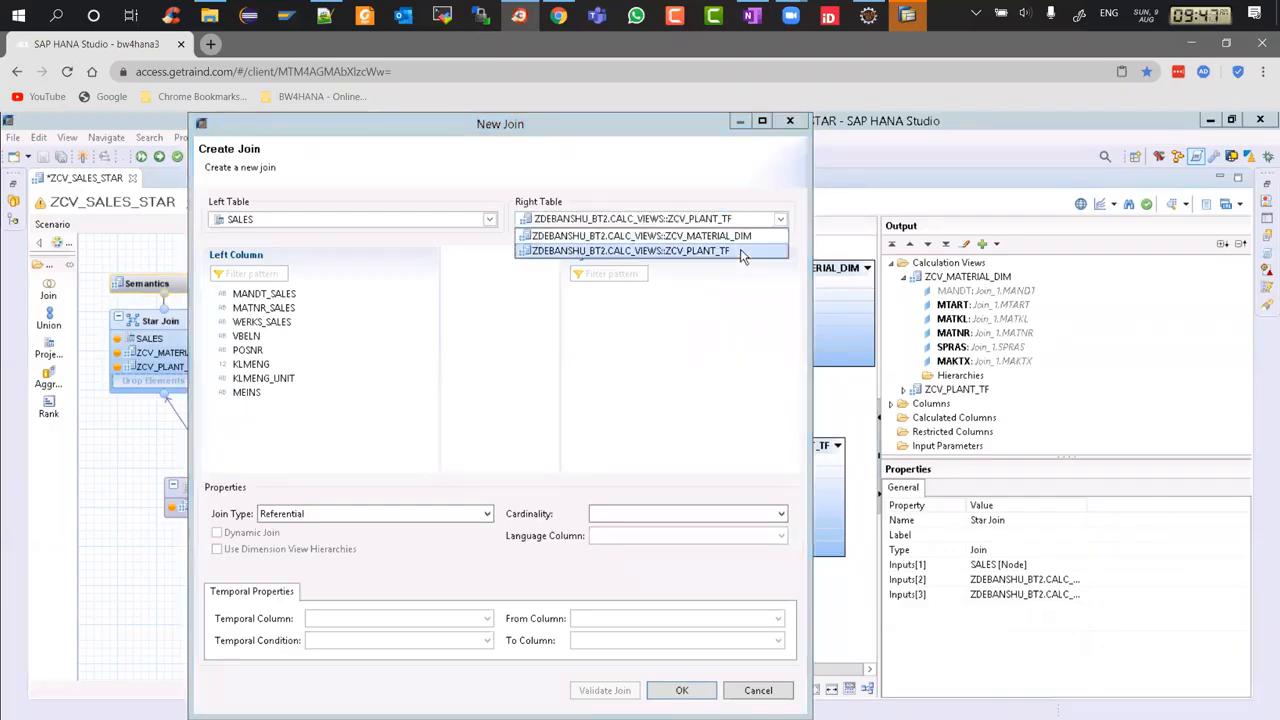
{"action": "left_click", "coordinate": [741, 251]}
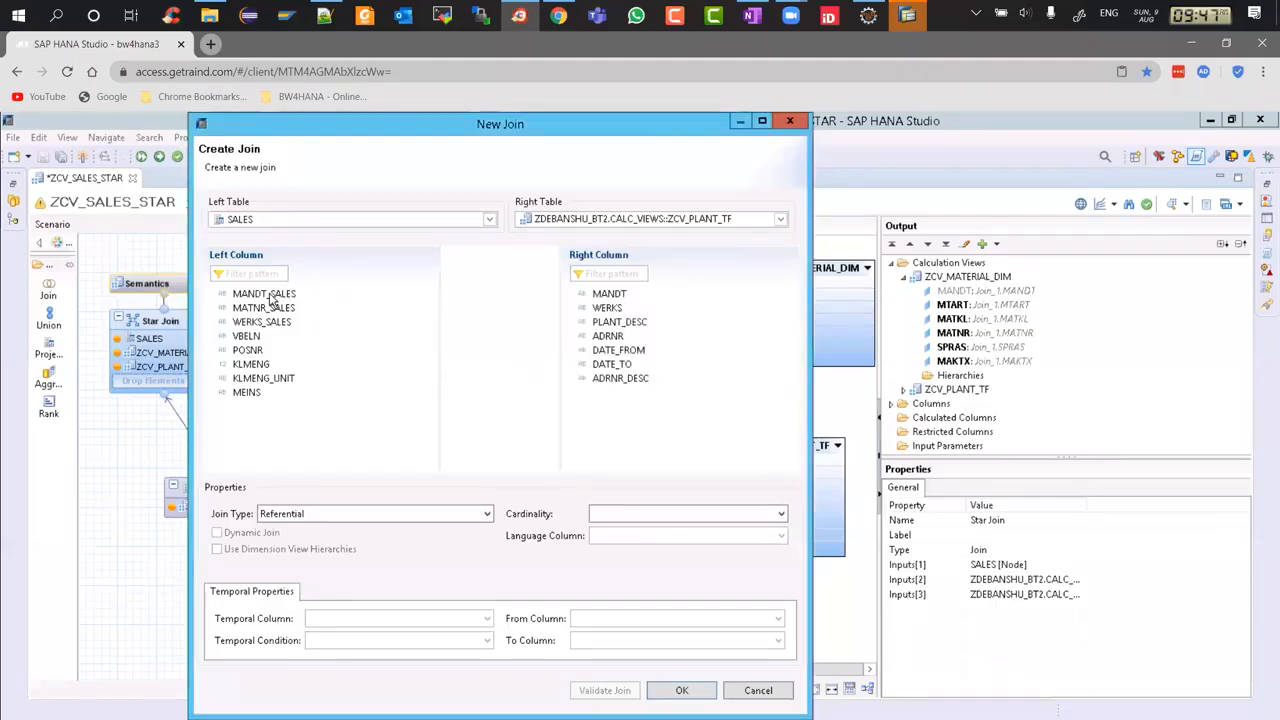
{"action": "left_click_drag", "start_coordinate": [287, 293], "coordinate": [267, 336]}
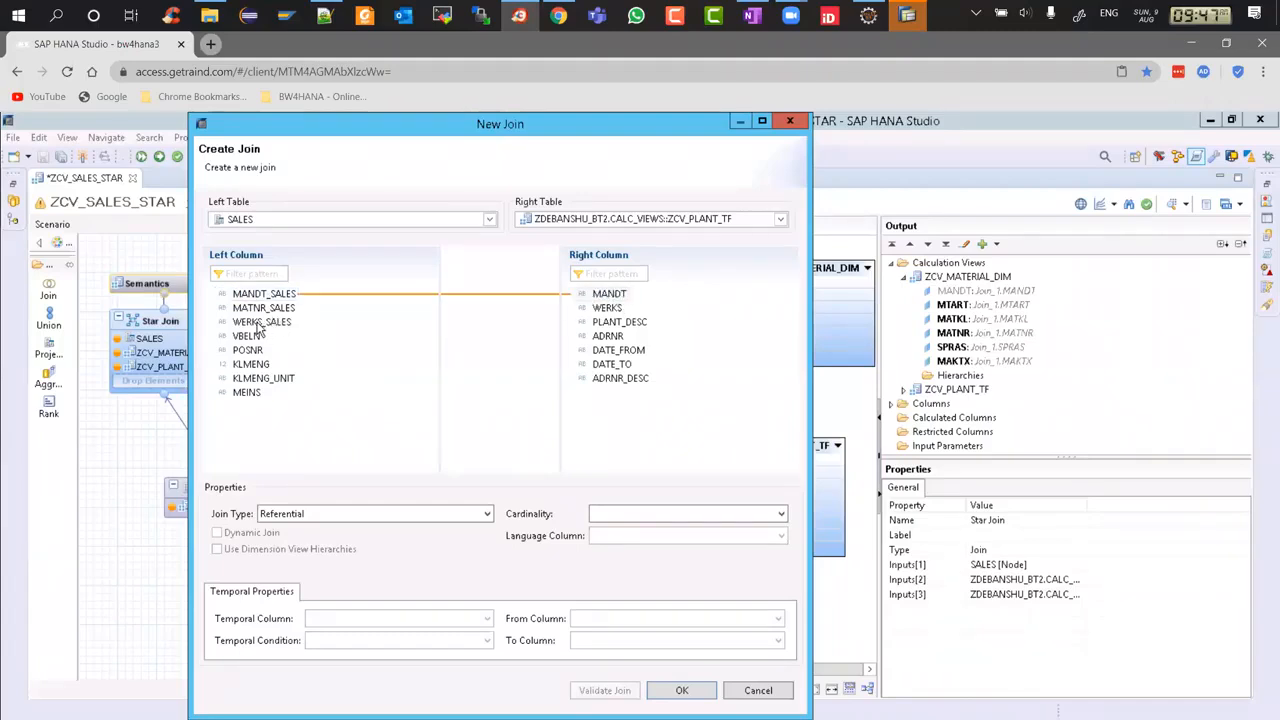
{"action": "left_click_drag", "start_coordinate": [258, 330], "coordinate": [607, 313]}
Set the SALES to ZCV_PLANT_TF join type to Left Outer and confirm the join.
{"action": "left_click", "coordinate": [389, 514]}
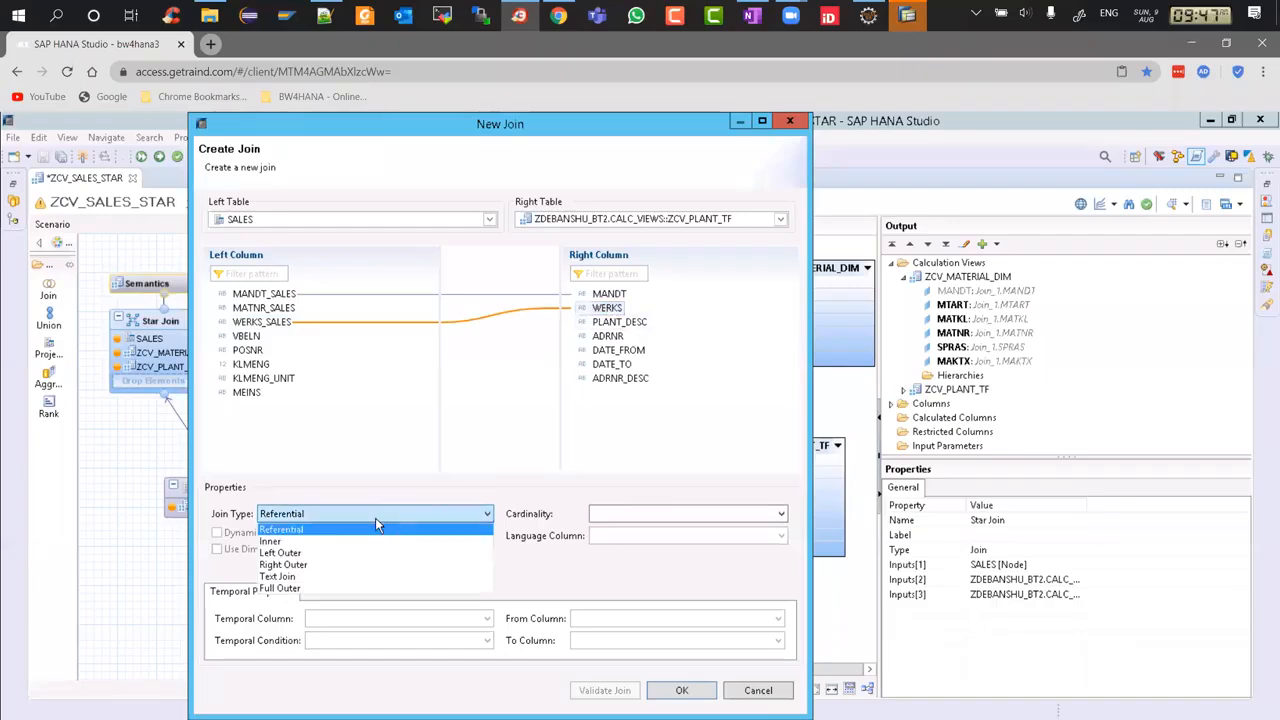
{"action": "left_click", "coordinate": [280, 554]}
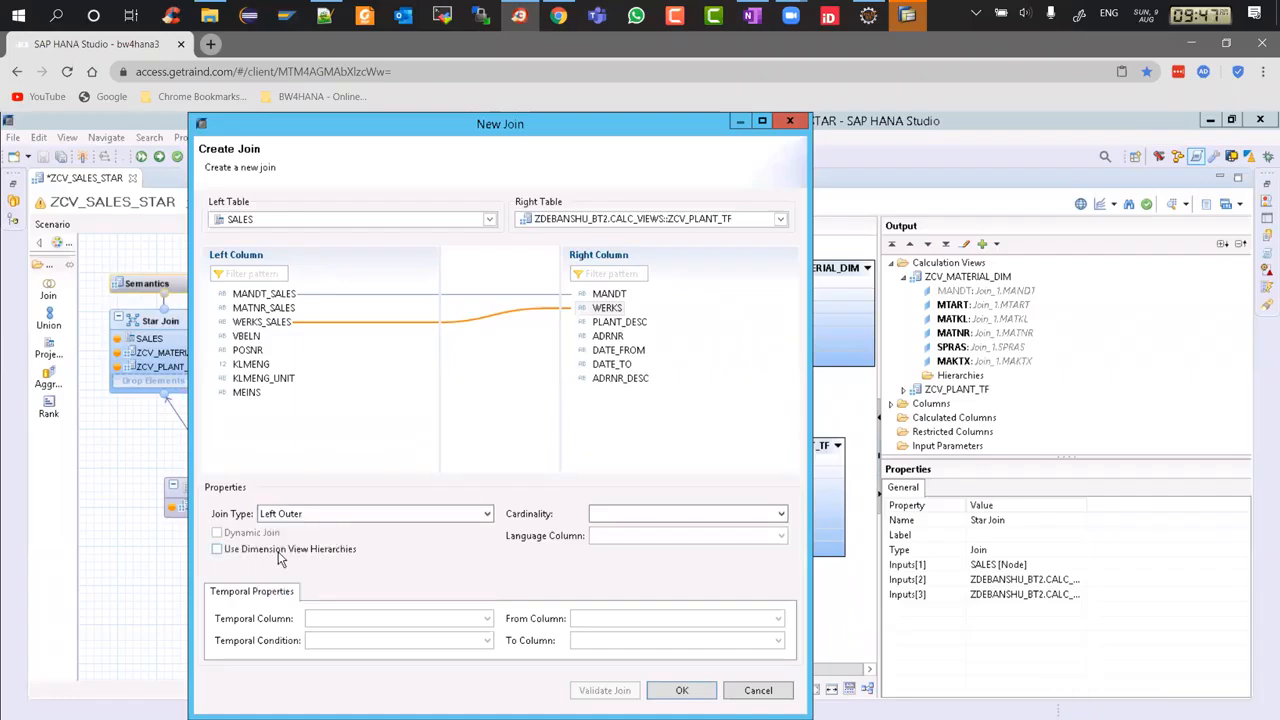
{"action": "left_click", "coordinate": [683, 692]}
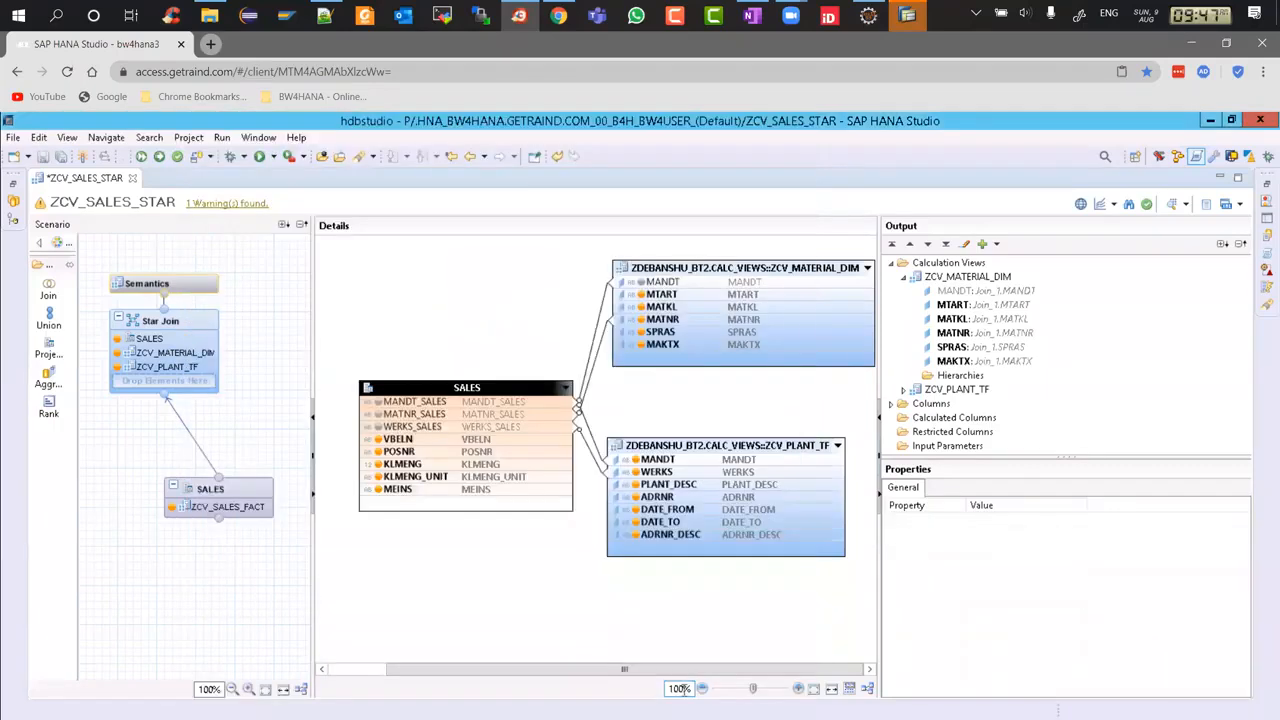
{"action": "left_click", "coordinate": [572, 605]}
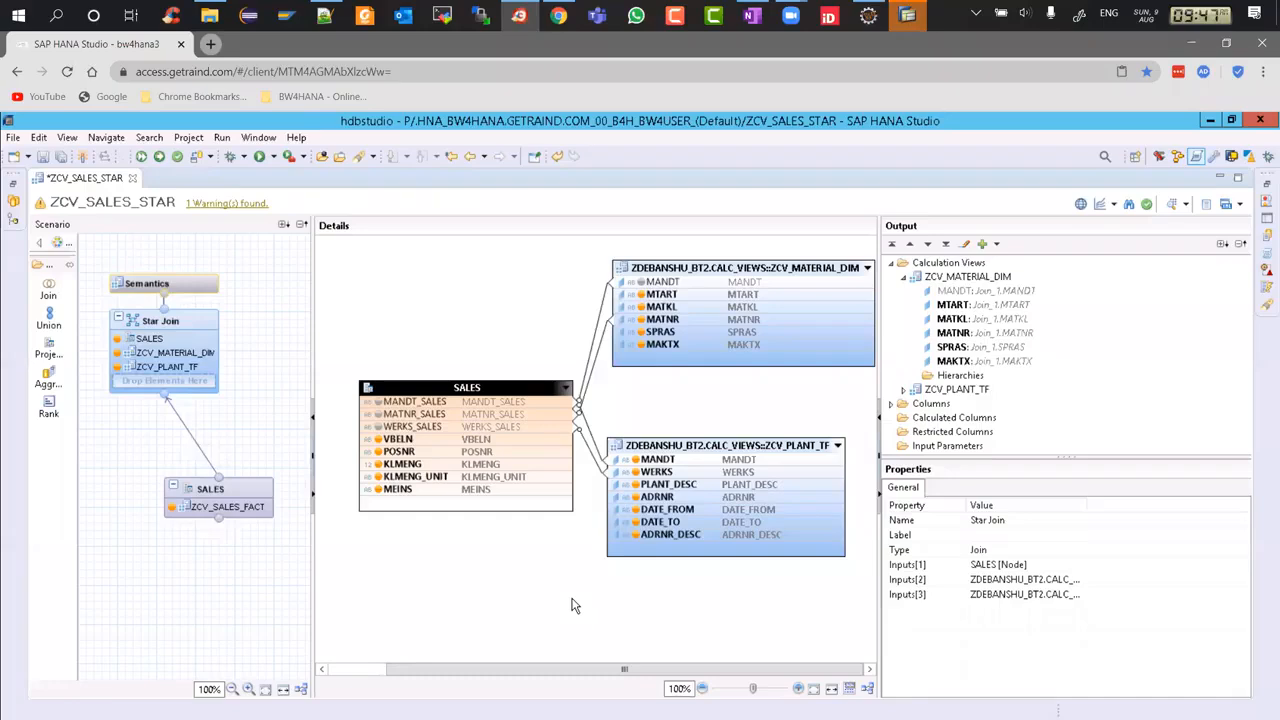
Exclude MANDT and WERKS of ZCV_PLANT_TF from the output, and include MATNR_SALES and WERKS_SALES of SALES.
{"action": "left_click", "coordinate": [636, 461]}
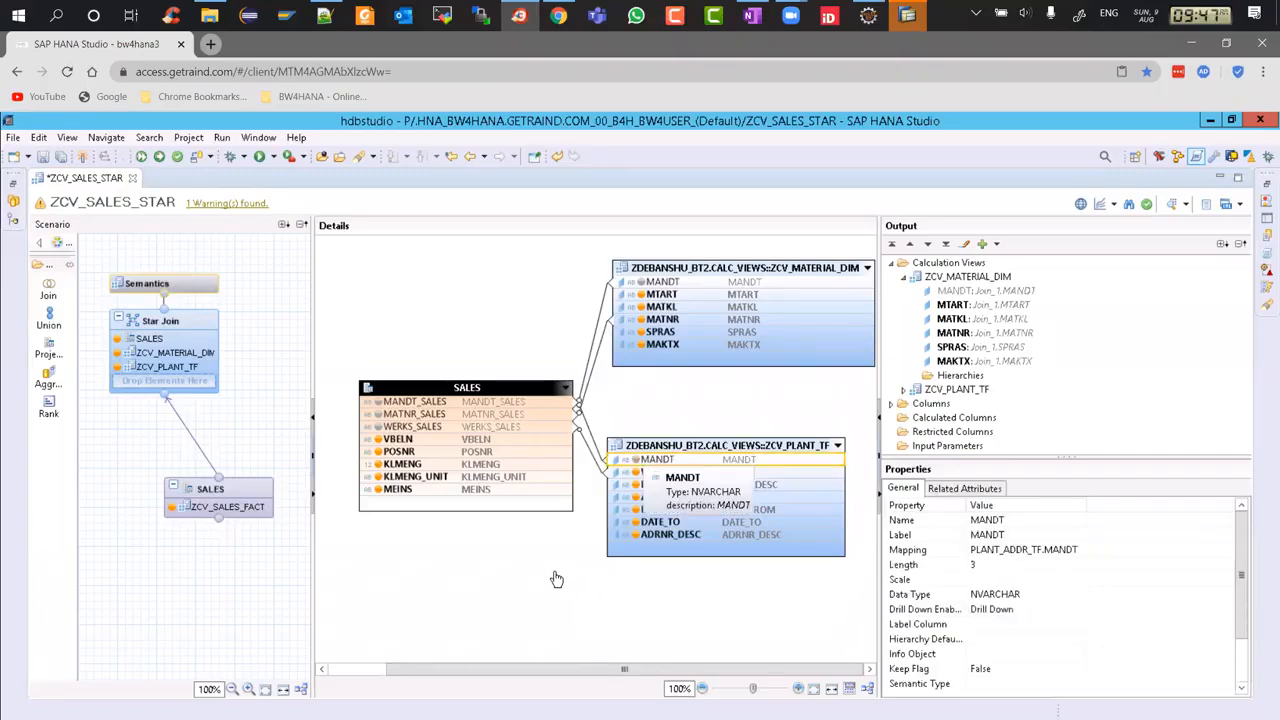
{"action": "left_click", "coordinate": [903, 391]}
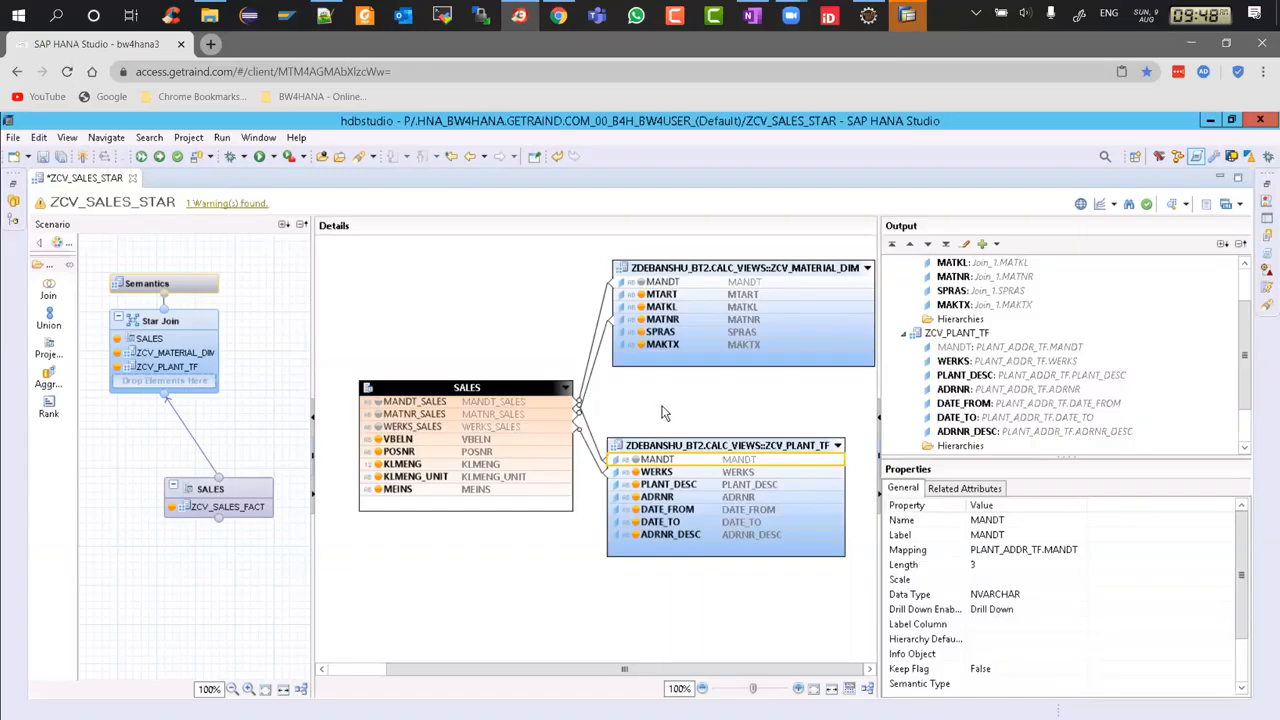
{"action": "left_click", "coordinate": [640, 473]}
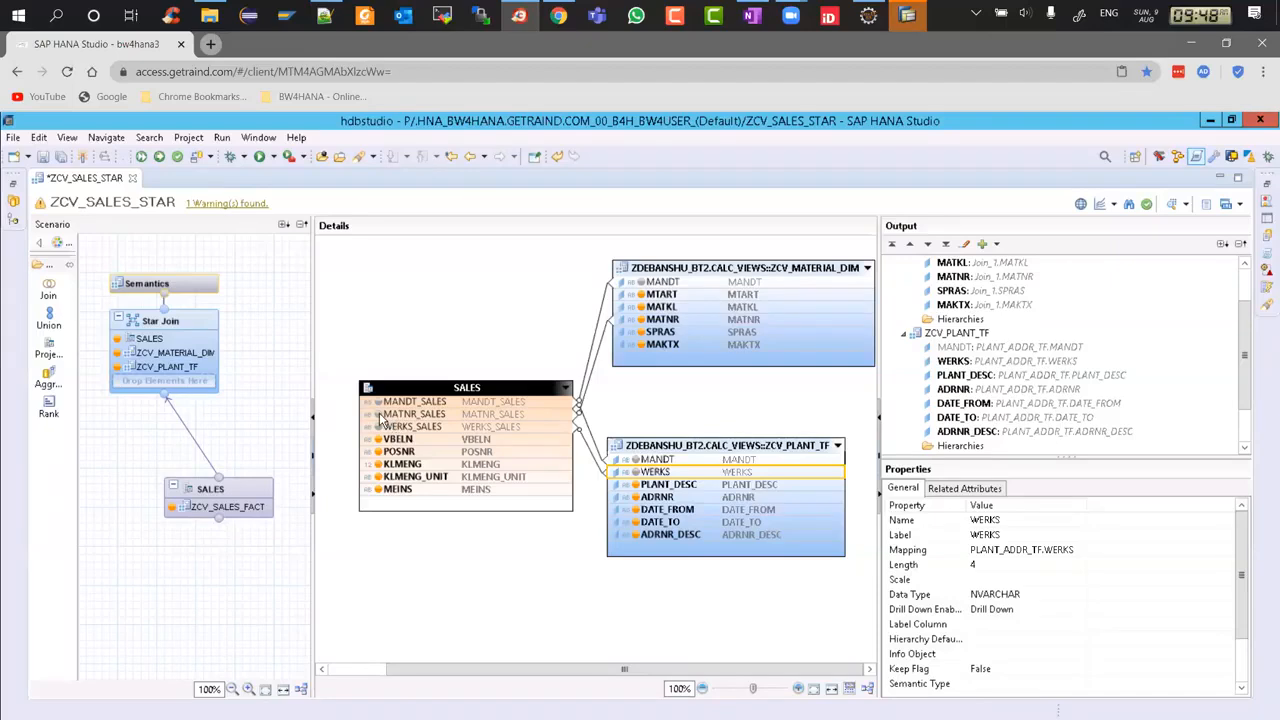
{"action": "left_click", "coordinate": [380, 422]}
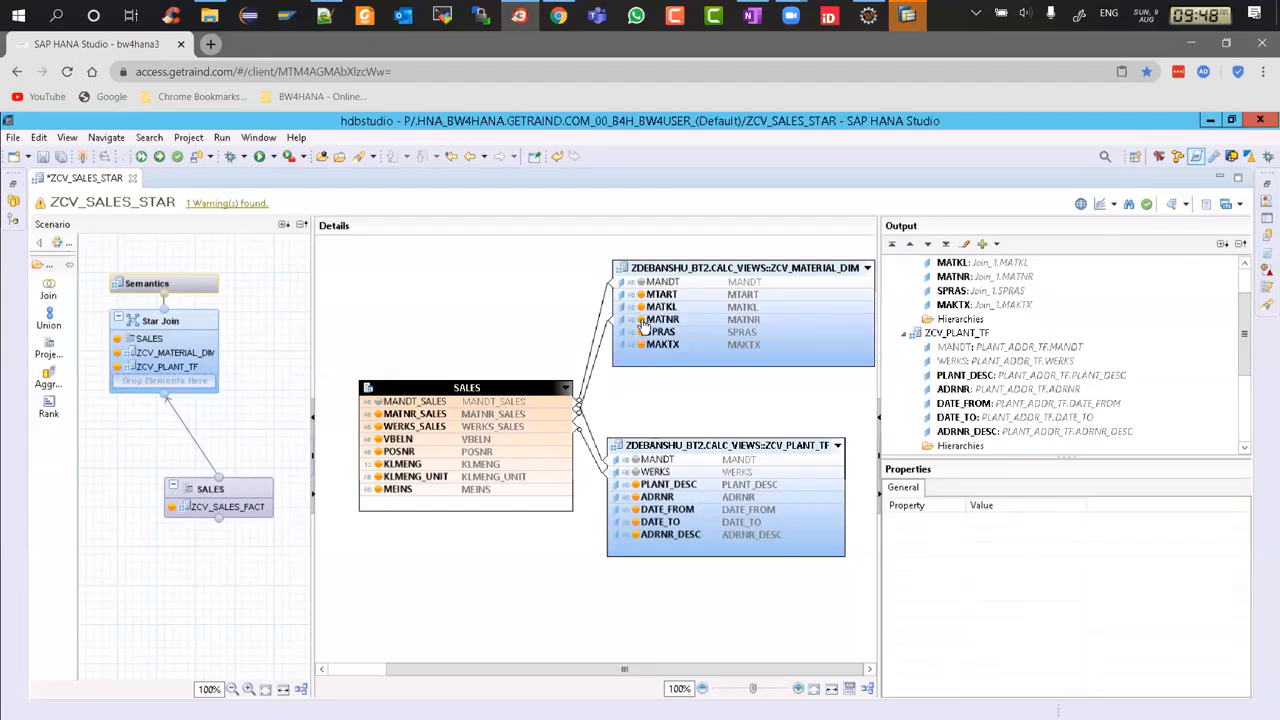
Exclude MATNR and SPRAS of ZCV_MATERIAL_DIM from the Star Join output.
{"action": "left_click", "coordinate": [645, 321]}
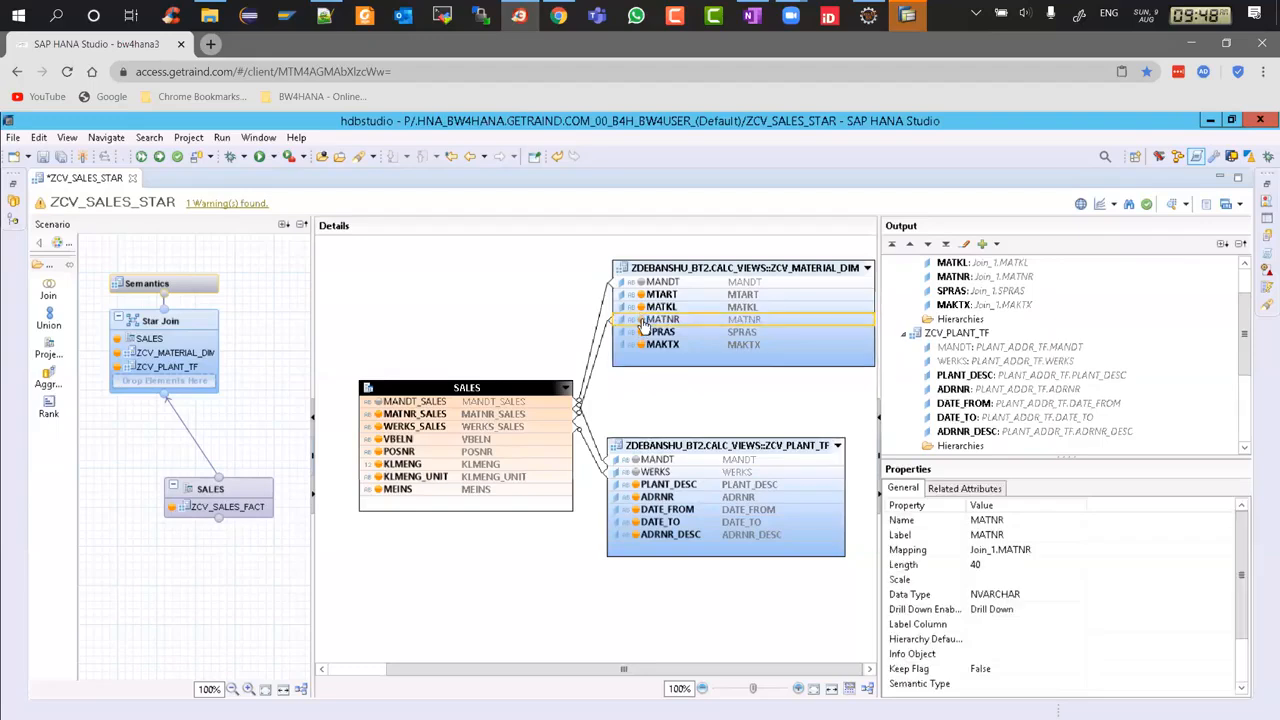
{"action": "left_click", "coordinate": [699, 410]}
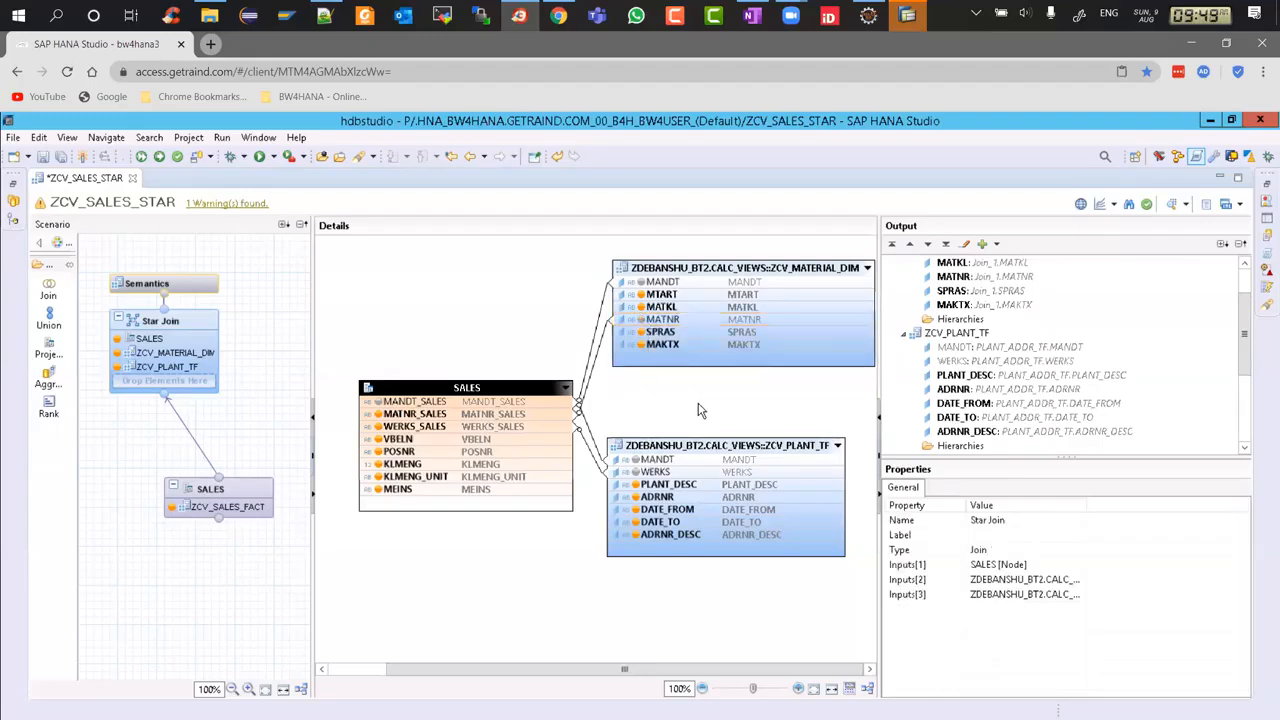
{"action": "left_click", "coordinate": [645, 335]}
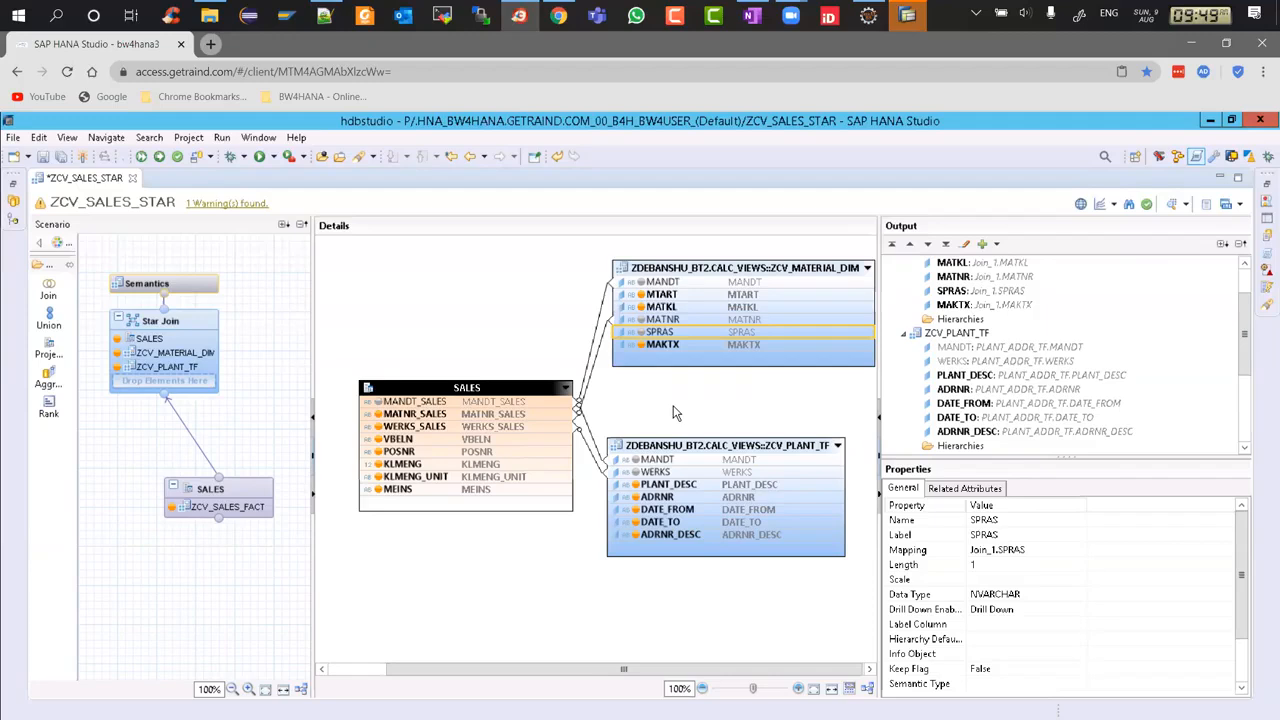
{"action": "left_click", "coordinate": [471, 324]}
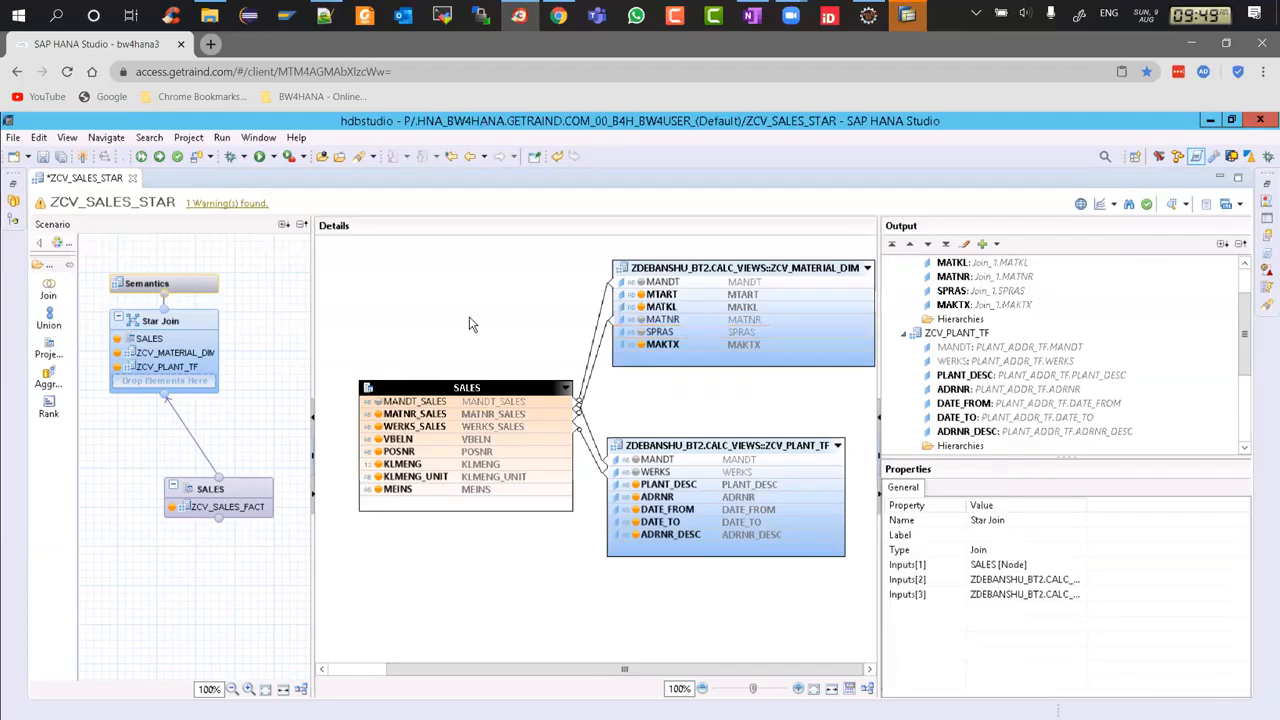
Auto-arrange the scenario nodes and save the view, accepting the proposed alias ZCV_PLANT_TF_MANDT for MANDT.
{"action": "right_click", "coordinate": [300, 285]}
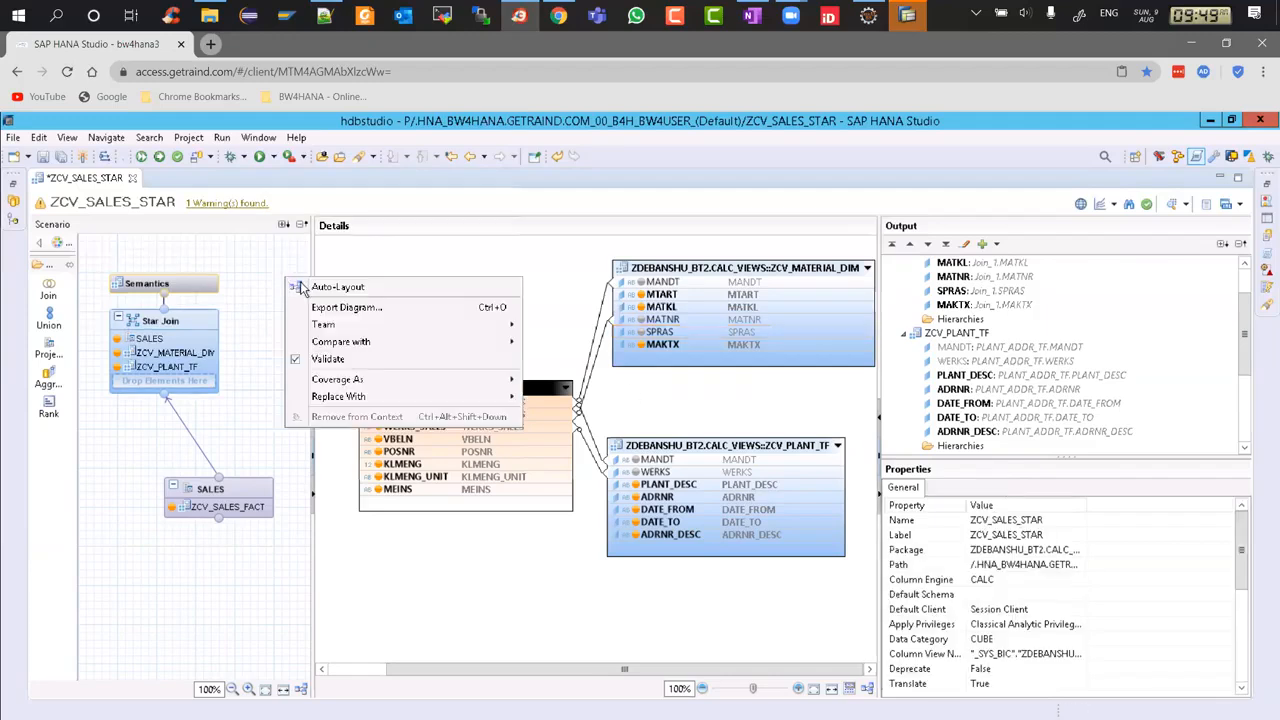
{"action": "left_click", "coordinate": [310, 287]}
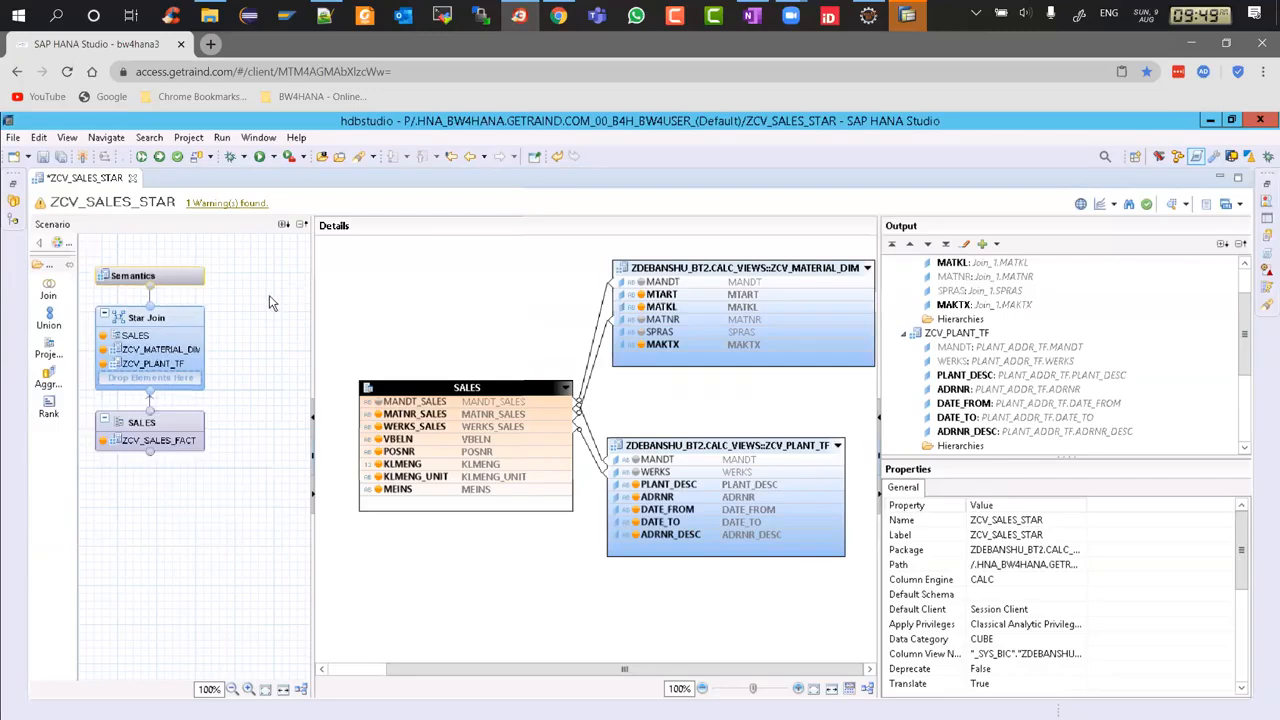
{"action": "key", "text": "ctrl+F3"}
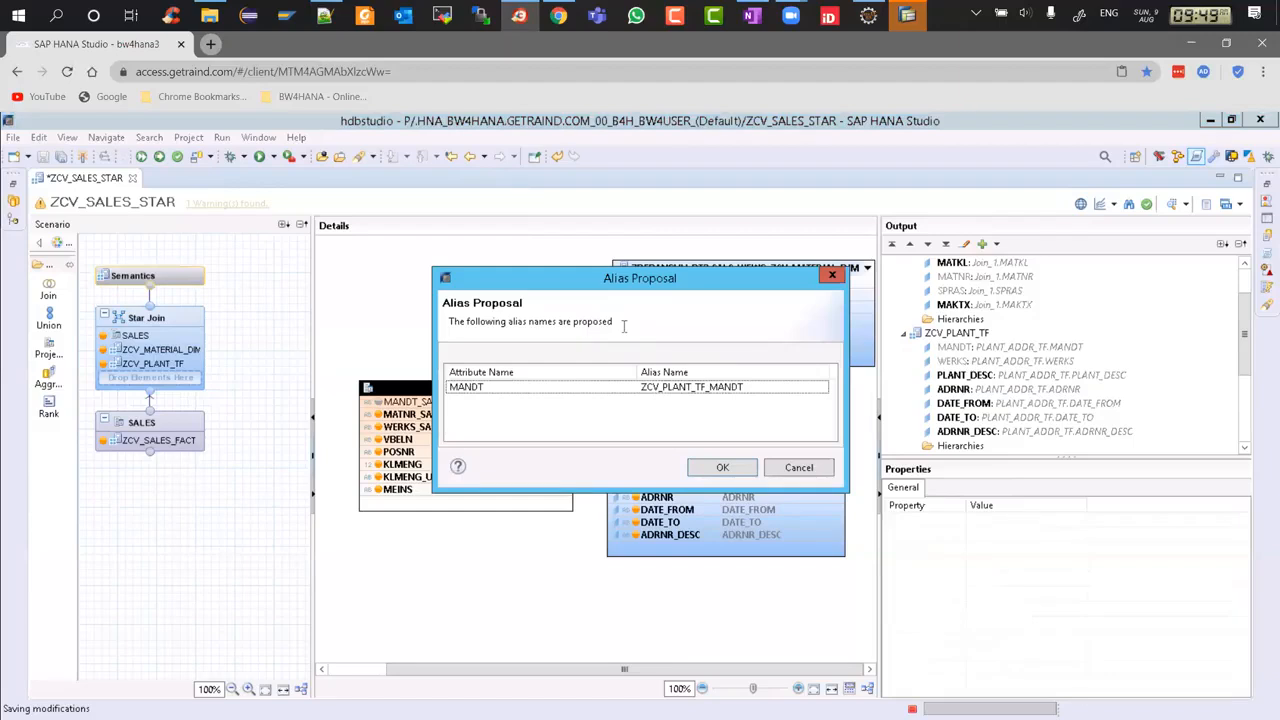
{"action": "left_click", "coordinate": [735, 471]}
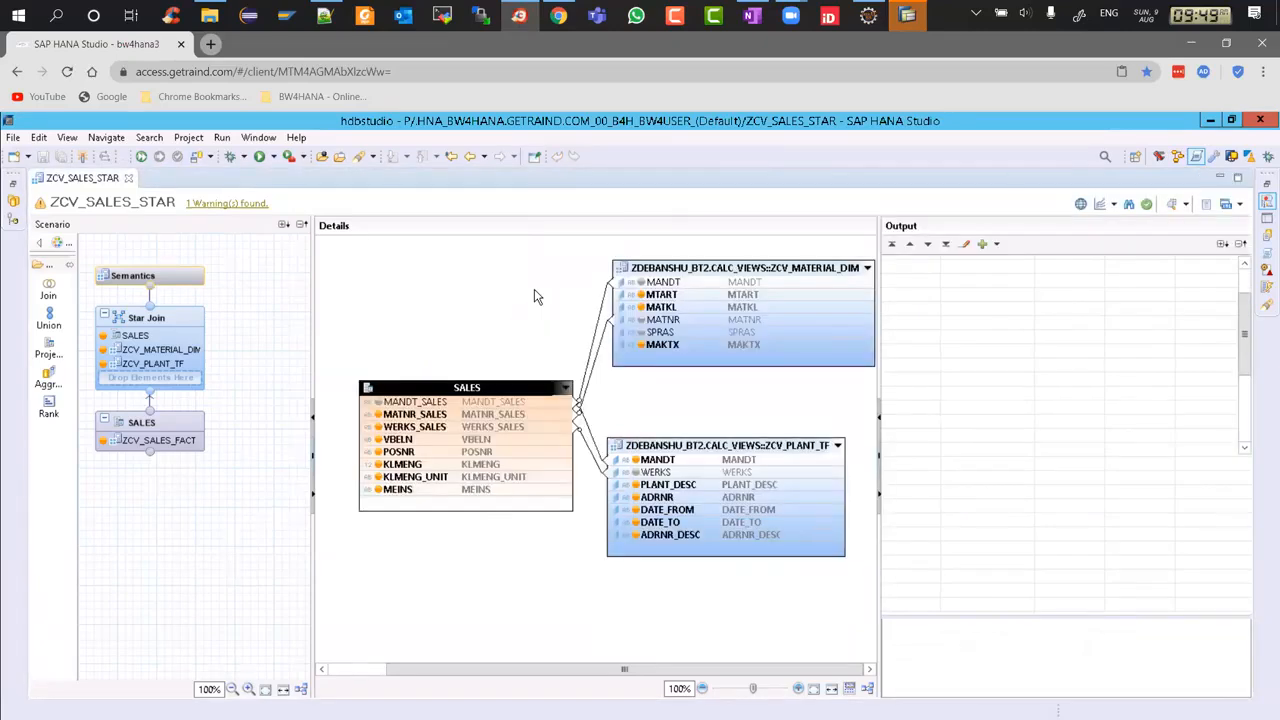
Exclude MANDT of ZCV_PLANT_TF from the output again and save the view.
{"action": "left_click", "coordinate": [635, 460]}
{"action": "left_click", "coordinate": [678, 410]}
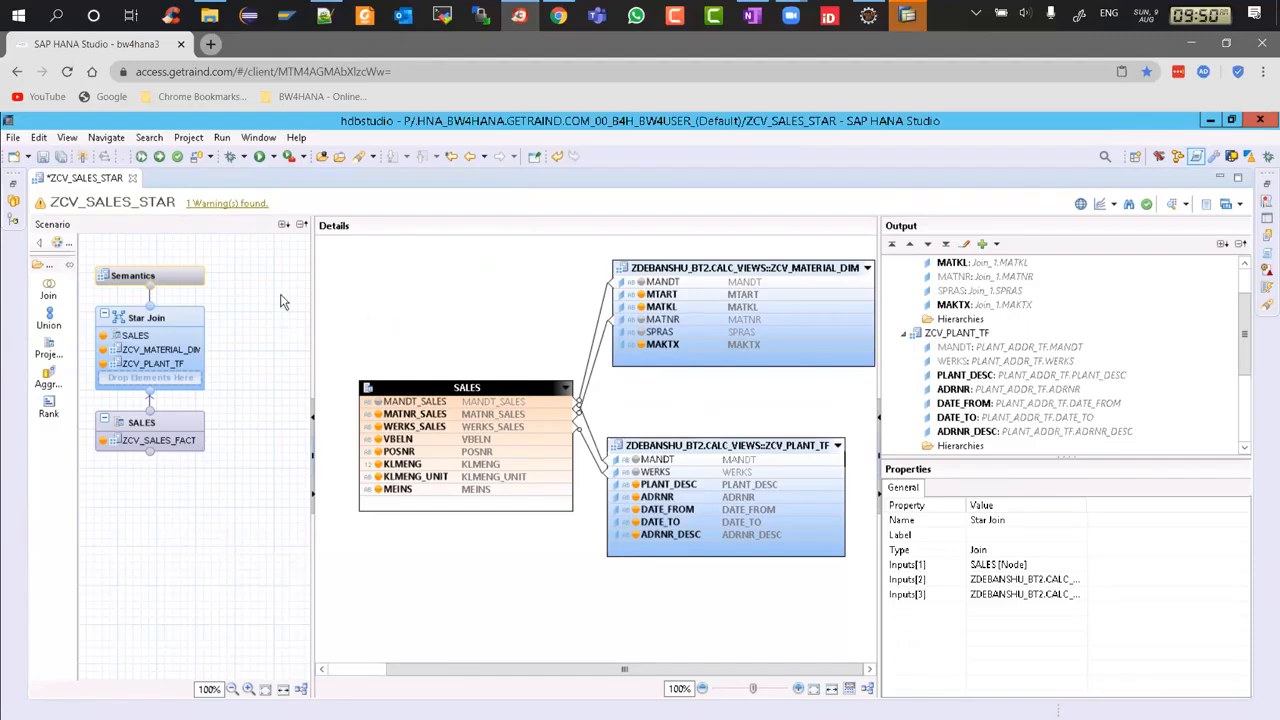
{"action": "key", "text": "ctrl+s"}
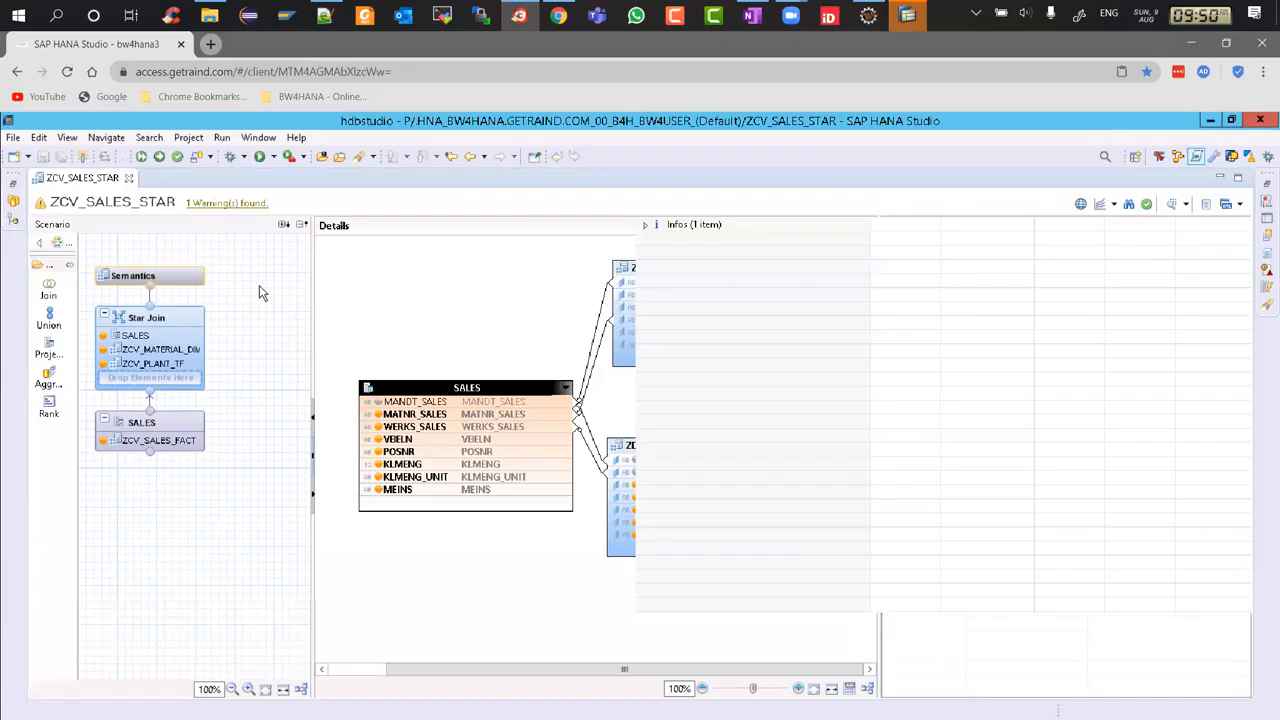
{"action": "mouse_move", "coordinate": [178, 278]}
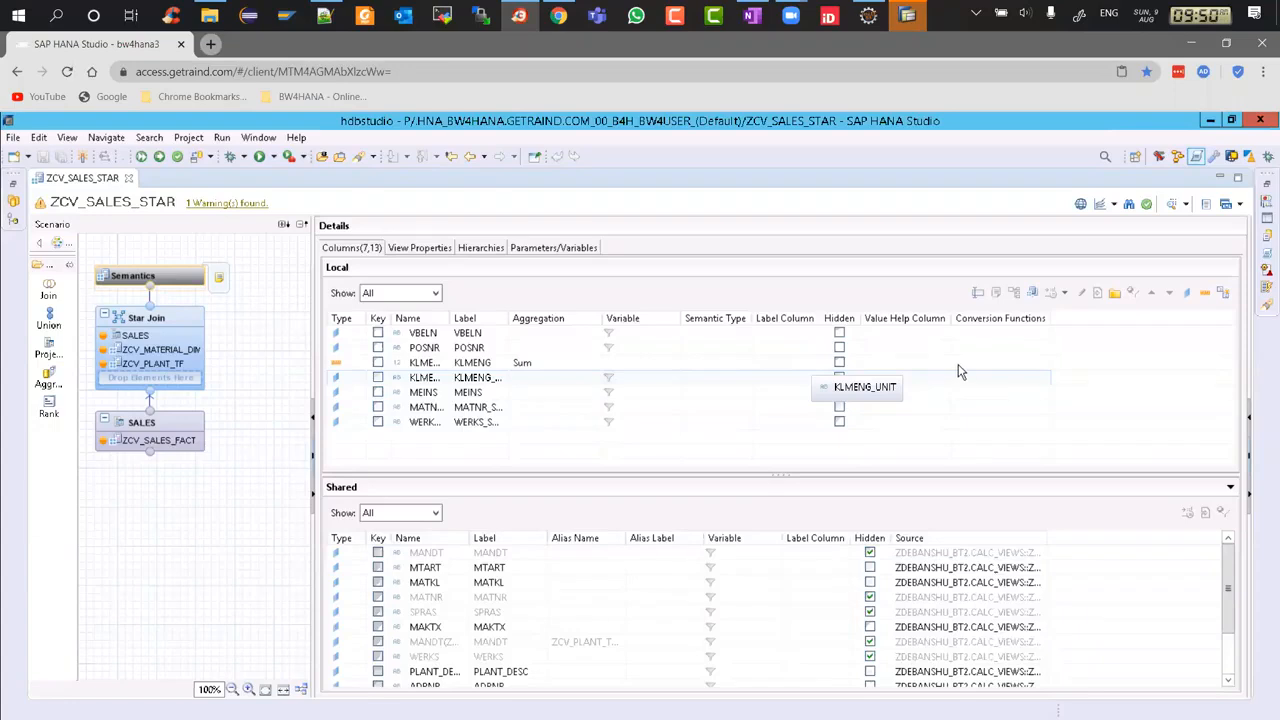
{"action": "left_click", "coordinate": [1034, 294]}
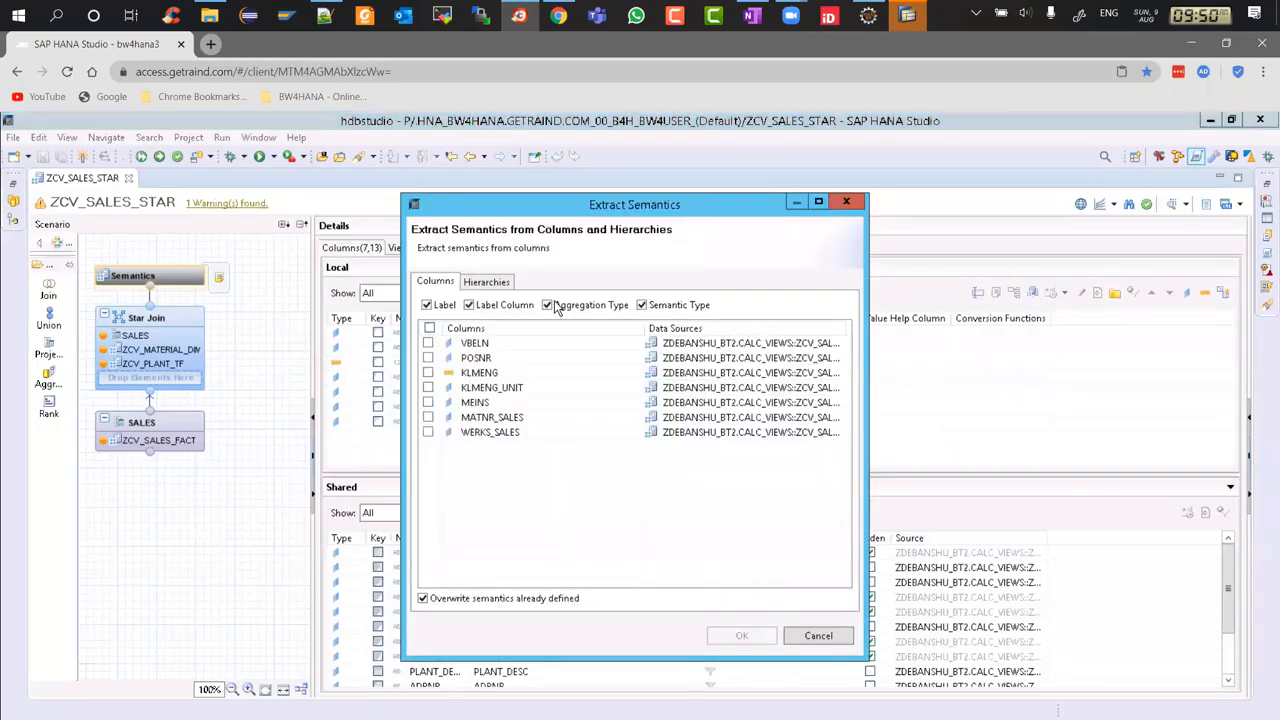
{"action": "left_click", "coordinate": [826, 634]}
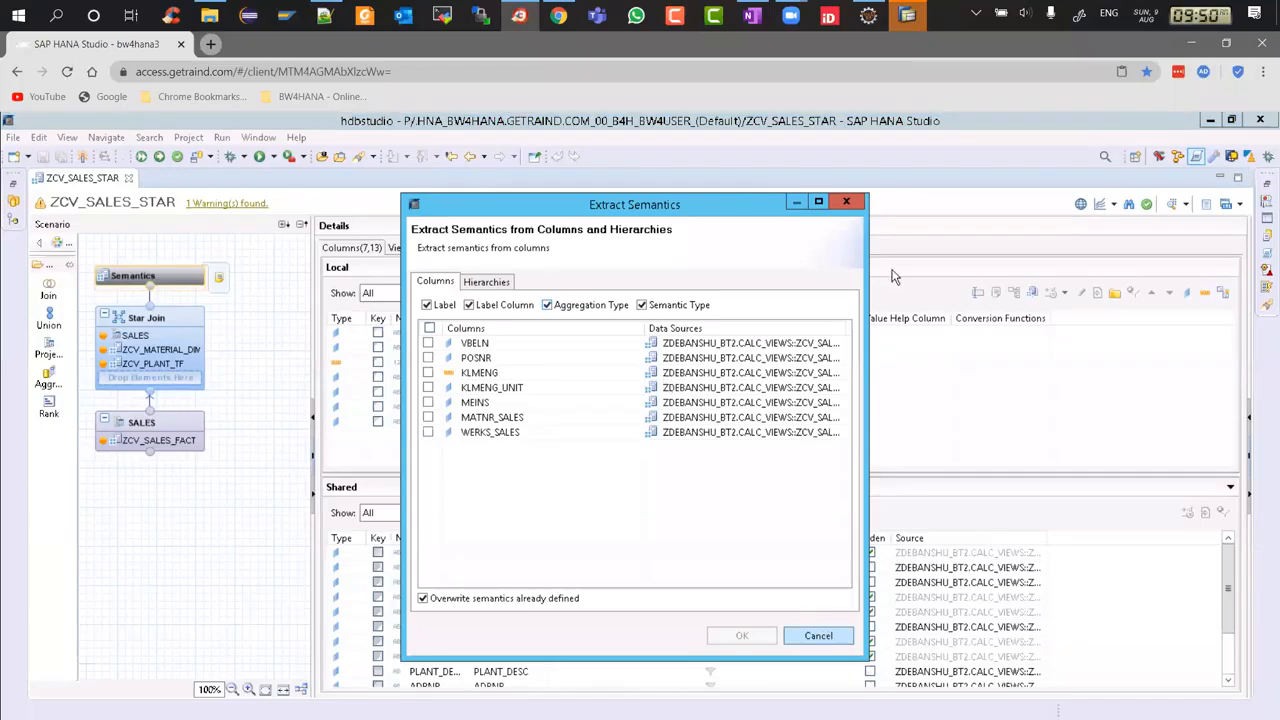
Copy the data source input parameters IP_MATERIAL and IP_DATE into the calculation view, map them one to one and confirm the mappings.
{"action": "left_click", "coordinate": [169, 318]}
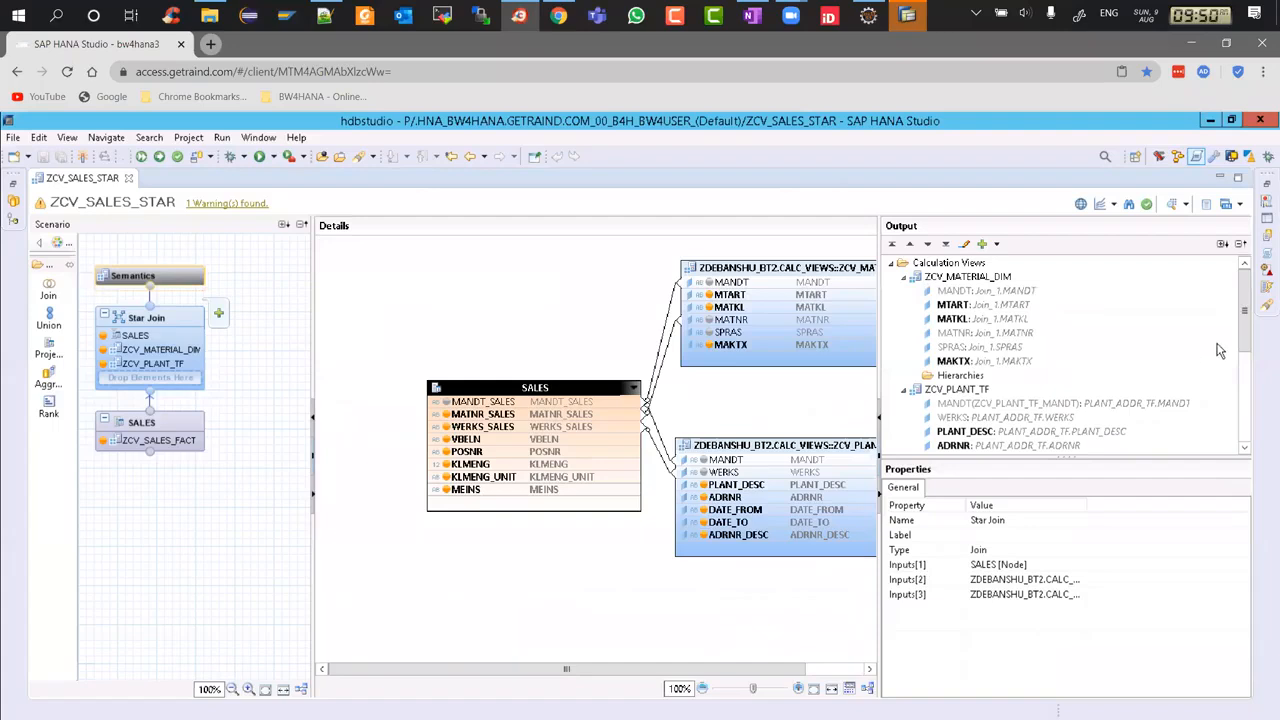
{"action": "scroll", "coordinate": [1247, 422], "scroll_direction": "down", "scroll_amount": 2}
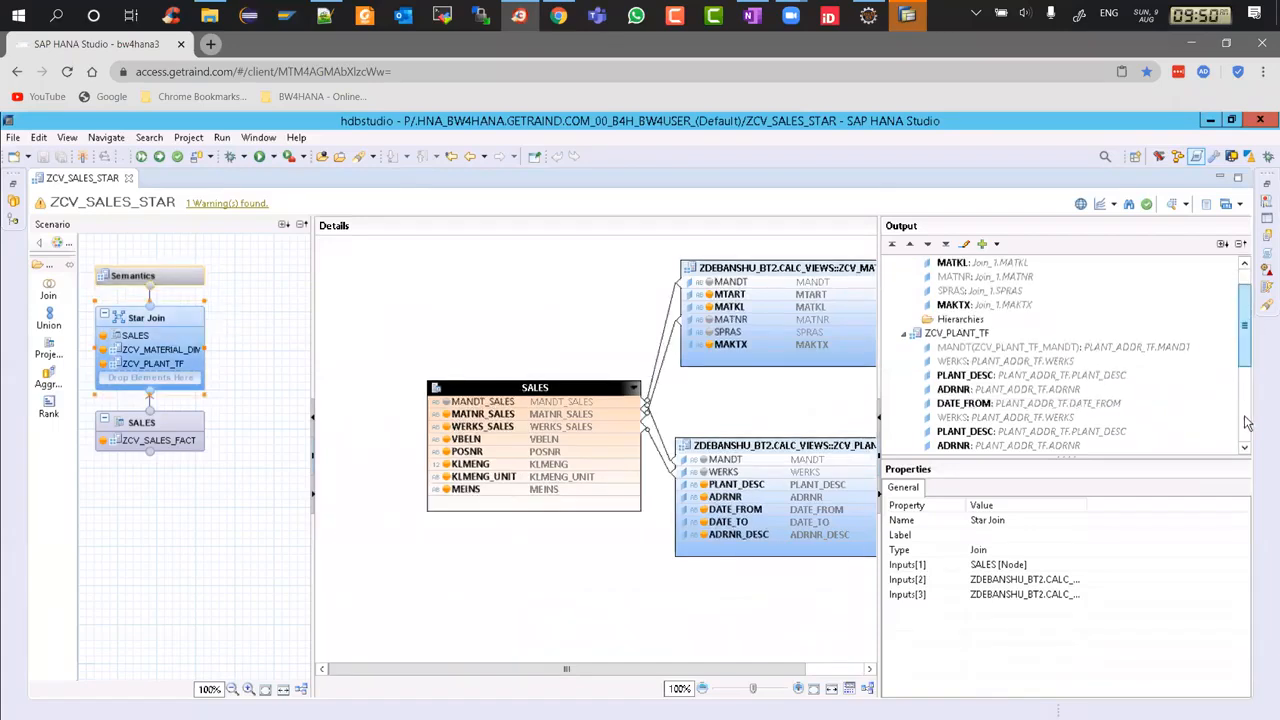
{"action": "scroll", "coordinate": [1247, 422], "scroll_direction": "down", "scroll_amount": 5}
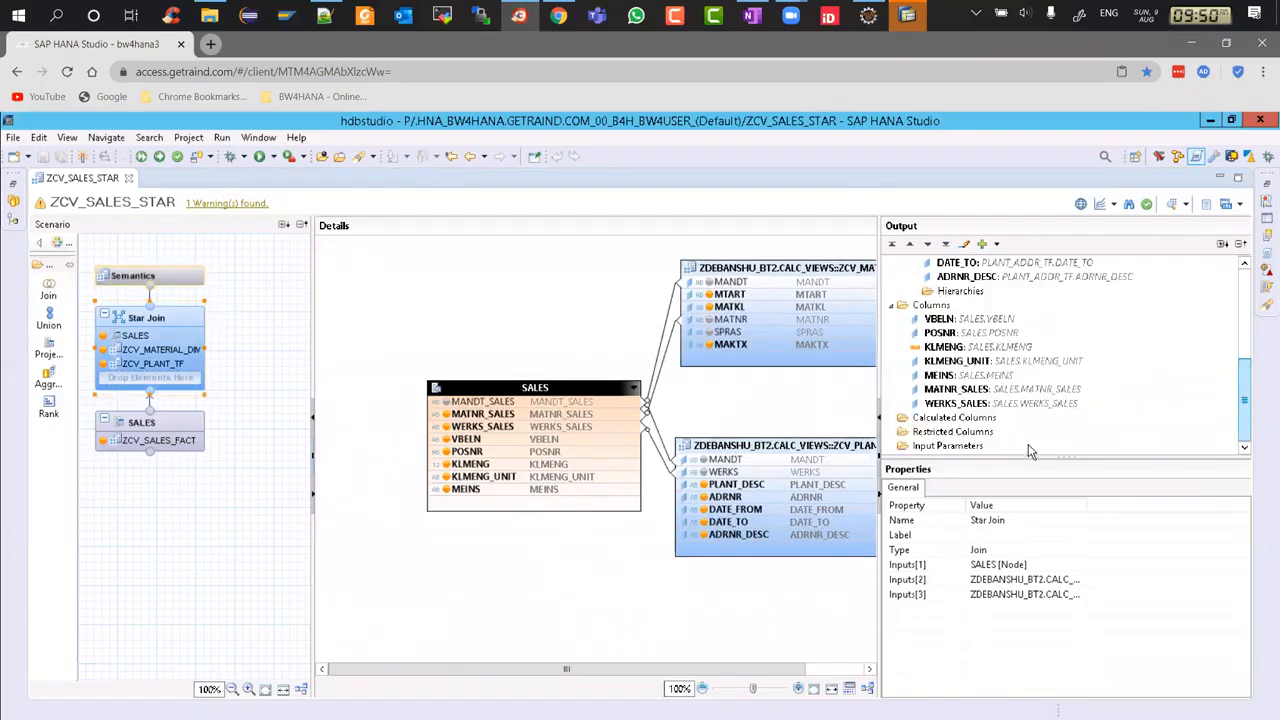
{"action": "right_click", "coordinate": [967, 450]}
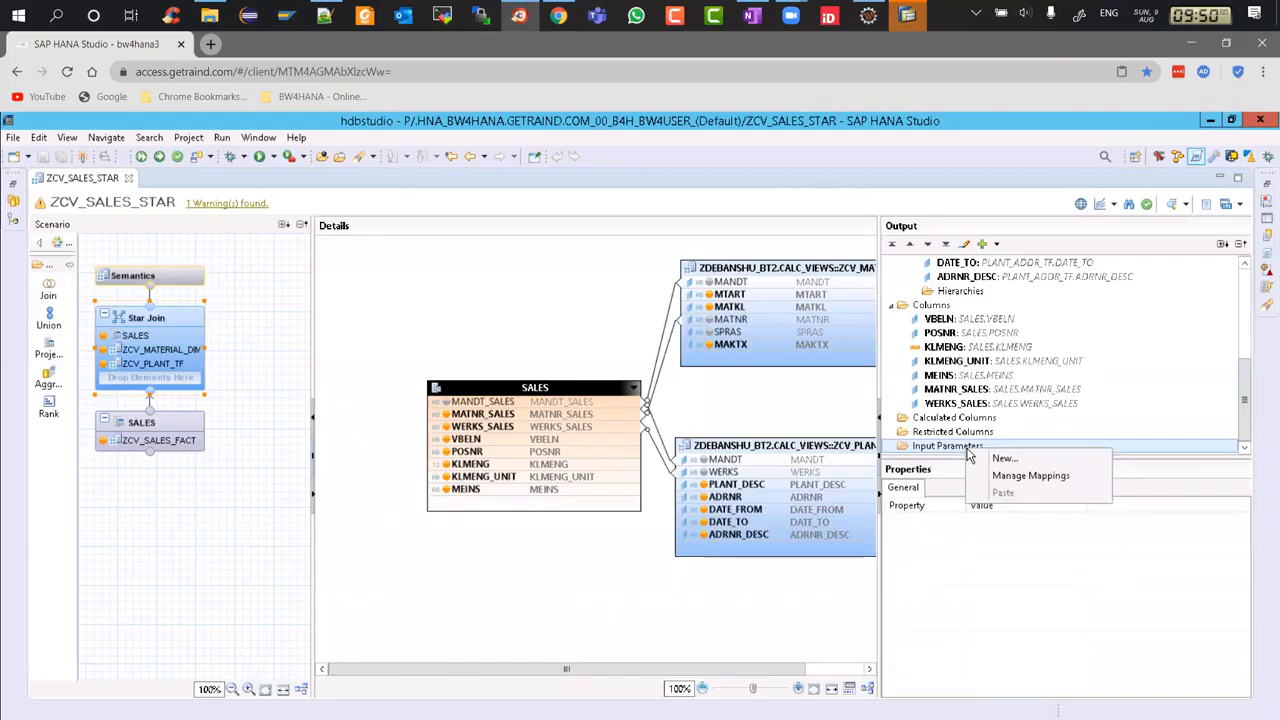
{"action": "left_click", "coordinate": [1030, 477]}
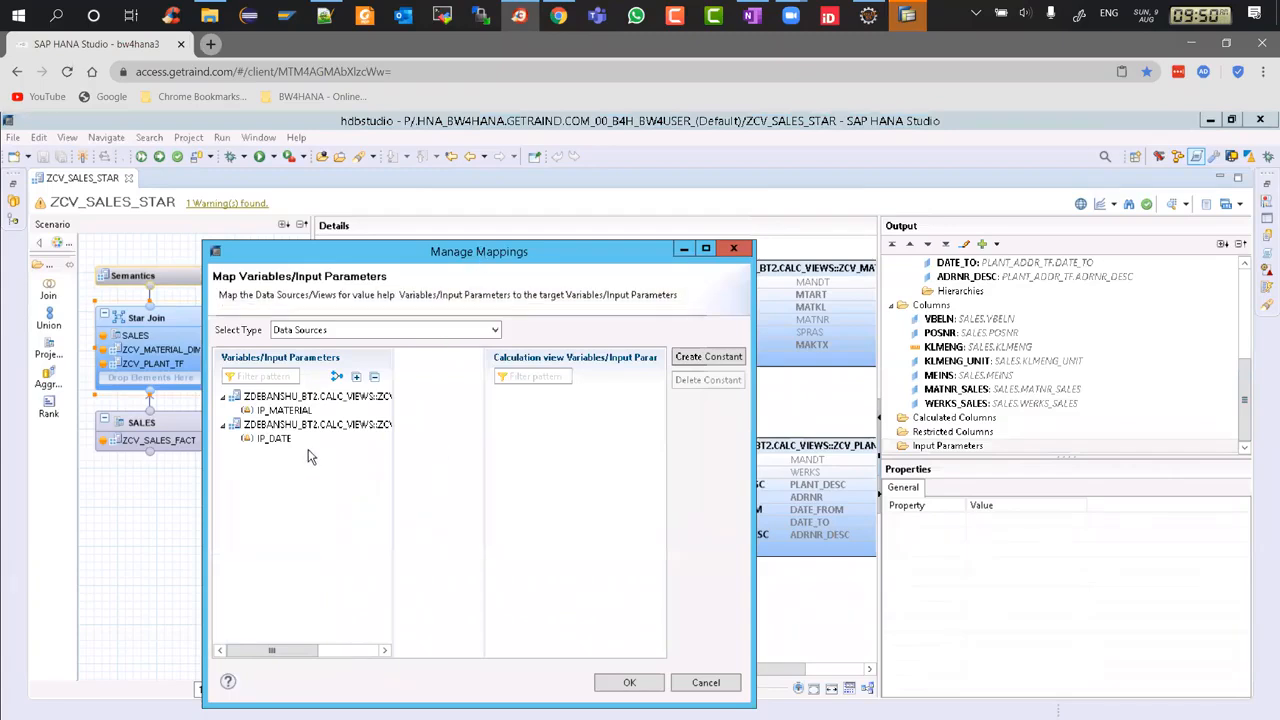
{"action": "left_click", "coordinate": [337, 376]}
{"action": "left_click_drag", "start_coordinate": [596, 257], "coordinate": [602, 194]}
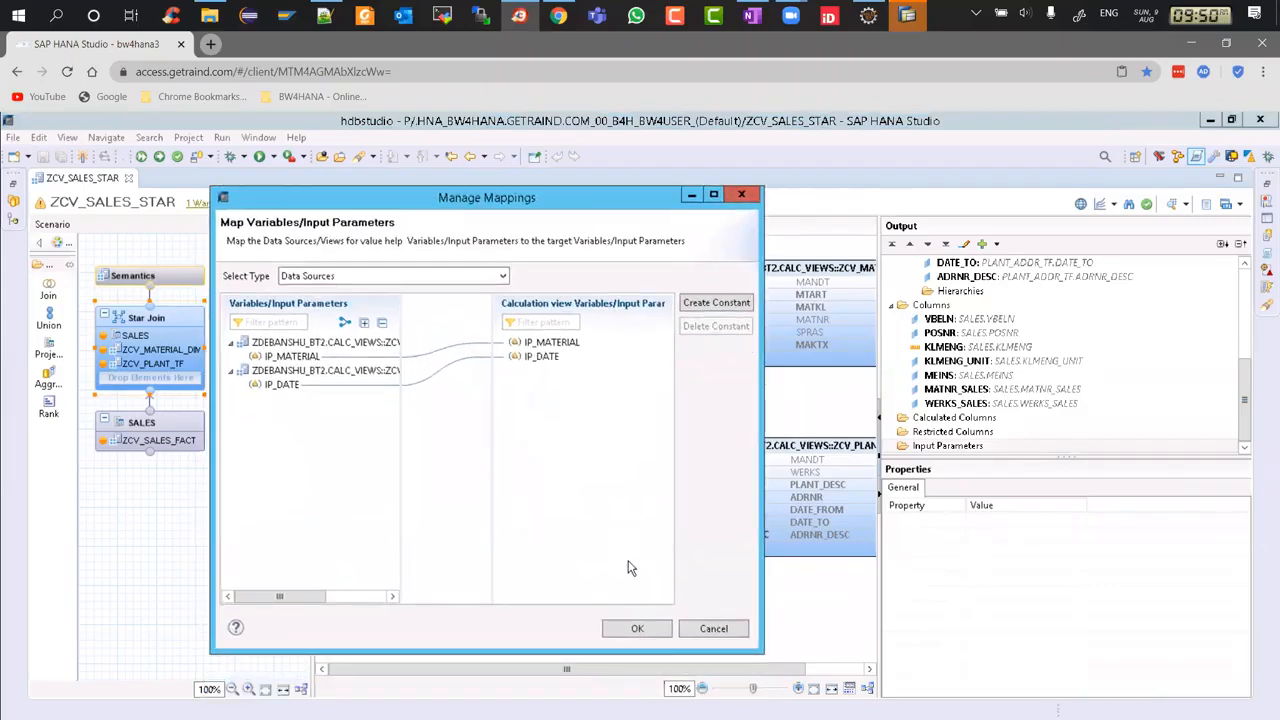
{"action": "left_click", "coordinate": [640, 624]}
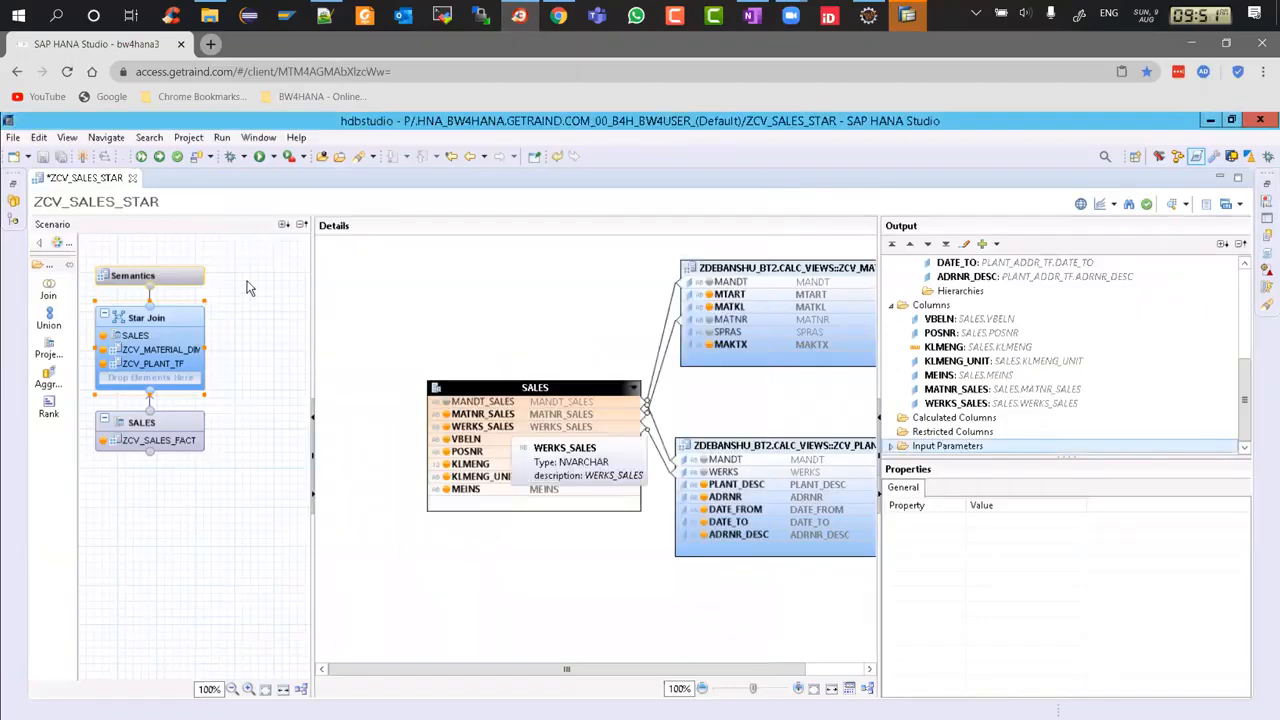
Deselect the scenario nodes, save the ZCV_SALES_STAR view and dismiss the problems overlay.
{"action": "left_click", "coordinate": [249, 288]}
{"action": "key", "text": "ctrl+s"}
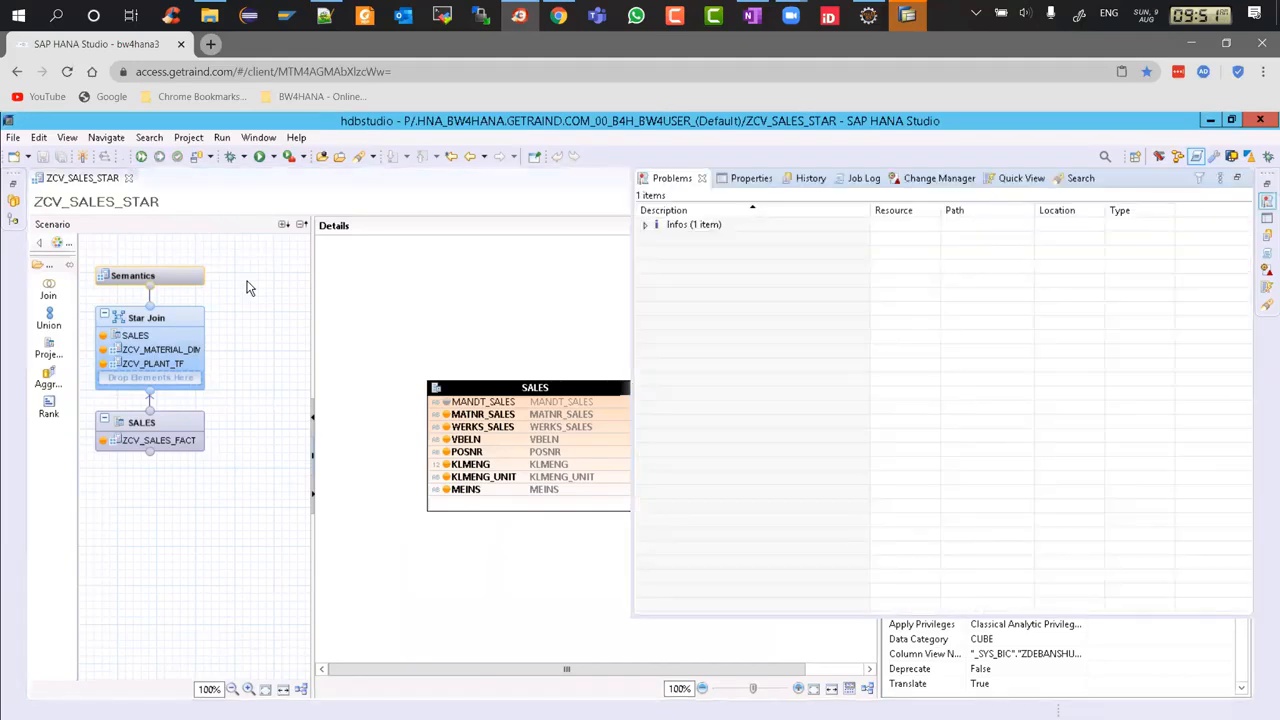
{"action": "left_click", "coordinate": [249, 288]}
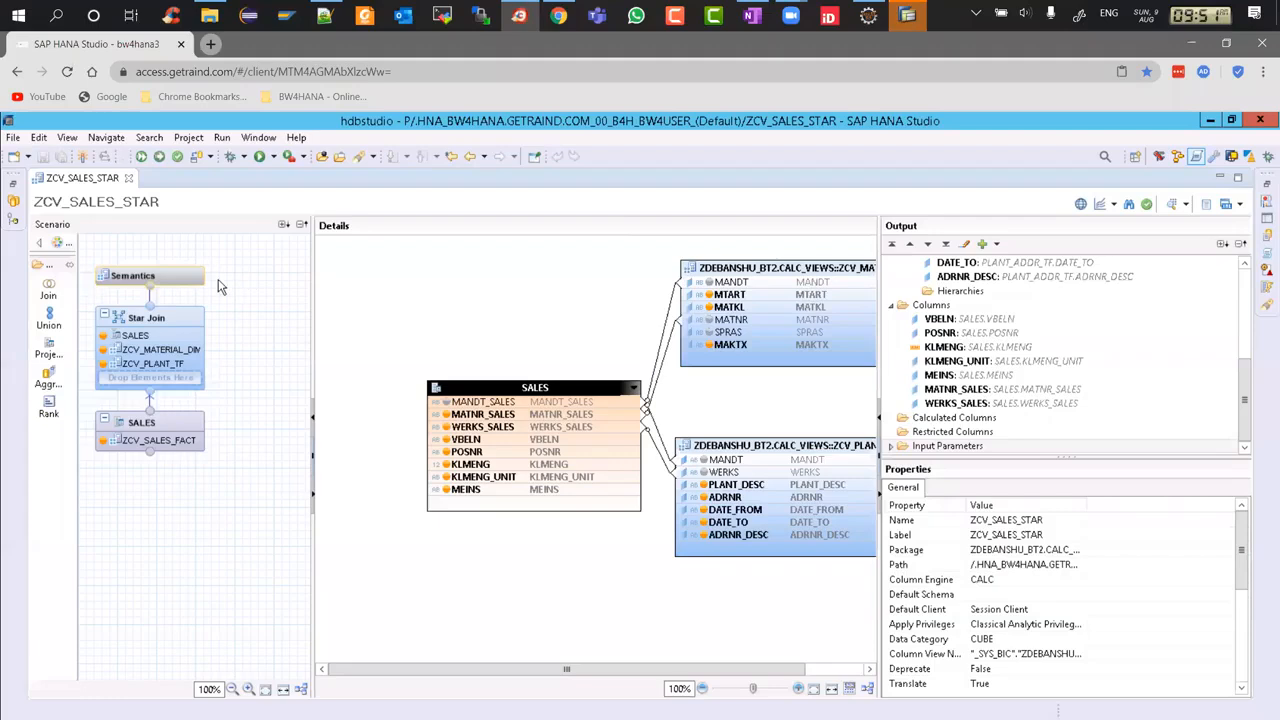
Examine the local and shared columns of the Semantics node, enlarging the shared list and checking which columns are hidden.
{"action": "left_click", "coordinate": [174, 274]}
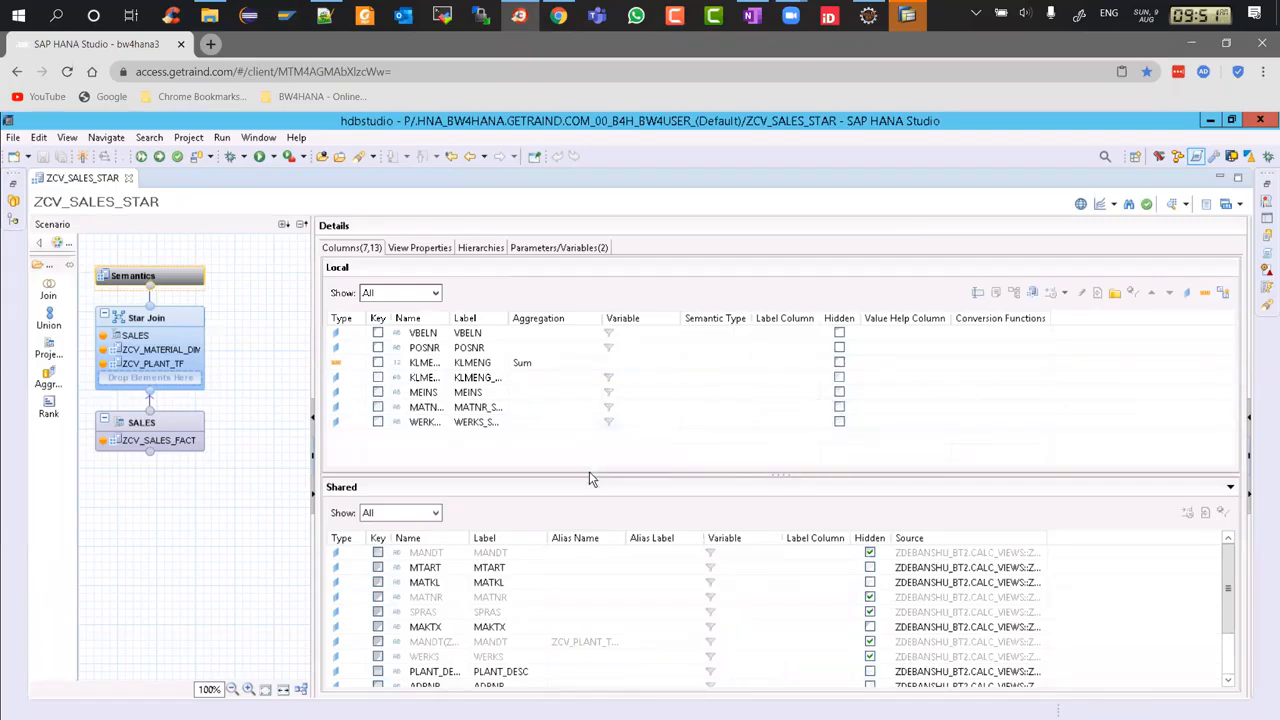
{"action": "left_click_drag", "start_coordinate": [589, 452], "coordinate": [589, 449]}
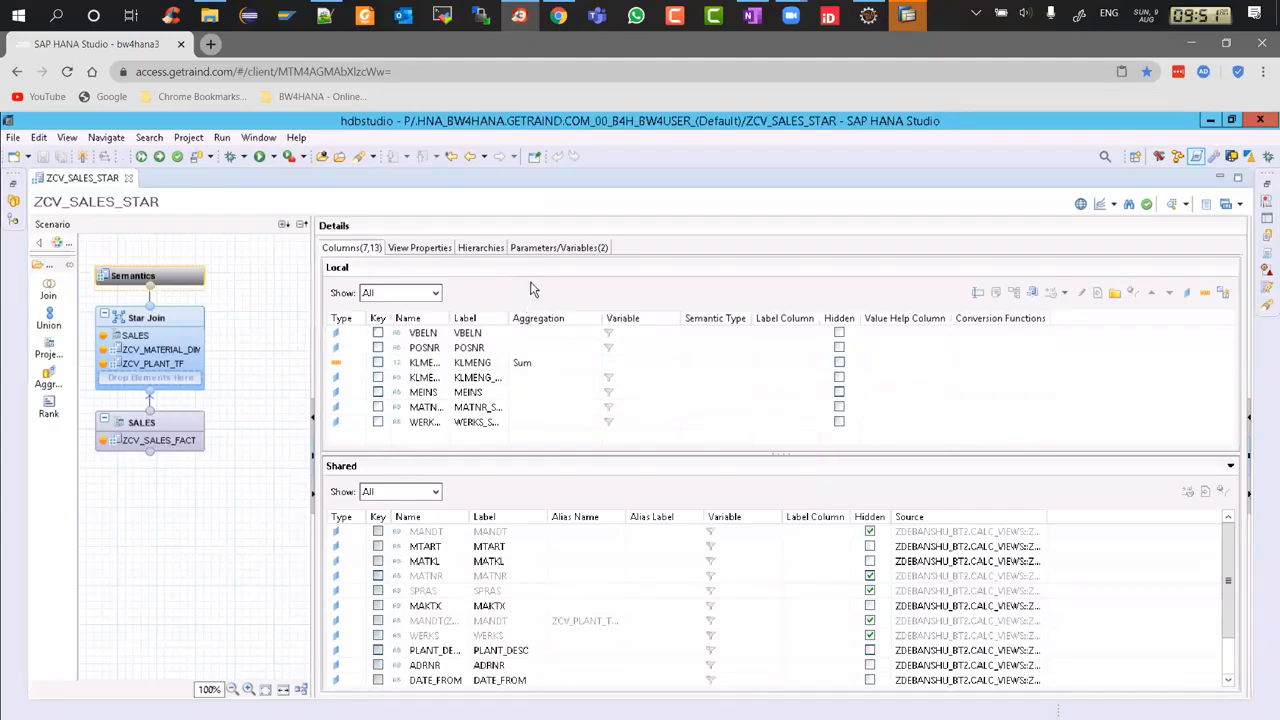
{"action": "mouse_move", "coordinate": [195, 424]}
{"action": "left_click_drag", "start_coordinate": [507, 443], "coordinate": [507, 433]}
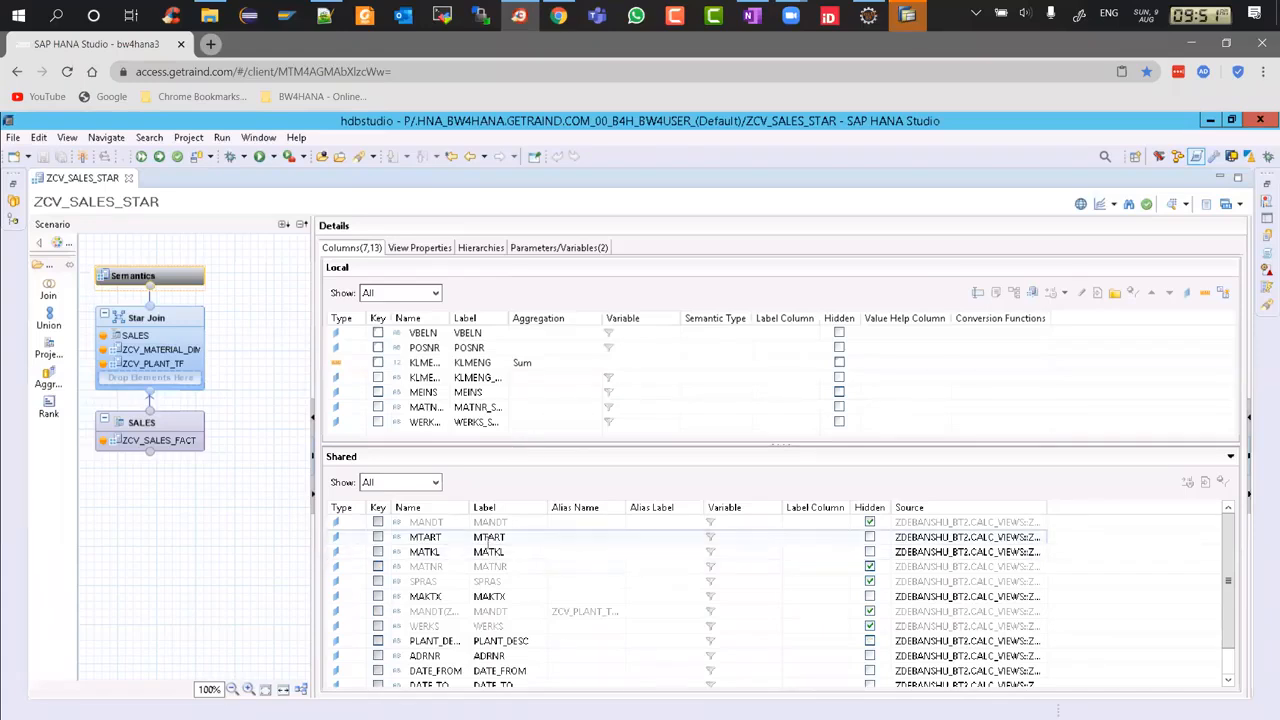
{"action": "left_click_drag", "start_coordinate": [488, 546], "coordinate": [490, 553]}
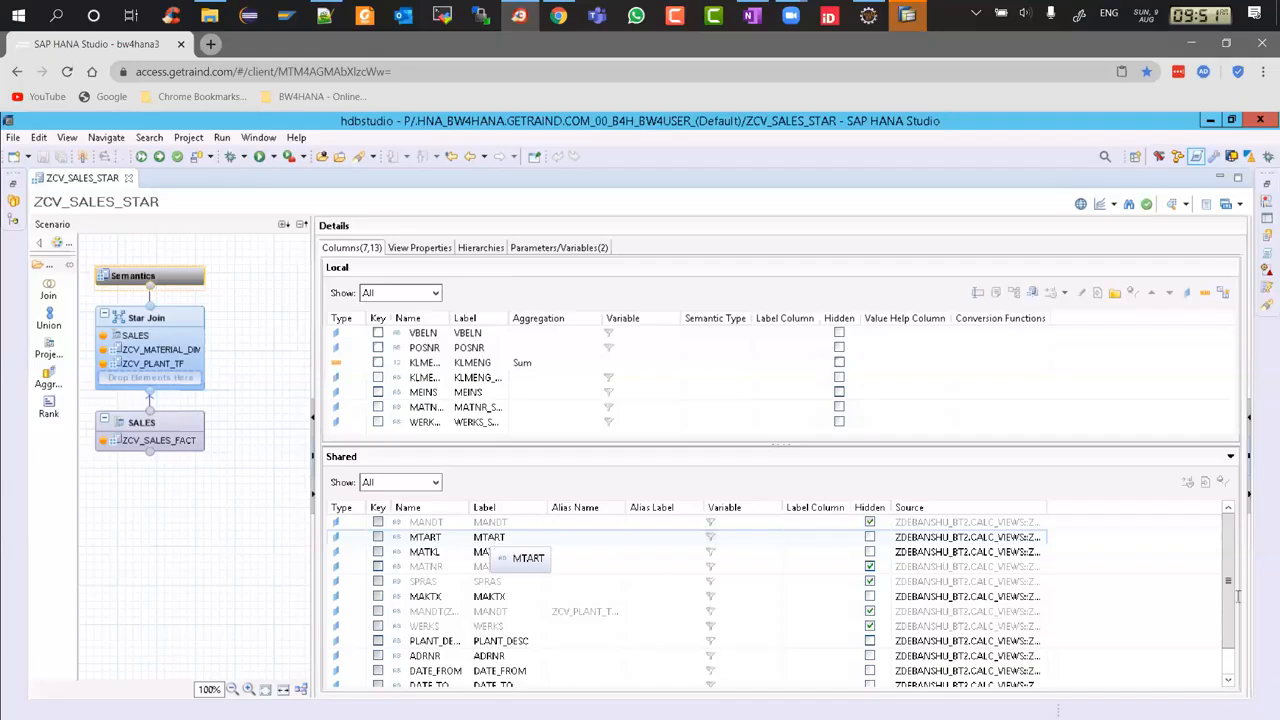
{"action": "left_click_drag", "start_coordinate": [1229, 582], "coordinate": [1229, 620]}
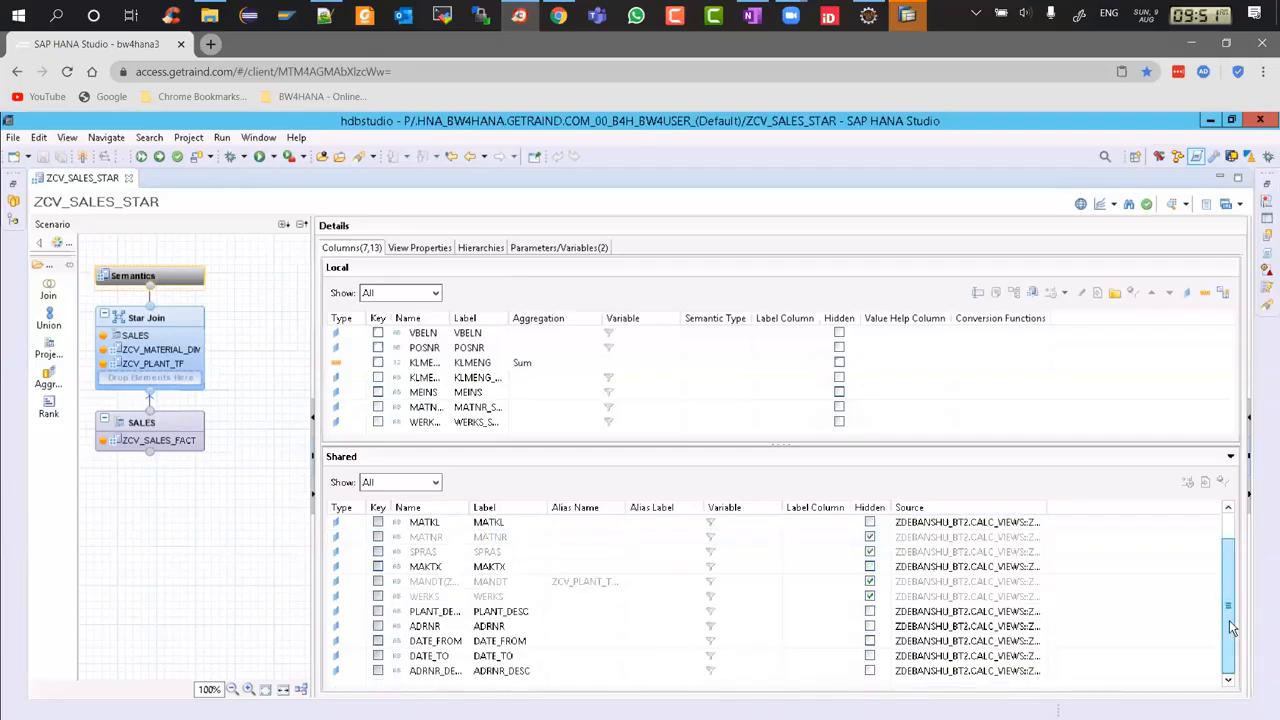
{"action": "left_click_drag", "start_coordinate": [500, 537], "coordinate": [529, 543]}
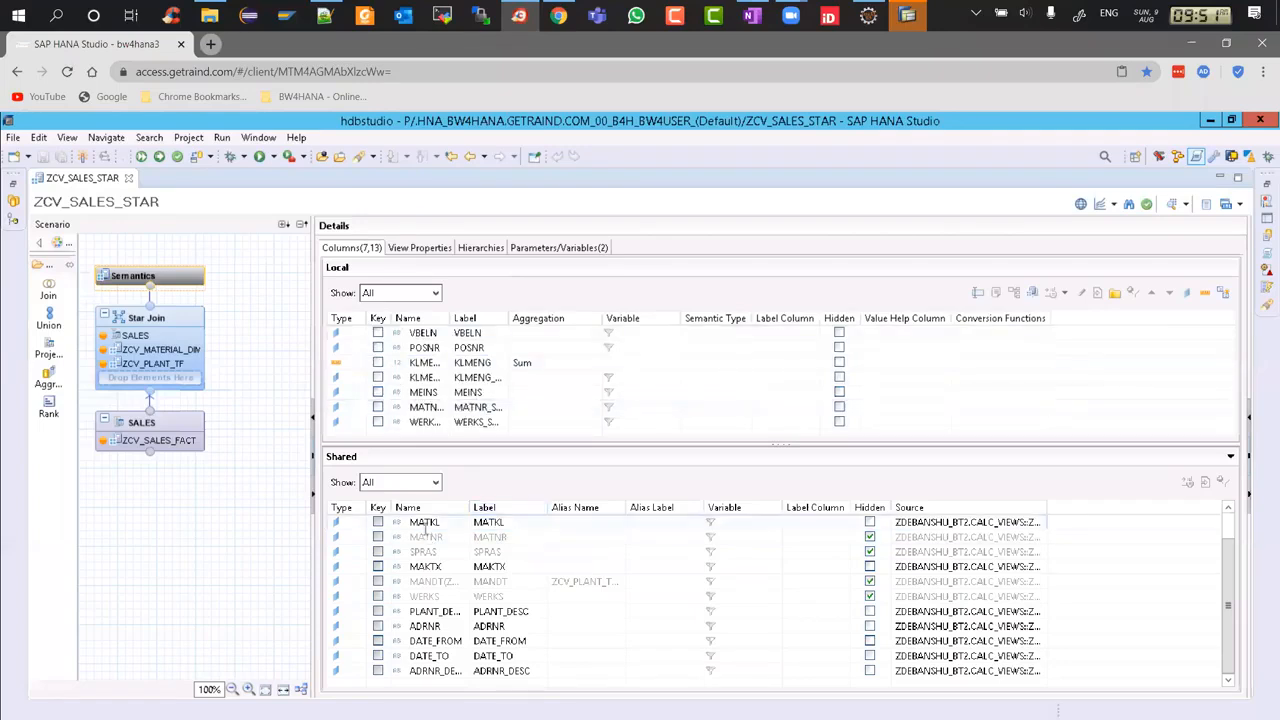
{"action": "left_click_drag", "start_coordinate": [430, 566], "coordinate": [442, 560]}
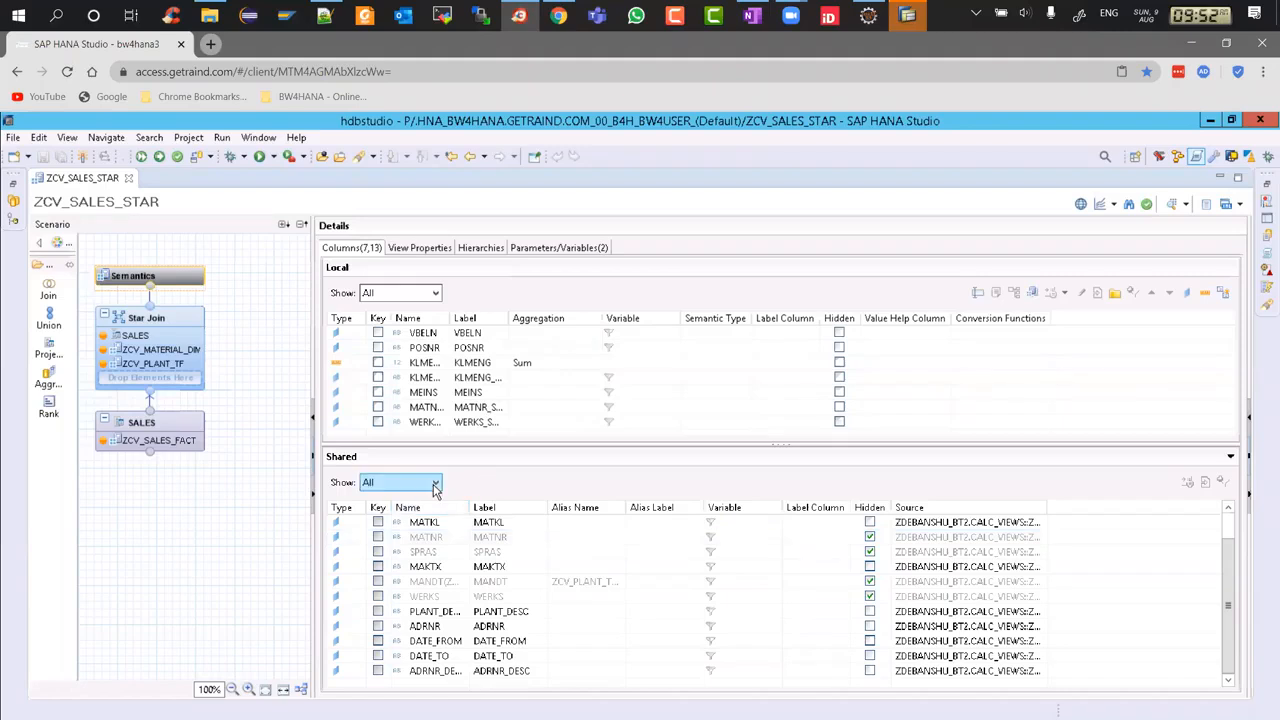
Filter the shared columns by ZCV_MATERIAL_DIM and by ZCV_PLANT_TF to review each dimension's columns, and show all of them again.
{"action": "left_click", "coordinate": [435, 484]}
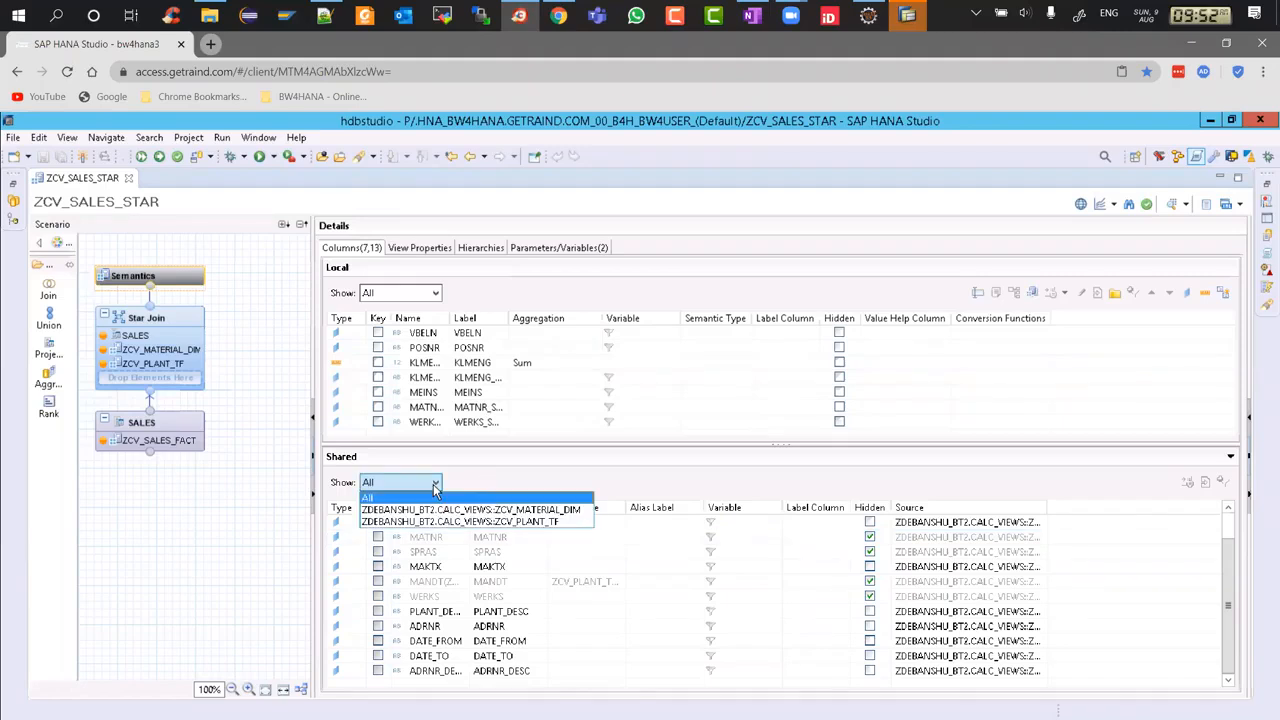
{"action": "left_click", "coordinate": [548, 509]}
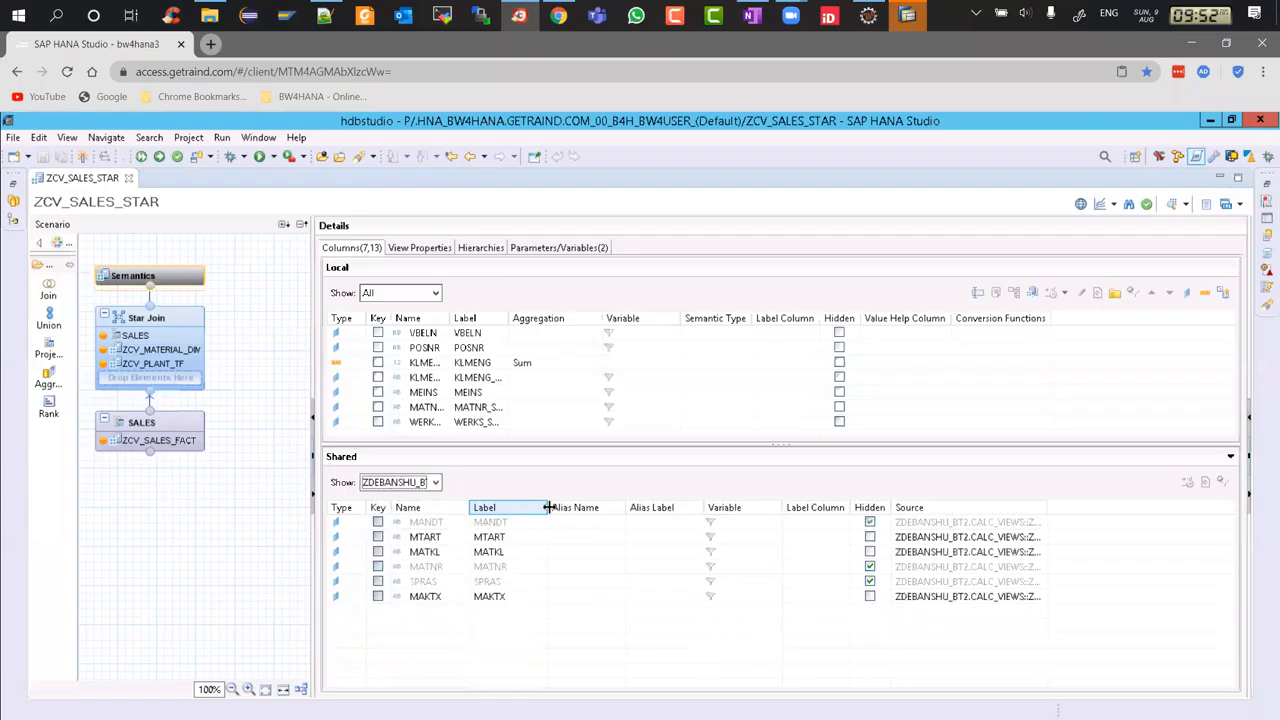
{"action": "left_click", "coordinate": [435, 483]}
{"action": "left_click", "coordinate": [470, 522]}
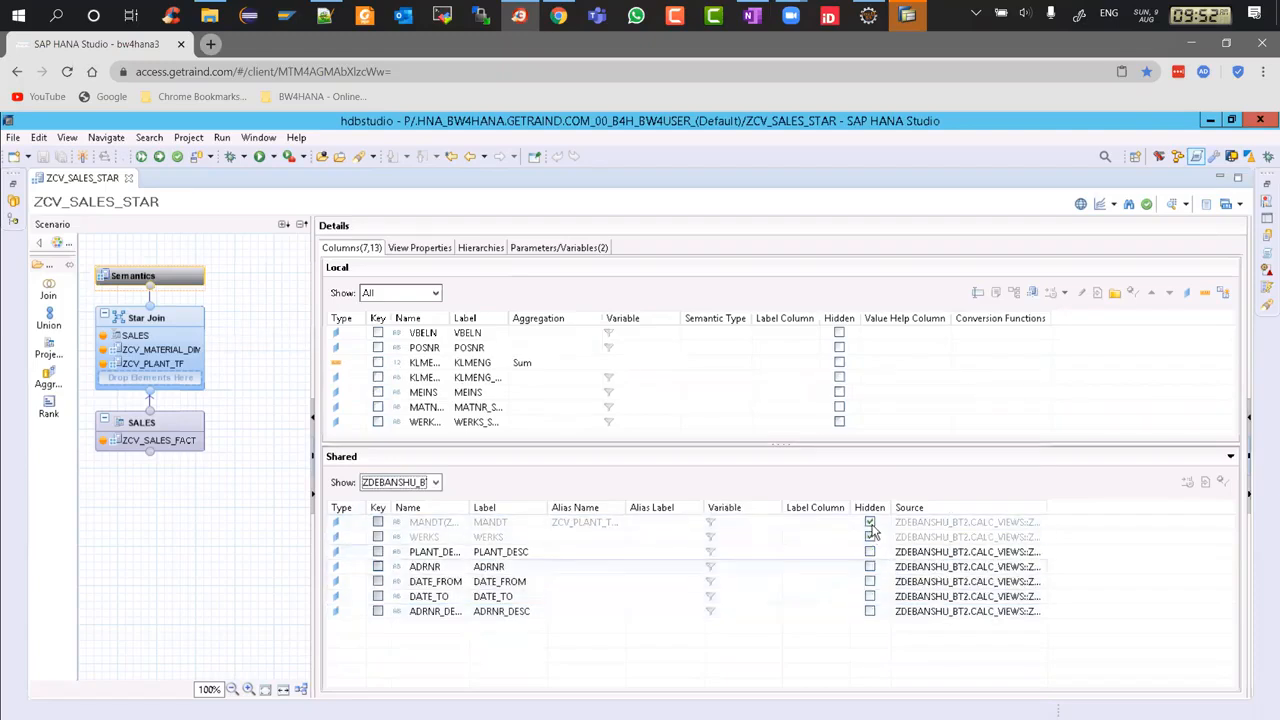
{"action": "left_click", "coordinate": [436, 484]}
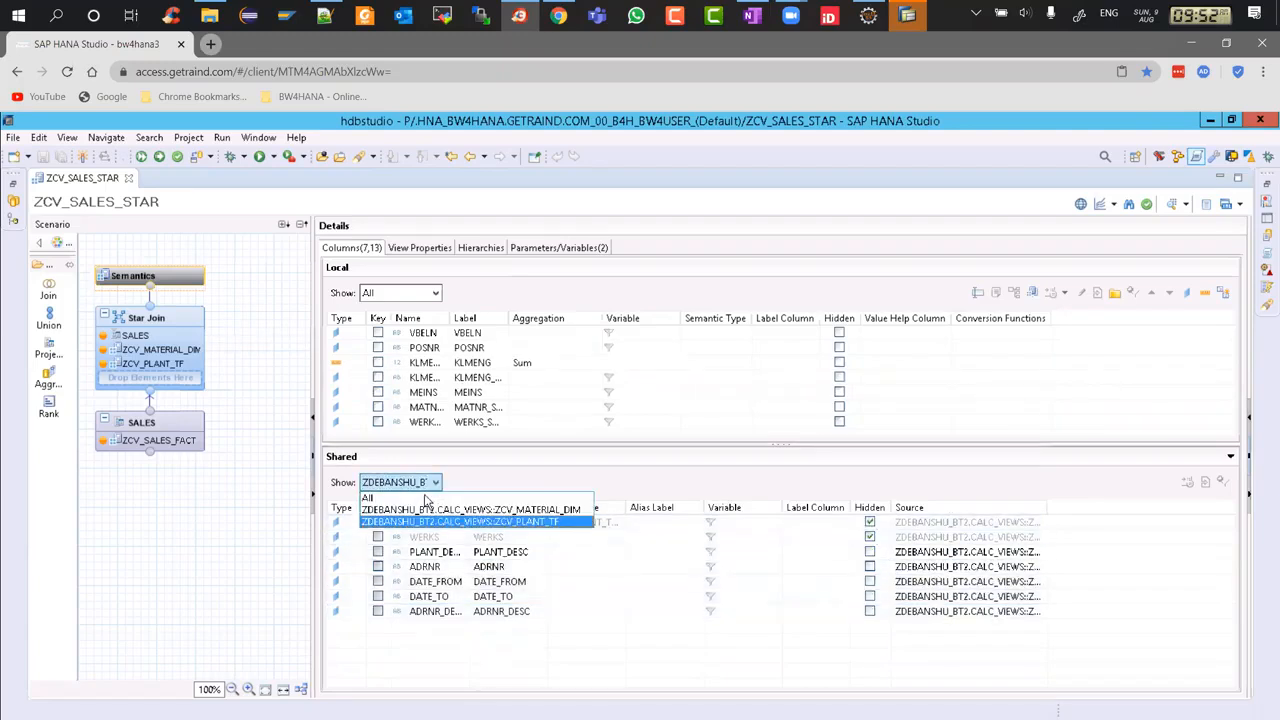
{"action": "left_click", "coordinate": [428, 500]}
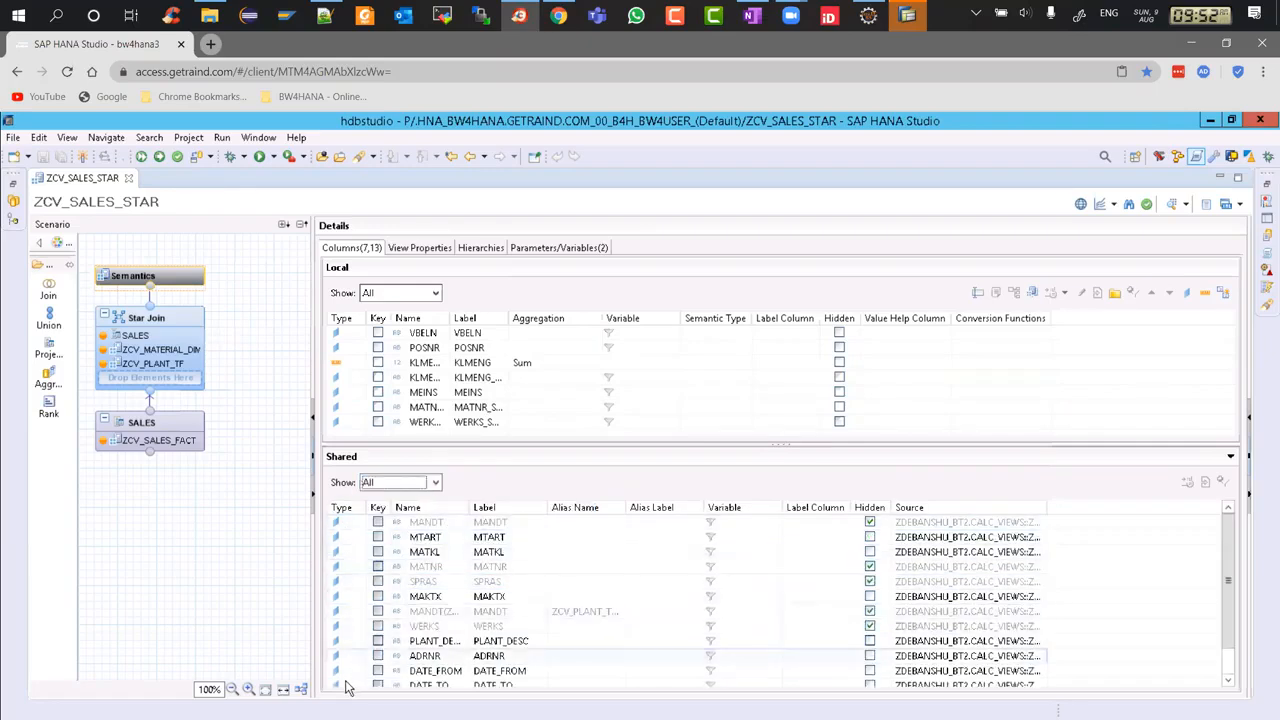
Filter the Semantics node's local columns by Measures and by Attributes, enlarge the local column area, and restore the list to All.
{"action": "left_click_drag", "start_coordinate": [343, 371], "coordinate": [344, 373]}
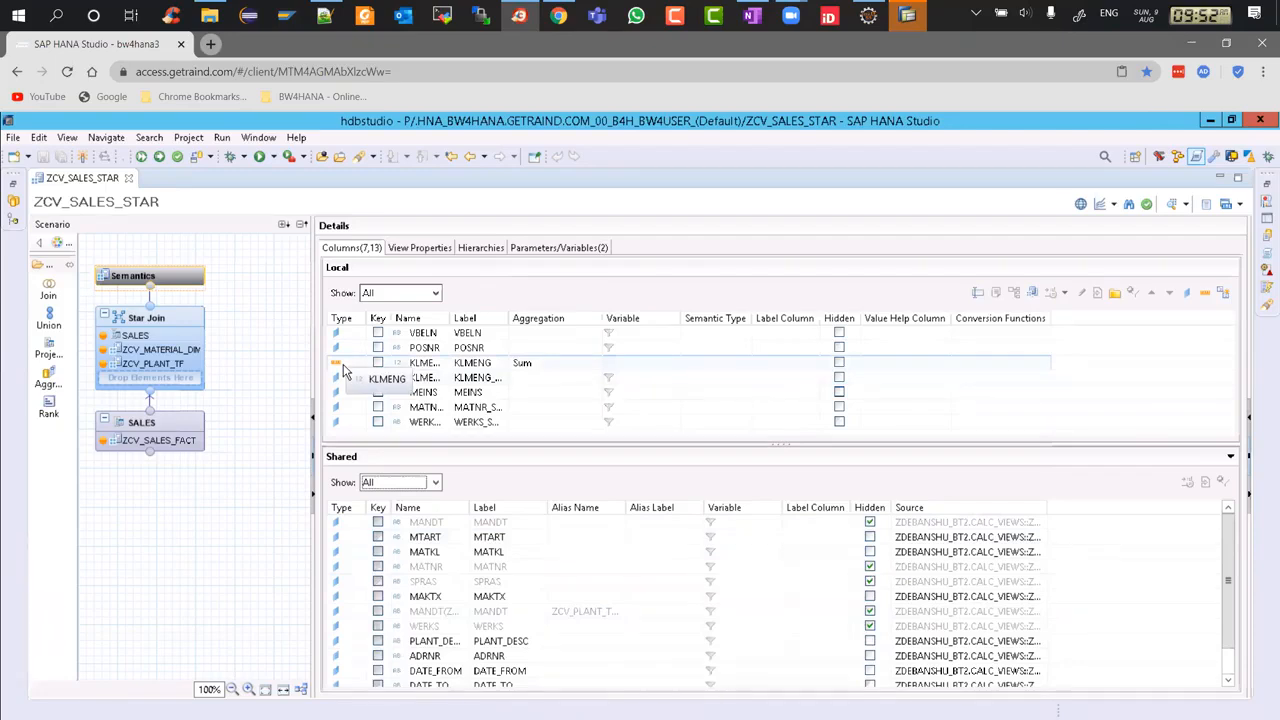
{"action": "left_click", "coordinate": [435, 296]}
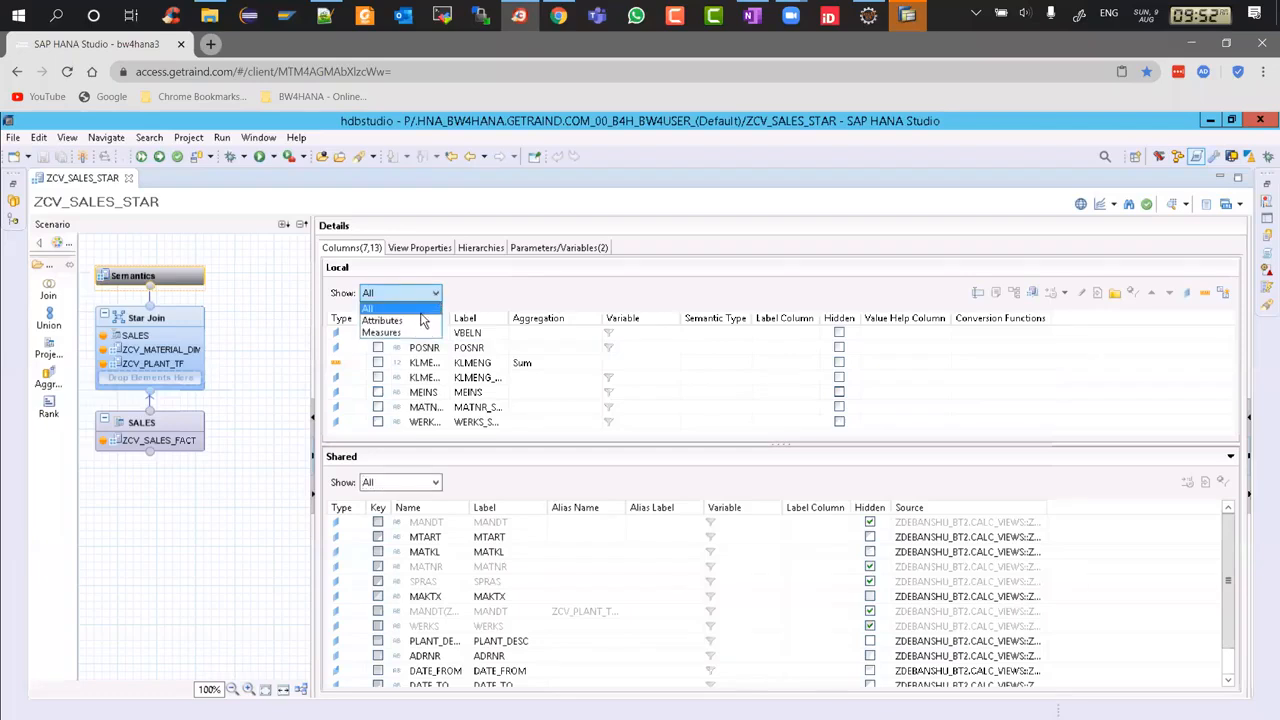
{"action": "left_click", "coordinate": [400, 332]}
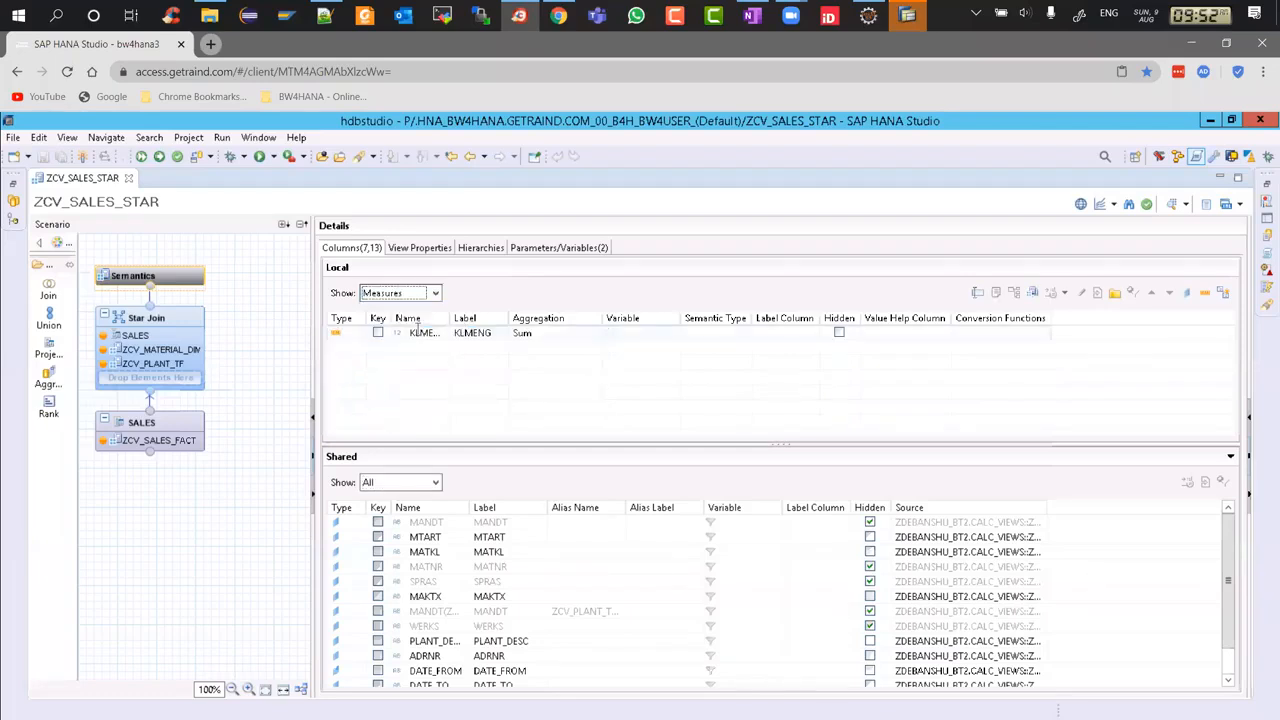
{"action": "left_click_drag", "start_coordinate": [516, 446], "coordinate": [516, 532]}
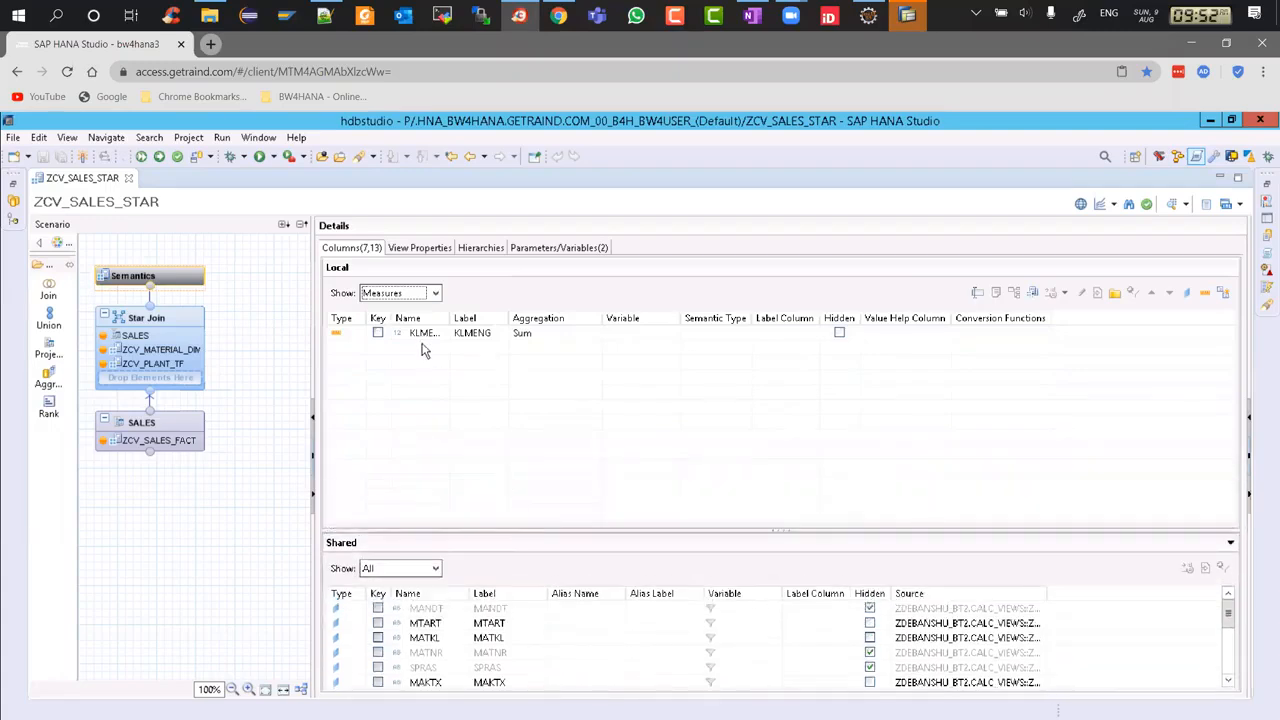
{"action": "left_click", "coordinate": [438, 295]}
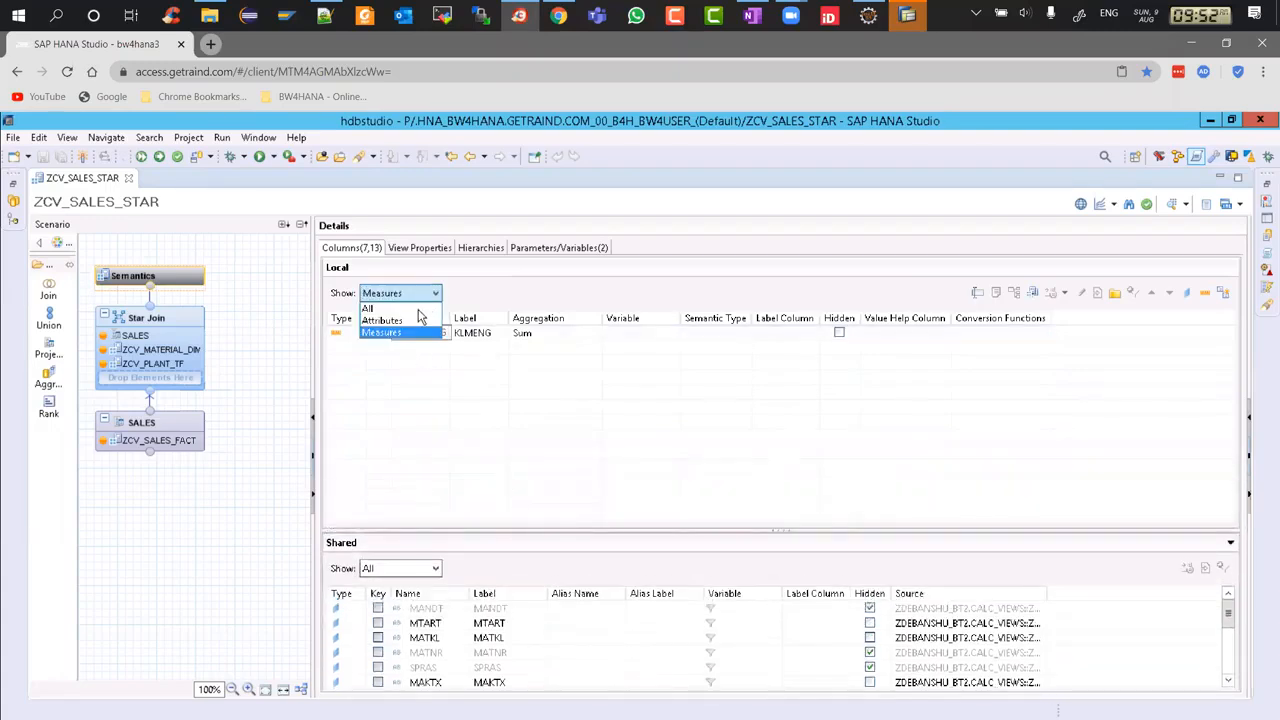
{"action": "left_click", "coordinate": [418, 320]}
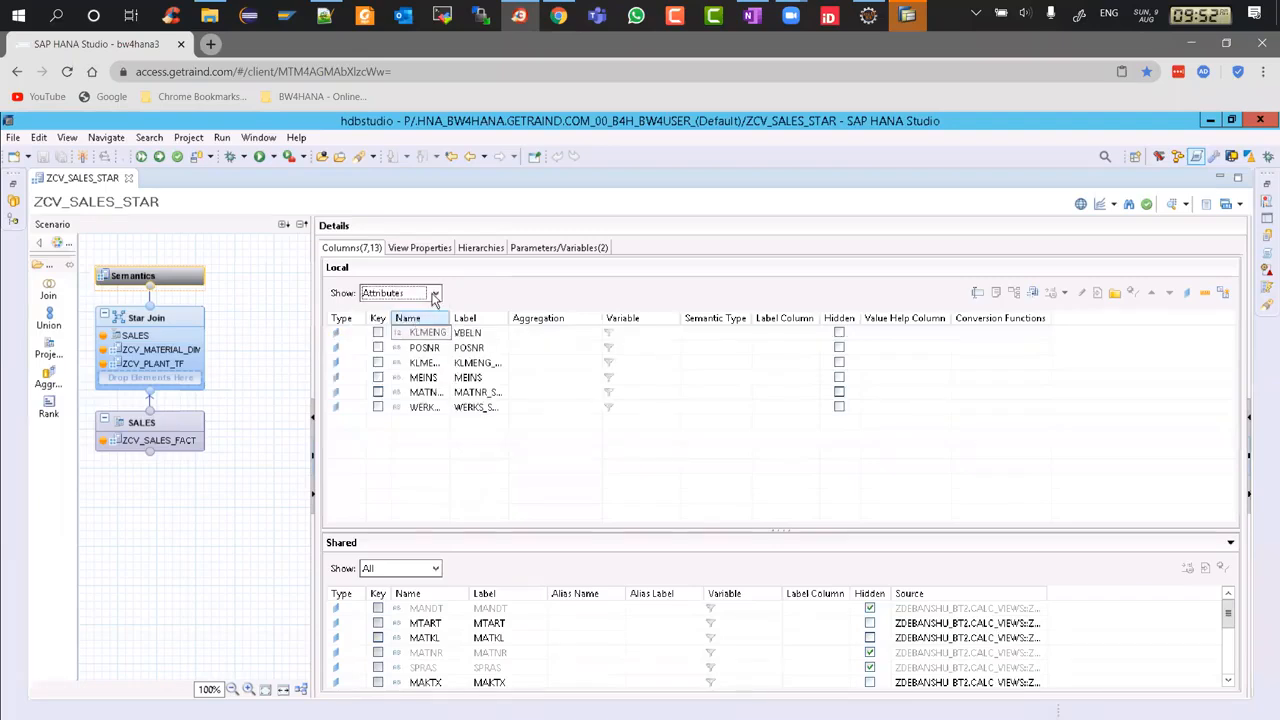
{"action": "left_click", "coordinate": [435, 294]}
{"action": "left_click", "coordinate": [395, 310]}
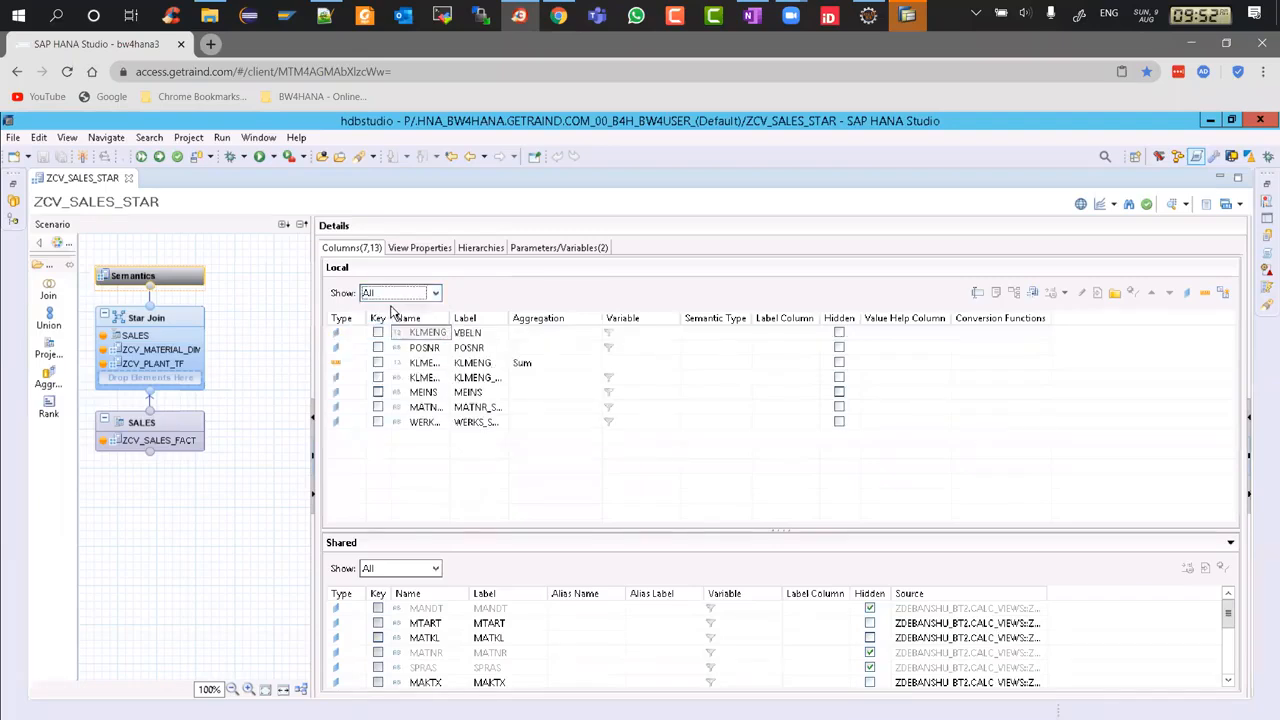
Review the view's input parameters and set its default client to Cross Client in the view properties.
{"action": "left_click", "coordinate": [586, 251]}
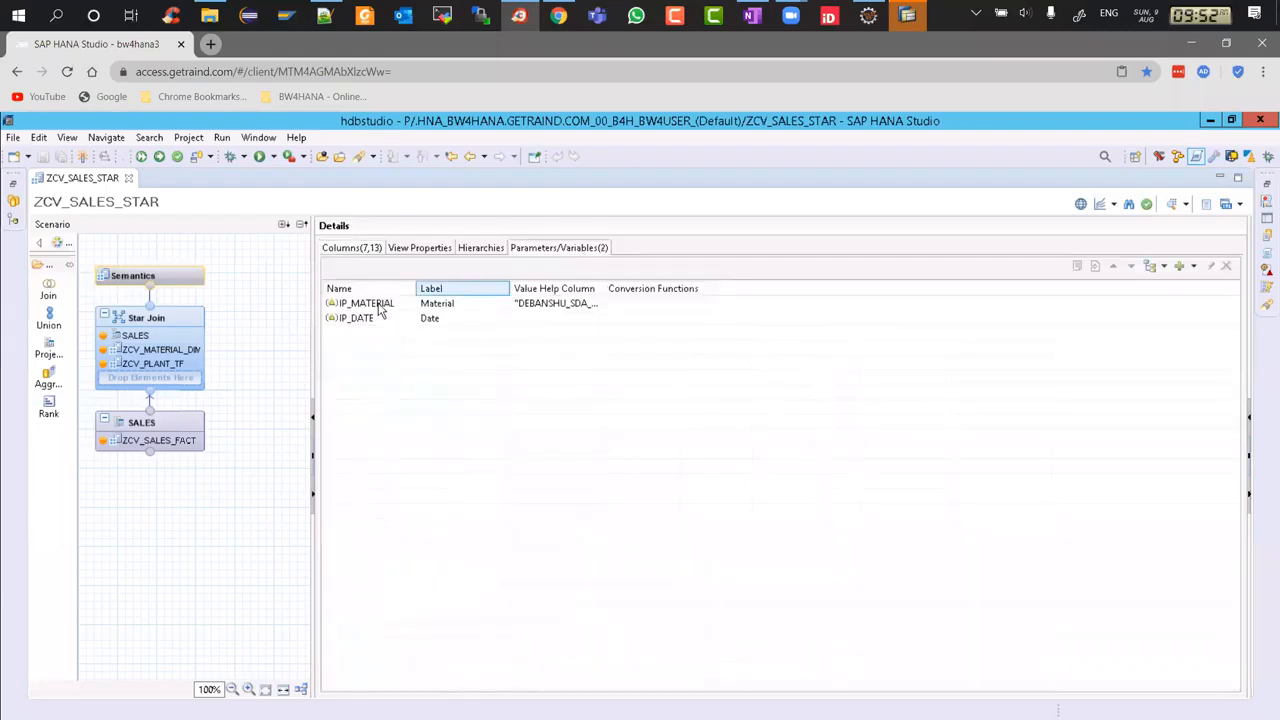
{"action": "left_click", "coordinate": [368, 252]}
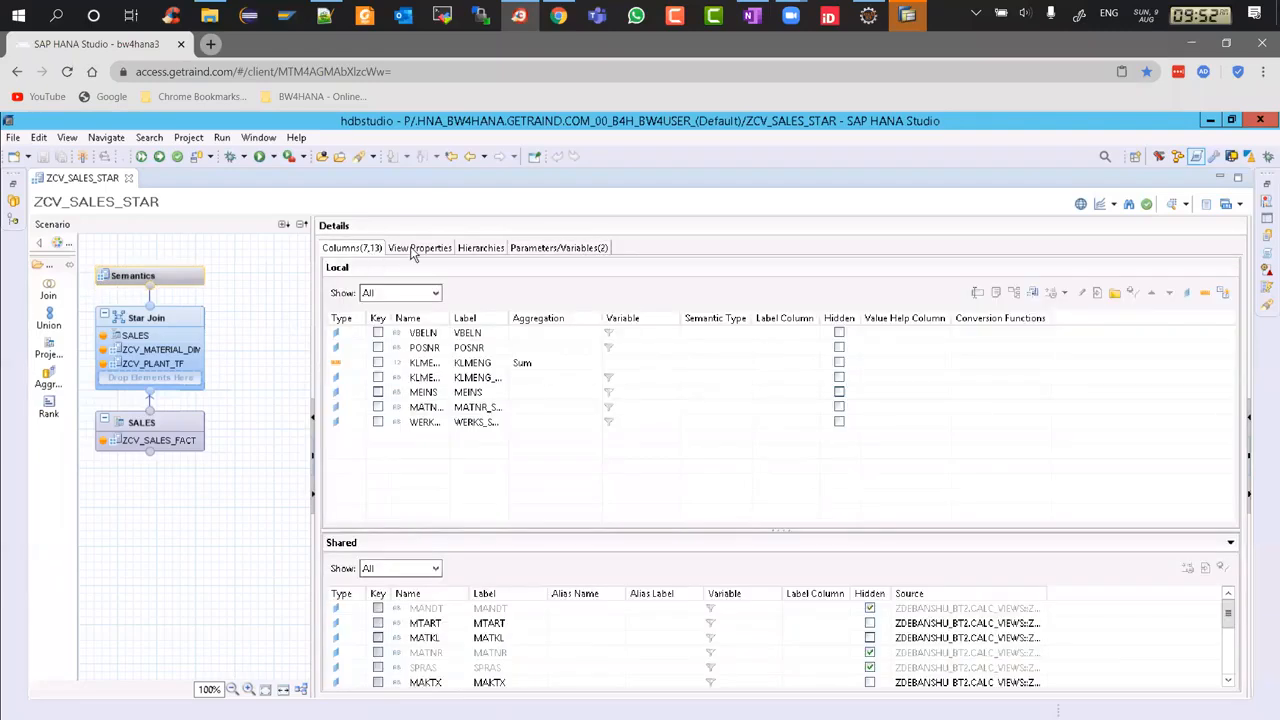
{"action": "left_click", "coordinate": [413, 250]}
{"action": "left_click", "coordinate": [688, 434]}
{"action": "left_click", "coordinate": [498, 461]}
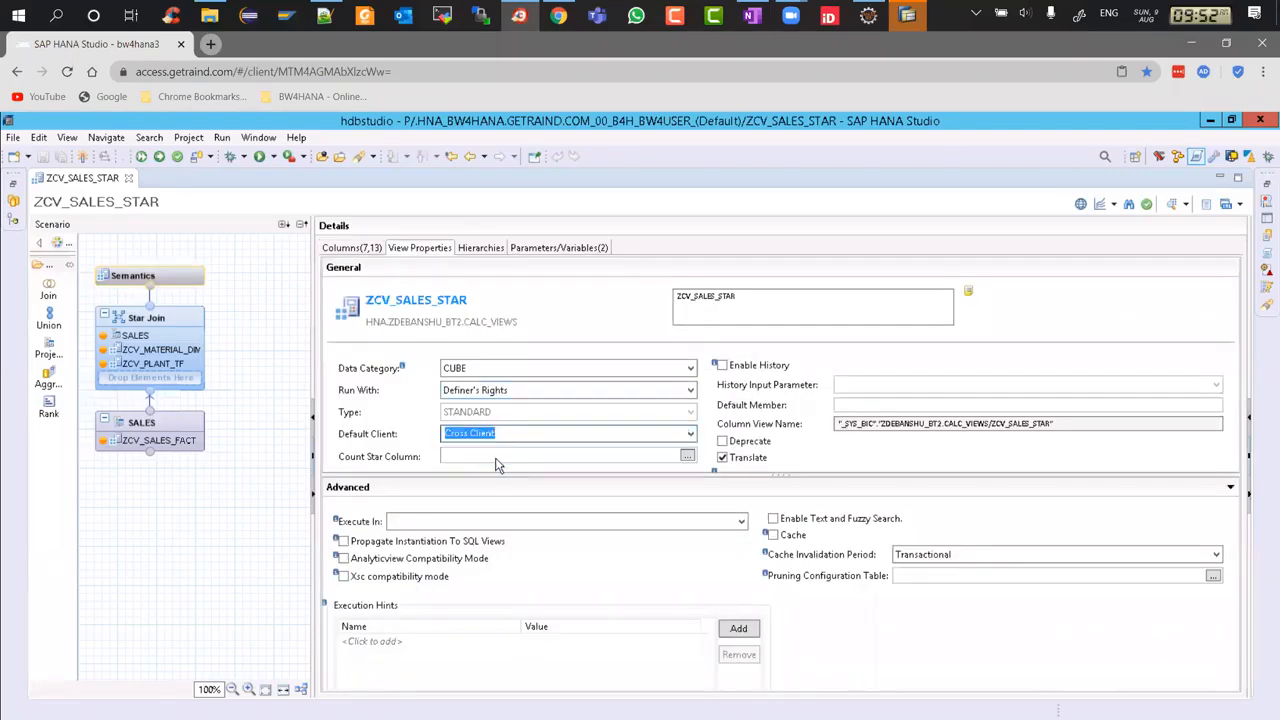
Save and activate the ZCV_SALES_STAR calculation view and check the activation output.
{"action": "left_click", "coordinate": [350, 250]}
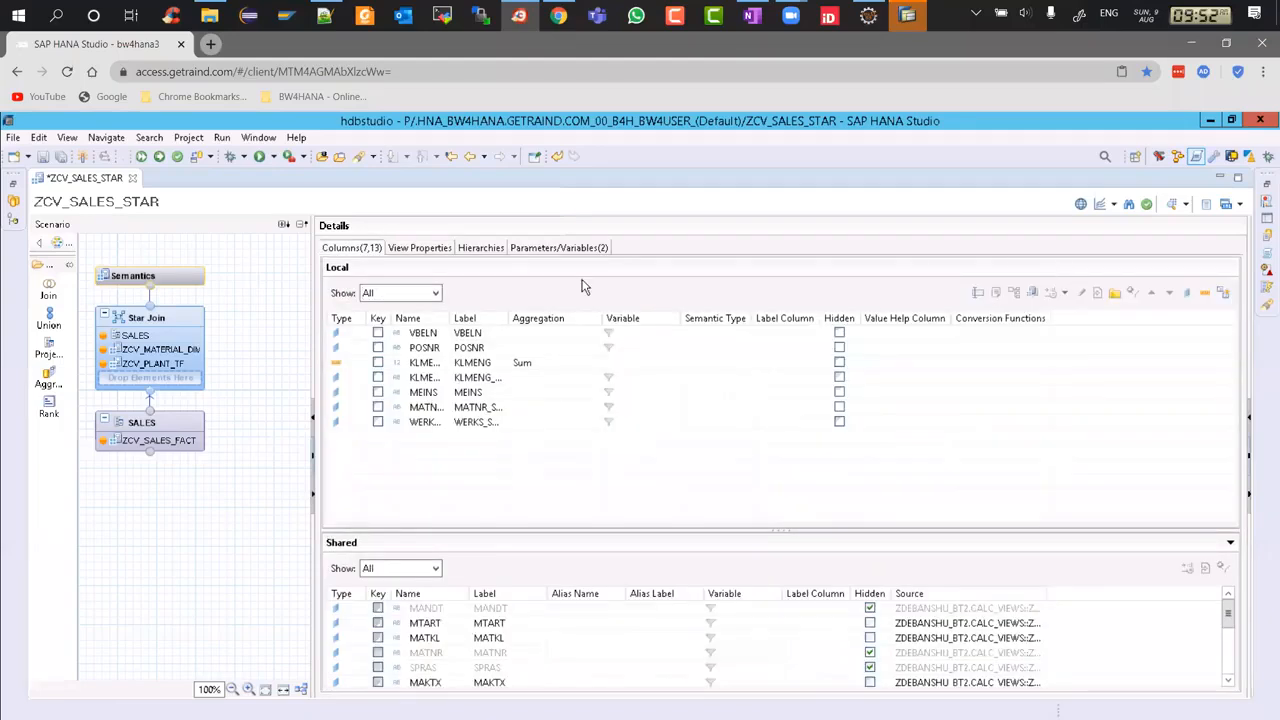
{"action": "left_click", "coordinate": [159, 156]}
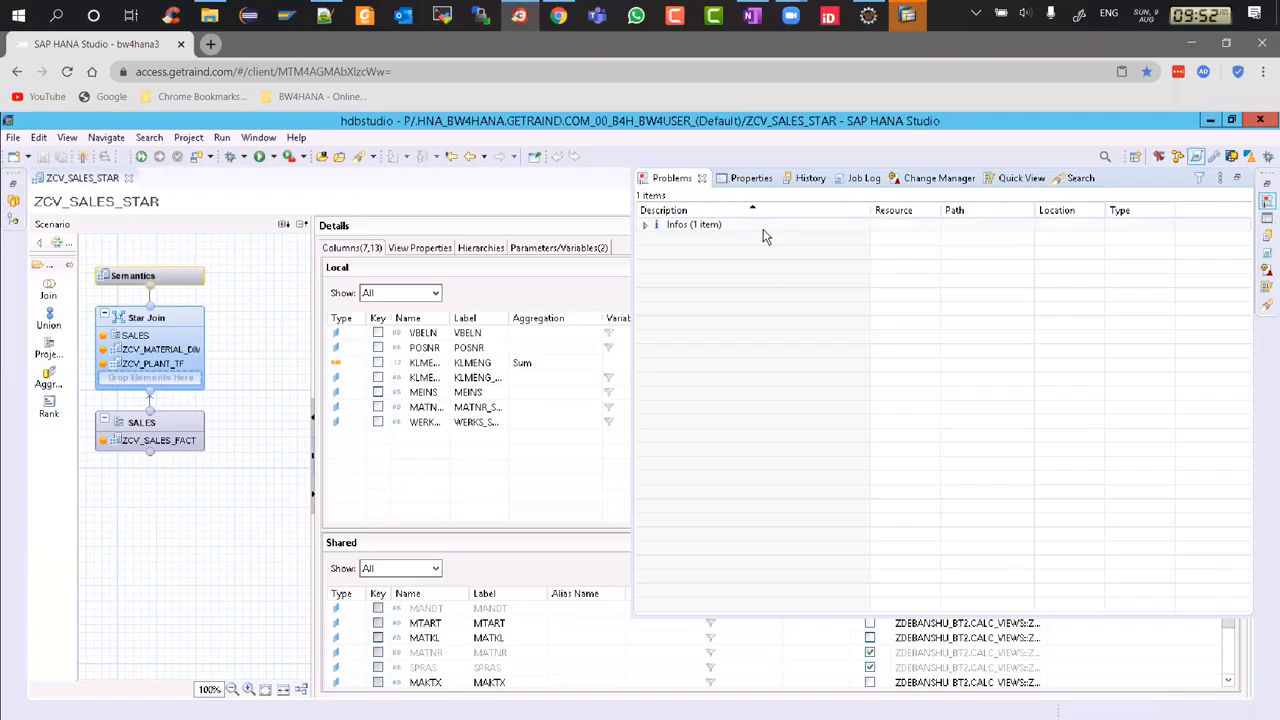
{"action": "left_click", "coordinate": [866, 178]}
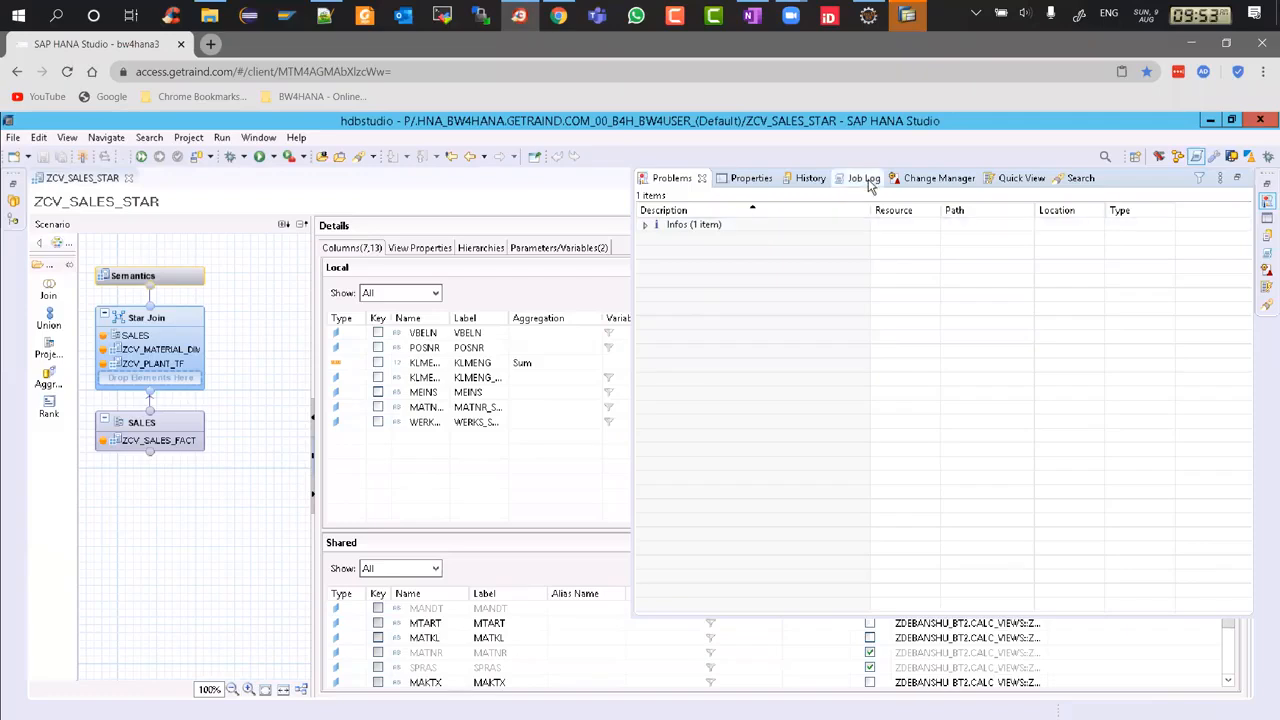
{"action": "left_click", "coordinate": [262, 298]}
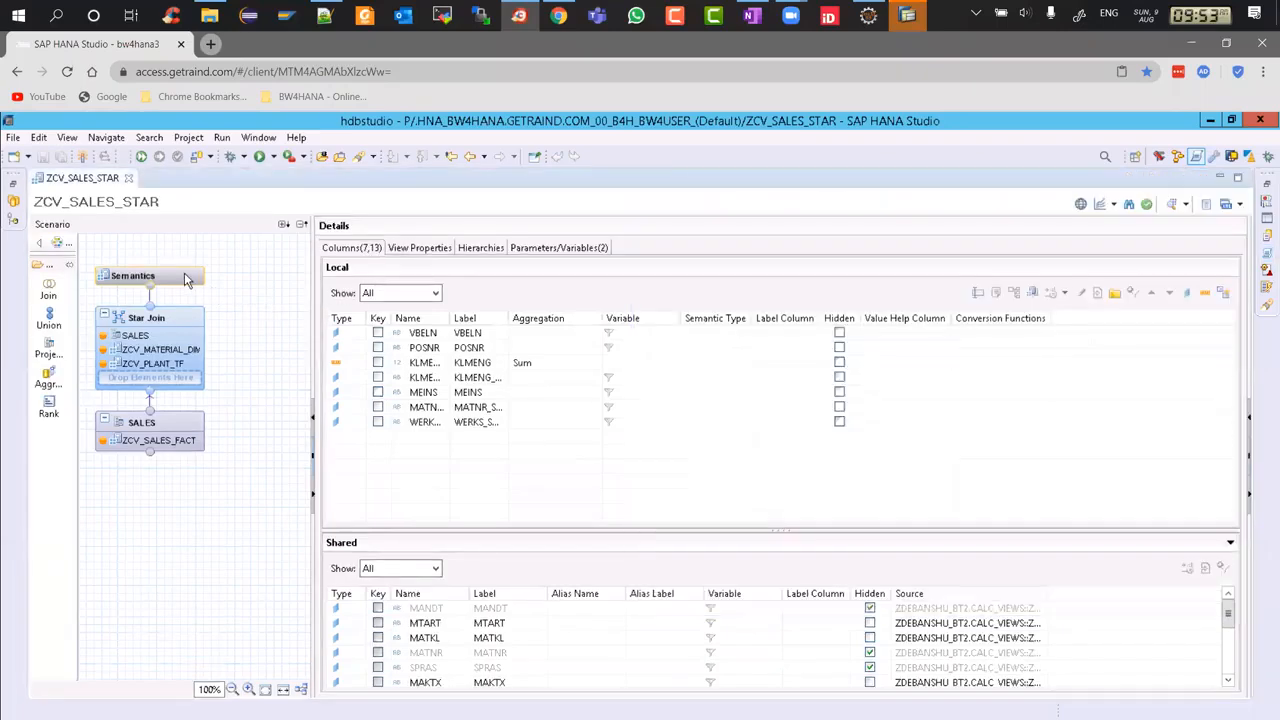
Preview the star join view's raw data using the first listed material for IP_MATERIAL and 2020-08-09 for IP_DATE.
{"action": "right_click", "coordinate": [184, 277]}
{"action": "left_click", "coordinate": [218, 282]}
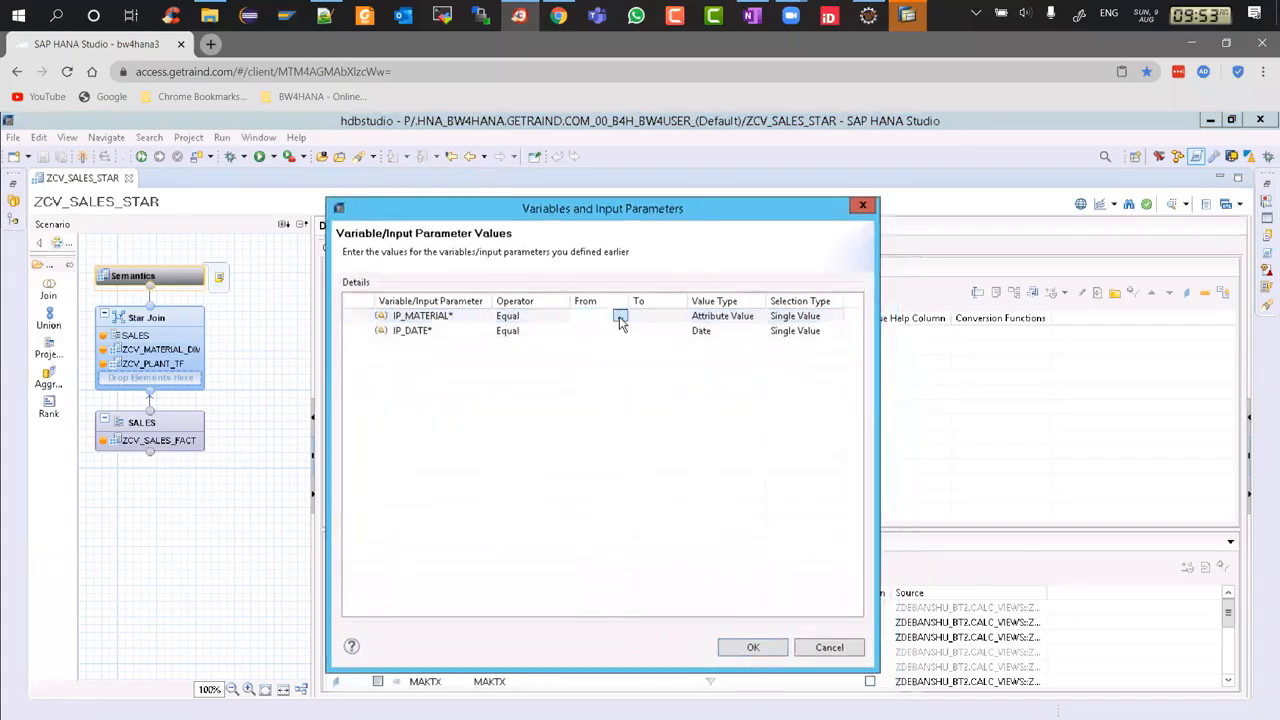
{"action": "left_click", "coordinate": [620, 316]}
{"action": "left_click", "coordinate": [572, 329]}
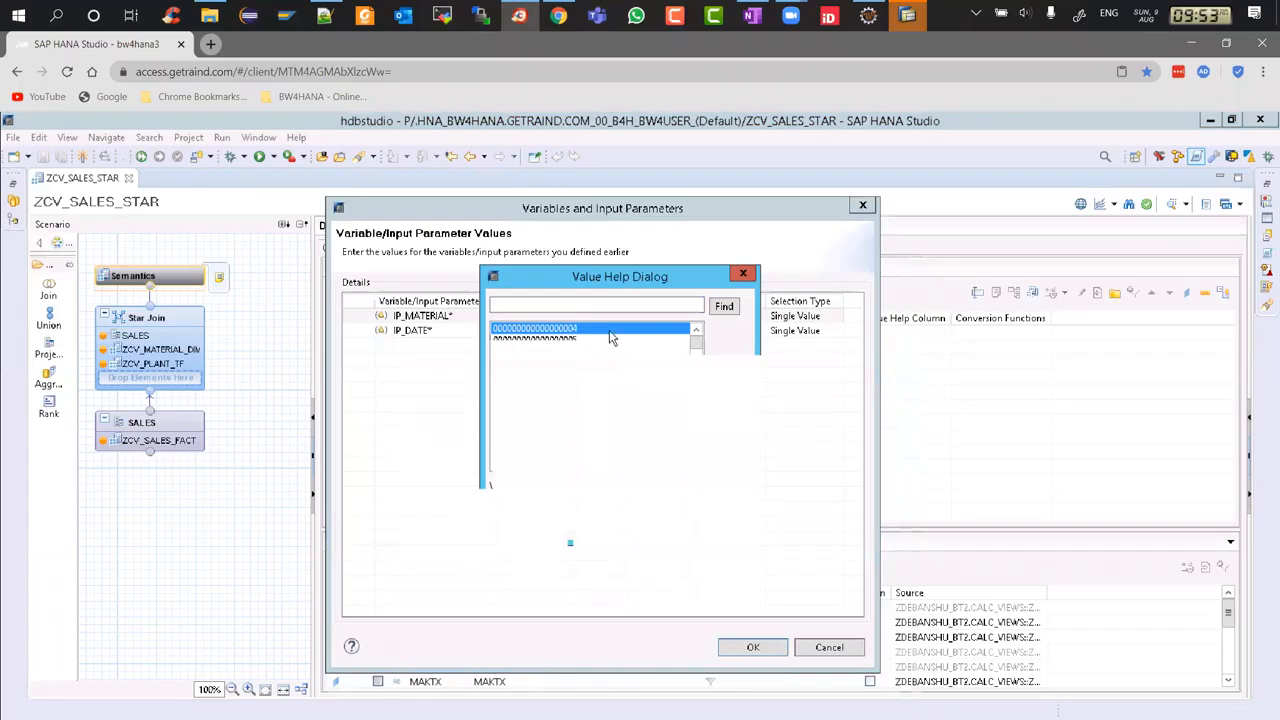
{"action": "double_click", "coordinate": [609, 330]}
{"action": "left_click", "coordinate": [620, 333]}
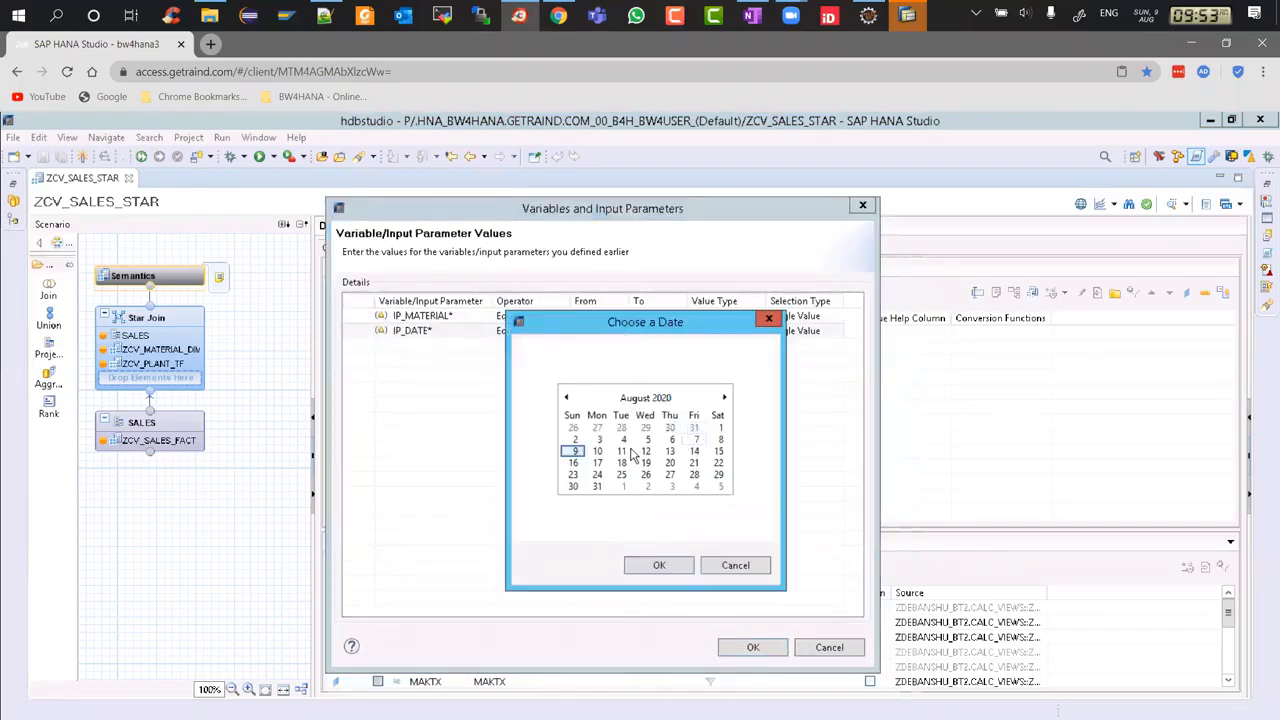
{"action": "left_click", "coordinate": [753, 647]}
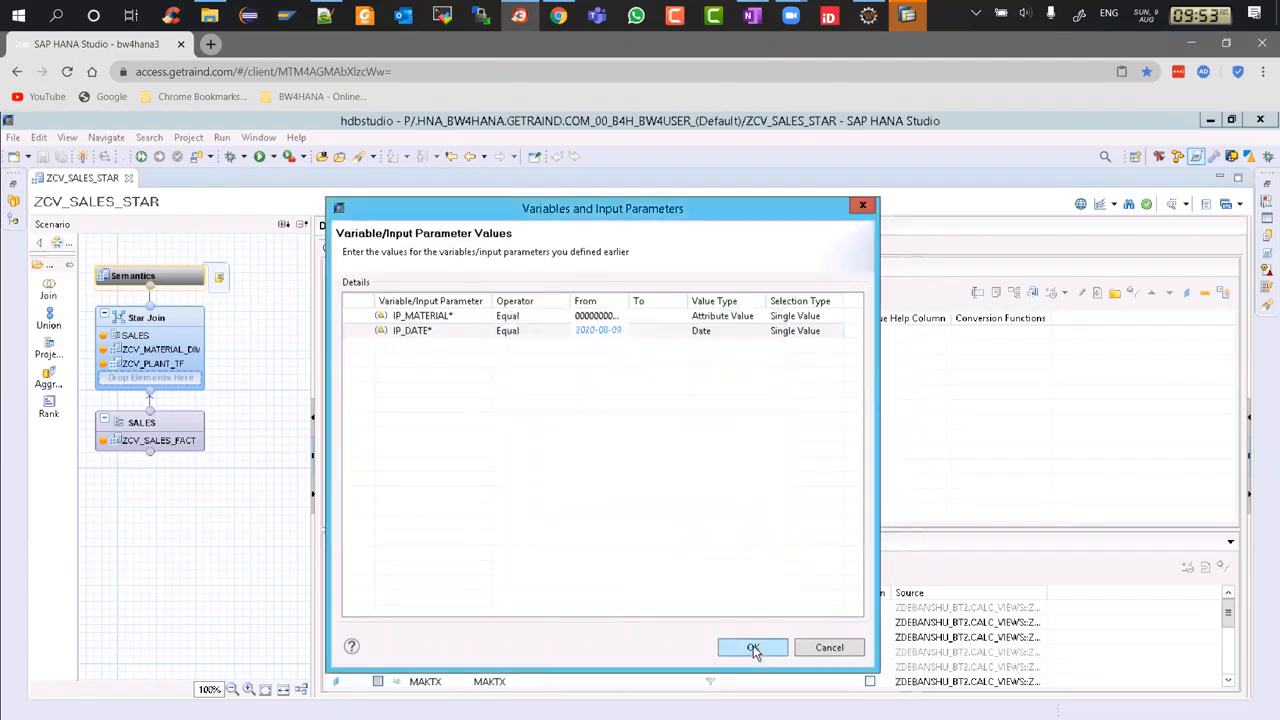
{"action": "left_click", "coordinate": [753, 647]}
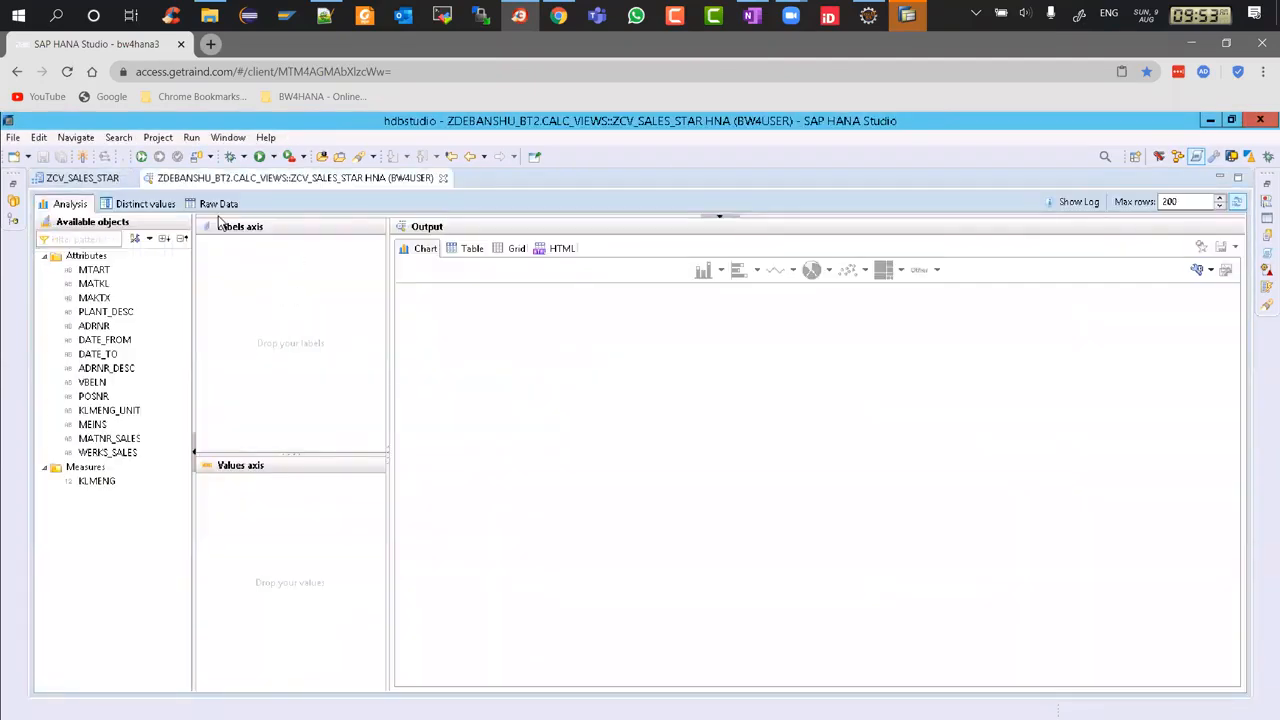
{"action": "left_click", "coordinate": [222, 204]}
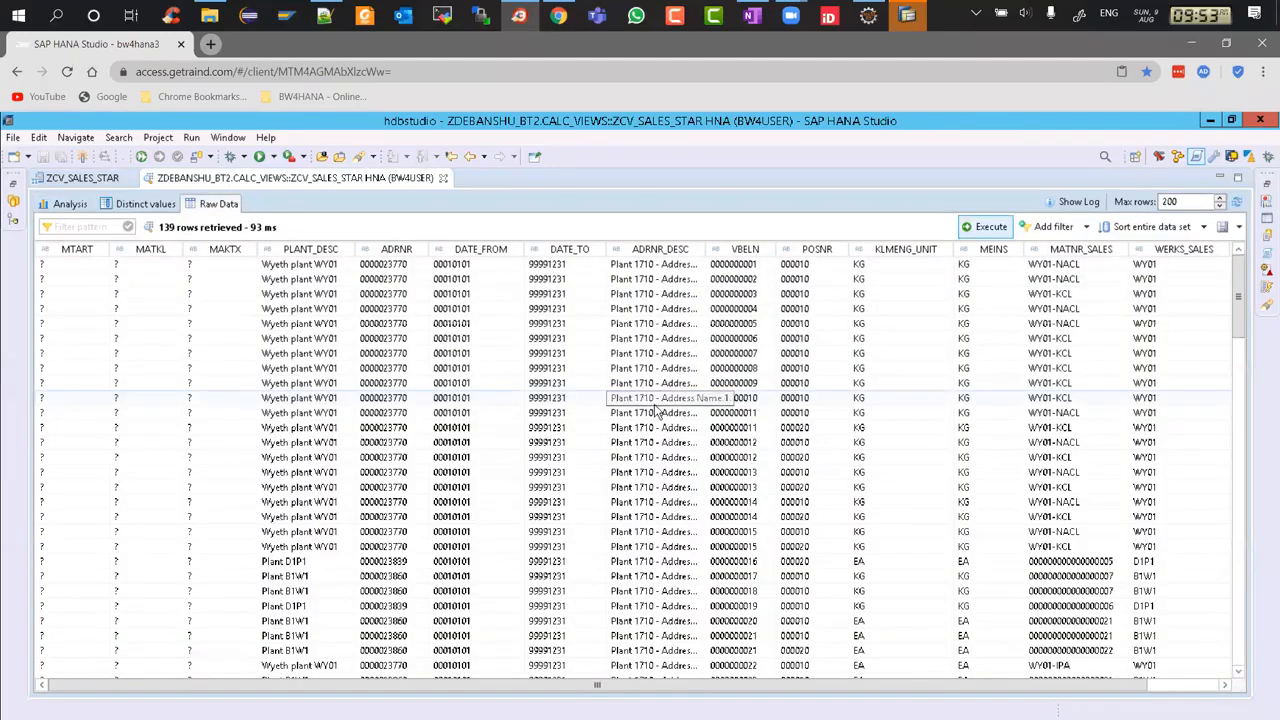
Open the ZCV_SALES calculation view and compare its join layout with the star join in ZCV_SALES_STAR.
{"action": "left_click", "coordinate": [80, 184]}
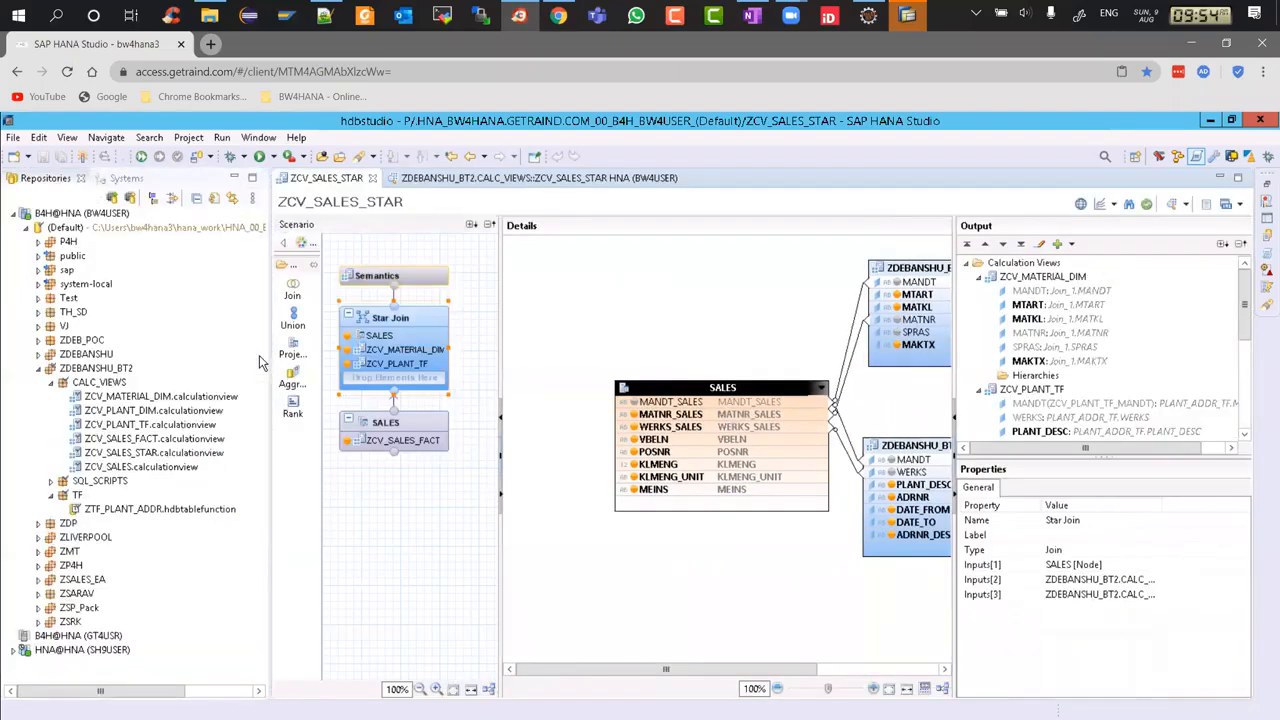
{"action": "double_click", "coordinate": [117, 474]}
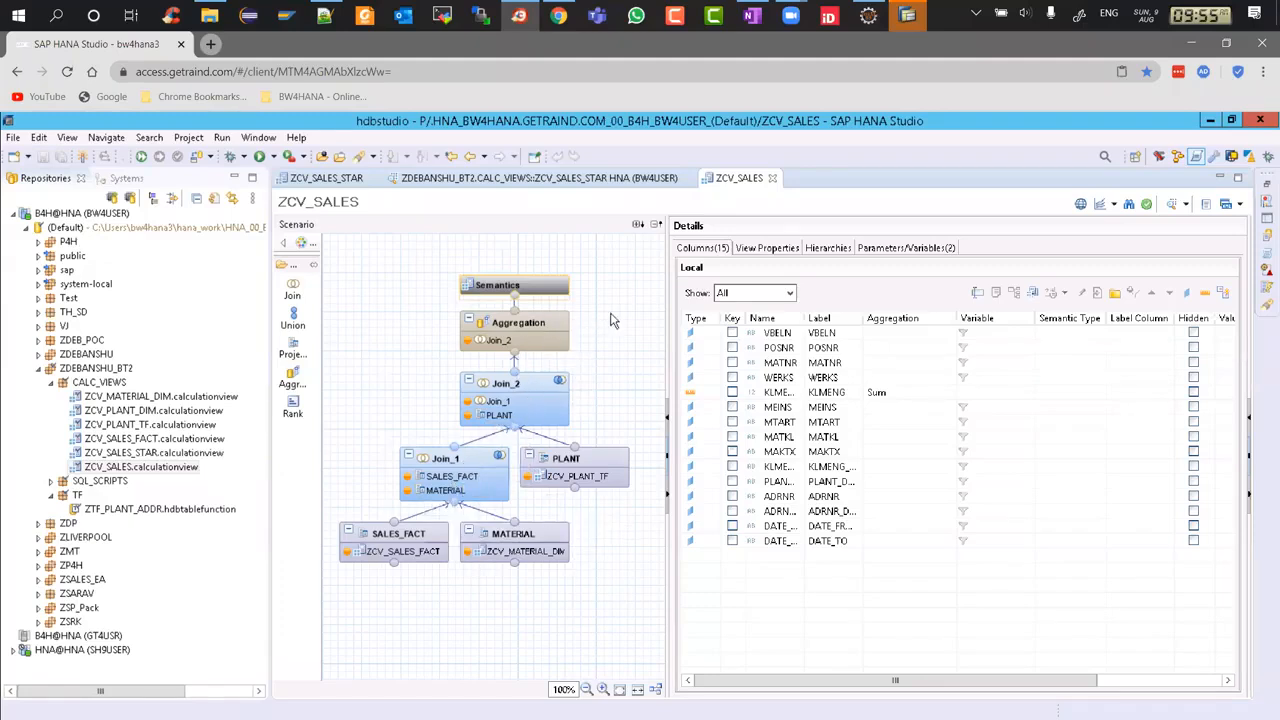
{"action": "left_click", "coordinate": [344, 185]}
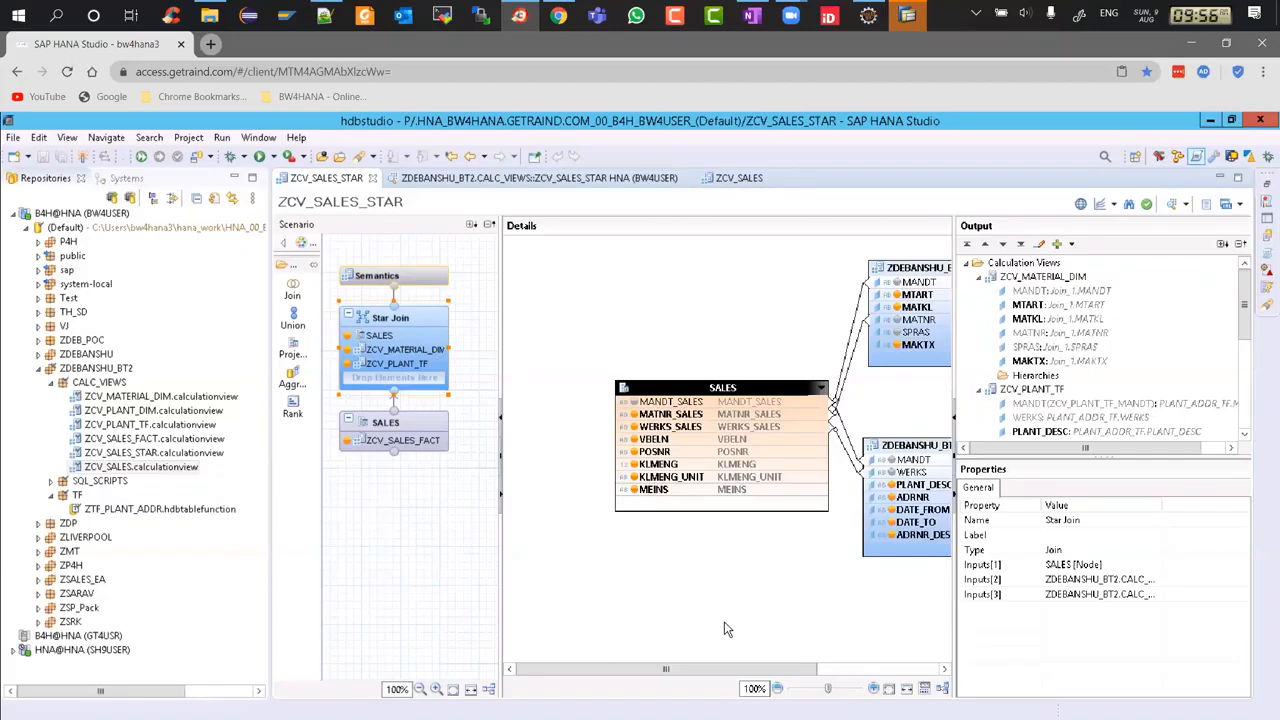
{"action": "left_click", "coordinate": [739, 177]}
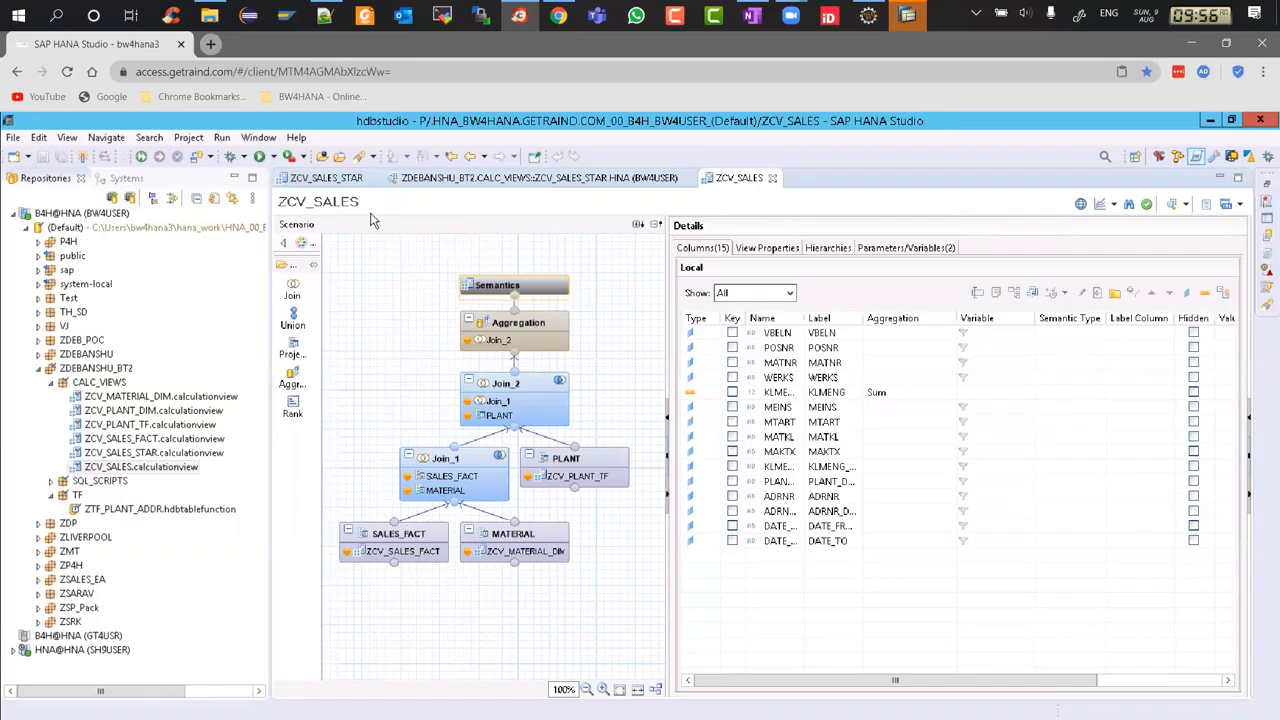
{"action": "left_click", "coordinate": [328, 178]}
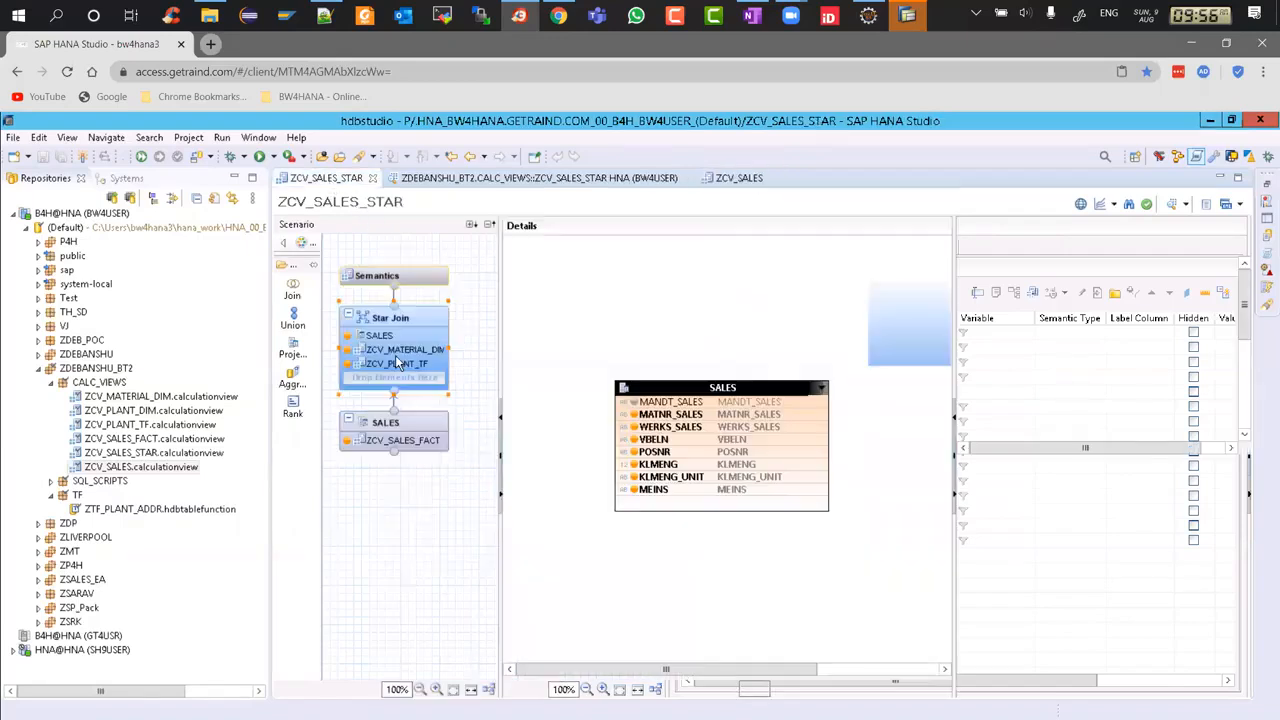
{"action": "left_click", "coordinate": [420, 521]}
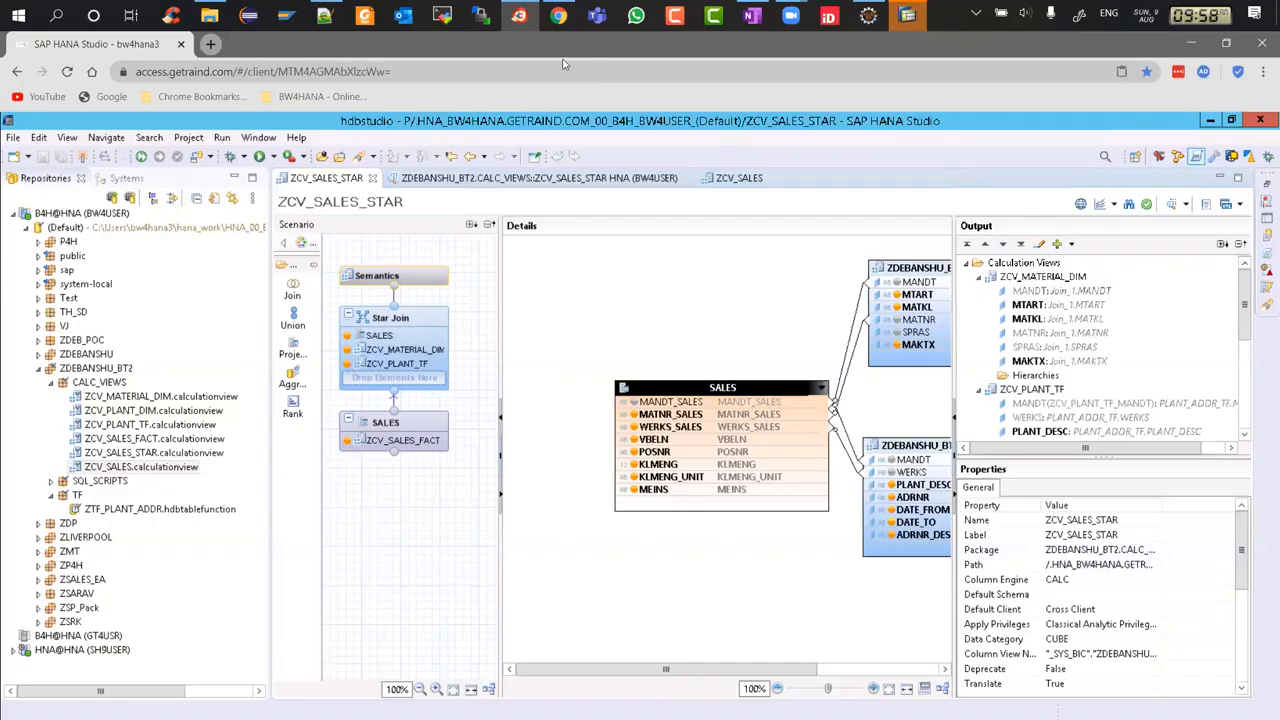
Switch to OneNote and open the HANA Join types workbook attached under S02 - Native HANA Modeling - Part 1.
{"action": "left_click", "coordinate": [754, 18]}
{"action": "left_click", "coordinate": [200, 276]}
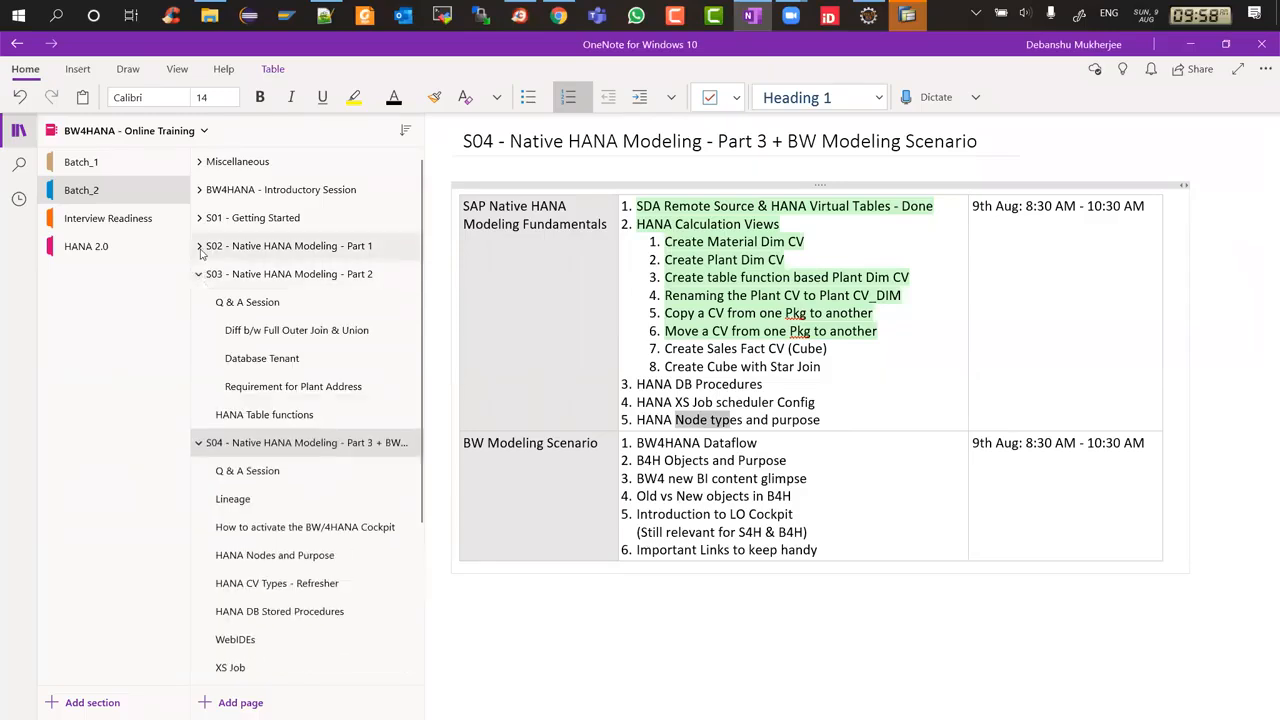
{"action": "left_click", "coordinate": [200, 247]}
{"action": "left_click", "coordinate": [262, 414]}
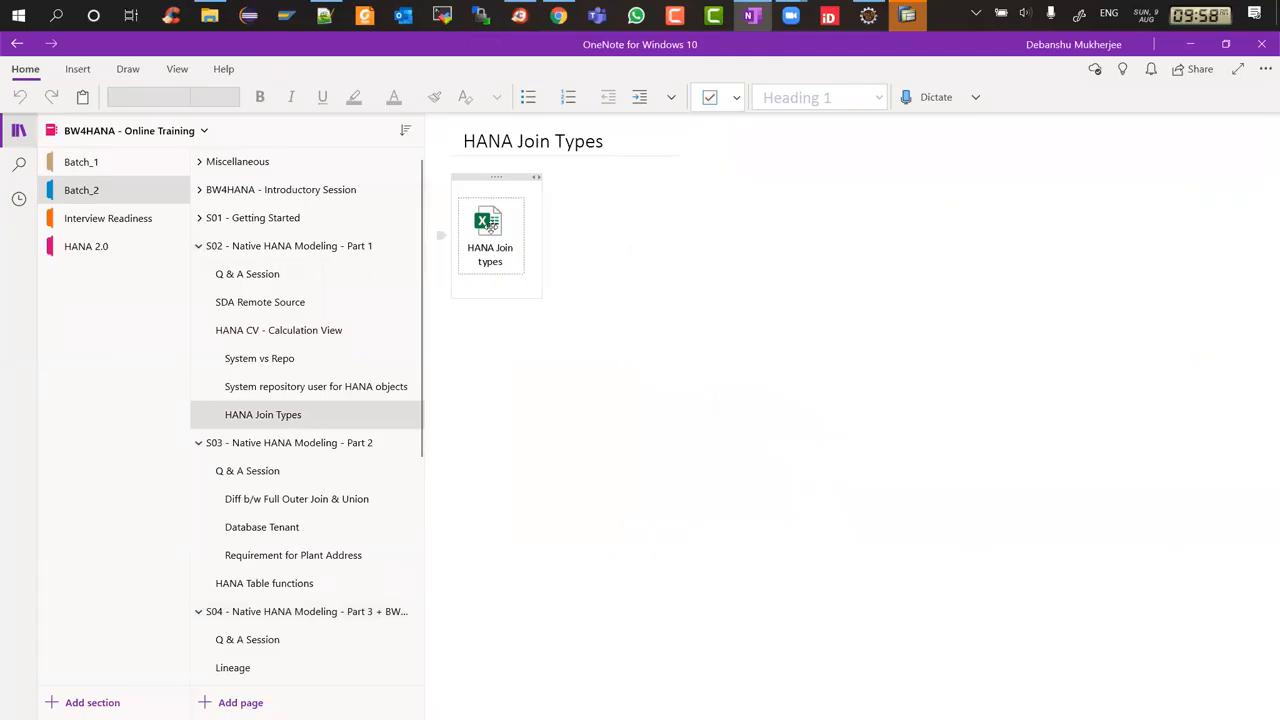
{"action": "double_click", "coordinate": [490, 226]}
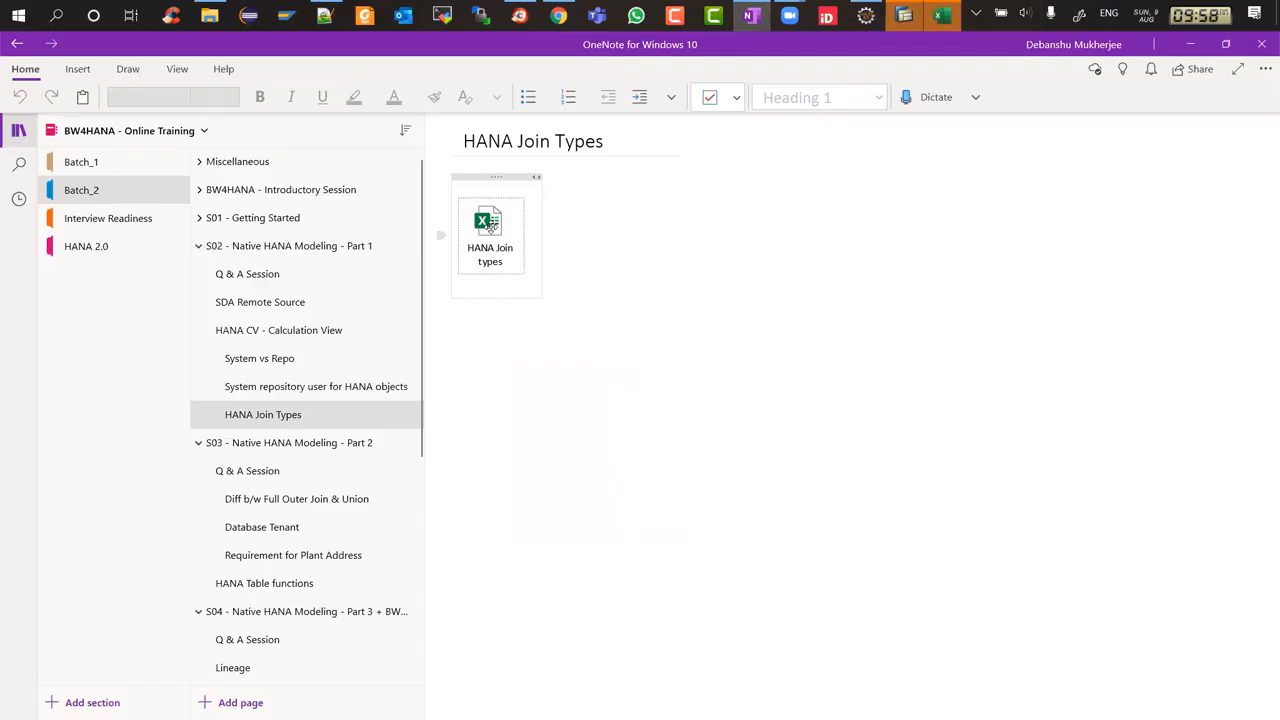
Examine the referential join examples in the join types workbook, including the cases with and without right-table columns.
{"action": "scroll", "coordinate": [303, 430], "scroll_direction": "down", "scroll_amount": 3}
{"action": "scroll", "coordinate": [305, 430], "scroll_direction": "up", "scroll_amount": 5}
{"action": "scroll", "coordinate": [305, 430], "scroll_direction": "up", "scroll_amount": 3}
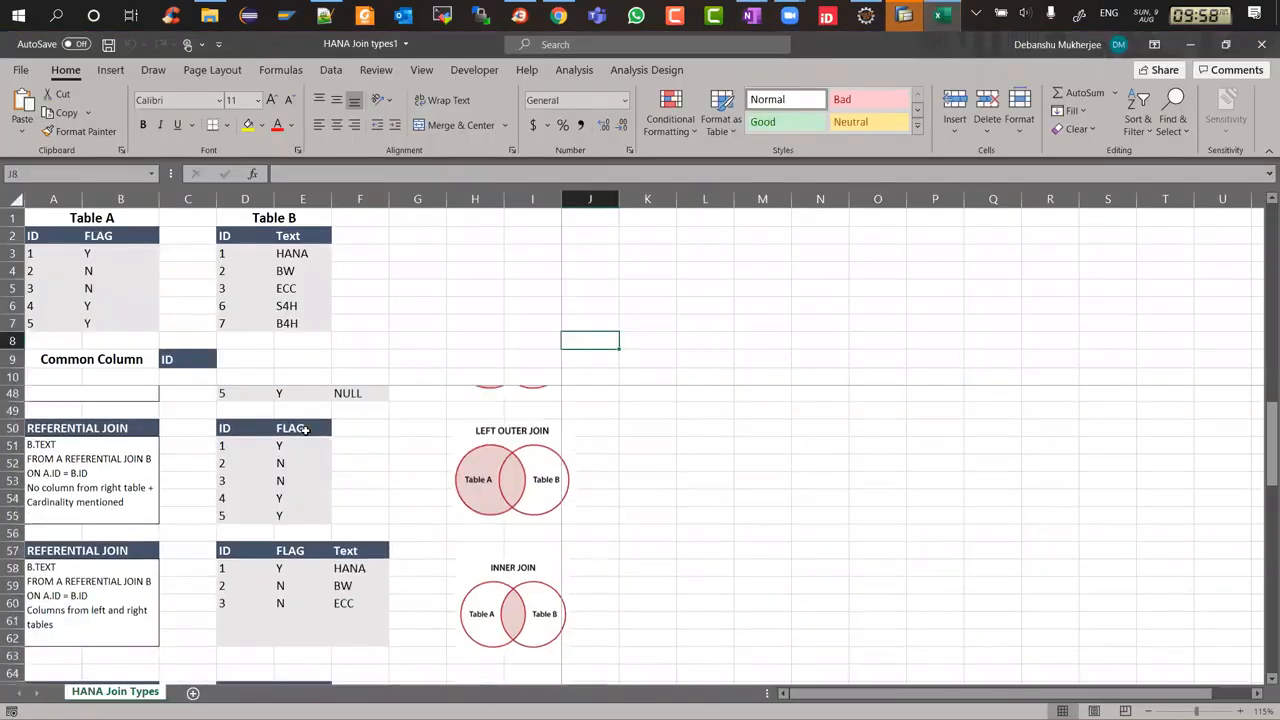
{"action": "scroll", "coordinate": [305, 428], "scroll_direction": "down", "scroll_amount": 2}
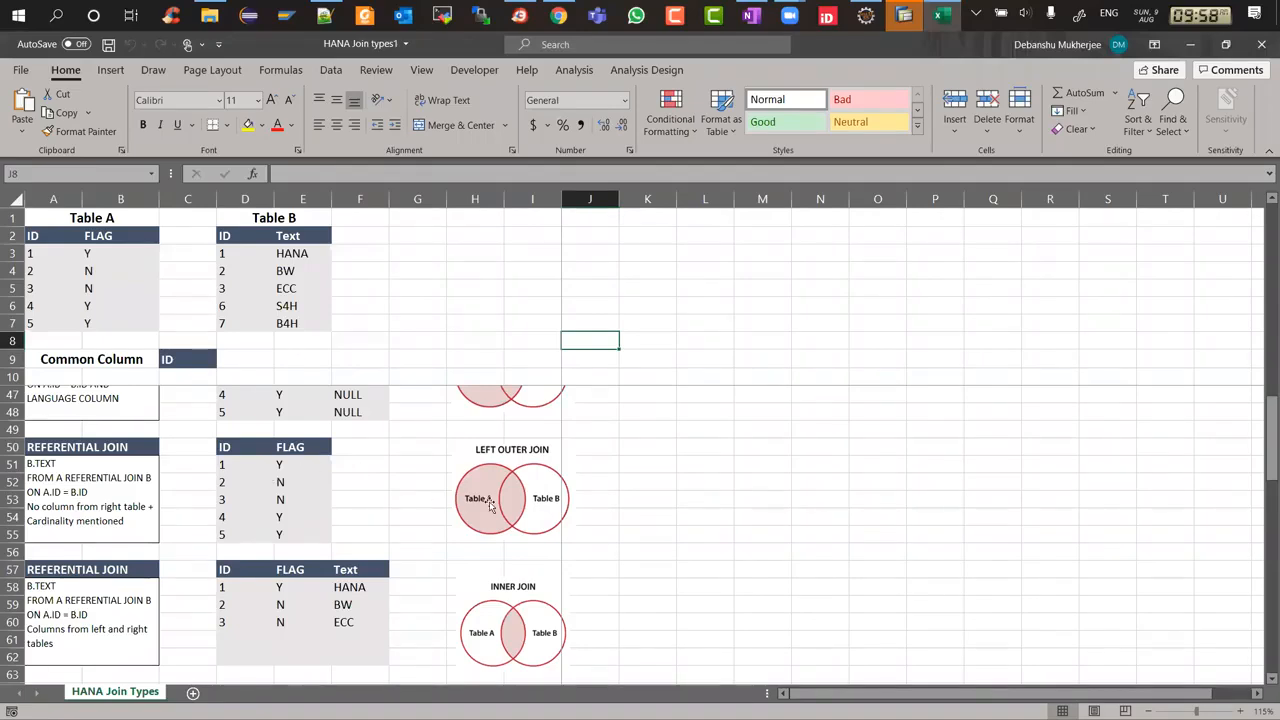
{"action": "scroll", "coordinate": [371, 531], "scroll_direction": "down", "scroll_amount": 1}
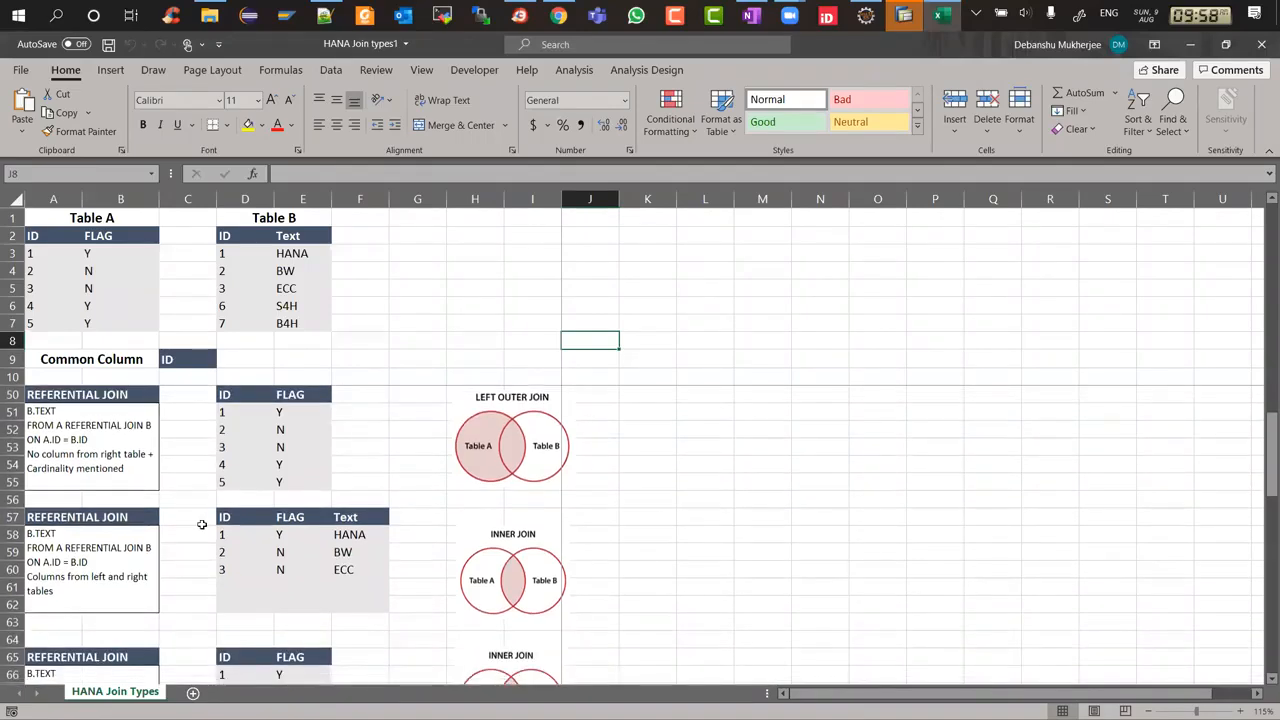
{"action": "scroll", "coordinate": [200, 525], "scroll_direction": "down", "scroll_amount": 2}
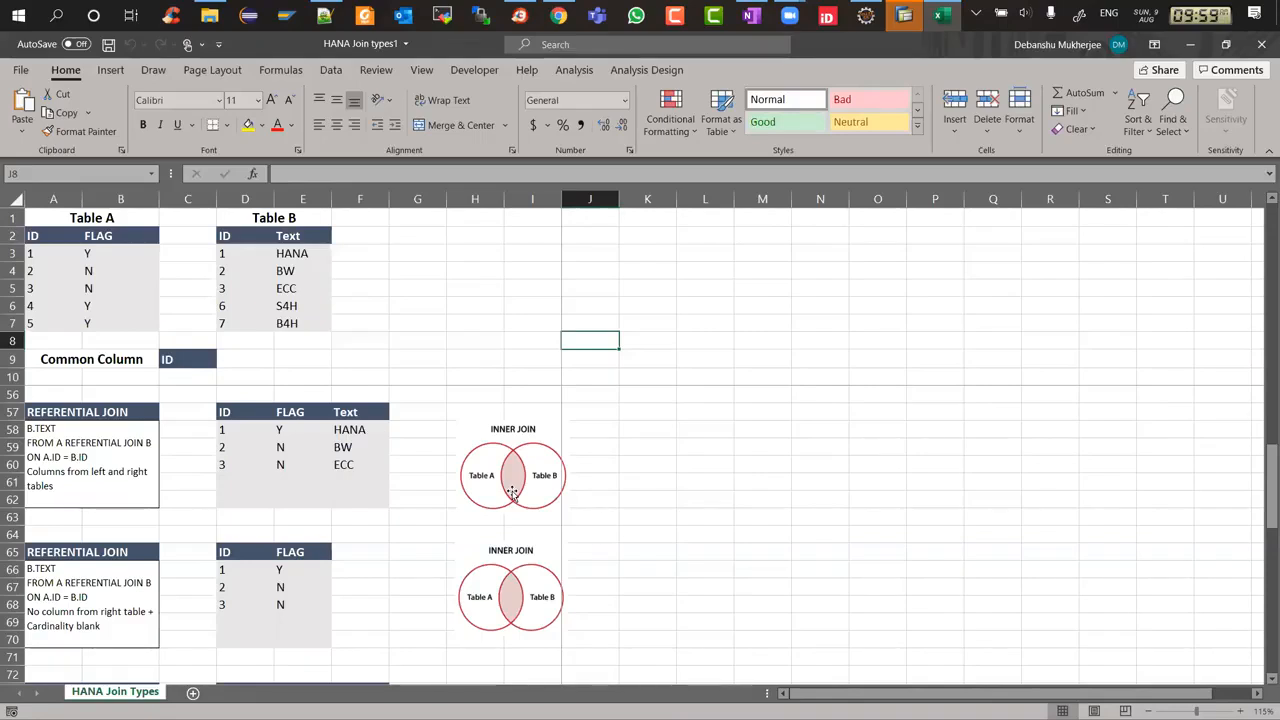
Switch back to SAP HANA Studio and display the Star Join node's details in ZCV_SALES_STAR.
{"action": "key", "text": "alt+Tab"}
{"action": "key", "text": "alt+Tab"}
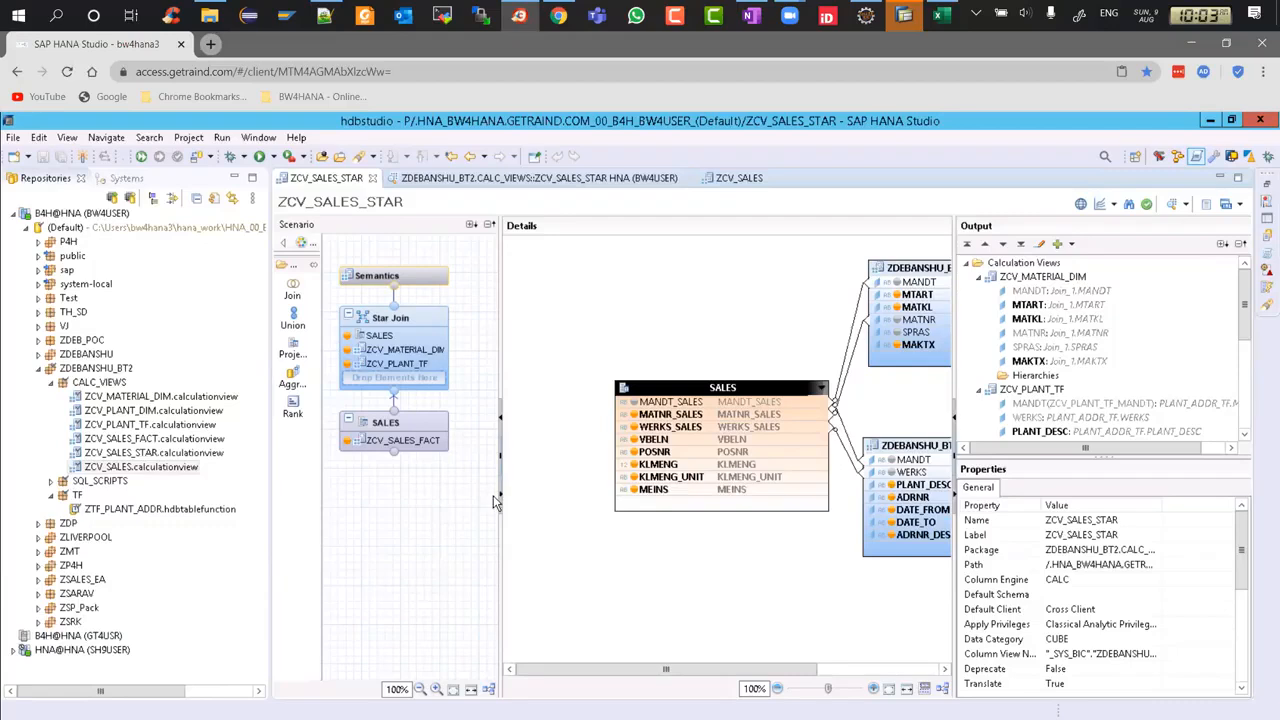
{"action": "left_click", "coordinate": [424, 316]}
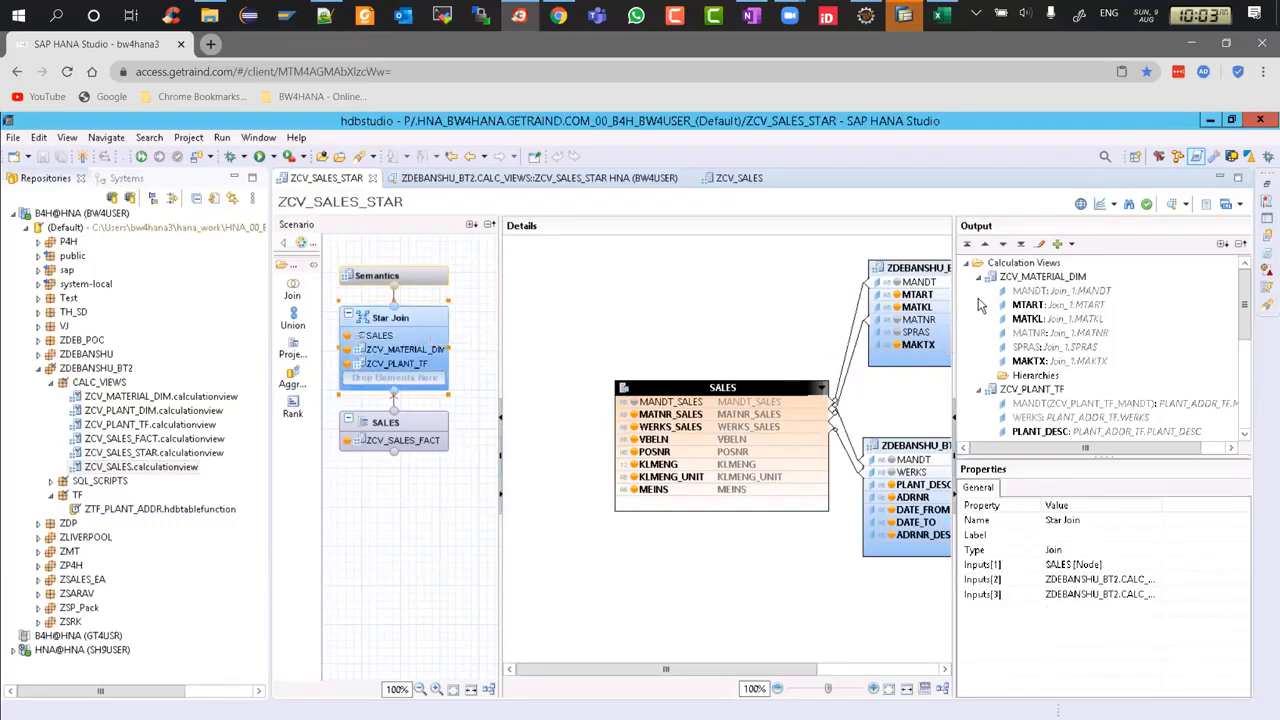
Review the Star Join node's input parameters and their data source mappings, leaving the mappings unchanged.
{"action": "left_click", "coordinate": [969, 265]}
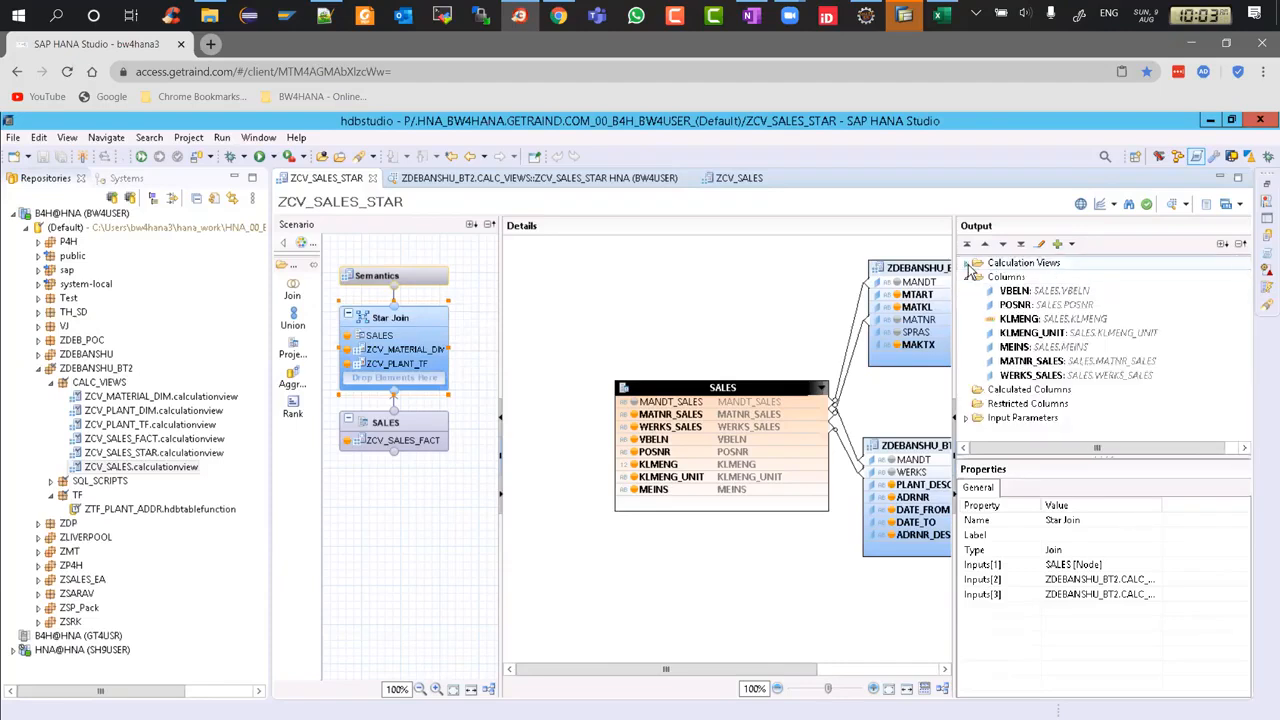
{"action": "left_click", "coordinate": [967, 279]}
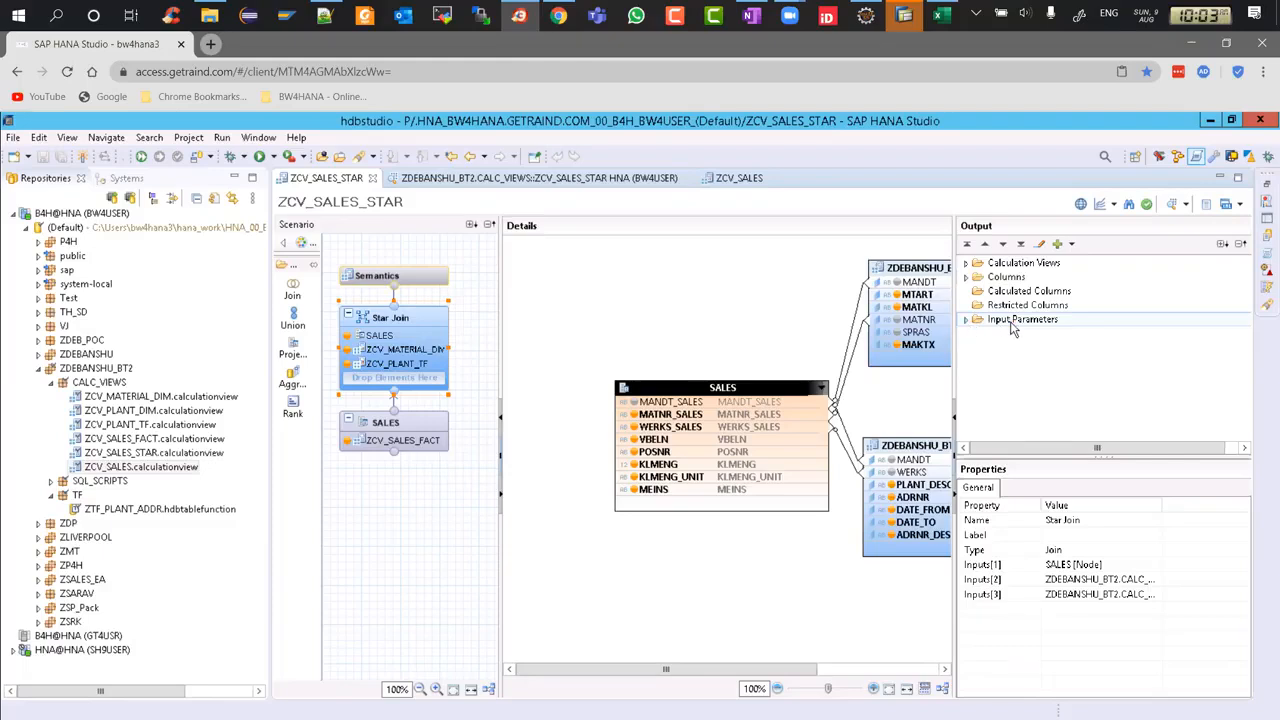
{"action": "right_click", "coordinate": [1016, 321]}
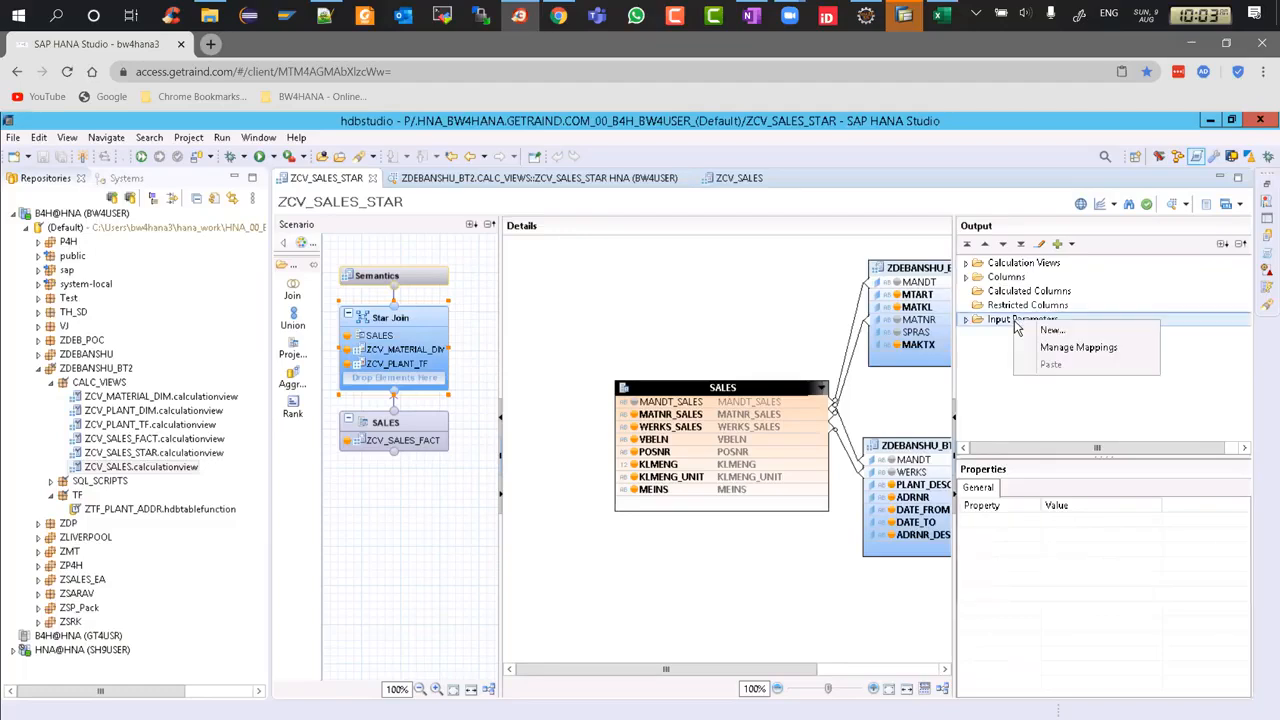
{"action": "left_click", "coordinate": [1110, 348]}
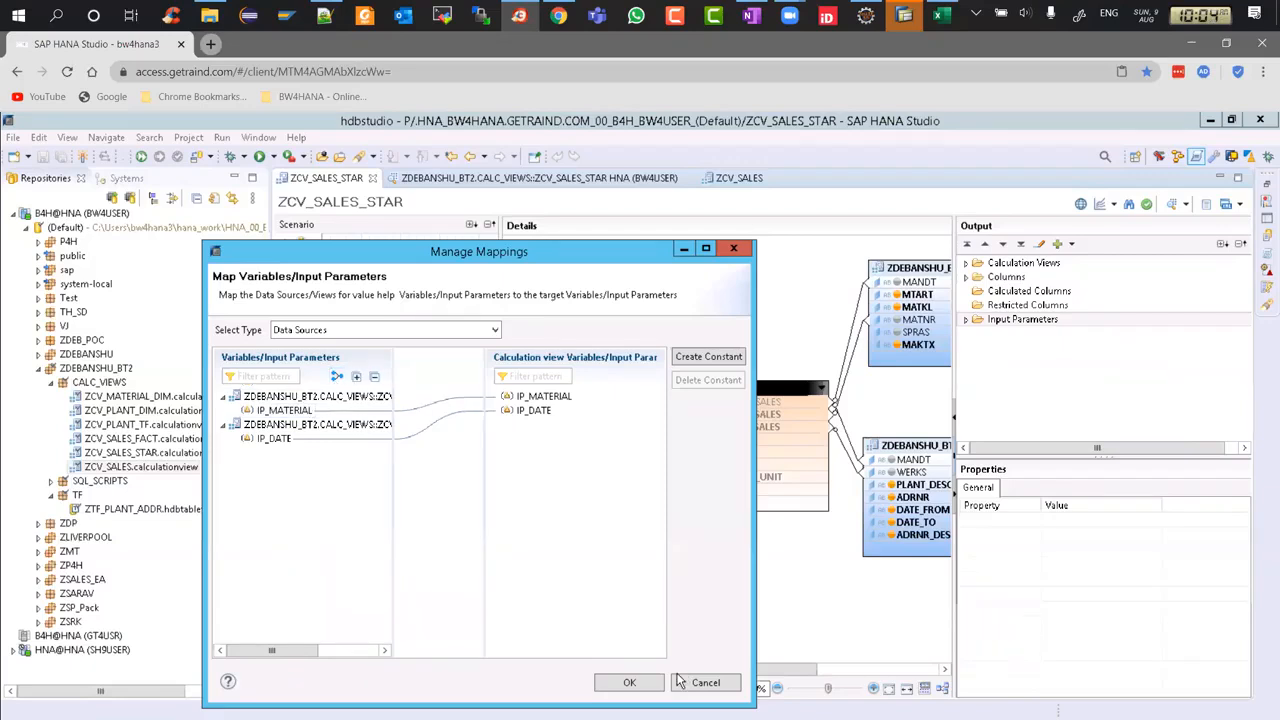
{"action": "left_click", "coordinate": [706, 683]}
{"action": "left_click", "coordinate": [967, 320]}
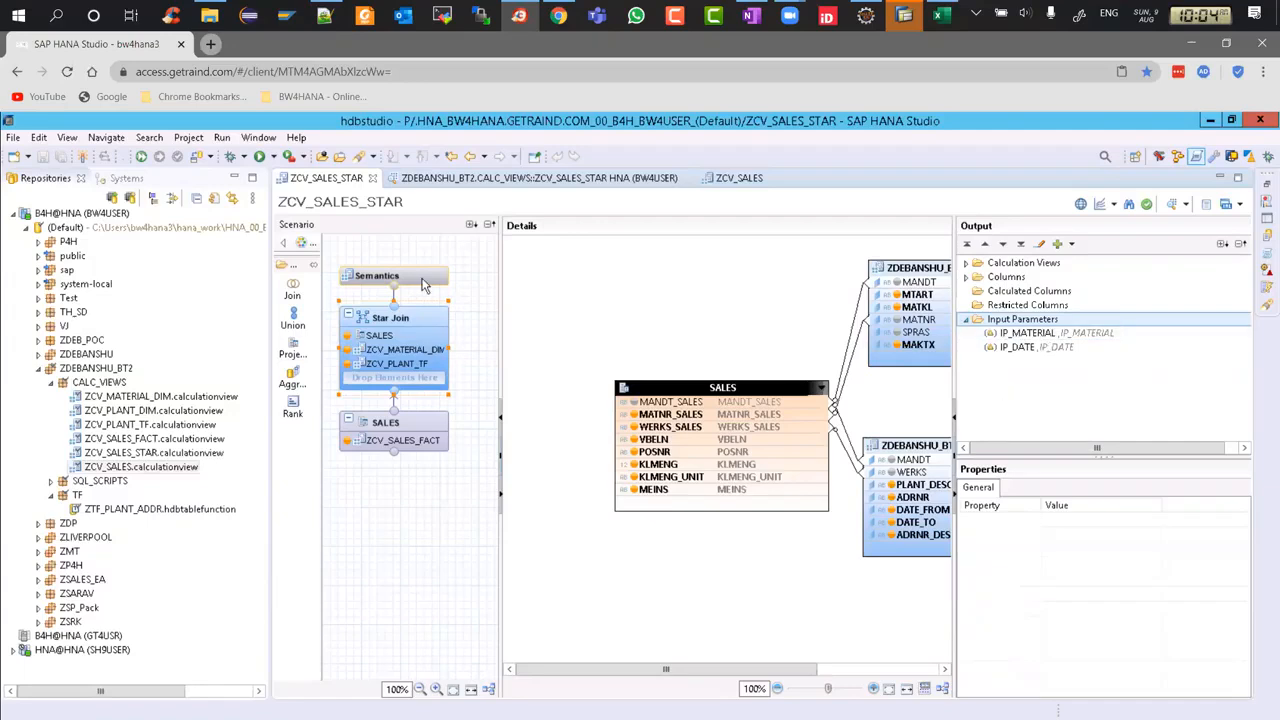
Check the parameters defined in the Semantics node of ZCV_SALES_STAR and review their data source mappings.
{"action": "left_click", "coordinate": [421, 285]}
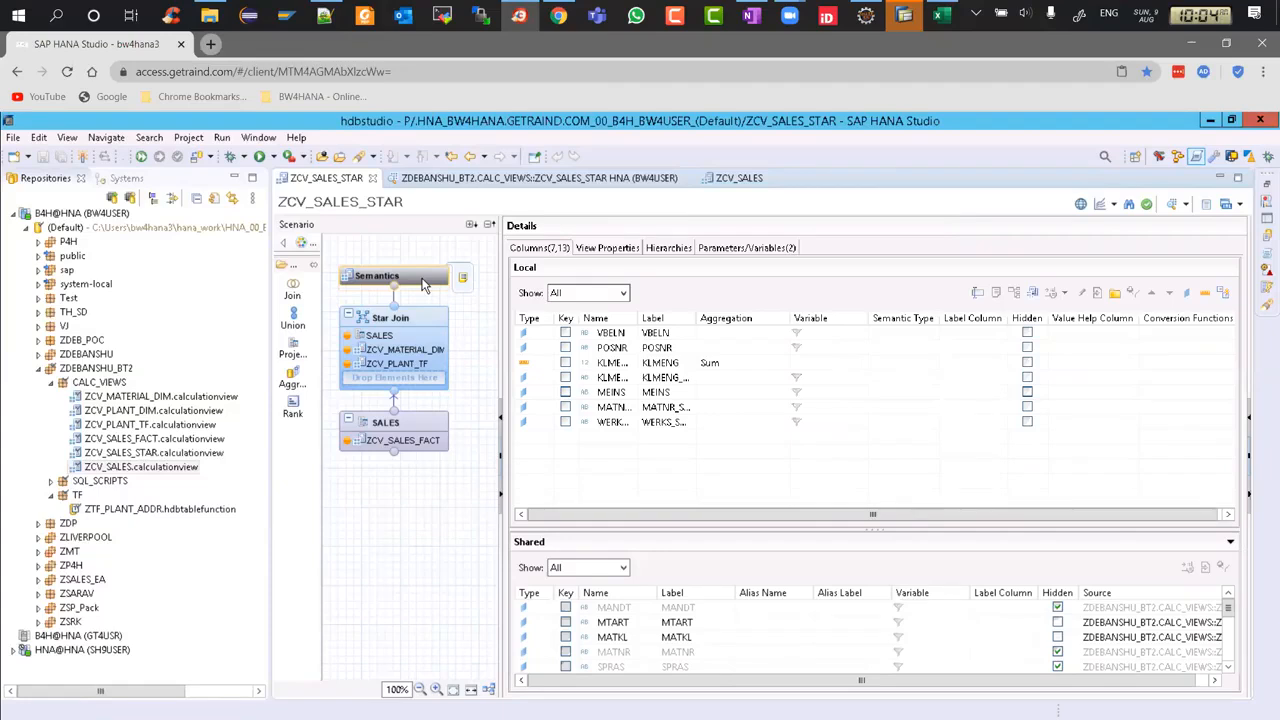
{"action": "left_click", "coordinate": [775, 249]}
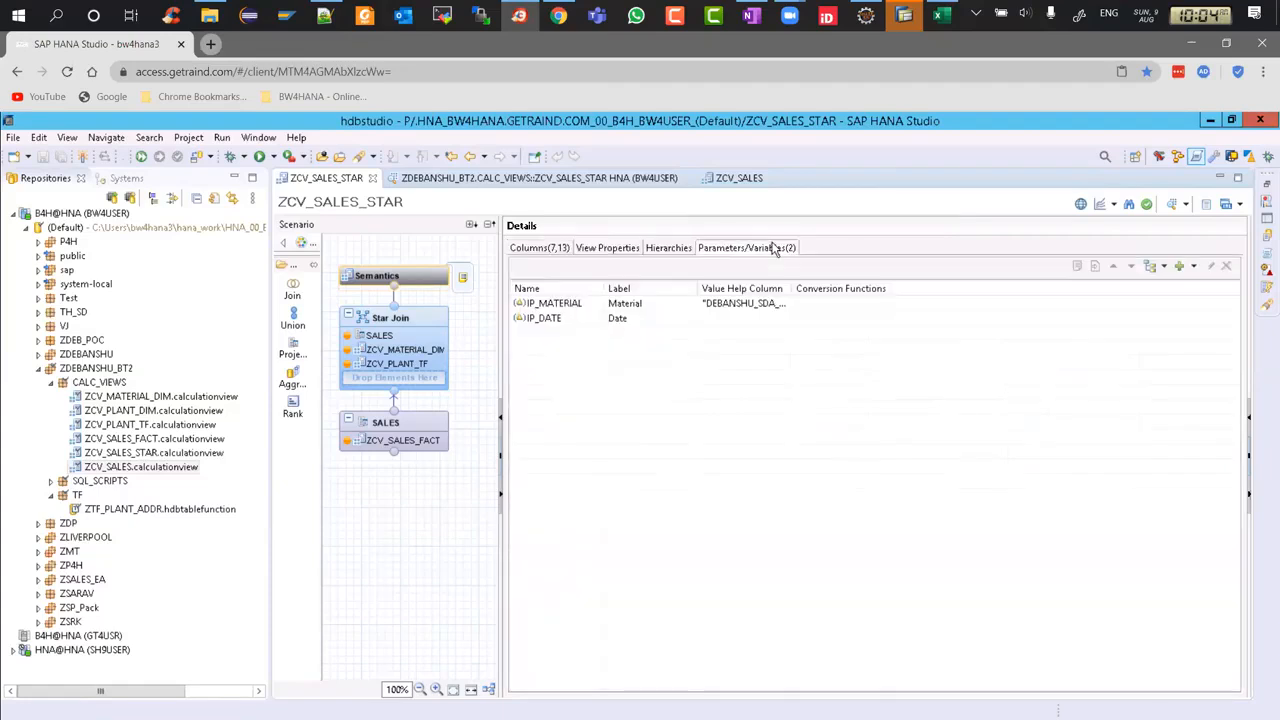
{"action": "left_click", "coordinate": [1152, 268]}
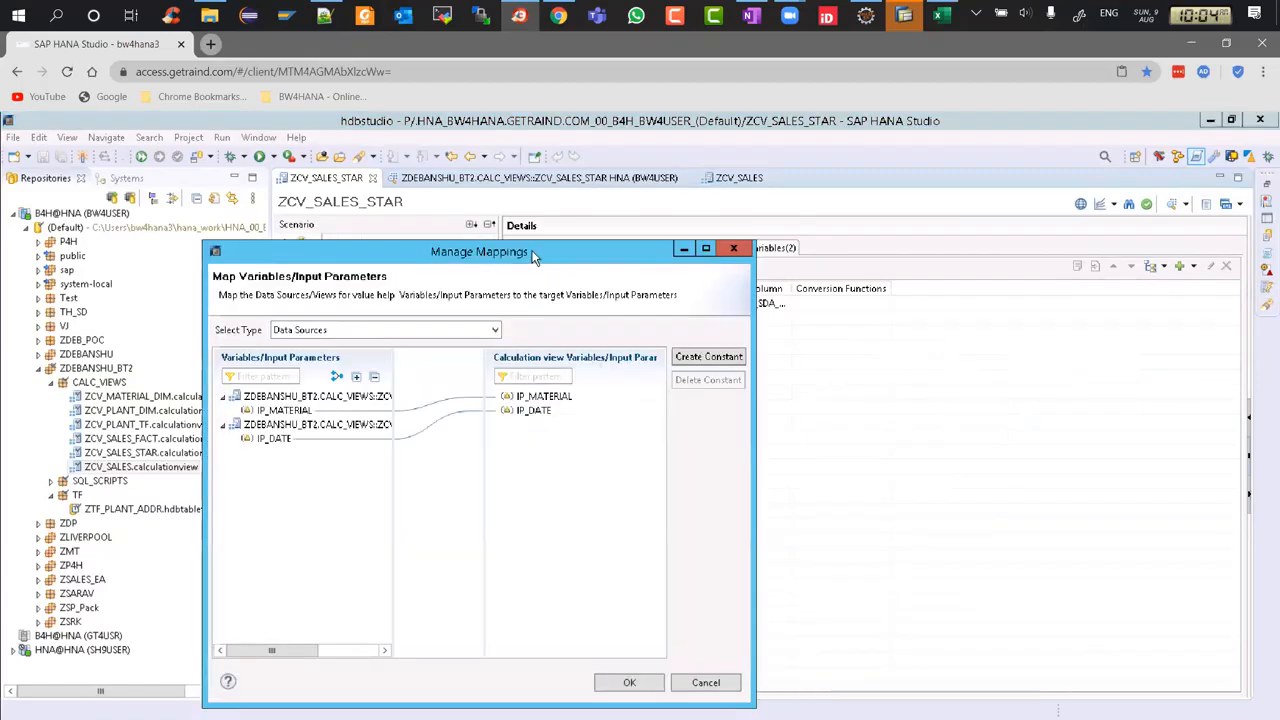
{"action": "left_click_drag", "start_coordinate": [533, 256], "coordinate": [833, 210]}
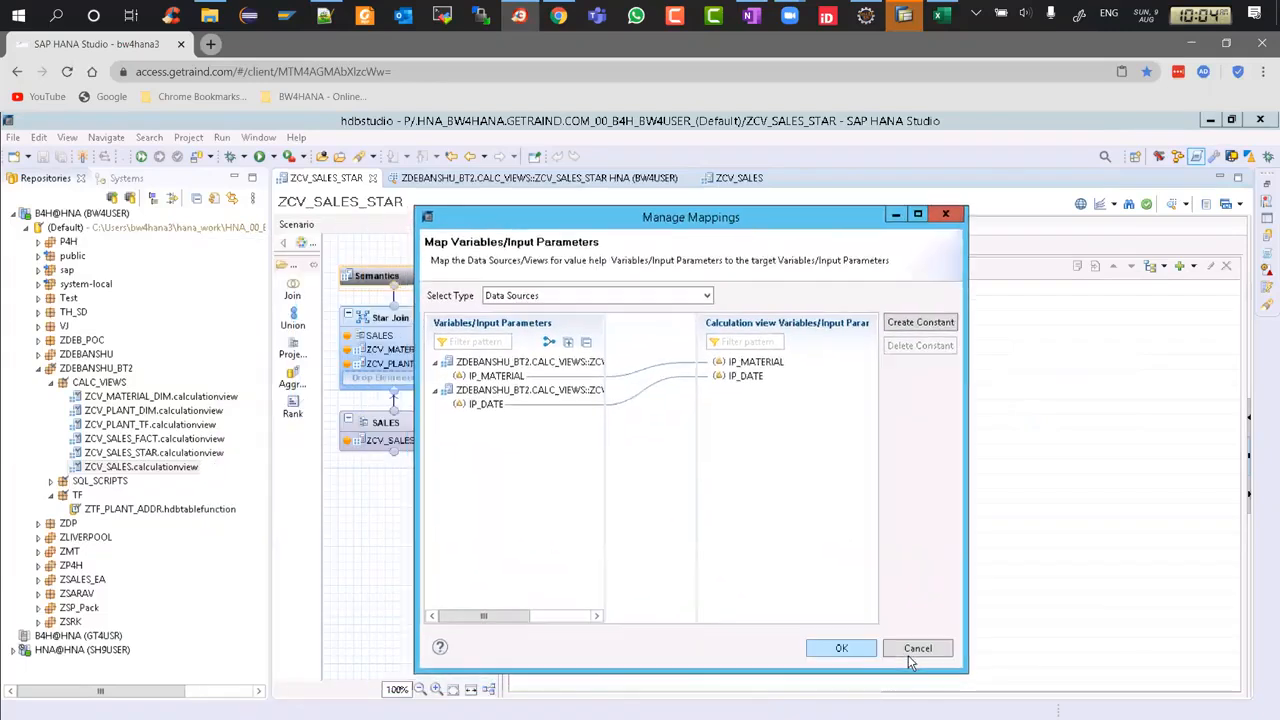
{"action": "left_click", "coordinate": [950, 653]}
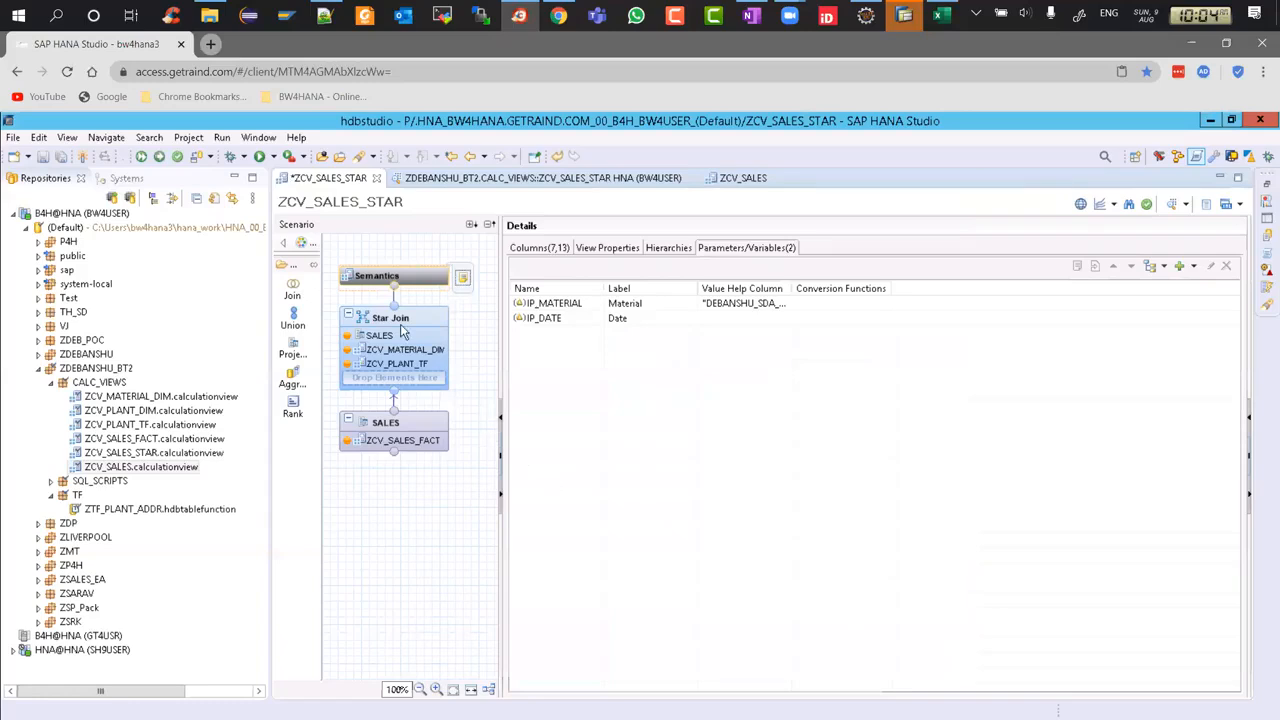
Compare the input parameters listed for the Star Join, SALES and Semantics nodes.
{"action": "left_click", "coordinate": [401, 320]}
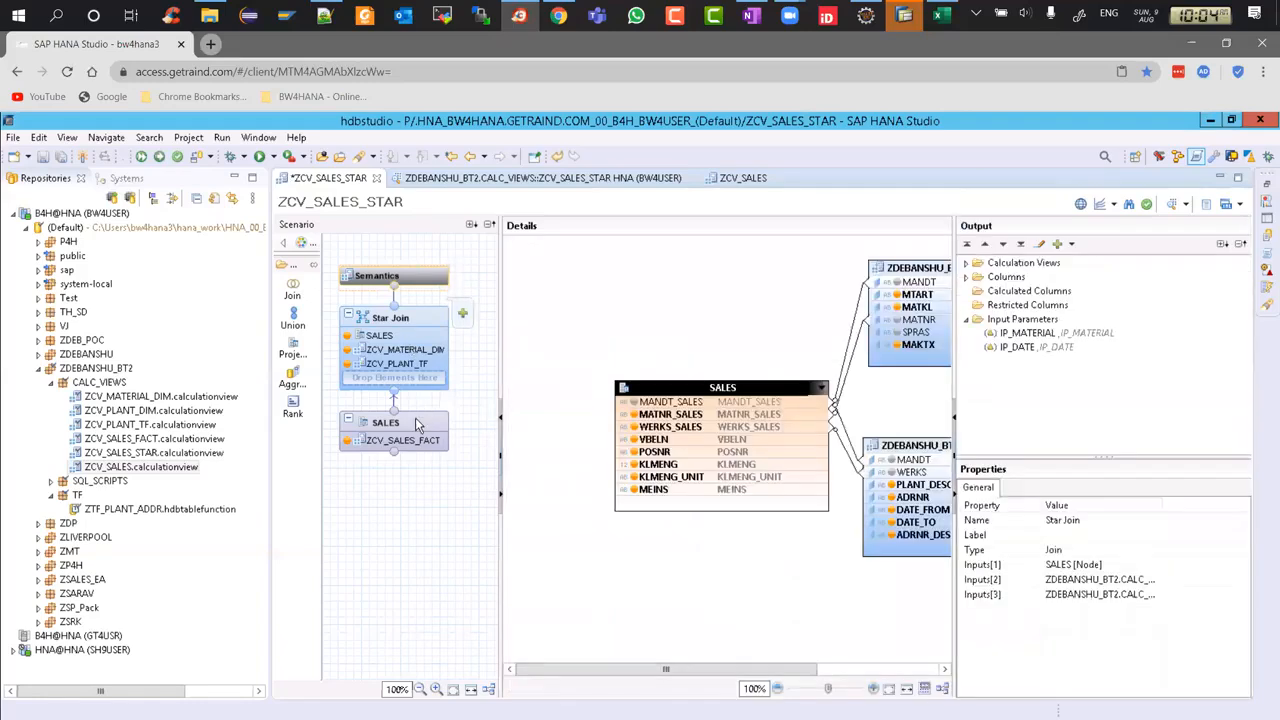
{"action": "left_click", "coordinate": [415, 425]}
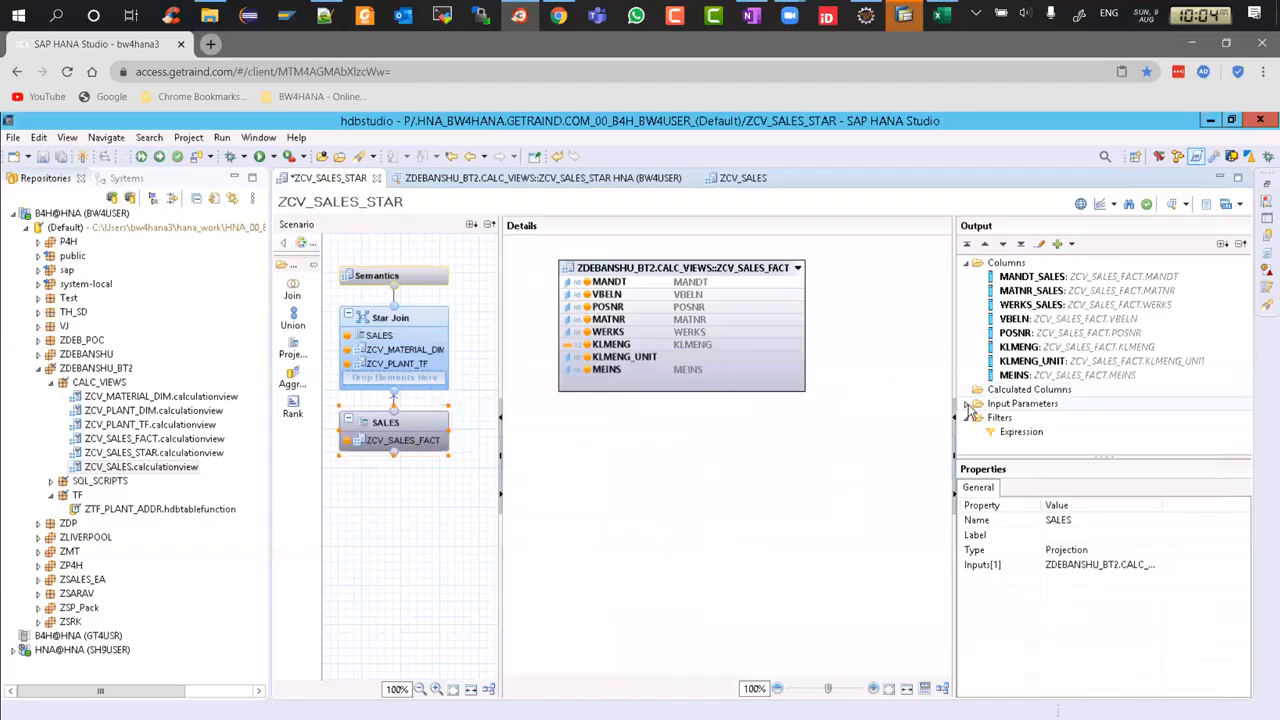
{"action": "left_click", "coordinate": [972, 405]}
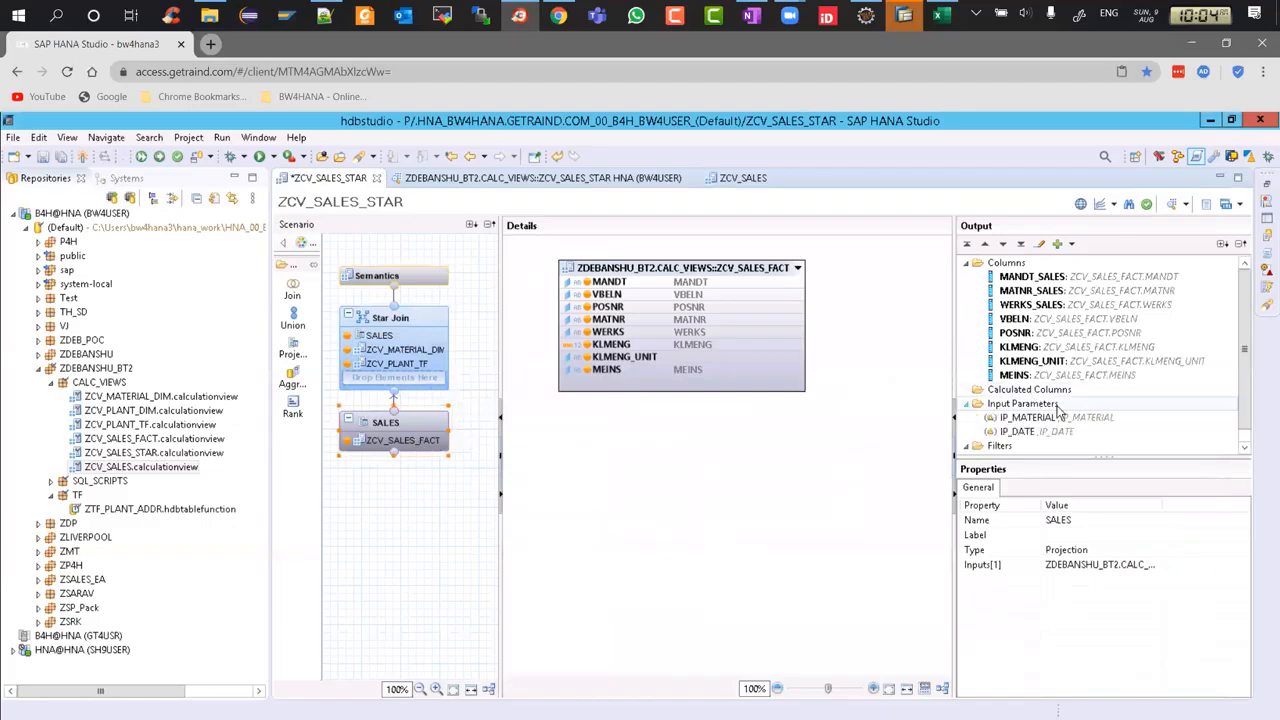
{"action": "left_click", "coordinate": [410, 285]}
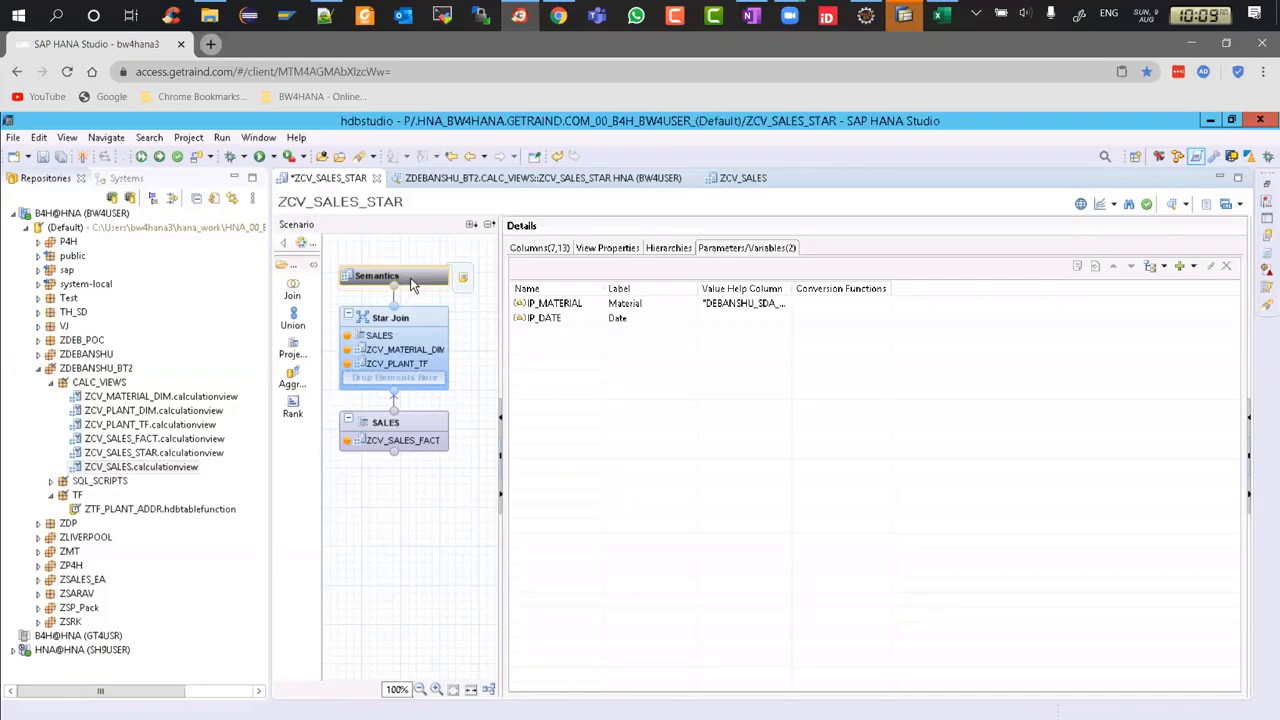
Open the ZCV_SALES_FACT view used by the SALES node and check its parameters and variables.
{"action": "left_click", "coordinate": [401, 446]}
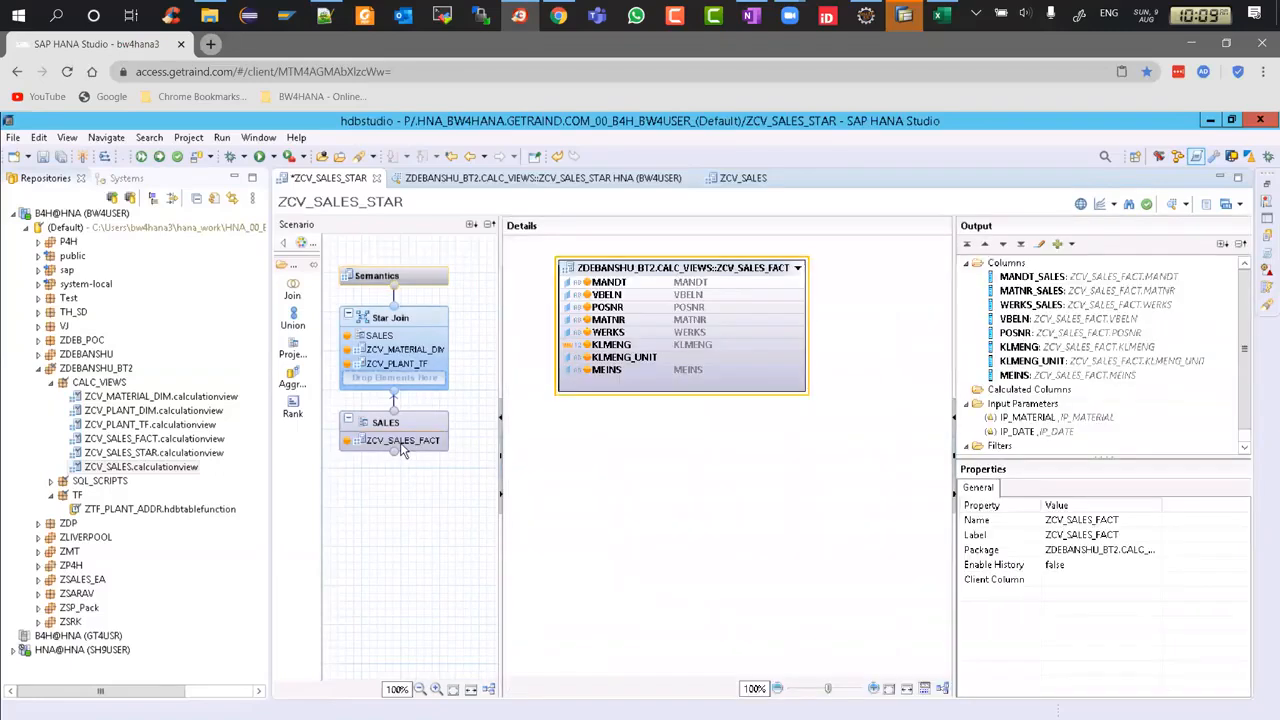
{"action": "right_click", "coordinate": [402, 448]}
{"action": "left_click", "coordinate": [433, 451]}
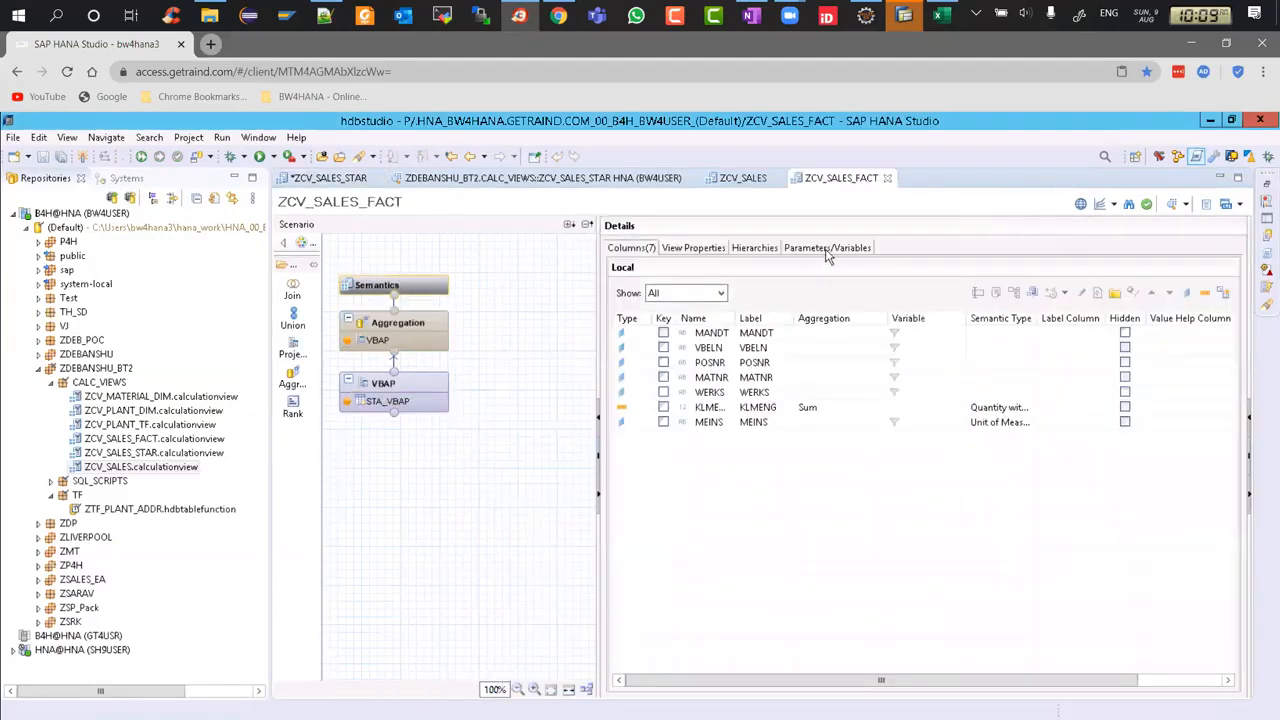
{"action": "left_click", "coordinate": [826, 250]}
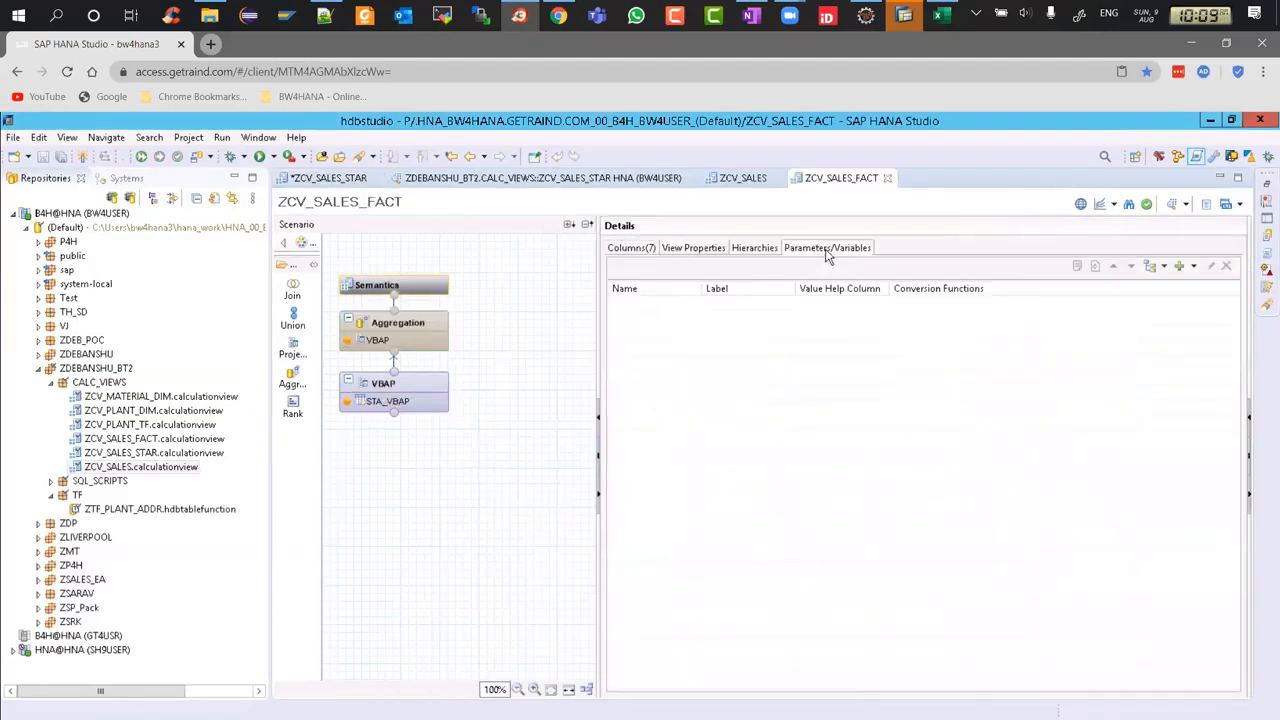
Search the STA_VBAP table columns in the VBAP node for MTAR, clear the search and close ZCV_SALES_FACT.
{"action": "left_click", "coordinate": [415, 388]}
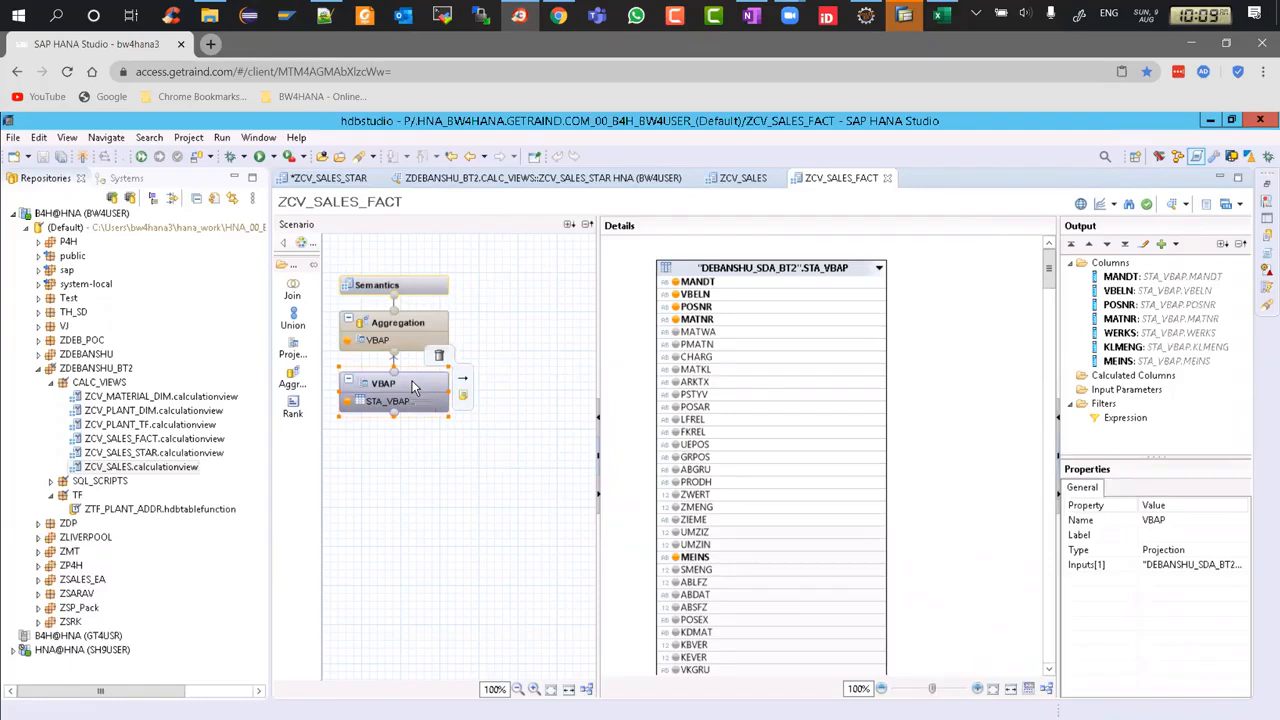
{"action": "left_click", "coordinate": [797, 267]}
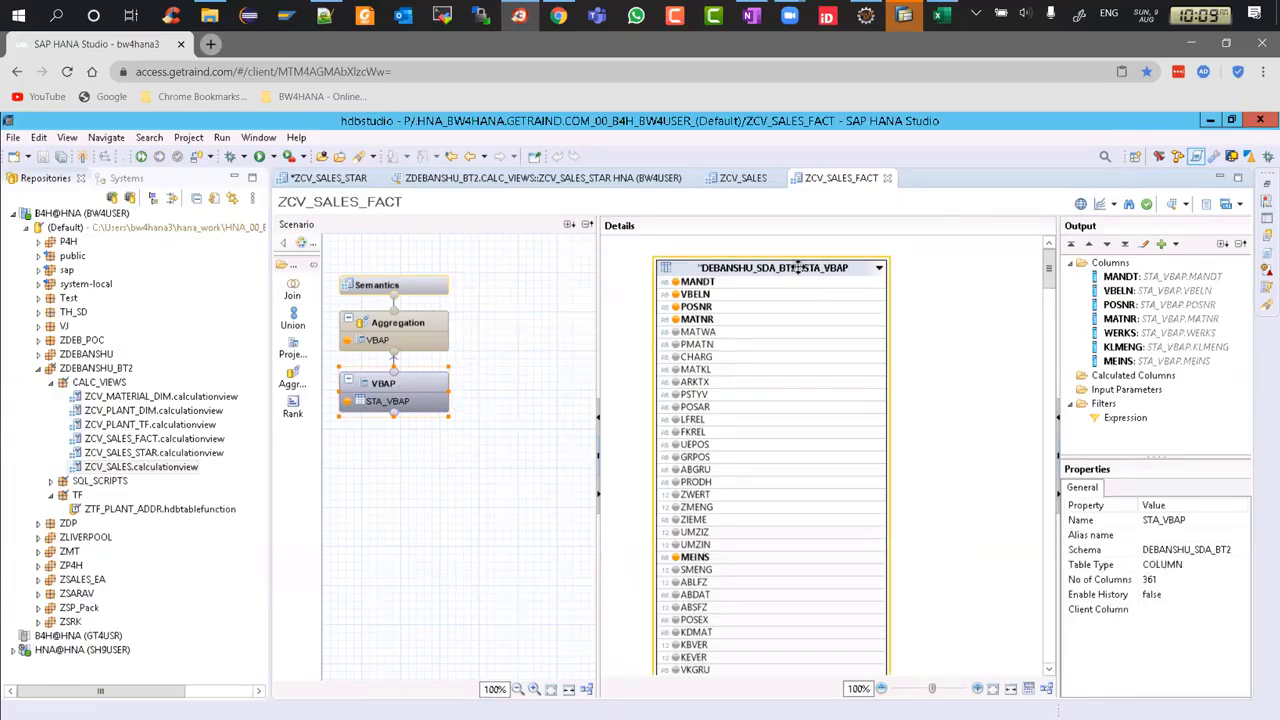
{"action": "type", "text": "MTAR"}
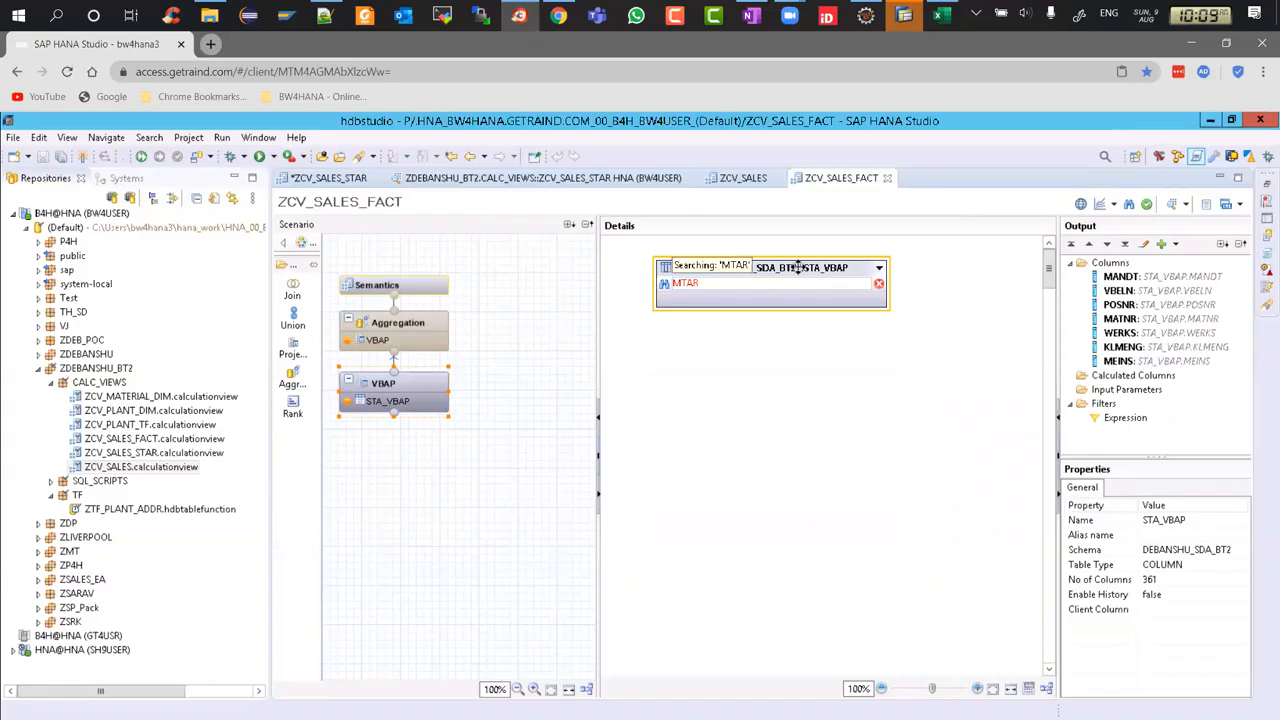
{"action": "key", "text": "BackSpace"}
{"action": "key", "text": "BackSpace"}
{"action": "key", "text": "BackSpace"}
{"action": "key", "text": "BackSpace"}
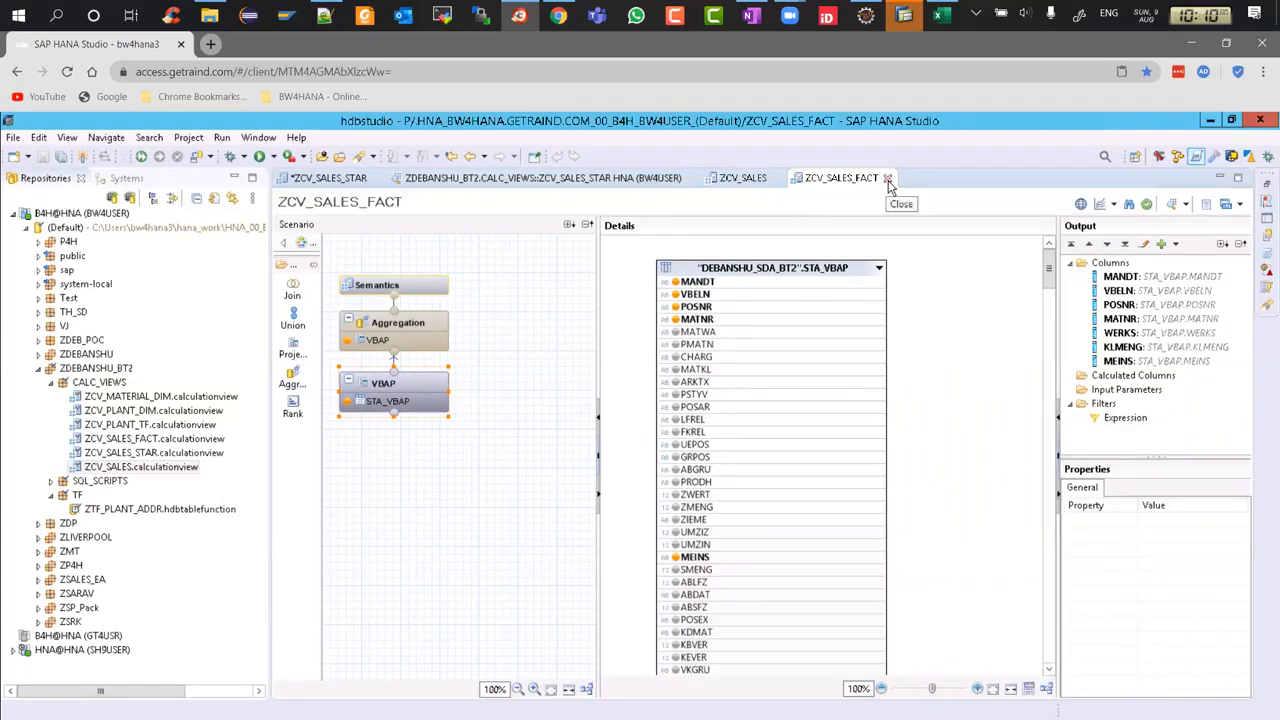
{"action": "left_click", "coordinate": [505, 286]}
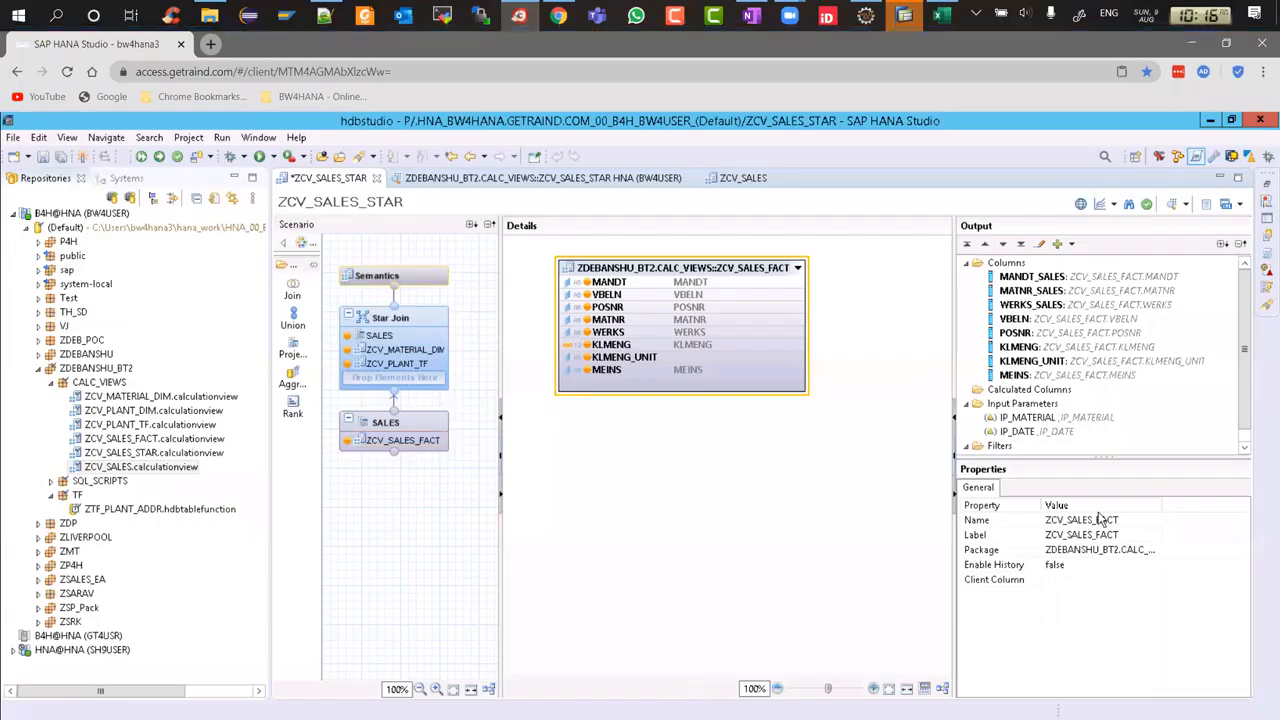
Close ZCV_SALES_STAR without saving, along with the ZCV_SALES view and the ZCV_SALES_STAR data preview.
{"action": "left_click", "coordinate": [673, 467]}
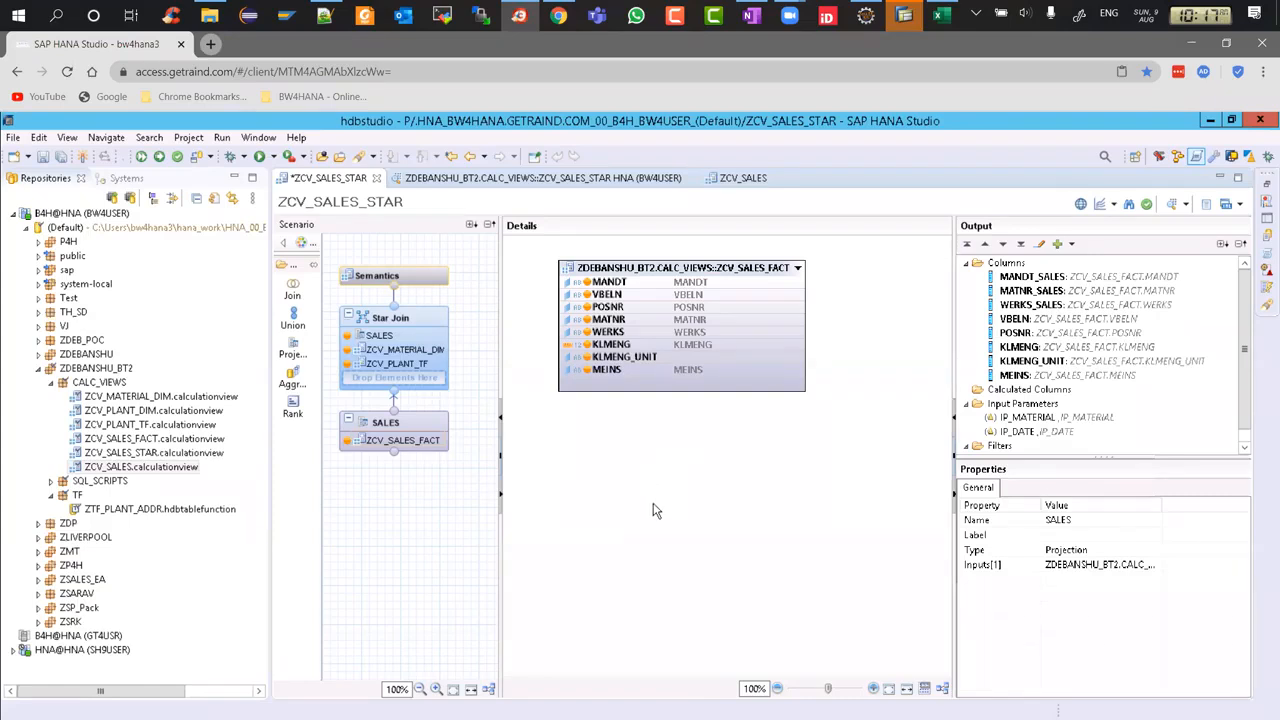
{"action": "left_click", "coordinate": [377, 180]}
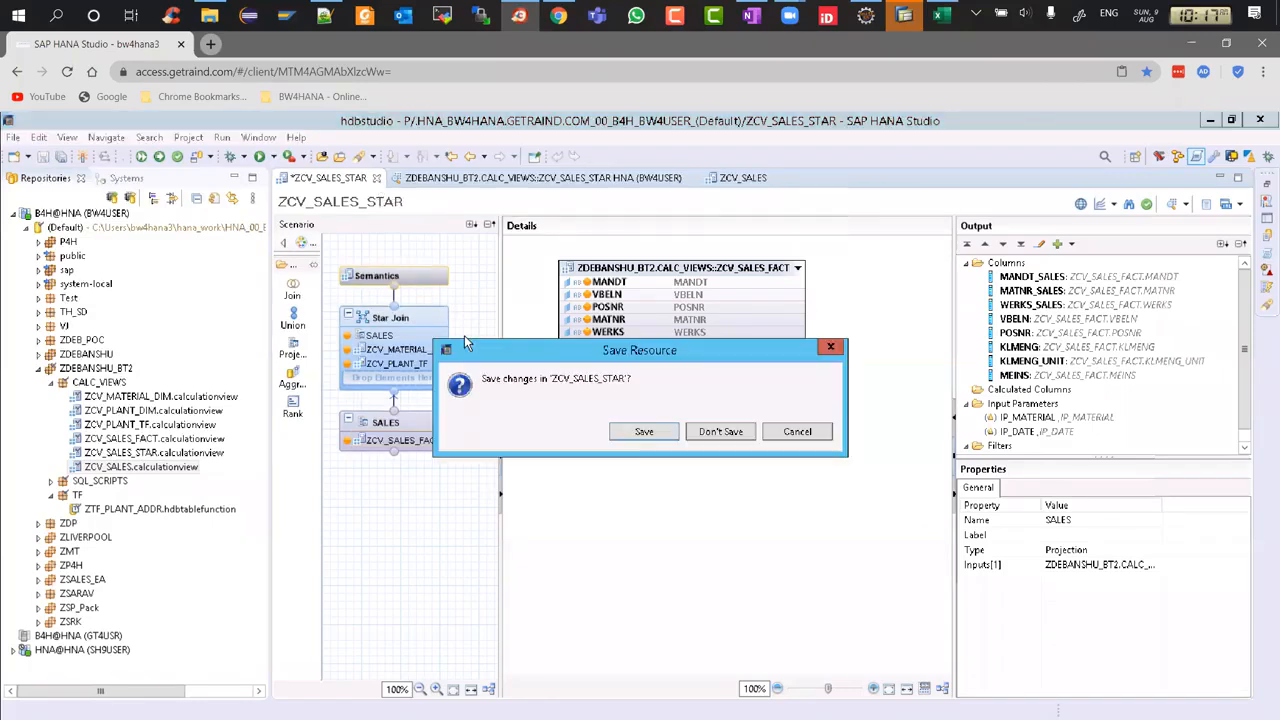
{"action": "left_click", "coordinate": [726, 437]}
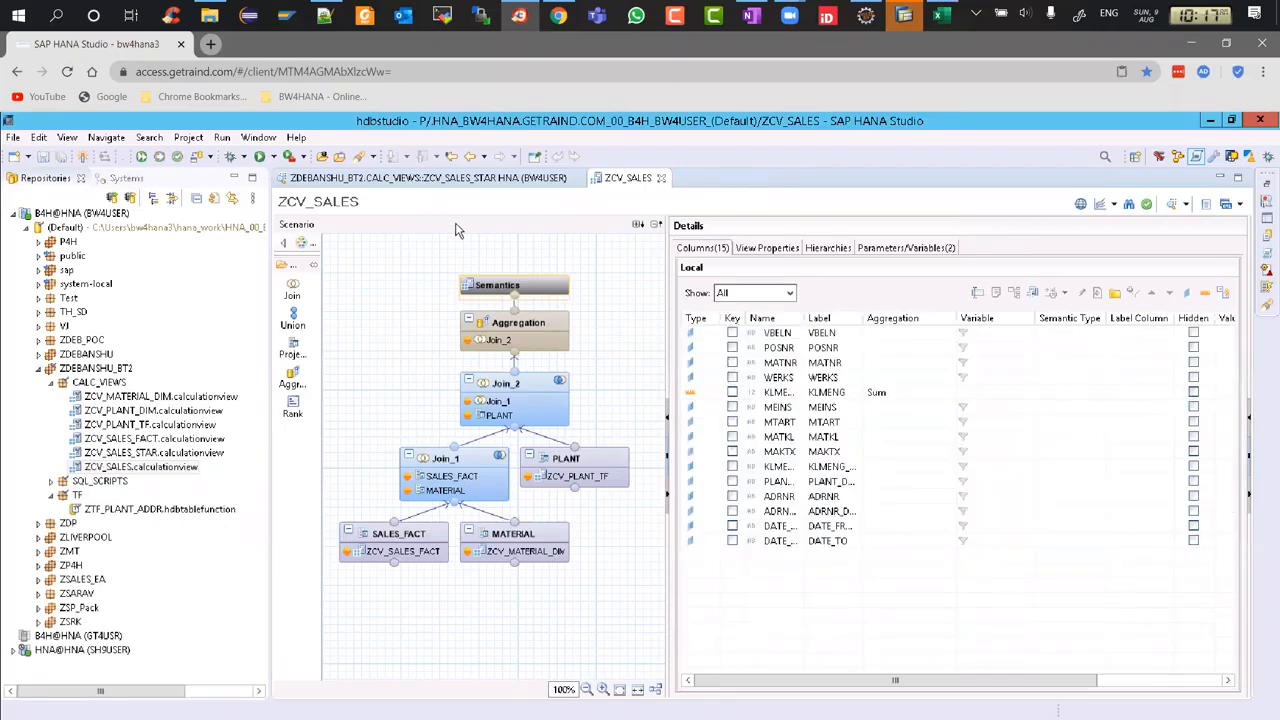
{"action": "left_click", "coordinate": [661, 178]}
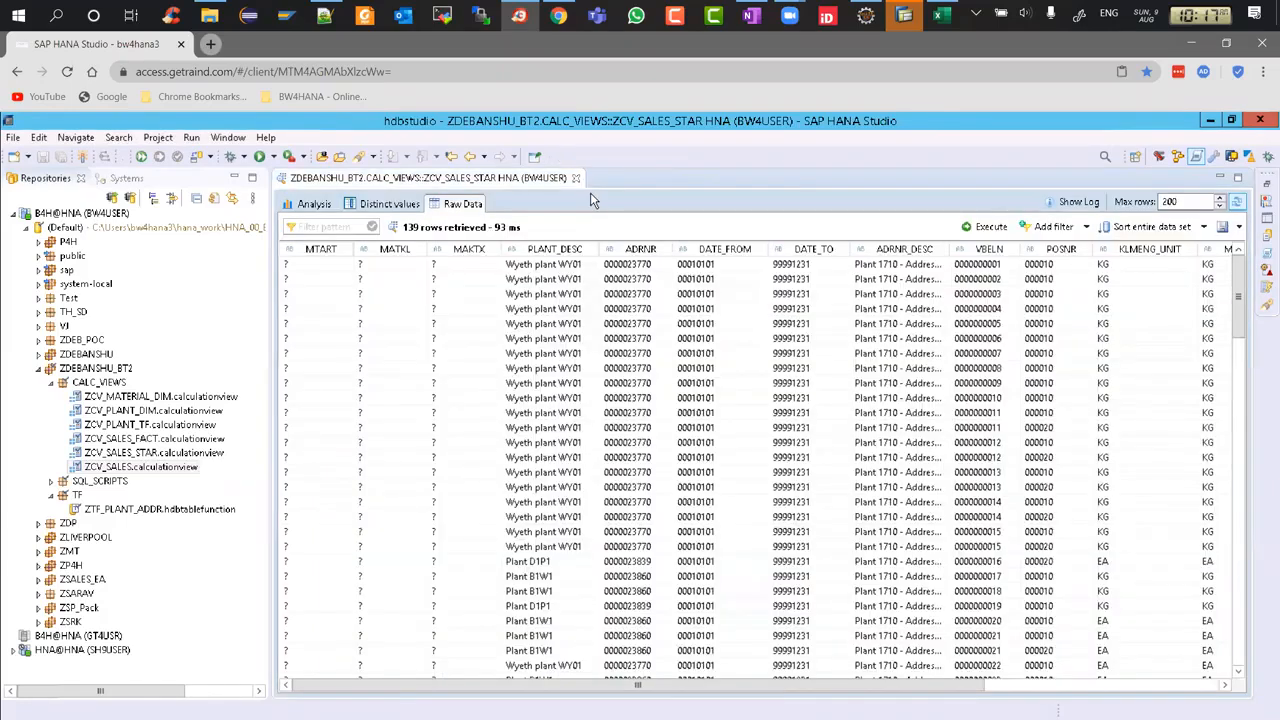
{"action": "left_click", "coordinate": [576, 179]}
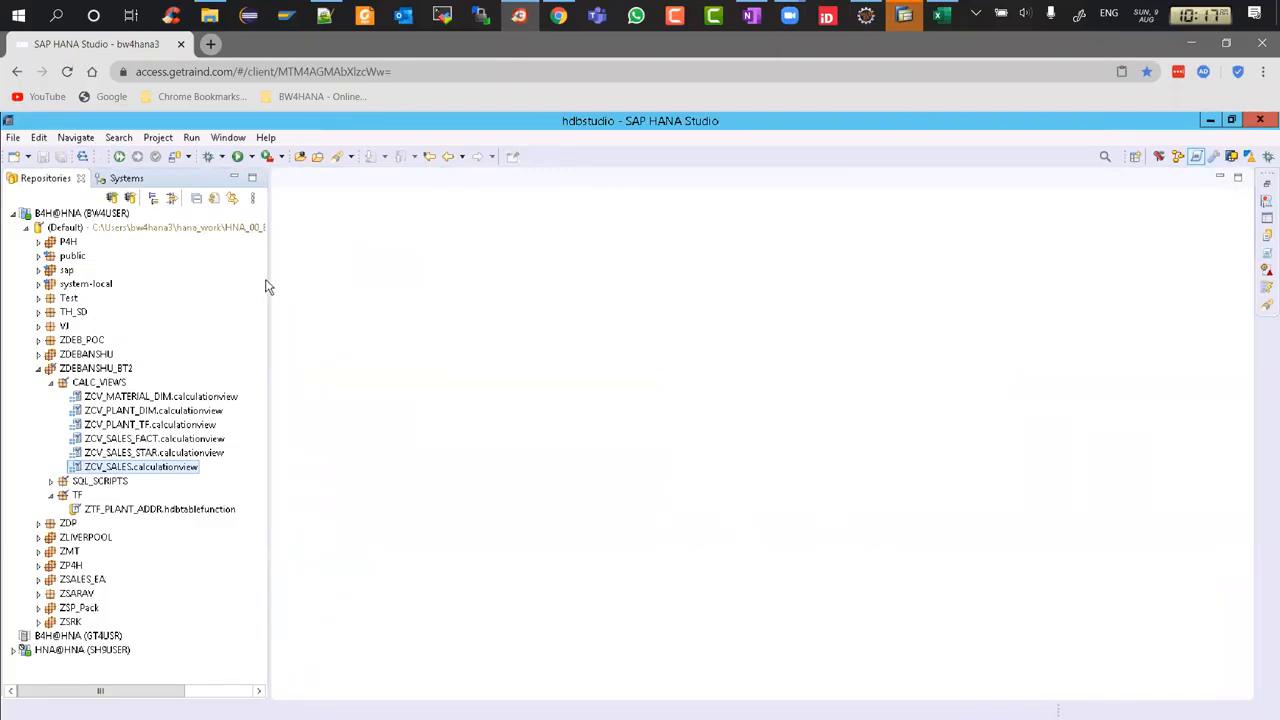
Widen the repository tree and collapse the CALC_VIEWS and TF packages under the BT2 package.
{"action": "left_click_drag", "start_coordinate": [270, 278], "coordinate": [357, 271]}
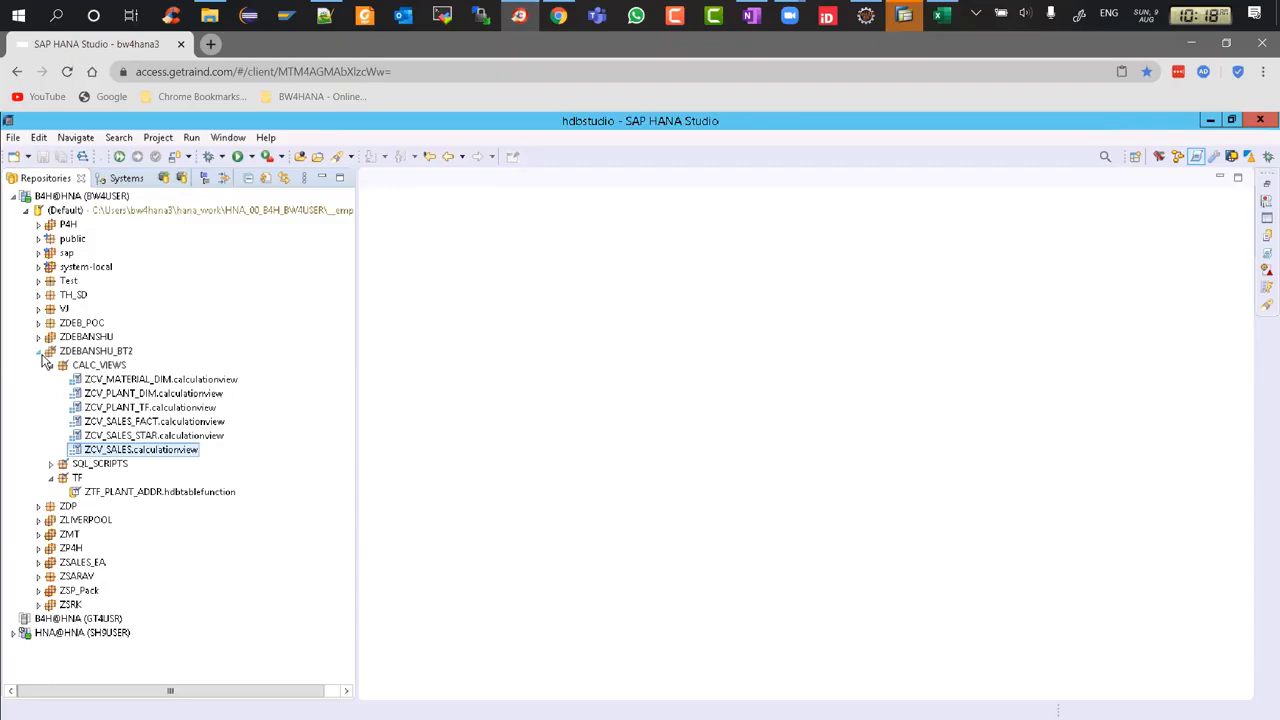
{"action": "left_click", "coordinate": [39, 353]}
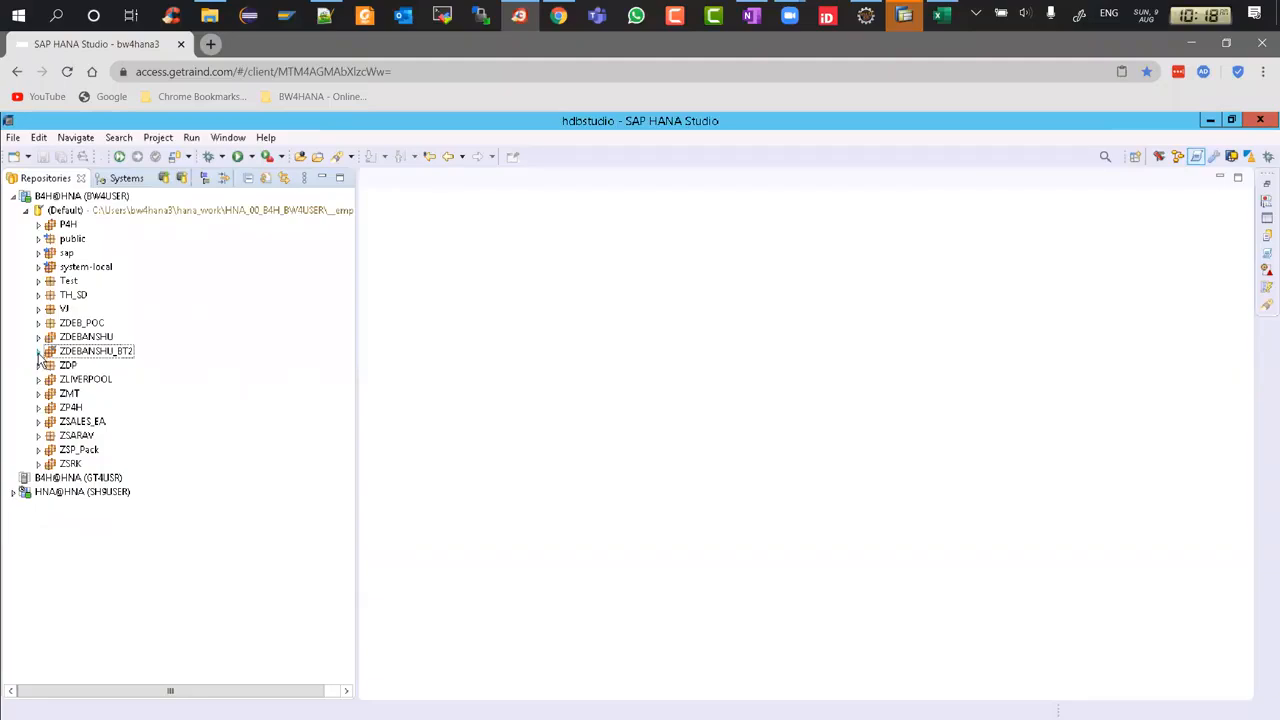
{"action": "left_click", "coordinate": [38, 352]}
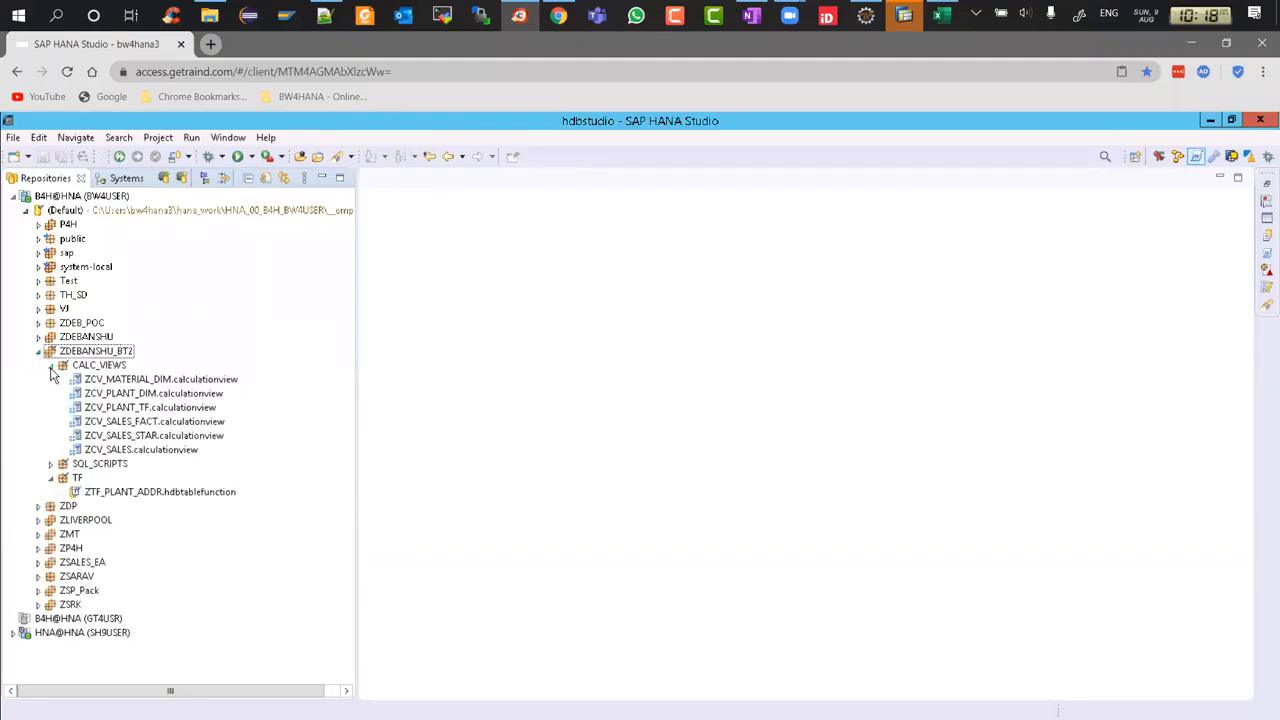
{"action": "left_click", "coordinate": [51, 367]}
{"action": "left_click", "coordinate": [51, 394]}
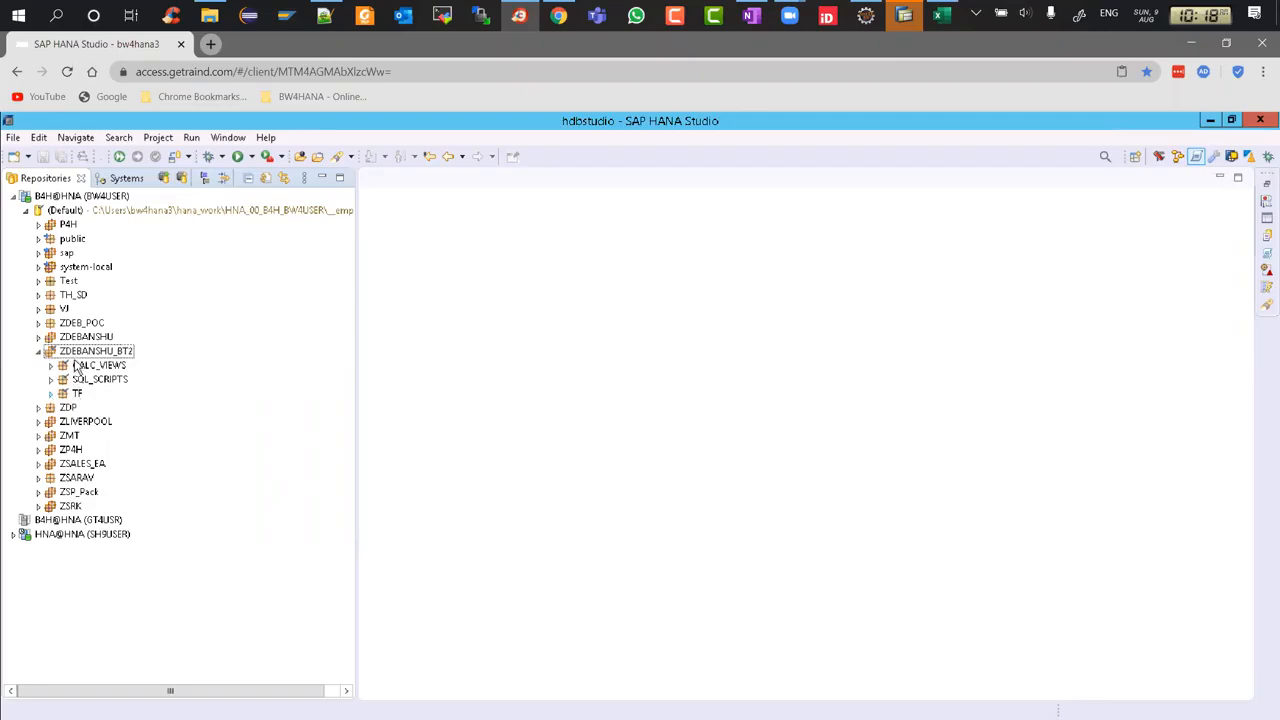
Create a repository package named SP under the BT2 package, keeping the default package properties.
{"action": "left_click", "coordinate": [77, 355]}
{"action": "right_click", "coordinate": [77, 355]}
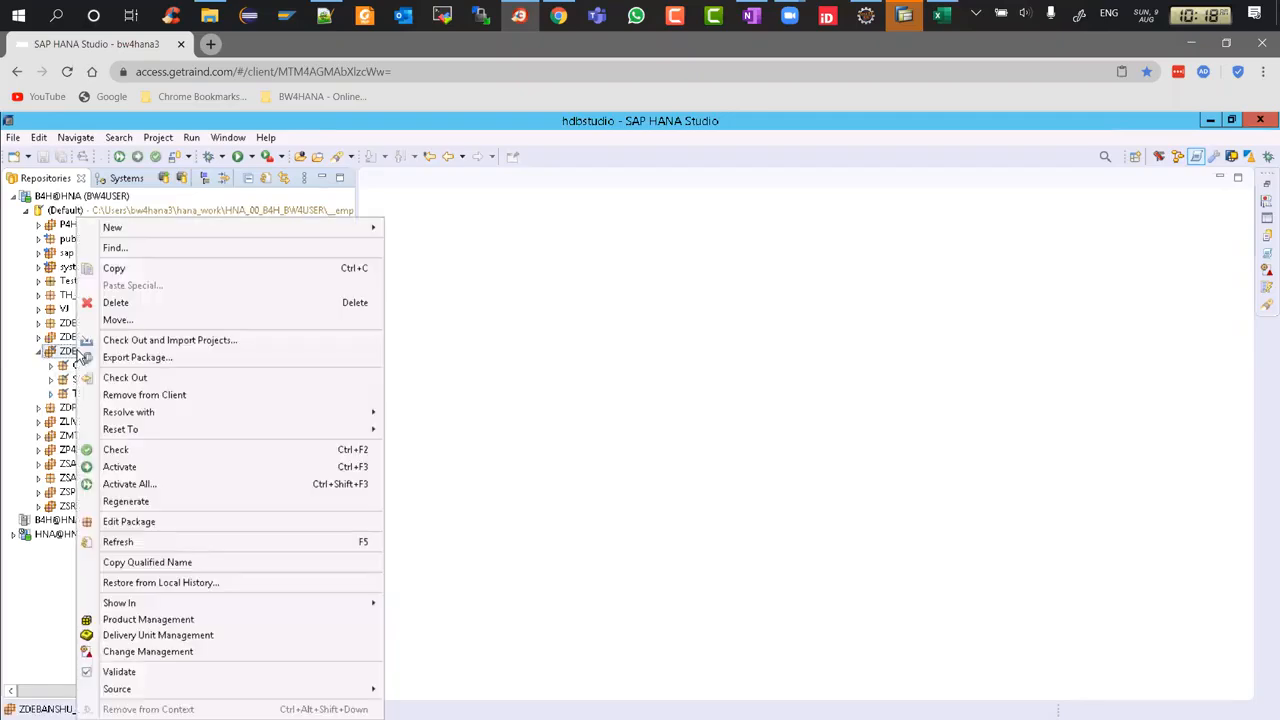
{"action": "mouse_move", "coordinate": [355, 235]}
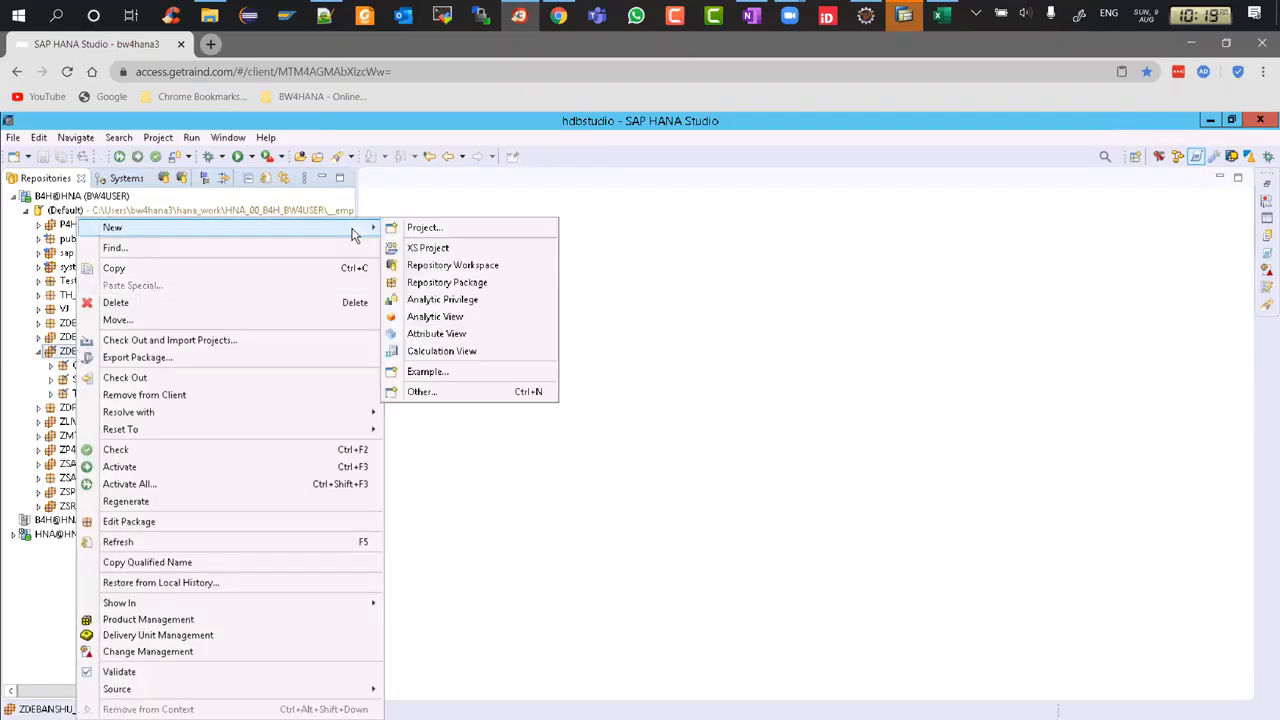
{"action": "left_click", "coordinate": [449, 284]}
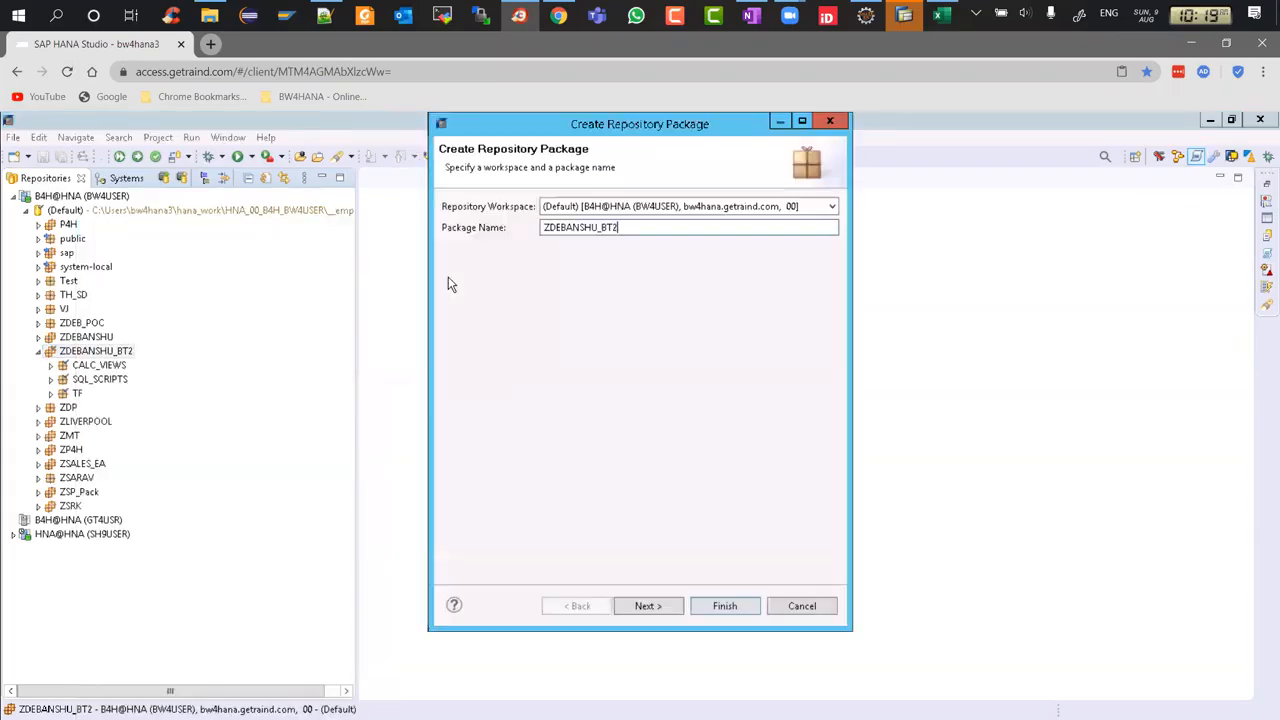
{"action": "type", "text": ".SP"}
{"action": "left_click", "coordinate": [643, 606]}
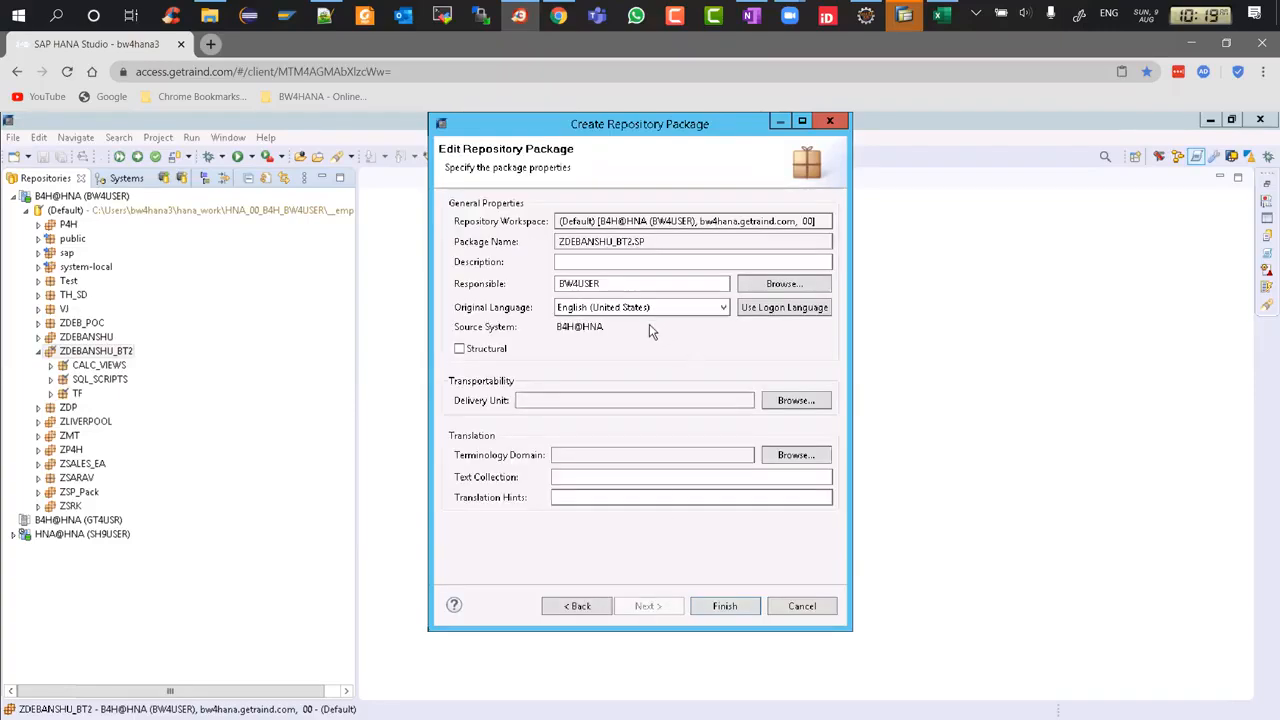
{"action": "key", "text": "Return"}
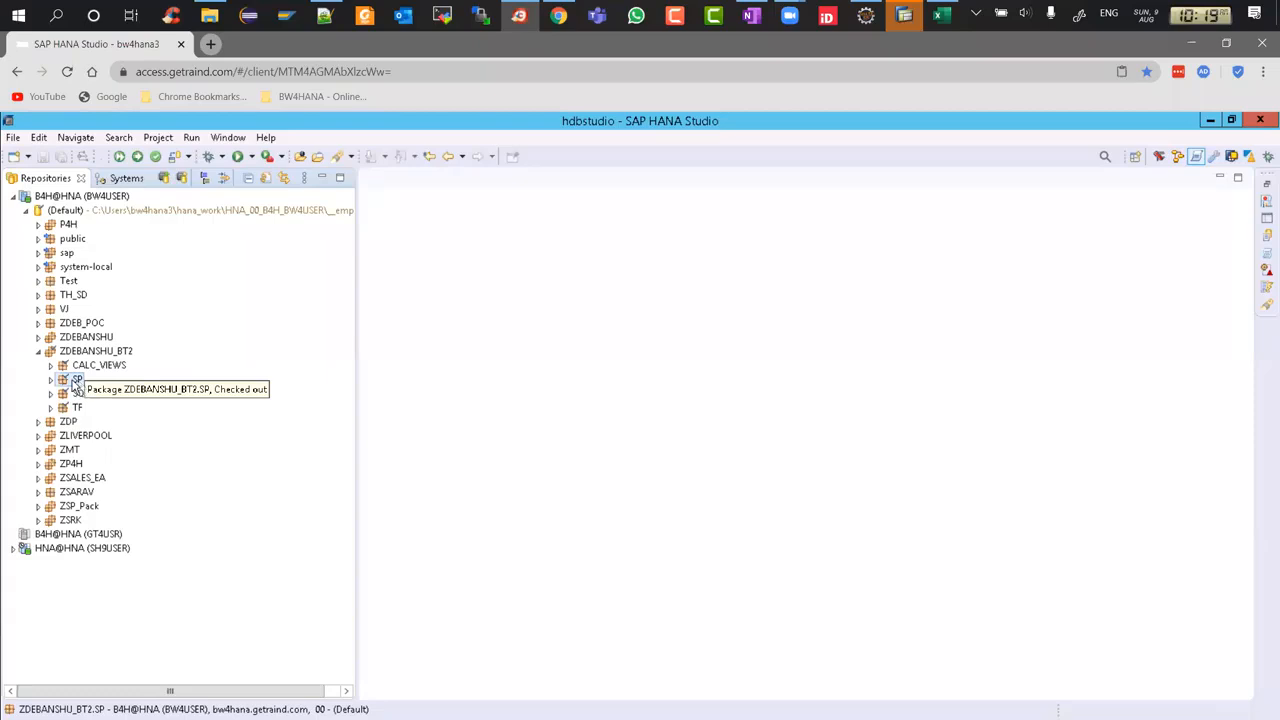
Start a new Stored Procedure in the SP package.
{"action": "right_click", "coordinate": [72, 381]}
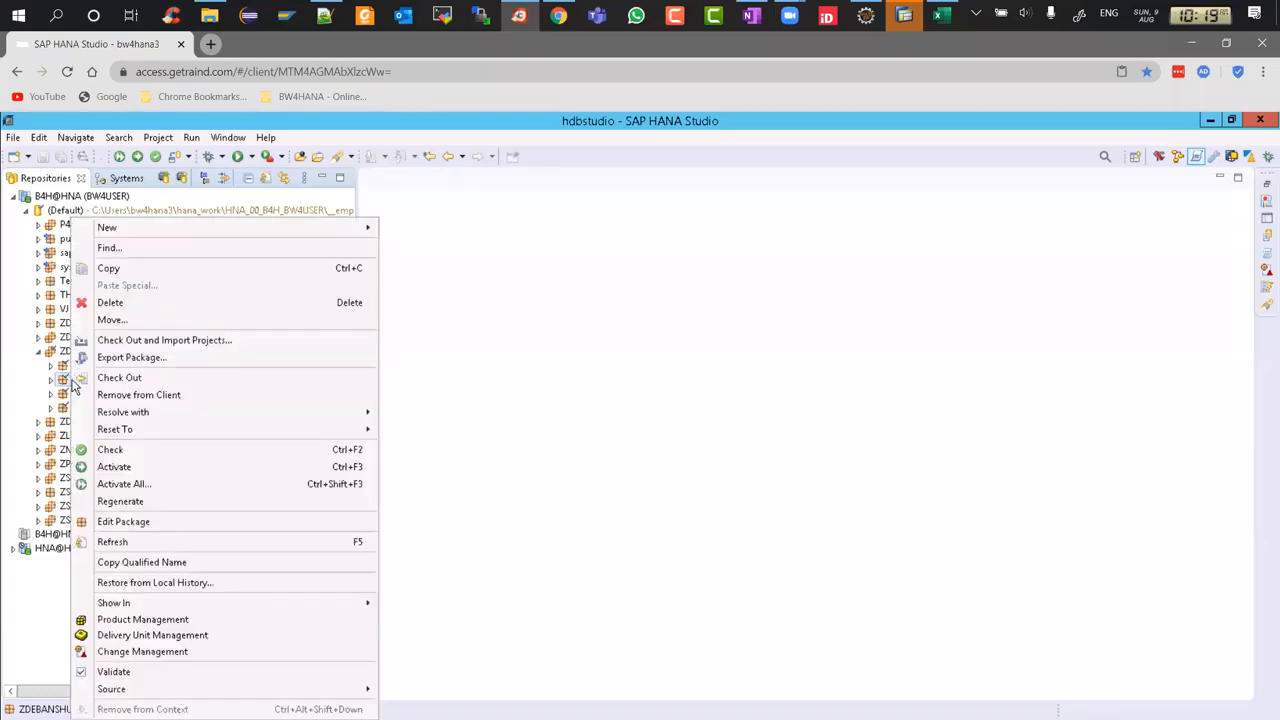
{"action": "mouse_move", "coordinate": [275, 240]}
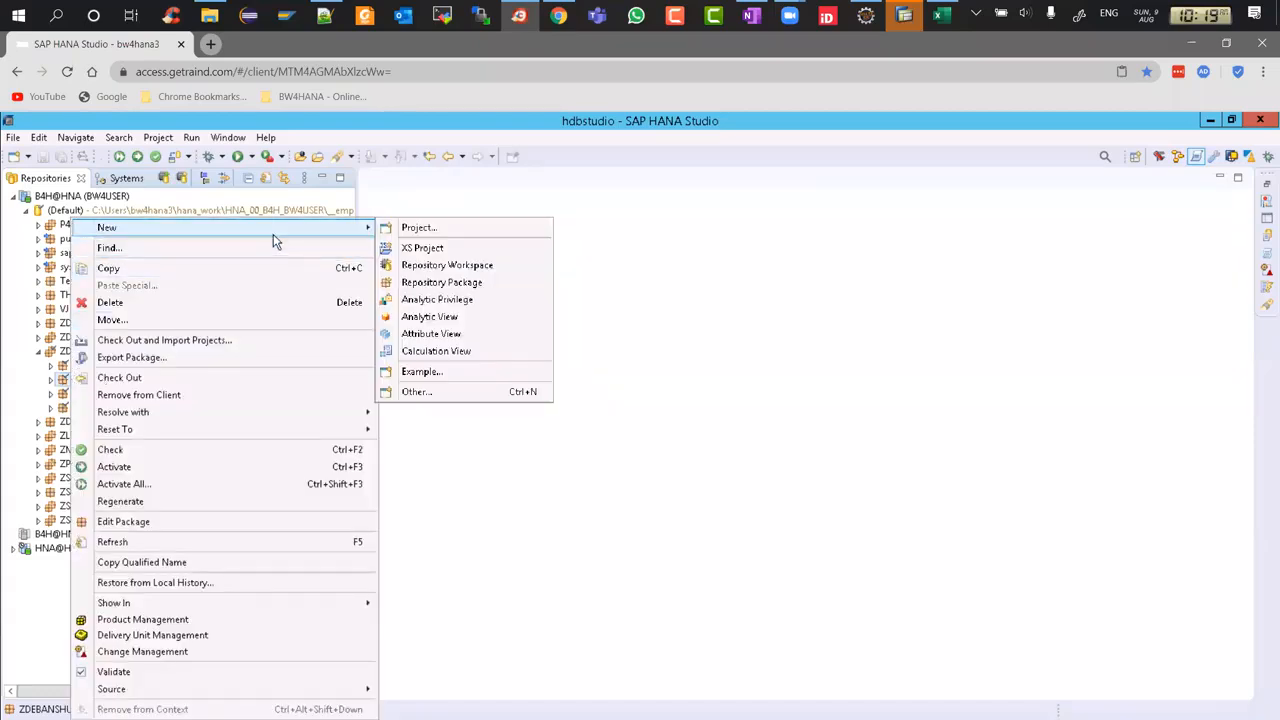
{"action": "left_click", "coordinate": [469, 391]}
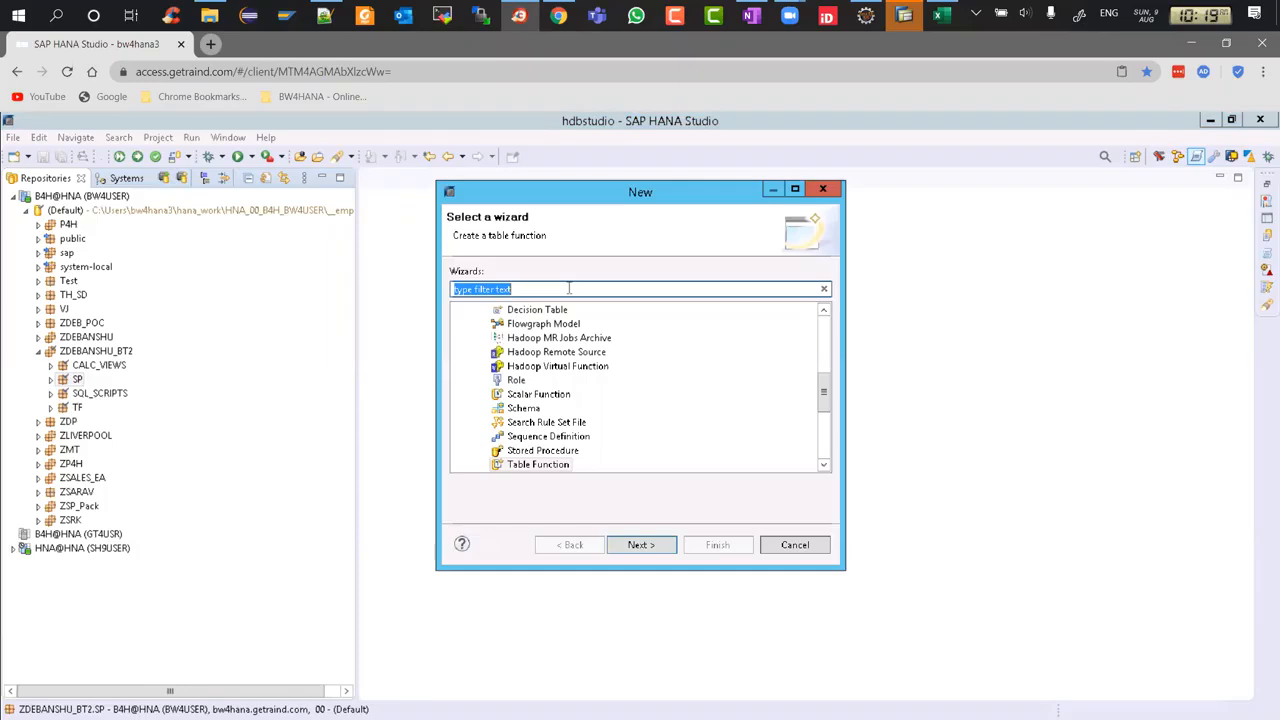
{"action": "left_click", "coordinate": [527, 451]}
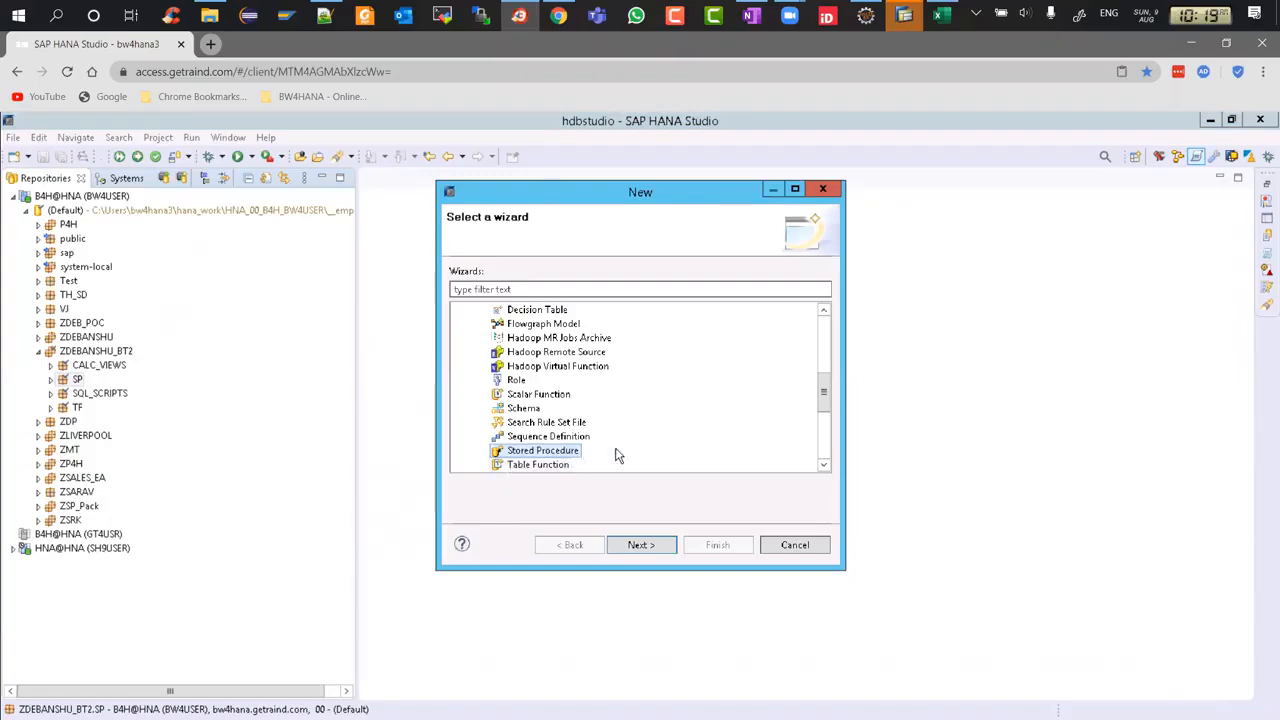
{"action": "left_click", "coordinate": [646, 545]}
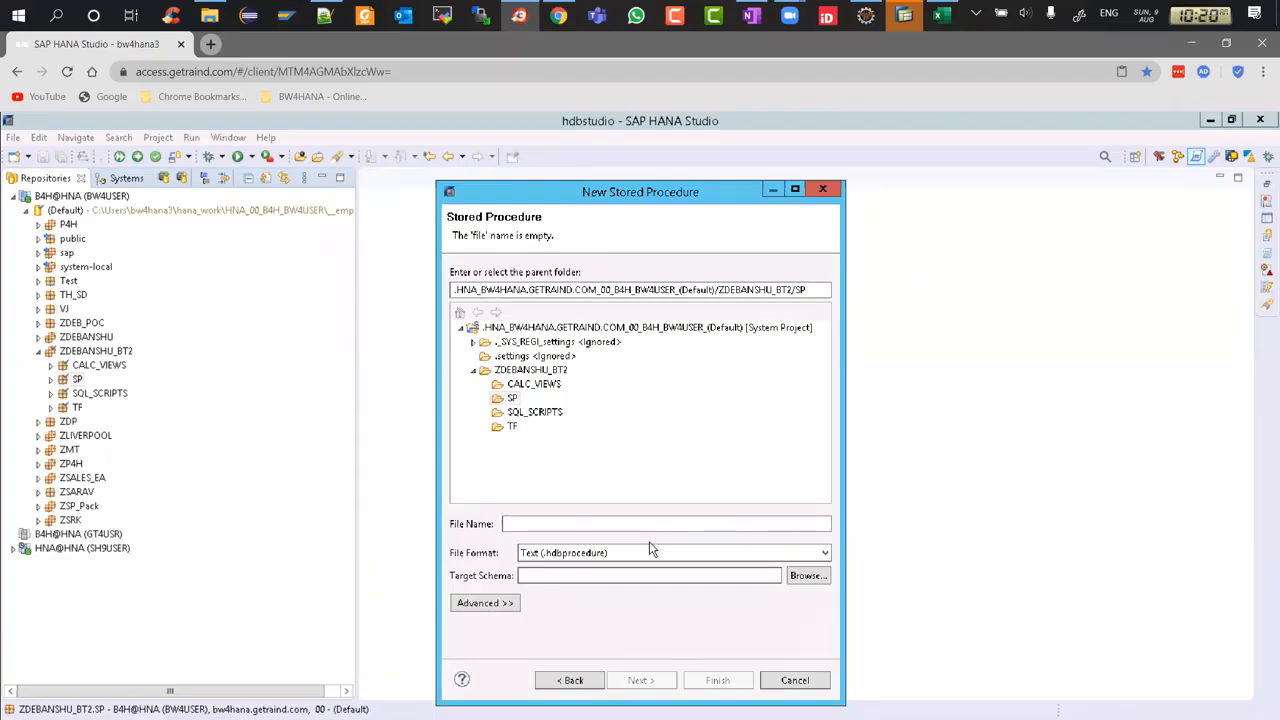
Name the stored procedure file SP_S4H_TABLE_MATERIALIZATION and keep the Text (.hdbprocedure) file format.
{"action": "left_click", "coordinate": [635, 524]}
{"action": "type", "text": "SP_"}
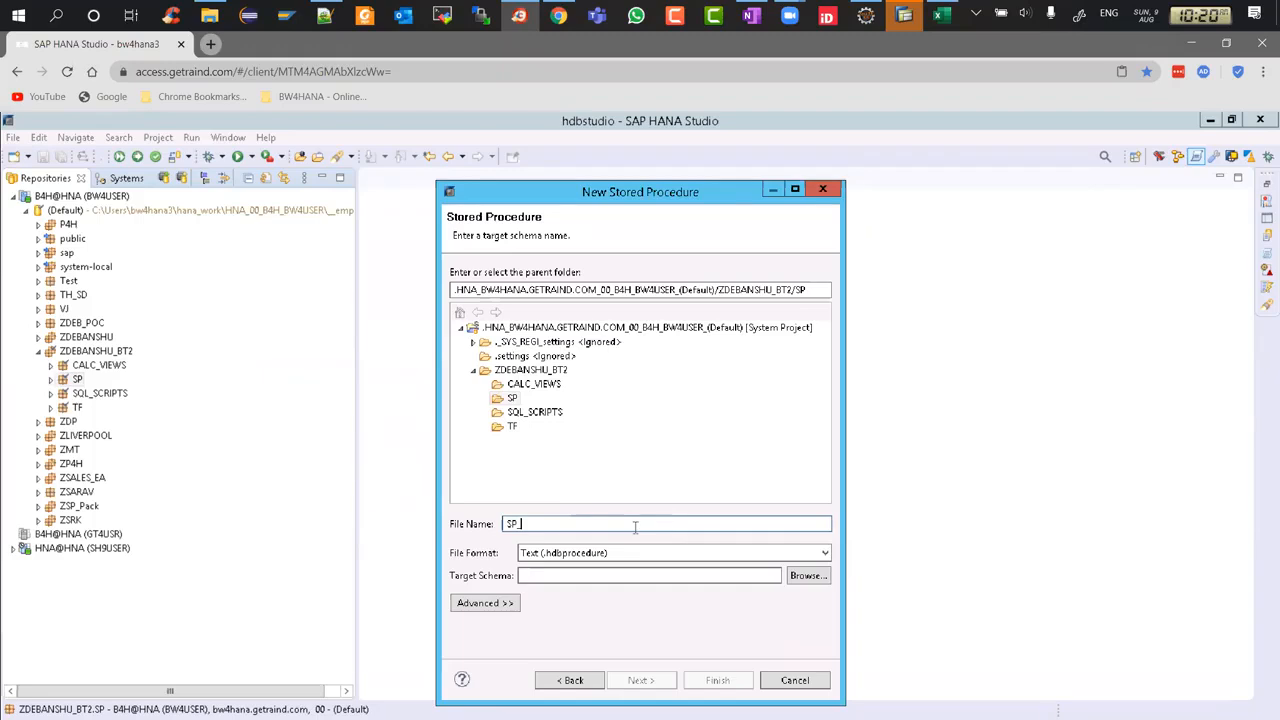
{"action": "type", "text": "S4H_TABLE_MATERIALIZA"}
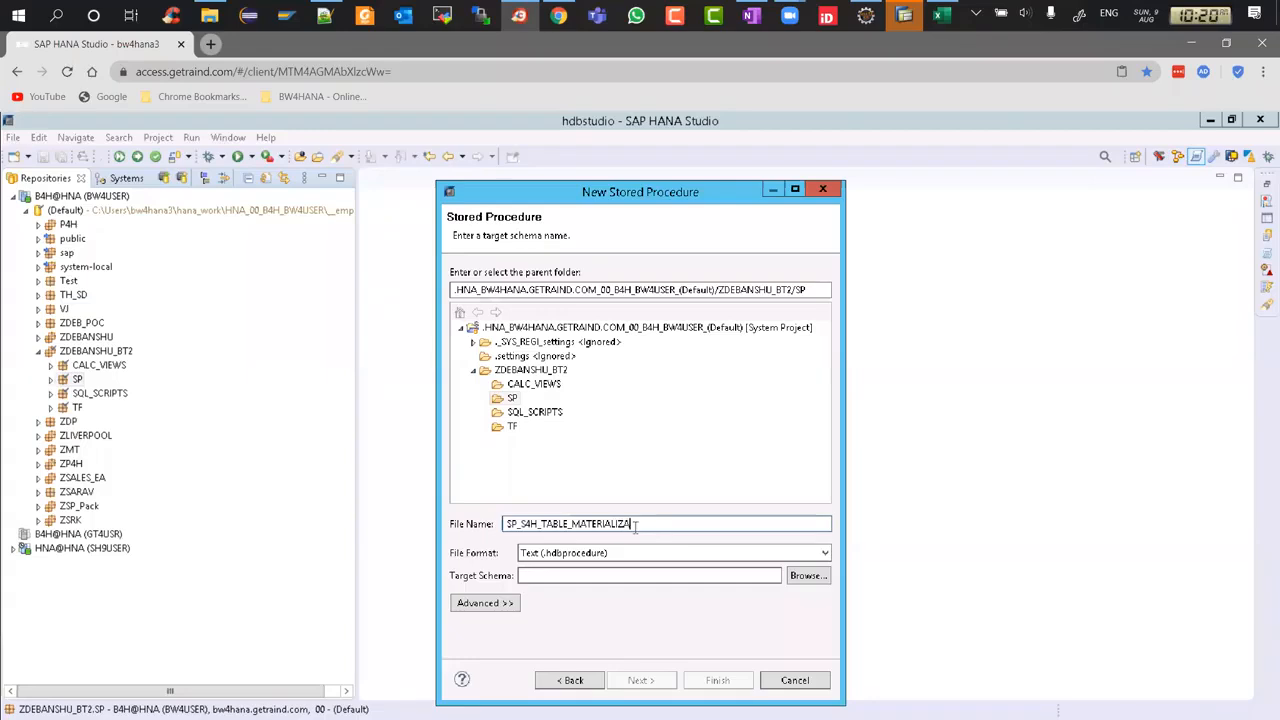
{"action": "type", "text": "TION"}
{"action": "key", "text": "Tab"}
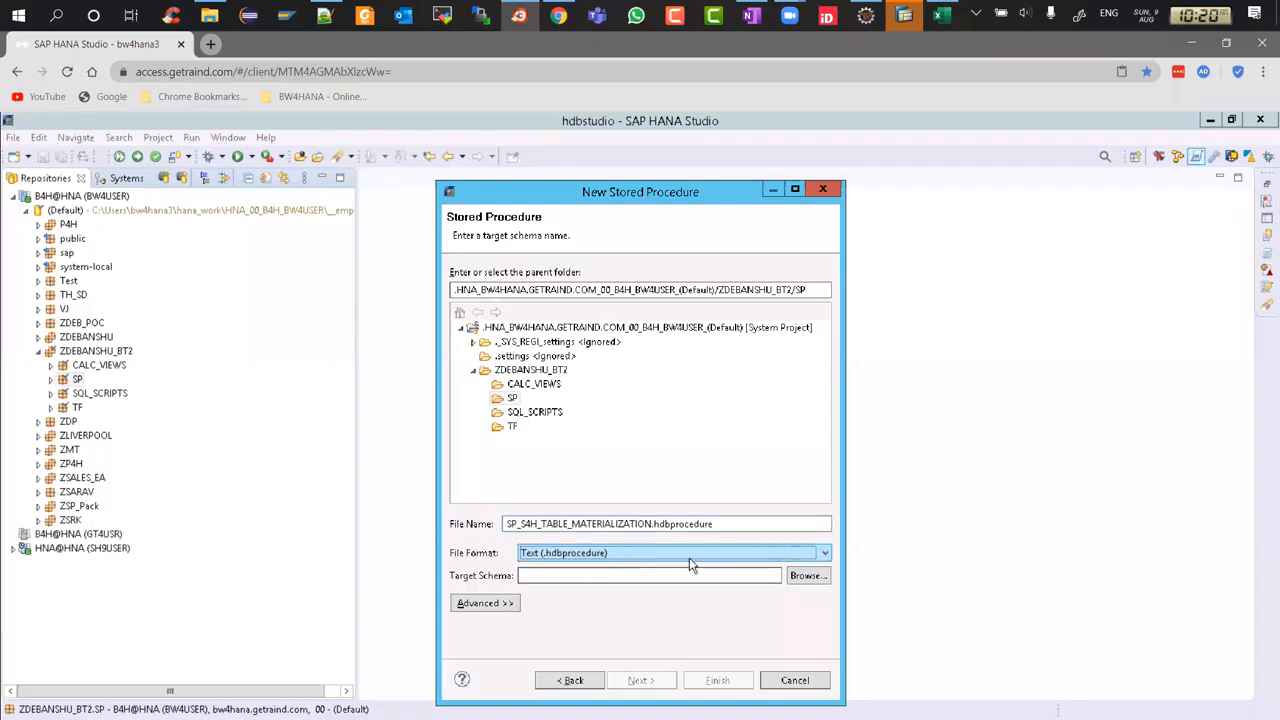
Set the target schema to _SYS_BIC, check the advanced options, and finish creating the stored procedure.
{"action": "left_click", "coordinate": [622, 578]}
{"action": "left_click", "coordinate": [622, 578]}
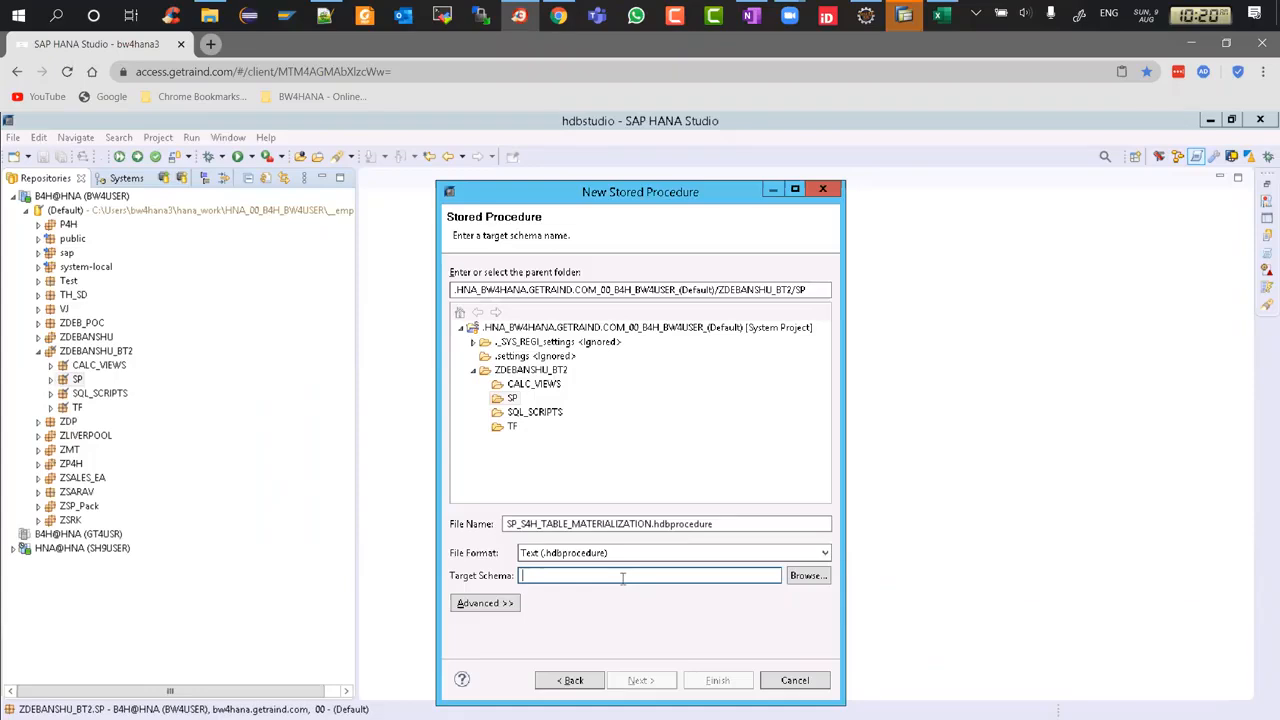
{"action": "type", "text": "_SYS_BIC"}
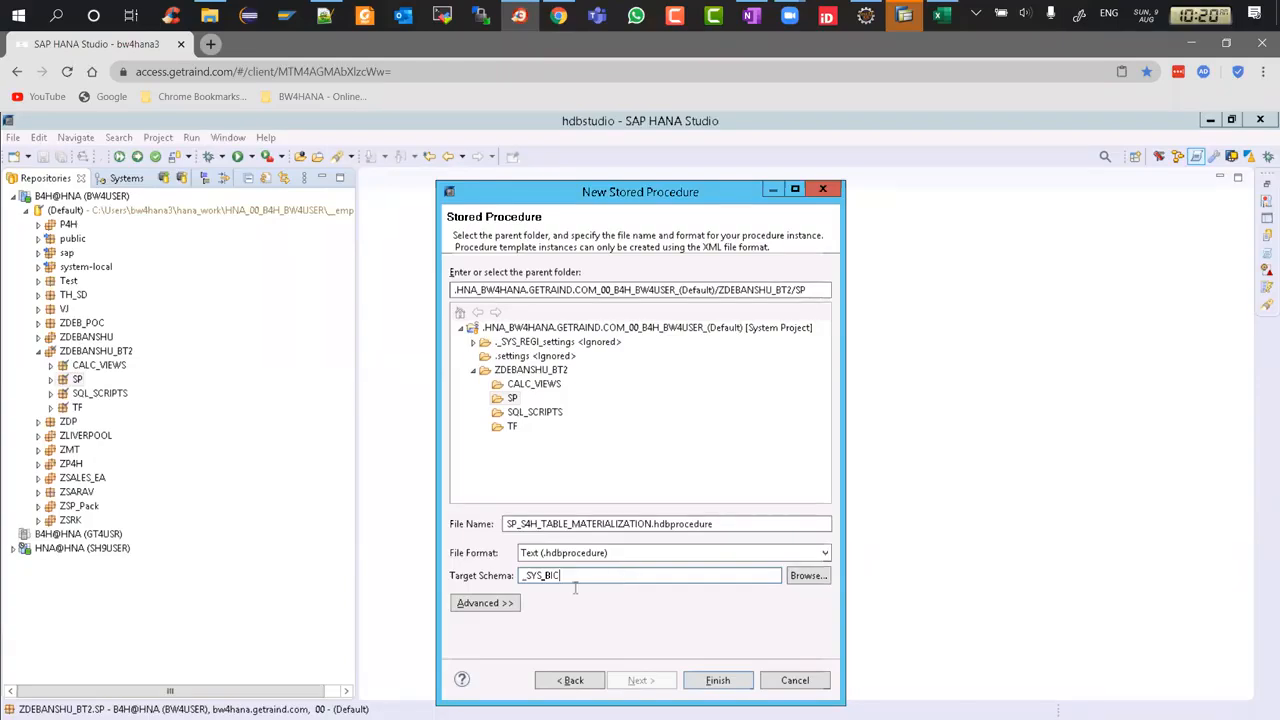
{"action": "left_click", "coordinate": [492, 603]}
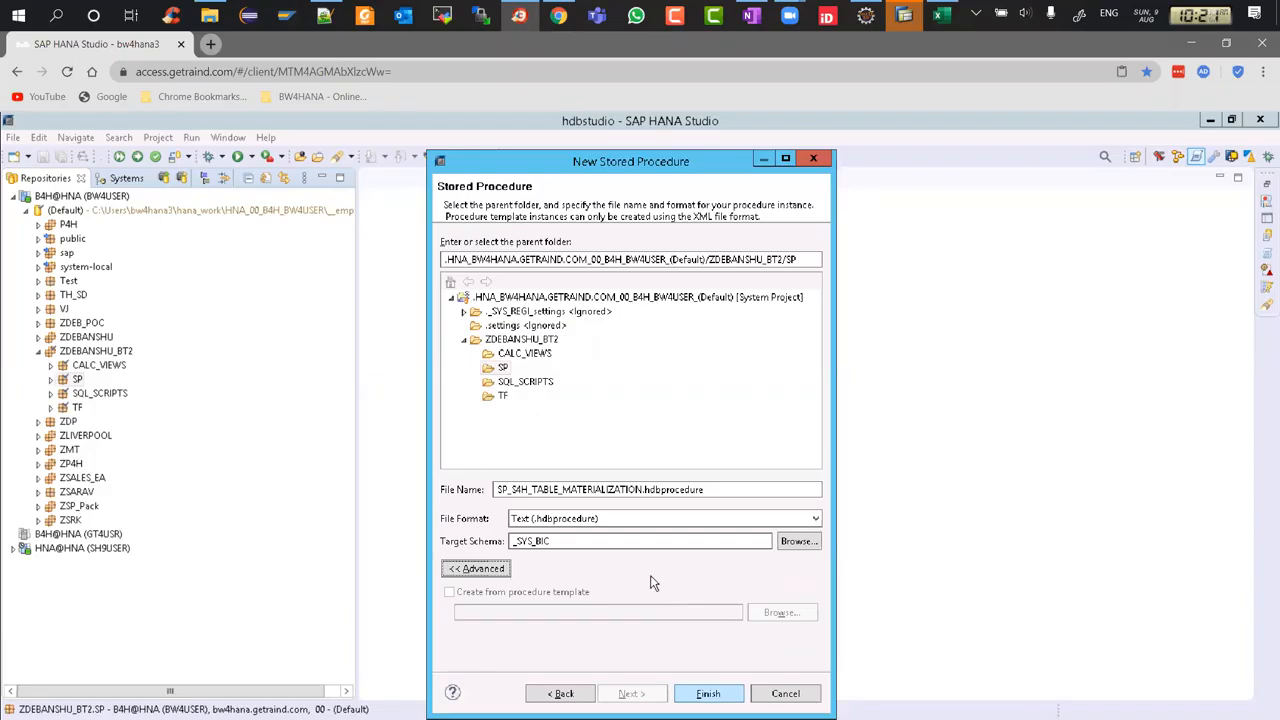
{"action": "left_click", "coordinate": [476, 569]}
{"action": "left_click", "coordinate": [719, 651]}
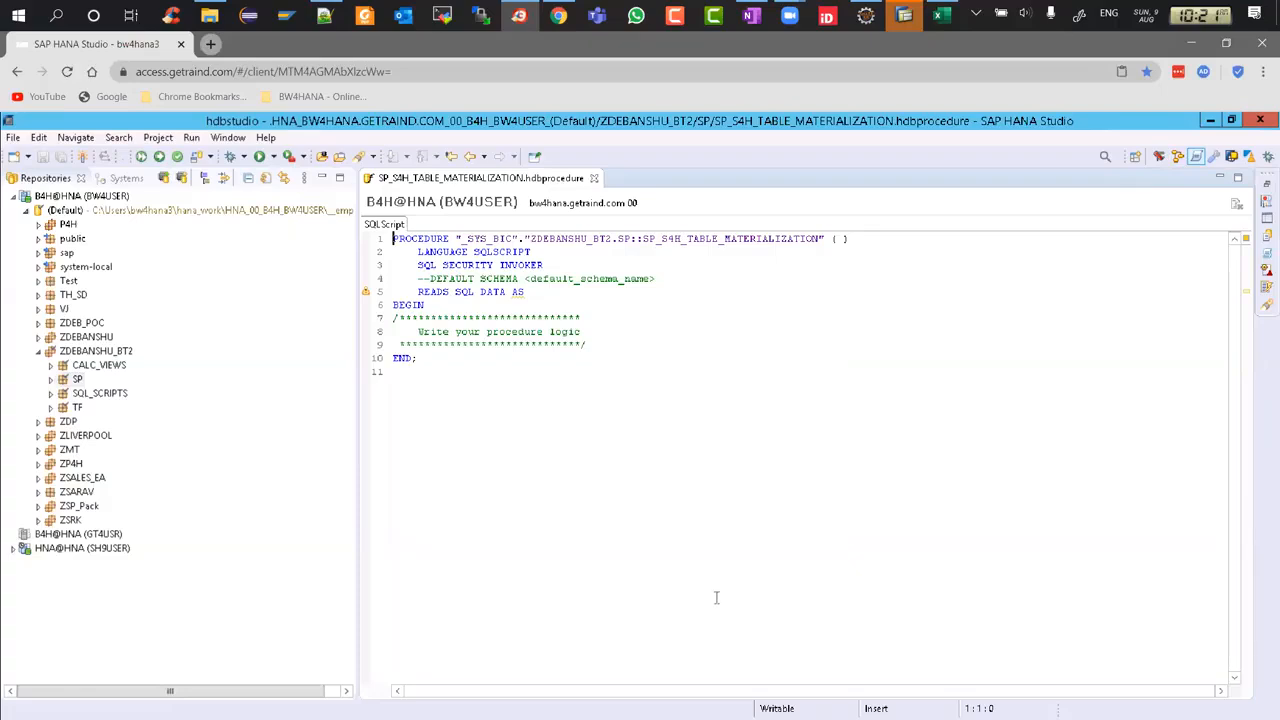
Copy the package-qualified procedure name from line 1 into the open Notepad++ note and return to SAP HANA Studio.
{"action": "left_click", "coordinate": [482, 240]}
{"action": "left_click_drag", "start_coordinate": [529, 240], "coordinate": [612, 240]}
{"action": "left_click", "coordinate": [618, 240]}
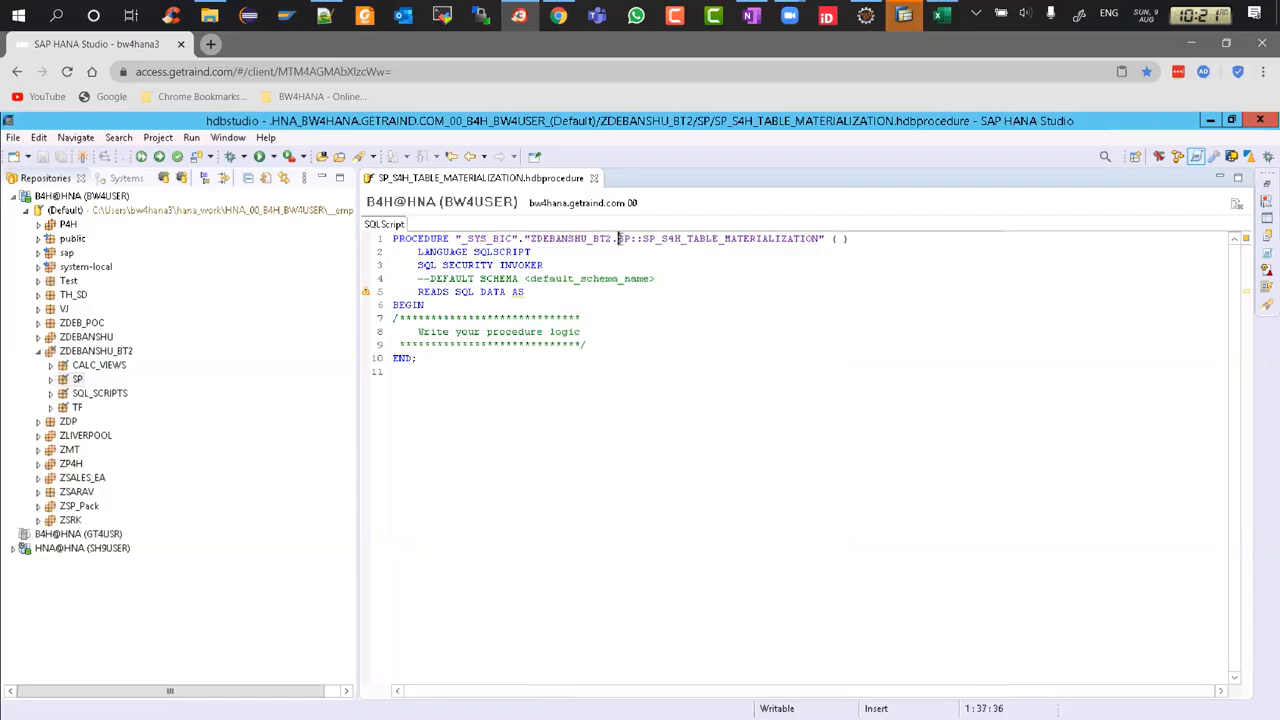
{"action": "left_click_drag", "start_coordinate": [642, 240], "coordinate": [681, 240]}
{"action": "left_click_drag", "start_coordinate": [792, 242], "coordinate": [820, 240]}
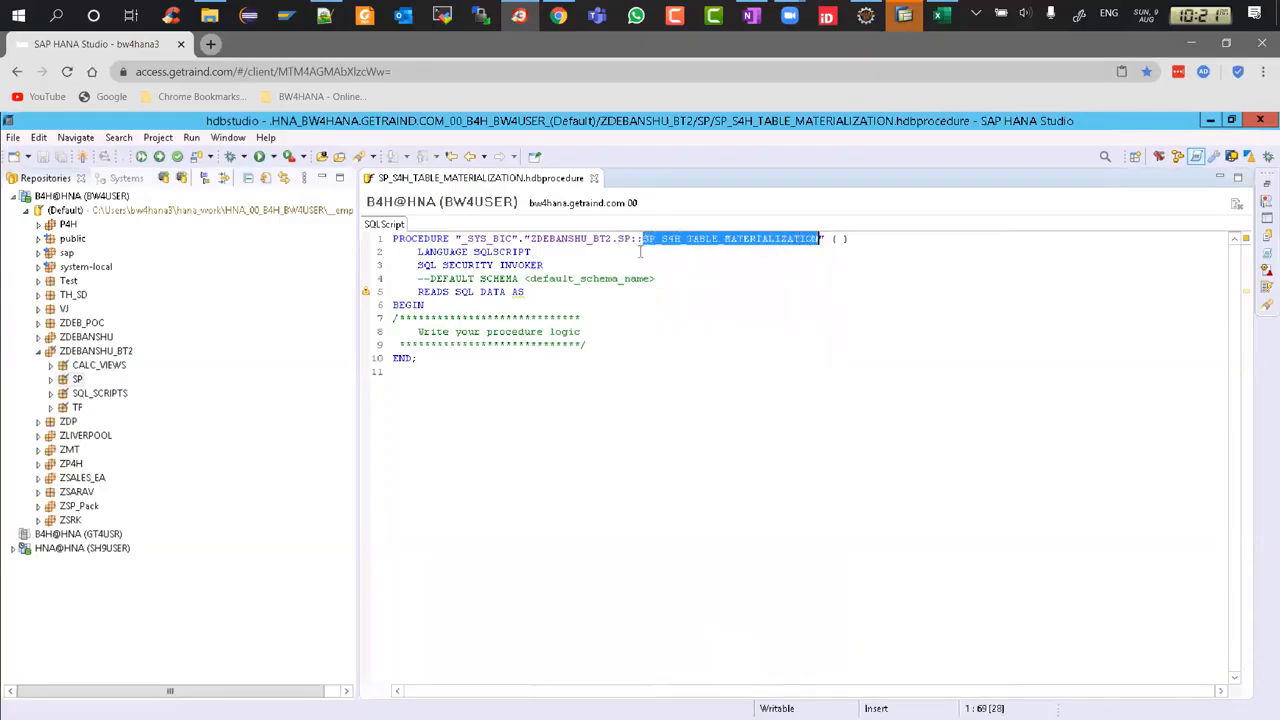
{"action": "left_click_drag", "start_coordinate": [531, 240], "coordinate": [617, 240]}
{"action": "left_click_drag", "start_coordinate": [771, 242], "coordinate": [818, 245]}
{"action": "right_click", "coordinate": [816, 246]}
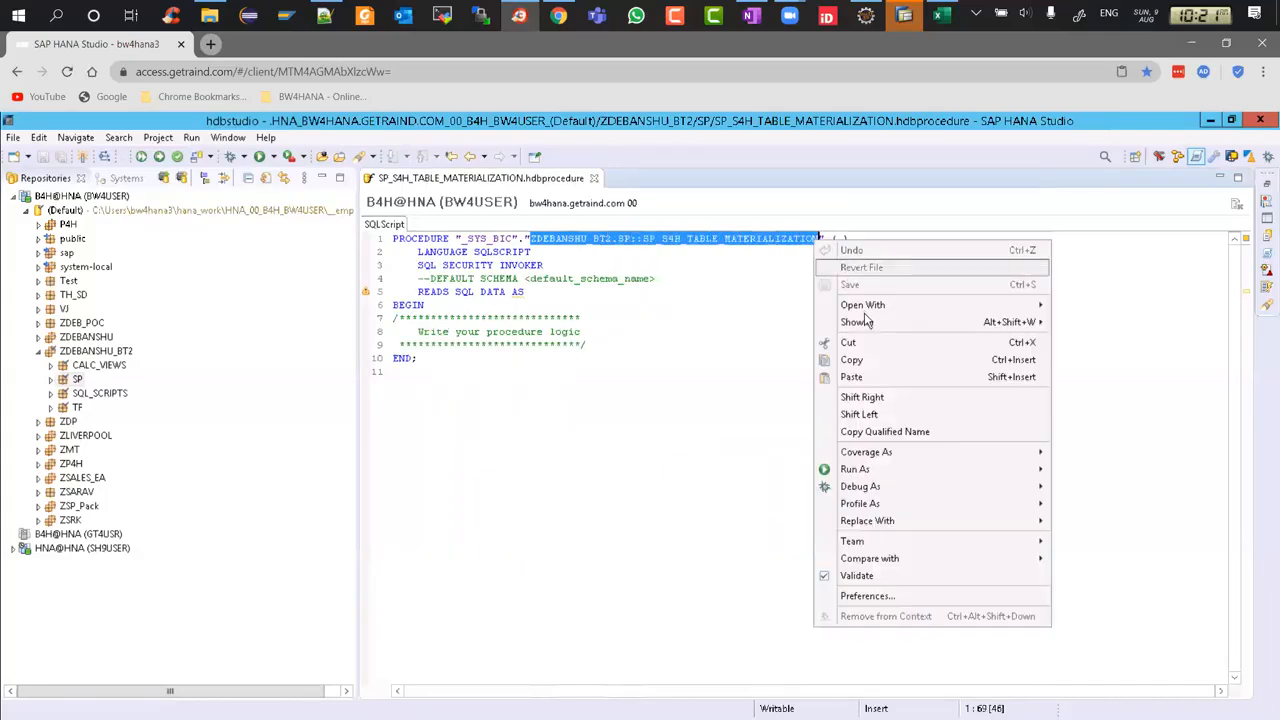
{"action": "left_click", "coordinate": [868, 366]}
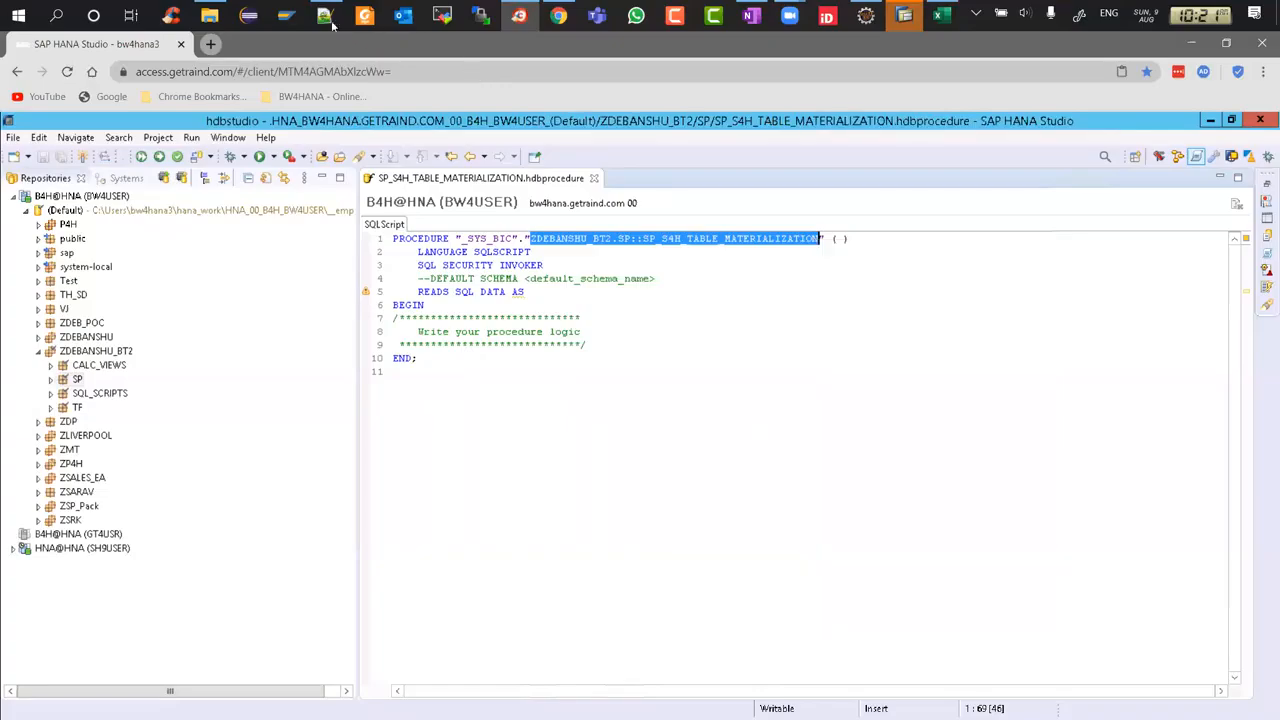
{"action": "key", "text": "alt+Tab"}
{"action": "key", "text": "ctrl+v"}
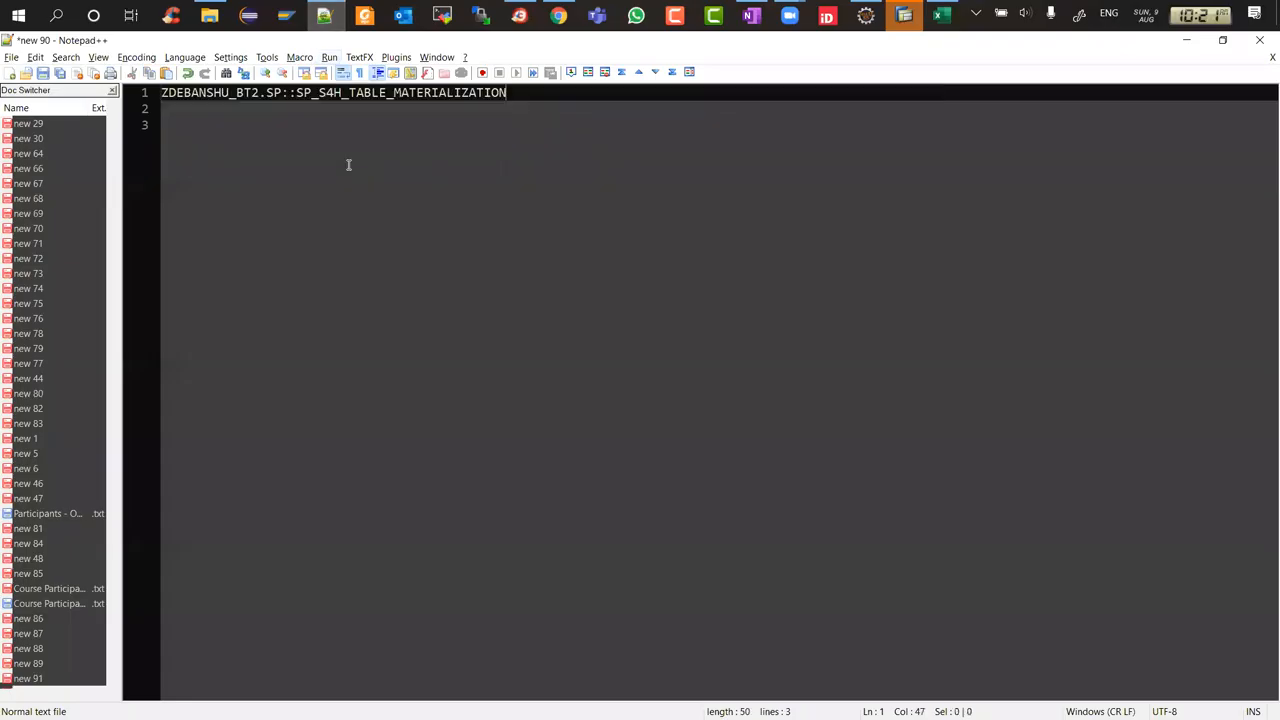
{"action": "key", "text": "alt+Tab"}
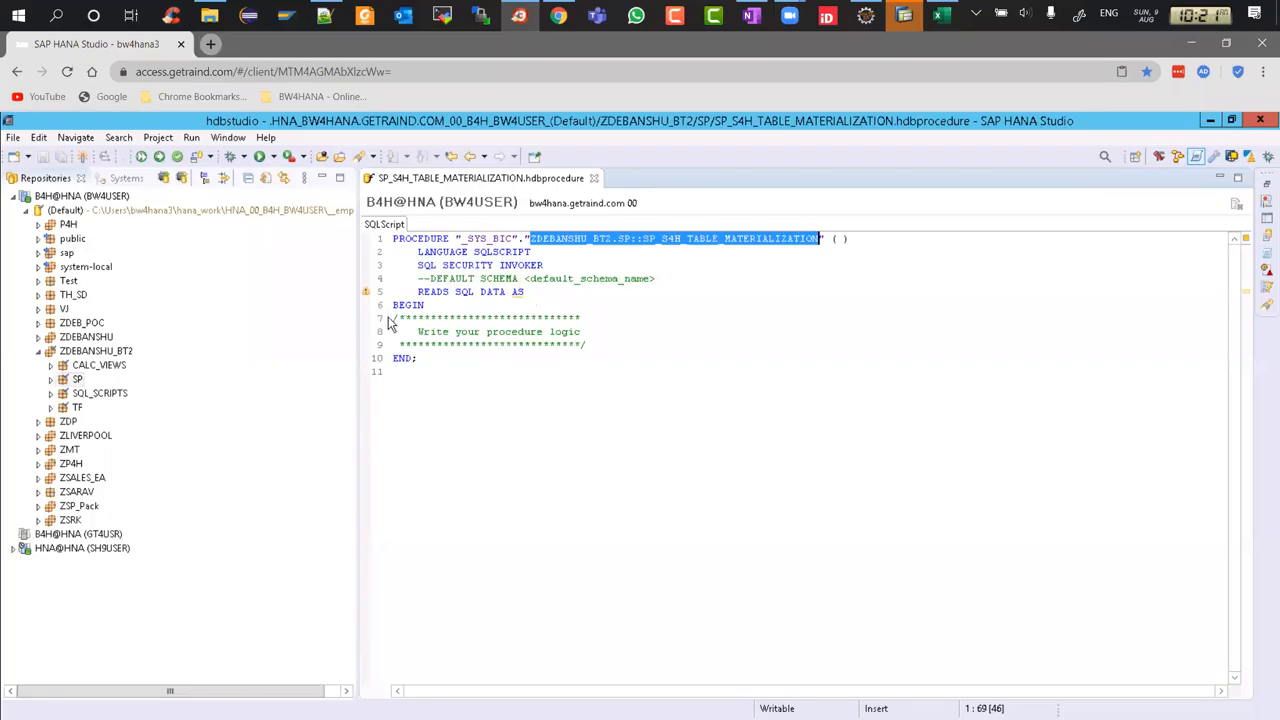
Replace the placeholder comment between BEGIN and END with several blank lines and place the cursor among them.
{"action": "left_click_drag", "start_coordinate": [394, 318], "coordinate": [589, 344]}
{"action": "key", "text": "Delete"}
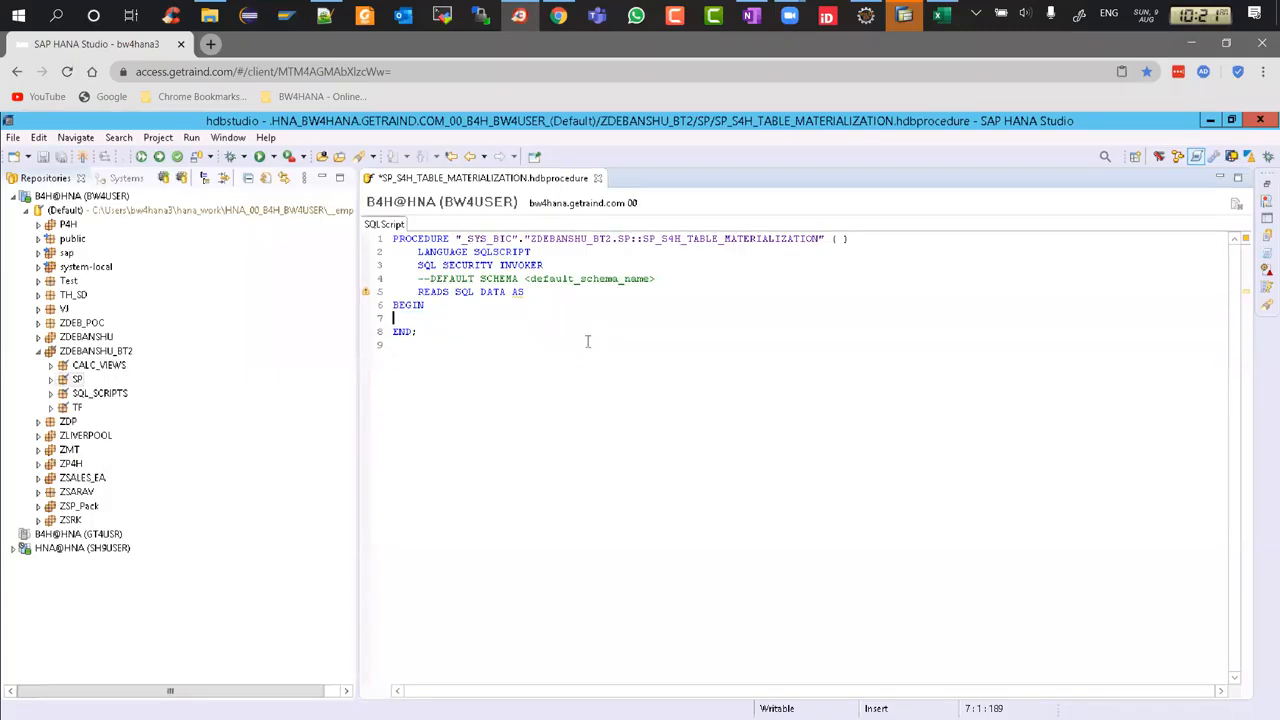
{"action": "key", "text": "Return"}
{"action": "key", "text": "Return"}
{"action": "key", "text": "Return"}
{"action": "key", "text": "Return"}
{"action": "key", "text": "Return"}
{"action": "key", "text": "Up"}
{"action": "key", "text": "Up"}
{"action": "key", "text": "Up"}
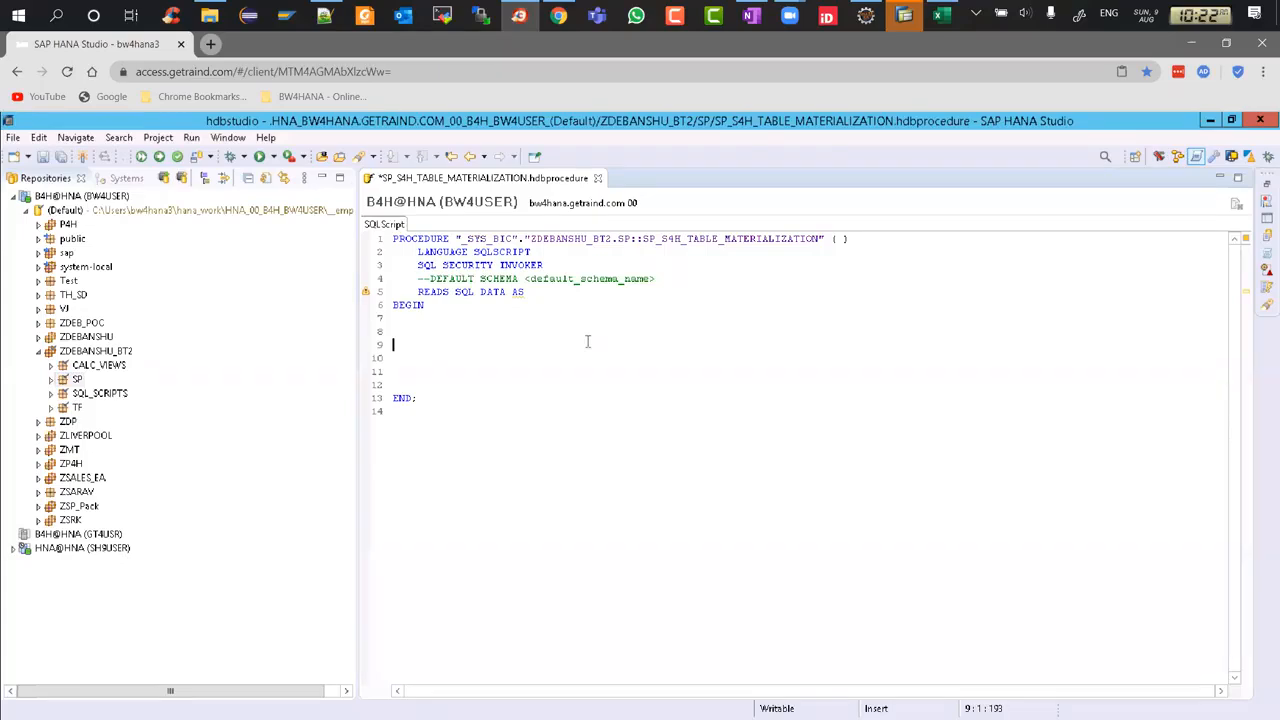
Open Virtual_Table_Creation.sql from the SQL_SCRIPTS package and look at the STA_MARA column table statement.
{"action": "left_click", "coordinate": [114, 183]}
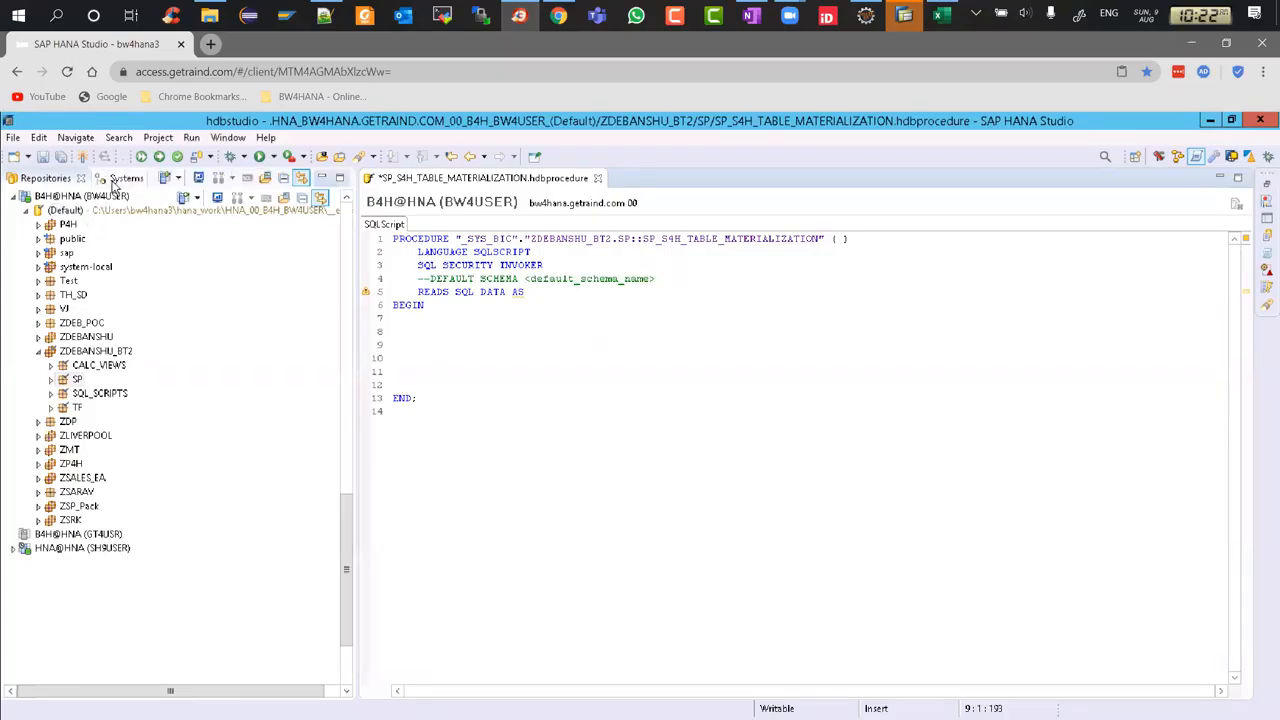
{"action": "left_click", "coordinate": [56, 184]}
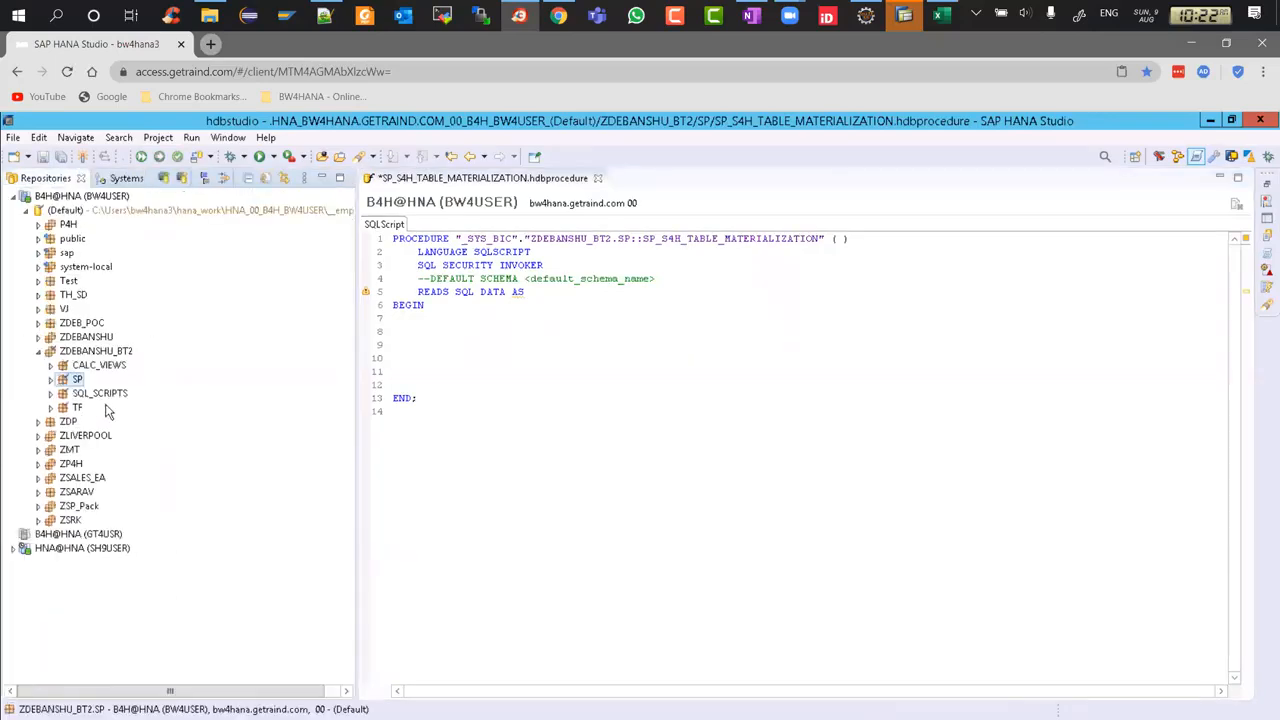
{"action": "left_click", "coordinate": [51, 393]}
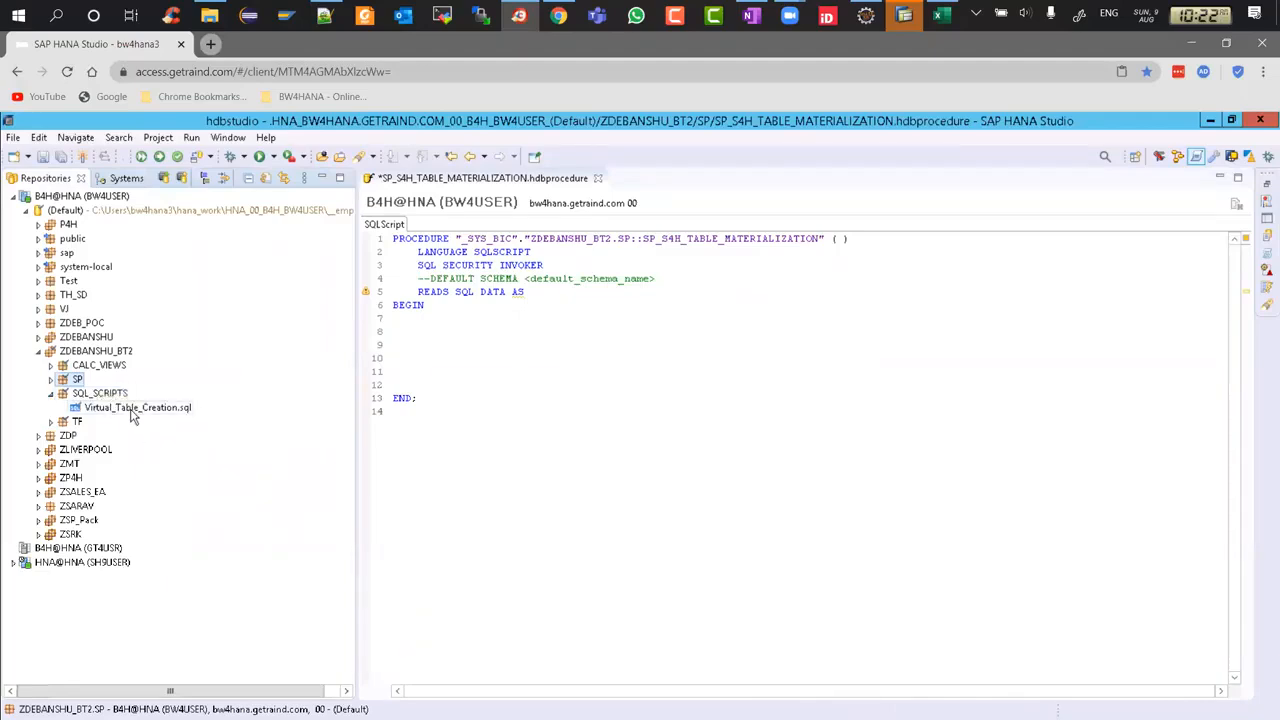
{"action": "double_click", "coordinate": [132, 416]}
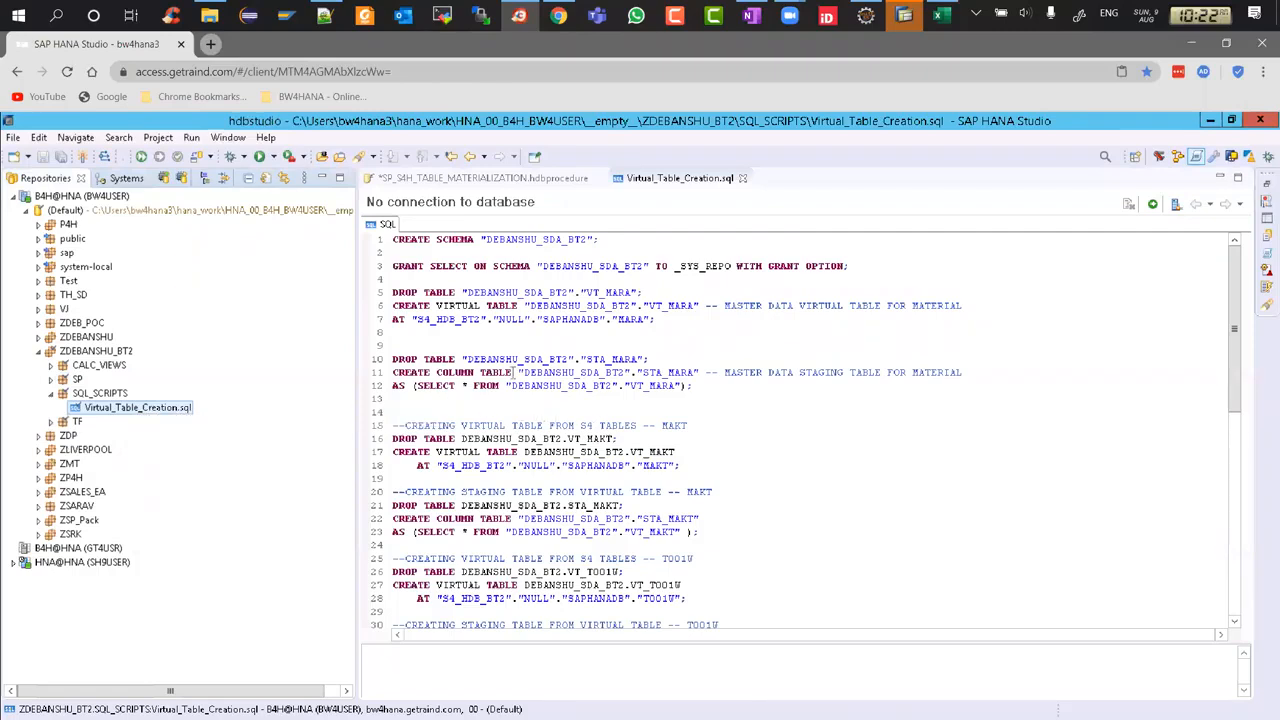
{"action": "left_click_drag", "start_coordinate": [517, 372], "coordinate": [632, 373]}
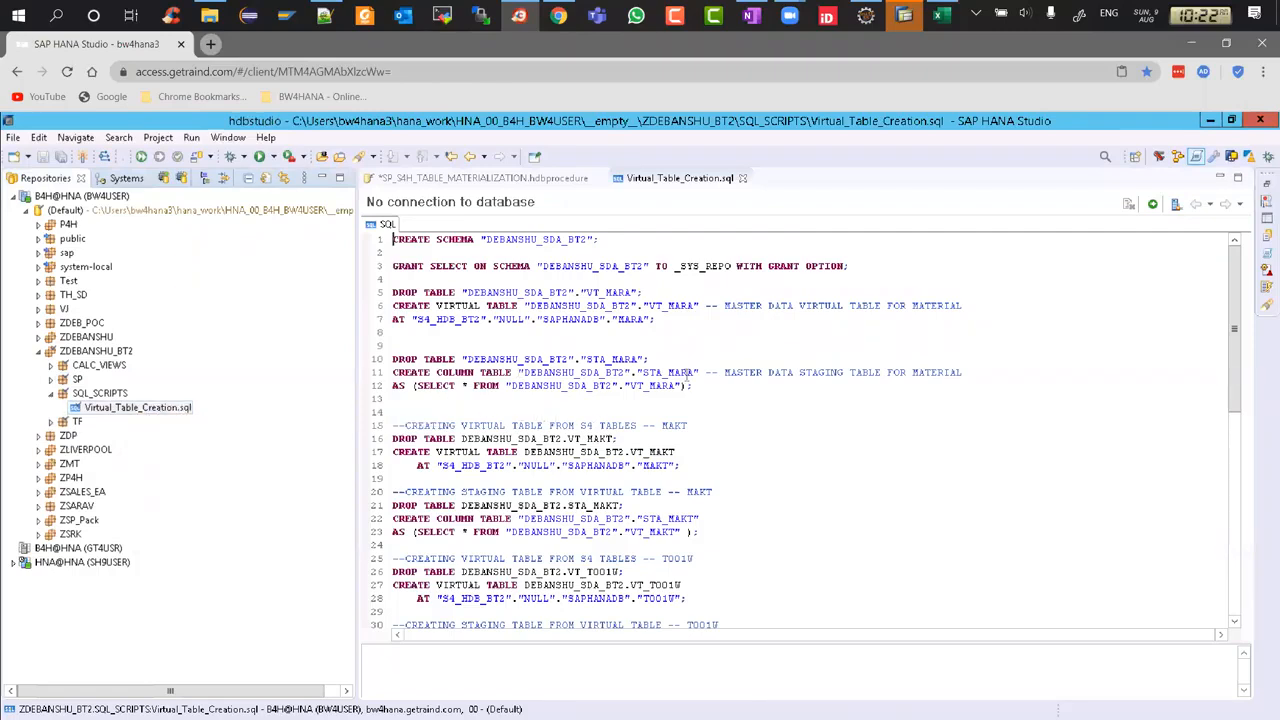
{"action": "left_click", "coordinate": [622, 397]}
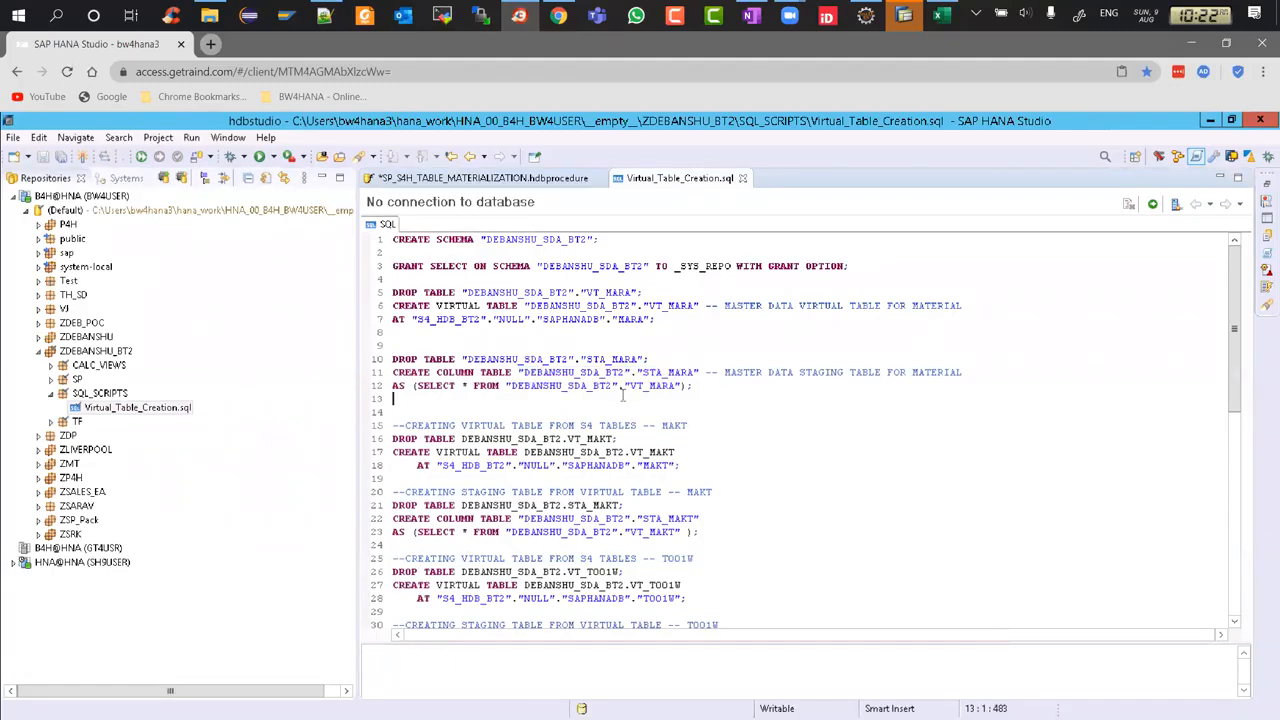
Copy the entire Virtual_Table_Creation.sql script into the body of SP_S4H_TABLE_MATERIALIZATION between BEGIN and END.
{"action": "left_click", "coordinate": [13, 138]}
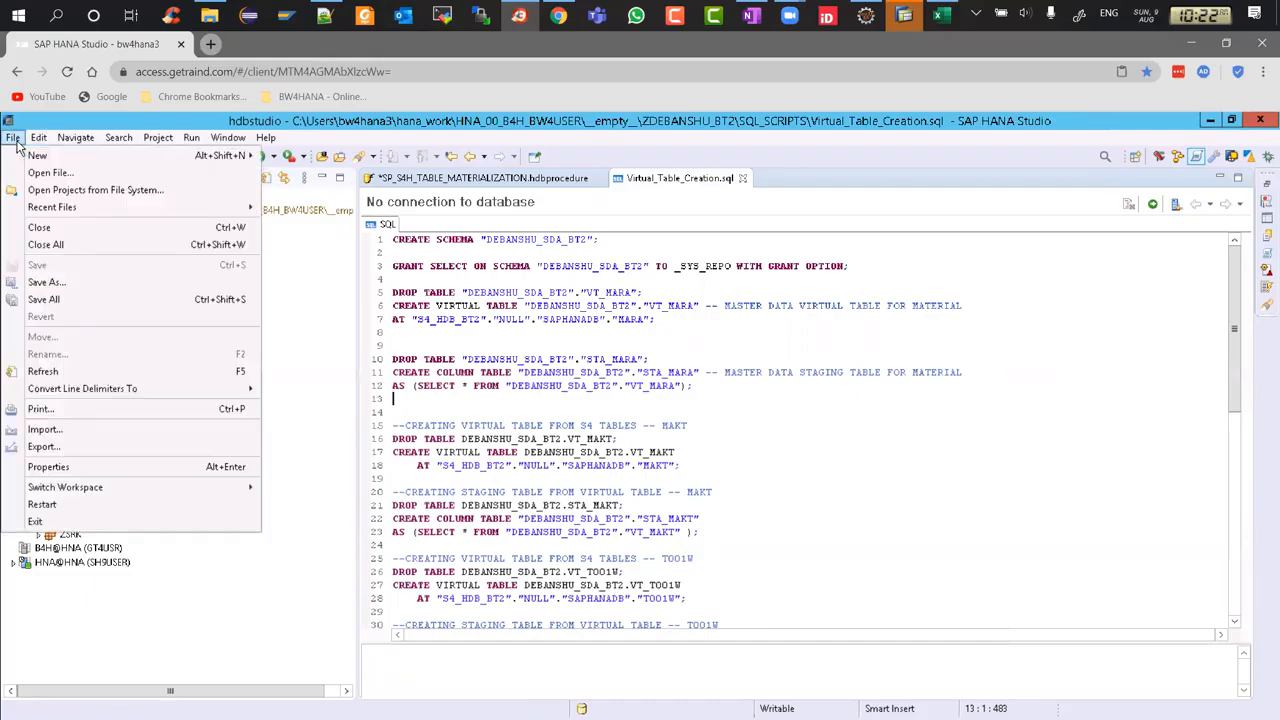
{"action": "left_click", "coordinate": [38, 138]}
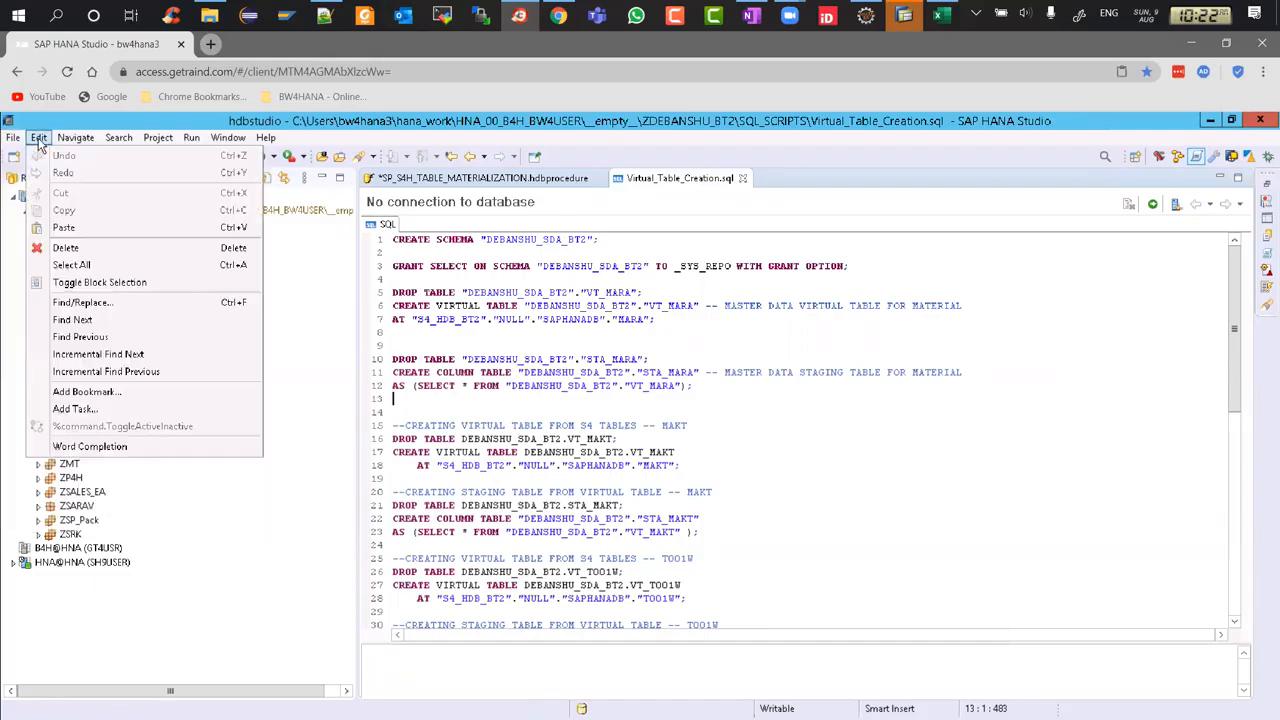
{"action": "left_click", "coordinate": [71, 265]}
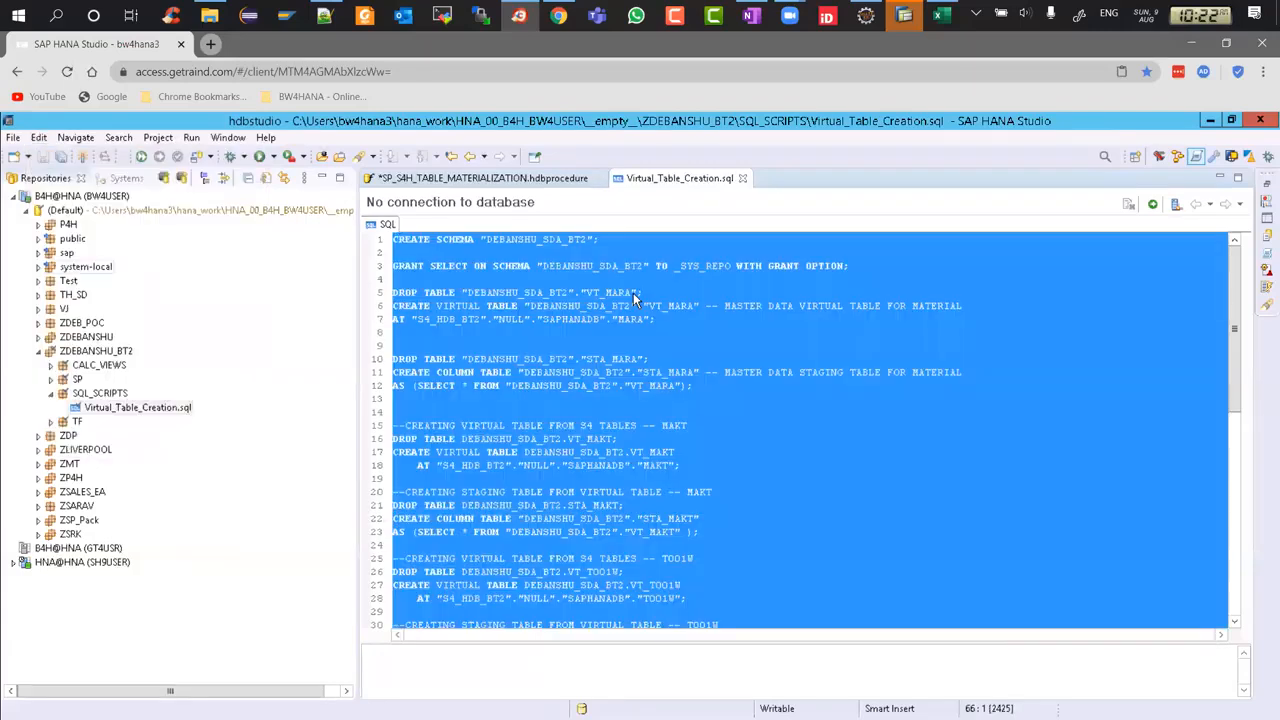
{"action": "right_click", "coordinate": [555, 277]}
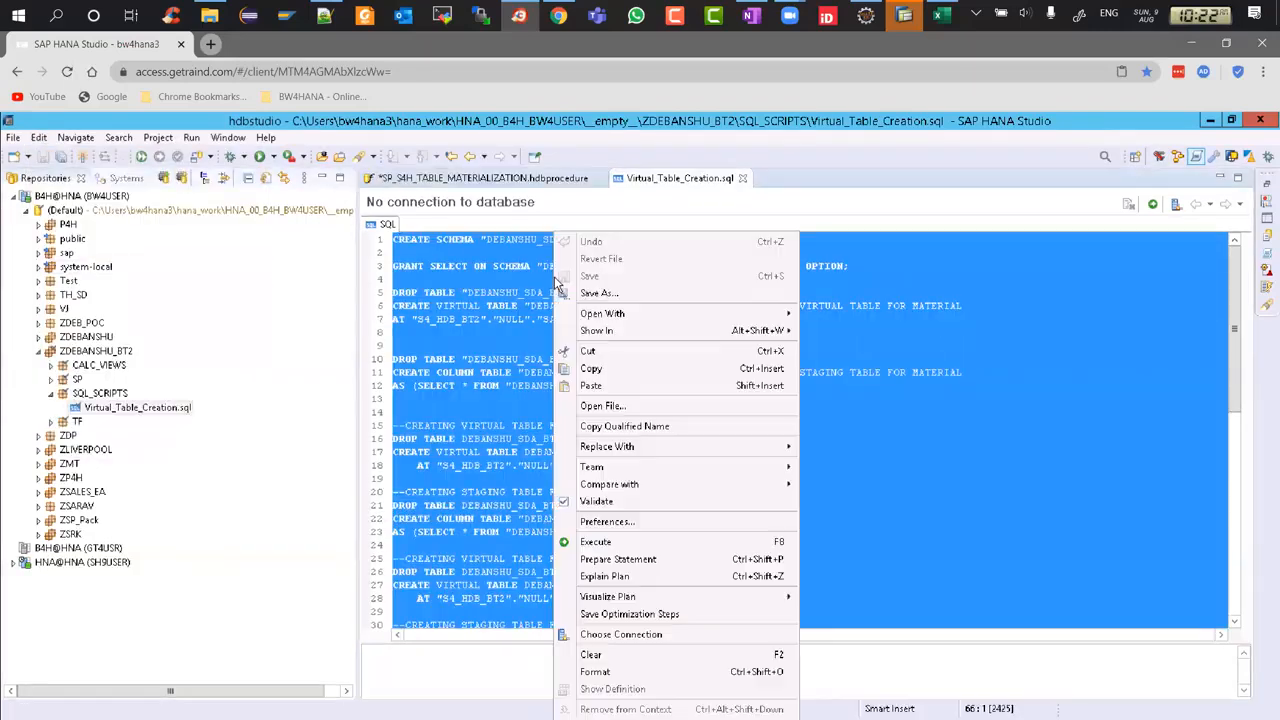
{"action": "left_click", "coordinate": [592, 370]}
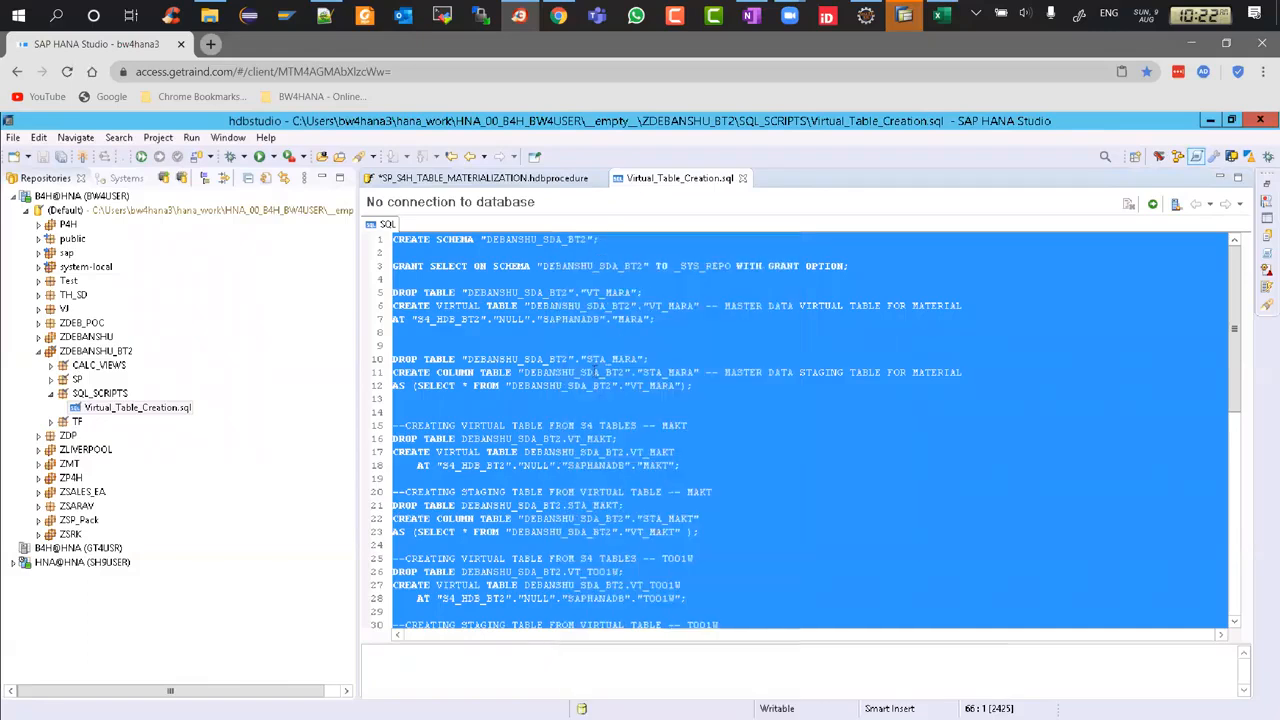
{"action": "left_click", "coordinate": [510, 182]}
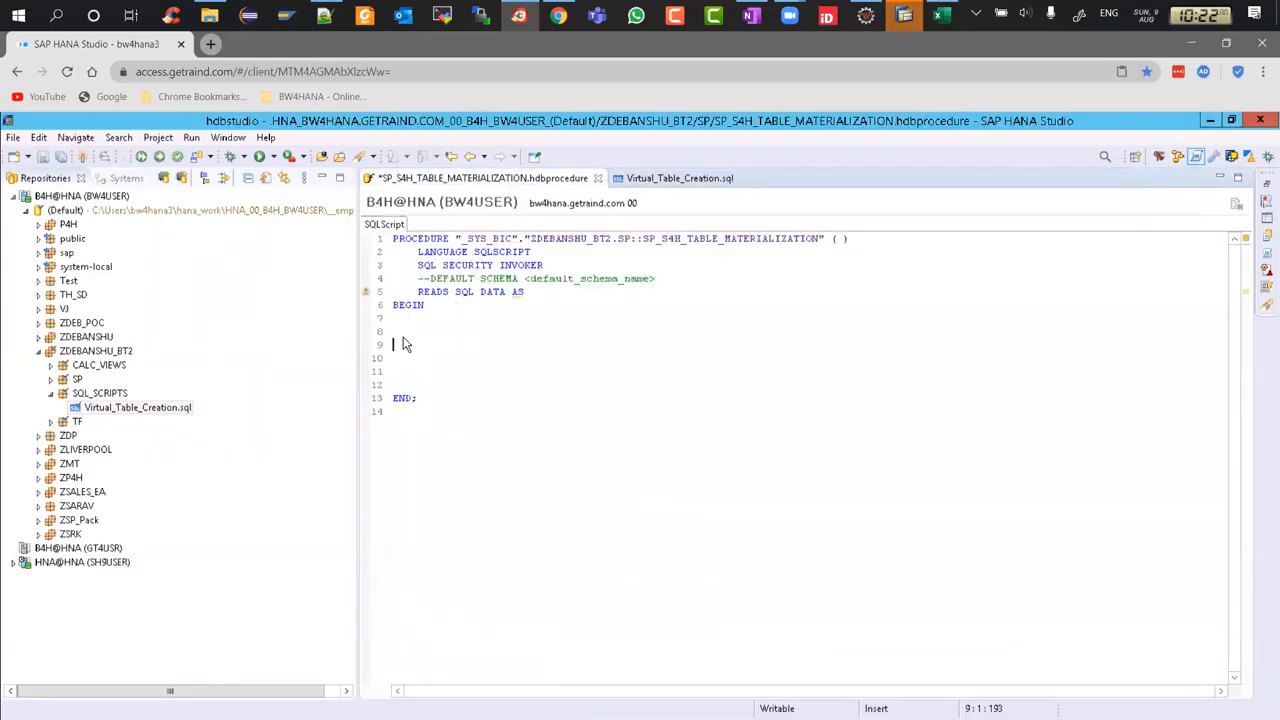
{"action": "right_click", "coordinate": [403, 337]}
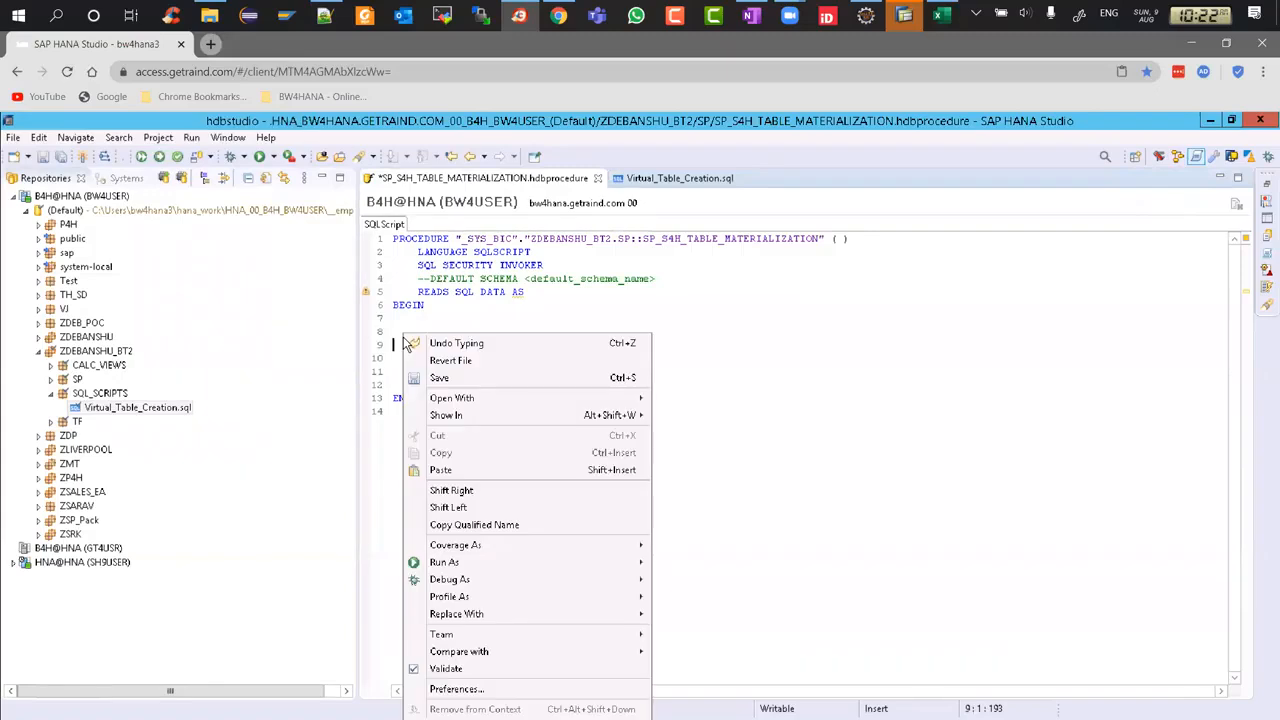
{"action": "left_click", "coordinate": [460, 469]}
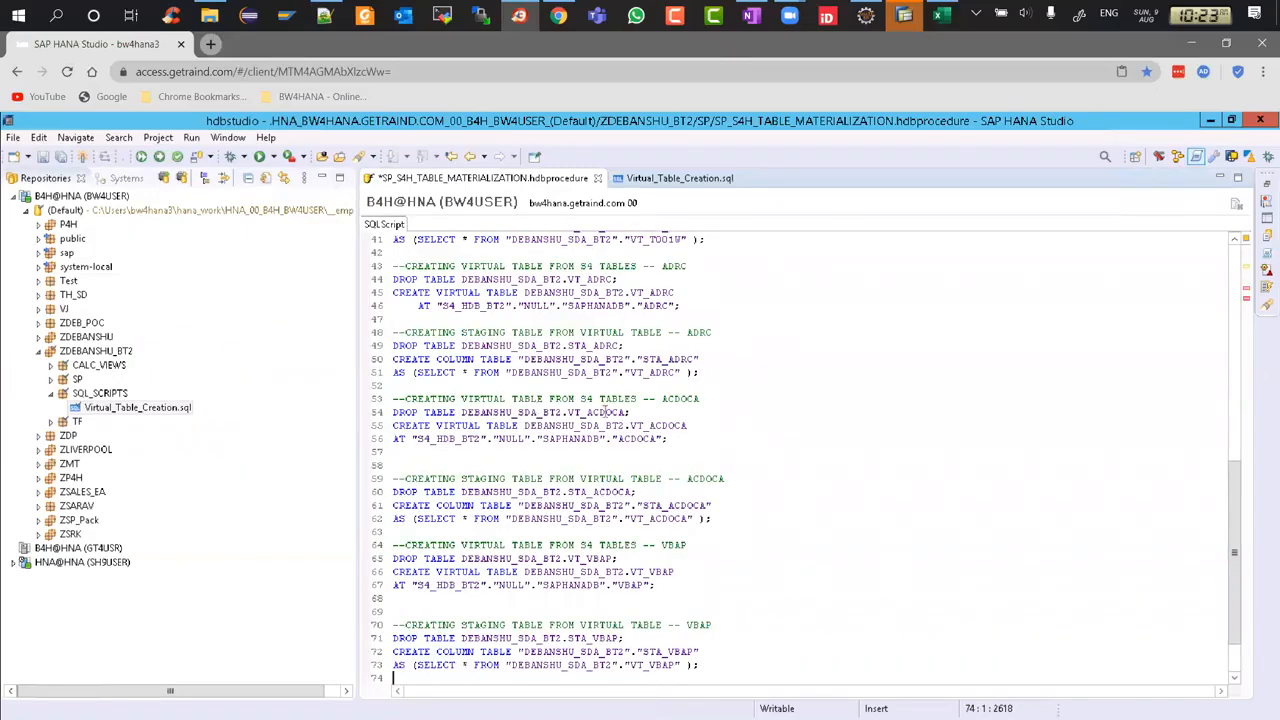
Delete the CREATE SCHEMA and GRANT SELECT ON SCHEMA statements, with their trailing blank lines, from the start of the procedure body.
{"action": "scroll", "coordinate": [607, 411], "scroll_direction": "up", "scroll_amount": 13}
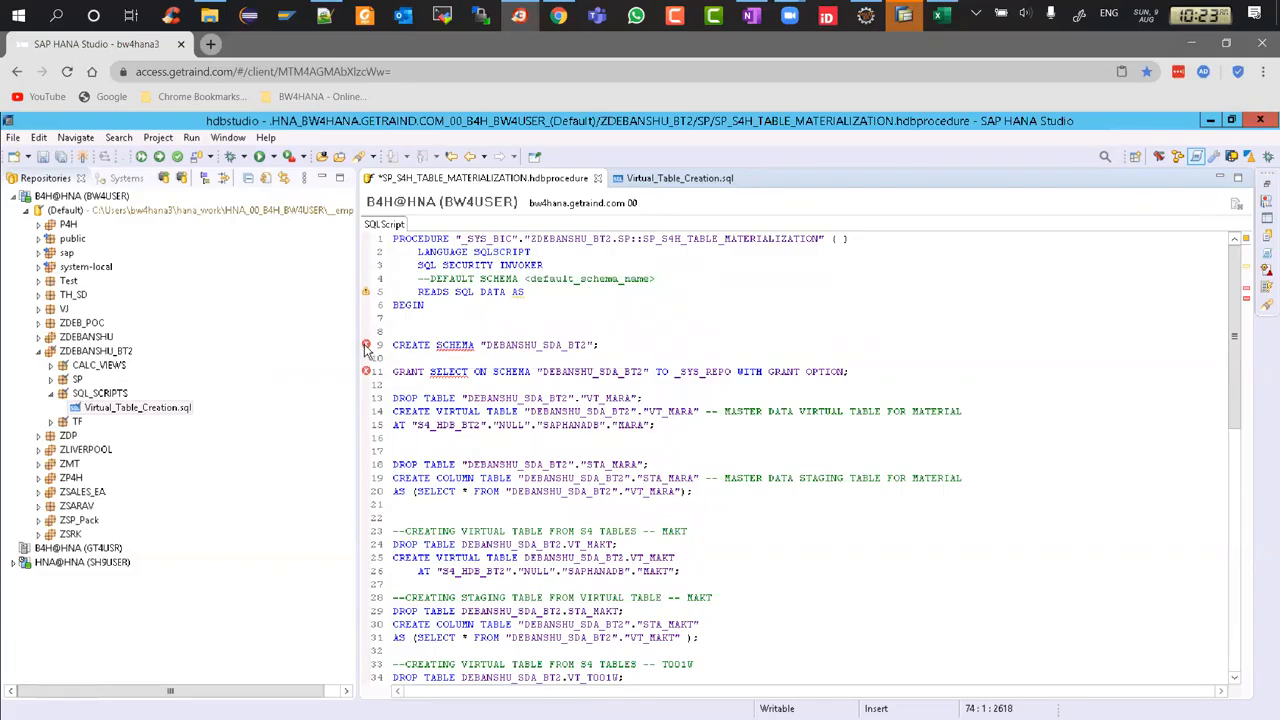
{"action": "mouse_move", "coordinate": [366, 347]}
{"action": "left_click", "coordinate": [635, 346]}
{"action": "mouse_move", "coordinate": [290, 272]}
{"action": "left_mouse_down"}
{"action": "mouse_move", "coordinate": [274, 266]}
{"action": "mouse_move", "coordinate": [280, 278]}
{"action": "left_mouse_up"}
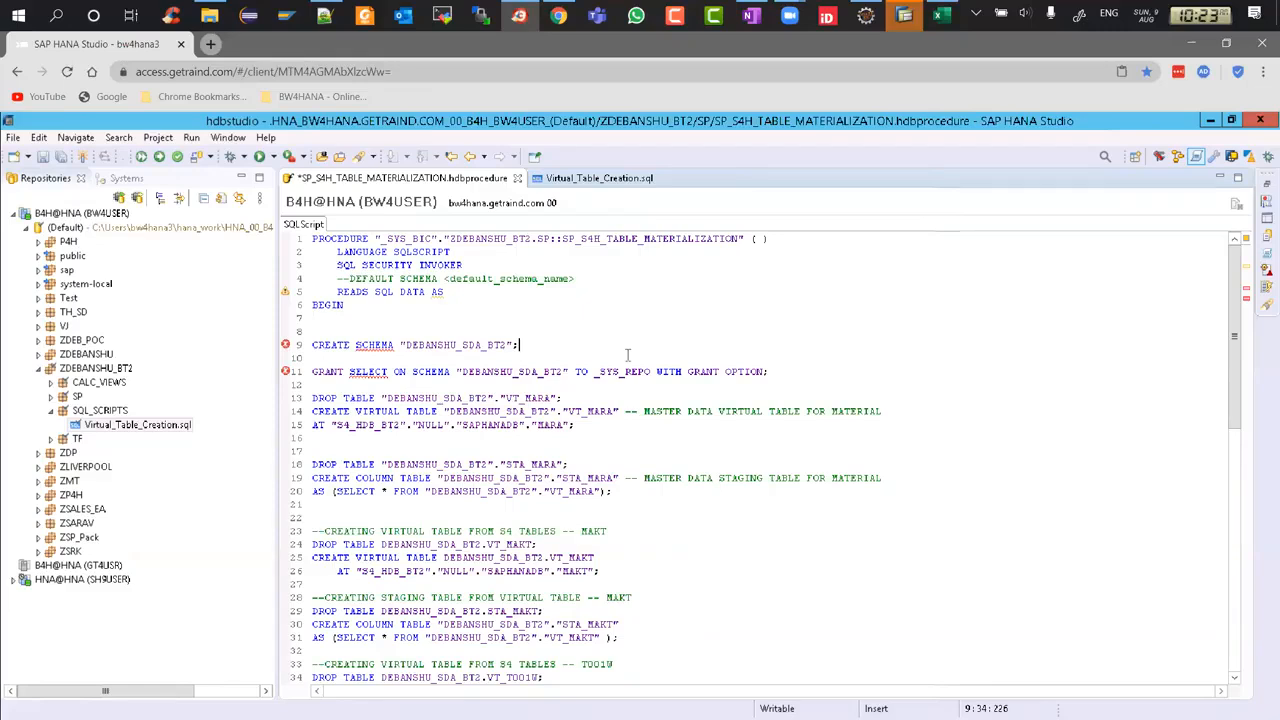
{"action": "left_click_drag", "start_coordinate": [396, 371], "coordinate": [420, 371]}
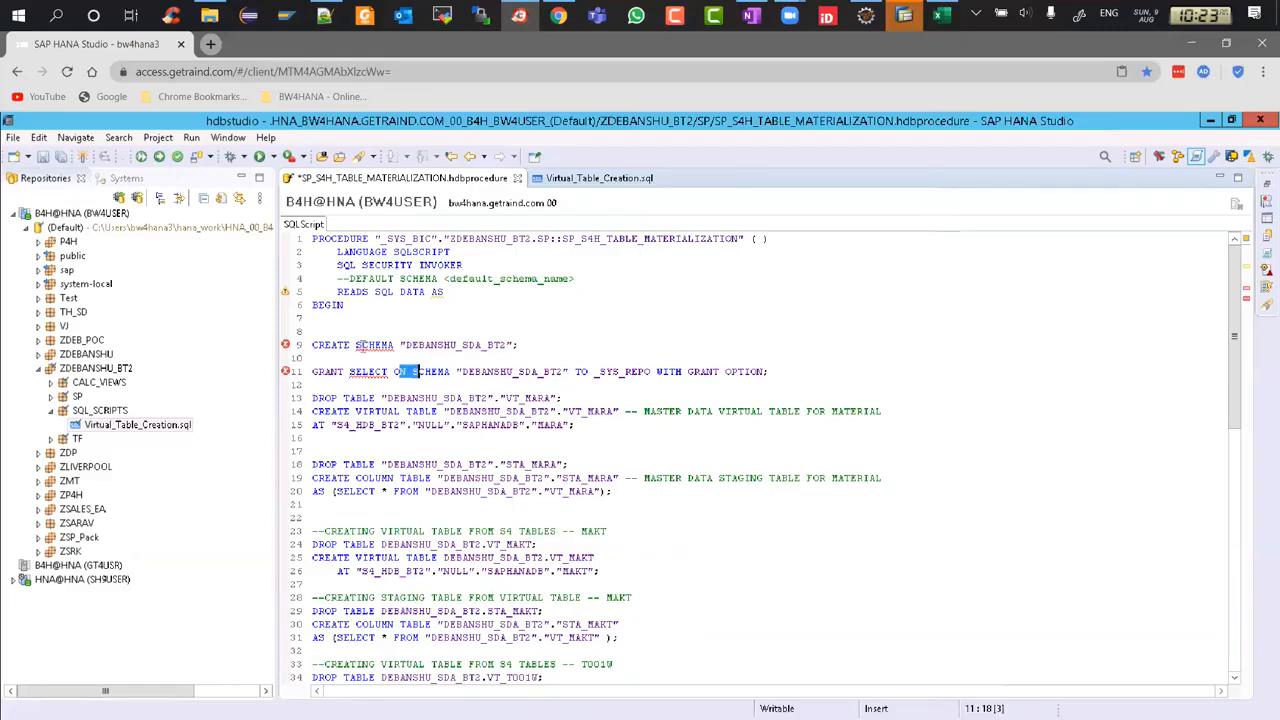
{"action": "left_click_drag", "start_coordinate": [355, 344], "coordinate": [408, 344]}
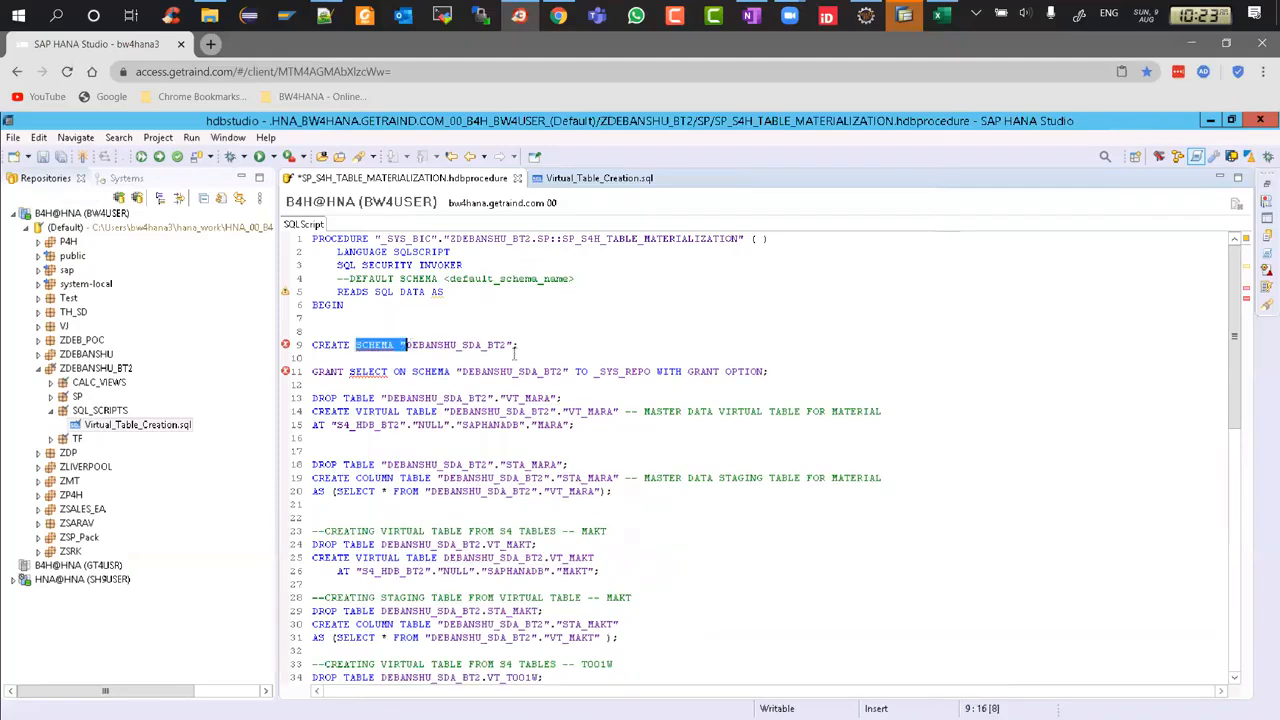
{"action": "left_click_drag", "start_coordinate": [782, 371], "coordinate": [686, 371]}
{"action": "left_click_drag", "start_coordinate": [378, 357], "coordinate": [312, 344]}
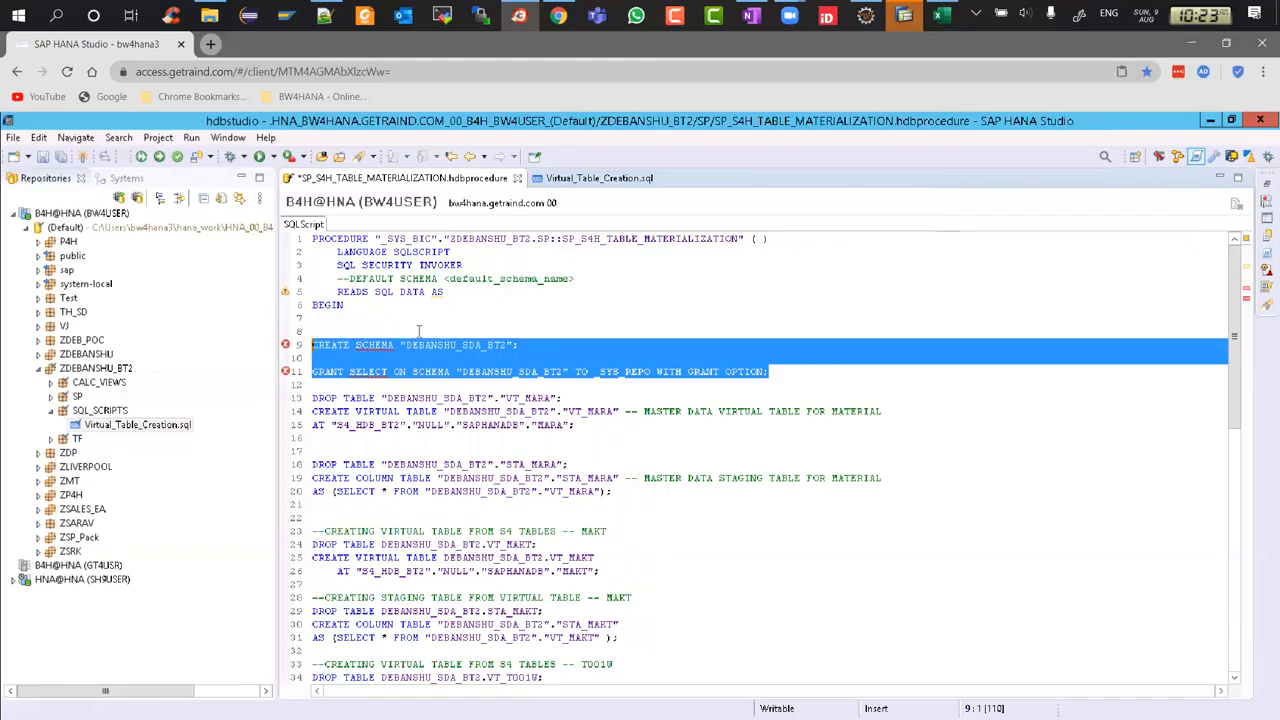
{"action": "left_click", "coordinate": [528, 344]}
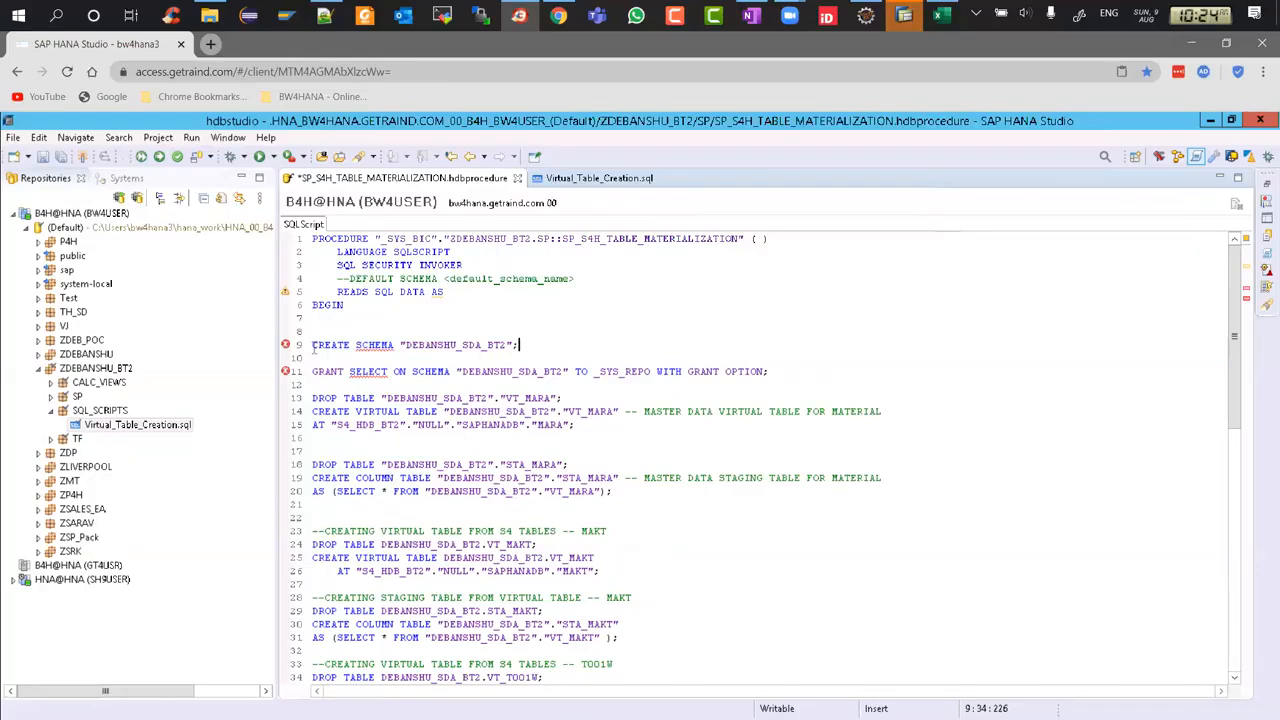
{"action": "left_click_drag", "start_coordinate": [313, 345], "coordinate": [786, 381]}
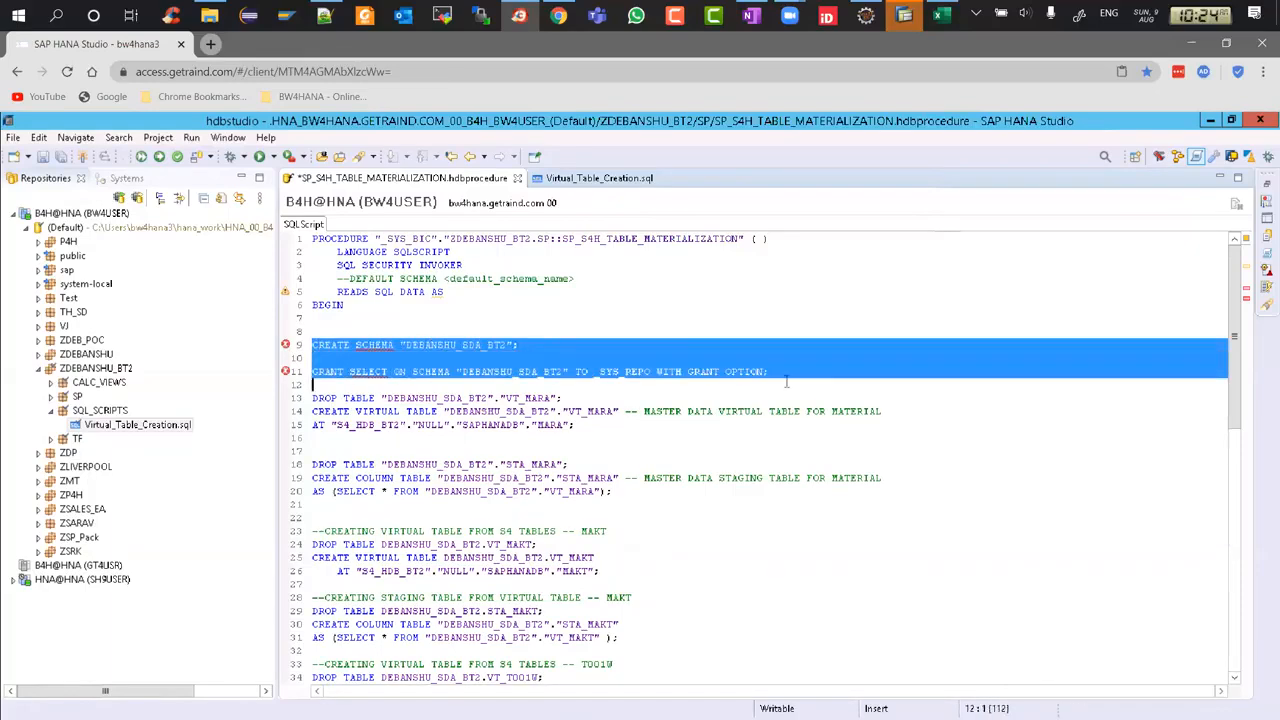
{"action": "key", "text": "Delete"}
{"action": "key", "text": "Delete"}
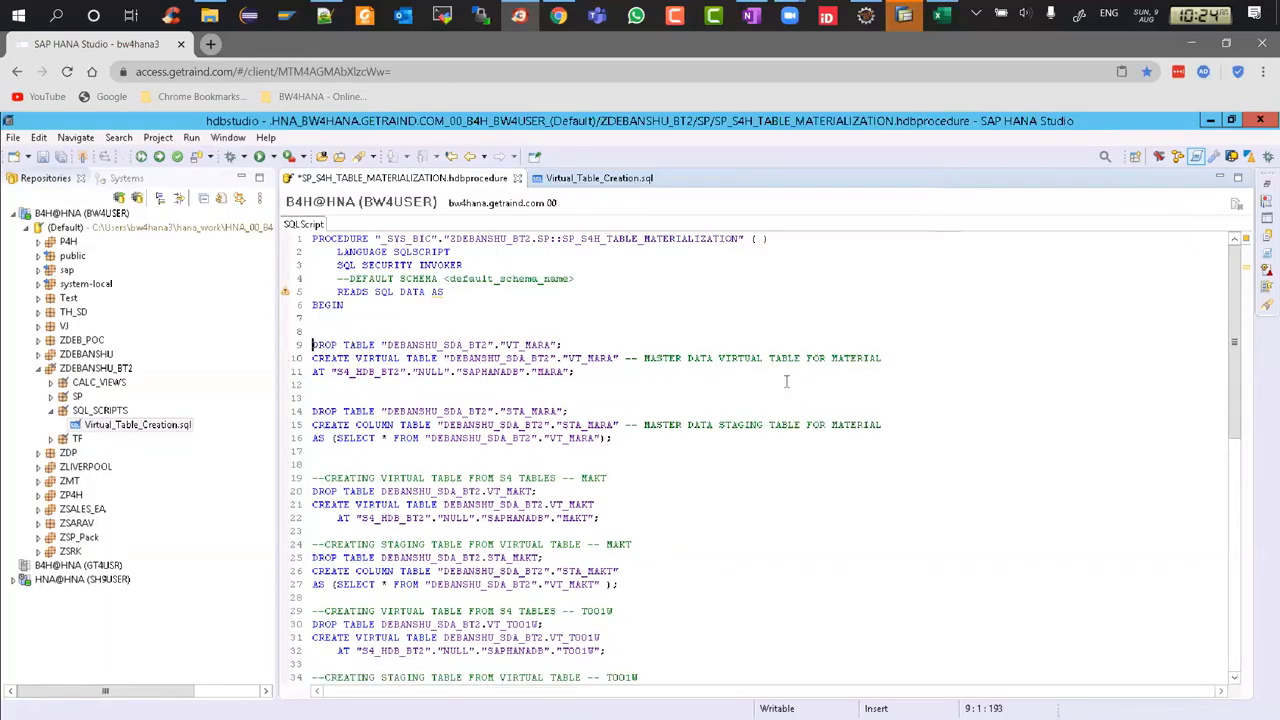
Look through the remaining DROP and CREATE TABLE statements down to the end of the procedure.
{"action": "key", "text": "Left"}
{"action": "key", "text": "Left"}
{"action": "key", "text": "Left"}
{"action": "scroll", "coordinate": [577, 381], "scroll_direction": "down", "scroll_amount": 14}
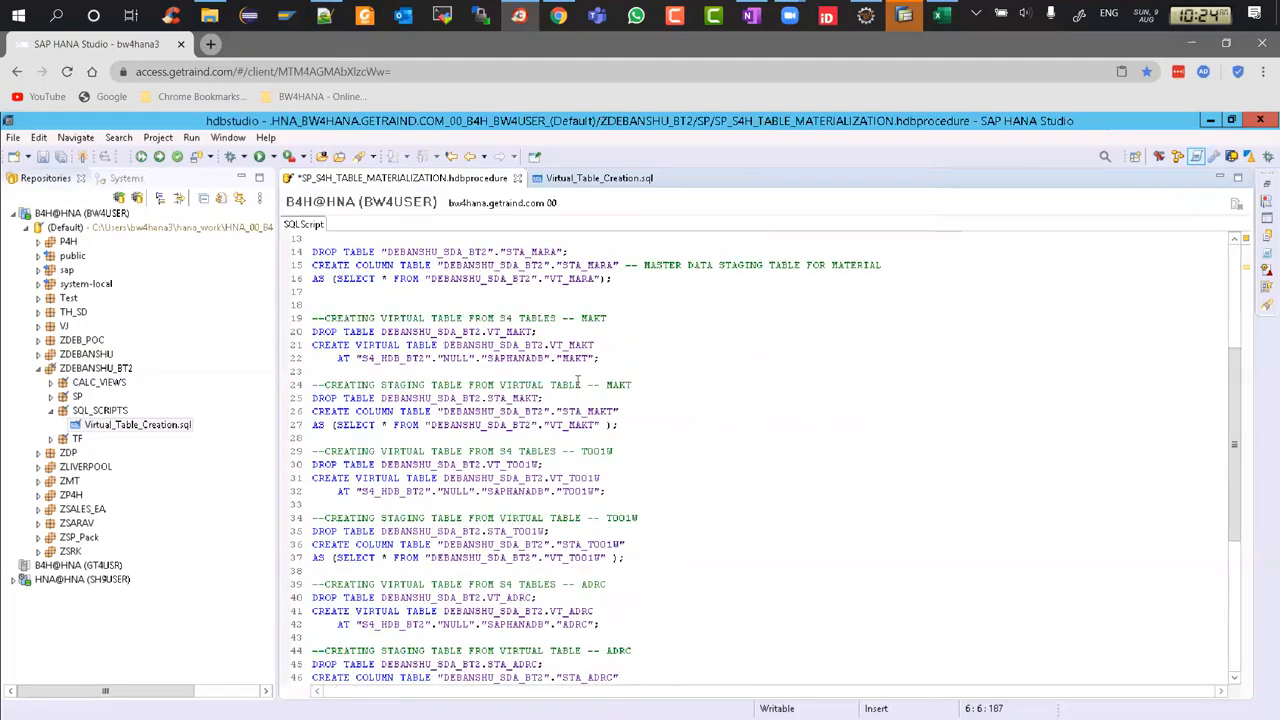
{"action": "left_click", "coordinate": [392, 625]}
{"action": "scroll", "coordinate": [392, 638], "scroll_direction": "up", "scroll_amount": 1}
{"action": "key", "text": "Up"}
{"action": "scroll", "coordinate": [474, 521], "scroll_direction": "up", "scroll_amount": 13}
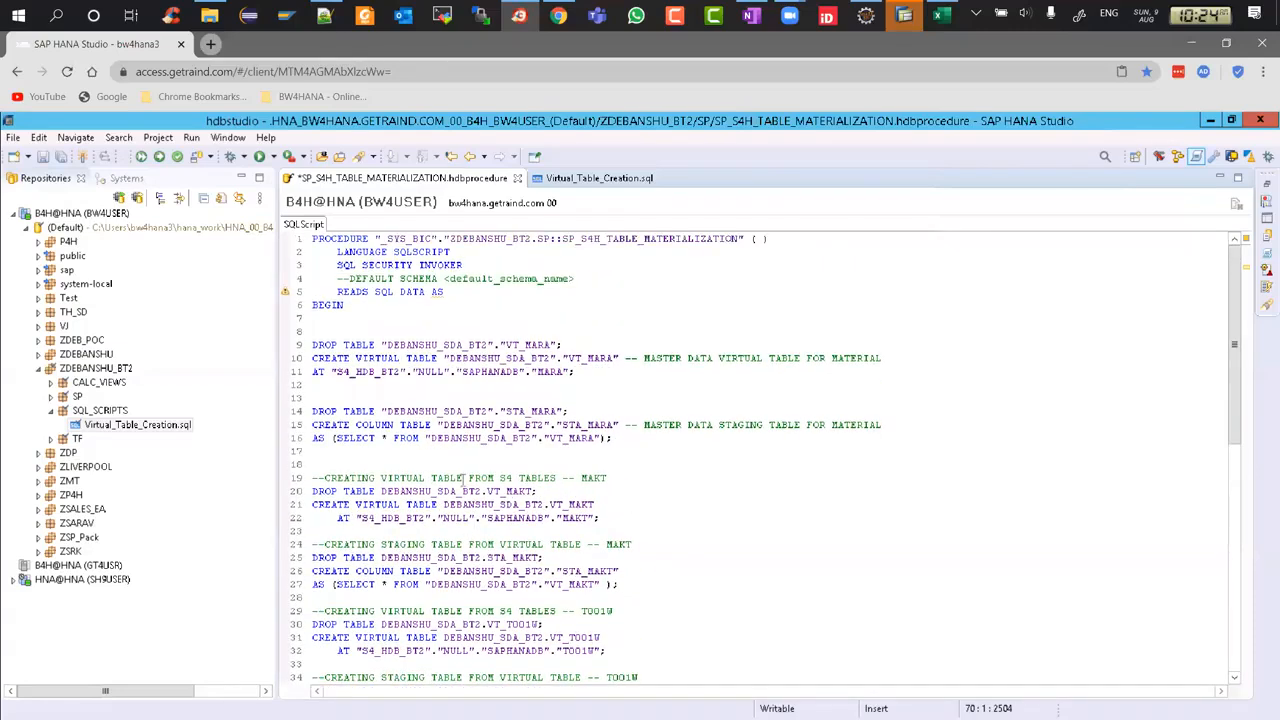
{"action": "right_click", "coordinate": [283, 319]}
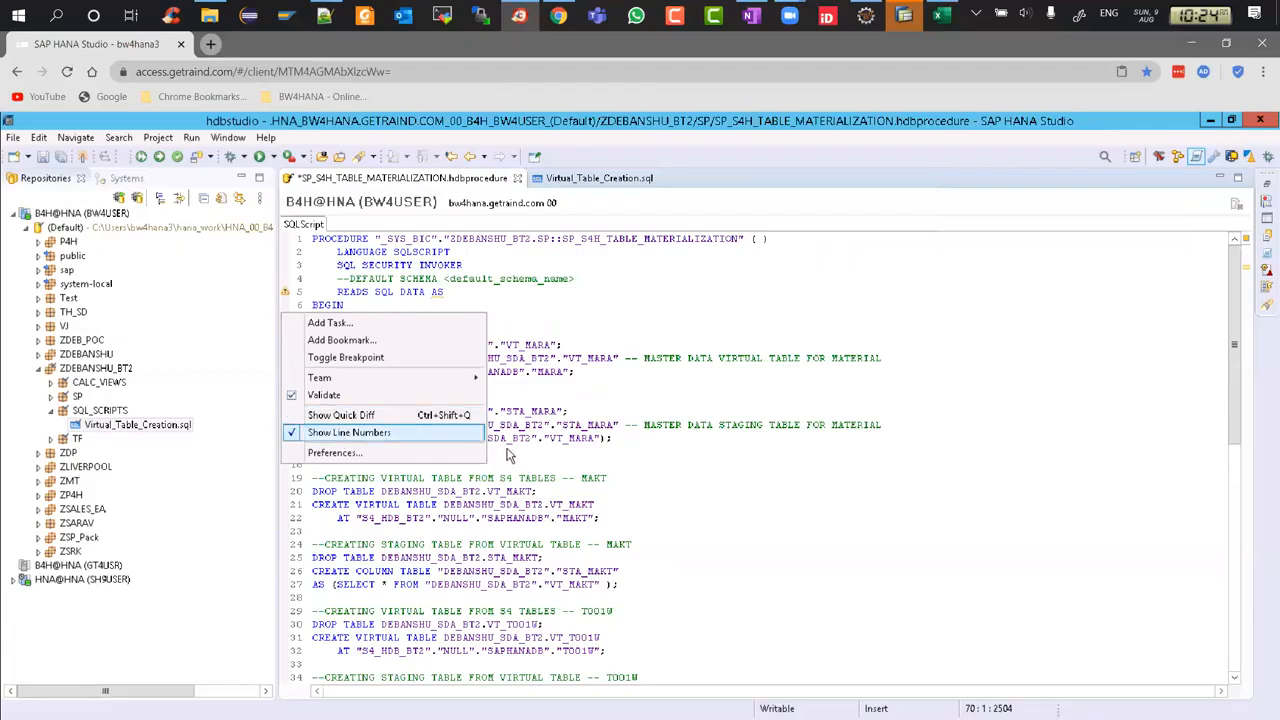
{"action": "left_click", "coordinate": [562, 453]}
{"action": "left_click", "coordinate": [363, 344]}
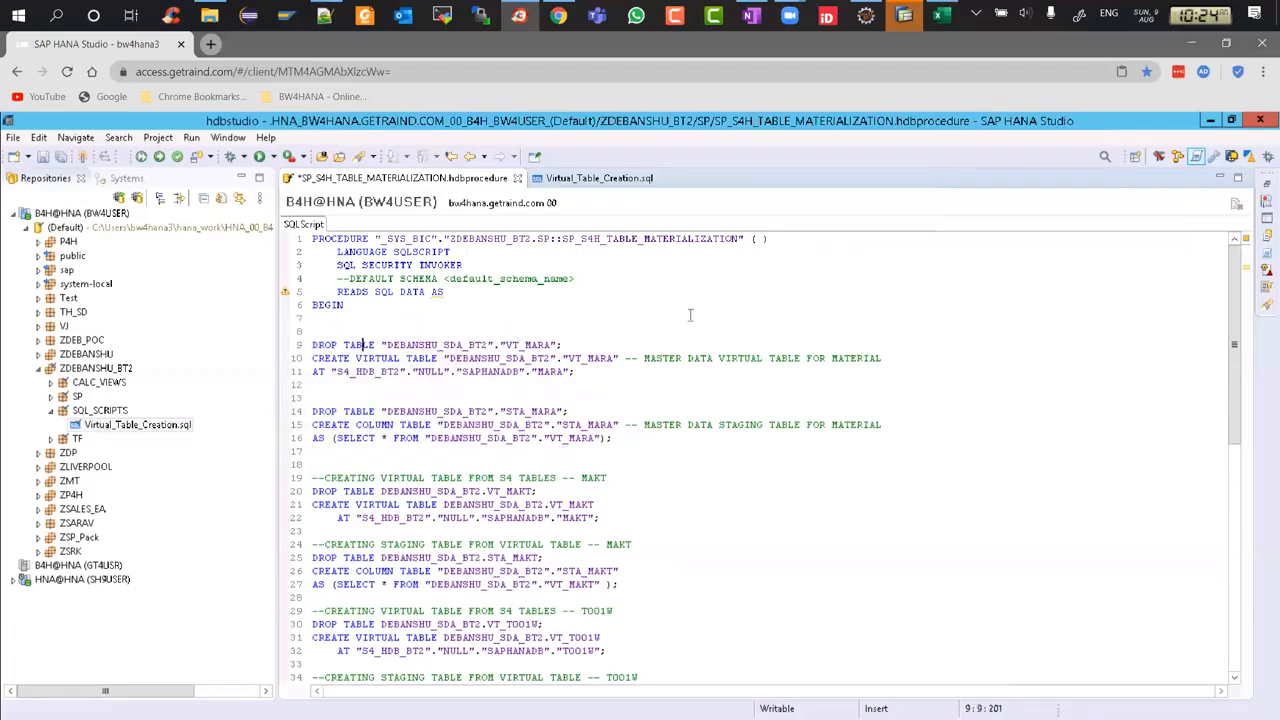
{"action": "left_click", "coordinate": [610, 343]}
Try to activate the stored procedure, read the activation error, and dismiss the message.
{"action": "left_click", "coordinate": [157, 165]}
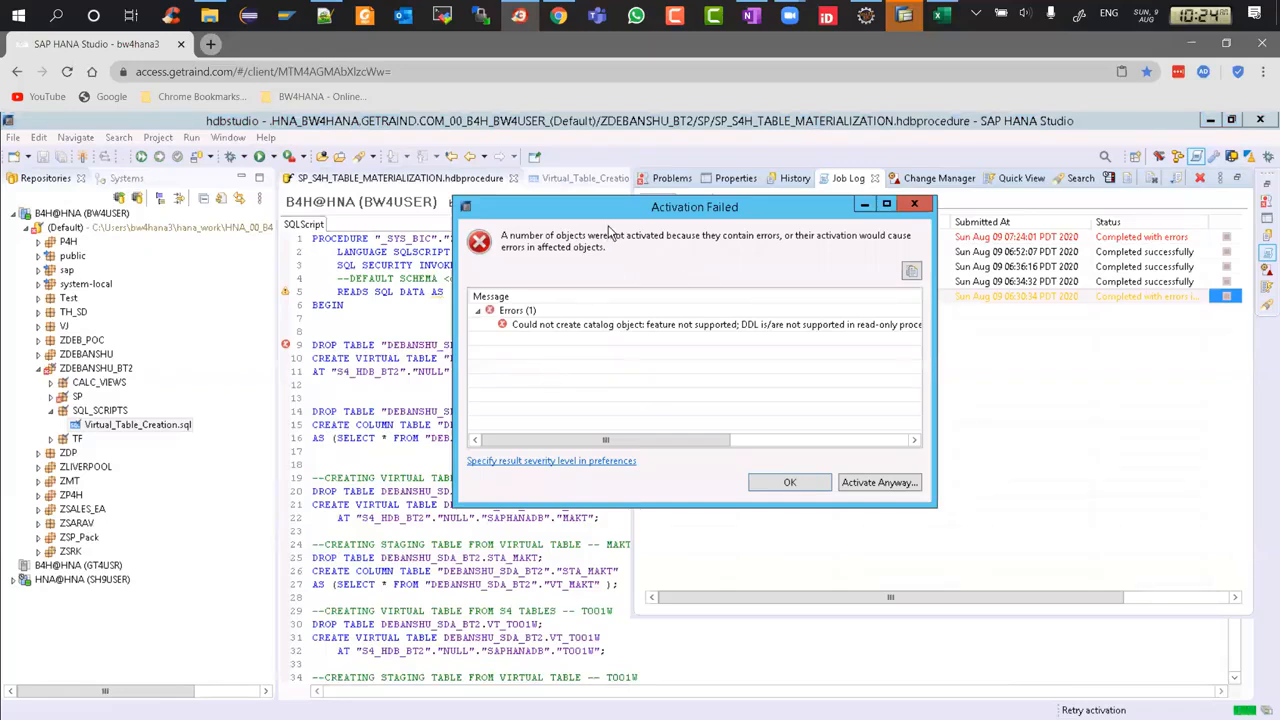
{"action": "left_click_drag", "start_coordinate": [567, 202], "coordinate": [524, 194]}
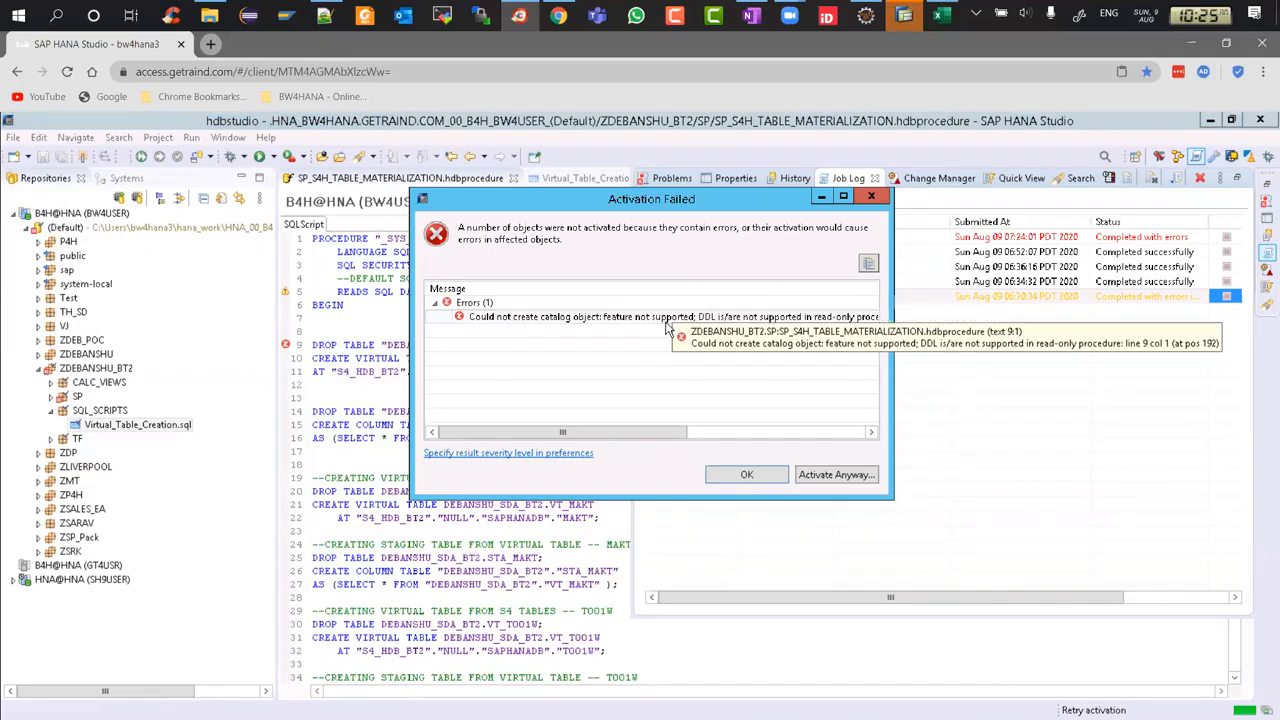
{"action": "left_click", "coordinate": [872, 197]}
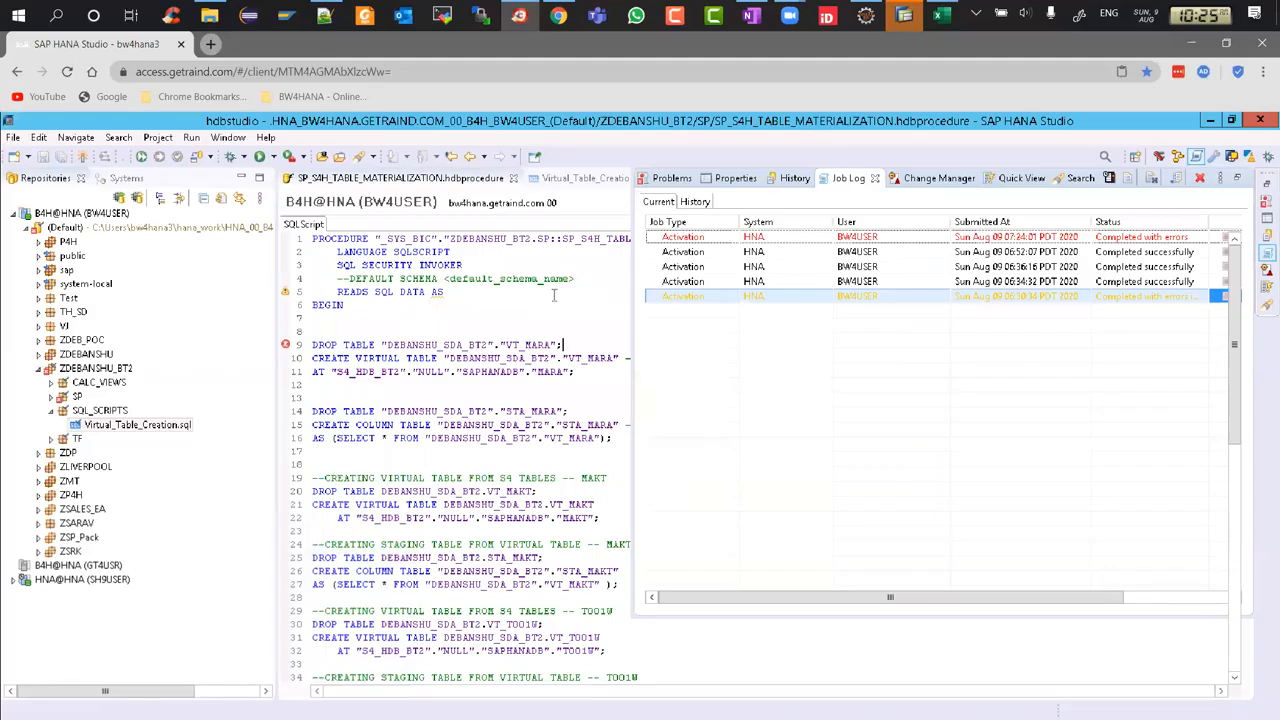
Remove READS SQL DATA from line 5 of the procedure header, keeping only AS.
{"action": "key", "text": "Up"}
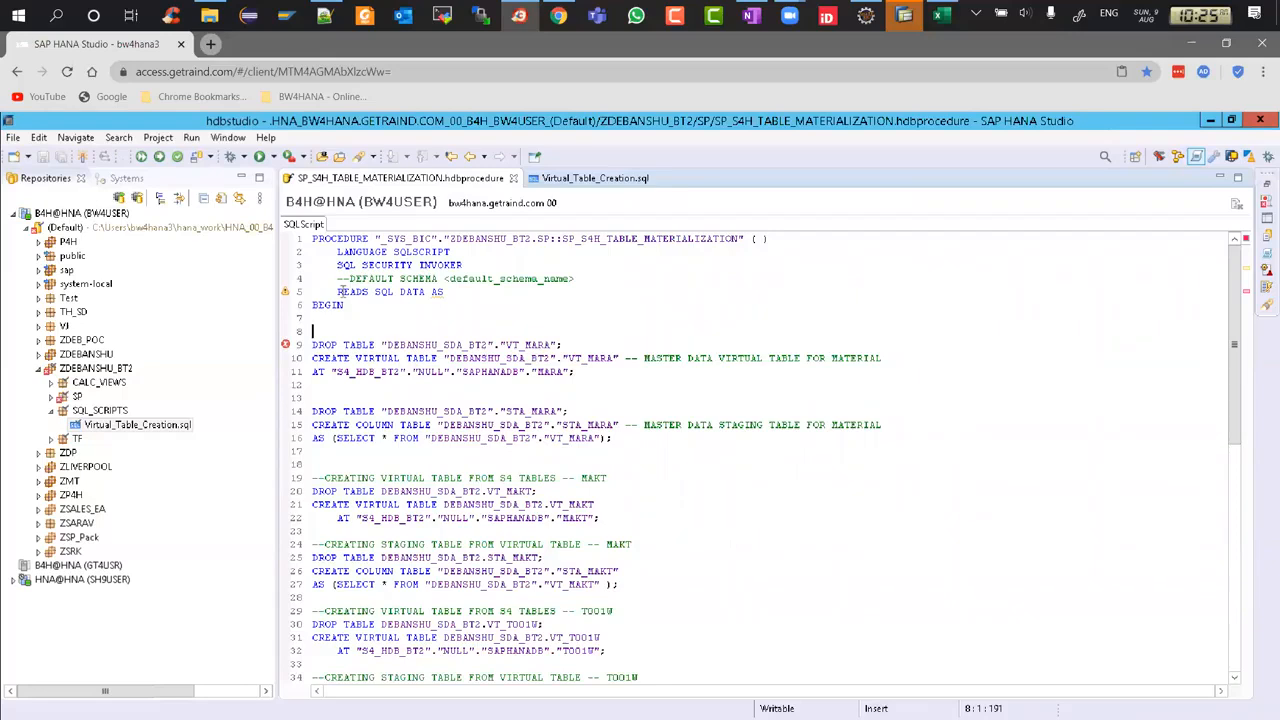
{"action": "left_click_drag", "start_coordinate": [338, 291], "coordinate": [431, 292]}
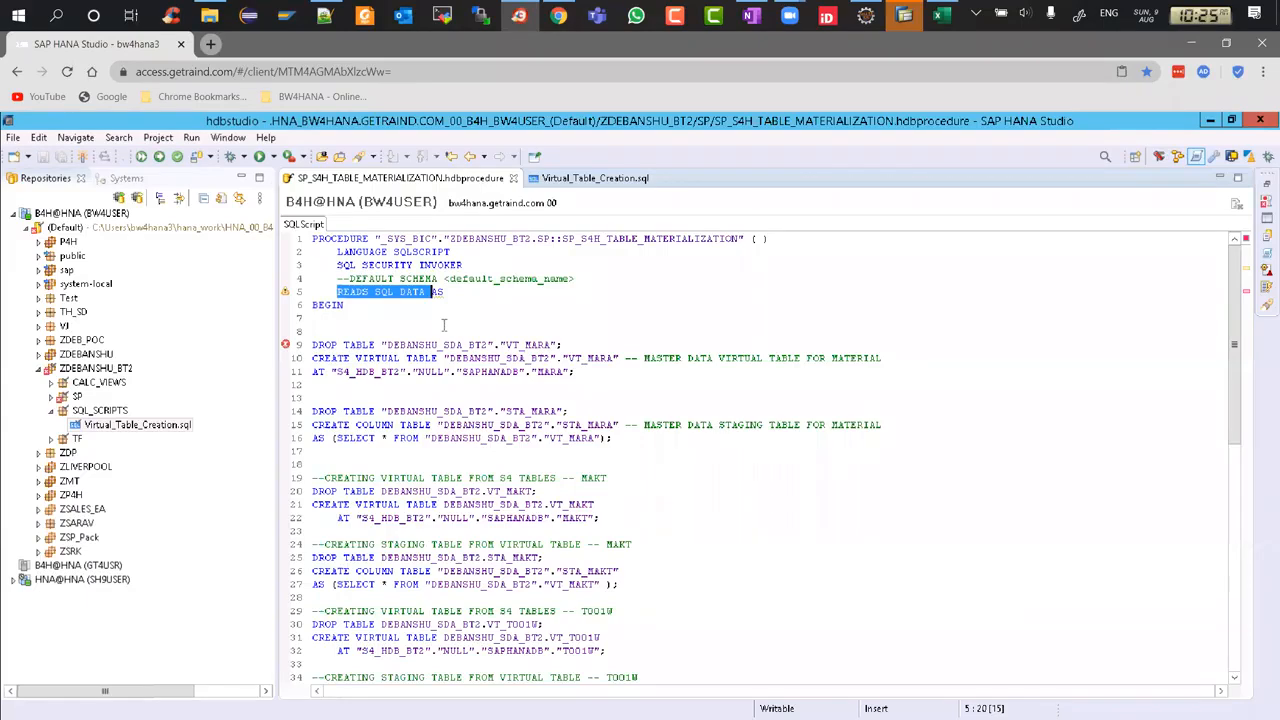
{"action": "key", "text": "Delete"}
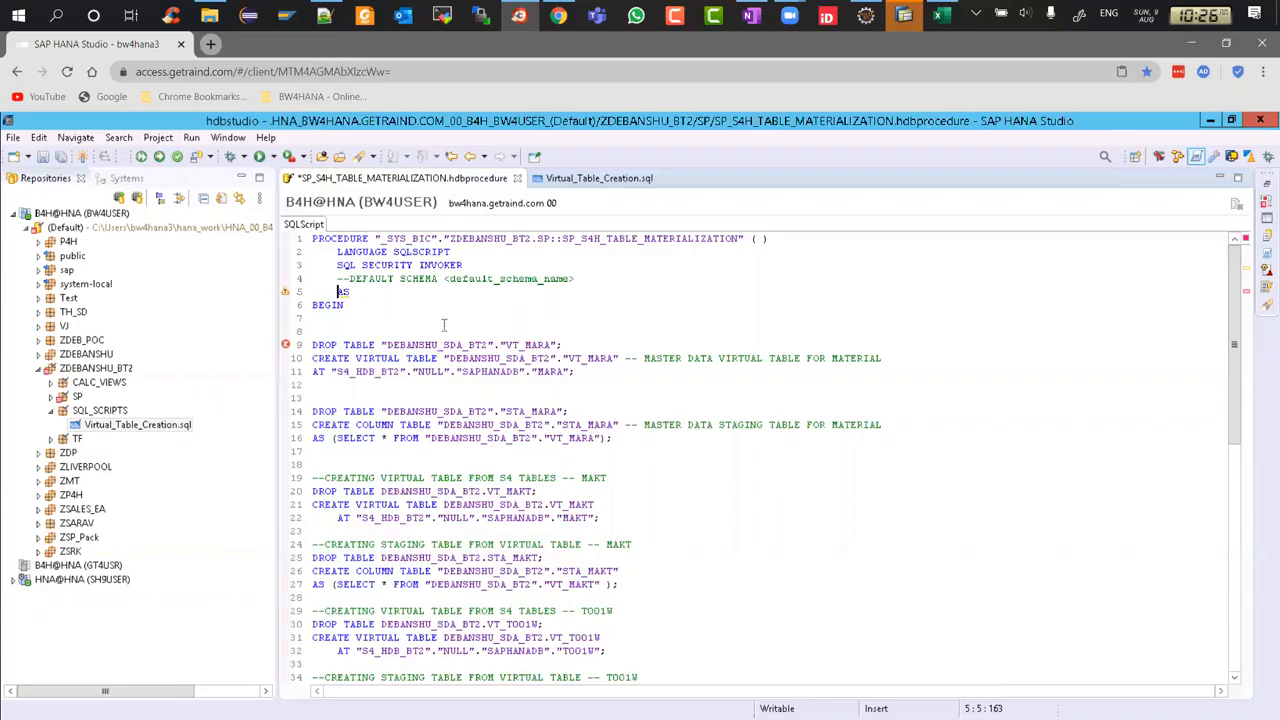
Try activating the edited procedure again, read the full error details, and dismiss both messages.
{"action": "left_click", "coordinate": [160, 158]}
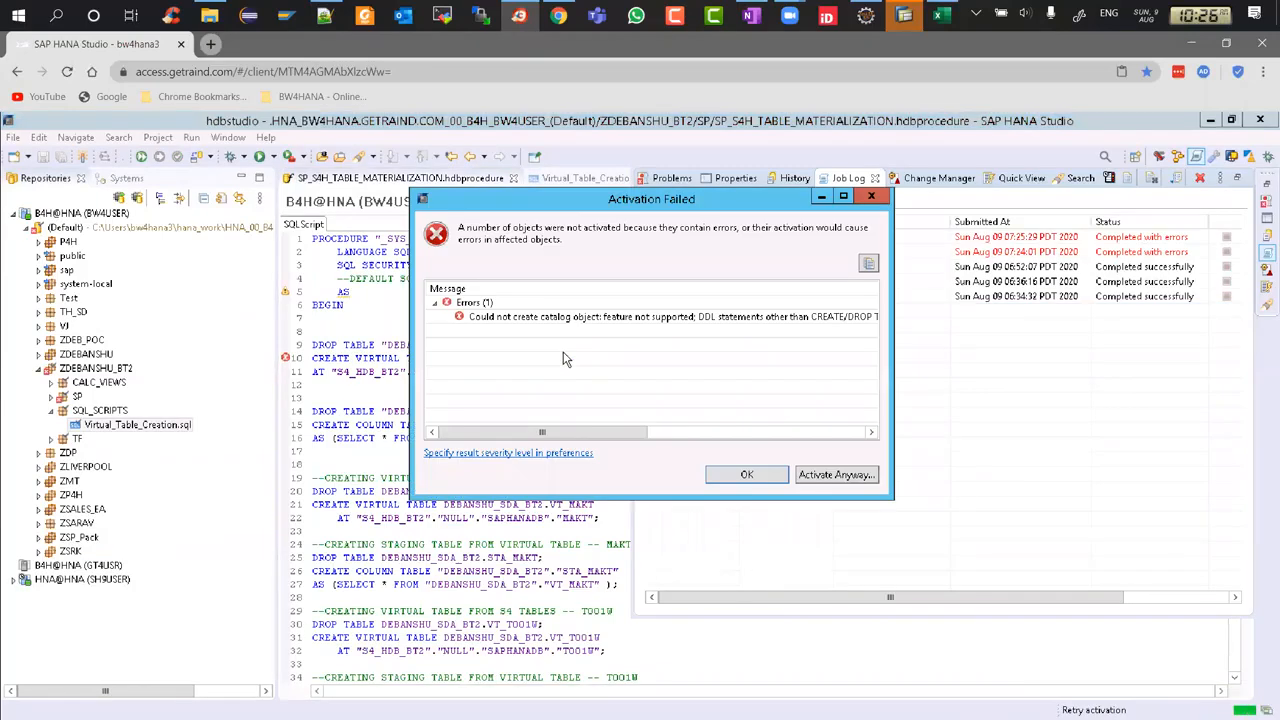
{"action": "double_click", "coordinate": [745, 318]}
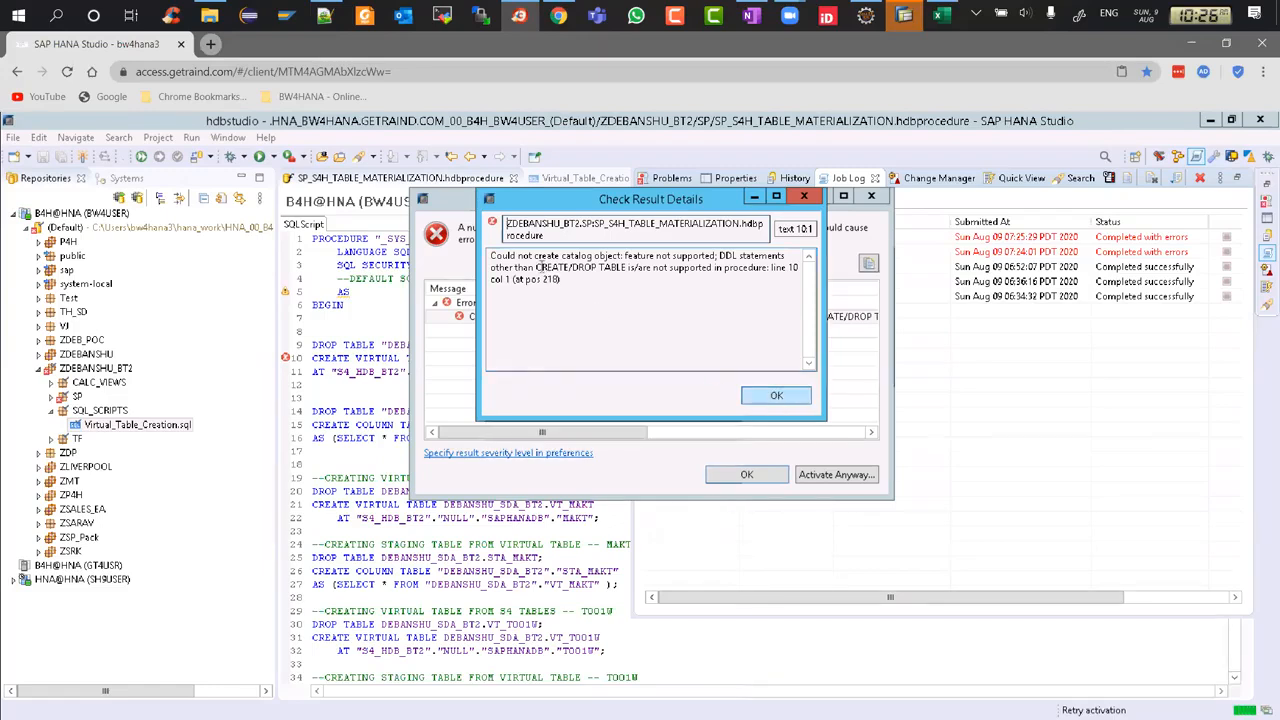
{"action": "left_click_drag", "start_coordinate": [535, 268], "coordinate": [566, 268]}
{"action": "left_click", "coordinate": [770, 396]}
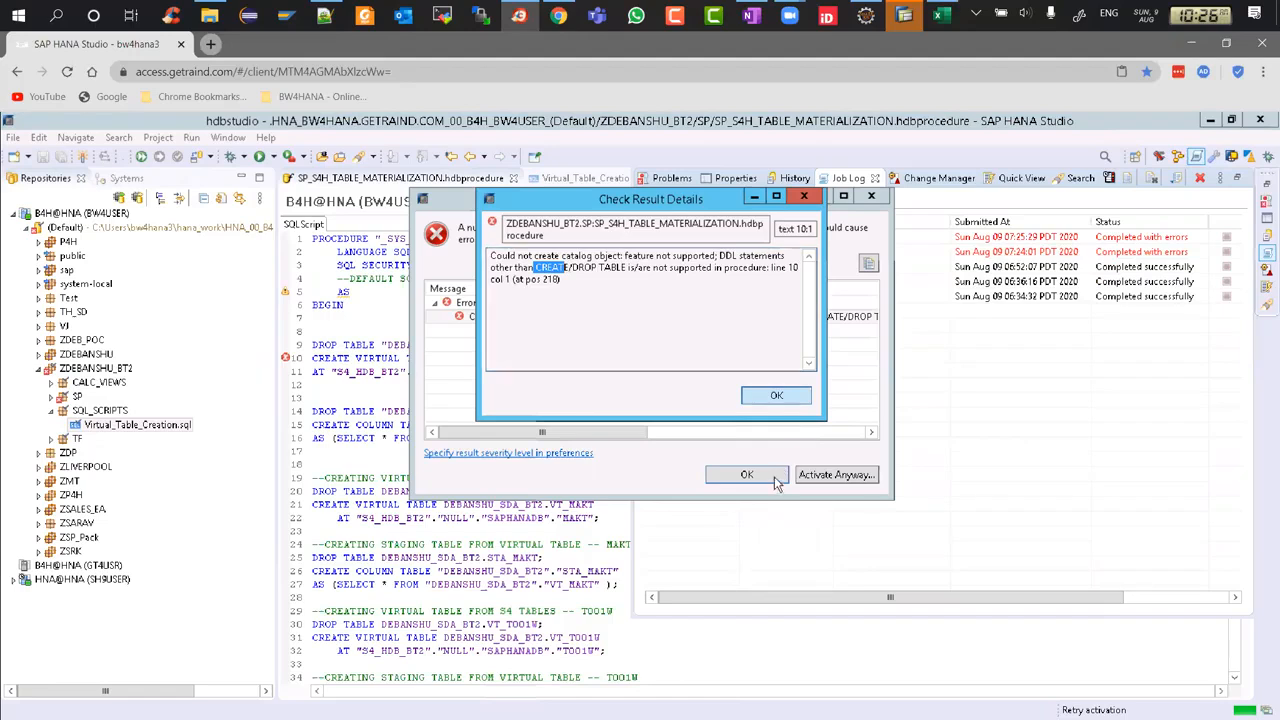
{"action": "left_click", "coordinate": [725, 478]}
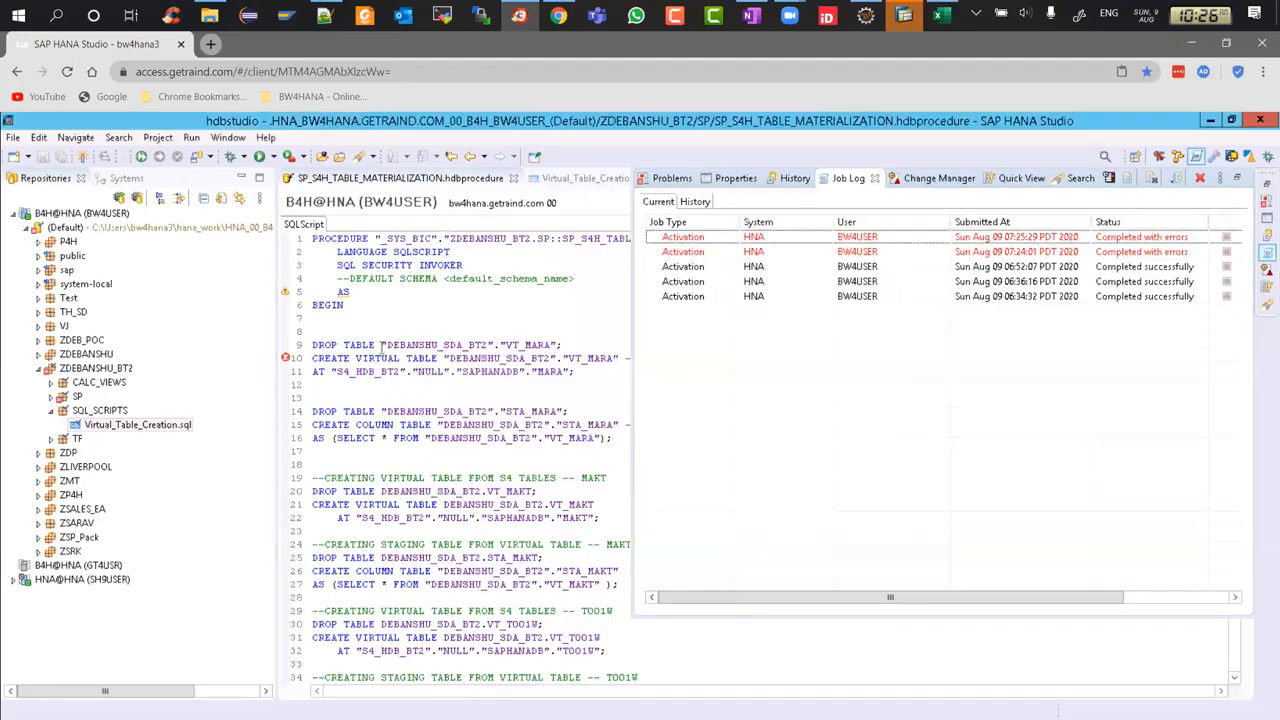
Delete the VT_MARA drop and virtual table creation statements and the blank lines left before the STA_MARA block.
{"action": "left_click", "coordinate": [388, 358]}
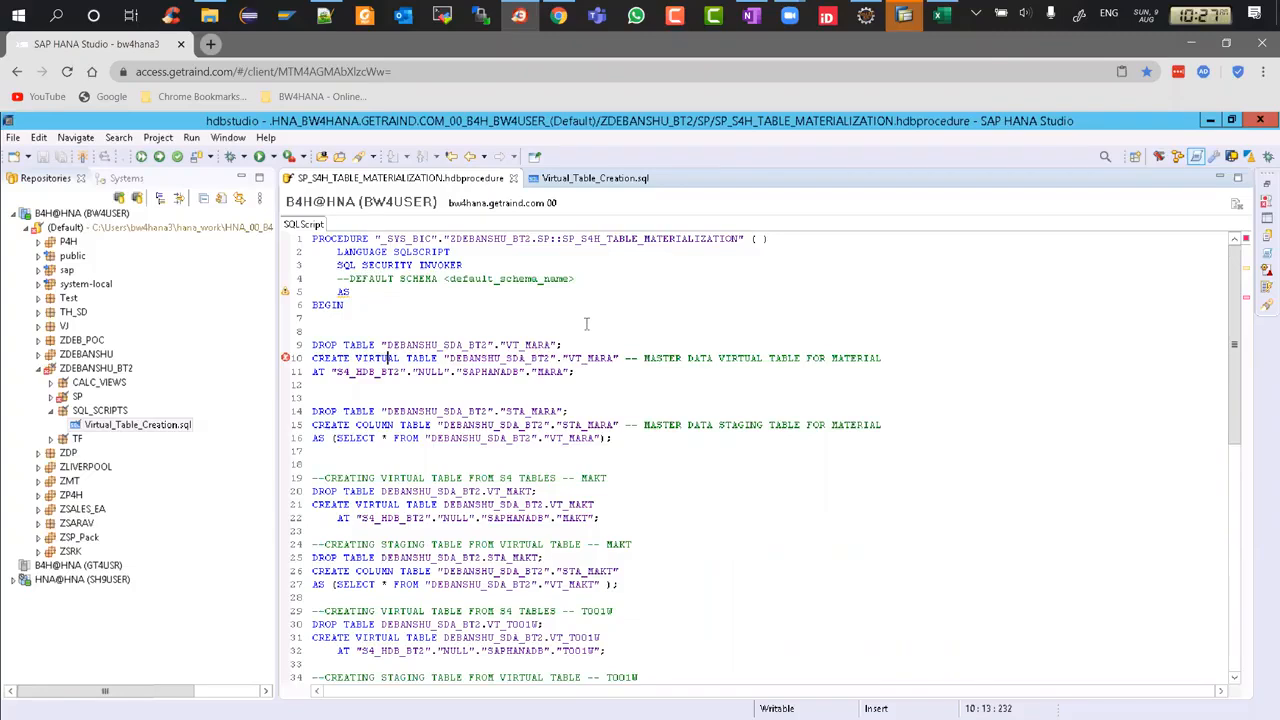
{"action": "mouse_move", "coordinate": [316, 358]}
{"action": "left_click_drag", "start_coordinate": [576, 371], "coordinate": [302, 344]}
{"action": "key", "text": "Delete"}
{"action": "key", "text": "Delete"}
{"action": "key", "text": "Delete"}
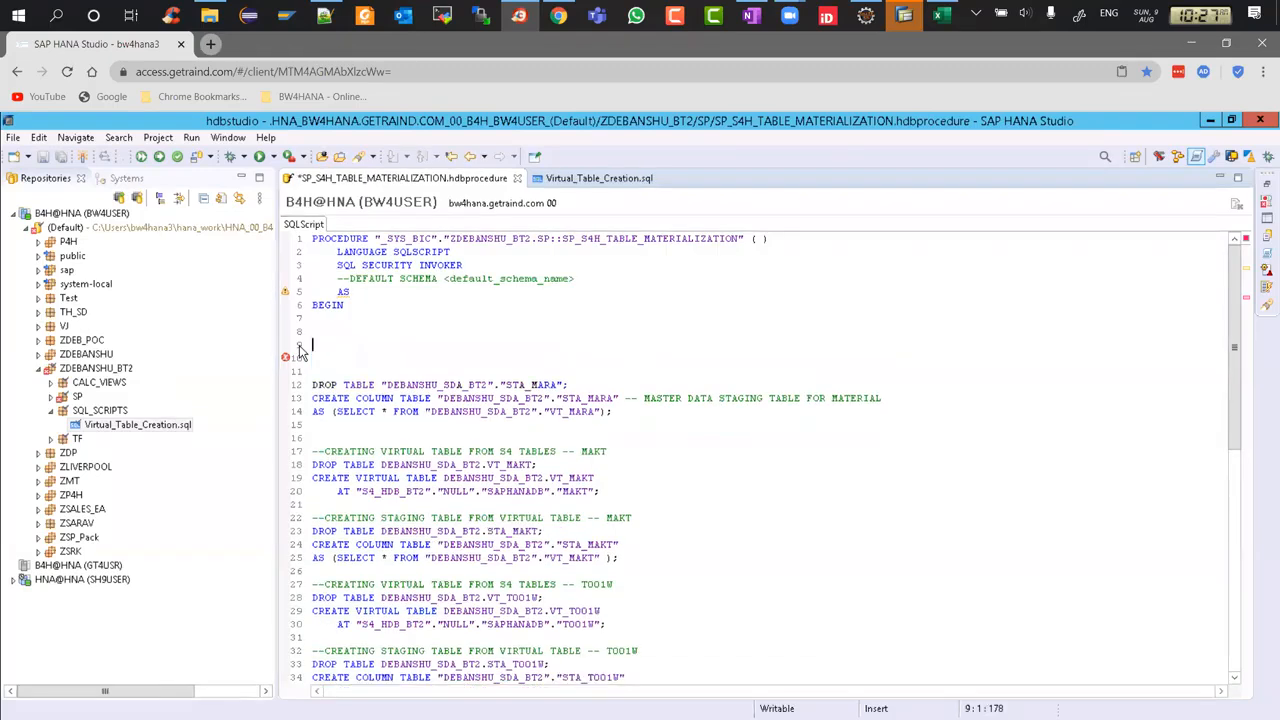
{"action": "key", "text": "Delete"}
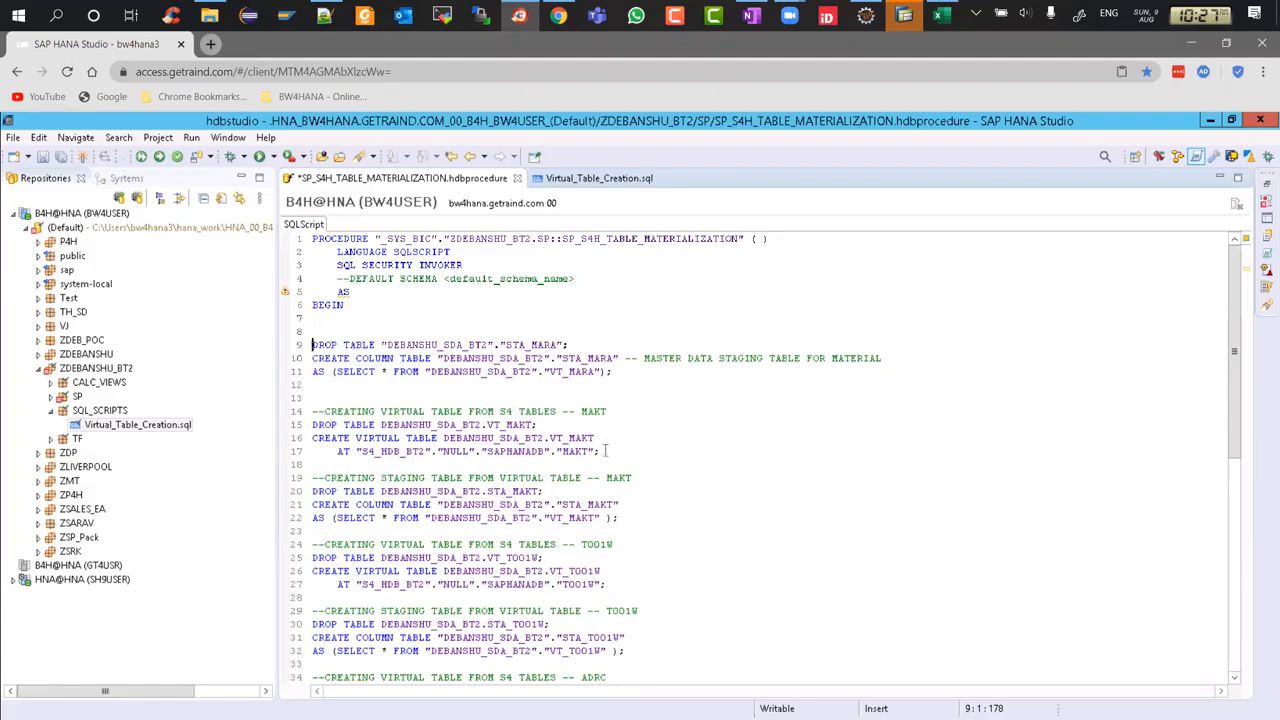
Delete the VT_MAKT and VT_T001W virtual table comment, drop and create statements, keeping their staging table blocks.
{"action": "left_click_drag", "start_coordinate": [604, 451], "coordinate": [296, 420]}
{"action": "key", "text": "Delete"}
{"action": "key", "text": "Delete"}
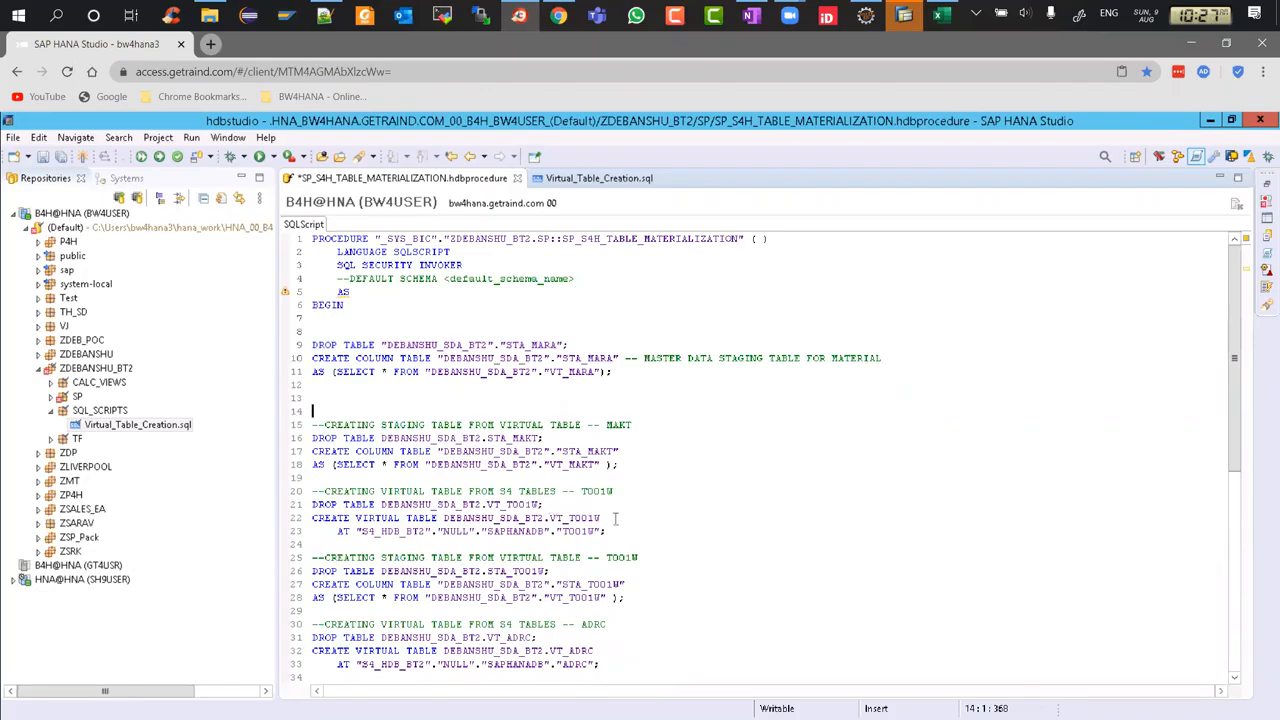
{"action": "left_click_drag", "start_coordinate": [606, 531], "coordinate": [312, 490]}
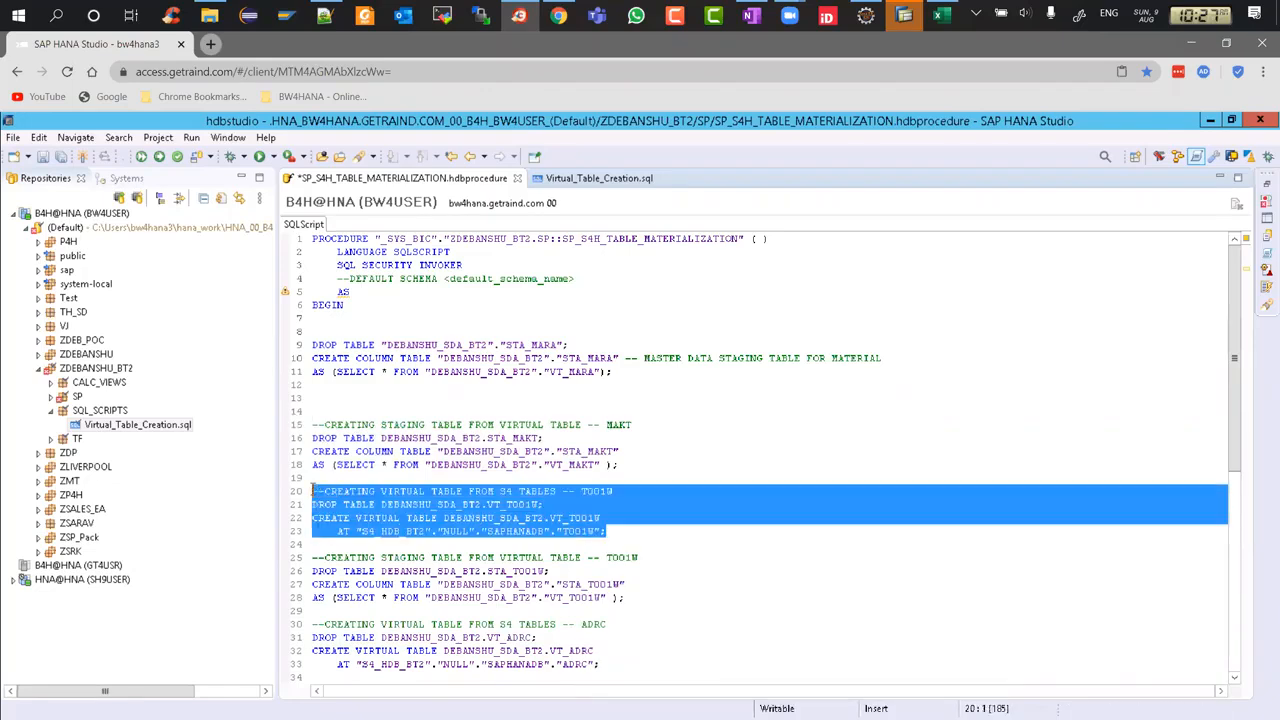
{"action": "key", "text": "Delete"}
{"action": "key", "text": "Delete"}
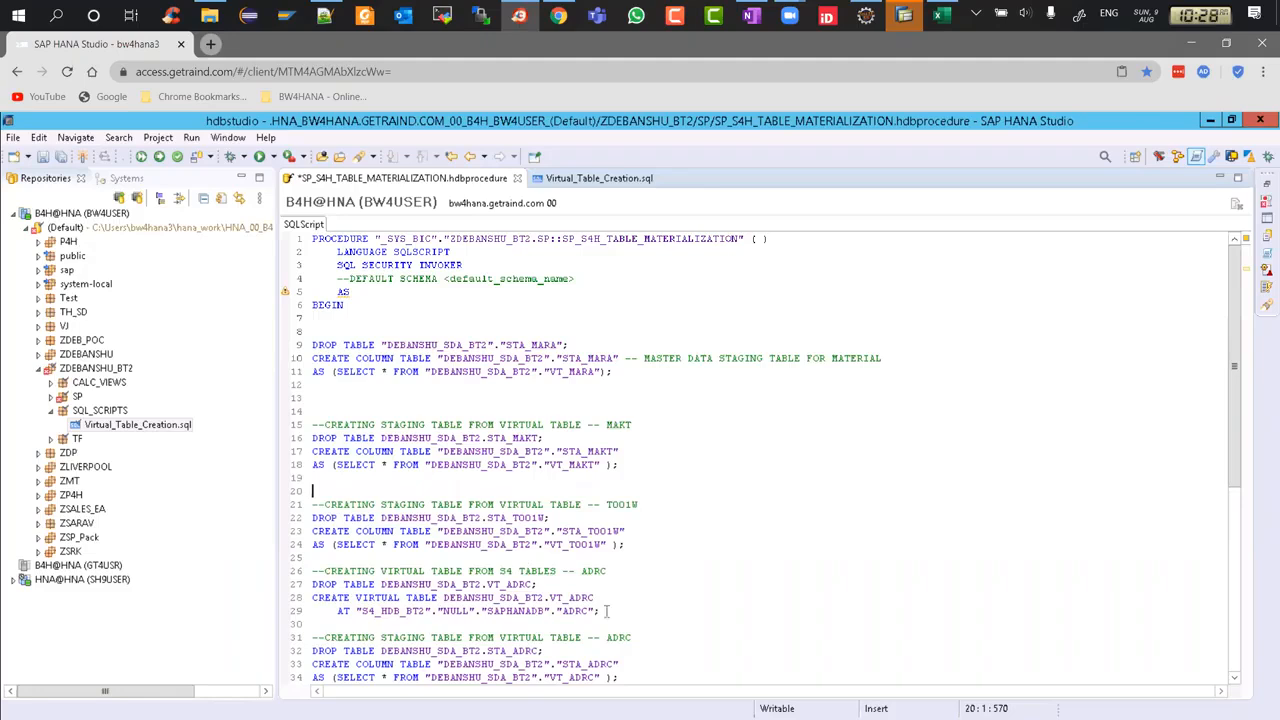
Delete the VT_ADRC and VT_ACDOCA virtual table comment, drop and create statements, along with the extra blank lines after the ACDOCA block.
{"action": "scroll", "coordinate": [608, 611], "scroll_direction": "down", "scroll_amount": 4}
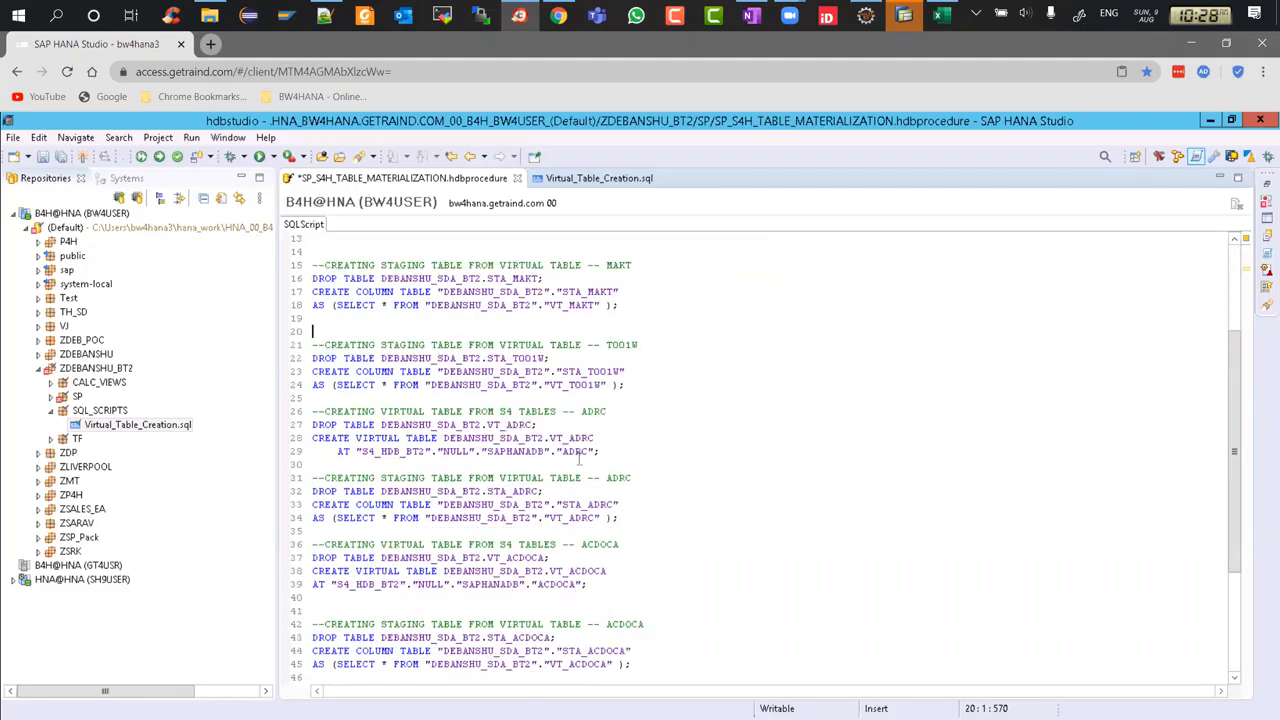
{"action": "left_click_drag", "start_coordinate": [298, 423], "coordinate": [300, 411]}
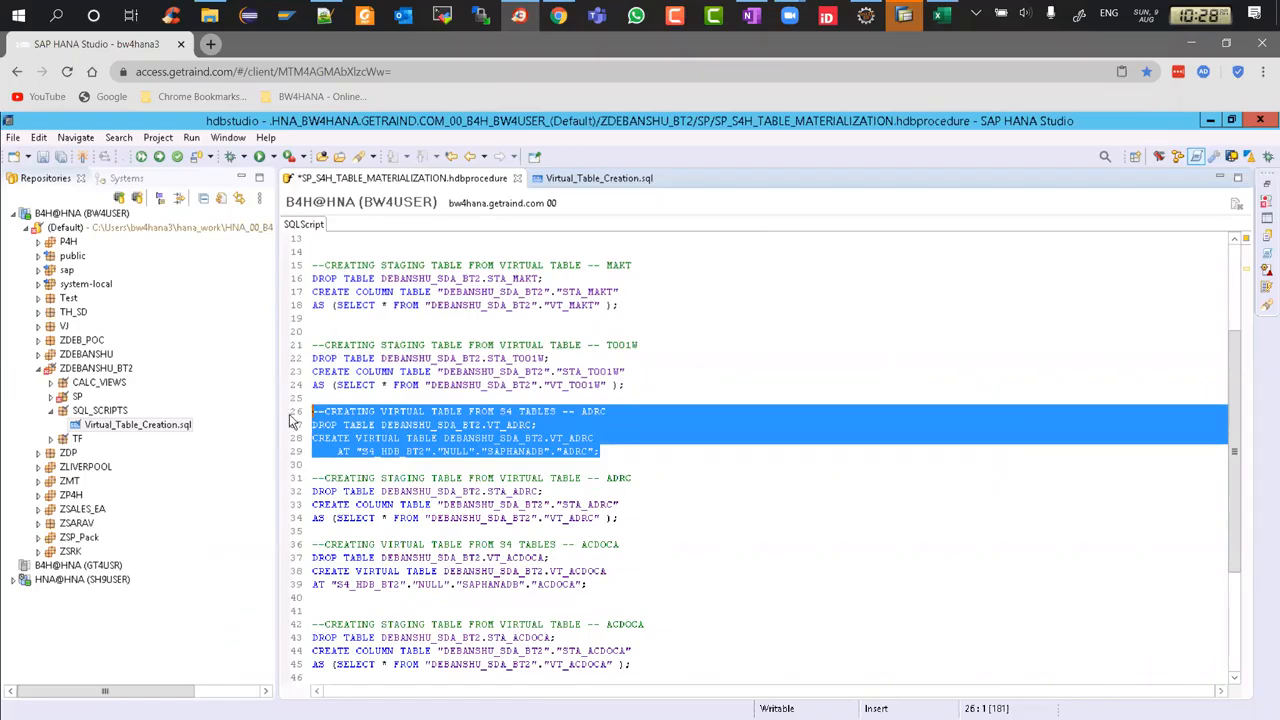
{"action": "key", "text": "Delete"}
{"action": "left_click_drag", "start_coordinate": [602, 532], "coordinate": [305, 491]}
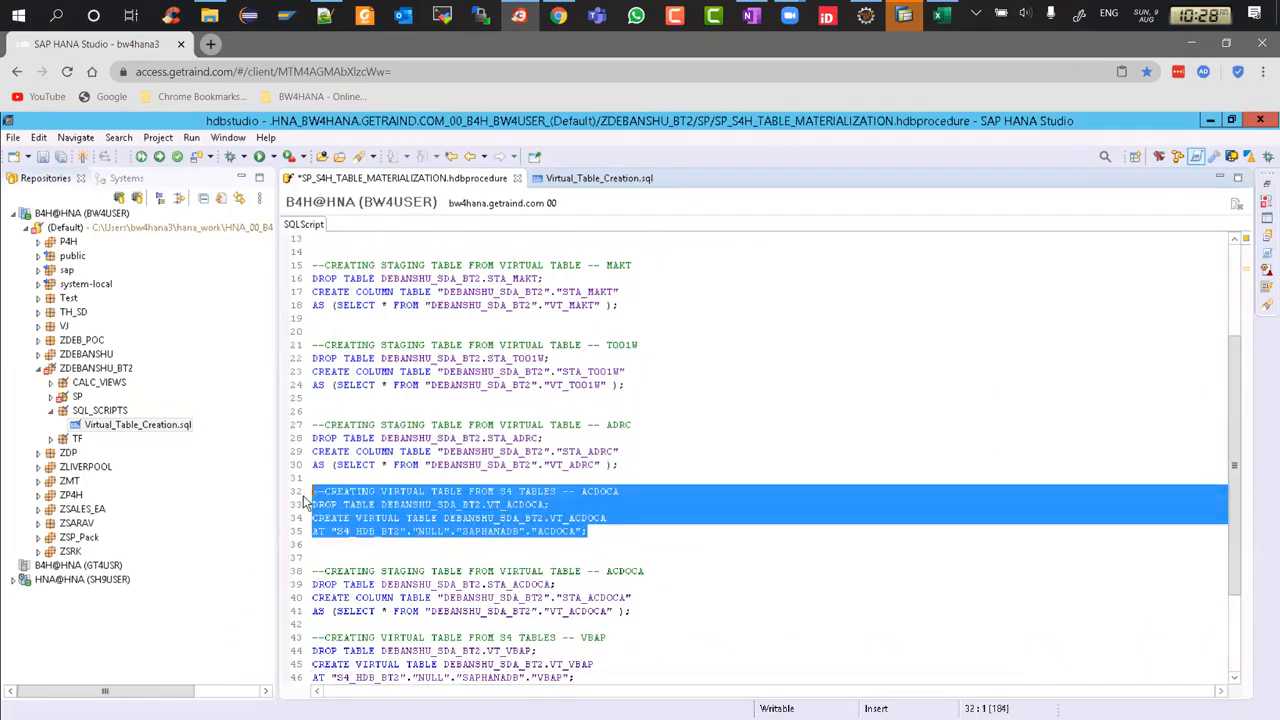
{"action": "key", "text": "Delete"}
{"action": "key", "text": "Delete"}
{"action": "key", "text": "Delete"}
Delete the VT_VBAP virtual table statements with the blank lines after them, and remove one surplus blank line below the STA_MARA block.
{"action": "scroll", "coordinate": [533, 578], "scroll_direction": "down", "scroll_amount": 2}
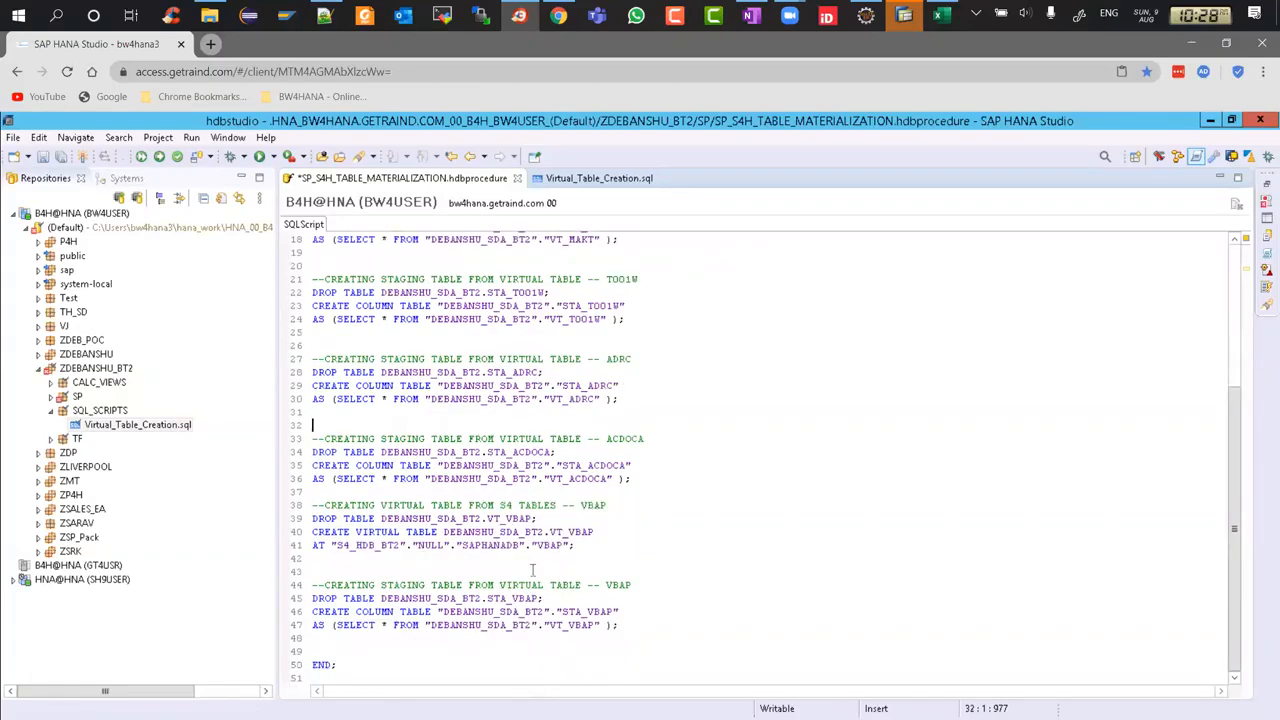
{"action": "left_click_drag", "start_coordinate": [312, 558], "coordinate": [308, 500]}
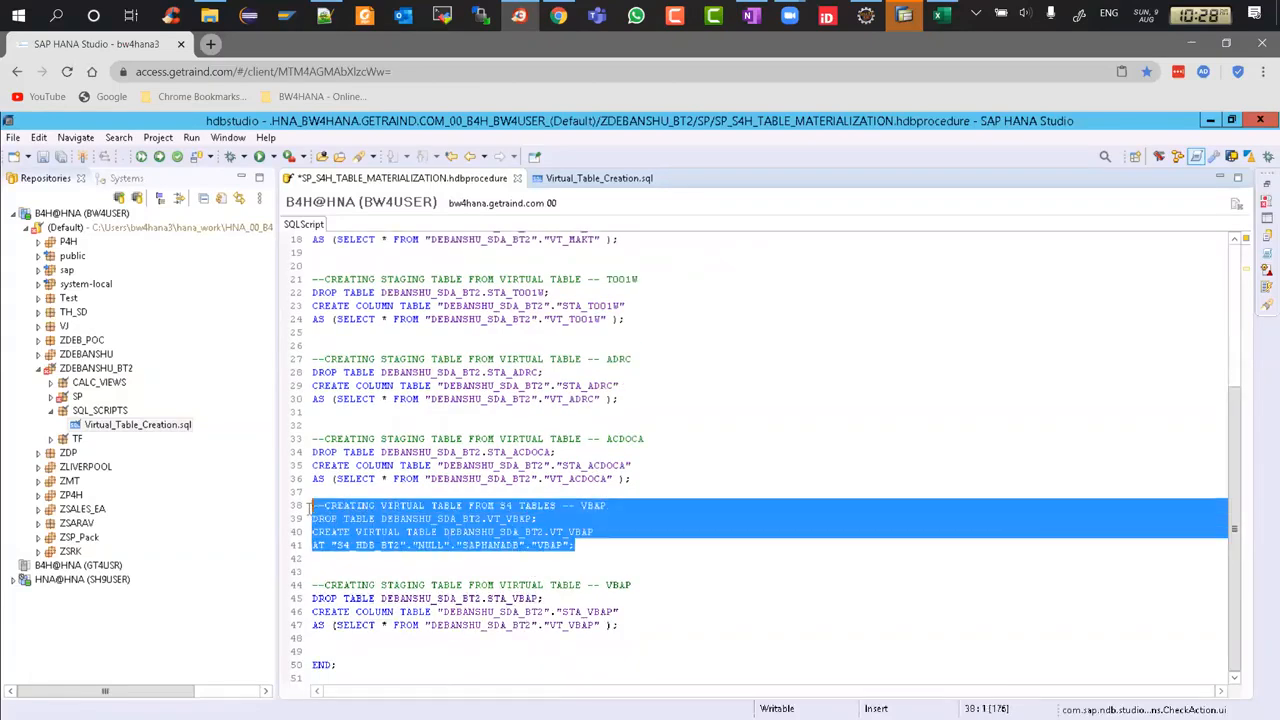
{"action": "key", "text": "Delete"}
{"action": "key", "text": "Delete"}
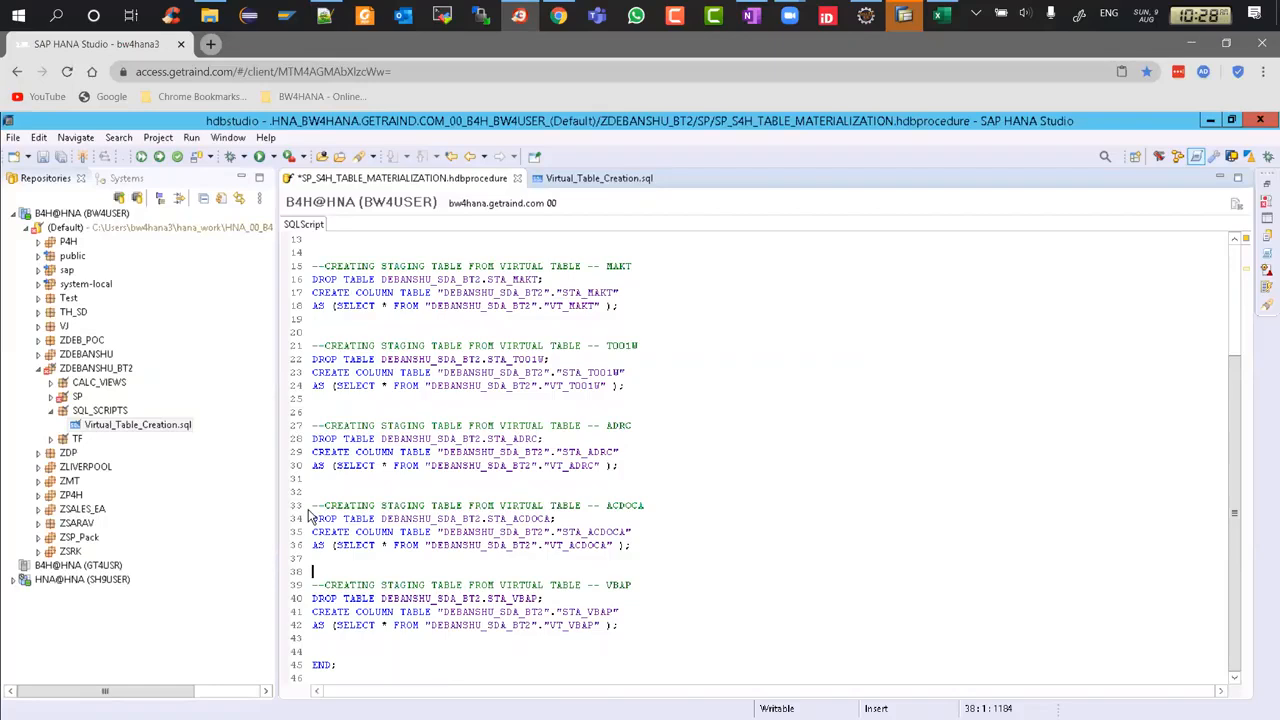
{"action": "key", "text": "Delete"}
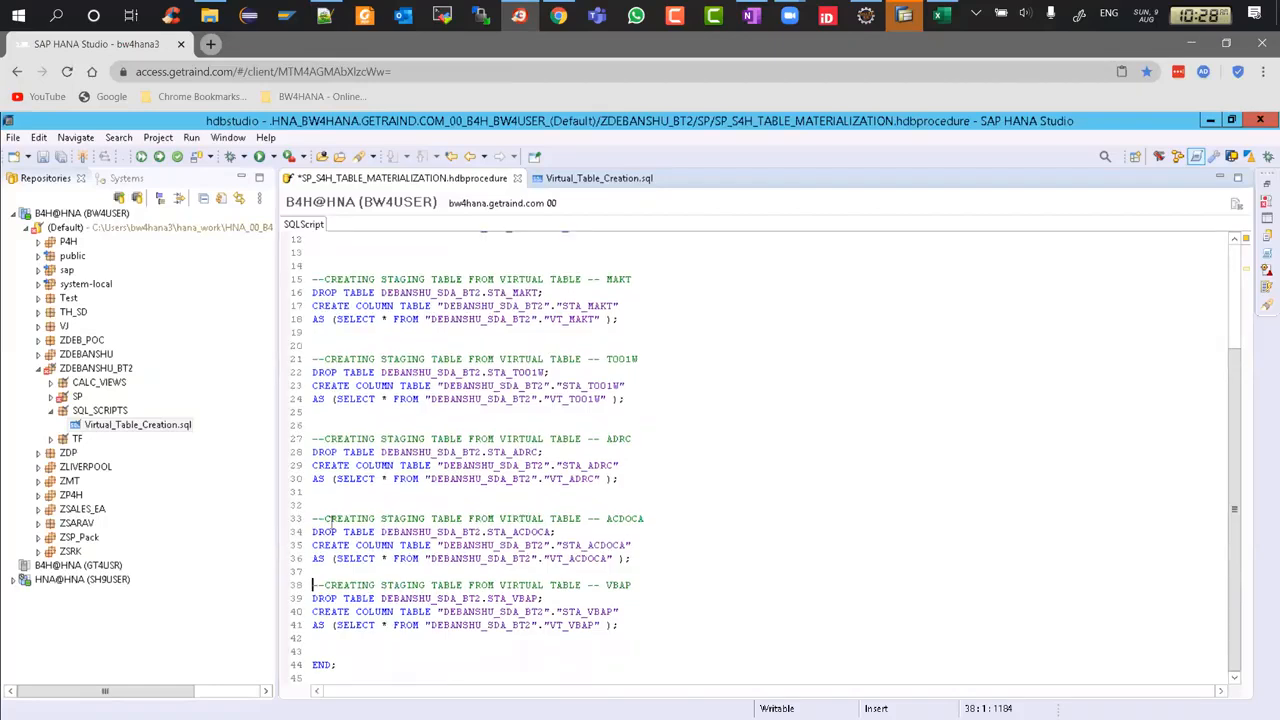
{"action": "scroll", "coordinate": [435, 531], "scroll_direction": "up", "scroll_amount": 4}
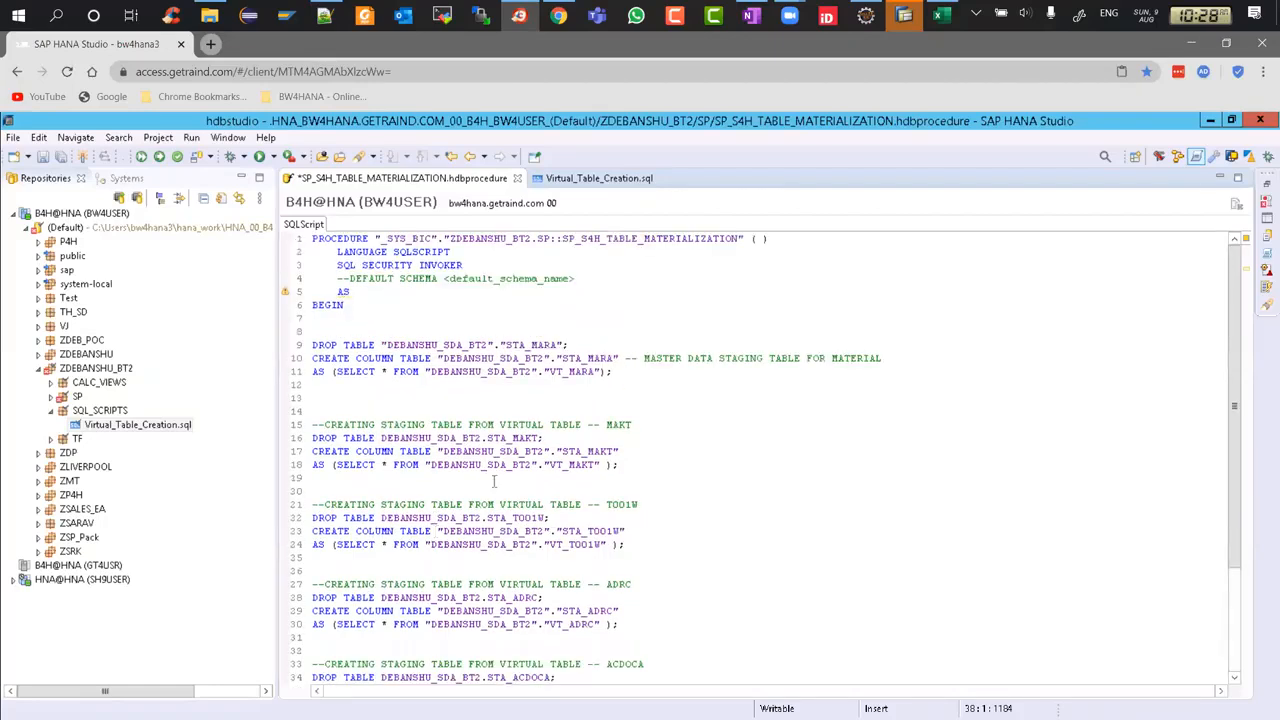
{"action": "left_click", "coordinate": [481, 400]}
{"action": "key", "text": "BackSpace"}
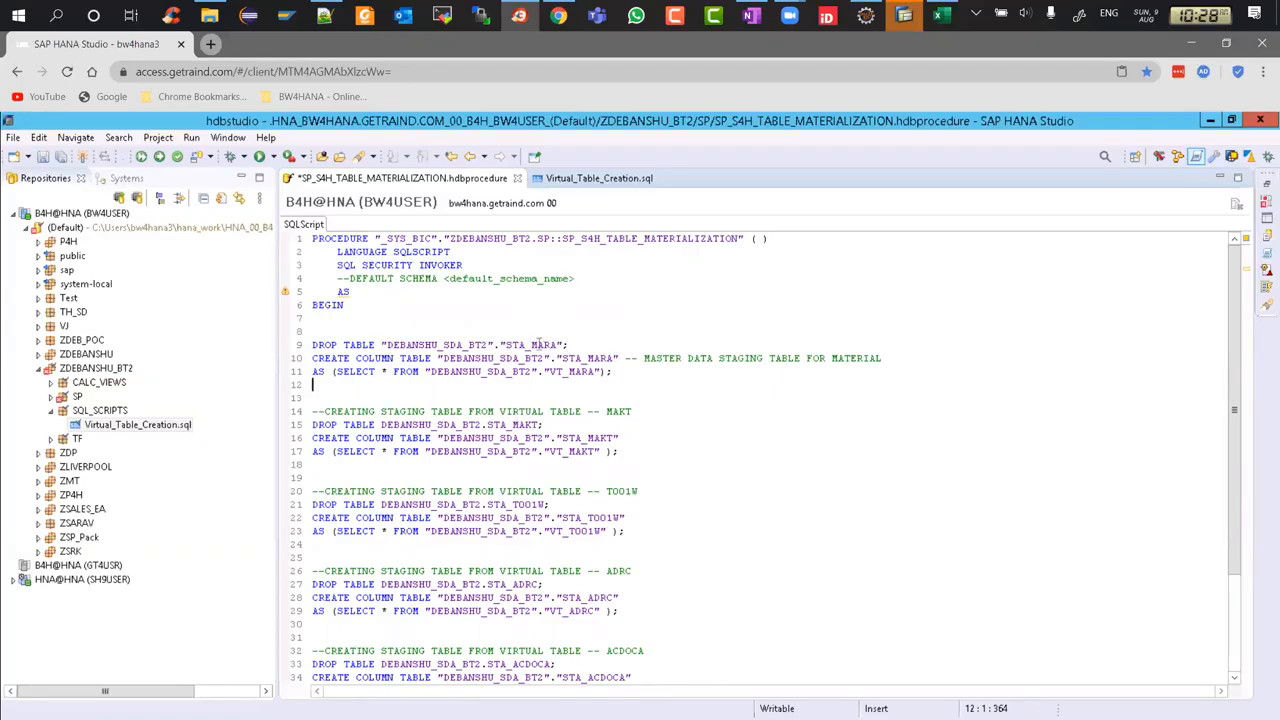
Search the procedure for the word VIRTUAL to check for leftover virtual table statements, and close the search dialog.
{"action": "left_click", "coordinate": [525, 358]}
{"action": "left_click", "coordinate": [40, 138]}
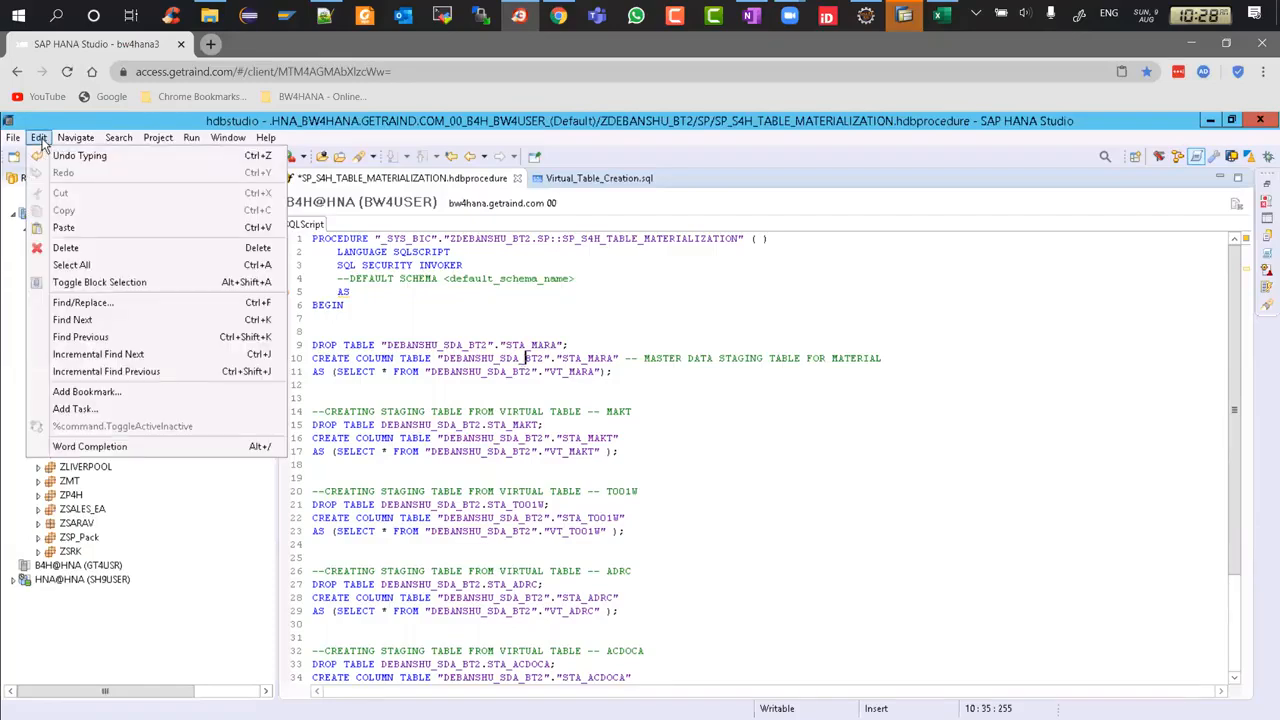
{"action": "left_click", "coordinate": [70, 319]}
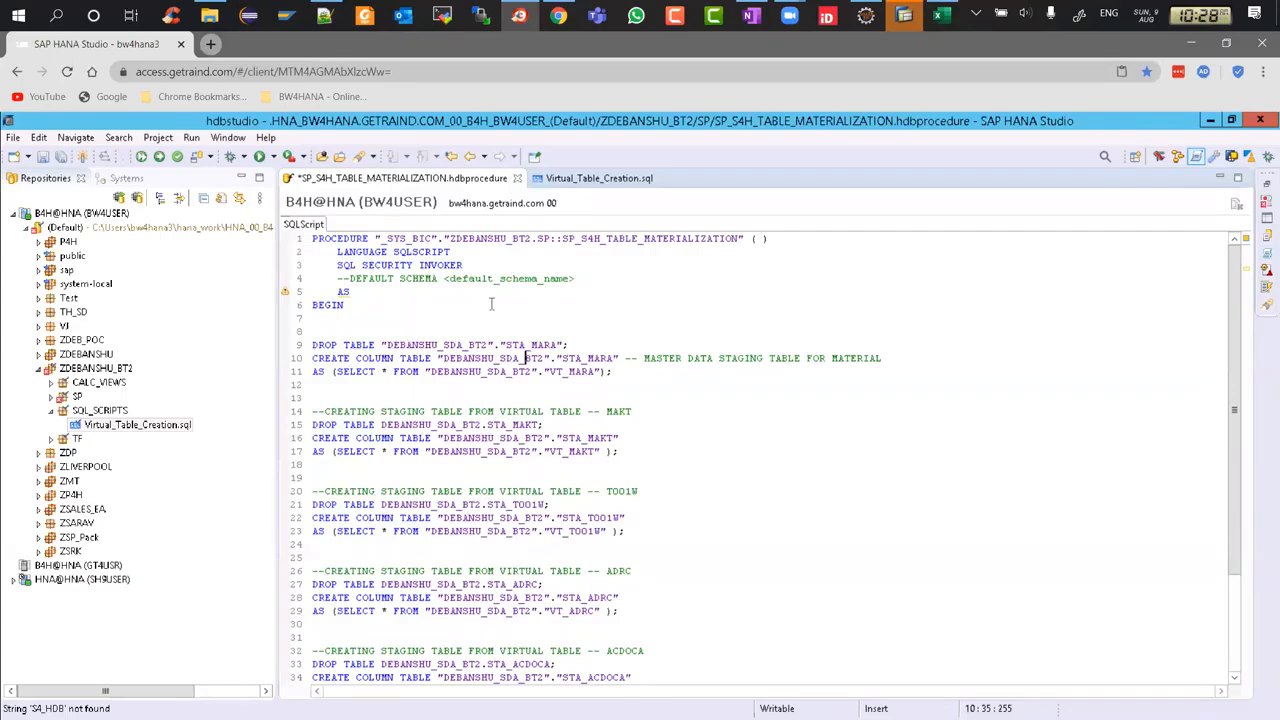
{"action": "left_click", "coordinate": [491, 303]}
{"action": "left_click", "coordinate": [40, 138]}
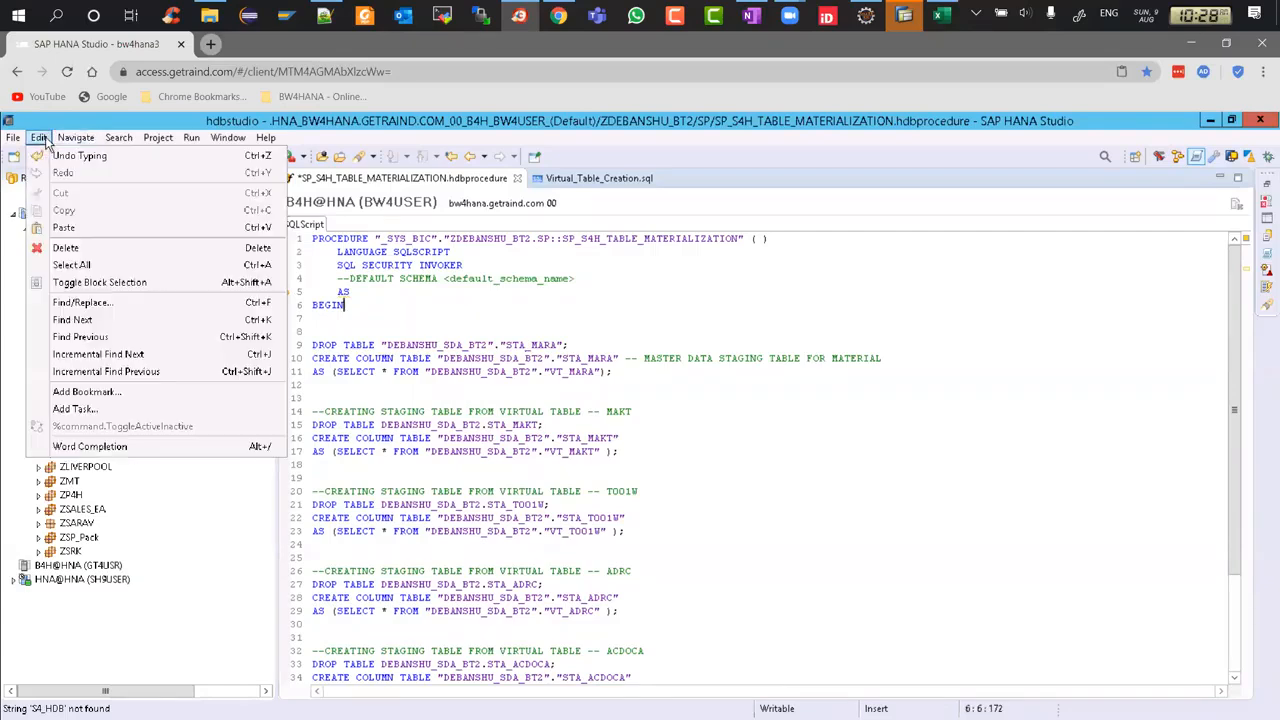
{"action": "left_click", "coordinate": [78, 302]}
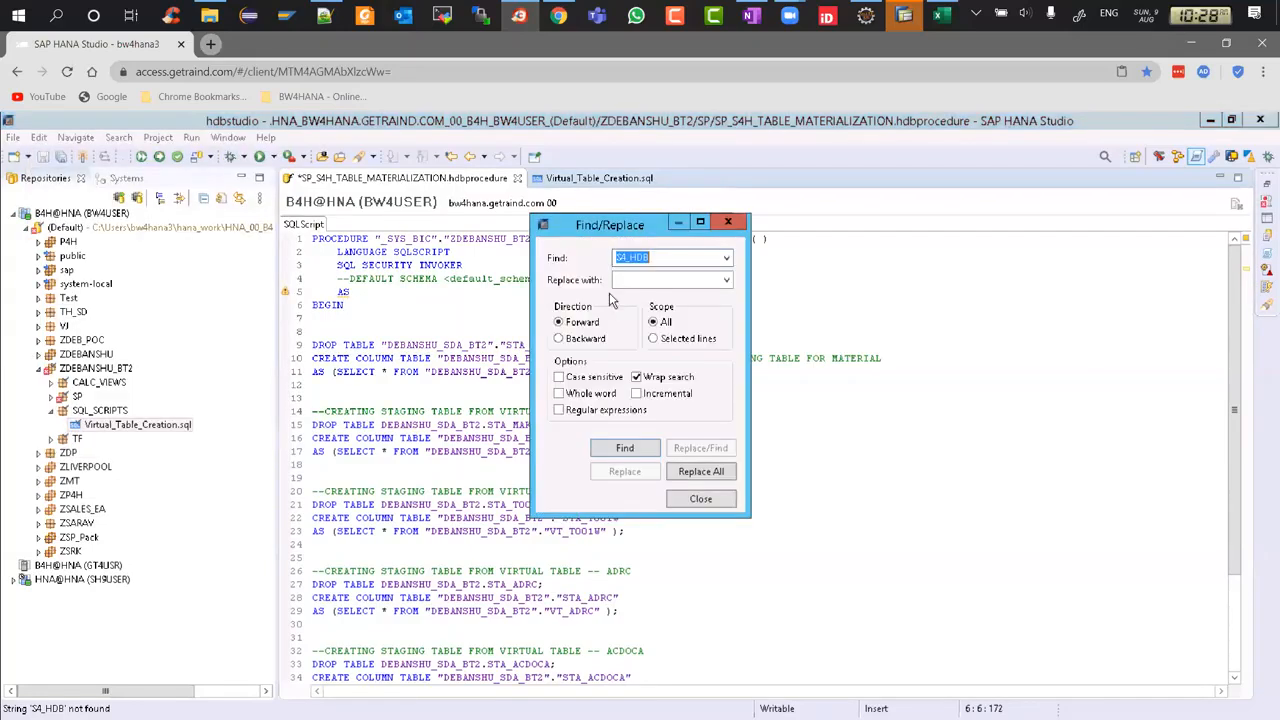
{"action": "type", "text": "VIRTUAL"}
{"action": "left_click", "coordinate": [626, 449]}
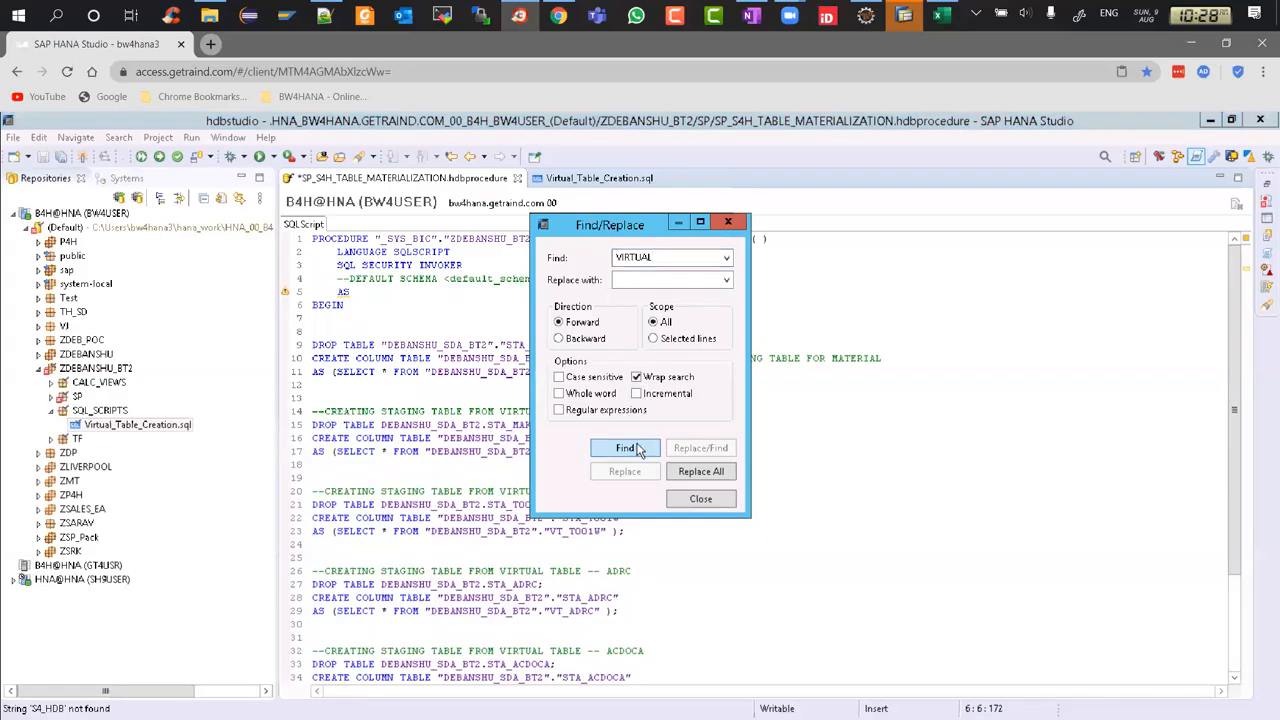
{"action": "left_click", "coordinate": [712, 505]}
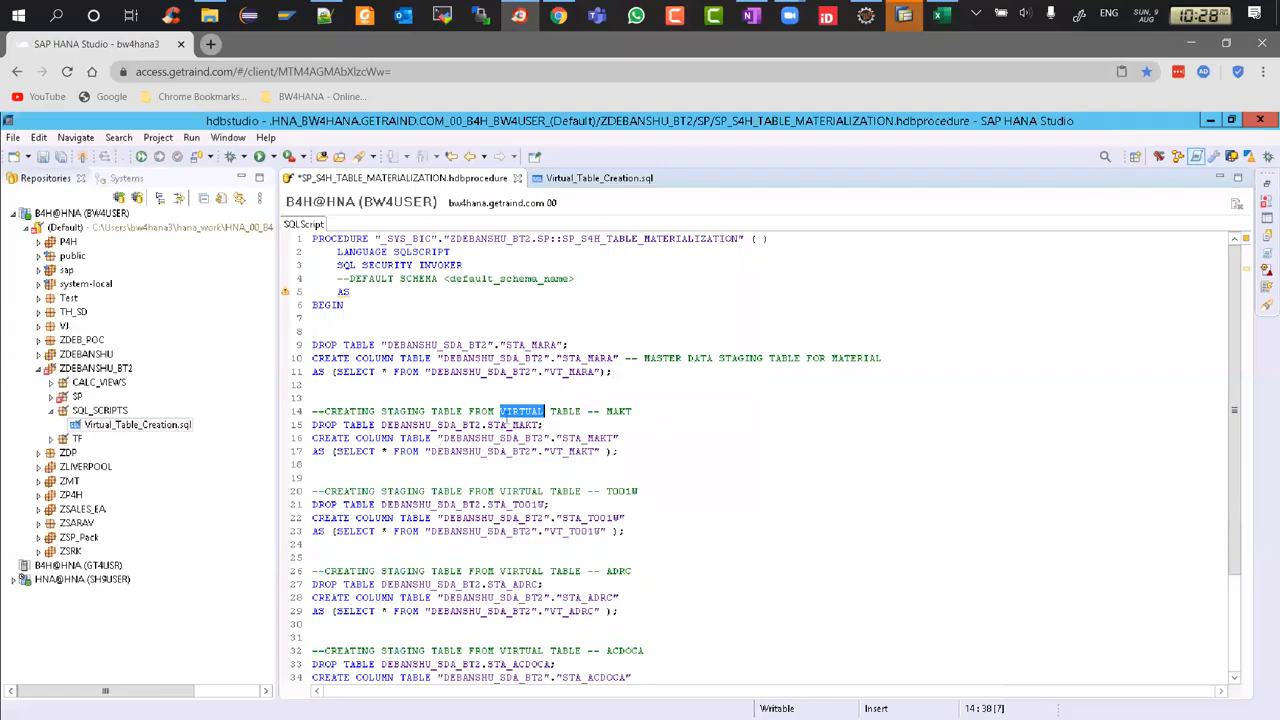
{"action": "left_click", "coordinate": [498, 405]}
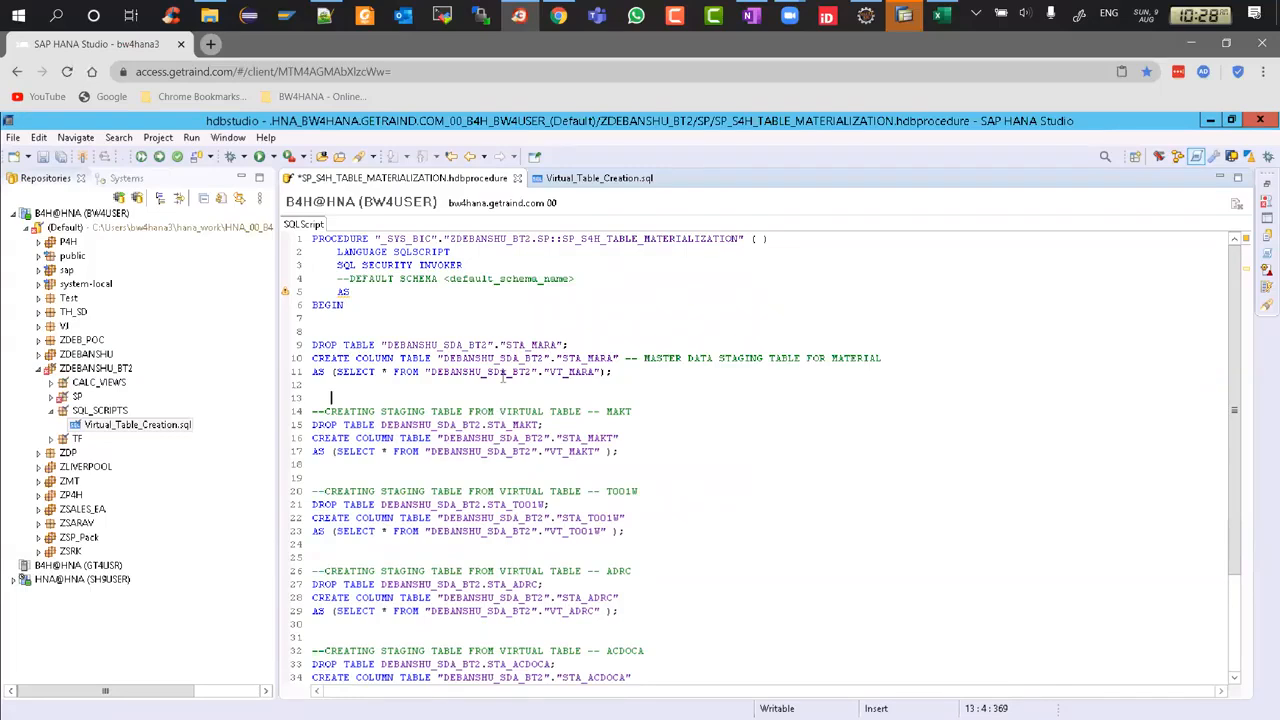
Review the remaining staging table statements, activate the stored procedure, and dismiss the job log.
{"action": "scroll", "coordinate": [638, 438], "scroll_direction": "down", "scroll_amount": 2}
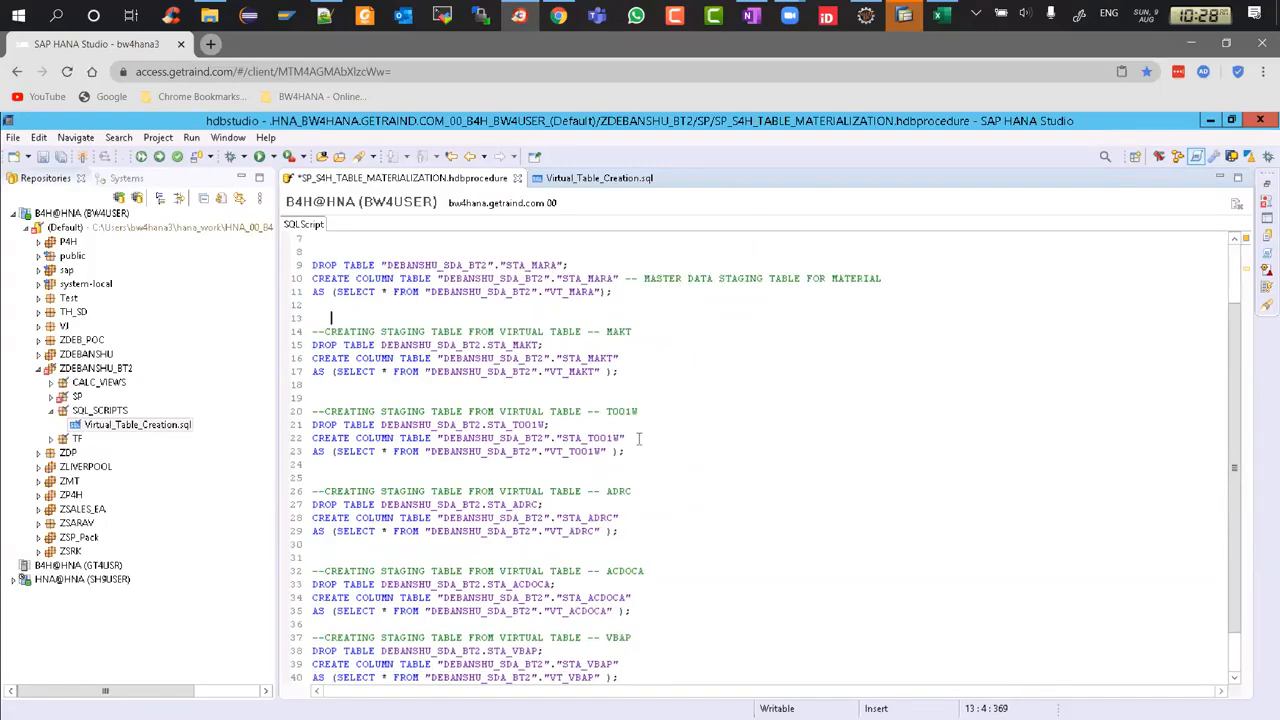
{"action": "scroll", "coordinate": [638, 438], "scroll_direction": "down", "scroll_amount": 1}
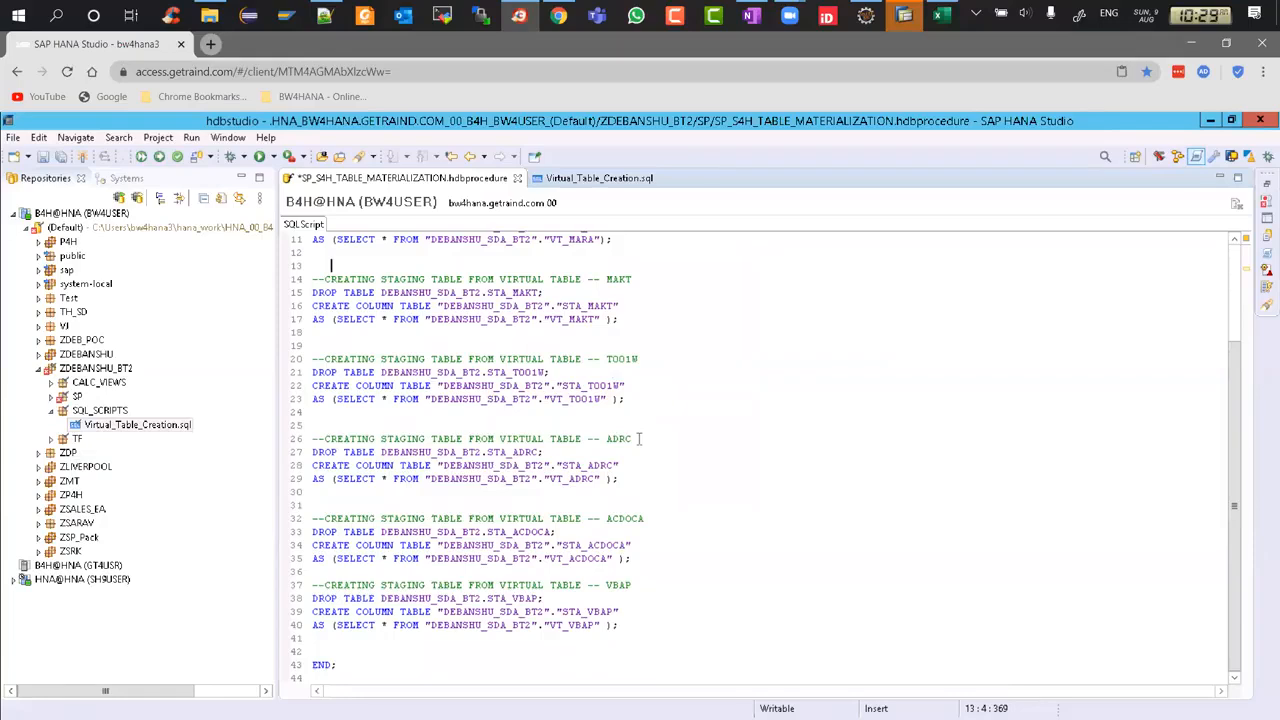
{"action": "scroll", "coordinate": [638, 438], "scroll_direction": "up", "scroll_amount": 3}
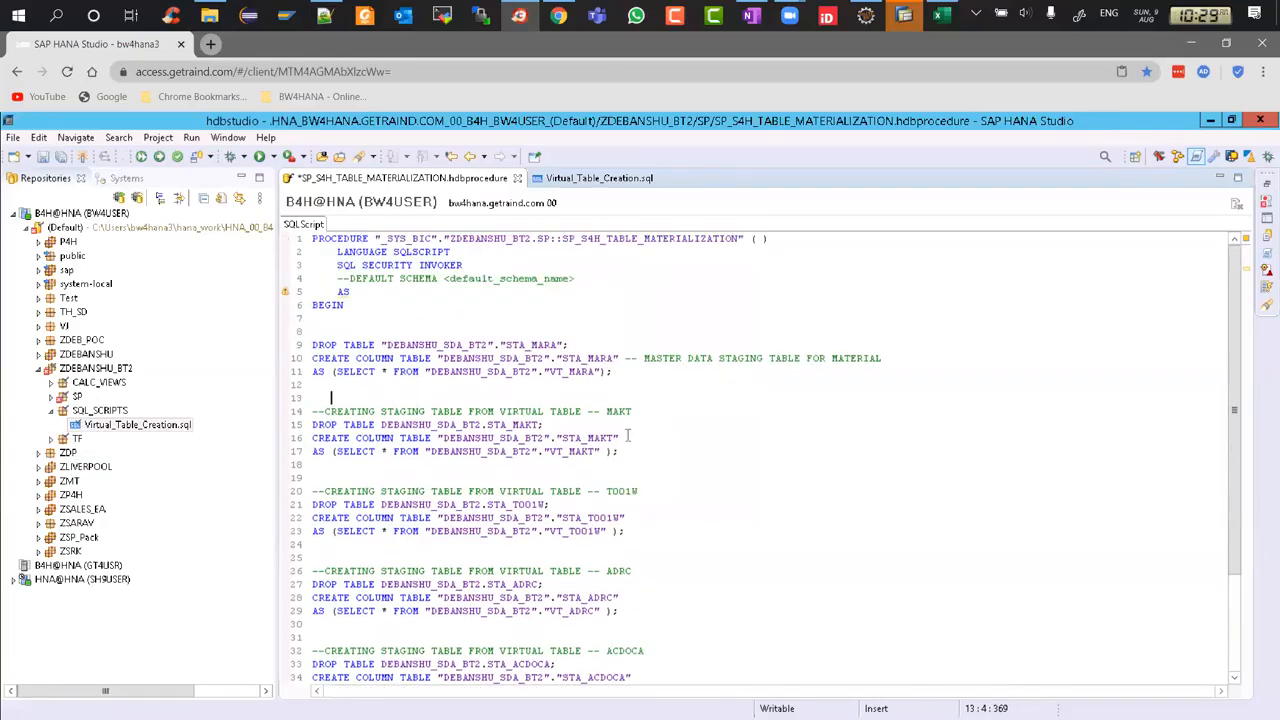
{"action": "left_click", "coordinate": [142, 157]}
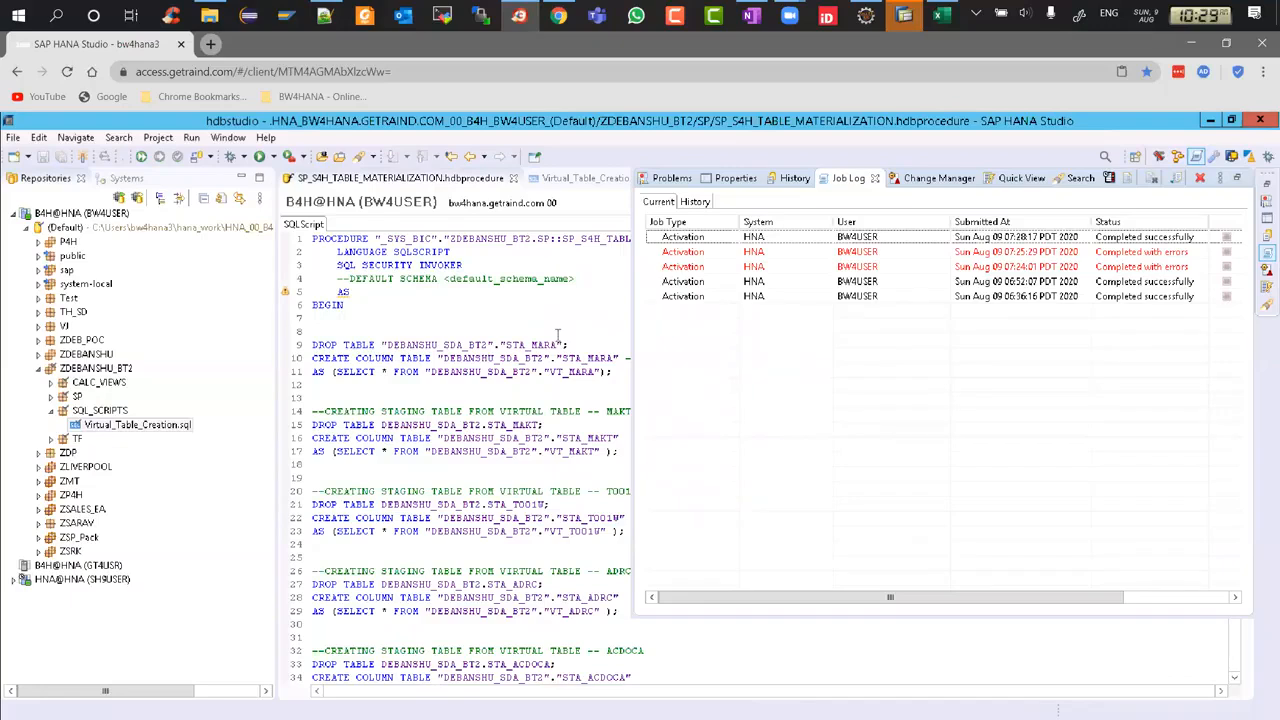
{"action": "left_click", "coordinate": [558, 335]}
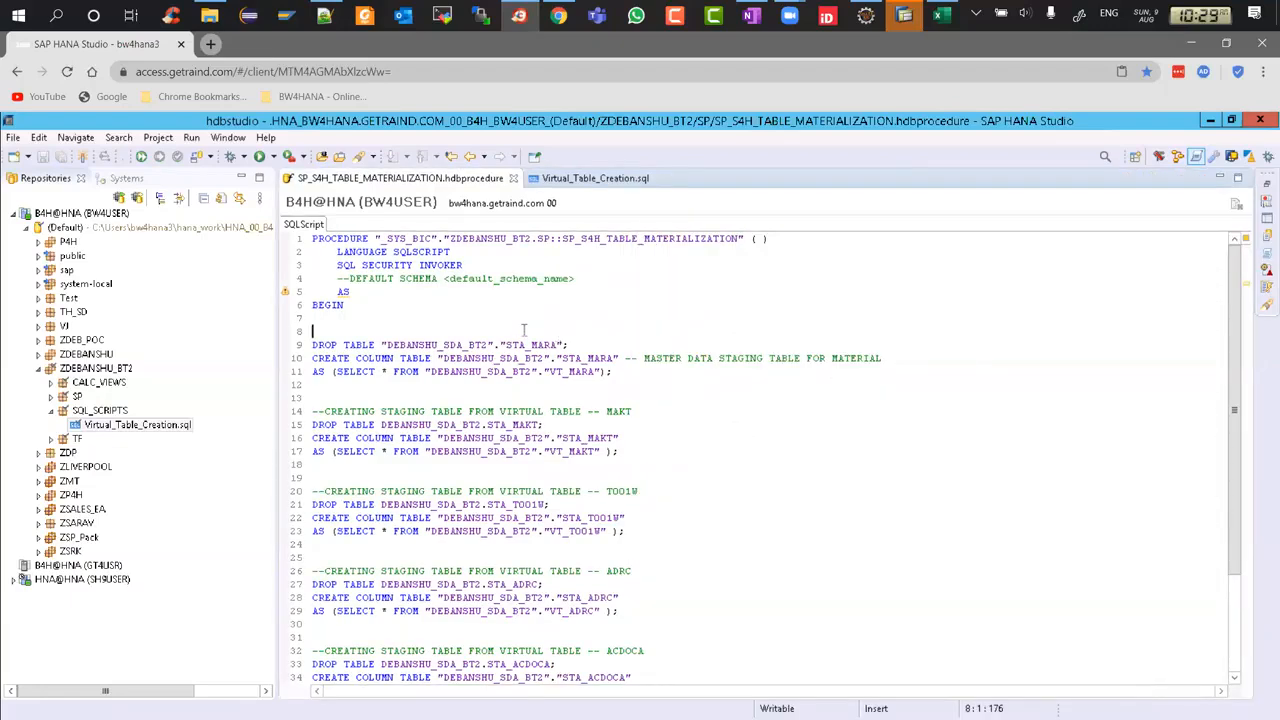
{"action": "key", "text": "Up"}
{"action": "key", "text": "Up"}
{"action": "key", "text": "Up"}
{"action": "key", "text": "Home"}
{"action": "left_click", "coordinate": [343, 345]}
{"action": "key", "text": "Right"}
{"action": "key", "text": "Right"}
{"action": "left_click", "coordinate": [494, 358]}
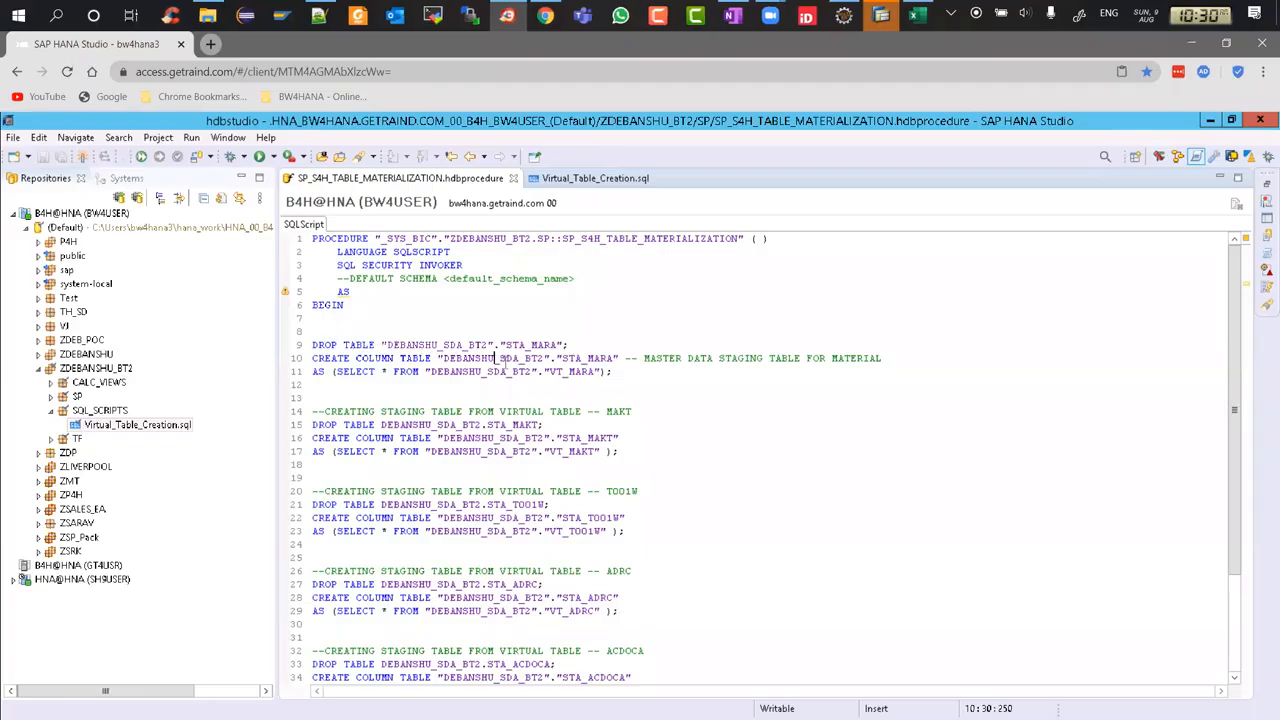
Expand the SP package and copy the procedure's fully qualified name, including its parentheses, from line 1.
{"action": "left_click", "coordinate": [51, 397]}
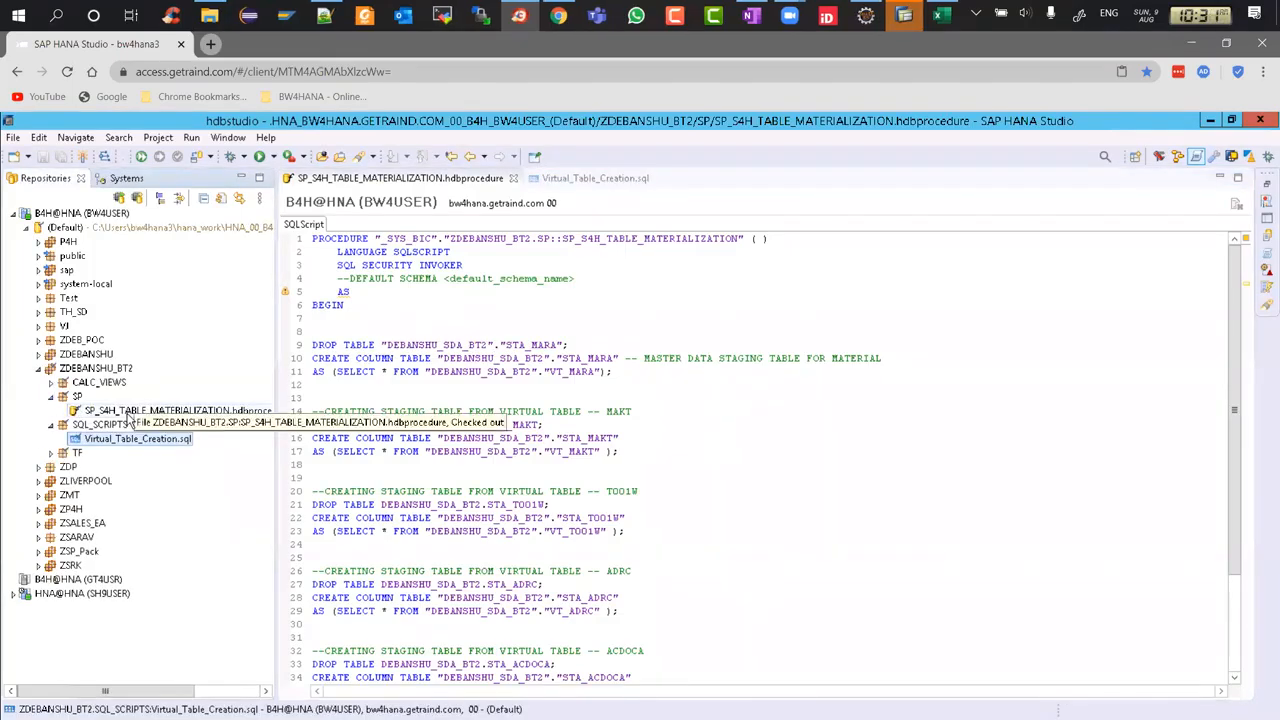
{"action": "left_click", "coordinate": [514, 305]}
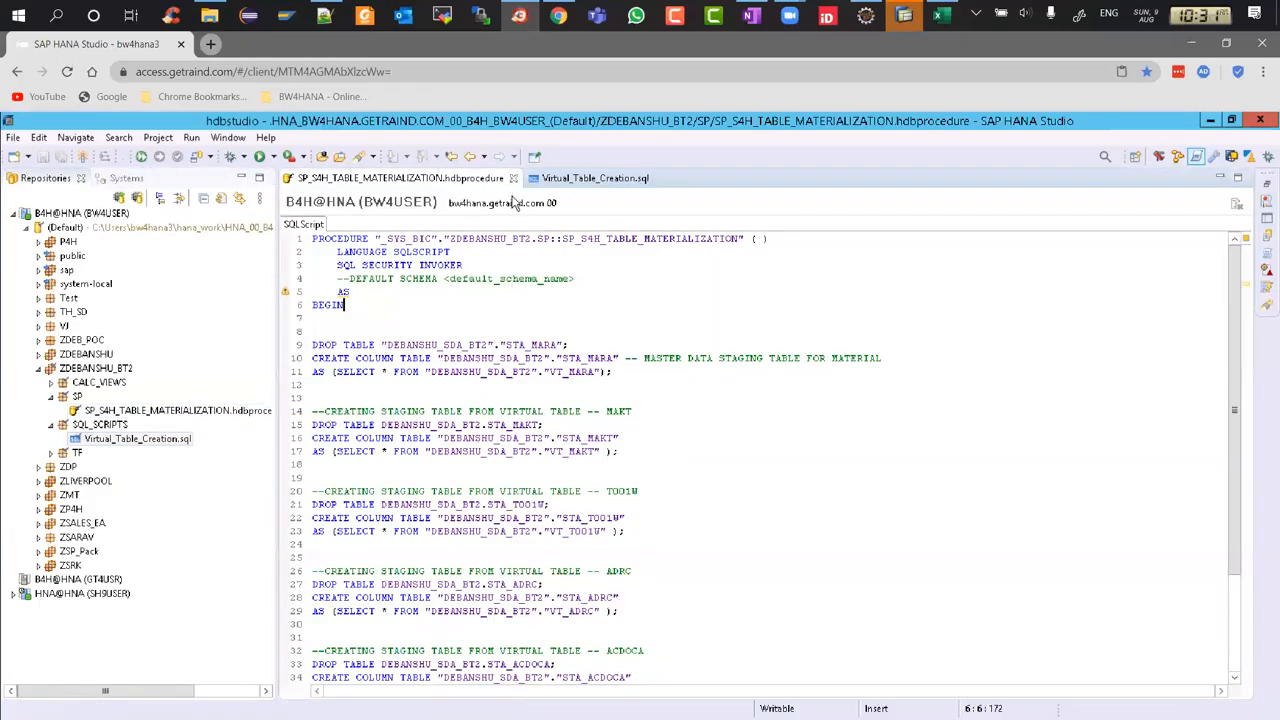
{"action": "left_click_drag", "start_coordinate": [376, 238], "coordinate": [769, 239]}
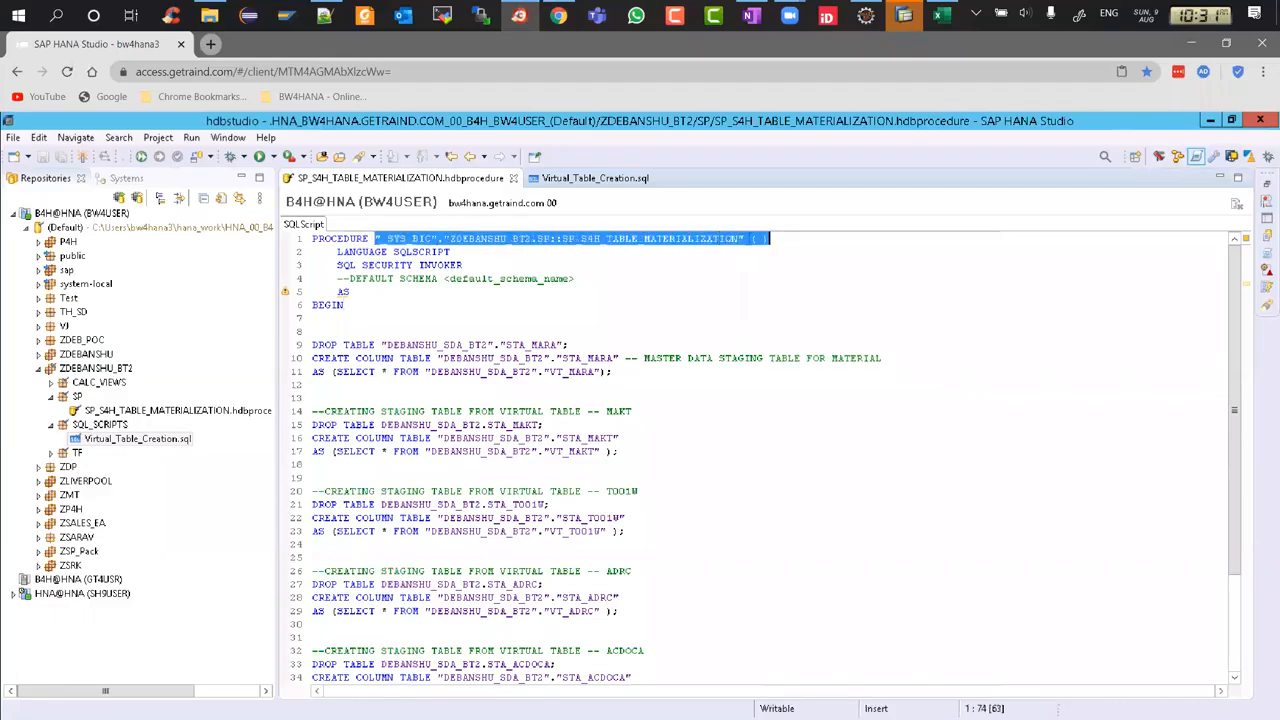
{"action": "right_click", "coordinate": [750, 242]}
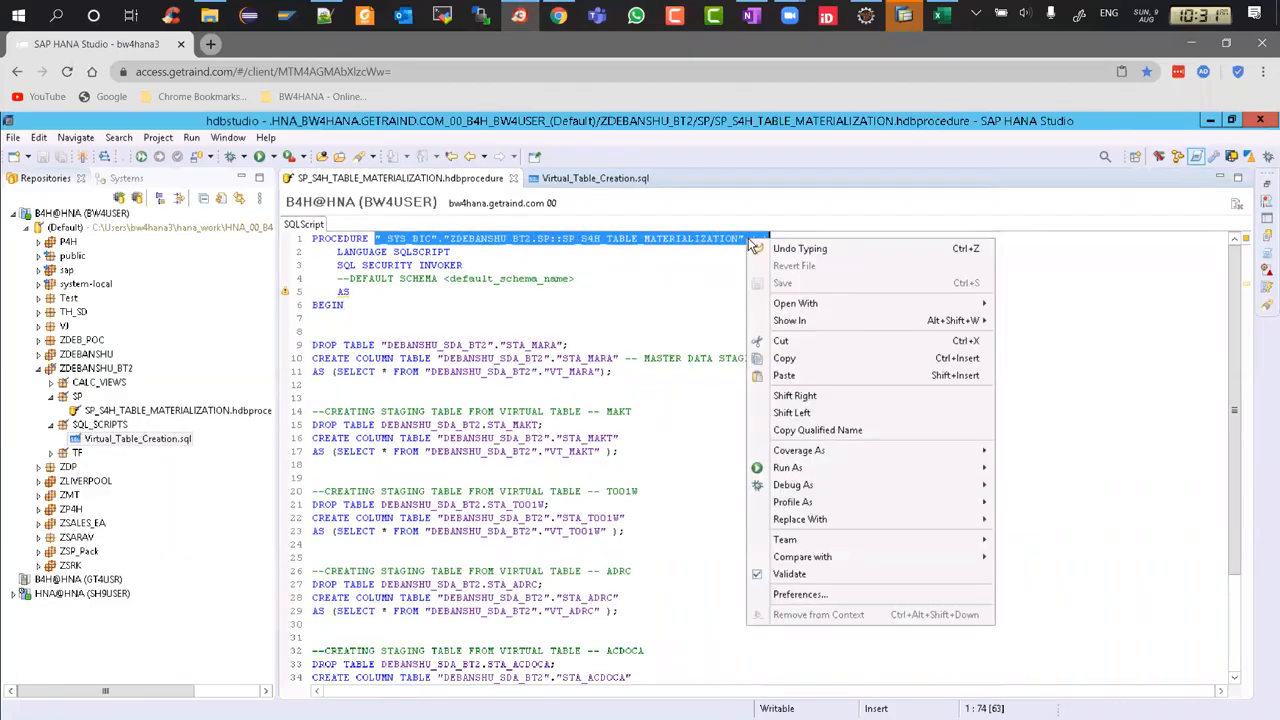
{"action": "left_click", "coordinate": [782, 358]}
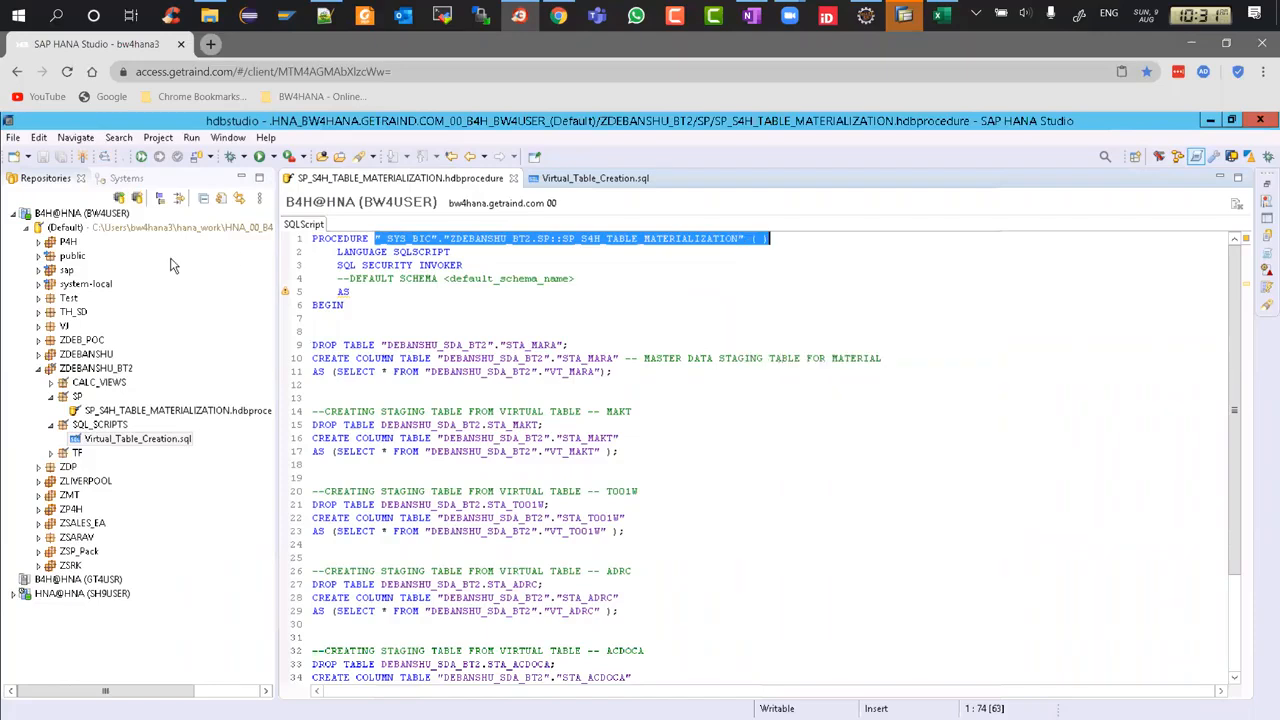
Bring up the Virtual_Table_Creation.sql script and close it, returning to the stored procedure.
{"action": "left_click", "coordinate": [574, 180]}
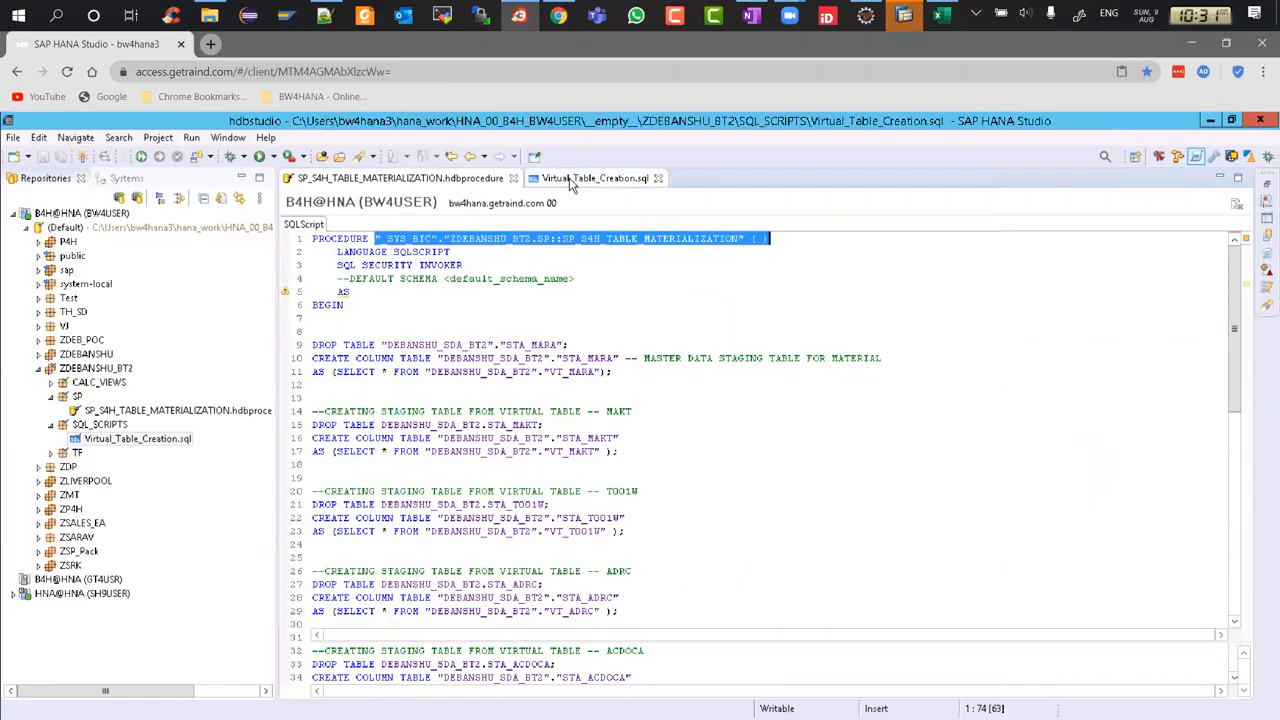
{"action": "key", "text": "ctrl+a"}
{"action": "left_click", "coordinate": [476, 268]}
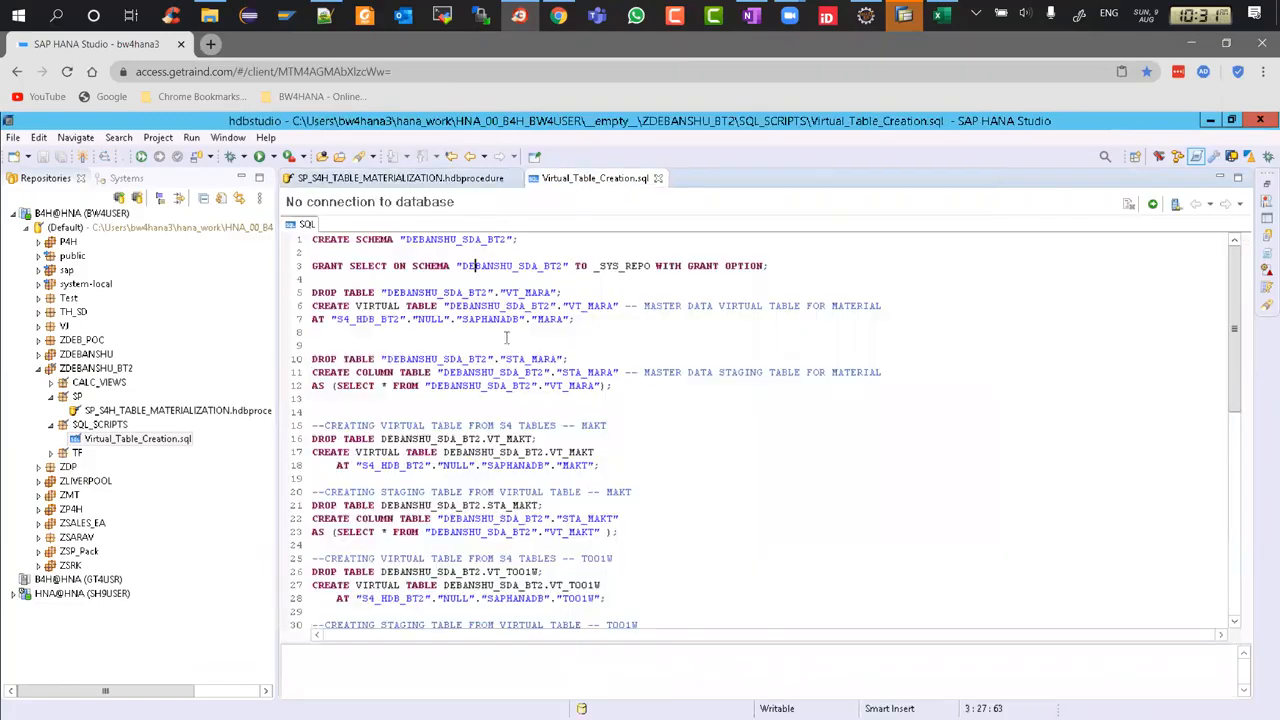
{"action": "left_click", "coordinate": [658, 178]}
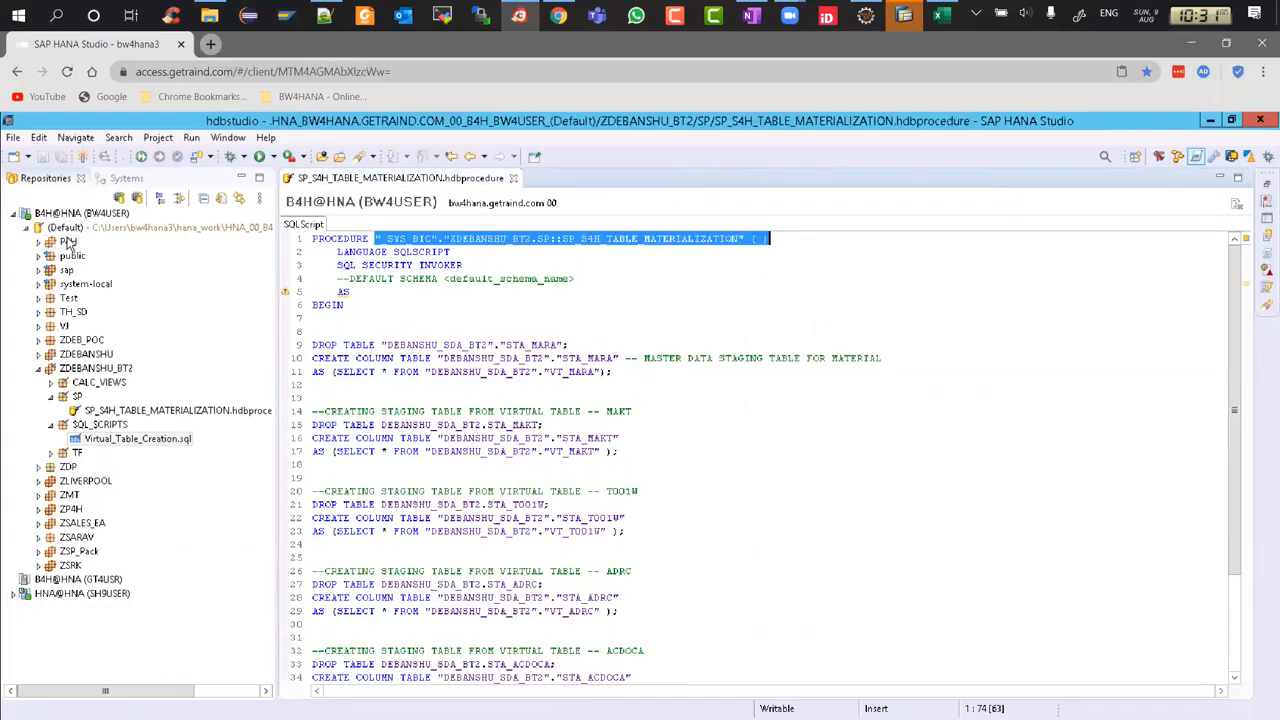
Open a new SQL console on the _SYS_BIC schema of the B4H@HNA system and paste the copied procedure name into it.
{"action": "left_click", "coordinate": [119, 179]}
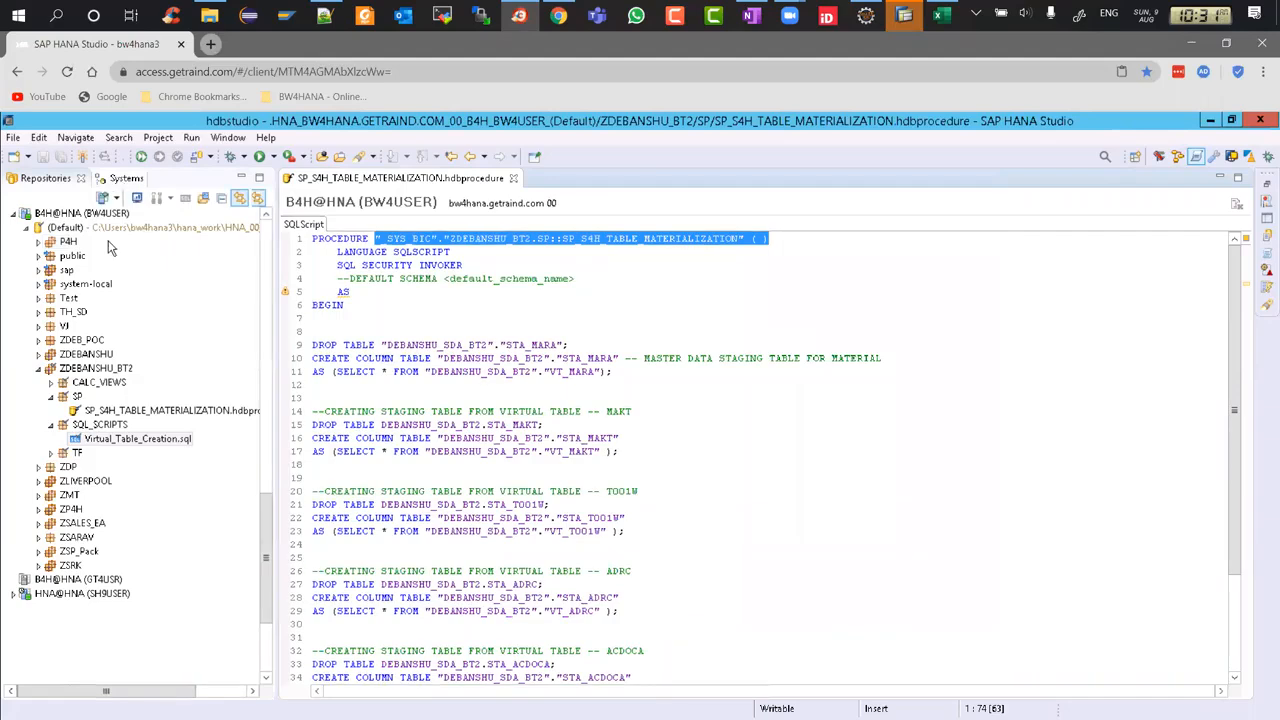
{"action": "left_click", "coordinate": [85, 228]}
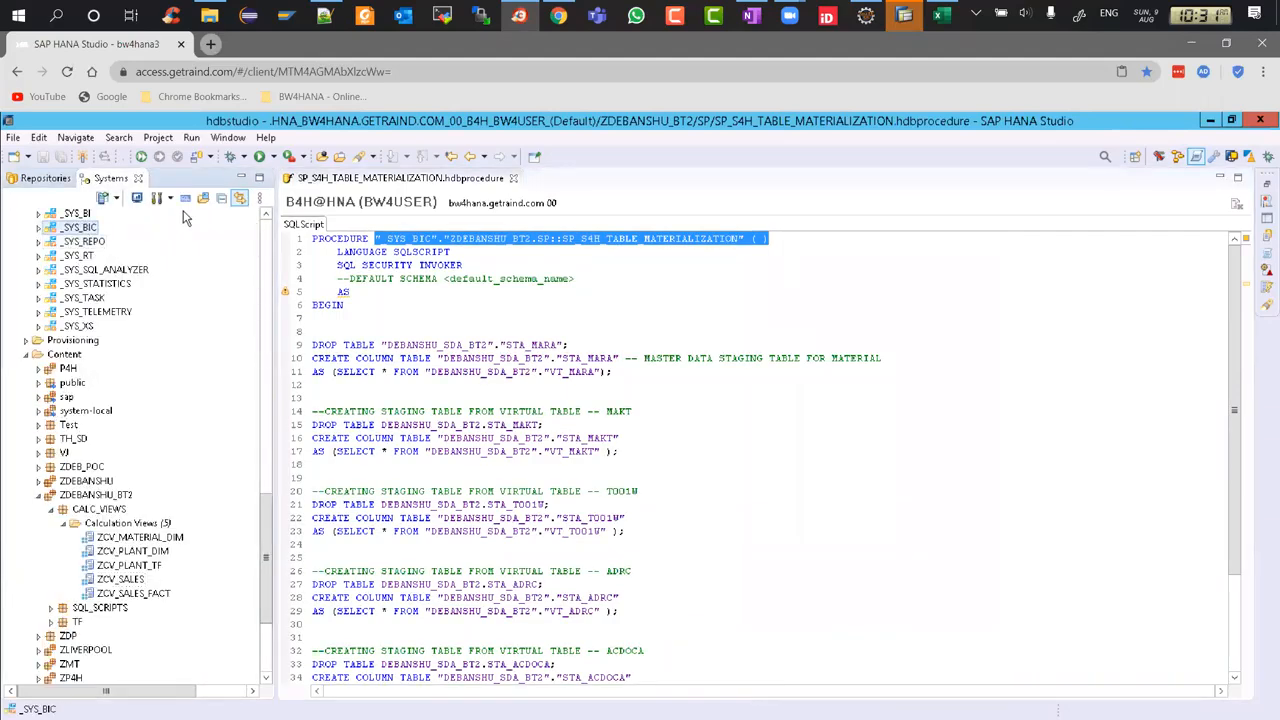
{"action": "left_click", "coordinate": [185, 198]}
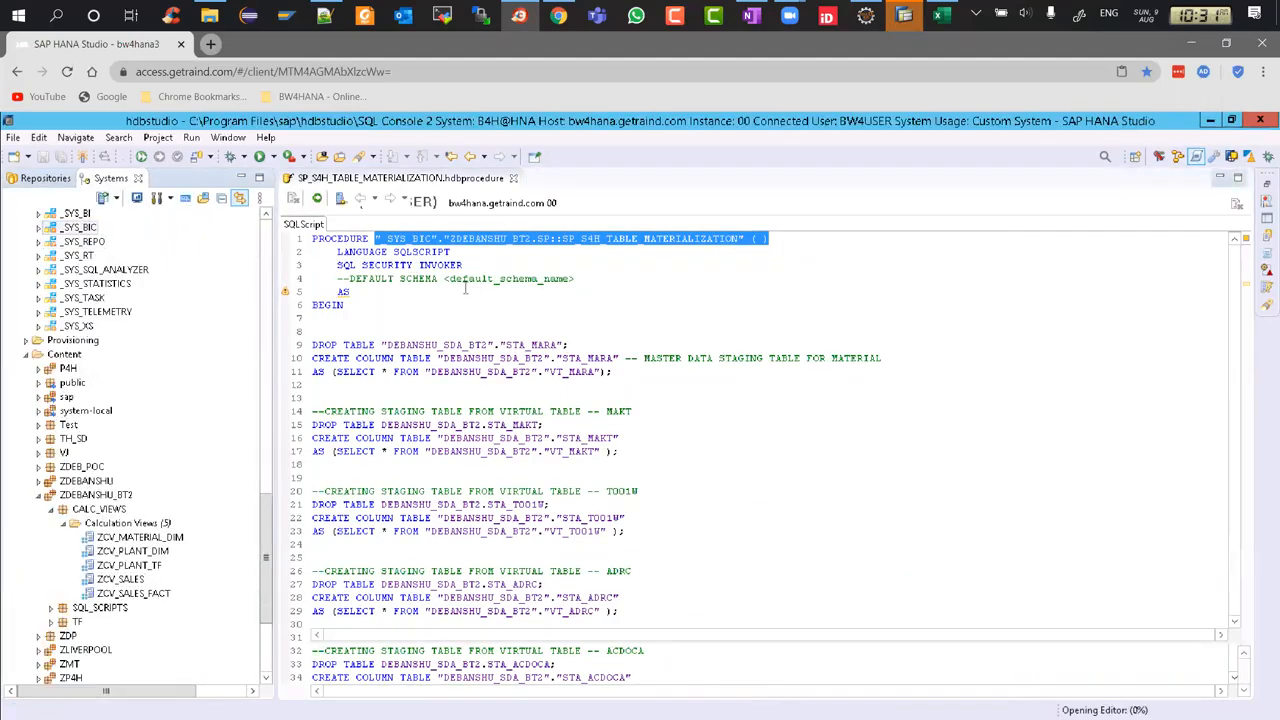
{"action": "right_click", "coordinate": [464, 286]}
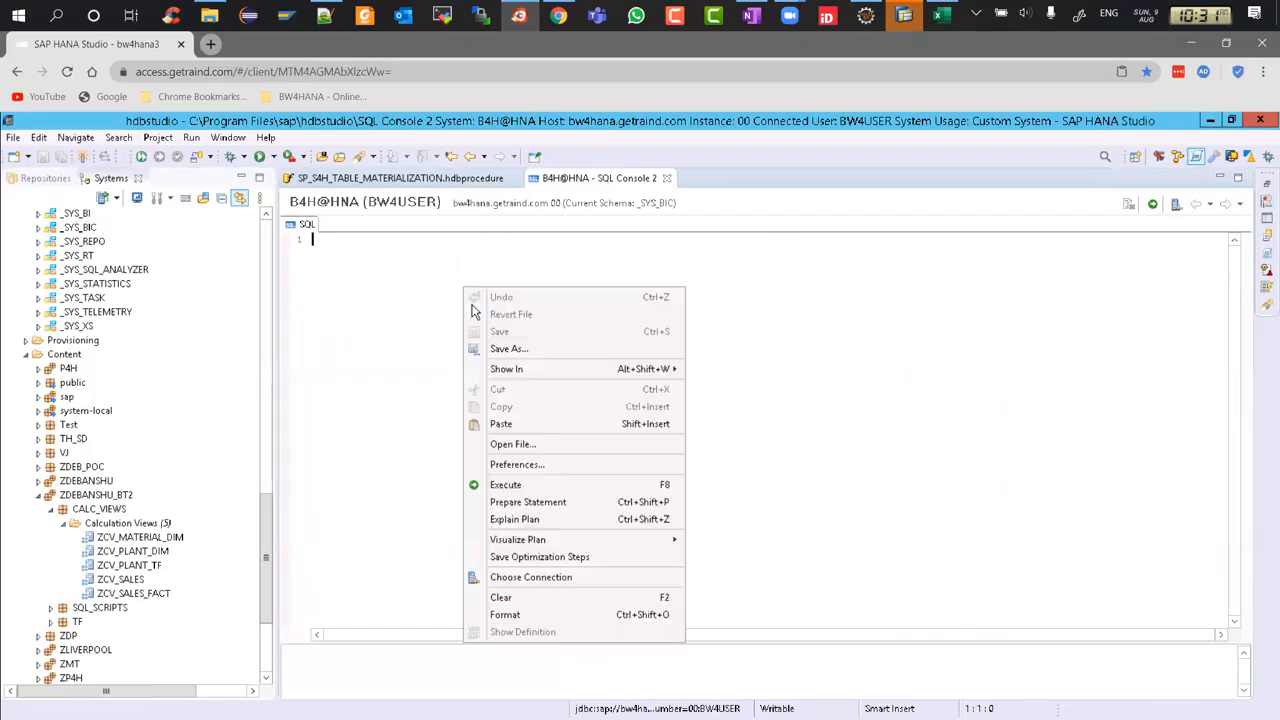
{"action": "left_click", "coordinate": [523, 420]}
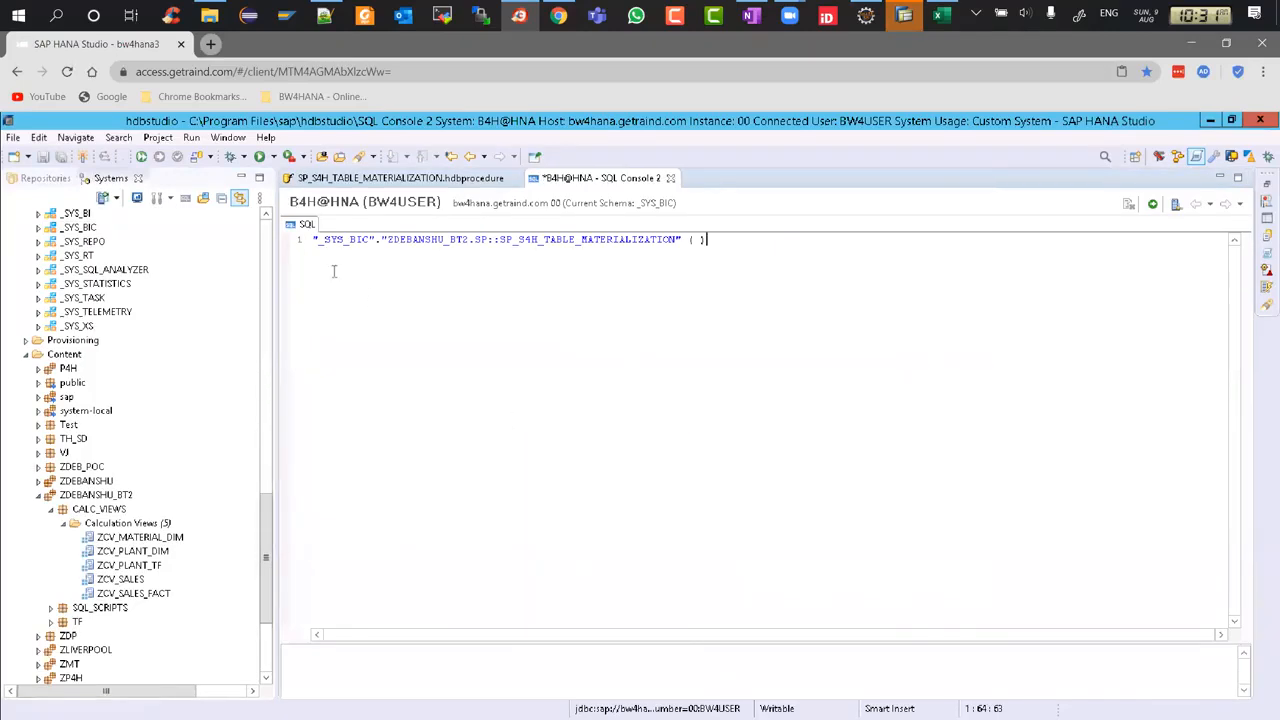
Prefix the procedure name with SELECT * FROM, end the statement with a semicolon, execute it, and inspect the message log.
{"action": "key", "text": "Home"}
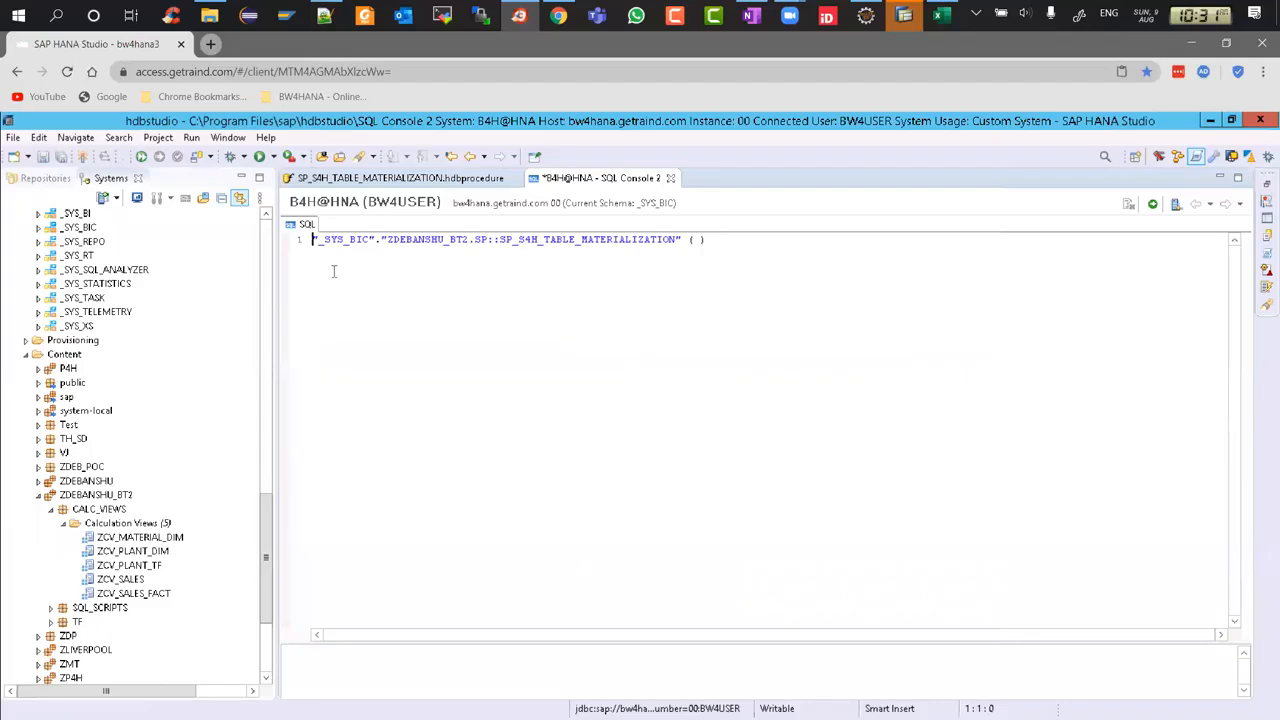
{"action": "type", "text": "SELECT * FROM"}
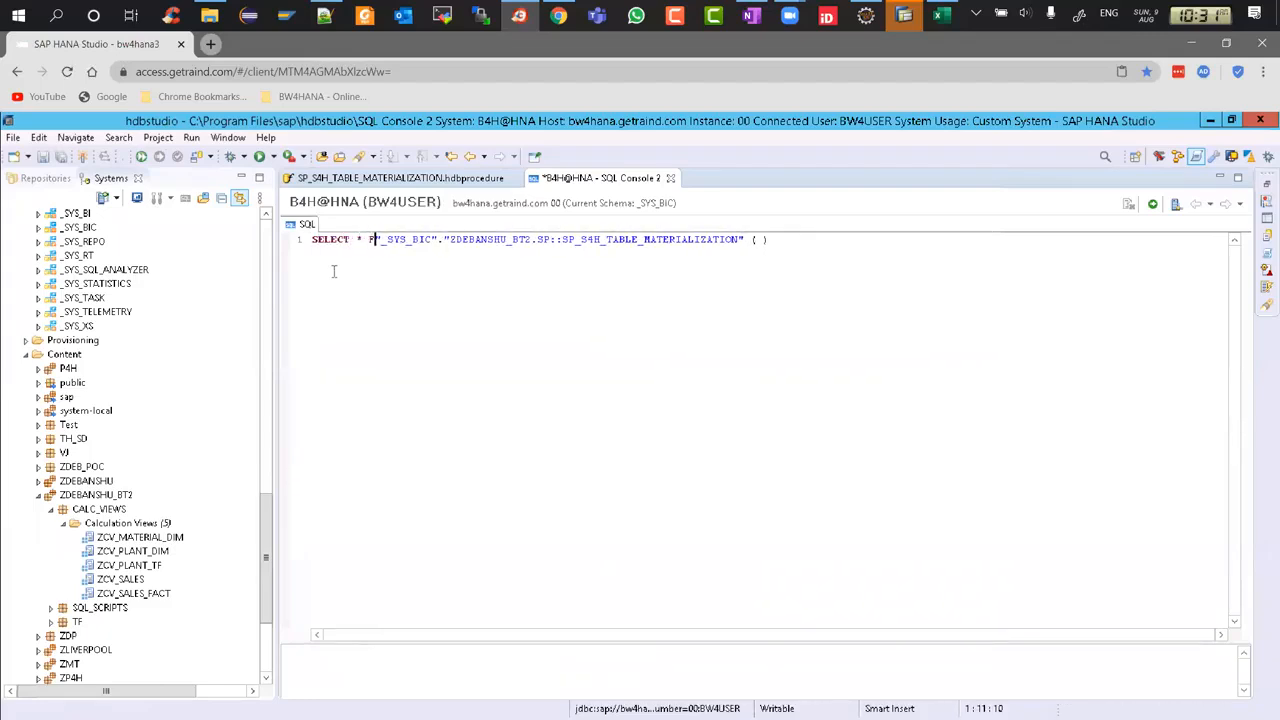
{"action": "left_click", "coordinate": [827, 240]}
{"action": "type", "text": ";"}
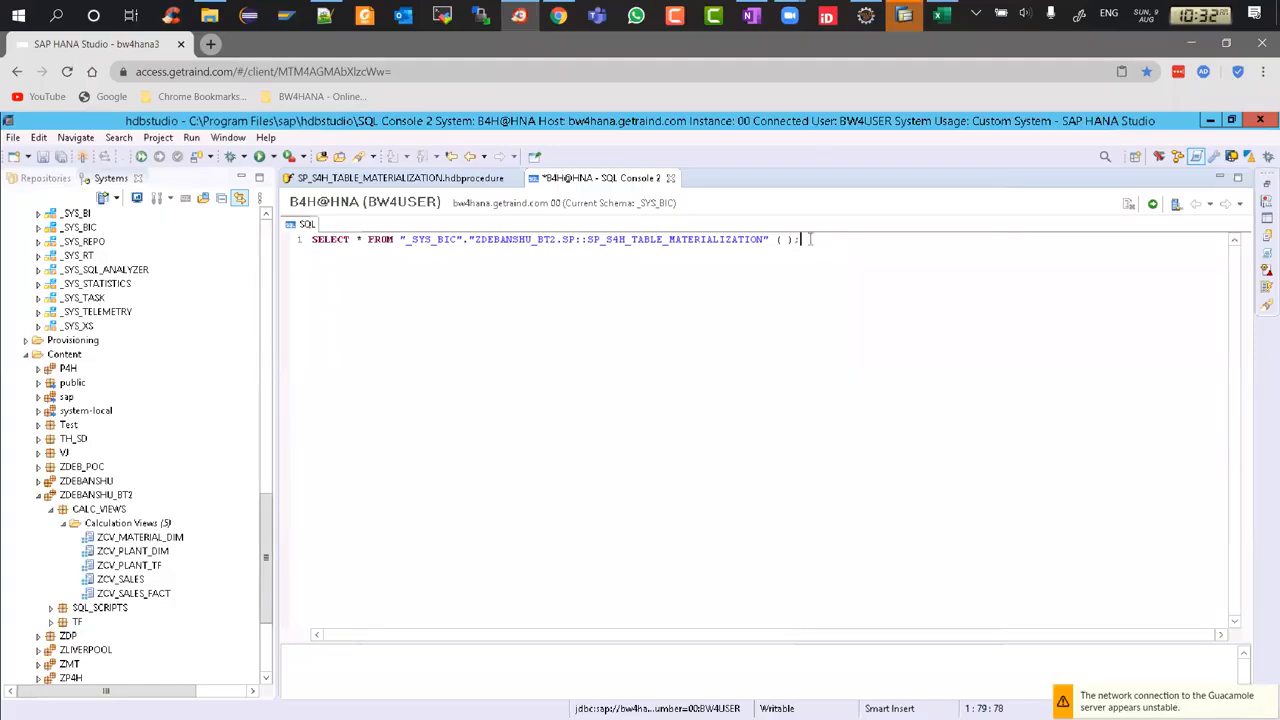
{"action": "key", "text": "ctrl+a"}
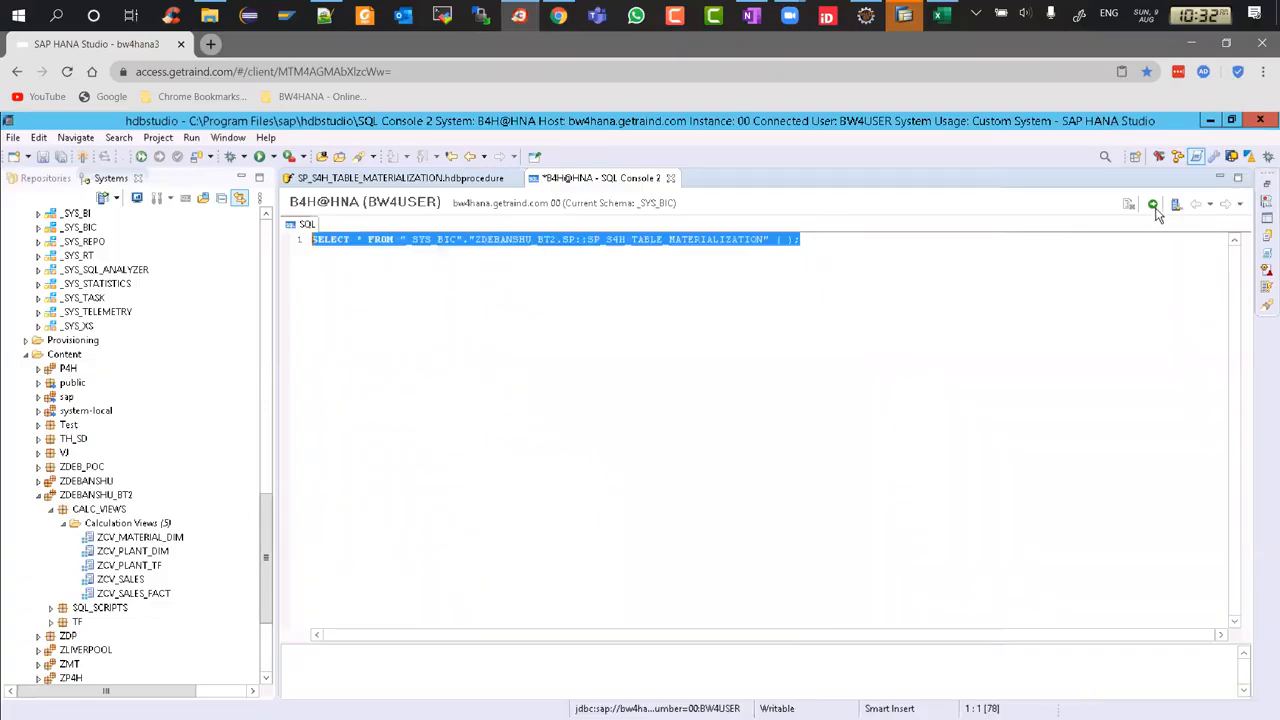
{"action": "left_click", "coordinate": [1154, 206]}
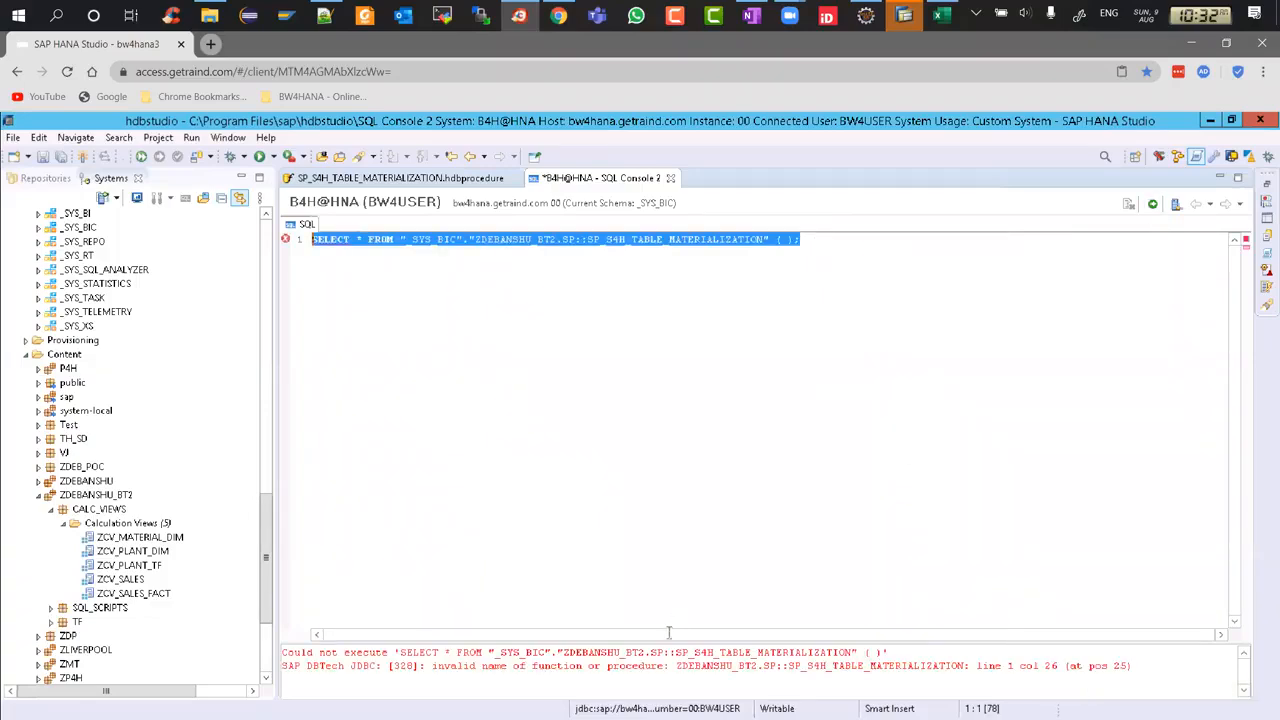
{"action": "left_click_drag", "start_coordinate": [452, 665], "coordinate": [690, 678]}
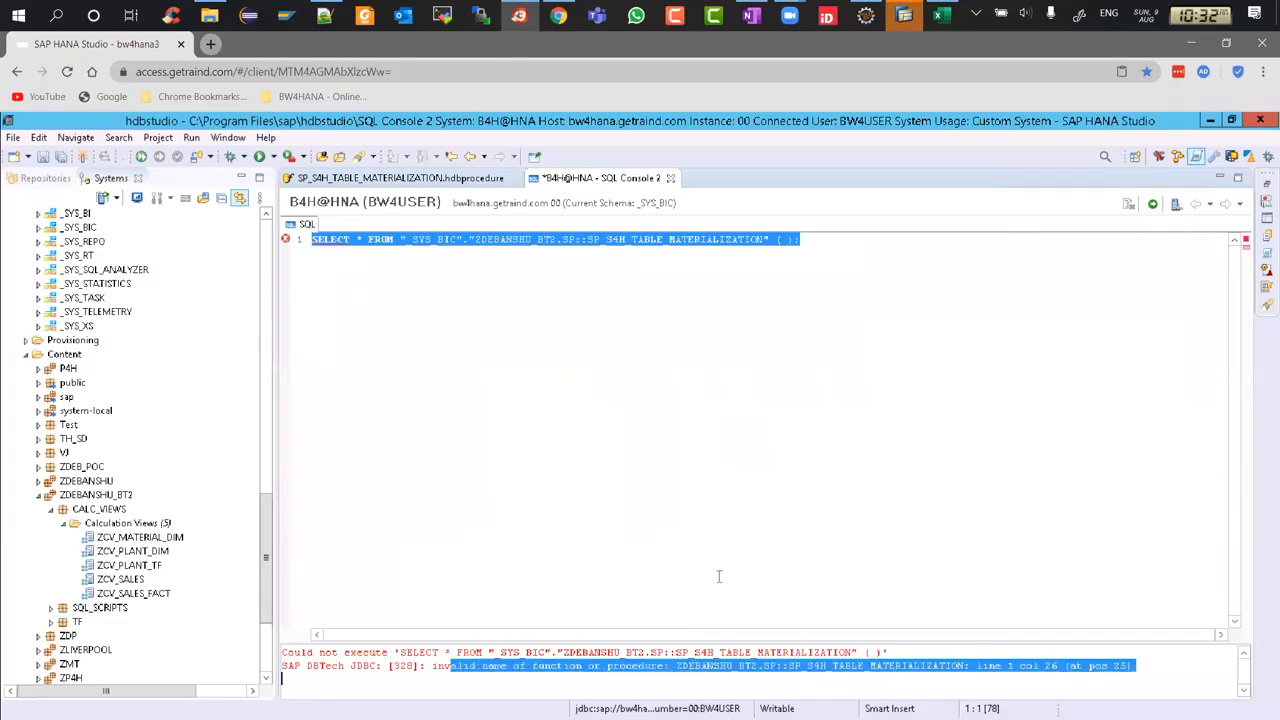
Replace SELECT * FROM with call in front of the SP_S4H_TABLE_MATERIALIZATION procedure name in the SQL console.
{"action": "left_click", "coordinate": [777, 240]}
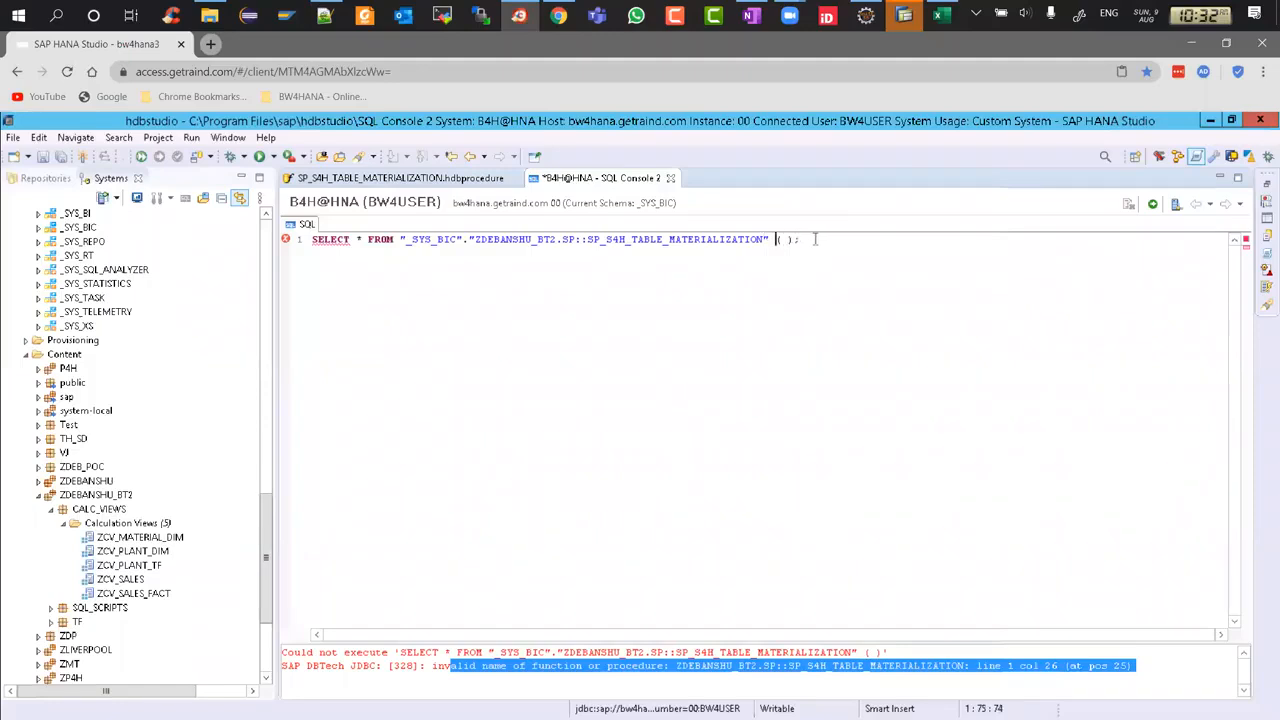
{"action": "left_click", "coordinate": [815, 239]}
{"action": "key", "text": "ctrl+a"}
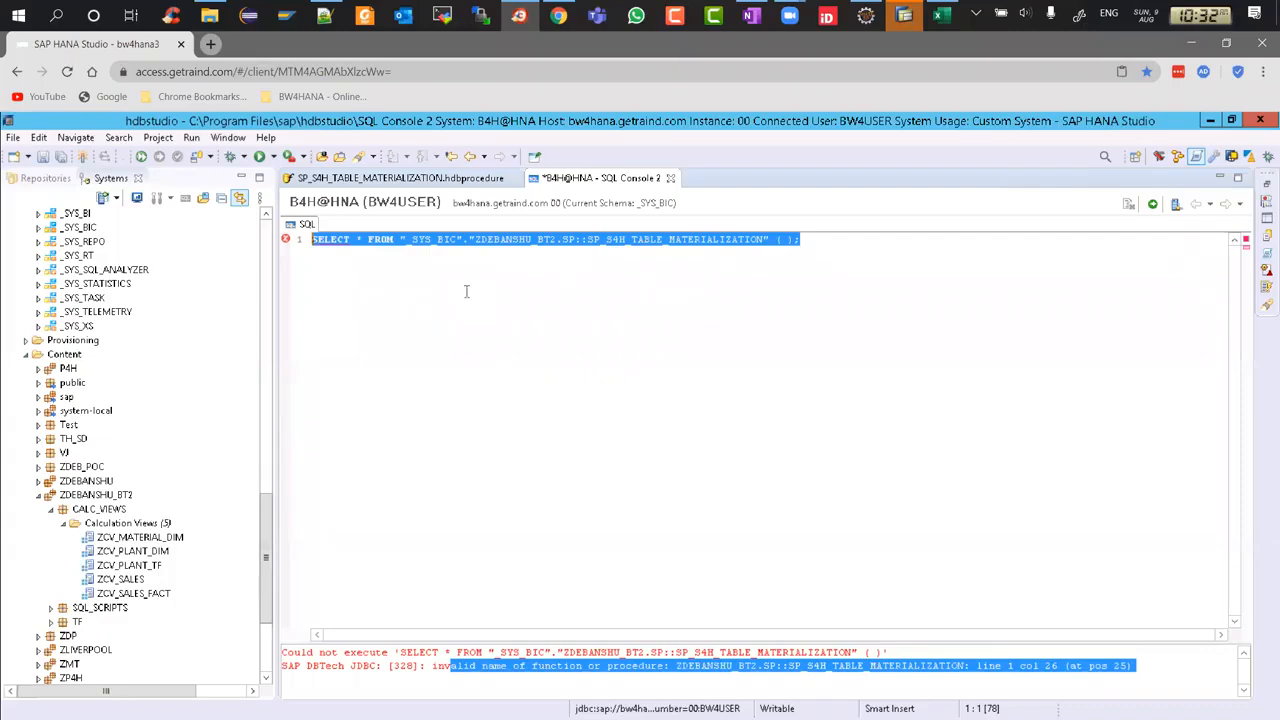
{"action": "left_click", "coordinate": [781, 254]}
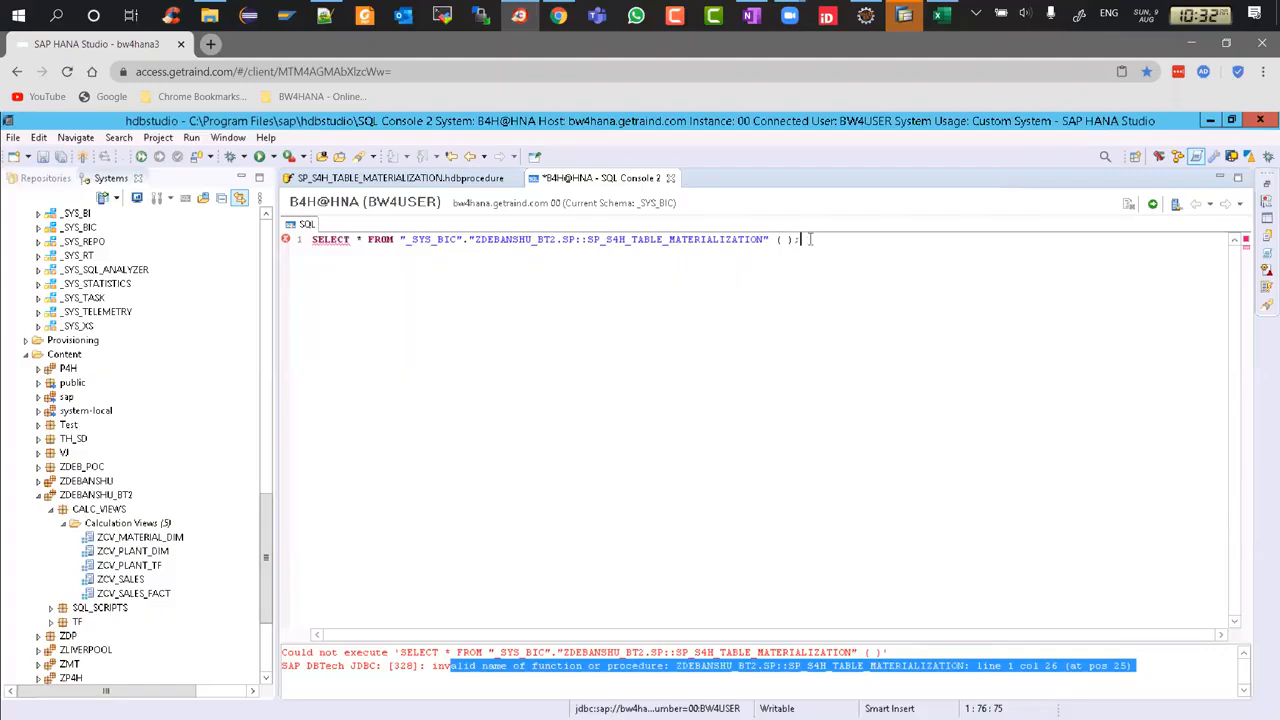
{"action": "key", "text": "Home"}
{"action": "type", "text": "call"}
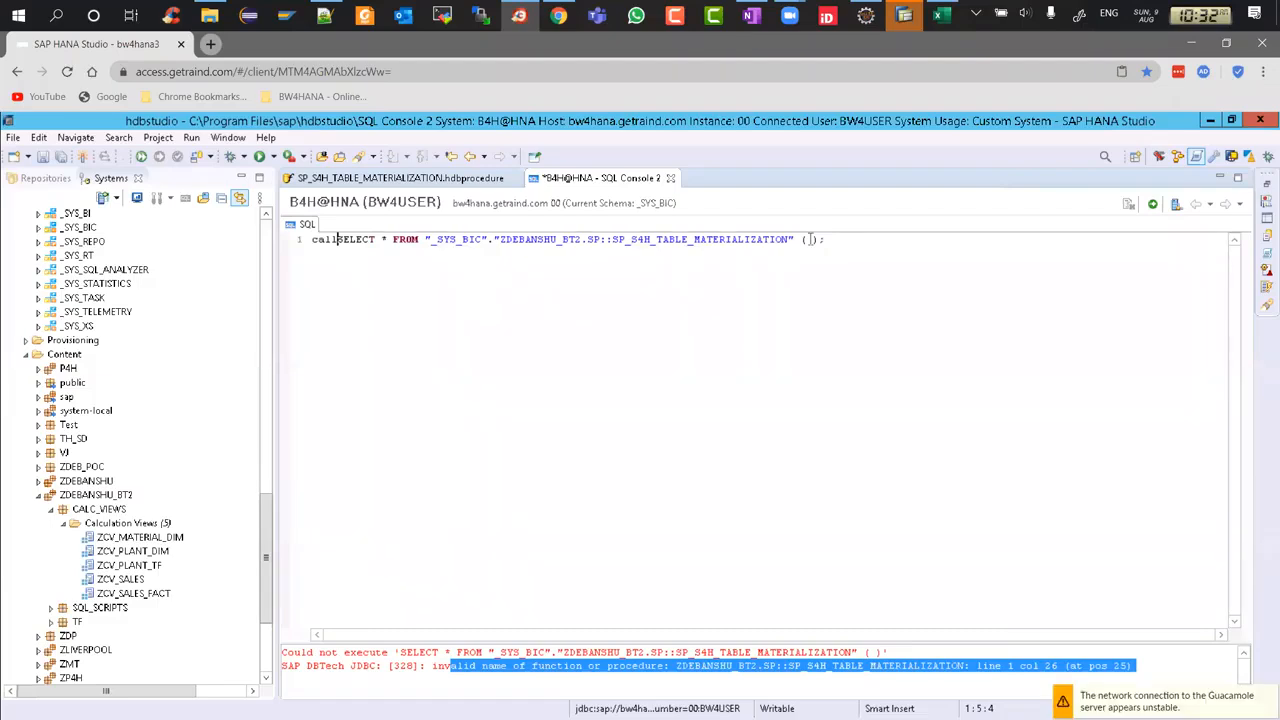
{"action": "key", "text": "Delete"}
{"action": "key", "text": "Delete"}
{"action": "key", "text": "Delete"}
{"action": "key", "text": "Delete"}
{"action": "key", "text": "Delete"}
{"action": "key", "text": "Delete"}
{"action": "key", "text": "Delete"}
{"action": "key", "text": "Delete"}
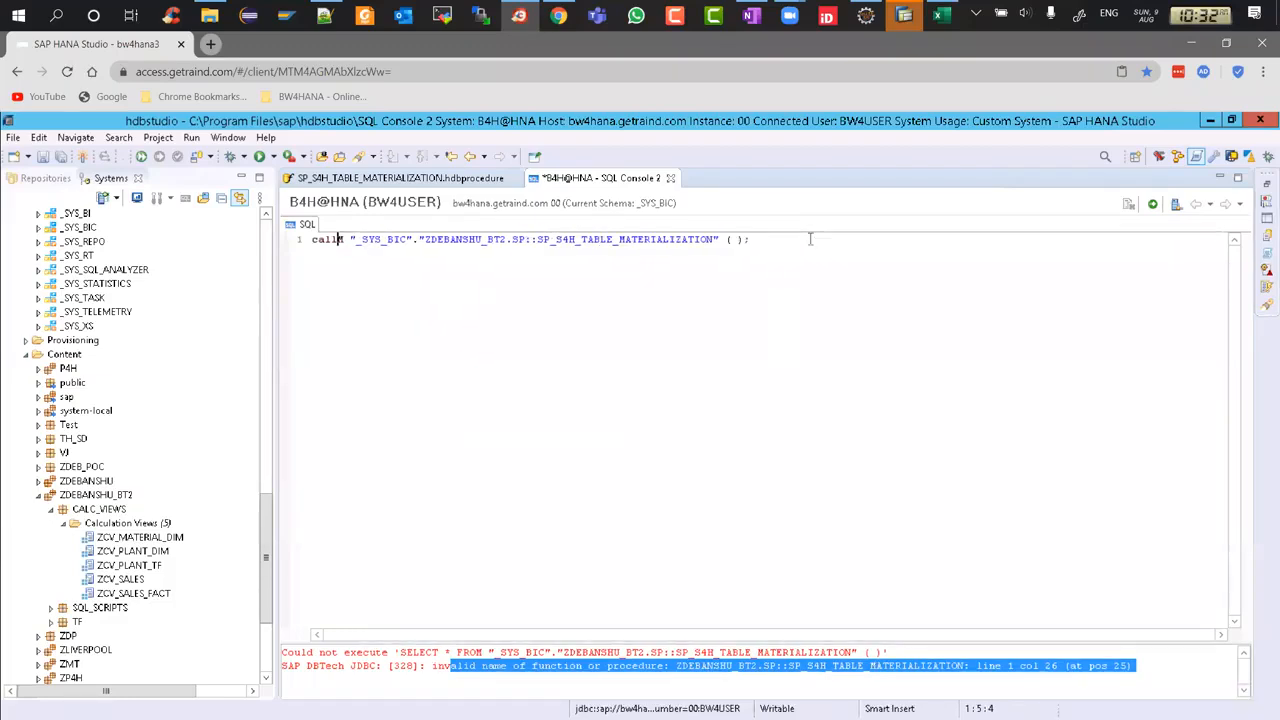
{"action": "key", "text": "Delete"}
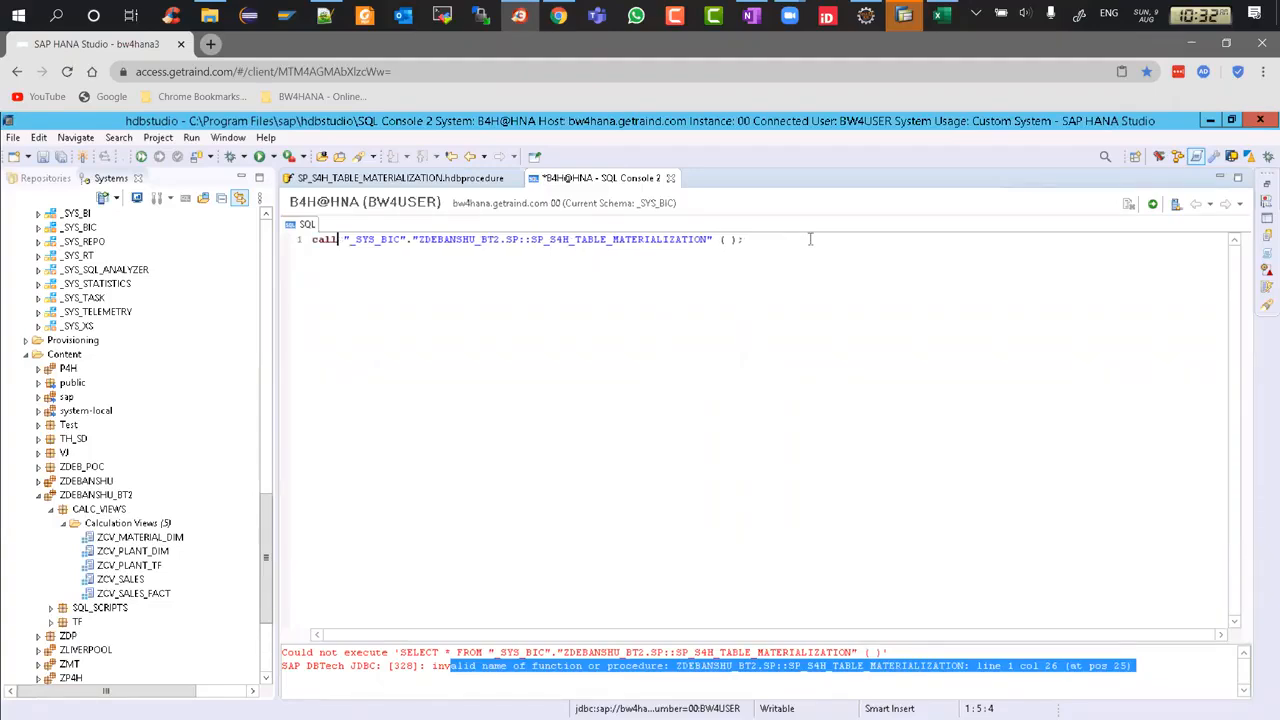
Comment out the ADRC staging table block in the stored procedure with /* and */ on separate lines, and activate the procedure.
{"action": "left_click", "coordinate": [437, 180]}
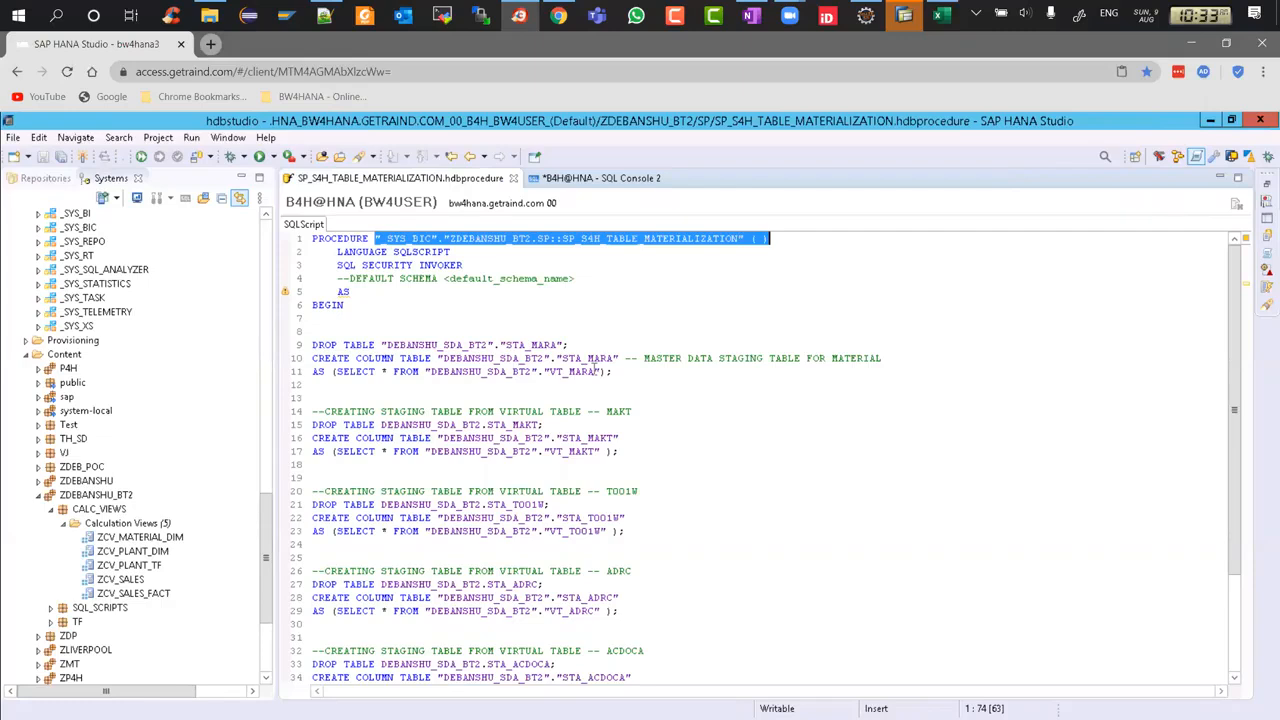
{"action": "left_click", "coordinate": [595, 178]}
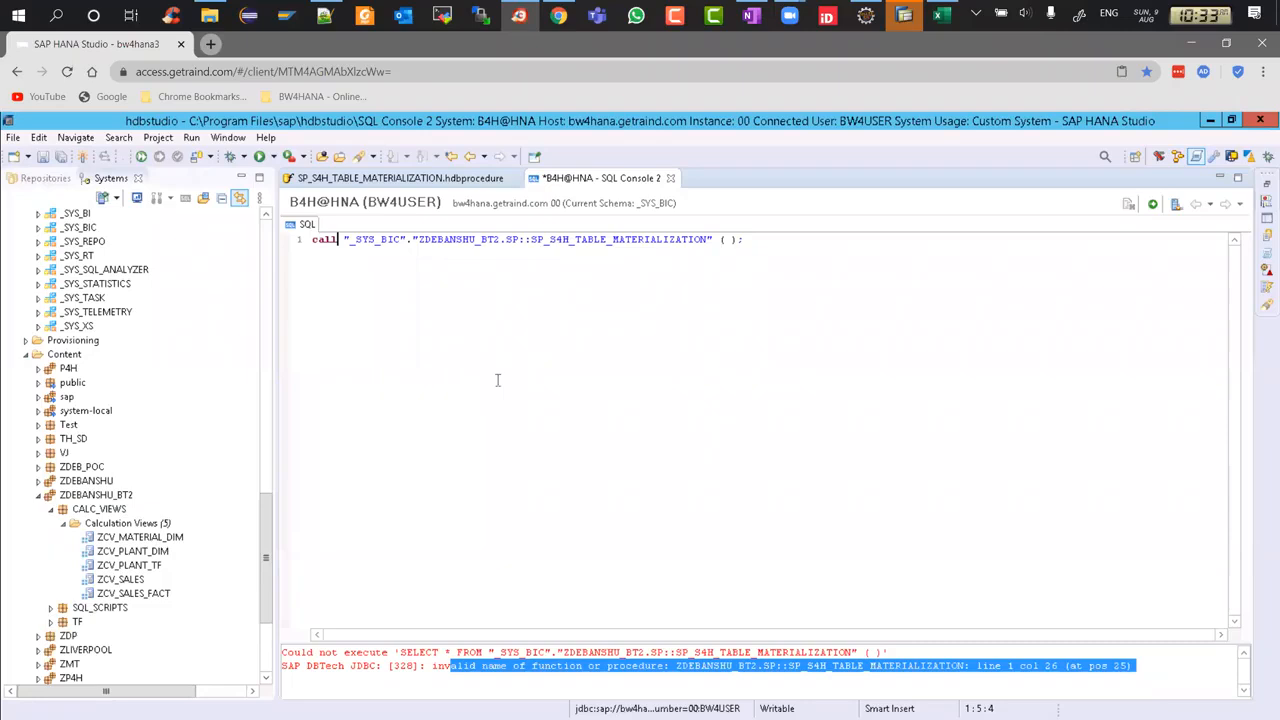
{"action": "left_click", "coordinate": [760, 238]}
{"action": "left_click", "coordinate": [425, 180]}
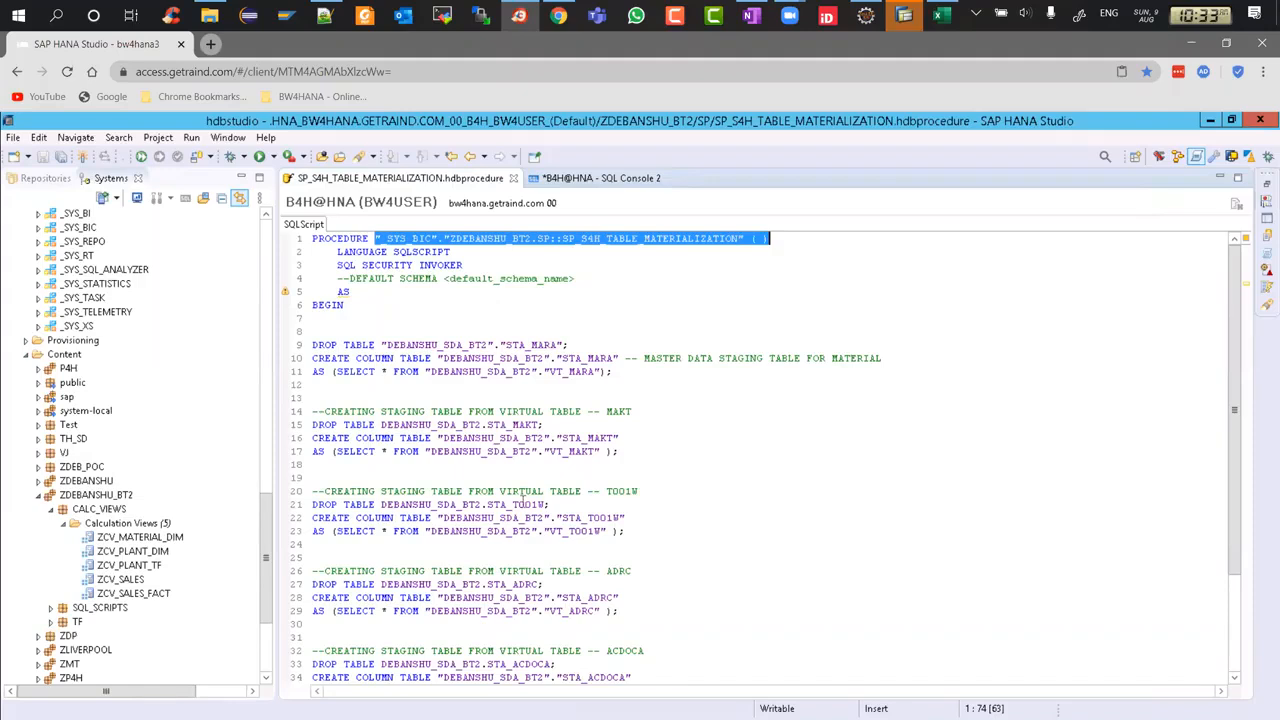
{"action": "scroll", "coordinate": [316, 575], "scroll_direction": "down", "scroll_amount": 4}
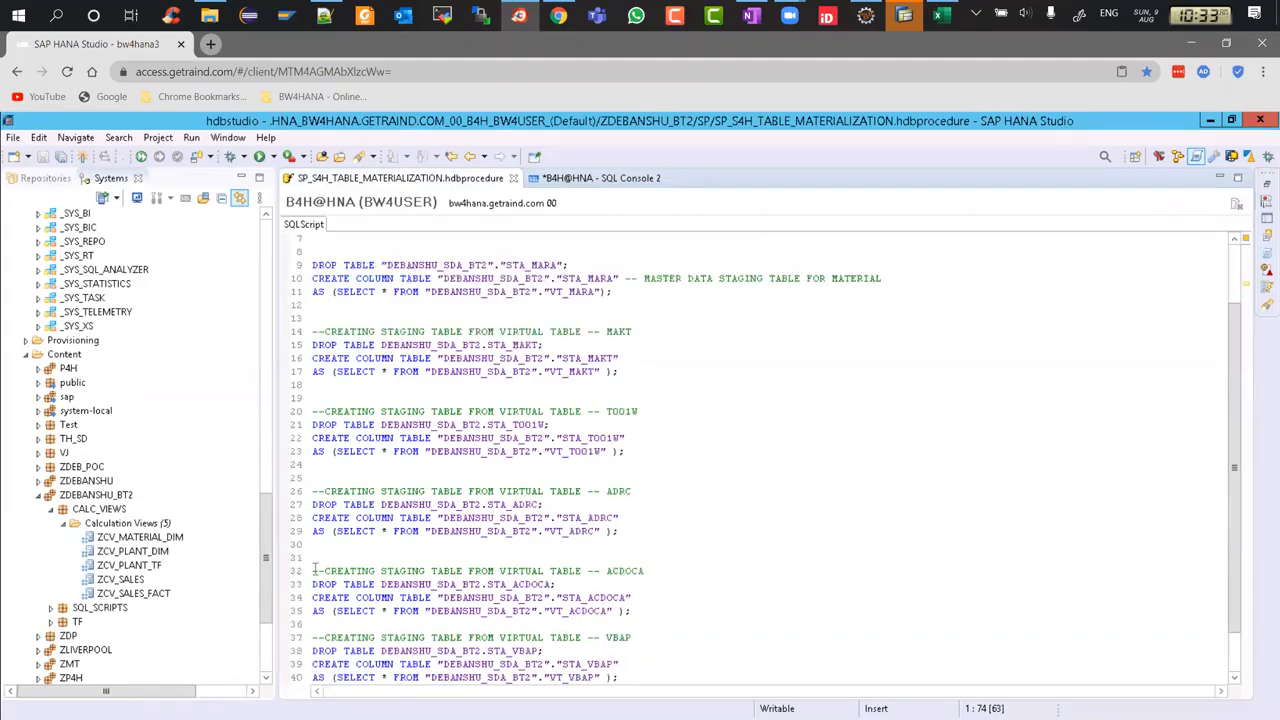
{"action": "left_click", "coordinate": [316, 575]}
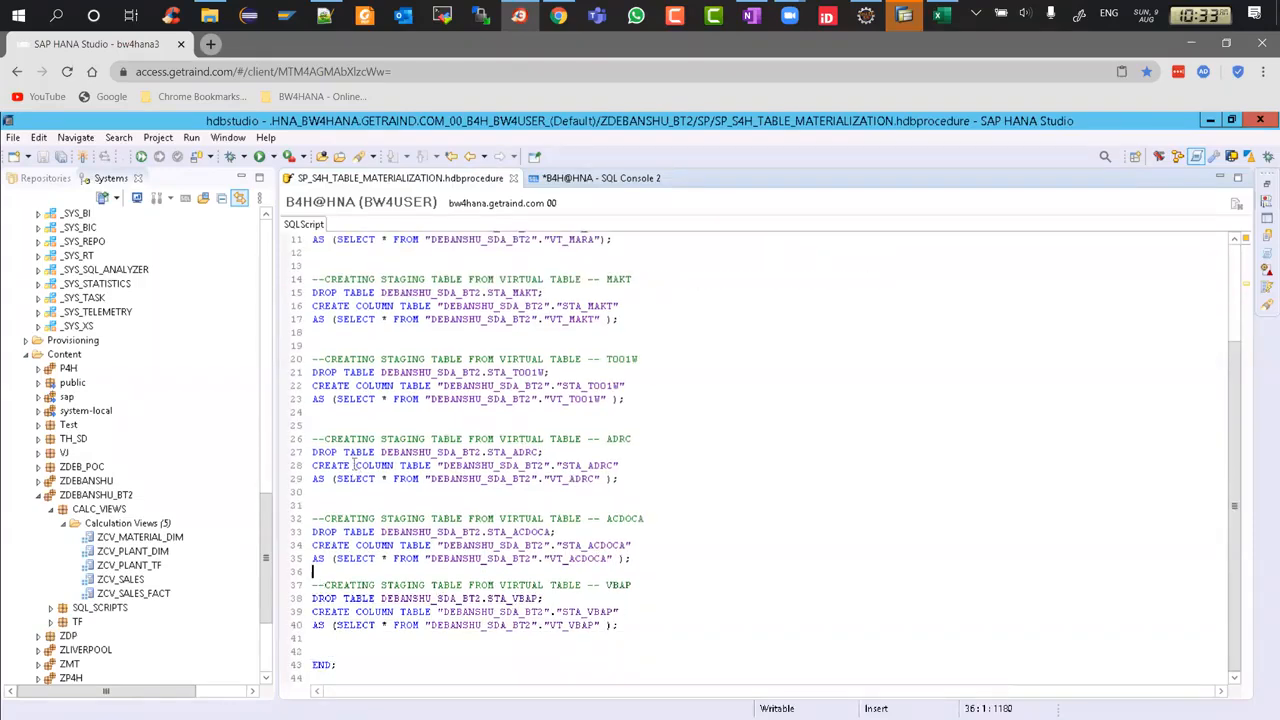
{"action": "left_click", "coordinate": [312, 438]}
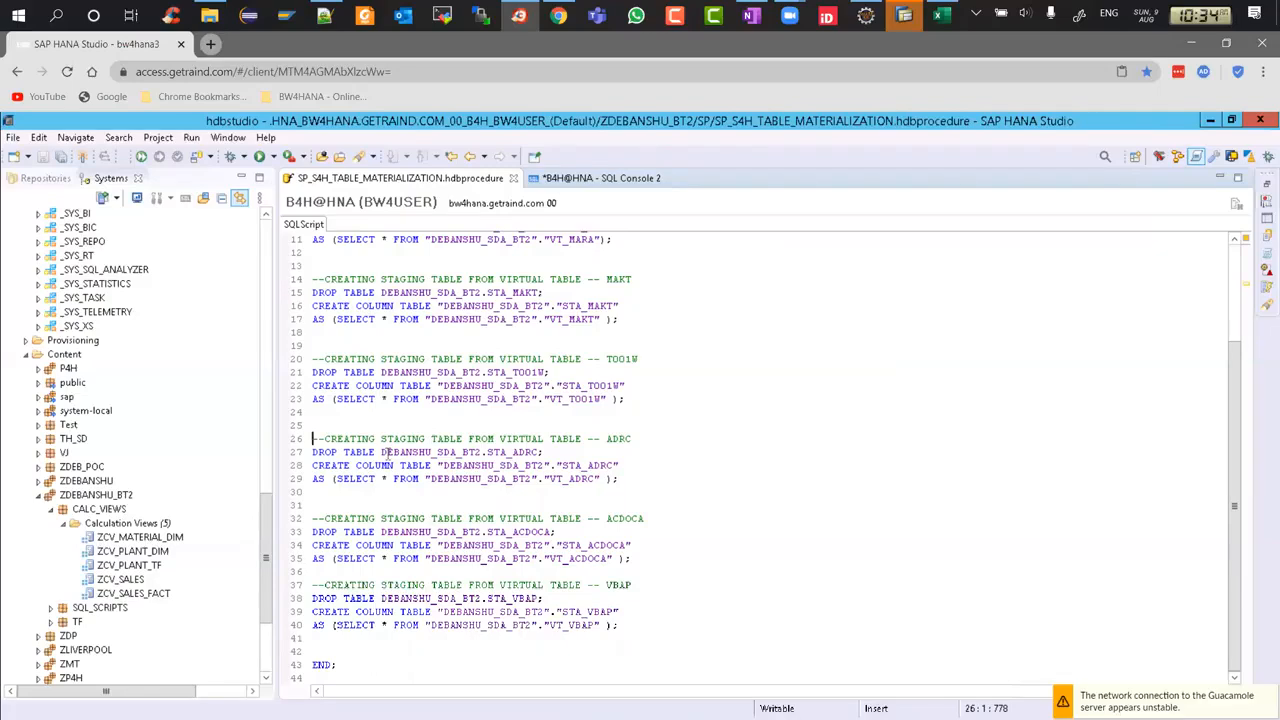
{"action": "type", "text": "/*"}
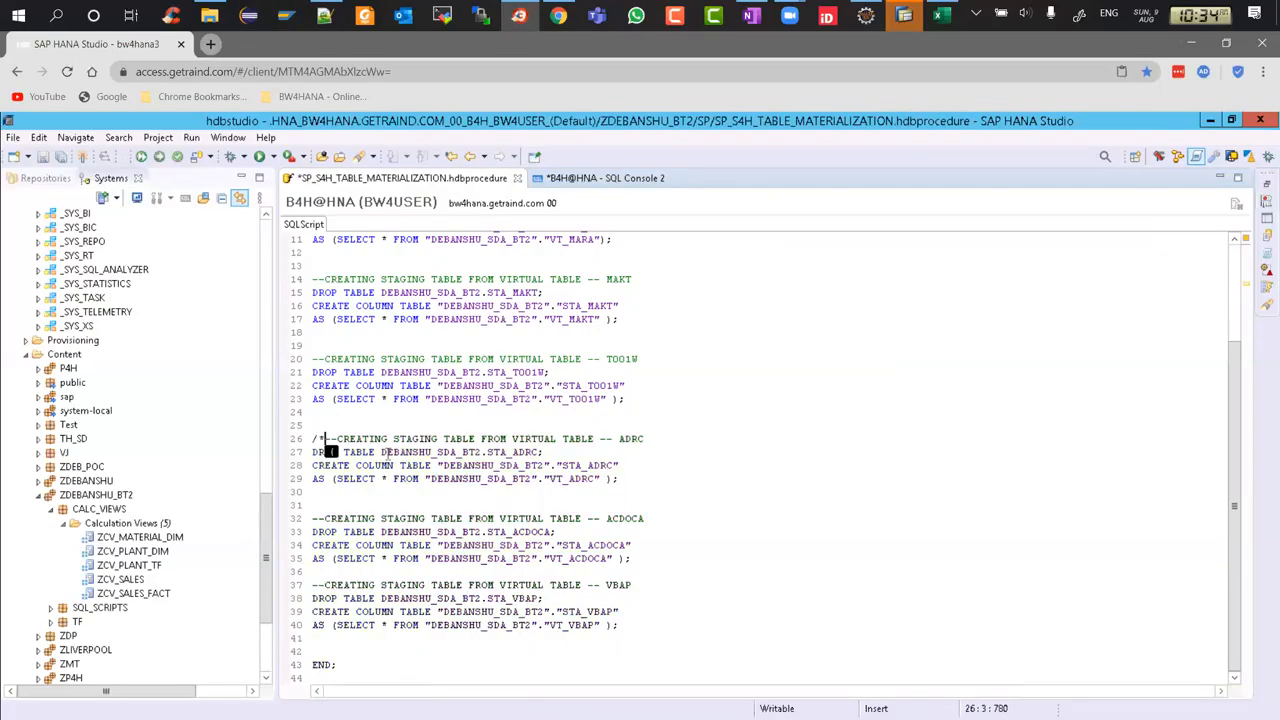
{"action": "key", "text": "Return"}
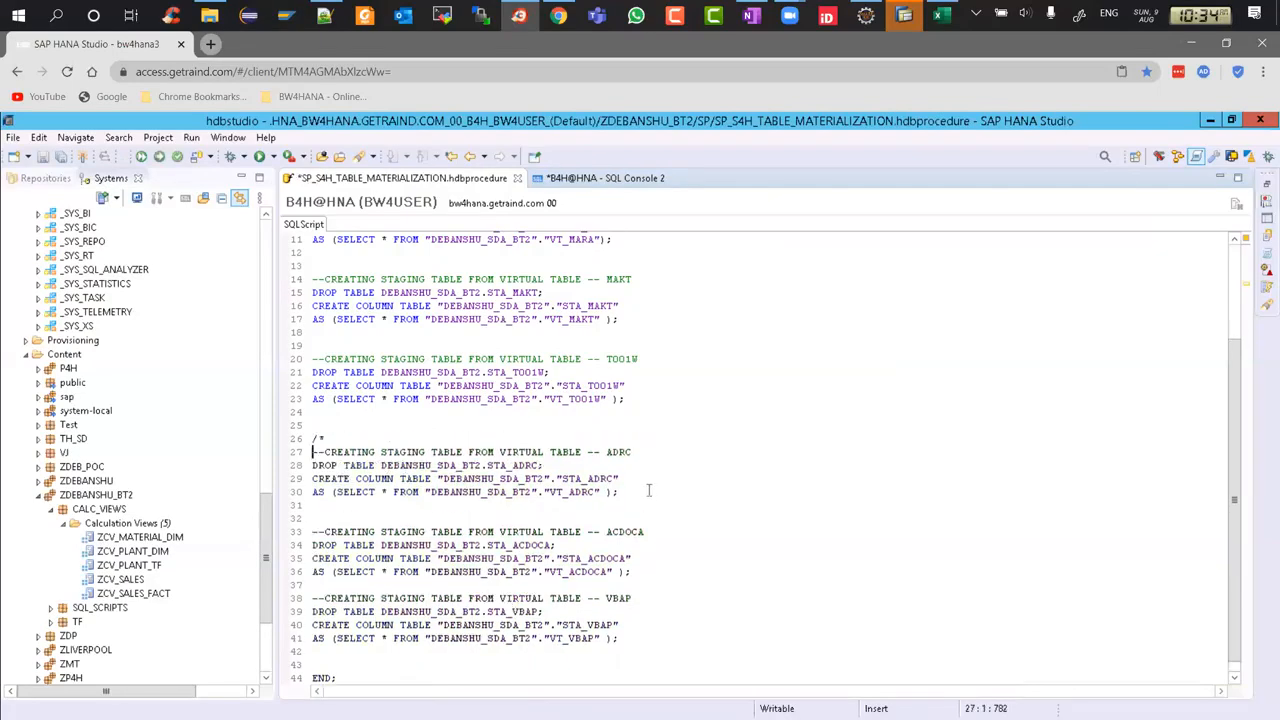
{"action": "left_click", "coordinate": [648, 490]}
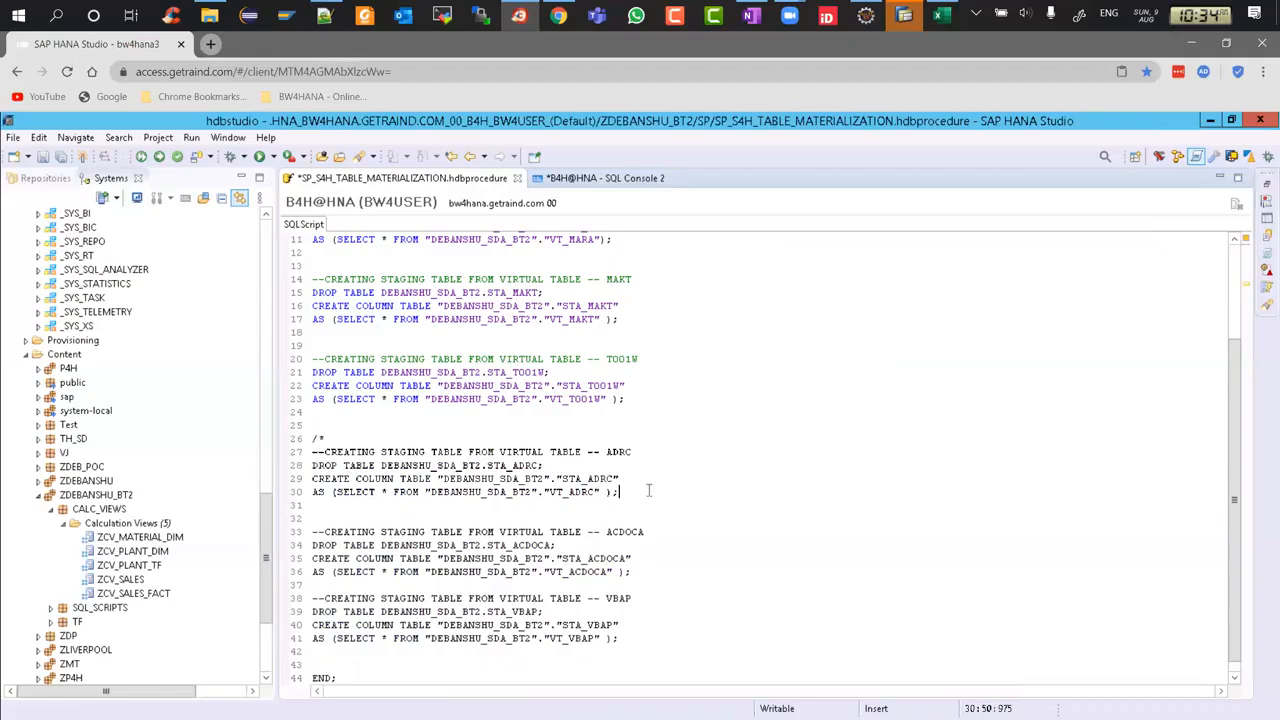
{"action": "key", "text": "Return"}
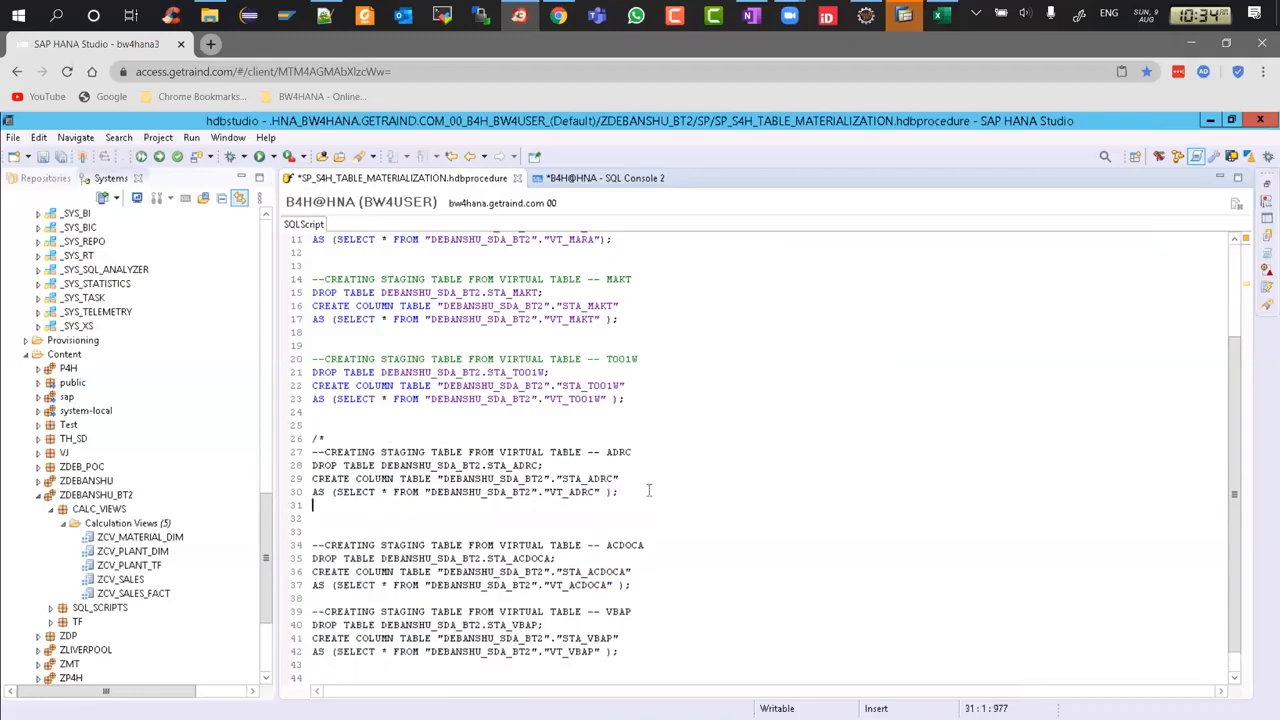
{"action": "type", "text": "*/"}
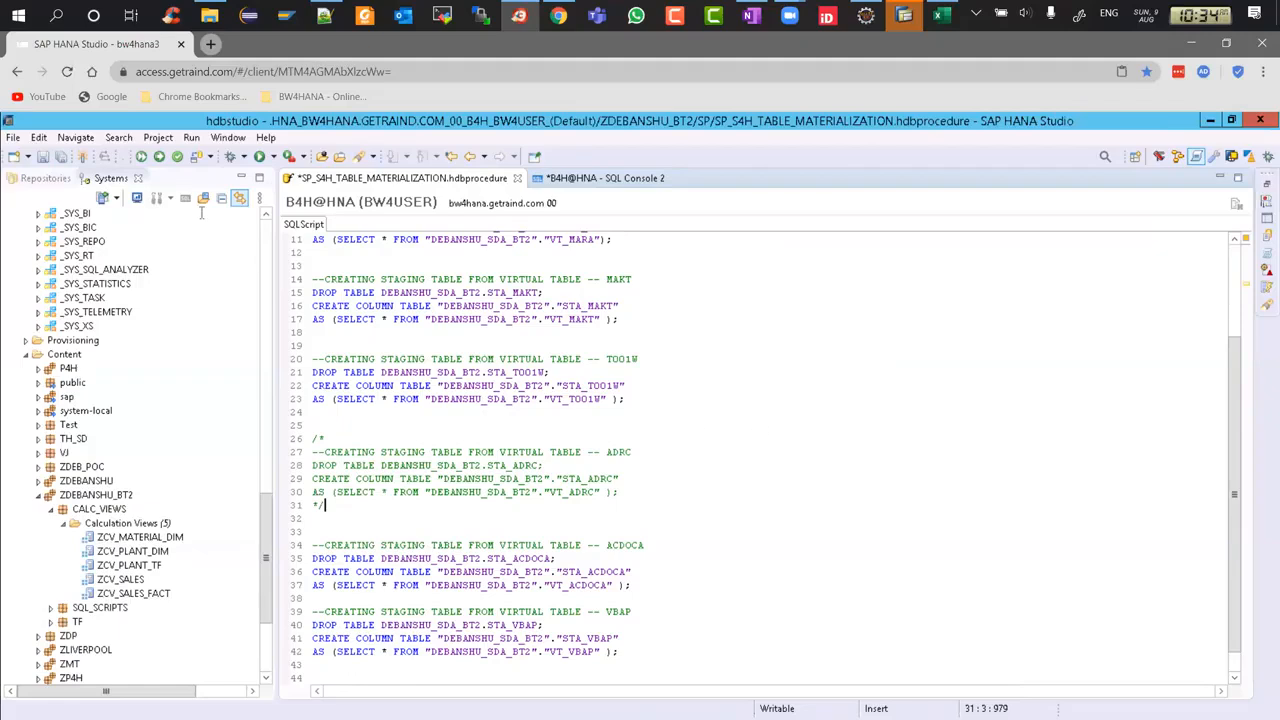
{"action": "left_click", "coordinate": [159, 157]}
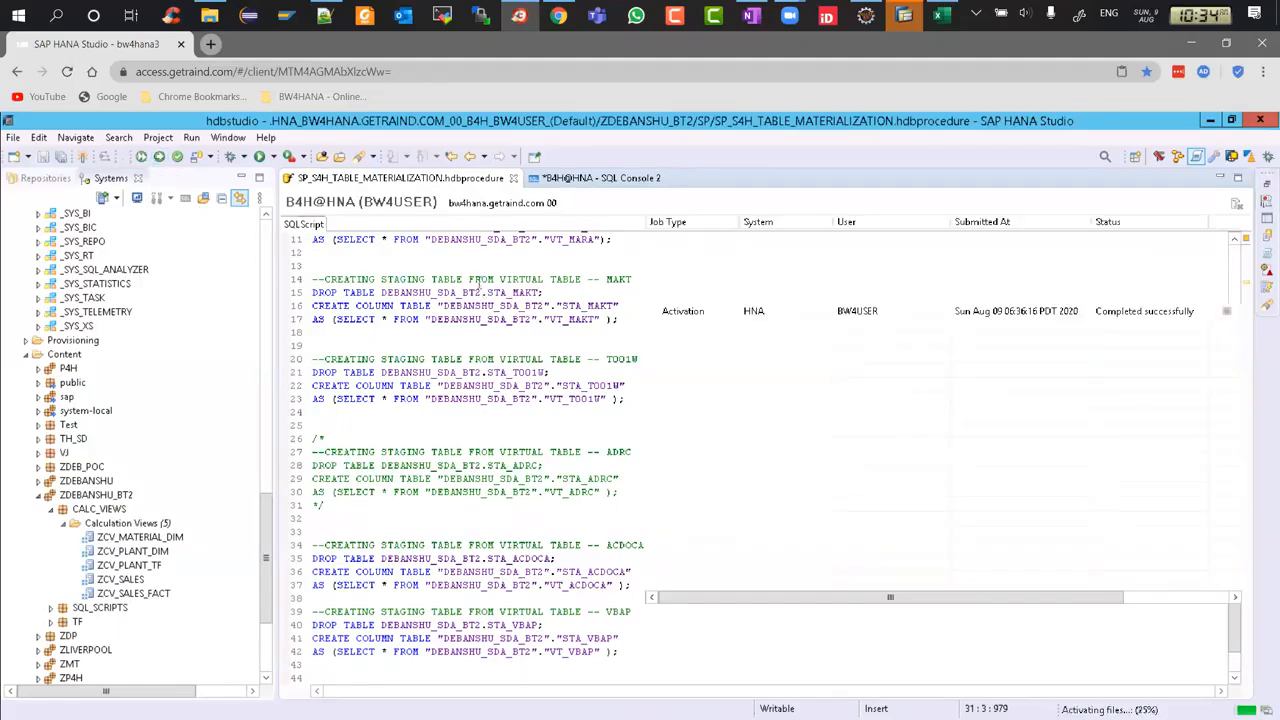
{"action": "left_click", "coordinate": [535, 249]}
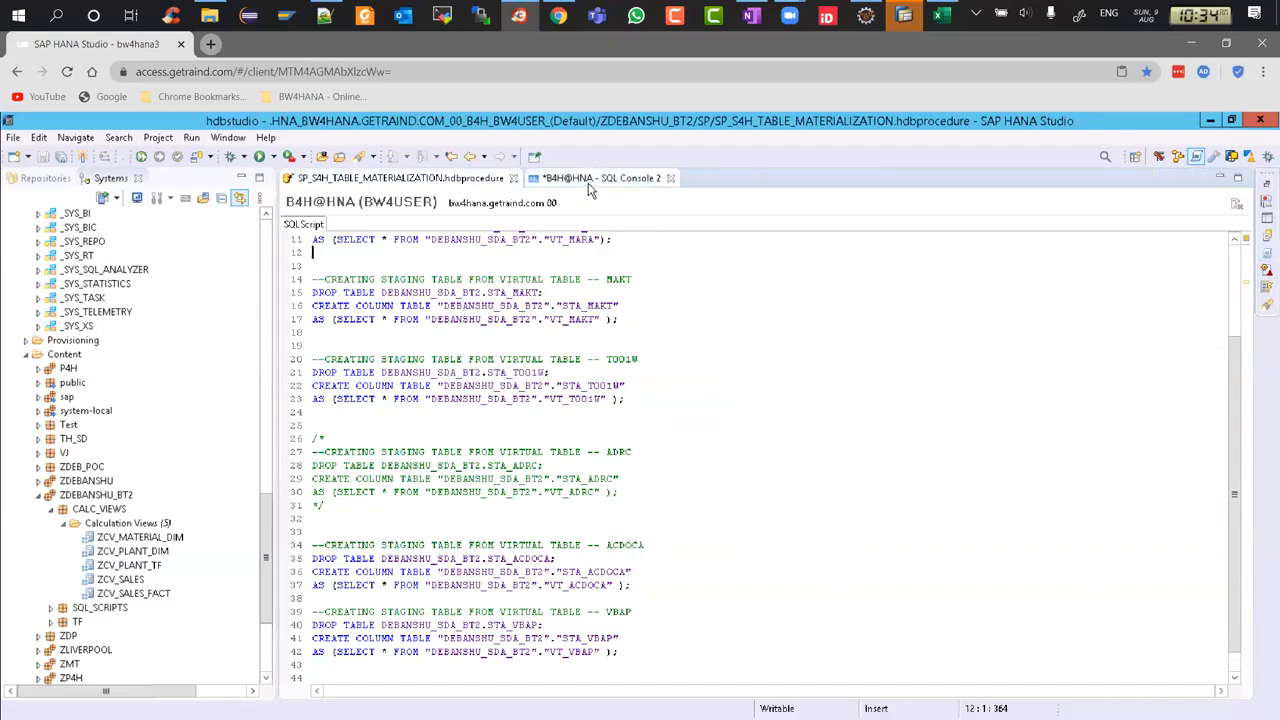
Execute the procedure call in the SQL console with the old messages cleared, and check the affected row count in the enlarged log.
{"action": "left_click", "coordinate": [591, 180]}
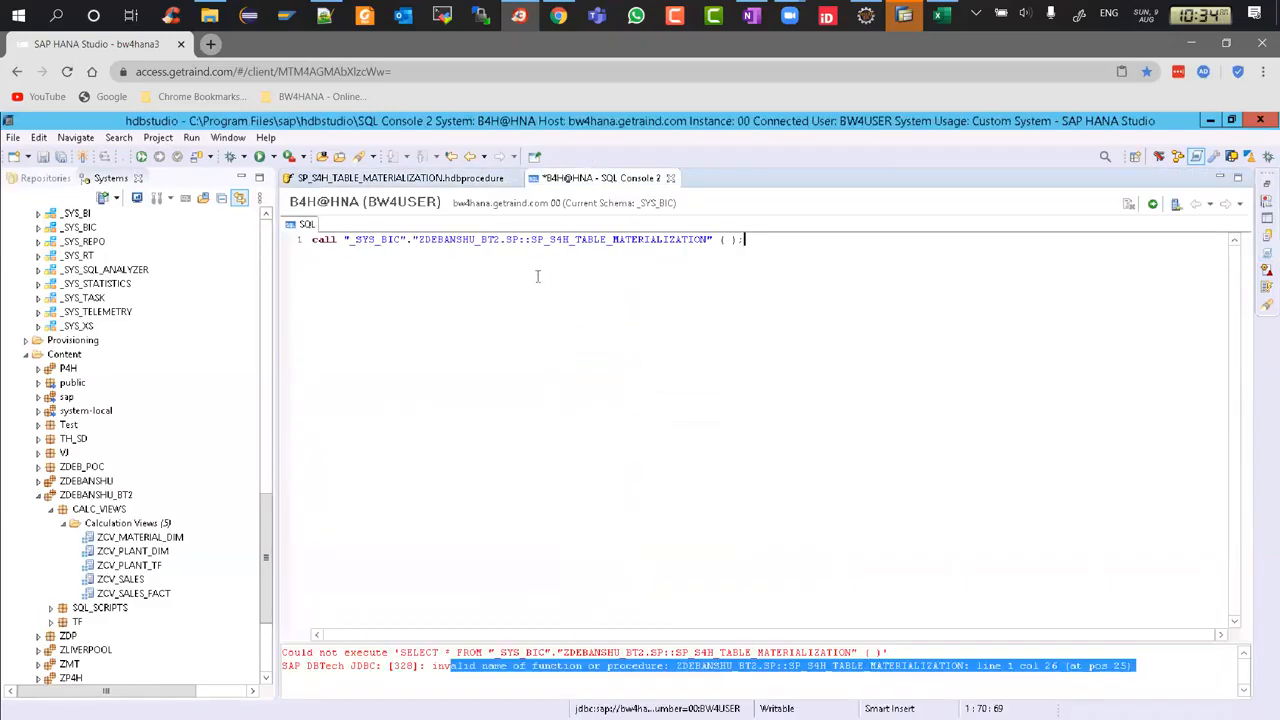
{"action": "left_click", "coordinate": [1152, 204]}
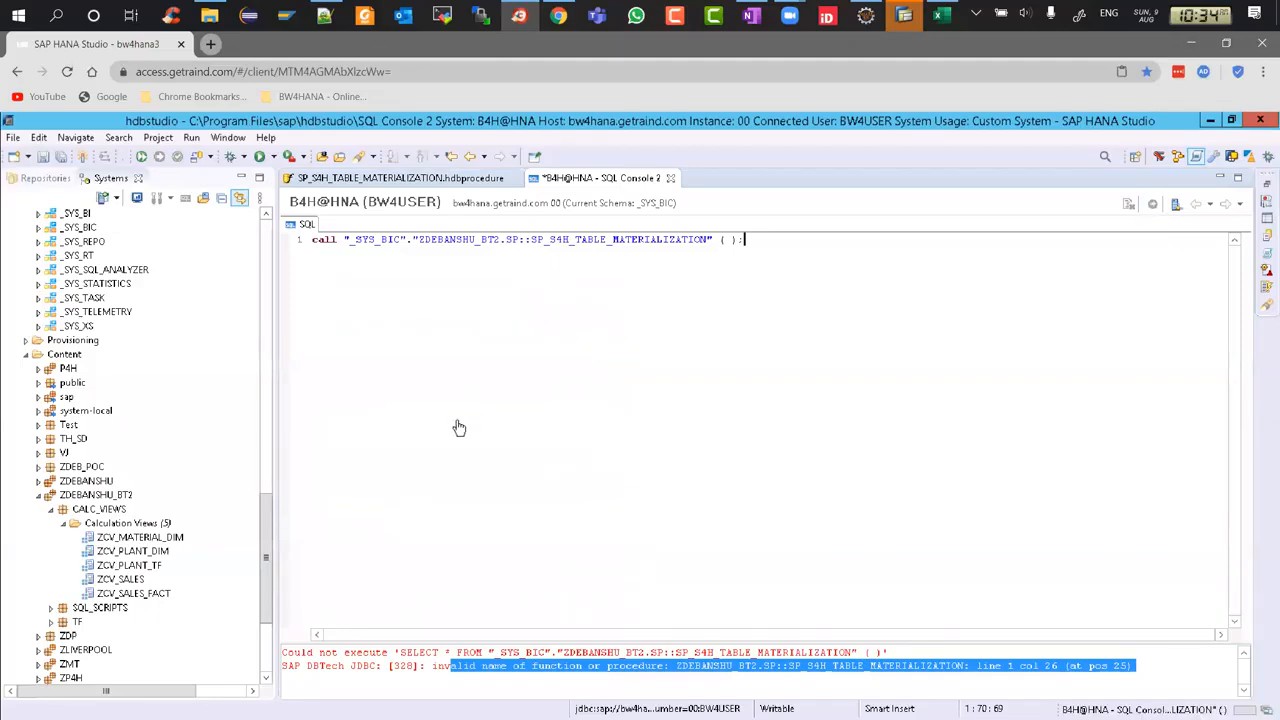
{"action": "right_click", "coordinate": [426, 673]}
{"action": "left_click", "coordinate": [455, 683]}
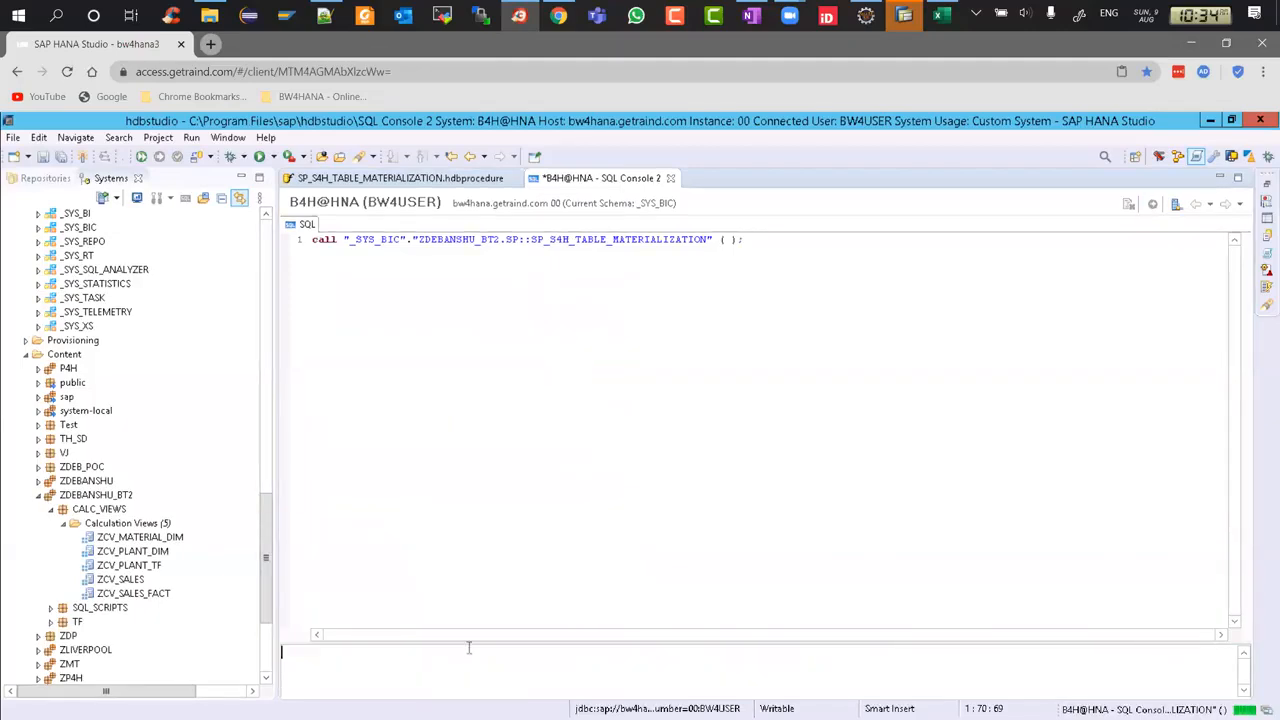
{"action": "left_click_drag", "start_coordinate": [469, 637], "coordinate": [476, 500]}
{"action": "key", "text": "F8"}
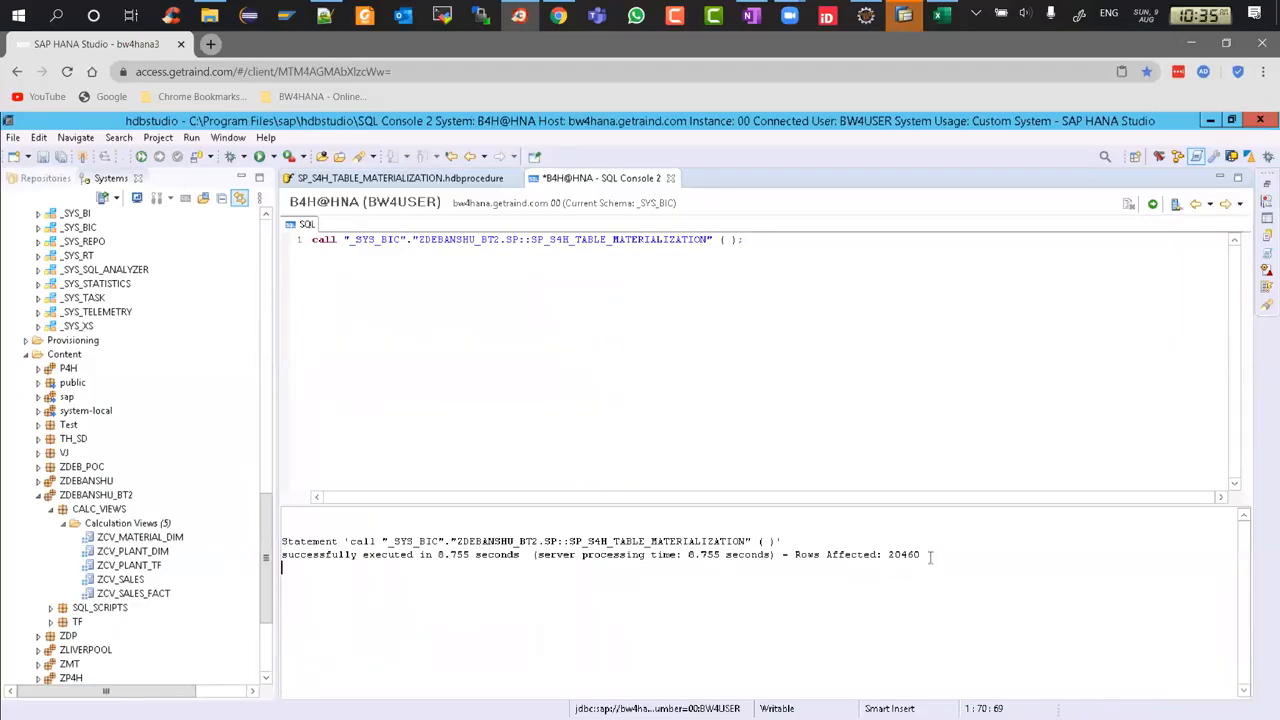
{"action": "left_click_drag", "start_coordinate": [930, 558], "coordinate": [893, 556]}
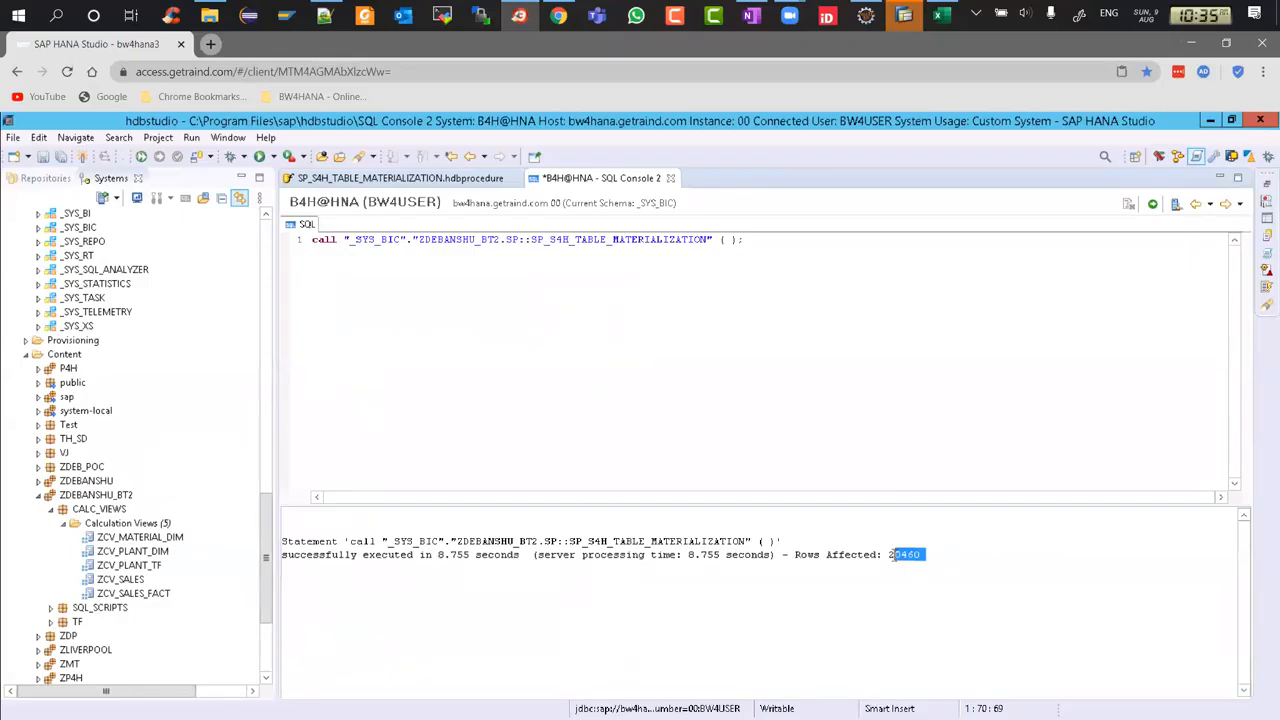
In the repository tree, create a repository package named XS_JOBS inside the BT2 package that holds CALC_VIEWS, SP and SQL_SCRIPTS.
{"action": "left_click", "coordinate": [642, 240]}
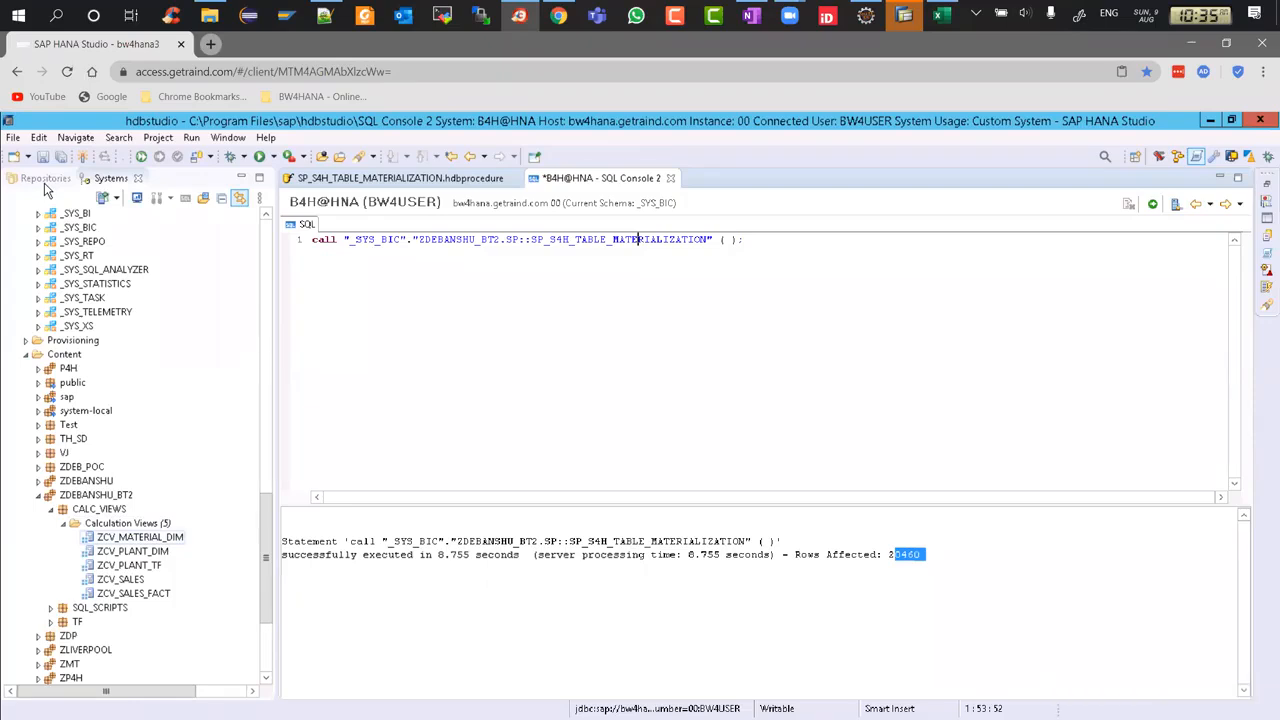
{"action": "left_click", "coordinate": [45, 190]}
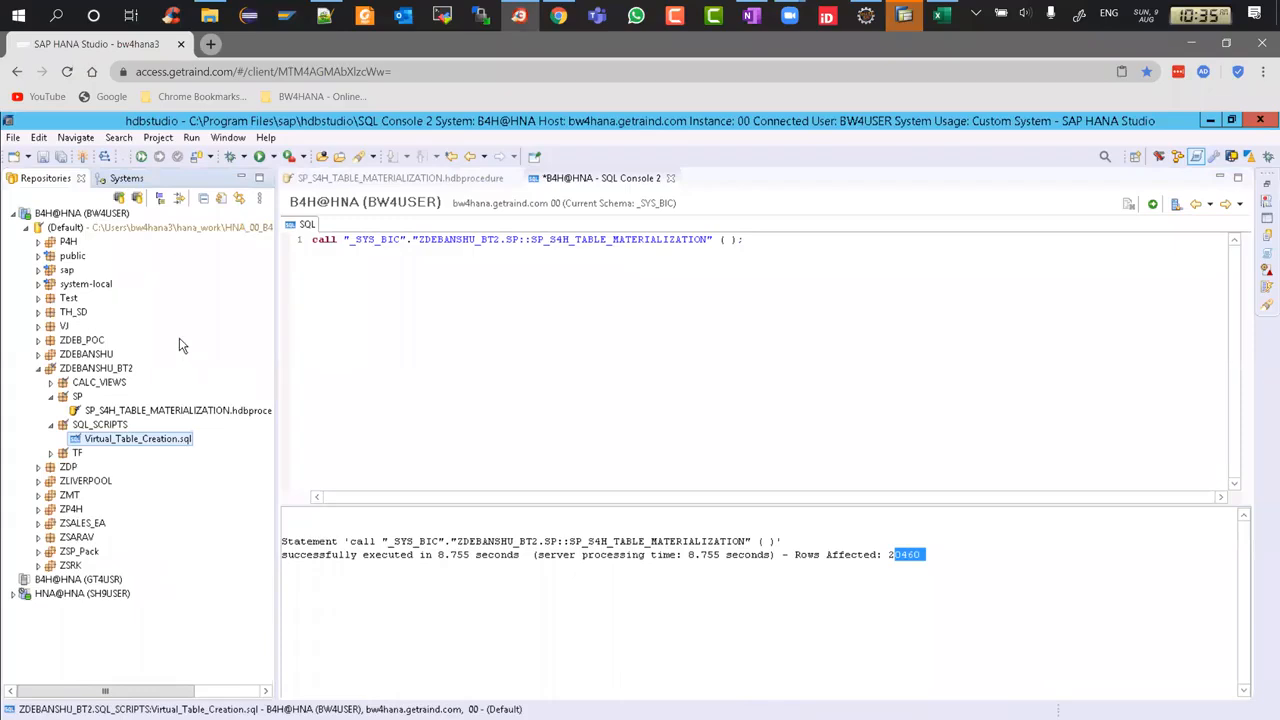
{"action": "left_click", "coordinate": [52, 383]}
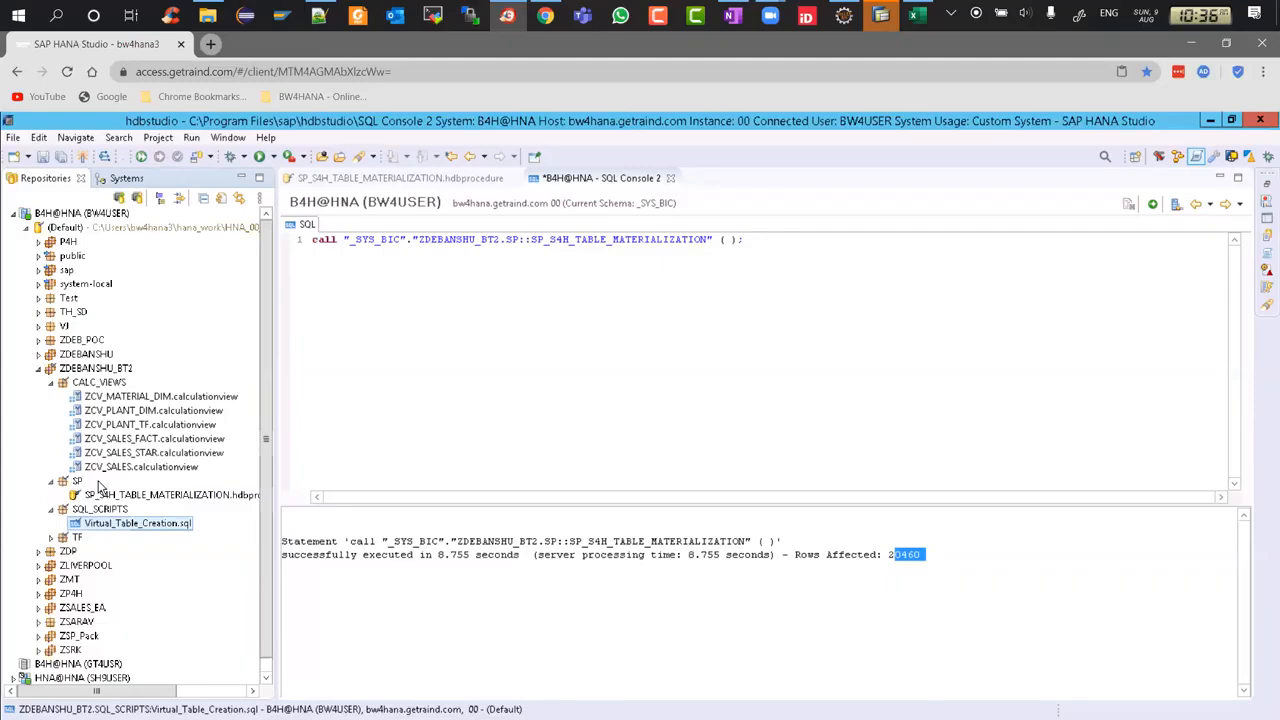
{"action": "left_click", "coordinate": [87, 370]}
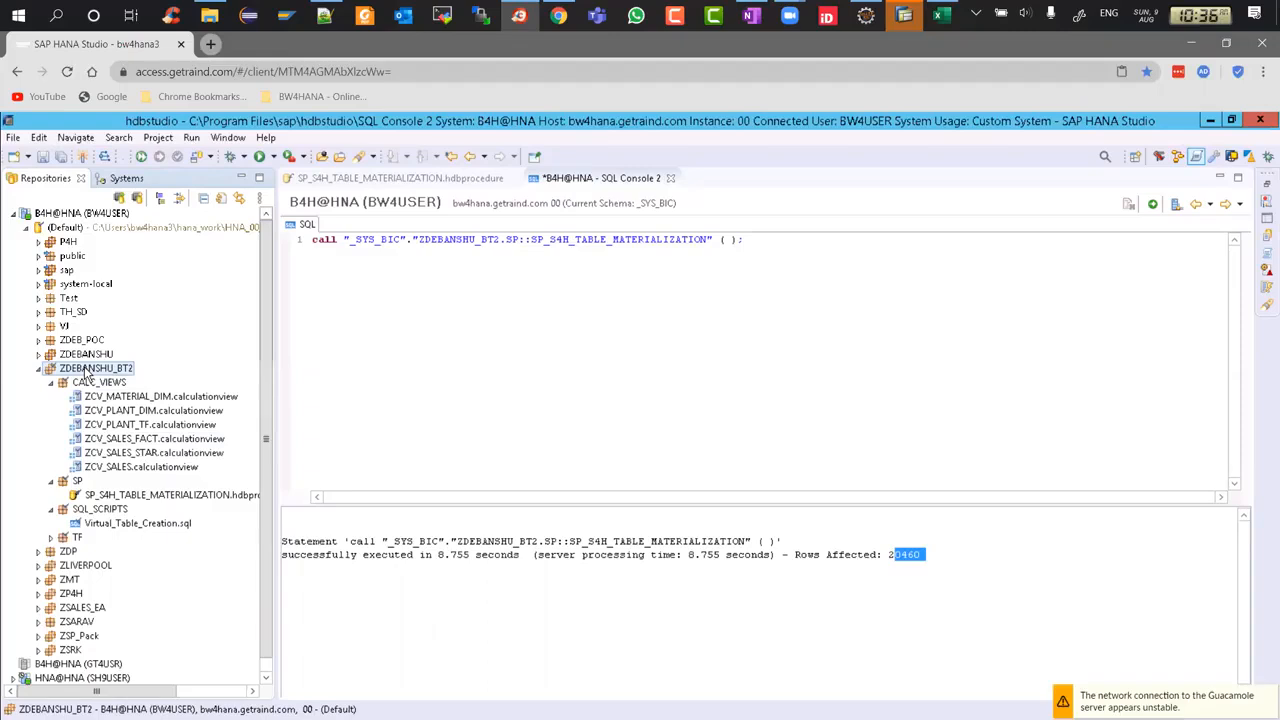
{"action": "right_click", "coordinate": [87, 371]}
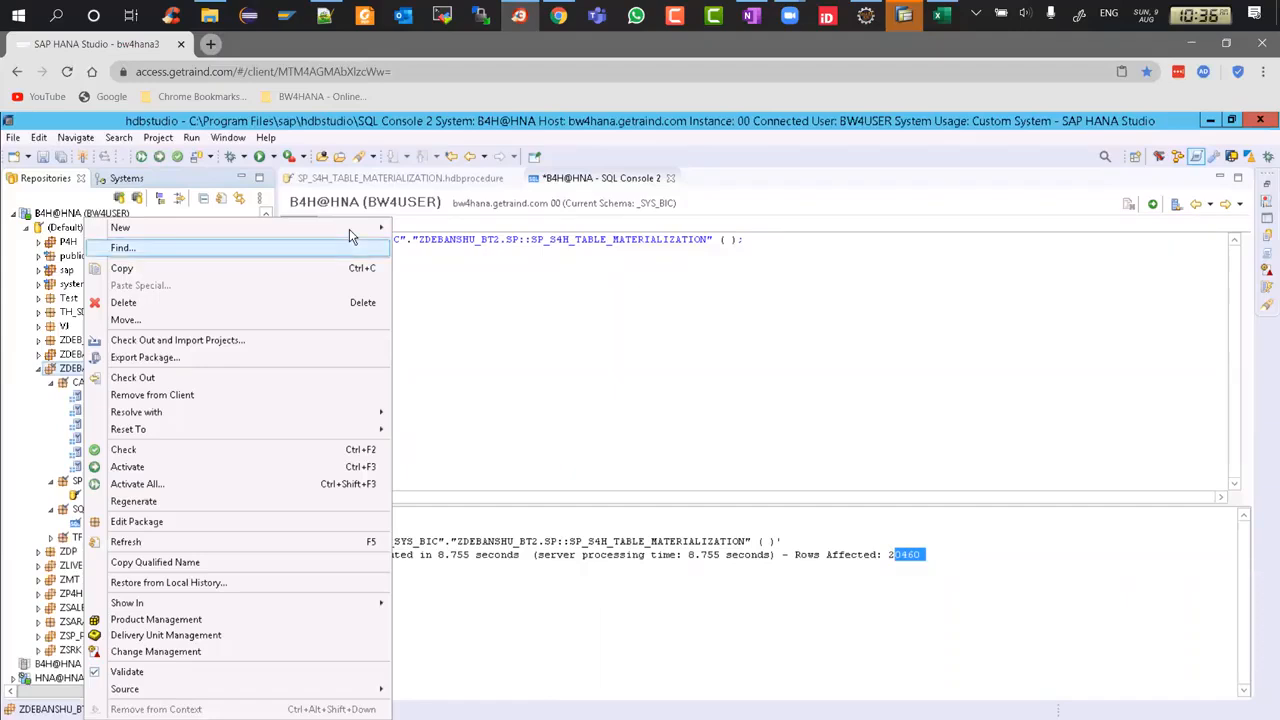
{"action": "mouse_move", "coordinate": [349, 229]}
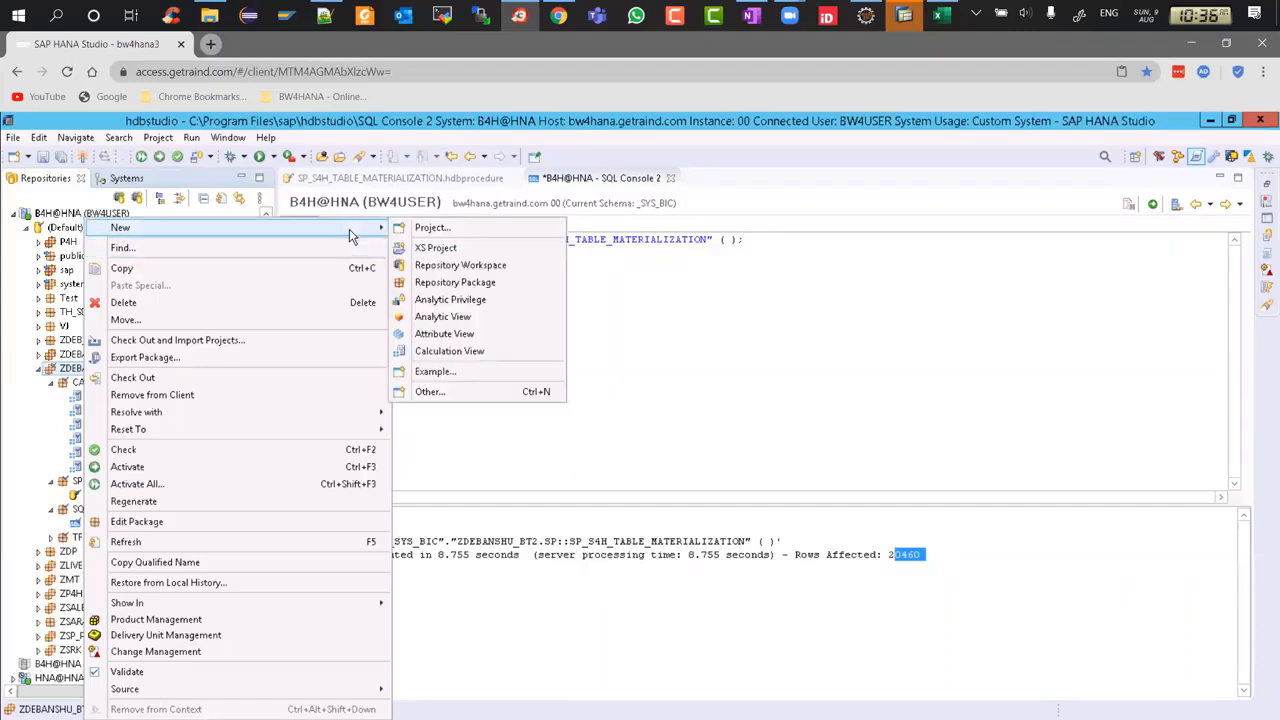
{"action": "left_click", "coordinate": [450, 283]}
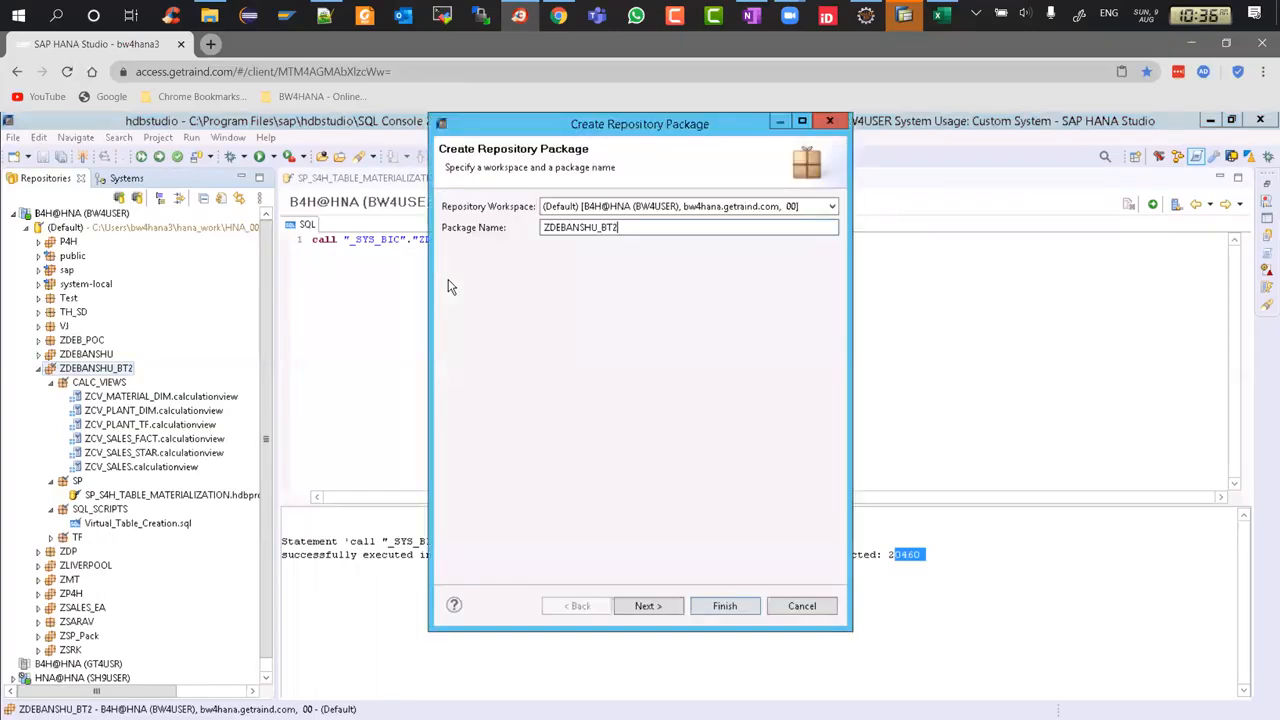
{"action": "type", "text": "."}
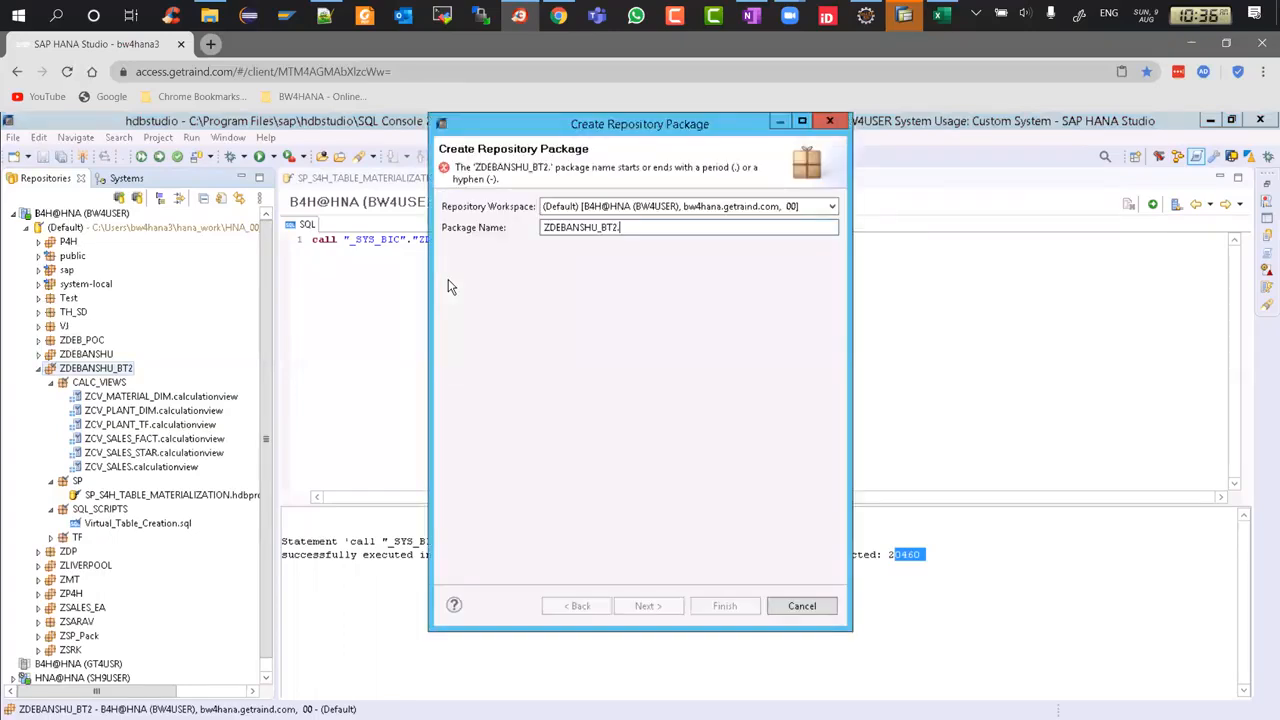
{"action": "type", "text": "XS_JOBS"}
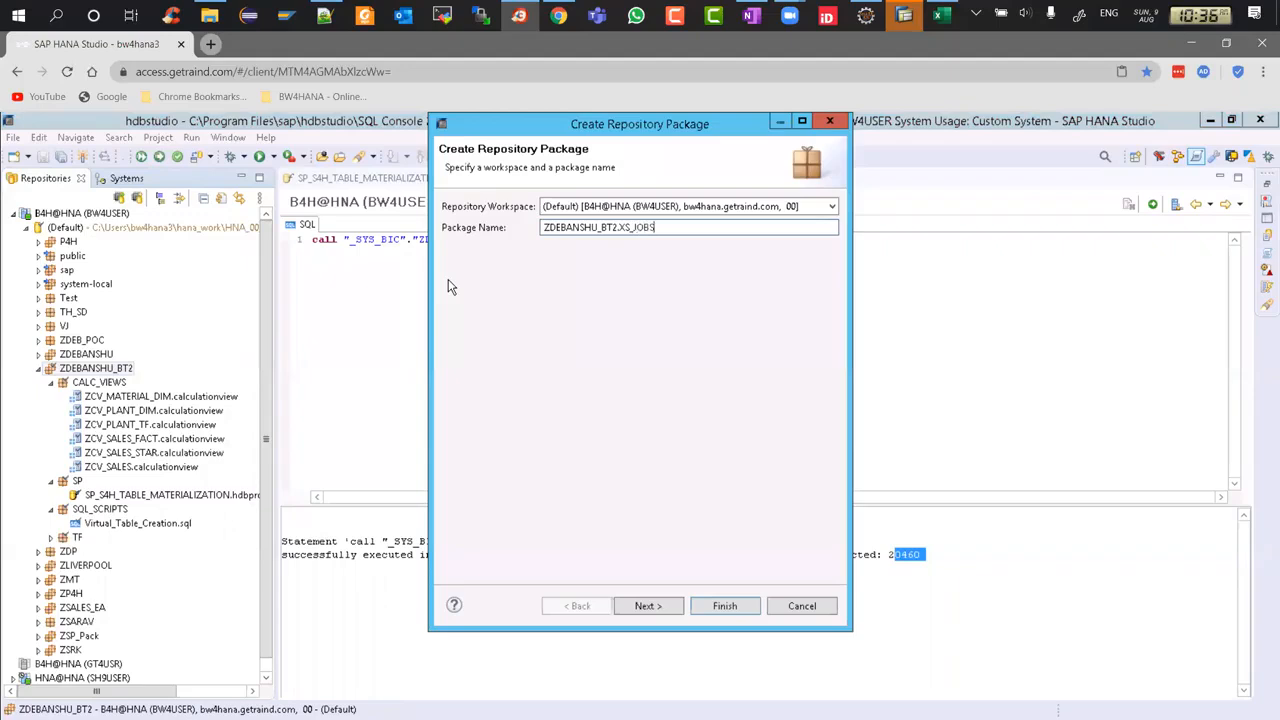
{"action": "left_click", "coordinate": [656, 606]}
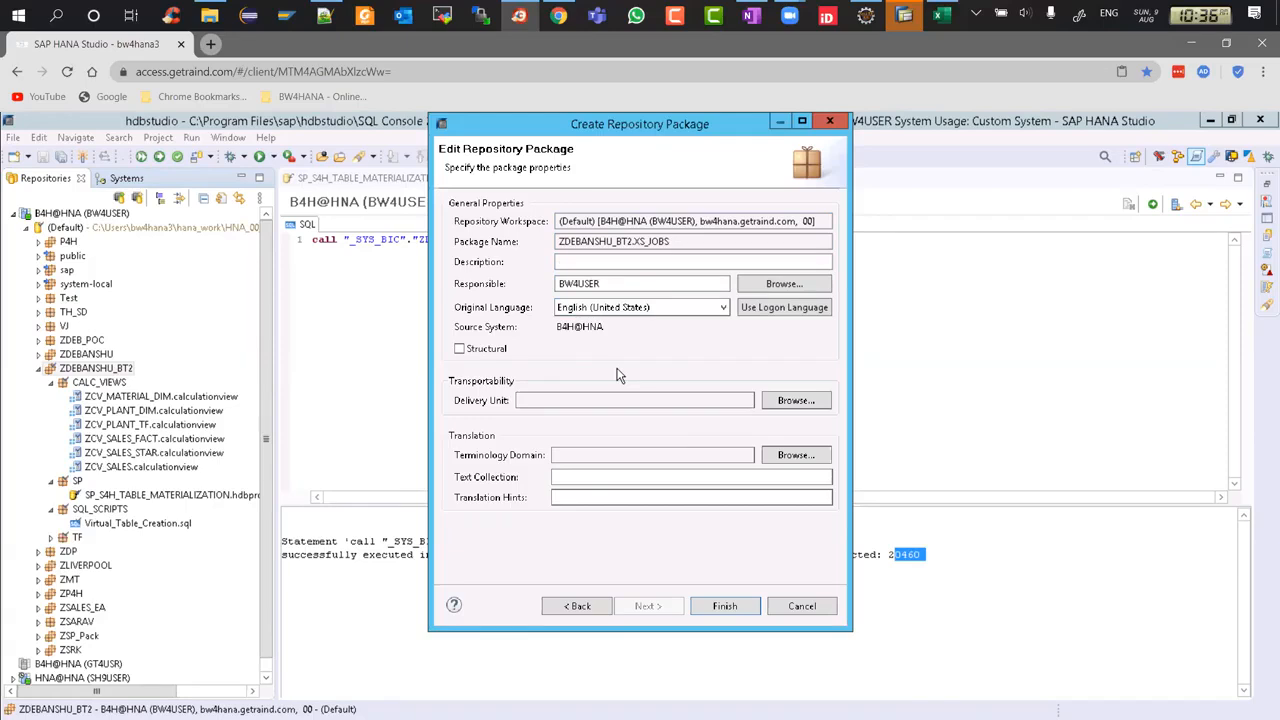
{"action": "key", "text": "Escape"}
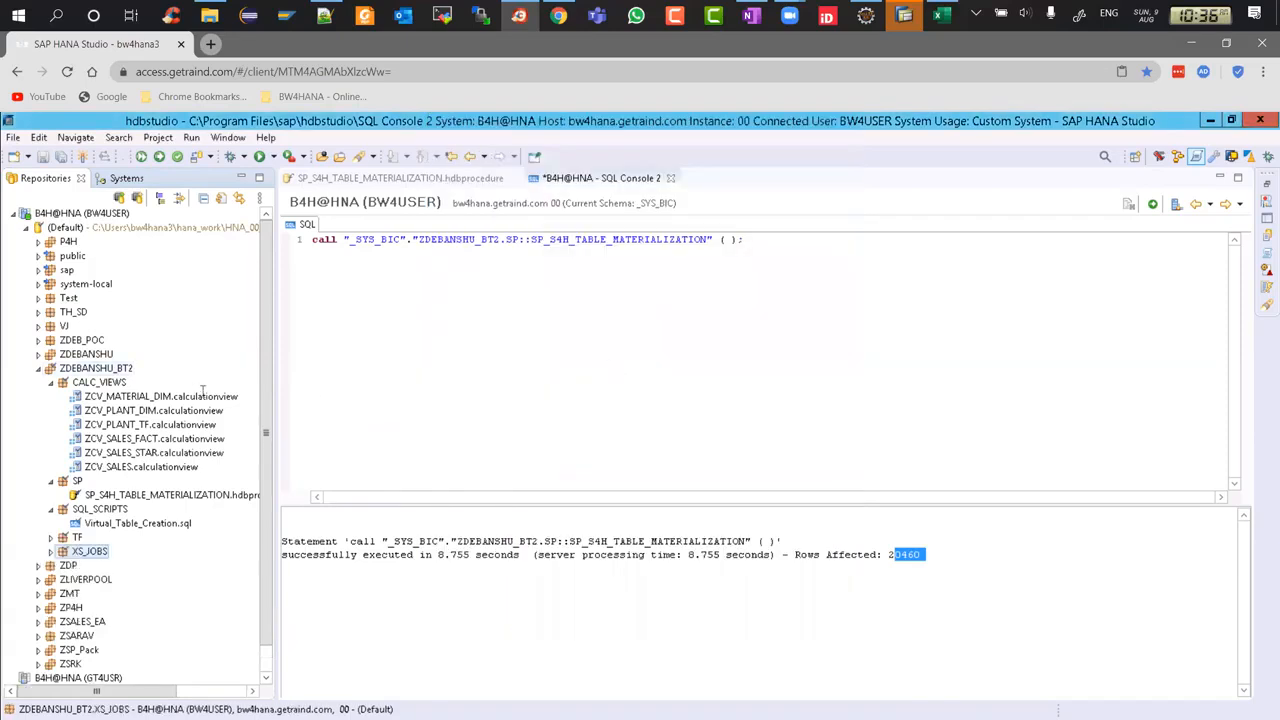
Collapse the CALC_VIEWS and SP packages and start a new XS Job Scheduler File in the XS_JOBS package.
{"action": "left_click", "coordinate": [51, 383]}
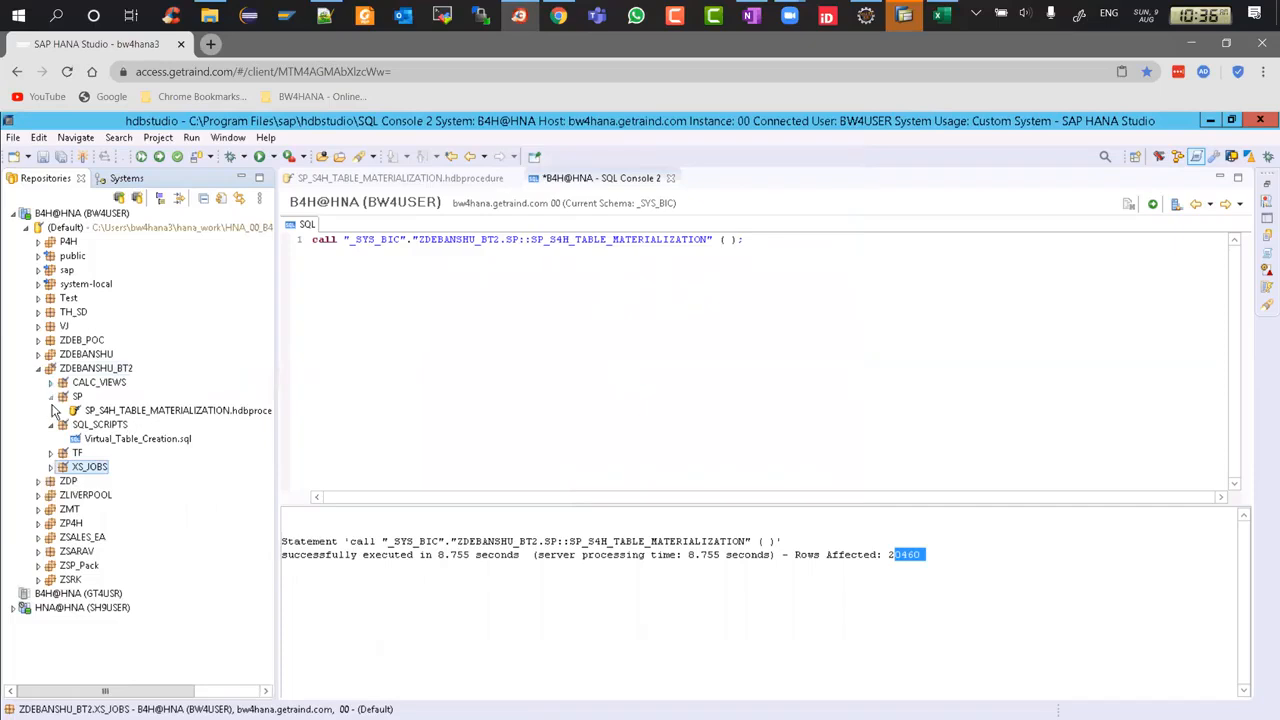
{"action": "left_click", "coordinate": [51, 396]}
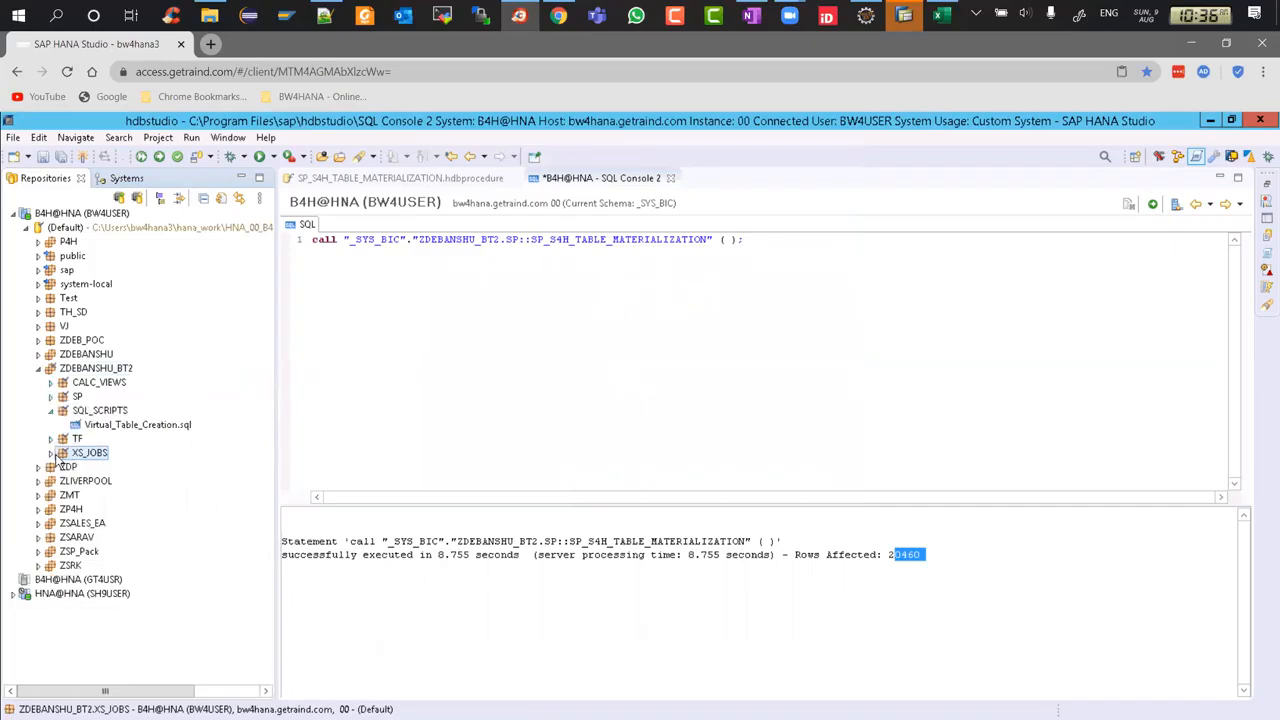
{"action": "right_click", "coordinate": [80, 455]}
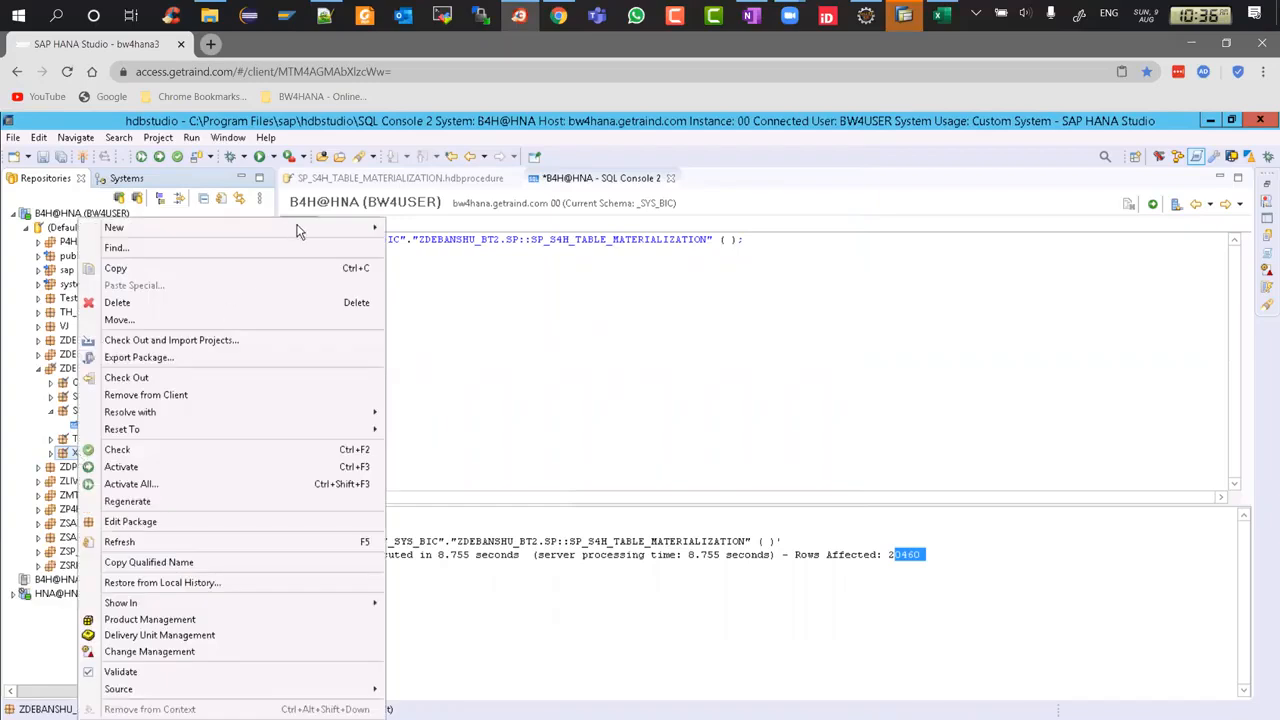
{"action": "mouse_move", "coordinate": [296, 231]}
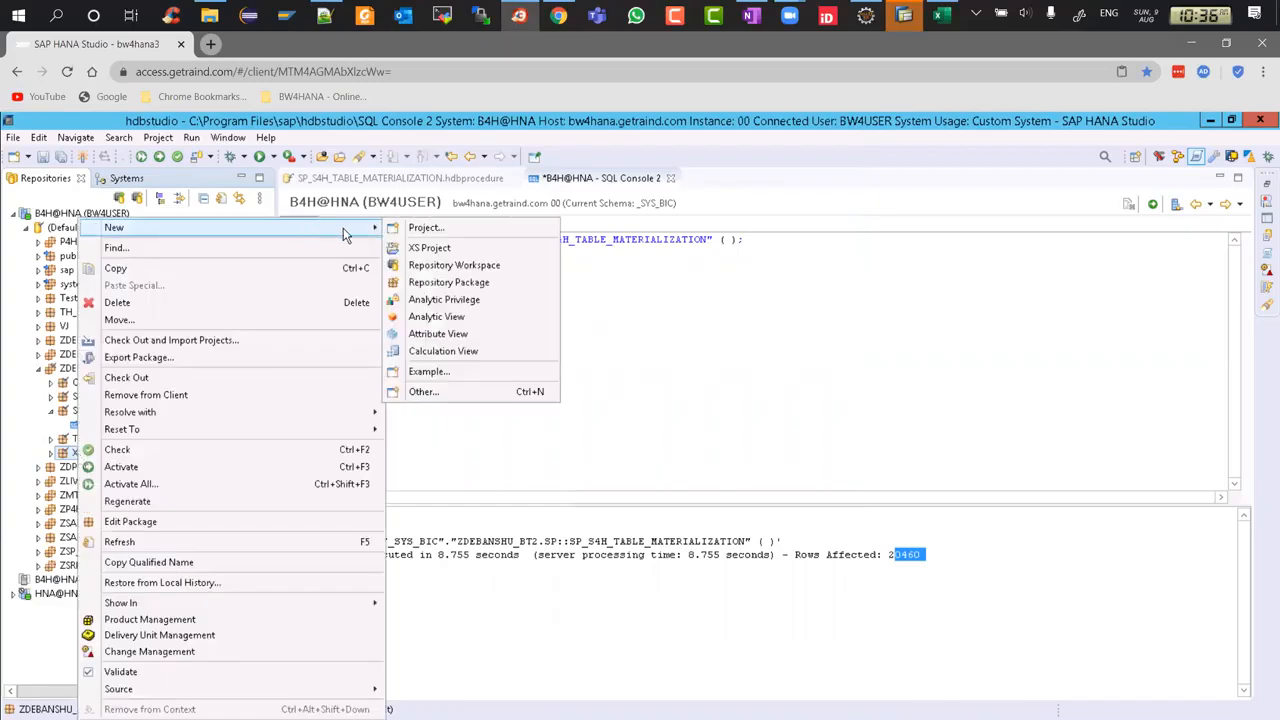
{"action": "left_click", "coordinate": [424, 391]}
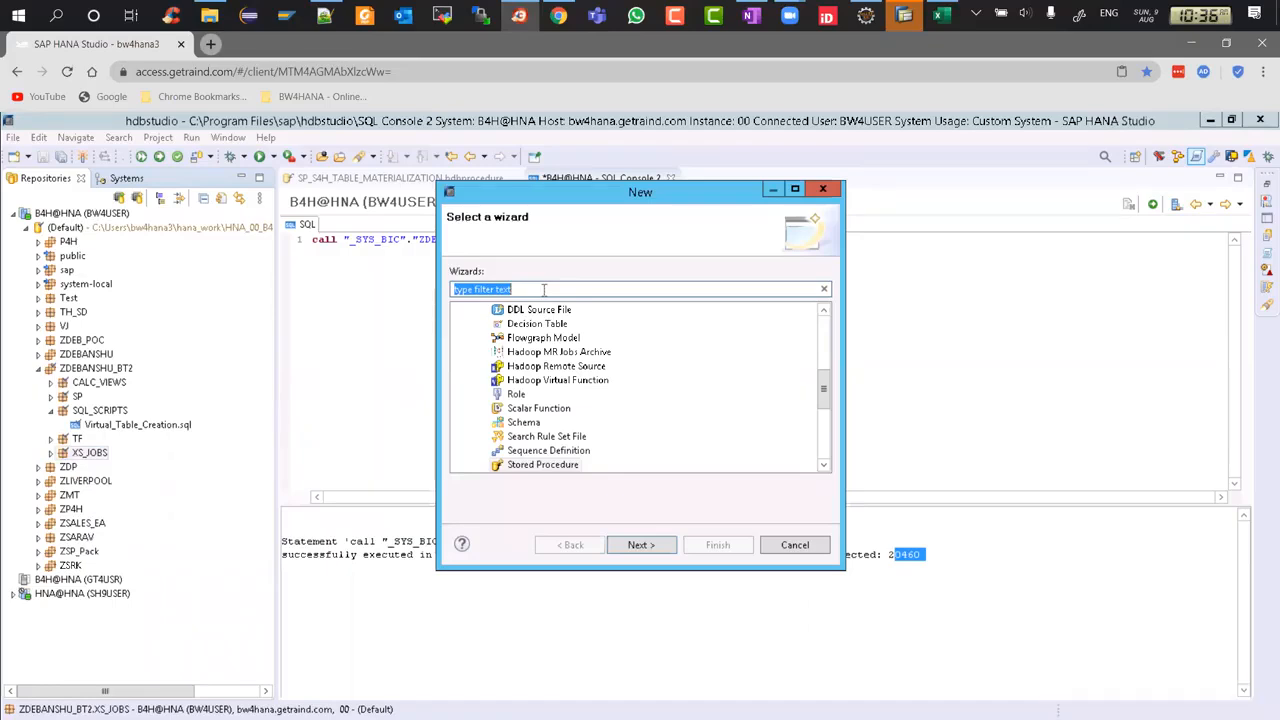
{"action": "type", "text": "XS JOB"}
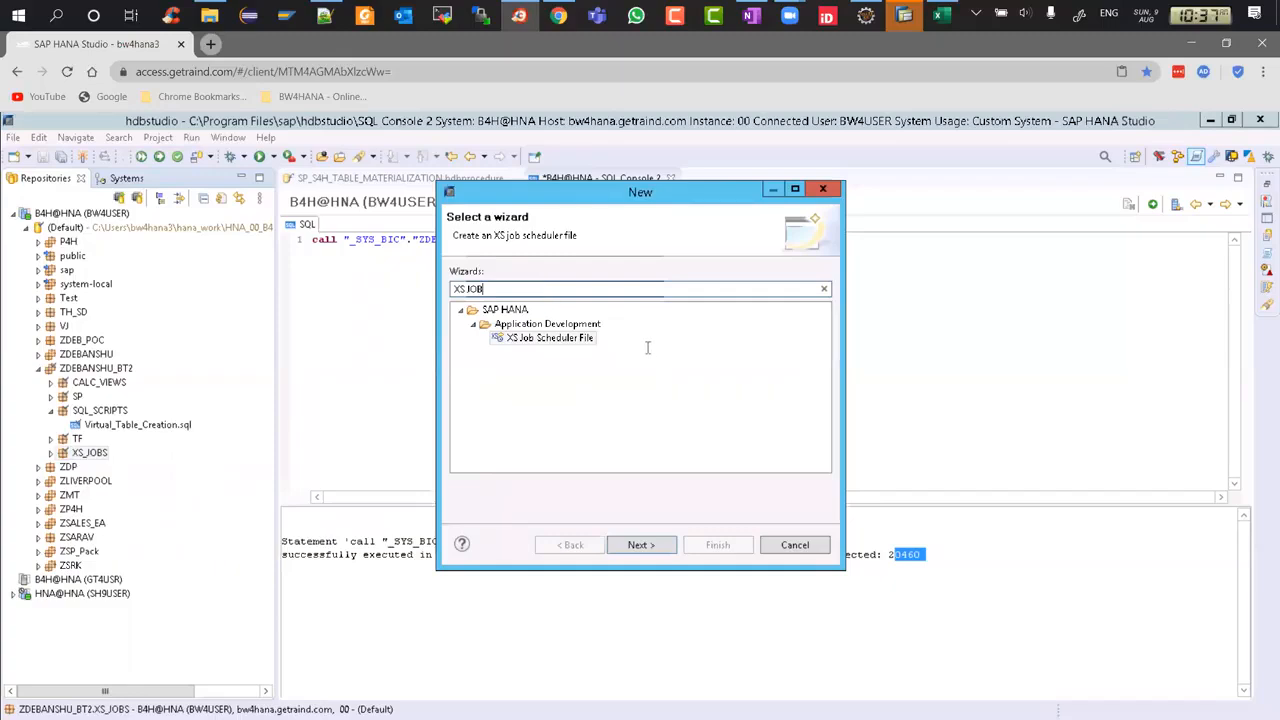
{"action": "left_click", "coordinate": [570, 345]}
{"action": "double_click", "coordinate": [570, 345]}
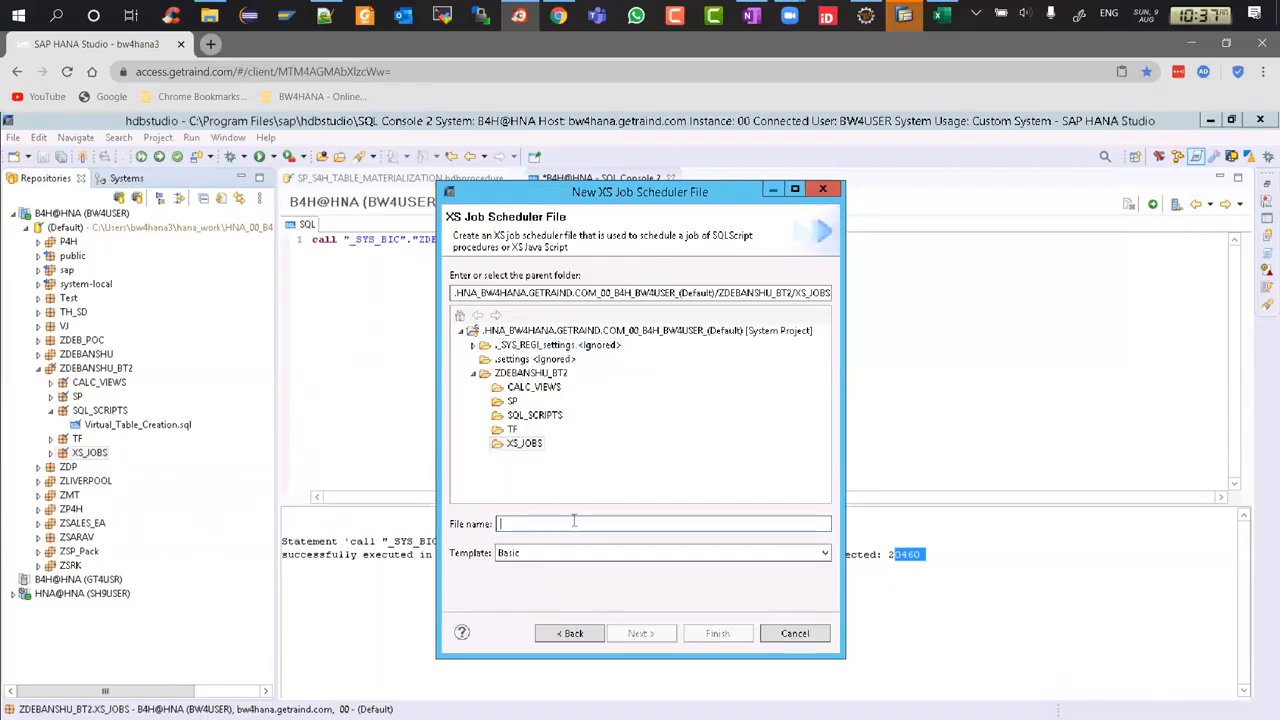
Name the scheduler file ZXSJOB_S4H_TABLE_MAT.xsjob, keep the Basic template, and create it.
{"action": "type", "text": "ZXSJOB"}
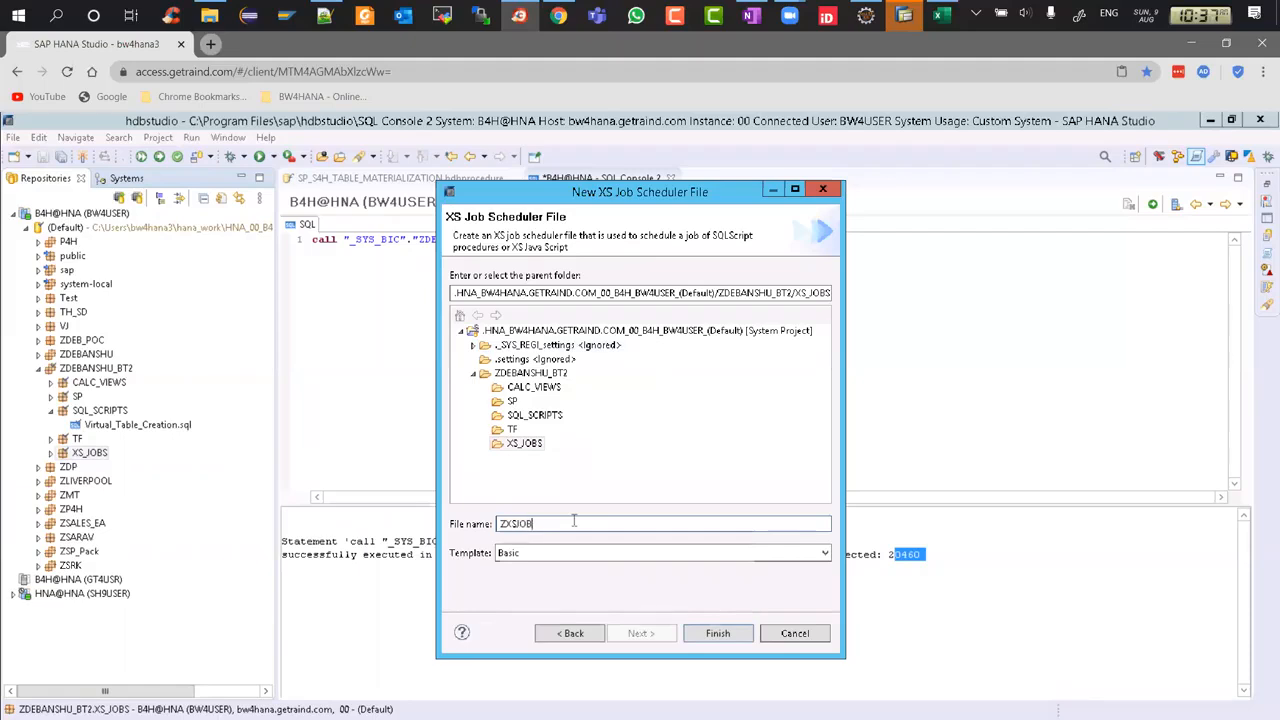
{"action": "type", "text": "_S4h"}
{"action": "key", "text": "BackSpace"}
{"action": "type", "text": "H"}
{"action": "type", "text": "_"}
{"action": "type", "text": "TABLE_AMT"}
{"action": "key", "text": "BackSpace"}
{"action": "key", "text": "BackSpace"}
{"action": "key", "text": "BackSpace"}
{"action": "type", "text": "MAT.xsjob"}
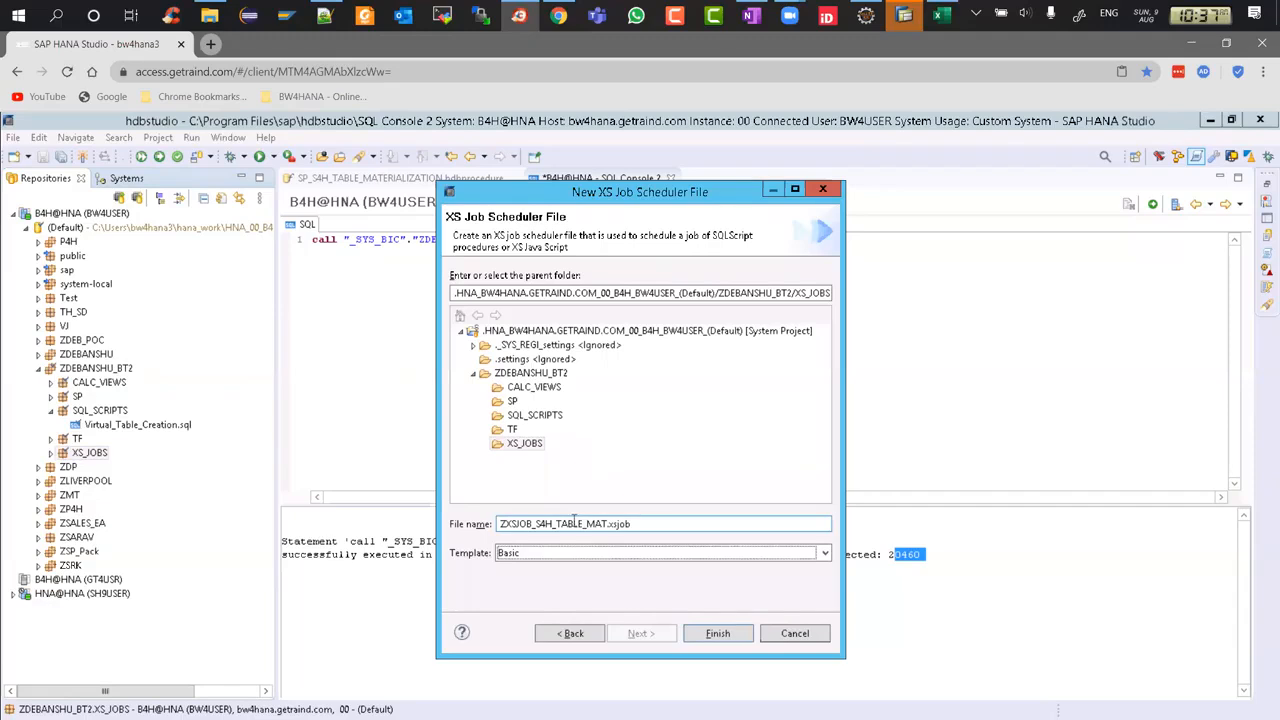
{"action": "left_click", "coordinate": [825, 555]}
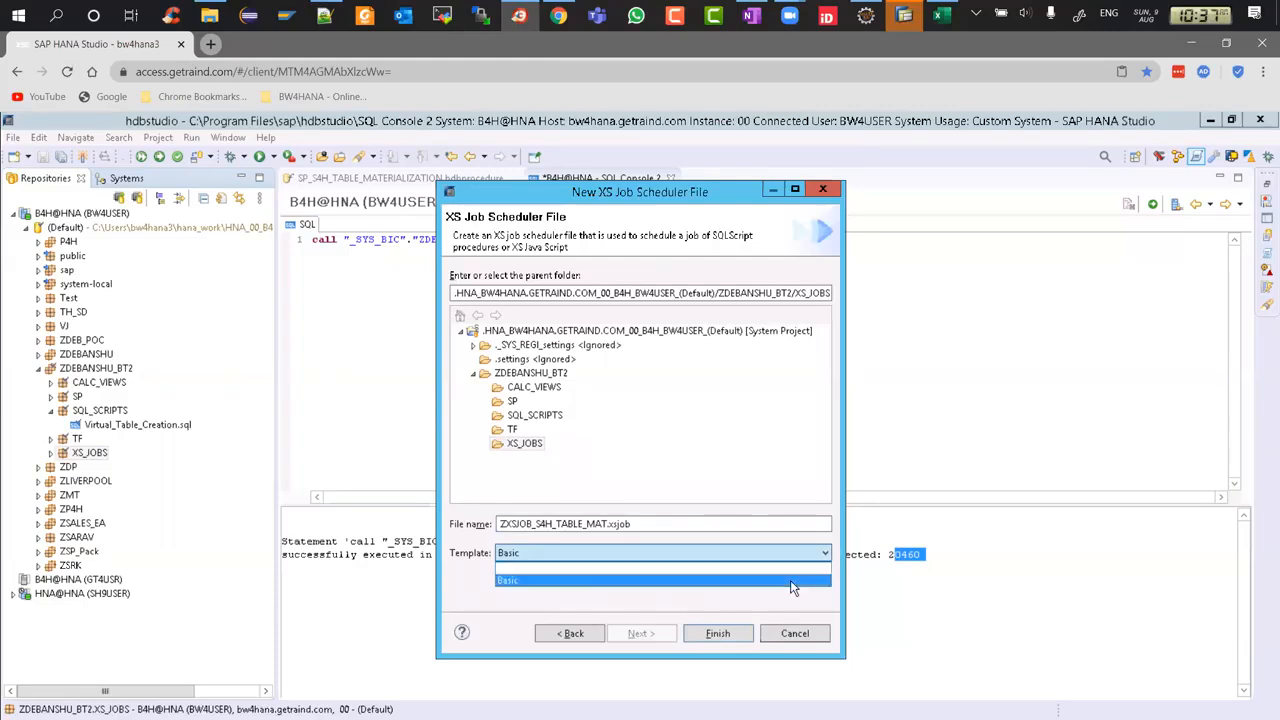
{"action": "left_click", "coordinate": [791, 581]}
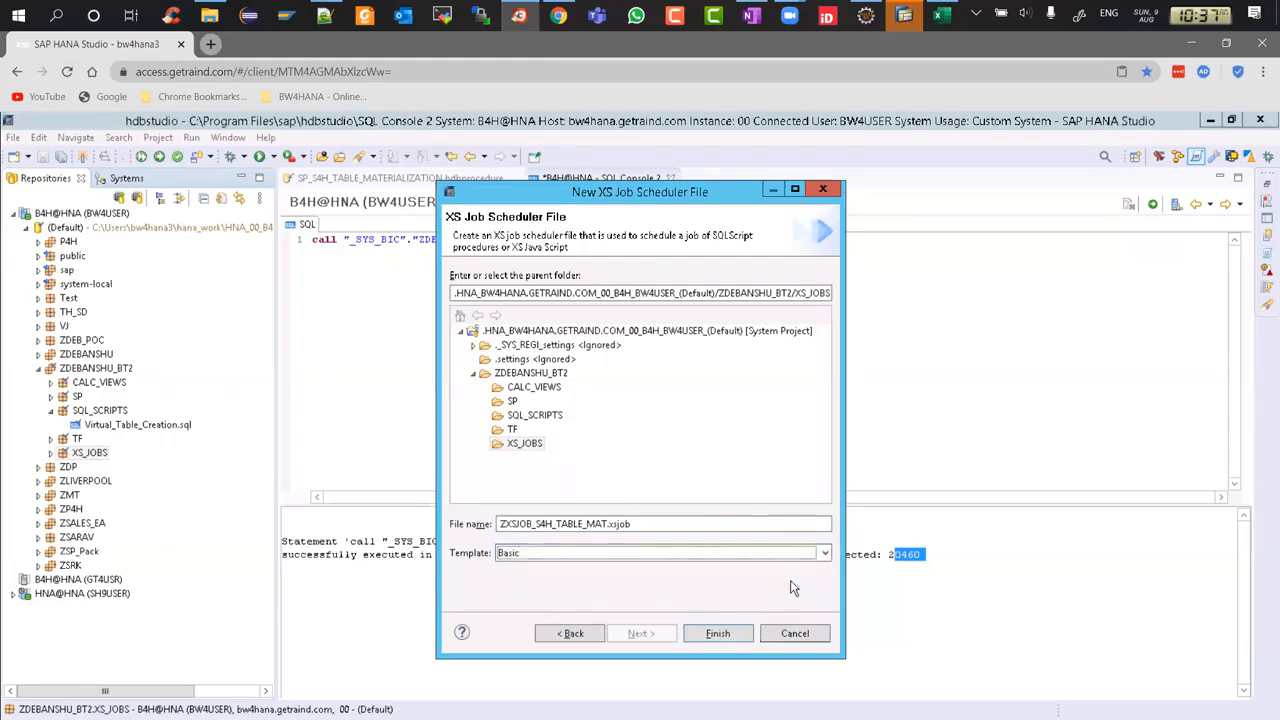
{"action": "left_click", "coordinate": [716, 633]}
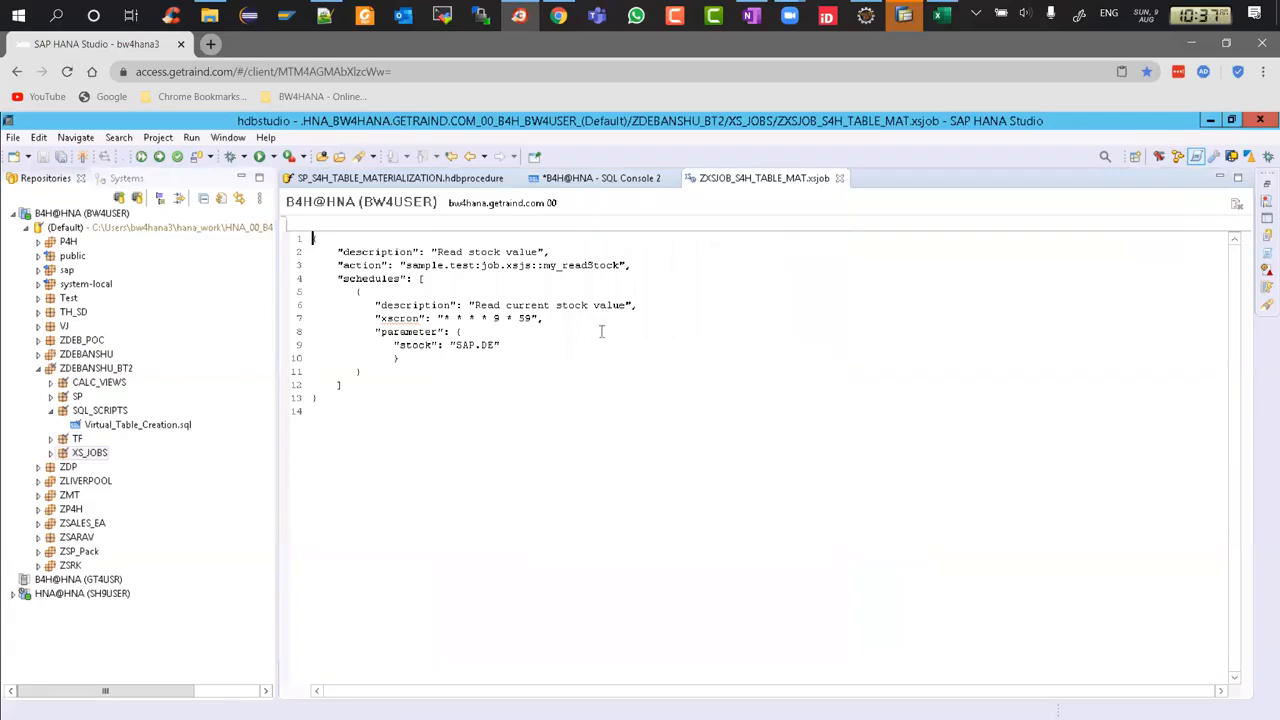
Switch to OneNote, open the XS Job page under S04 in Batch_2, and find the enlarged Format section of the job file.
{"action": "left_click", "coordinate": [751, 15]}
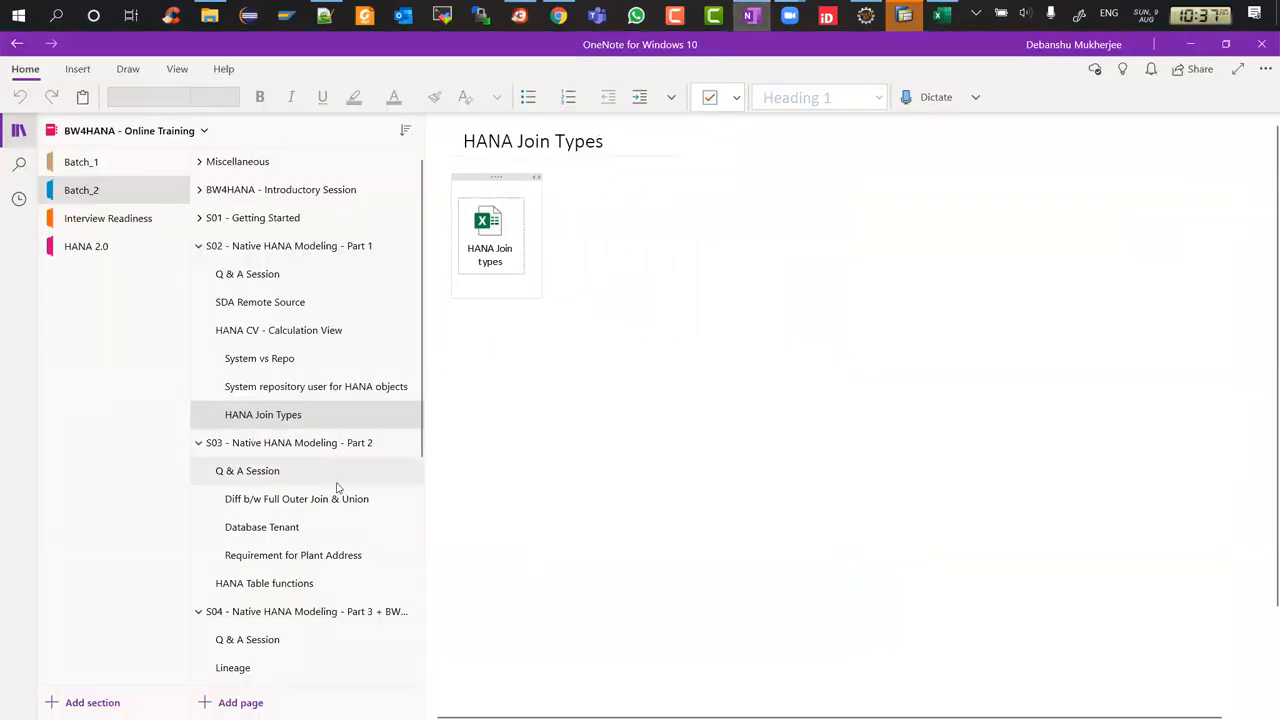
{"action": "scroll", "coordinate": [338, 487], "scroll_direction": "down", "scroll_amount": 5}
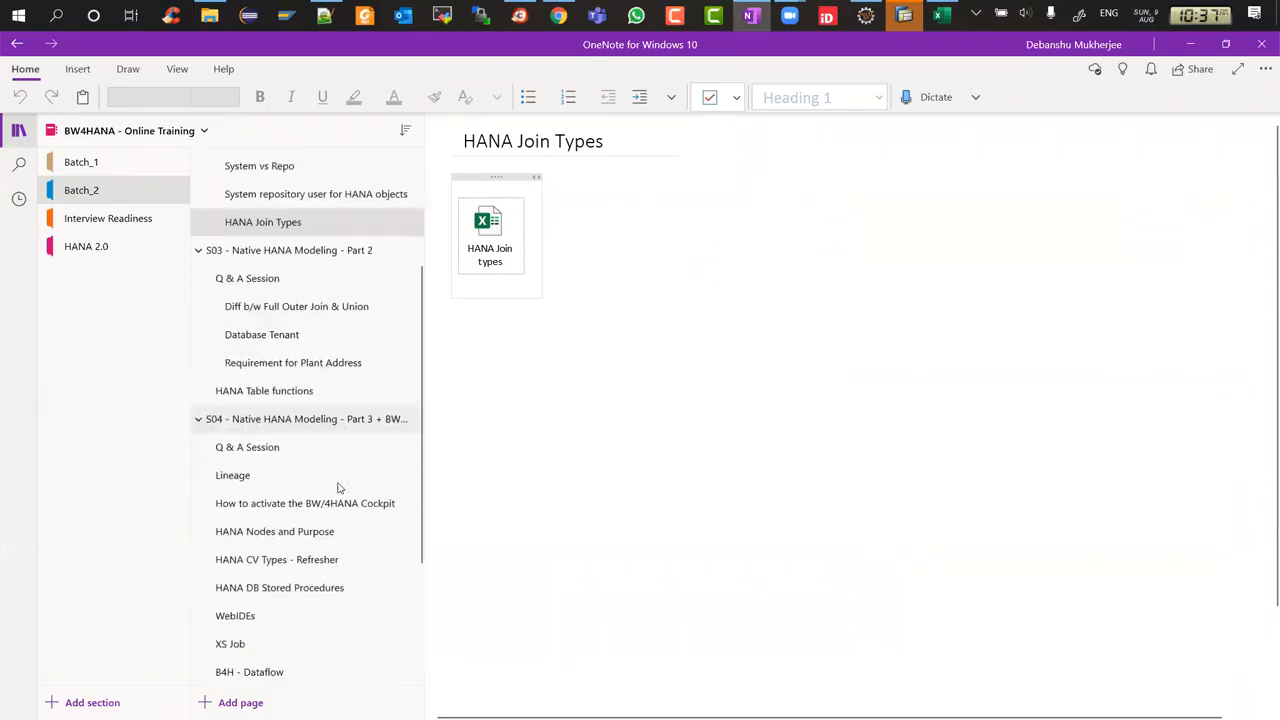
{"action": "left_click", "coordinate": [277, 447]}
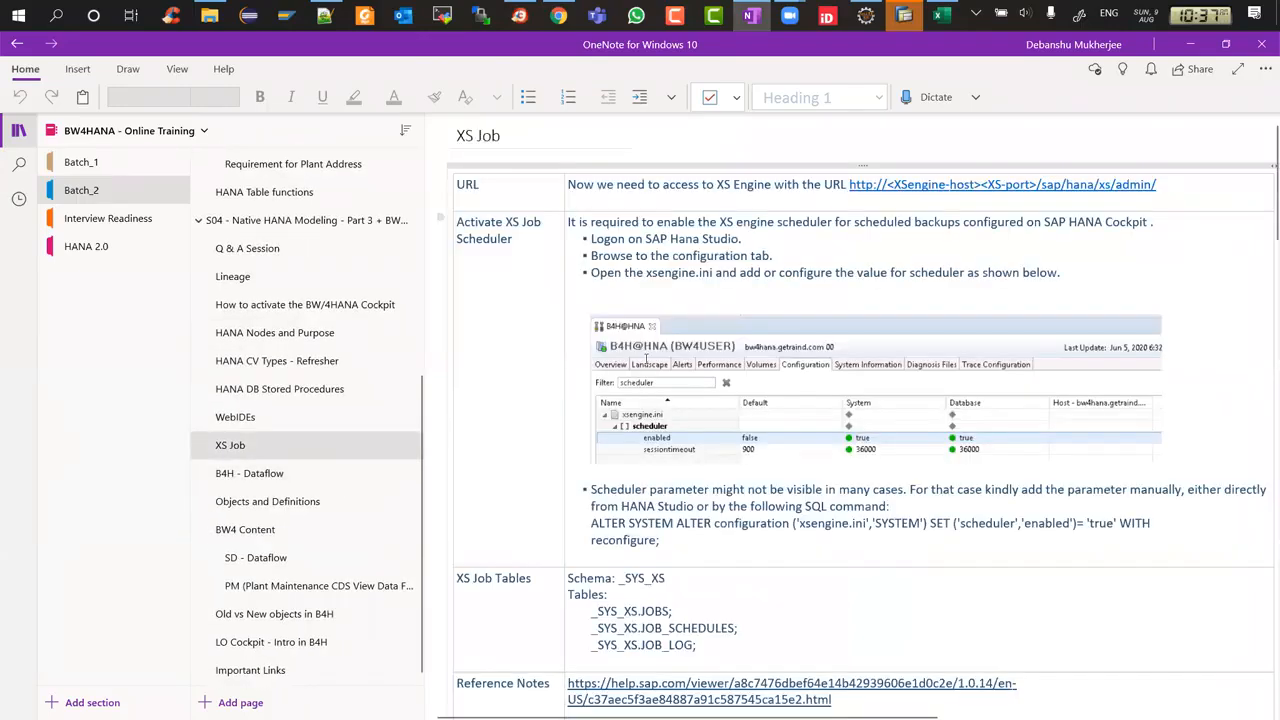
{"action": "scroll", "coordinate": [740, 413], "scroll_direction": "down", "scroll_amount": 3}
{"action": "scroll", "coordinate": [740, 413], "scroll_direction": "down", "scroll_amount": 1}
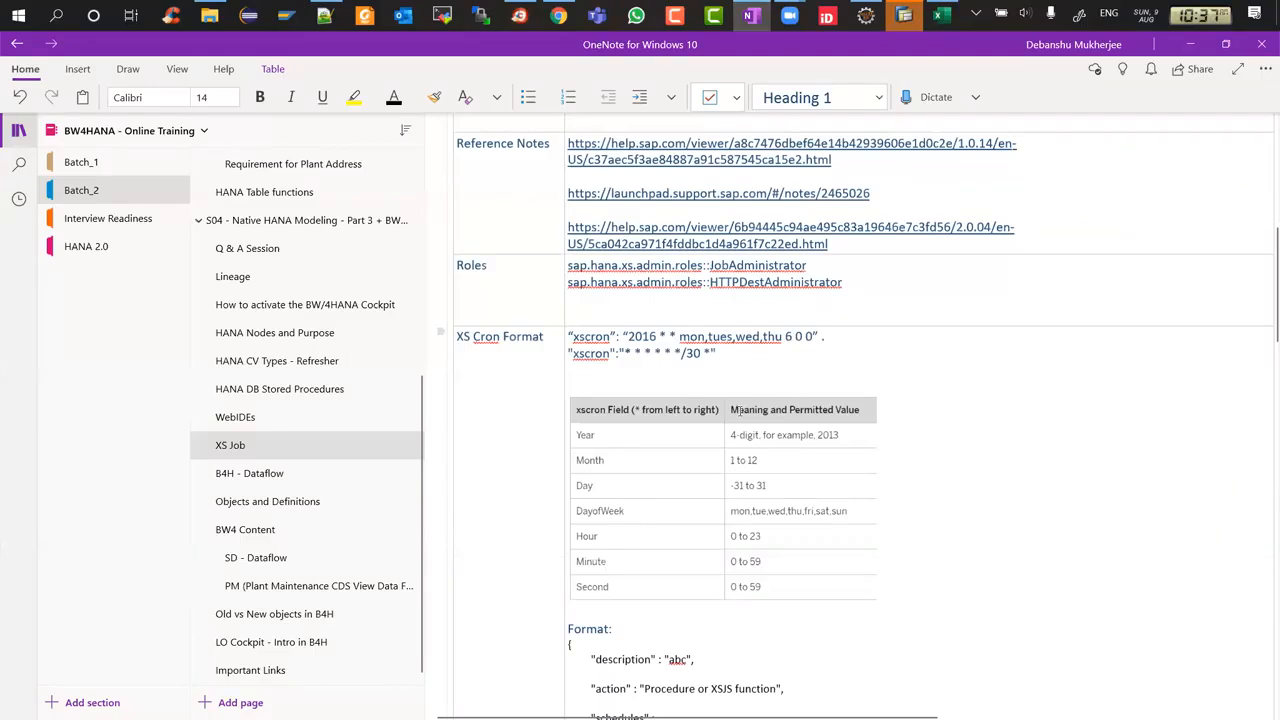
{"action": "scroll", "coordinate": [735, 410], "scroll_direction": "down", "scroll_amount": 5}
{"action": "scroll", "coordinate": [740, 411], "scroll_direction": "up", "scroll_amount": 1, "text": "ctrl"}
{"action": "scroll", "coordinate": [740, 411], "scroll_direction": "up", "scroll_amount": 1, "text": "ctrl"}
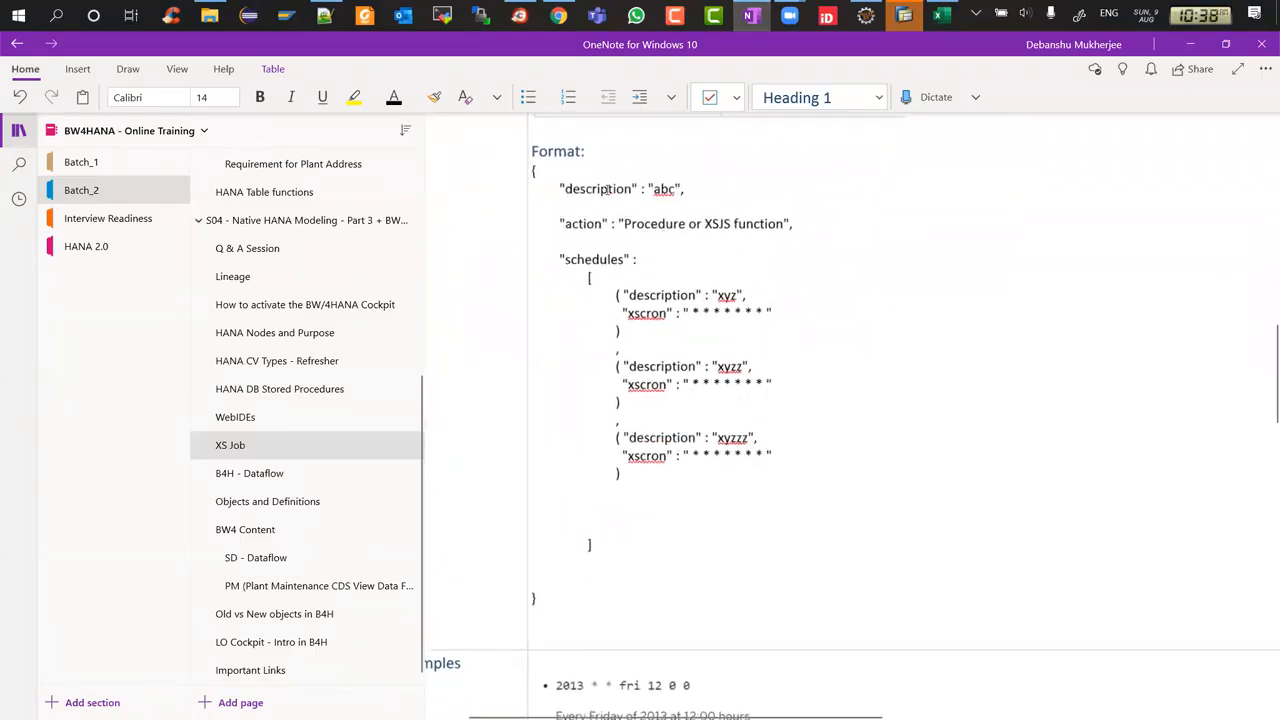
Examine the description, action and schedules keys in the XS job file format notes.
{"action": "left_click", "coordinate": [607, 189]}
{"action": "left_click_drag", "start_coordinate": [681, 189], "coordinate": [652, 189]}
{"action": "left_click", "coordinate": [668, 189]}
{"action": "left_click_drag", "start_coordinate": [625, 223], "coordinate": [785, 223]}
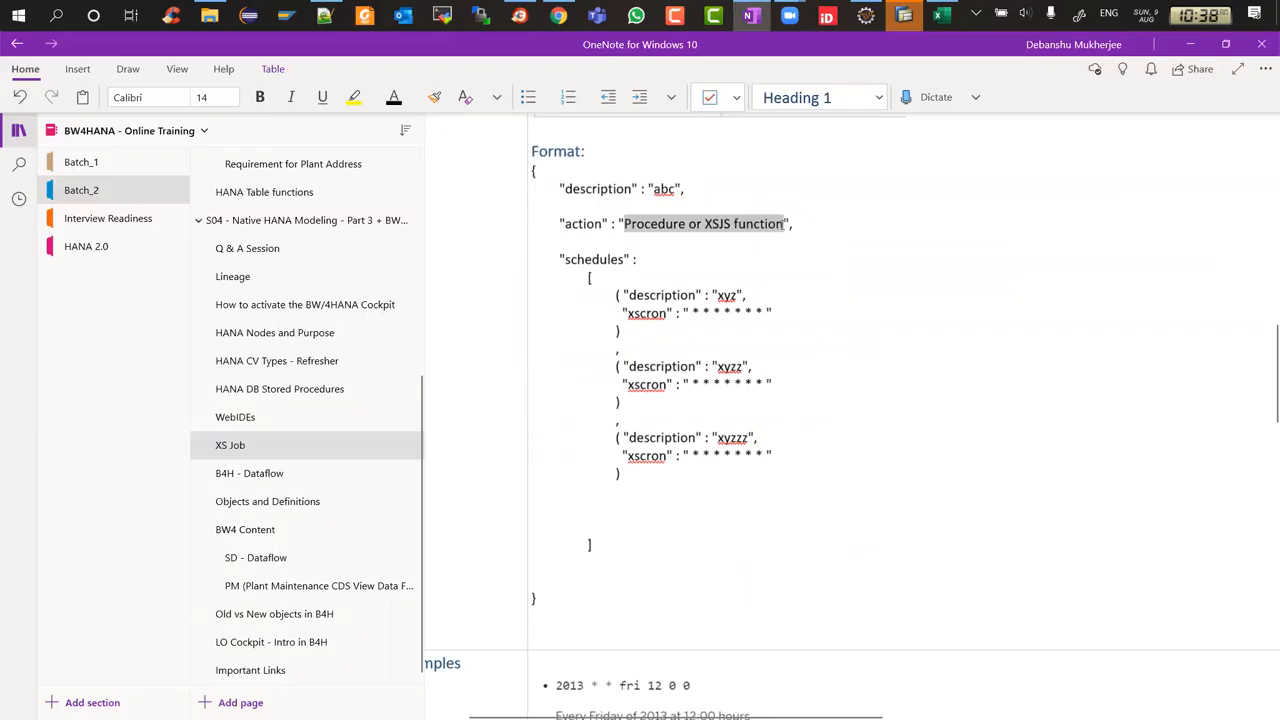
{"action": "left_click", "coordinate": [672, 224]}
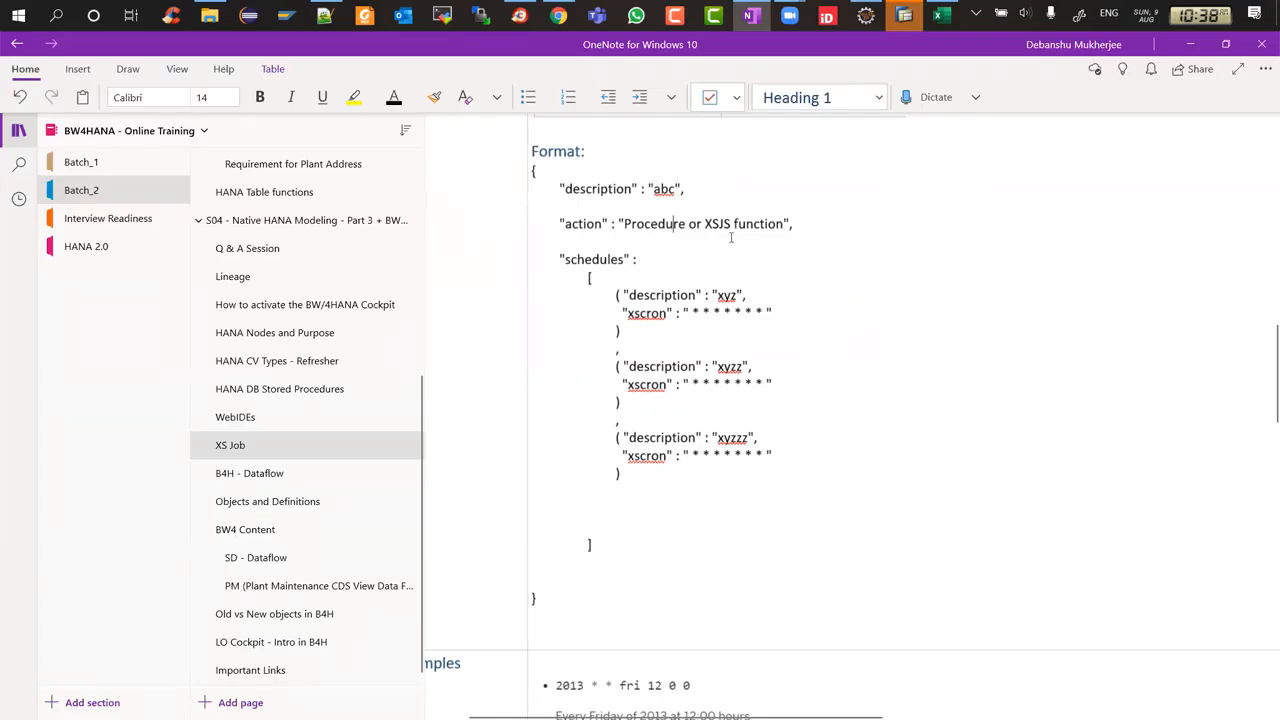
{"action": "left_click_drag", "start_coordinate": [565, 260], "coordinate": [624, 260]}
{"action": "left_click", "coordinate": [590, 267]}
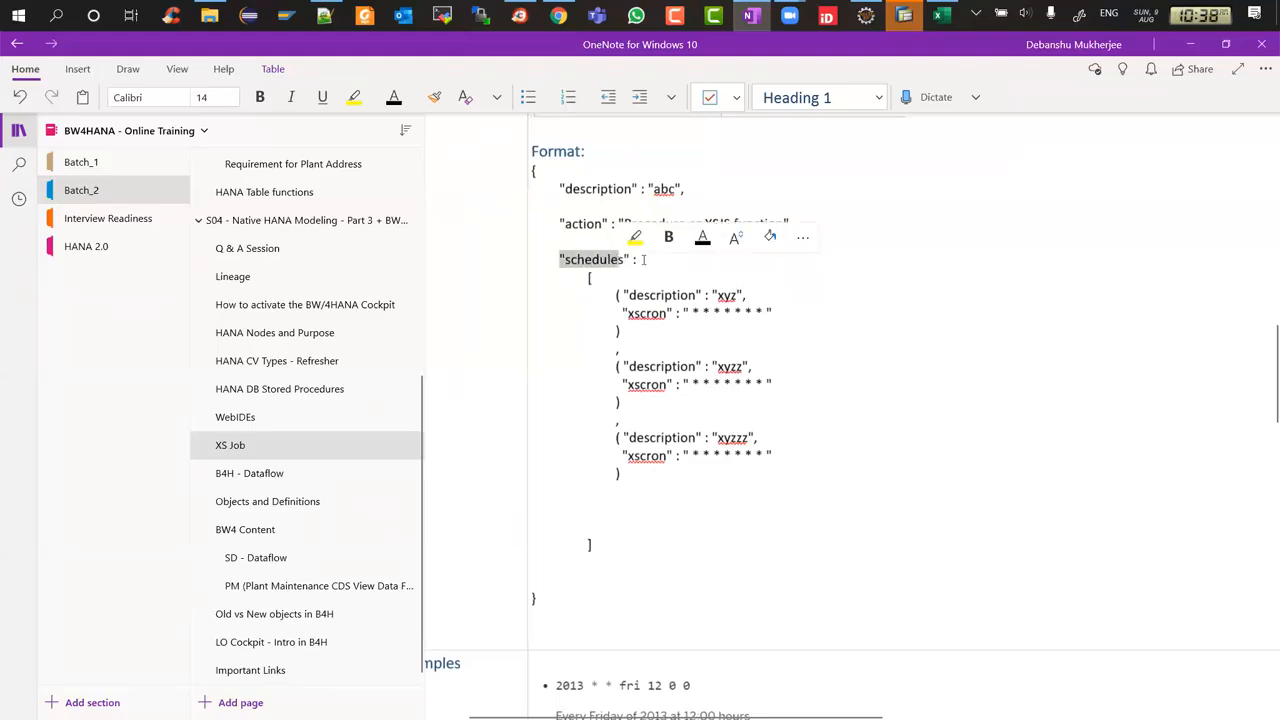
{"action": "left_click", "coordinate": [645, 260]}
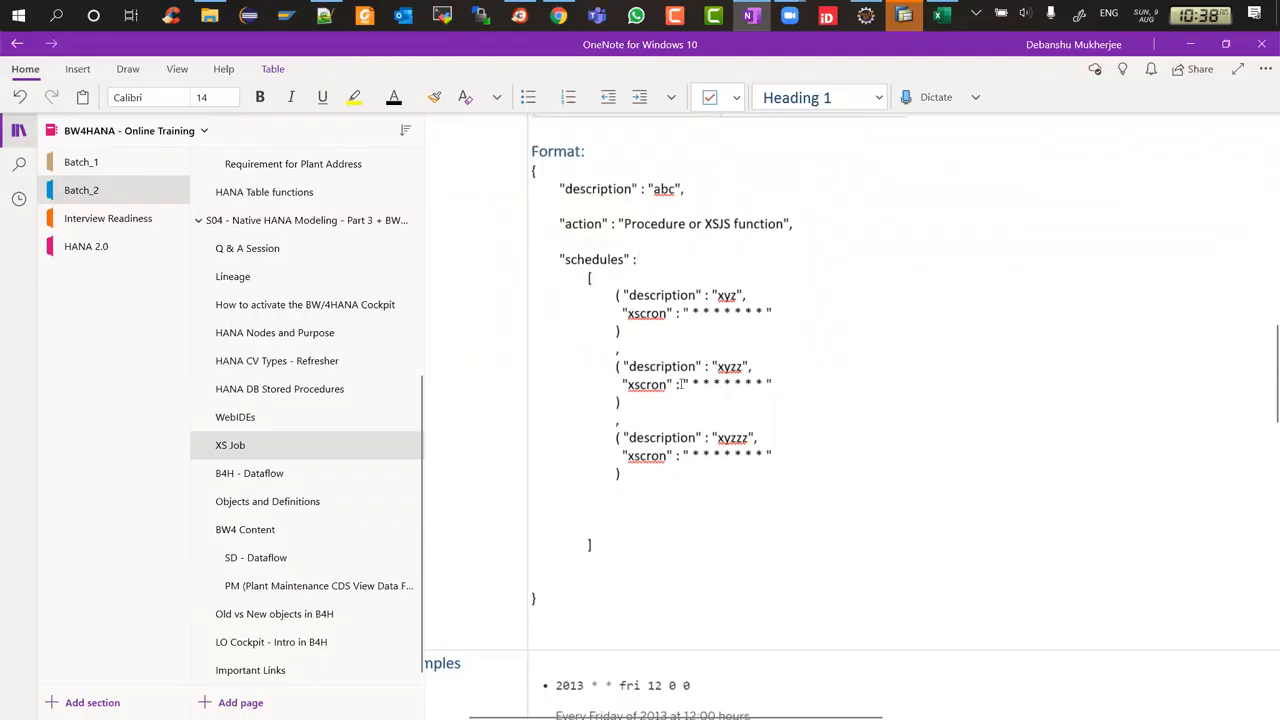
Review how the individual schedule entries are separated by commas and enclosed in square brackets in the format notes.
{"action": "left_click_drag", "start_coordinate": [615, 293], "coordinate": [625, 494]}
{"action": "left_click", "coordinate": [629, 329]}
{"action": "left_click", "coordinate": [632, 404]}
{"action": "left_click", "coordinate": [618, 347]}
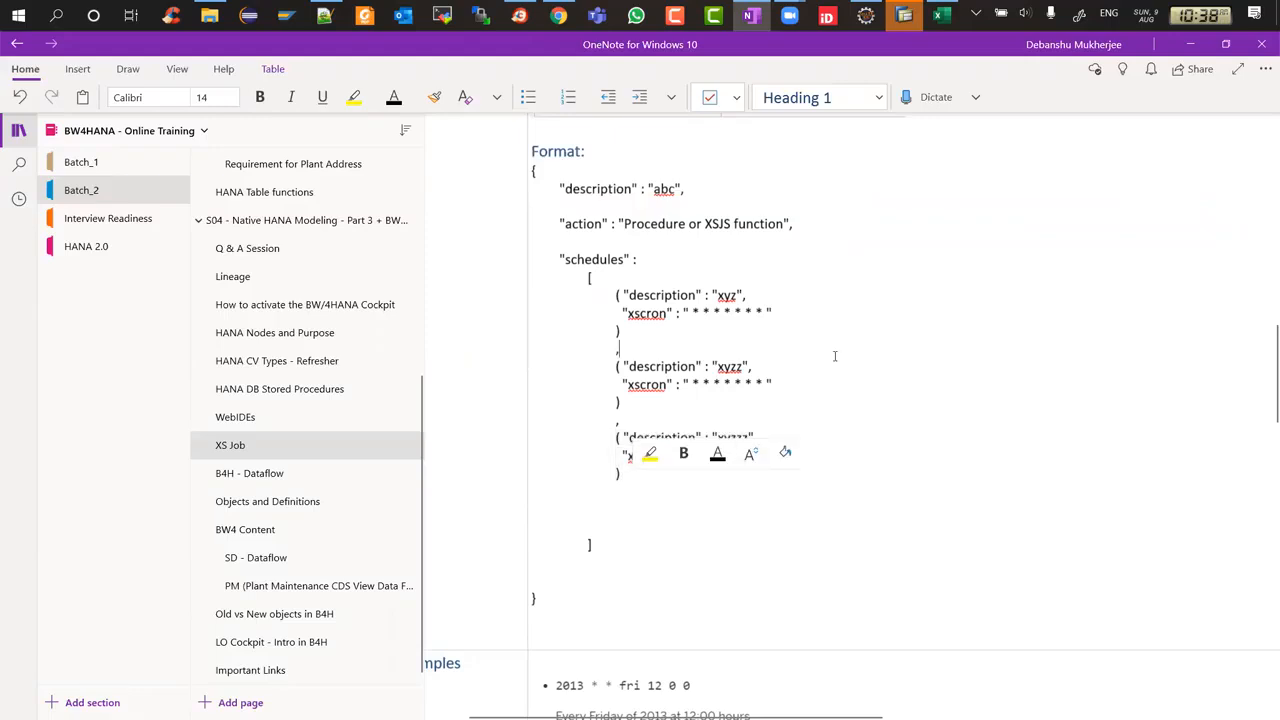
{"action": "left_click", "coordinate": [593, 278]}
{"action": "left_click", "coordinate": [598, 542]}
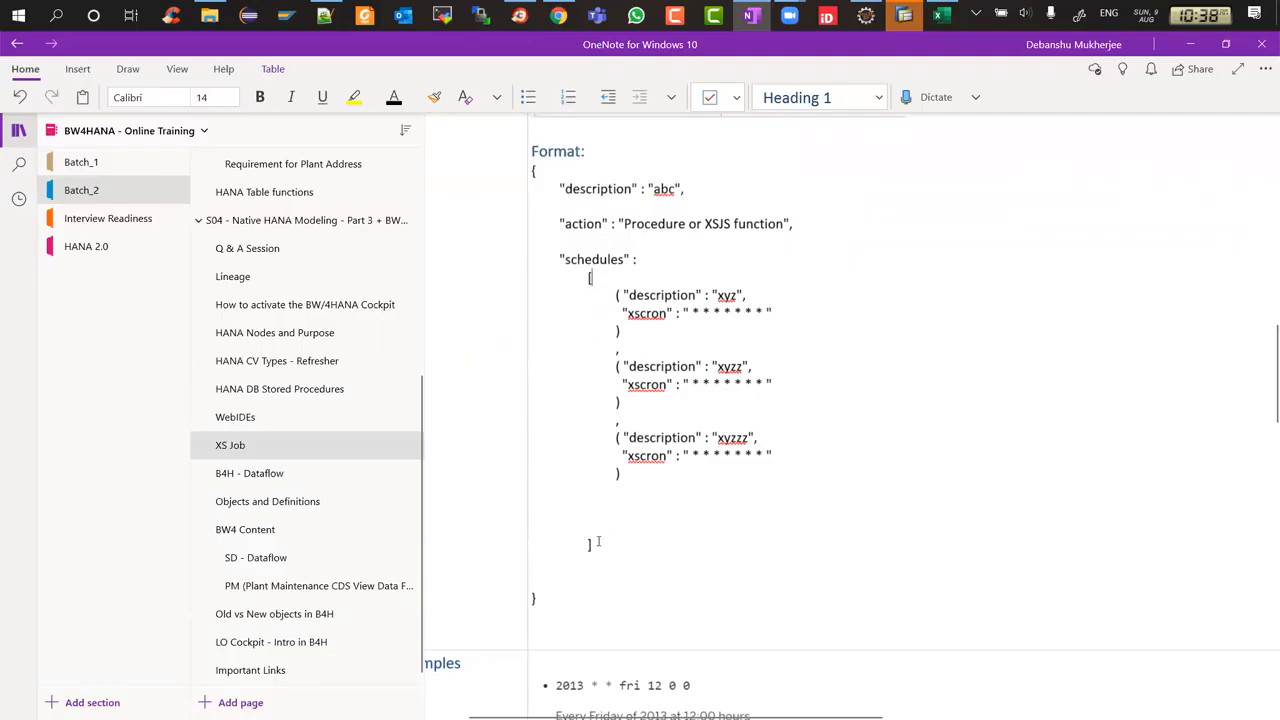
Check the outer curly braces of the job format and the description, action and schedules keys they enclose.
{"action": "left_click", "coordinate": [544, 173]}
{"action": "left_click", "coordinate": [549, 596]}
{"action": "left_click", "coordinate": [547, 172]}
{"action": "left_click_drag", "start_coordinate": [557, 188], "coordinate": [679, 189]}
{"action": "left_click_drag", "start_coordinate": [557, 223], "coordinate": [669, 224]}
{"action": "left_click_drag", "start_coordinate": [558, 259], "coordinate": [640, 260]}
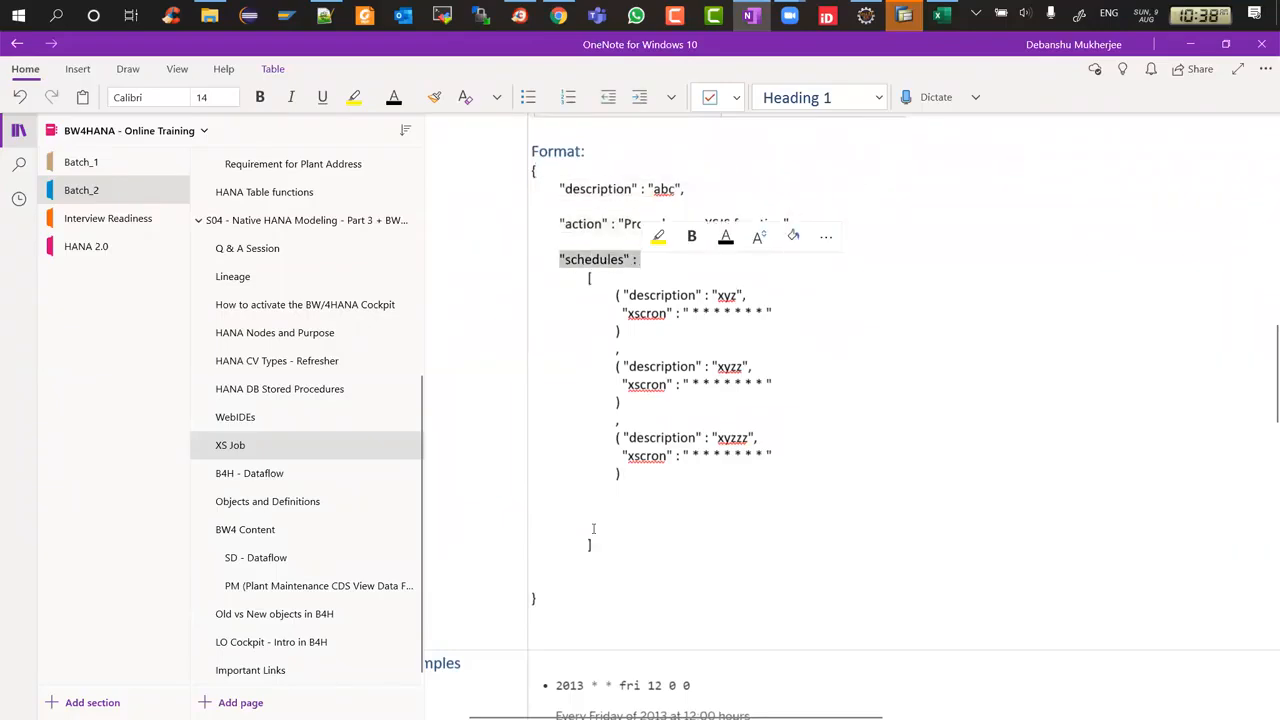
Review how the square brackets enclose the schedule entries and the closing curly brace ends the job in the format notes.
{"action": "left_click", "coordinate": [539, 597]}
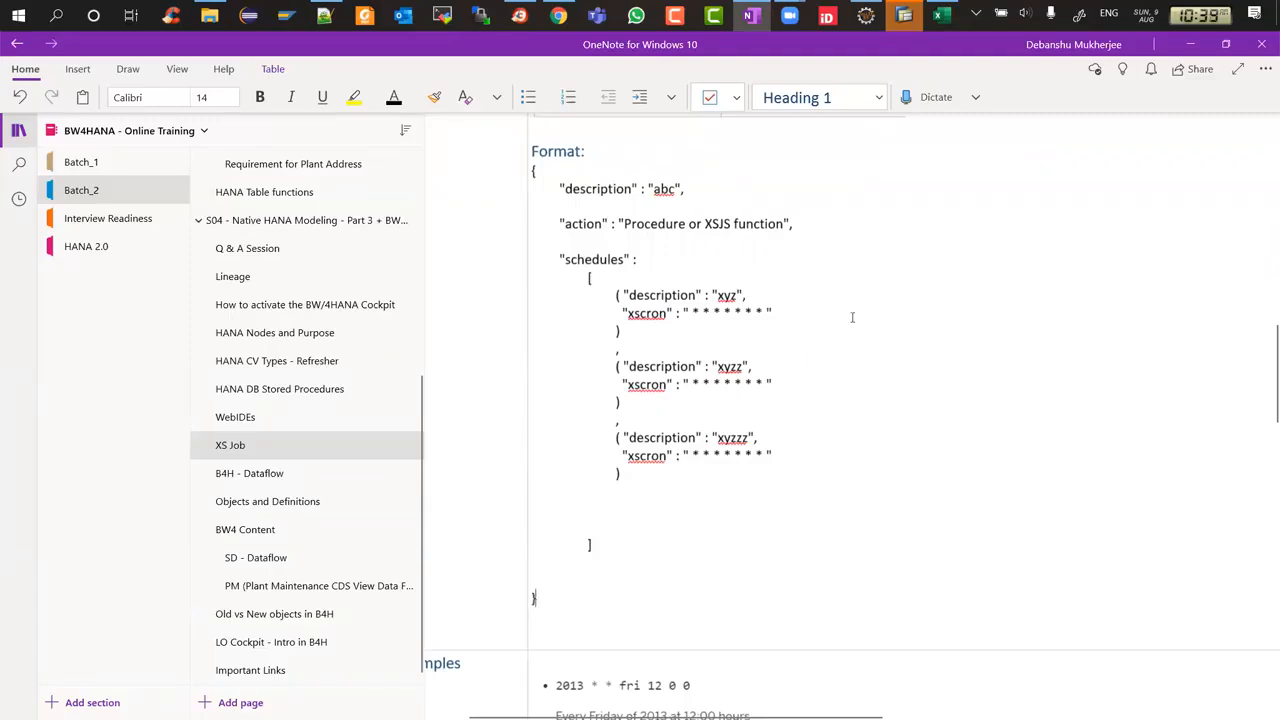
{"action": "left_click", "coordinate": [602, 278]}
{"action": "left_click", "coordinate": [611, 545]}
{"action": "left_click", "coordinate": [611, 295]}
{"action": "left_click_drag", "start_coordinate": [611, 295], "coordinate": [626, 460]}
{"action": "left_click", "coordinate": [600, 548]}
{"action": "left_click", "coordinate": [531, 594]}
Compare the schedule entry's description with the job-level description and examine the seven-part xscron value in the format notes.
{"action": "left_click_drag", "start_coordinate": [627, 295], "coordinate": [708, 295]}
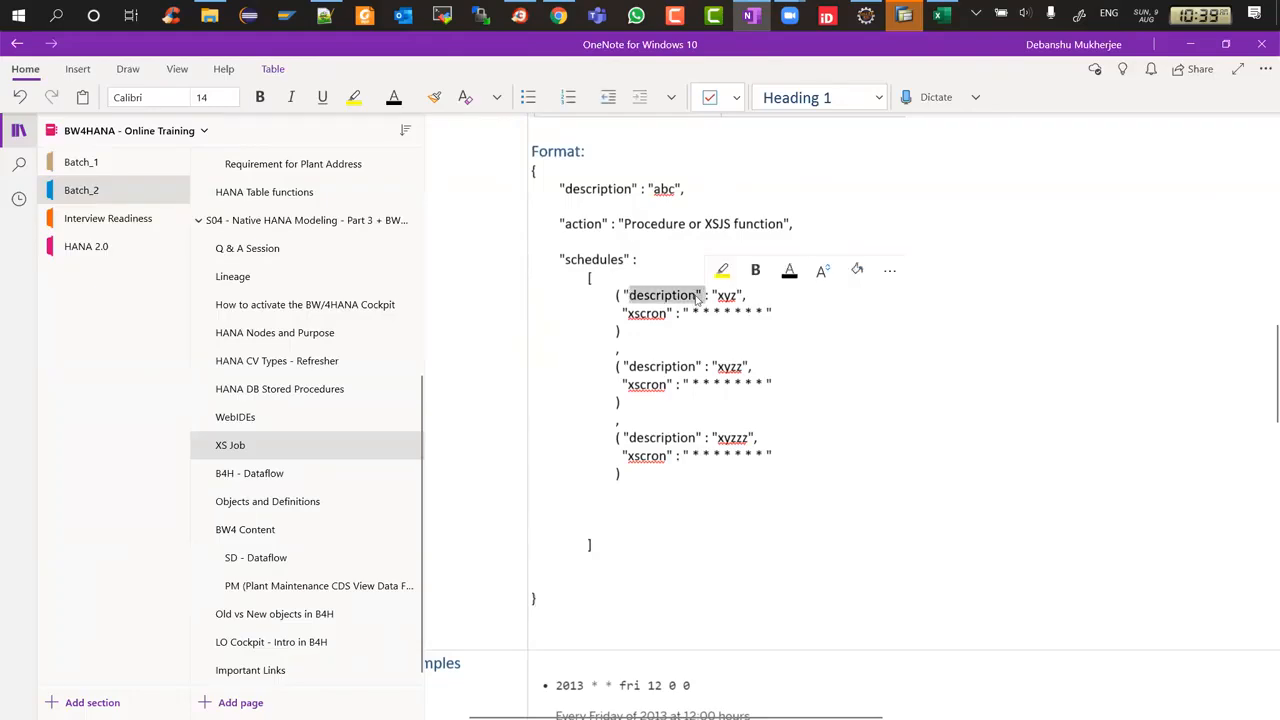
{"action": "left_click", "coordinate": [708, 295]}
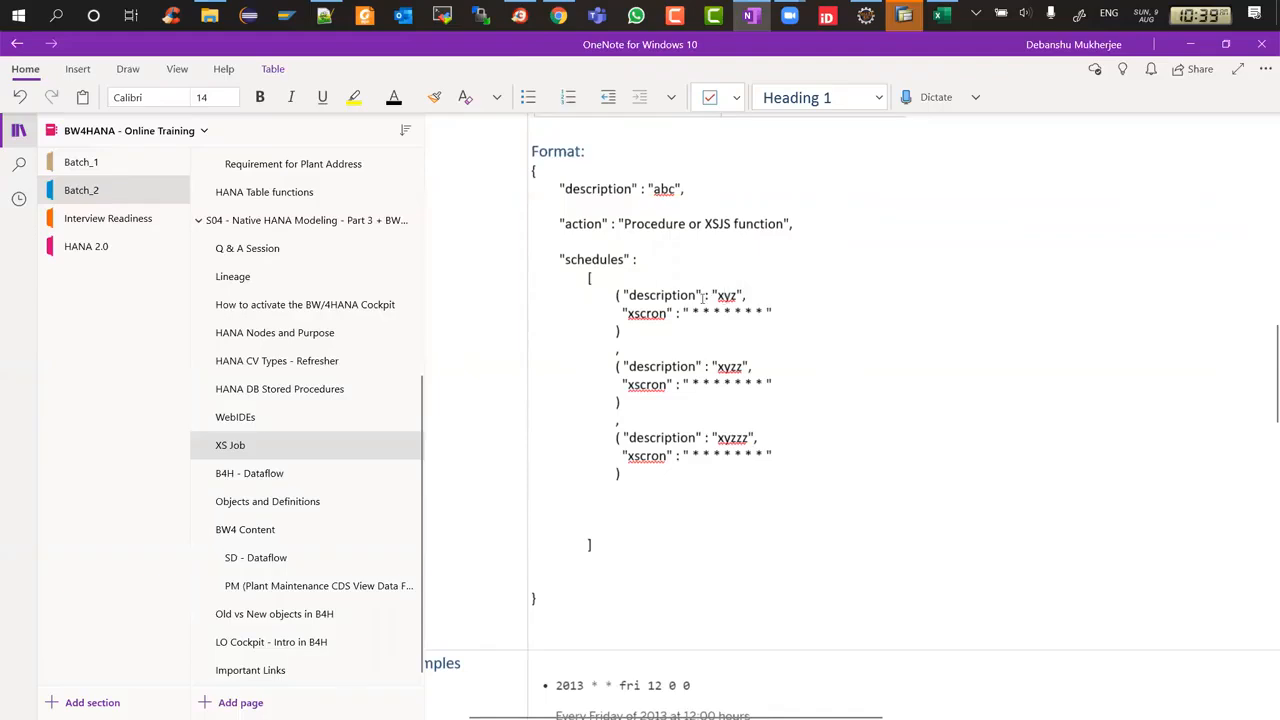
{"action": "left_click_drag", "start_coordinate": [644, 296], "coordinate": [697, 296]}
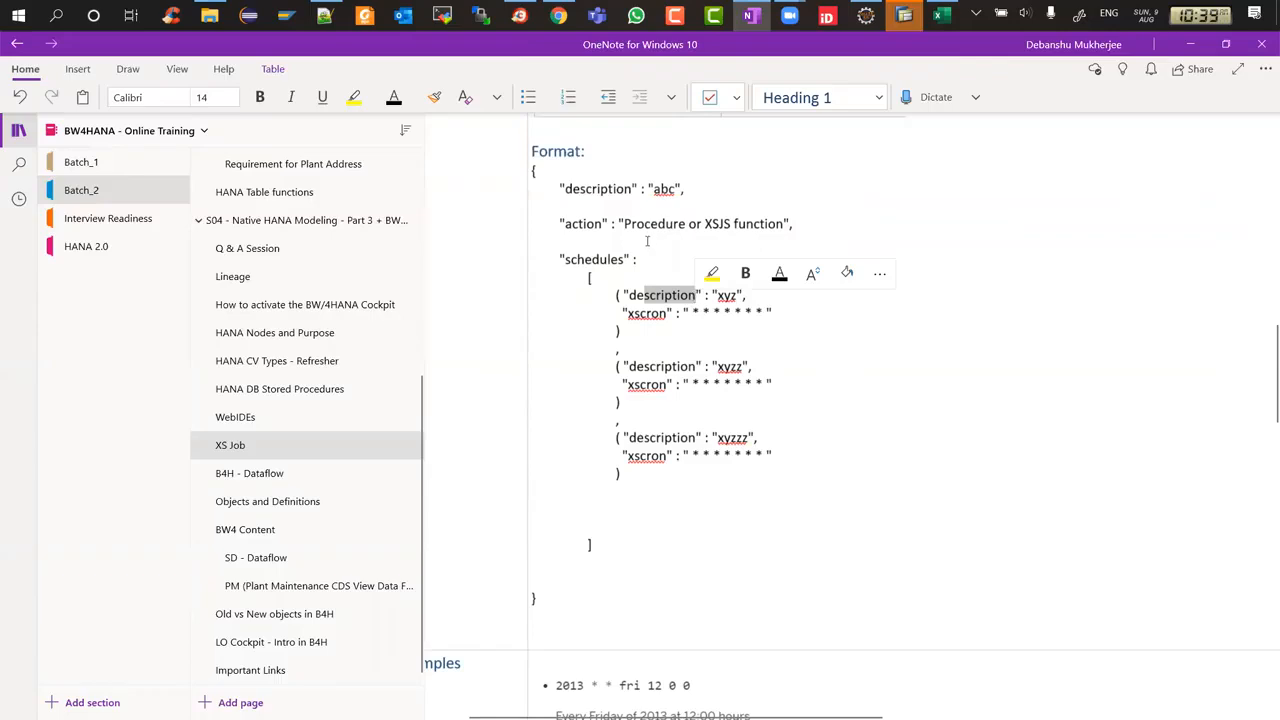
{"action": "left_click_drag", "start_coordinate": [653, 189], "coordinate": [670, 189]}
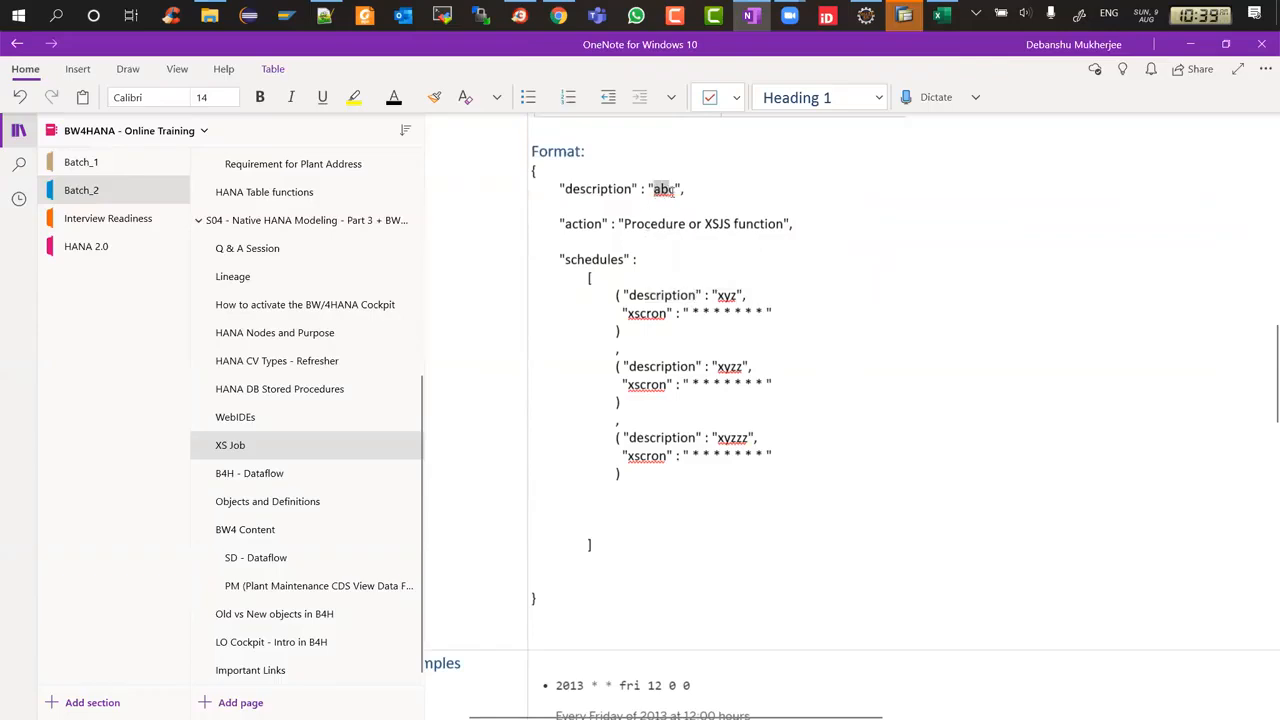
{"action": "left_click", "coordinate": [664, 313]}
{"action": "left_click_drag", "start_coordinate": [622, 313], "coordinate": [779, 311]}
{"action": "left_click", "coordinate": [797, 315]}
{"action": "left_click", "coordinate": [750, 314]}
{"action": "left_click", "coordinate": [758, 314]}
Read the xscron field table for permitted values and match its fields to the asterisks in the first schedule entry.
{"action": "scroll", "coordinate": [718, 362], "scroll_direction": "down", "scroll_amount": 3}
{"action": "scroll", "coordinate": [718, 362], "scroll_direction": "up", "scroll_amount": 12}
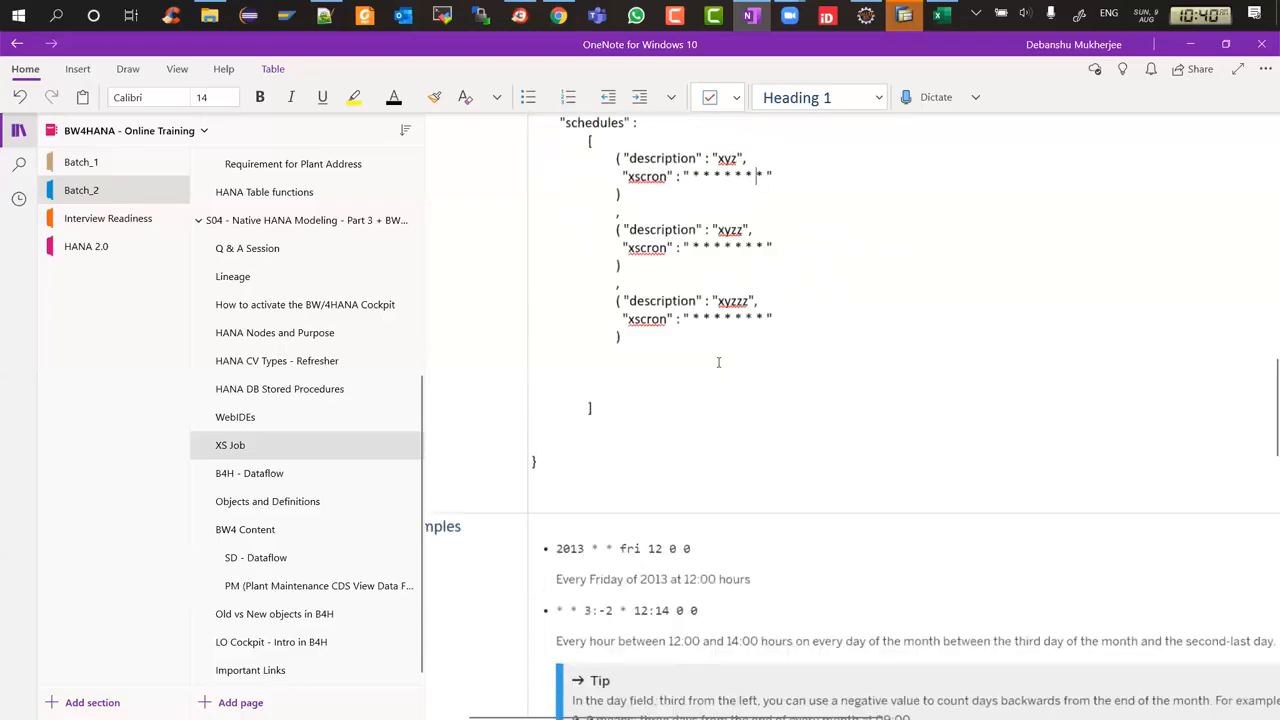
{"action": "scroll", "coordinate": [718, 362], "scroll_direction": "down", "scroll_amount": 6}
{"action": "scroll", "coordinate": [718, 362], "scroll_direction": "up", "scroll_amount": 2}
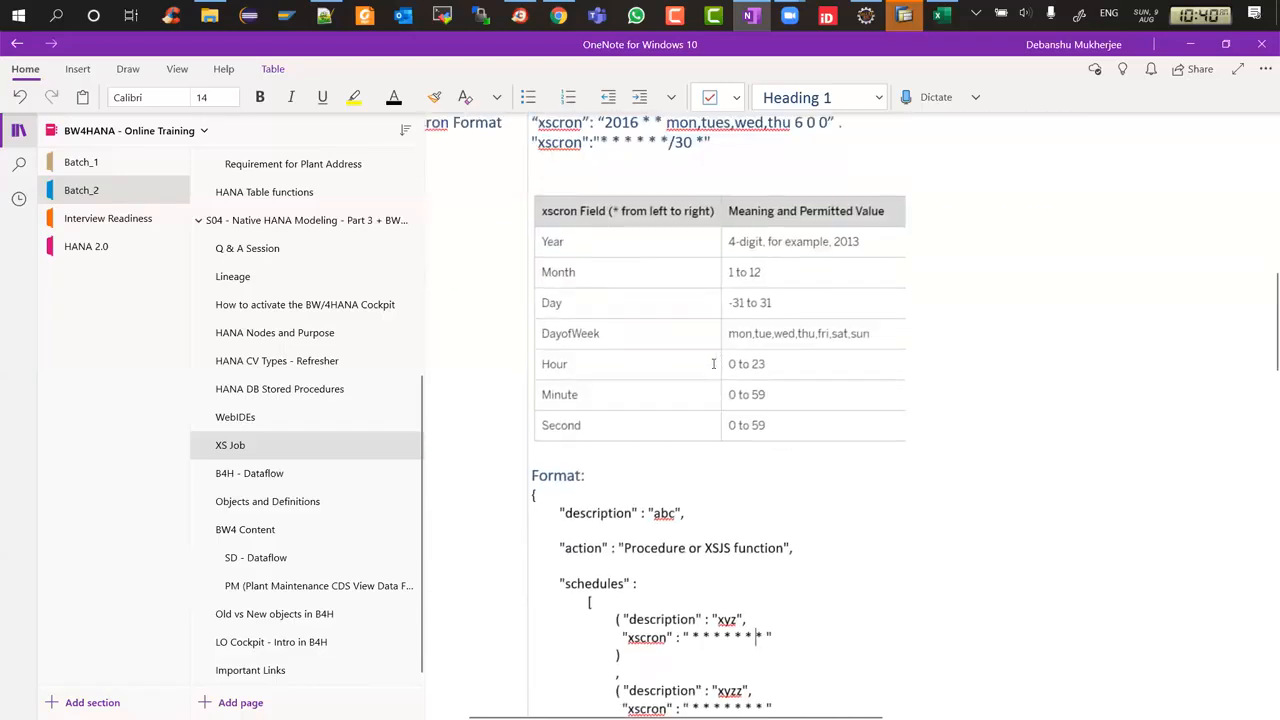
{"action": "left_click", "coordinate": [661, 251]}
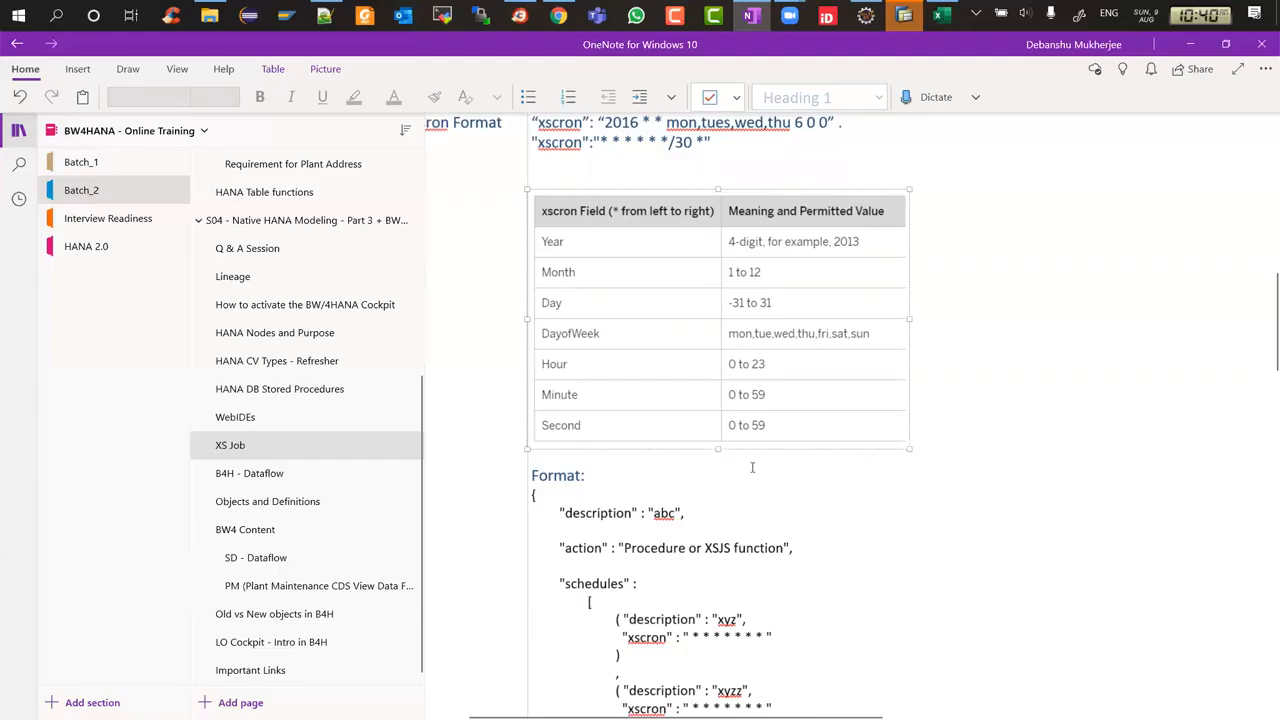
{"action": "scroll", "coordinate": [752, 467], "scroll_direction": "down", "scroll_amount": 3}
{"action": "left_click_drag", "start_coordinate": [695, 311], "coordinate": [757, 321]}
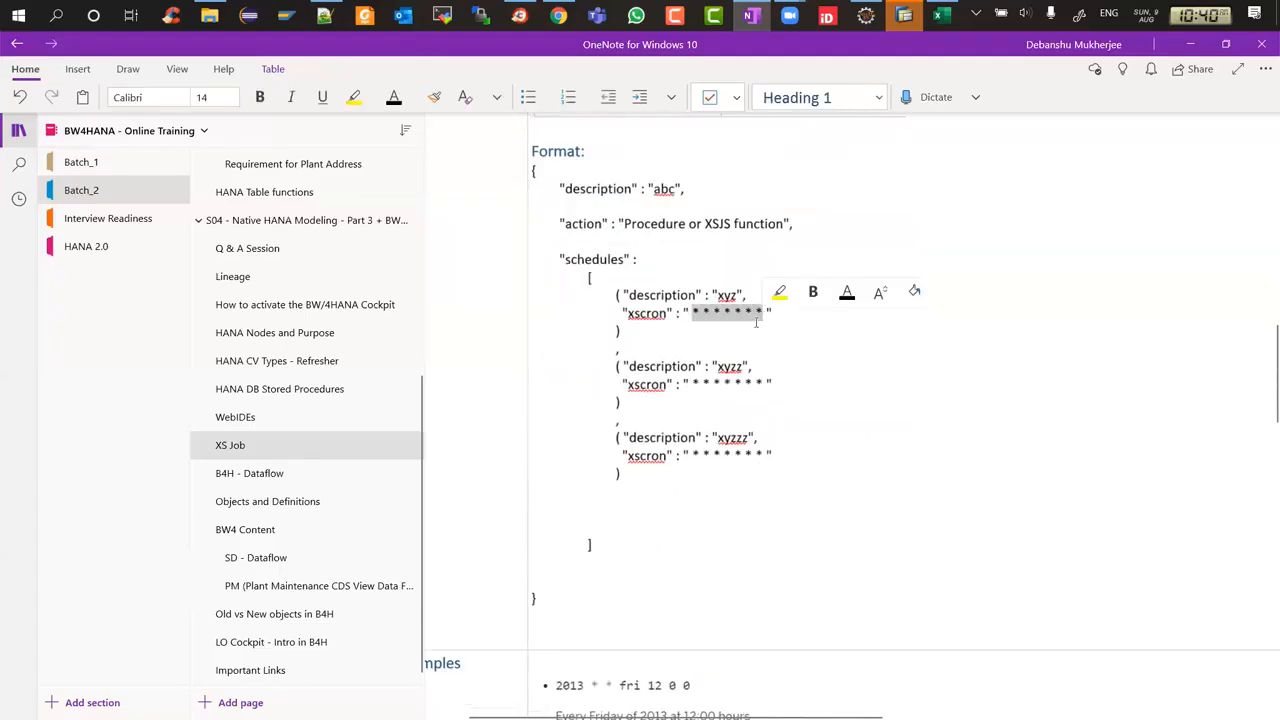
{"action": "left_click", "coordinate": [717, 322]}
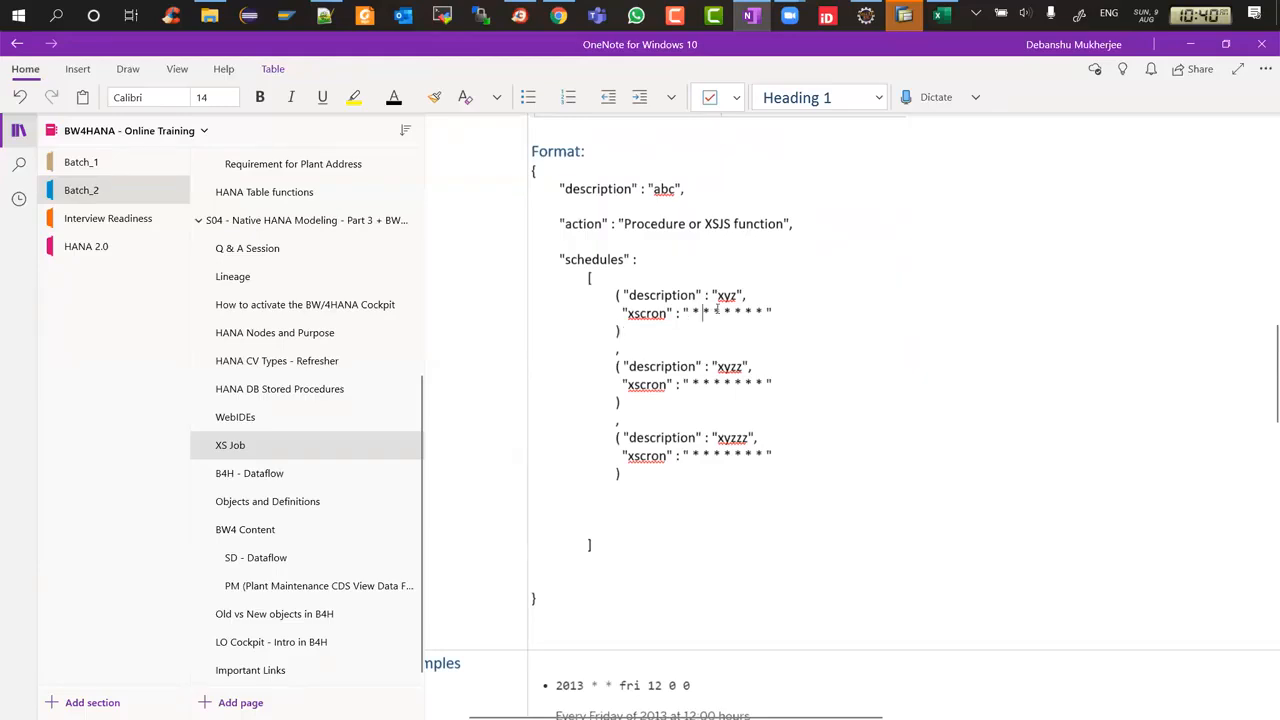
{"action": "left_click", "coordinate": [723, 312]}
Switch to SAP HANA Studio and insert a blank line after the description and action lines of ZXSJOB_S4H_TABLE_MAT.xsjob.
{"action": "key", "text": "alt+Tab"}
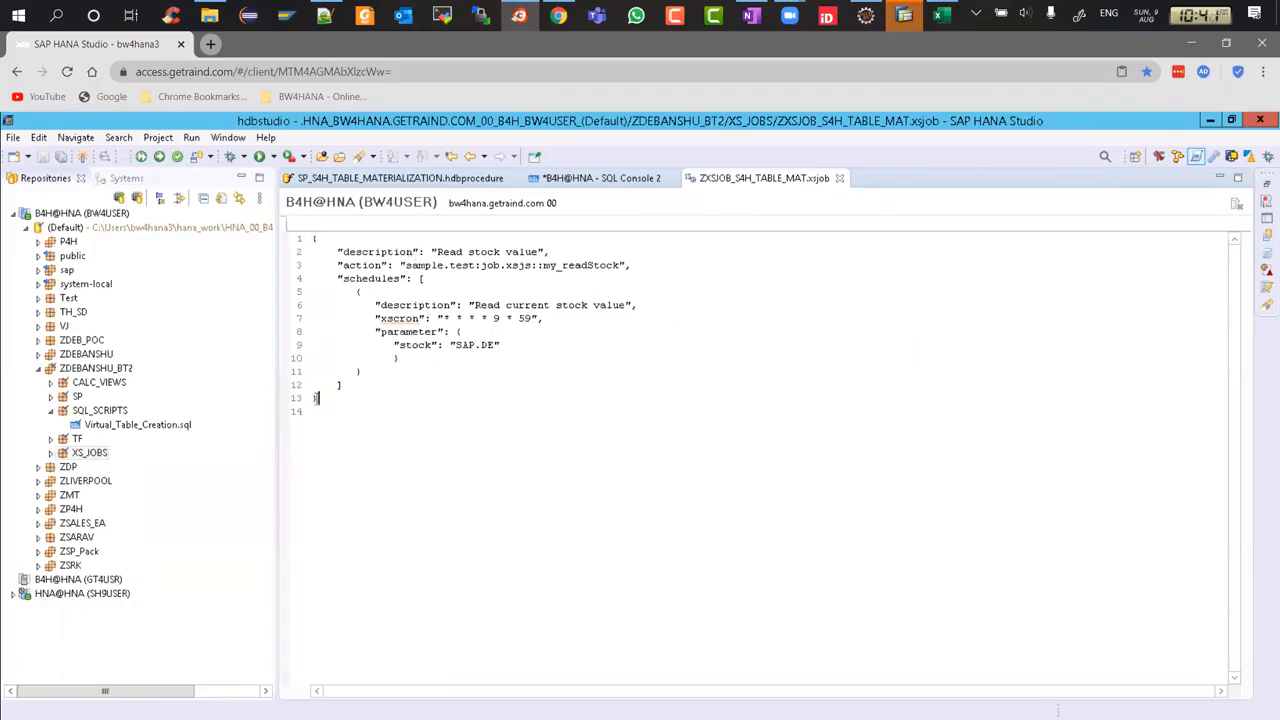
{"action": "left_click", "coordinate": [561, 252]}
{"action": "key", "text": "Return"}
{"action": "left_click", "coordinate": [641, 279]}
{"action": "key", "text": "Return"}
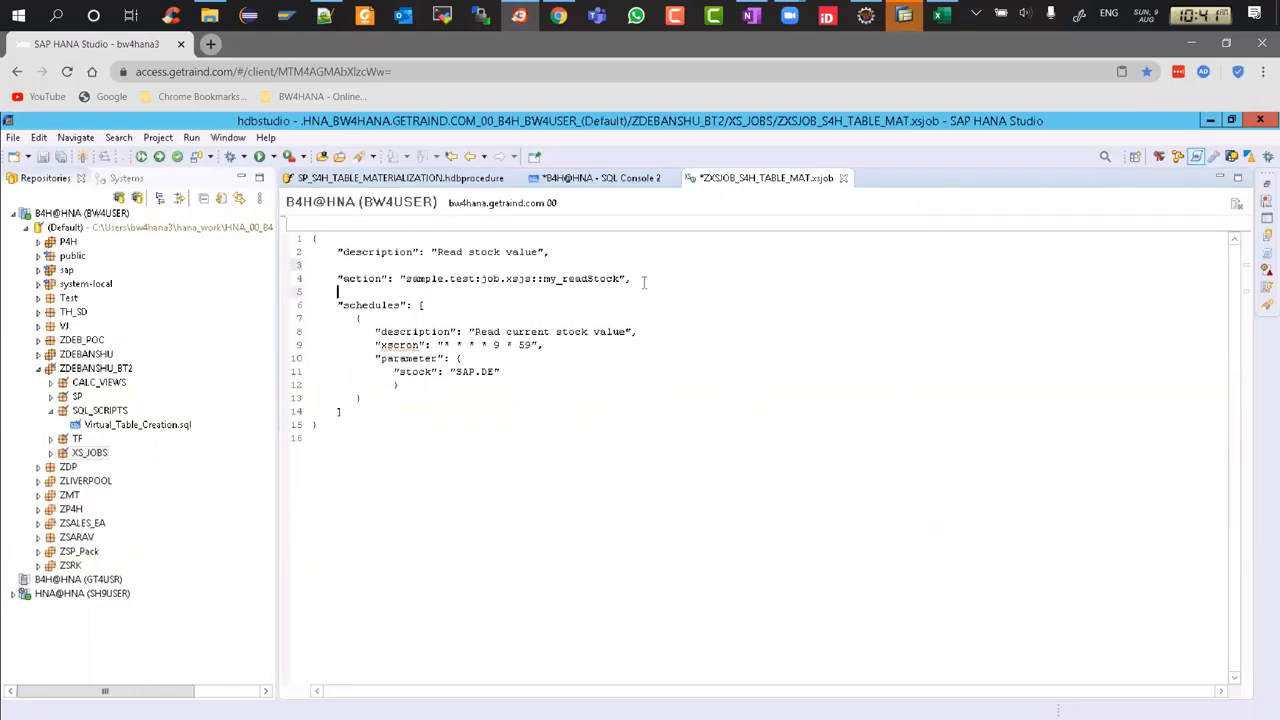
Replace the job's top-level description with "Materializing S4 Tables via virtual tables - Daily".
{"action": "left_click_drag", "start_coordinate": [436, 252], "coordinate": [540, 256]}
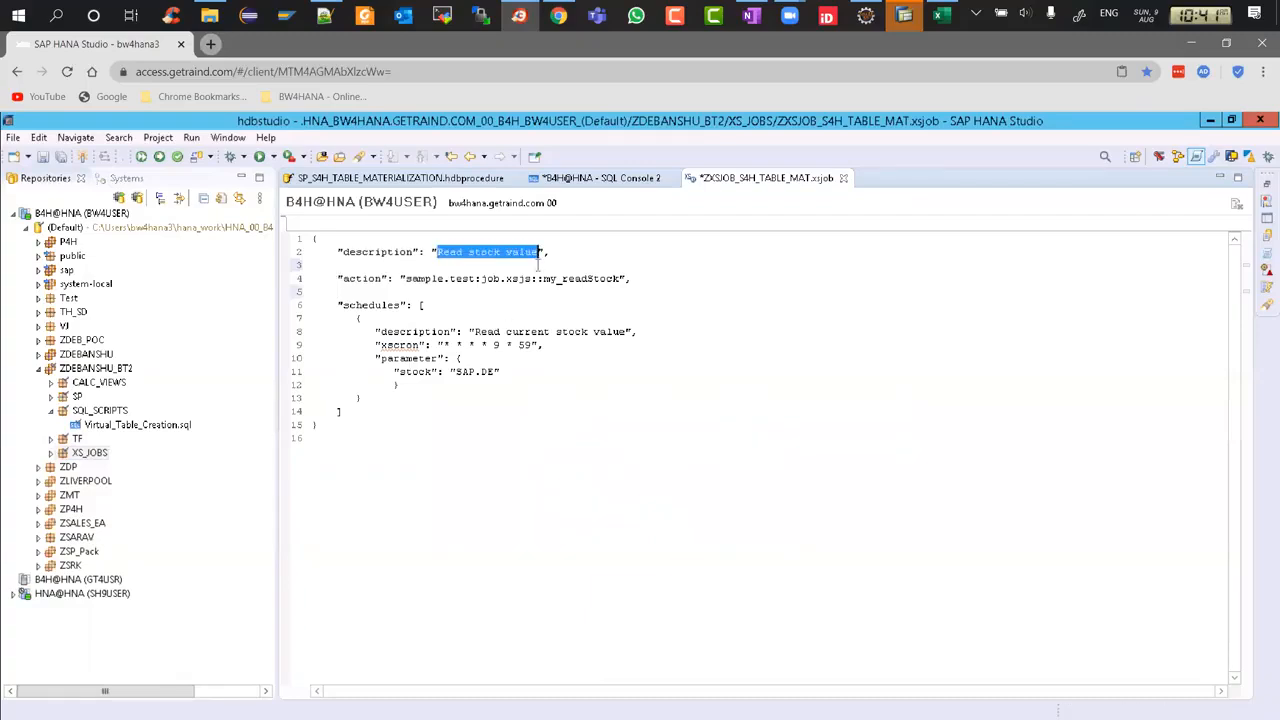
{"action": "type", "text": "Materializ"}
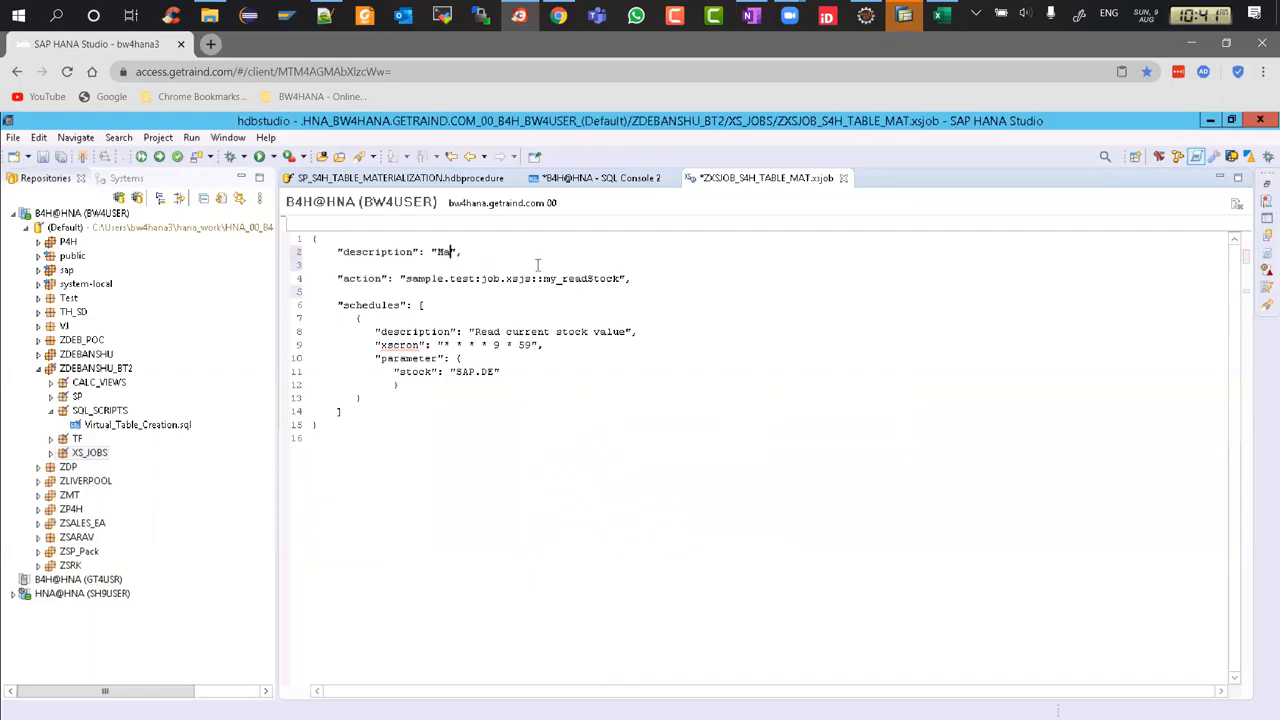
{"action": "type", "text": "ting"}
{"action": "key", "text": "BackSpace"}
{"action": "key", "text": "BackSpace"}
{"action": "key", "text": "BackSpace"}
{"action": "key", "text": "BackSpace"}
{"action": "key", "text": "BackSpace"}
{"action": "key", "text": "BackSpace"}
{"action": "key", "text": "BackSpace"}
{"action": "type", "text": "izing S4 Tables via "}
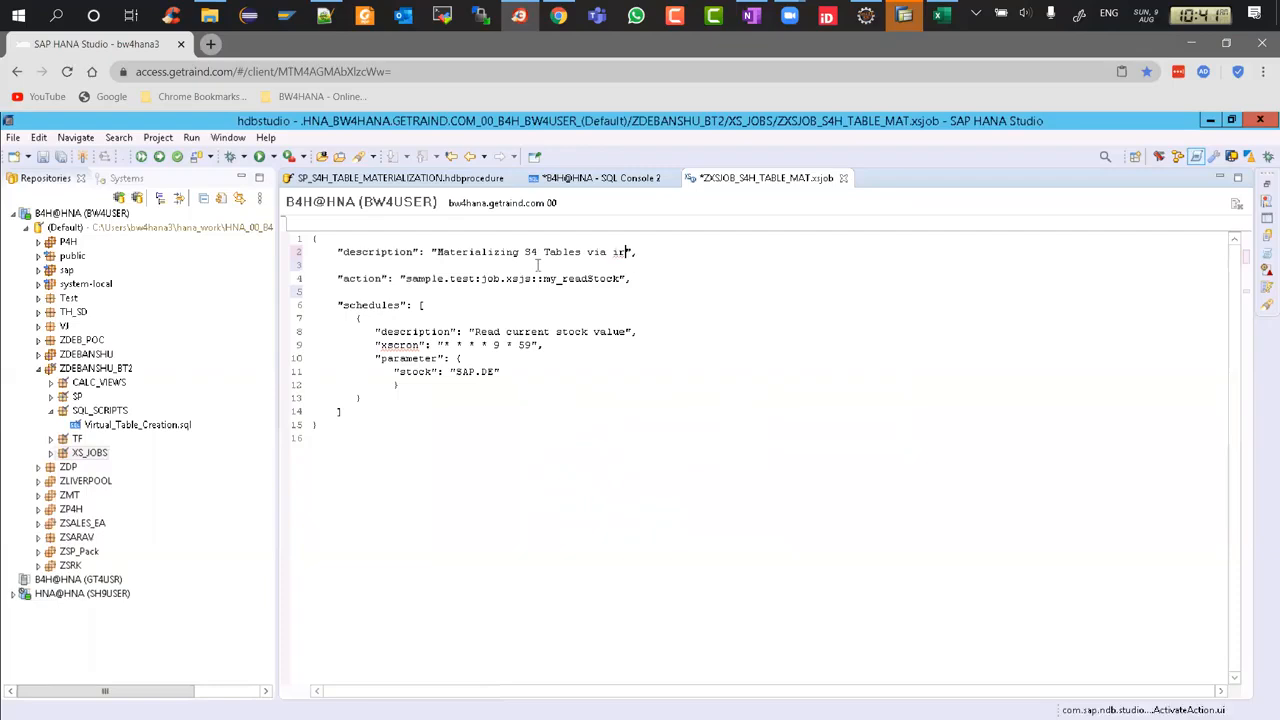
{"action": "type", "text": "virtual "}
{"action": "type", "text": "tables - Dail"}
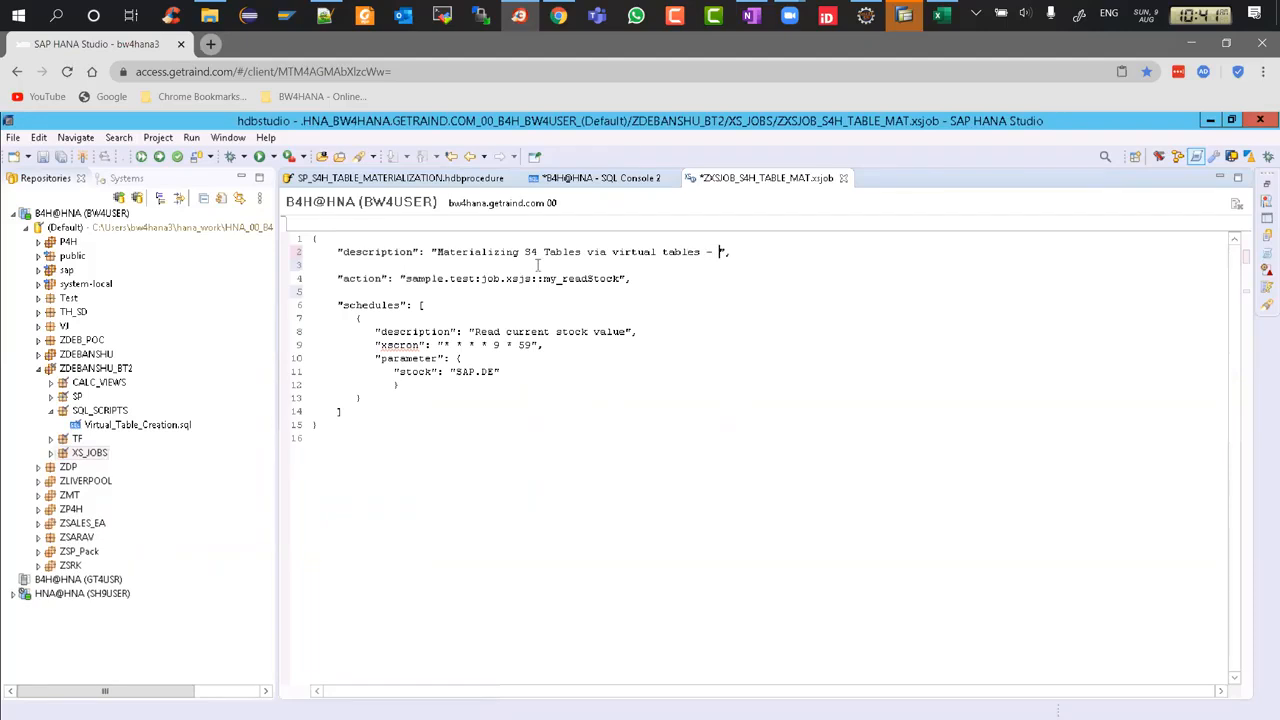
{"action": "type", "text": "y"}
Copy the full SP_S4H_TABLE_MATERIALIZATION procedure name from Notepad++ and paste it over the job's sample action value in HANA Studio.
{"action": "key", "text": "alt+Tab"}
{"action": "key", "text": "alt+Tab"}
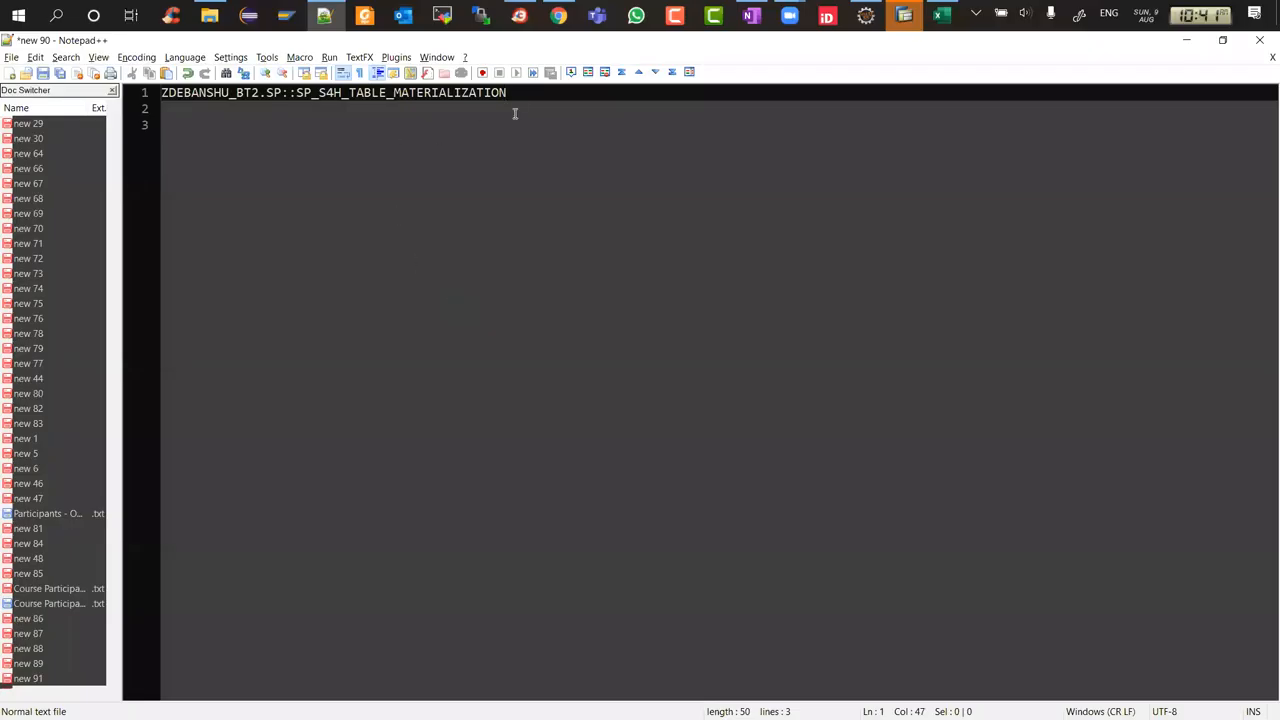
{"action": "left_click_drag", "start_coordinate": [517, 92], "coordinate": [158, 93]}
{"action": "key", "text": "ctrl+c"}
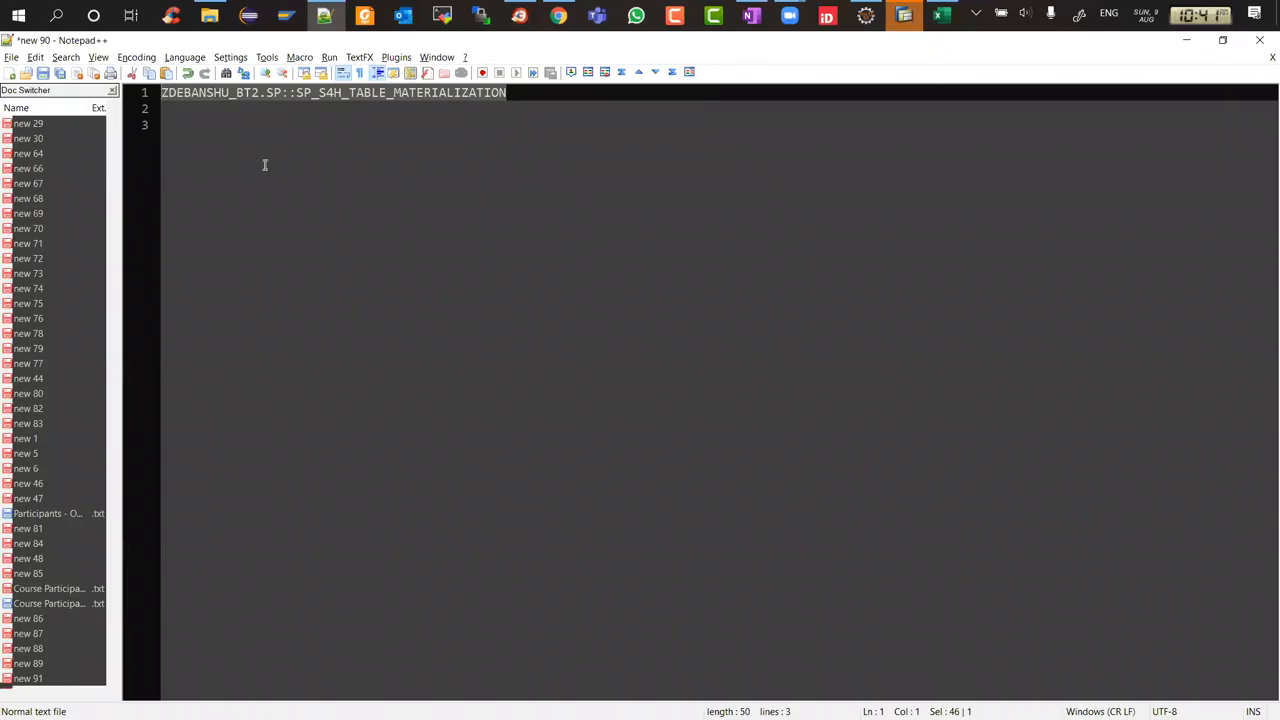
{"action": "key", "text": "alt+Tab"}
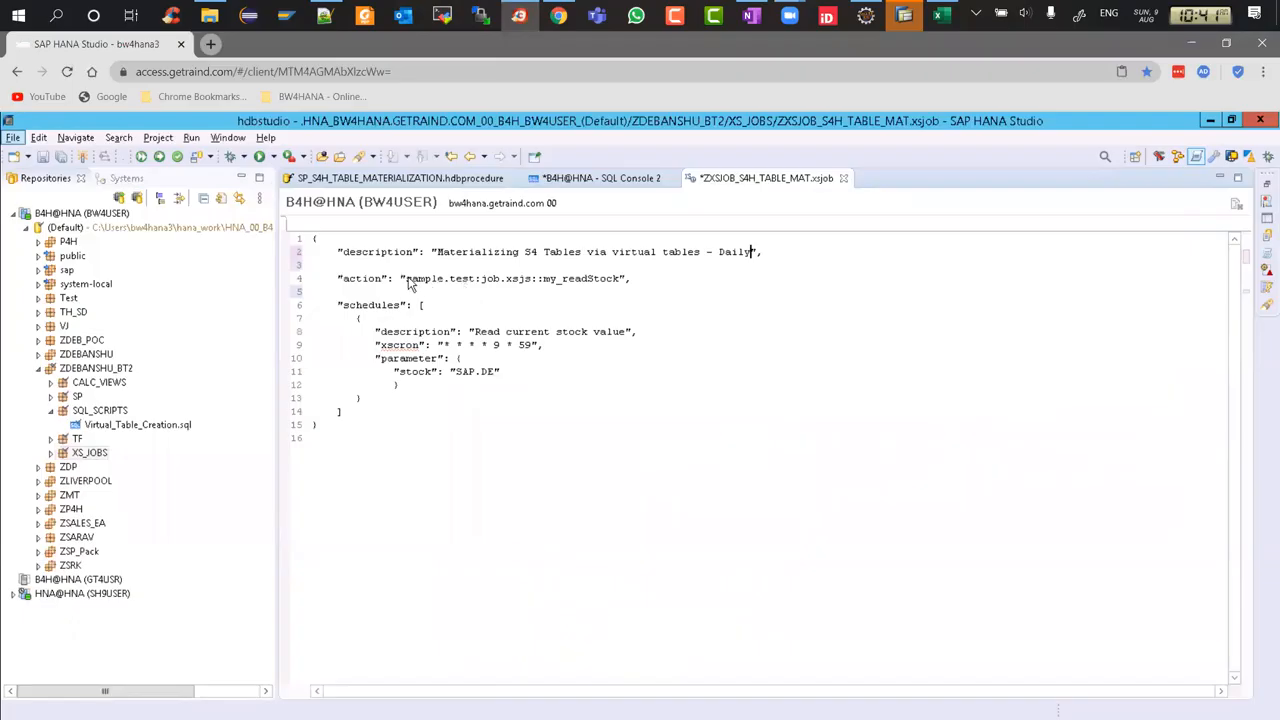
{"action": "left_click_drag", "start_coordinate": [406, 280], "coordinate": [621, 280]}
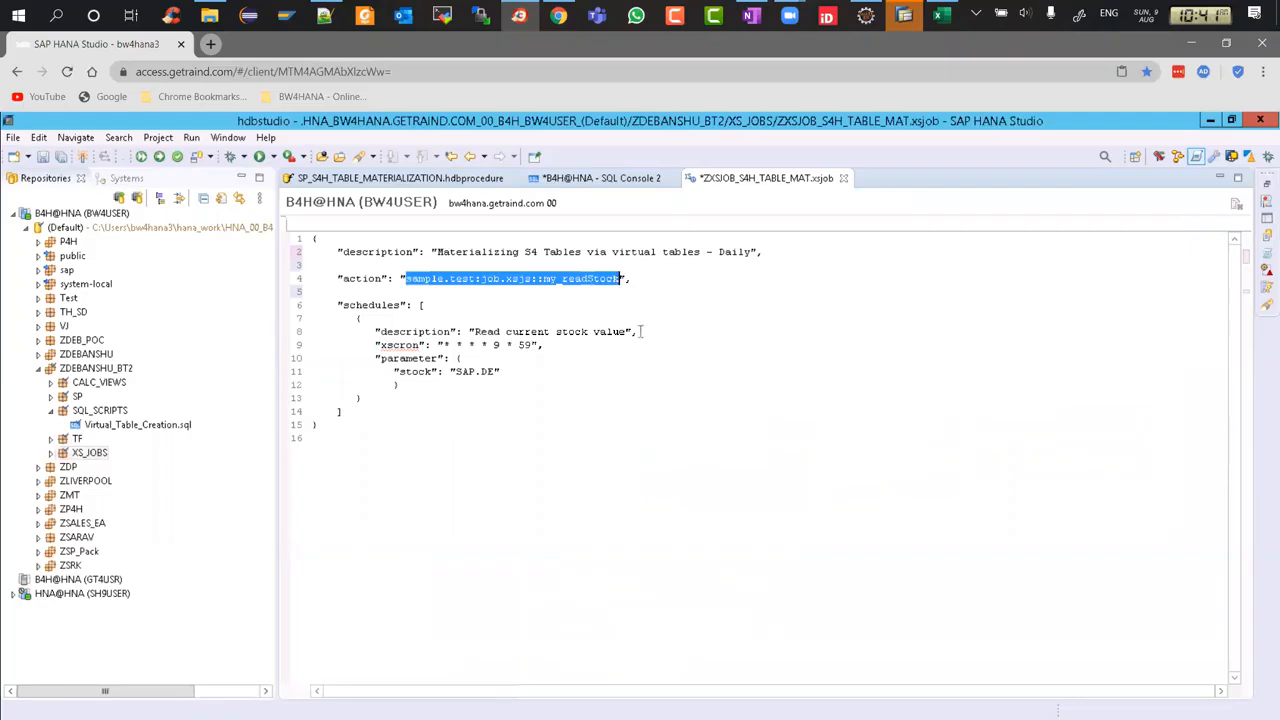
{"action": "key", "text": "ctrl+v"}
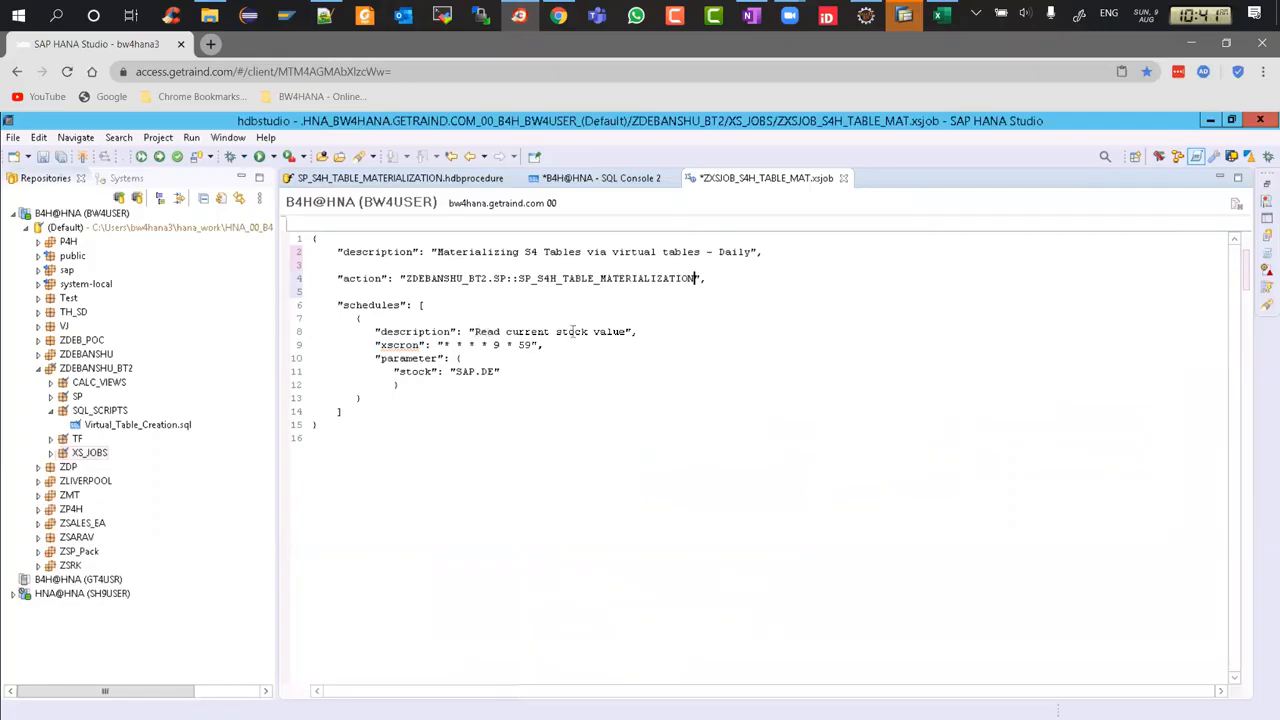
Replace the schedule entry's description with "Daily @ 10 PM | Only on Monday to Wednesday".
{"action": "left_click", "coordinate": [628, 333]}
{"action": "double_click", "coordinate": [628, 333]}
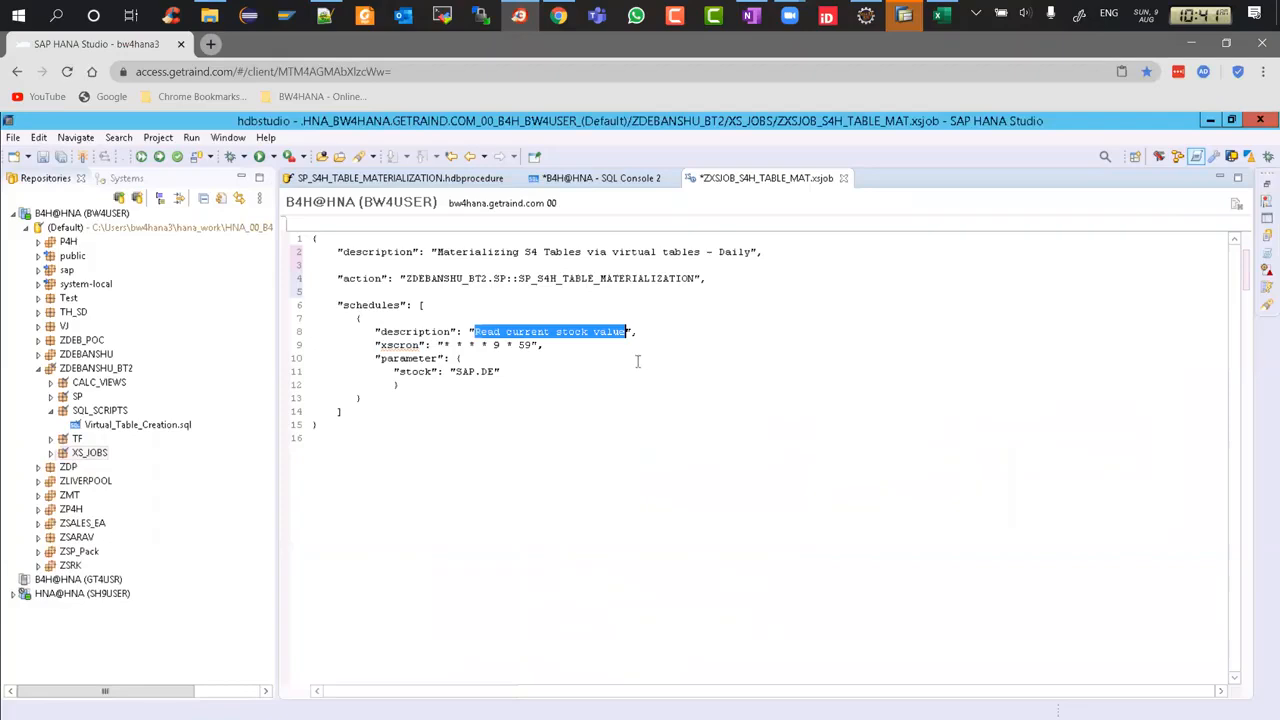
{"action": "type", "text": "De"}
{"action": "key", "text": "BackSpace"}
{"action": "type", "text": "aily 8"}
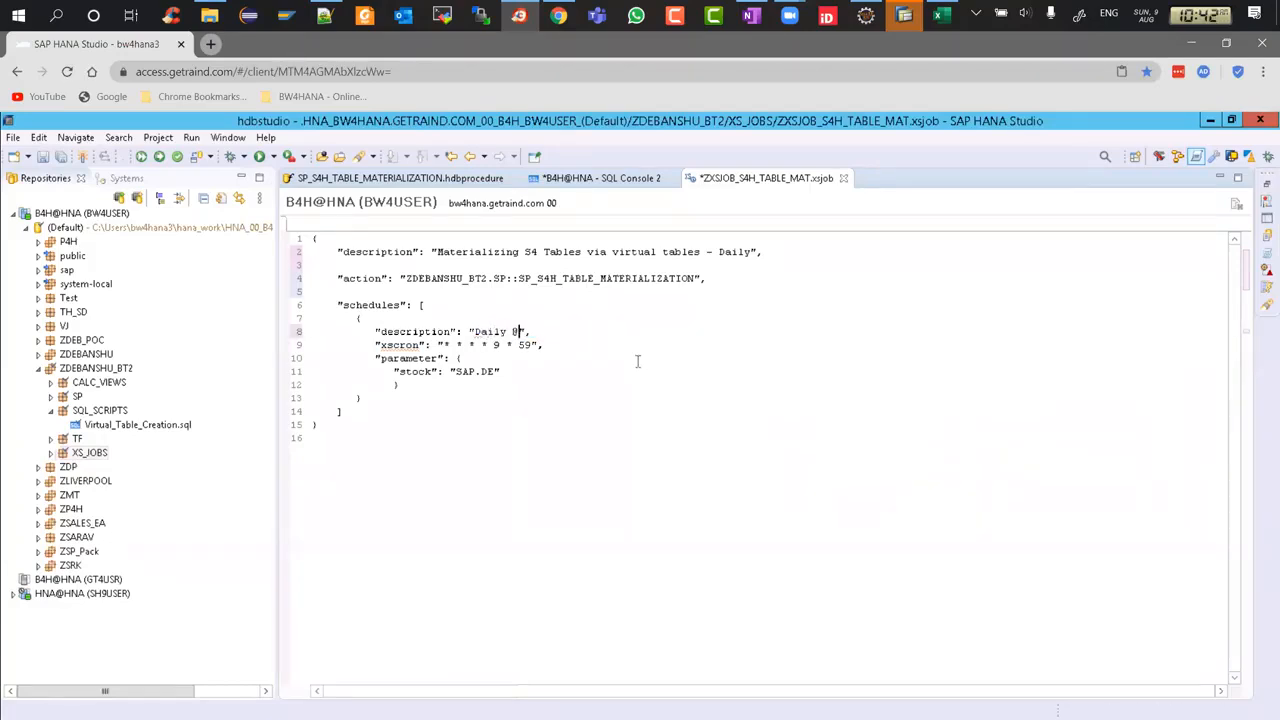
{"action": "type", "text": " 10 PM"}
{"action": "type", "text": "| Only on Monday to Wed"}
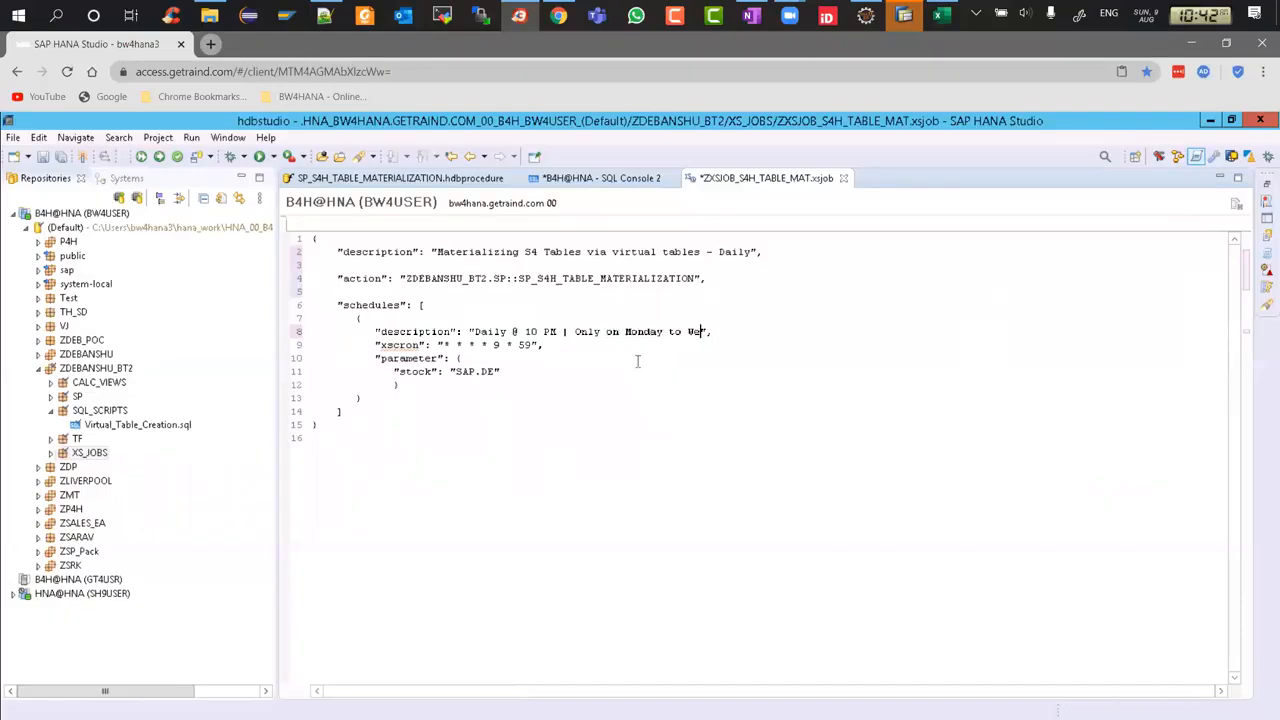
{"action": "type", "text": "nesday"}
Reset the xscron expression to seven asterisks by replacing the sample values 9 and 59.
{"action": "left_click", "coordinate": [502, 345]}
{"action": "key", "text": "BackSpace"}
{"action": "type", "text": "*"}
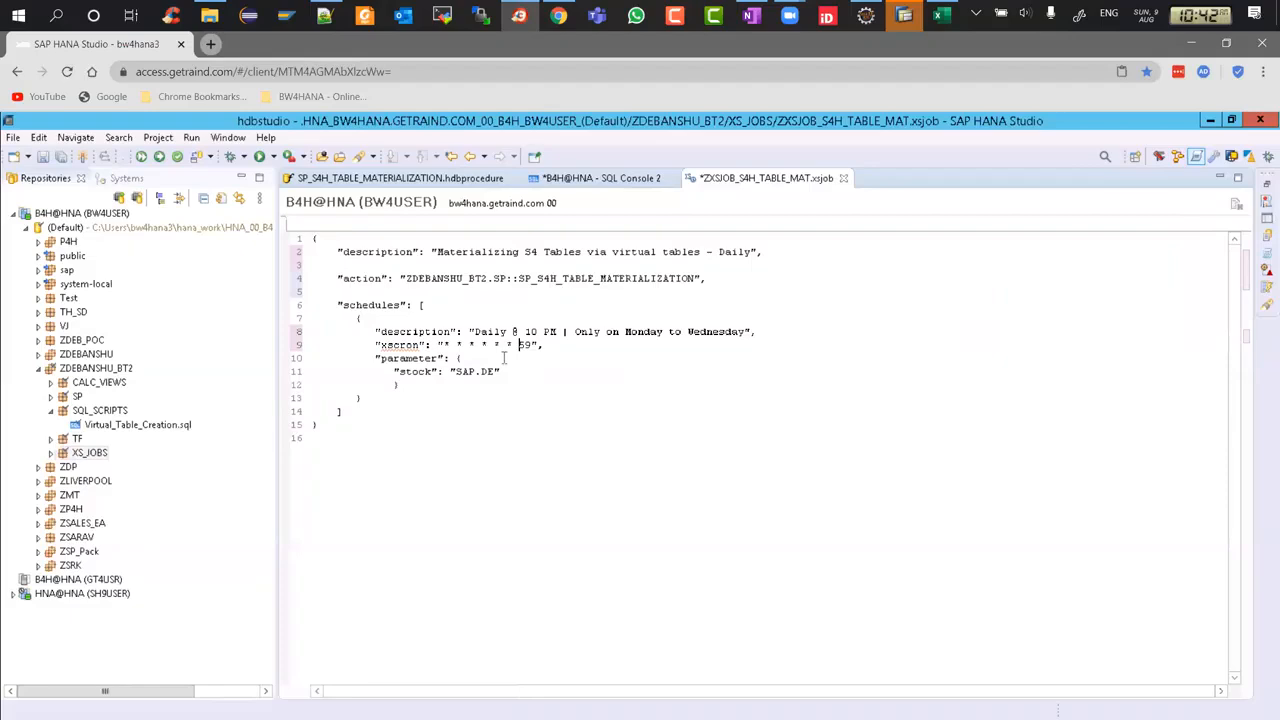
{"action": "key", "text": "Right"}
{"action": "key", "text": "Right"}
{"action": "key", "text": "BackSpace"}
{"action": "key", "text": "BackSpace"}
{"action": "type", "text": "*"}
Check the xscron field order in the OneNote table and set the day-of-week field to mon:wed in HANA Studio.
{"action": "left_click", "coordinate": [450, 344]}
{"action": "key", "text": "Right"}
{"action": "key", "text": "Right"}
{"action": "key", "text": "Right"}
{"action": "key", "text": "alt+Tab"}
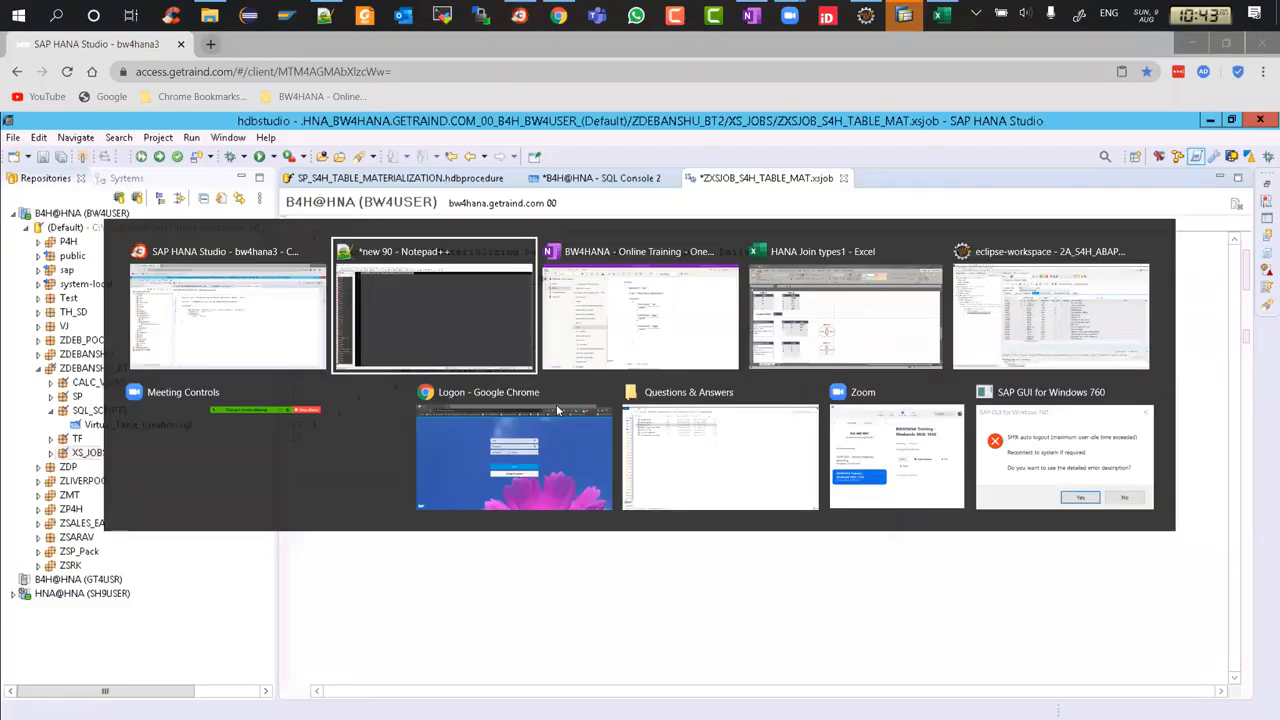
{"action": "left_click", "coordinate": [732, 349]}
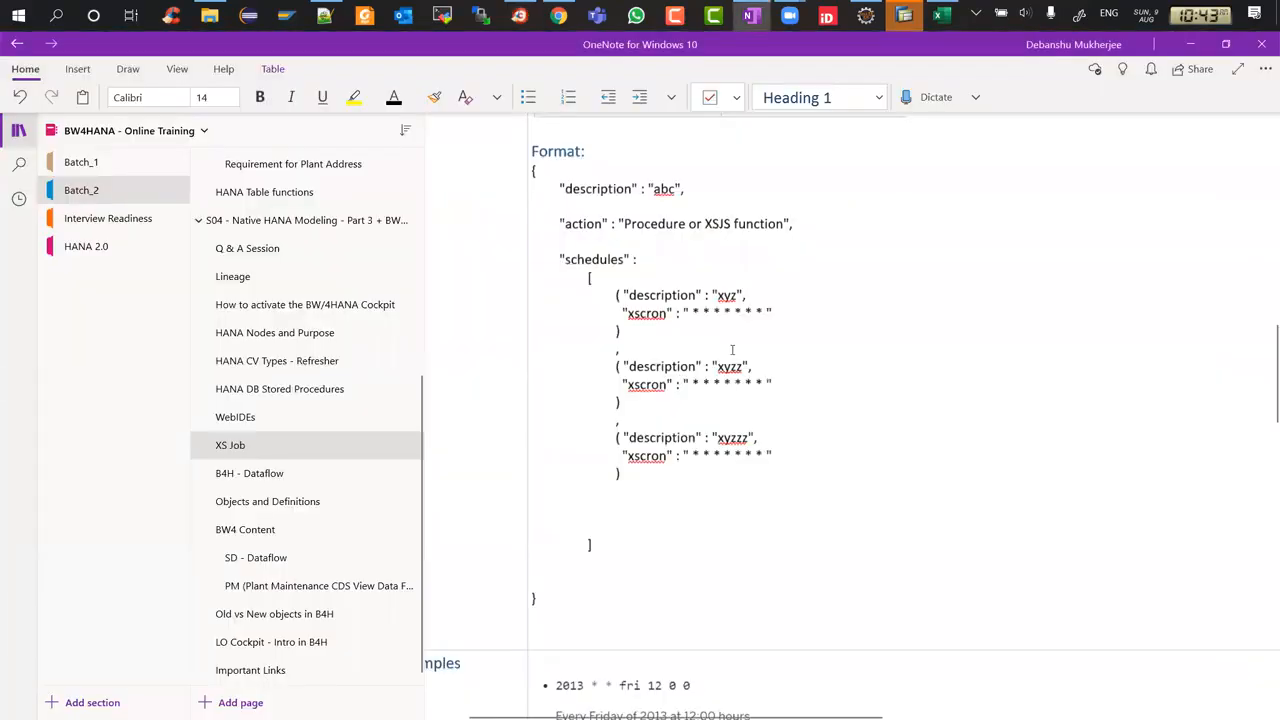
{"action": "scroll", "coordinate": [732, 349], "scroll_direction": "up", "scroll_amount": 4}
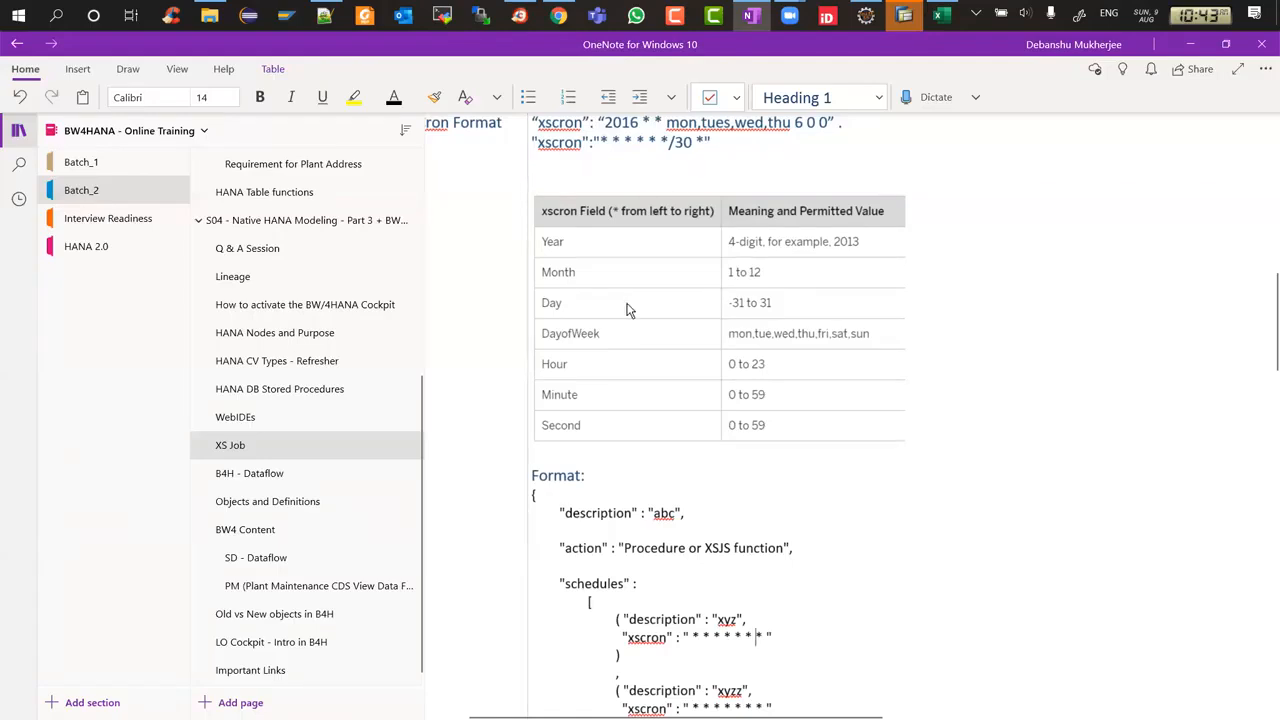
{"action": "key", "text": "alt+Tab"}
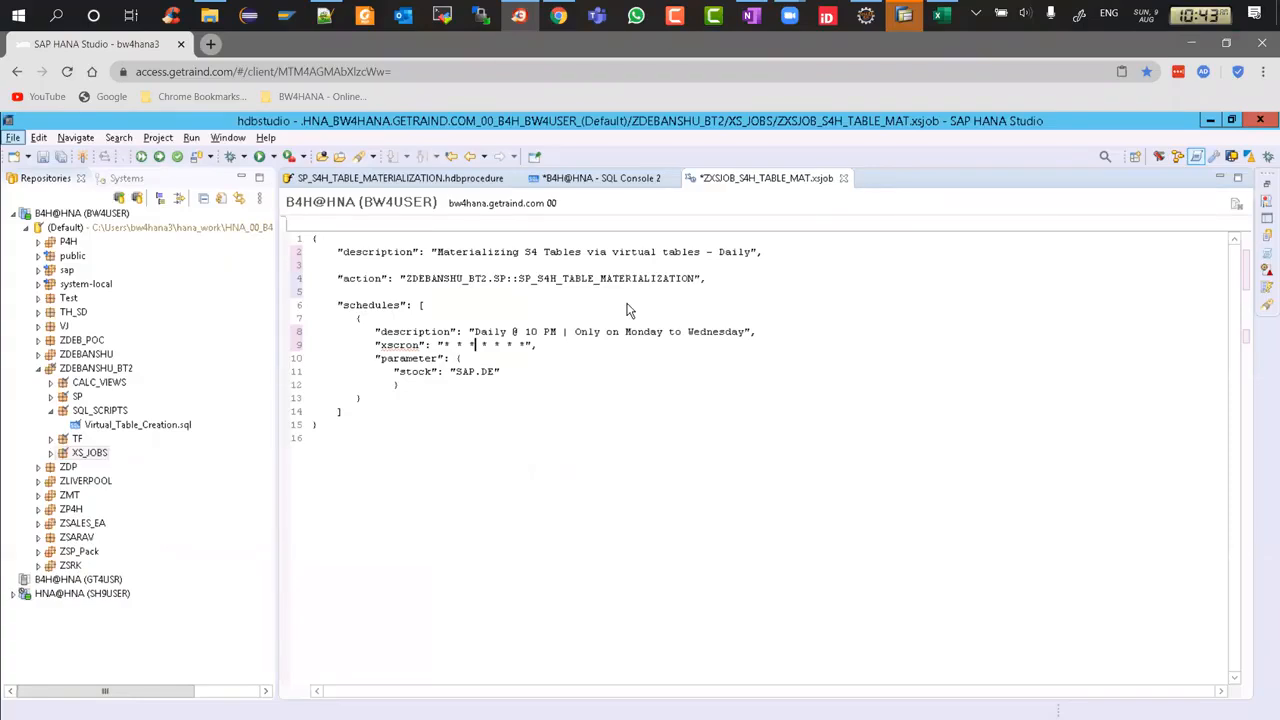
{"action": "key", "text": "Right"}
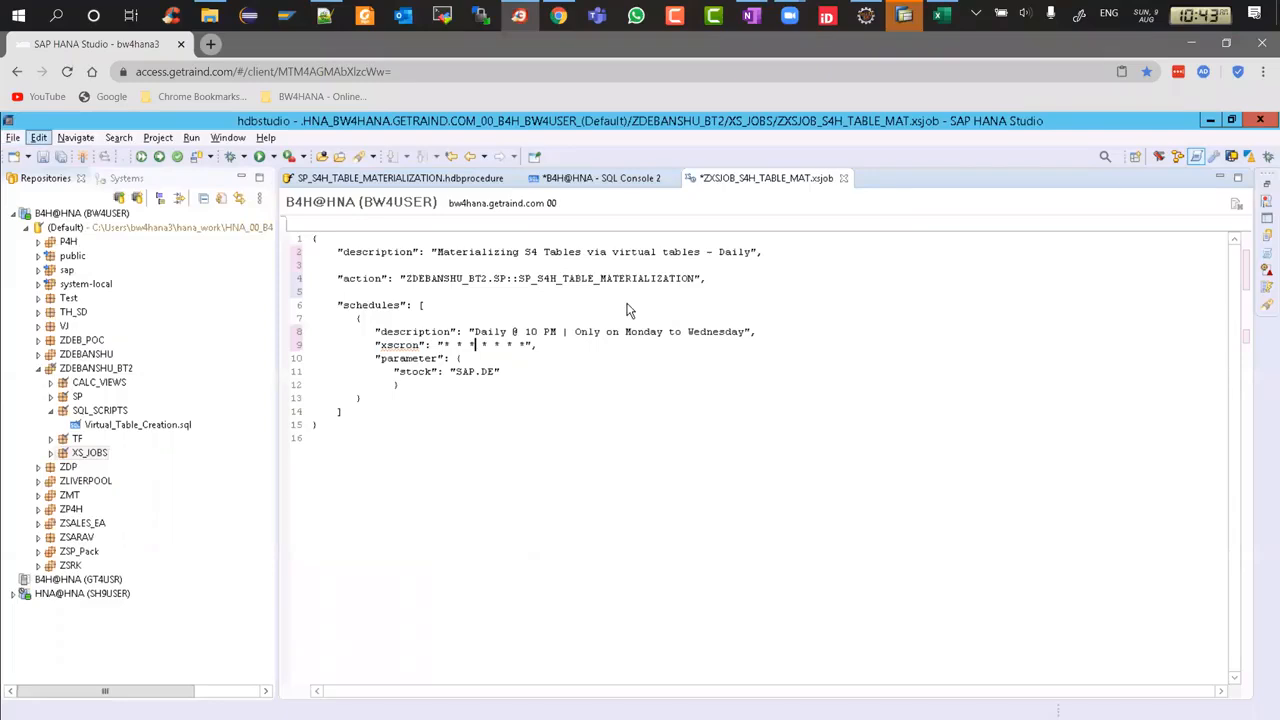
{"action": "key", "text": "Right"}
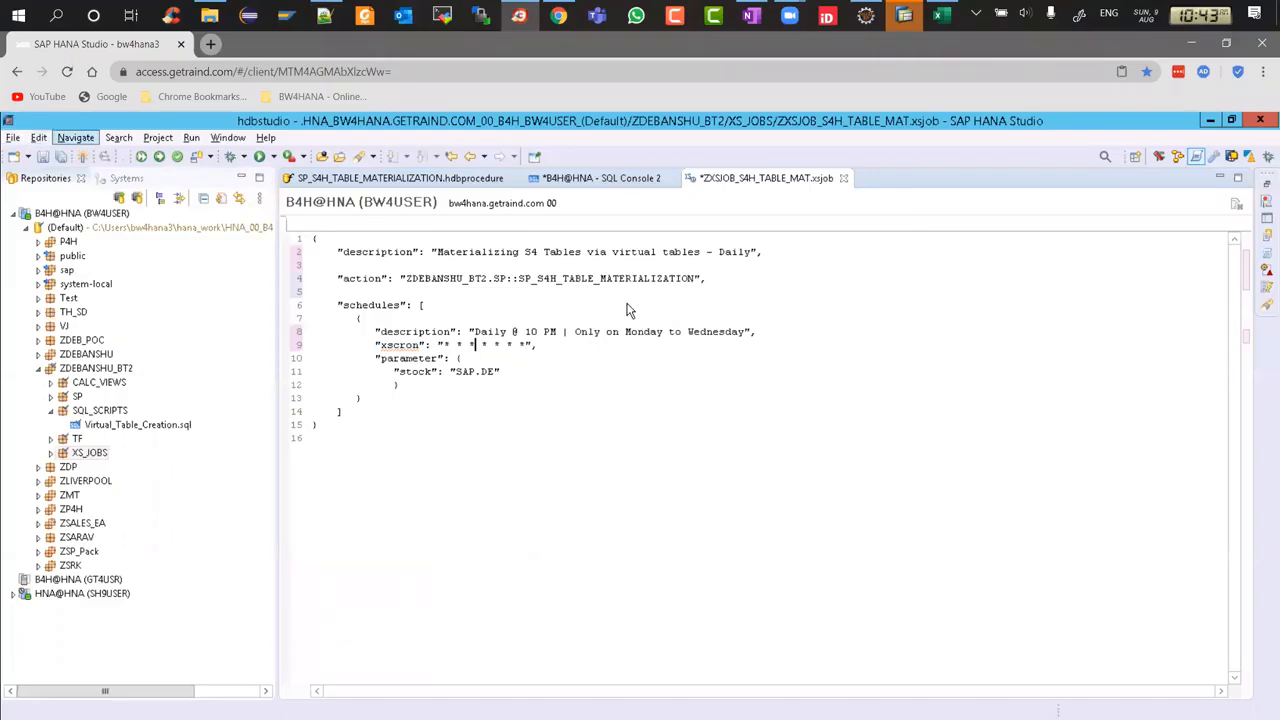
{"action": "left_click", "coordinate": [488, 345]}
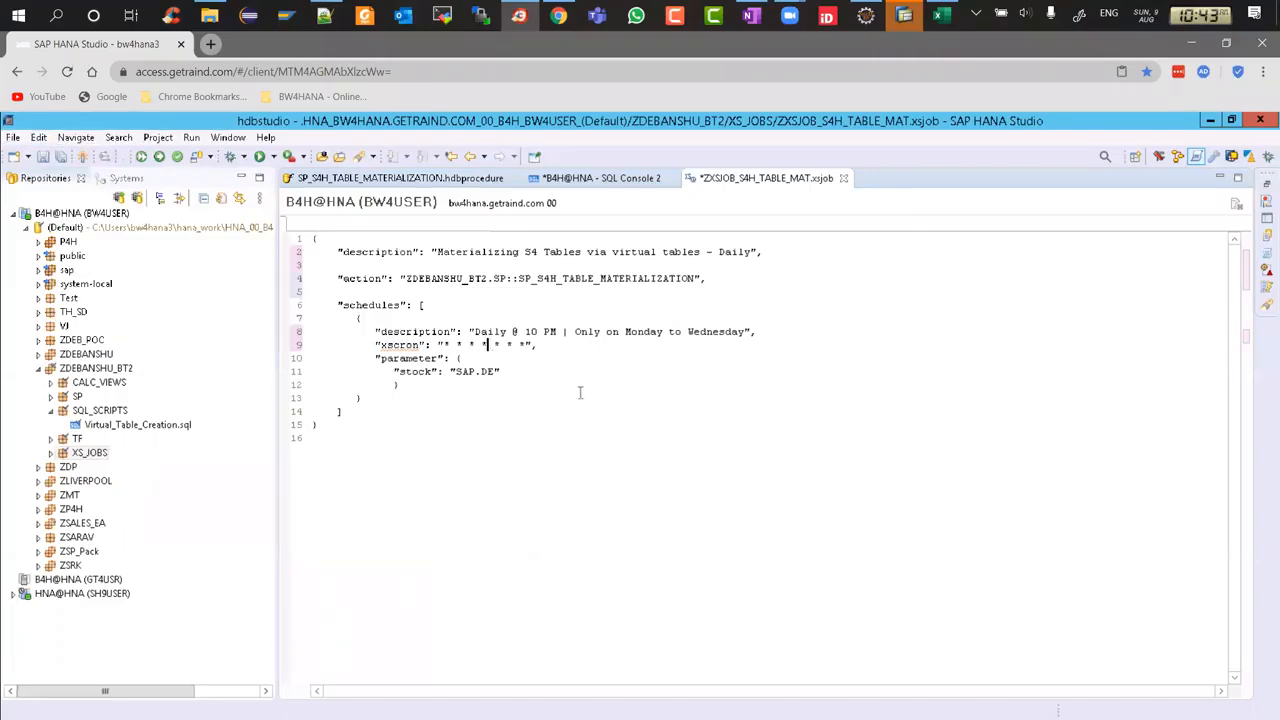
{"action": "key", "text": "BackSpace"}
{"action": "type", "text": "mon:wed"}
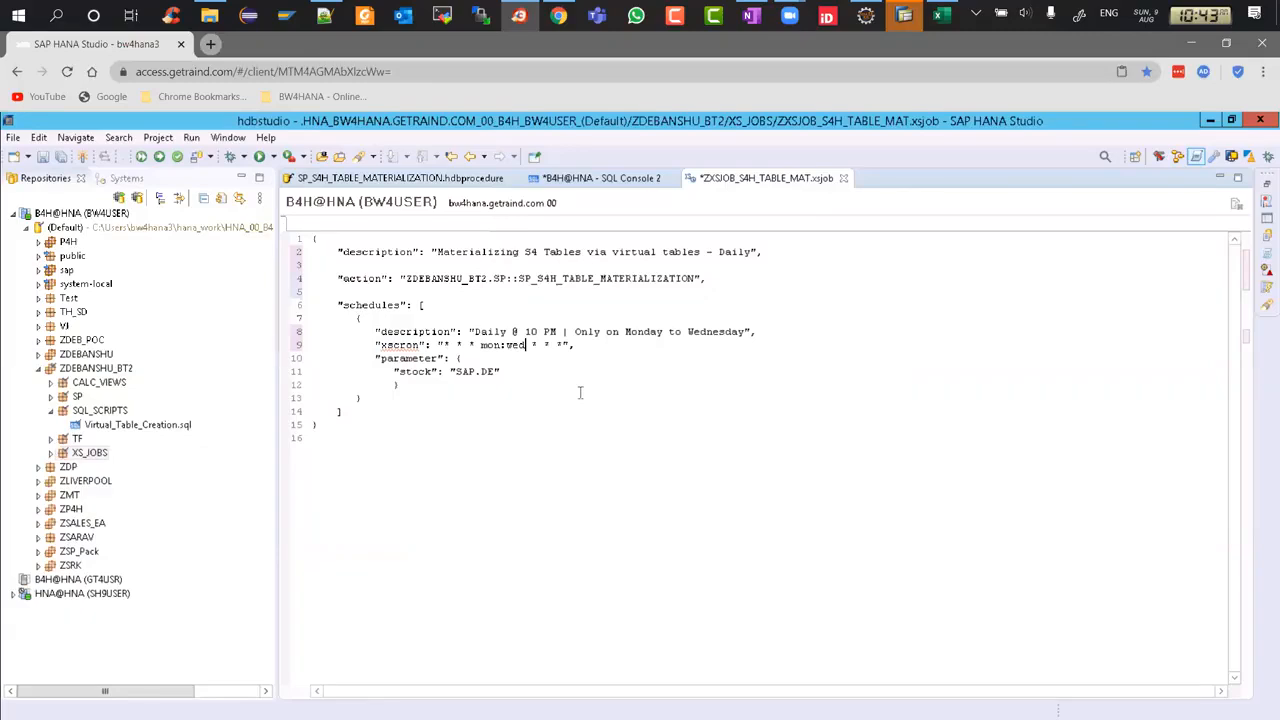
Set the xscron hour to 22 and both the minute and second to 0.
{"action": "key", "text": "Right"}
{"action": "key", "text": "Right"}
{"action": "key", "text": "BackSpace"}
{"action": "type", "text": "22"}
{"action": "key", "text": "Right"}
{"action": "key", "text": "BackSpace"}
{"action": "type", "text": "0"}
{"action": "key", "text": "Down"}
{"action": "key", "text": "Down"}
{"action": "key", "text": "BackSpace"}
{"action": "type", "text": "0"}
Add the time zone EST after 10 PM in the schedule entry's description.
{"action": "left_click", "coordinate": [548, 363]}
{"action": "left_click", "coordinate": [562, 331]}
{"action": "type", "text": "EST"}
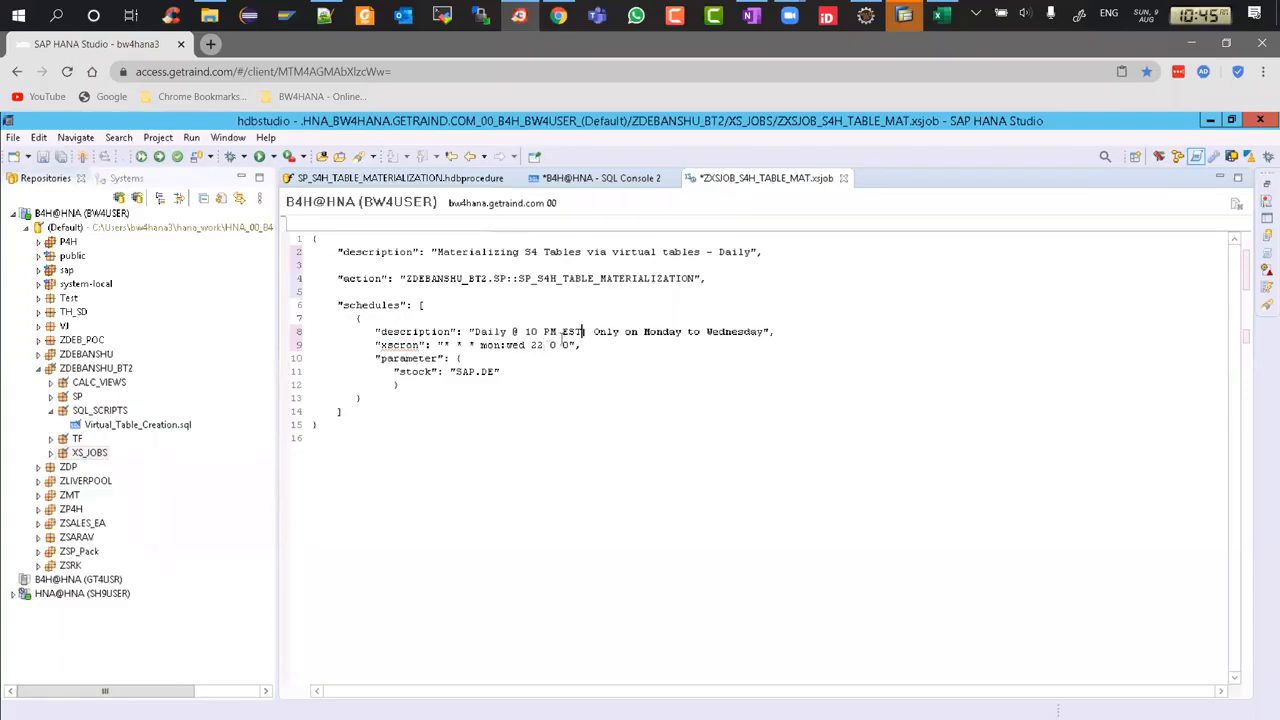
Insert a | separator after EST in the schedule entry's description and re-enter 22 as the xscron hour.
{"action": "key", "text": "Down"}
{"action": "key", "text": "Left"}
{"action": "key", "text": "Left"}
{"action": "key", "text": "Left"}
{"action": "key", "text": "Left"}
{"action": "key", "text": "Left"}
{"action": "key", "text": "Left"}
{"action": "key", "text": "Left"}
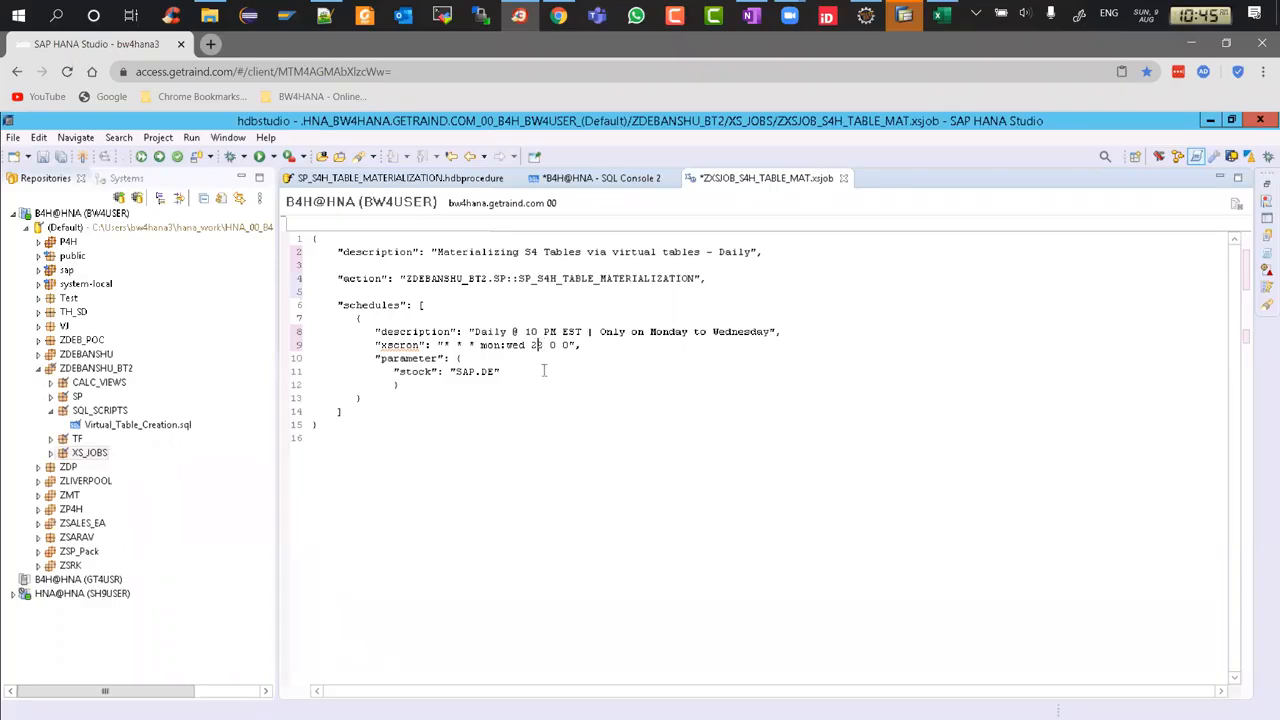
{"action": "key", "text": "Right"}
{"action": "key", "text": "BackSpace"}
{"action": "key", "text": "BackSpace"}
{"action": "type", "text": "3"}
{"action": "key", "text": "BackSpace"}
{"action": "type", "text": "22"}
Check the parameter list of the SP_S4H_TABLE_MATERIALIZATION procedure and delete the parameter block with the stock value from the job's schedule entry.
{"action": "left_click", "coordinate": [422, 180]}
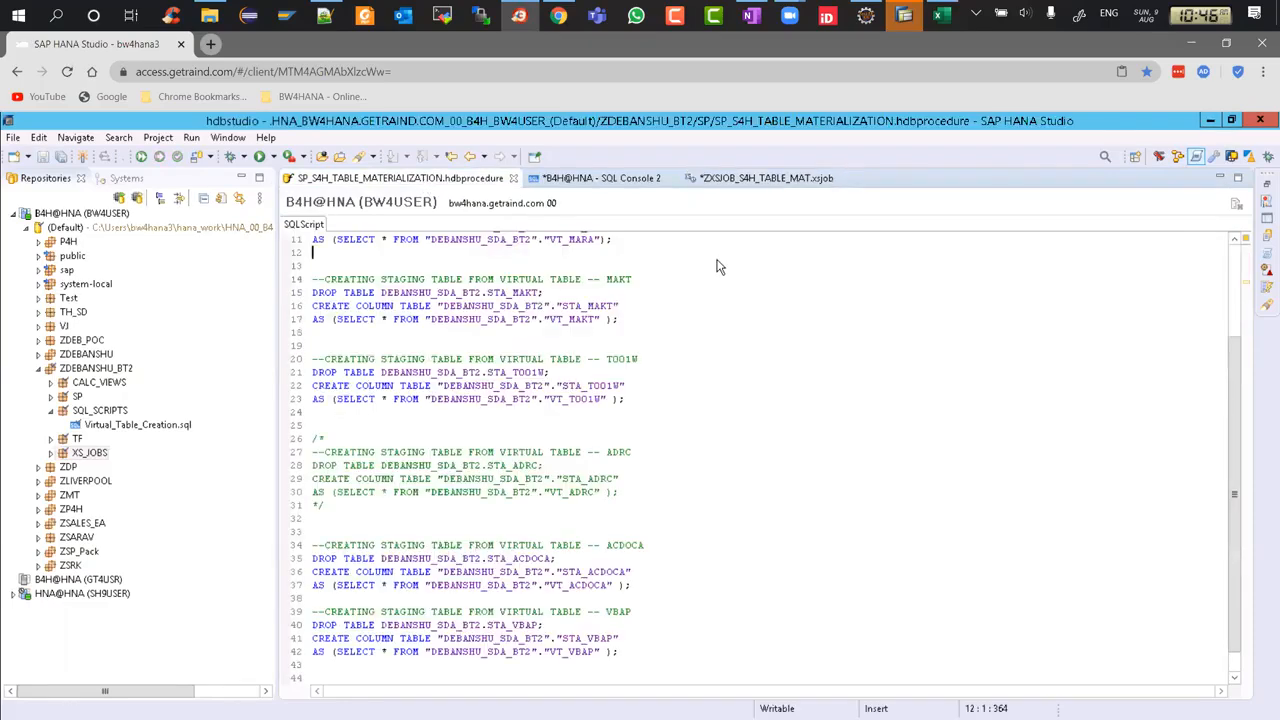
{"action": "scroll", "coordinate": [714, 262], "scroll_direction": "up", "scroll_amount": 4}
{"action": "left_click", "coordinate": [755, 239]}
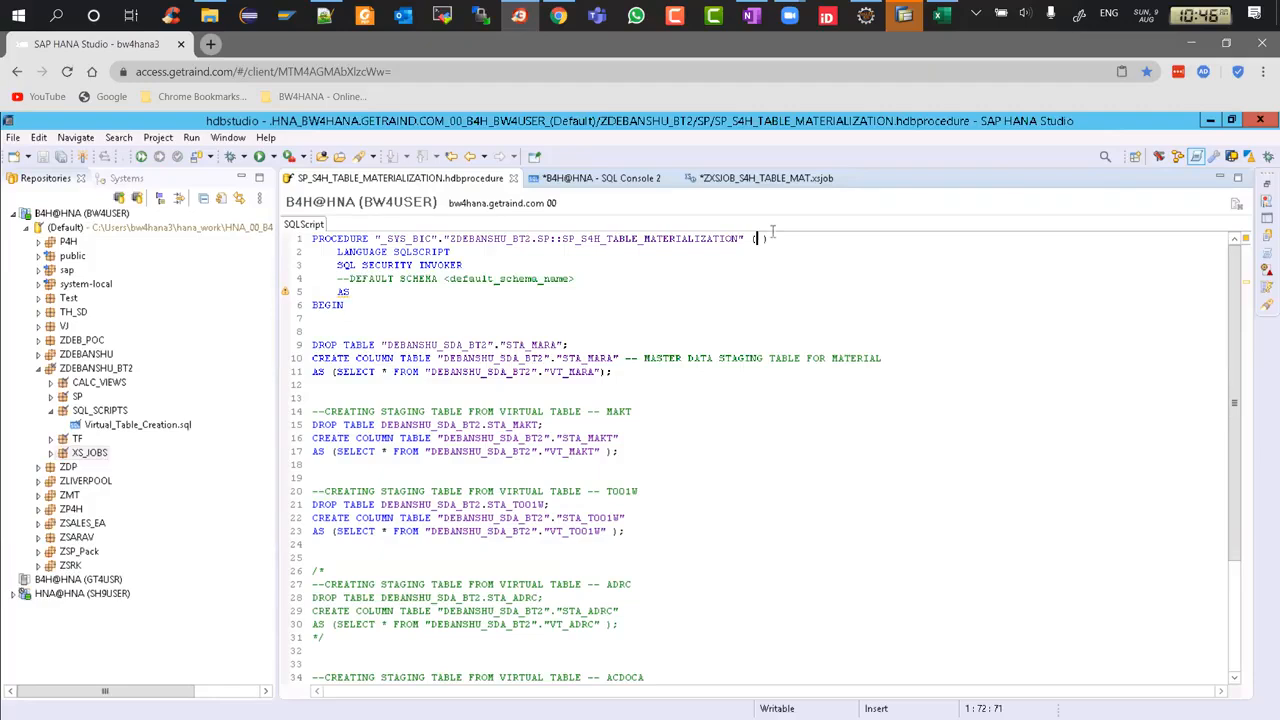
{"action": "left_click", "coordinate": [766, 178]}
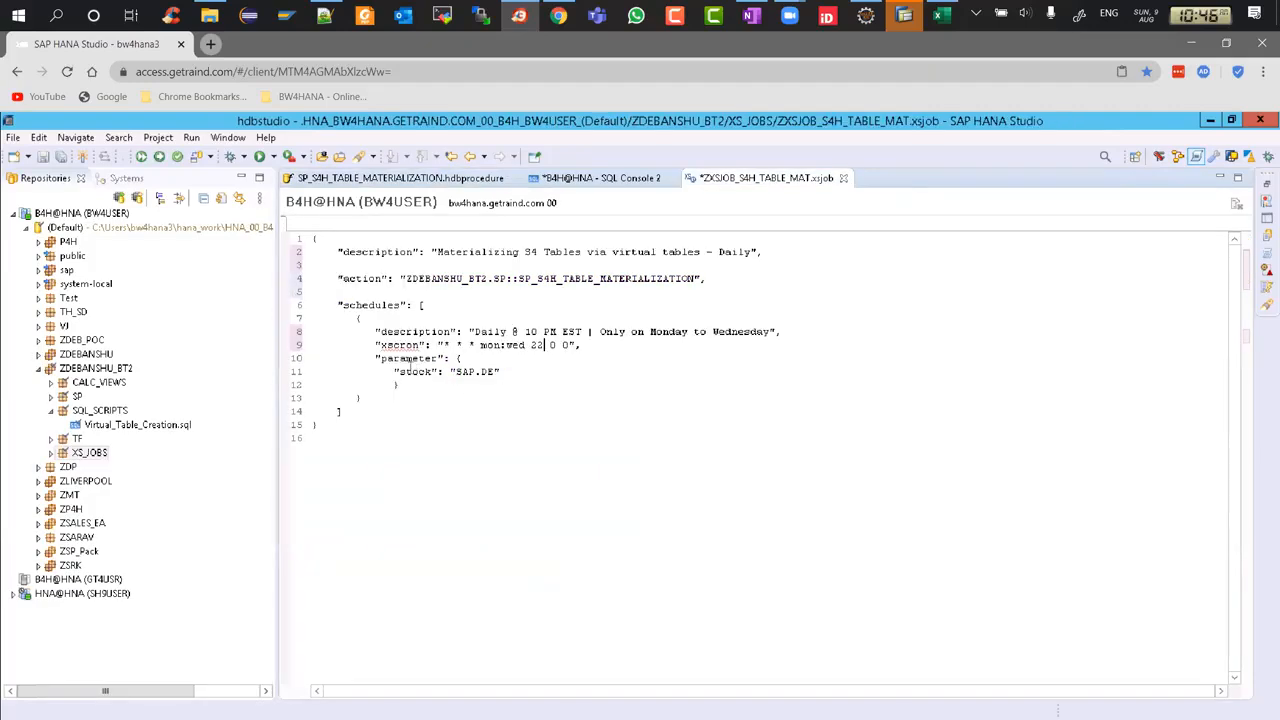
{"action": "left_click_drag", "start_coordinate": [381, 358], "coordinate": [437, 361]}
{"action": "left_click", "coordinate": [445, 360]}
{"action": "left_click", "coordinate": [469, 360]}
{"action": "key", "text": "Delete"}
{"action": "key", "text": "Delete"}
{"action": "key", "text": "Delete"}
{"action": "key", "text": "Delete"}
{"action": "key", "text": "Delete"}
{"action": "key", "text": "Delete"}
{"action": "key", "text": "Delete"}
{"action": "key", "text": "Delete"}
{"action": "key", "text": "Delete"}
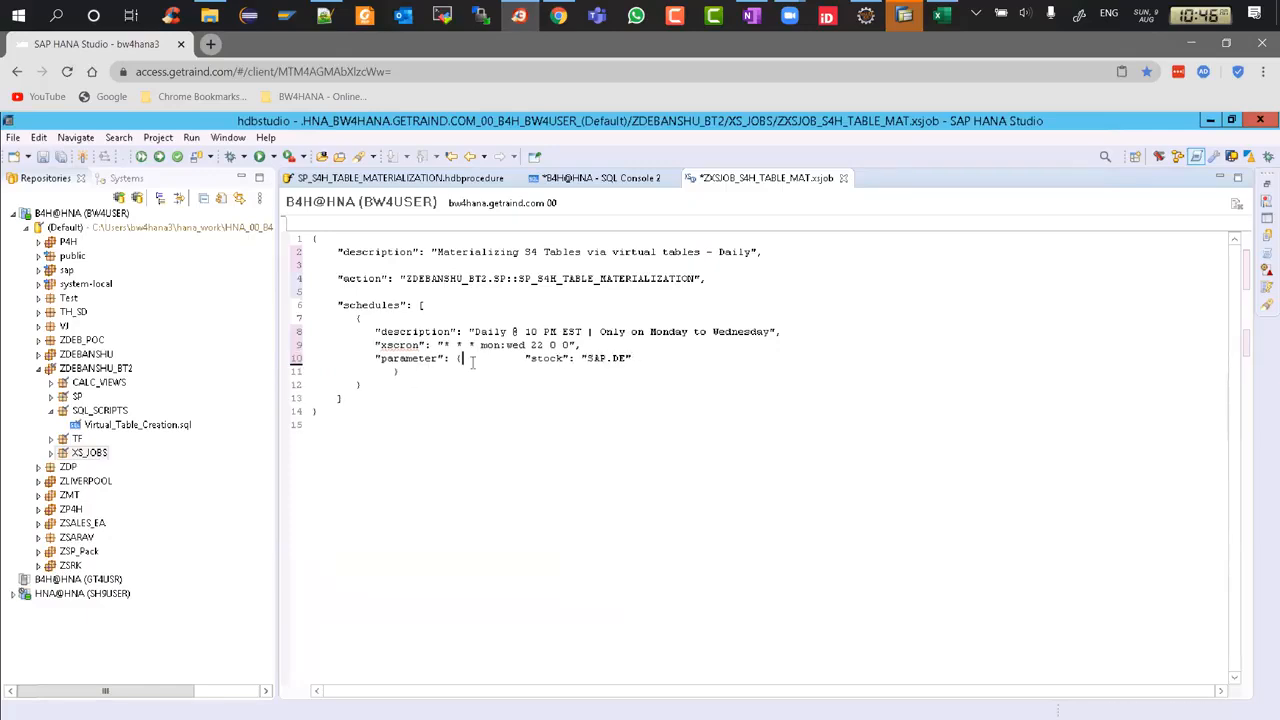
{"action": "key", "text": "Delete"}
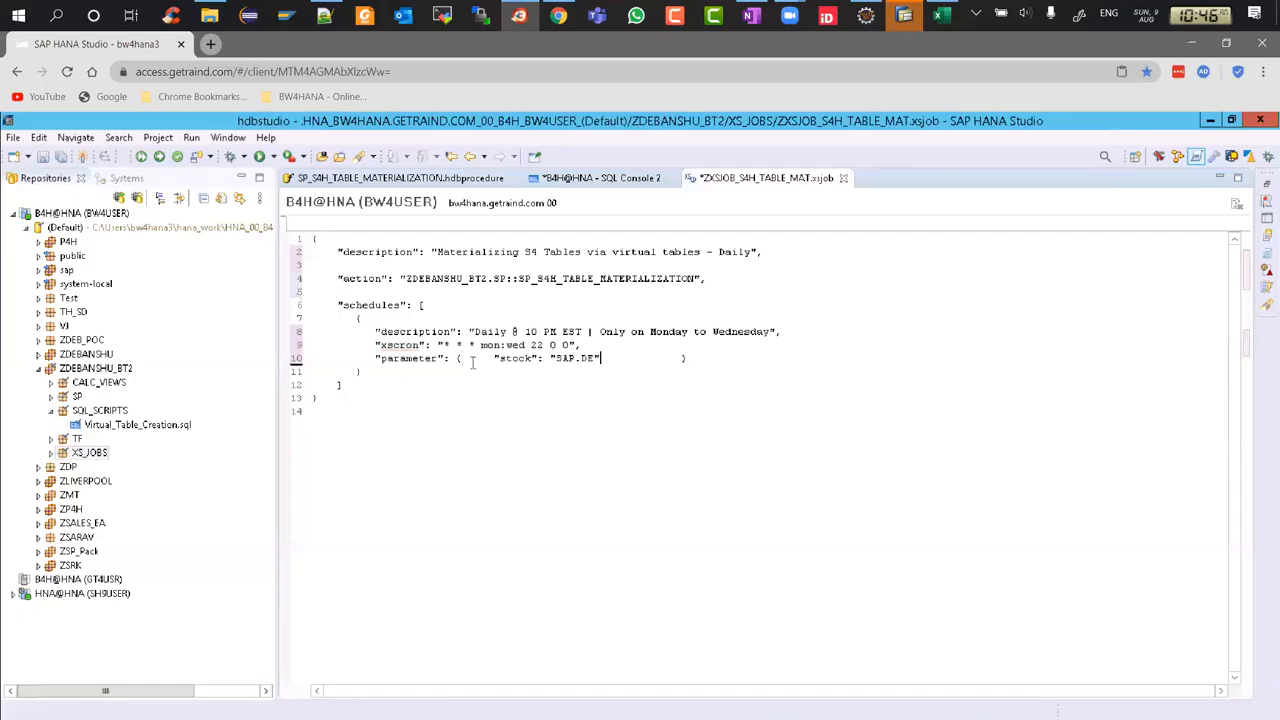
{"action": "key", "text": "Home"}
{"action": "key", "text": "shift+End"}
{"action": "key", "text": "Delete"}
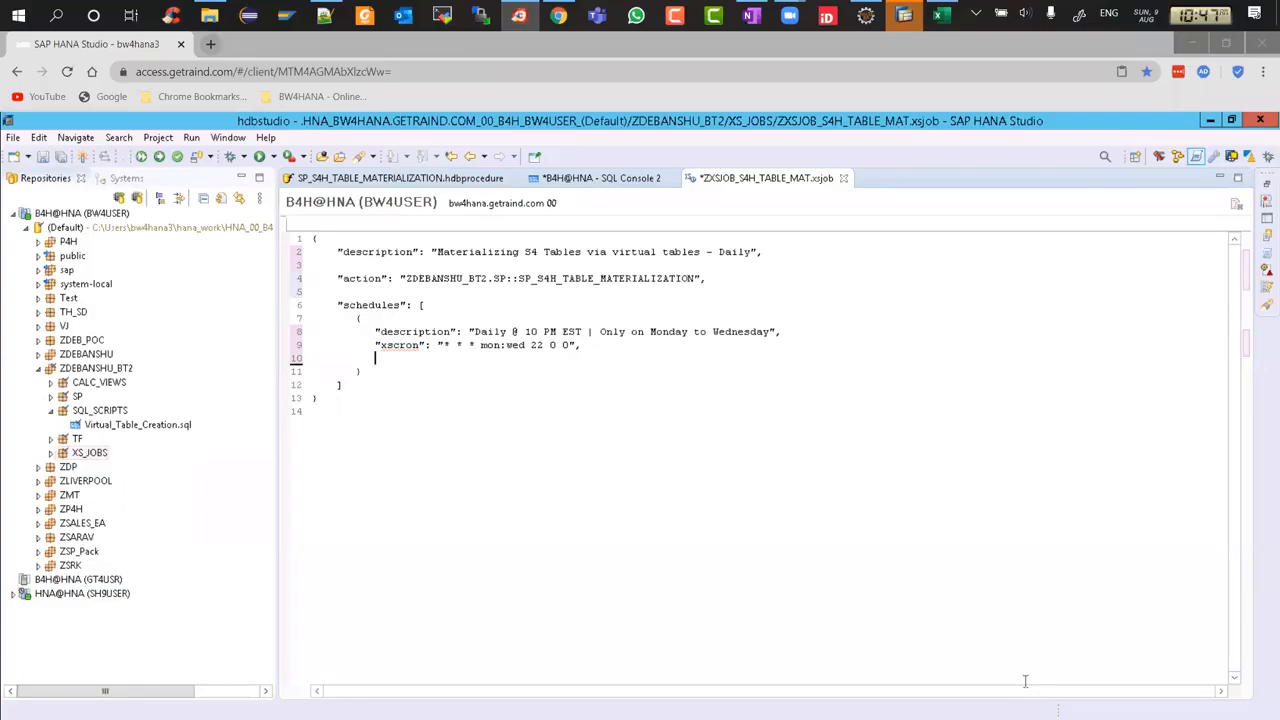
{"action": "left_click", "coordinate": [456, 360]}
{"action": "left_click_drag", "start_coordinate": [649, 332], "coordinate": [768, 331]}
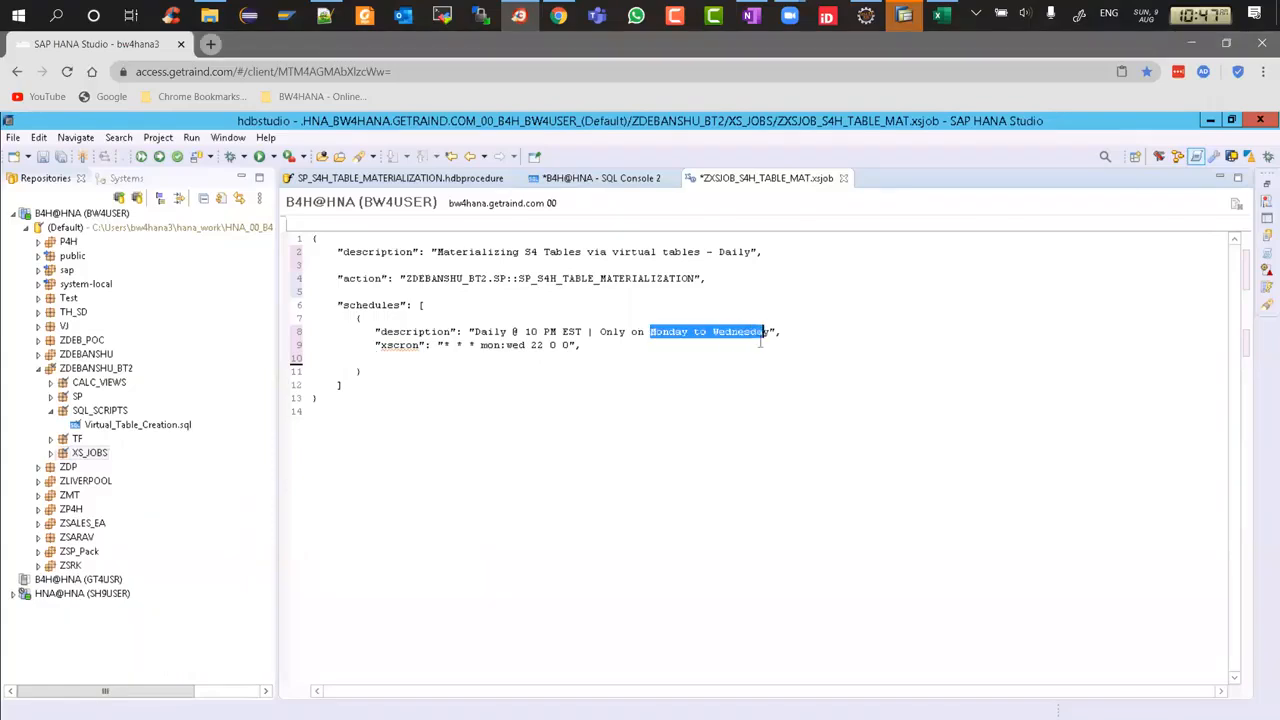
{"action": "left_click", "coordinate": [760, 342]}
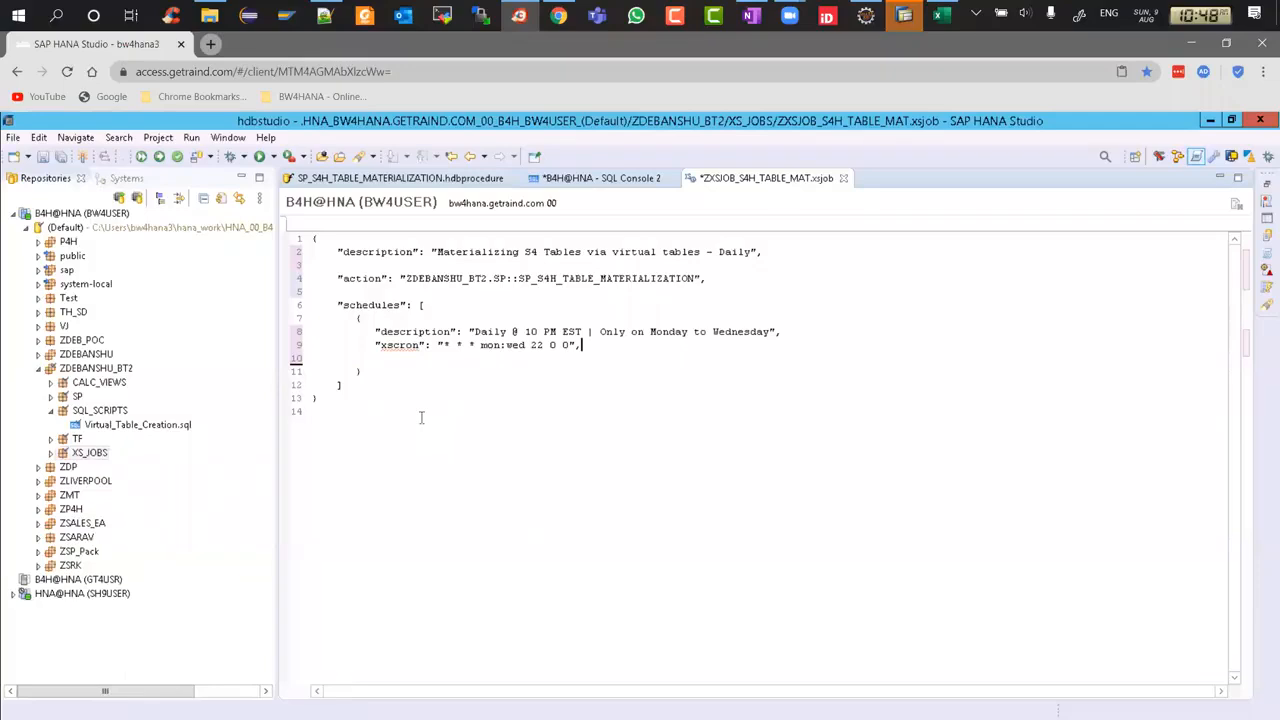
{"action": "left_click", "coordinate": [376, 331]}
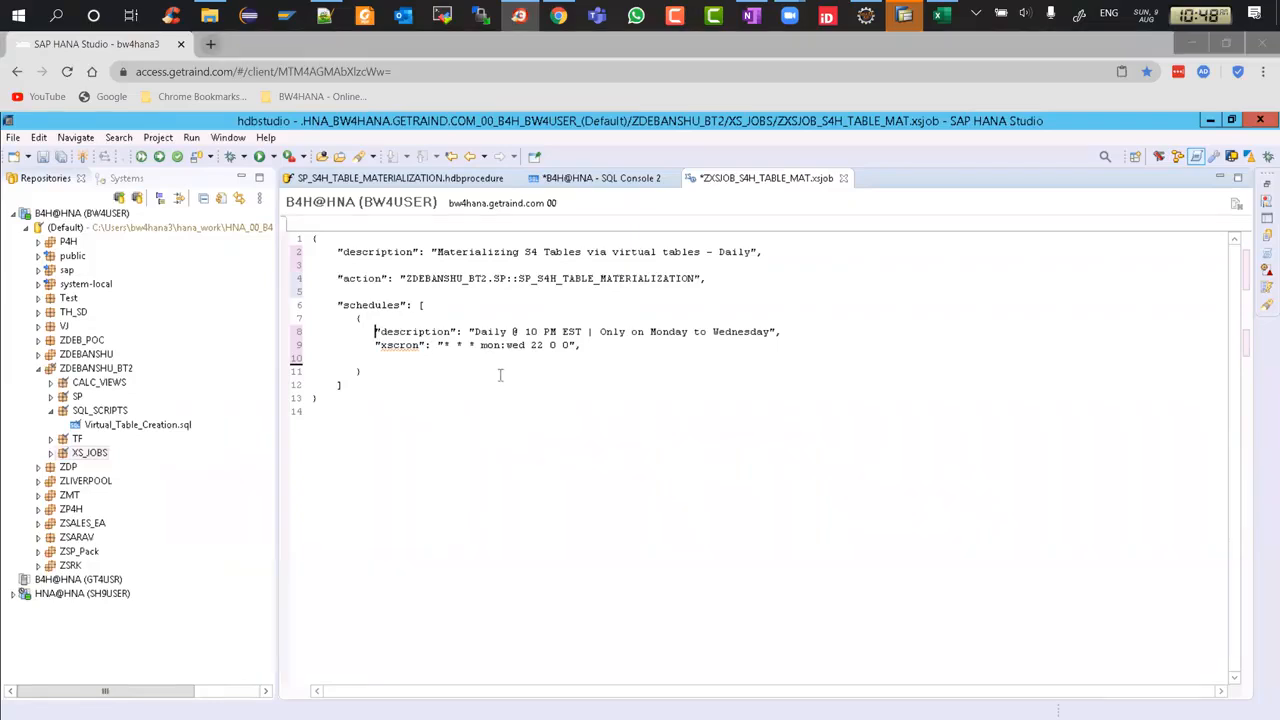
Check the schedules format in the OneNote XS Job notes and move the opening square bracket onto its own line in HANA Studio.
{"action": "key", "text": "alt+Tab"}
{"action": "key", "text": "alt+Tab"}
{"action": "scroll", "coordinate": [748, 400], "scroll_direction": "down", "scroll_amount": 3}
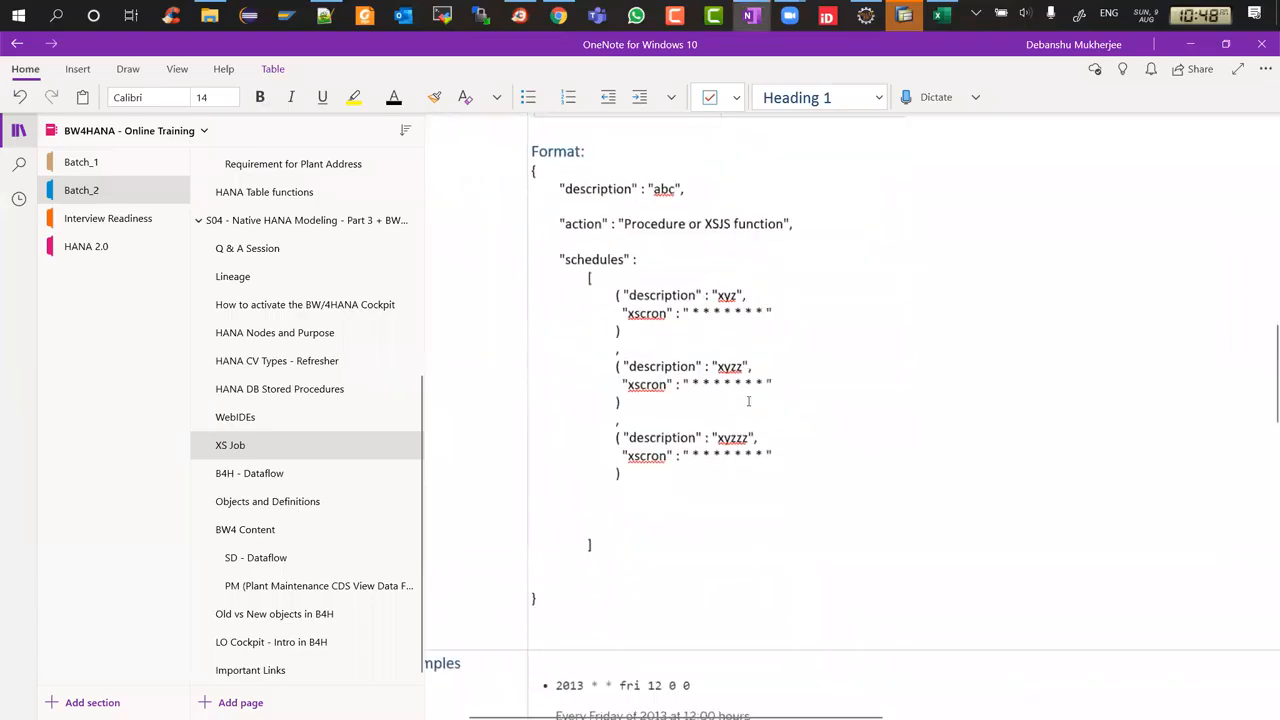
{"action": "key", "text": "alt+Tab"}
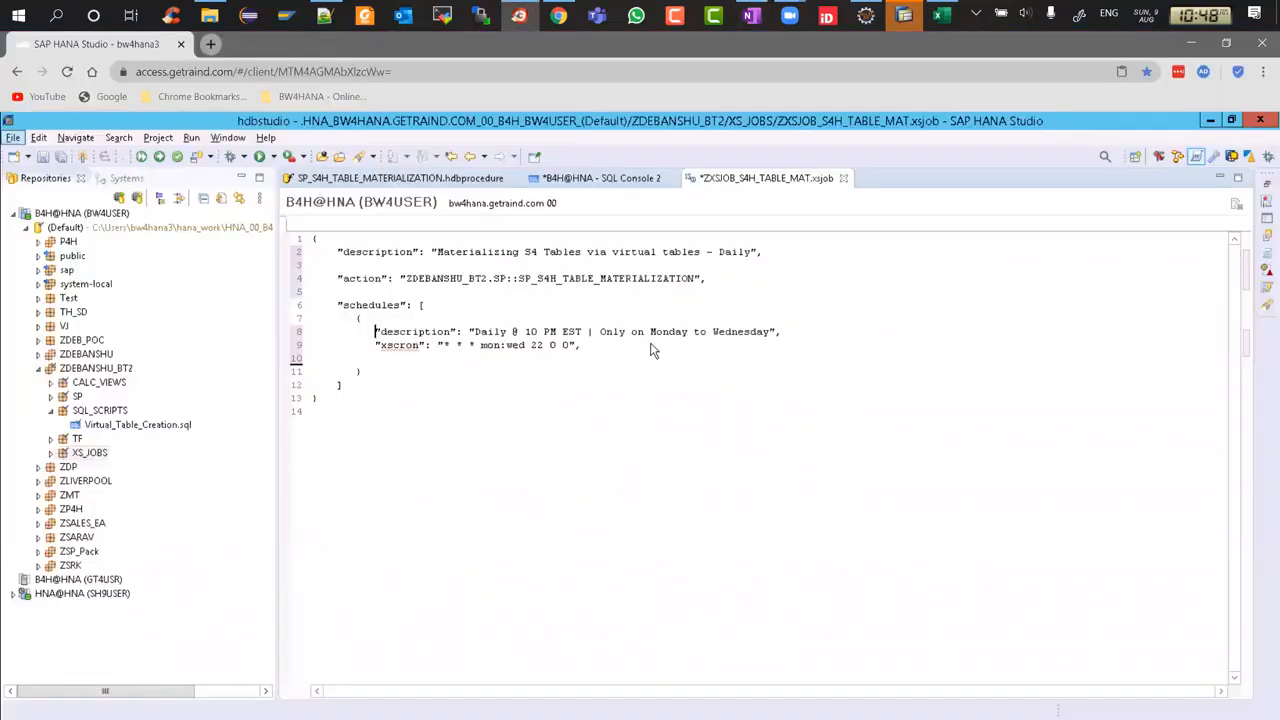
{"action": "left_click", "coordinate": [420, 306]}
{"action": "key", "text": "Return"}
{"action": "key", "text": "Return"}
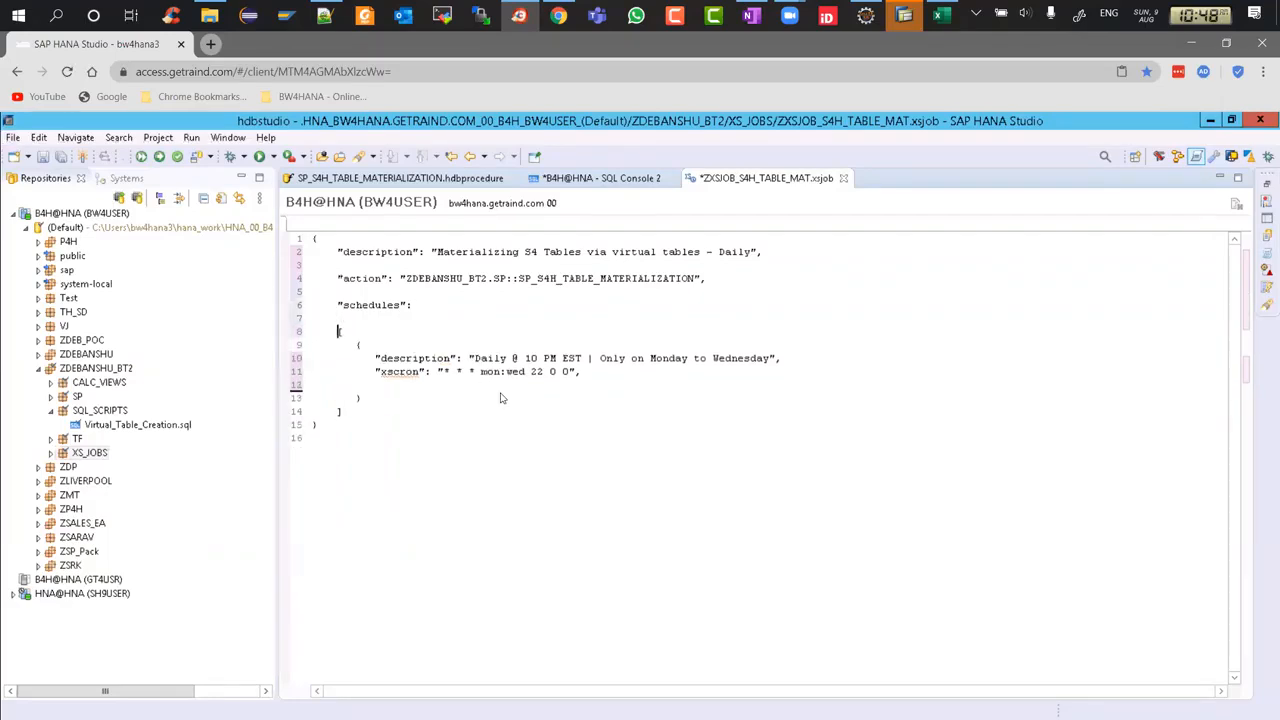
In the OneNote format sample, replace the parentheses around the first schedule entry with curly braces, matching the job file in HANA Studio.
{"action": "key", "text": "alt+Tab"}
{"action": "key", "text": "alt+Tab"}
{"action": "key", "text": "alt+Tab"}
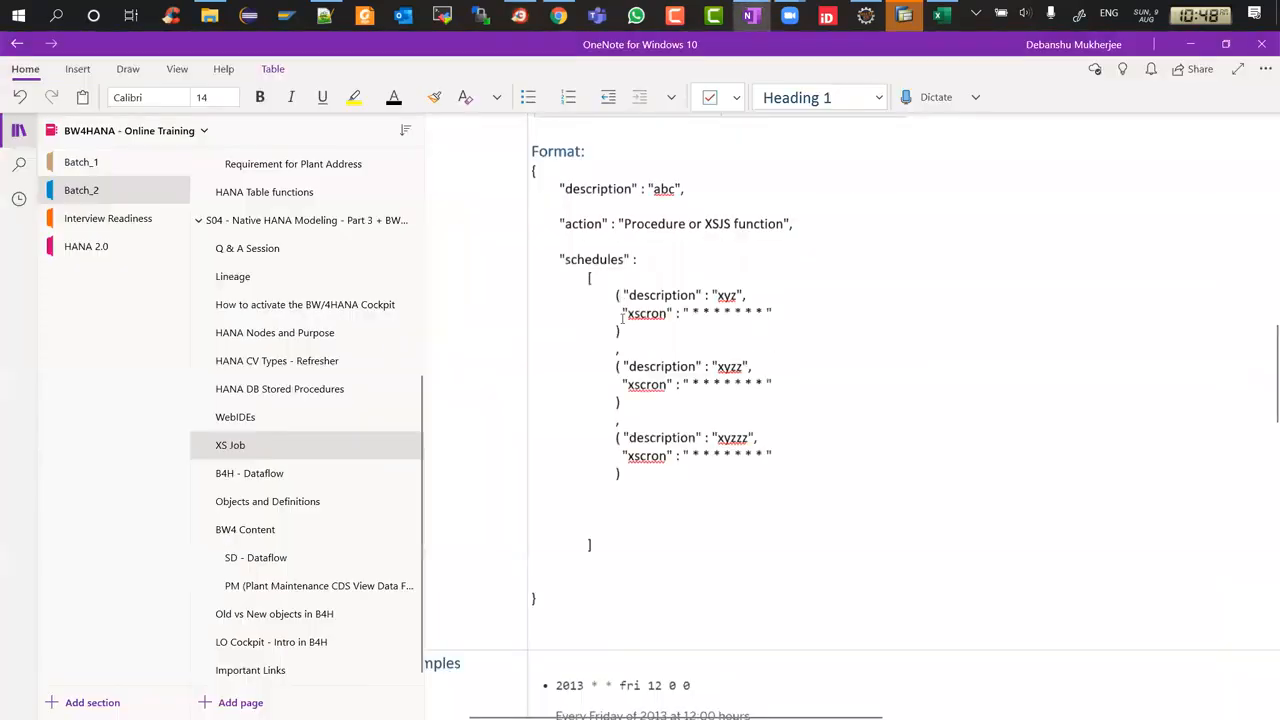
{"action": "type", "text": "{"}
{"action": "key", "text": "Down"}
{"action": "key", "text": "Down"}
{"action": "key", "text": "BackSpace"}
{"action": "key", "text": "alt+Tab"}
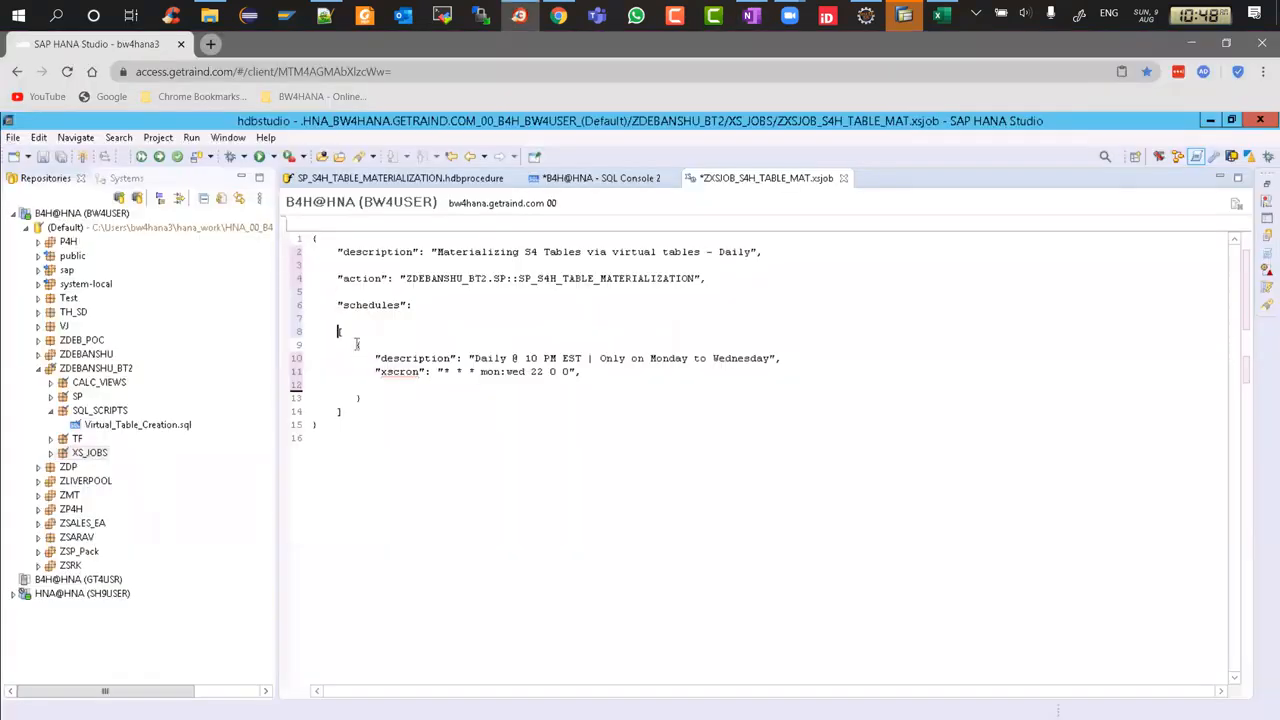
{"action": "key", "text": "alt+Tab"}
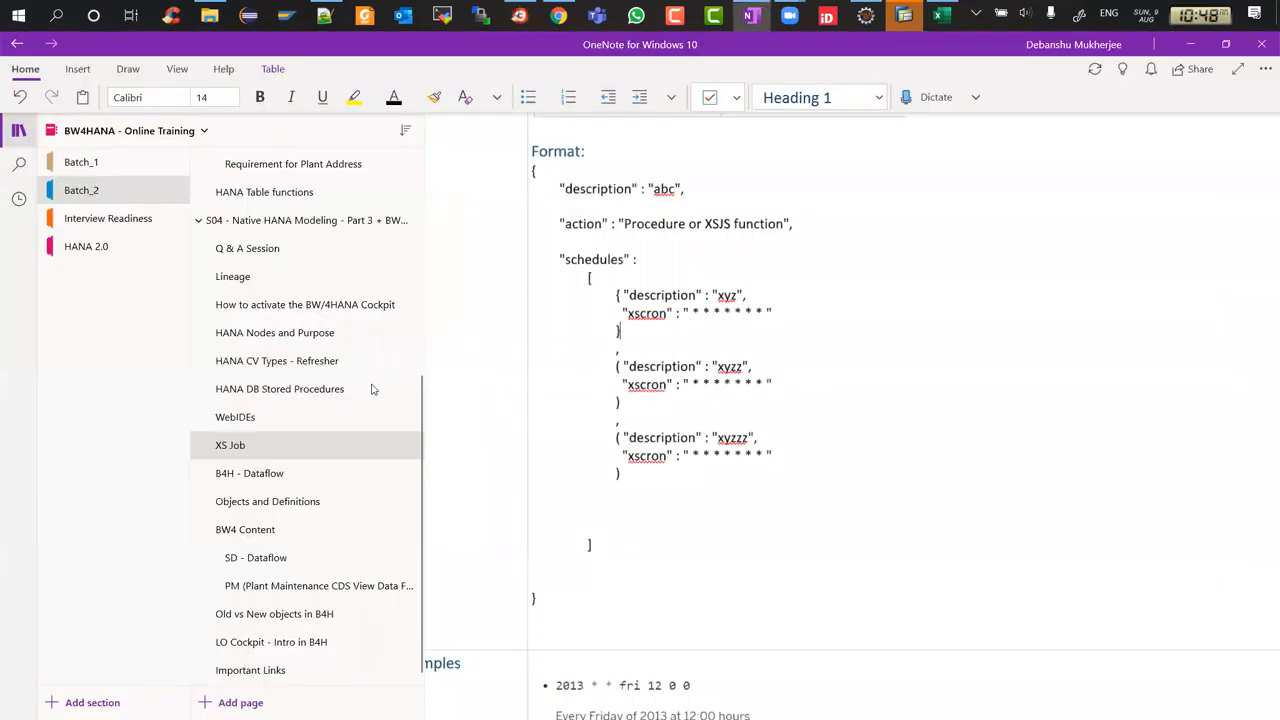
{"action": "key", "text": "alt+Tab"}
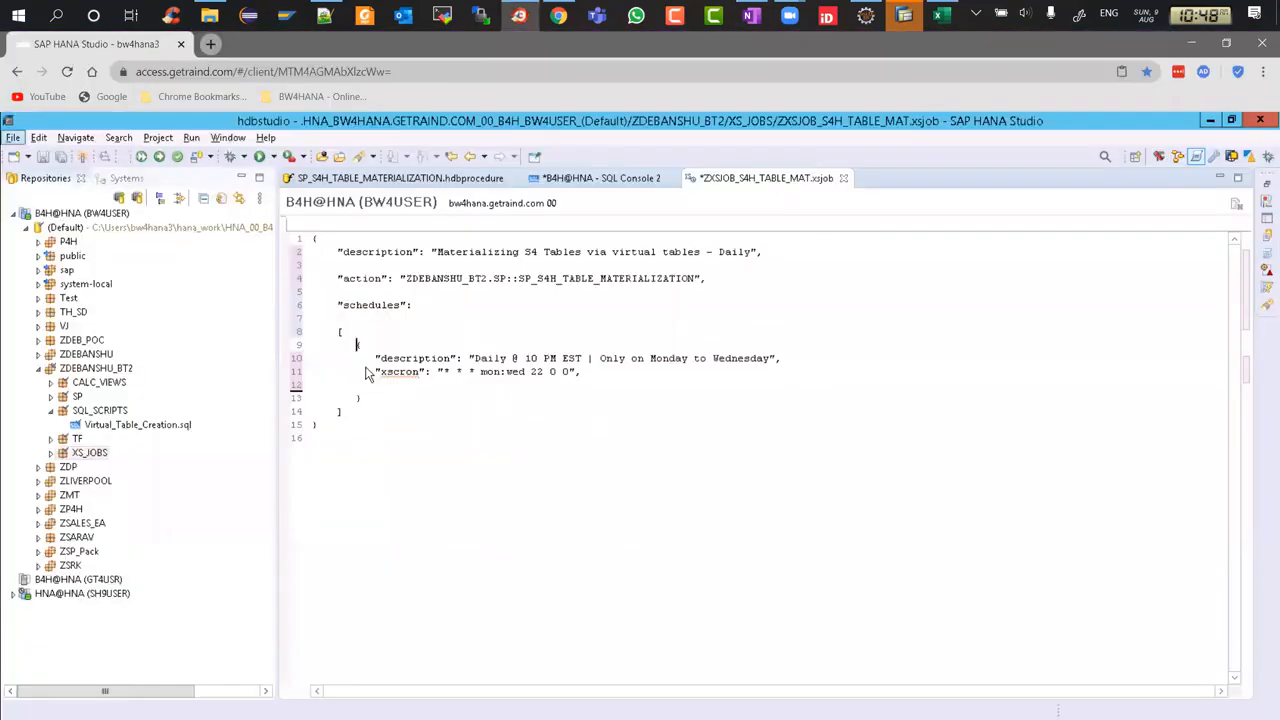
Duplicate the schedule entry in the job file as a second entry, separated from the first by a comma.
{"action": "left_click_drag", "start_coordinate": [356, 345], "coordinate": [417, 395]}
{"action": "key", "text": "ctrl+c"}
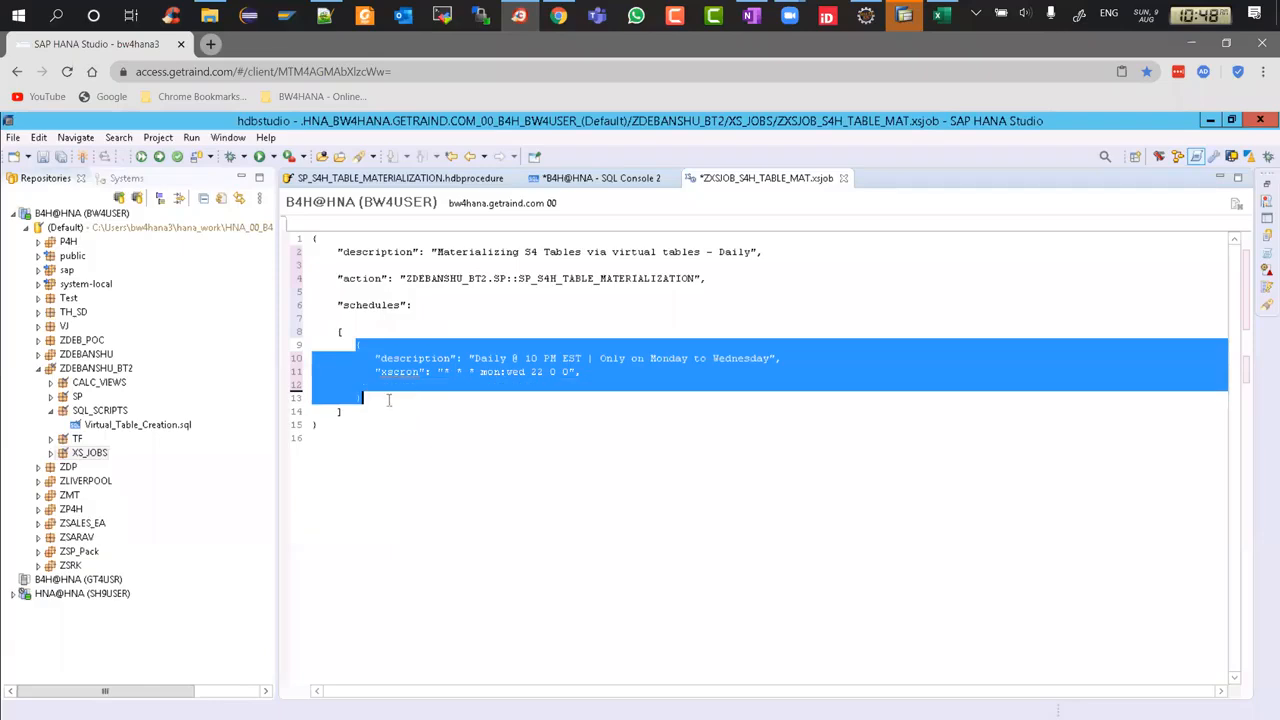
{"action": "left_click", "coordinate": [389, 400]}
{"action": "key", "text": "Return"}
{"action": "type", "text": ","}
{"action": "key", "text": "Return"}
{"action": "key", "text": "Return"}
{"action": "key", "text": "ctrl+v"}
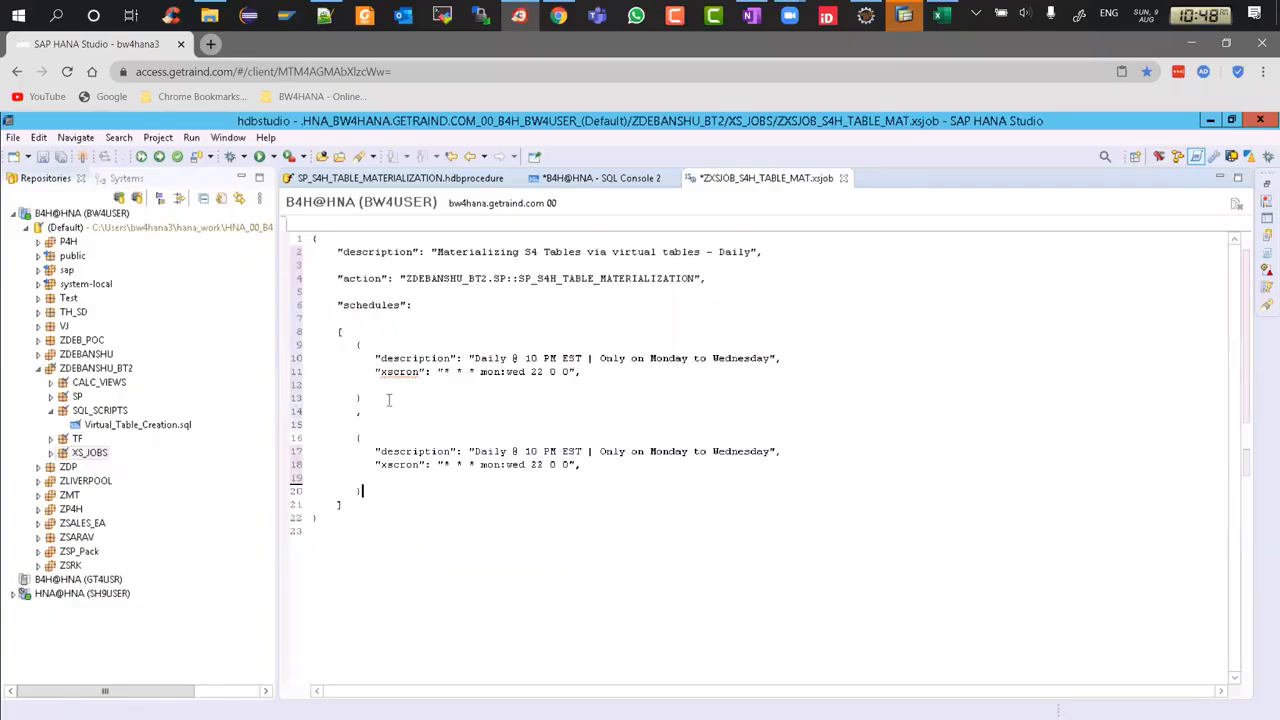
Change the frequency and time in the second schedule's description to "Hourly between 5 and 11 PM EST".
{"action": "left_click", "coordinate": [506, 451]}
{"action": "key", "text": "BackSpace"}
{"action": "key", "text": "BackSpace"}
{"action": "key", "text": "BackSpace"}
{"action": "key", "text": "BackSpace"}
{"action": "key", "text": "BackSpace"}
{"action": "type", "text": "Hourly"}
{"action": "left_click", "coordinate": [525, 453]}
{"action": "key", "text": "BackSpace"}
{"action": "type", "text": "betw"}
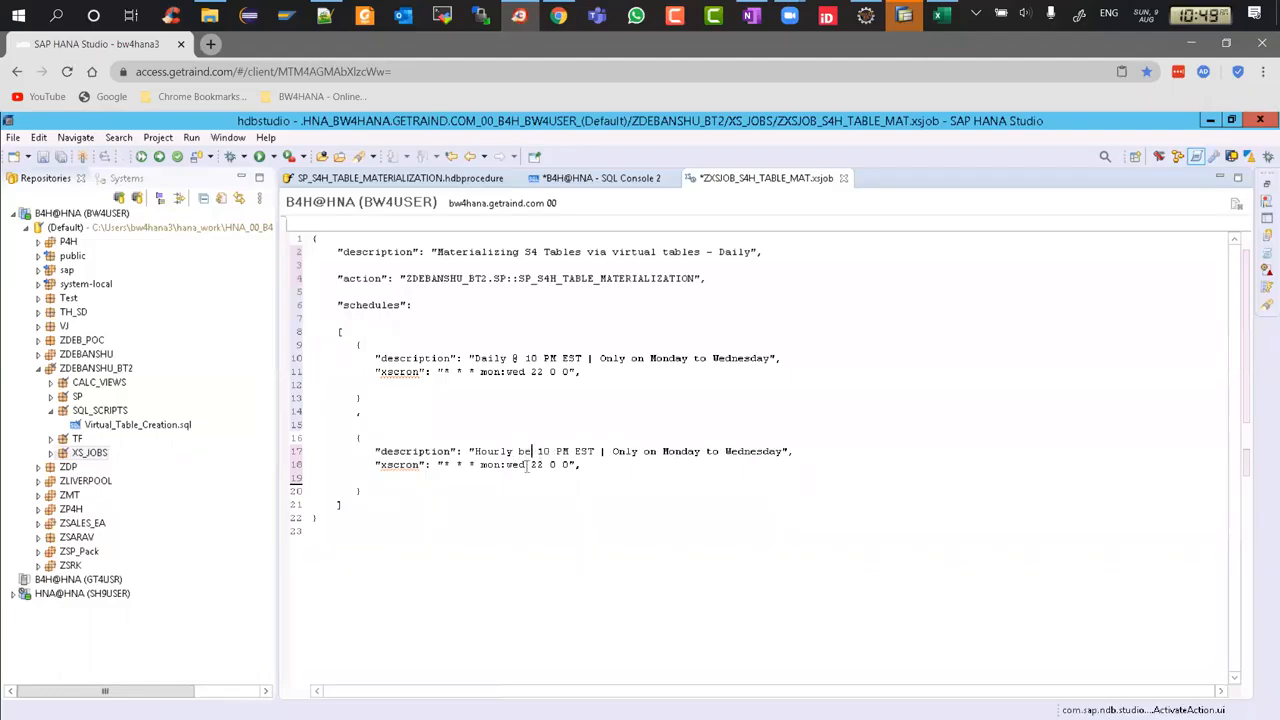
{"action": "type", "text": "een 5"}
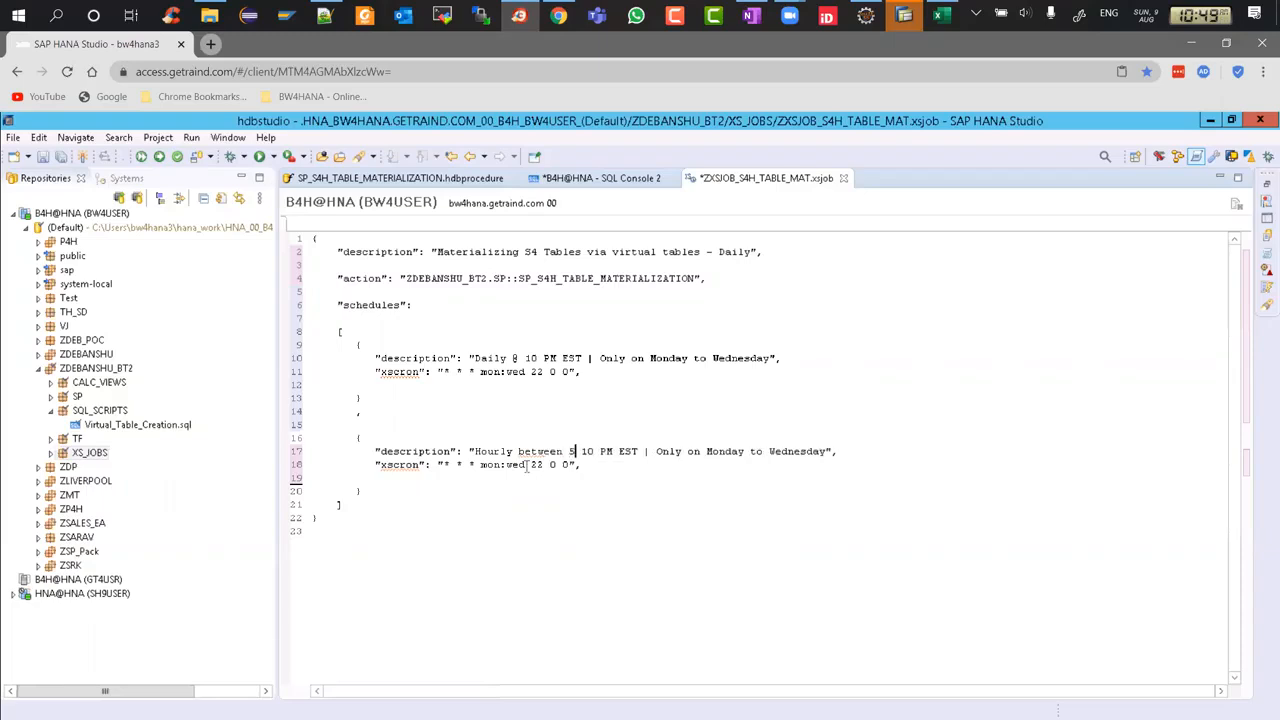
{"action": "type", "text": " and"}
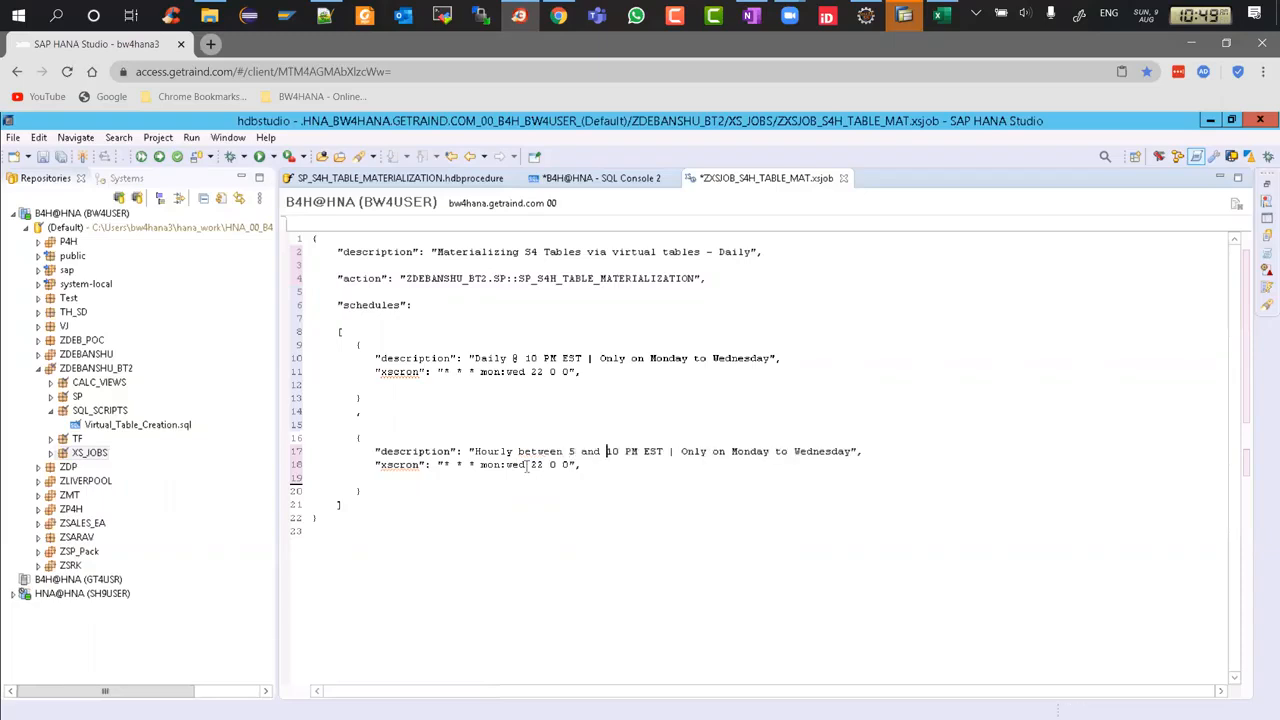
{"action": "key", "text": "Delete"}
{"action": "type", "text": "1"}
Change the day range in the second schedule's description to Thursday to Sunday.
{"action": "double_click", "coordinate": [745, 452]}
{"action": "type", "text": "Thur"}
{"action": "type", "text": "sday"}
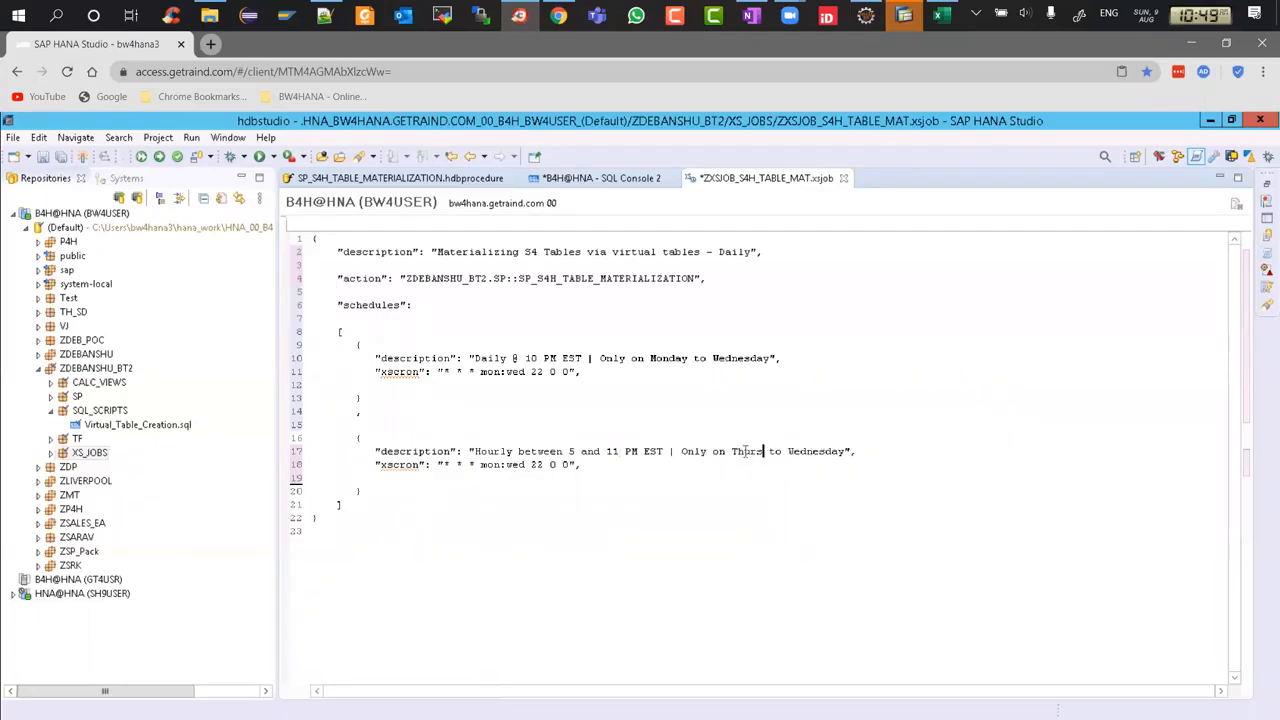
{"action": "left_click", "coordinate": [864, 453]}
{"action": "key", "text": "BackSpace"}
{"action": "key", "text": "BackSpace"}
{"action": "key", "text": "BackSpace"}
{"action": "key", "text": "BackSpace"}
{"action": "key", "text": "BackSpace"}
{"action": "key", "text": "BackSpace"}
{"action": "key", "text": "BackSpace"}
{"action": "key", "text": "BackSpace"}
{"action": "key", "text": "BackSpace"}
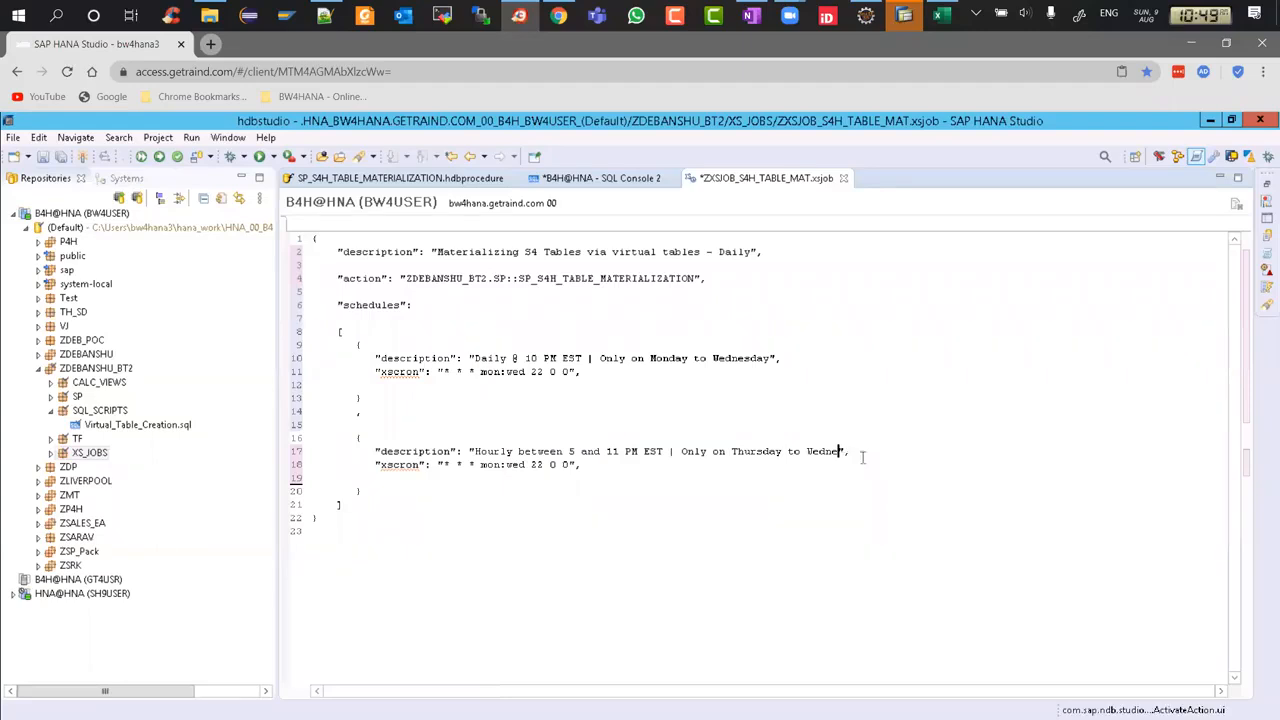
{"action": "type", "text": "Sunday"}
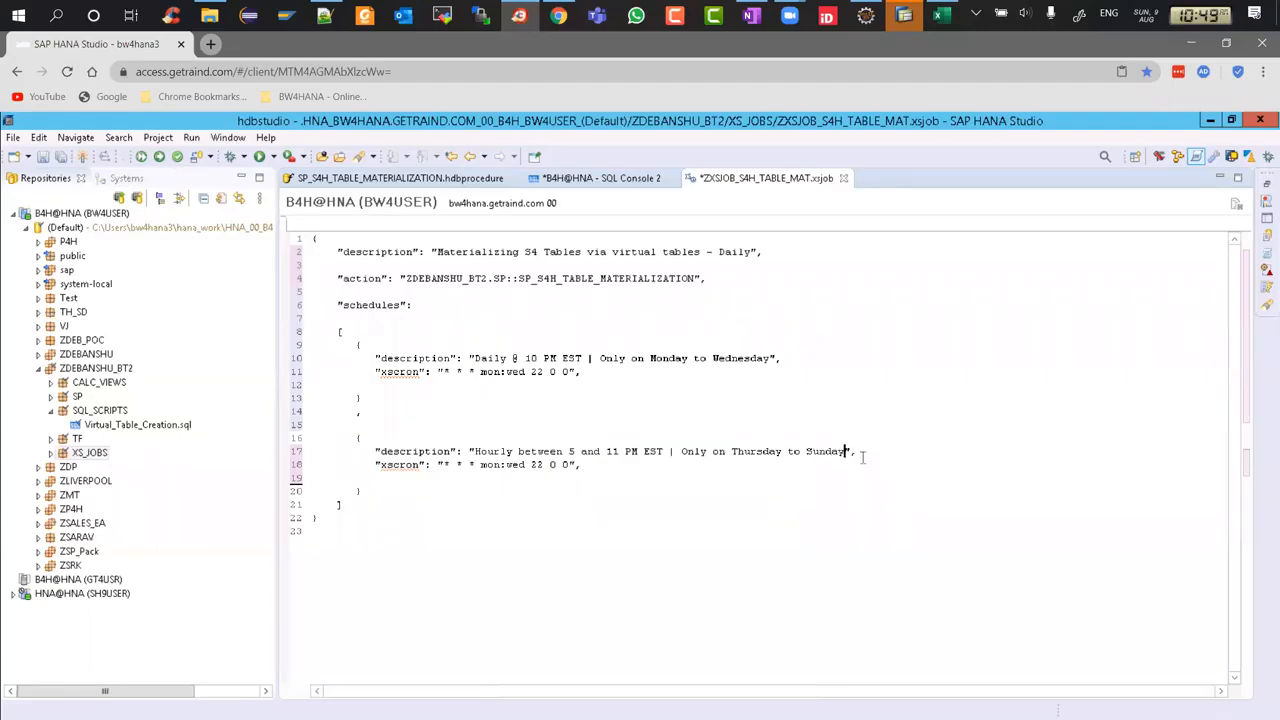
Set the day-of-week field in the second schedule's xscron to thu:sun.
{"action": "left_click", "coordinate": [451, 465]}
{"action": "key", "text": "Right"}
{"action": "key", "text": "Right"}
{"action": "key", "text": "Right"}
{"action": "key", "text": "Right"}
{"action": "key", "text": "Right"}
{"action": "key", "text": "Right"}
{"action": "key", "text": "Right"}
{"action": "key", "text": "BackSpace"}
{"action": "key", "text": "BackSpace"}
{"action": "type", "text": "thu"}
{"action": "key", "text": "Left"}
{"action": "key", "text": "Left"}
{"action": "key", "text": "Left"}
{"action": "key", "text": "BackSpace"}
{"action": "key", "text": "Delete"}
{"action": "key", "text": "Right"}
{"action": "key", "text": "Right"}
{"action": "key", "text": "Right"}
{"action": "key", "text": "Right"}
{"action": "key", "text": "Delete"}
{"action": "key", "text": "Delete"}
{"action": "key", "text": "Delete"}
{"action": "type", "text": "sun"}
{"action": "key", "text": "Right"}
Check the xscron examples in OneNote and replace the second schedule's hour, minute and second fields with the hour range 17:23.
{"action": "key", "text": "alt+Tab"}
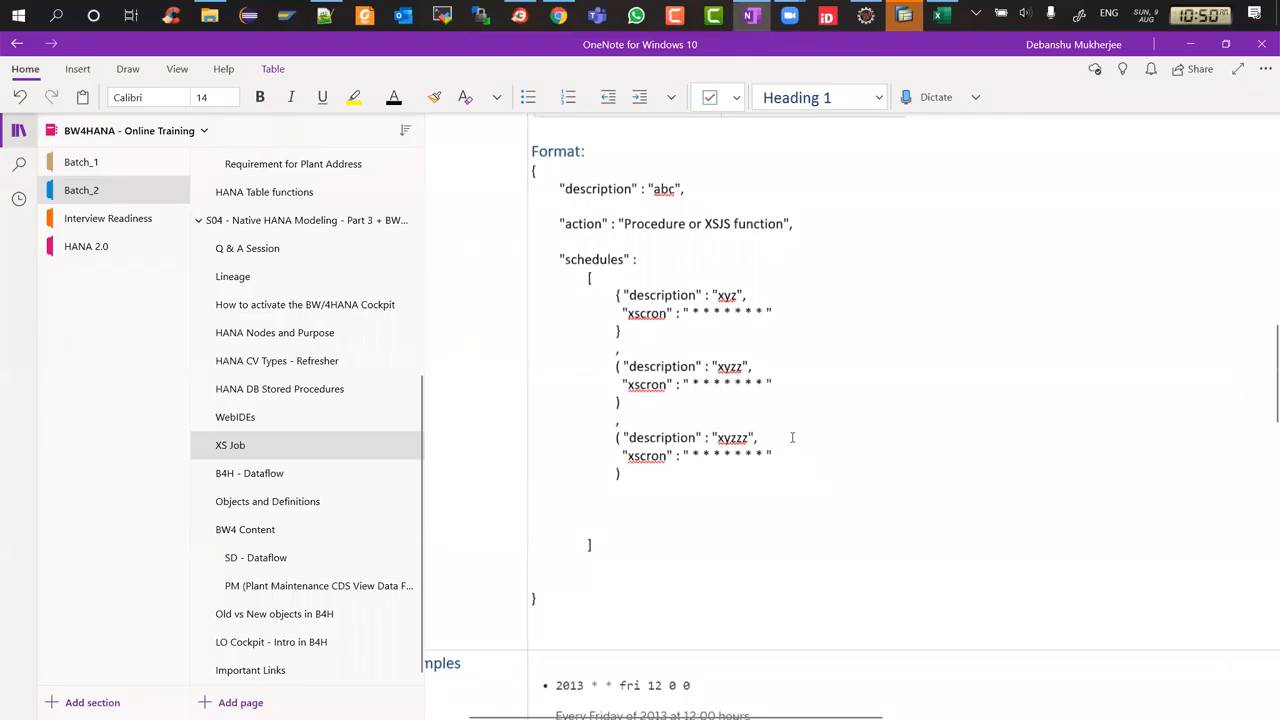
{"action": "scroll", "coordinate": [792, 437], "scroll_direction": "down", "scroll_amount": 5}
{"action": "scroll", "coordinate": [792, 437], "scroll_direction": "up", "scroll_amount": 10}
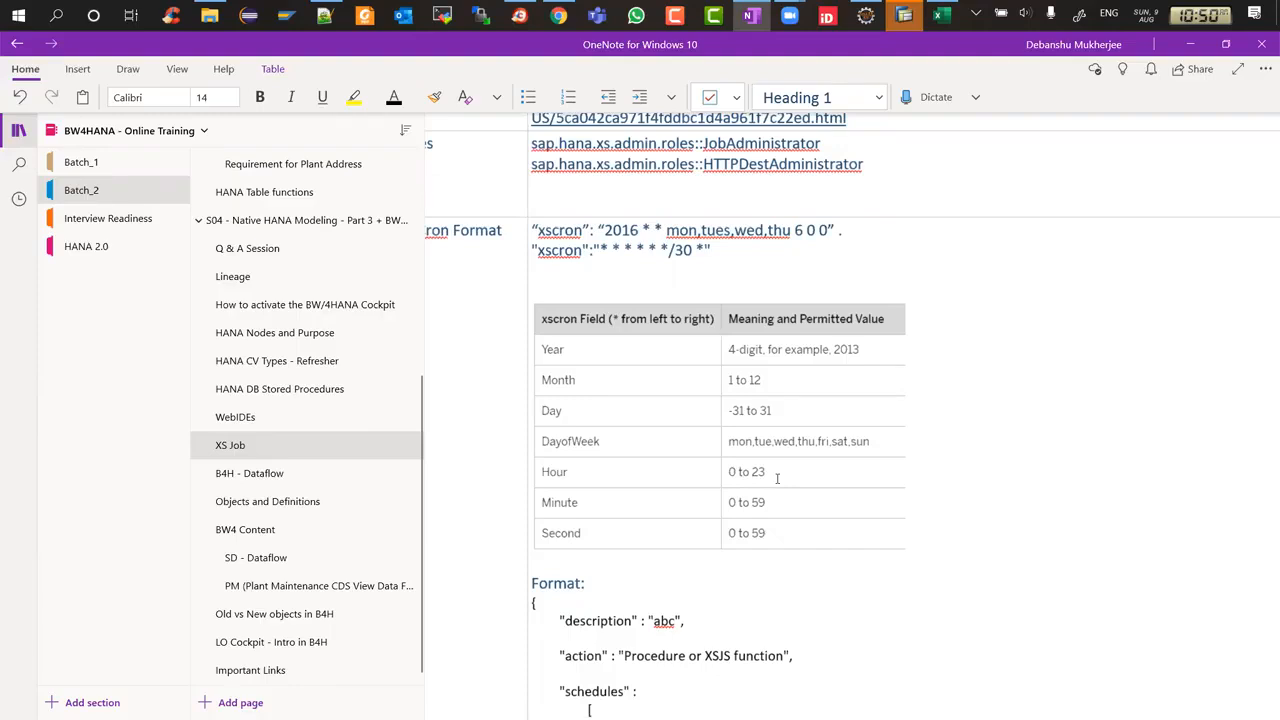
{"action": "scroll", "coordinate": [777, 479], "scroll_direction": "down", "scroll_amount": 10}
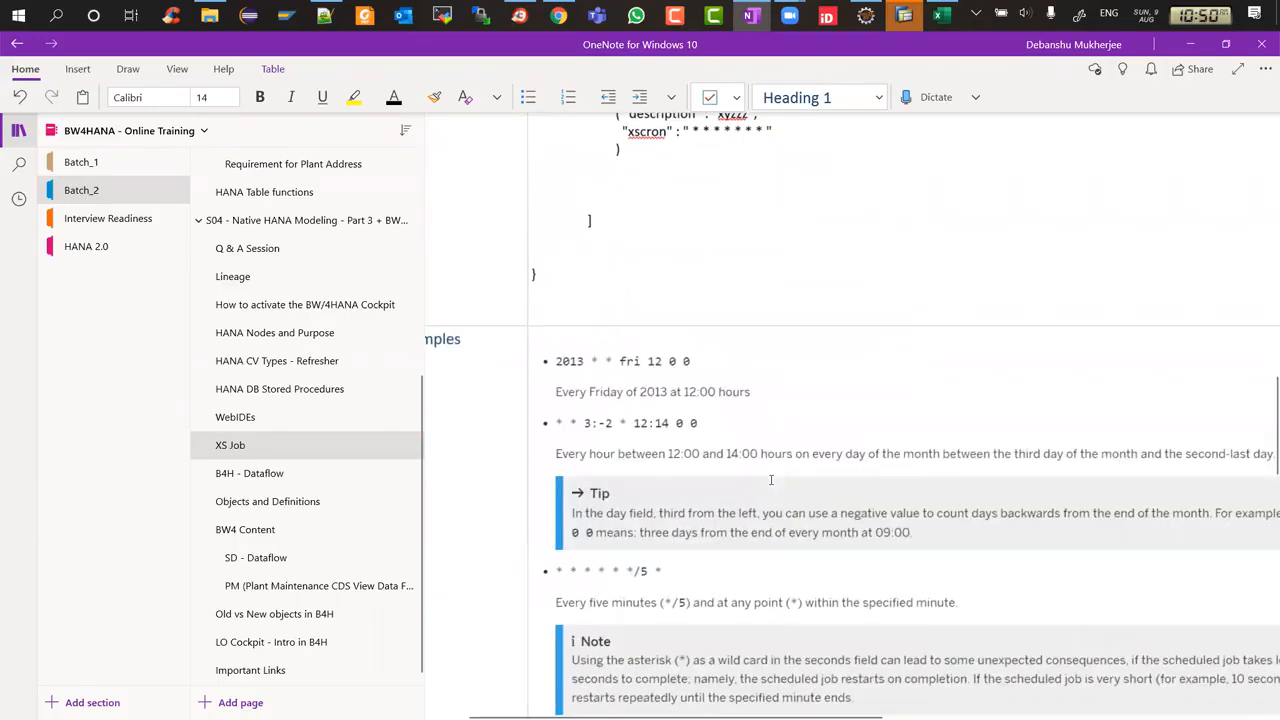
{"action": "scroll", "coordinate": [771, 480], "scroll_direction": "down", "scroll_amount": 3}
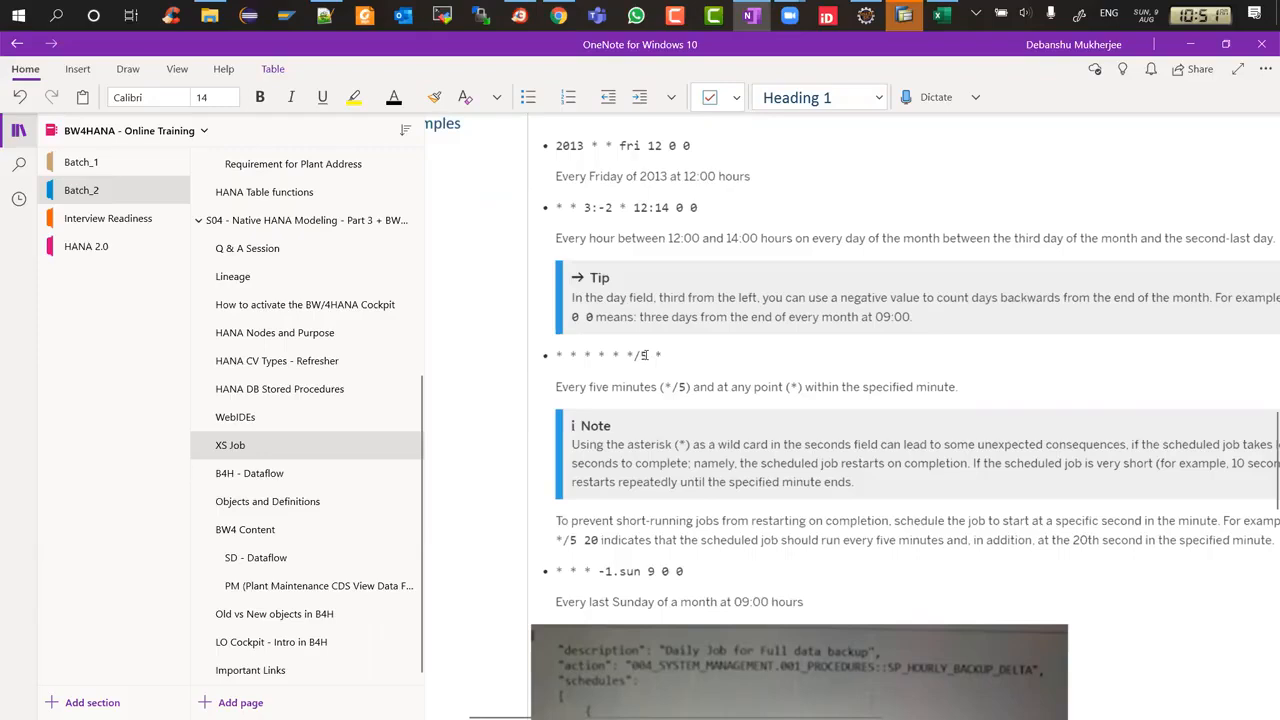
{"action": "key", "text": "alt+Tab"}
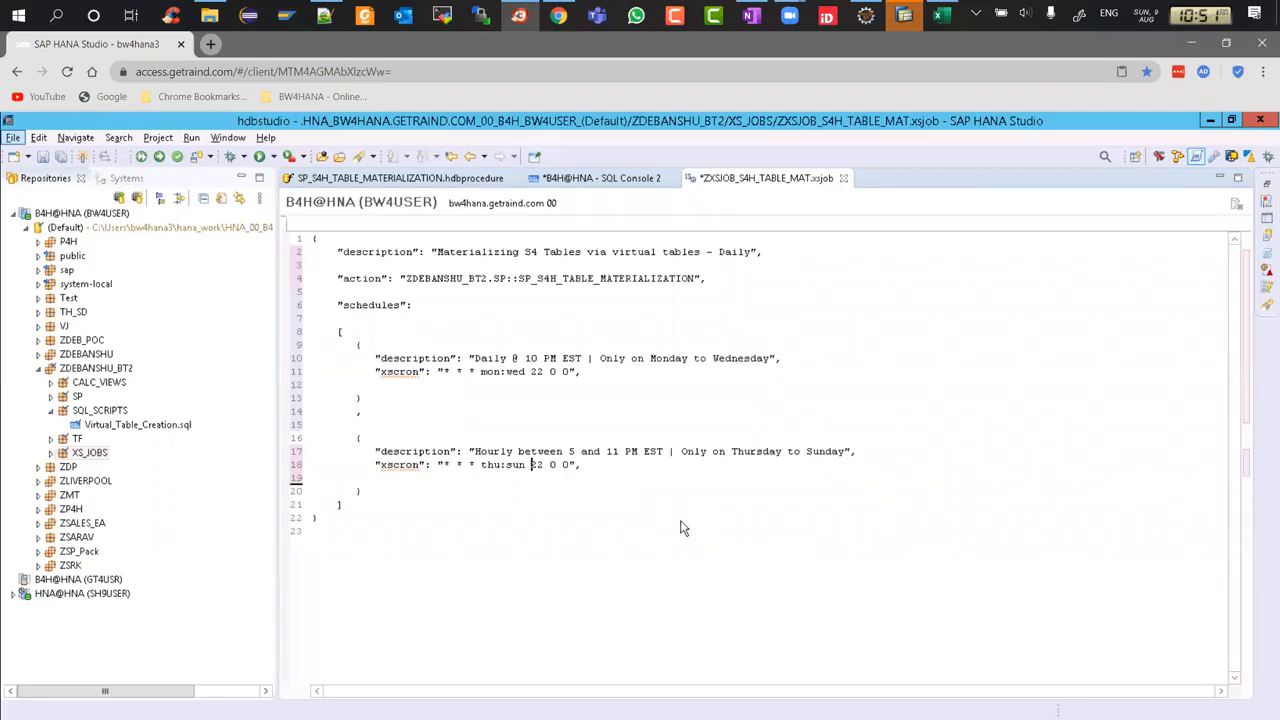
{"action": "left_click", "coordinate": [531, 467]}
{"action": "key", "text": "Delete"}
{"action": "key", "text": "Delete"}
{"action": "key", "text": "Delete"}
{"action": "key", "text": "Delete"}
{"action": "key", "text": "Delete"}
{"action": "key", "text": "Delete"}
{"action": "key", "text": "alt+Tab"}
{"action": "key", "text": "alt+Tab"}
{"action": "type", "text": "*"}
{"action": "type", "text": "/"}
{"action": "key", "text": "BackSpace"}
{"action": "key", "text": "BackSpace"}
{"action": "key", "text": "BackSpace"}
{"action": "type", "text": "17:23"}
Check the hourly xscron example in OneNote's XS Job page and add 0 0 as the second schedule's minute and second fields.
{"action": "key", "text": "alt+Tab"}
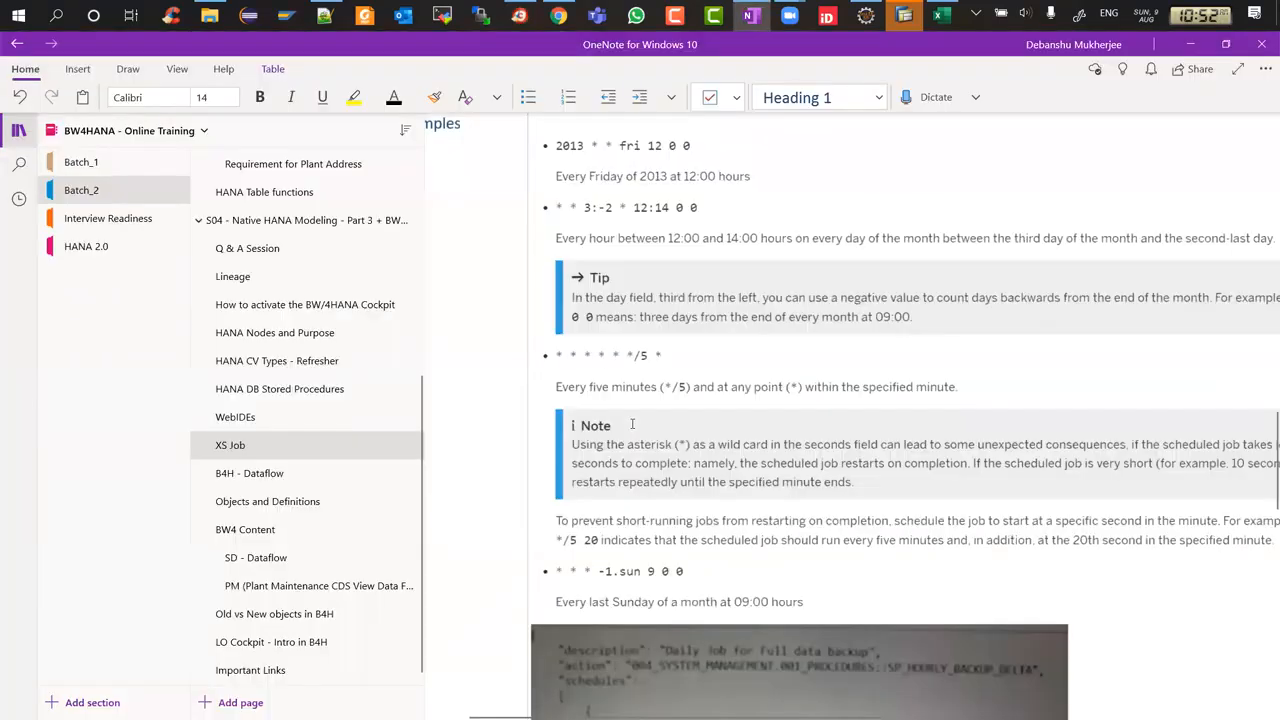
{"action": "scroll", "coordinate": [738, 420], "scroll_direction": "down", "scroll_amount": 3}
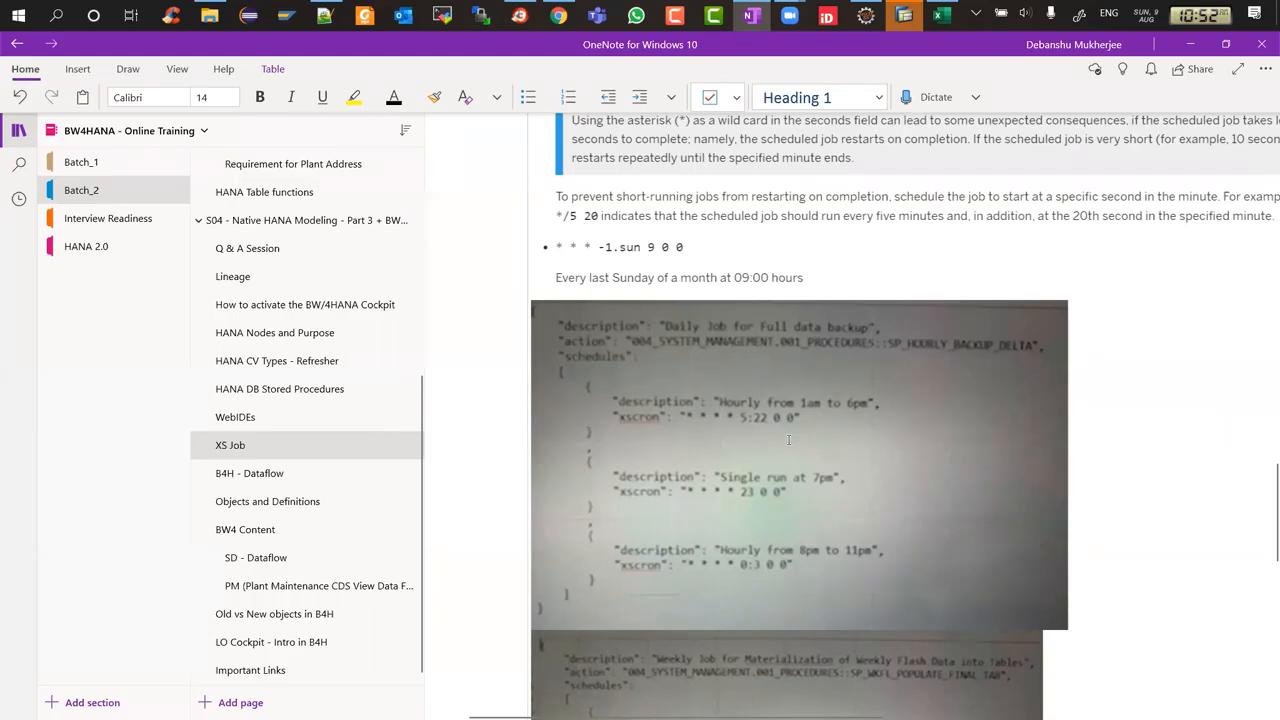
{"action": "key", "text": "alt+Tab"}
{"action": "key", "text": "alt+space"}
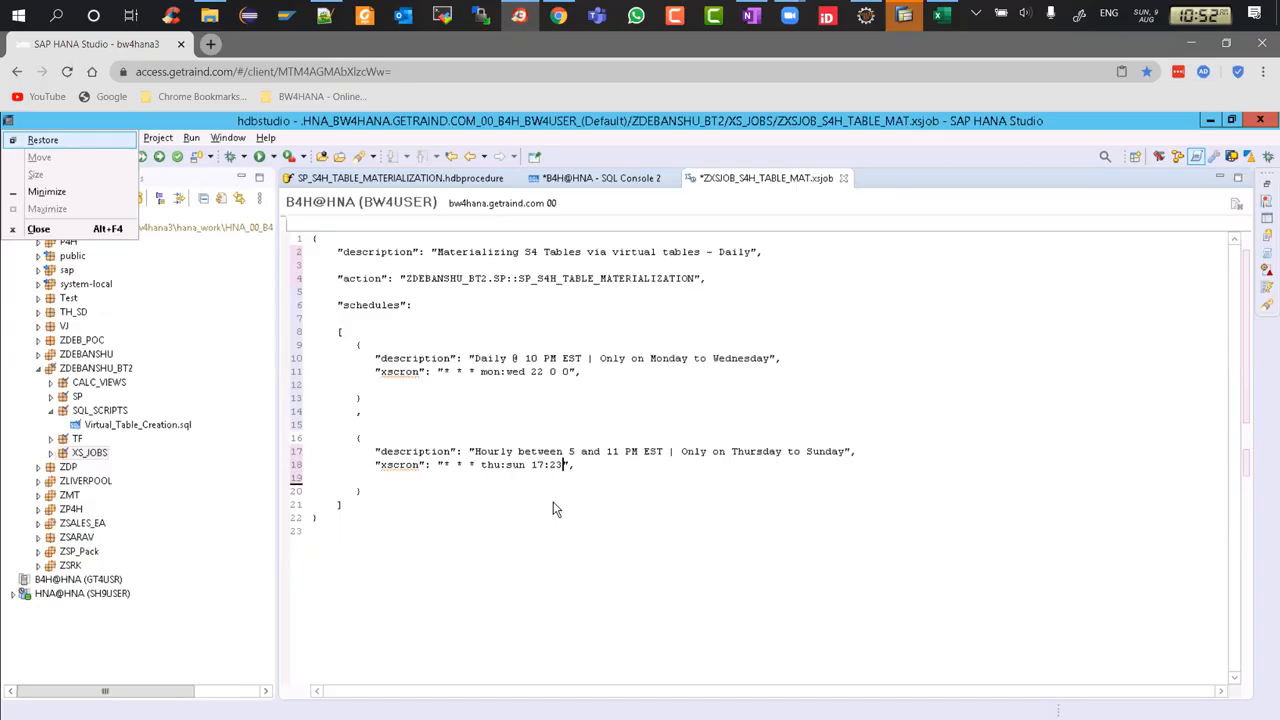
{"action": "key", "text": "Escape"}
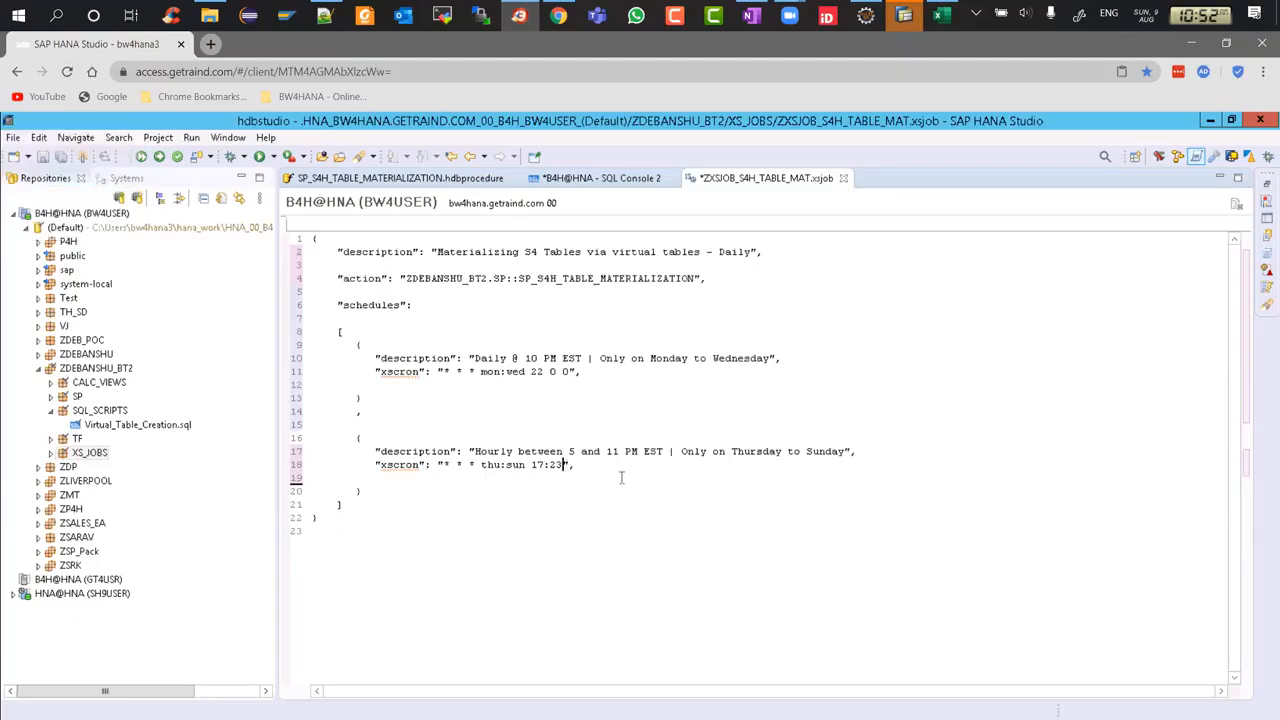
{"action": "type", "text": "0 0"}
Try 5 as the seconds value in the second schedule's xscron, and restore it to 0.
{"action": "left_click_drag", "start_coordinate": [531, 466], "coordinate": [560, 466]}
{"action": "left_click", "coordinate": [575, 467]}
{"action": "left_click", "coordinate": [588, 467]}
{"action": "left_click", "coordinate": [588, 467]}
{"action": "left_click", "coordinate": [537, 465]}
{"action": "left_click", "coordinate": [558, 465]}
{"action": "left_click", "coordinate": [585, 465]}
{"action": "key", "text": "BackSpace"}
{"action": "type", "text": "5"}
{"action": "key", "text": "BackSpace"}
{"action": "type", "text": "0"}
Try minute values 10, */10 and */30 in the second schedule's xscron, and restore the minute field to 0.
{"action": "key", "text": "Left"}
{"action": "key", "text": "Left"}
{"action": "key", "text": "BackSpace"}
{"action": "type", "text": "10"}
{"action": "key", "text": "Left"}
{"action": "key", "text": "Left"}
{"action": "type", "text": "/"}
{"action": "key", "text": "Left"}
{"action": "type", "text": "*"}
{"action": "key", "text": "Right"}
{"action": "key", "text": "Delete"}
{"action": "key", "text": "Delete"}
{"action": "type", "text": "30"}
{"action": "key", "text": "BackSpace"}
{"action": "key", "text": "BackSpace"}
{"action": "key", "text": "BackSpace"}
{"action": "key", "text": "BackSpace"}
{"action": "type", "text": "0"}
Try to activate the ZXSJOB_S4H_TABLE_MAT.xsjob file, and dismiss the activation report and job log.
{"action": "left_click_drag", "start_coordinate": [531, 371], "coordinate": [572, 371]}
{"action": "key", "text": "shift+End"}
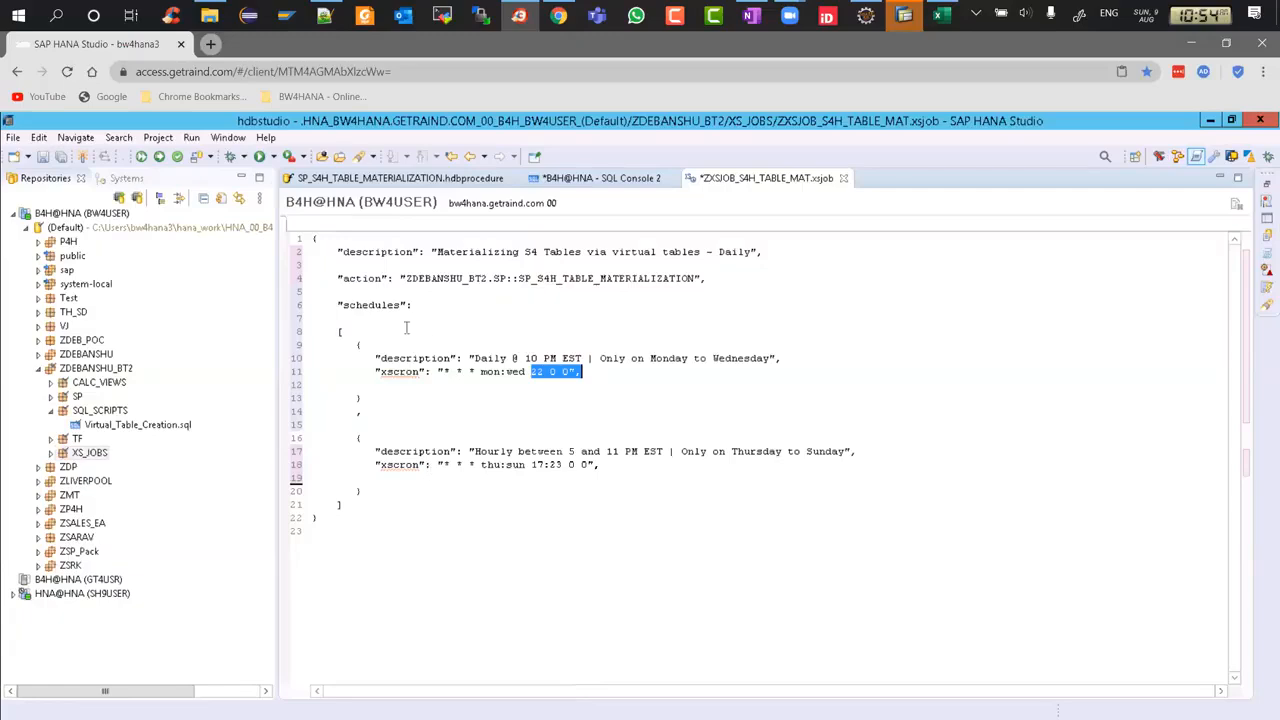
{"action": "left_click", "coordinate": [159, 157]}
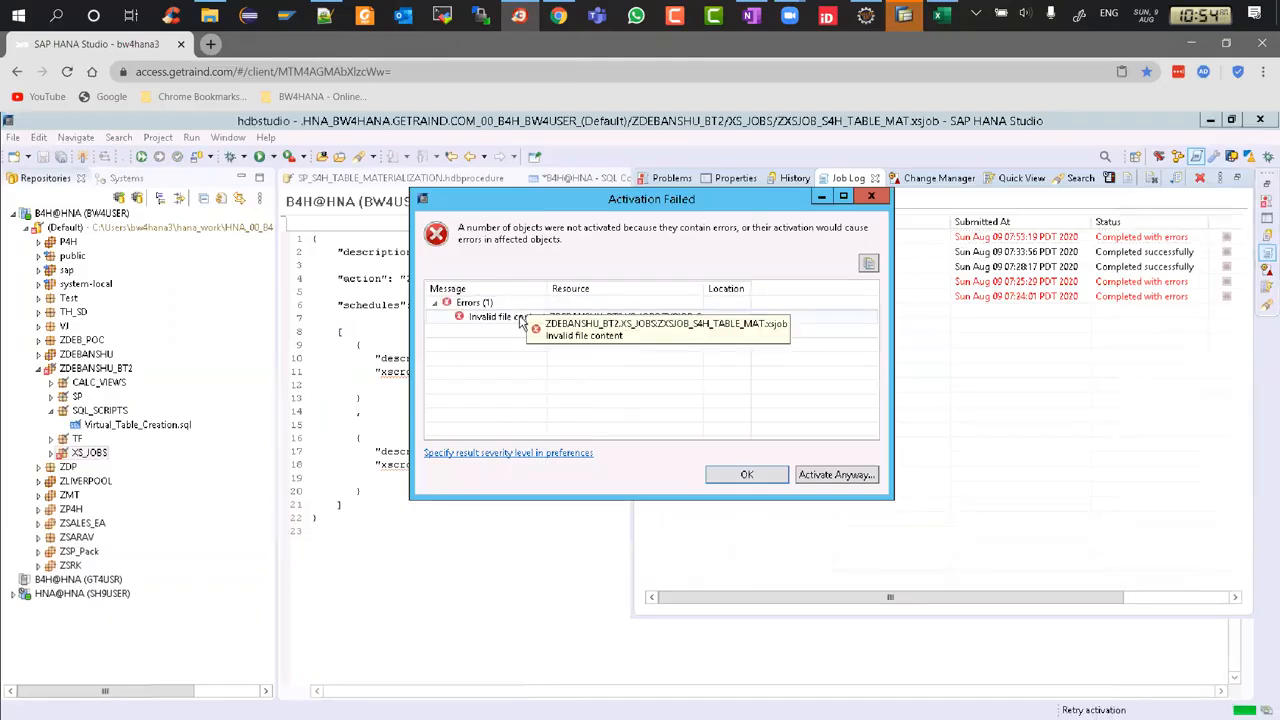
{"action": "left_click", "coordinate": [876, 196]}
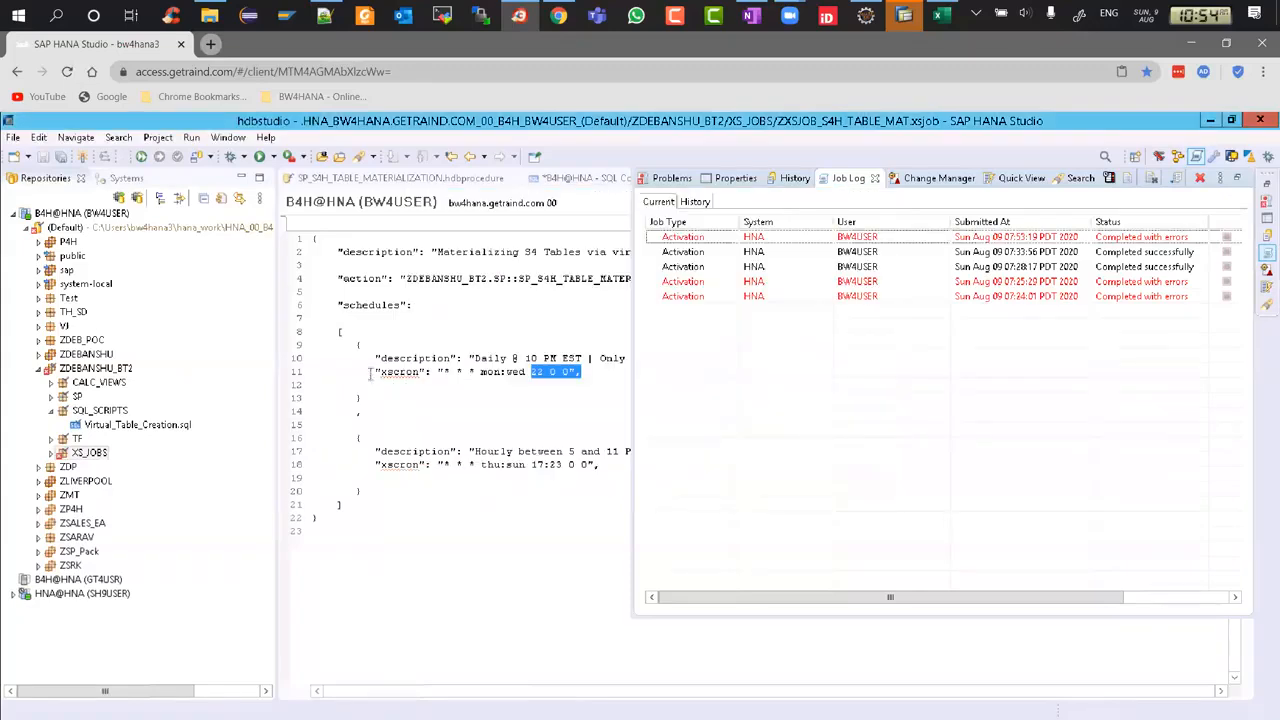
{"action": "left_click", "coordinate": [370, 372]}
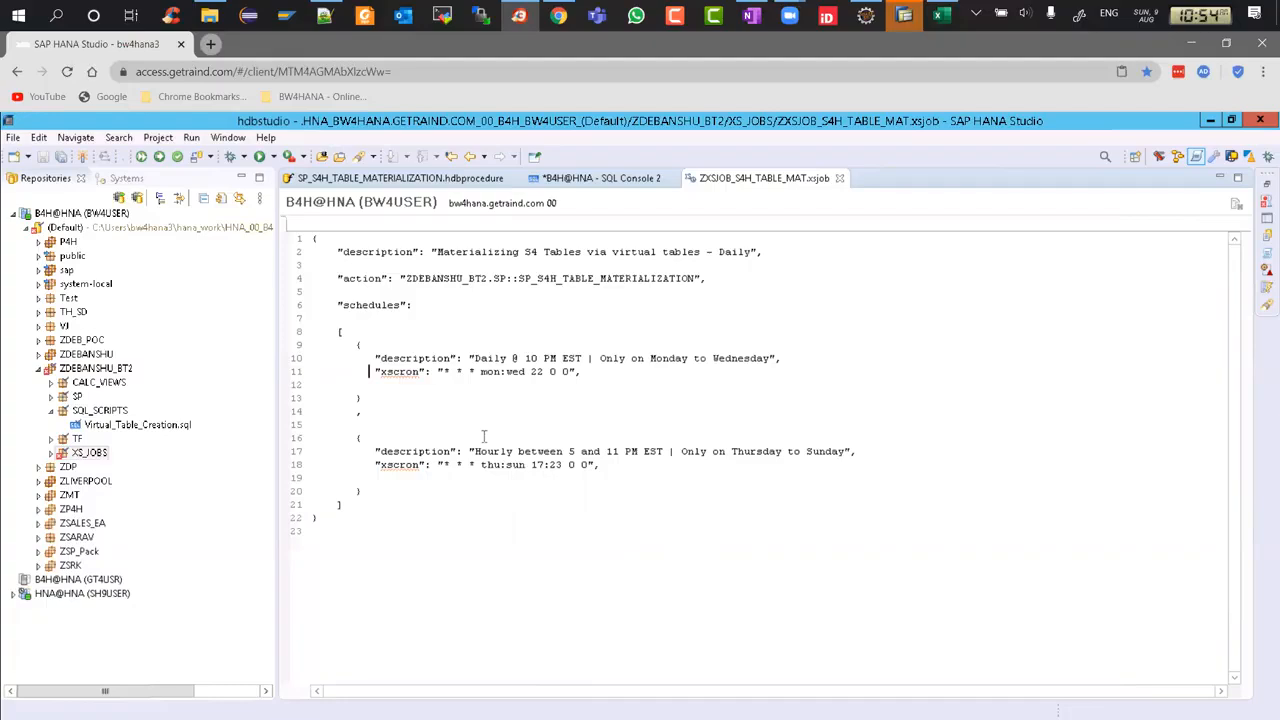
Remove the trailing comma after the xscron value in both schedules and activate the XS job file.
{"action": "left_click", "coordinate": [599, 370]}
{"action": "key", "text": "BackSpace"}
{"action": "left_click", "coordinate": [608, 464]}
{"action": "key", "text": "BackSpace"}
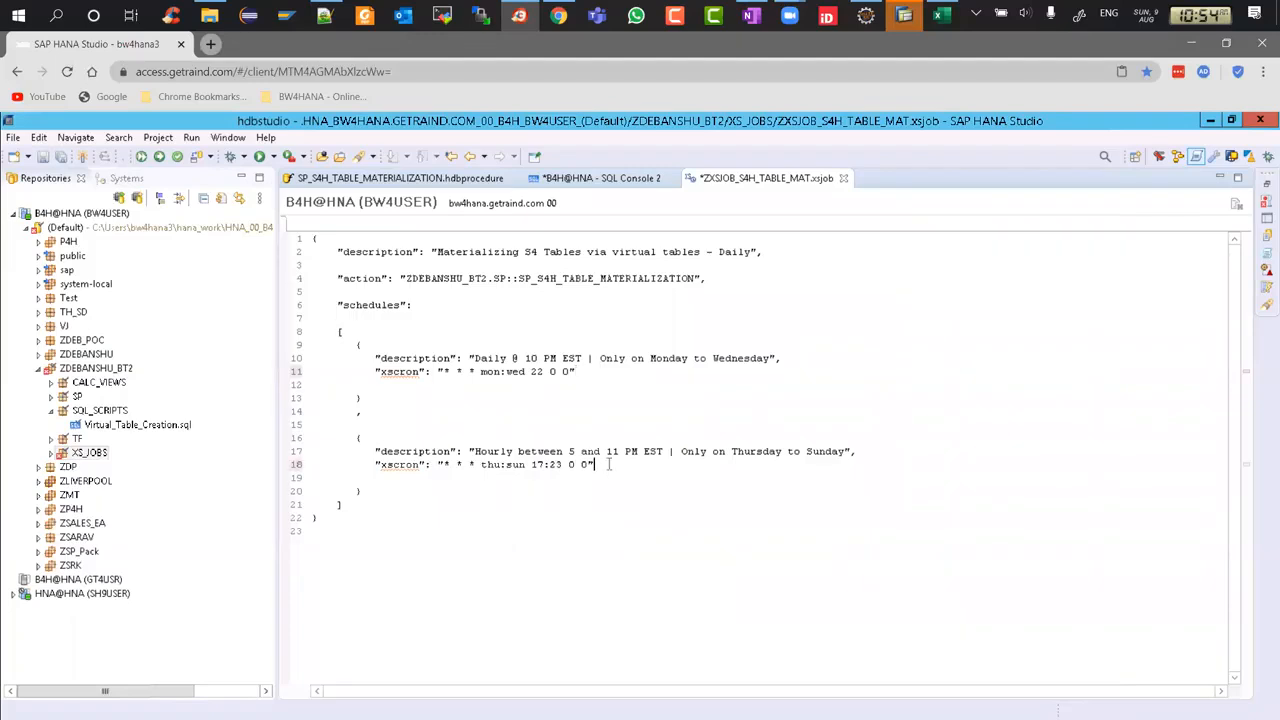
{"action": "left_click", "coordinate": [160, 157]}
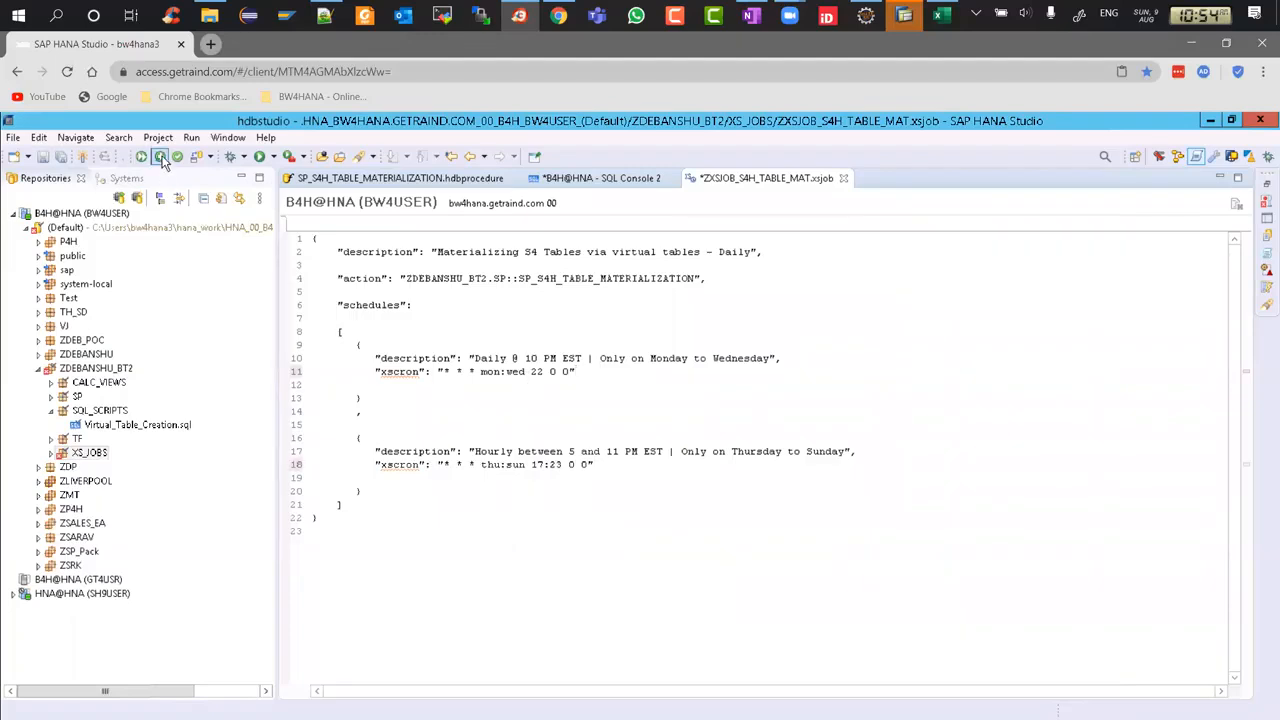
{"action": "left_click", "coordinate": [499, 316]}
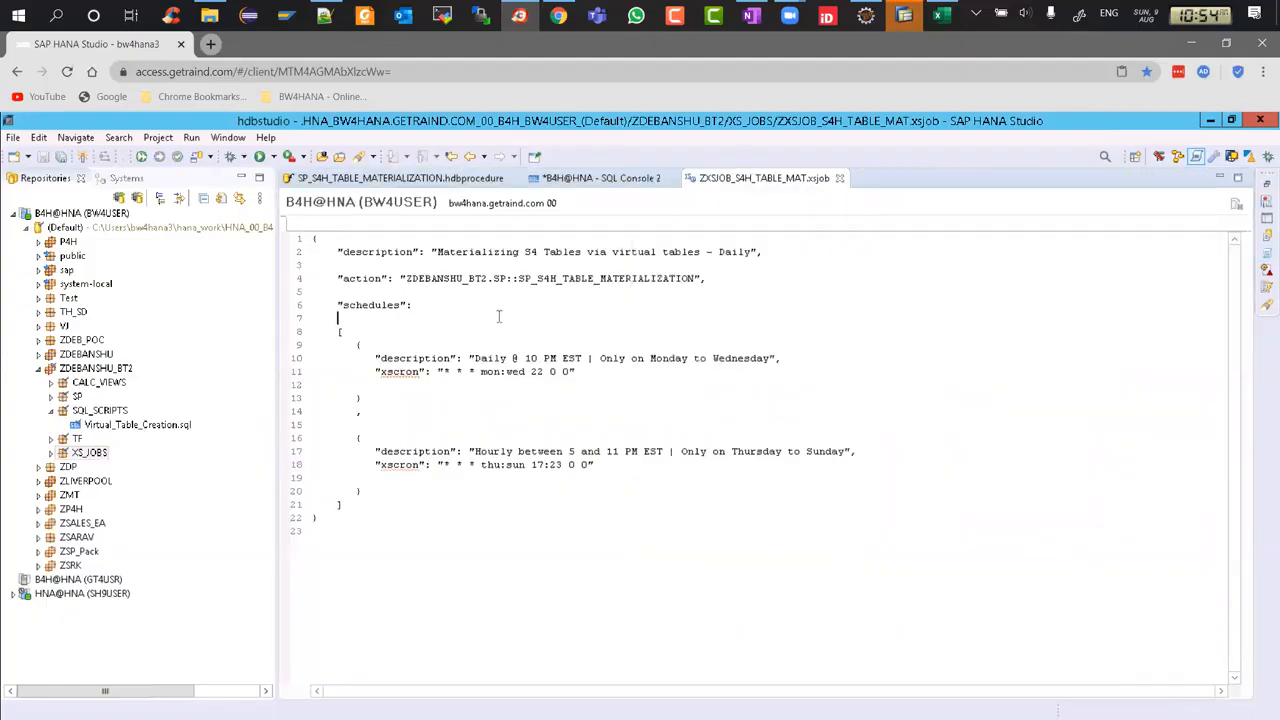
{"action": "left_click", "coordinate": [628, 367]}
{"action": "left_click_drag", "start_coordinate": [340, 519], "coordinate": [298, 236]}
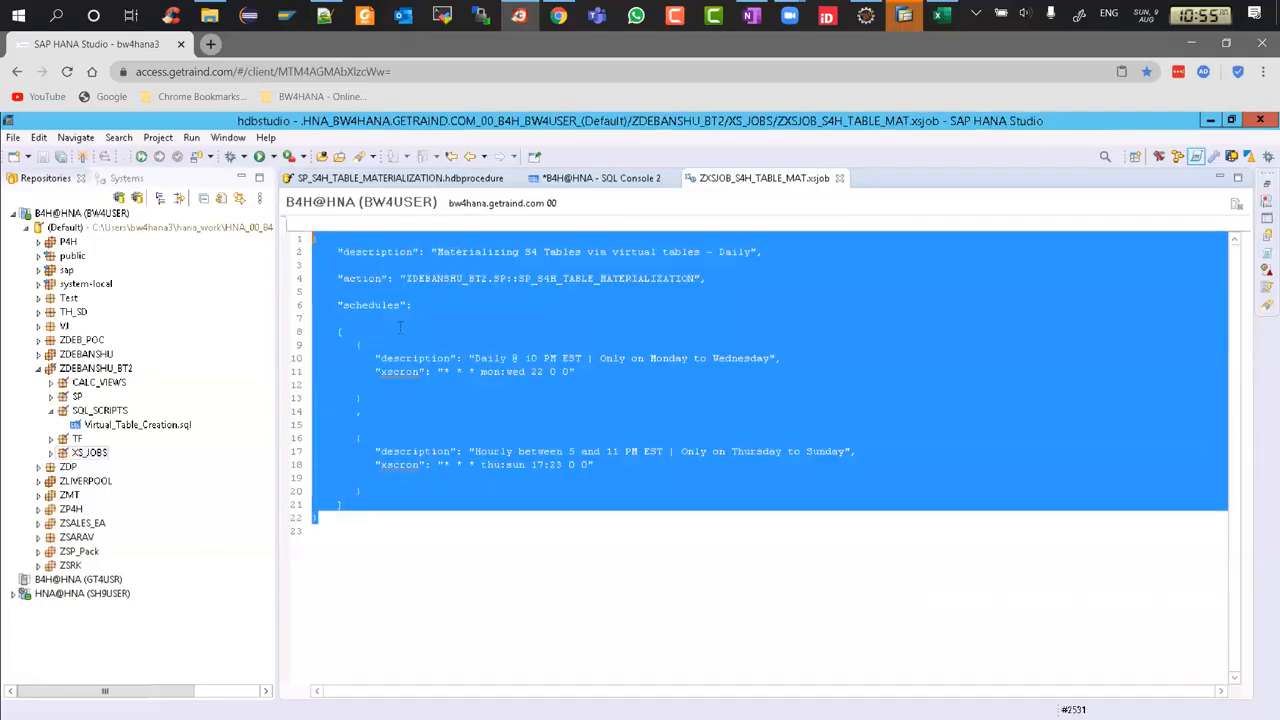
{"action": "left_click", "coordinate": [435, 391]}
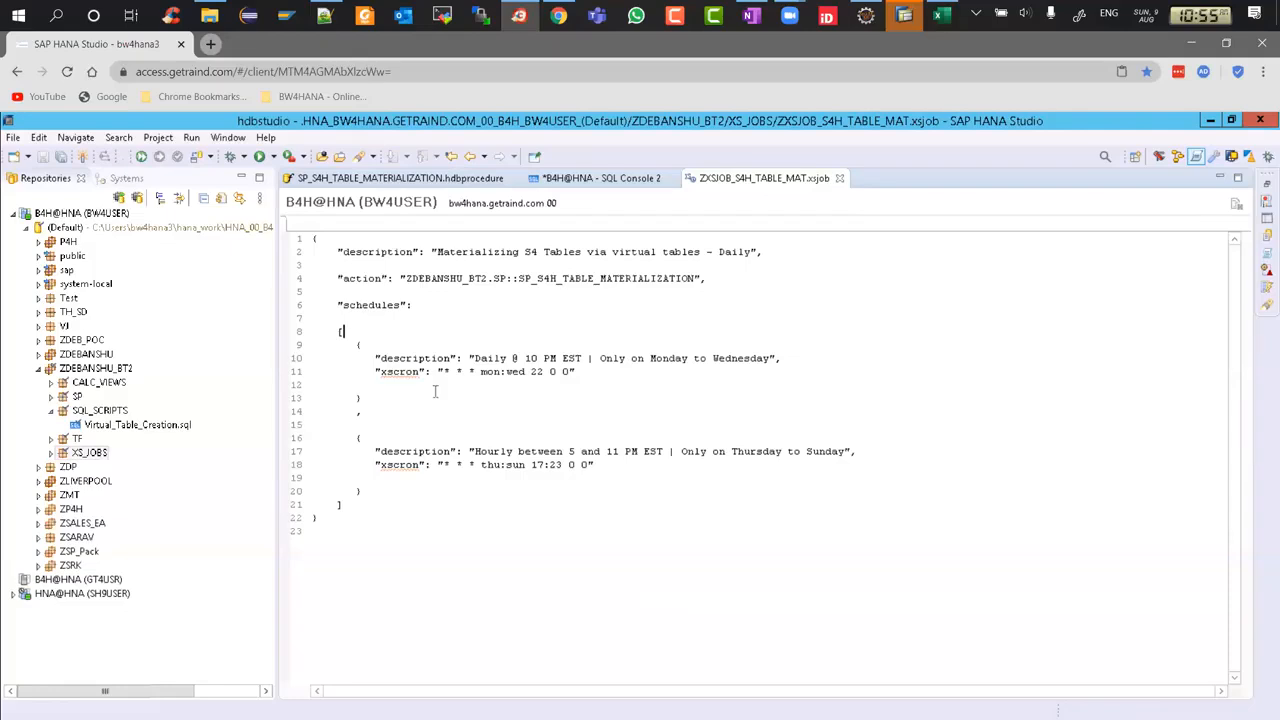
{"action": "left_click", "coordinate": [416, 502]}
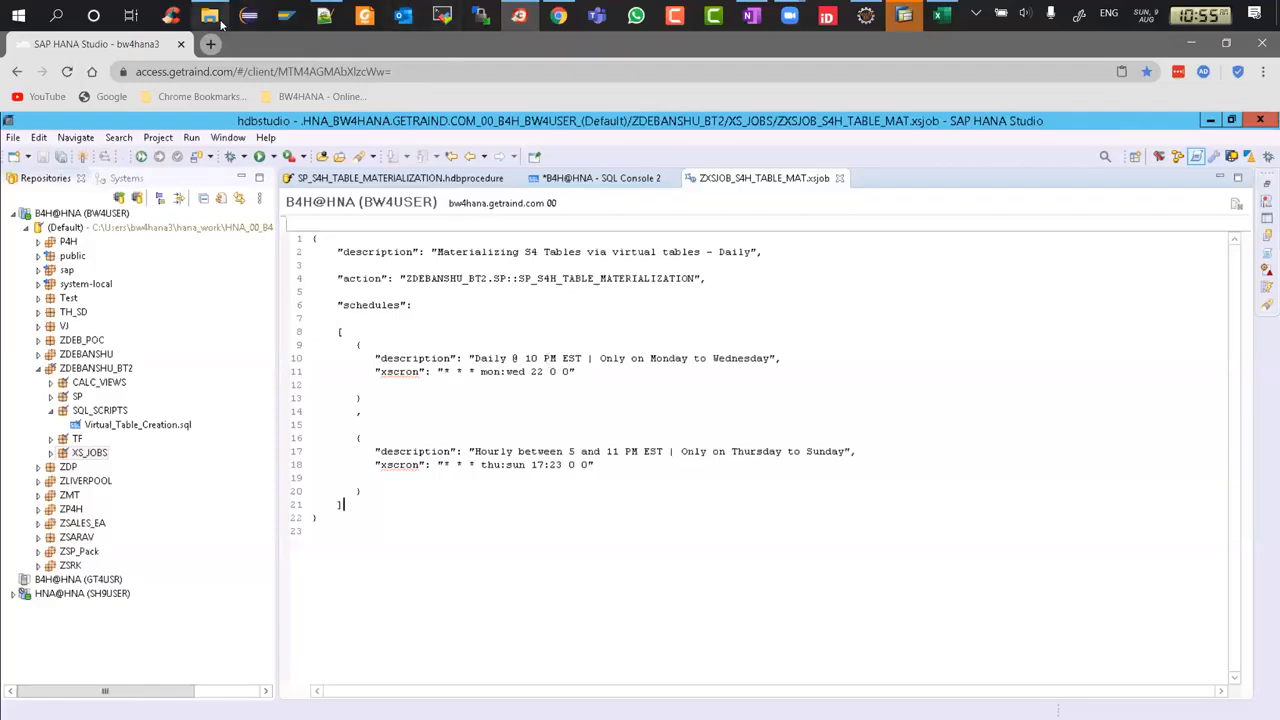
Switch to File Explorer and open the XS Jobs - Scheduling folder inside the weekend batch's Material folder.
{"action": "mouse_move", "coordinate": [222, 24]}
{"action": "left_click", "coordinate": [210, 100]}
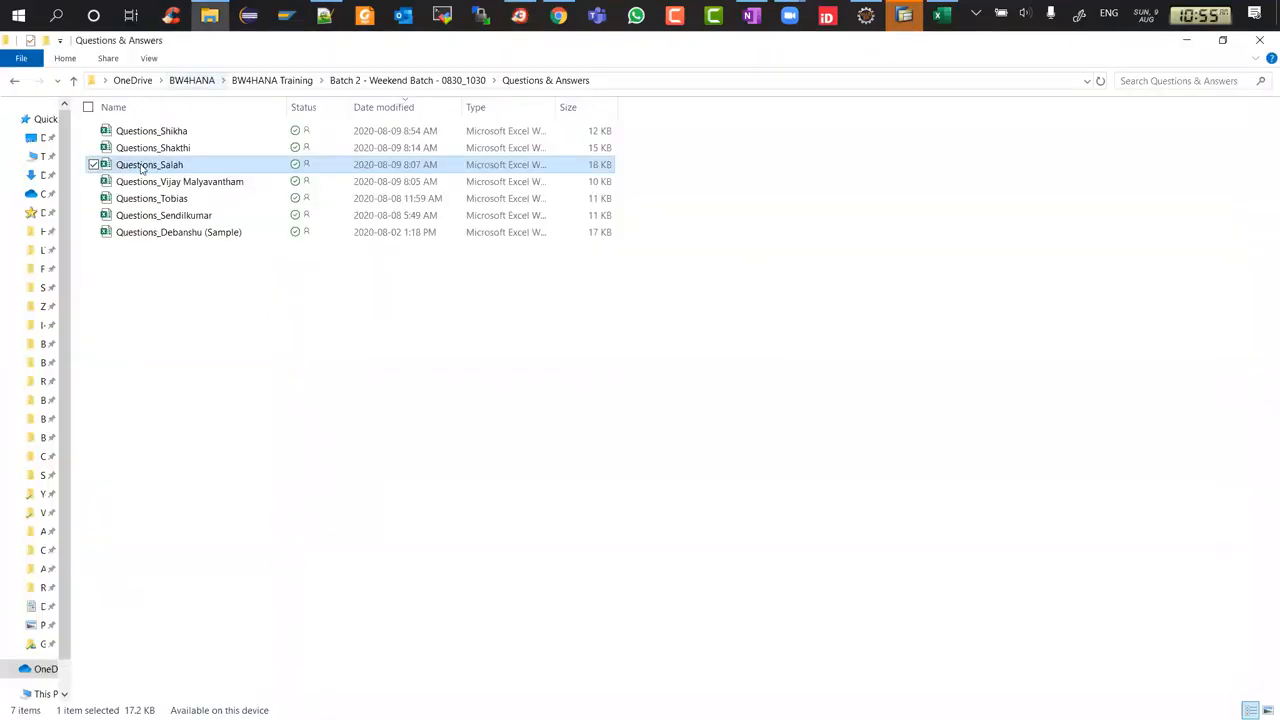
{"action": "left_click", "coordinate": [418, 86]}
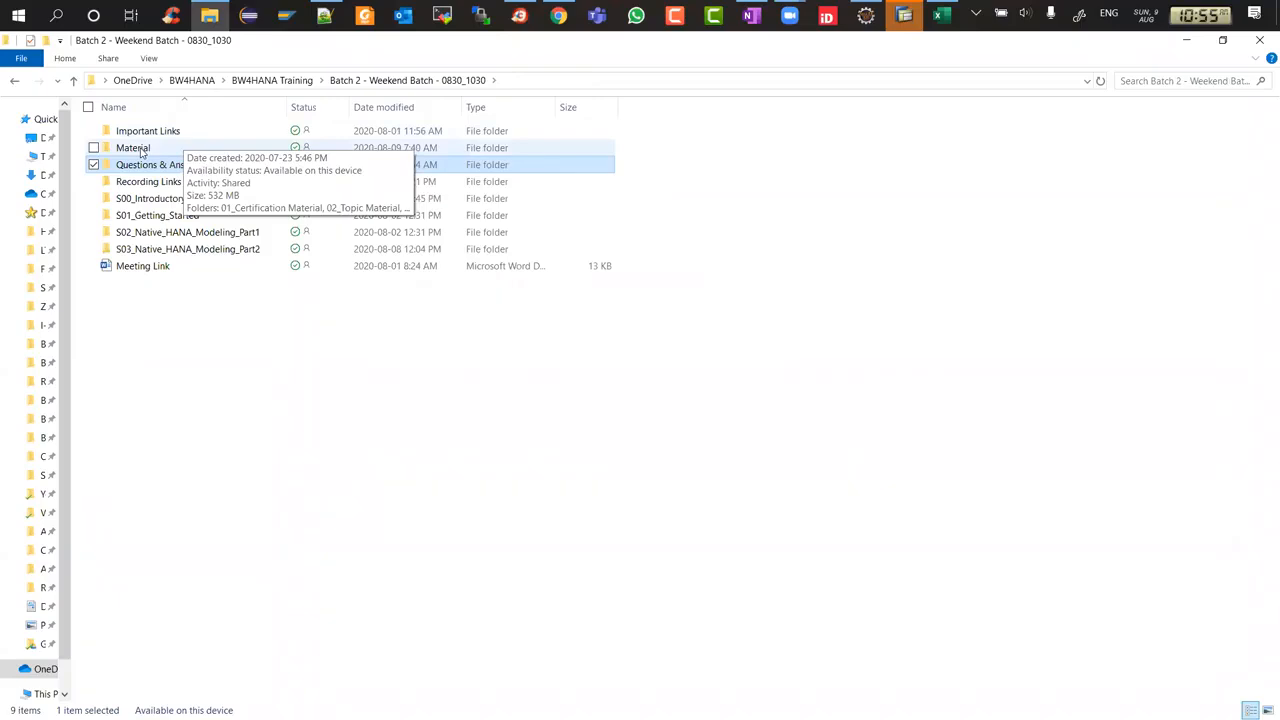
{"action": "double_click", "coordinate": [142, 152]}
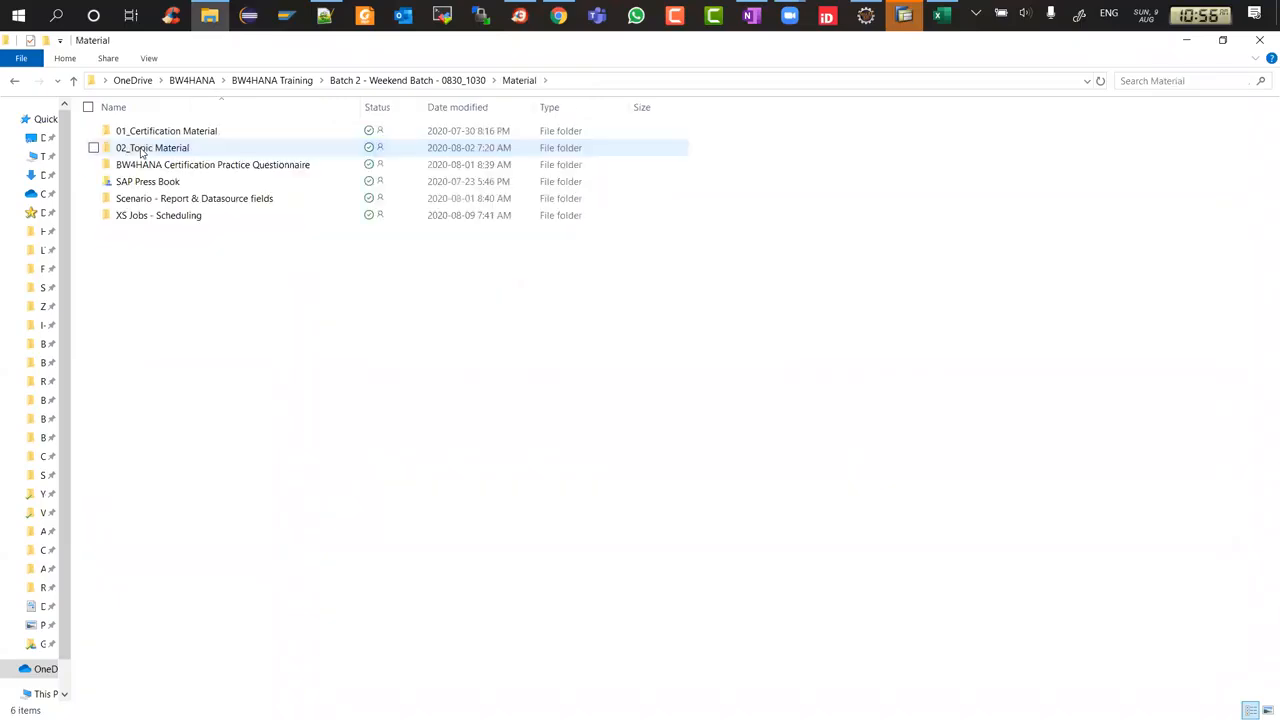
{"action": "double_click", "coordinate": [152, 219]}
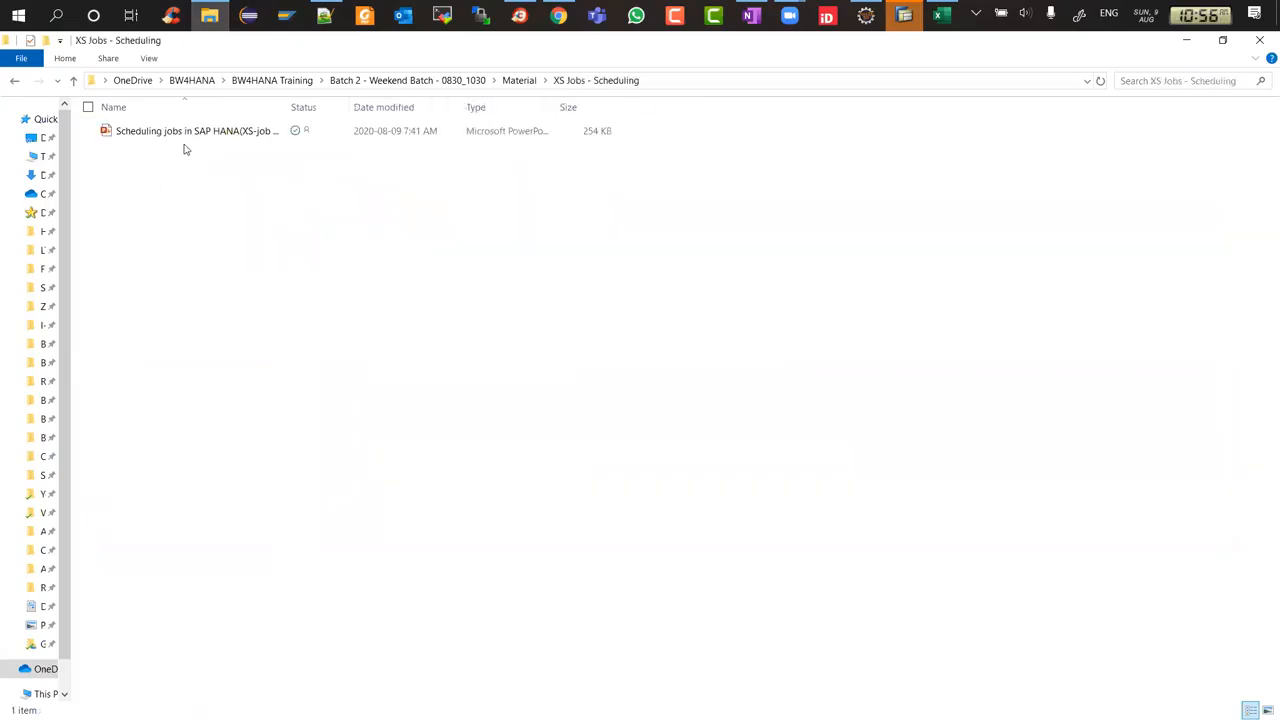
Open the presentation on scheduling jobs in SAP HANA and start the slide show at the Scheduling XS Jobs prerequisites slide.
{"action": "left_click", "coordinate": [190, 135]}
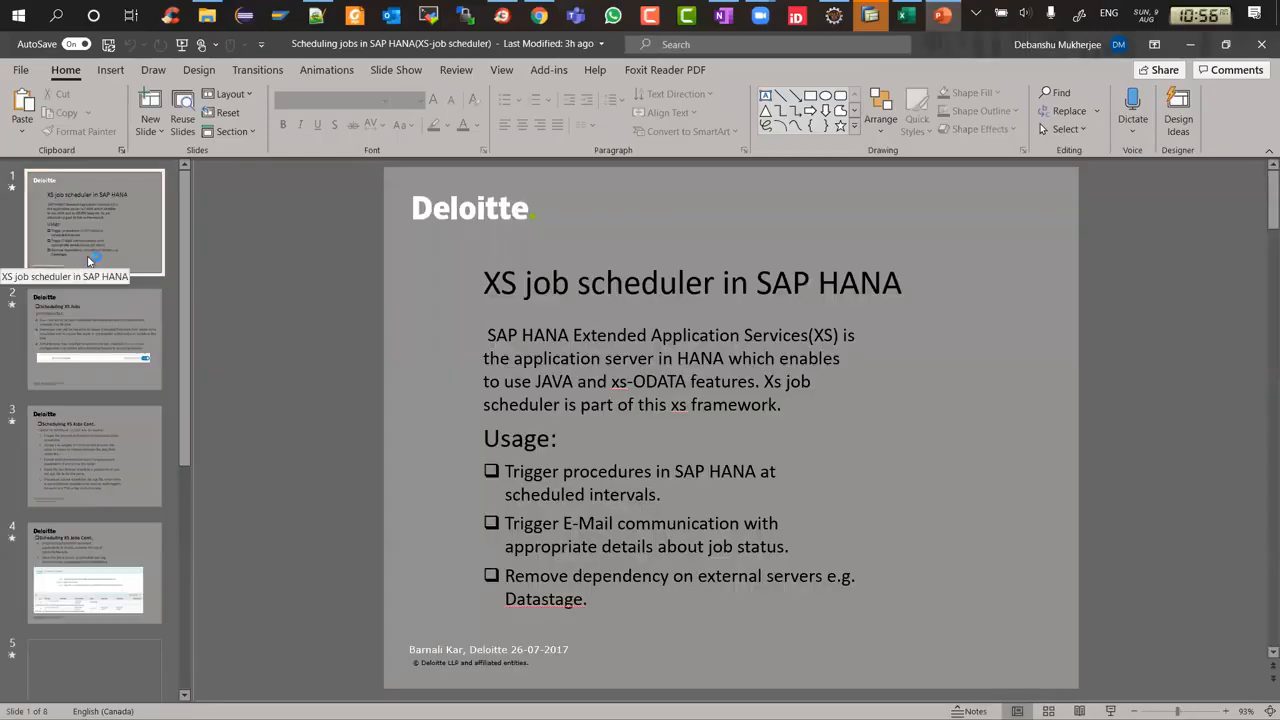
{"action": "left_click", "coordinate": [97, 315]}
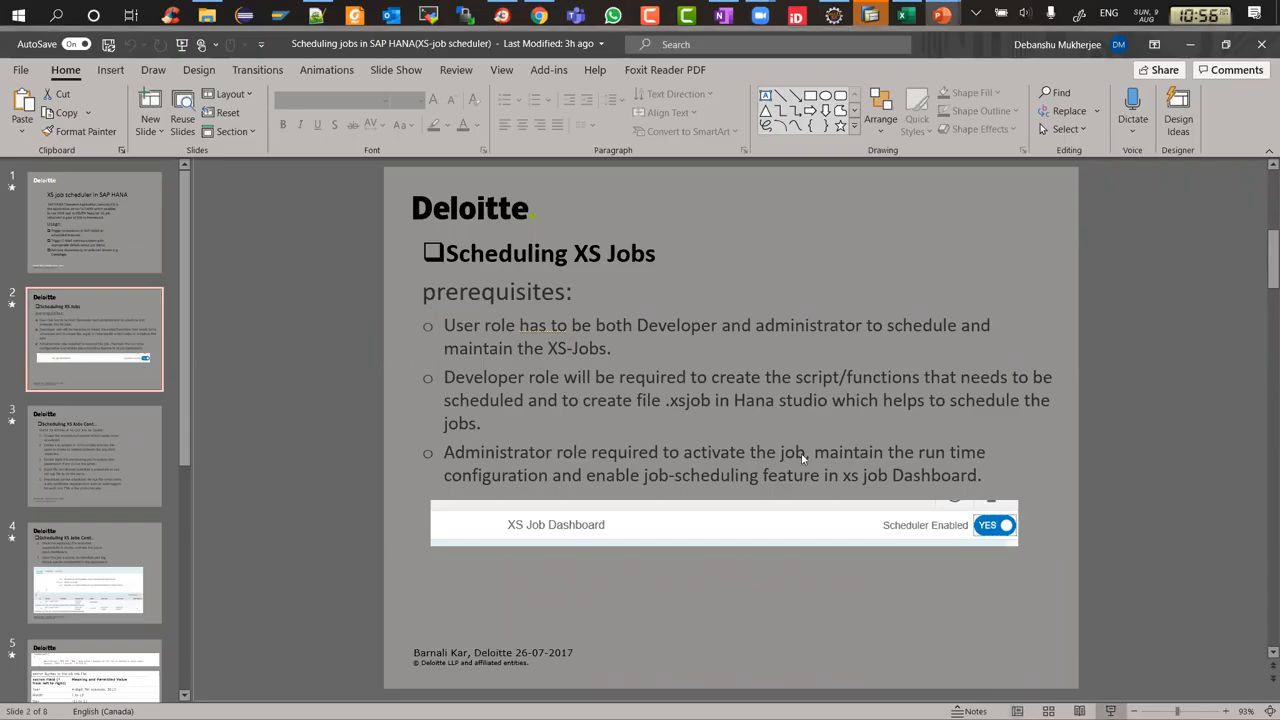
{"action": "left_click", "coordinate": [1111, 710]}
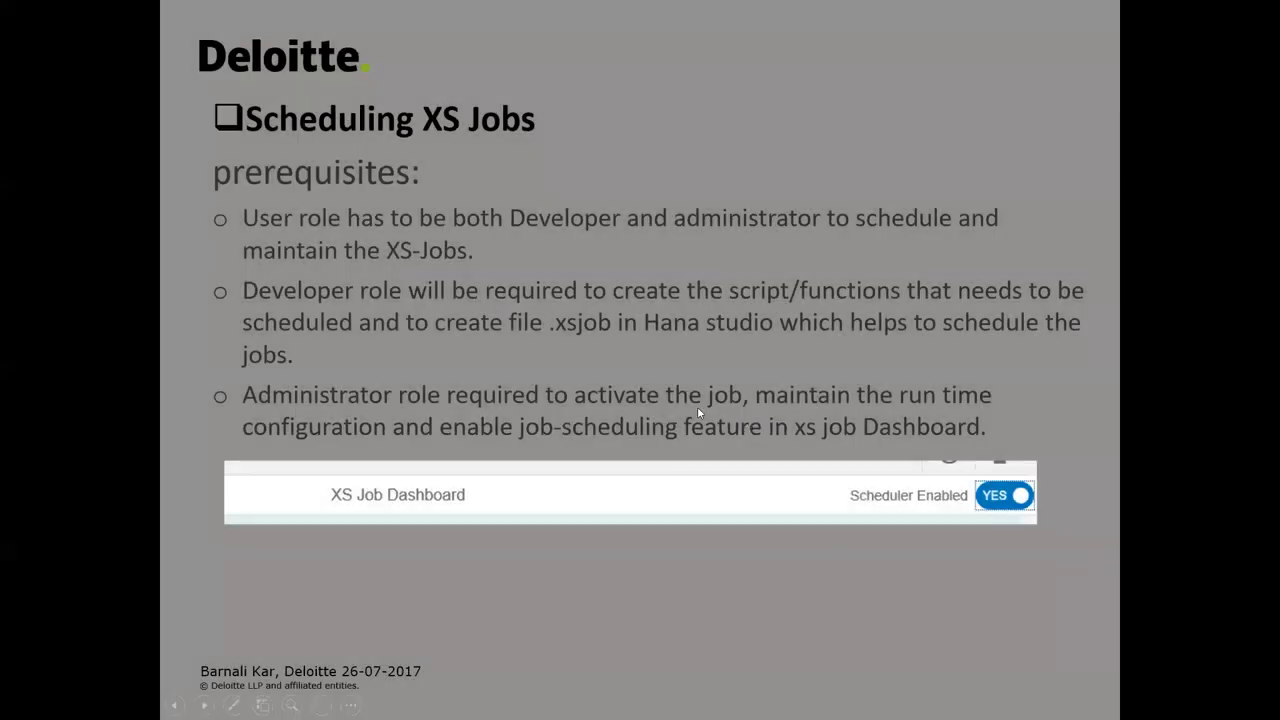